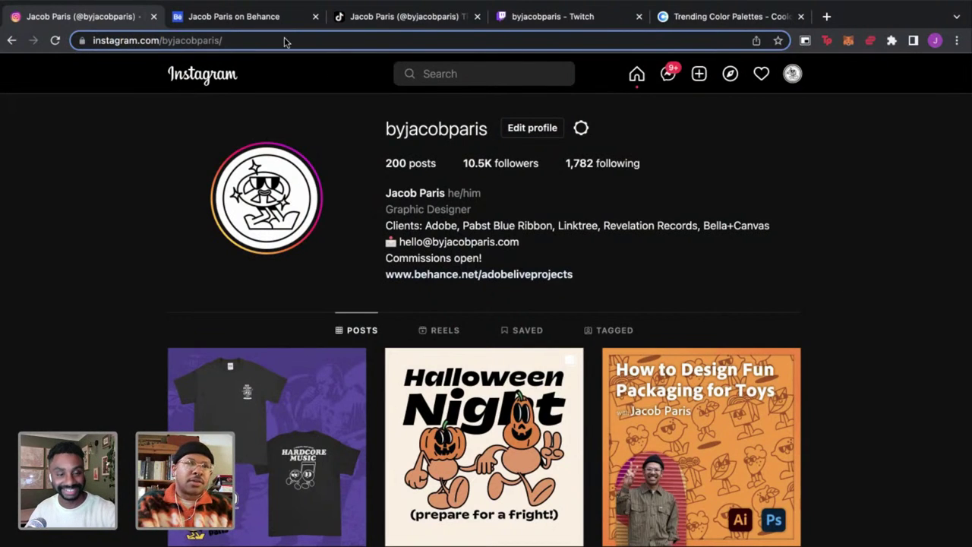
Look through the designer's Behance, TikTok, Twitch and Instagram profile pages
left_click(257, 20)
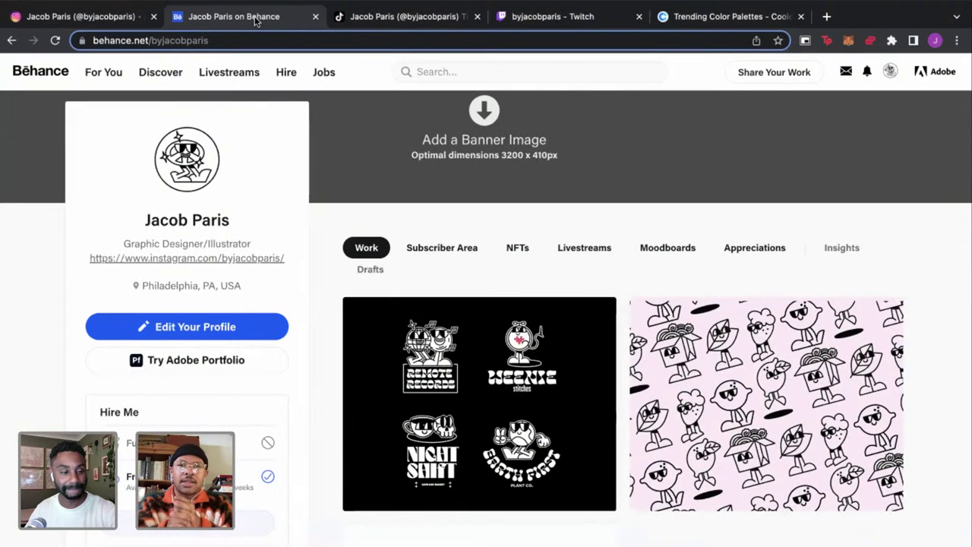
left_click(351, 19)
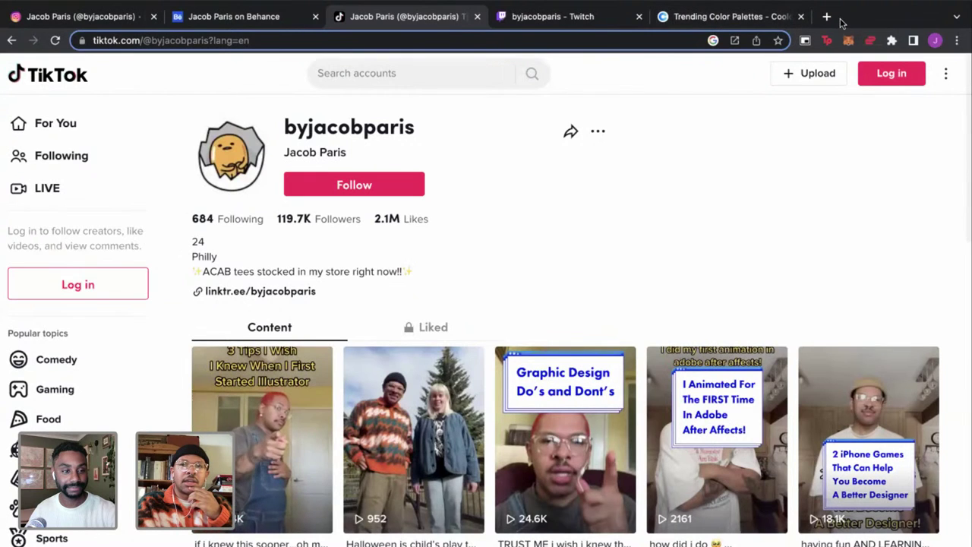
left_click(604, 22)
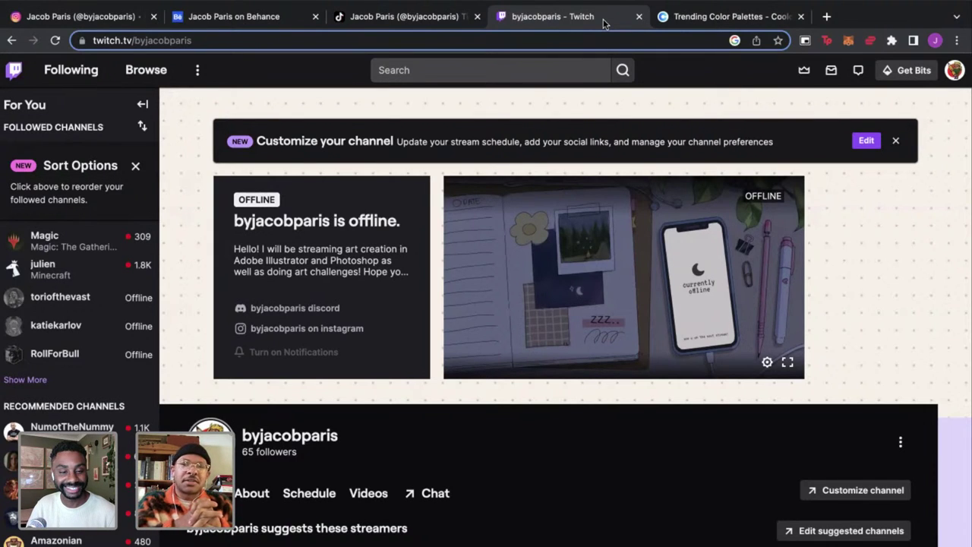
left_click(92, 21)
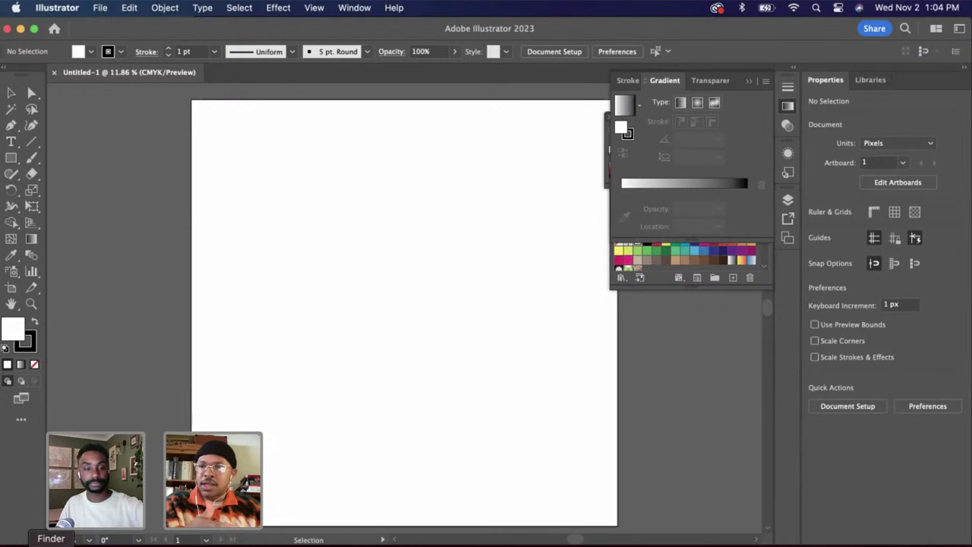
left_click(50, 544)
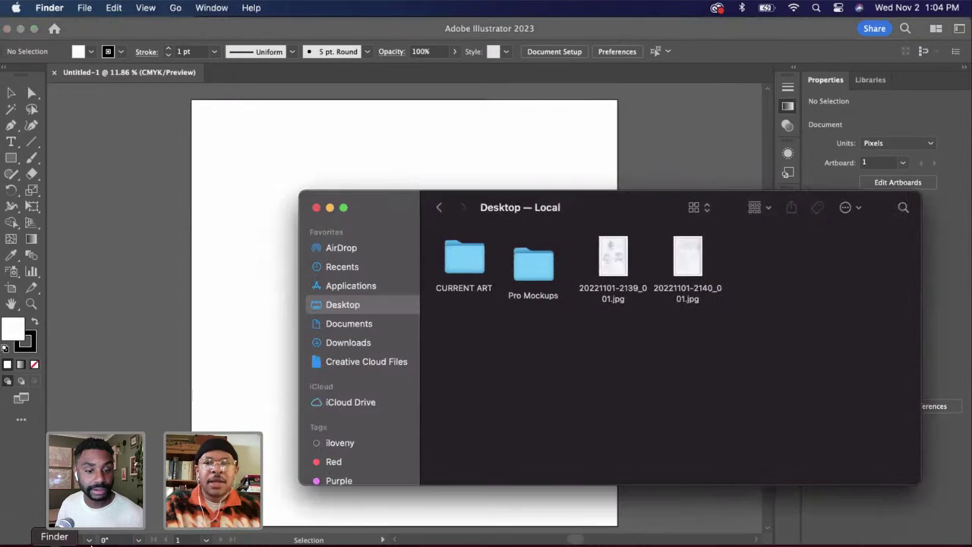
left_click_drag(615, 262, 250, 202)
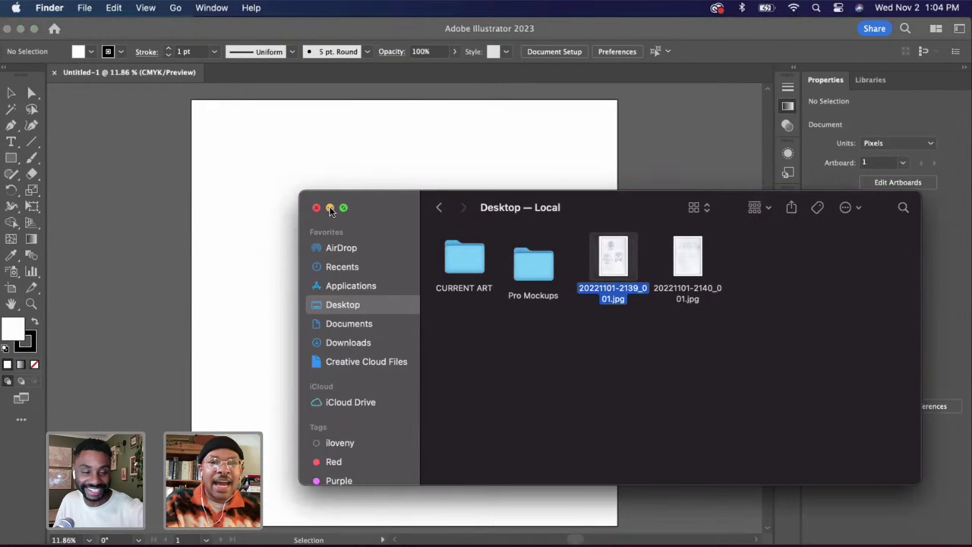
left_click(330, 207)
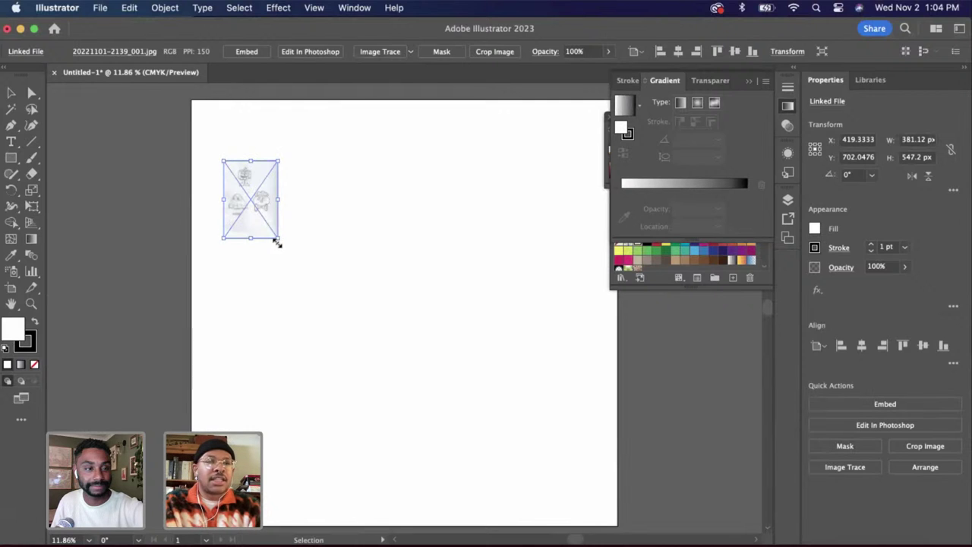
left_click_drag(279, 238, 491, 434)
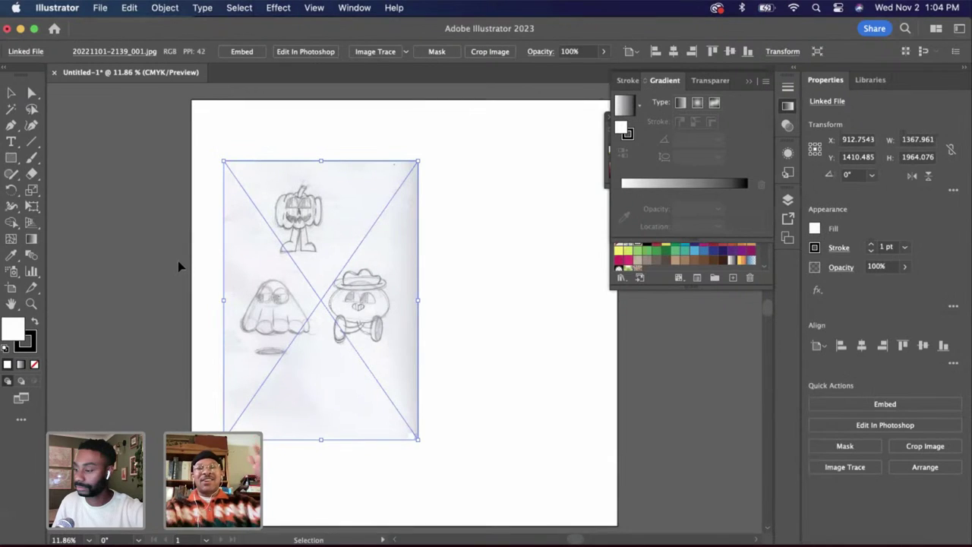
key("Return")
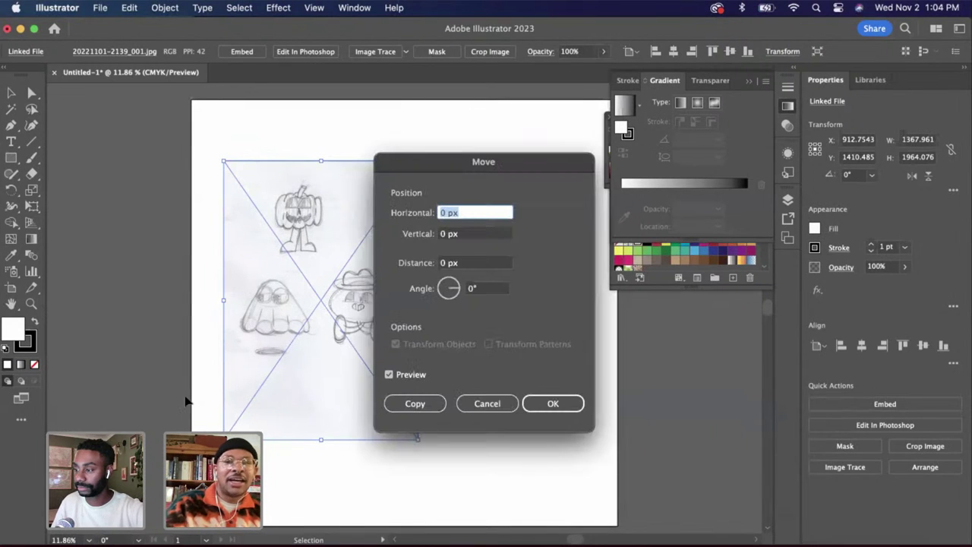
left_click(482, 408)
left_click(481, 406)
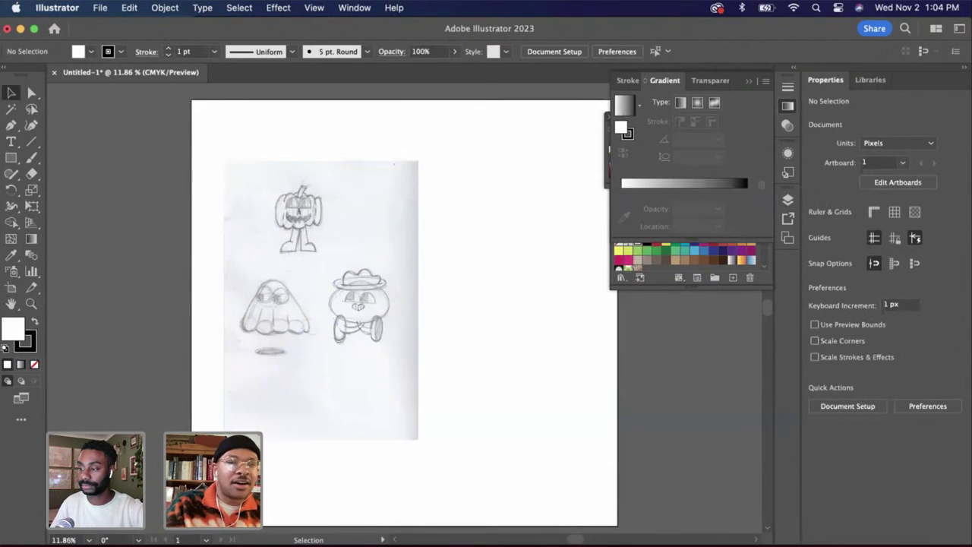
left_click(52, 543)
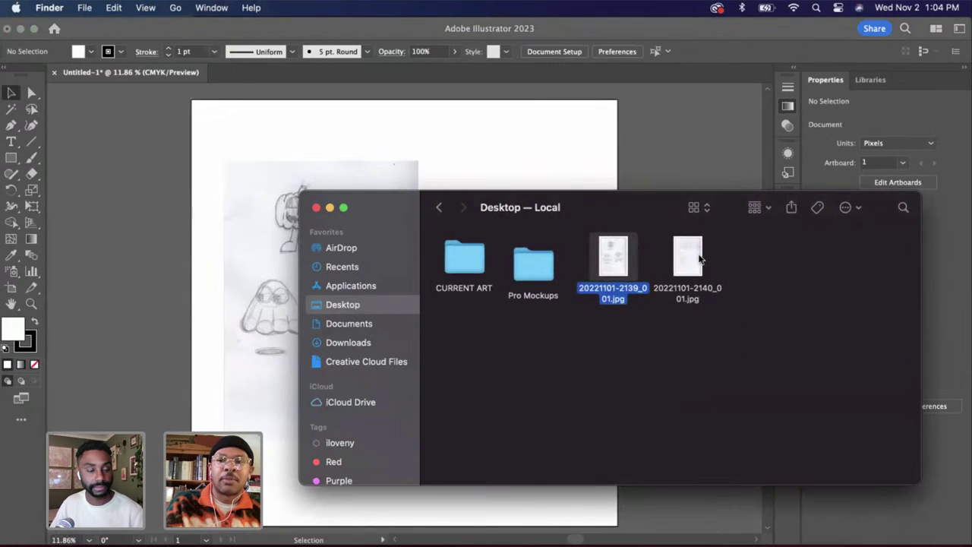
left_click_drag(688, 258, 175, 223)
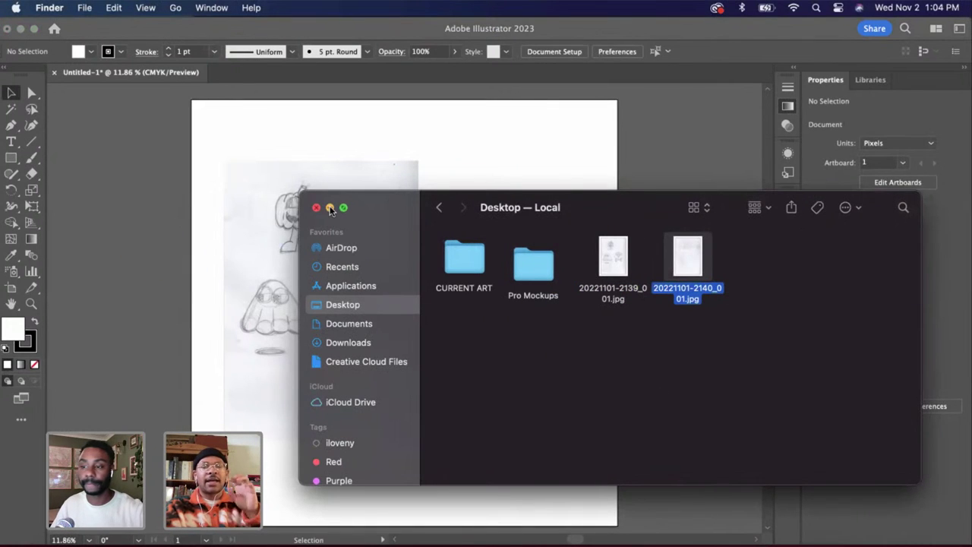
key("super+w")
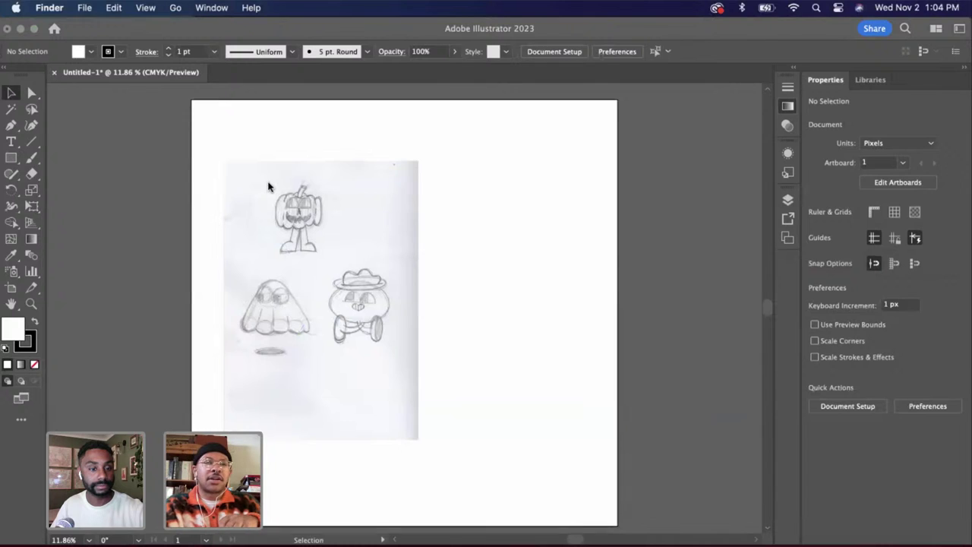
Move the character sketch to the right half of the artboard and enlarge the layout sketch on the left to a similar height
left_click_drag(326, 238, 510, 219)
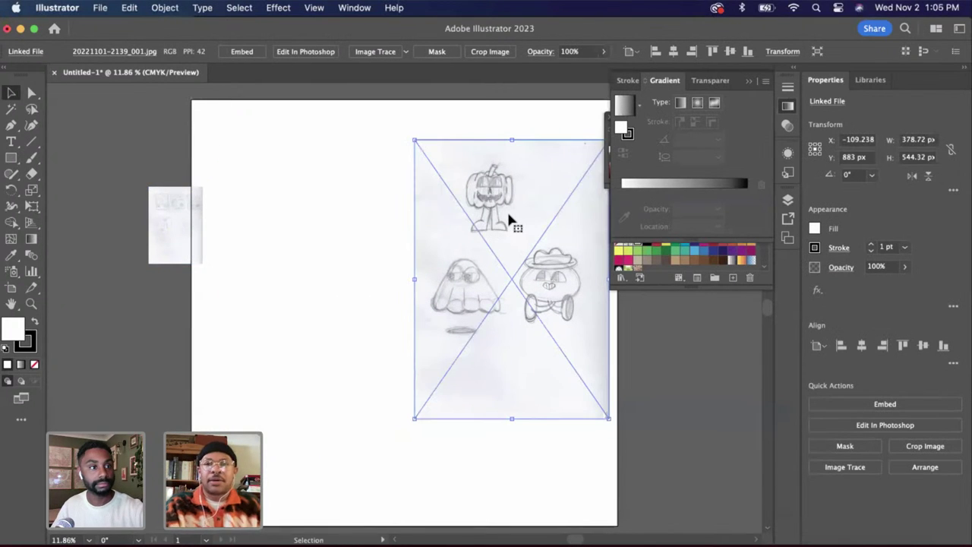
left_click(200, 254)
left_click_drag(204, 264, 386, 428)
left_click_drag(251, 339, 279, 287)
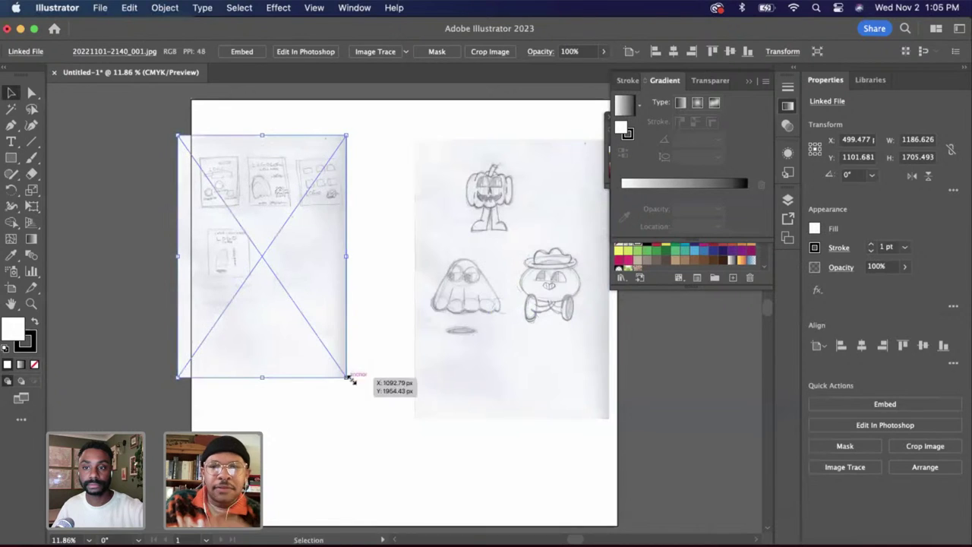
left_click_drag(347, 376, 382, 425)
left_click(436, 437)
scroll(435, 437, "right", 2)
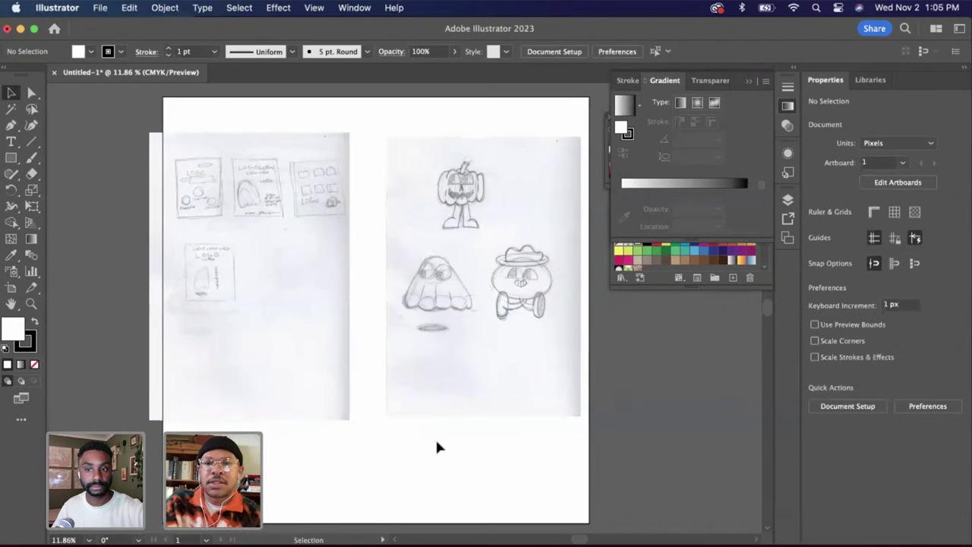
Move the character sketch closer to the layout sketch and lock it within Layer 1
left_click(454, 309)
left_click(787, 199)
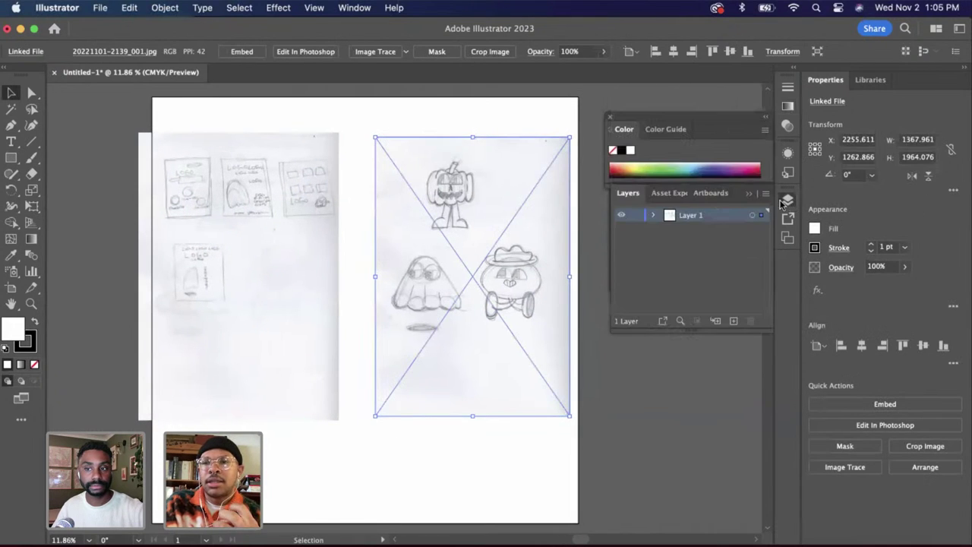
left_click_drag(744, 124, 732, 116)
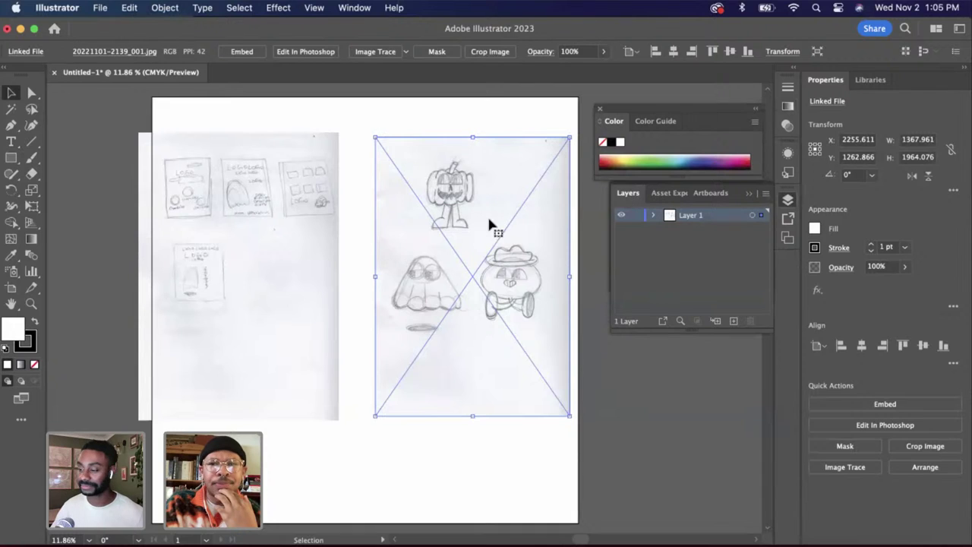
left_click_drag(490, 222, 465, 224)
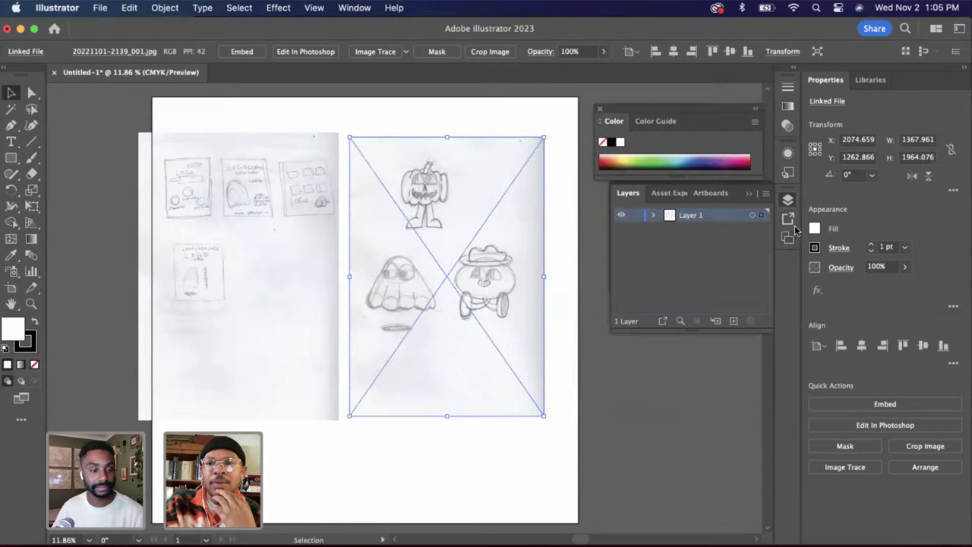
left_click(653, 215)
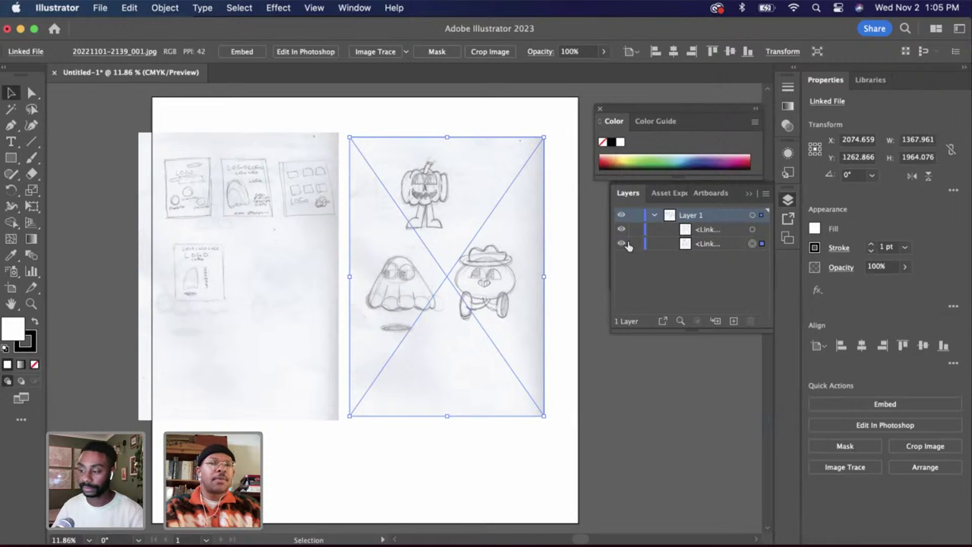
left_click(636, 243)
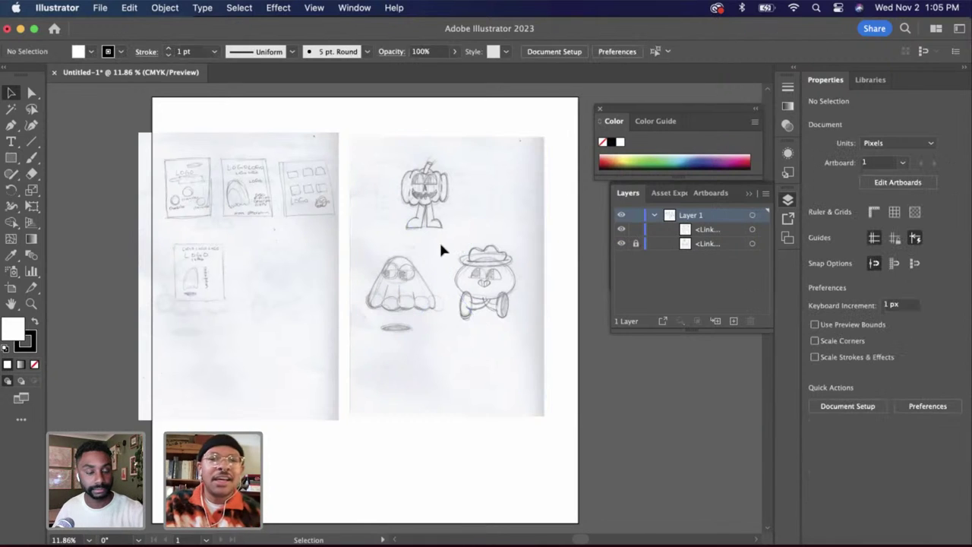
Draw a circle about 228 px wide over the ghost sketch's head with a 10 pt stroke and no fill
scroll(439, 240, "up", 5)
left_click(10, 157)
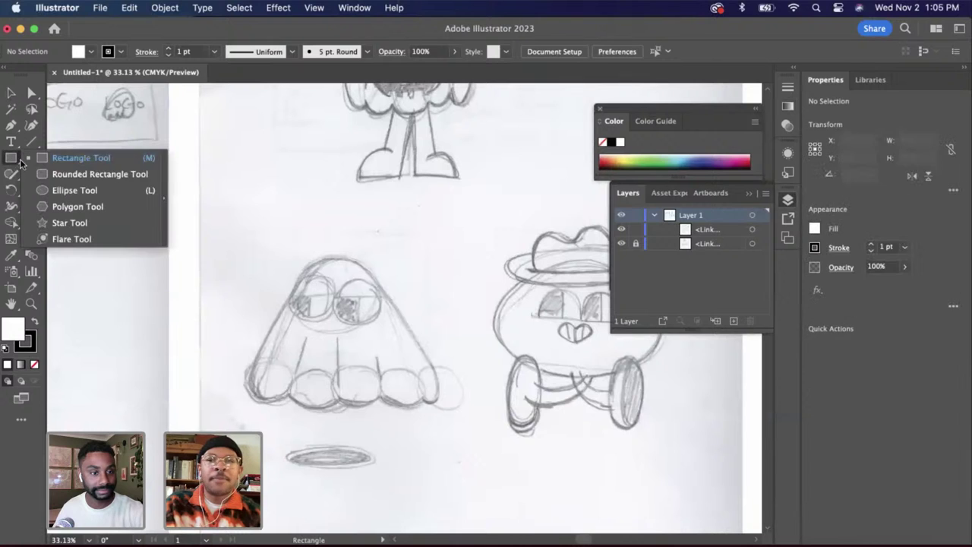
left_click(92, 190)
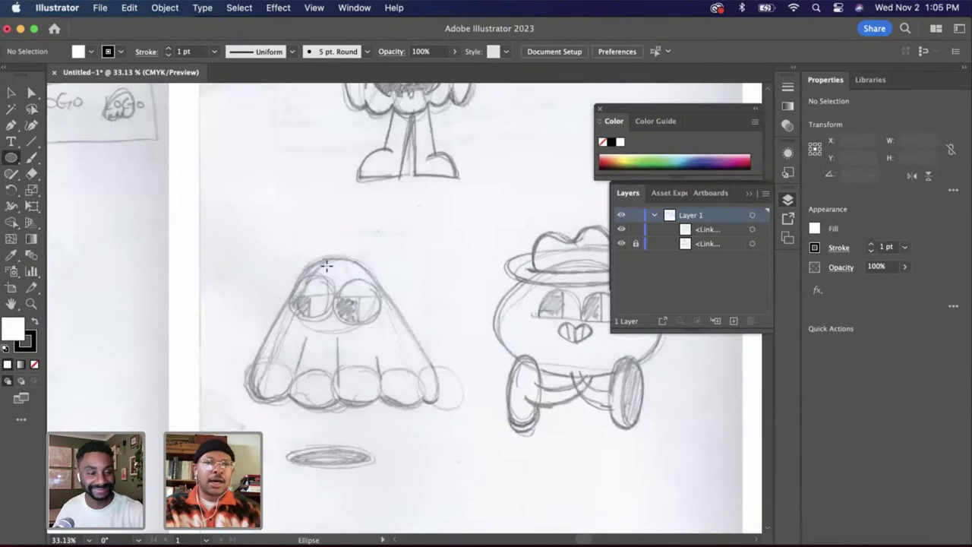
mouse_move(294, 259)
left_mouse_down()
mouse_move(380, 322)
mouse_move(385, 338)
left_mouse_up()
left_click(788, 88)
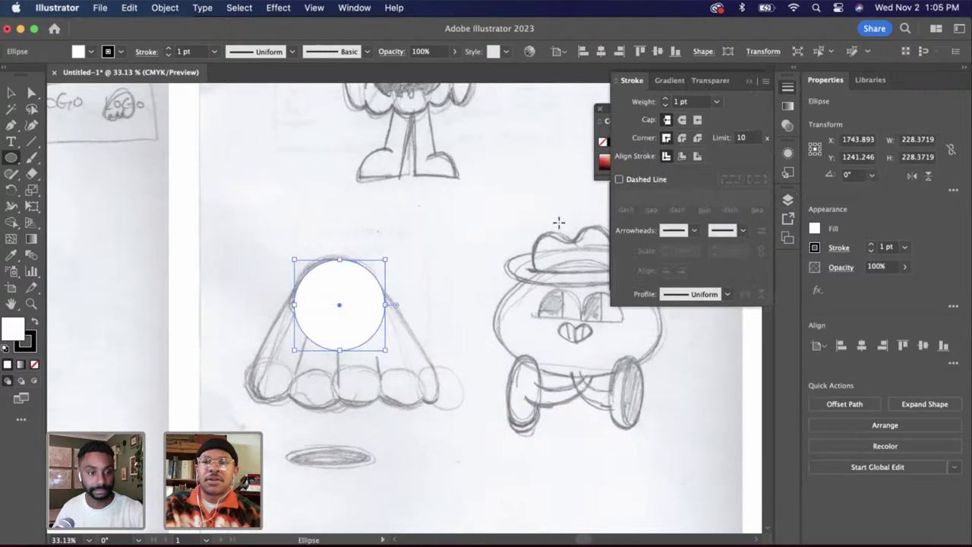
left_click(664, 98, "shift")
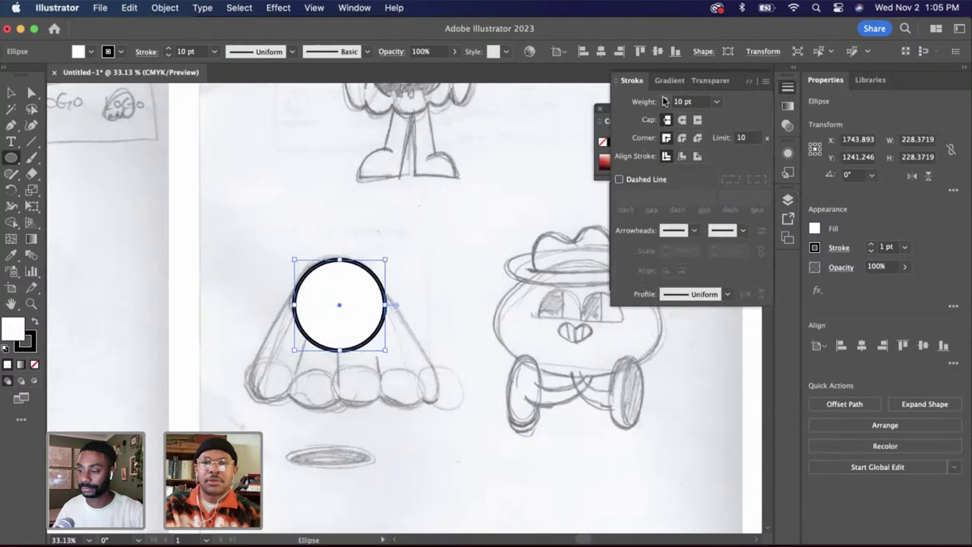
left_click(34, 365)
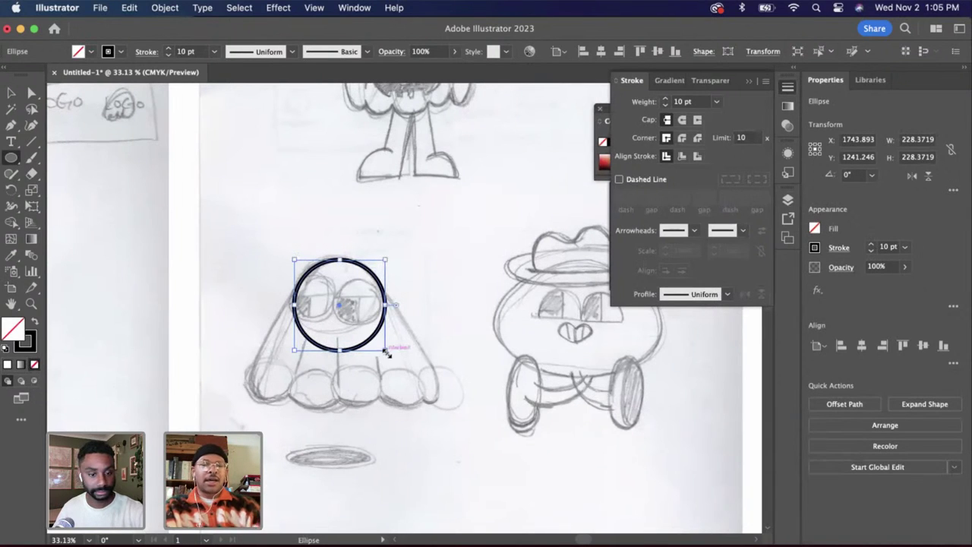
Shrink the circle to about 204 px wide and shift it slightly up to match the top of the ghost's head
left_click_drag(387, 352, 380, 343)
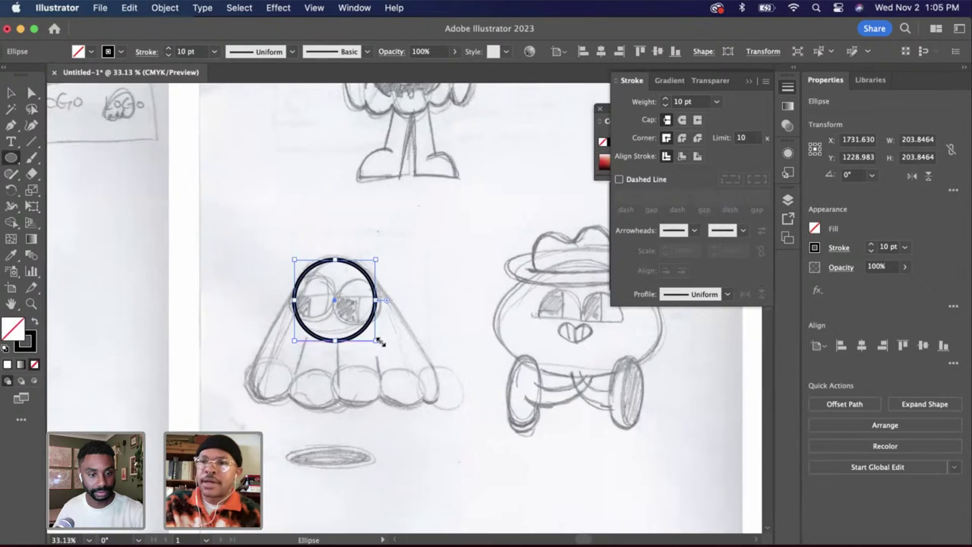
left_click(11, 96)
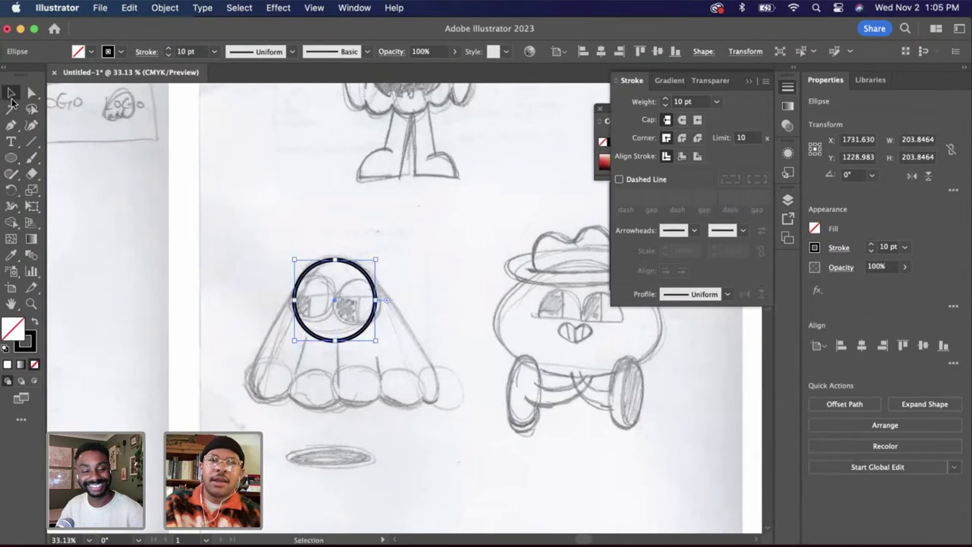
left_click_drag(366, 330, 366, 328)
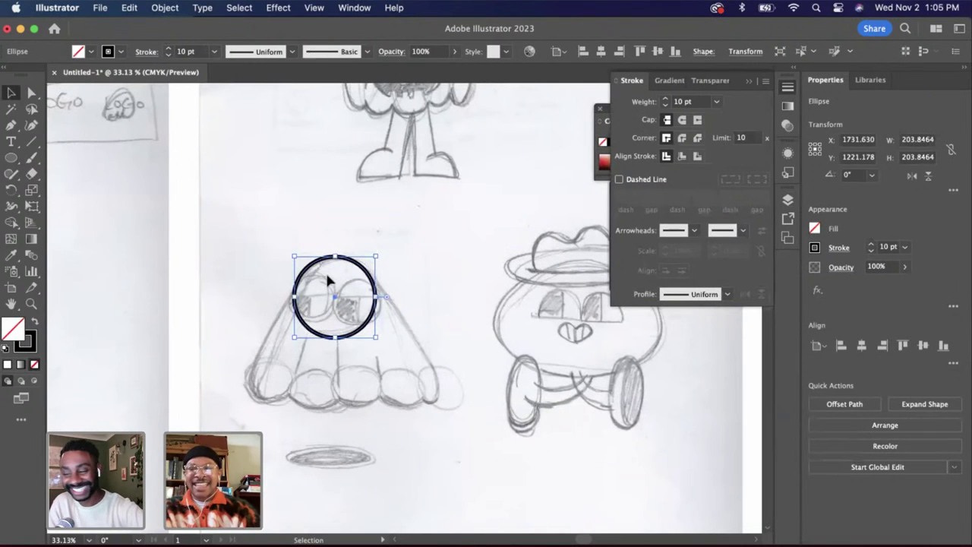
Cut the circle with the Scissors tool on both sides of the ghost's head and delete the lower part
key("c")
left_click(299, 271)
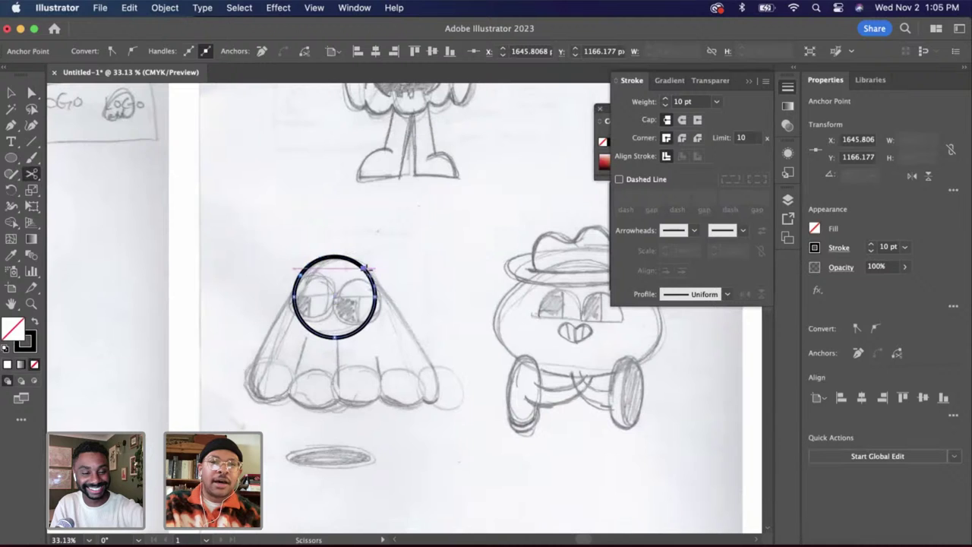
left_click(379, 296)
key("Delete")
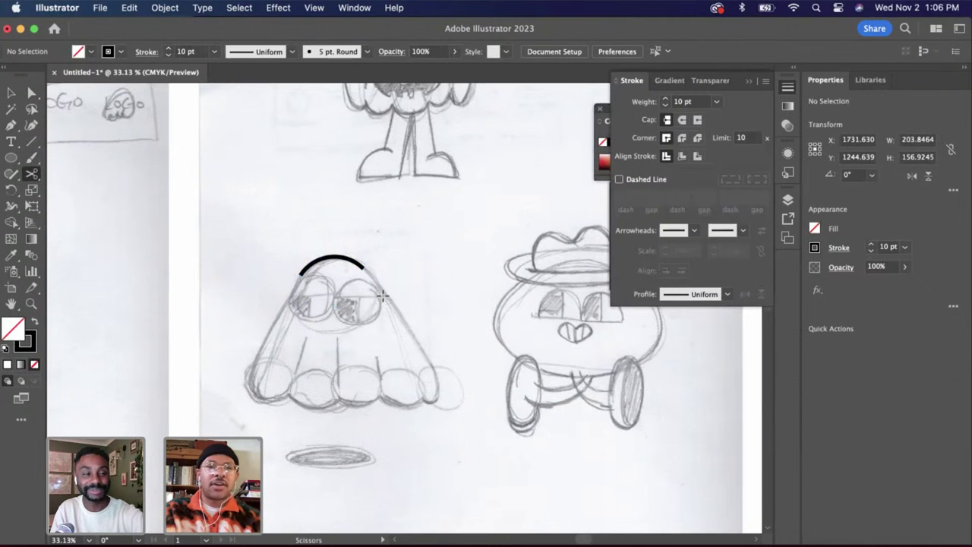
Delete the arc along the top of the ghost's head
left_click(11, 93)
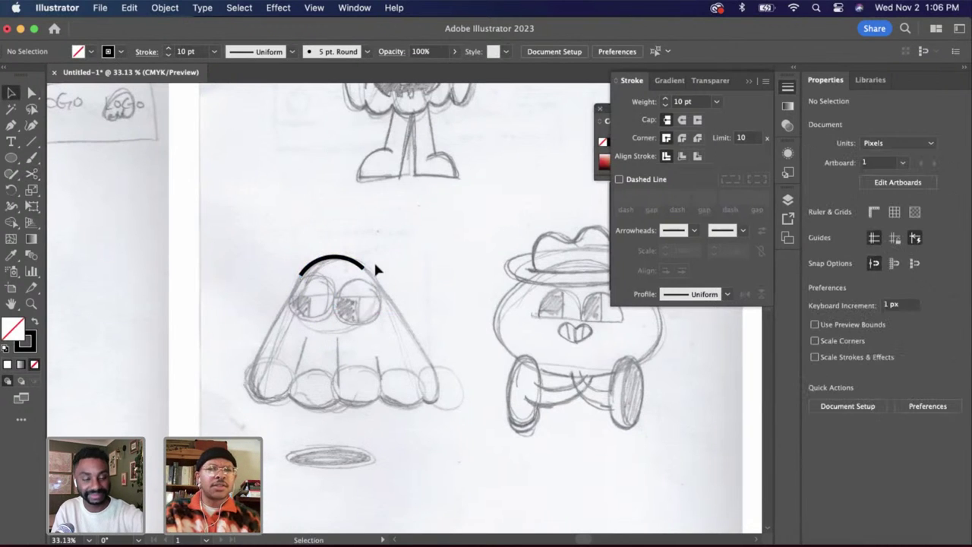
left_click(347, 264)
key("backslash")
key("Delete")
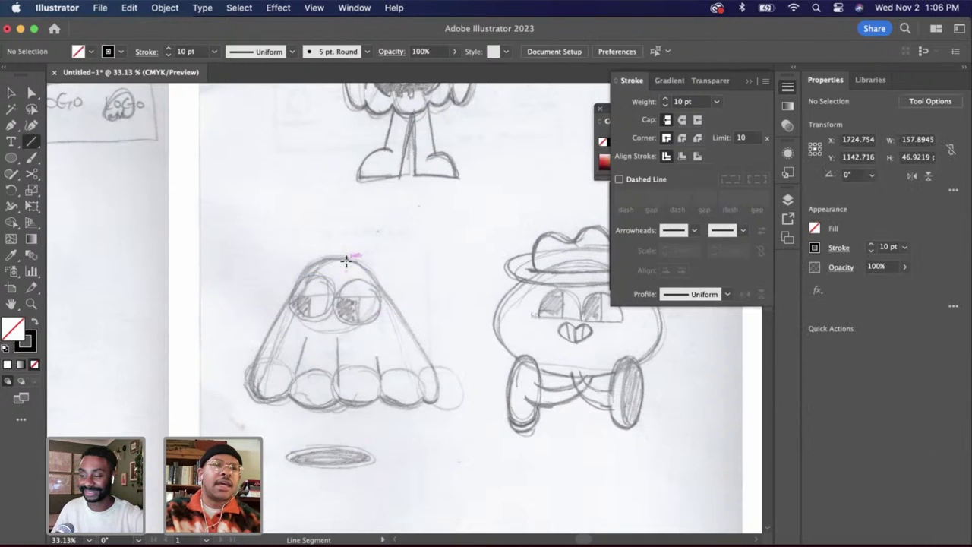
Draw a new circle about 189 px wide over the ghost sketch's head
key("l")
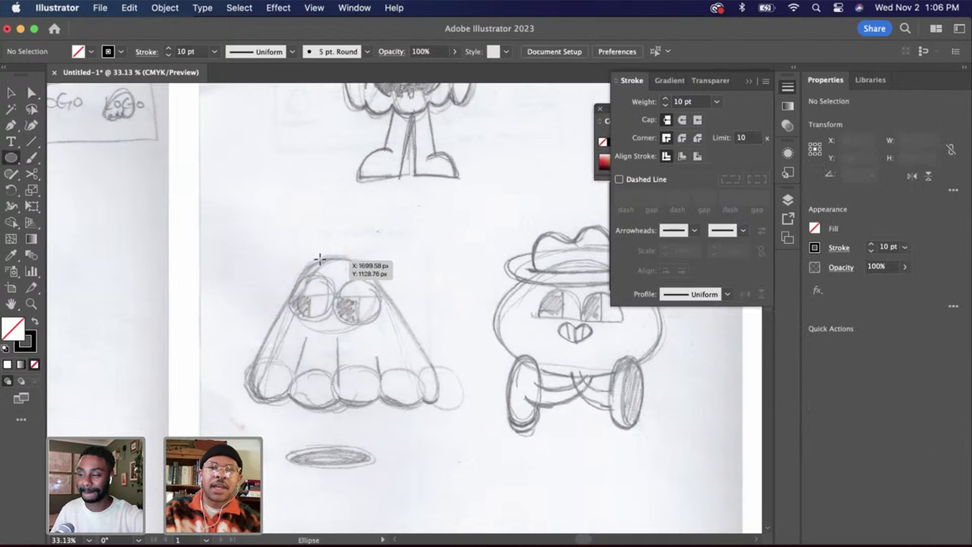
left_click_drag(342, 297, 383, 298)
key("Left")
key("Left")
key("Left")
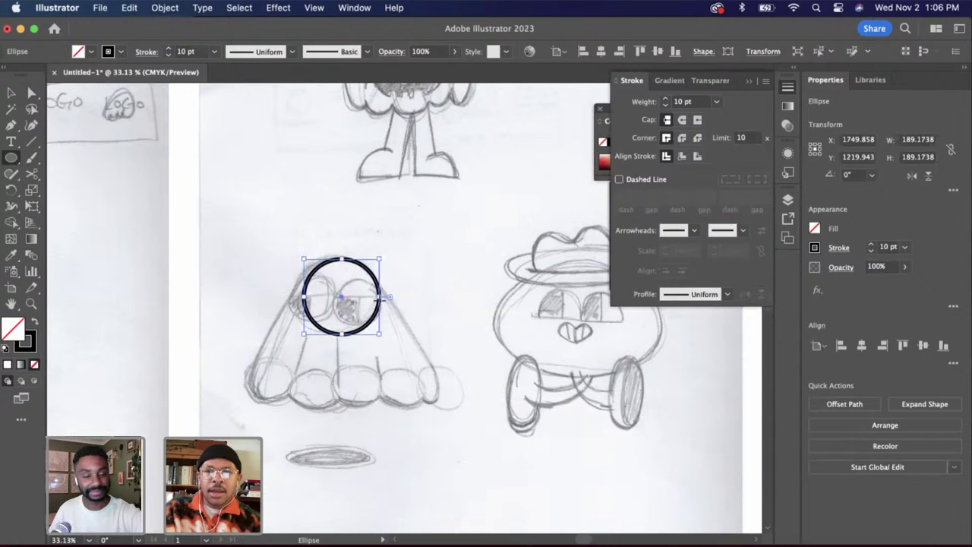
Enlarge the circle to about 209 px wide and shift it slightly up and left to fit the ghost's head
key("Up")
key("Up")
key("Left")
key("Left")
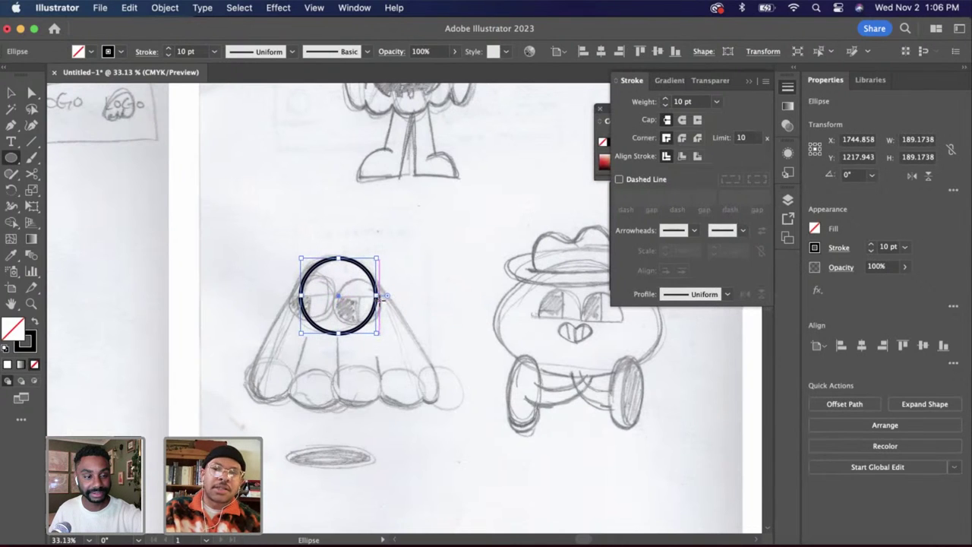
left_click_drag(379, 333, 392, 343)
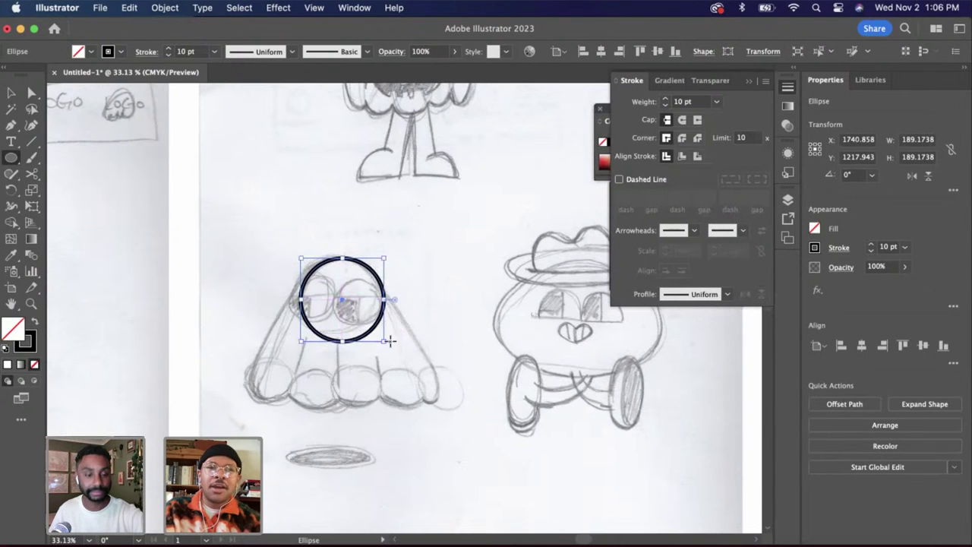
left_click(15, 92)
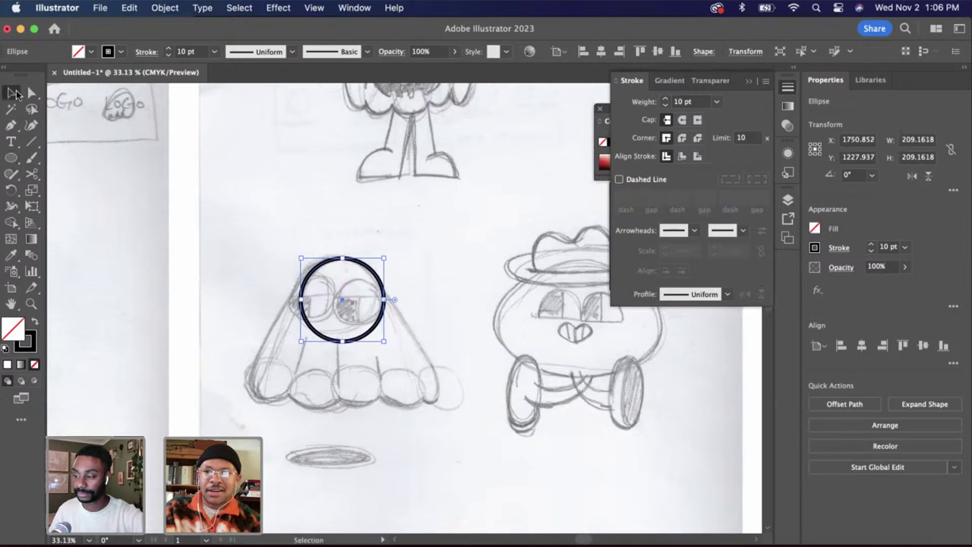
left_click(362, 342)
left_click_drag(360, 342, 356, 339)
Draw a straight line about 270 px long down the left side of the ghost's body and paste a copy of it
left_click(32, 143)
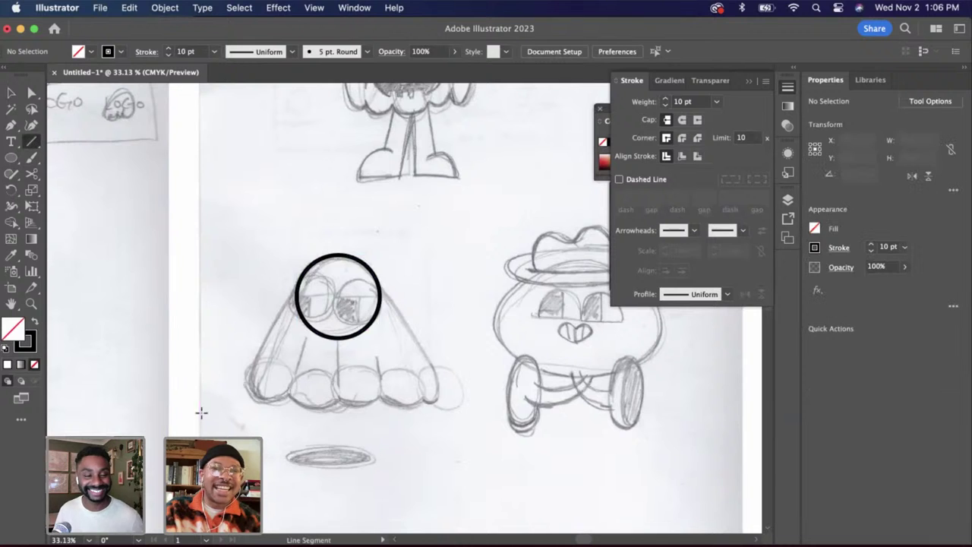
left_click_drag(251, 376, 302, 276)
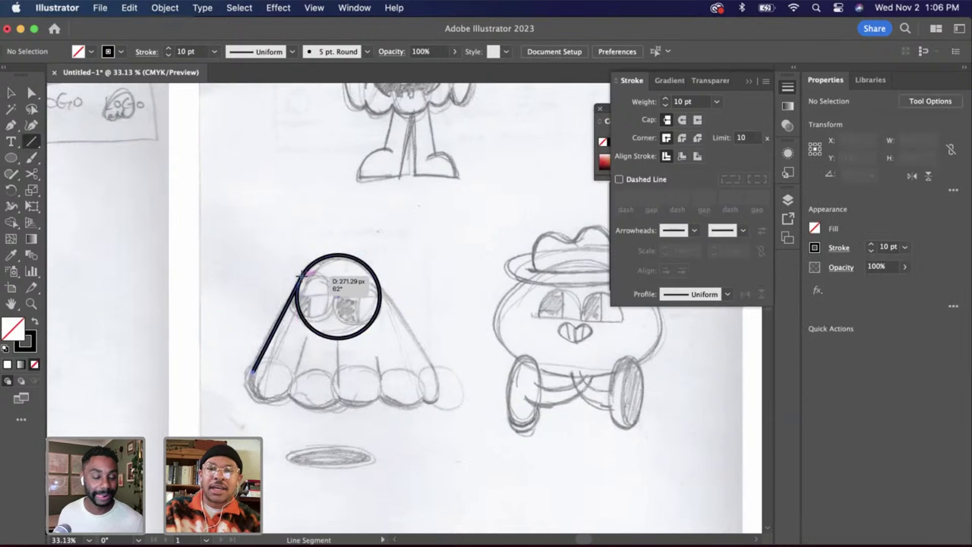
scroll(302, 277, "up", 5)
scroll(302, 277, "up", 1)
scroll(301, 276, "down", 5)
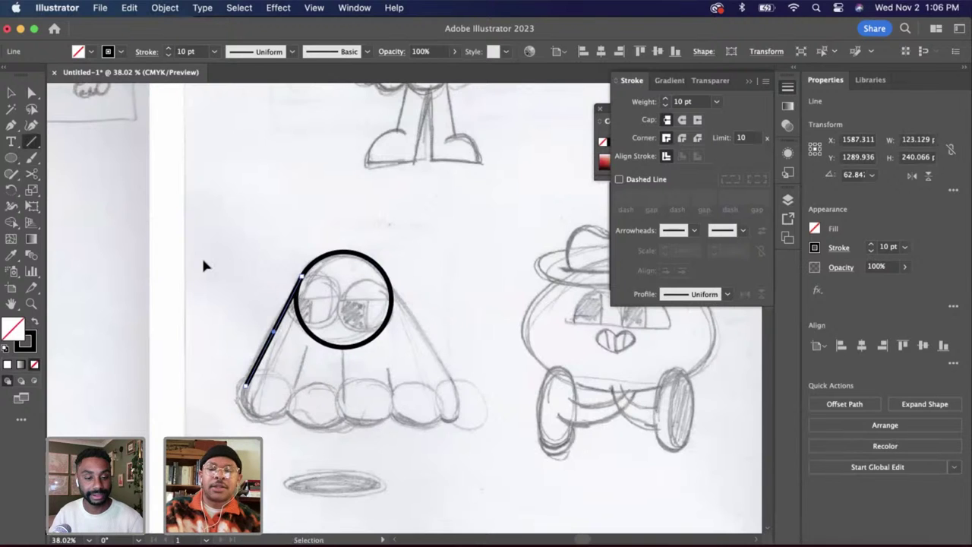
key("super+c")
key("super+v")
key("v")
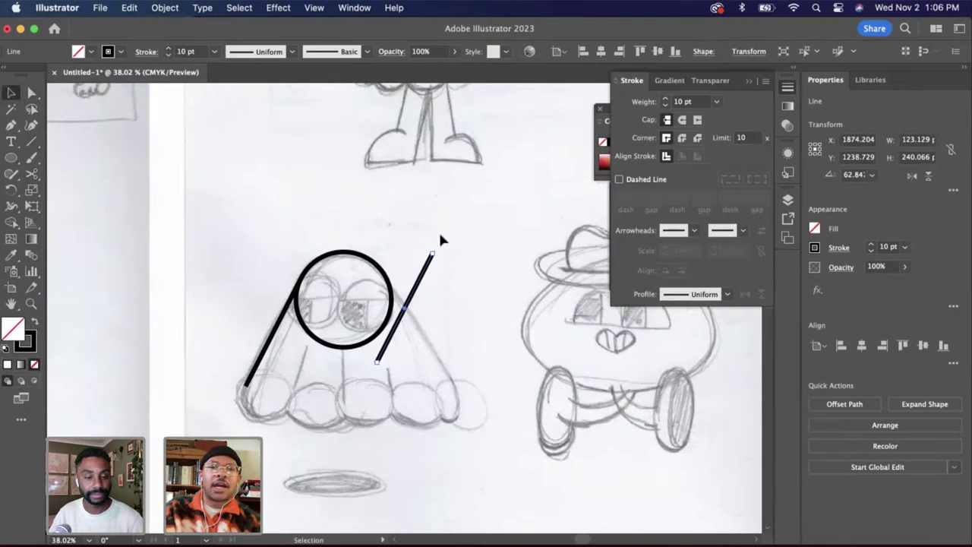
Reflect the pasted line across the vertical axis and position it along the ghost's right side, touching the head circle
left_click(427, 278)
left_click(424, 281)
right_click(421, 282)
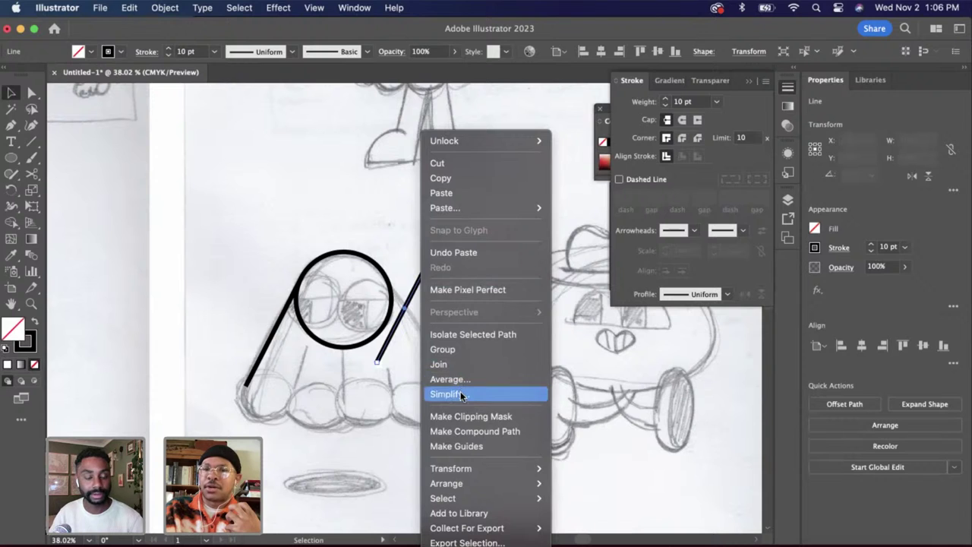
mouse_move(494, 469)
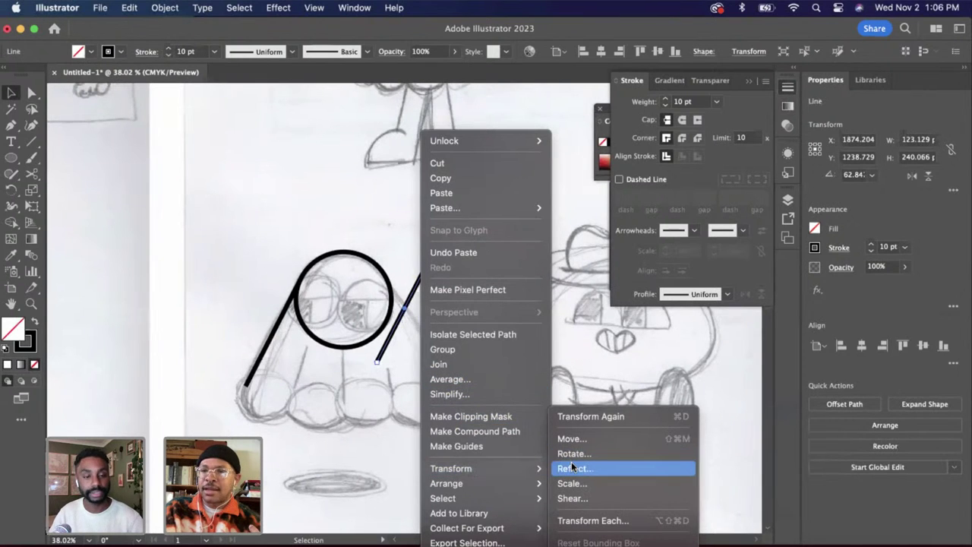
left_click(572, 466)
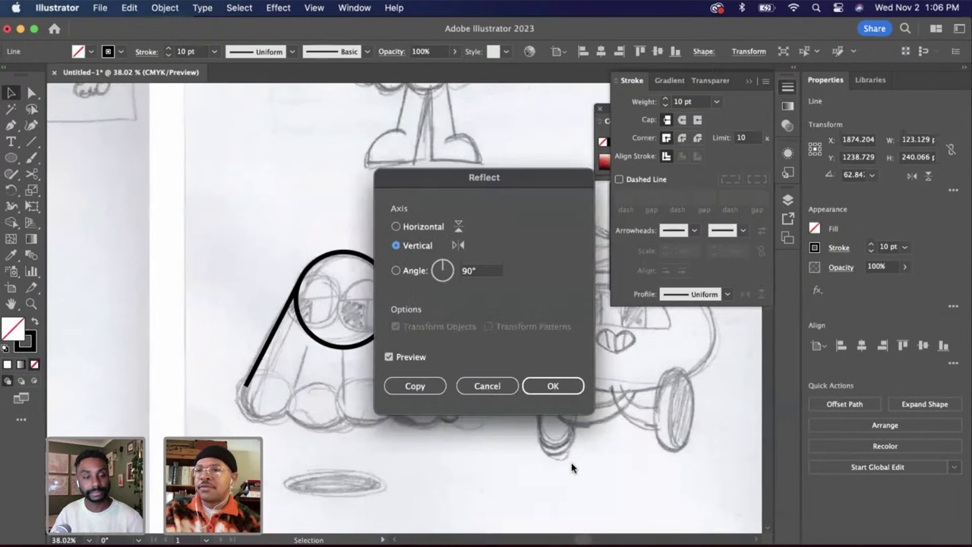
left_click(560, 383)
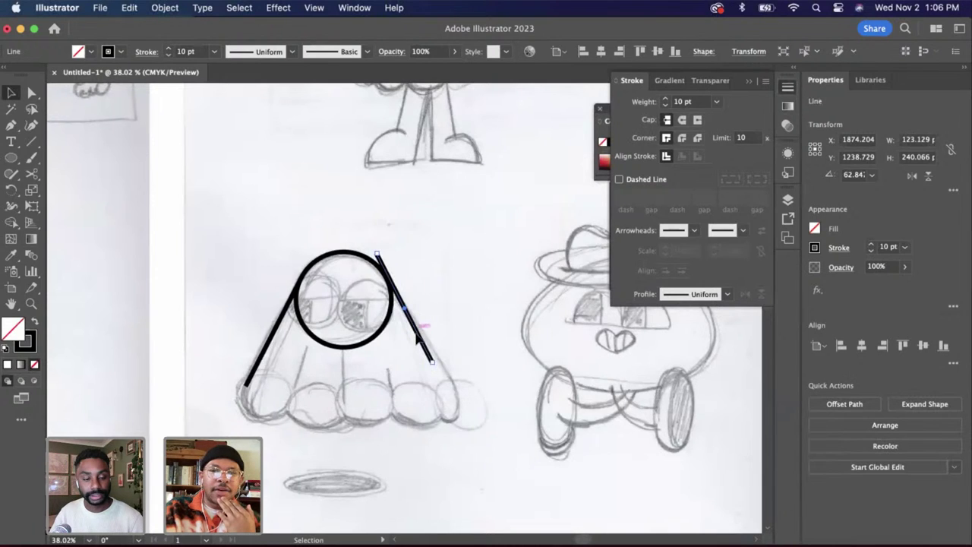
left_click_drag(418, 339, 426, 364)
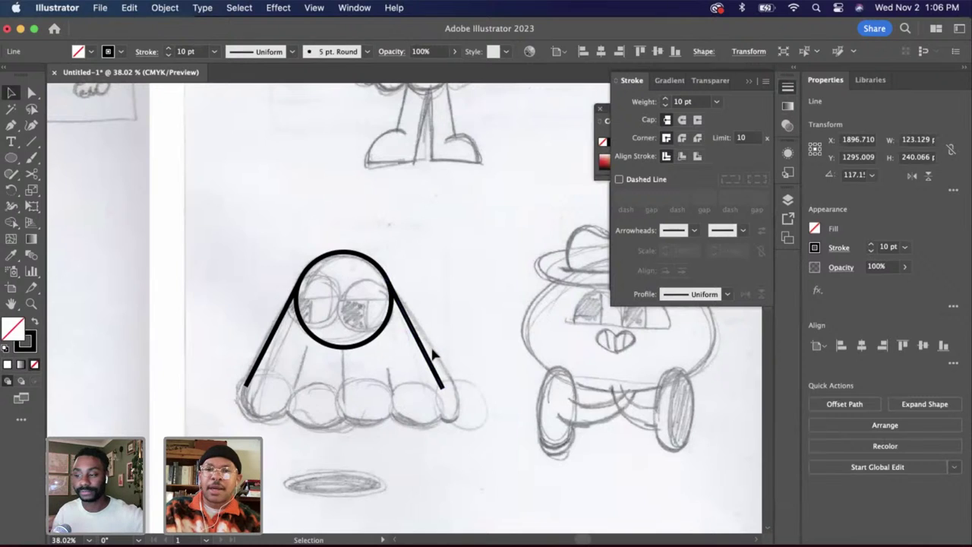
left_click(434, 350)
scroll(393, 272, "up", 3)
left_click_drag(405, 329, 407, 334)
Apply round stroke caps to the head circle and both side lines
left_click(456, 363)
left_click_drag(456, 363, 139, 269)
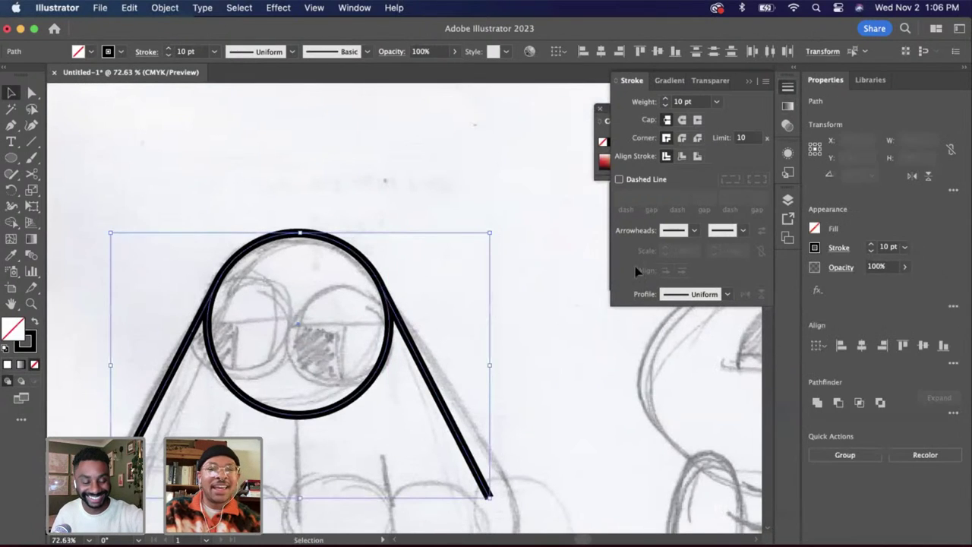
left_click(682, 120)
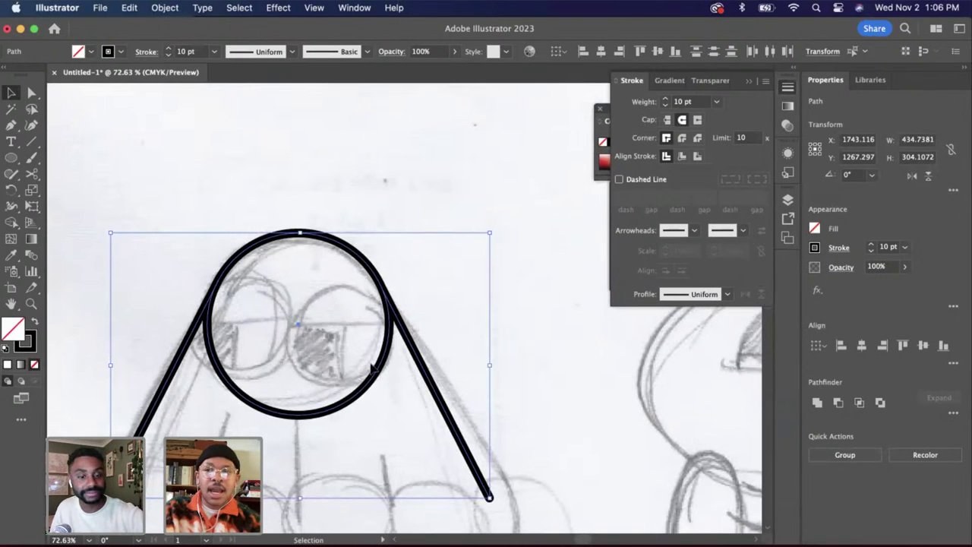
Cut the head circle with the Scissors tool where it meets each side line and delete the lower part
left_click(339, 400)
left_click(331, 411)
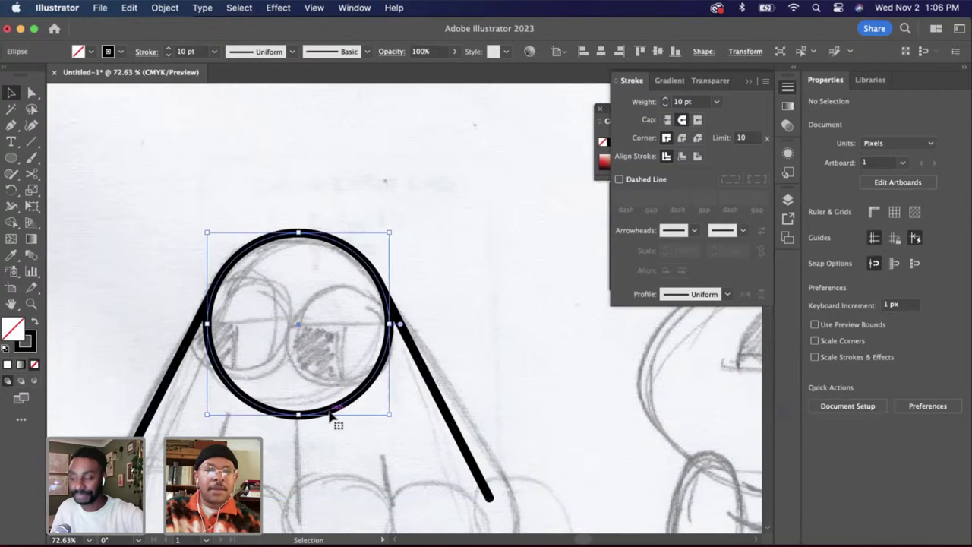
key("c")
left_click(216, 283)
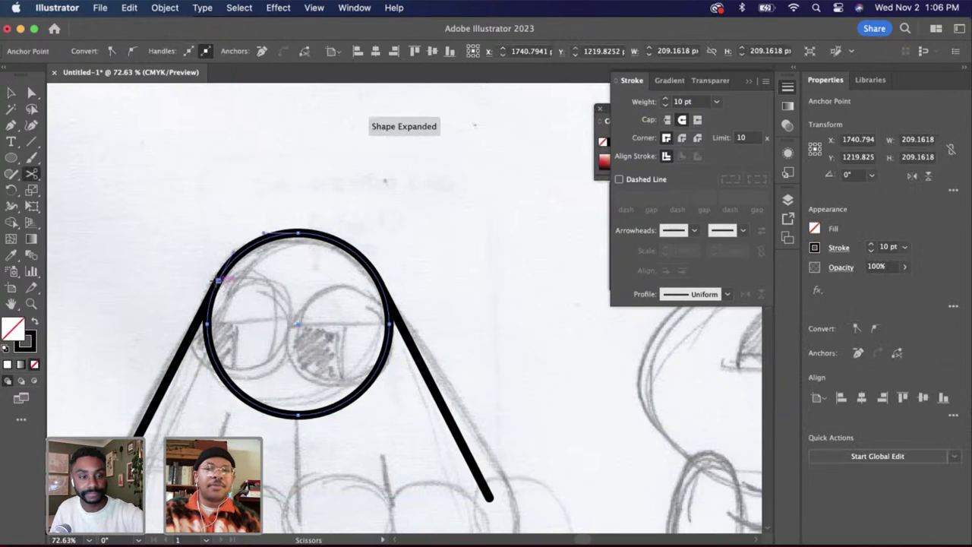
left_click(388, 291)
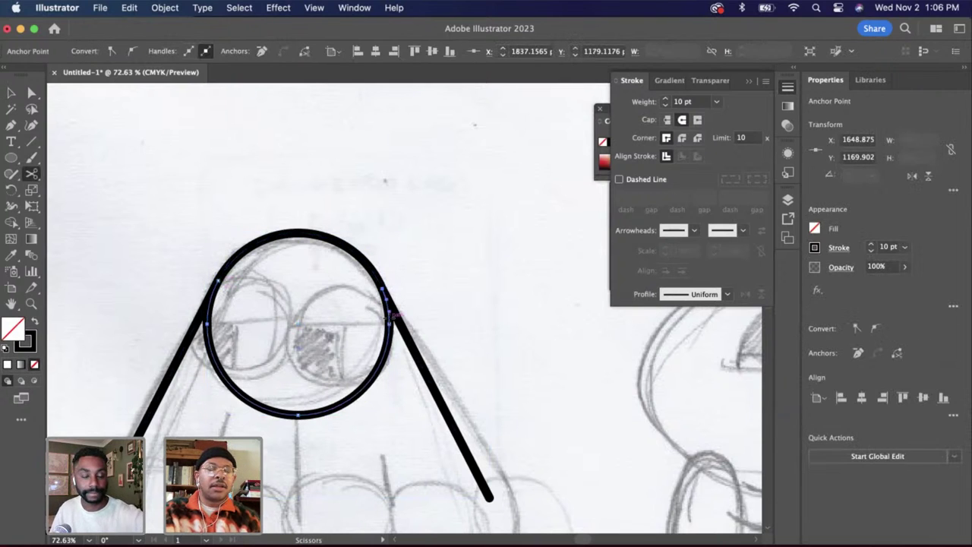
key("Delete")
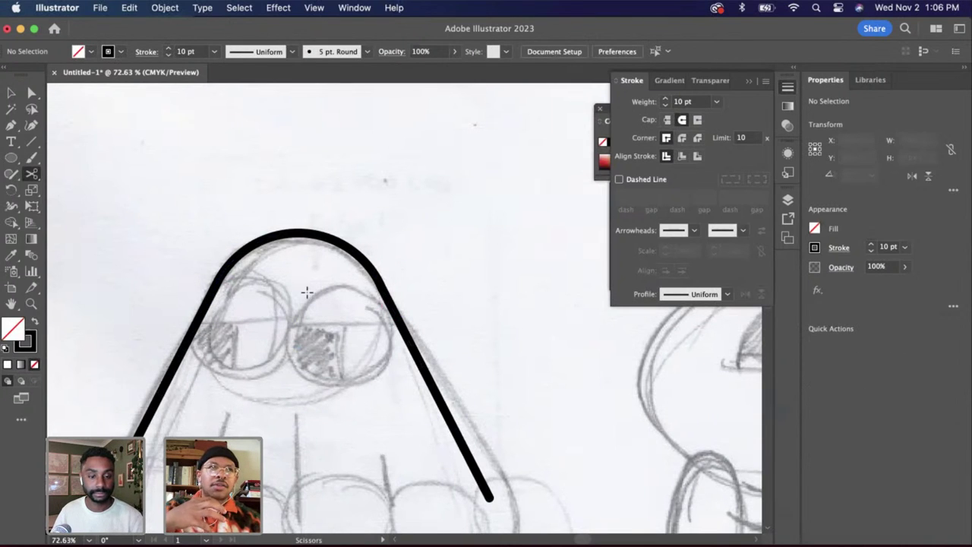
Draw a circle about 117 px wide over the scallop at the lower end of the left side line
scroll(307, 293, "down", 5)
scroll(306, 293, "left", 3)
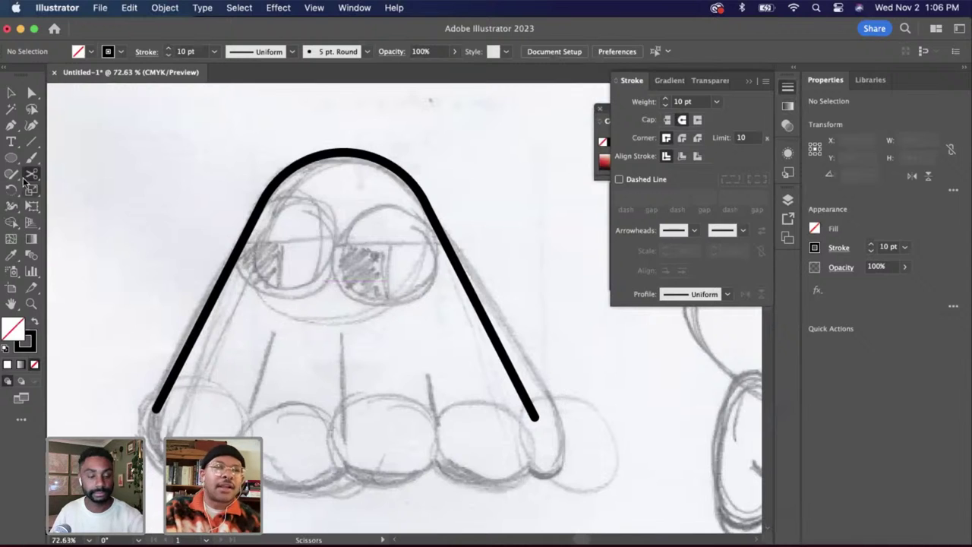
left_click(15, 160)
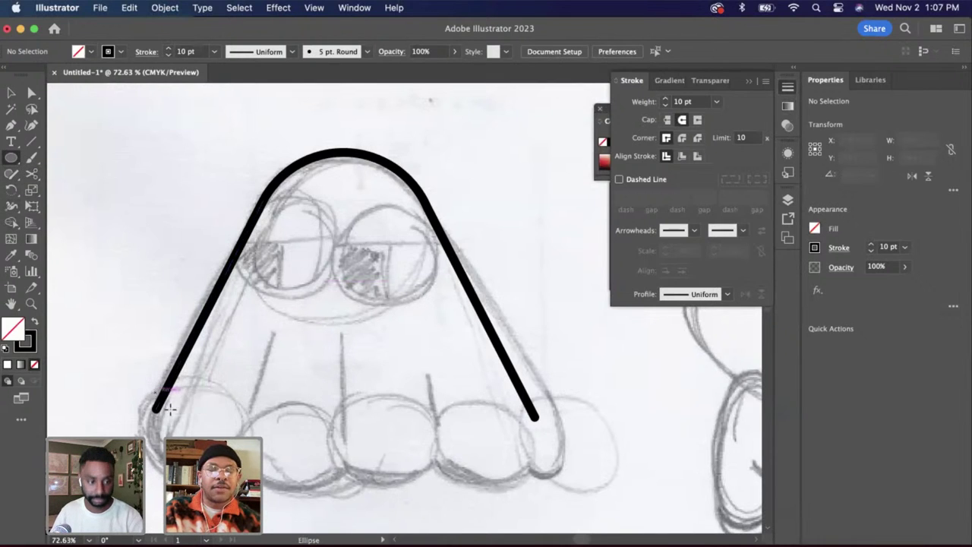
mouse_move(160, 395)
left_mouse_down()
mouse_move(262, 492)
mouse_move(262, 457)
left_mouse_up()
key("v")
scroll(195, 418, "up", 2)
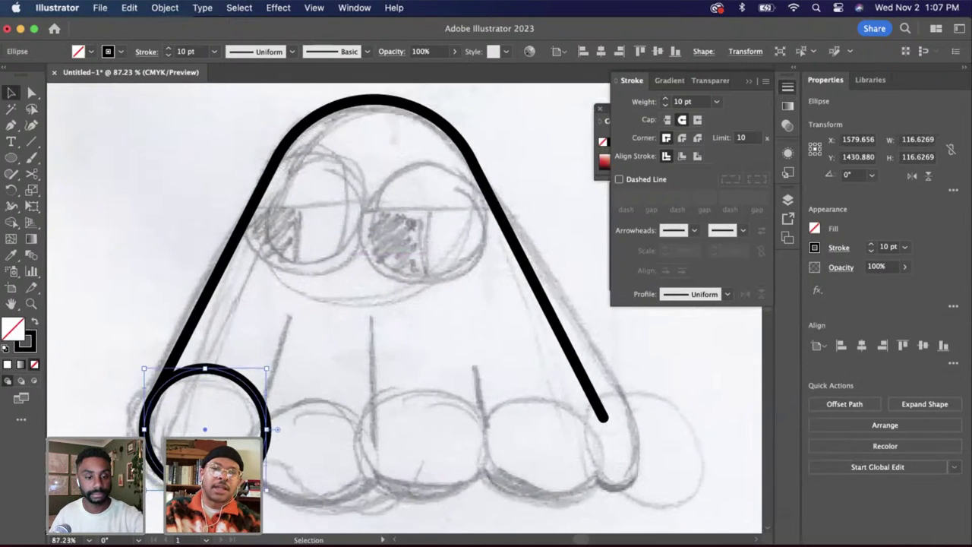
Cut the lower-left circle with the Scissors tool at the side line and on its right edge, and delete the upper part
key("c")
left_click(151, 389)
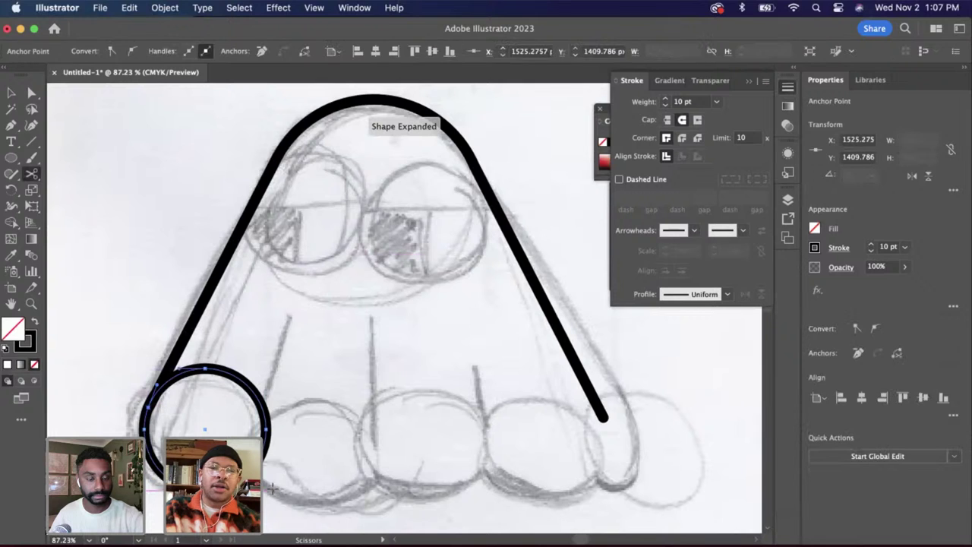
left_click(253, 473)
key("a")
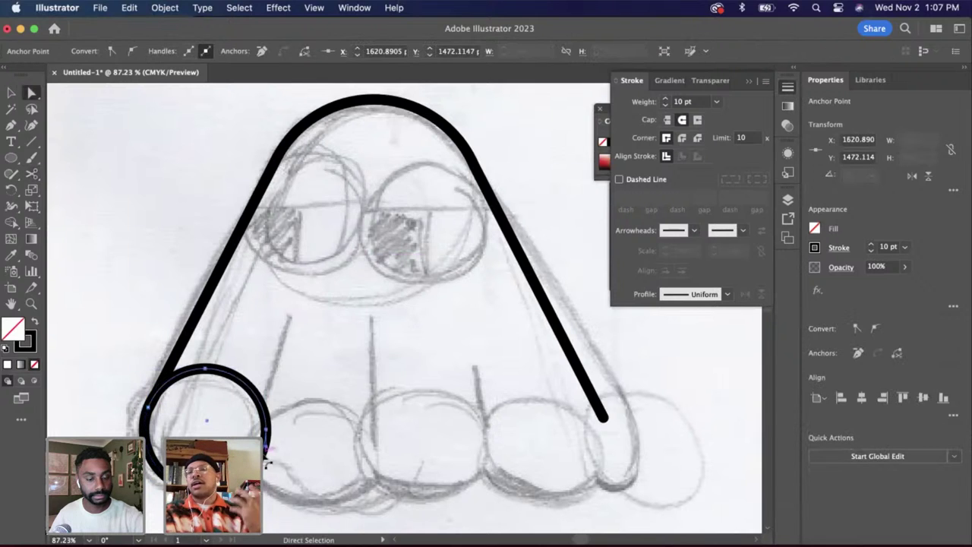
left_click(265, 454)
key("Delete")
key("Delete")
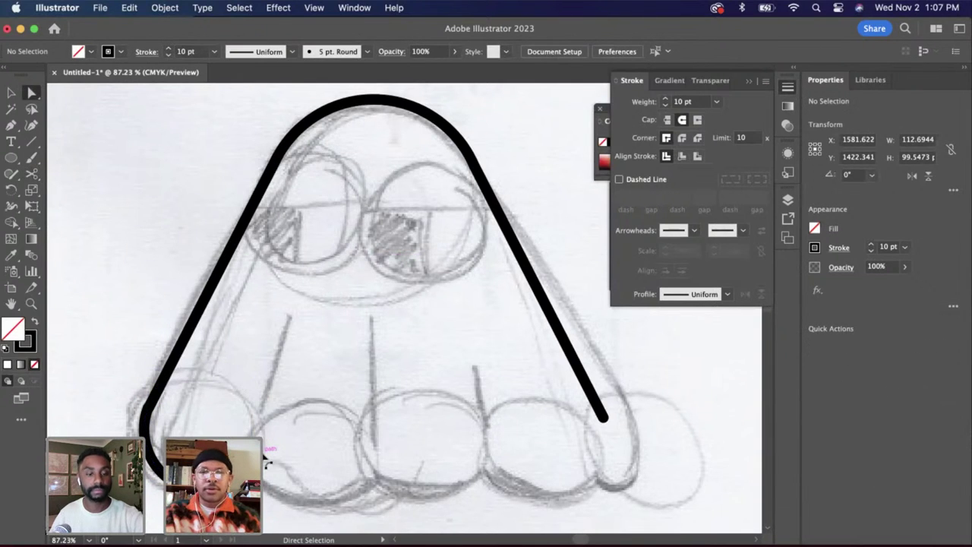
Move the top anchor point of the lower-left curve so that it joins the left side line smoothly
right_click(203, 540)
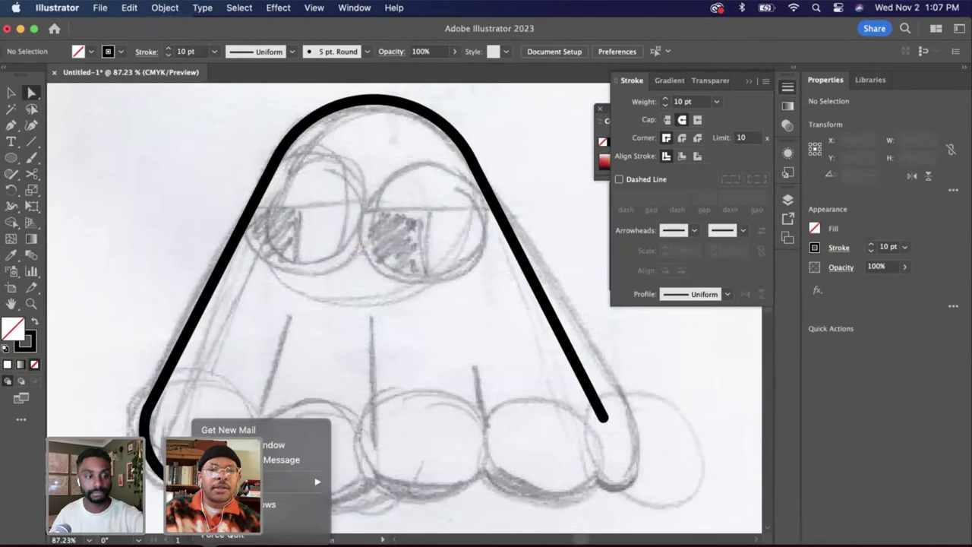
left_click(291, 384)
scroll(149, 416, "up", 5)
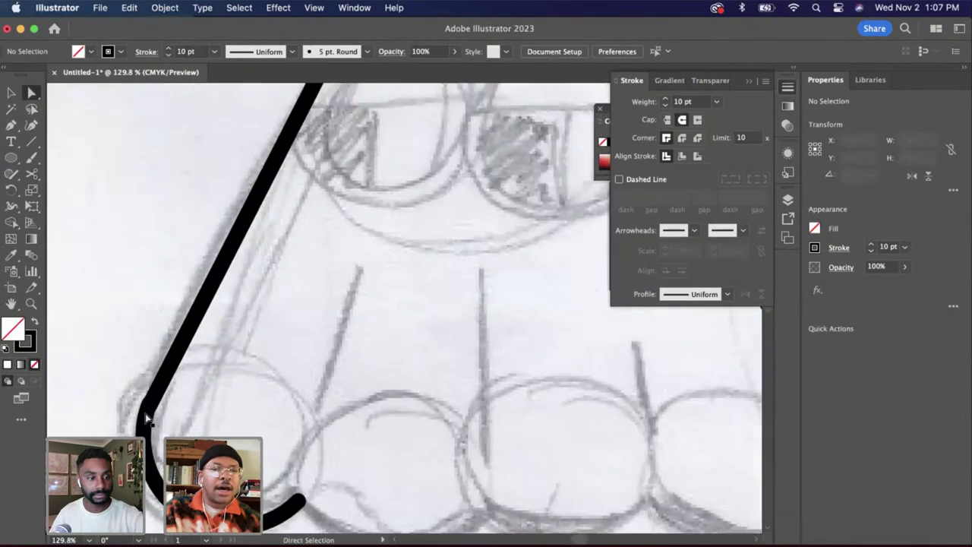
left_click(148, 405)
mouse_move(148, 403)
left_mouse_down()
mouse_move(155, 394)
mouse_move(149, 417)
left_mouse_up()
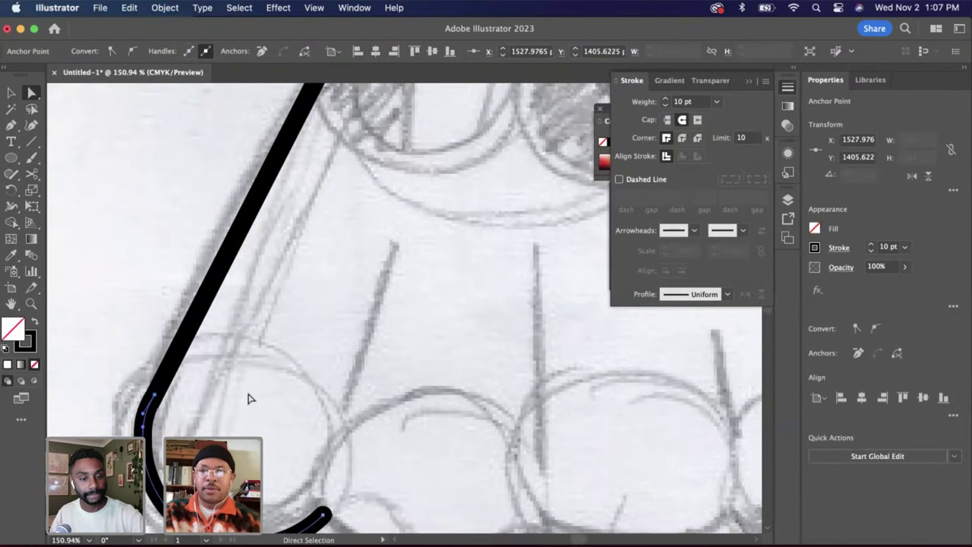
left_click(245, 398)
left_click(149, 414)
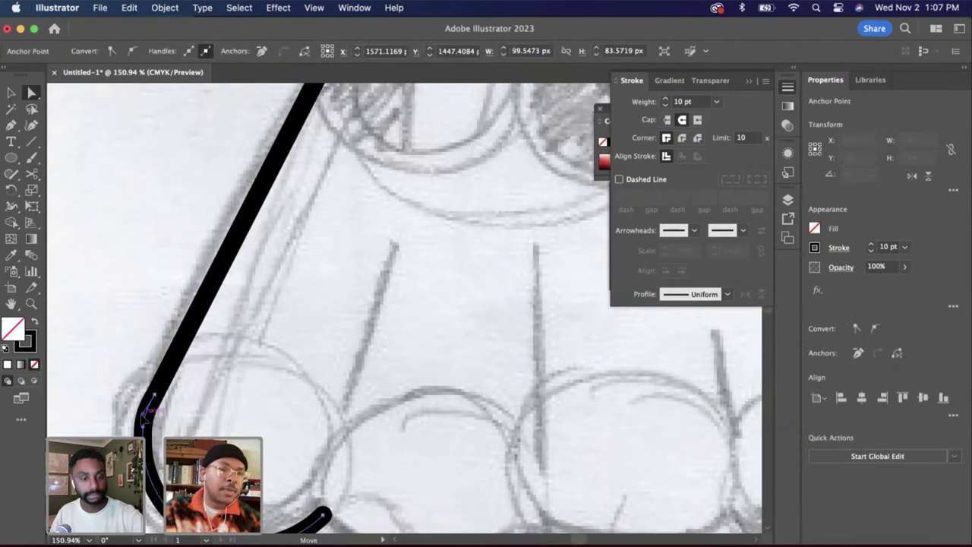
left_click(211, 423)
Draw an ellipse about 63 px wide and 72 px tall at the lower end of the right side line
scroll(179, 417, "down", 5)
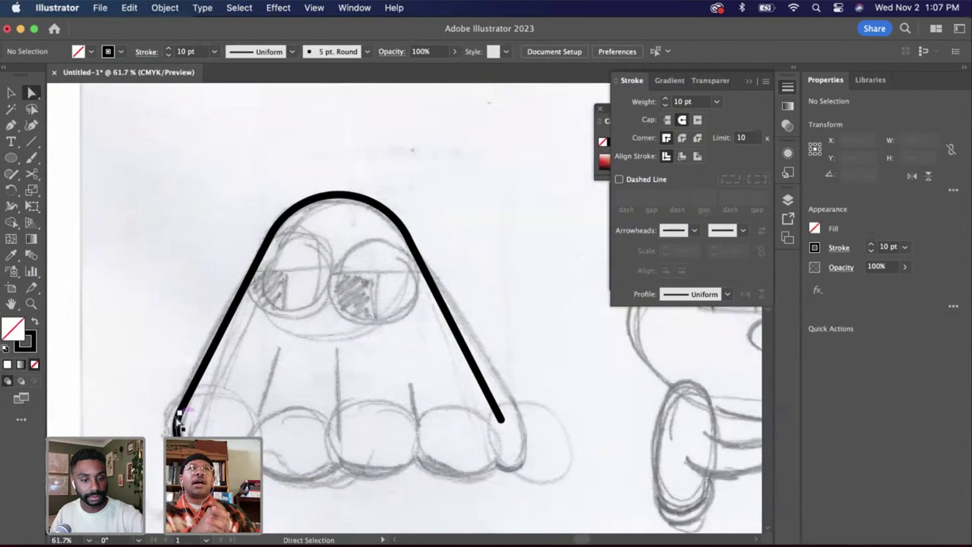
left_click(18, 158)
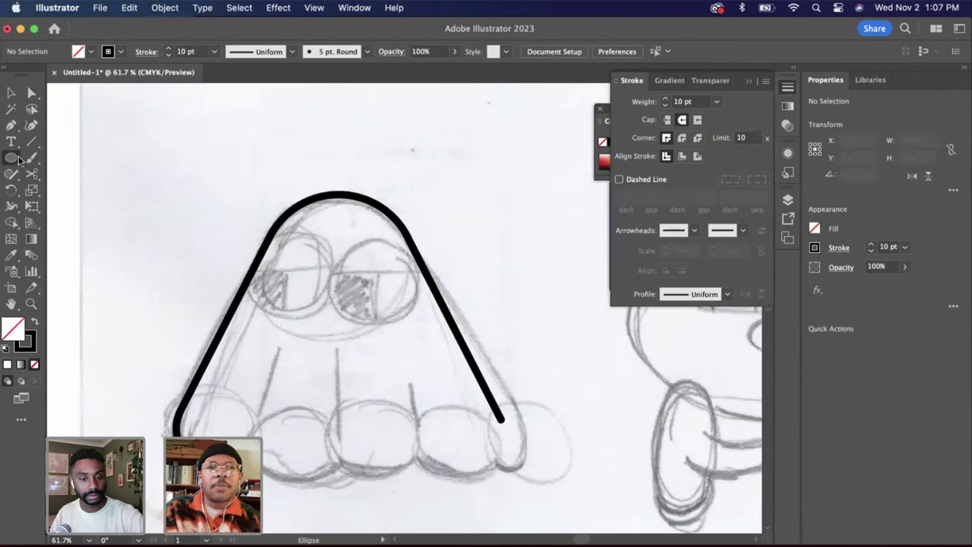
scroll(506, 464, "up", 5)
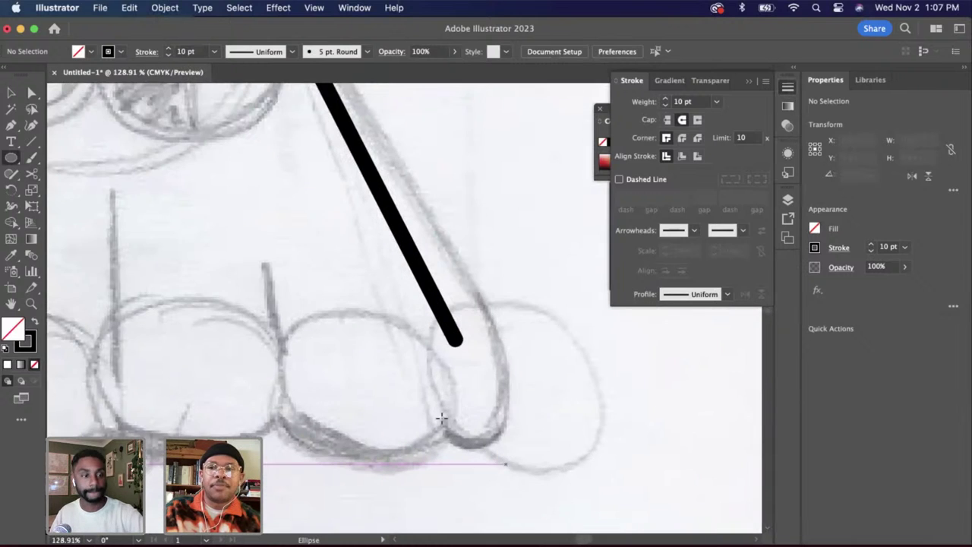
left_click_drag(377, 339, 476, 450)
left_click(12, 94)
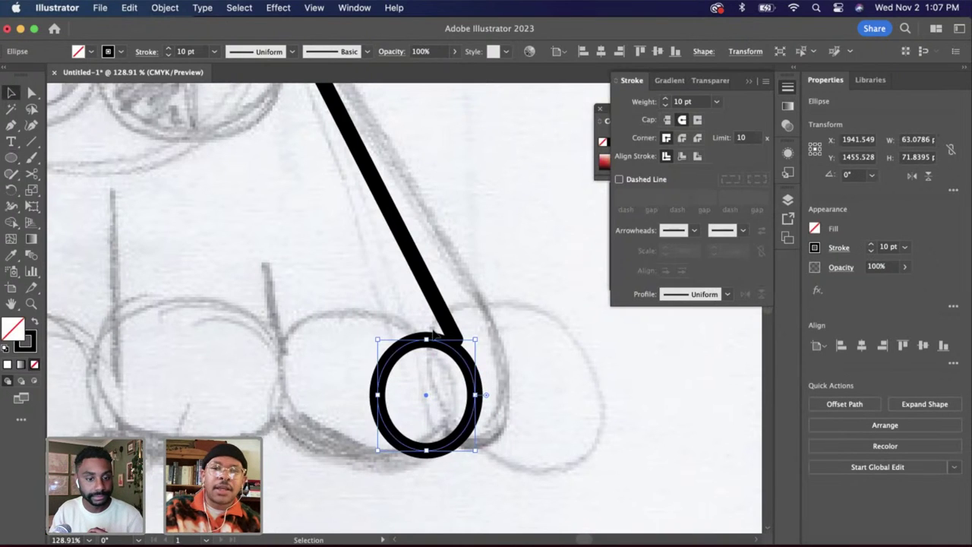
Resize the ellipse to about 60 by 79 px so that its edge runs into the right side line
left_click_drag(433, 335, 433, 327)
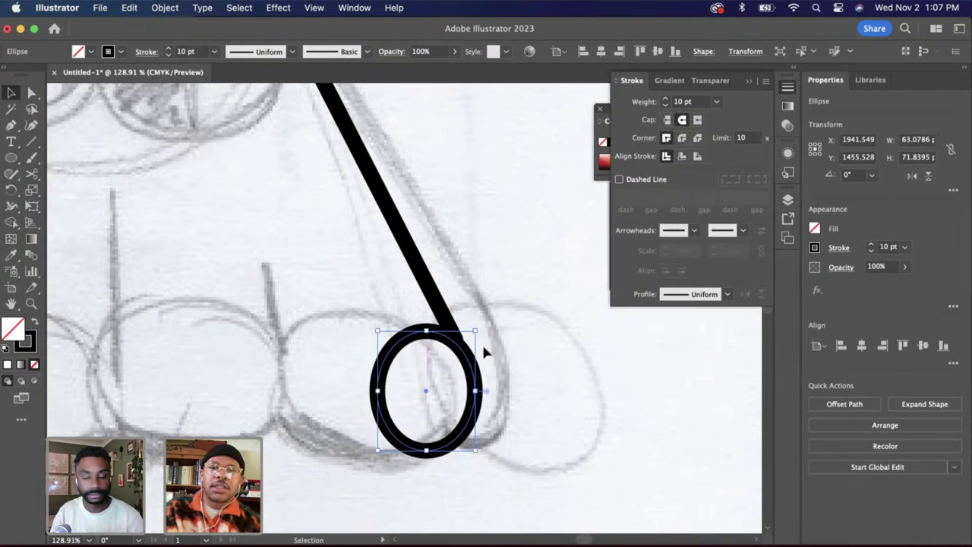
scroll(483, 347, "up", 3)
left_click_drag(371, 315, 371, 308)
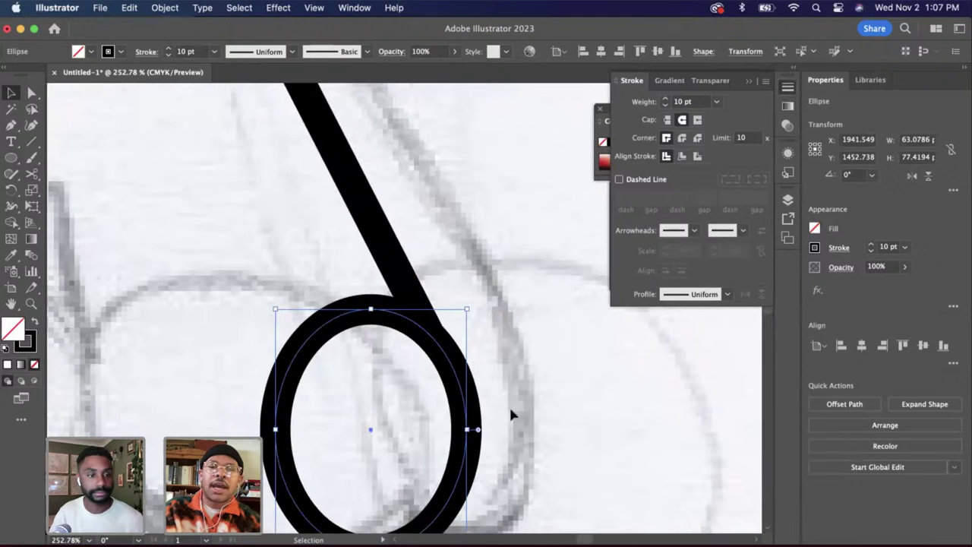
left_click_drag(473, 430, 457, 430)
left_click_drag(395, 319, 387, 303)
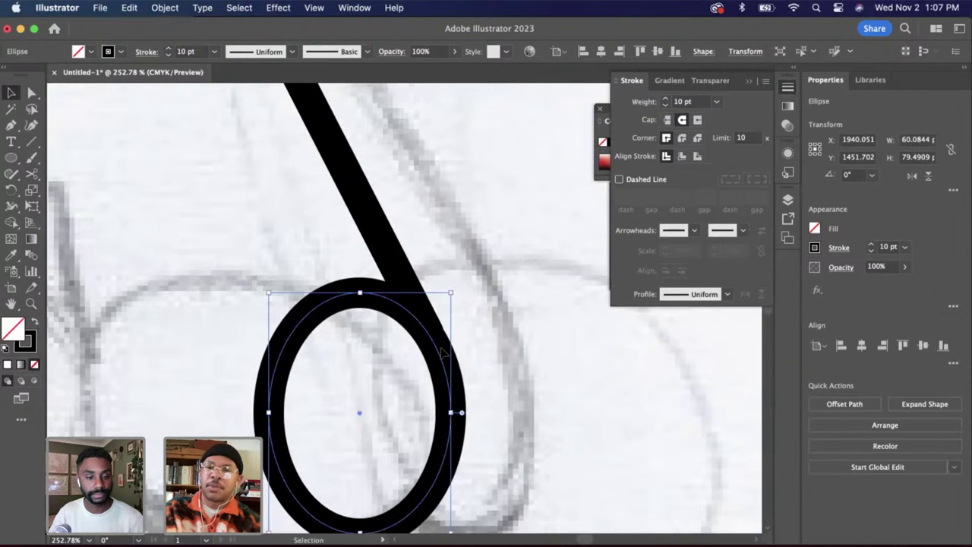
Cut the lower-right ellipse with the Scissors tool at the side line and on its lower-left edge, and delete the upper-left part
key("c")
left_click(434, 343)
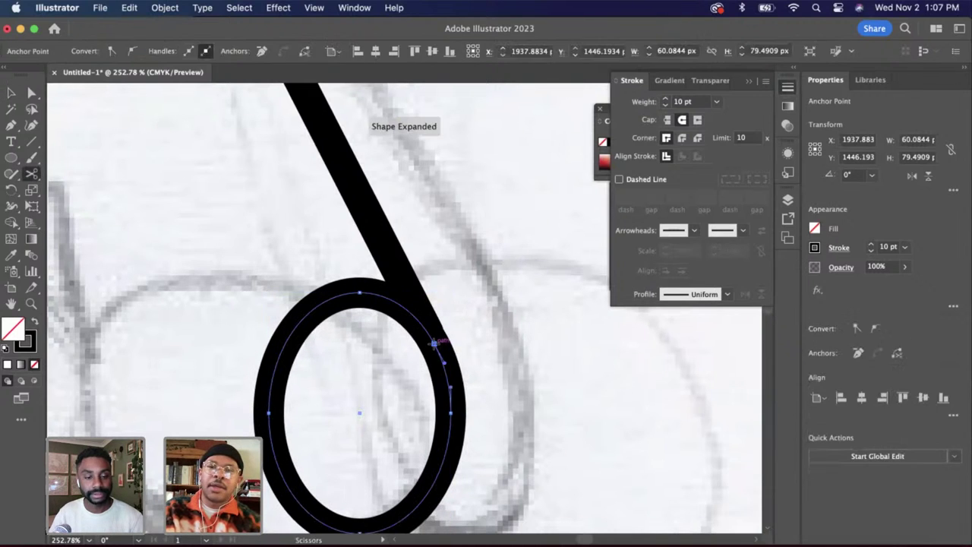
scroll(298, 467, "down", 5)
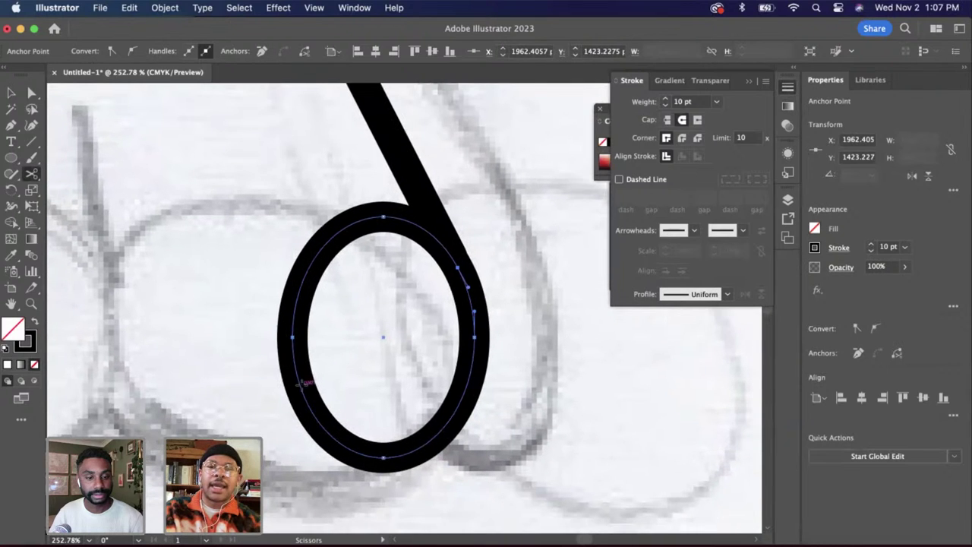
left_click(308, 411)
key("Return")
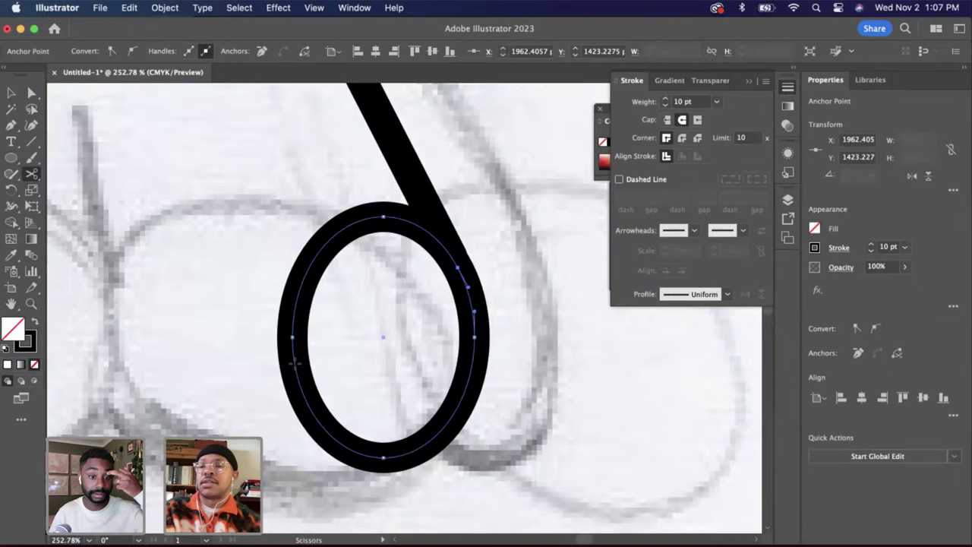
left_click(312, 410)
key("s")
key("BackSpace")
key("BackSpace")
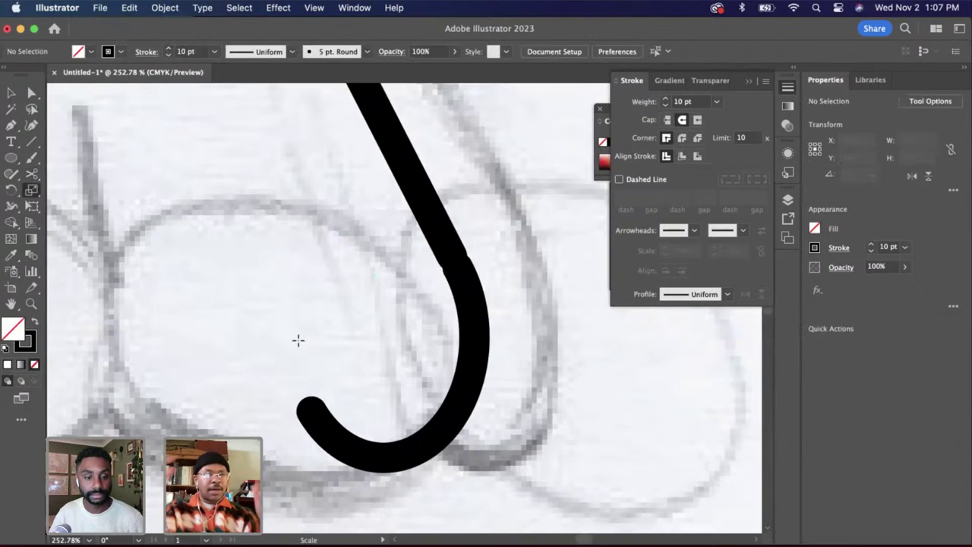
Move the remaining hook-shaped curve so that its upper end runs smoothly into the right side line
key("v")
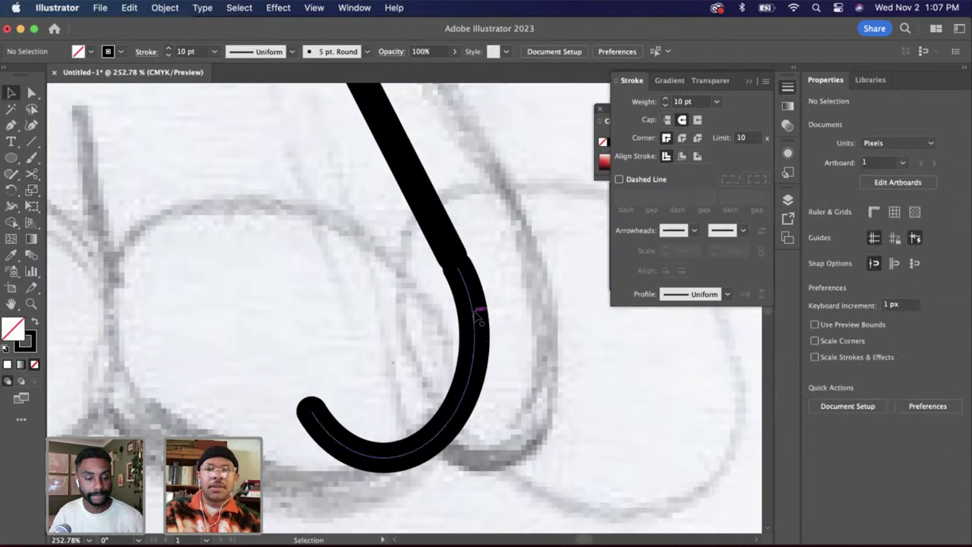
left_click_drag(481, 319, 462, 302)
left_click(525, 339)
Draw a circle about 112 px in diameter over the second scallop of the sketched hem, beside the end of the lower-left curve
scroll(525, 339, "down", 5)
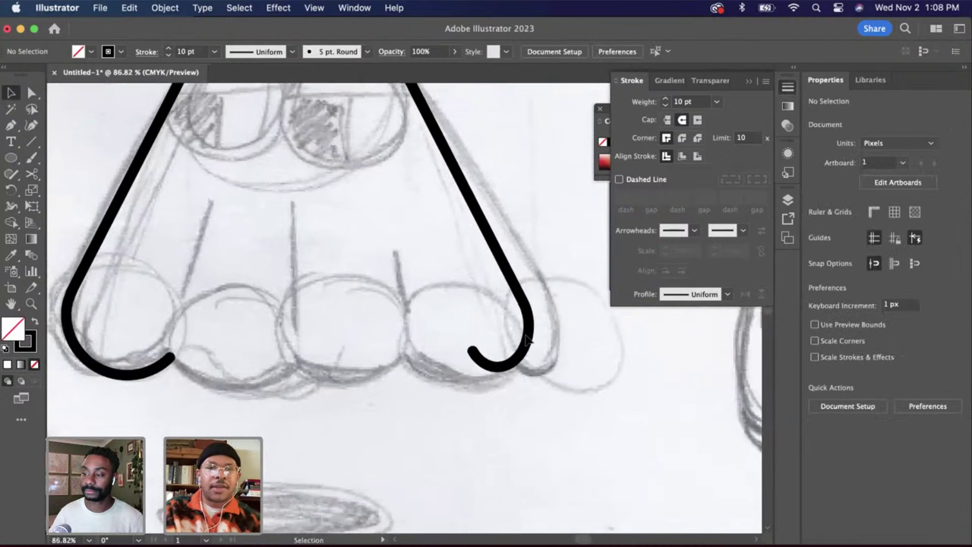
scroll(249, 341, "left", 1)
scroll(247, 342, "up", 2)
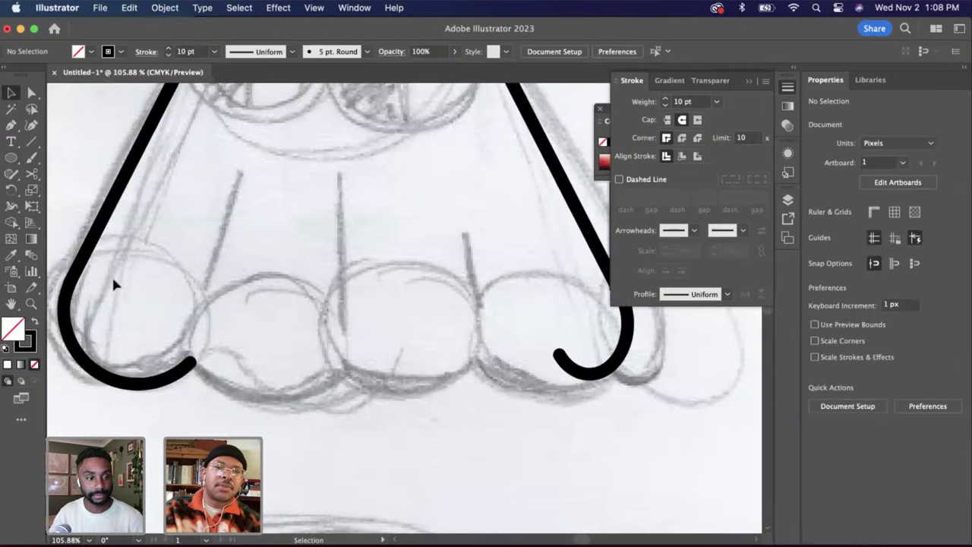
left_click(14, 158)
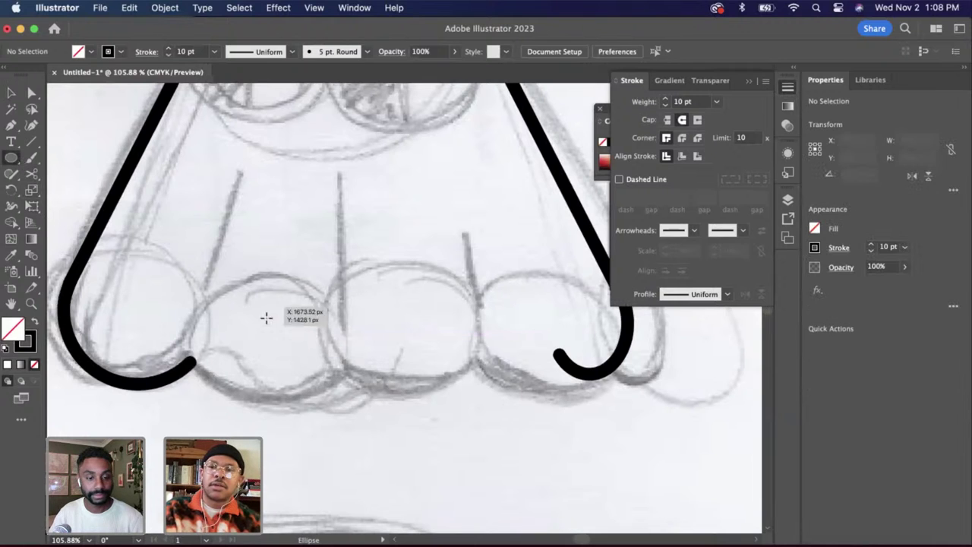
left_click_drag(200, 261, 290, 404)
left_click(9, 93)
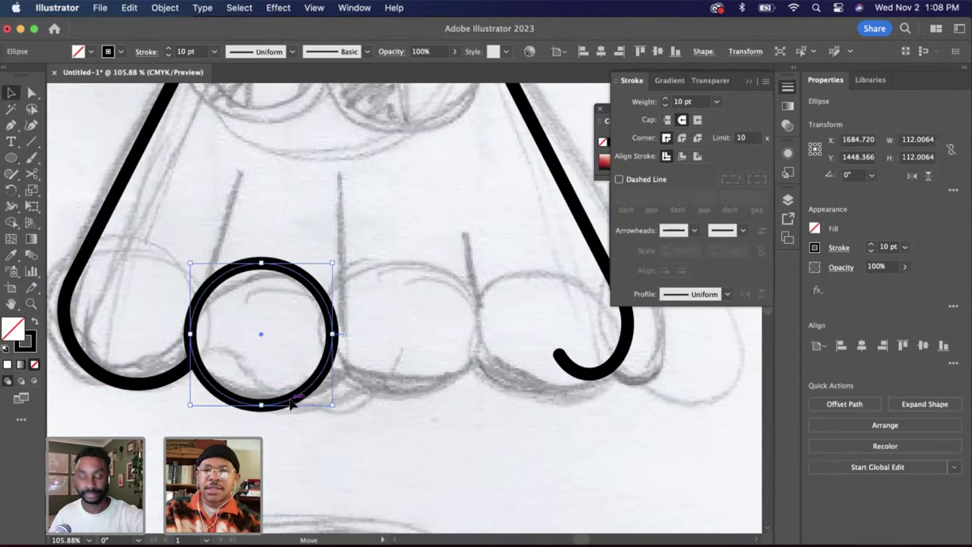
Cut the second scallop's circle with the Scissors tool where it meets the left curve and on its right edge, and delete the upper part
key("c")
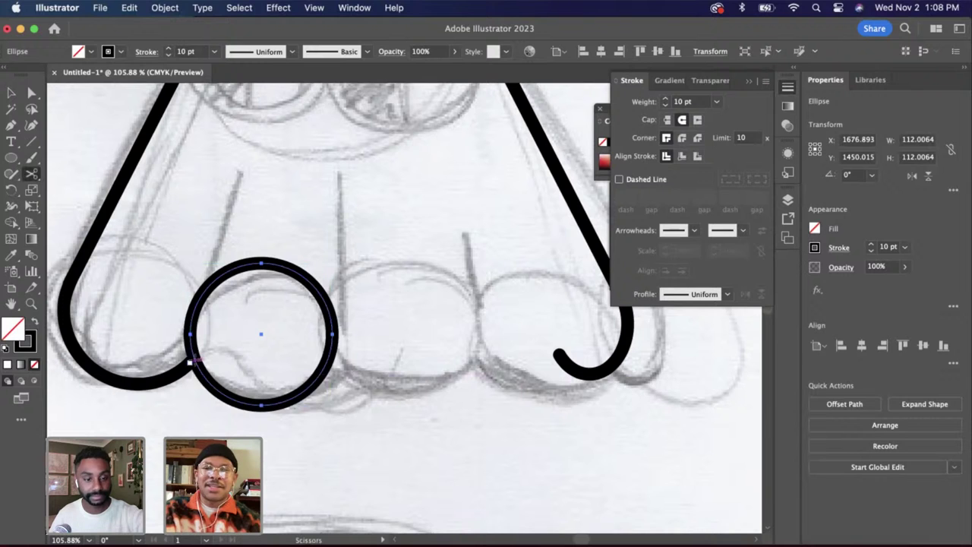
left_click(191, 362)
key("Return")
scroll(191, 362, "up", 5)
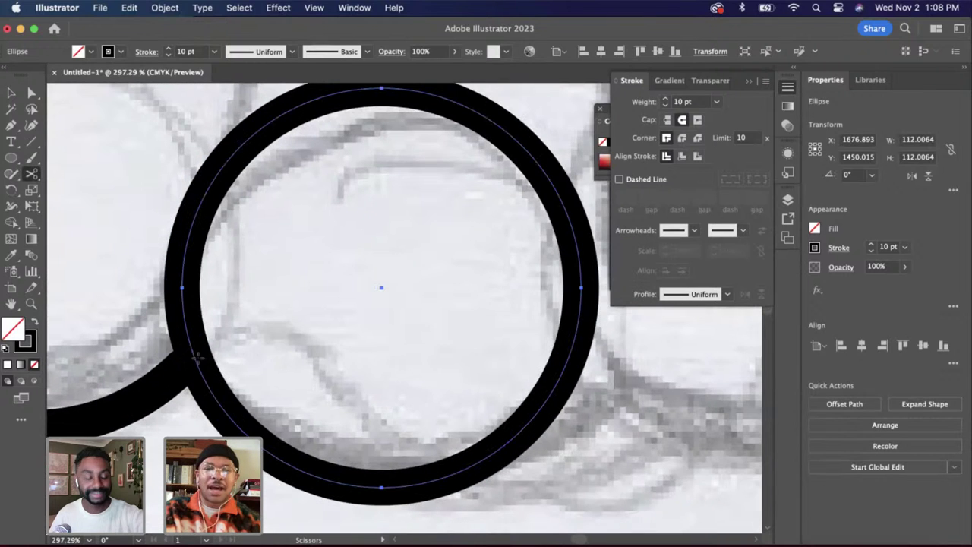
left_click(192, 358)
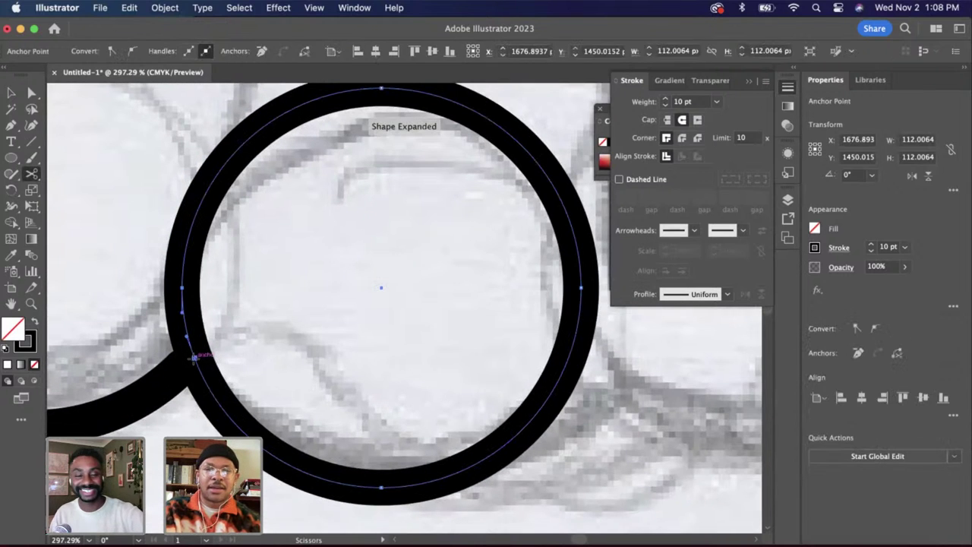
left_click(566, 371)
key("a")
left_click(571, 321)
key("Delete")
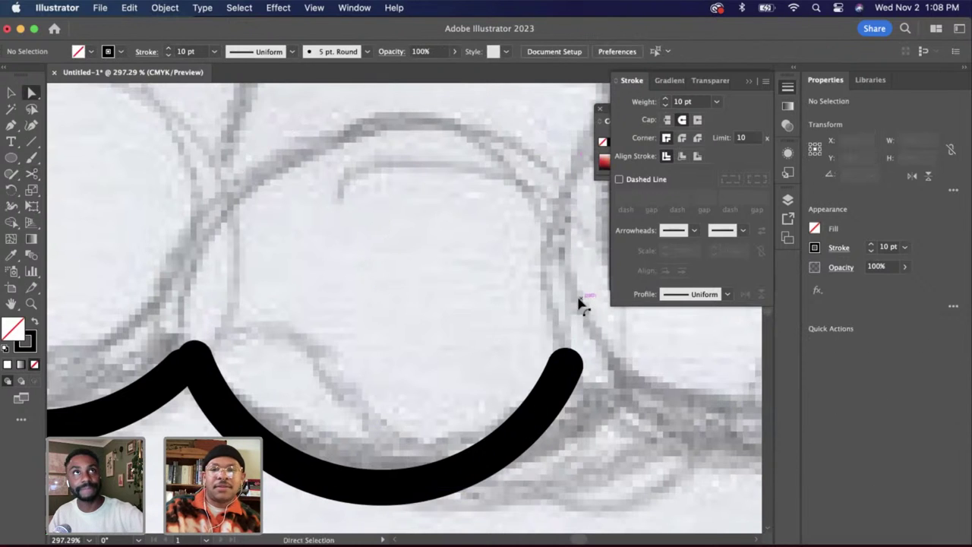
Nudge the second scallop against the left curve's end and paste a copy of it as the third scallop, joined end to end
left_click(7, 95)
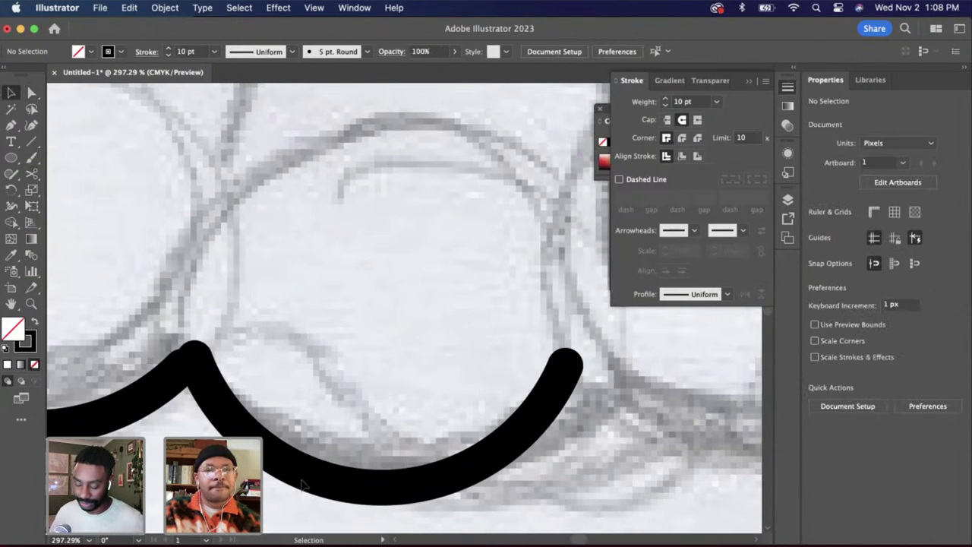
left_click_drag(300, 479, 281, 478)
scroll(378, 367, "down", 3)
scroll(387, 357, "right", 5)
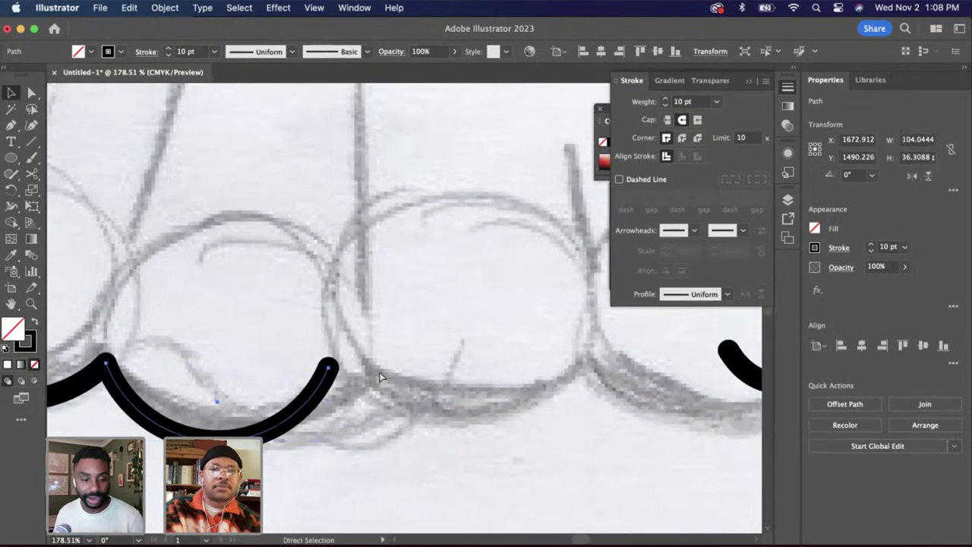
key("super+v")
left_click_drag(400, 351, 436, 450)
left_click(599, 423)
Copy the third scallop and place the duplicate end to end with it as the fourth scallop, reaching the right hook
scroll(599, 423, "right", 5)
scroll(600, 426, "right", 3)
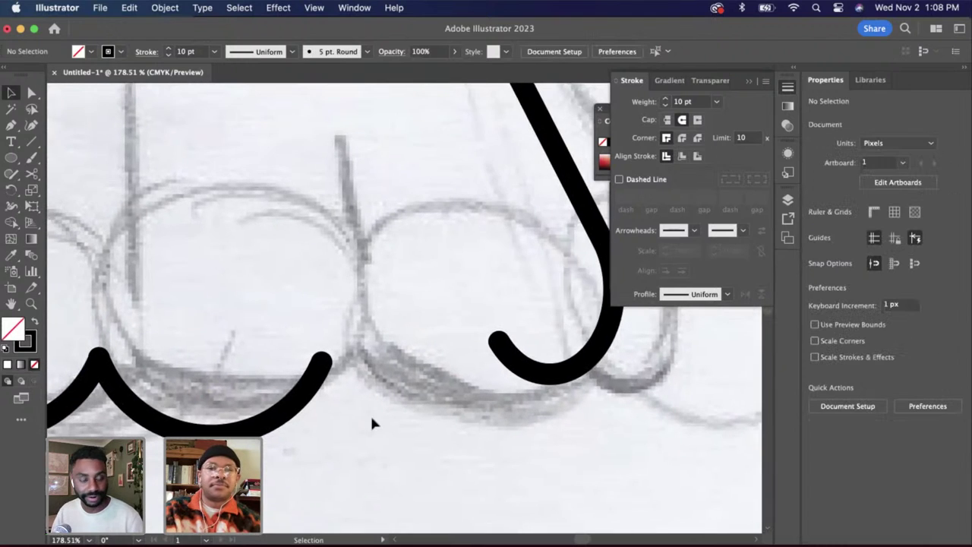
left_click(294, 409)
key("super+c")
key("super+v")
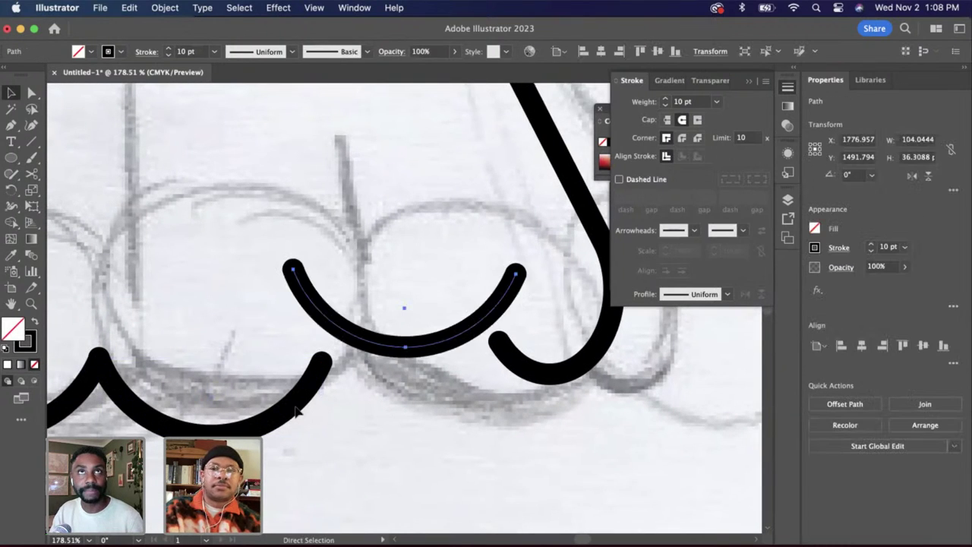
left_click_drag(370, 348, 404, 438)
left_click(459, 426)
Scale the right side line and its hook together to about 132 by 310 px
scroll(460, 426, "down", 5)
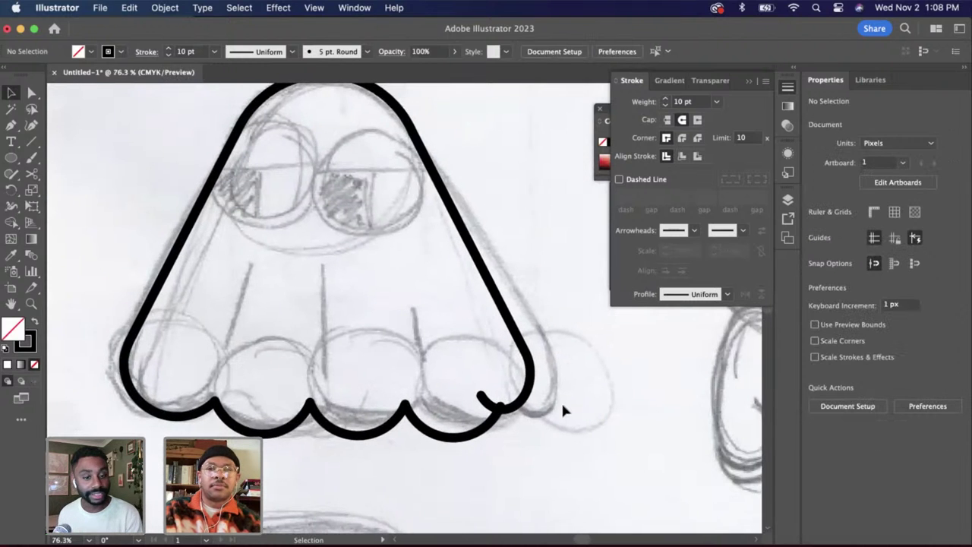
left_click_drag(563, 404, 513, 342)
mouse_move(533, 410)
left_mouse_down()
mouse_move(566, 441)
mouse_move(542, 415)
left_mouse_up()
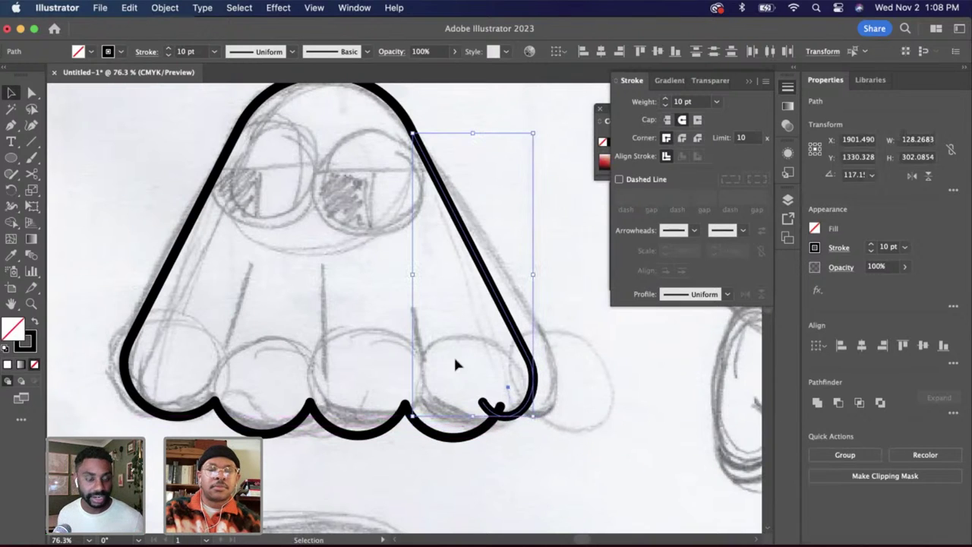
Draw a horizontal guide line about 544 px long across the bottom of the ghost, touching the lower edge of the outer curves
left_click(33, 141)
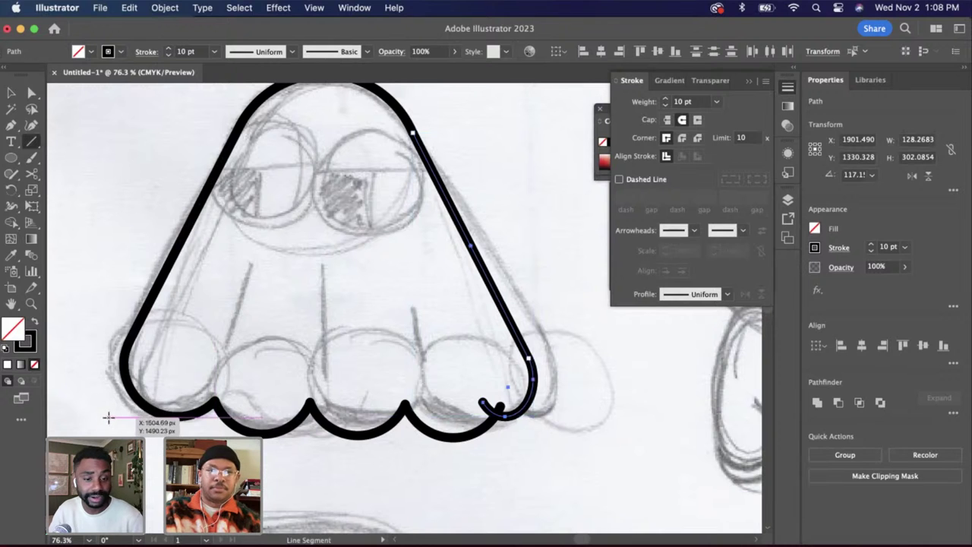
mouse_move(107, 421)
left_mouse_down()
mouse_move(638, 420)
mouse_move(608, 421)
left_mouse_up()
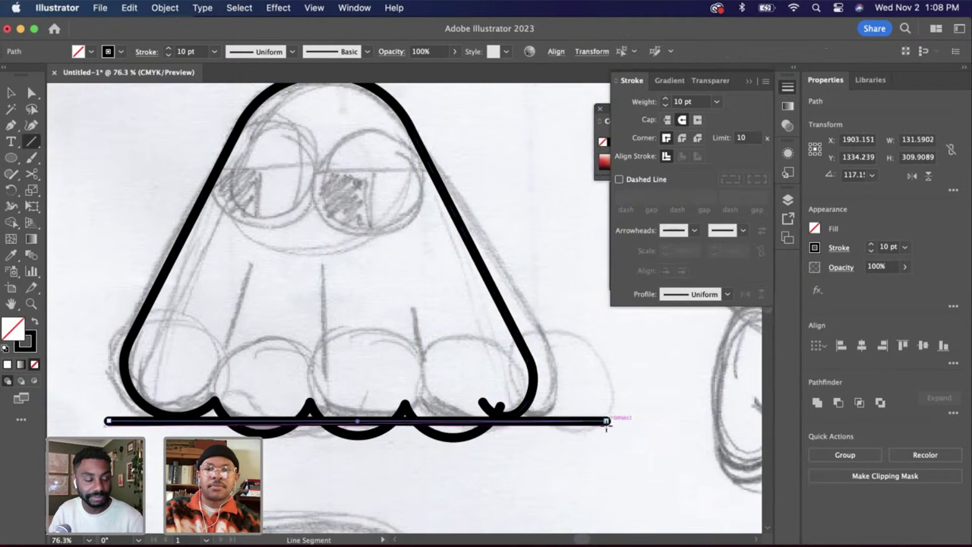
scroll(480, 423, "up", 5)
scroll(479, 425, "down", 4)
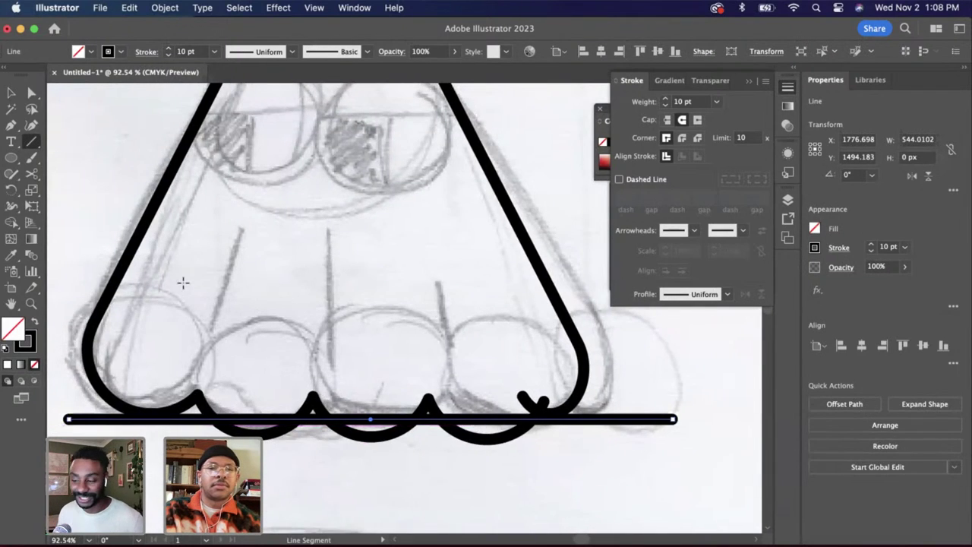
Select the three middle scallops and scale them together so that they rest on the guide line and end at the right hook
key("v")
left_click(491, 448)
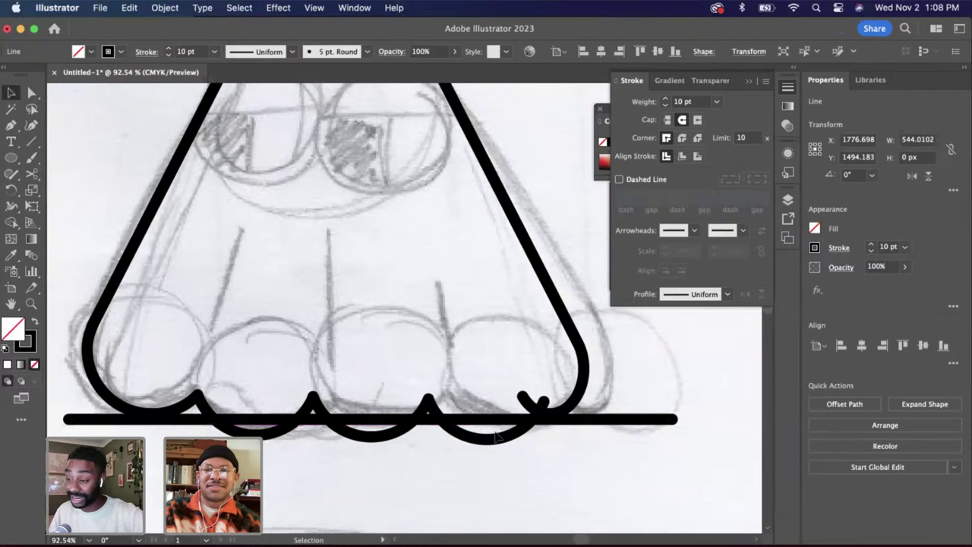
left_click(491, 448)
left_click(397, 443, "shift")
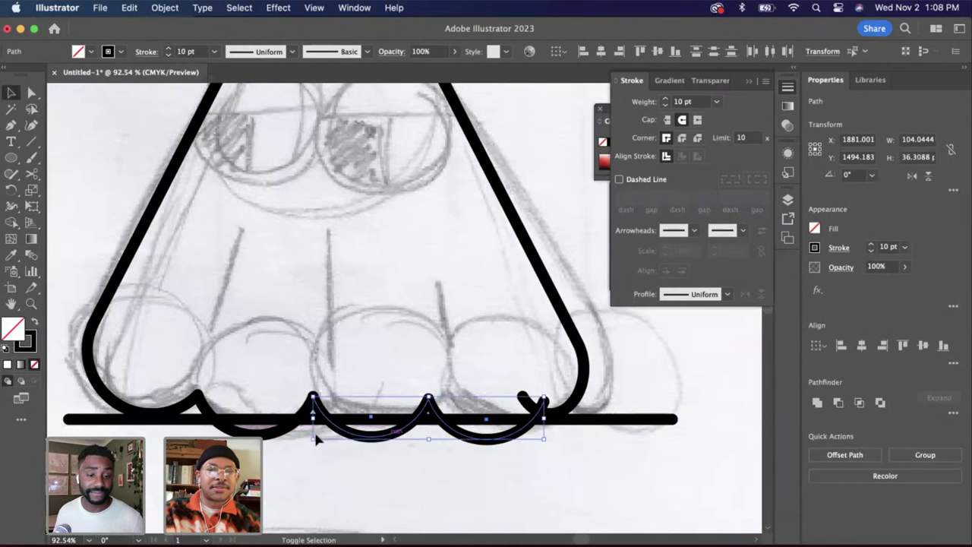
left_click(265, 441, "shift")
left_click_drag(549, 440, 524, 401)
left_click(549, 363)
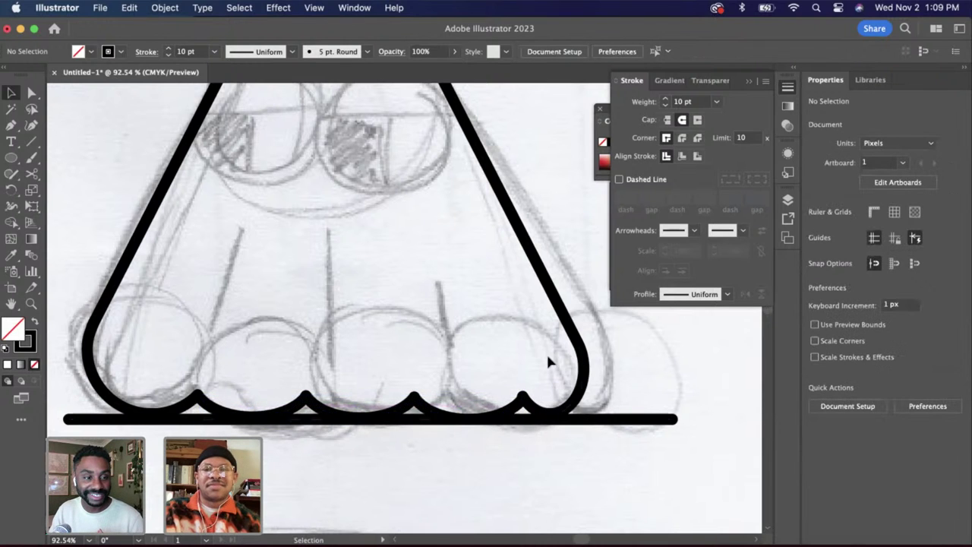
Move the end anchor point of the fourth scallop so that it meets the end of the right hook
scroll(548, 363, "down", 2)
scroll(554, 403, "up", 8)
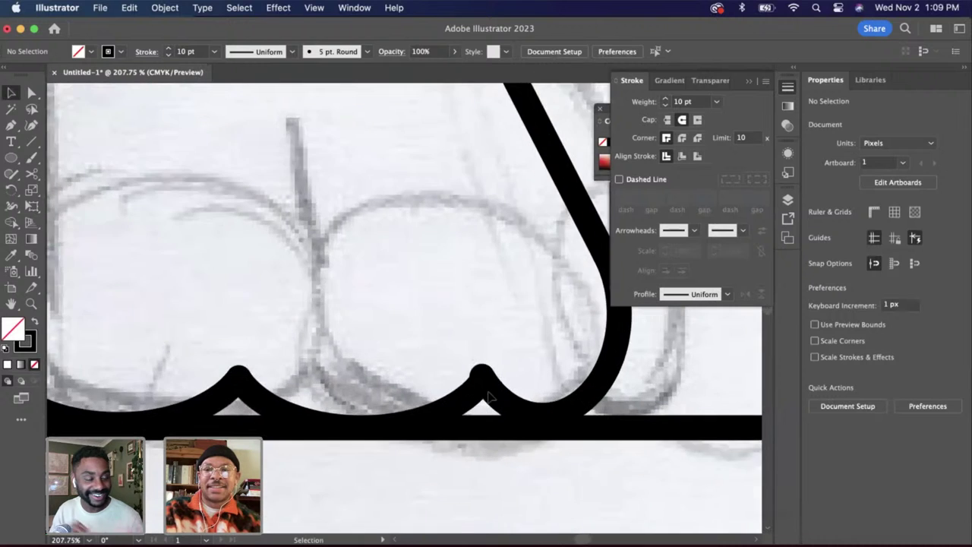
key("a")
left_click(477, 379)
left_click_drag(480, 383, 482, 373)
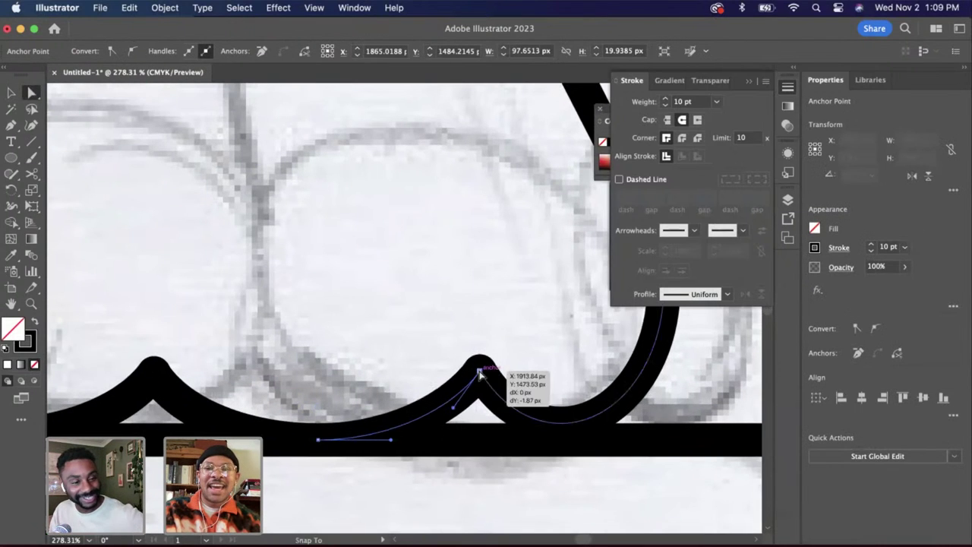
left_click(516, 343)
Delete the horizontal guide line beneath the ghost's hem
scroll(521, 354, "down", 6)
left_click(551, 366)
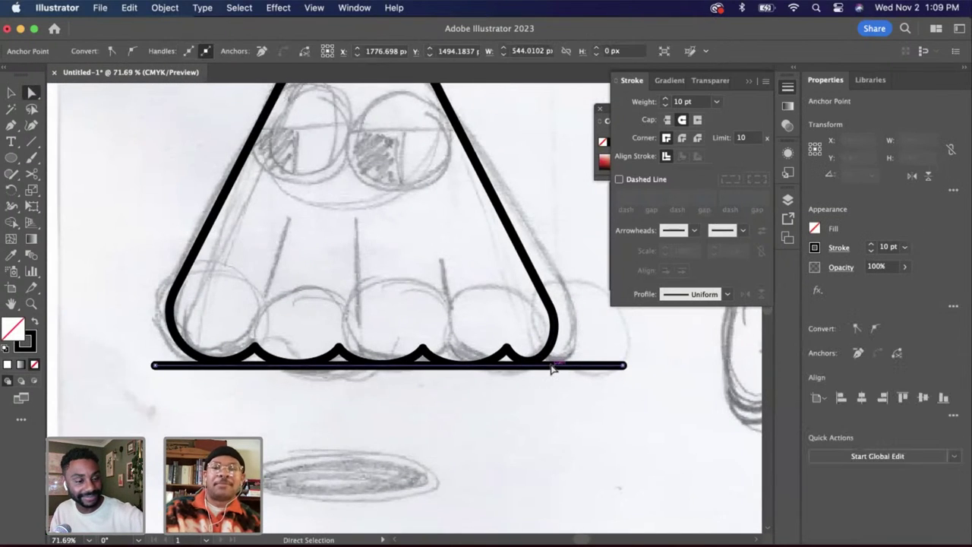
key("Delete")
key("Delete")
scroll(438, 381, "down", 2)
scroll(439, 382, "down", 2)
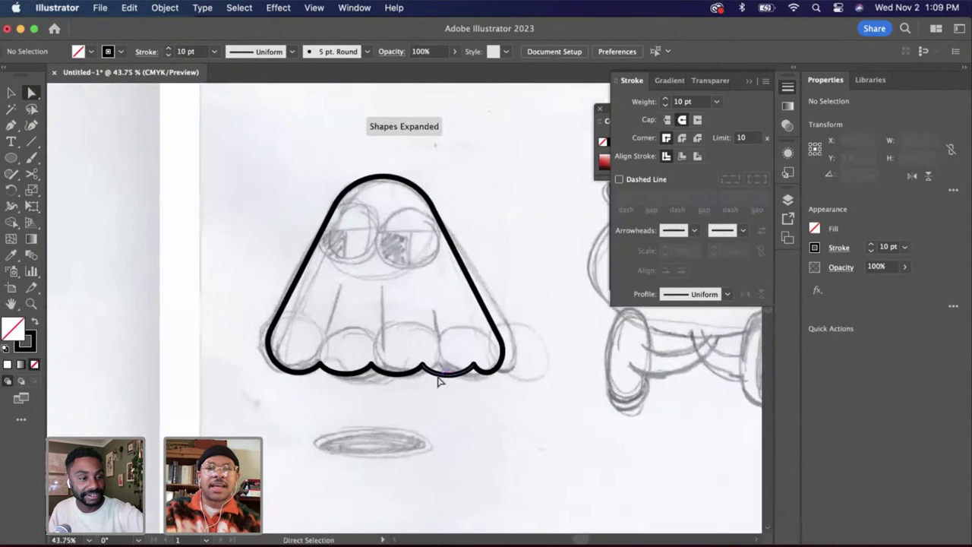
scroll(508, 372, "up", 3)
left_click(501, 375)
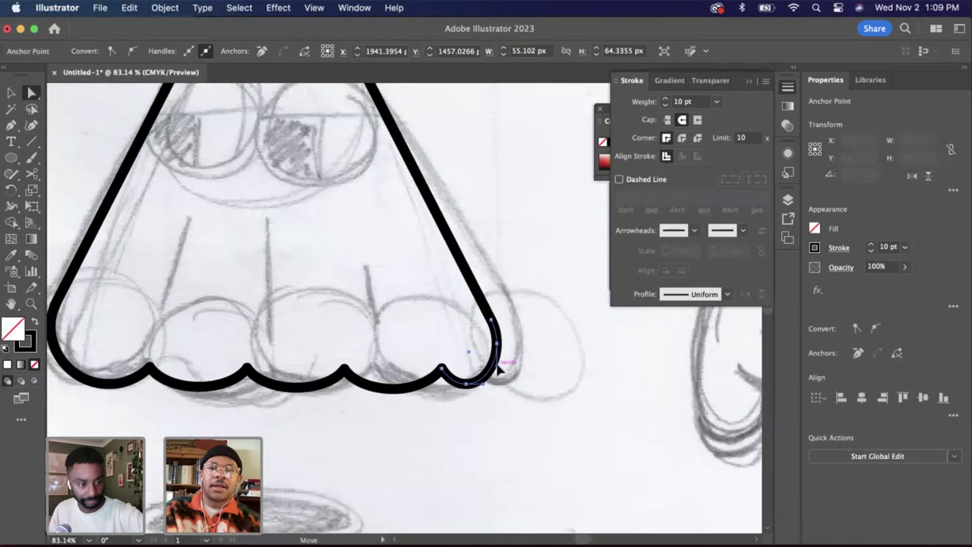
left_click(572, 365)
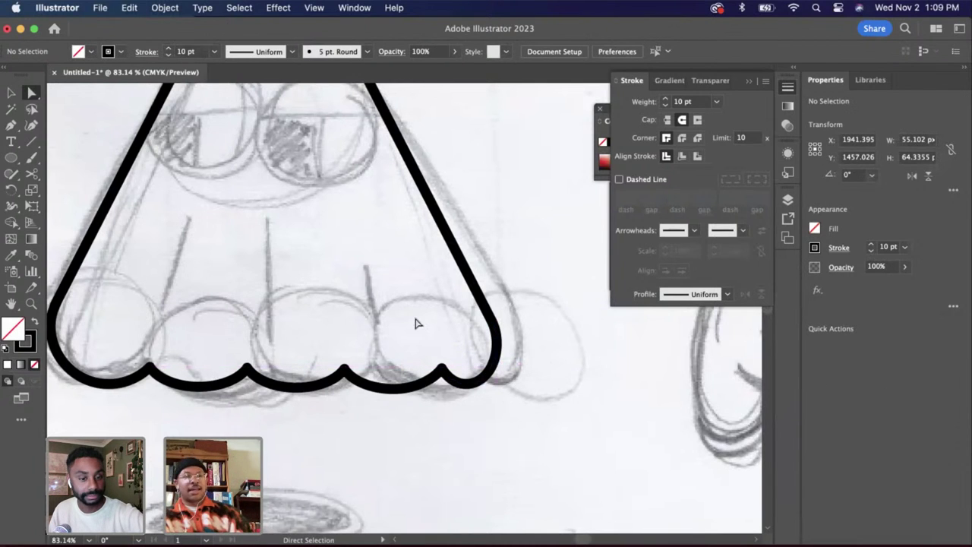
scroll(415, 324, "up", 2)
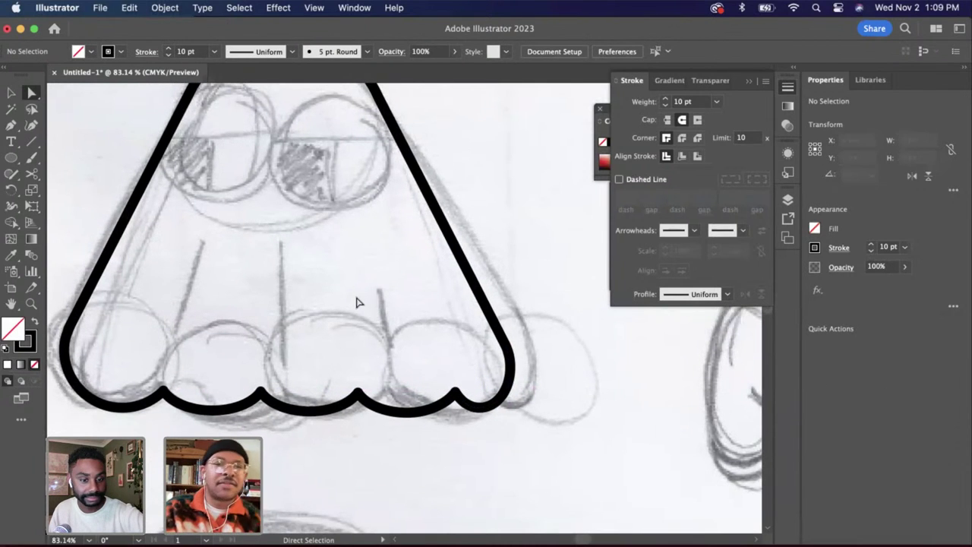
scroll(359, 303, "down", 2)
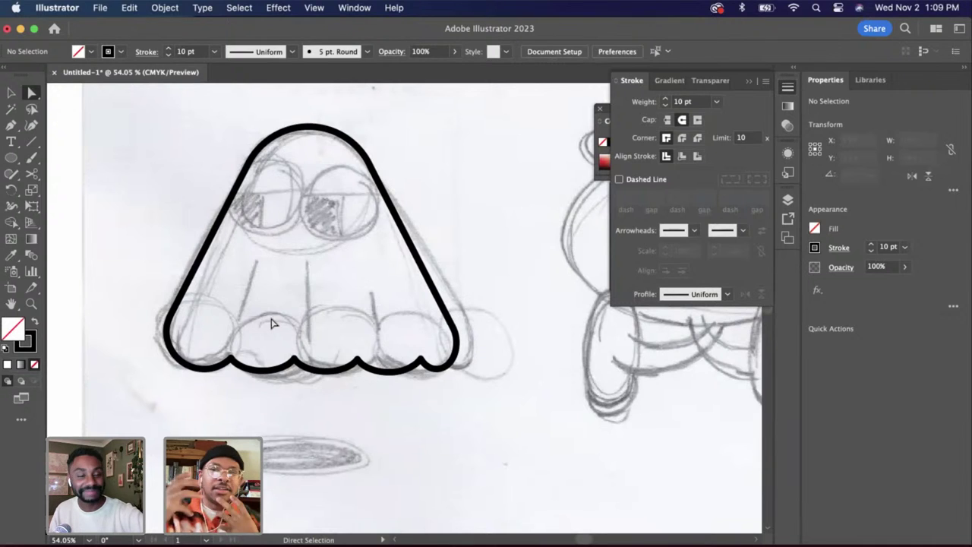
Draw a circle about 104 px in diameter over the ghost's sketched left eye
scroll(260, 238, "up", 3)
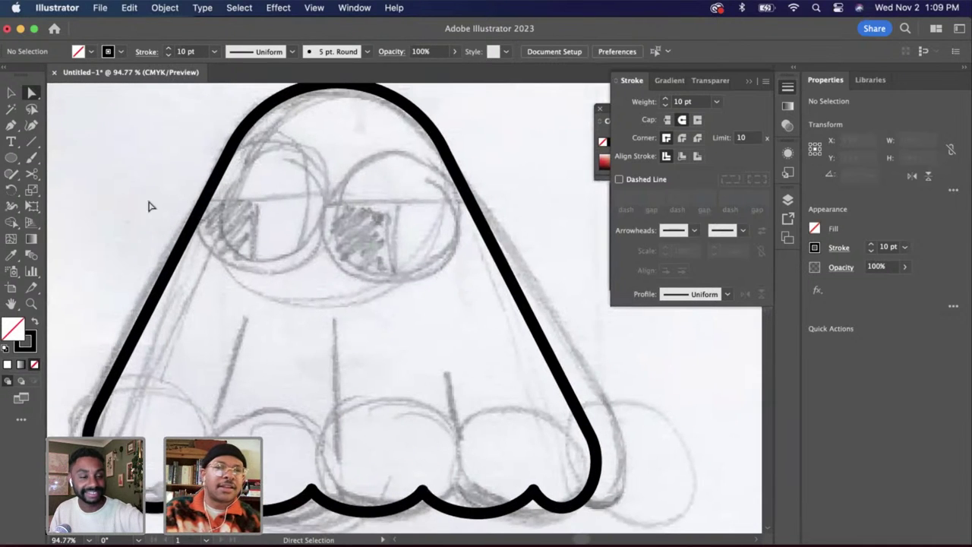
left_click(9, 156)
scroll(256, 282, "down", 2)
left_click_drag(212, 176, 306, 228)
left_click(12, 94)
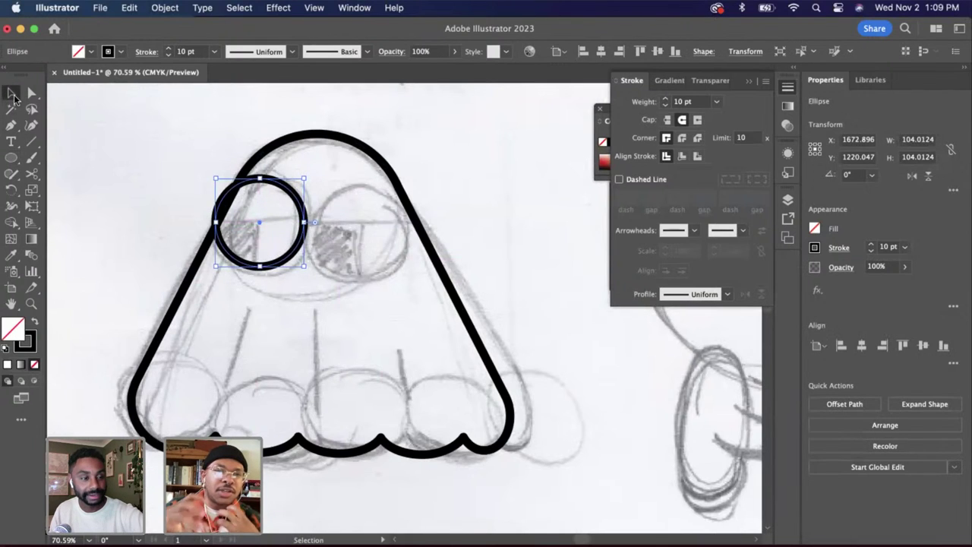
Draw a horizontal diameter line across the left eye's circle and a vertical line about 52 px long from its lower edge to the centre
left_click(110, 127)
key("backslash")
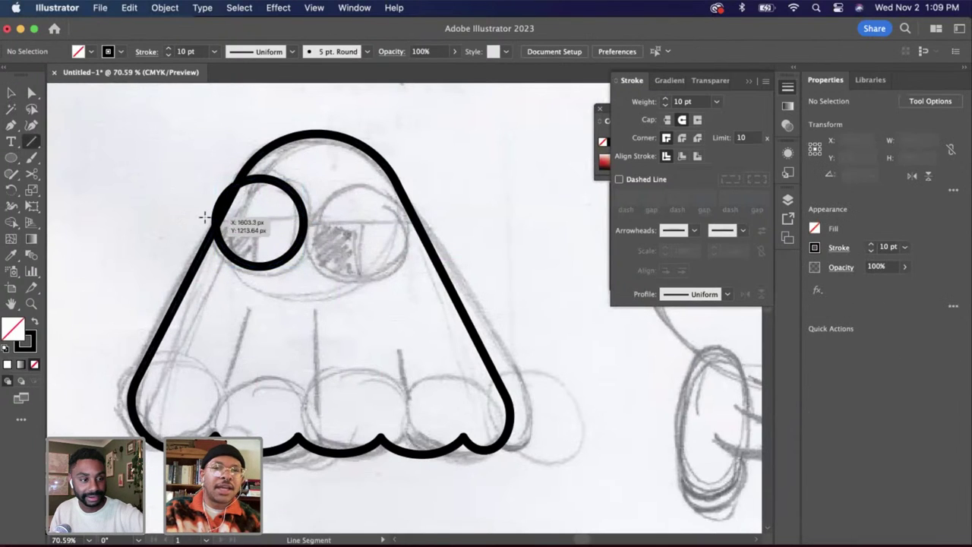
left_click_drag(215, 222, 296, 221)
left_click_drag(304, 221, 304, 223)
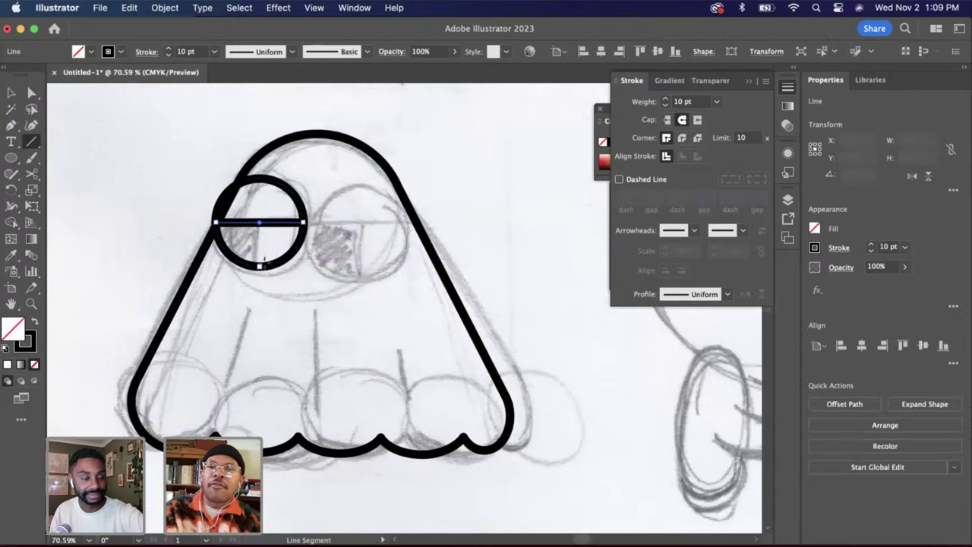
left_click_drag(259, 268, 259, 222)
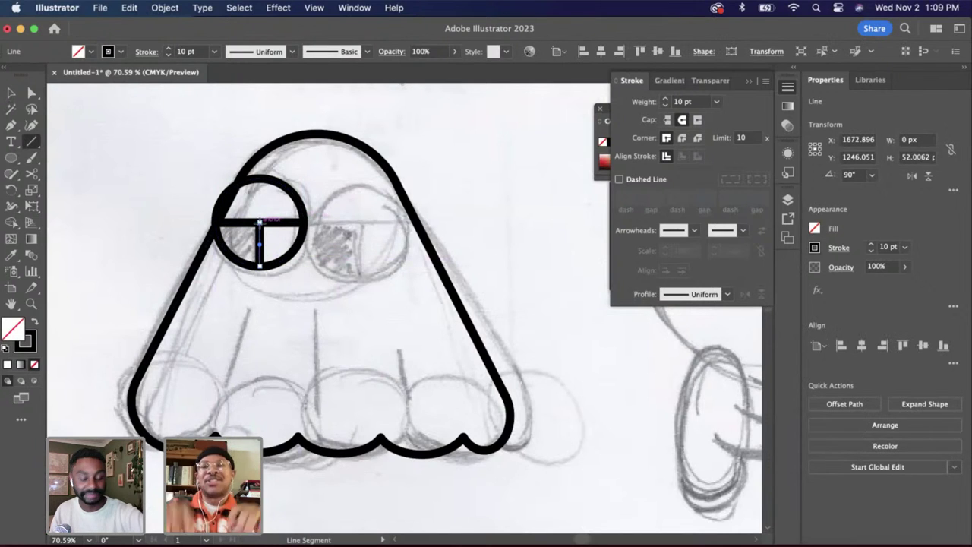
Group the left eye's circle and two lines, and place a copy directly beside it as the right eye
left_click(11, 93)
left_click_drag(363, 266, 266, 212)
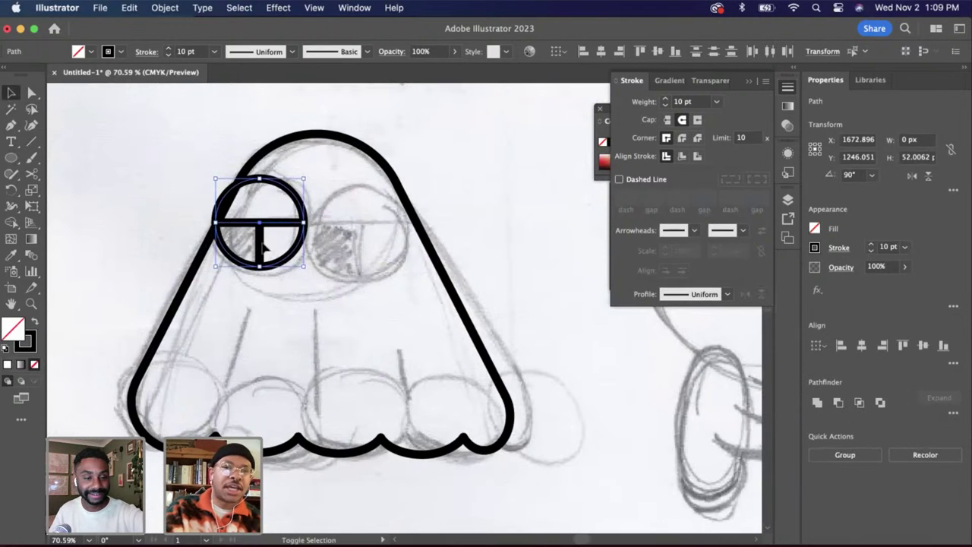
left_click(262, 241, "shift")
key("super+g")
key("super+c")
key("super+v")
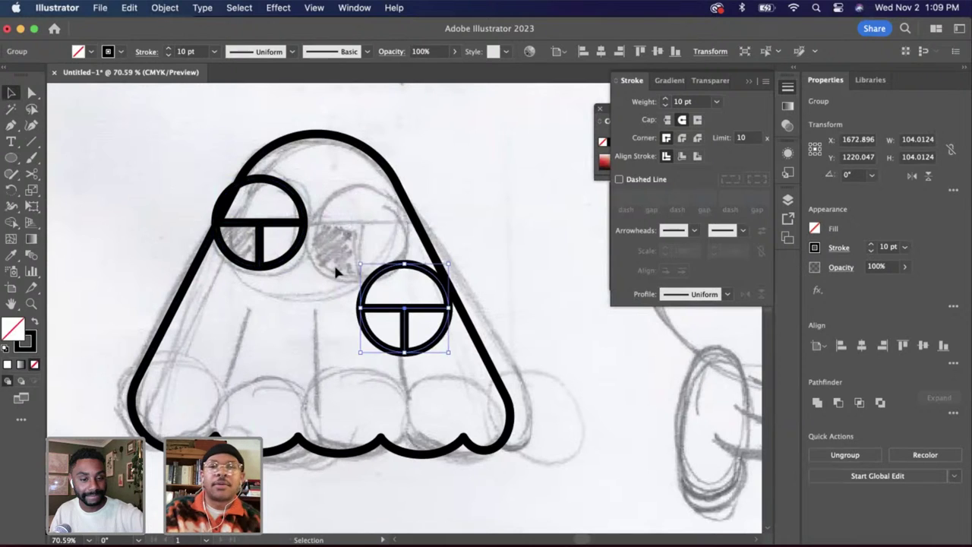
left_click_drag(415, 317, 359, 225)
Group the two eyes together and move them down 10 px
left_click(301, 246, "shift")
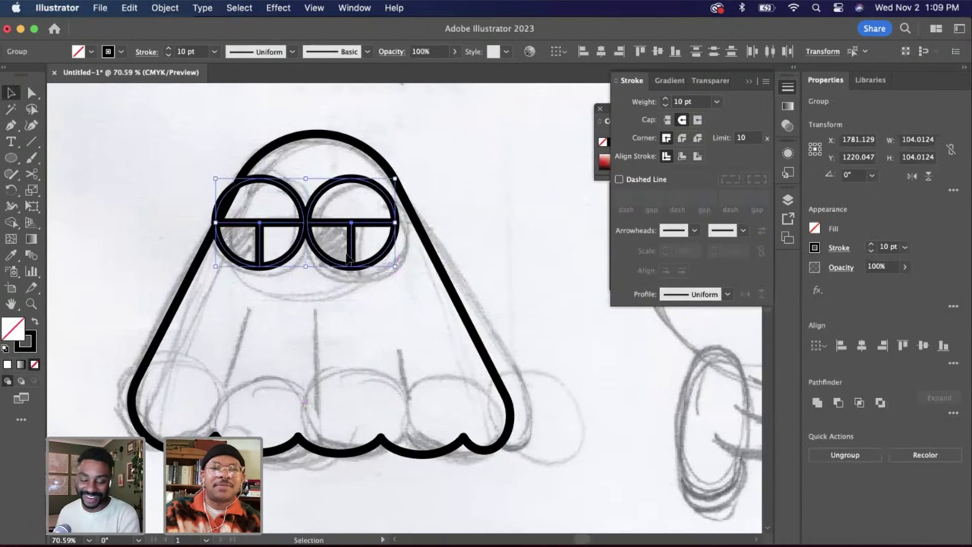
key("v")
key("shift+Down")
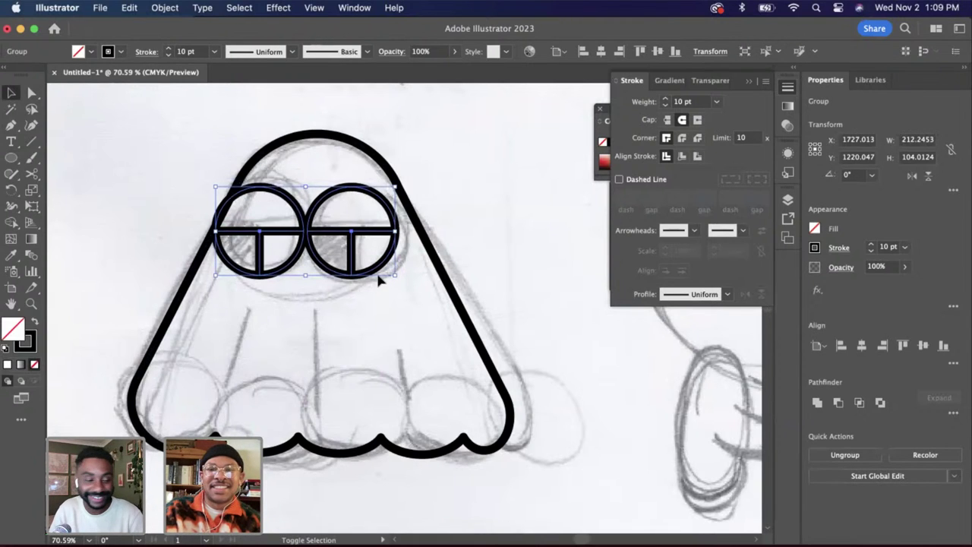
left_click(337, 322)
Use Live Paint to fill both upper eyelids, both lower-right segments and the left eye's lower-left segment with white
left_click(316, 245)
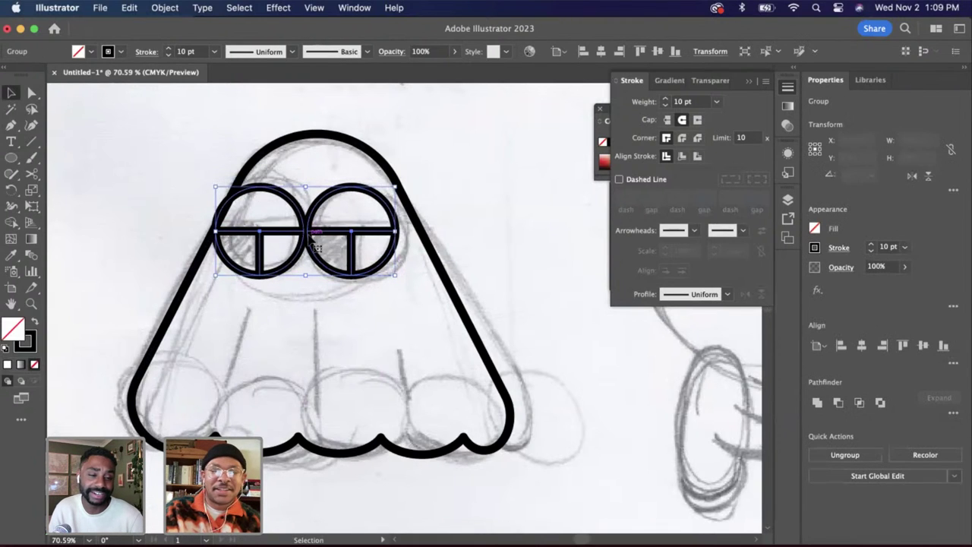
key("k")
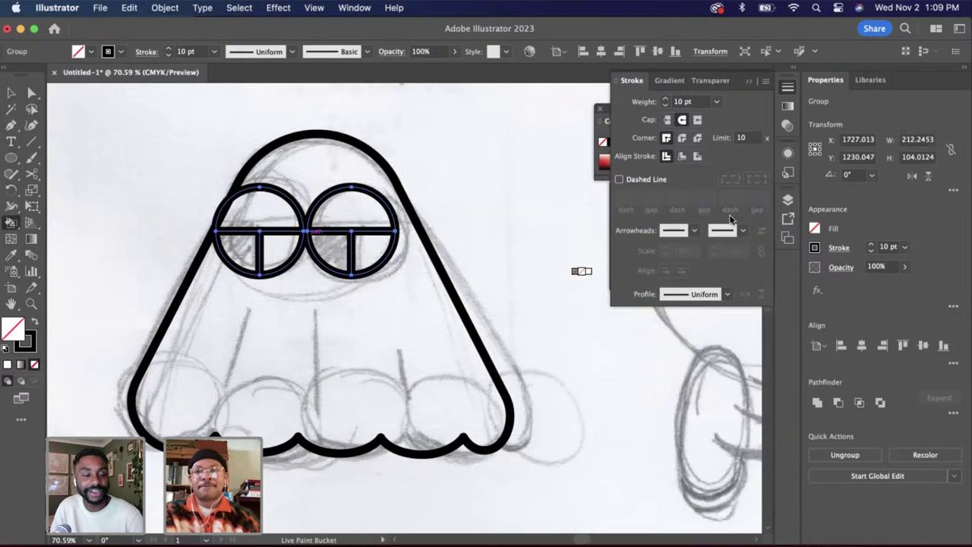
left_click(788, 106)
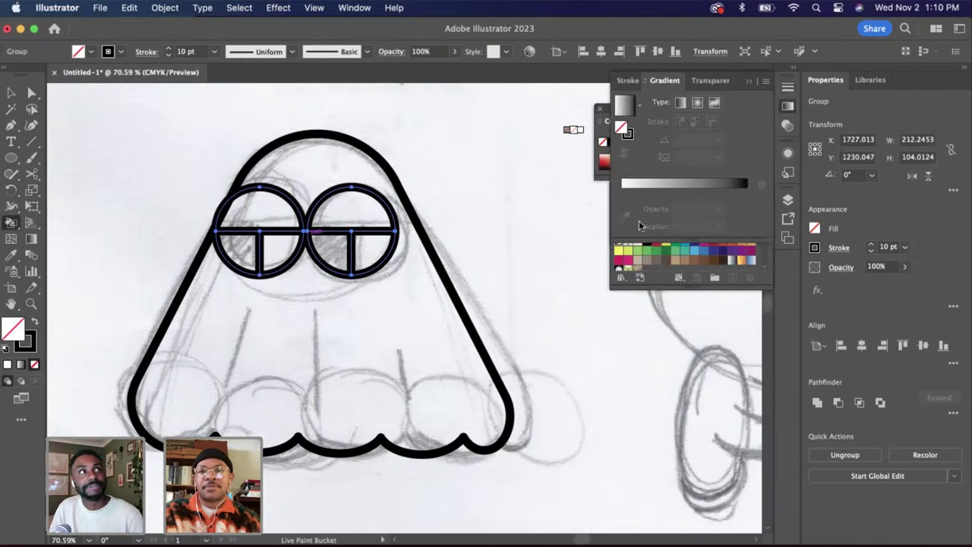
left_click(642, 250)
left_click(637, 241)
left_click(247, 254)
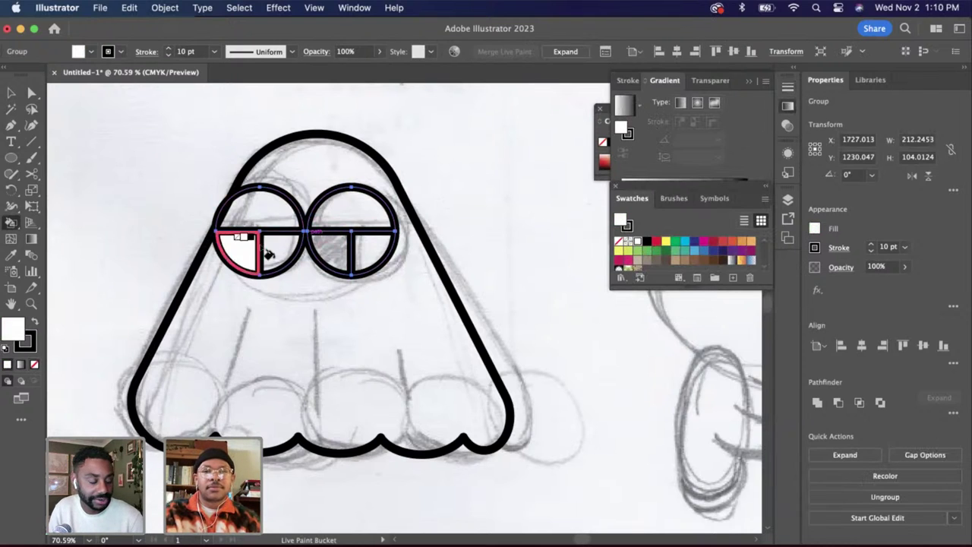
left_click(270, 206)
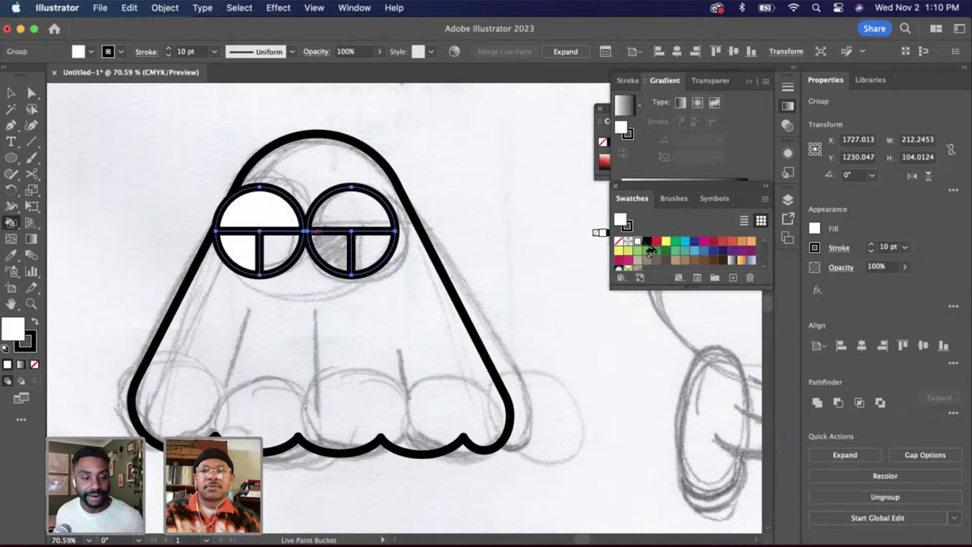
left_click(278, 251)
left_click(371, 247)
left_click(366, 207)
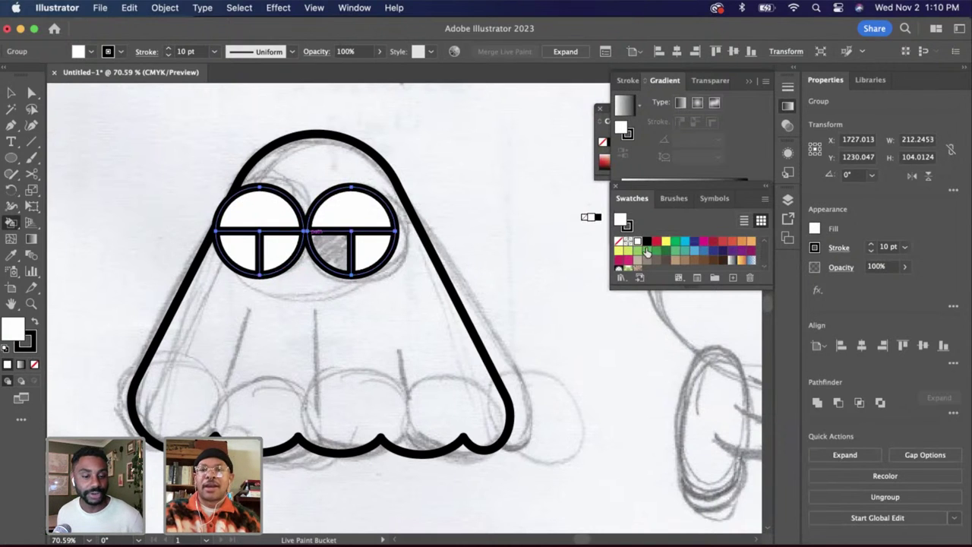
Set the fill to black and paint the lower-left segment of both eyes as pupils
left_click(646, 241)
double_click(623, 219)
left_click_drag(324, 360, 288, 404)
key("Return")
left_click(326, 251)
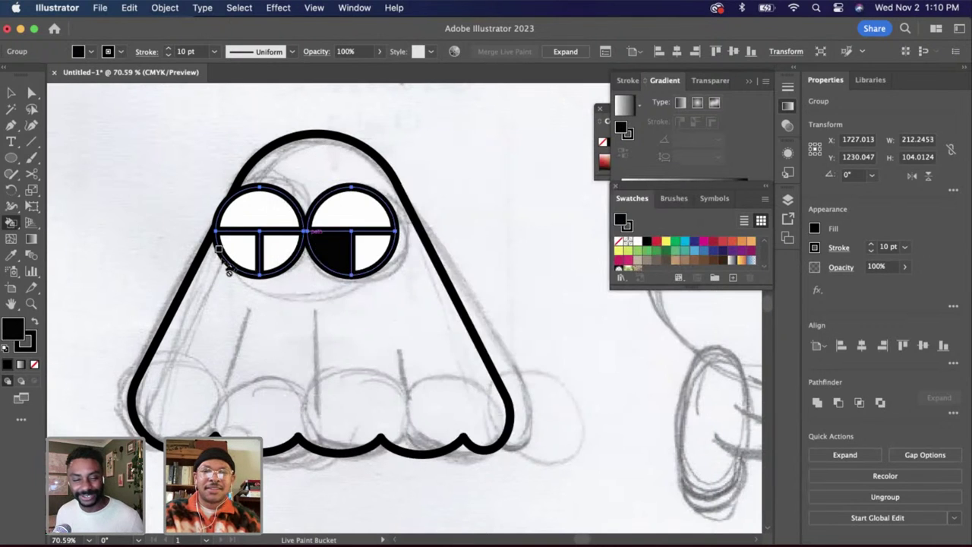
left_click(235, 255)
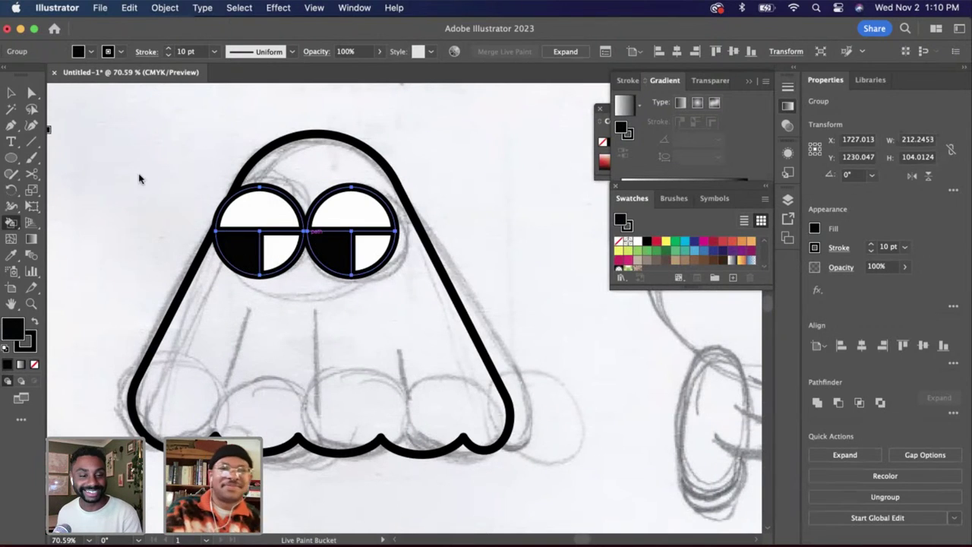
key("v")
left_click(337, 386)
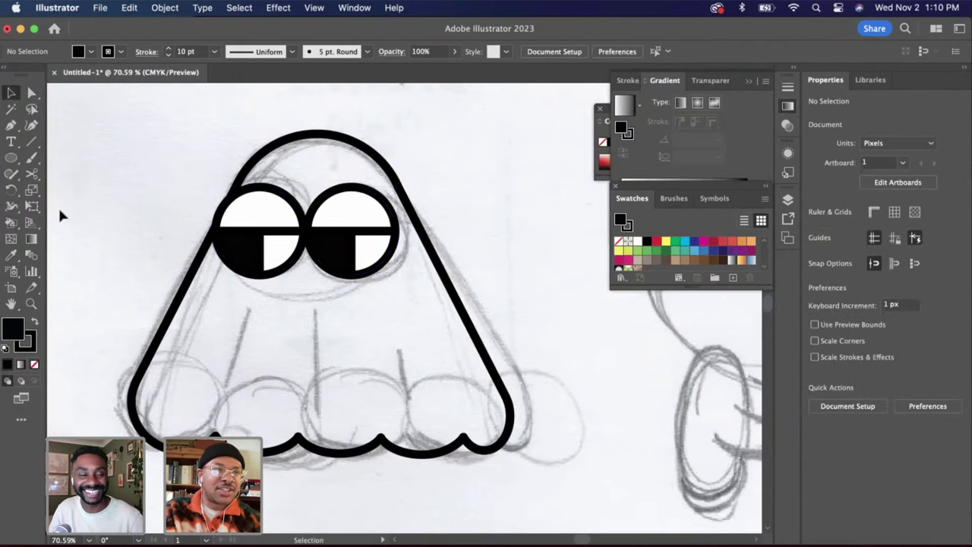
Draw the ghost's left slanted fold line about 104 px high and a vertical middle fold line about 123 px long over the sketch
left_click(32, 142)
left_click_drag(224, 395, 245, 310)
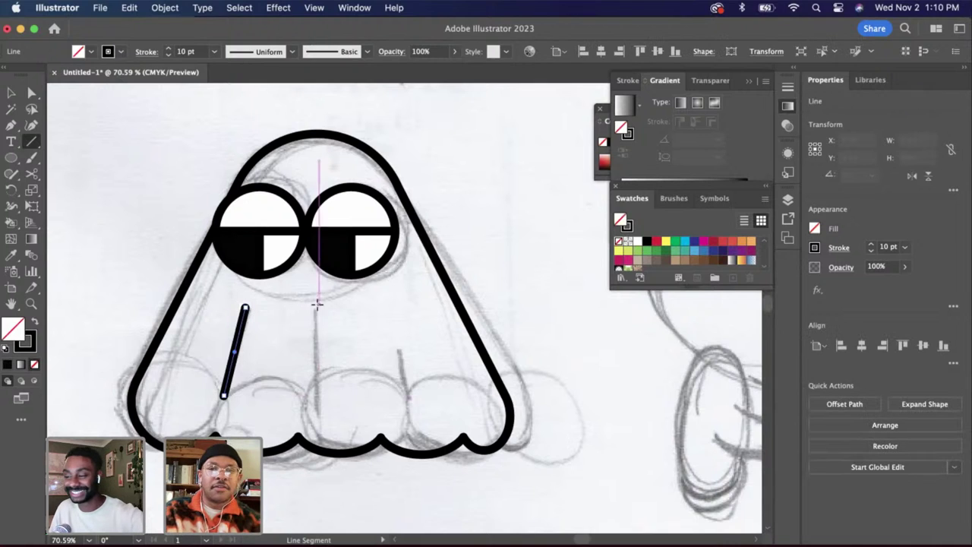
left_click_drag(313, 306, 312, 410)
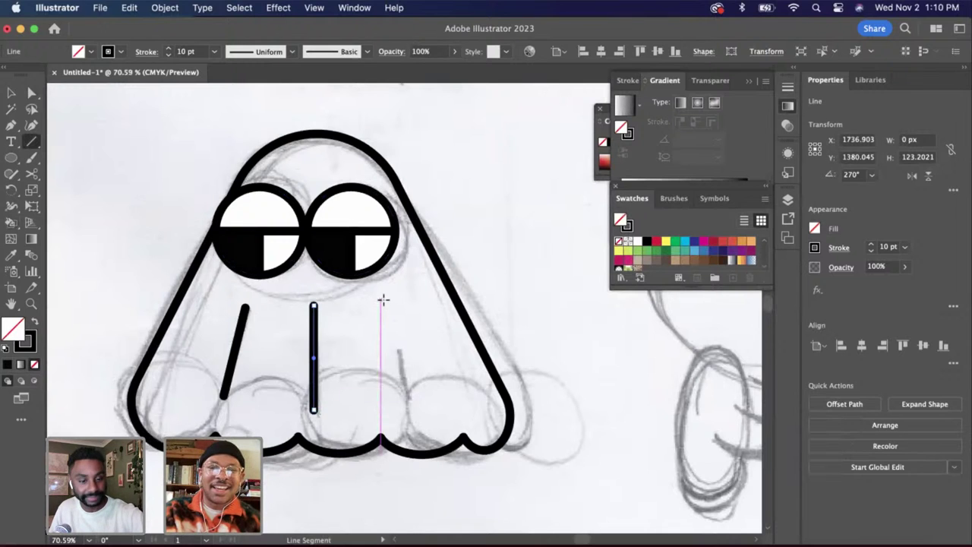
left_click_drag(380, 299, 411, 403)
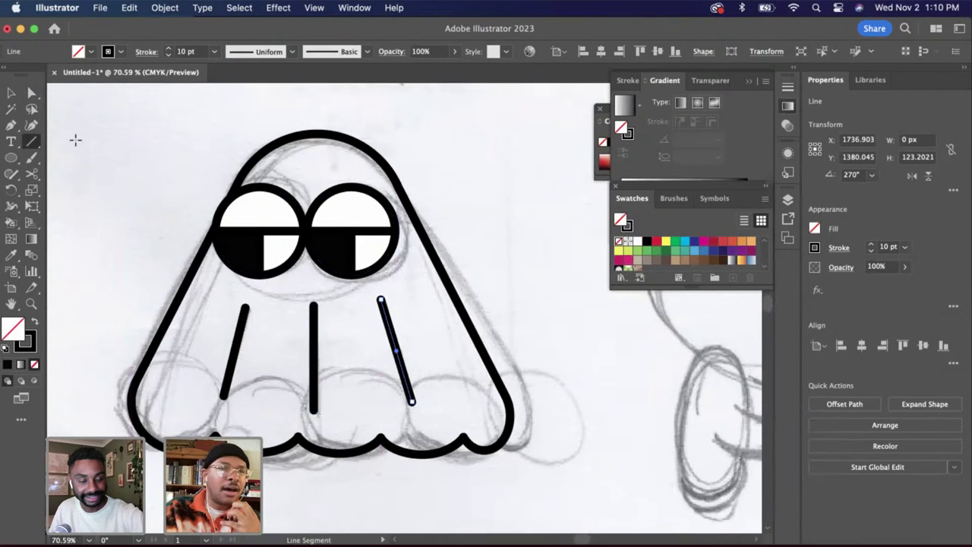
left_click(11, 92)
key("Delete")
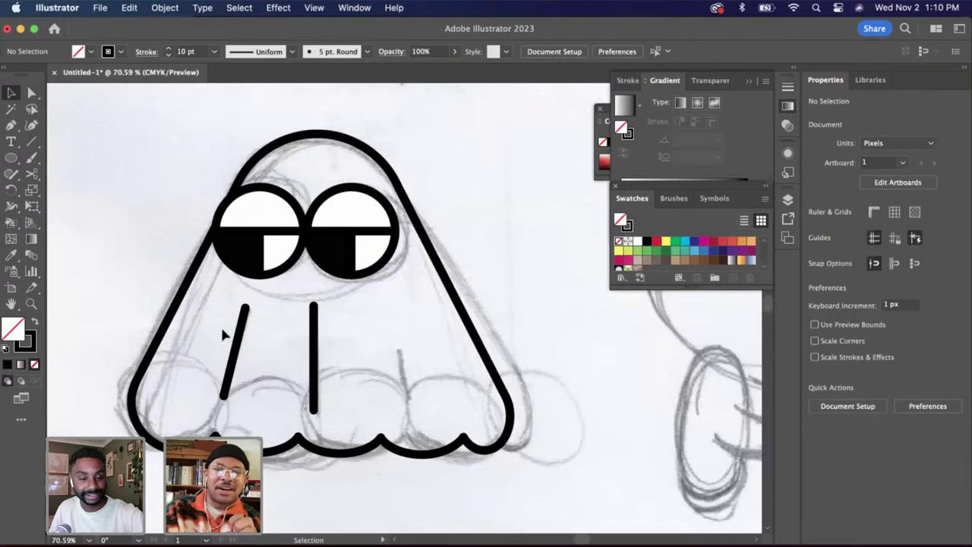
Copy the left slanted fold line, reflect the copy so it slants the opposite way, and place it as the right fold
left_click(234, 382)
key("cmd+c")
key("cmd+v")
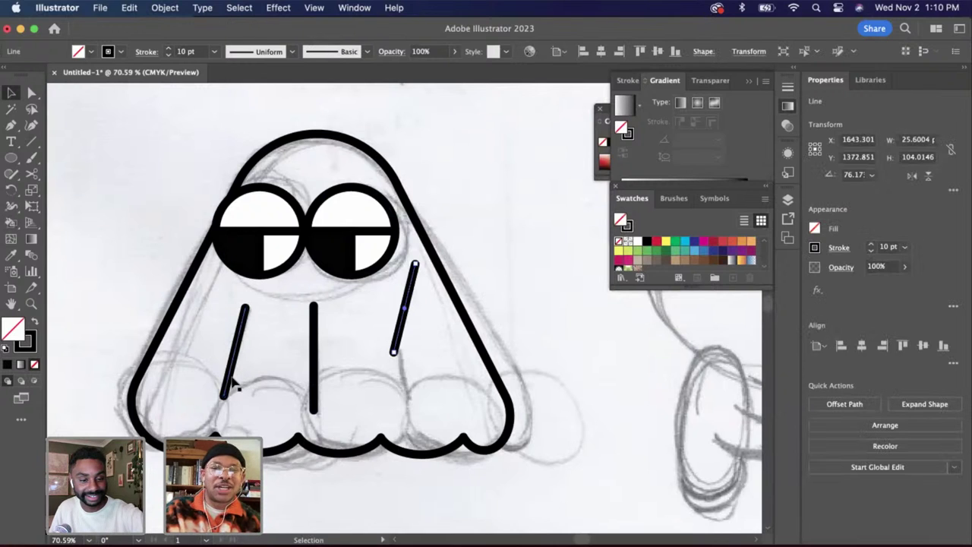
right_click(401, 336)
mouse_move(456, 468)
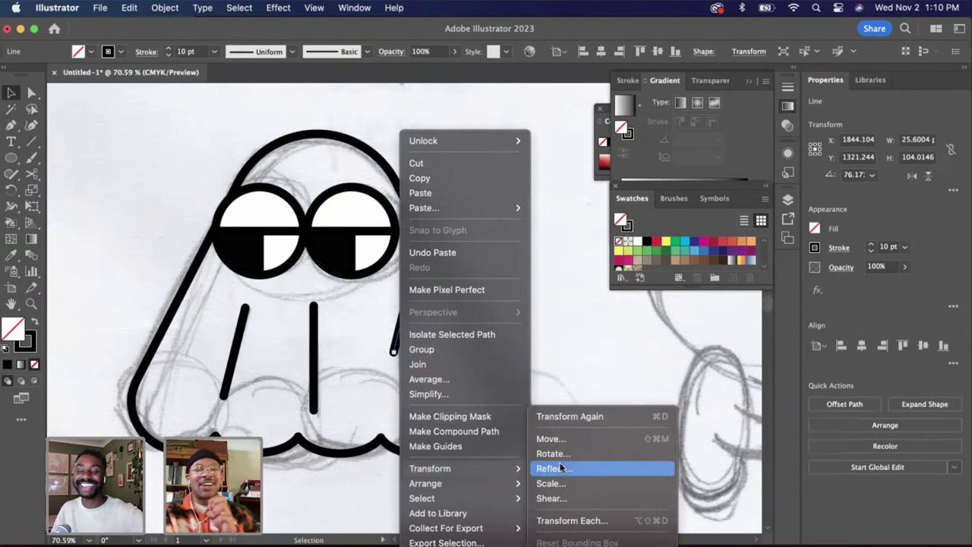
left_click(564, 465)
key("Return")
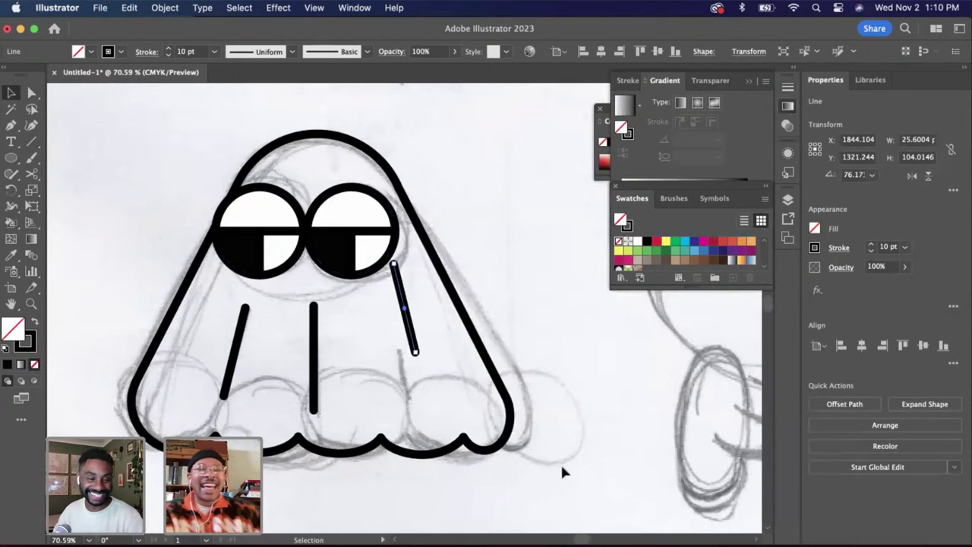
left_click_drag(406, 306, 400, 354)
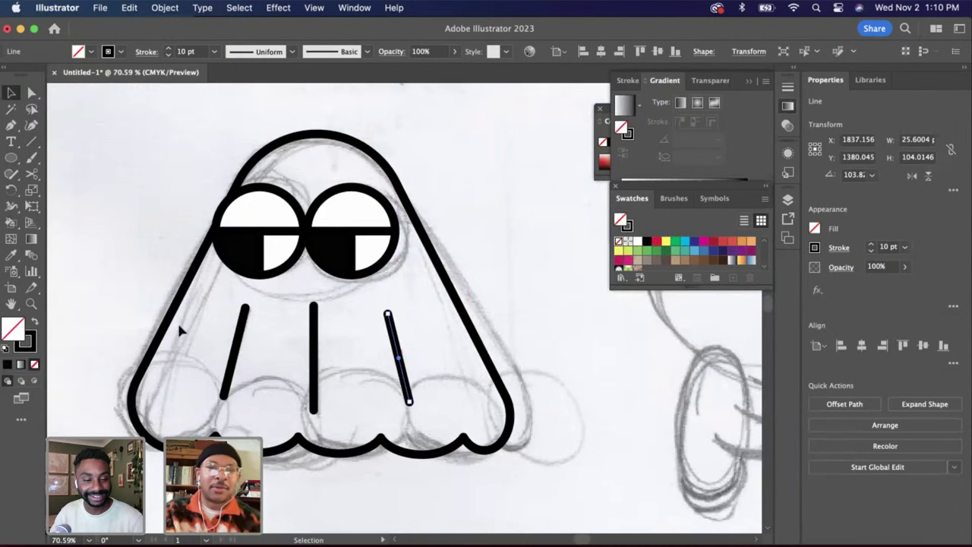
Group the two slanted fold lines and align them with the middle fold line on their horizontal centres
left_click(231, 353, "shift")
key("super+g")
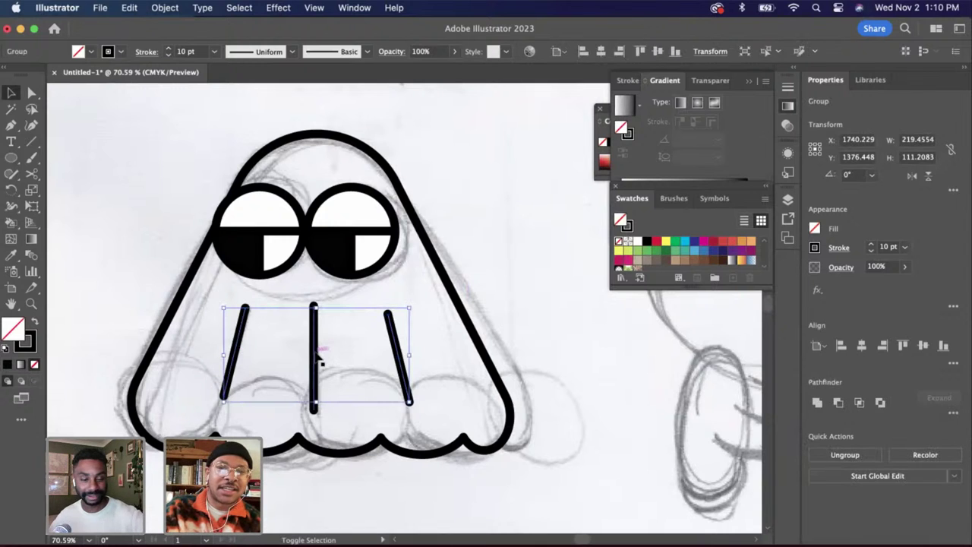
left_click(314, 354, "shift")
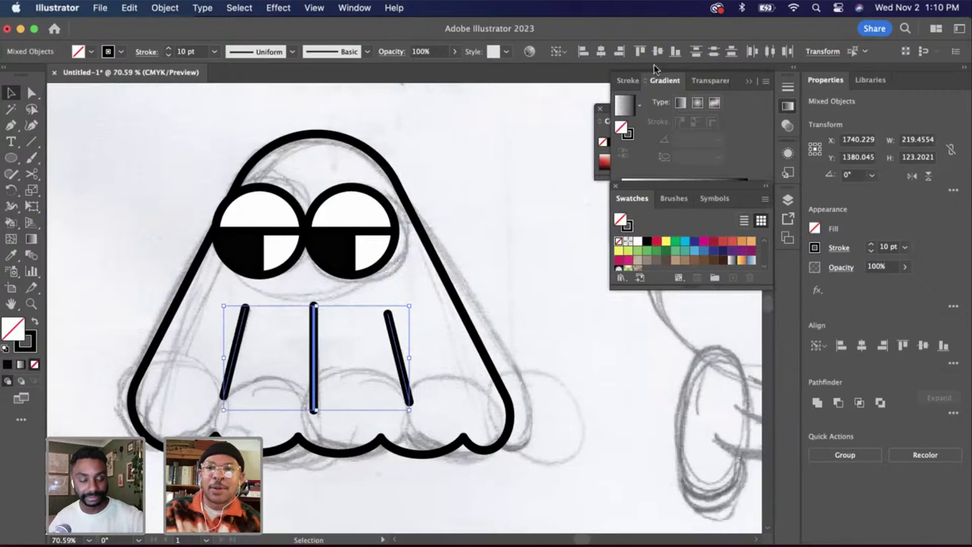
left_click(604, 51)
left_click(605, 52)
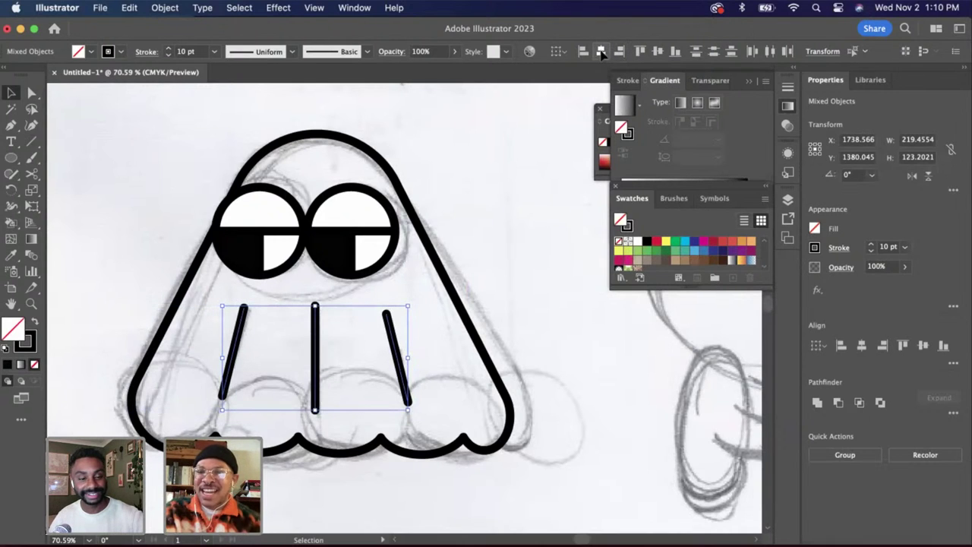
left_click(465, 395)
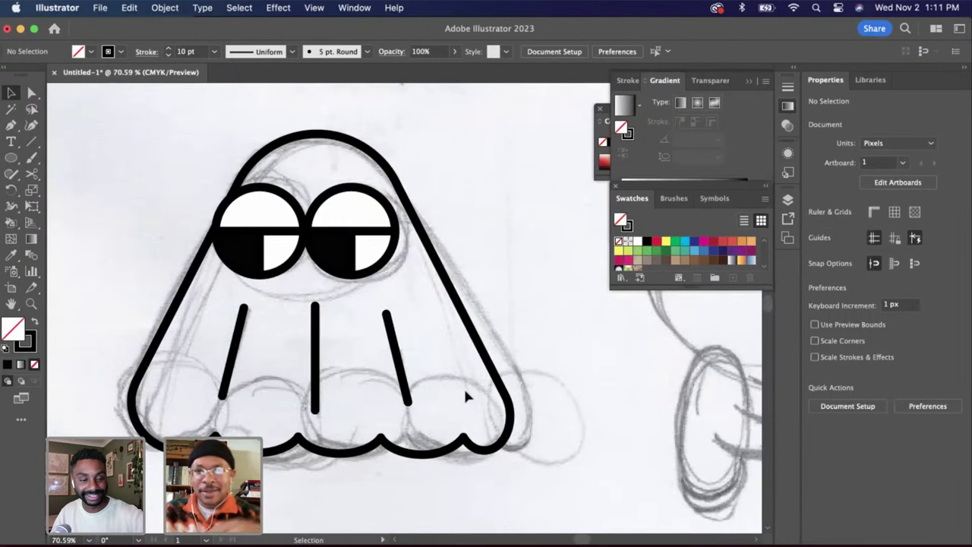
Draw a flat ellipse about 216 by 41 px over the sketched shadow beneath the ghost
scroll(383, 450, "down", 5)
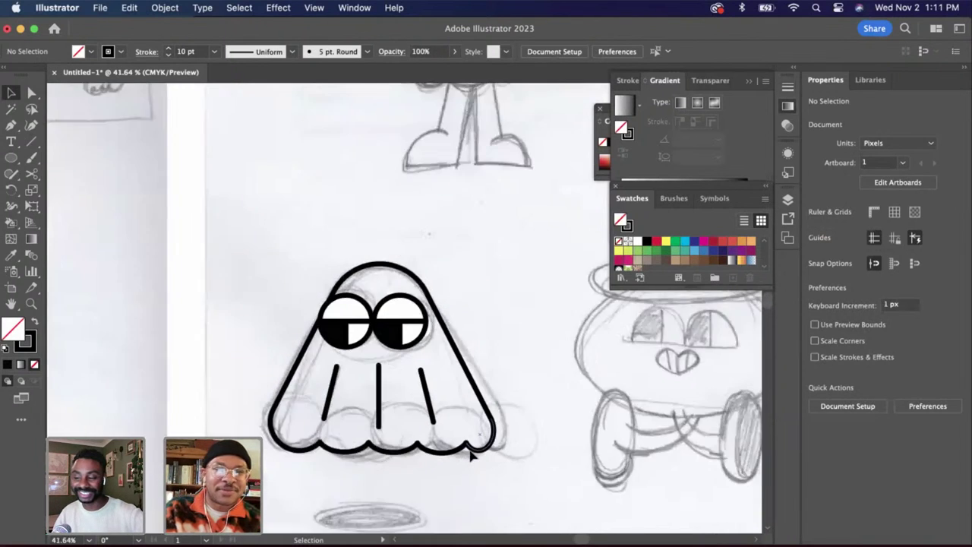
left_click(8, 159)
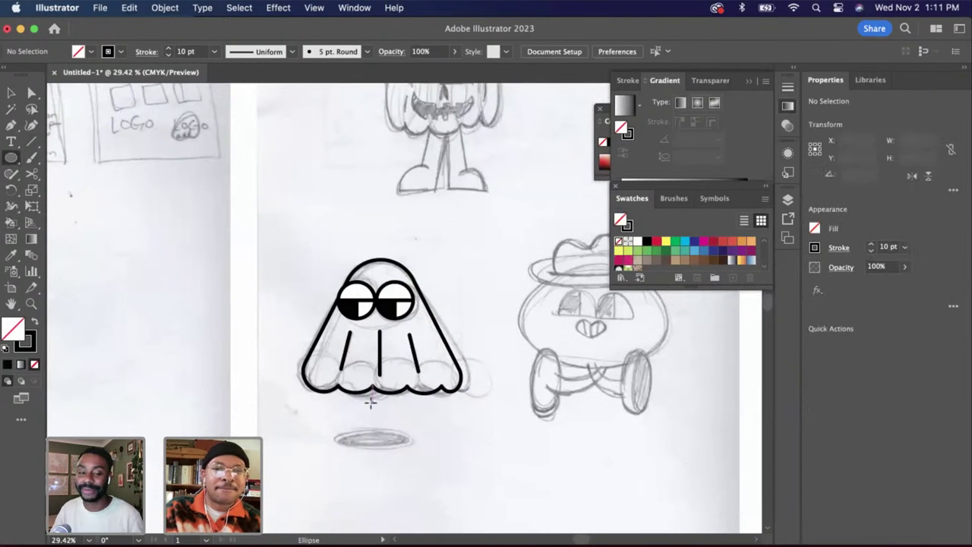
scroll(366, 398, "up", 3)
left_click_drag(312, 445, 450, 469)
left_click(11, 93)
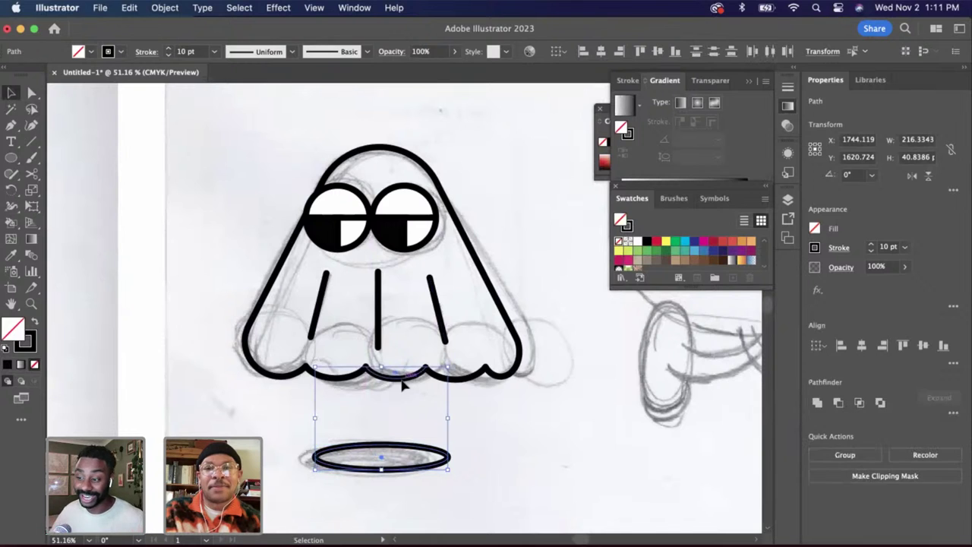
Group the ghost's outline, hem, eyes and fold lines, leaving out the shadow ellipse
left_click_drag(481, 404, 276, 145)
key("a")
key("super+g")
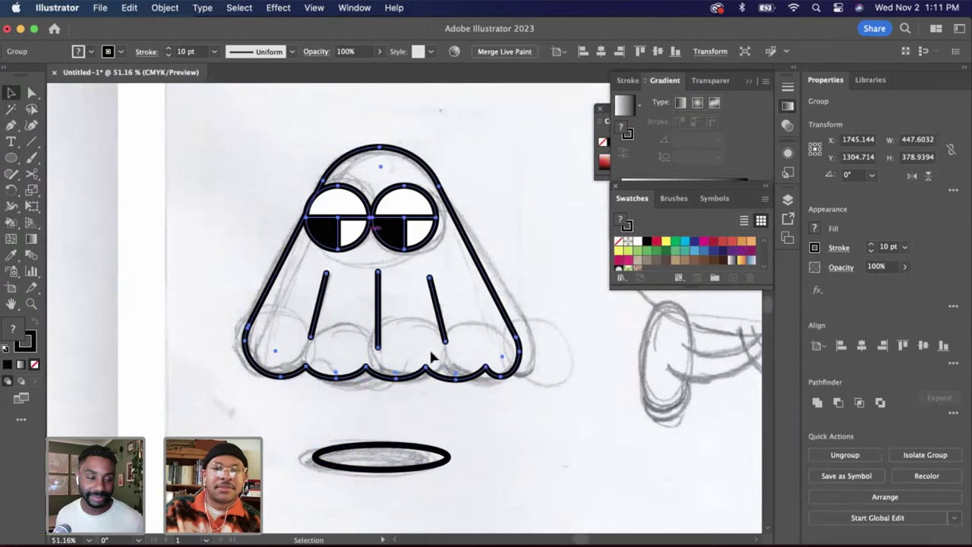
double_click(420, 374)
key("Escape")
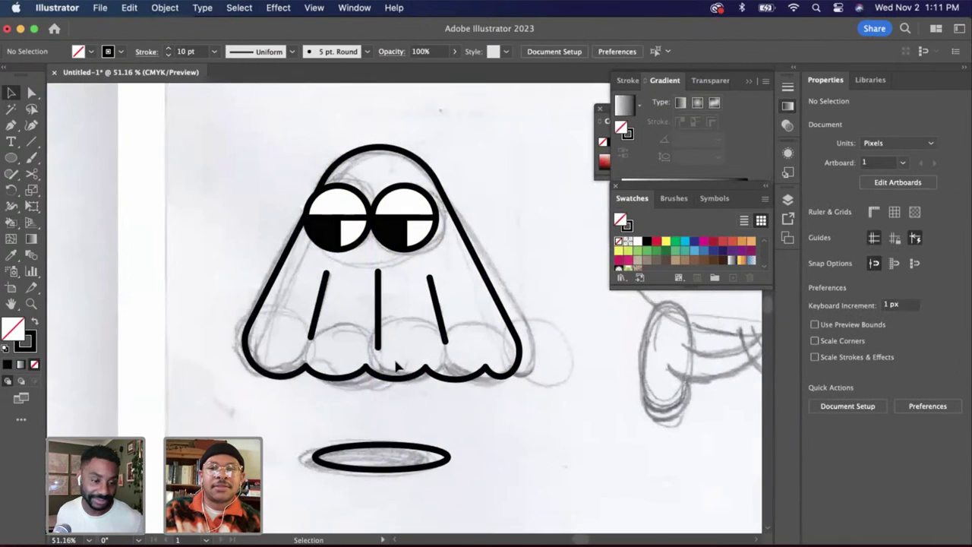
Align the ghost group and the shadow ellipse on their horizontal centres
left_click(400, 368)
left_click(402, 469, "shift")
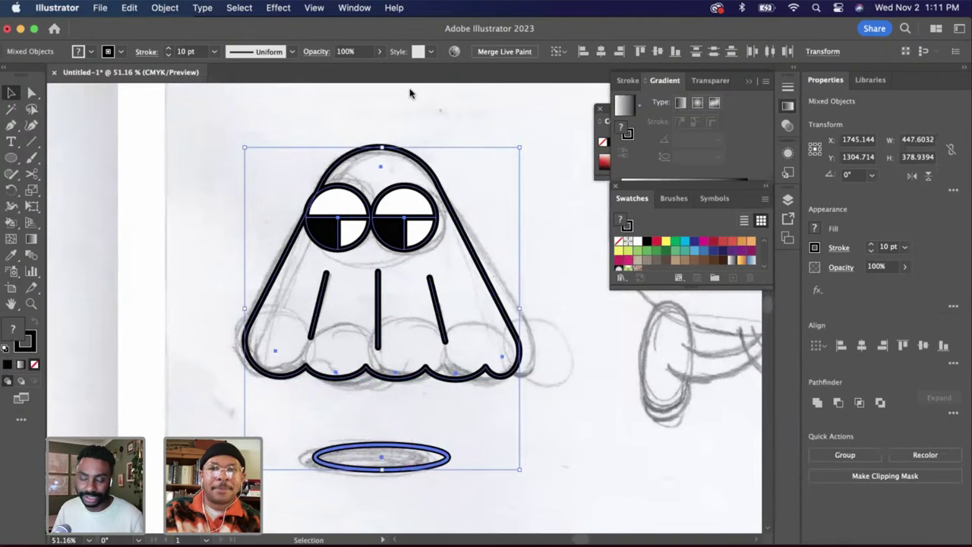
left_click(530, 343)
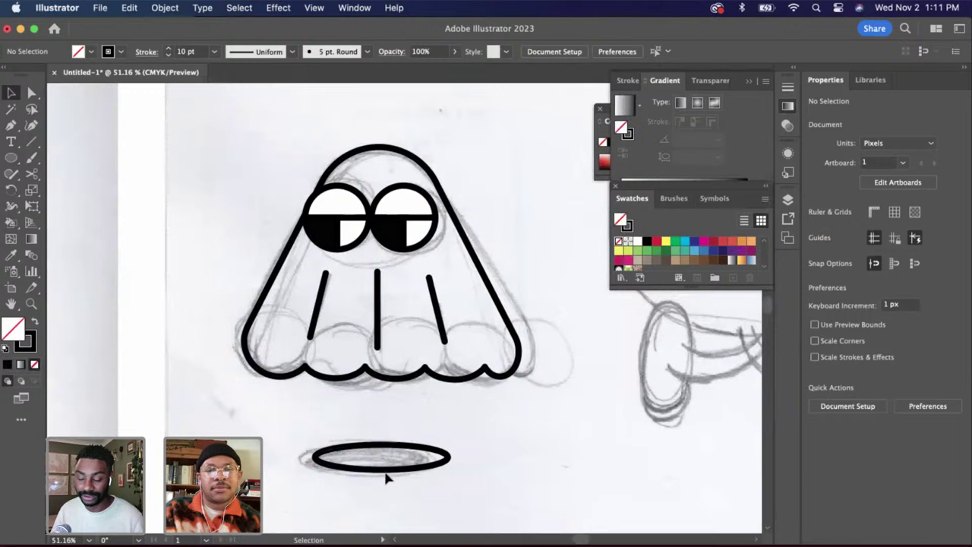
Move the shadow ellipse up 40 px, closer beneath the ghost
left_click(386, 469)
key("shift+Up")
key("shift+Up")
key("shift+Up")
key("shift+Up")
left_click(484, 454)
Draw an ellipse about 418 by 264 px over the sketched hatted character's round body and fit it to the sketch
scroll(486, 454, "right", 3)
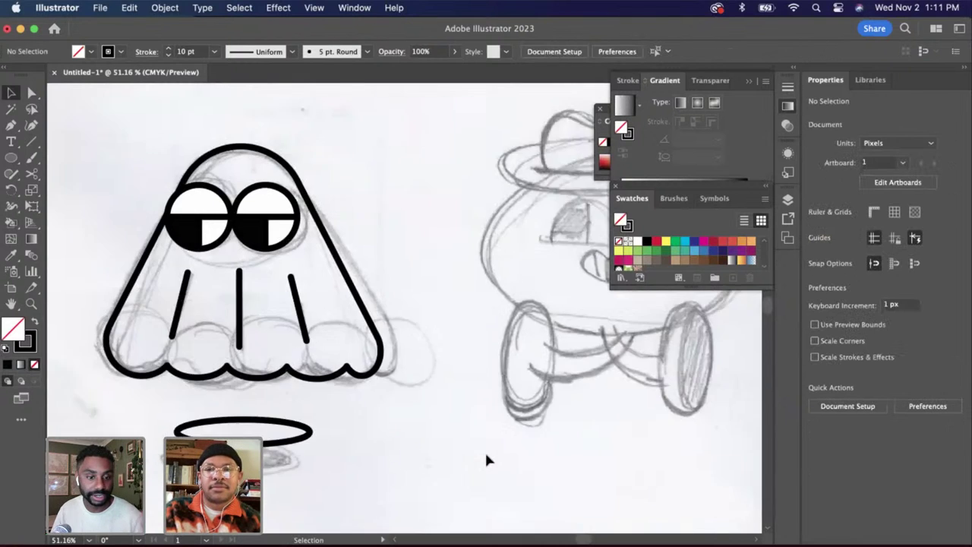
scroll(487, 458, "right", 5)
scroll(484, 449, "up", 2)
key("l")
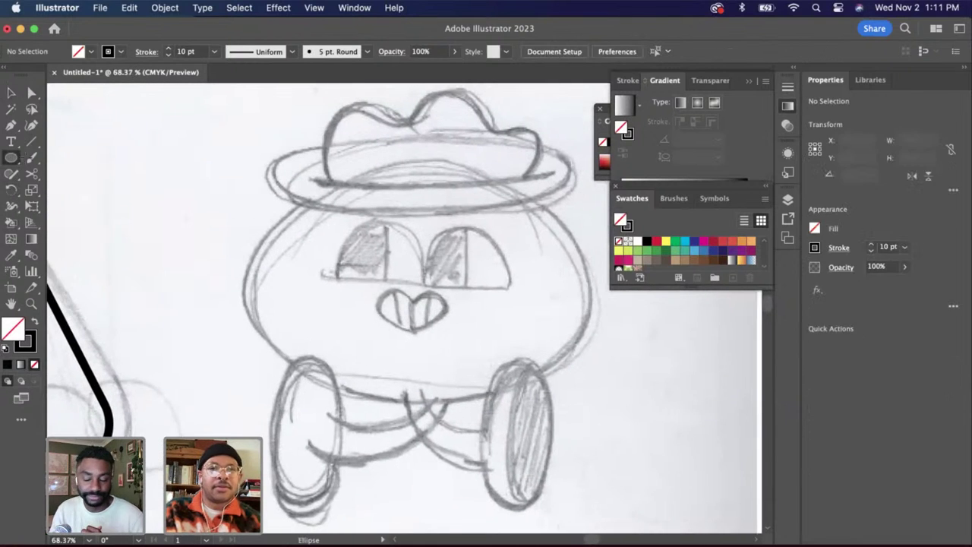
mouse_move(251, 194)
left_mouse_down()
mouse_move(625, 417)
mouse_move(594, 401)
left_mouse_up()
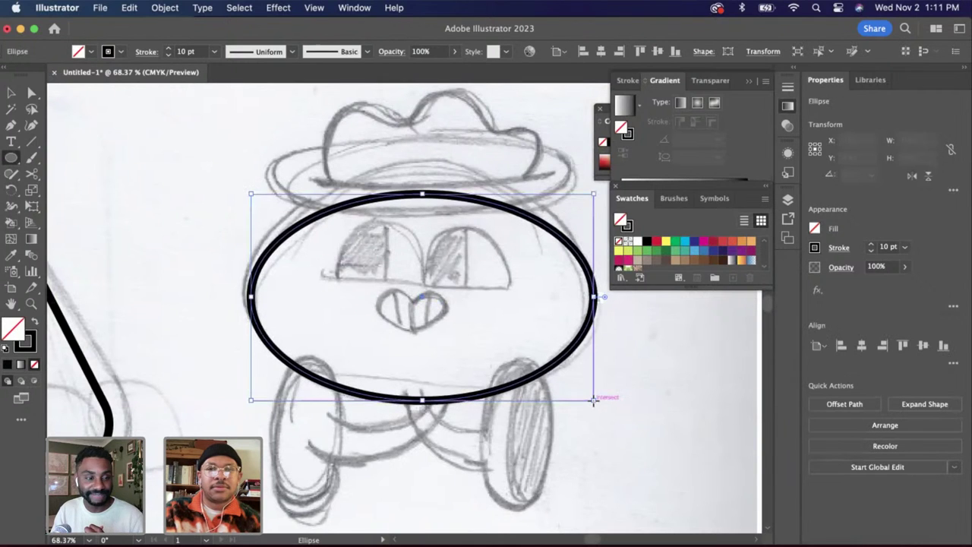
key("Up")
key("Up")
key("Up")
key("Up")
key("Up")
key("Up")
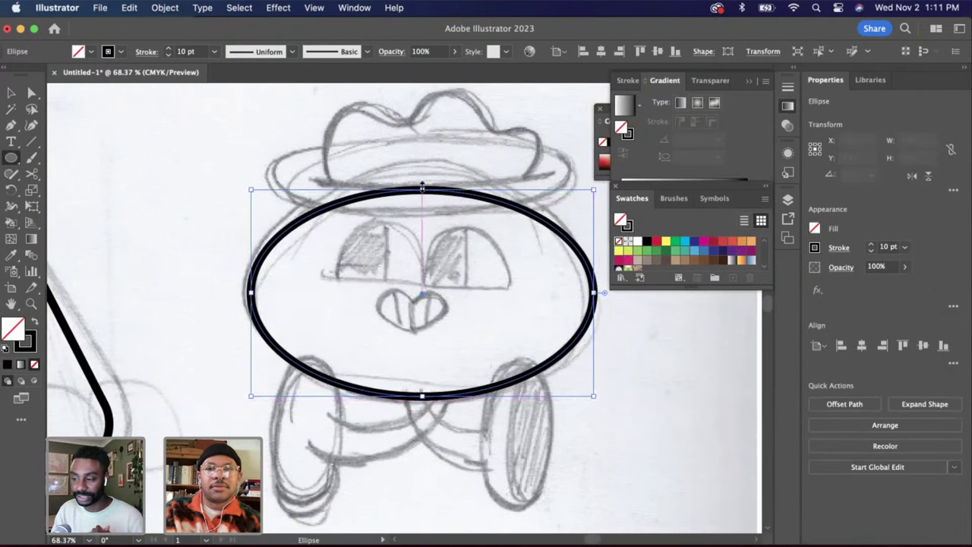
left_click_drag(422, 189, 423, 179)
Draw a flat ellipse about 362 by 86 px over the sketched hat brim
scroll(422, 181, "up", 3)
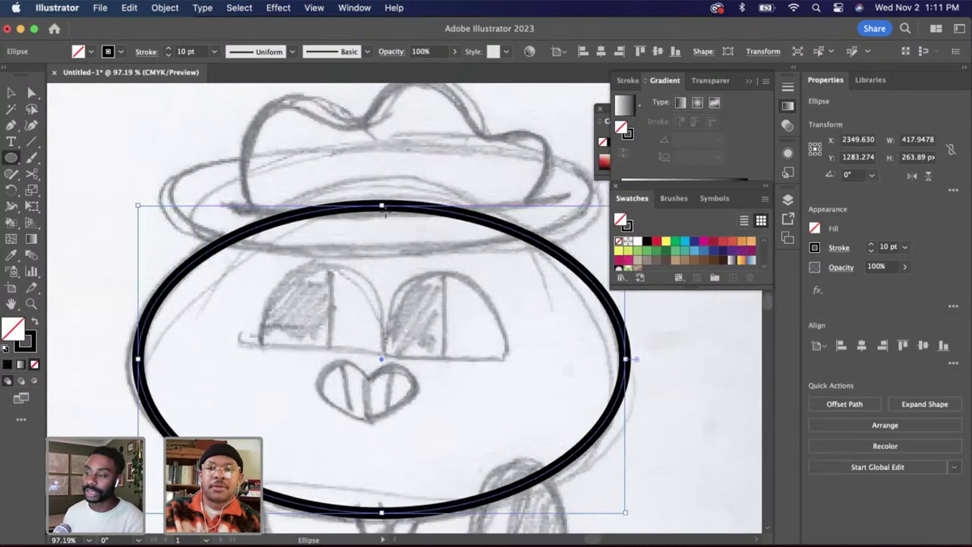
scroll(385, 215, "down", 2)
mouse_move(196, 167)
left_mouse_down()
mouse_move(536, 232)
mouse_move(551, 244)
mouse_move(543, 248)
left_mouse_up()
Align the hat brim ellipse with the body ellipse on their horizontal centres
left_click(12, 93)
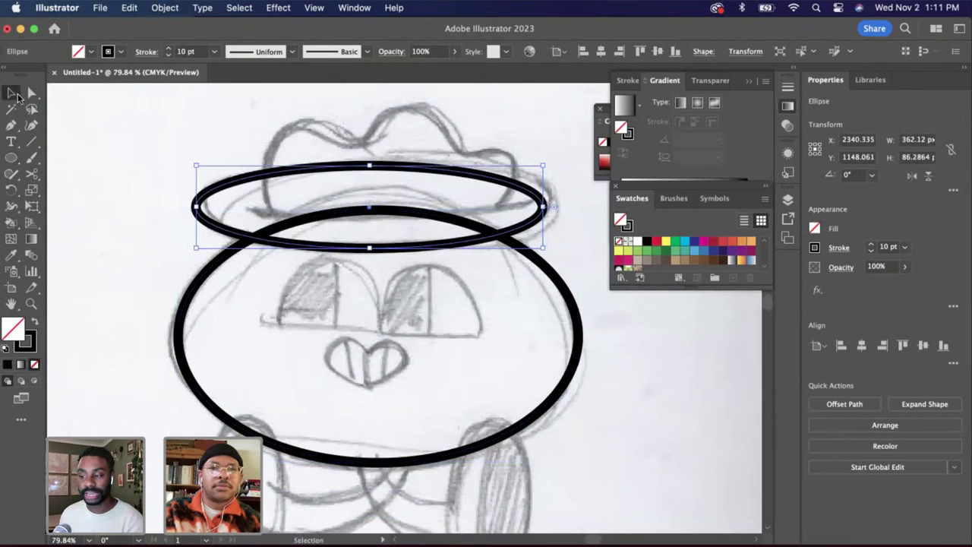
left_click(547, 276, "shift")
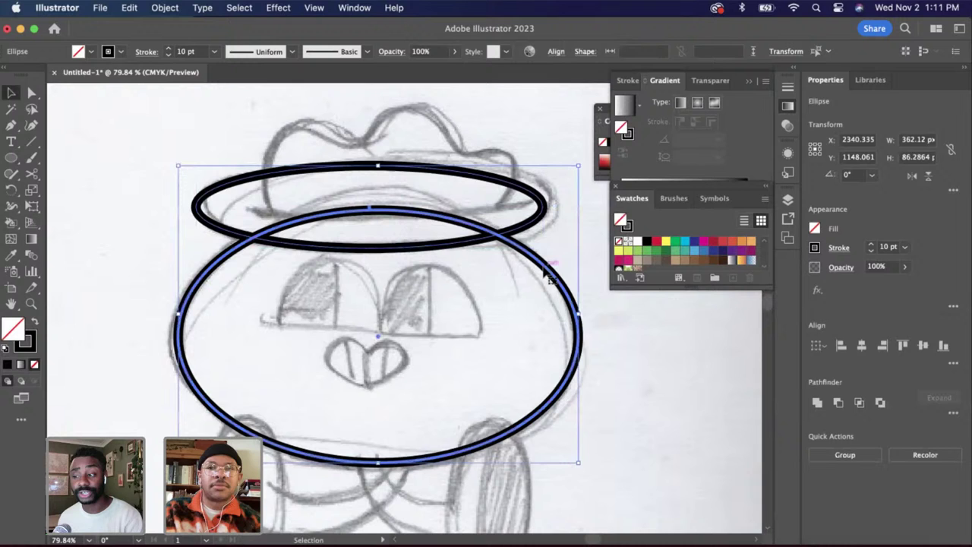
left_click(514, 135)
left_click(543, 206)
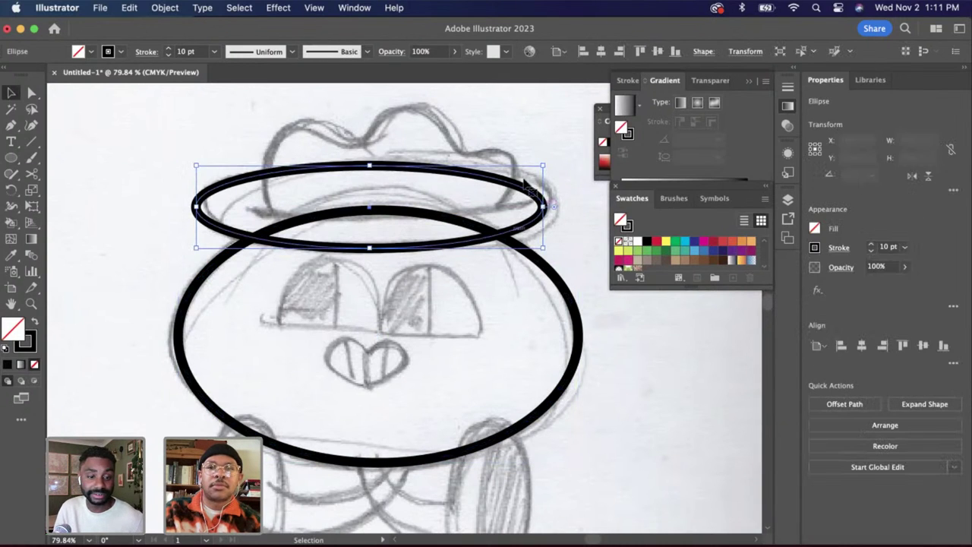
left_click(494, 220, "shift")
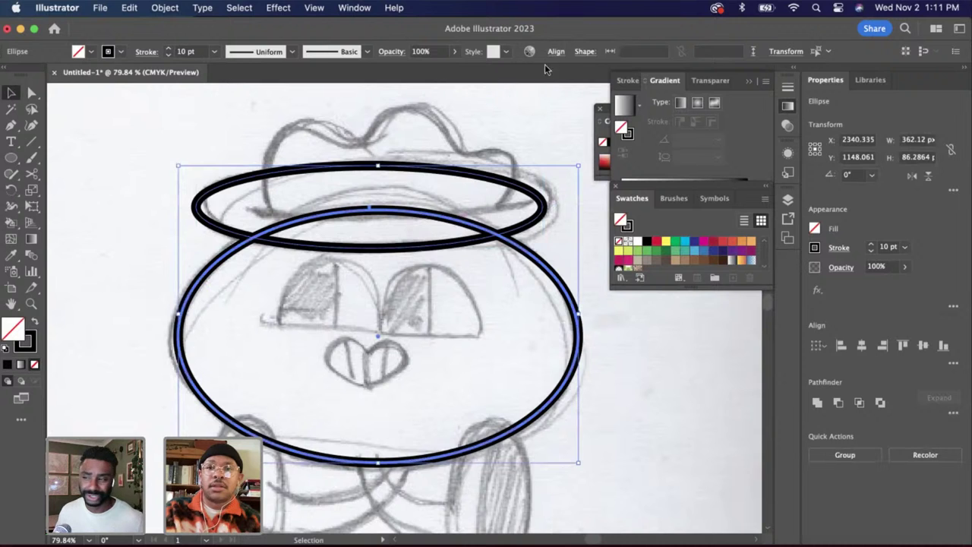
left_click(556, 52)
left_click(436, 89)
left_click(498, 326)
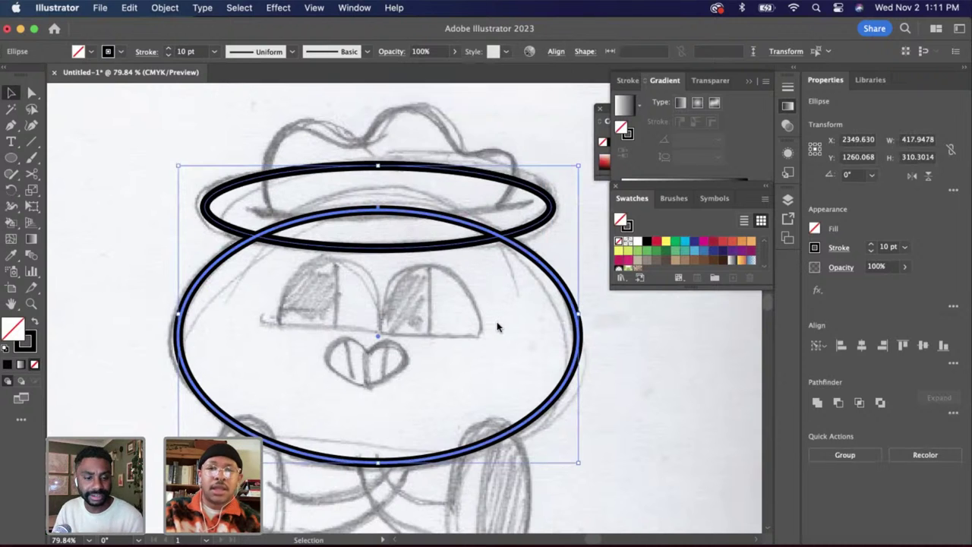
Cut the body ellipse with Scissors where it crosses the brim and delete the arc inside the brim
scroll(453, 291, "up", 2)
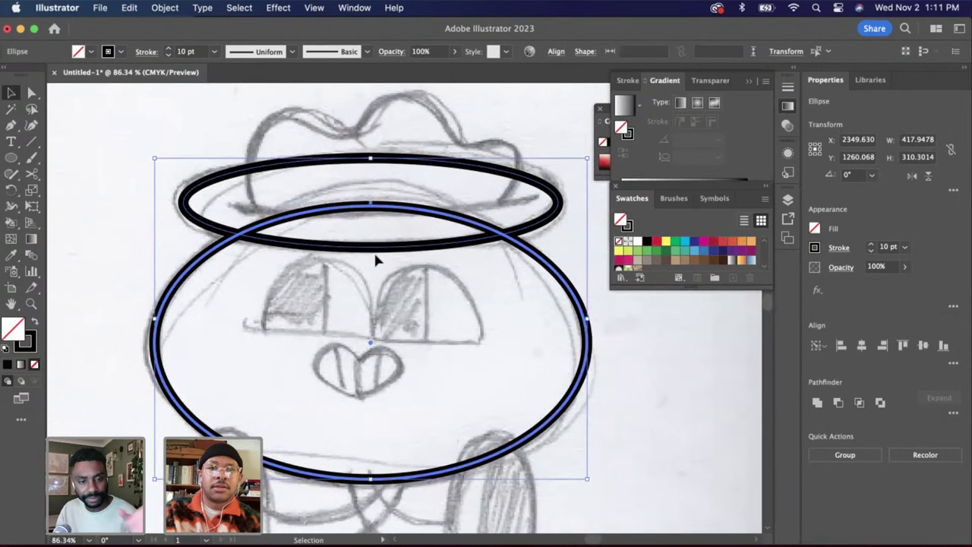
left_click(347, 220)
left_click(328, 216)
key("c")
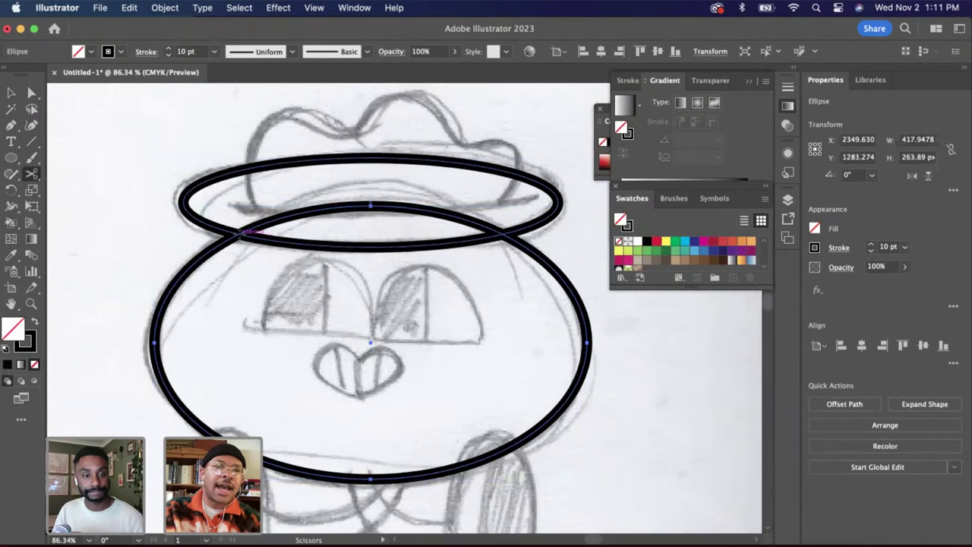
left_click(239, 233)
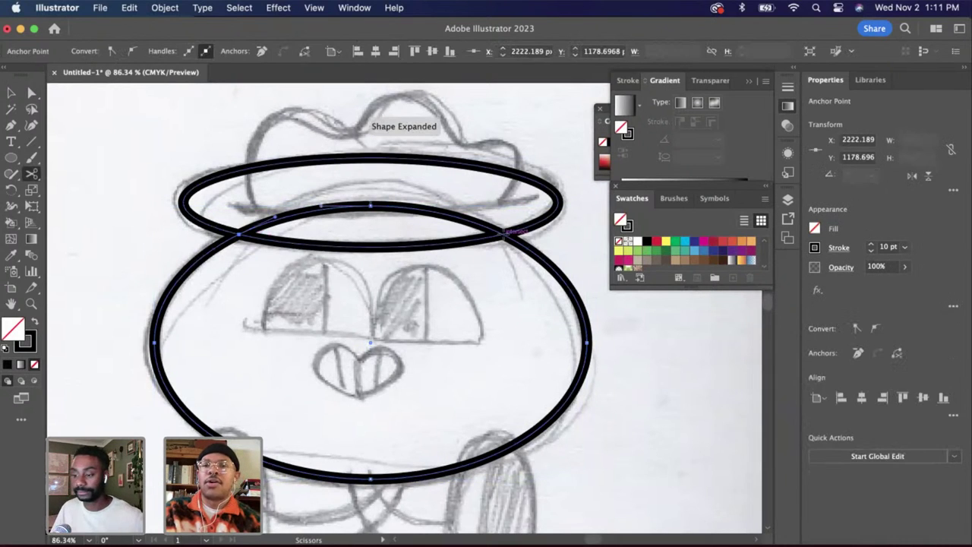
left_click(503, 236)
key("a")
left_click(501, 237)
key("Delete")
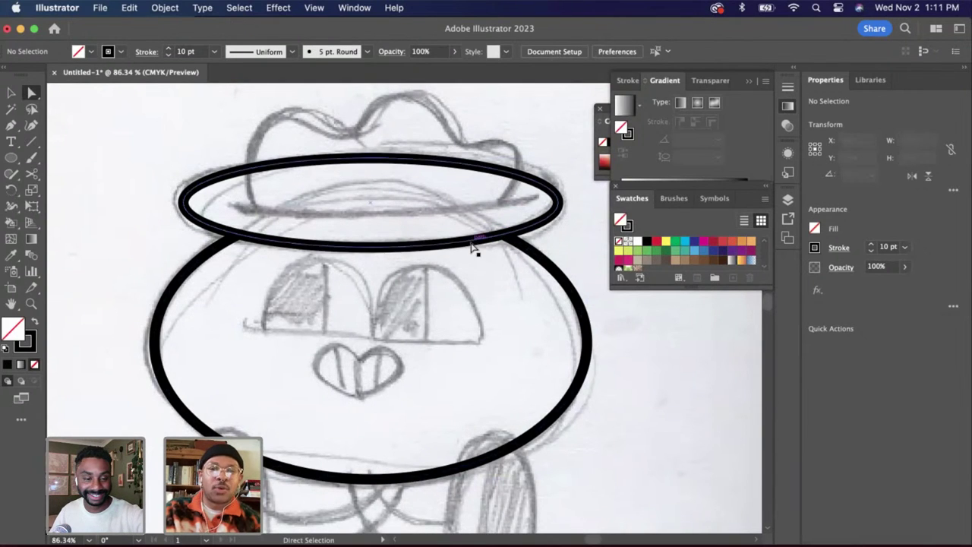
left_click(474, 249)
left_click(474, 251)
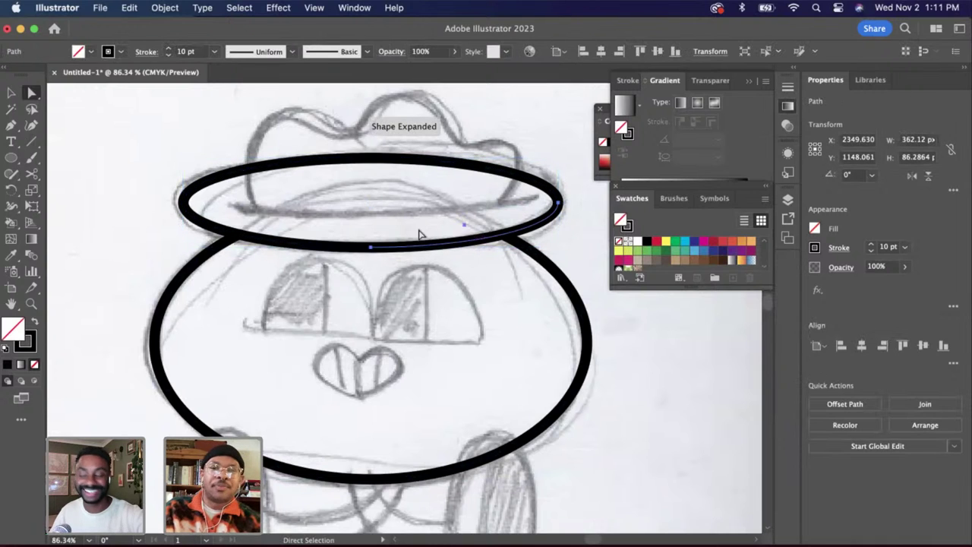
left_click(11, 92)
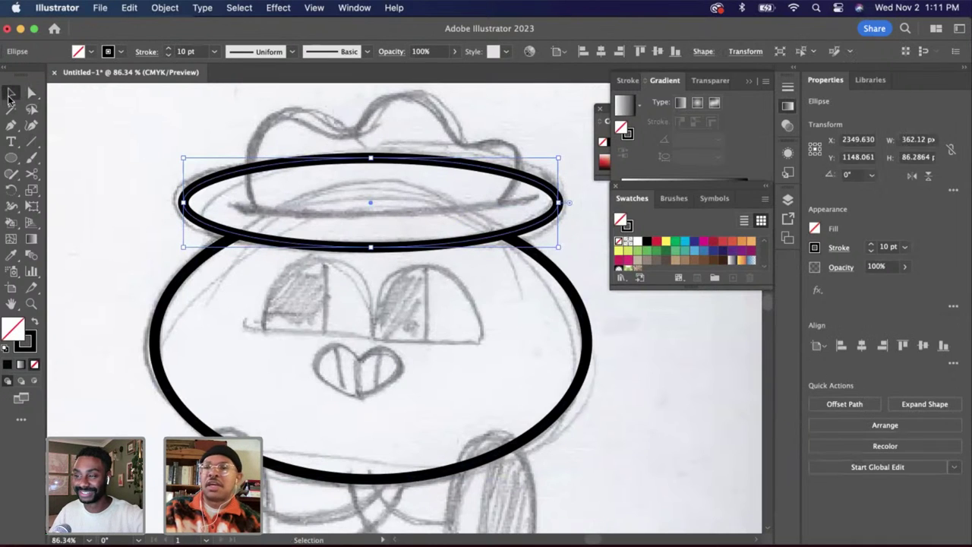
left_click(209, 276)
Cut the brim ellipse with Scissors at its two junctions with the body outline to separate its lower arc
left_click(386, 249)
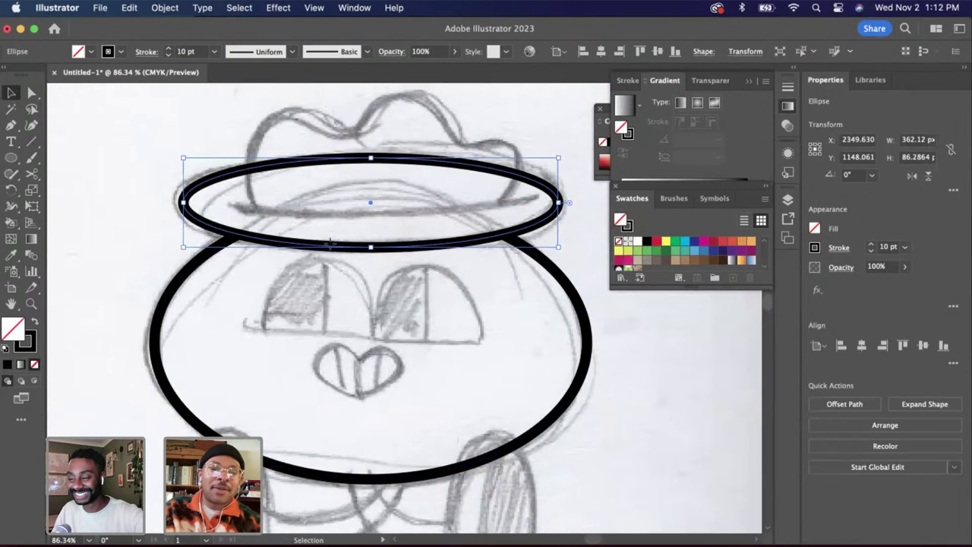
key("c")
left_click(240, 235)
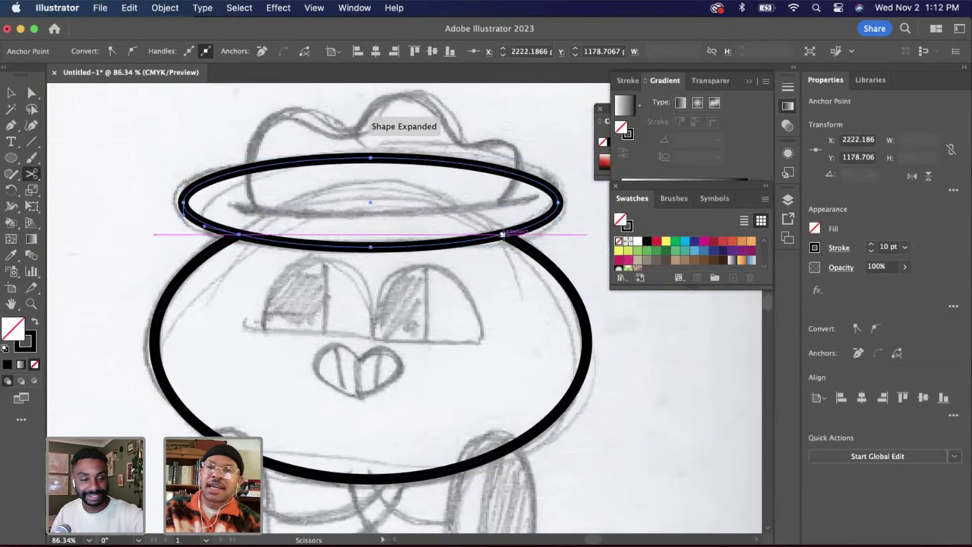
left_click(502, 234)
key("a")
left_click(520, 234)
key("super+shift+a")
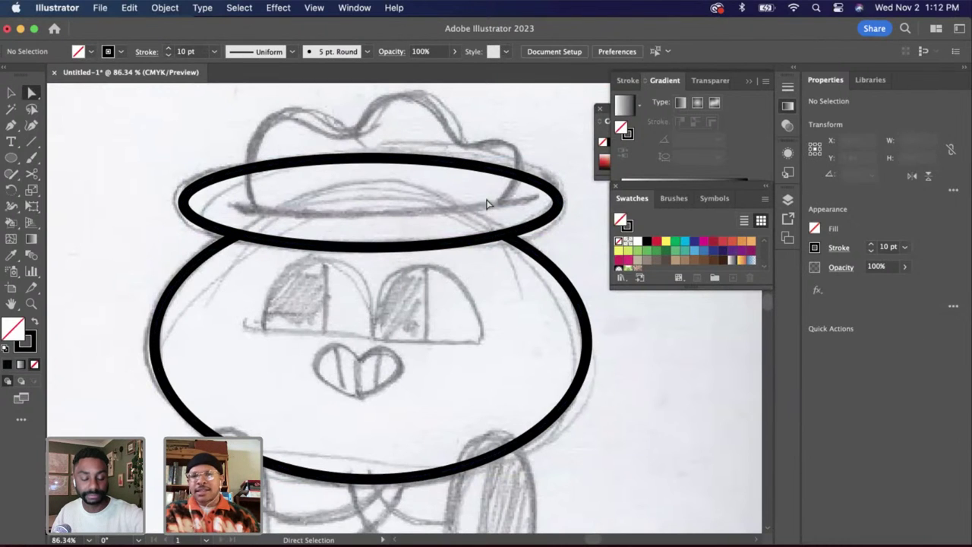
Place a copy of the brim's lower arc inside the full brim outline, aligned on their vertical centres
key("v")
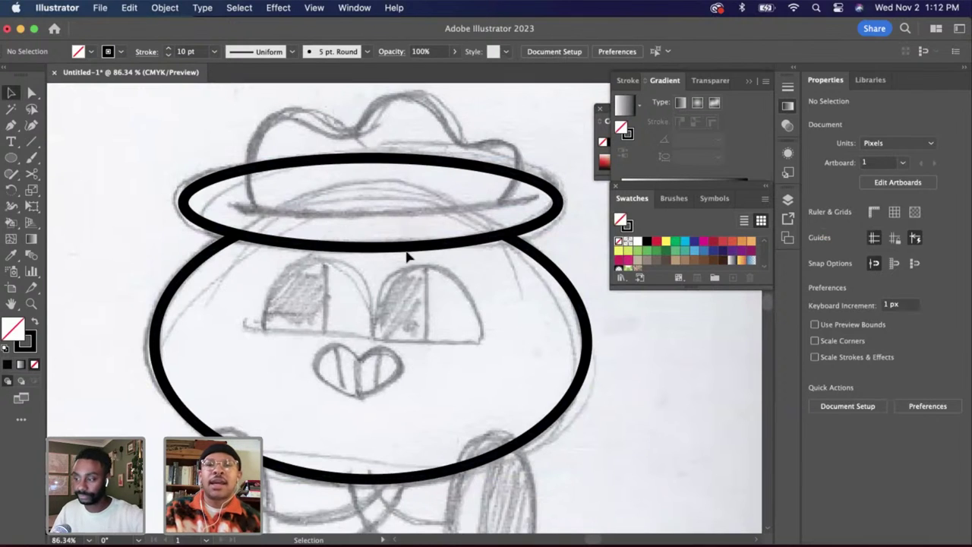
left_click(405, 246)
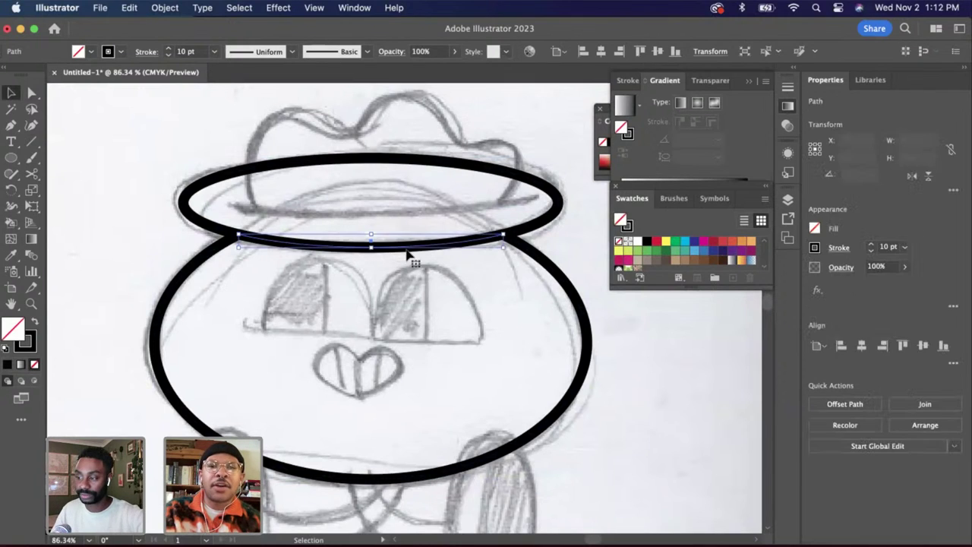
left_click(556, 220)
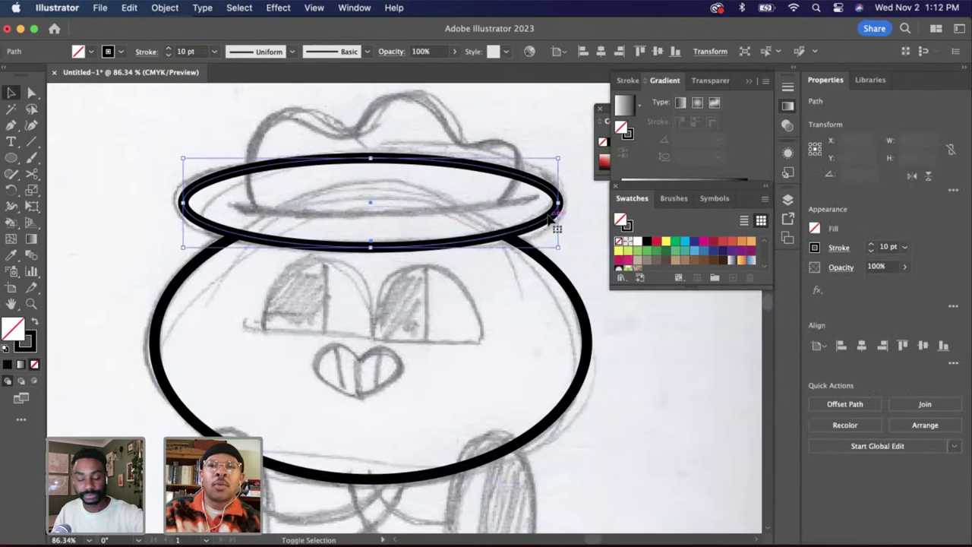
left_click(658, 51)
left_click(510, 325)
Start the hat crown with the Curvature tool from the inner arc's left end up to the first bump's top
scroll(473, 340, "up", 4)
scroll(471, 343, "down", 2)
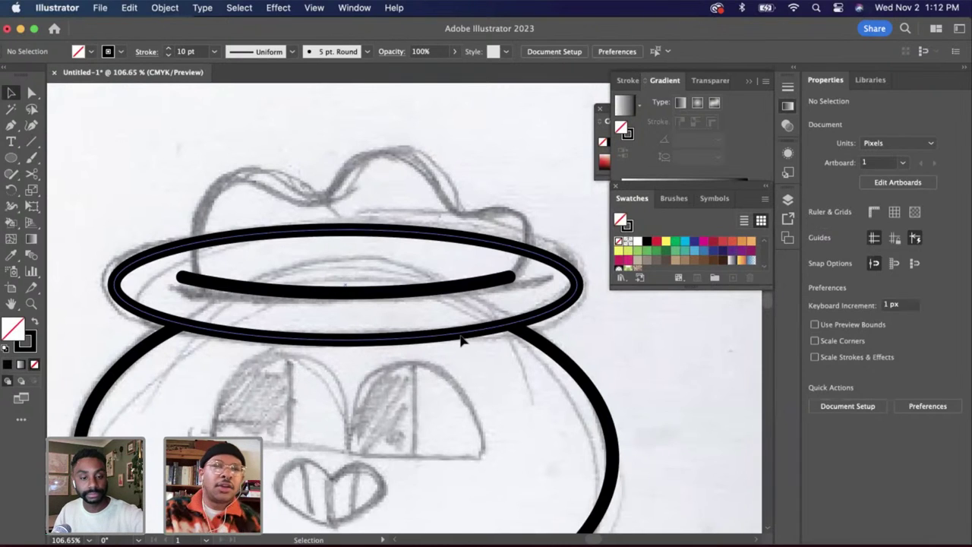
left_click(31, 125)
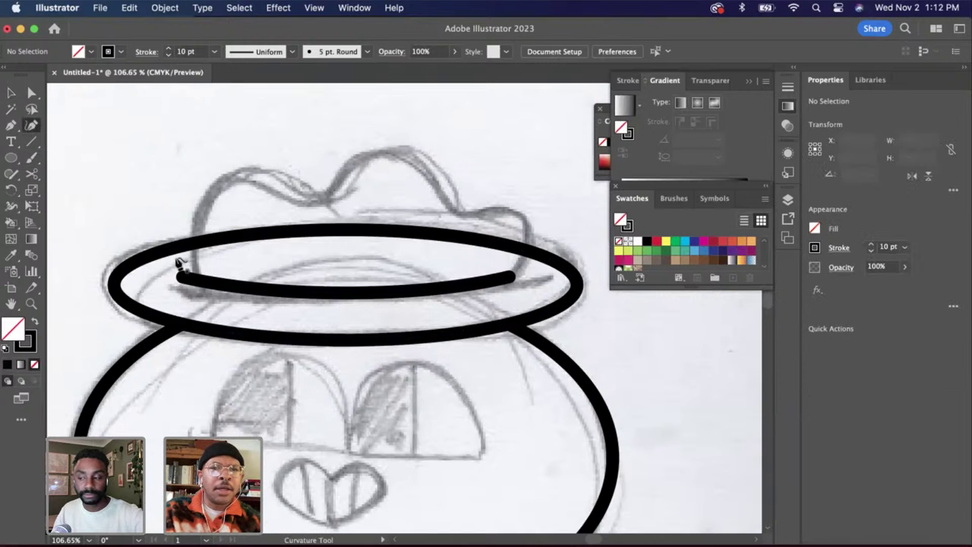
scroll(182, 270, "up", 3)
left_click(204, 276)
left_click(200, 207)
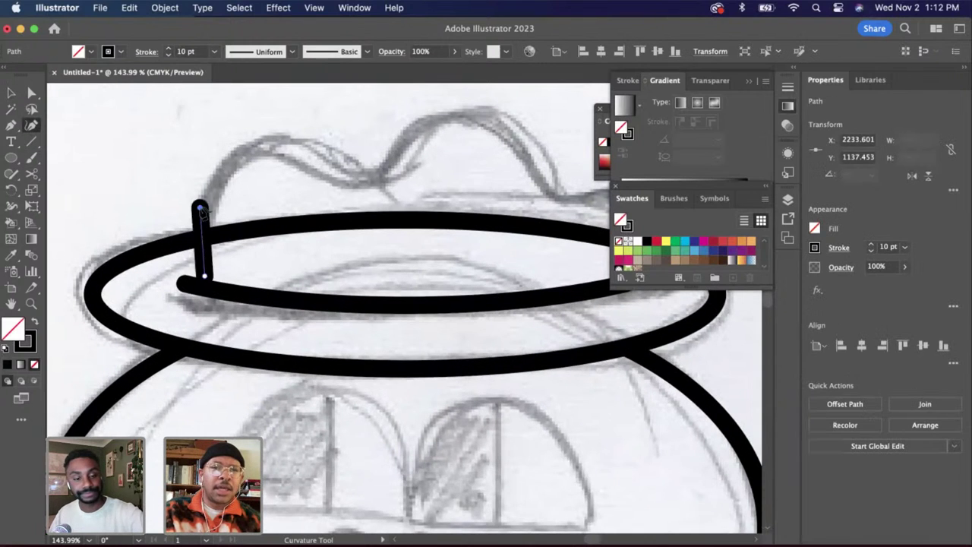
left_click(260, 147)
left_click(343, 180)
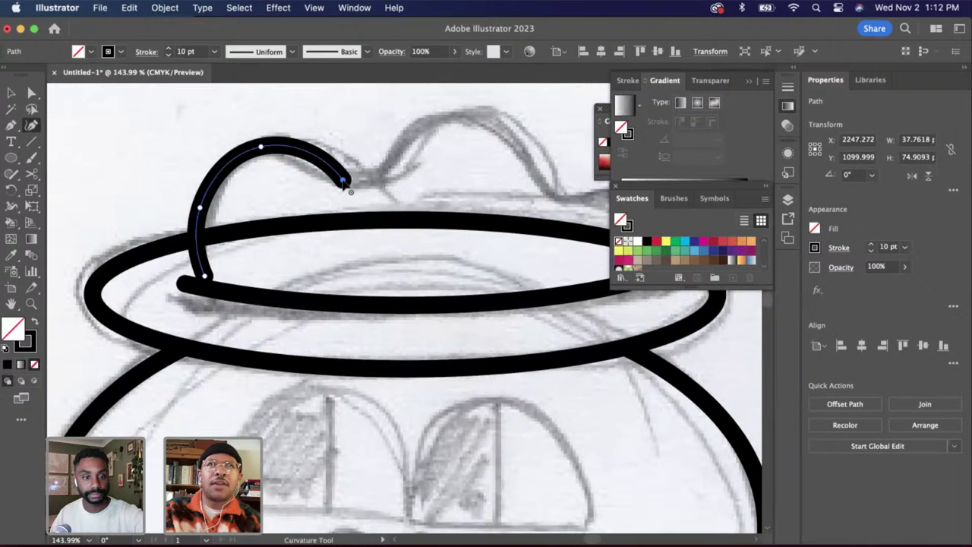
left_click(402, 142)
scroll(419, 134, "right", 1)
scroll(448, 128, "right", 1)
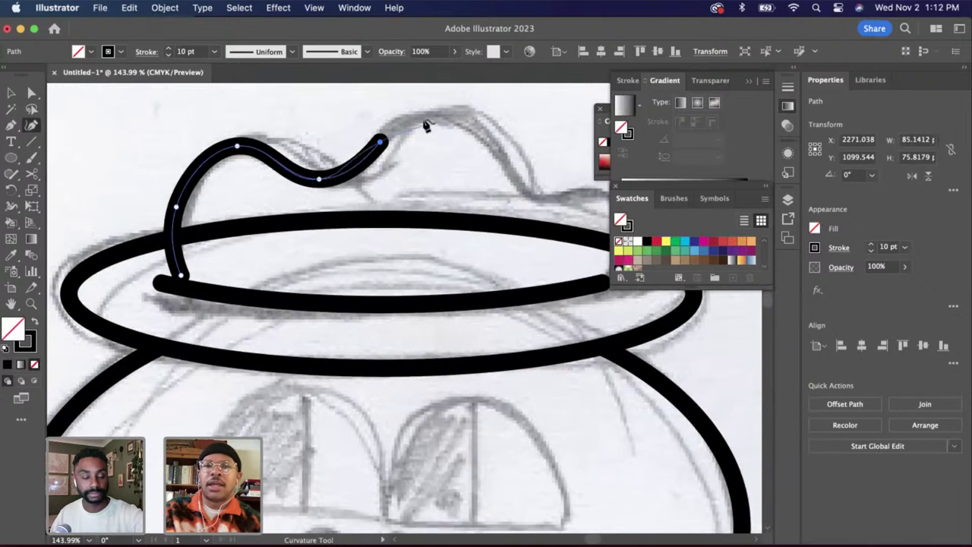
key("super+z")
key("super+z")
Continue the crown curve through the first dip and over the other two bumps to the inner arc's right end, about 260 by 92 px overall
left_click(348, 180)
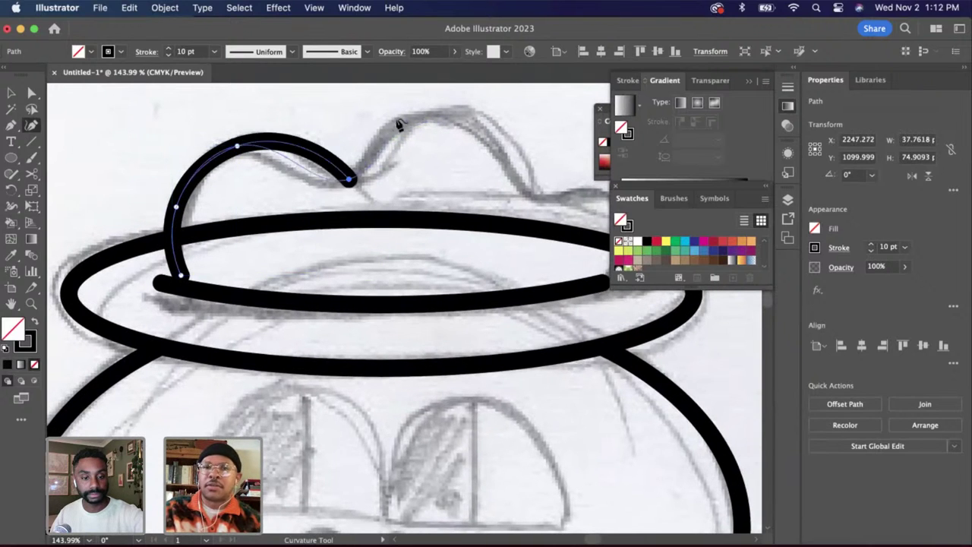
left_click(387, 136)
left_click(454, 117)
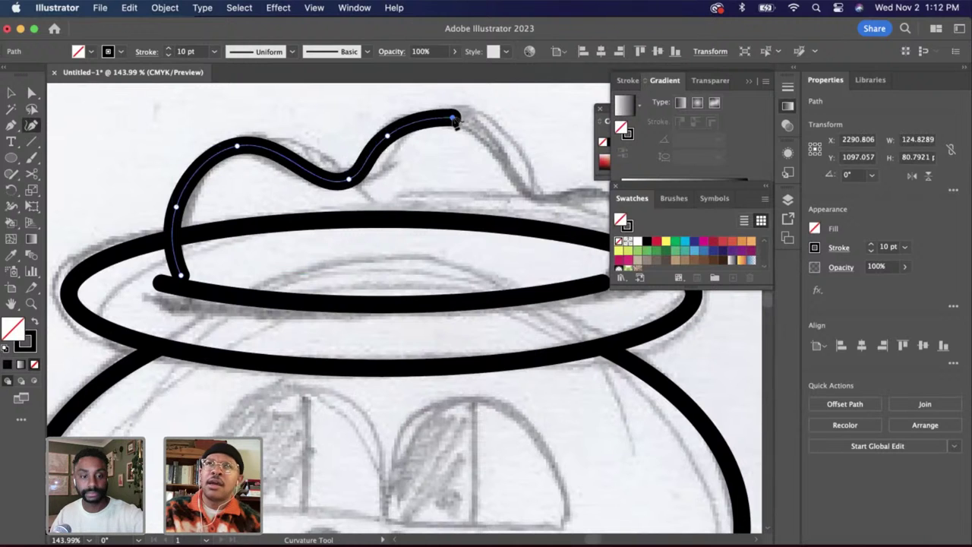
left_click(509, 158)
scroll(505, 163, "right", 1)
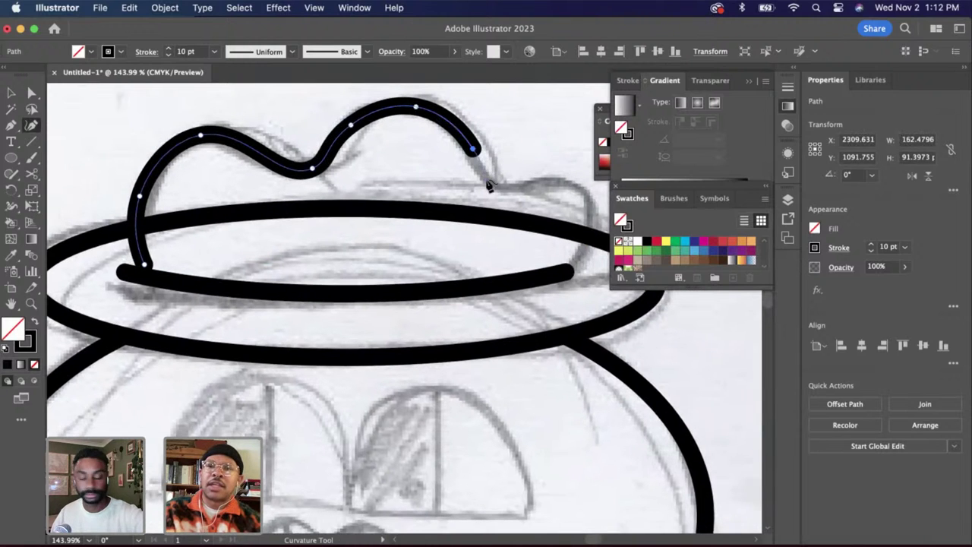
left_click(486, 180)
left_click(563, 179)
left_click(584, 218)
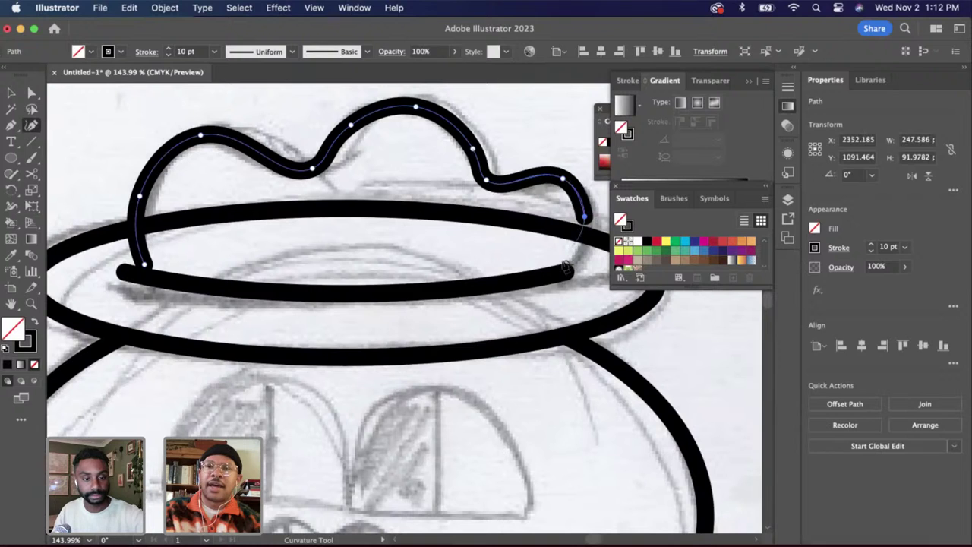
left_click(560, 262)
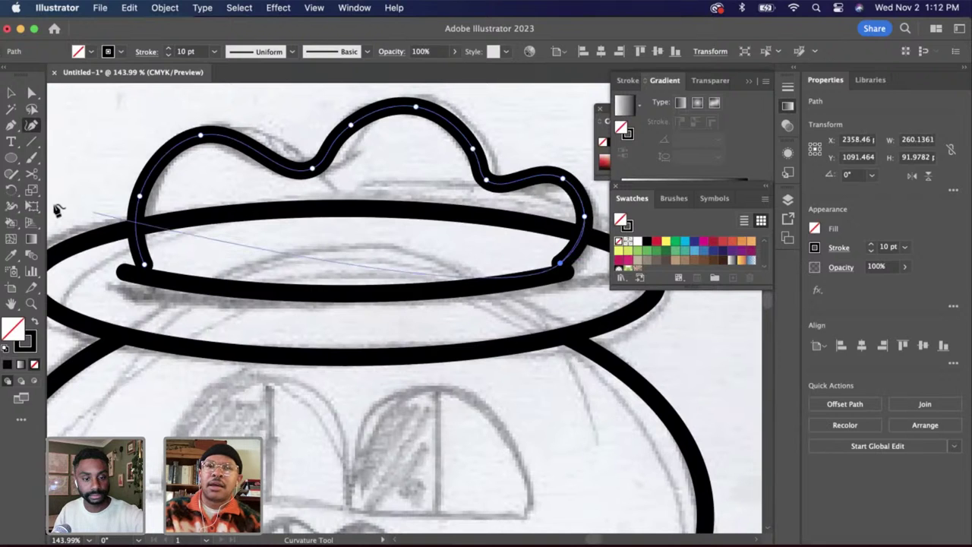
Lengthen the right-hand direction handle of the anchor atop the crown's left bump to round the curve towards the sketch
left_click(12, 93)
scroll(185, 205, "up", 2)
key("a")
scroll(184, 205, "right", 2)
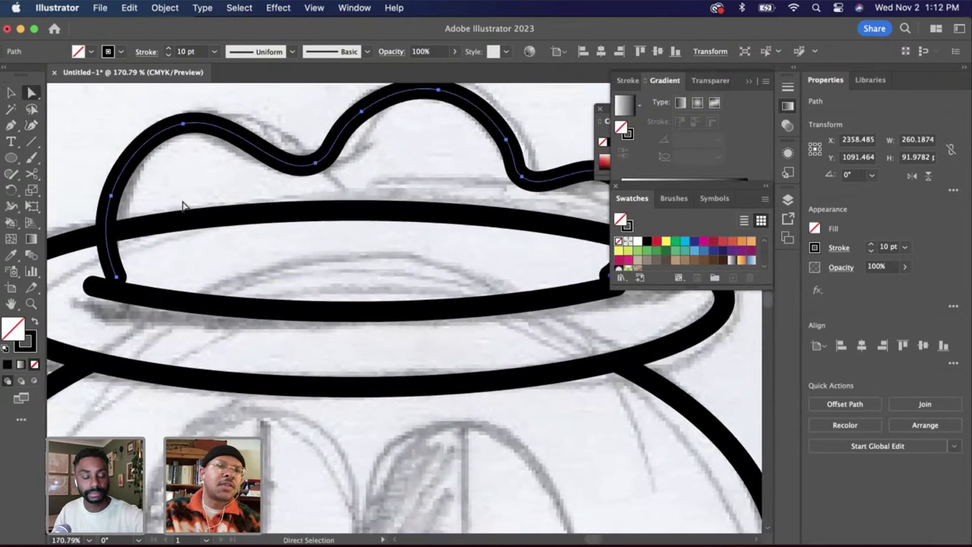
left_click(157, 129)
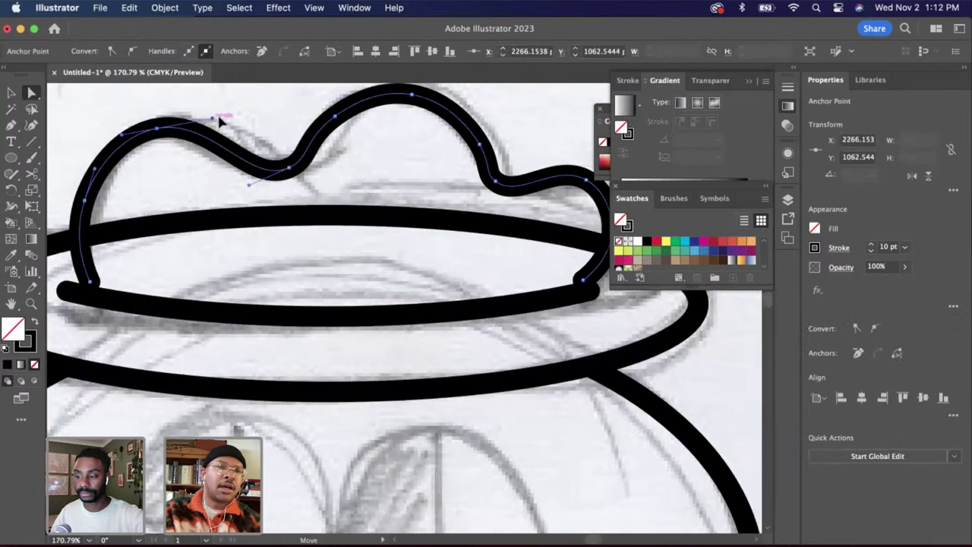
left_click_drag(217, 124, 241, 123)
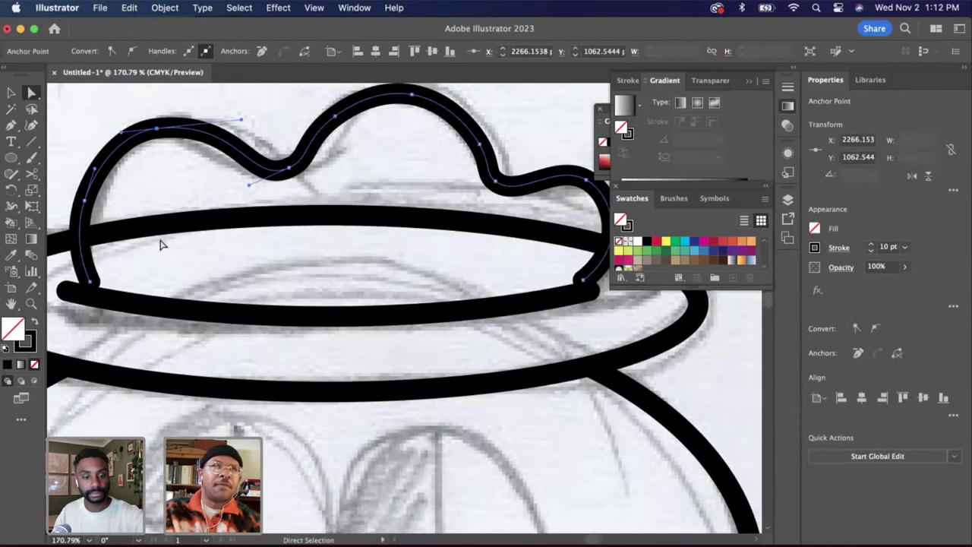
Adjust the curve handle of the anchor on the left slope of the crown's middle bump to follow the sketch
scroll(251, 180, "right", 5)
scroll(251, 180, "up", 2)
left_click(231, 154)
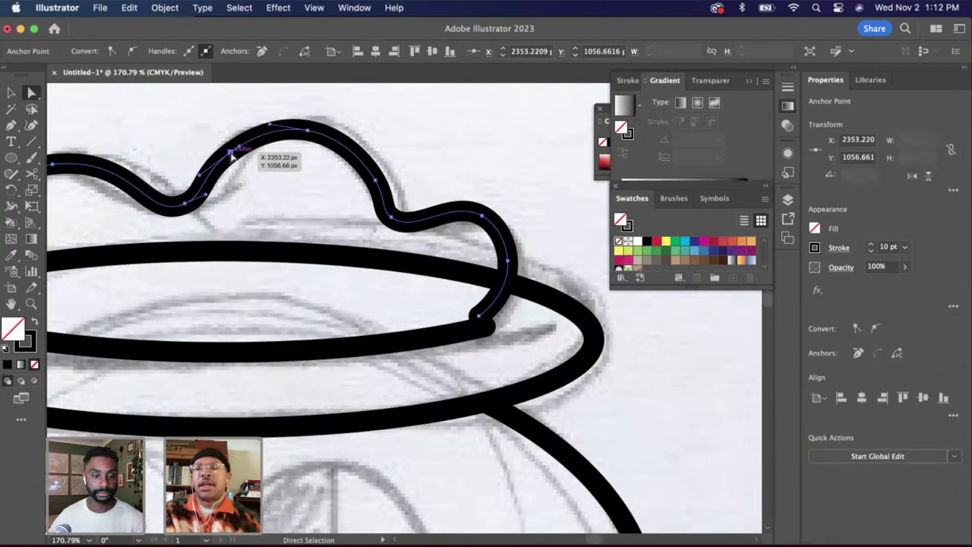
left_click_drag(231, 153, 257, 136)
left_click(225, 200)
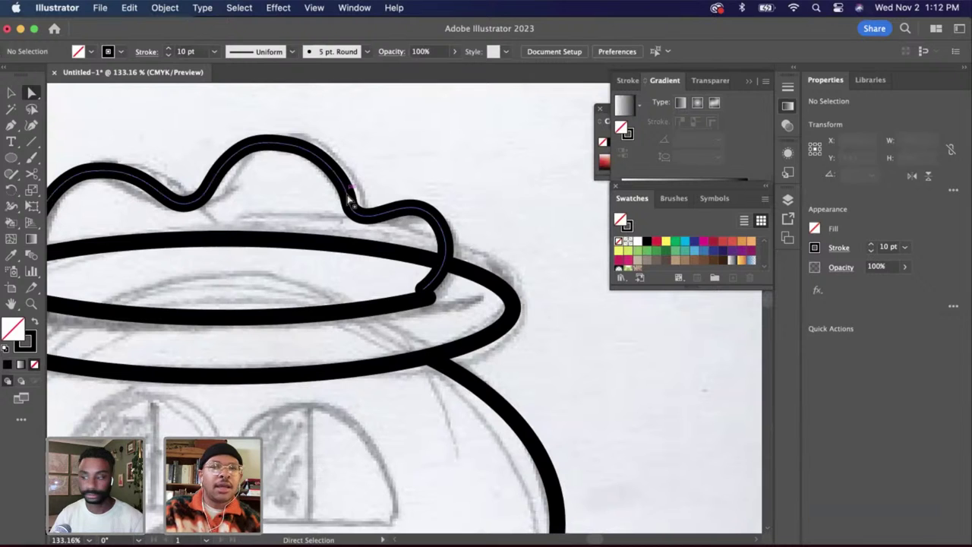
Shift the anchor on the middle bump's left slope slightly down and left and rebalance its handles to smooth the rise from the dip
left_click(348, 202)
scroll(245, 160, "up", 4)
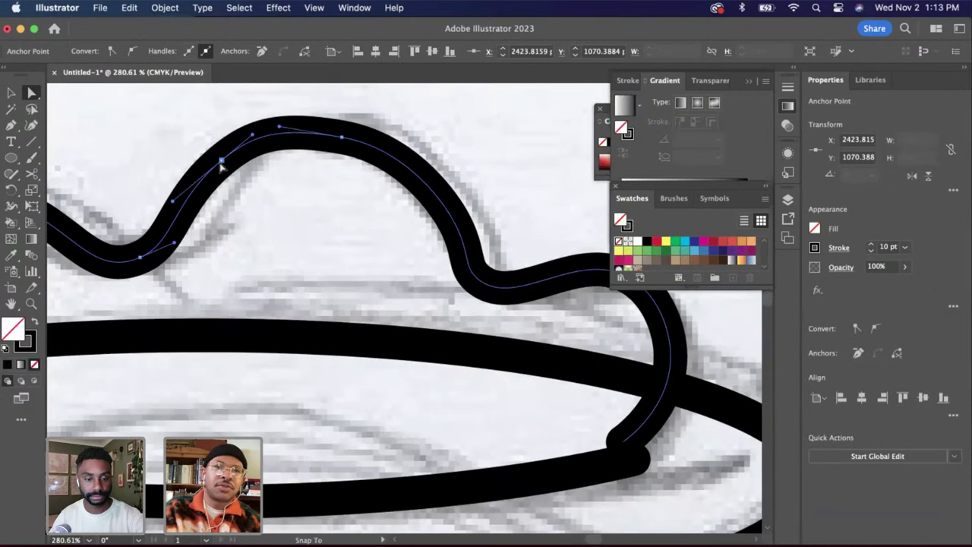
left_click(216, 168)
left_click(272, 146)
left_click(246, 146)
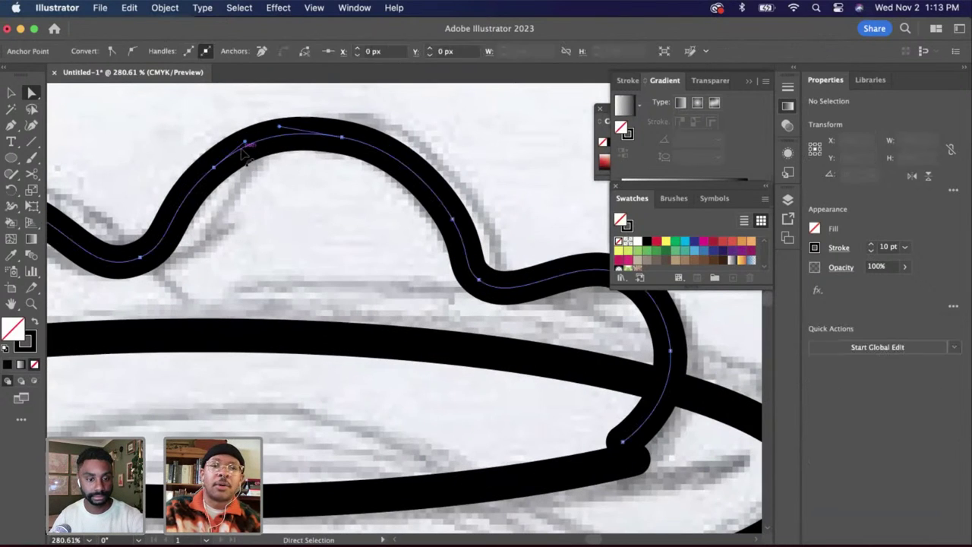
left_click(213, 169)
left_click_drag(170, 211, 167, 250)
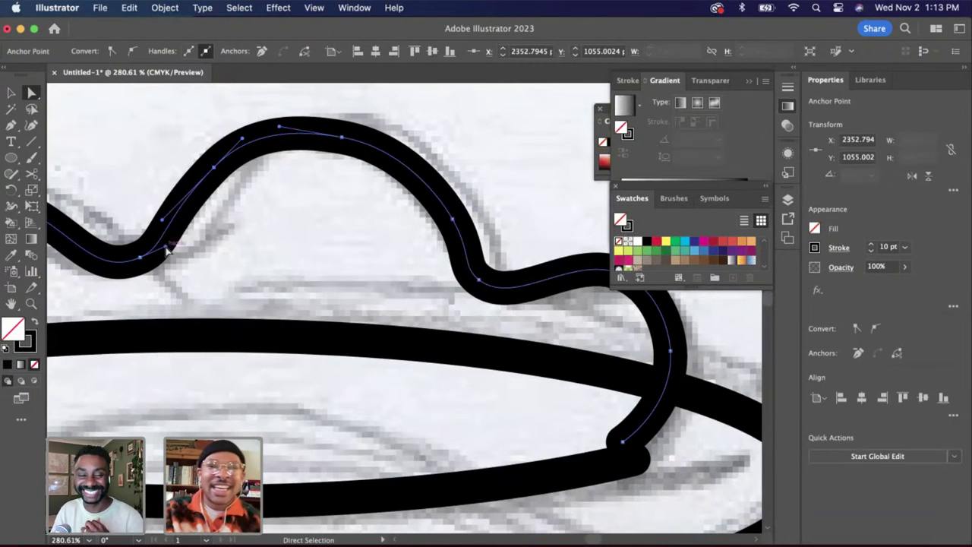
Fine-tune the right-hand handle of the middle bump's top anchor and the lower handle of the anchor on its right slope
left_click(344, 137)
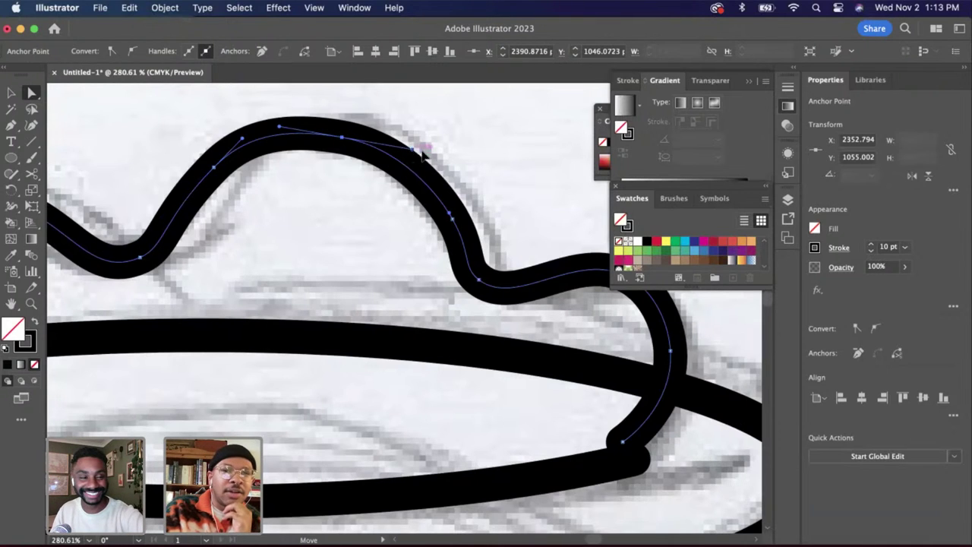
mouse_move(422, 150)
left_mouse_down()
mouse_move(434, 158)
mouse_move(412, 154)
left_mouse_up()
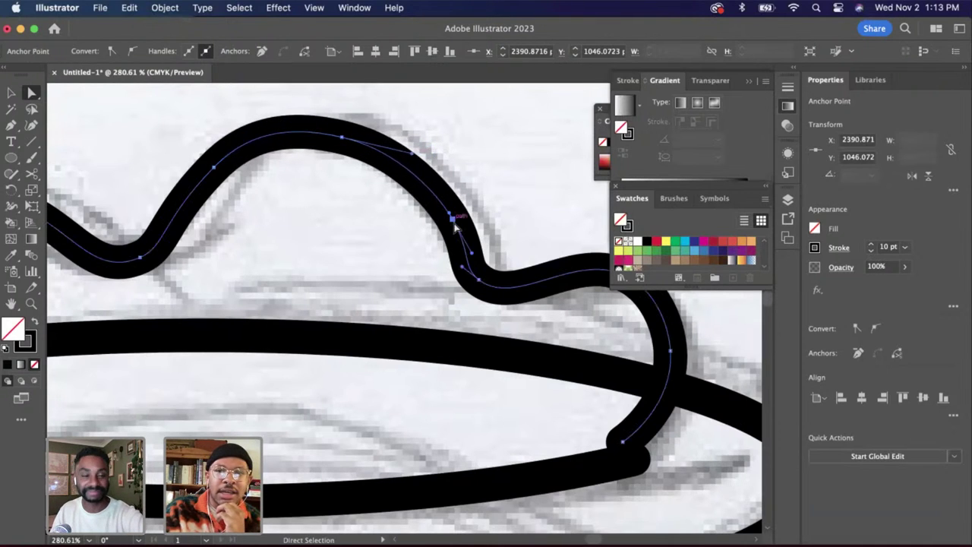
left_click_drag(471, 259, 474, 262)
scroll(598, 427, "right", 5)
scroll(597, 427, "down", 1)
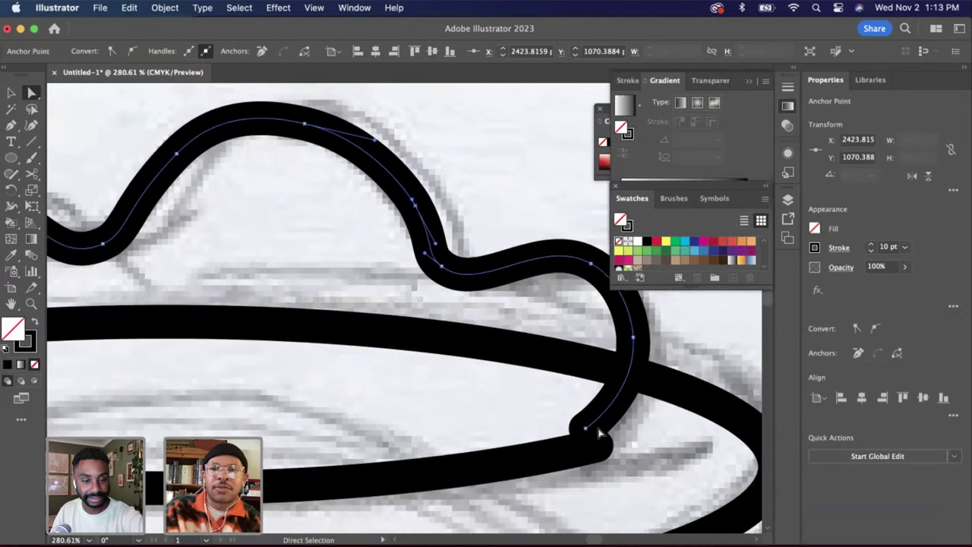
Adjust the handle of the anchor on the crown's left side and move the crown's left end point slightly inward along the inner arc
scroll(569, 368, "down", 5)
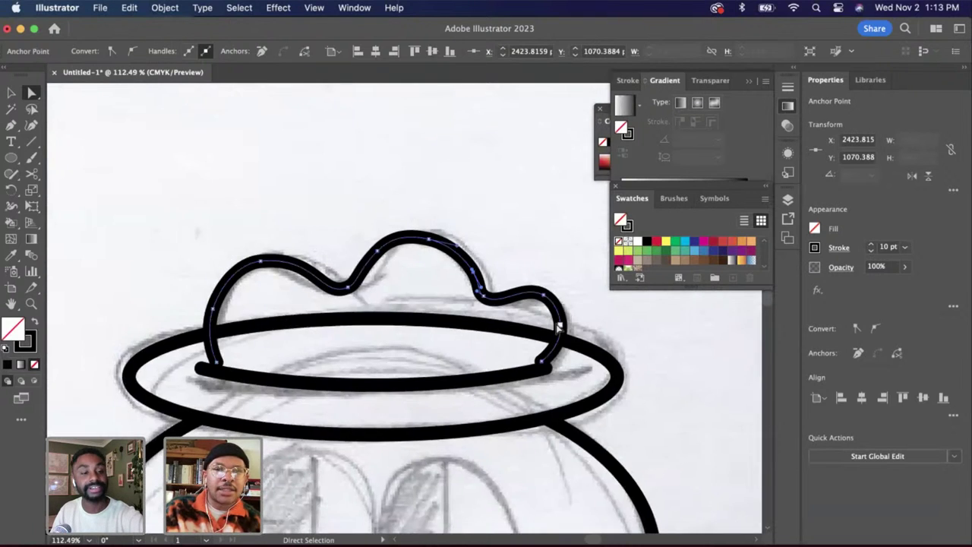
left_click(213, 309)
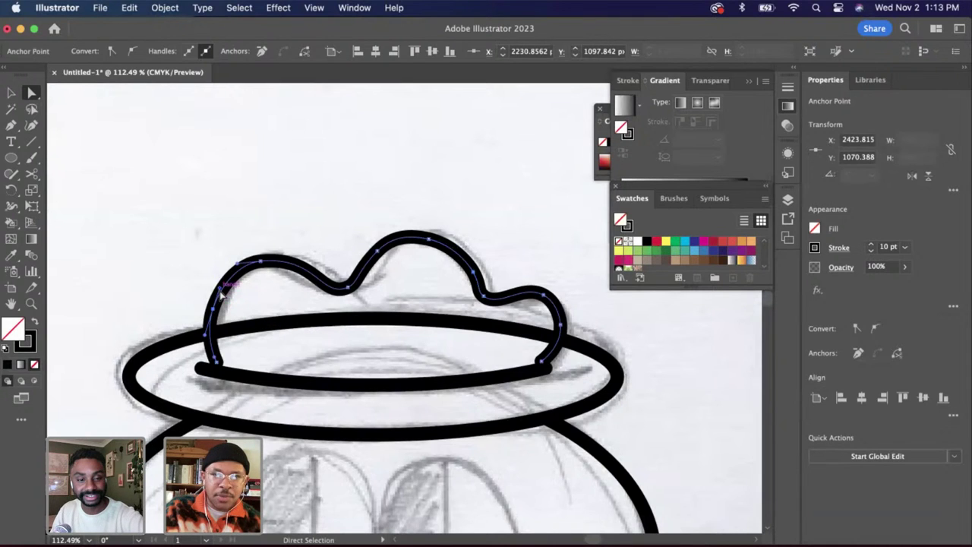
left_click_drag(220, 287, 220, 287)
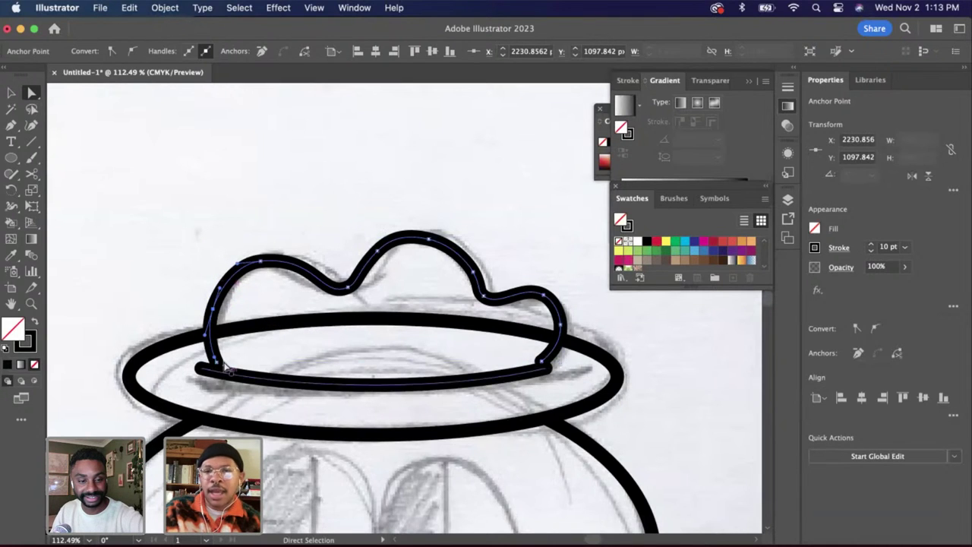
left_click_drag(219, 363, 228, 366)
scroll(227, 365, "up", 4)
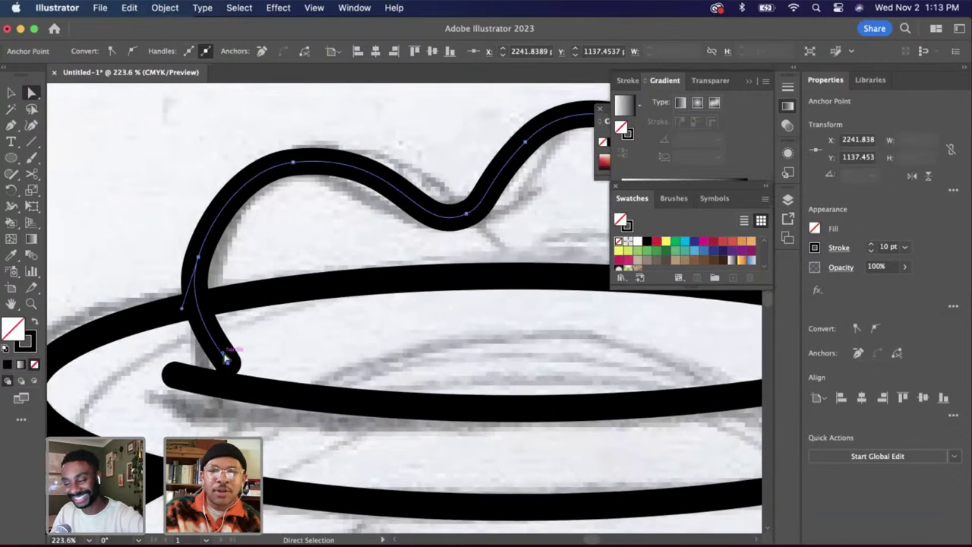
Lengthen the left-hand handle of the left bump's top anchor to make that shoulder of the crown rounder
left_click(291, 173)
left_click_drag(251, 170, 230, 174)
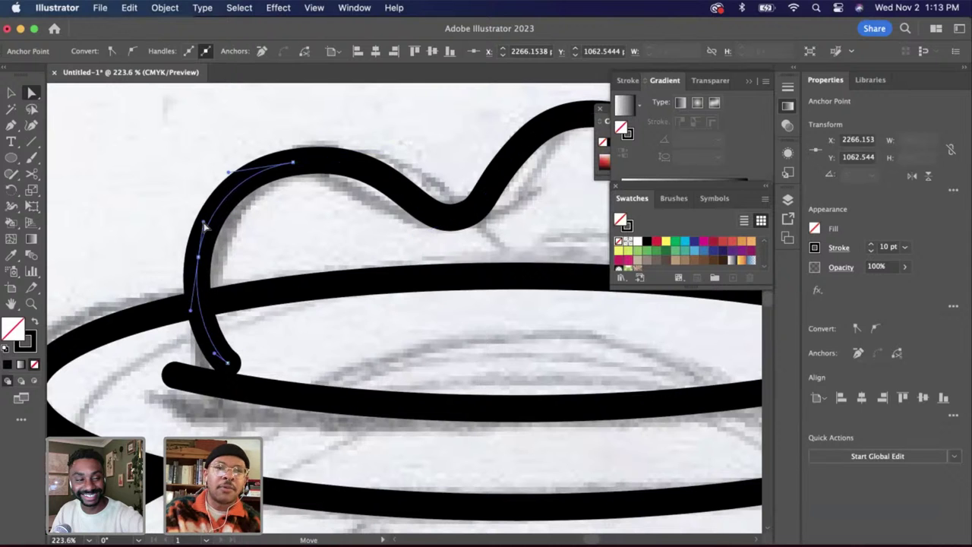
left_click(278, 232)
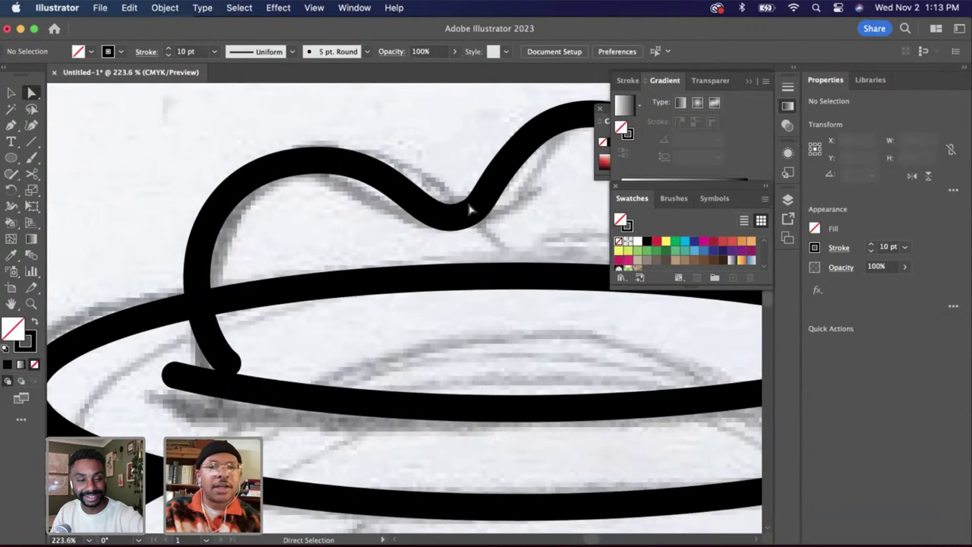
Adjust the left-hand handle of the anchor on top of the crown's right bump to smooth its curve
scroll(471, 210, "down", 5)
scroll(471, 210, "right", 4)
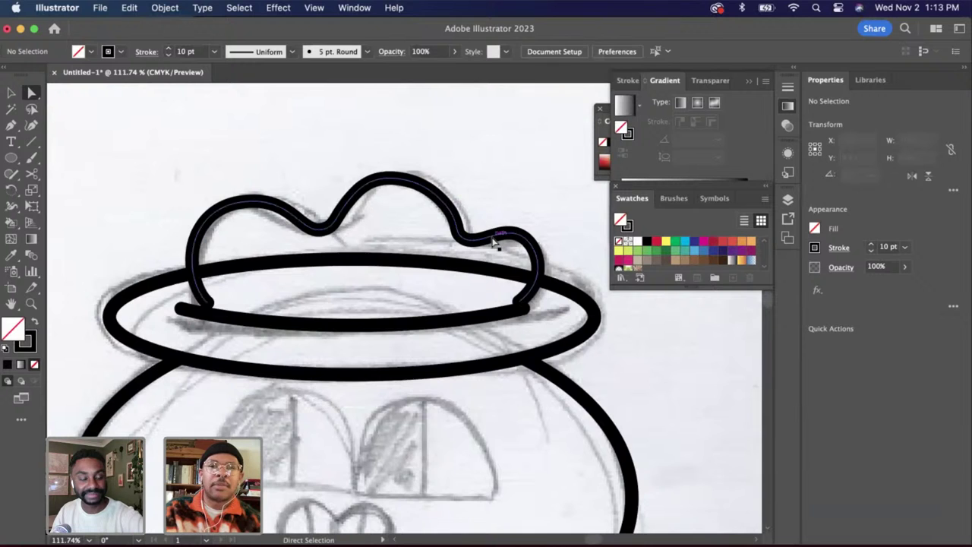
left_click(496, 244)
scroll(496, 243, "up", 2)
left_click(492, 225)
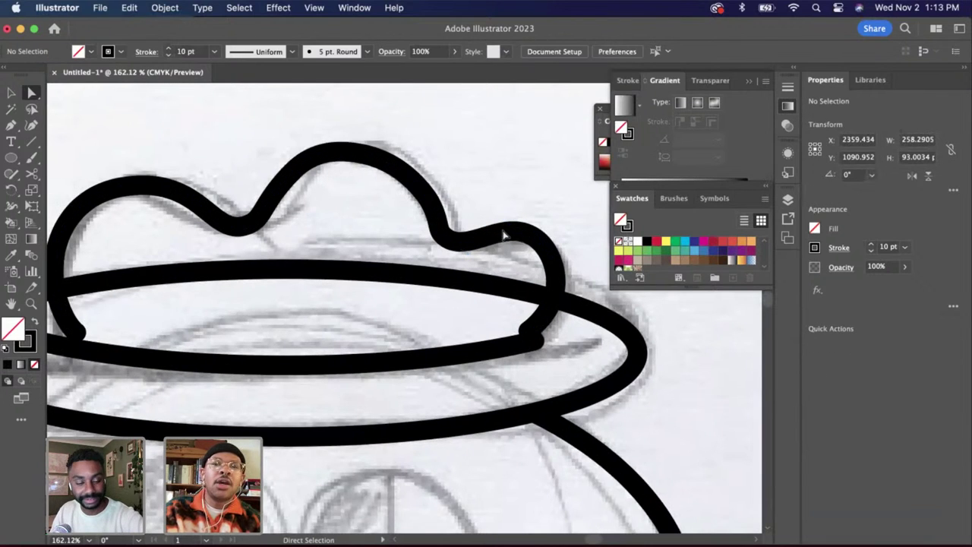
left_click(508, 227)
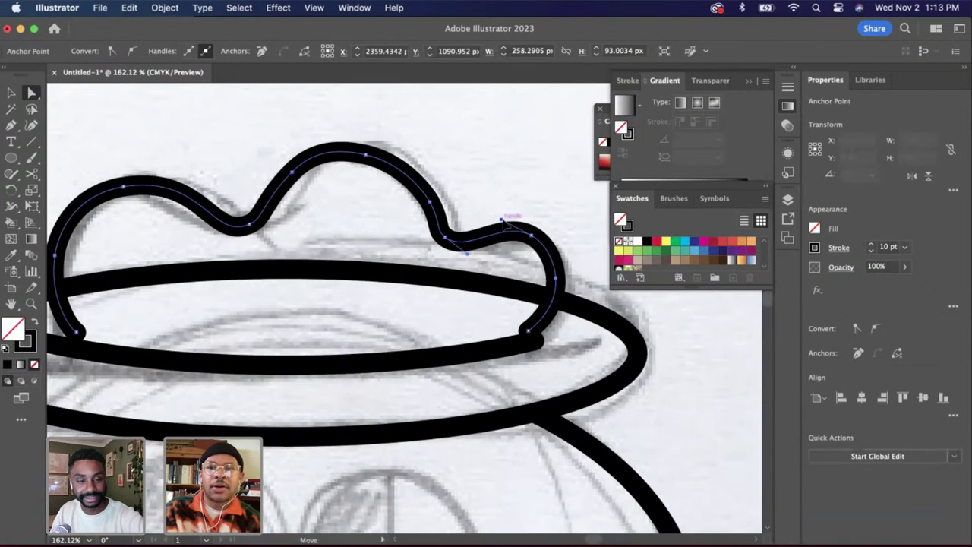
left_click(501, 218)
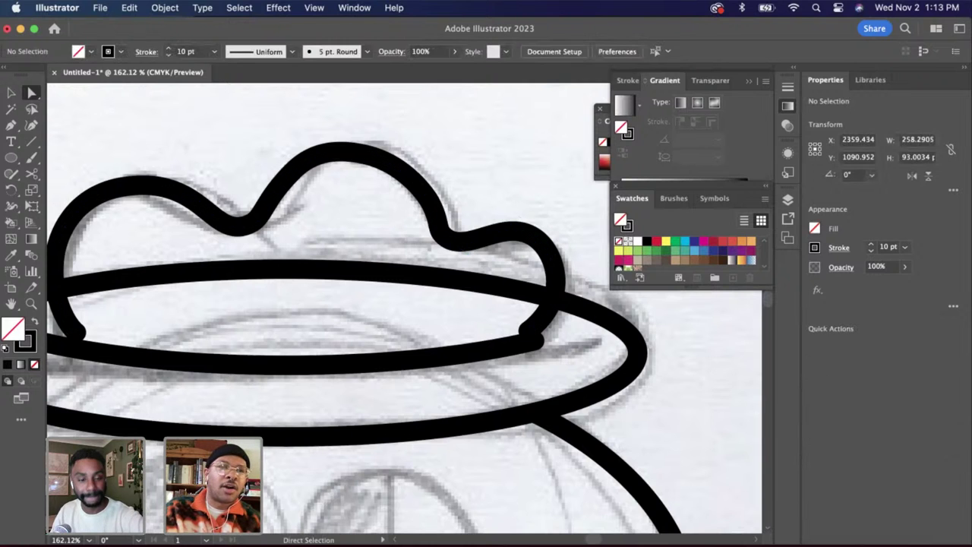
Align the crown and the inner brim arc on their horizontal centres
key("v")
scroll(427, 392, "down", 3)
left_click(426, 384)
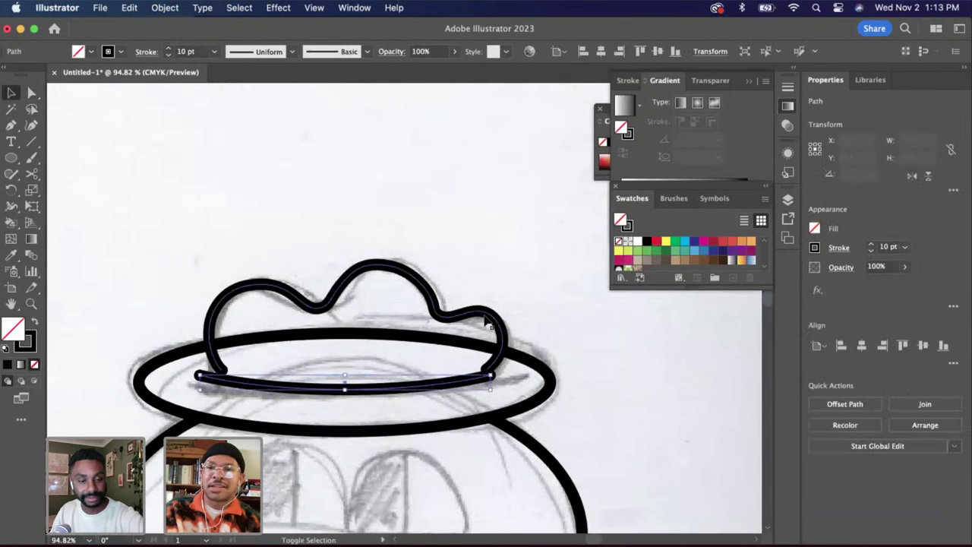
left_click(487, 322, "shift")
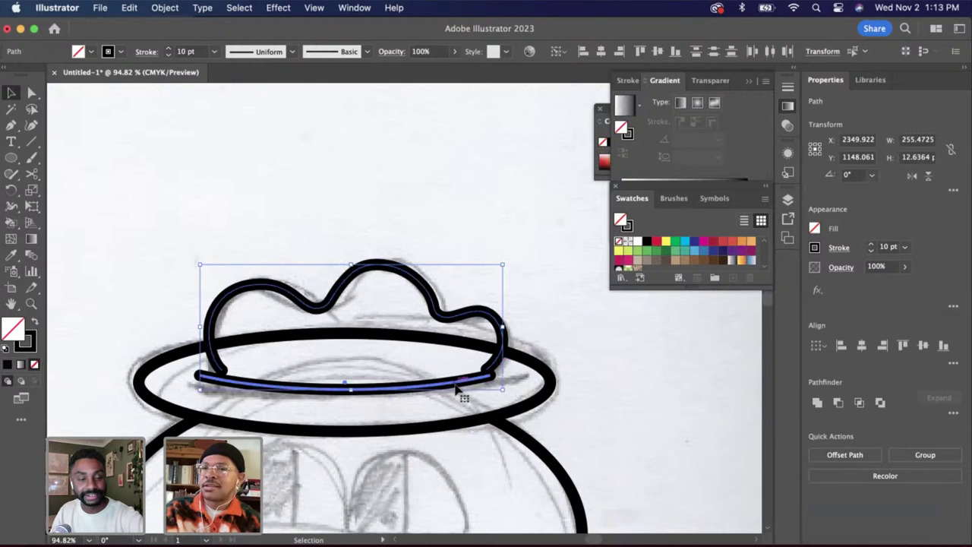
left_click(601, 52)
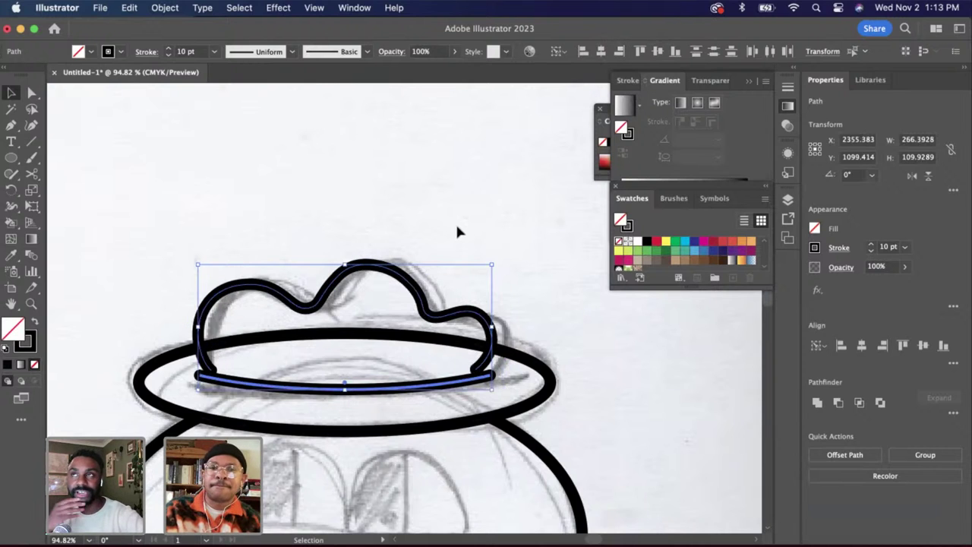
left_click(454, 224)
Nudge the crown path vertically so that its two lower ends sit on the inner brim arc
scroll(435, 327, "up", 1)
left_click(435, 315)
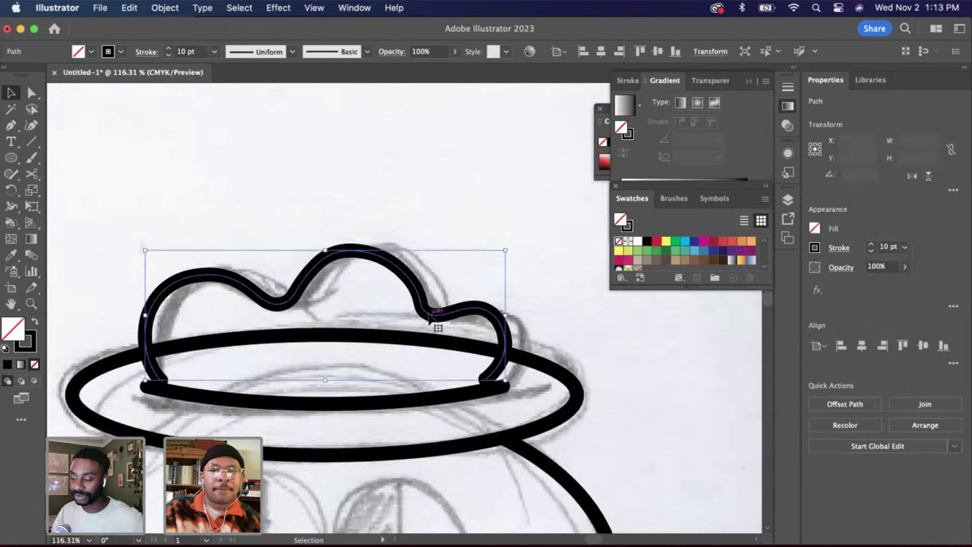
left_click(574, 267)
scroll(496, 319, "up", 5)
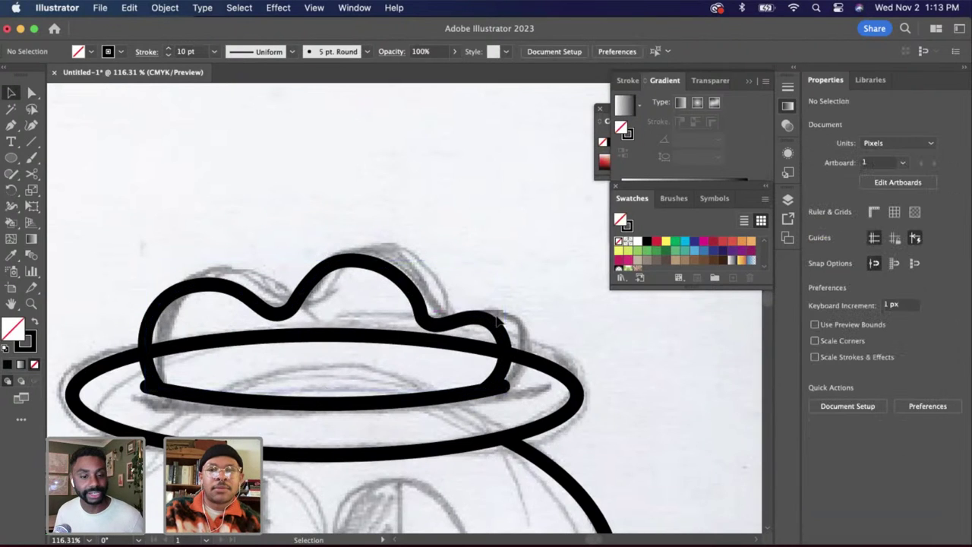
left_click(155, 389)
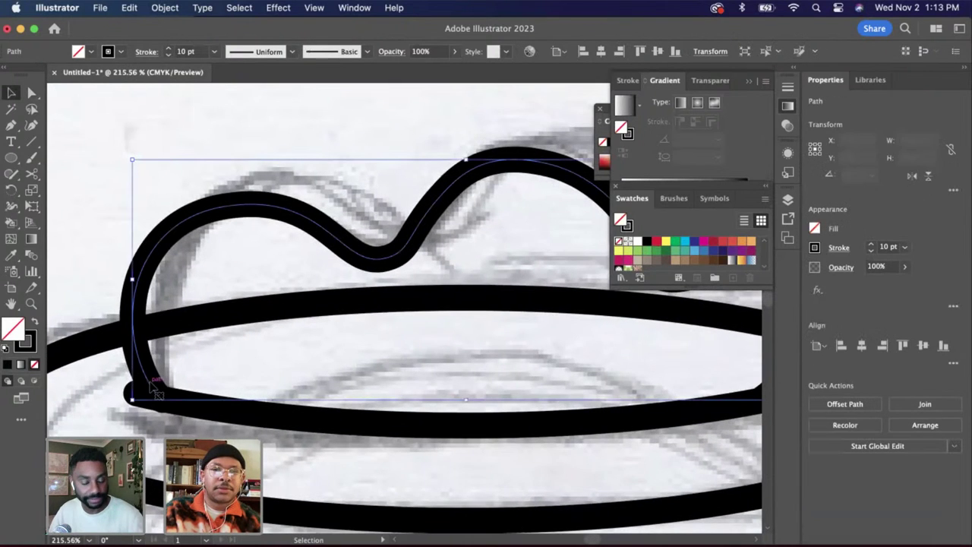
key("Up")
left_click(360, 408)
scroll(360, 408, "right", 4)
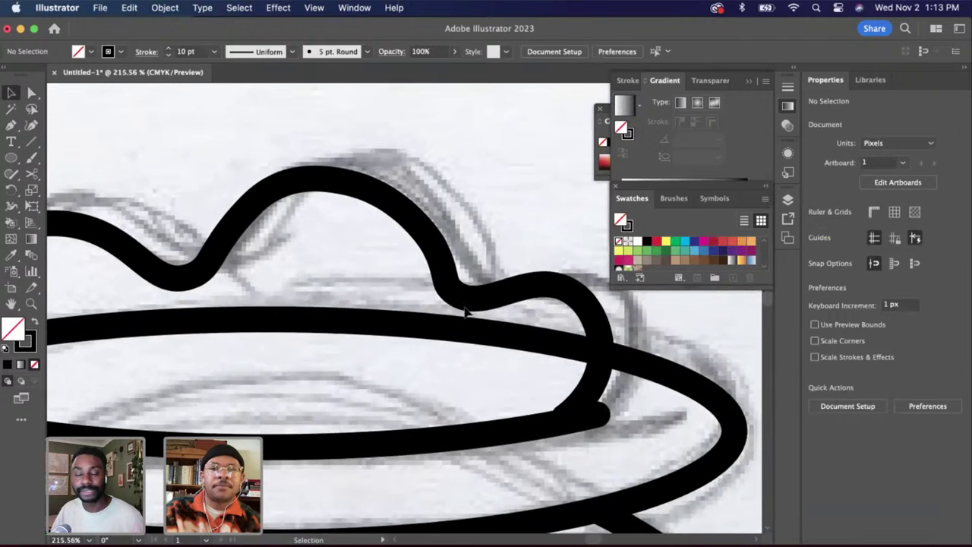
Reshape the middle bump by lengthening its top anchor's right handle and shifting the left-slope anchor and its handles to the right
scroll(468, 310, "up", 2)
key("a")
left_click(406, 237)
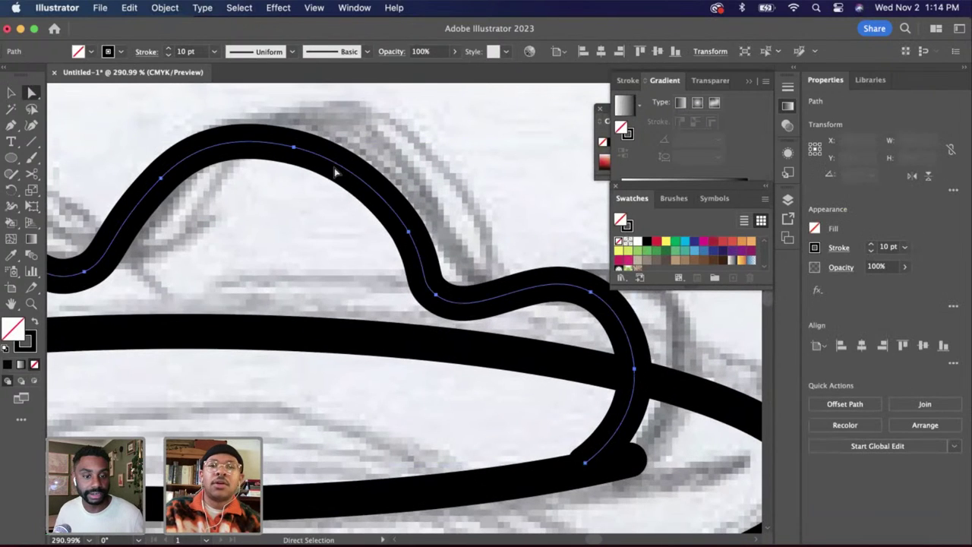
left_click(294, 149)
mouse_move(369, 166)
left_mouse_down()
mouse_move(391, 165)
mouse_move(380, 173)
left_mouse_up()
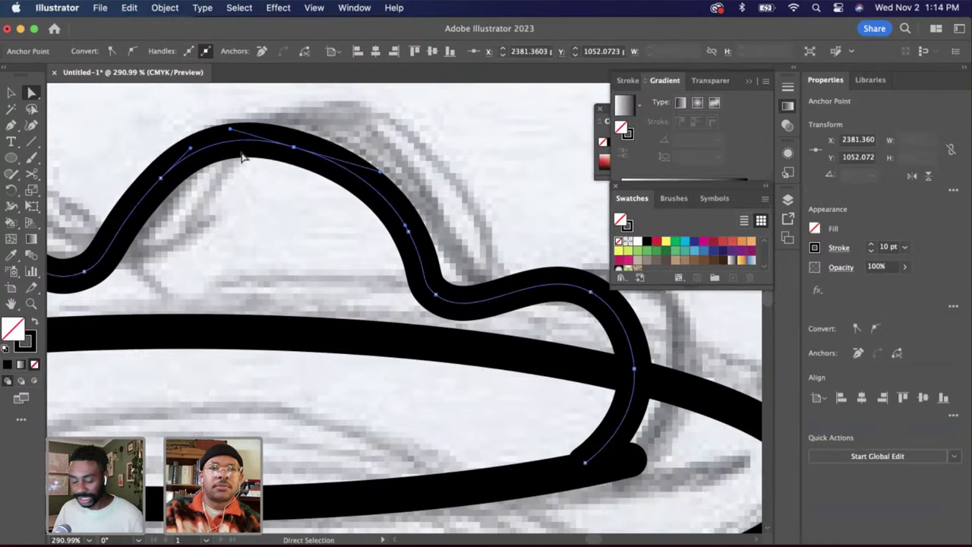
mouse_move(213, 155)
left_mouse_down()
mouse_move(171, 183)
mouse_move(200, 159)
left_mouse_up()
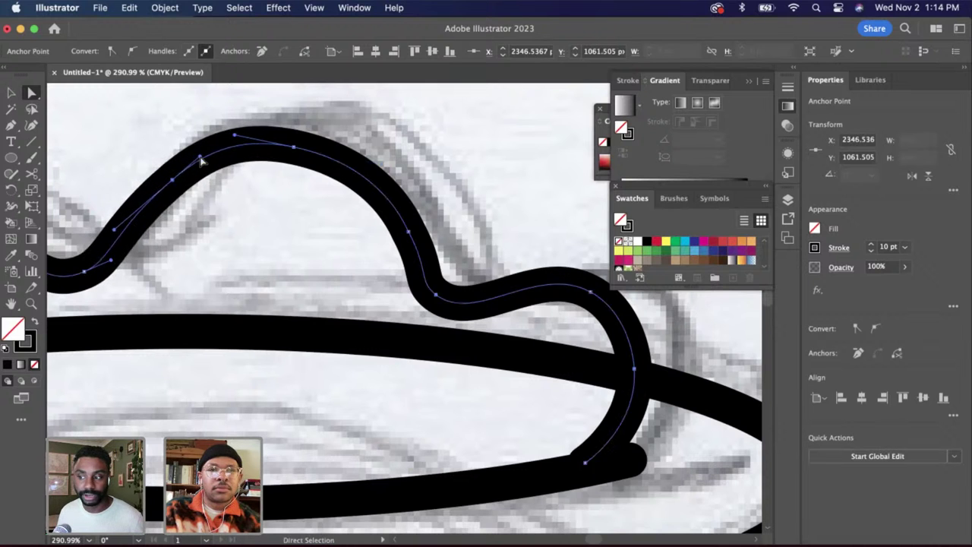
left_click(239, 213)
Lower the anchor in the dip between the middle and right bumps and adjust its upper handle to smooth the turn
scroll(239, 213, "down", 3)
scroll(238, 217, "up", 5)
left_click(317, 219)
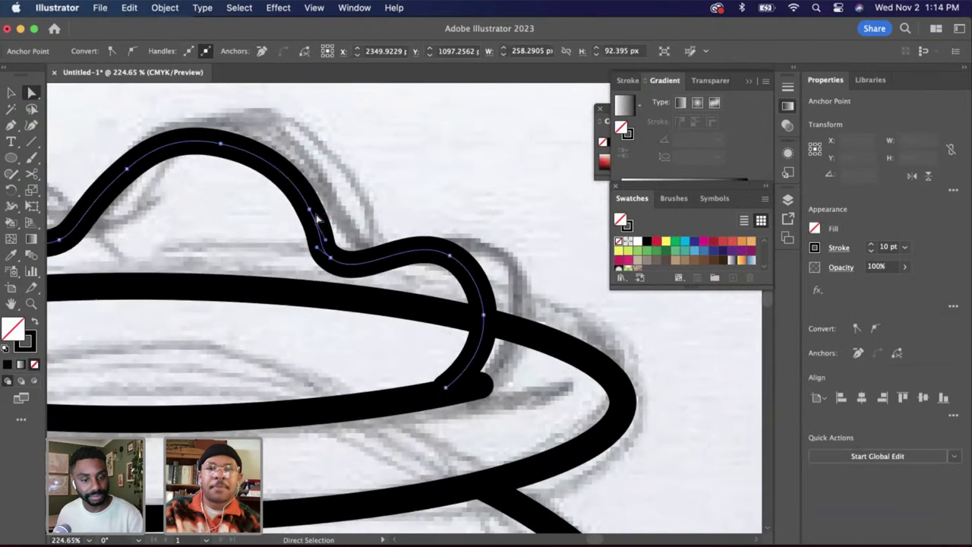
scroll(332, 256, "up", 3)
left_click_drag(337, 262, 326, 260)
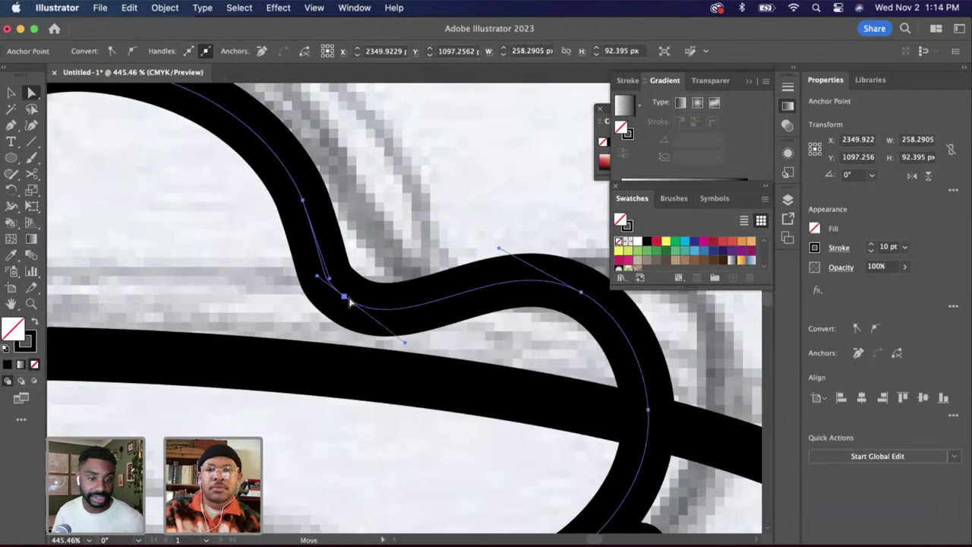
left_click_drag(345, 300, 397, 363)
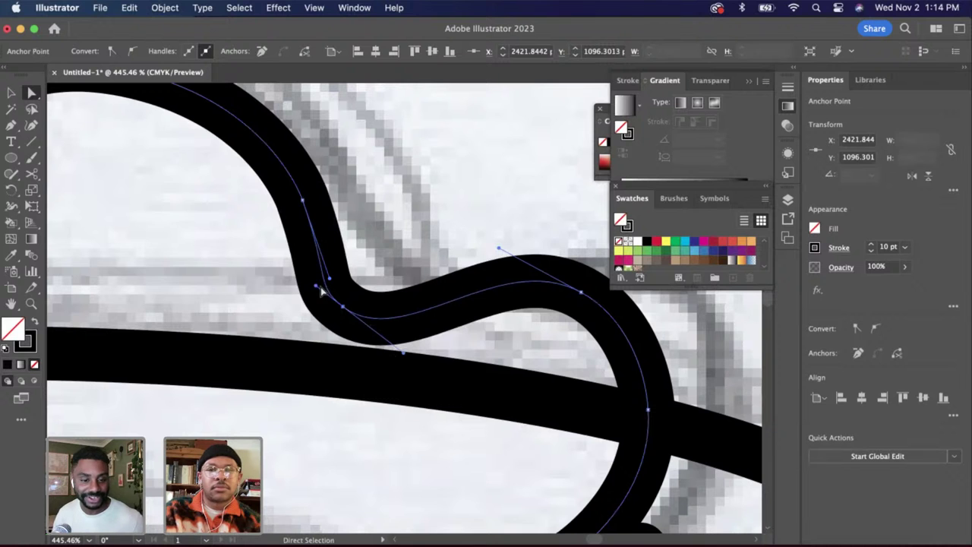
left_click_drag(320, 289, 328, 293)
left_click(398, 277)
Shift the anchor on the outer side of the crown's right bump slightly to smooth the curve down to the brim
scroll(398, 277, "down", 5)
scroll(499, 297, "up", 3)
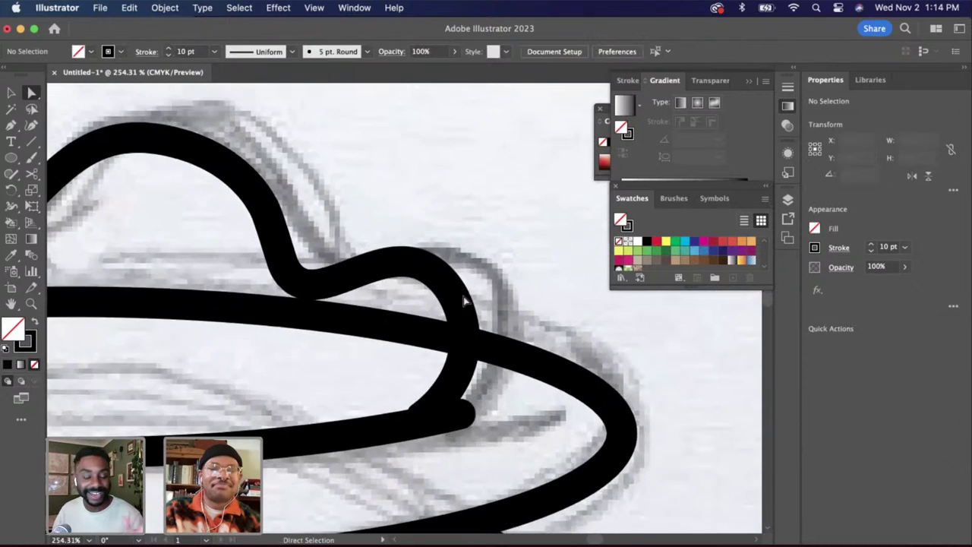
left_click(464, 302)
scroll(465, 308, "up", 5)
left_click_drag(472, 327, 476, 332)
left_click(532, 335)
scroll(531, 335, "down", 3)
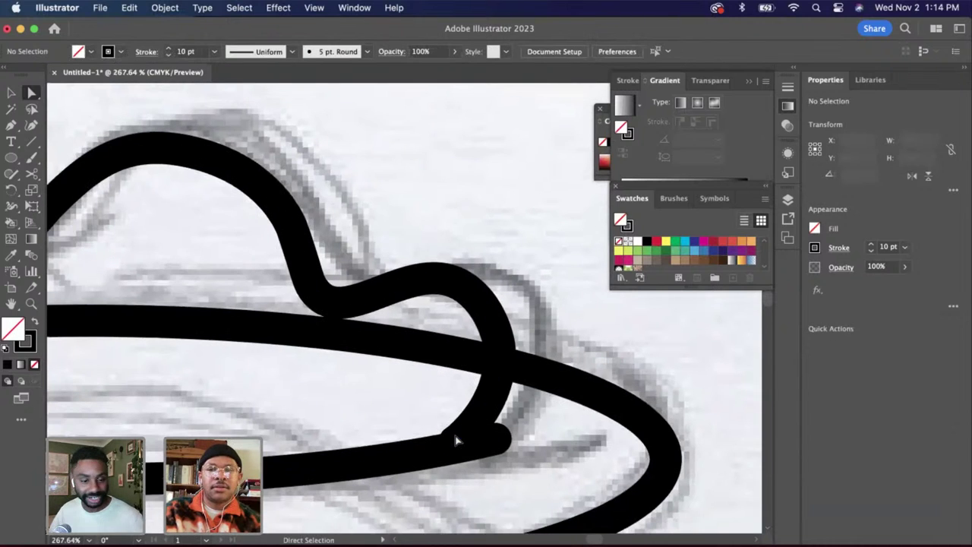
Move the crown's right end anchor down and left onto the centre of the inner arc's stroke
left_click(447, 448)
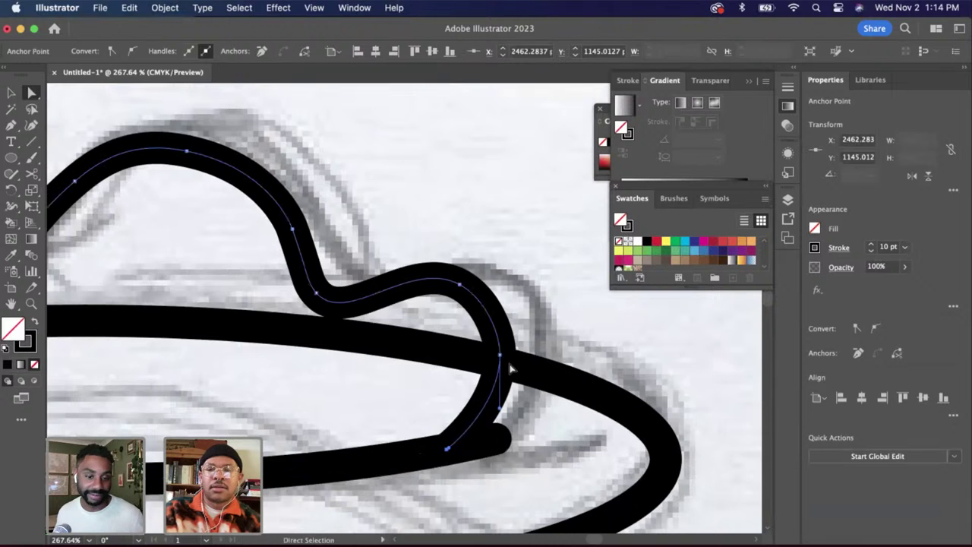
scroll(511, 369, "down", 5)
scroll(411, 325, "up", 3)
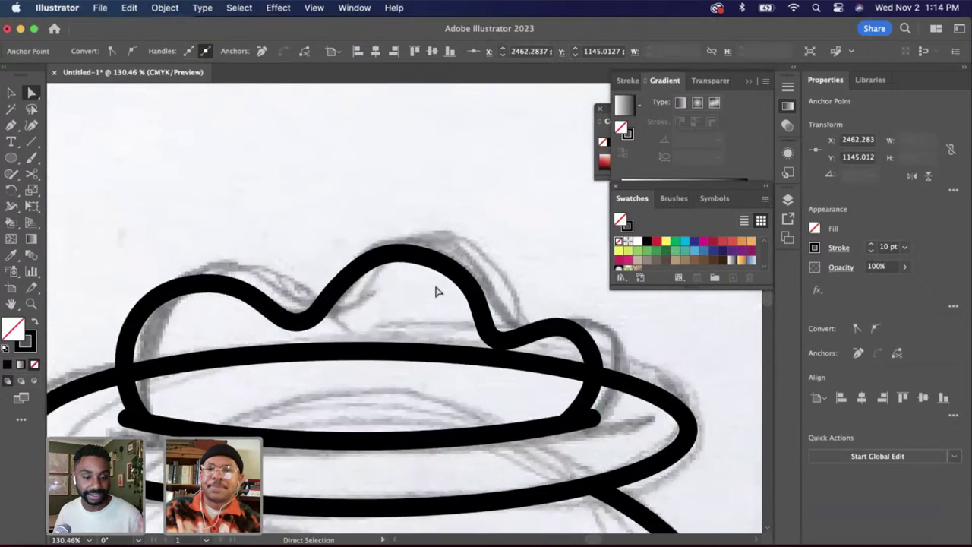
Nudge the top anchor of the crown's middle bump slightly down and right and adjust its right handle to smooth the curve
scroll(434, 288, "up", 3)
scroll(500, 341, "down", 3)
scroll(445, 306, "up", 4)
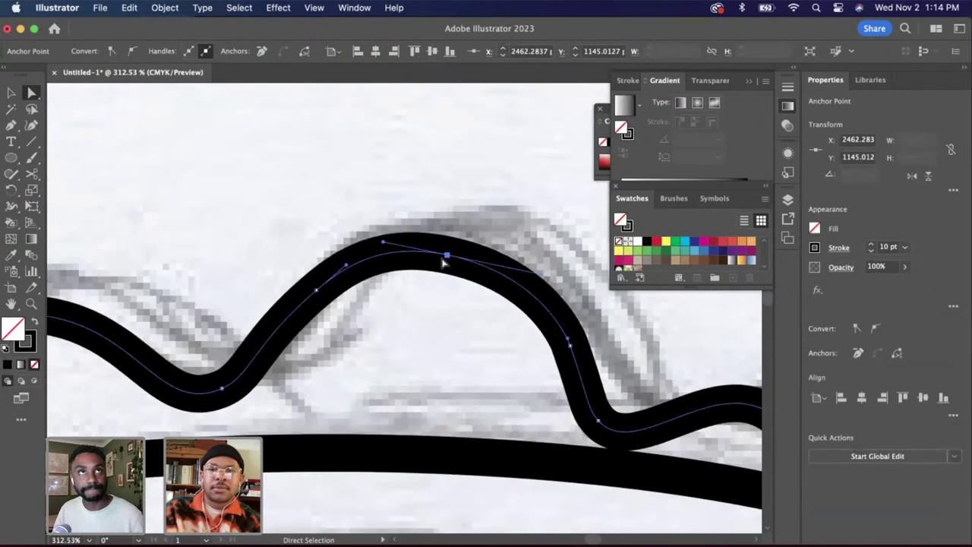
left_click_drag(443, 258, 450, 262)
left_click_drag(544, 274, 547, 269)
left_click(547, 252)
scroll(548, 252, "down", 3)
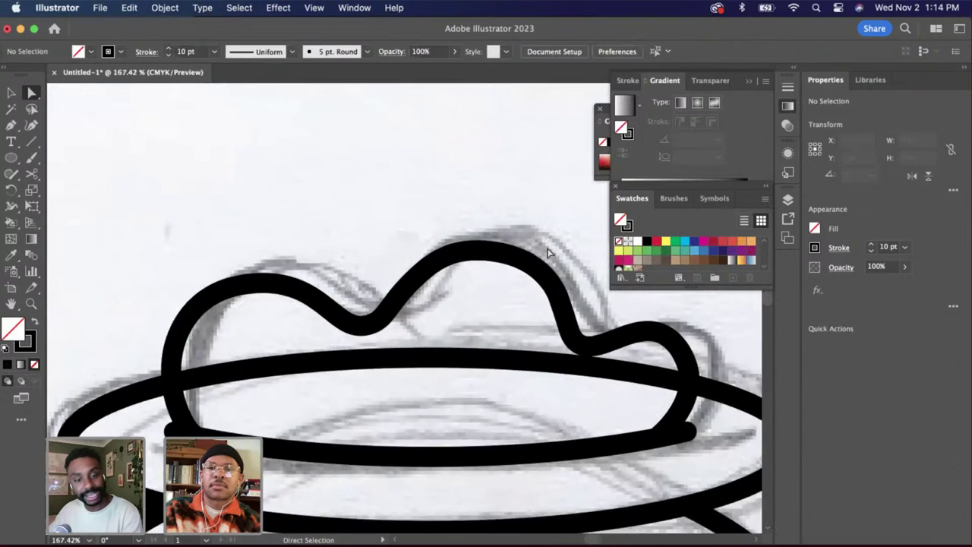
Cut the outer brim ellipse with the Scissors tool where it crosses both crown sides and delete the segment running behind the crown
scroll(550, 253, "down", 2)
left_click(364, 319)
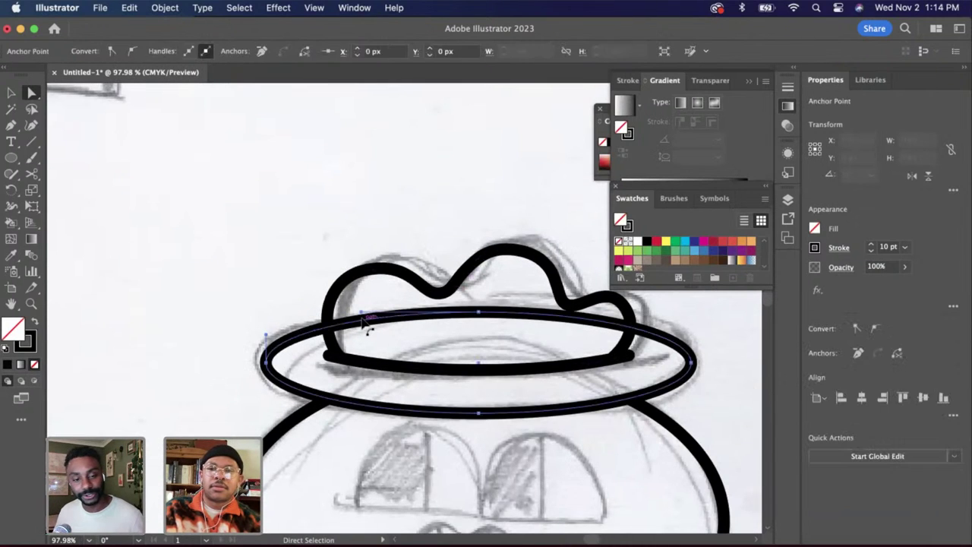
key("c")
left_click(325, 325)
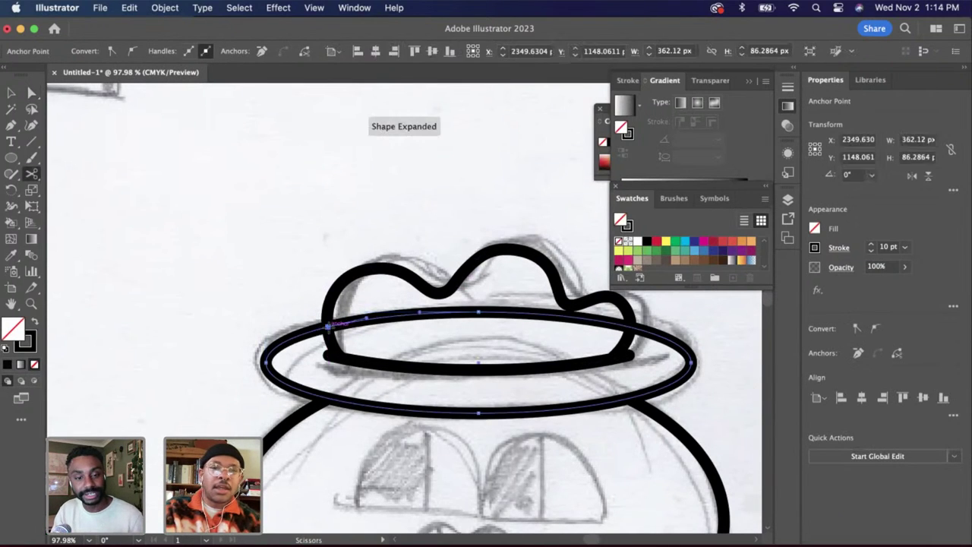
left_click(631, 329)
key("a")
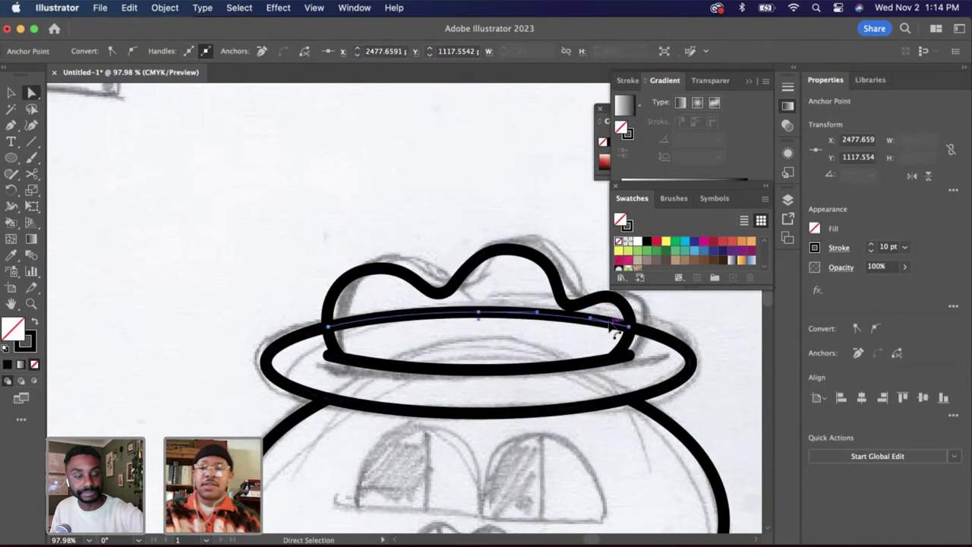
left_click(611, 325)
key("Delete")
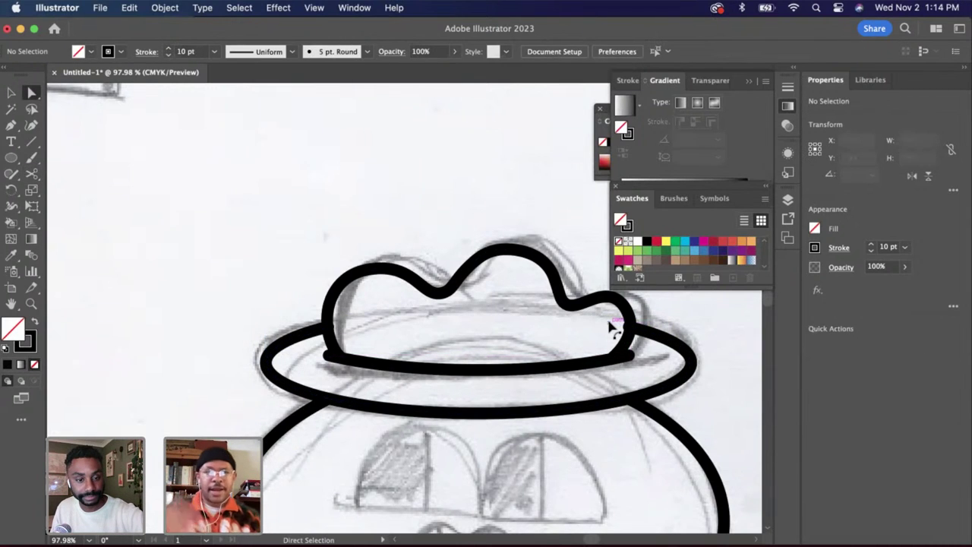
Move the brim's cut right end anchor slightly right so it sits within the crown's stroke
scroll(658, 327, "up", 3)
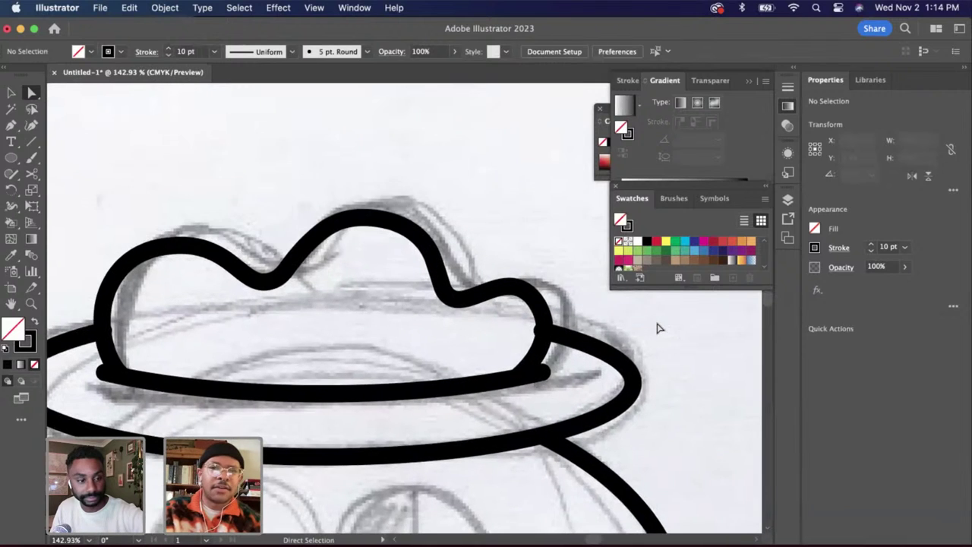
left_click(539, 331)
scroll(536, 331, "up", 6)
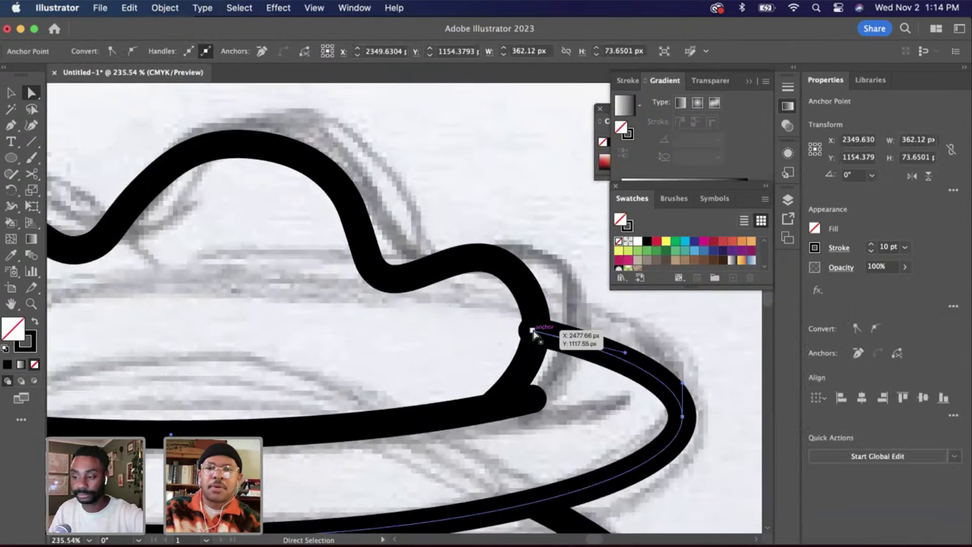
left_click_drag(535, 331, 538, 332)
left_click(408, 341)
scroll(408, 341, "down", 5)
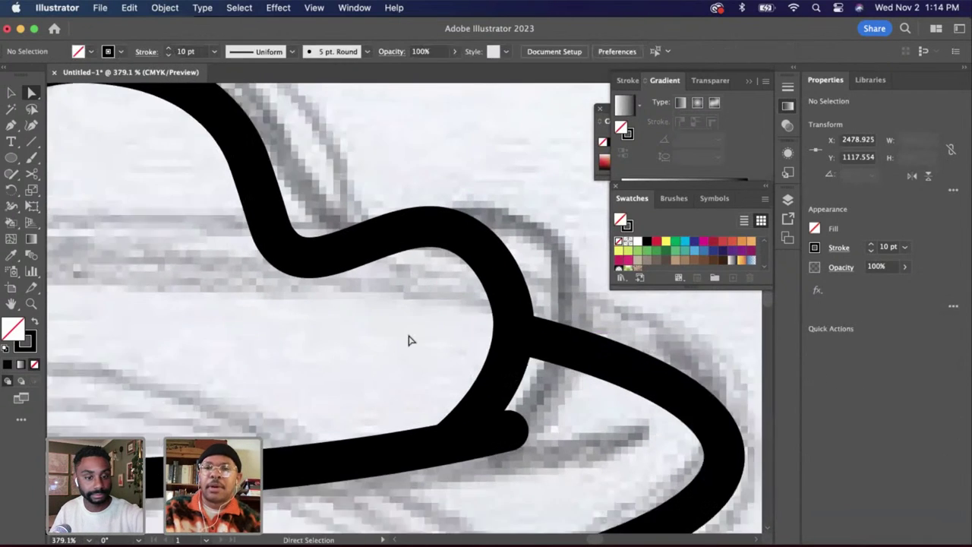
Move the brim's cut left end anchor onto the centre of the crown's left stroke
scroll(406, 341, "left", 5)
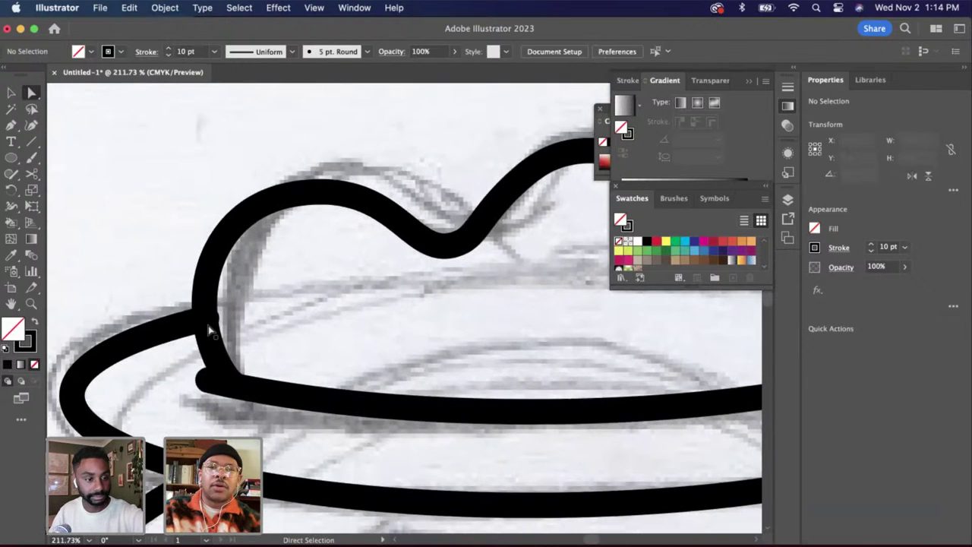
left_click_drag(204, 322, 209, 320)
scroll(203, 320, "up", 5)
scroll(211, 325, "up", 5)
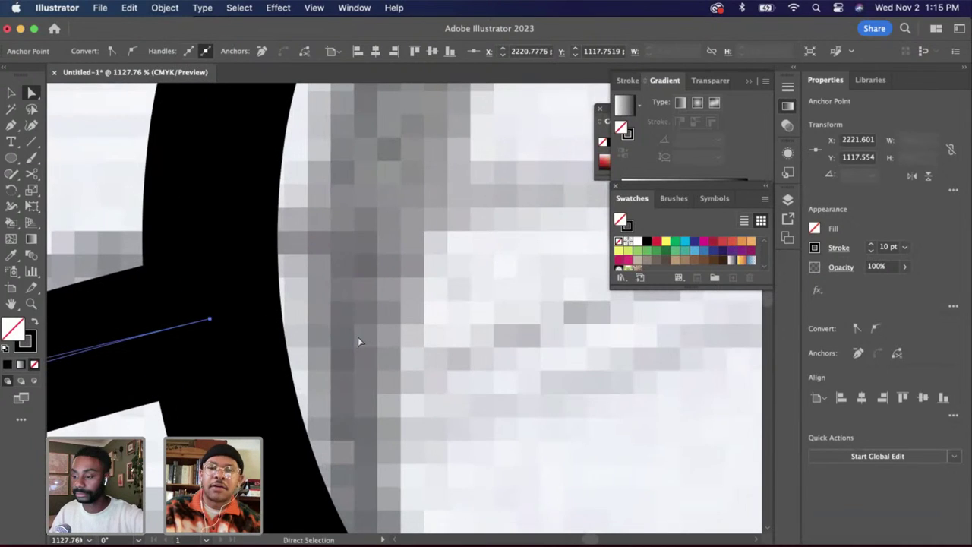
left_click(358, 339)
scroll(358, 338, "down", 10)
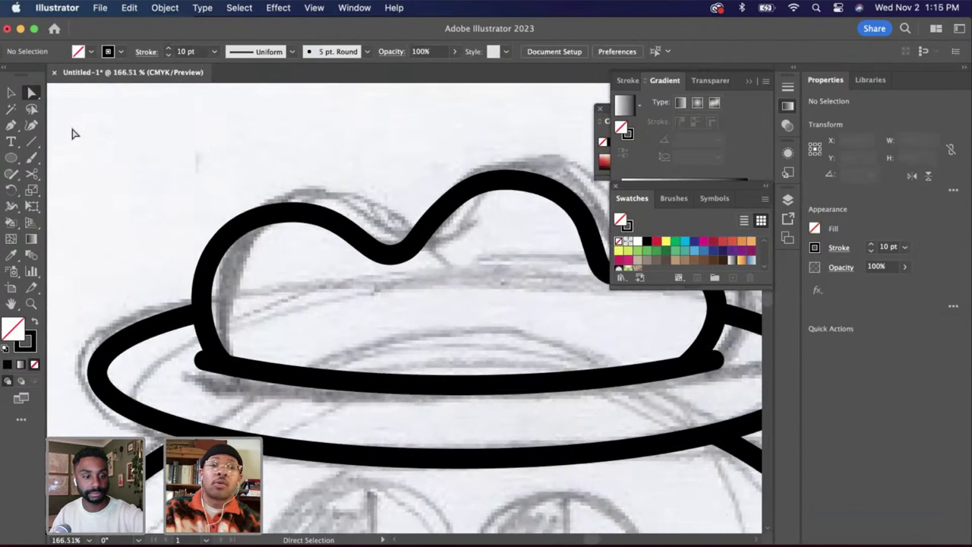
Isolate the arc at the base of the crown and stretch it to the right to about 267 px wide
left_click(11, 91)
double_click(486, 392)
scroll(488, 397, "down", 3)
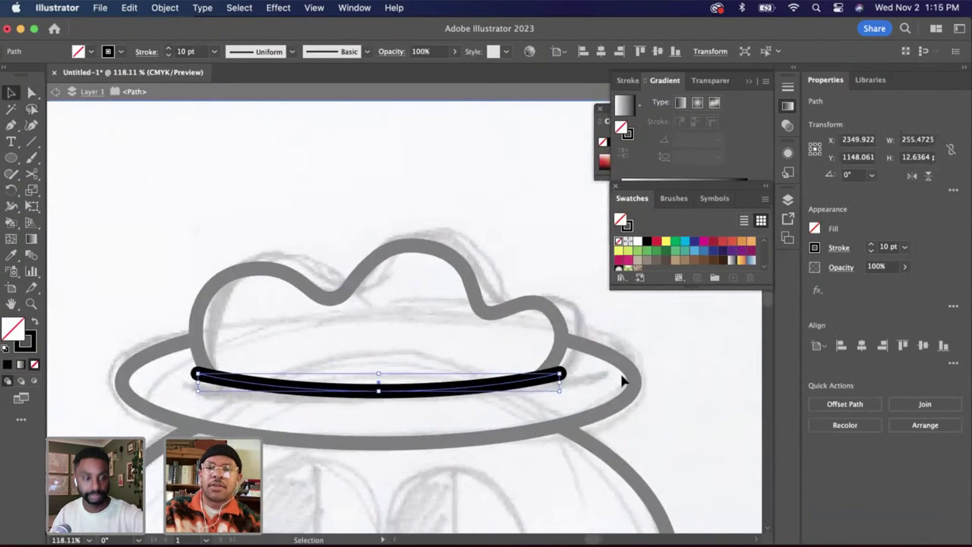
left_click_drag(561, 384, 578, 383)
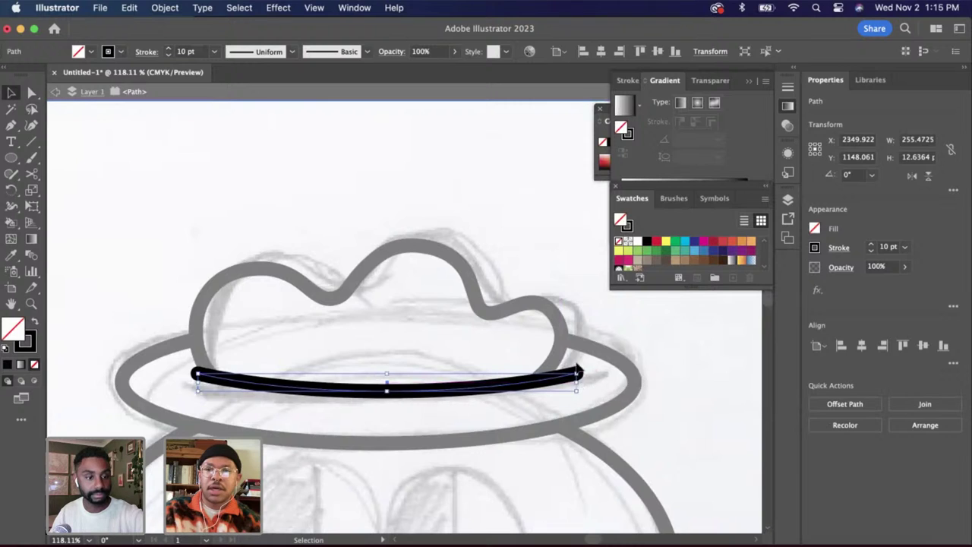
key("Escape")
Centre the base arc horizontally on the crown, using the crown as the key object
left_click(558, 349, "shift")
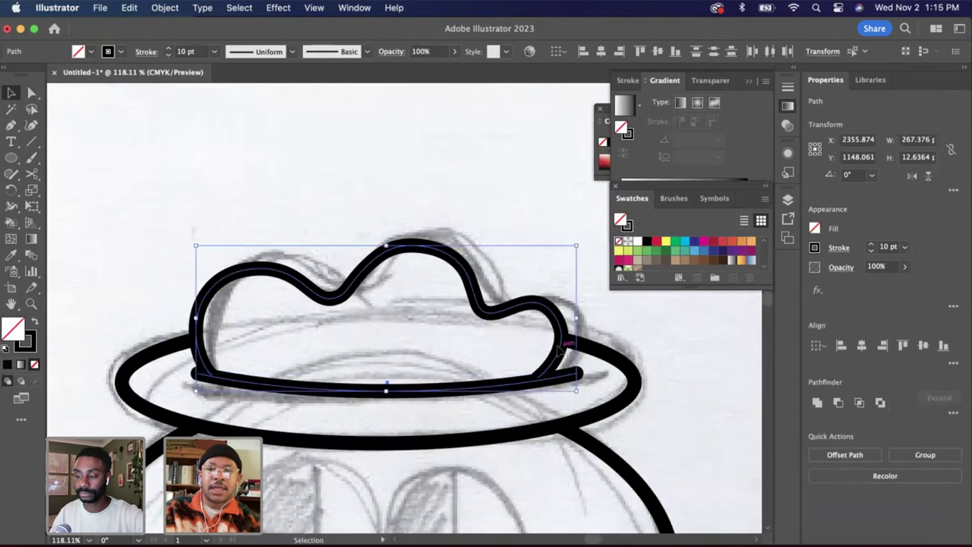
left_click(558, 349)
left_click(600, 51)
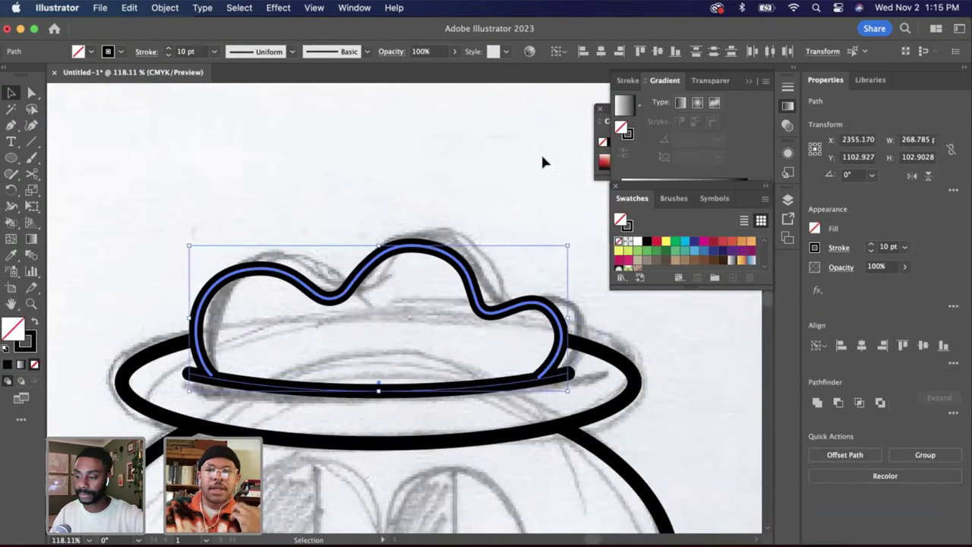
left_click(541, 231)
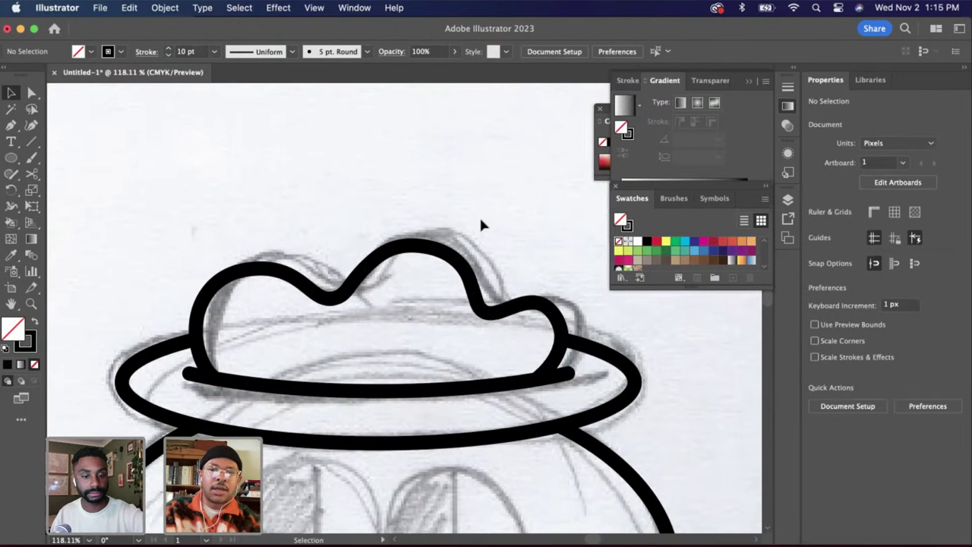
Draw the lower line of the right leg as a three-point Curvature path from the body's bottom outline to the right foot
scroll(478, 219, "down", 5)
scroll(478, 219, "down", 3)
scroll(367, 282, "up", 5)
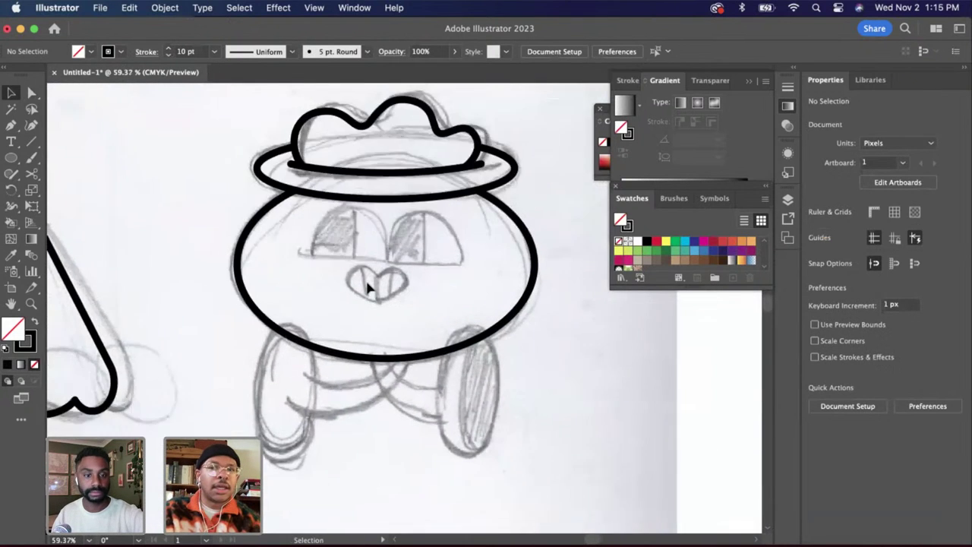
scroll(367, 283, "right", 3)
scroll(367, 283, "down", 1)
key("shift+grave")
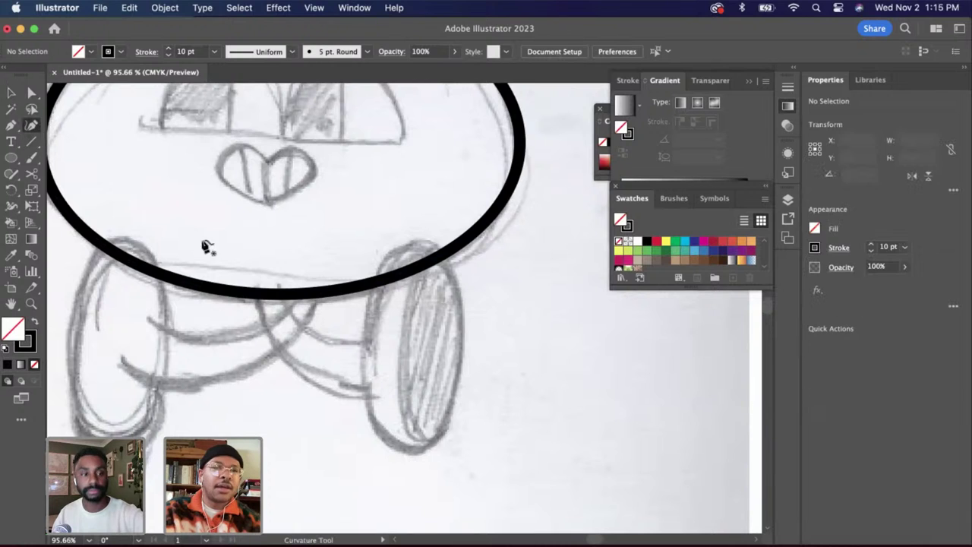
left_click(257, 286)
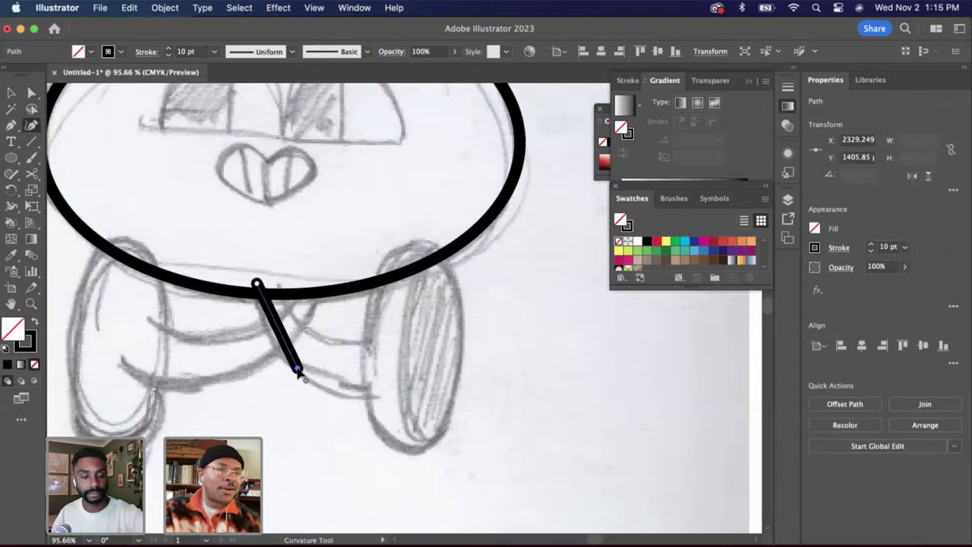
left_click(295, 369)
left_click(374, 391)
key("a")
left_click(363, 359)
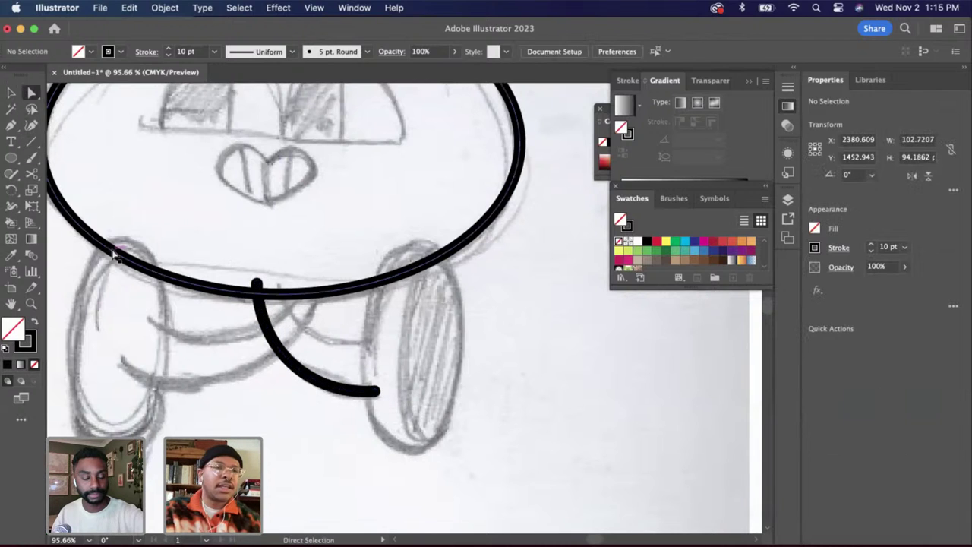
Draw the upper line of the right leg as a three-point Curvature path from the body outline to the right foot
left_click(31, 123)
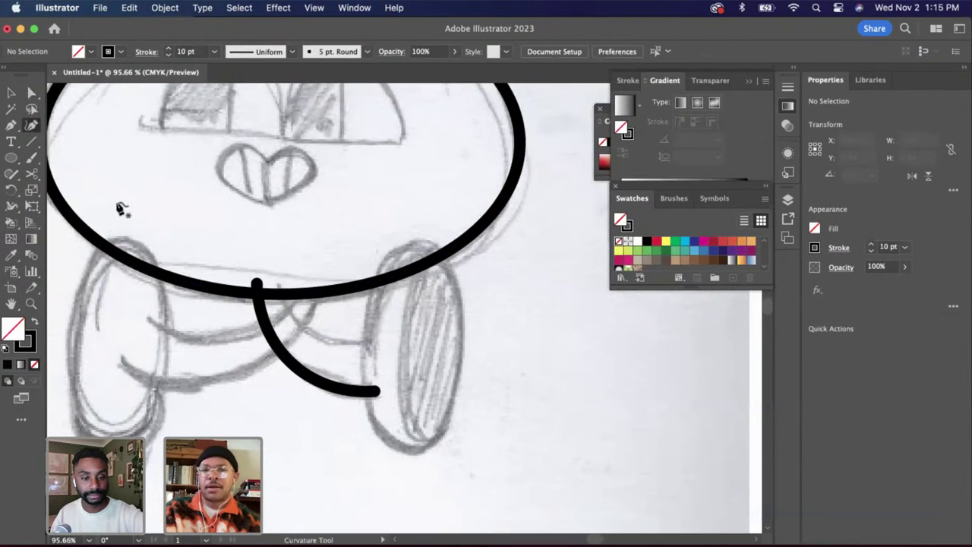
left_click(277, 282)
left_click(302, 327)
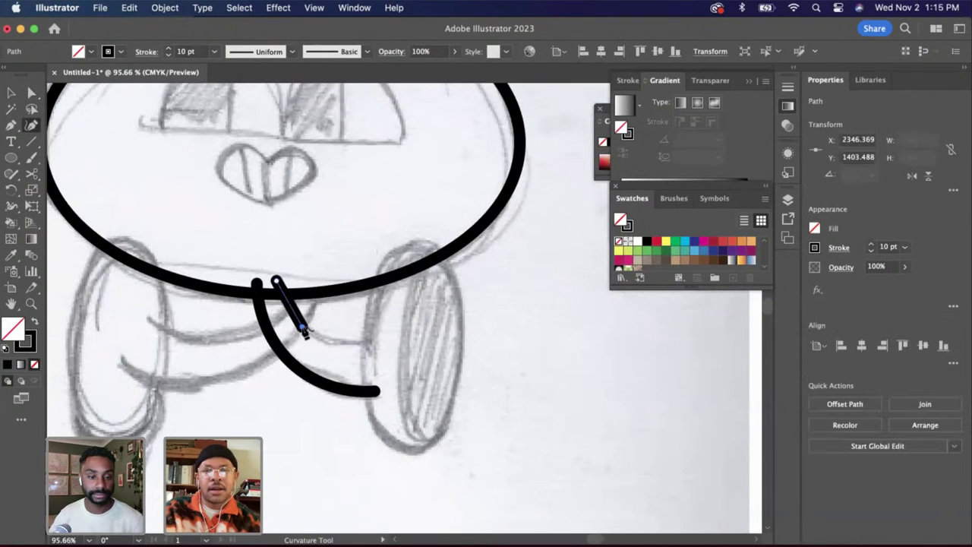
left_click(369, 335)
key("a")
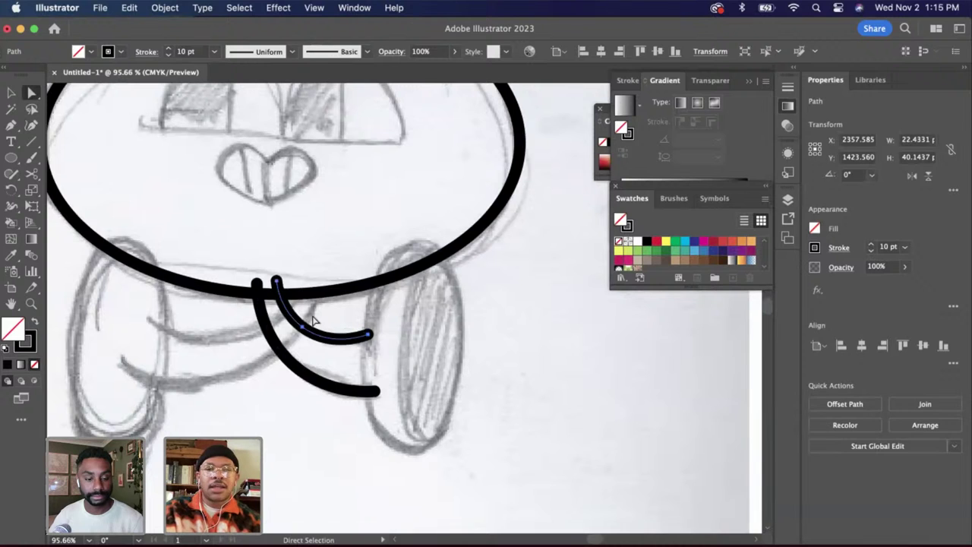
left_click(313, 322)
Cut the right leg's upper line where it crosses the body outline and delete the stub inside the body
scroll(304, 312, "up", 5)
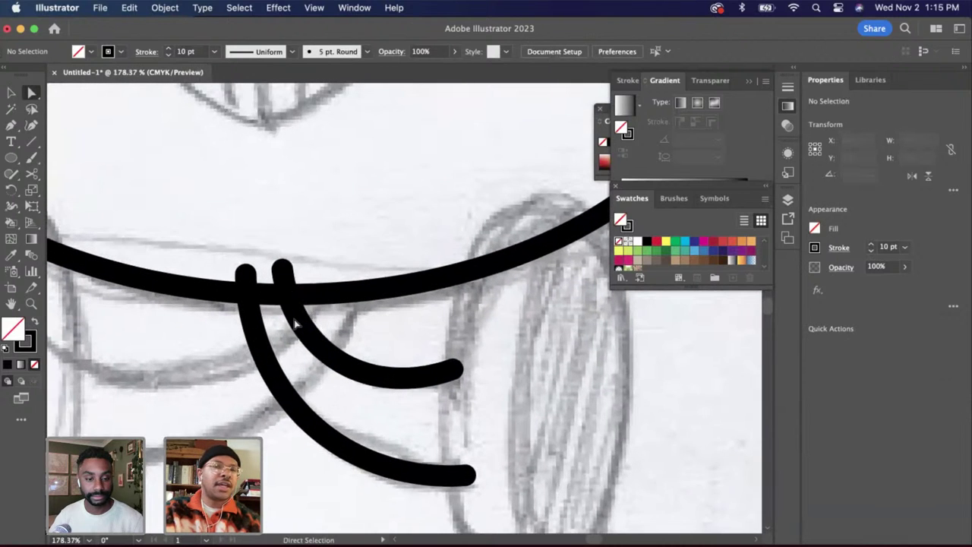
left_click(298, 323)
scroll(300, 324, "up", 2)
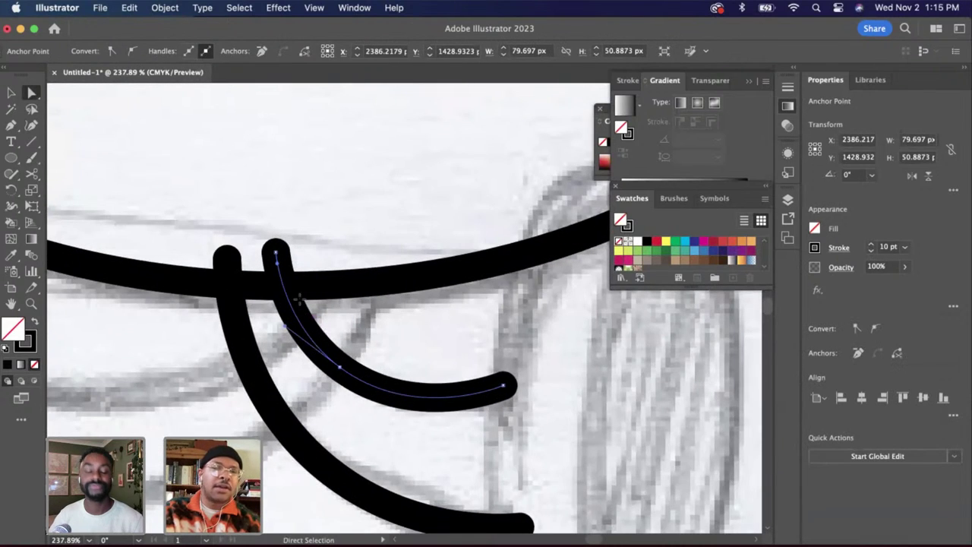
key("c")
left_click(285, 285)
key("a")
left_click(282, 274)
key("Delete")
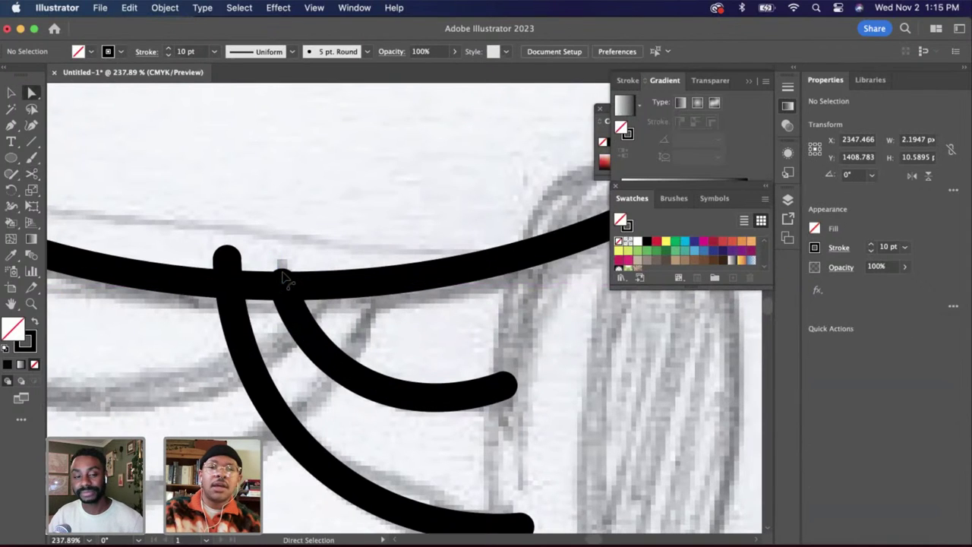
Cut the right leg's lower line at the body outline and delete the piece protruding into the body
left_click(230, 277)
key("c")
left_click(229, 286)
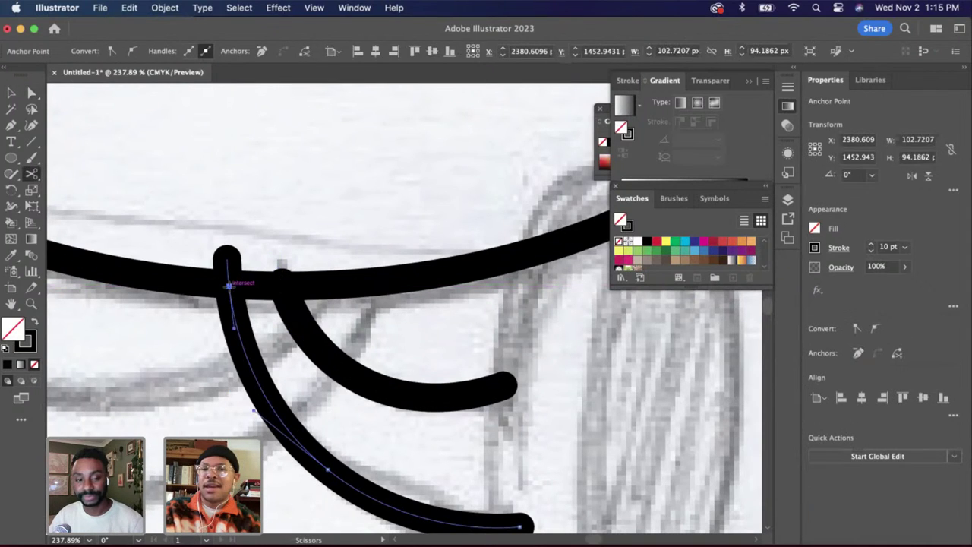
key("a")
left_click(228, 271)
key("Delete")
Move the top end anchor of the right leg's upper line down and right so it sits within the body's stroke
scroll(262, 302, "up", 4)
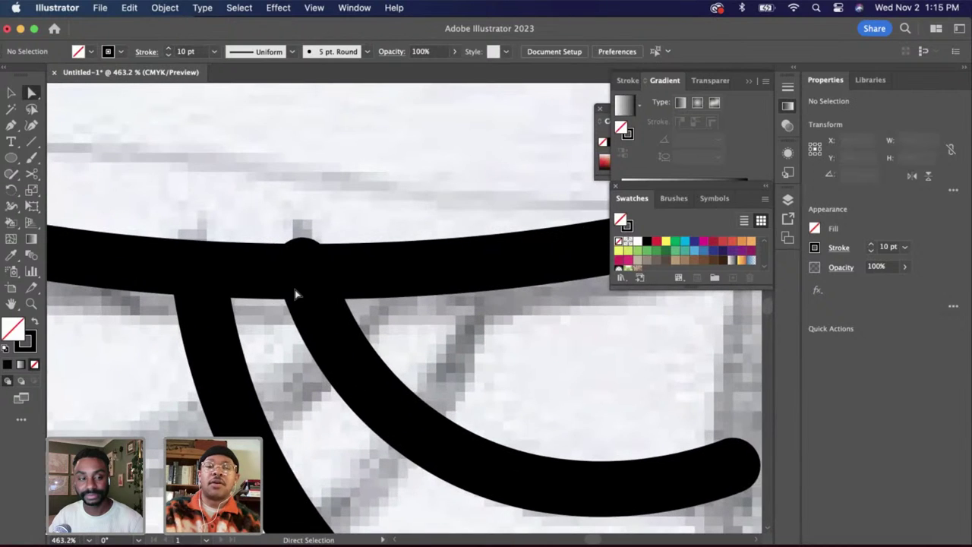
left_click_drag(301, 265, 309, 272)
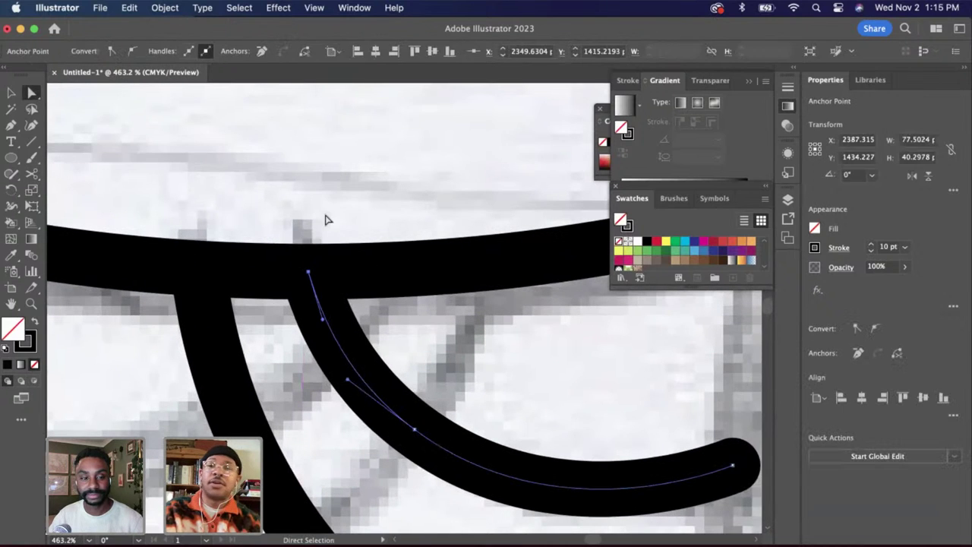
left_click(325, 219)
Draw the left leg's upper line as a three-point Curvature path from the left foot to the body outline and adjust its end anchor
scroll(326, 219, "down", 6)
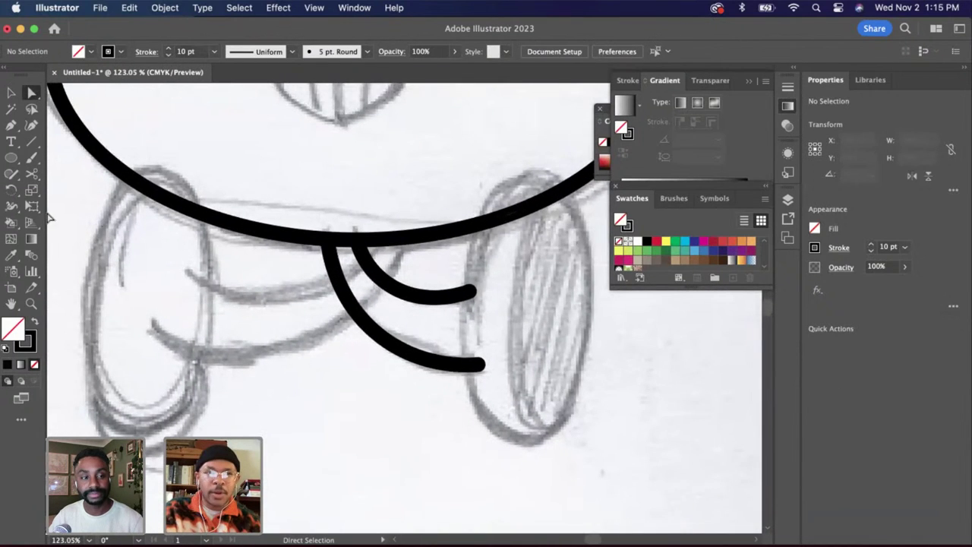
left_click(32, 127)
left_click(192, 274)
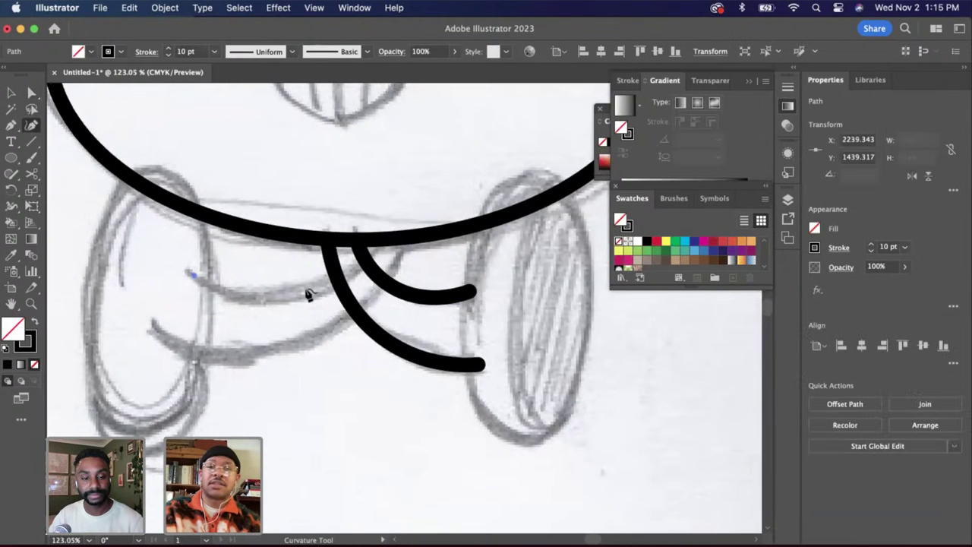
left_click(314, 287)
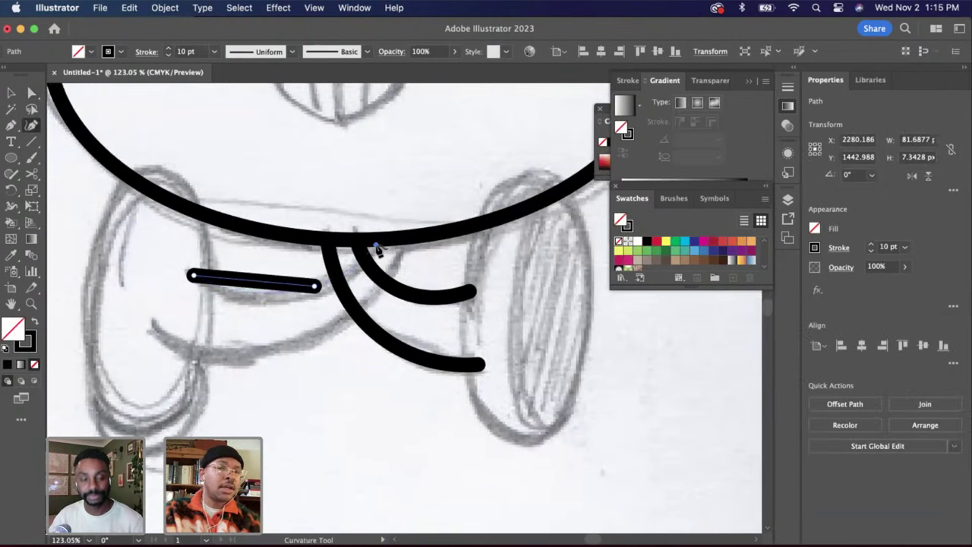
left_click(376, 246)
key("a")
mouse_move(376, 245)
left_mouse_down()
mouse_move(386, 234)
mouse_move(371, 255)
left_mouse_up()
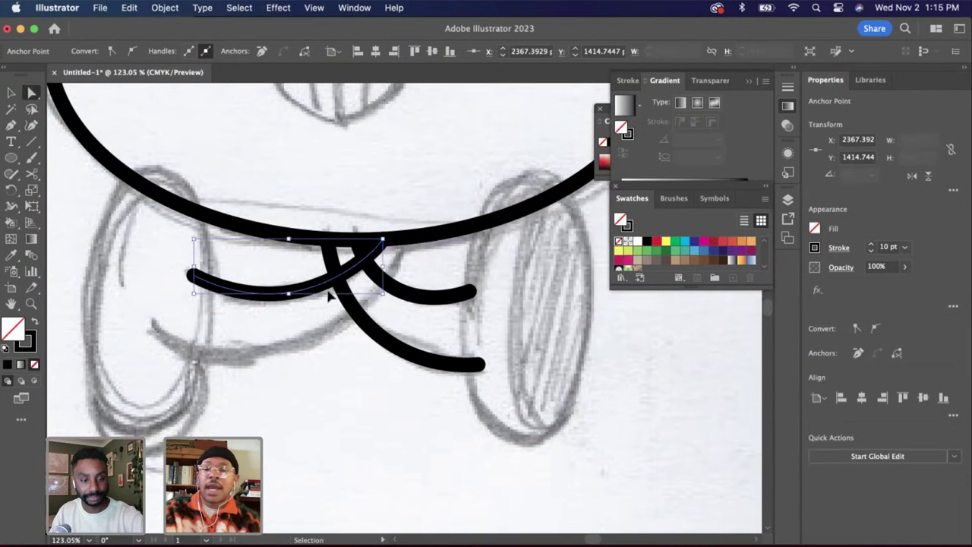
left_click(271, 342)
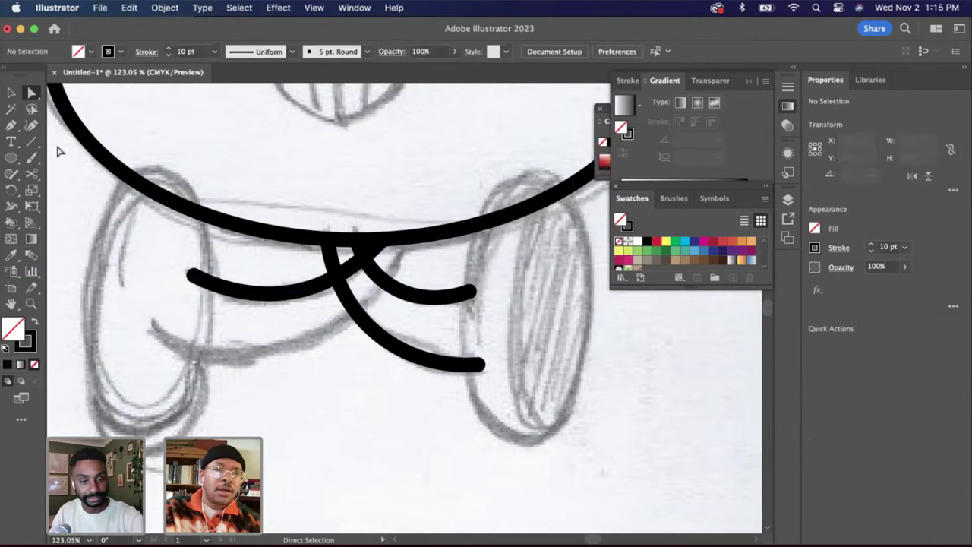
Draw the left leg's lower line as a three-point Curvature path from the left foot to the body outline and adjust its end anchor
left_click(155, 335)
left_click(341, 320)
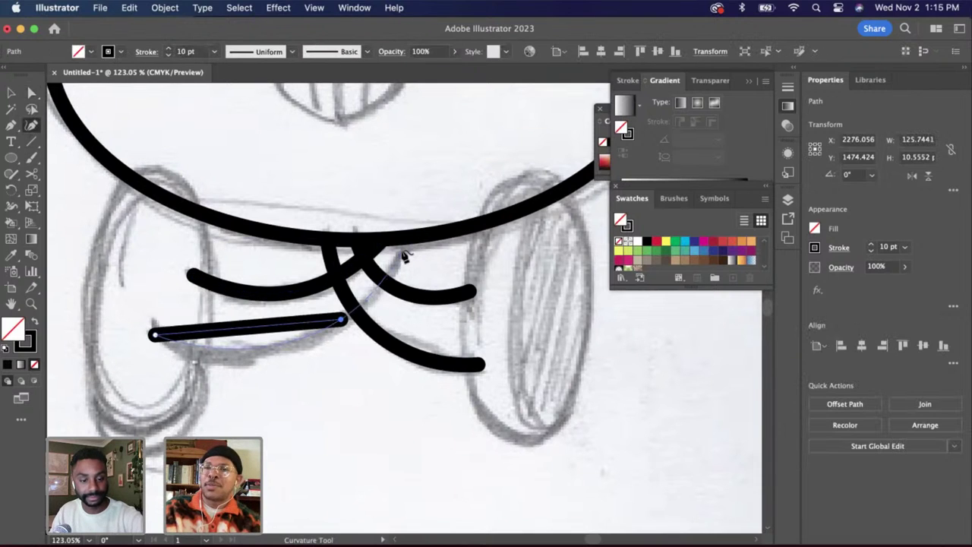
key("super+z")
left_click(371, 302)
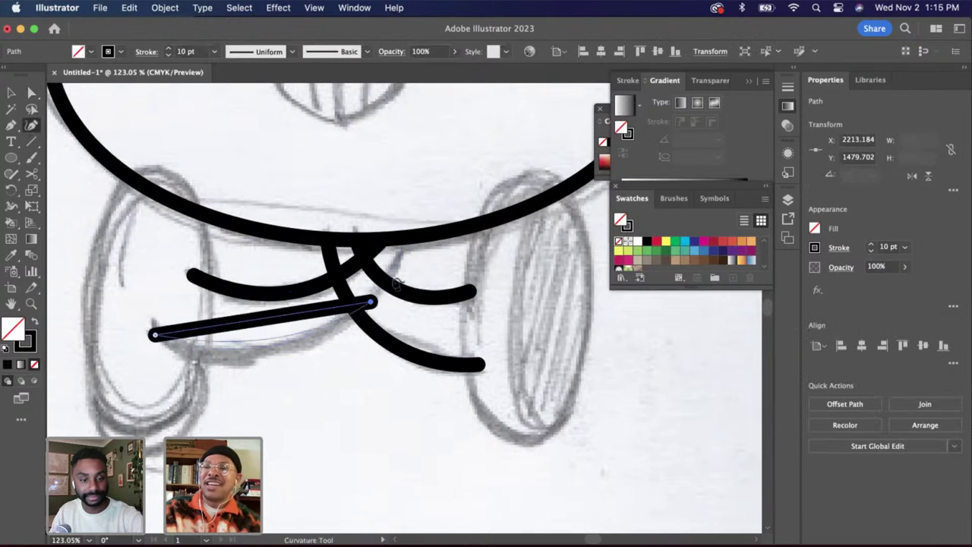
left_click(399, 245)
key("a")
left_click_drag(399, 246, 414, 237)
left_click(410, 329)
scroll(410, 329, "down", 5)
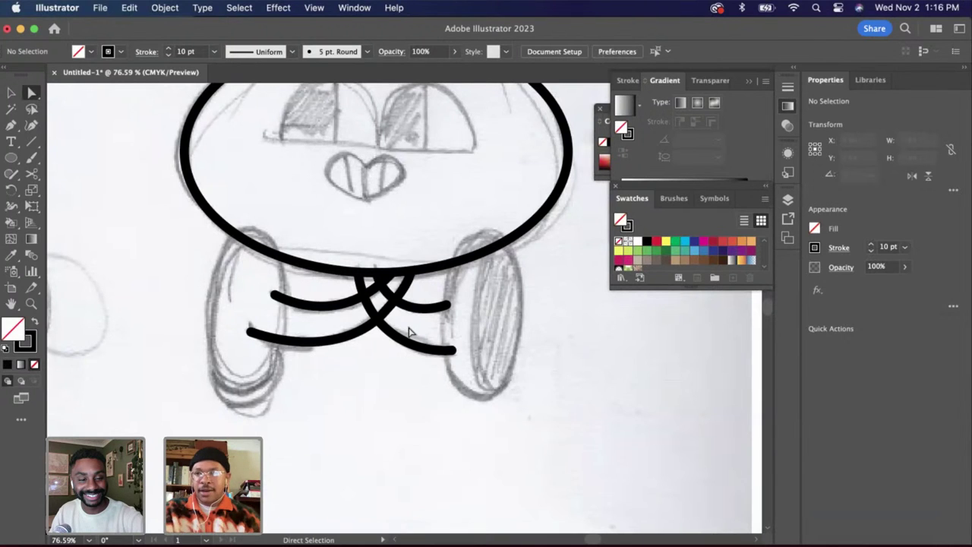
Narrow the left leg's lower line slightly from its foot end so it reaches less far into the left foot
left_click(11, 92)
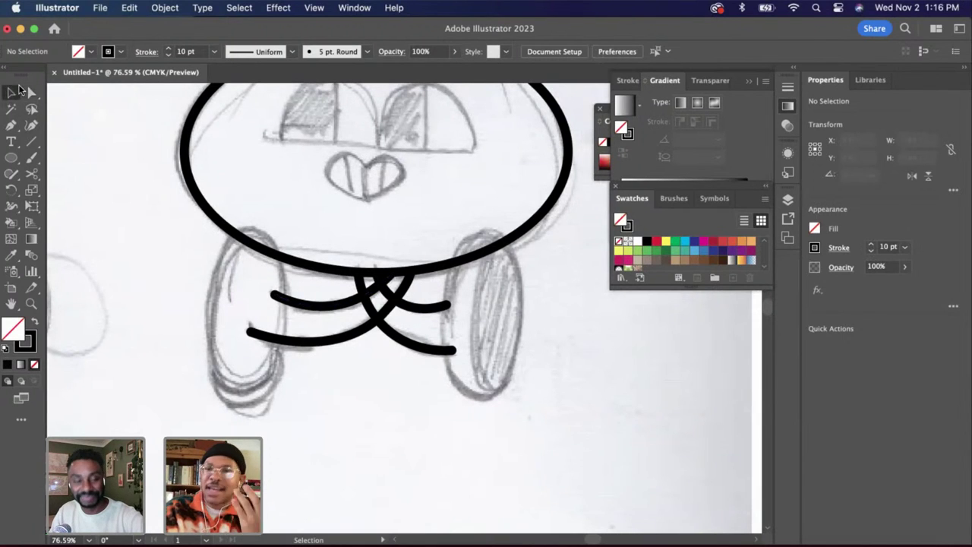
left_click(283, 328)
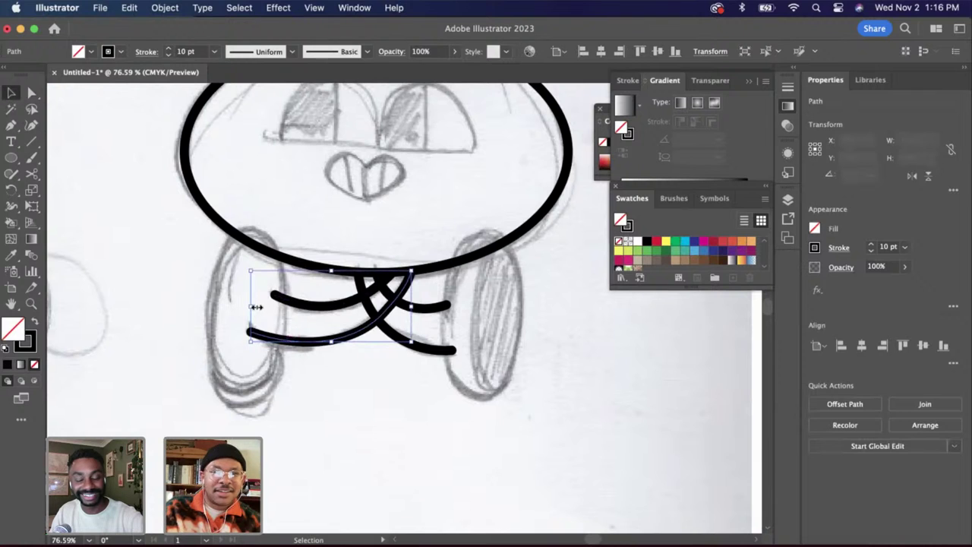
left_click_drag(256, 306, 260, 308)
left_click(294, 377)
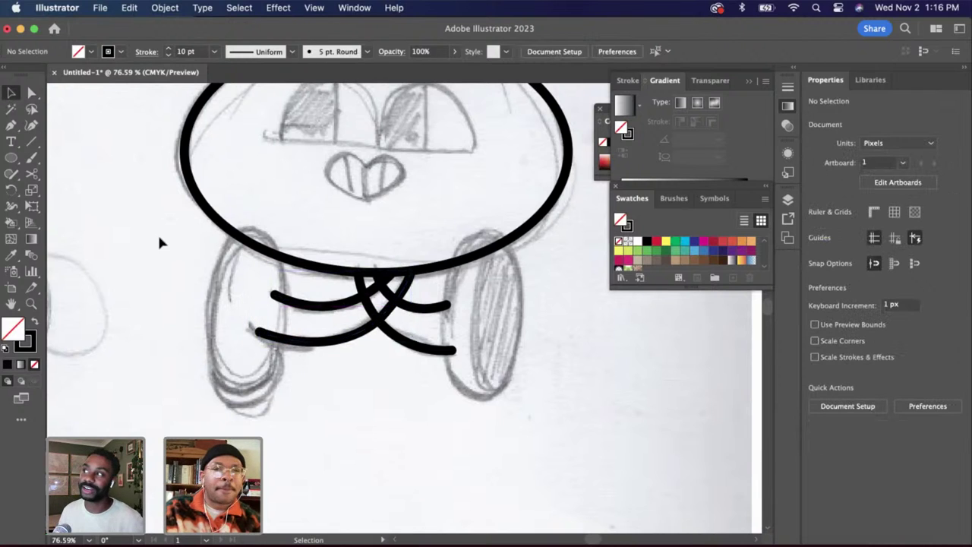
Draw an ellipse for the left foot and shorten it to about 90 px wide by 187 px tall
left_click(12, 159)
mouse_move(202, 222)
left_mouse_down()
mouse_move(296, 433)
mouse_move(283, 407)
left_mouse_up()
scroll(283, 407, "up", 2)
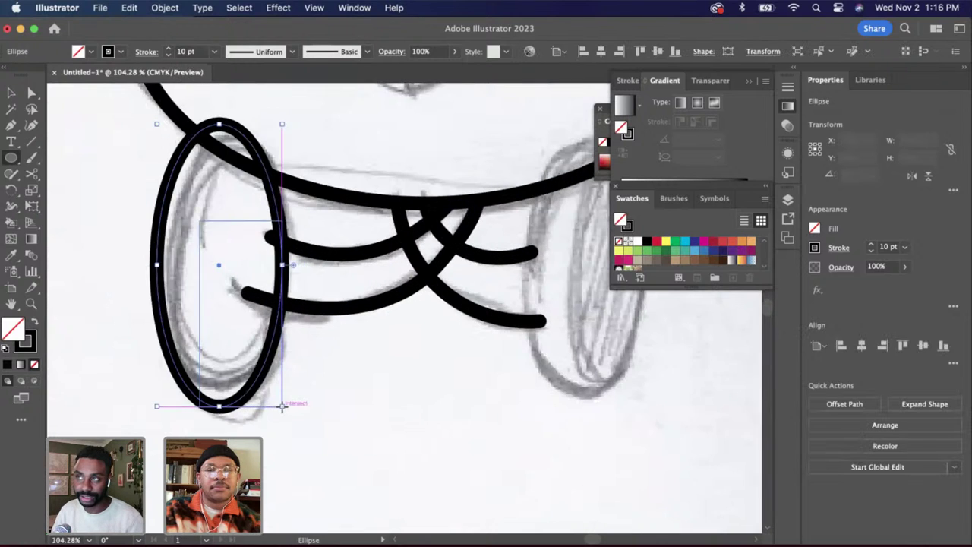
left_click_drag(219, 406, 218, 384)
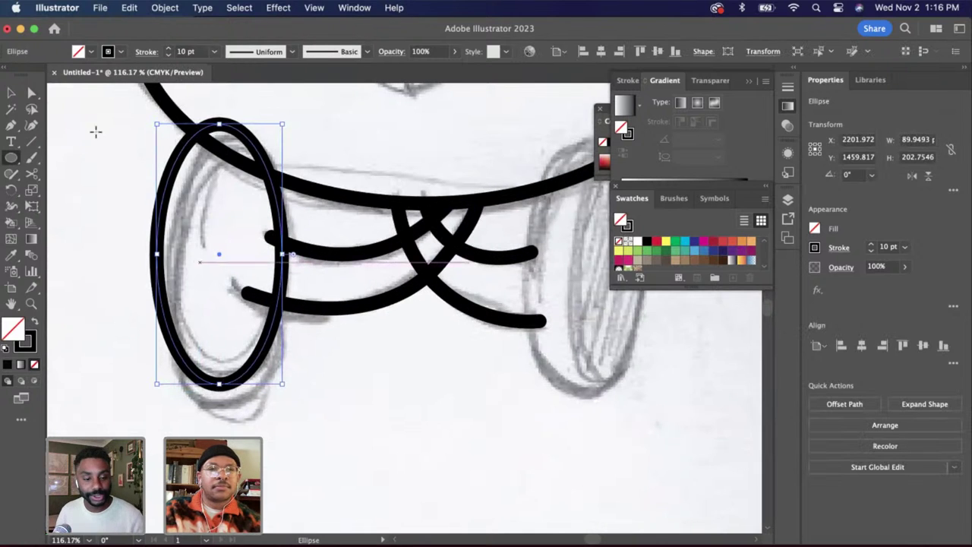
Nudge the left foot ellipse slightly right and down to fit the sketched foot
left_click(12, 93)
key("Right")
key("Right")
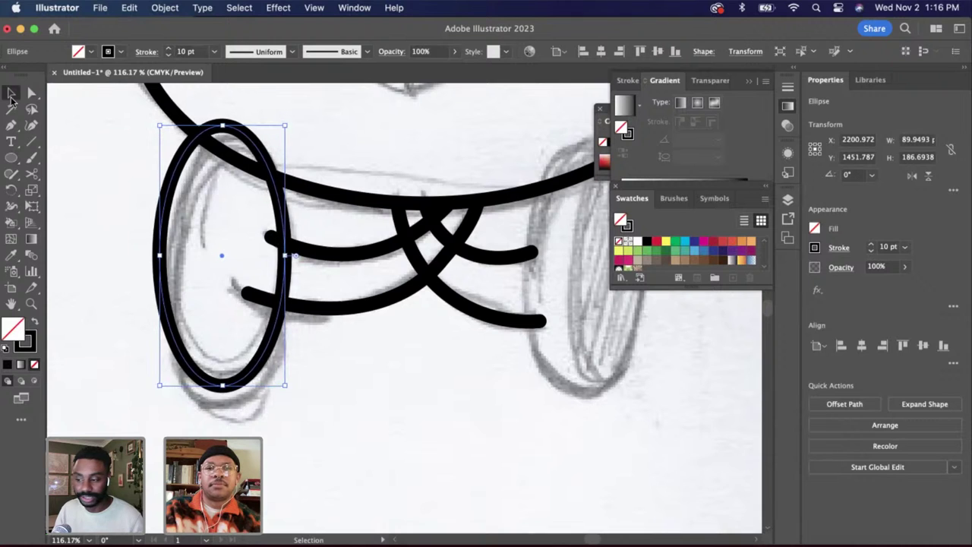
key("Down")
key("Down")
key("Down")
key("Down")
key("Down")
scroll(235, 226, "up", 2)
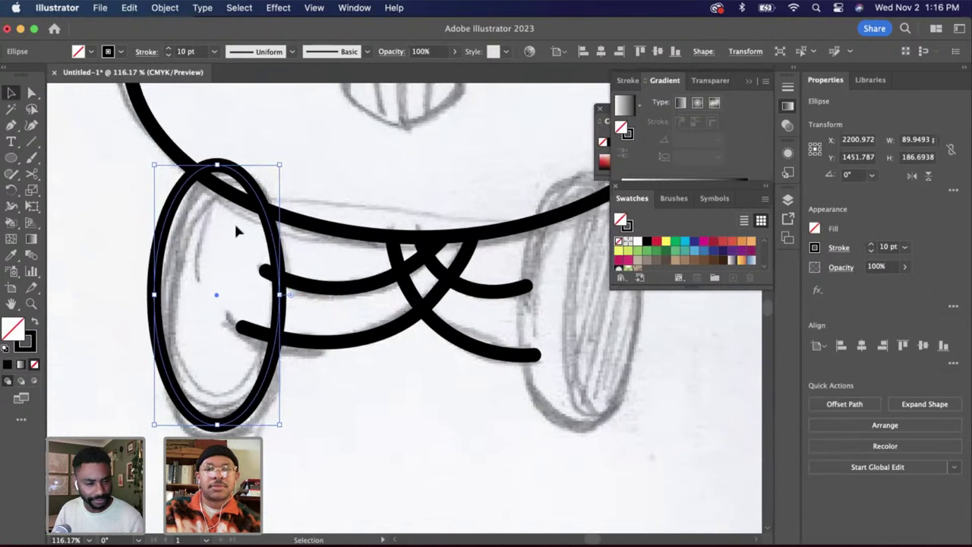
Cut the left foot ellipse at both body outline crossings and delete the arc inside the body
key("c")
left_click(197, 172)
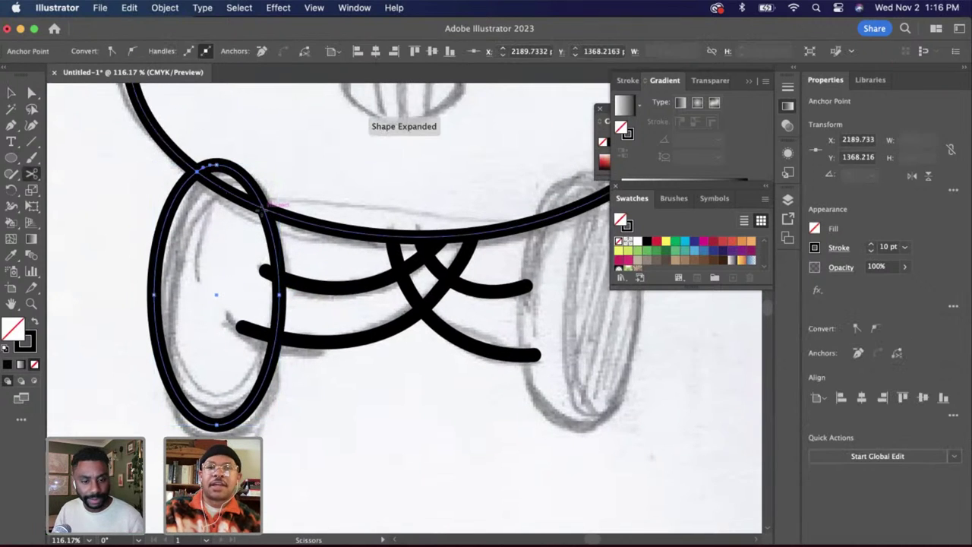
left_click(263, 207)
key("a")
left_click(251, 179)
key("Delete")
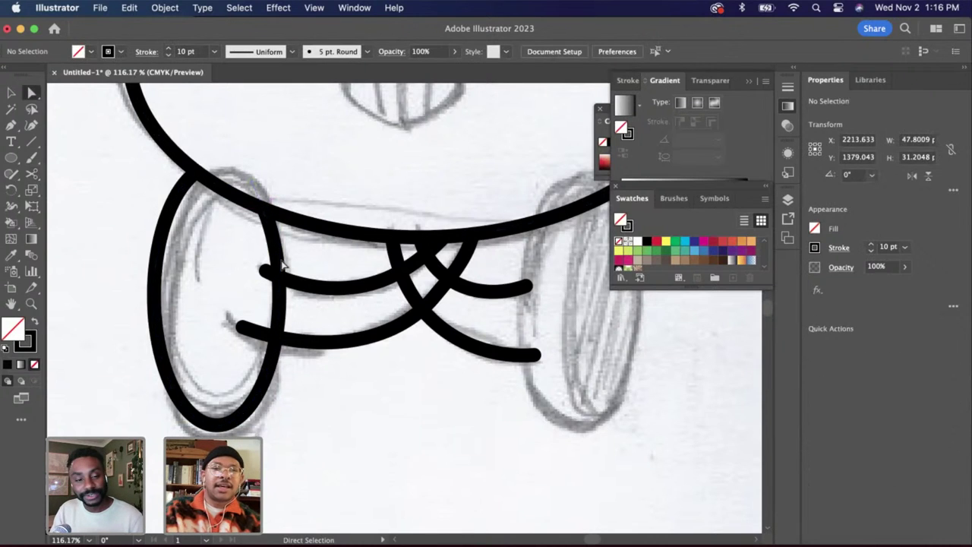
Cut the left foot outline where the two leg lines cross it and delete the segment between them
scroll(281, 265, "up", 3)
left_click(274, 371)
key("c")
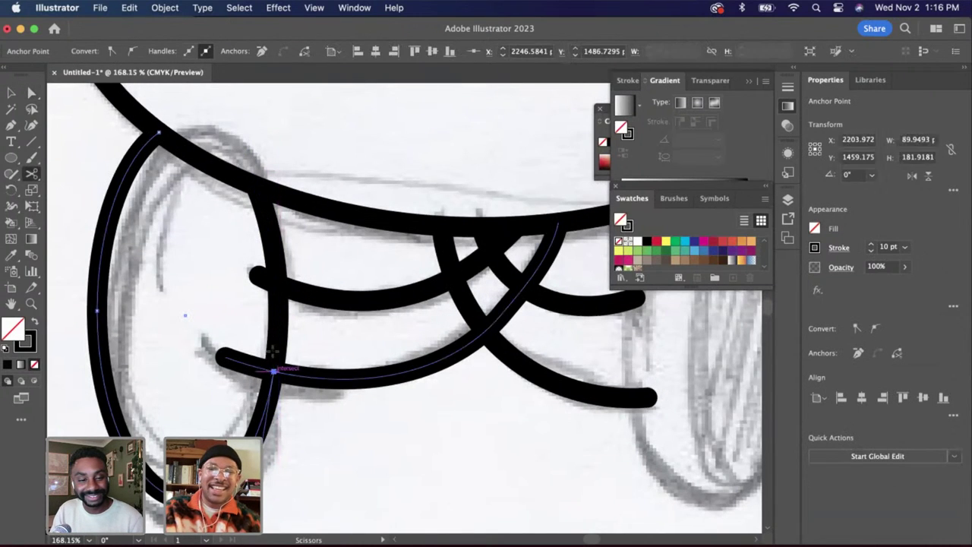
key("a")
left_click(279, 307)
key("c")
left_click(278, 284)
key("a")
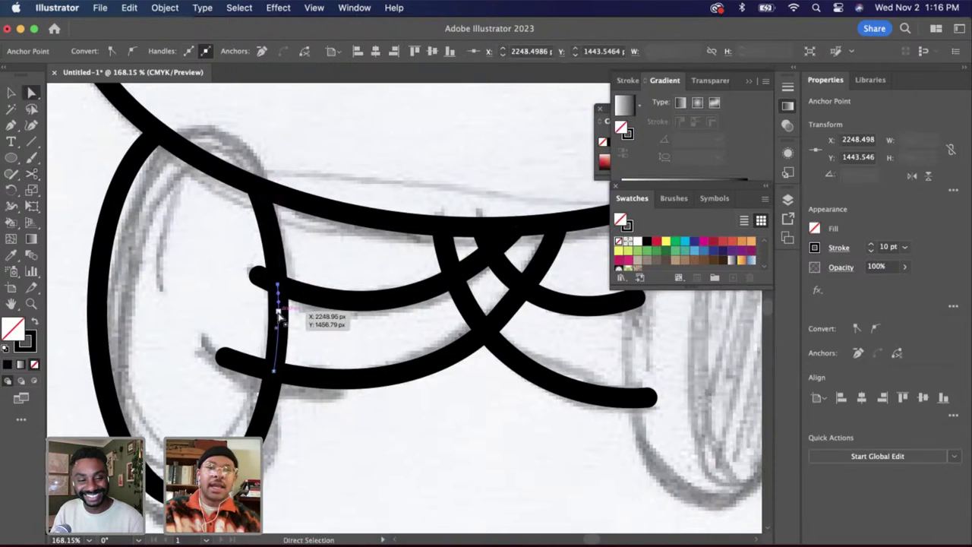
key("Delete")
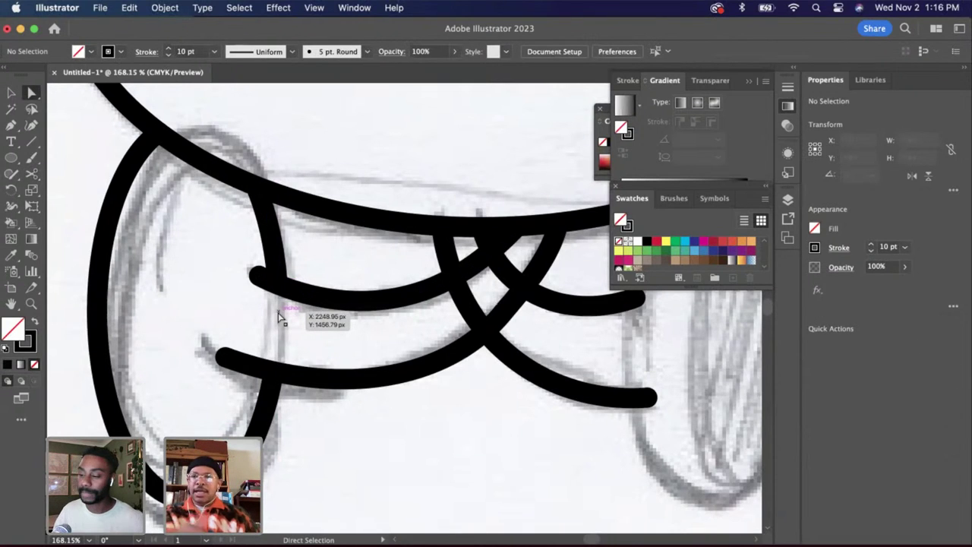
Draw an ellipse about 90 px wide by 188 px tall and place it over the right foot, level with the left foot
scroll(278, 315, "down", 3)
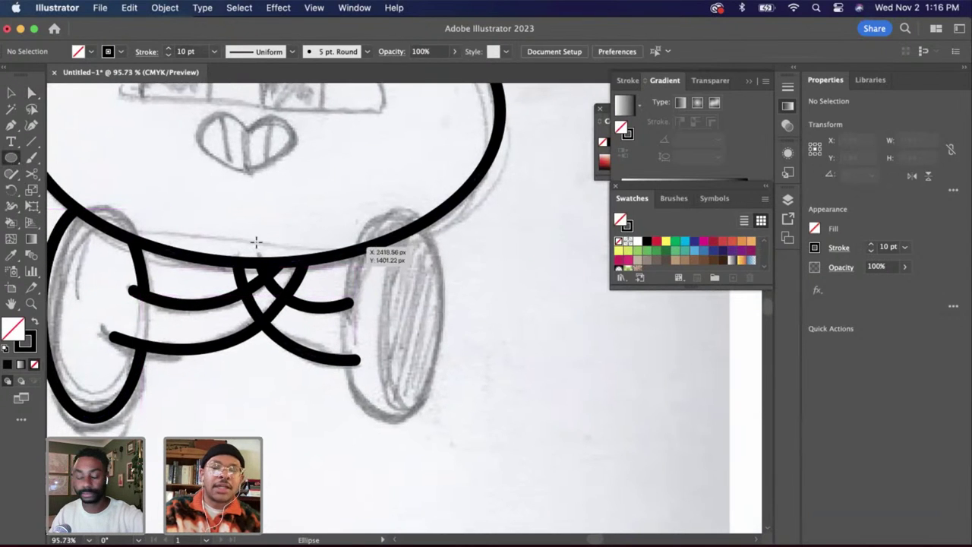
scroll(228, 243, "left", 5)
left_click_drag(100, 186, 211, 407)
left_click(12, 93)
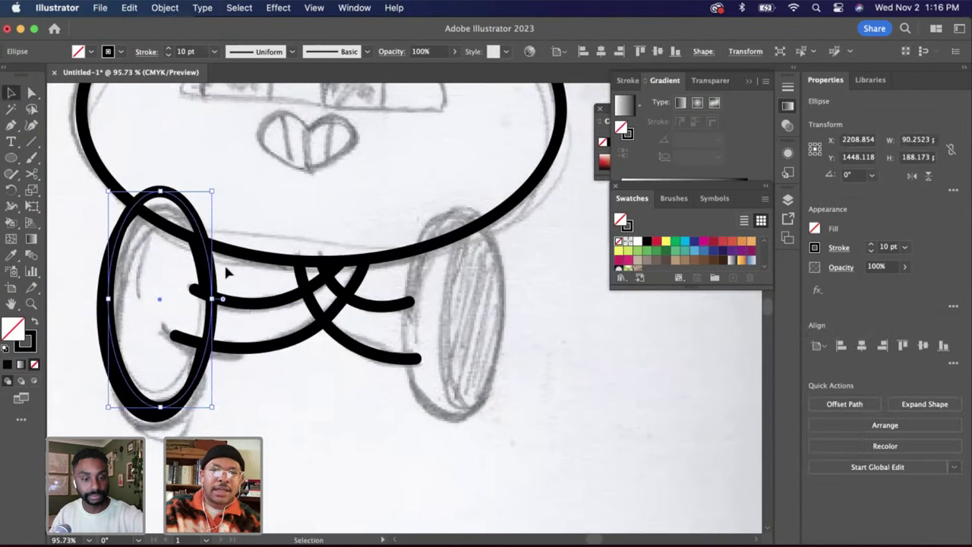
left_click_drag(215, 282, 507, 293)
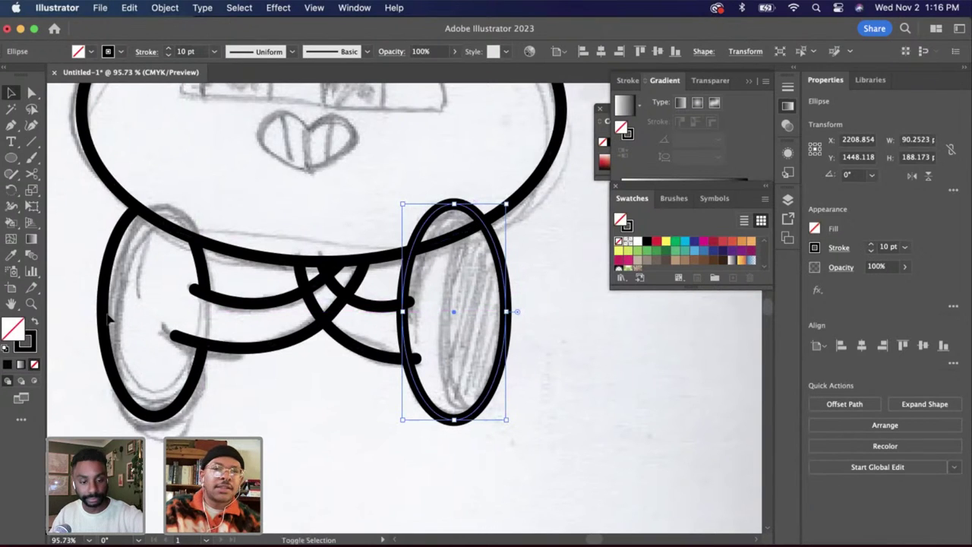
left_click(108, 319, "shift")
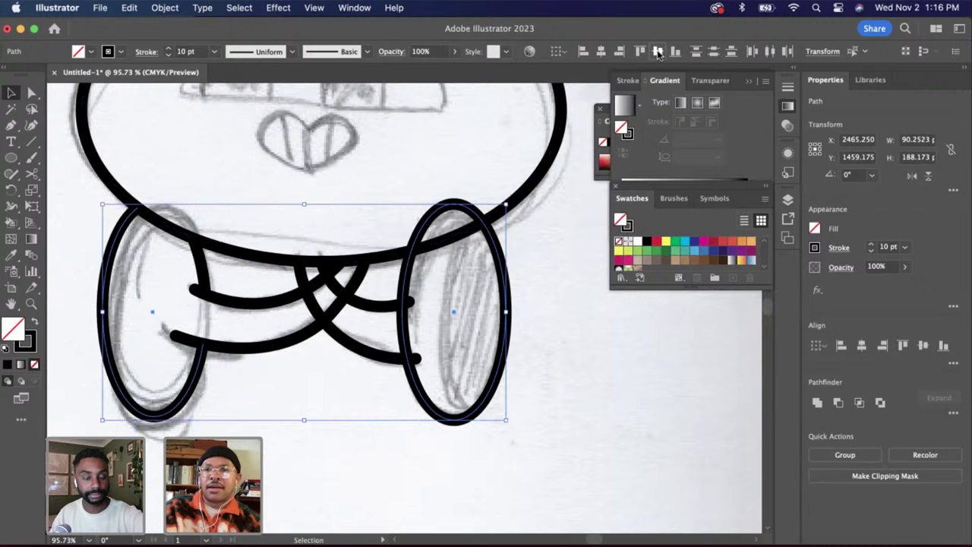
left_click(524, 363)
scroll(506, 354, "up", 3)
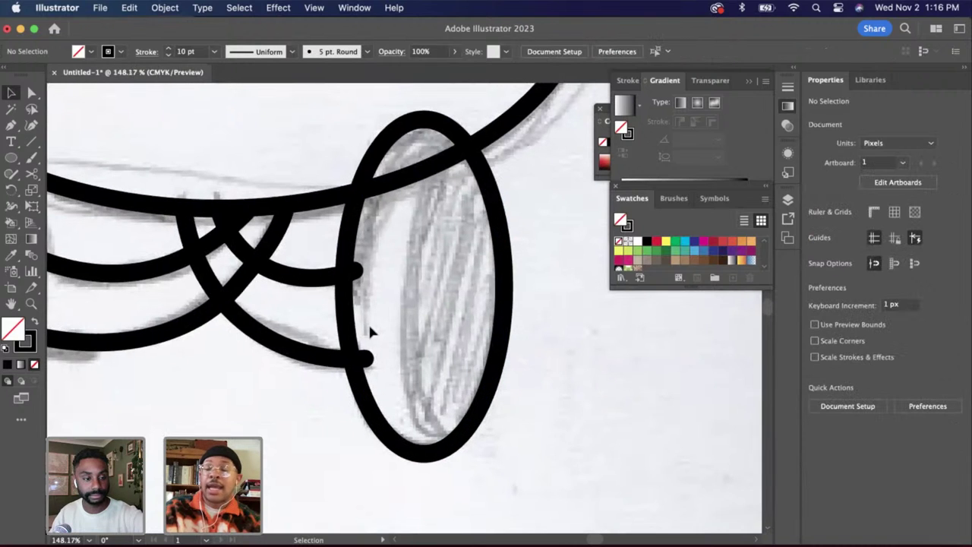
Nudge the right foot ellipse sideways, settling it 1 px further left
left_click(350, 331)
key("shift+Right")
key("shift+Right")
key("Left")
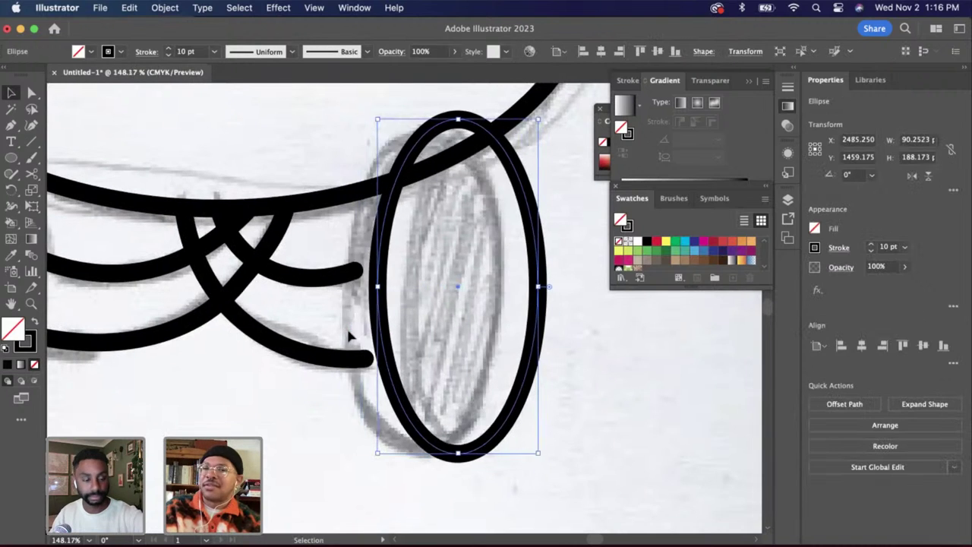
key("shift+Left")
key("shift+Left")
Try cutting the right foot ellipse at both leg lines and deleting the segment between them
scroll(328, 330, "up", 2)
key("c")
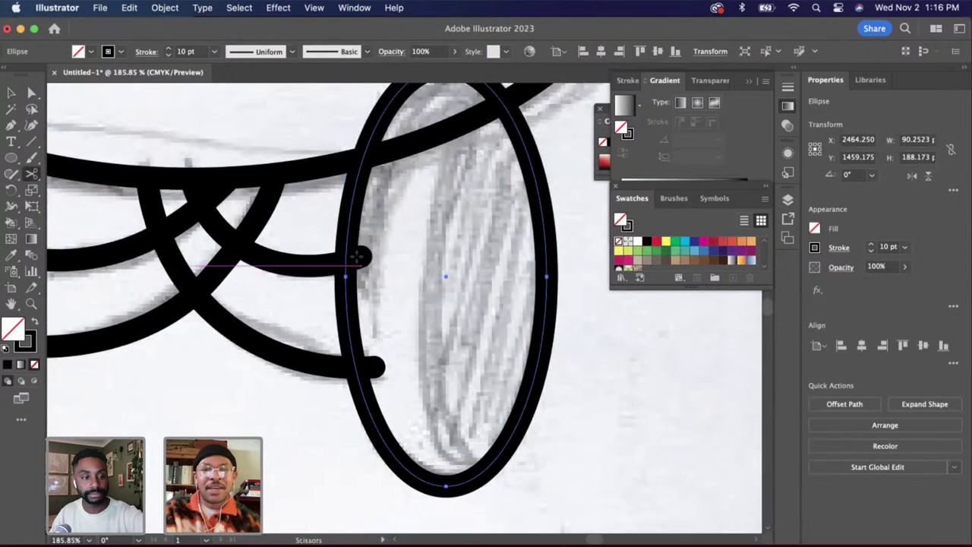
left_click(345, 259)
left_click(352, 369)
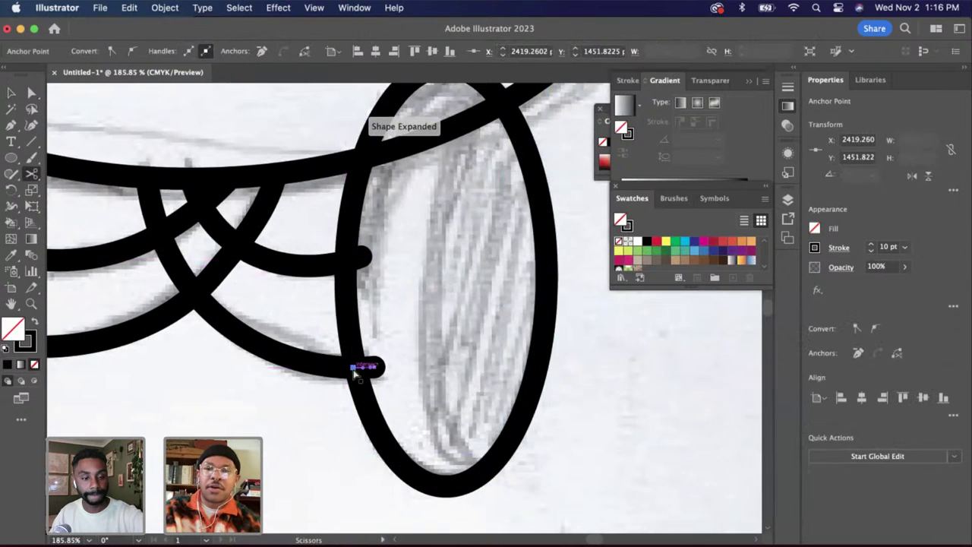
key("a")
key("a")
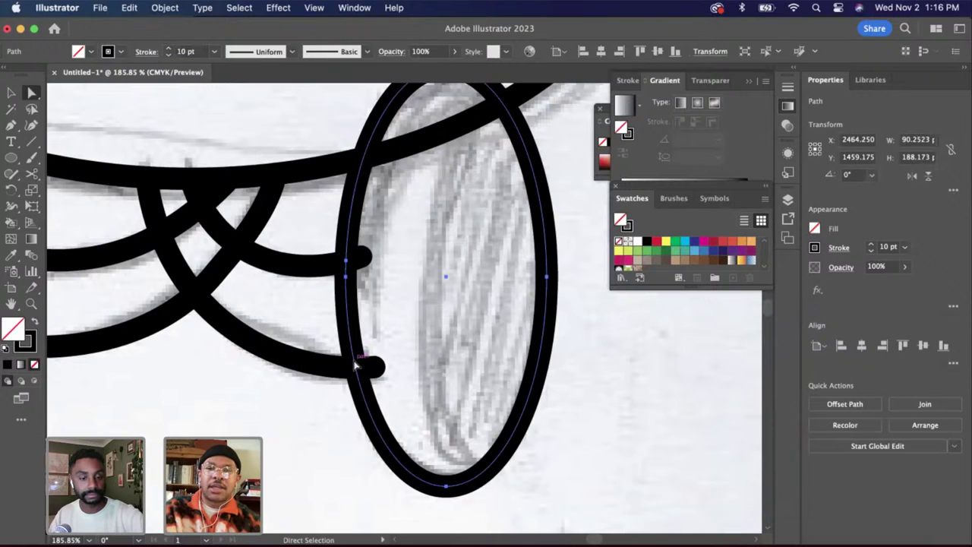
key("c")
left_click(350, 283)
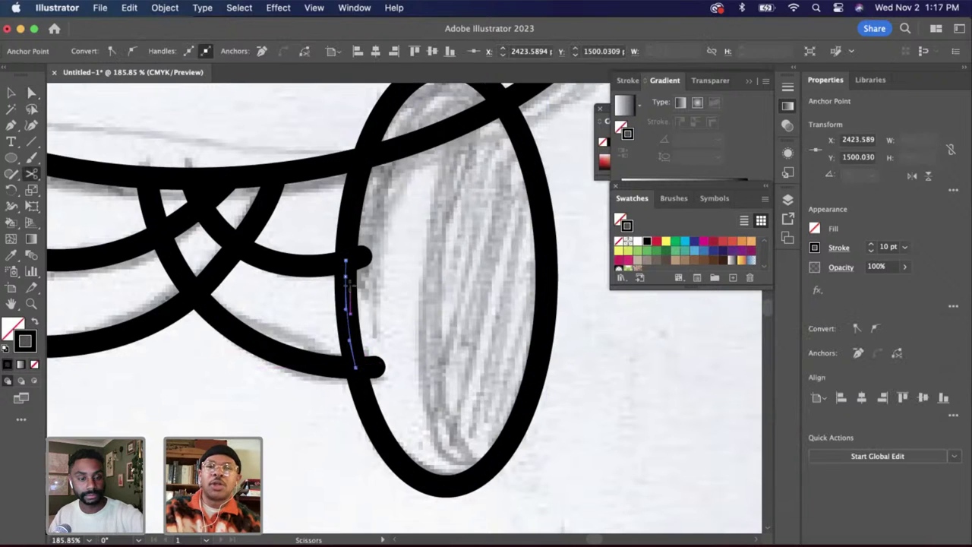
key("Delete")
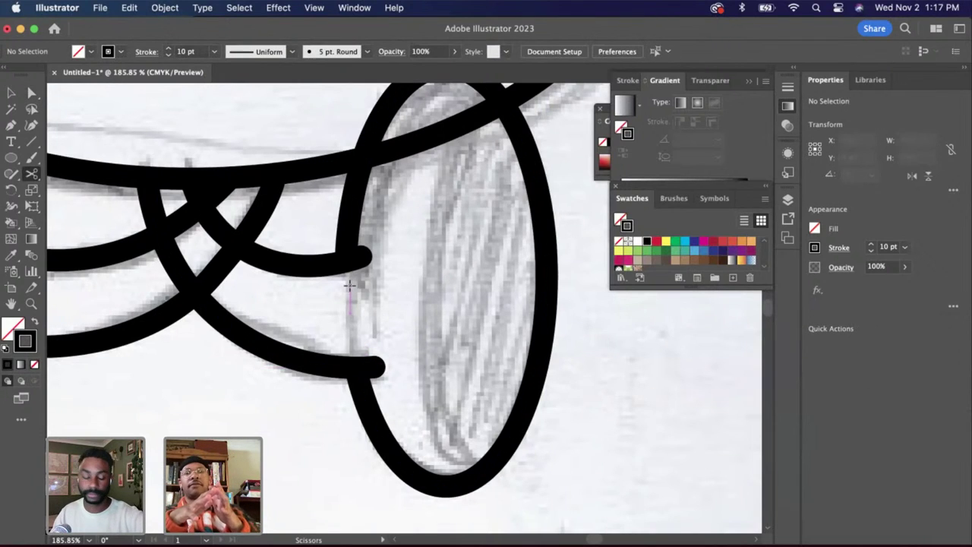
Undo the cuts and the segment deletion on the right foot ellipse
key("super+z")
key("super+z")
key("super+z")
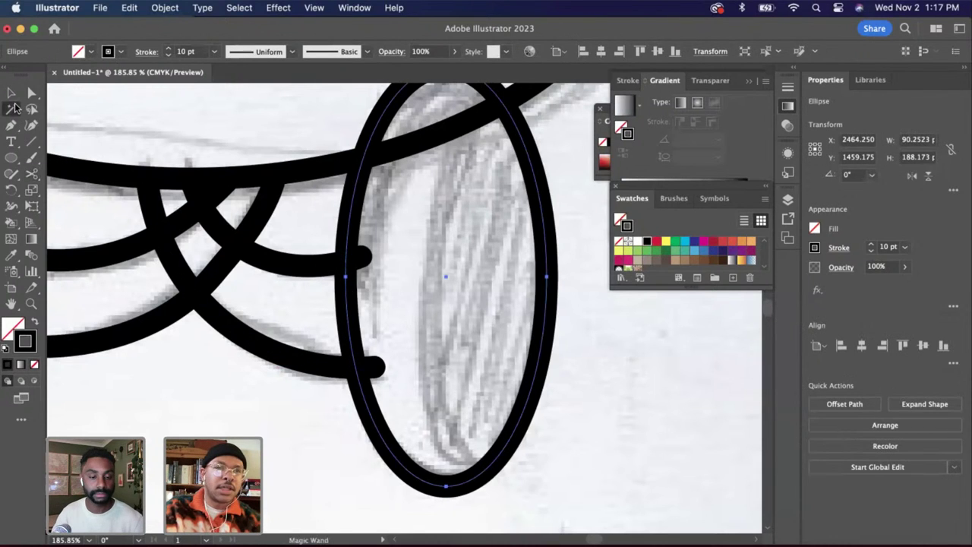
Make a copy of the right foot ellipse narrowed to about 58 px and cut away its right side, keeping the inner sole line
left_click(12, 92)
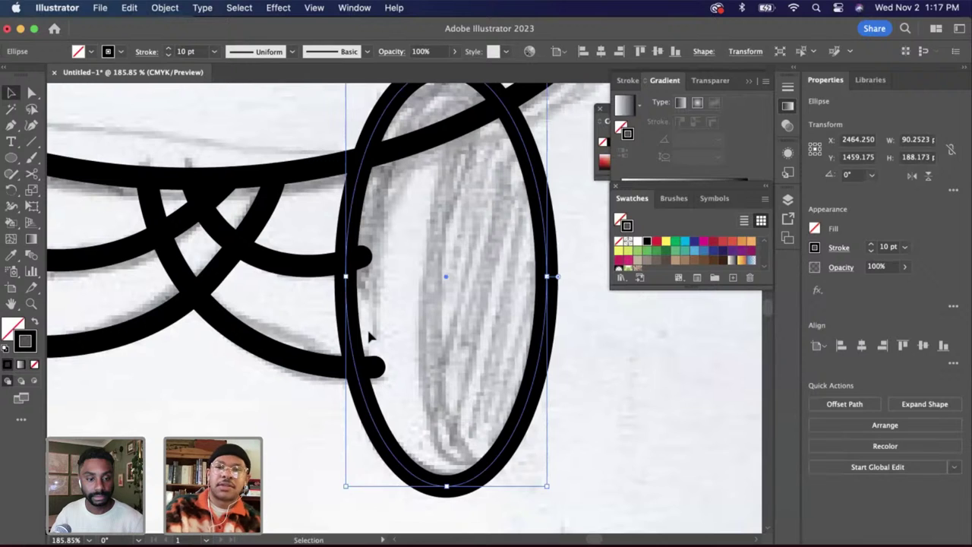
left_click_drag(346, 276, 419, 278)
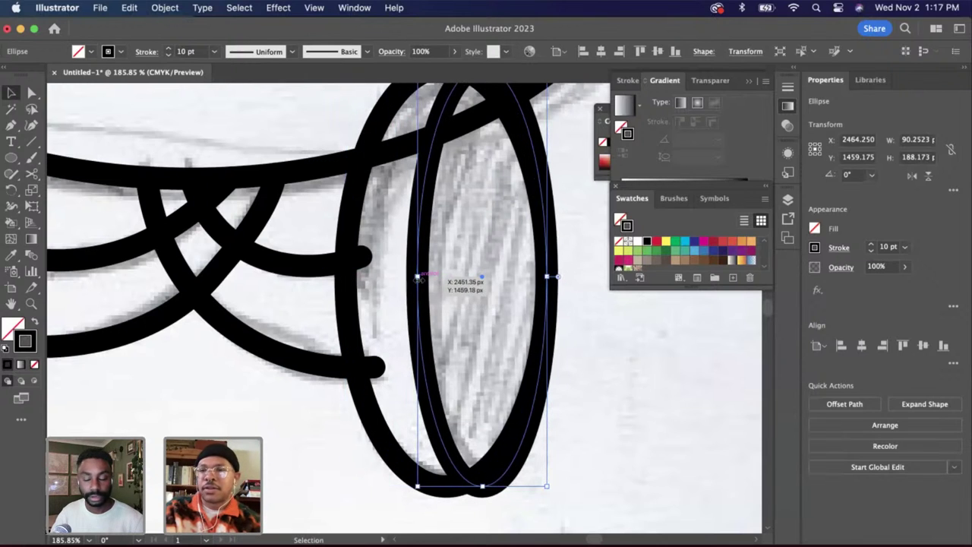
key("c")
left_click(472, 483)
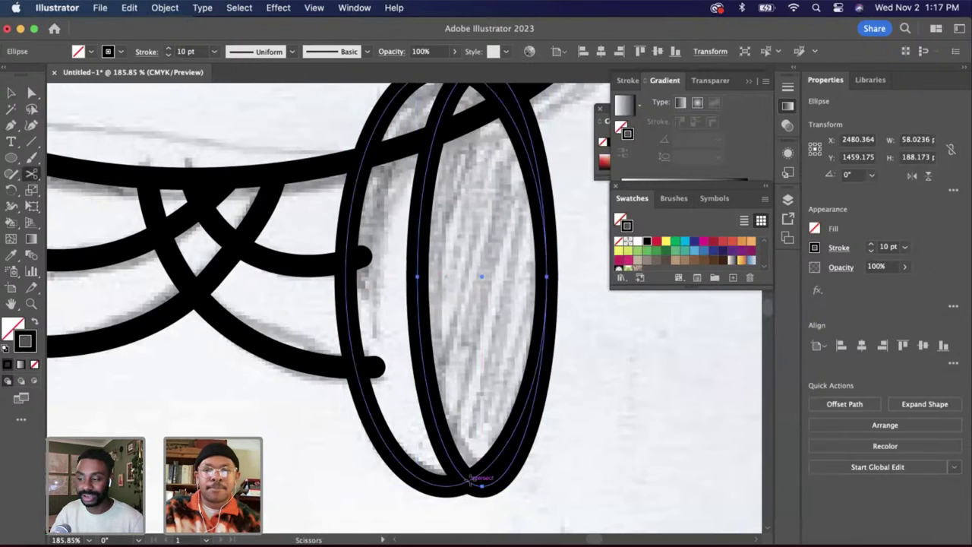
scroll(478, 456, "up", 2)
left_click(467, 155)
key("a")
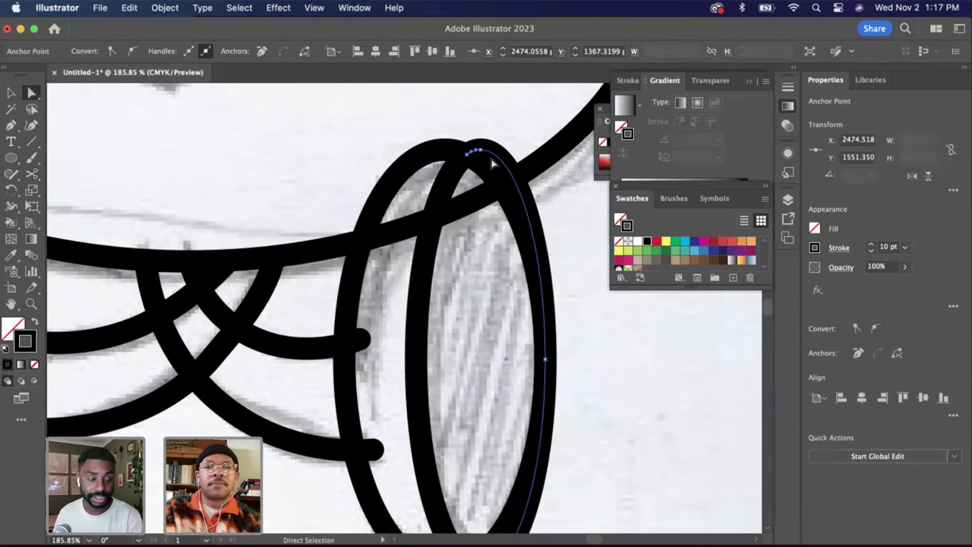
key("Delete")
key("Delete")
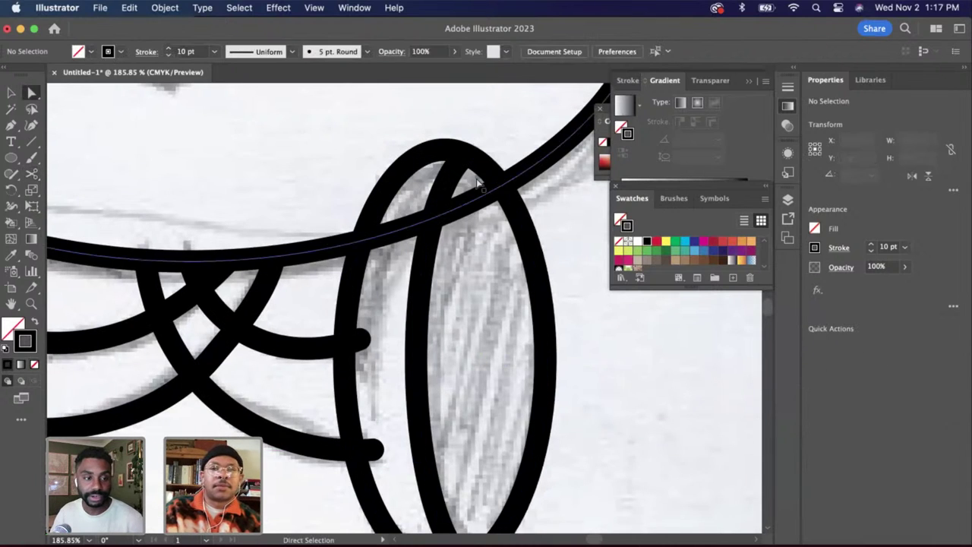
Cut the right foot's outer outline at the upper and lower leg lines and delete the segment between them
left_click(343, 399)
key("c")
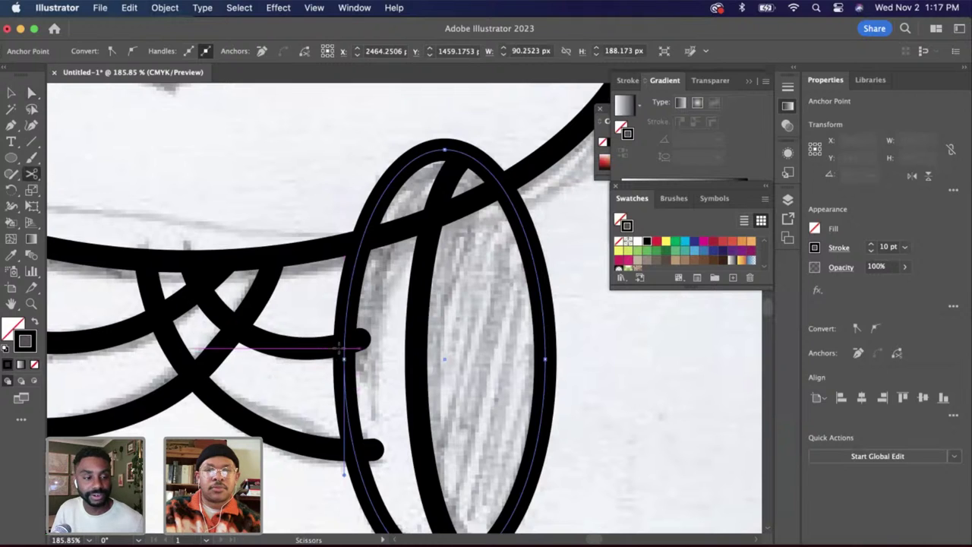
left_click(346, 339)
left_click(357, 448)
key("a")
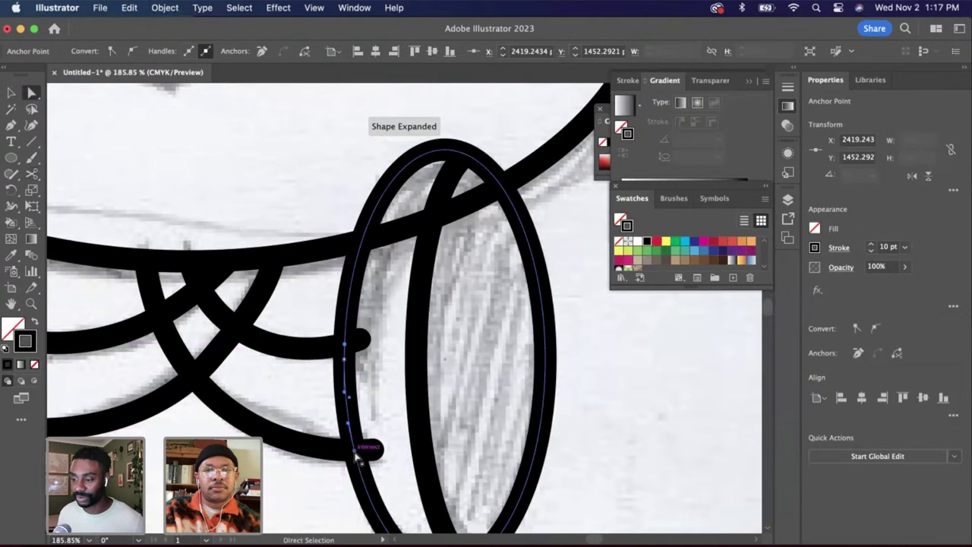
left_click(355, 444)
key("Delete")
left_click(11, 93)
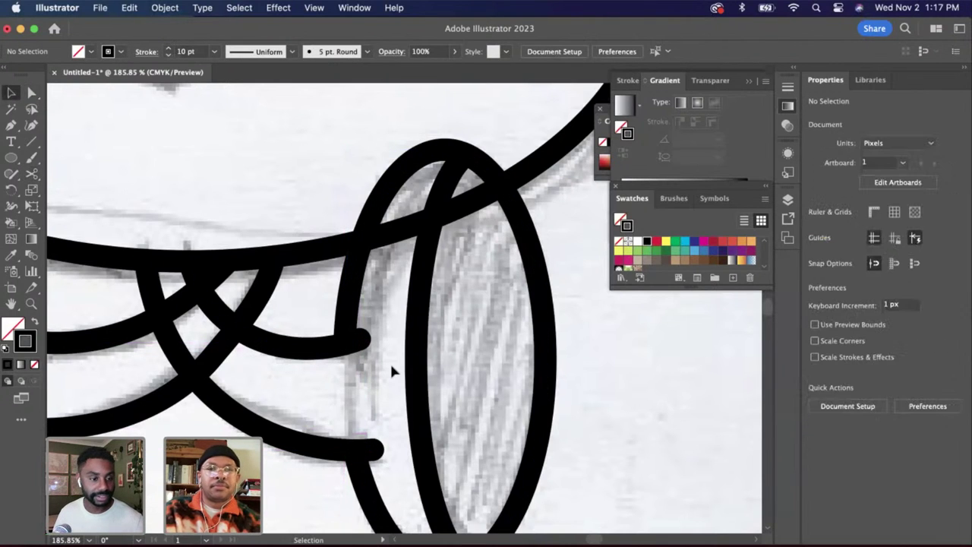
Cut the body's bottom outline where it crosses the right foot and delete the segment running through the foot
left_click(421, 366)
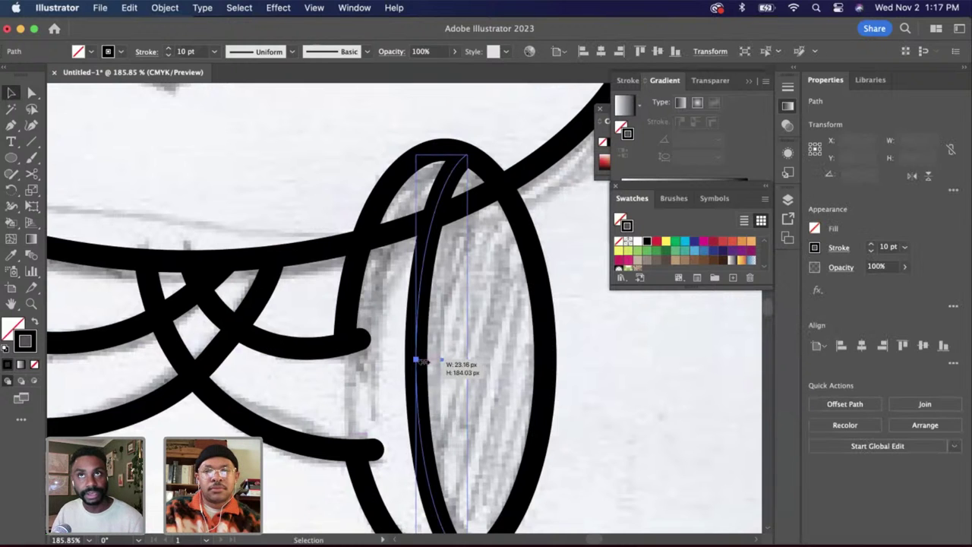
left_click(448, 363)
scroll(448, 365, "down", 2)
left_click(411, 254)
scroll(407, 253, "up", 2)
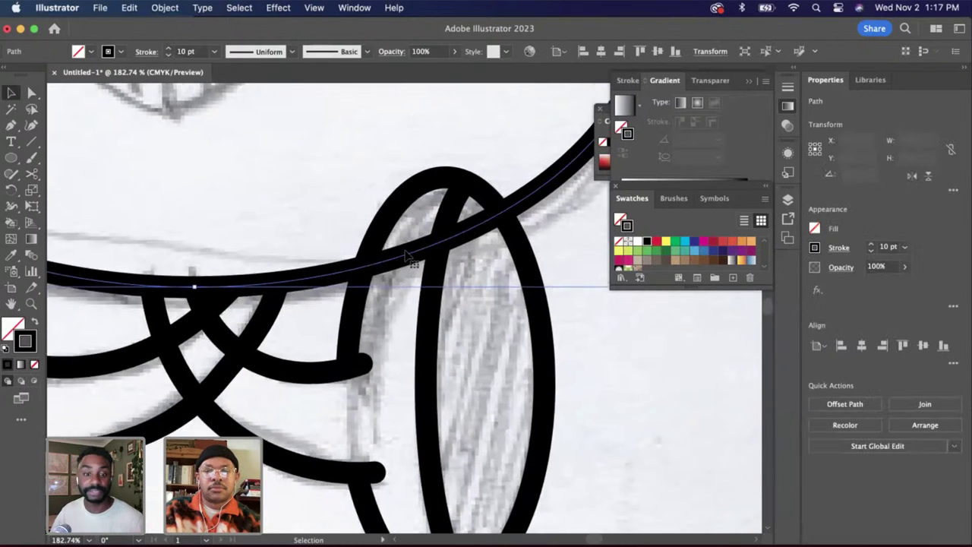
scroll(407, 253, "up", 1)
key("c")
left_click(337, 287)
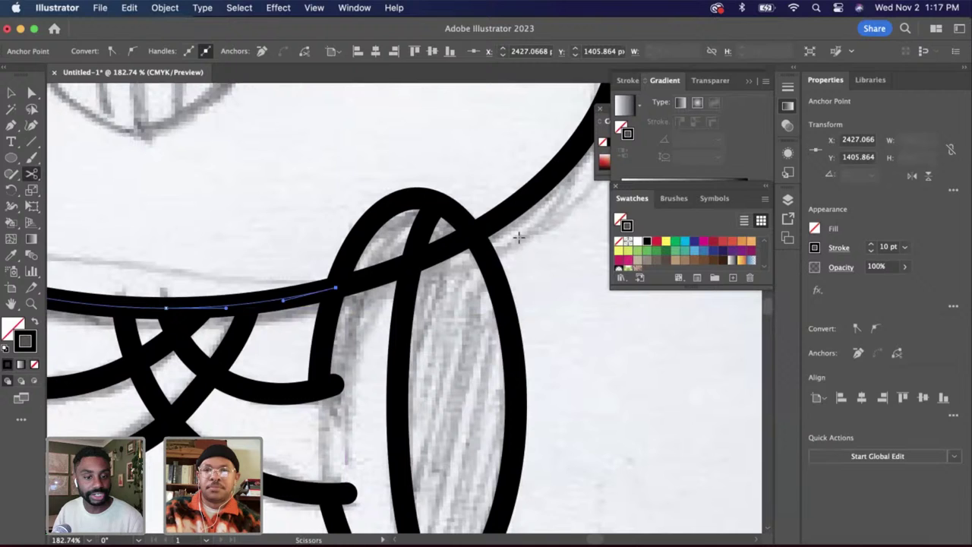
key("super+shift+a")
key("a")
left_click(468, 240)
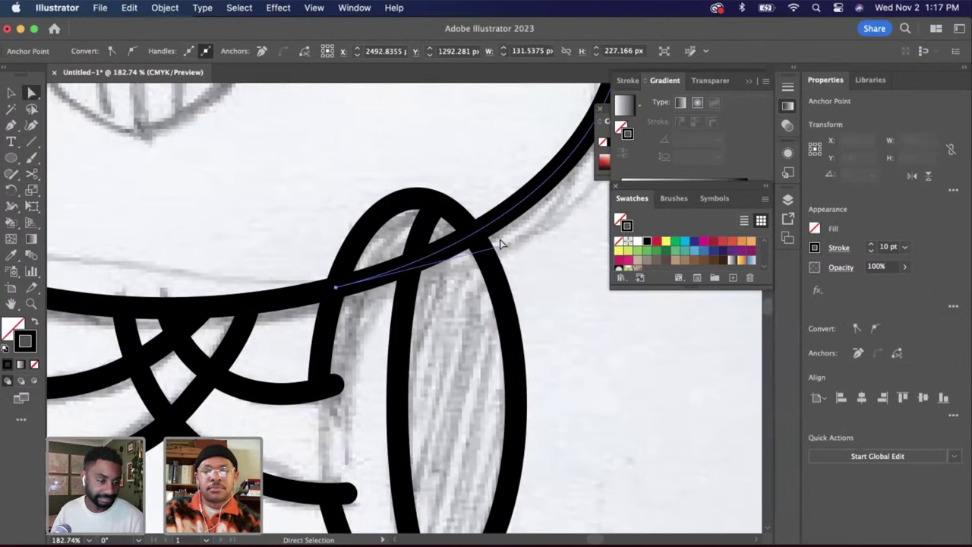
key("Delete")
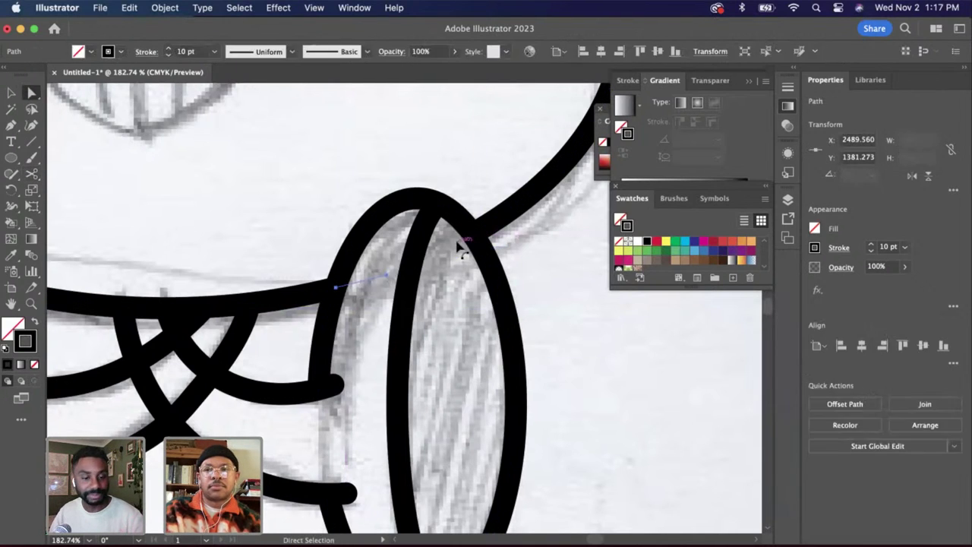
Cut the left leg's lower and upper lines where they cross the right leg's lines
scroll(457, 267, "down", 2)
scroll(443, 269, "left", 3)
scroll(443, 269, "down", 2)
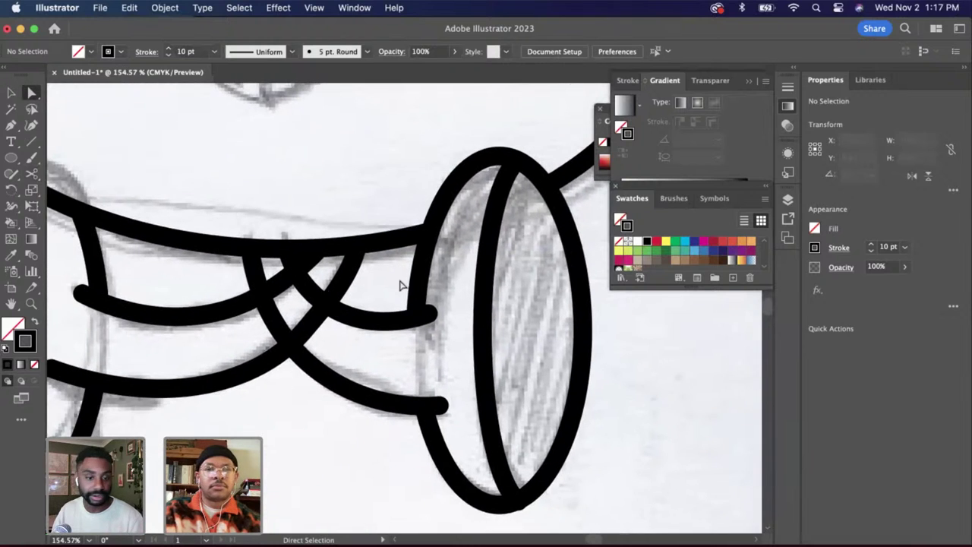
key("c")
left_click(302, 334)
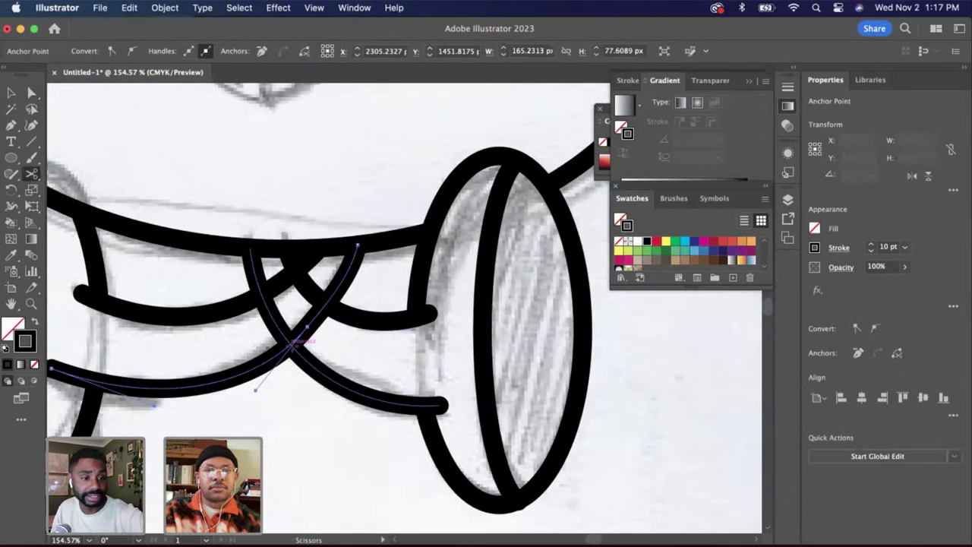
key("super+z")
left_click(290, 343)
left_click(267, 291, "super")
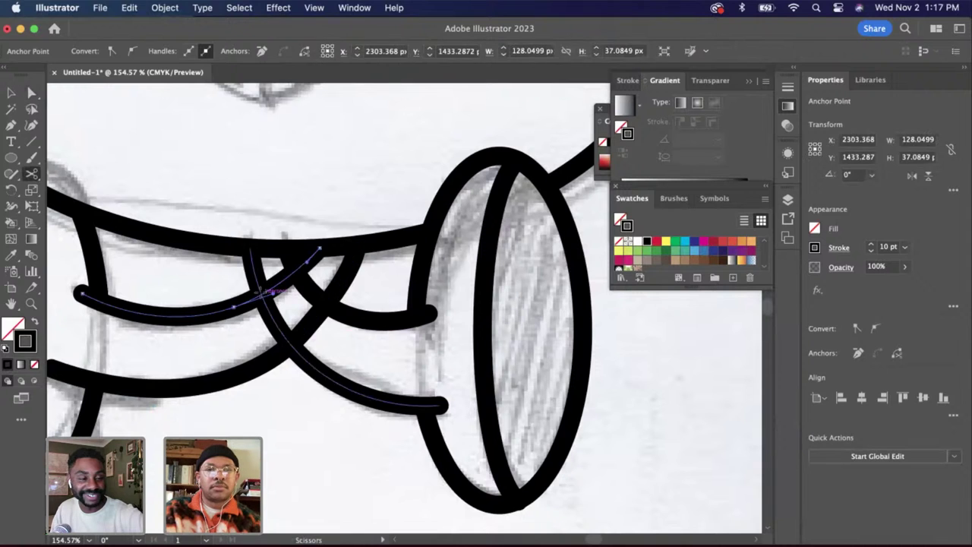
left_click(290, 278)
key("a")
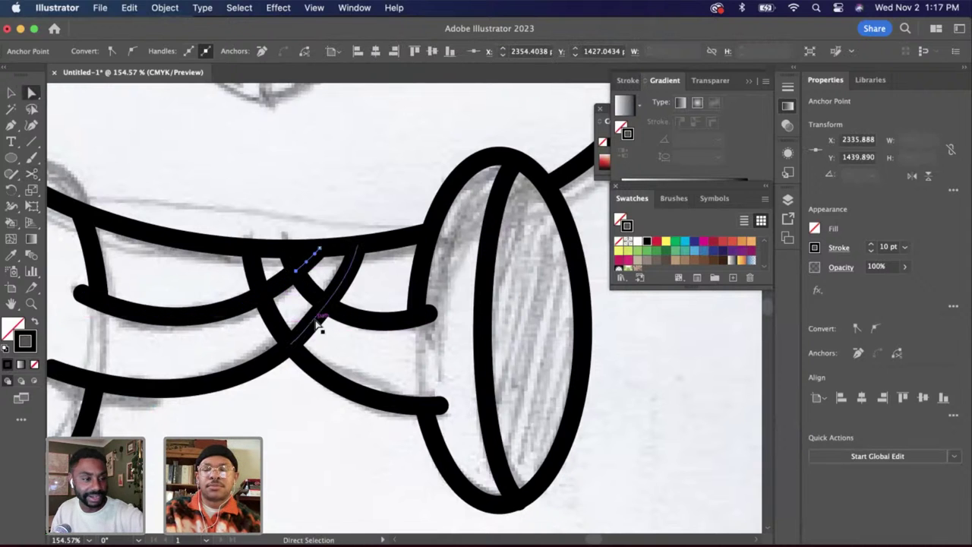
left_click(319, 325)
left_click(319, 327)
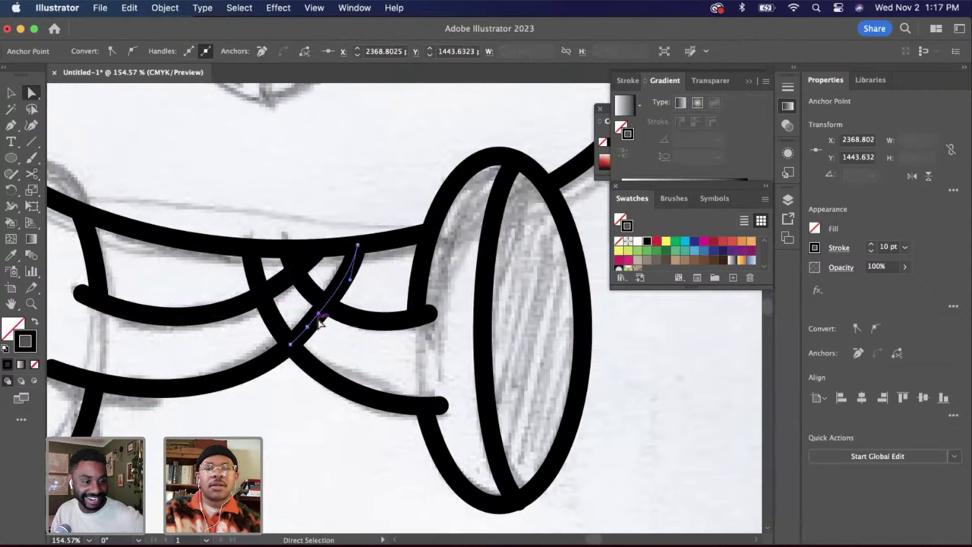
key("c")
left_click(327, 308)
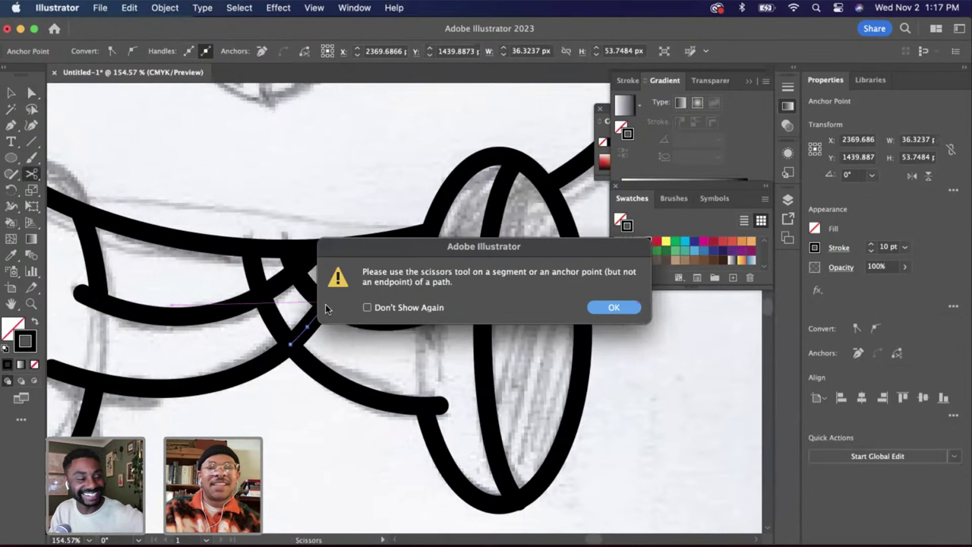
key("Return")
Review the whole traced hatted character next to the ghost and pumpkin sketches, including its crossed legs
scroll(334, 342, "down", 8)
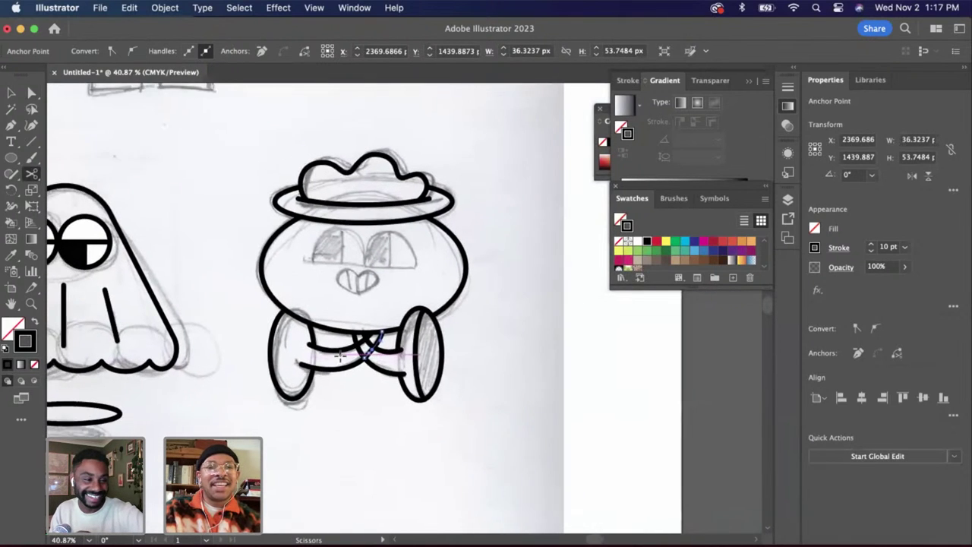
scroll(339, 356, "left", 2)
scroll(341, 356, "left", 3)
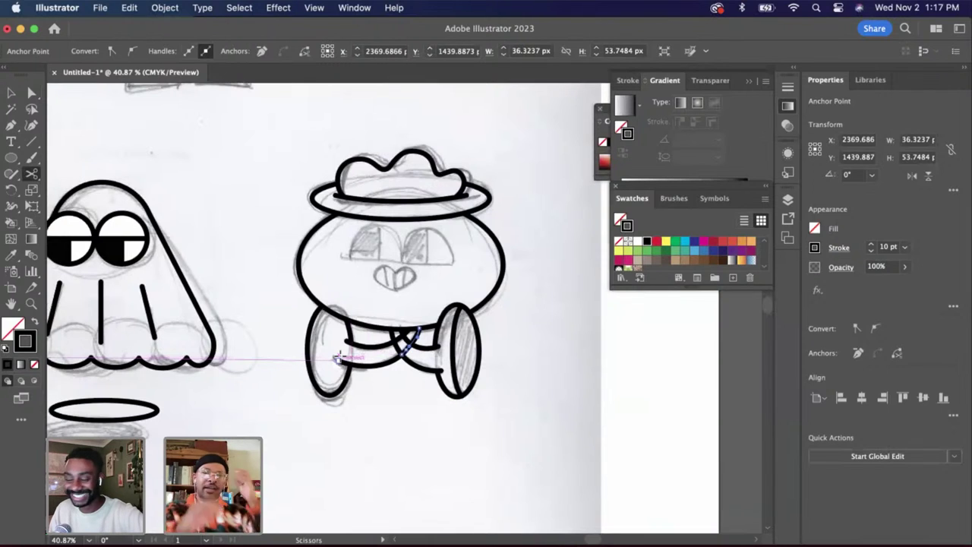
scroll(338, 357, "left", 4)
scroll(338, 357, "up", 1)
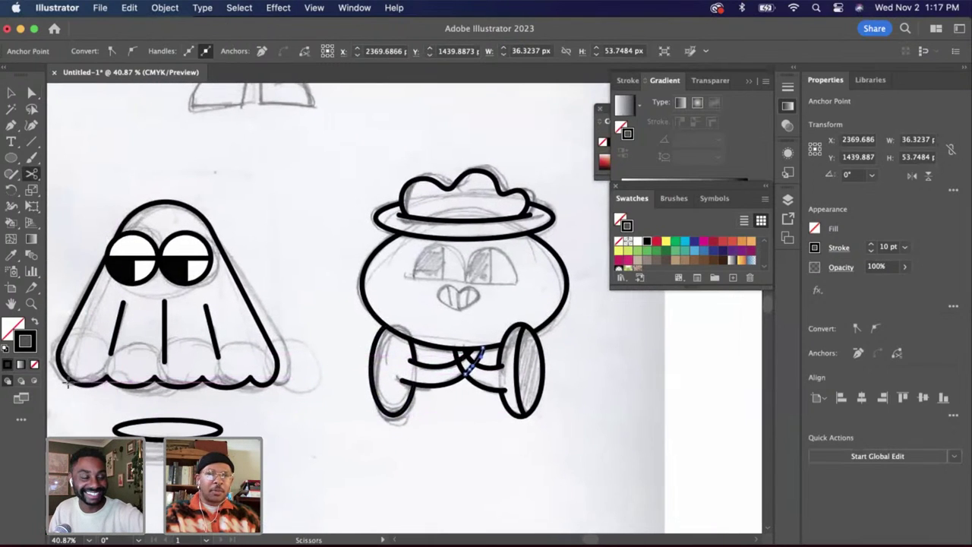
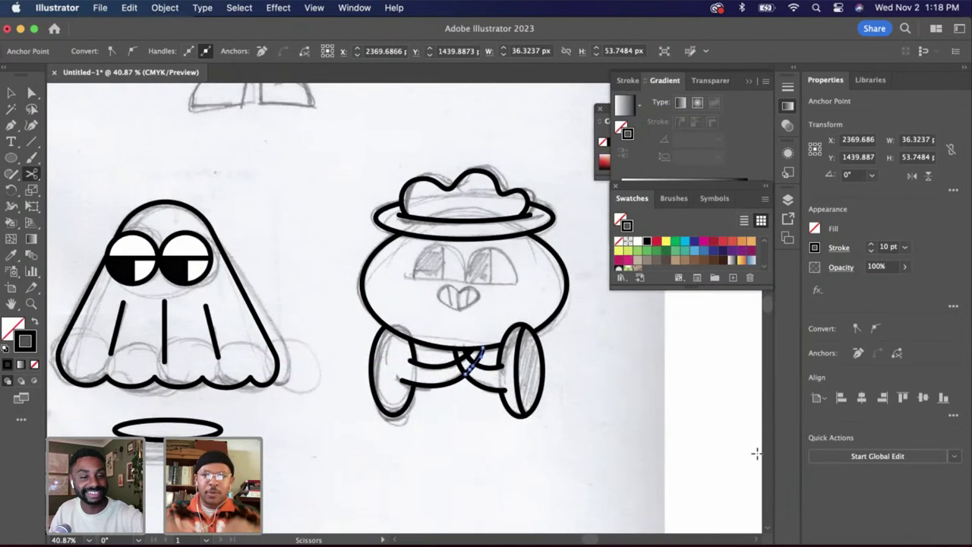
scroll(562, 378, "up", 5)
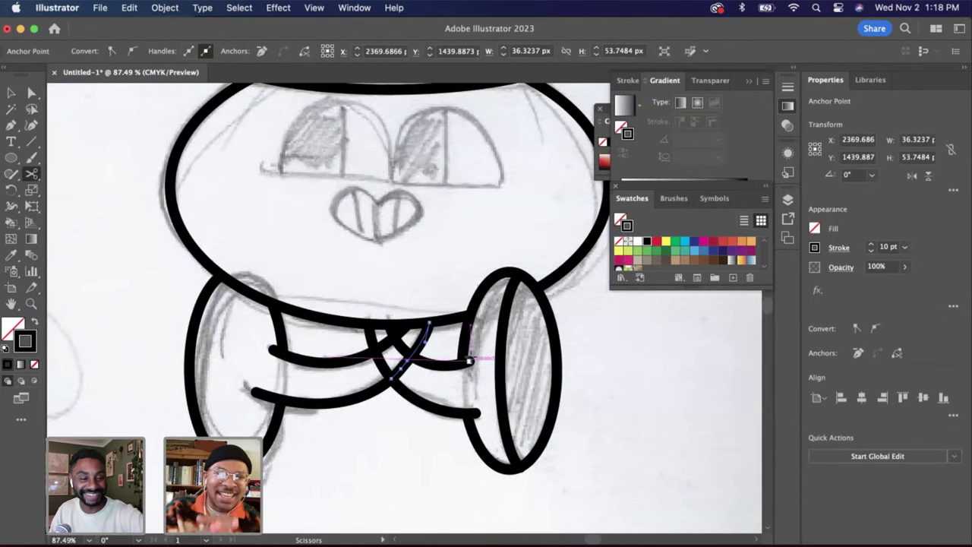
scroll(437, 351, "up", 4)
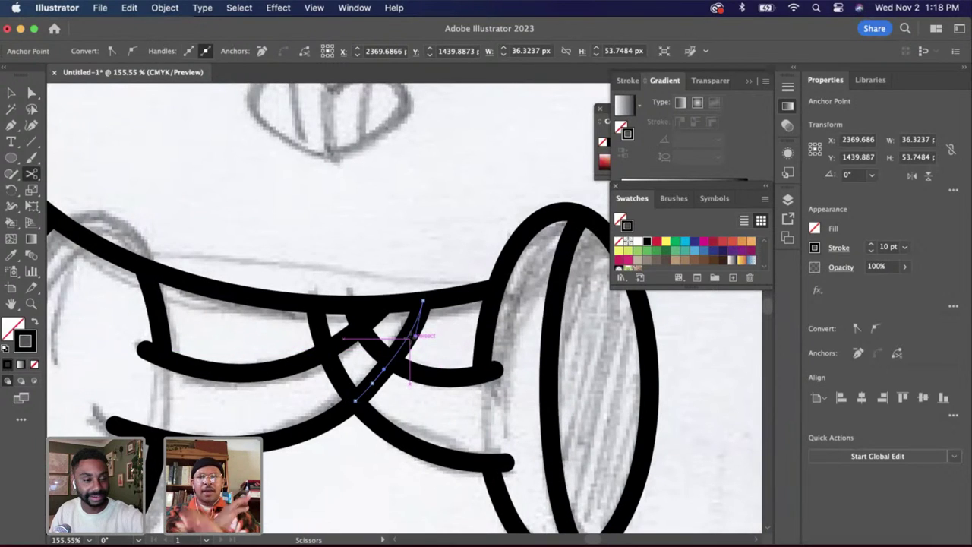
scroll(410, 337, "down", 8)
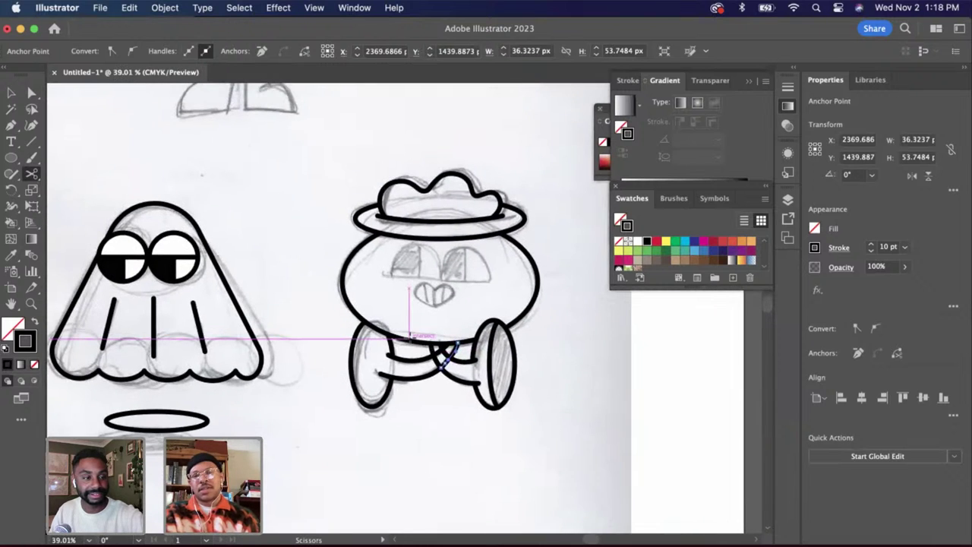
scroll(410, 337, "up", 5)
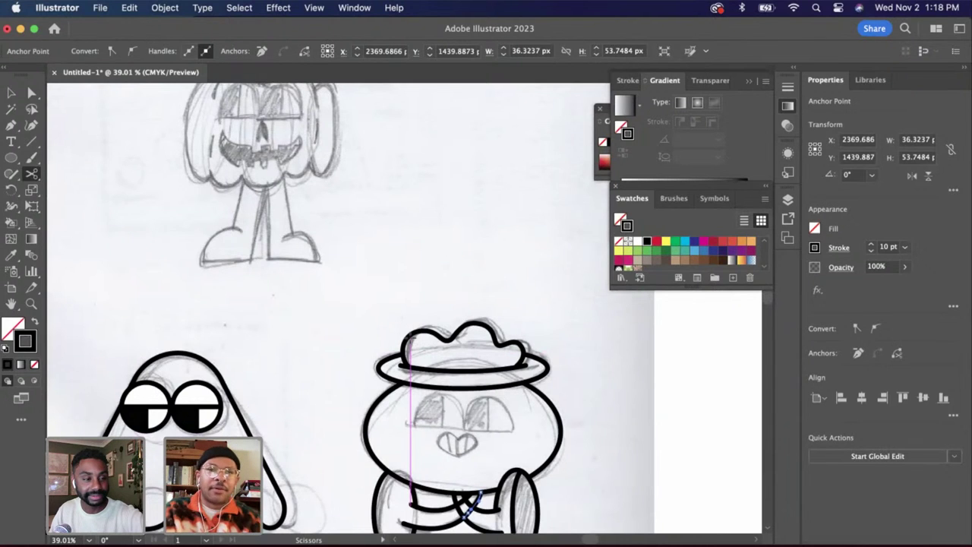
scroll(411, 337, "down", 5)
scroll(443, 375, "up", 5)
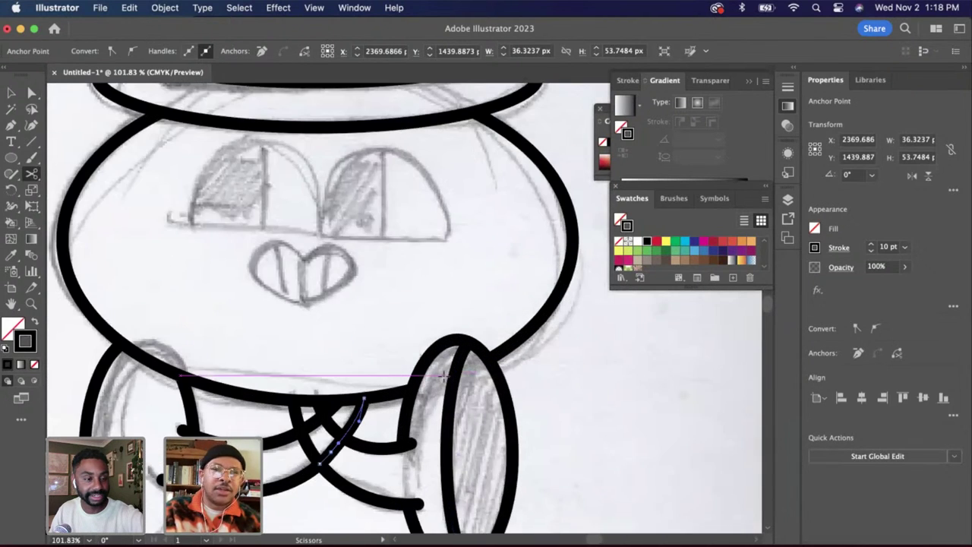
scroll(371, 402, "down", 2)
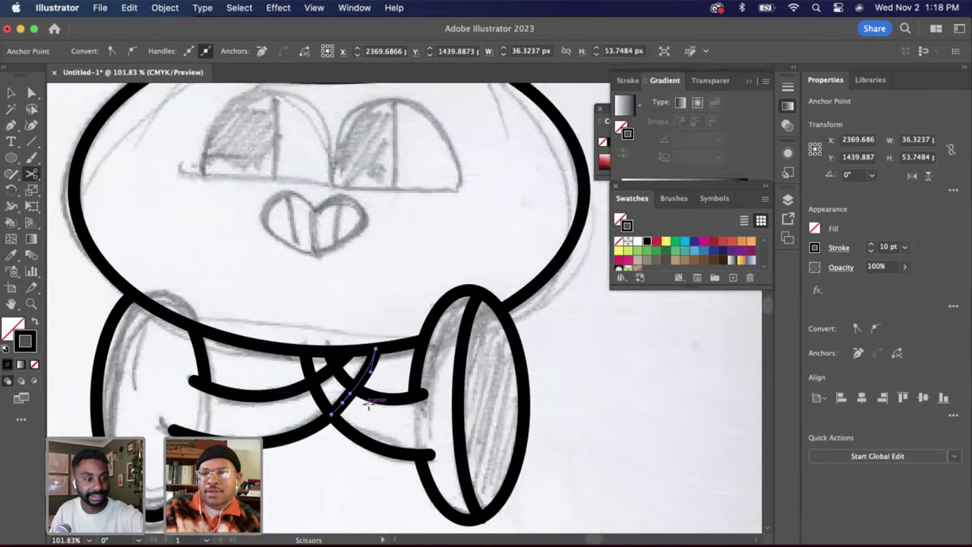
Cut the left leg's lower line at the right leg's upper line and delete the part lying inside the right leg
scroll(375, 396, "up", 3)
left_click(311, 385)
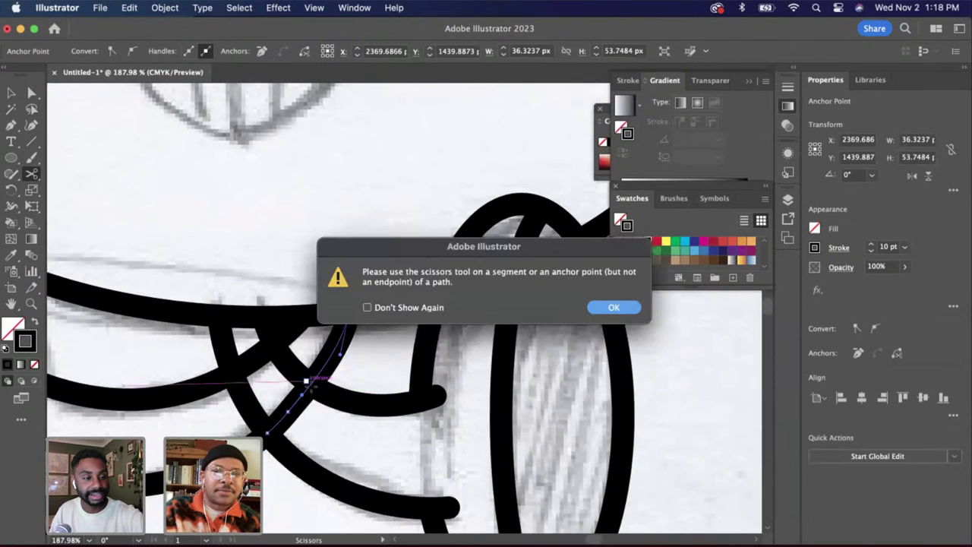
key("Return")
key("a")
left_click(303, 408)
scroll(300, 403, "up", 3)
left_click(317, 363)
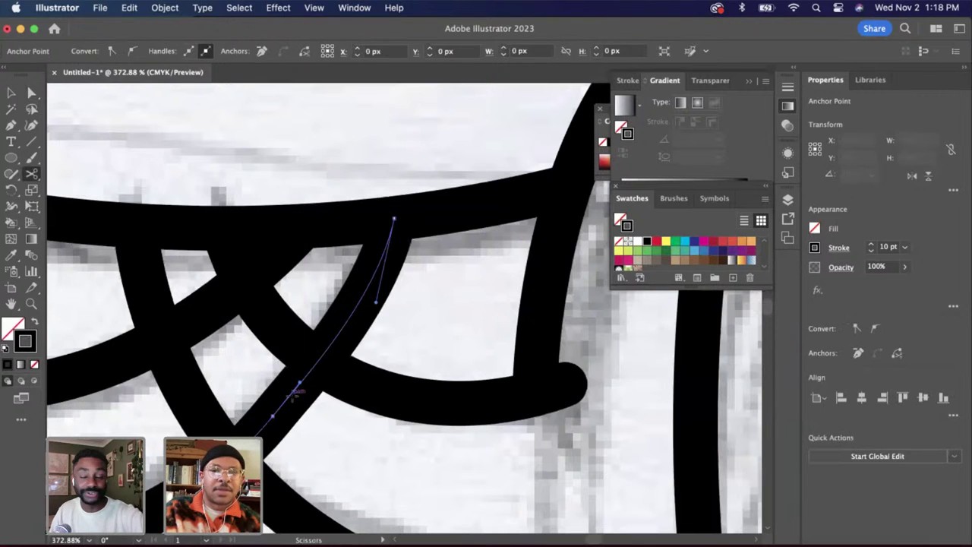
key("c")
left_click(318, 362)
key("a")
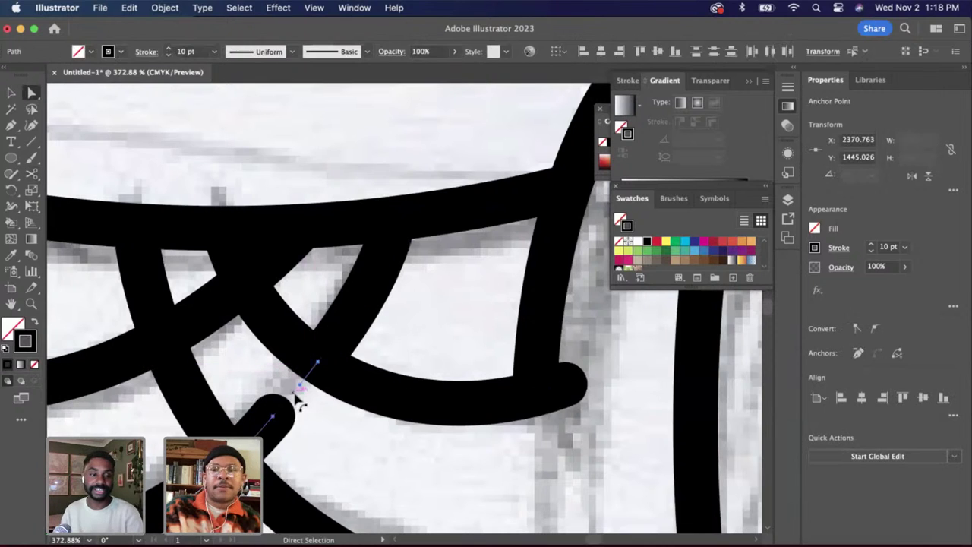
left_click(296, 399)
Delete the segment of the left leg's upper line between the right leg's two lines
left_click(155, 335)
key("c")
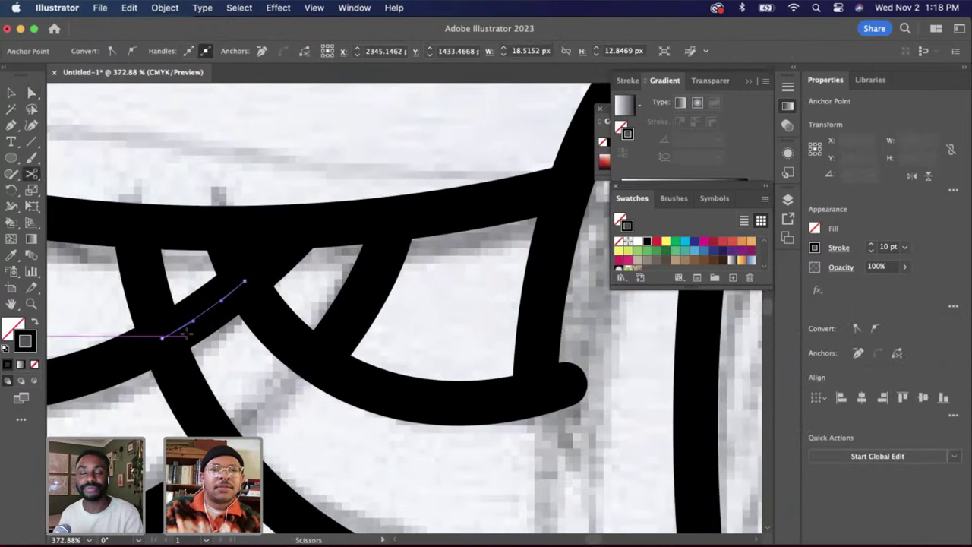
left_click(186, 329)
scroll(224, 335, "down", 8)
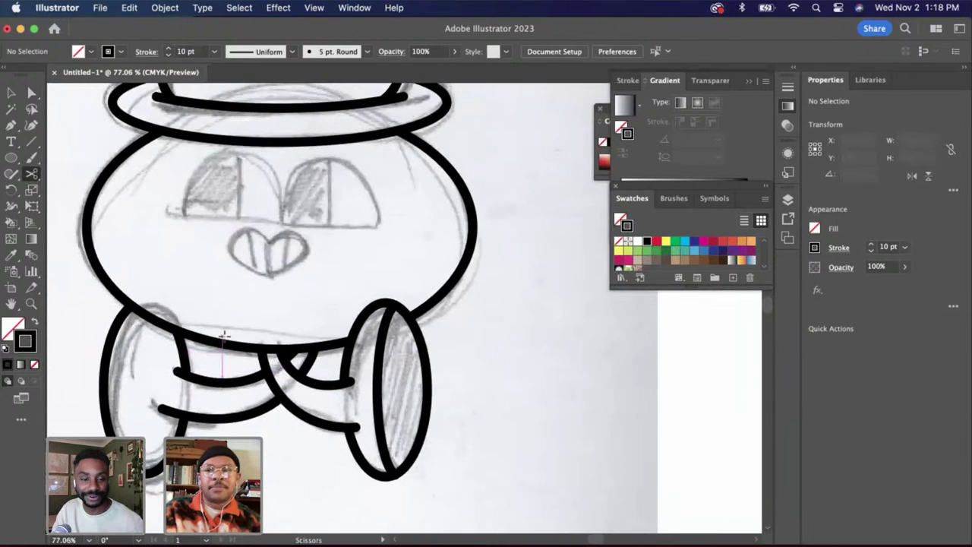
Draw a circle about 104 px in diameter over the character's sketched left eye
scroll(224, 334, "up", 2)
scroll(224, 334, "left", 2)
scroll(251, 354, "down", 5)
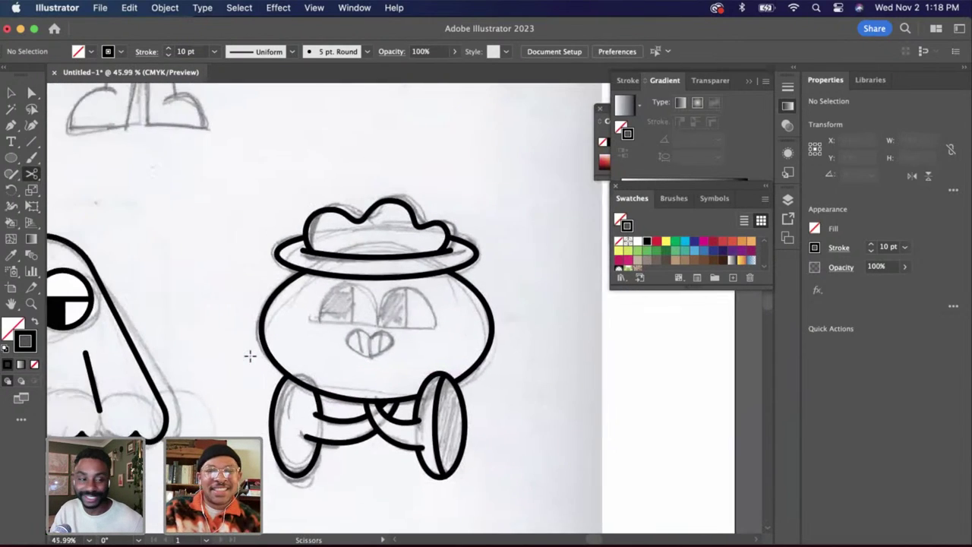
scroll(330, 328, "up", 4)
left_click(12, 158)
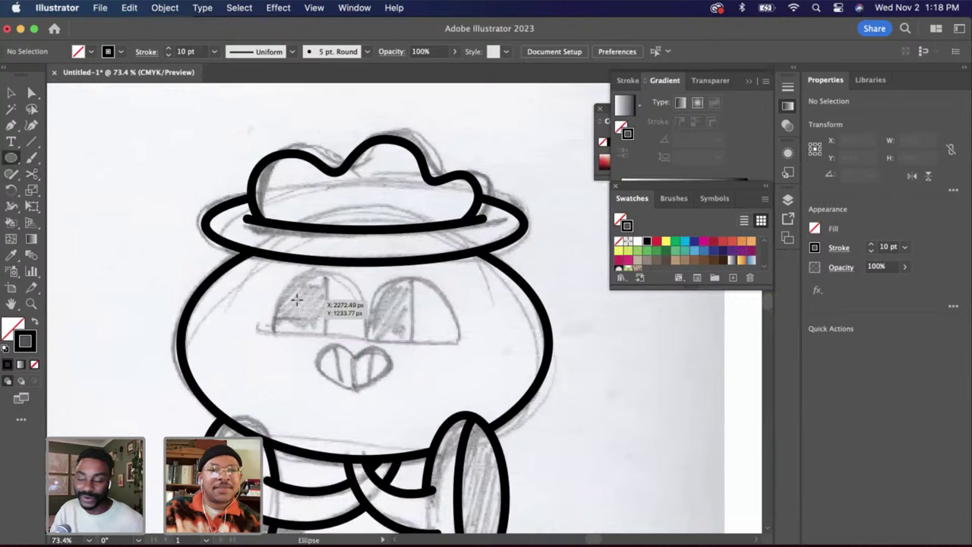
left_click_drag(271, 272, 366, 359)
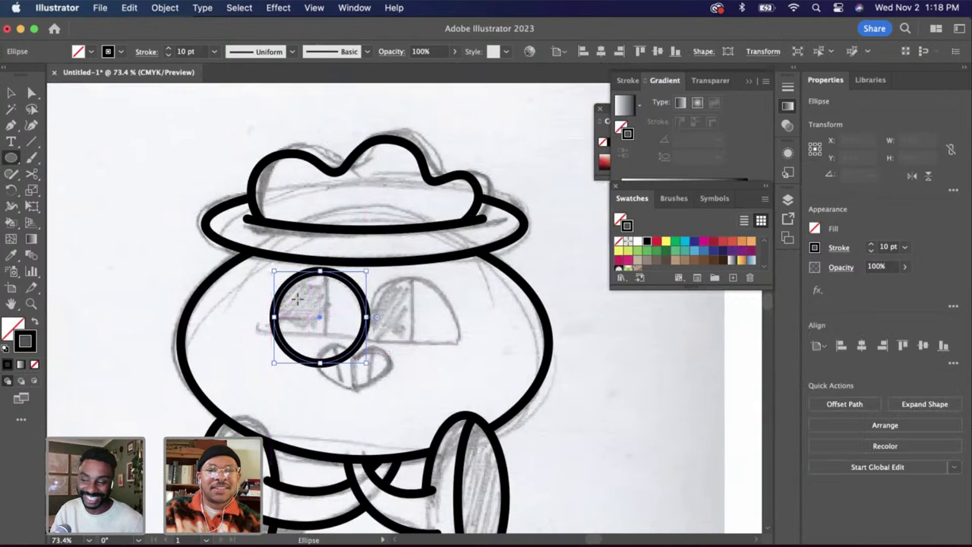
key("a")
left_click(101, 195)
Draw a horizontal line about 104 px long across the middle of the left eye circle
left_click(31, 141)
scroll(347, 354, "up", 3)
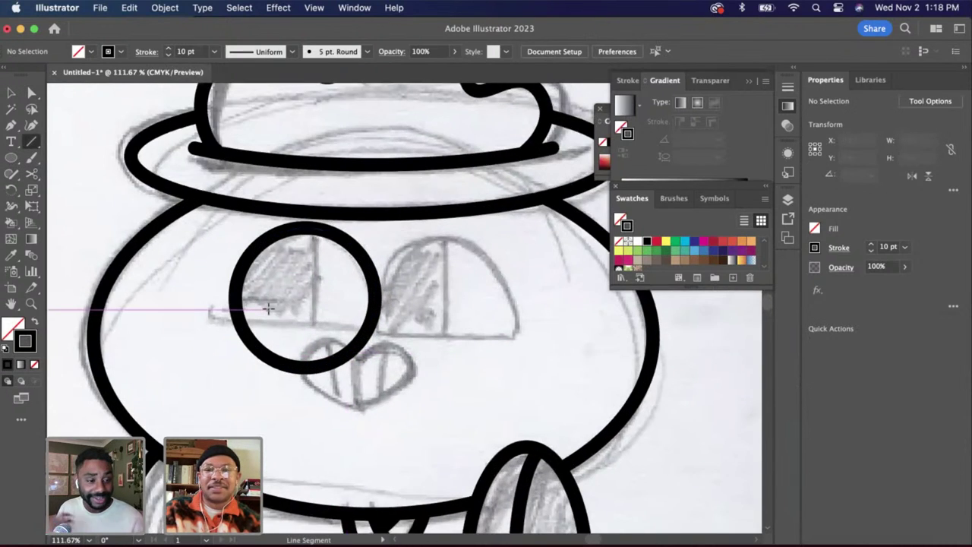
mouse_move(235, 296)
left_mouse_down()
mouse_move(386, 297)
mouse_move(375, 298)
left_mouse_up()
key("a")
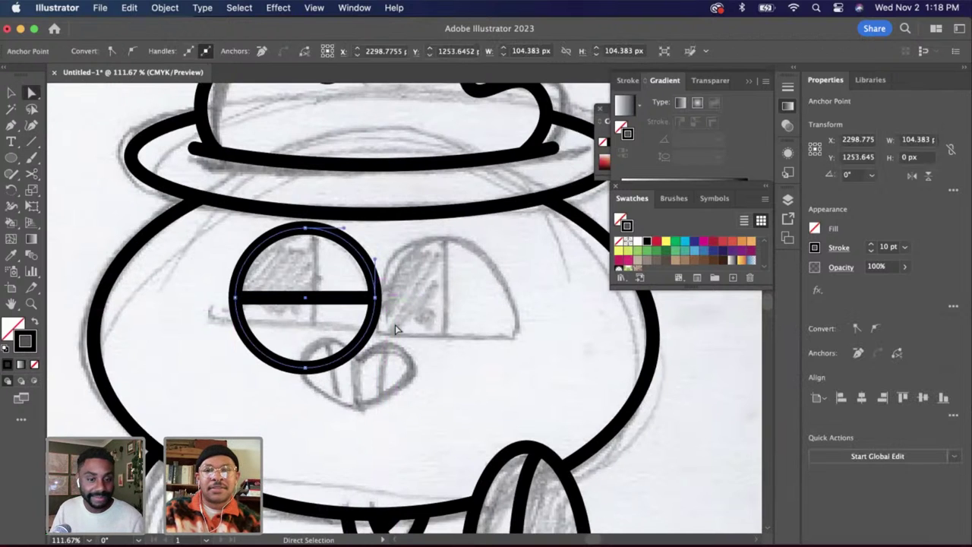
key("super+shift+a")
scroll(394, 325, "down", 2)
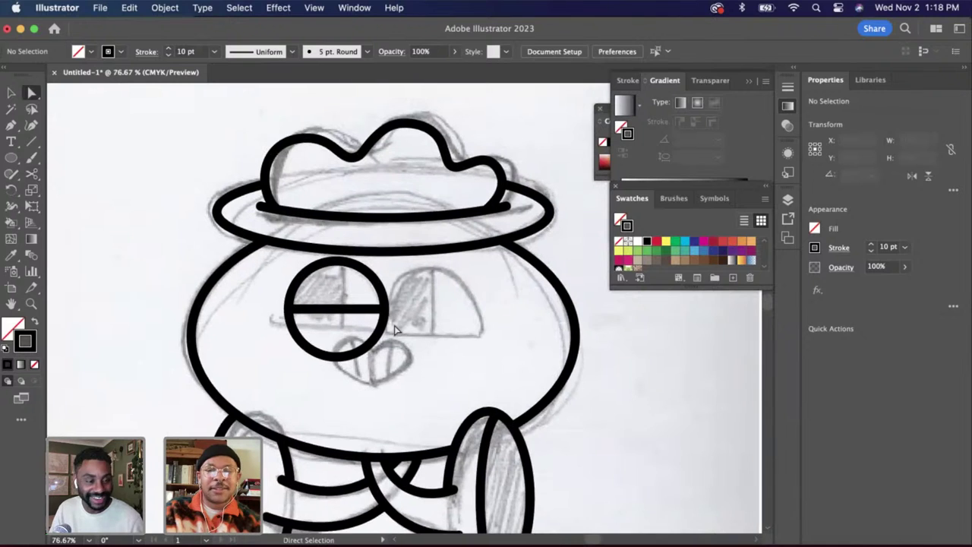
Cut the left eye circle at both ends of its horizontal line and delete the circle's lower half
scroll(395, 328, "up", 2)
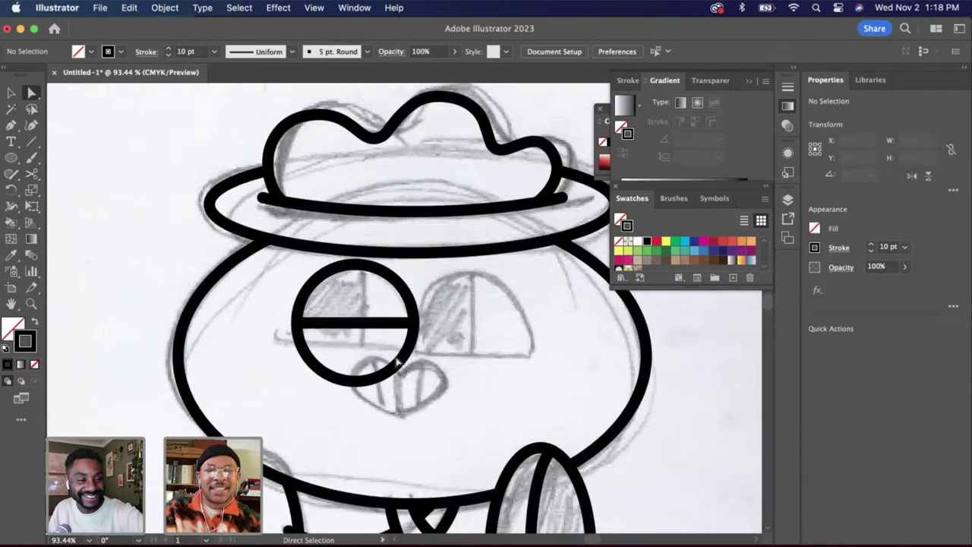
left_click(395, 363)
key("c")
left_click(296, 322)
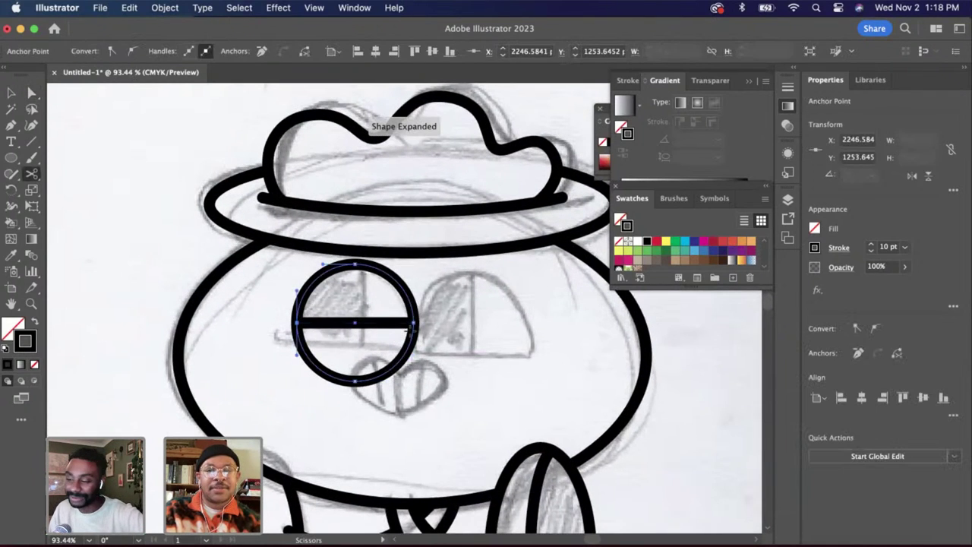
left_click(414, 324)
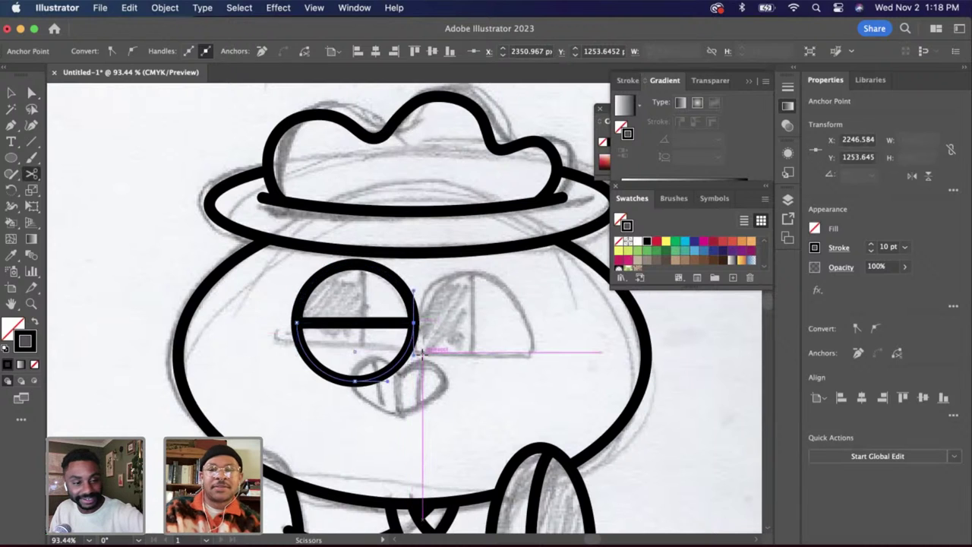
key("Delete")
key("Delete")
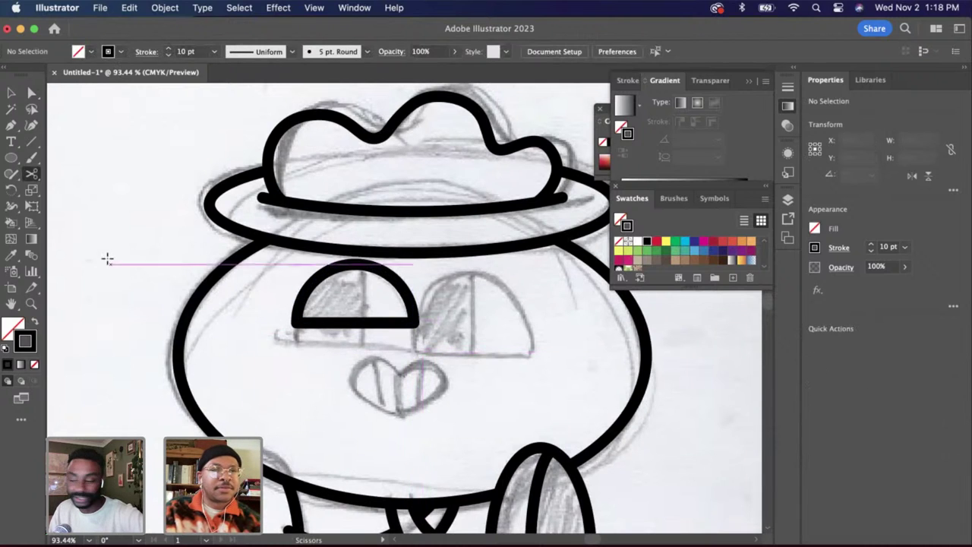
Draw a vertical line about 52 px long from the top of the half-circle eye down to its base line
left_click(31, 142)
left_click_drag(355, 264, 356, 323)
key("a")
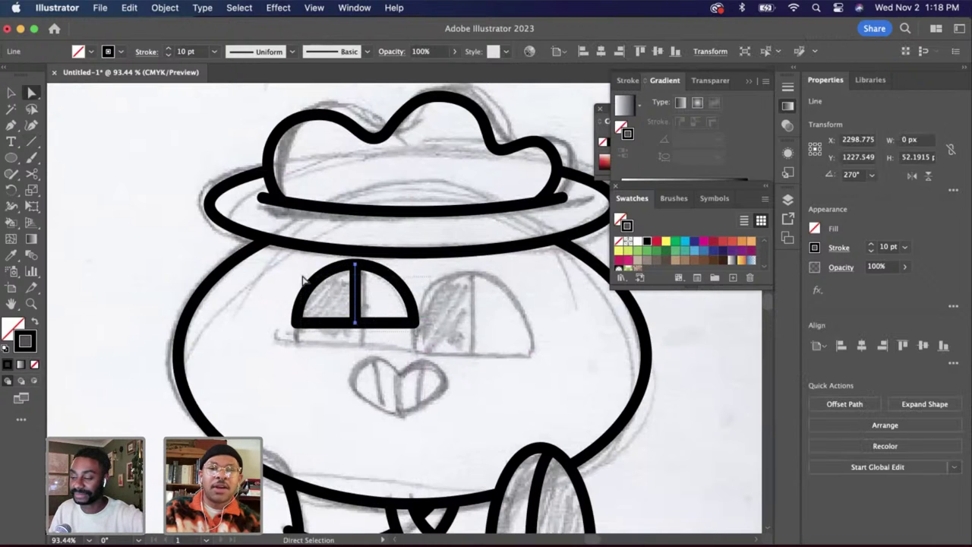
Stretch the left eye to about 68 px tall and place a copy of it directly beside it over the sketched right eye
left_click_drag(303, 276, 299, 274)
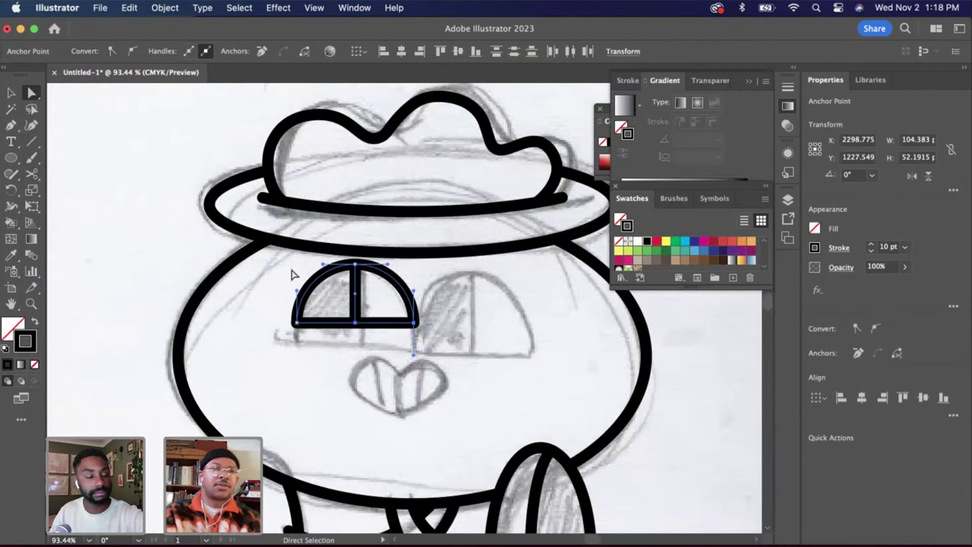
key("v")
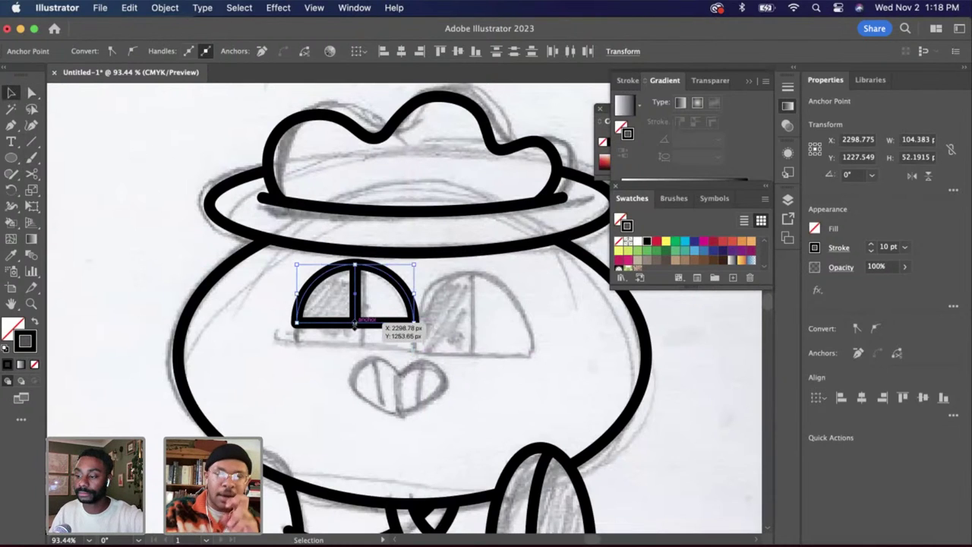
key("super+v")
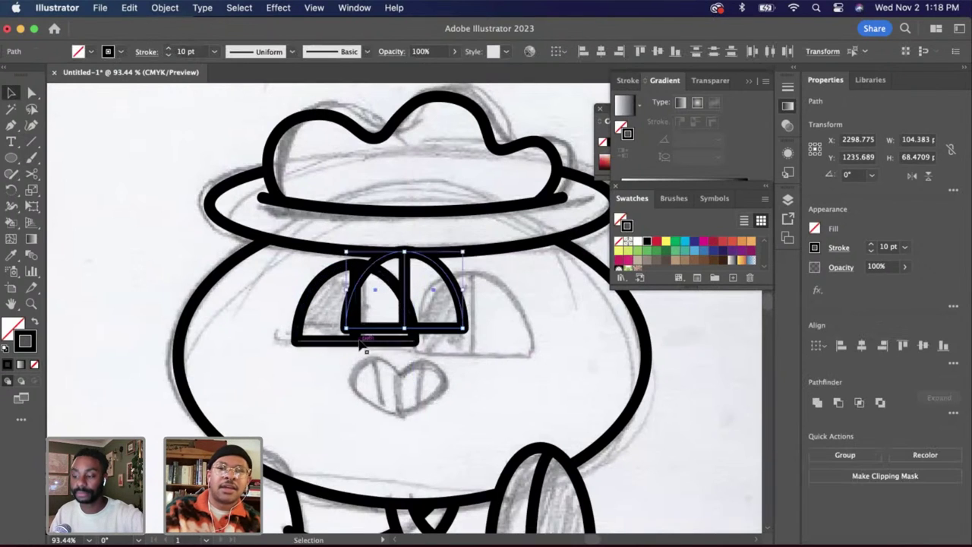
left_click_drag(405, 328, 474, 325)
key("super+z")
Select all the curves and lines of both eyes, without the head outline, and group them
left_click(278, 287)
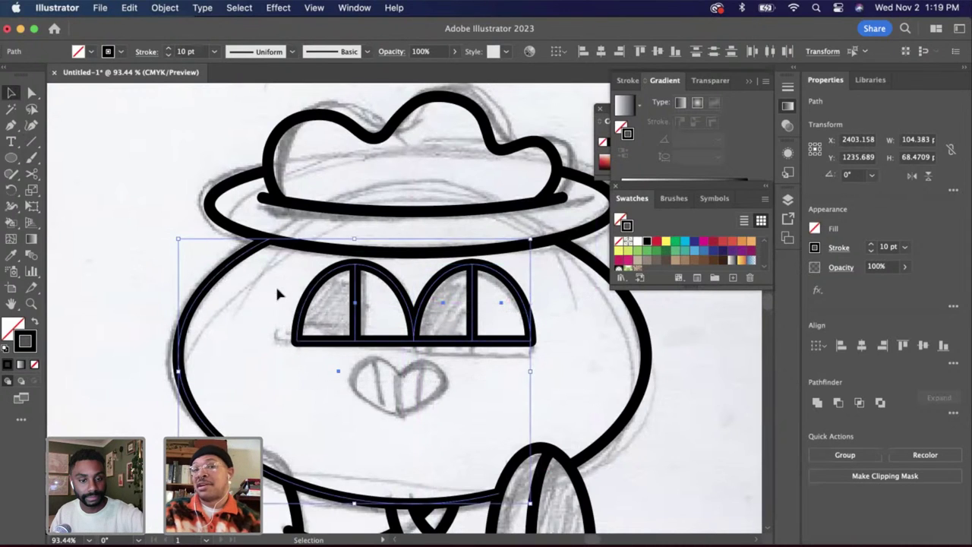
left_click(355, 311)
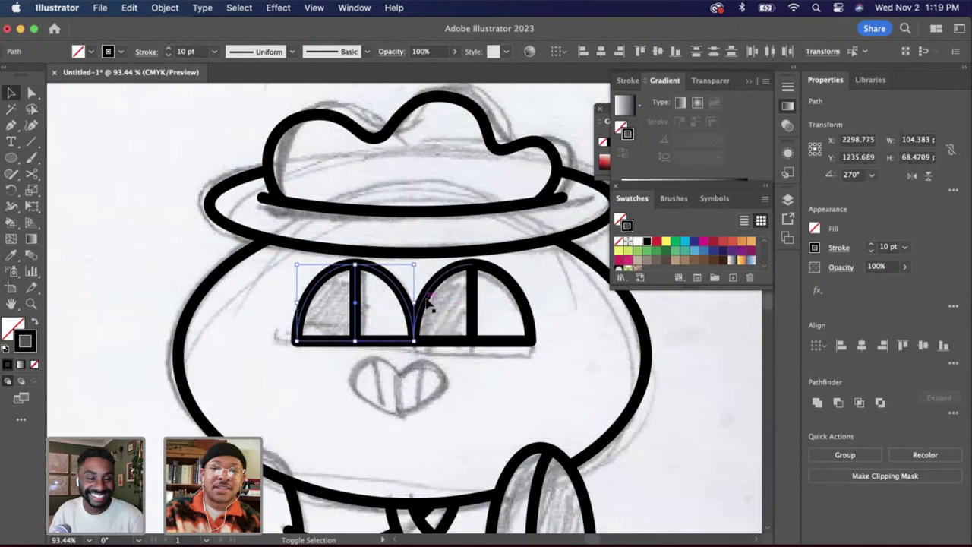
left_click(469, 308, "shift")
scroll(476, 326, "up", 3)
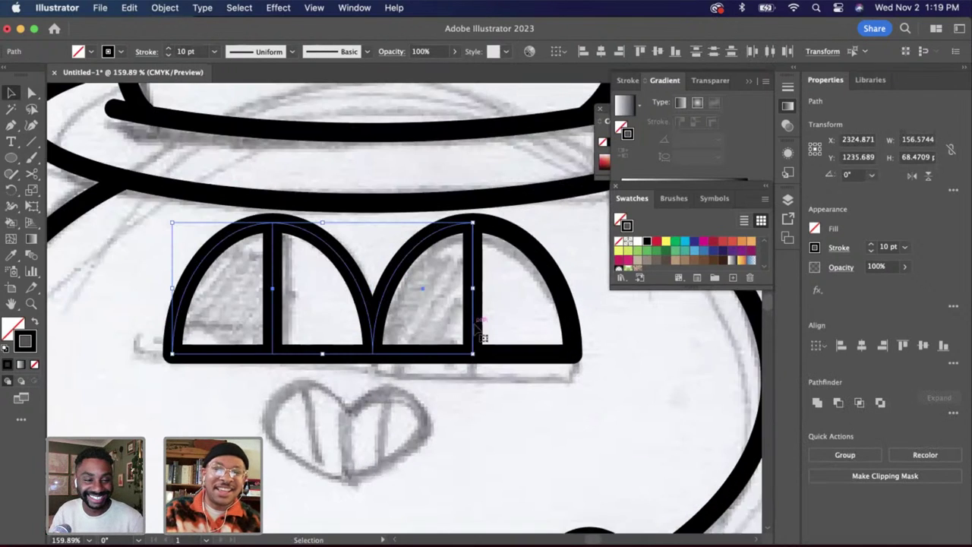
scroll(478, 338, "up", 2)
key("a")
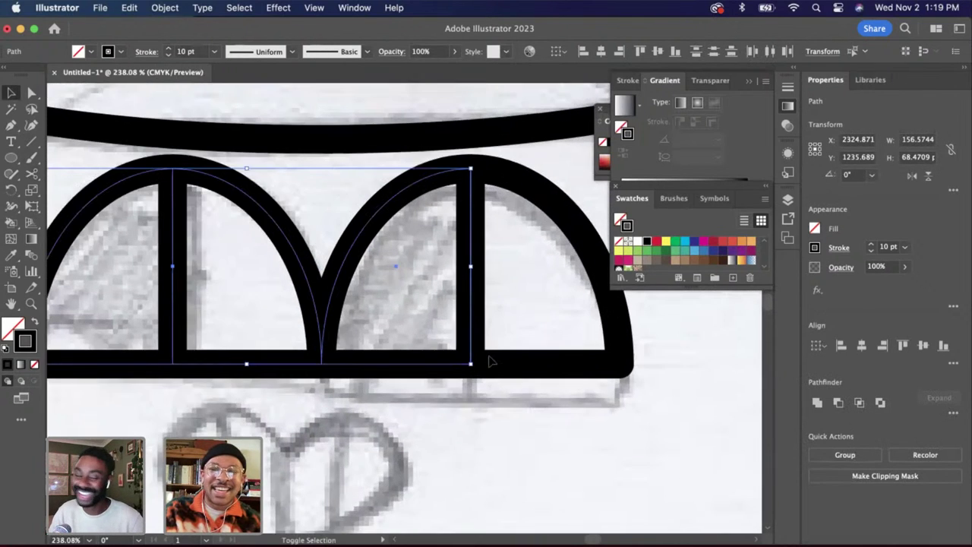
left_click(550, 206, "shift")
key("v")
scroll(481, 323, "down", 5)
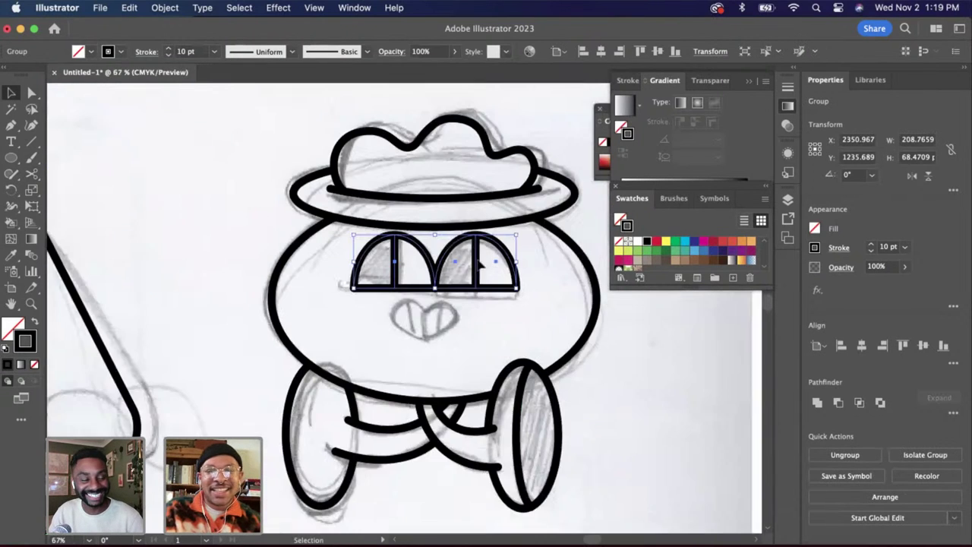
Align the grouped eyes with the hat brim by their horizontal centres
left_click(480, 322)
left_click(446, 280)
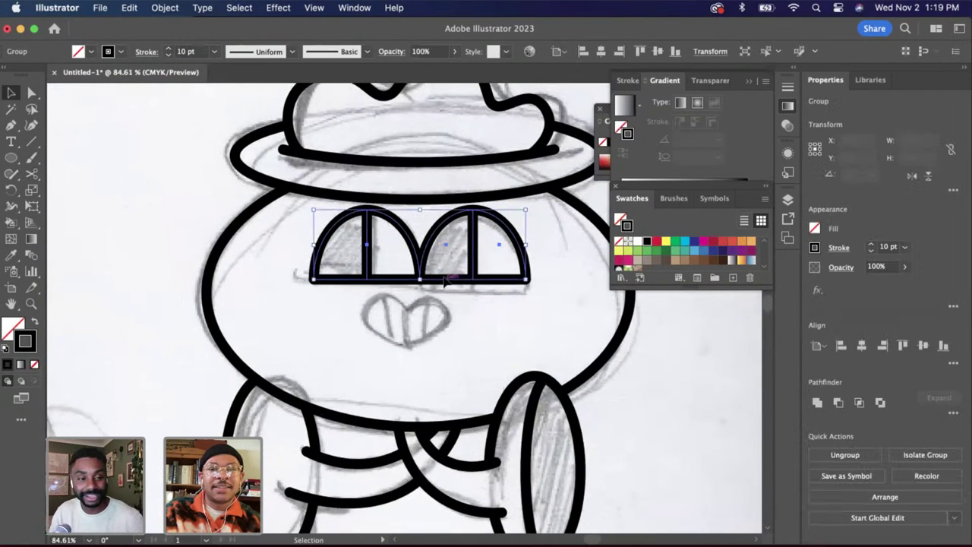
left_click(425, 199, "shift")
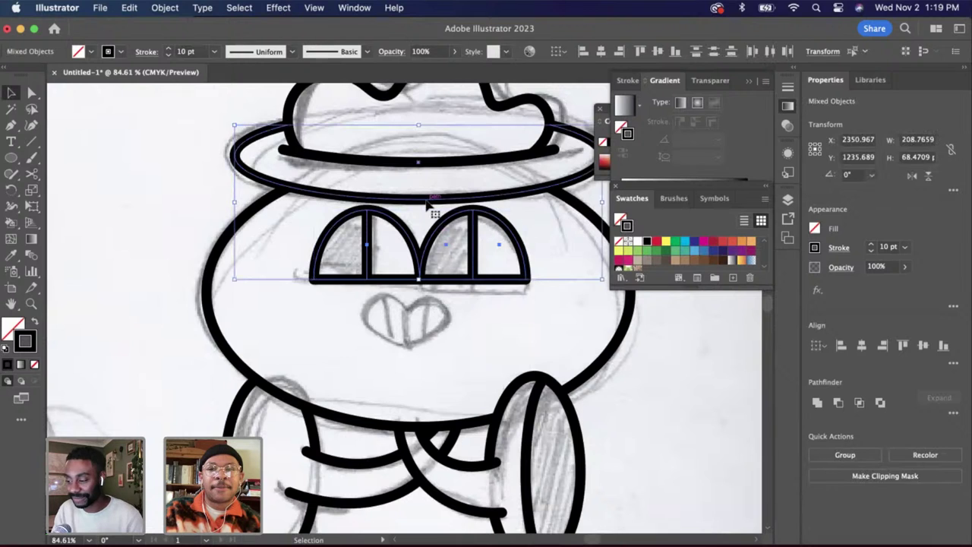
left_click(602, 53)
Move the grouped eyes down about 7 px below the hat brim
left_click(516, 324)
left_click(460, 279)
key("shift+Down")
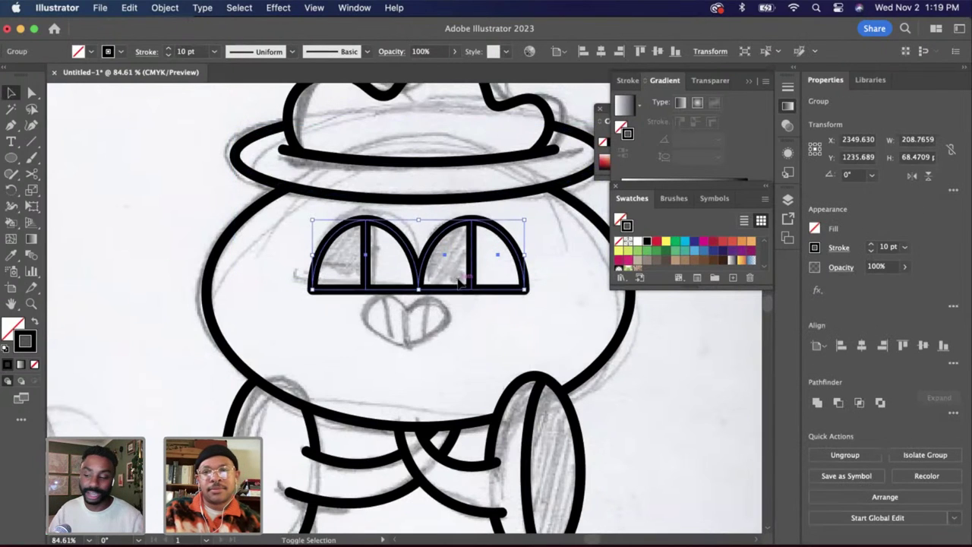
key("Up")
key("Up")
key("Up")
Draw an ellipse tilted about 50° and about 53 px wide by 49 px high over the left half of the heart-shaped mouth
scroll(410, 342, "right", 5)
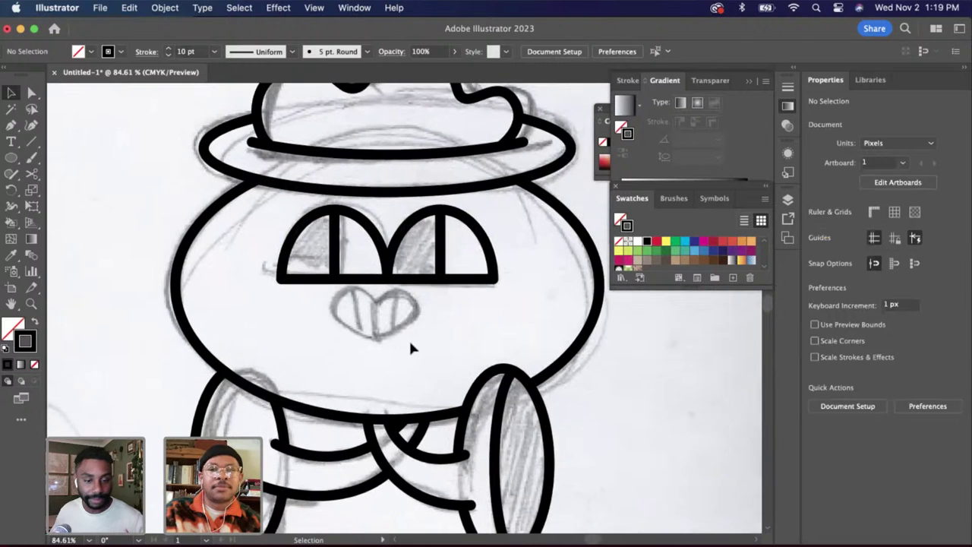
left_click(11, 157)
scroll(309, 300, "up", 3)
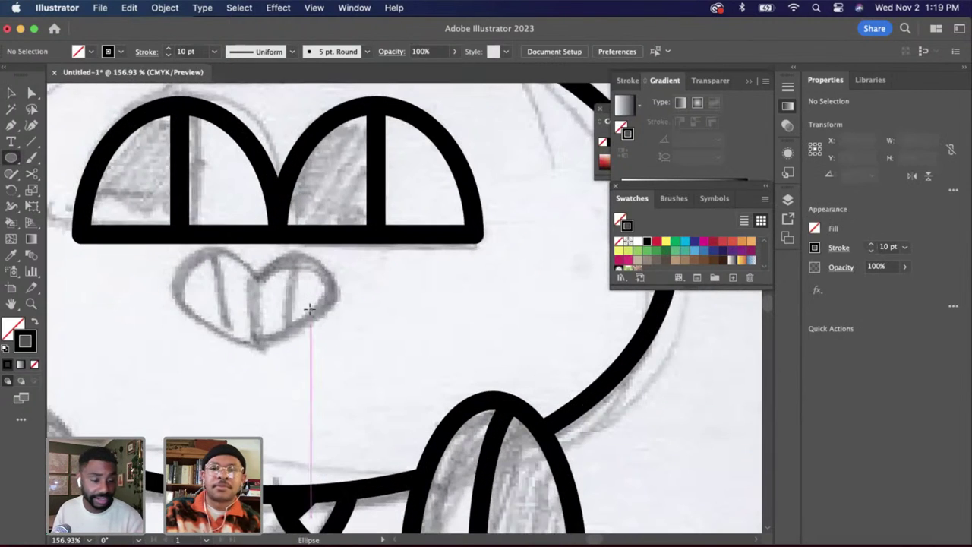
left_click_drag(205, 264, 282, 340)
left_click(11, 93)
Duplicate the tilted ellipse, reflect the copy, and place it over the mouth's right half so both ellipses cross as a heart
key("ctrl+c")
key("ctrl+v")
left_click_drag(431, 373, 311, 330)
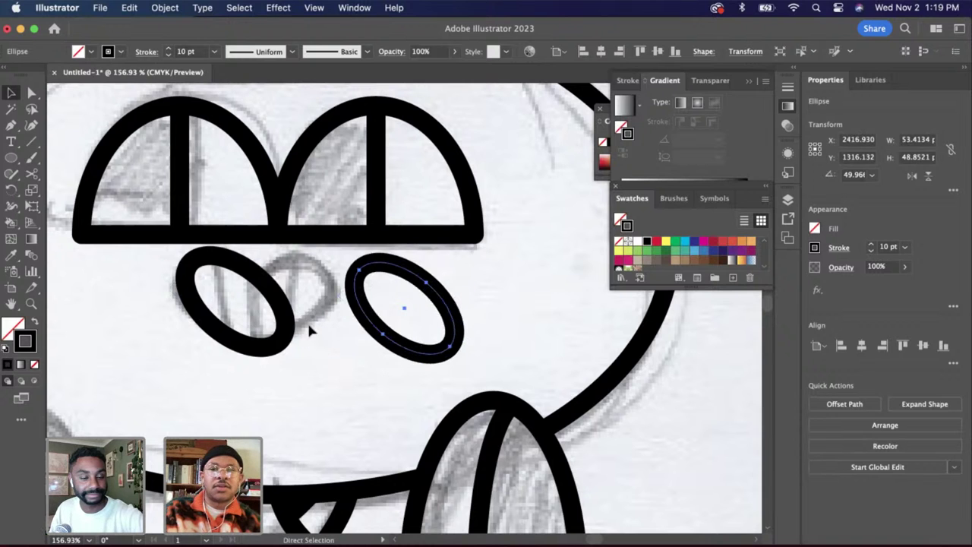
right_click(376, 334)
mouse_move(443, 467)
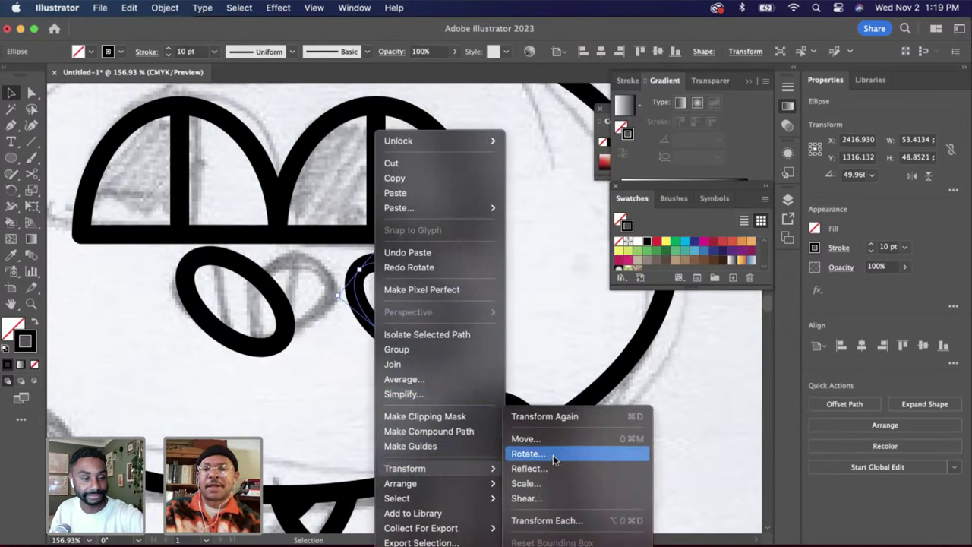
left_click(544, 468)
key("Return")
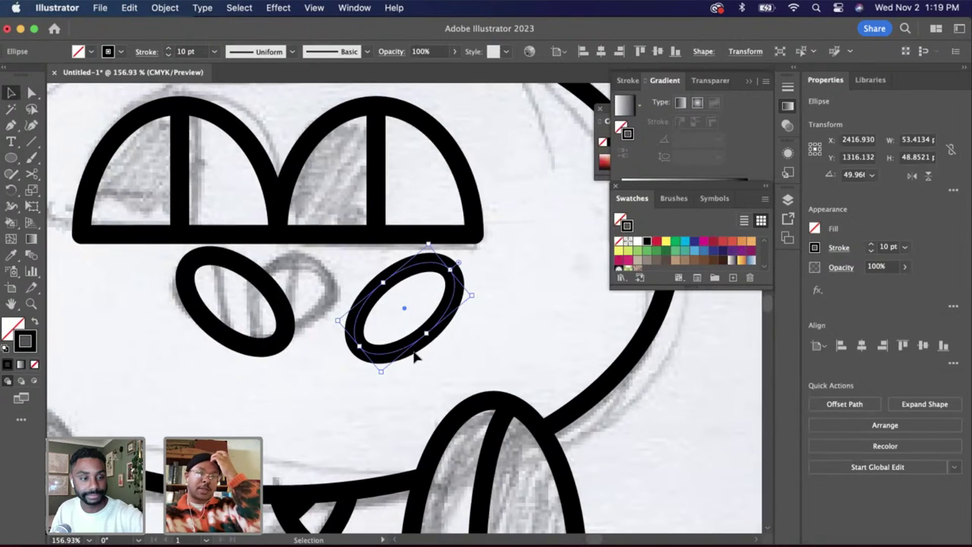
left_click_drag(435, 339, 308, 329)
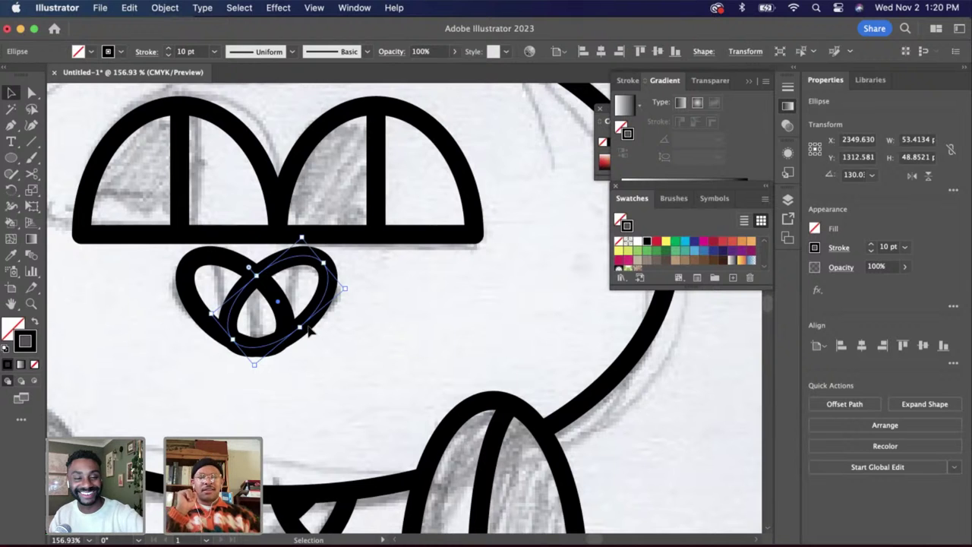
Cut the right mouth ellipse at its upper and lower crossings with the left one and delete its inner part
key("c")
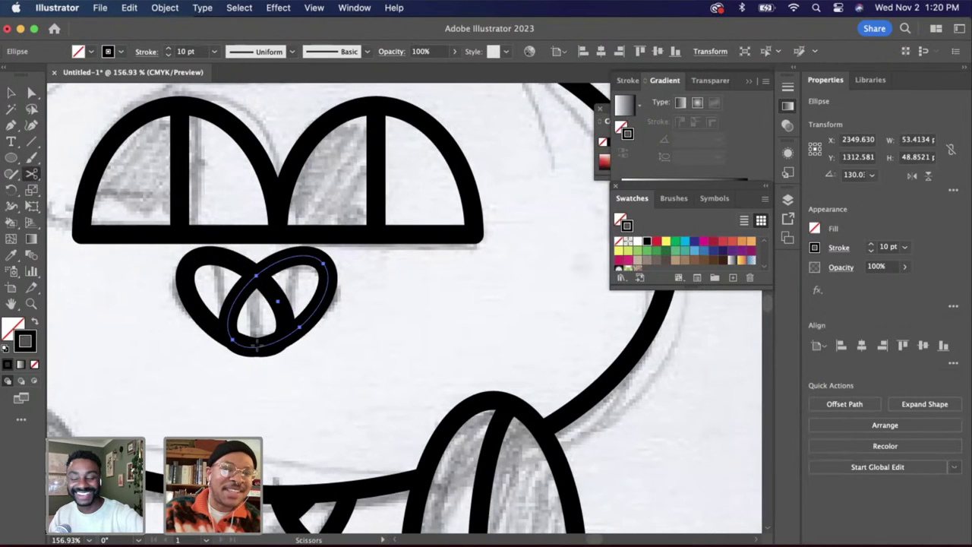
left_click(257, 345)
scroll(259, 307, "up", 3)
left_click(255, 254)
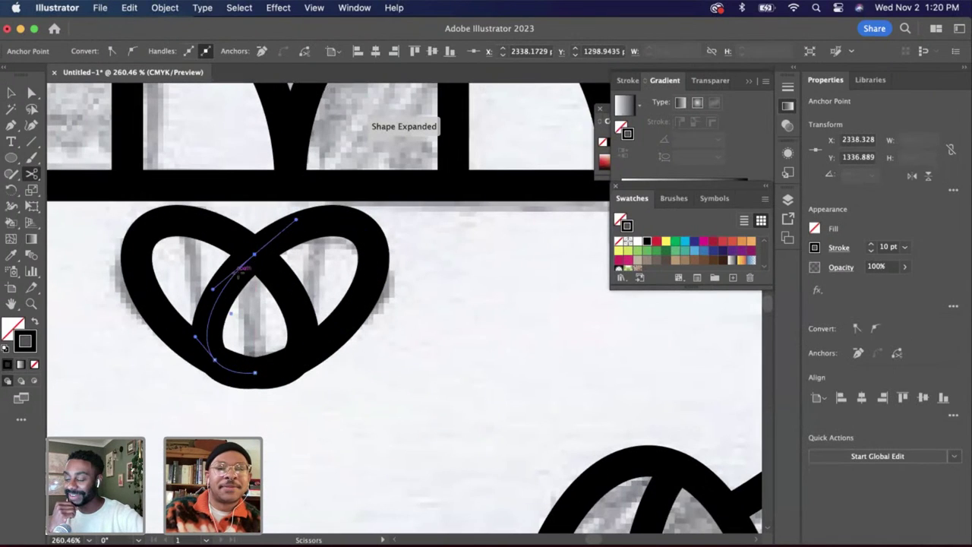
key("Delete")
key("Delete")
Cut the left mouth ellipse at the same two crossings and delete its part inside the heart
left_click(283, 287)
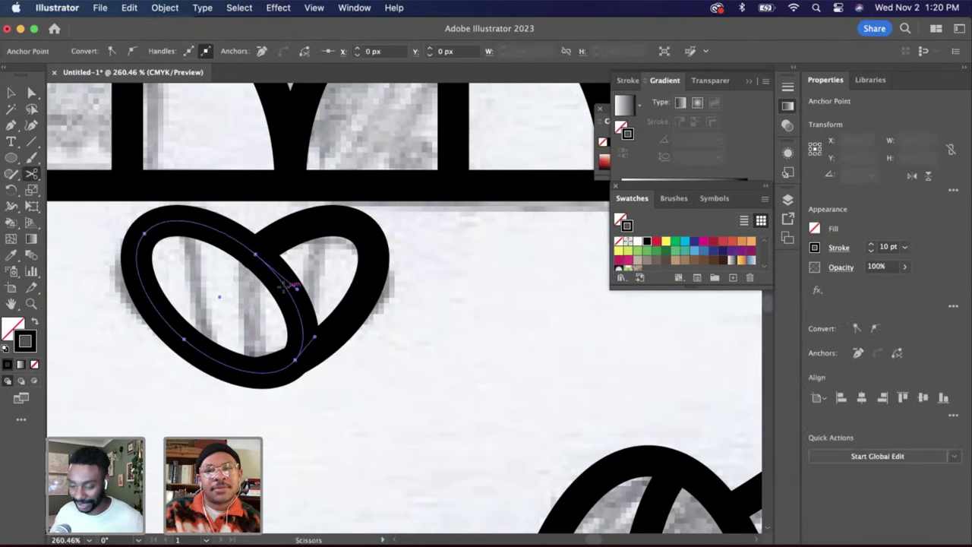
left_click(255, 255)
left_click(259, 373)
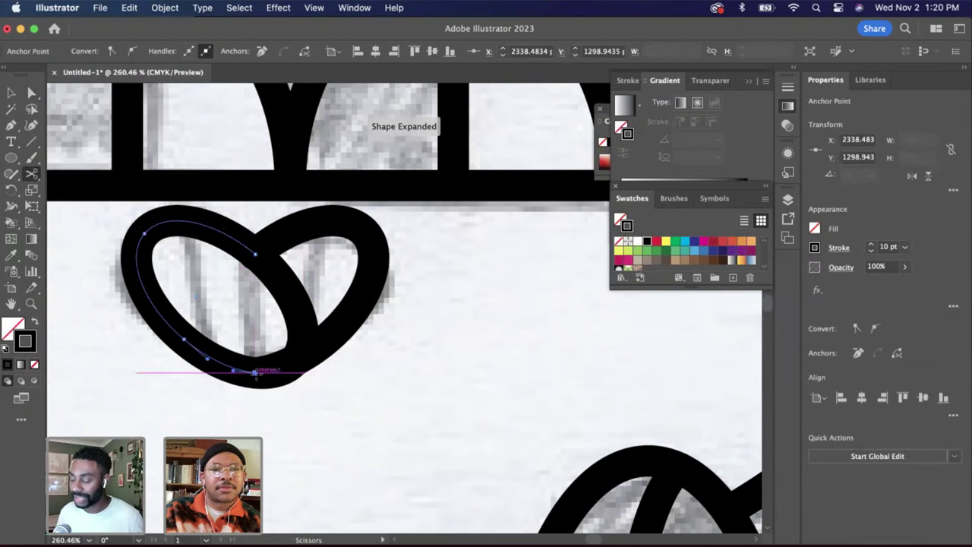
key("a")
left_click(295, 360)
key("super+shift+a")
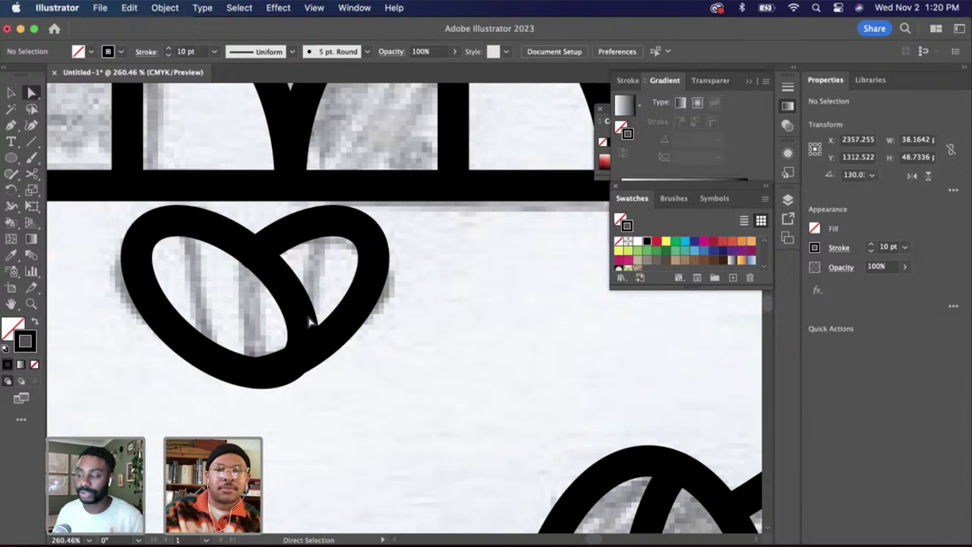
left_click(305, 325)
key("Delete")
Select the left curve's end anchor at the upper notch of the heart-shaped mouth
scroll(276, 308, "up", 1)
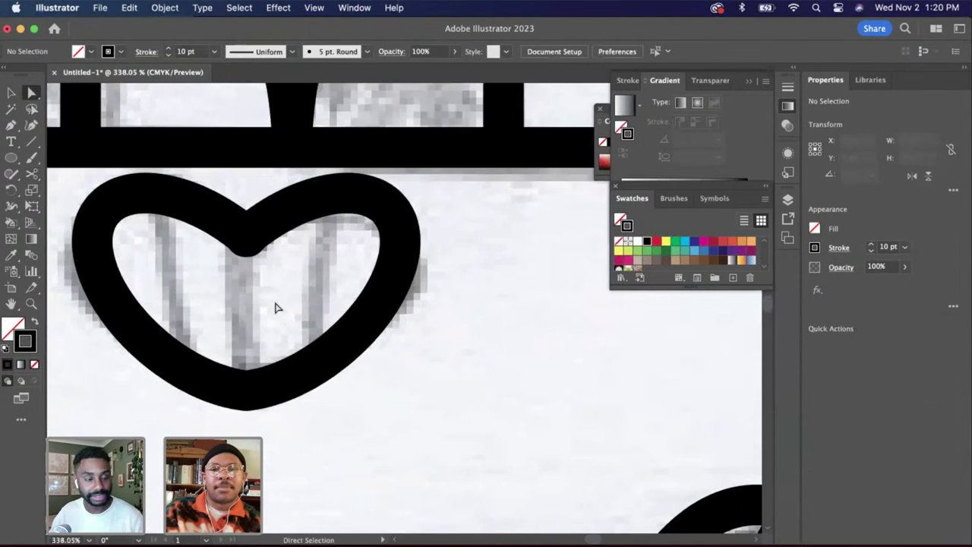
scroll(276, 308, "up", 1)
left_click(247, 231)
scroll(250, 237, "up", 2)
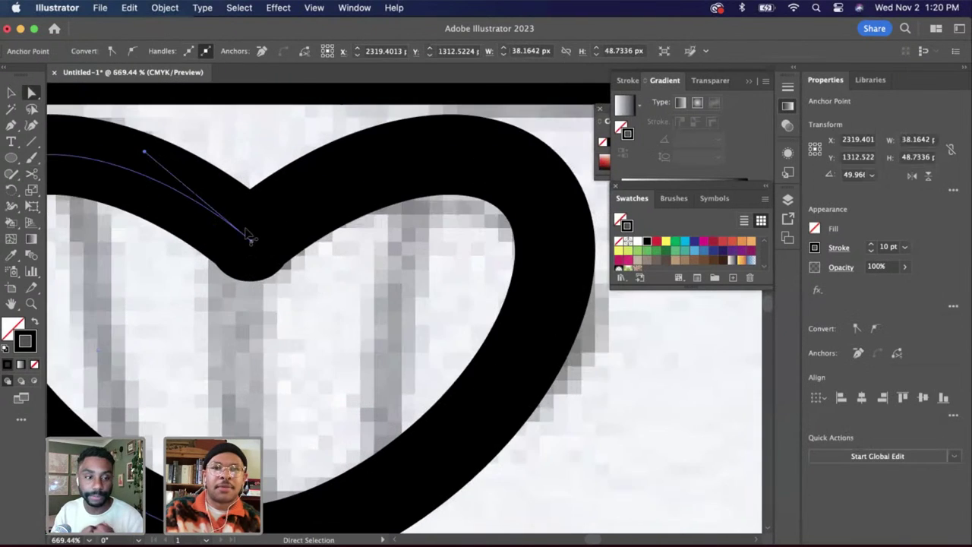
Adjust the anchor point at the top centre notch of the heart-shaped mouth so the two halves meet
mouse_move(252, 241)
left_mouse_down()
mouse_move(241, 243)
mouse_move(274, 230)
mouse_move(244, 247)
left_mouse_up()
left_click(279, 227)
scroll(256, 243, "up", 5)
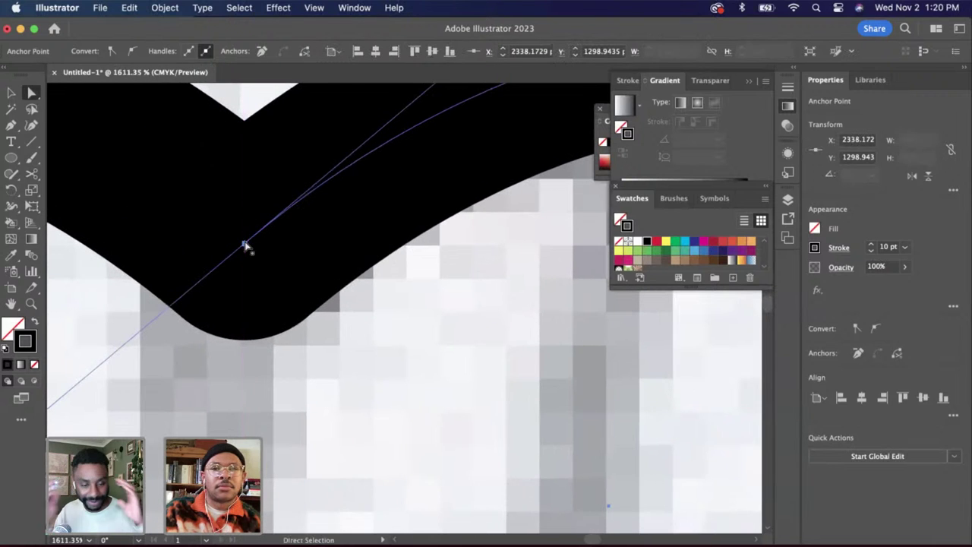
left_click(330, 384)
scroll(330, 384, "down", 10)
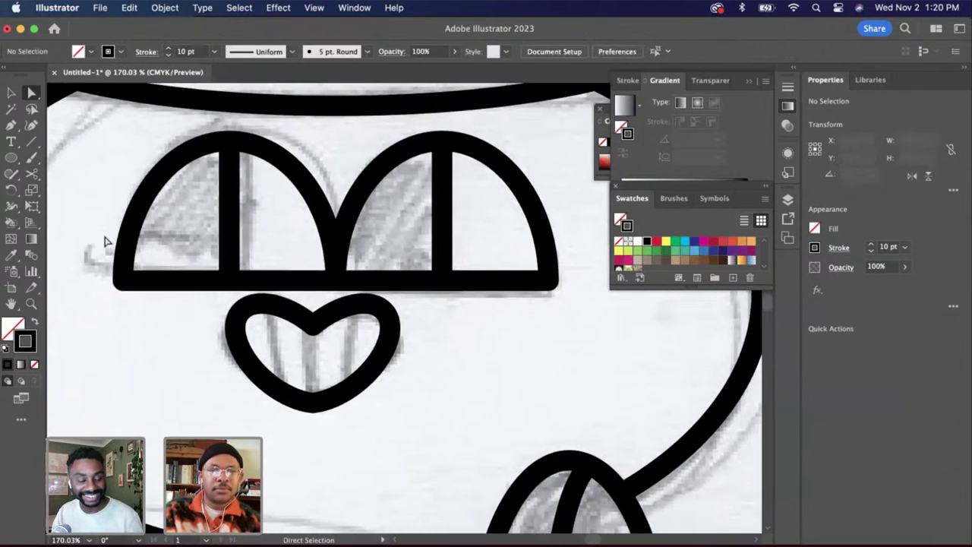
Draw a vertical centre line and a slanted left tooth line inside the mouth with the Line Segment tool
left_click(32, 141)
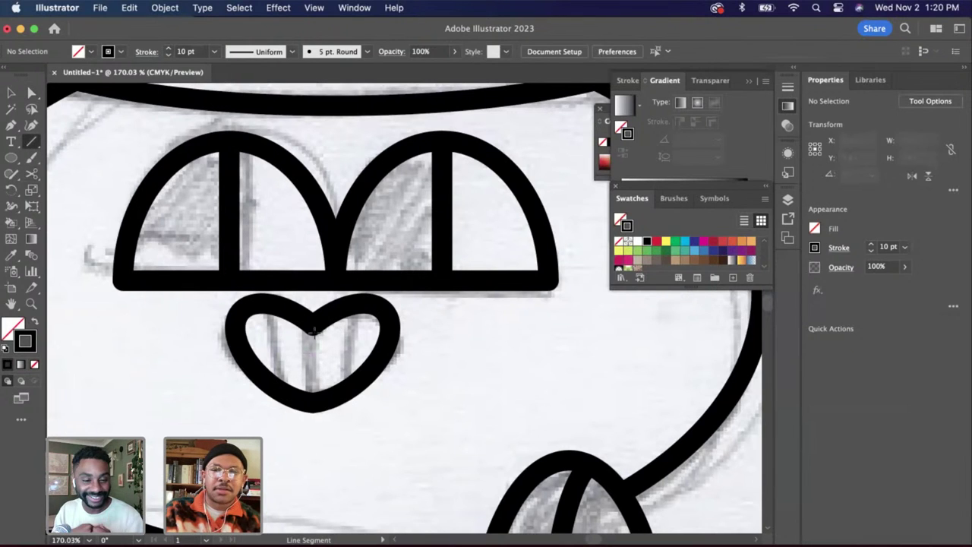
mouse_move(312, 325)
left_mouse_down()
mouse_move(313, 410)
mouse_move(313, 401)
left_mouse_up()
mouse_move(265, 303)
left_mouse_down()
mouse_move(275, 351)
mouse_move(304, 394)
mouse_move(281, 390)
left_mouse_up()
left_click_drag(357, 307, 347, 380)
key("ctrl+z")
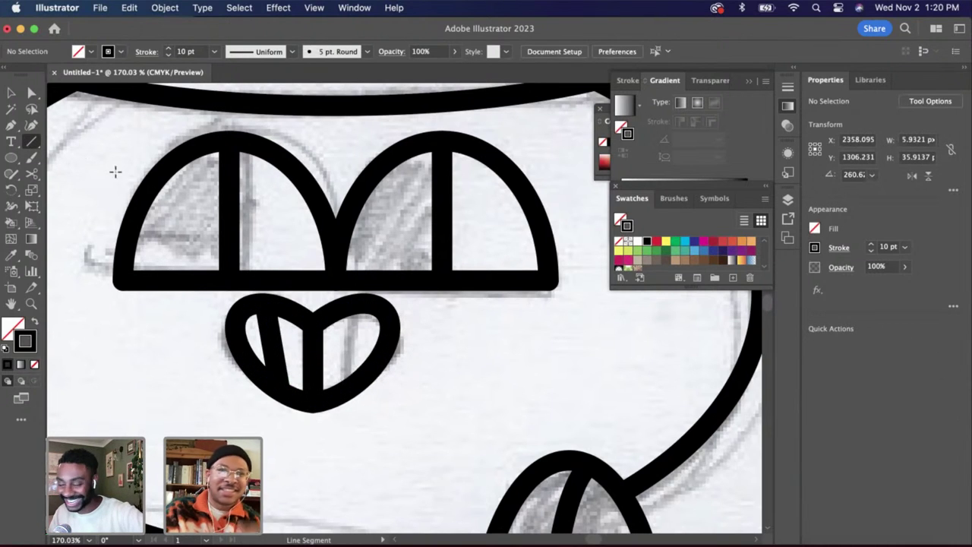
Duplicate the slanted left tooth line, mirror the copy horizontally and place it as the right tooth line in the mouth
key("v")
left_click(280, 370)
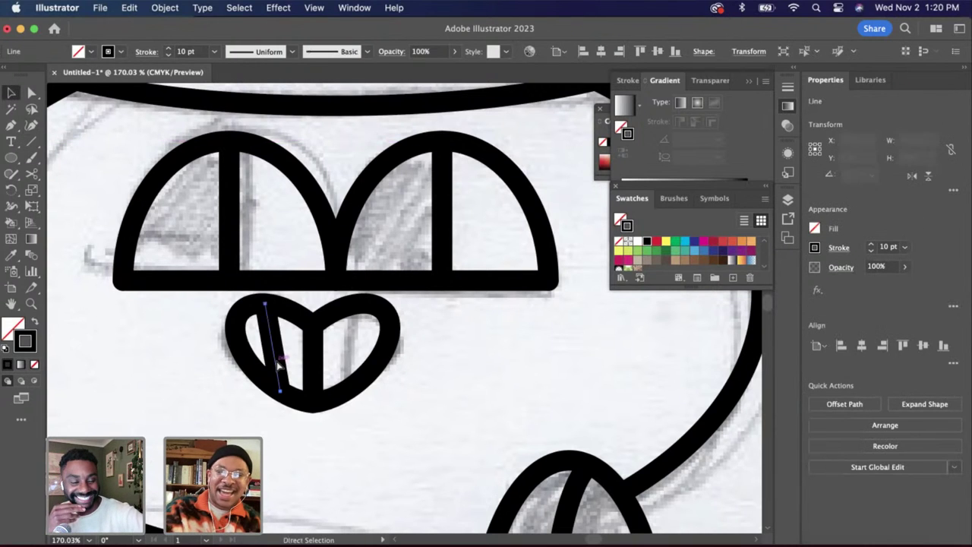
key("ctrl+v")
right_click(410, 332)
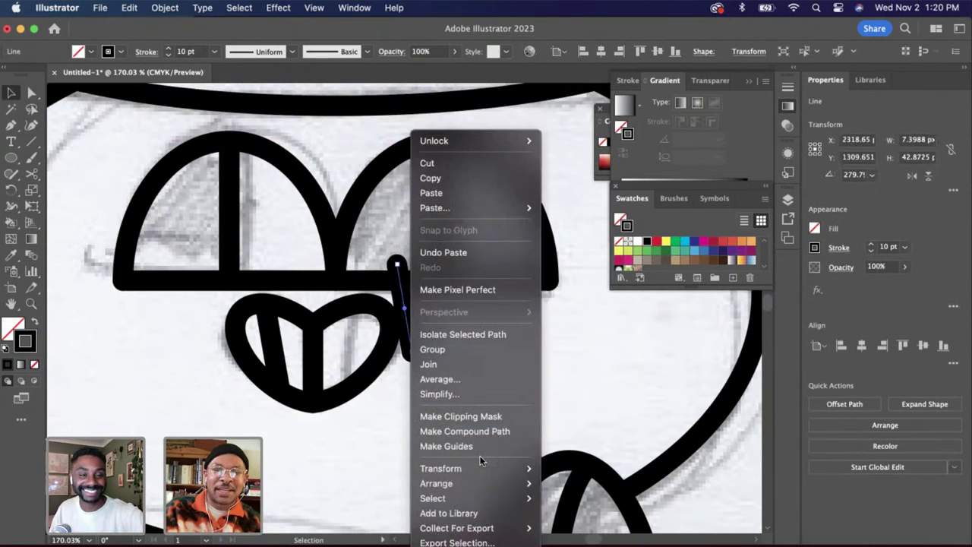
mouse_move(506, 464)
left_click(585, 466)
key("Return")
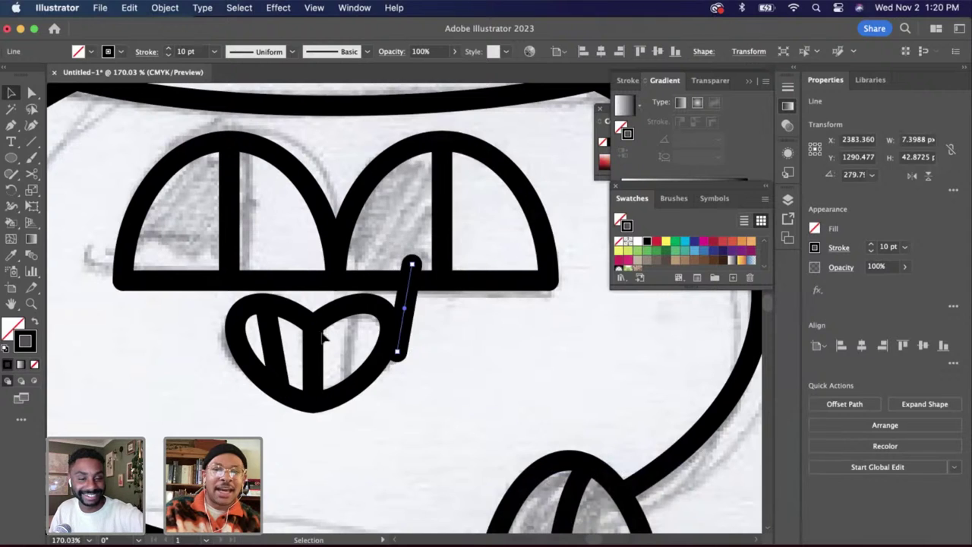
left_click_drag(401, 334, 347, 375)
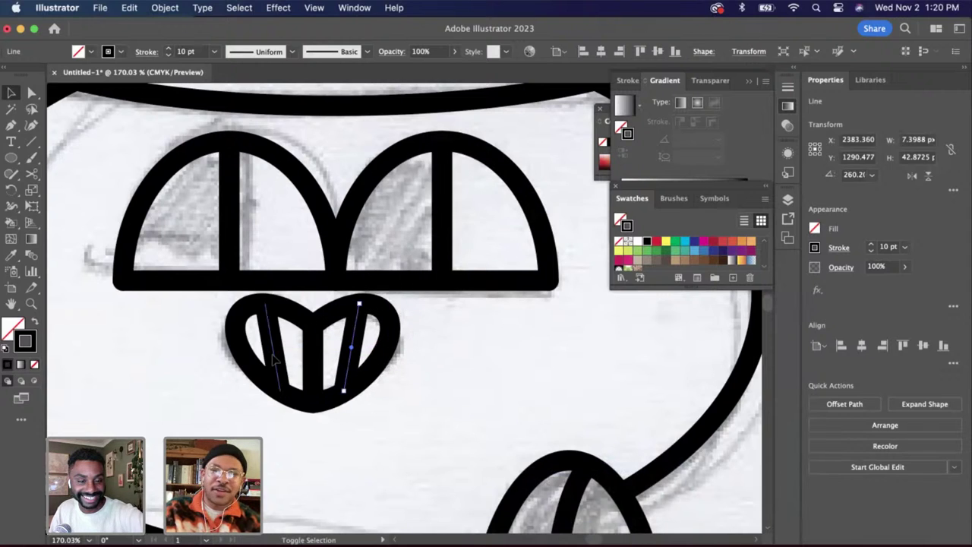
Align the two slanted tooth lines so they are horizontally centred on the mouth's middle line
left_click(317, 364)
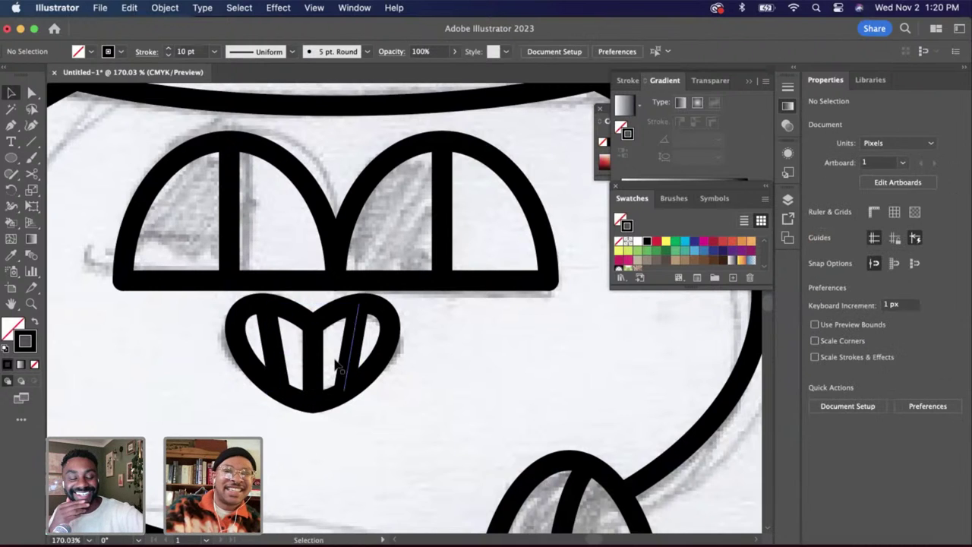
left_click(350, 359)
left_click(315, 359, "shift")
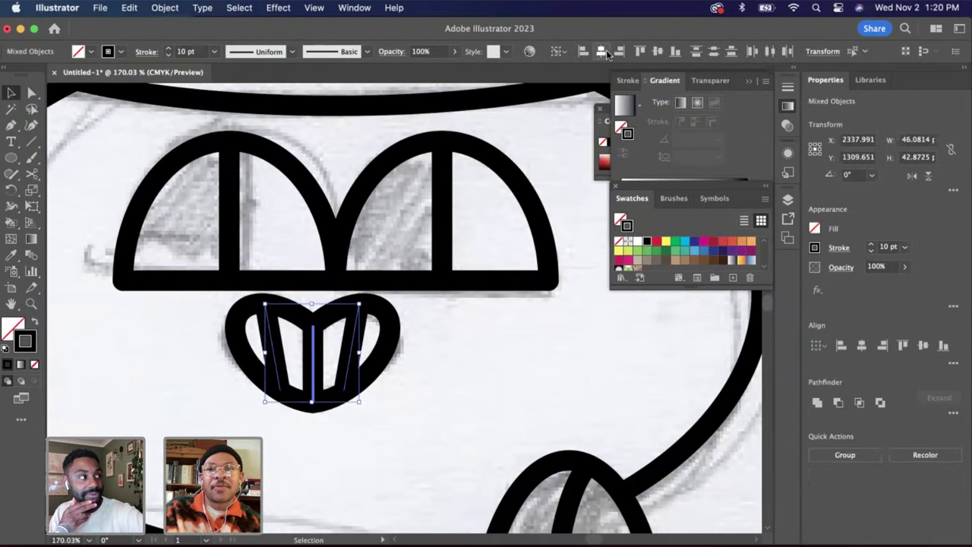
left_click(435, 365)
scroll(434, 364, "down", 3)
scroll(435, 368, "right", 2)
scroll(434, 368, "down", 1)
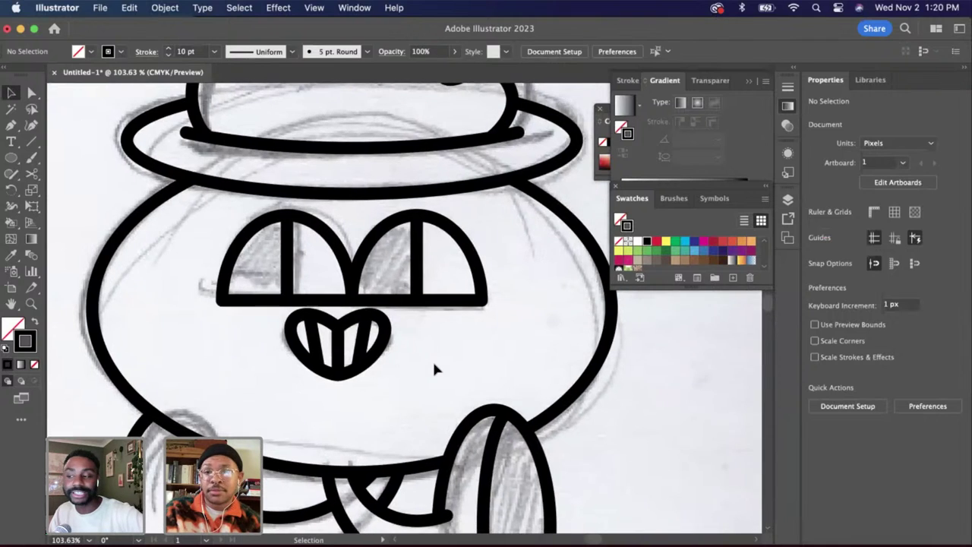
Group the heart-shaped mouth outline with its three tooth lines
key("a")
left_click_drag(364, 386, 288, 328)
key("v")
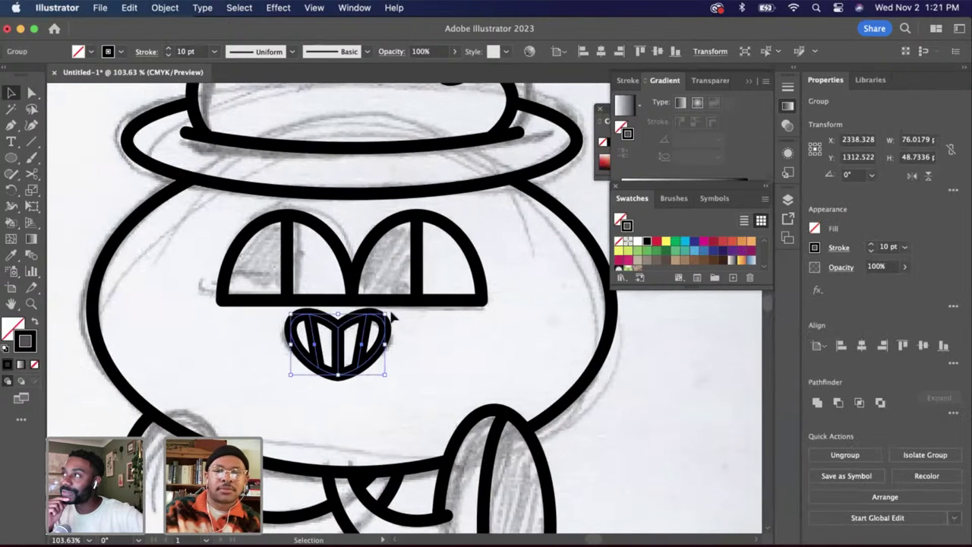
left_click(419, 314)
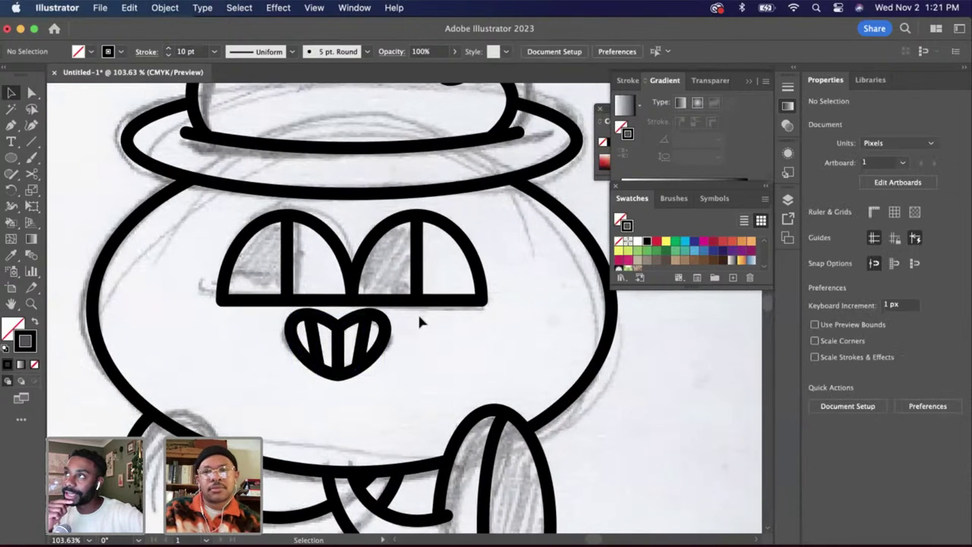
Shift the mouth group to the right below the eyes and scale it down to about 70 × 45 px
scroll(419, 314, "down", 5)
scroll(412, 319, "down", 5)
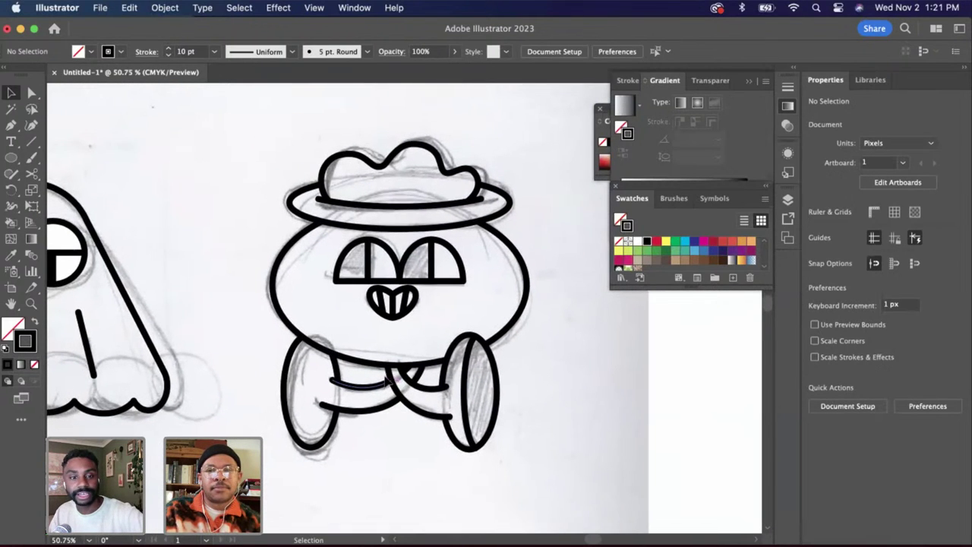
scroll(385, 386, "down", 2)
left_click(396, 327)
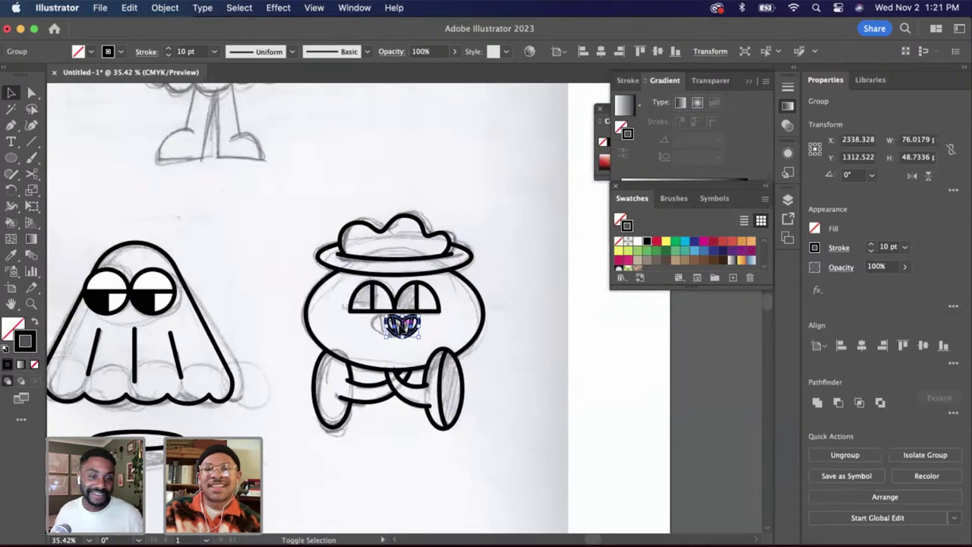
scroll(406, 331, "up", 5)
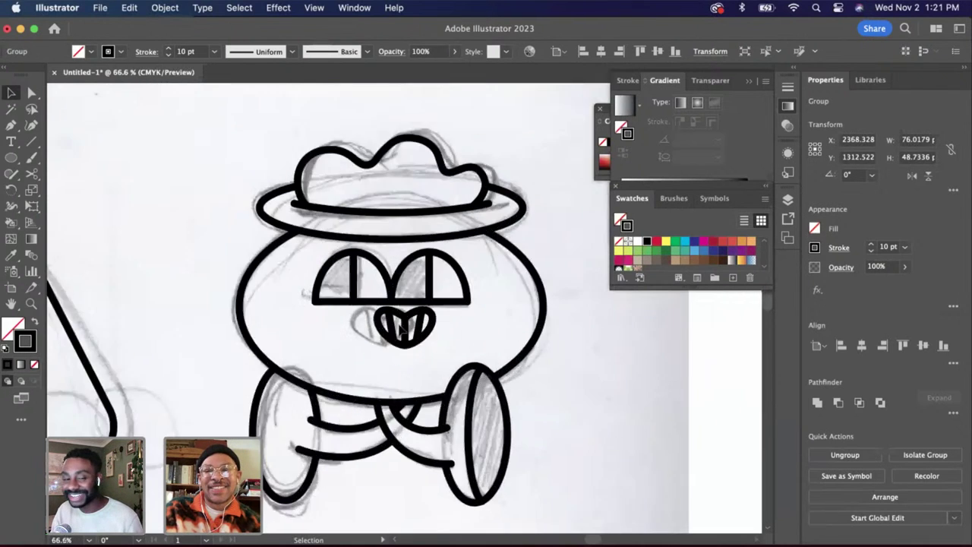
left_click_drag(461, 363, 453, 363)
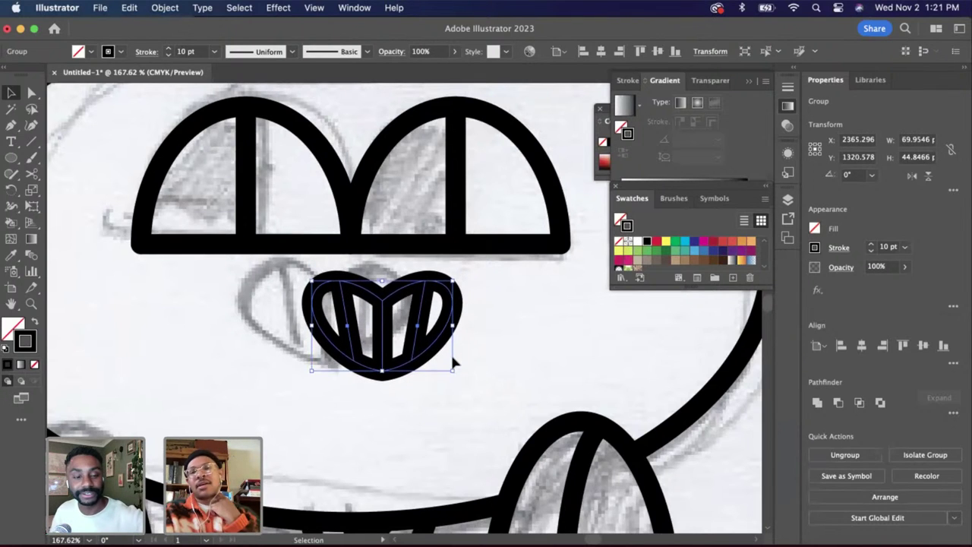
left_click(407, 401)
scroll(401, 429, "down", 3)
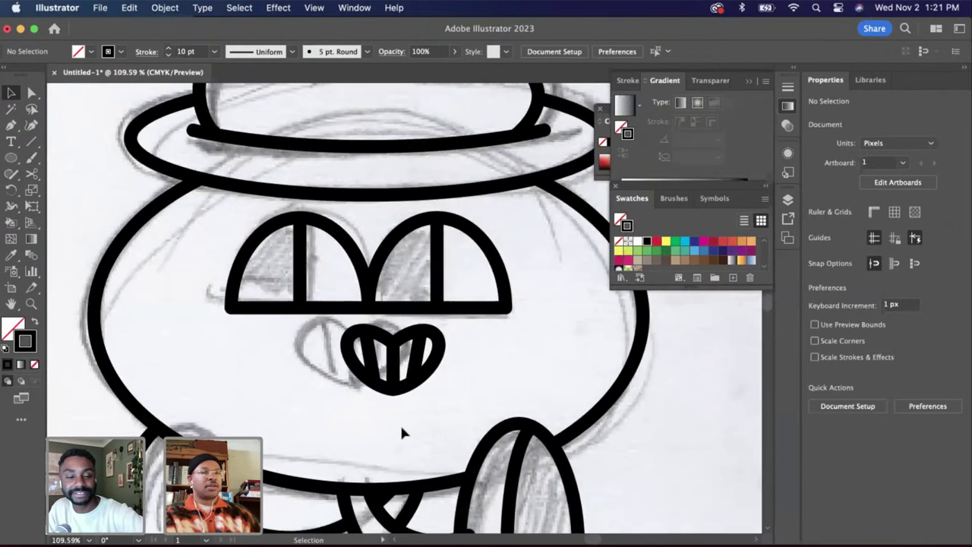
Draw a tall ellipse about 122 × 269 px over the middle segment of the pumpkin sketch
scroll(400, 423, "down", 3)
scroll(401, 430, "left", 3)
scroll(402, 431, "up", 1)
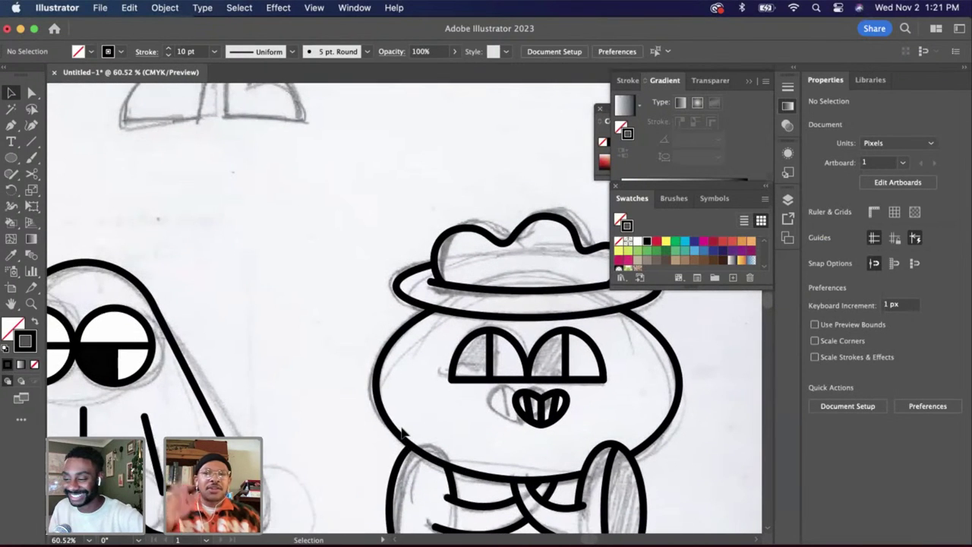
scroll(401, 423, "up", 8)
scroll(401, 423, "left", 3)
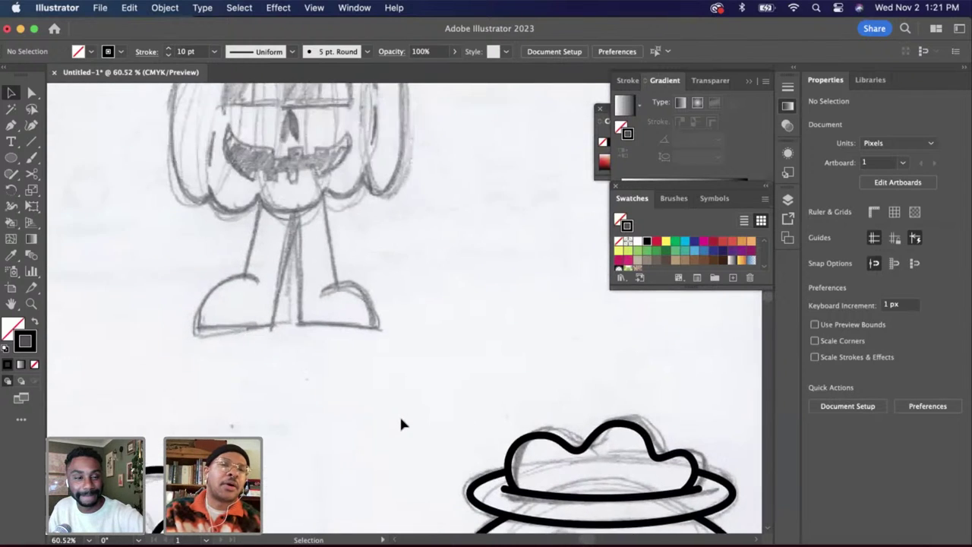
left_click(11, 157)
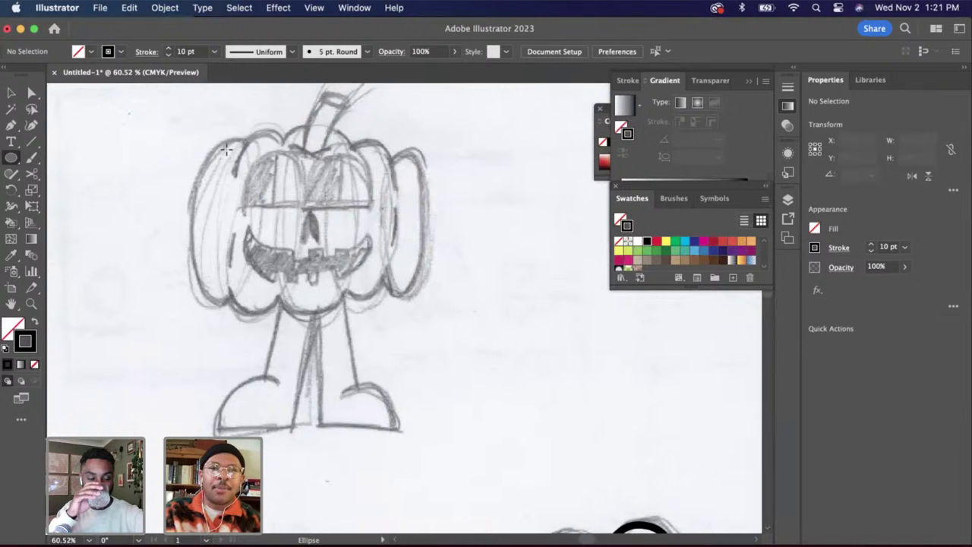
mouse_move(277, 131)
left_mouse_down()
mouse_move(288, 177)
mouse_move(364, 323)
left_mouse_up()
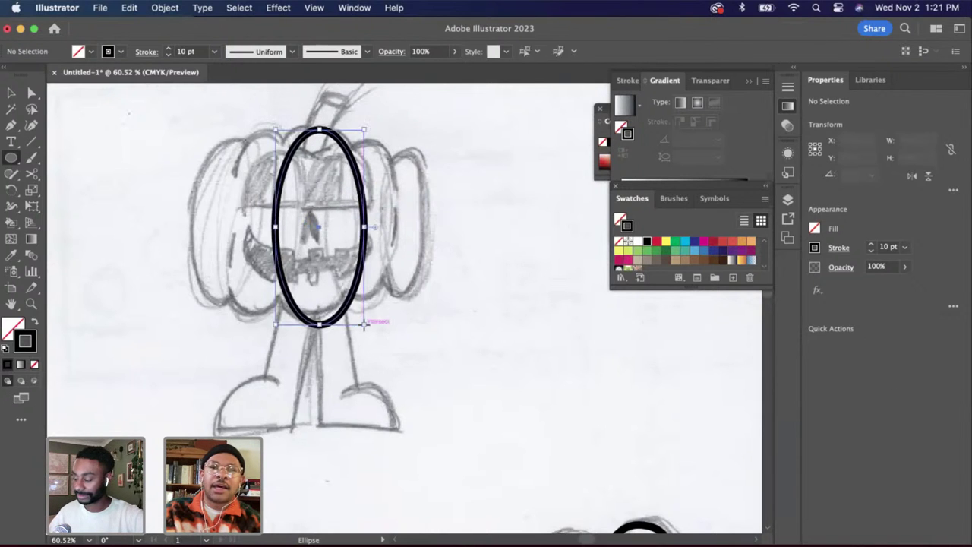
Nudge the ellipse slightly up and to the left to line it up with the pumpkin's middle segment
key("Left")
key("Left")
key("Up")
key("Left")
key("Up")
key("Up")
key("Left")
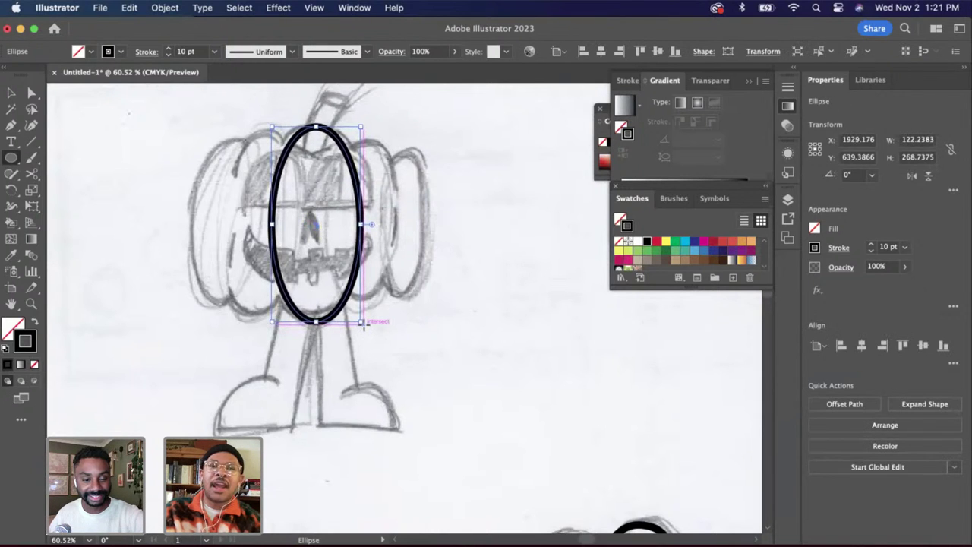
key("Left")
key("Left")
key("Left")
key("Up")
Resize the middle pumpkin ellipse to about 127 × 257 px to fit the sketch
mouse_move(364, 325)
left_mouse_down()
mouse_move(316, 322)
mouse_move(312, 311)
left_mouse_up()
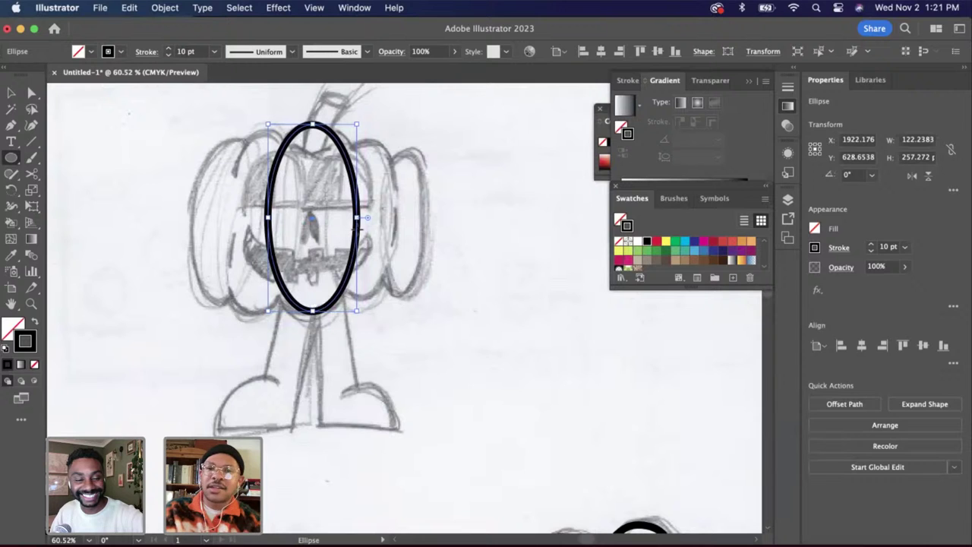
left_click_drag(363, 218, 366, 218)
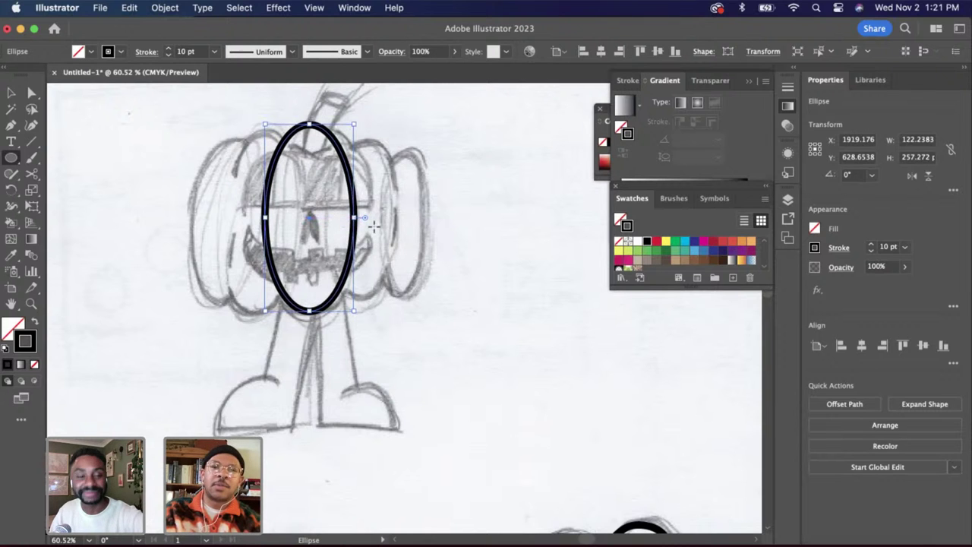
scroll(364, 226, "up", 3)
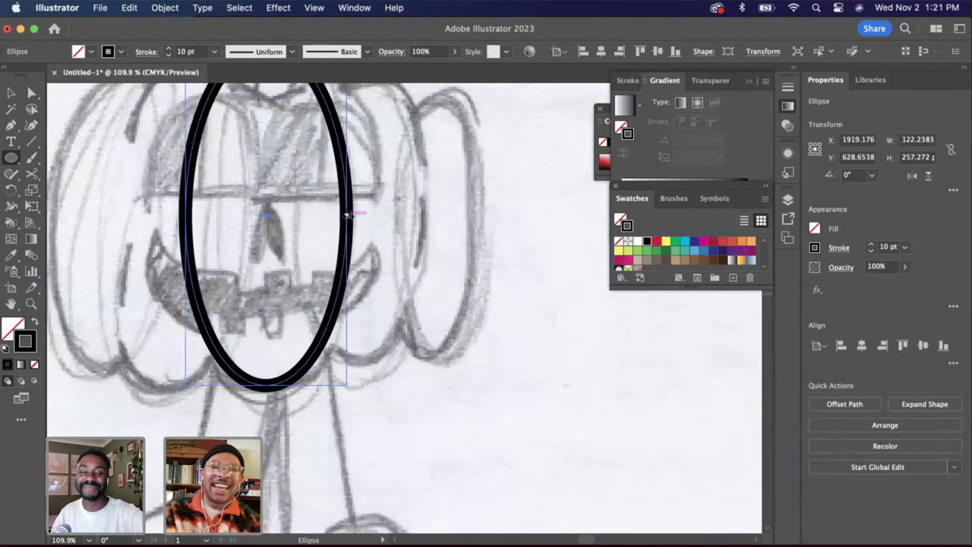
left_click_drag(347, 216, 352, 215)
scroll(352, 216, "down", 3)
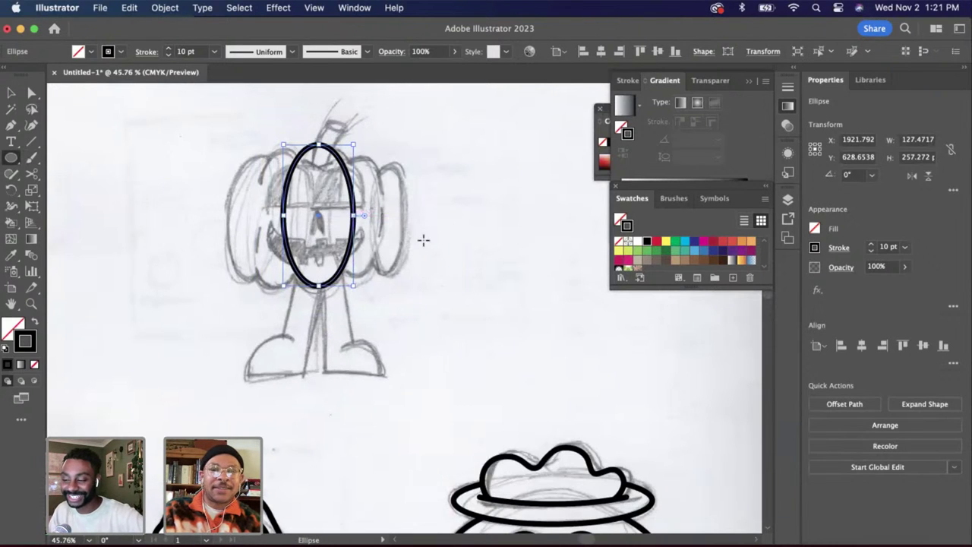
Create a smaller copy of the ellipse, about 104 × 210 px, over the pumpkin segment just right of the middle one
key("v")
left_click_drag(357, 286, 377, 263)
left_click(341, 256)
scroll(385, 260, "up", 3)
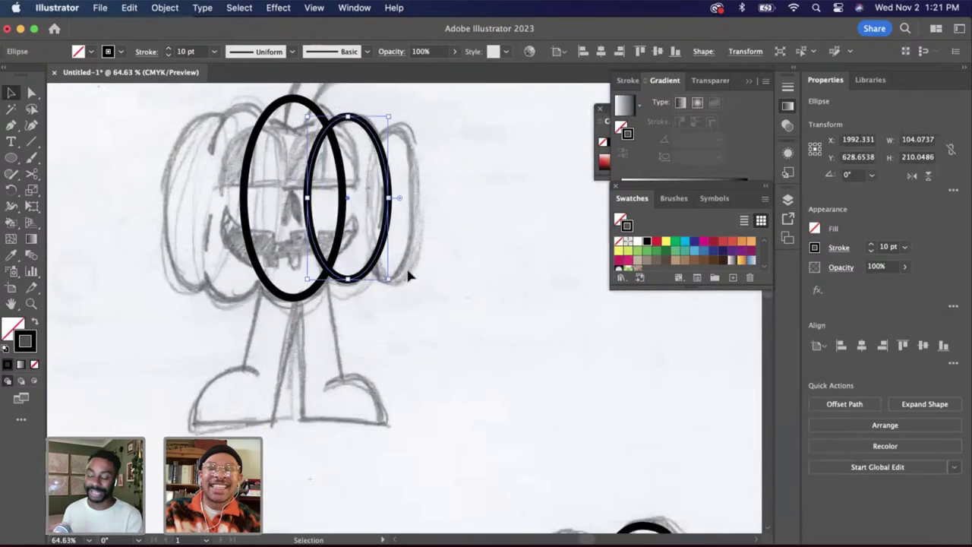
left_click(408, 276)
scroll(407, 275, "up", 1)
scroll(408, 276, "up", 2)
left_click(373, 263)
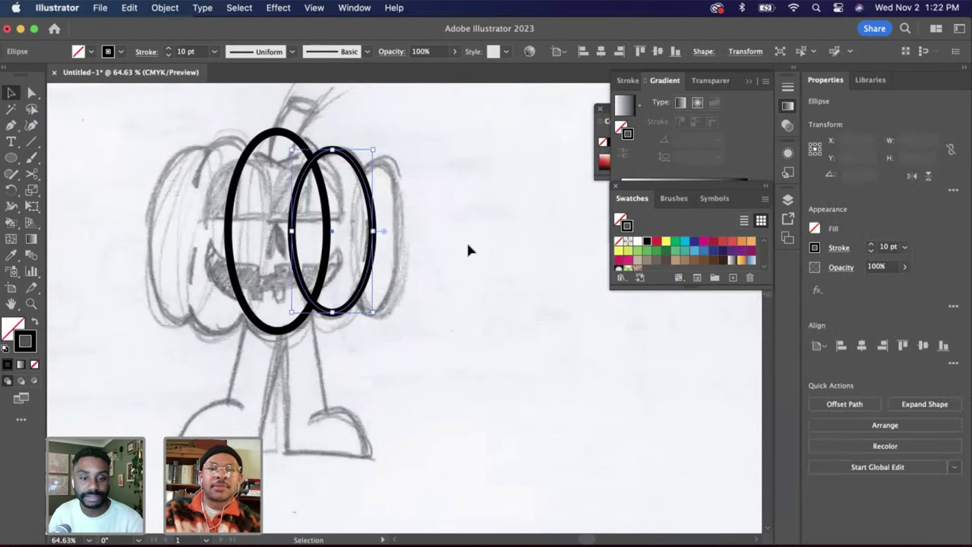
left_click(468, 251)
left_click(373, 242)
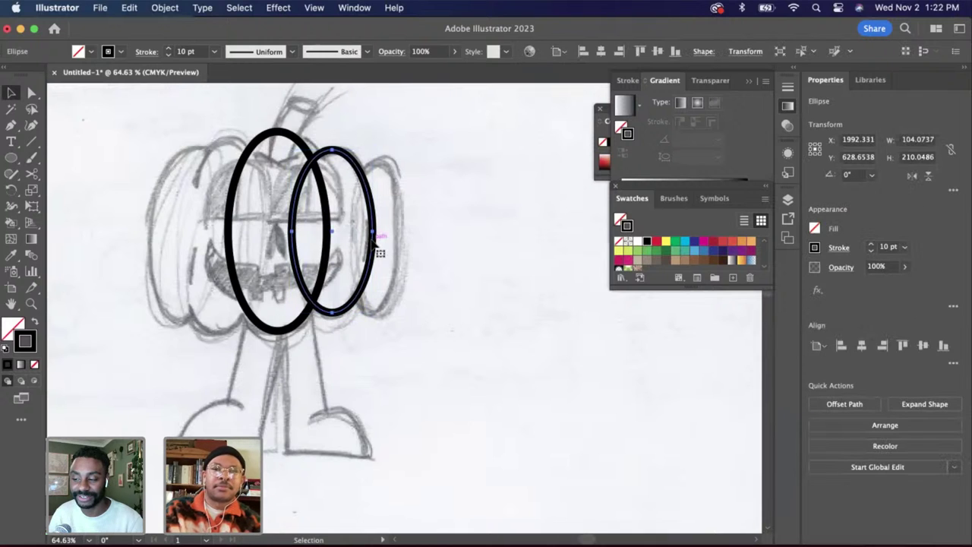
left_click_drag(375, 251, 411, 250)
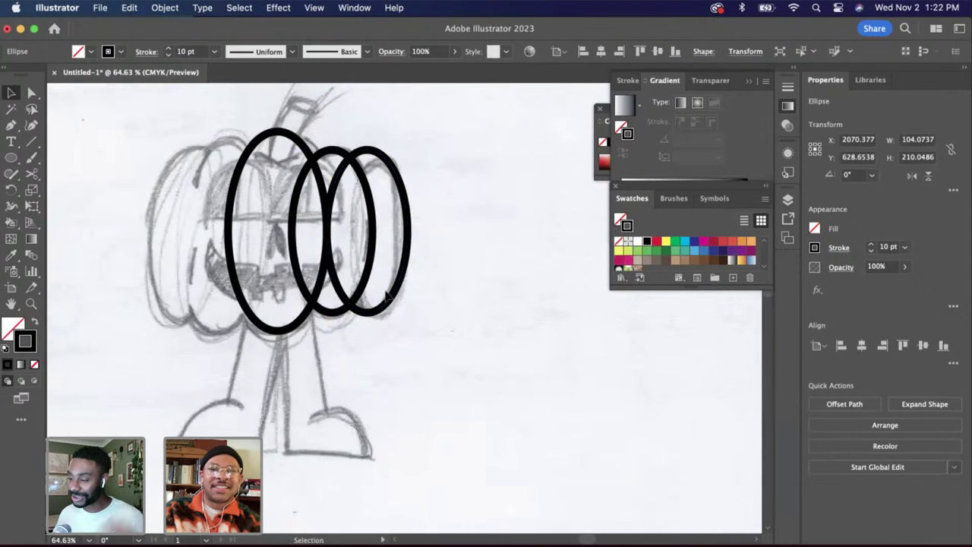
left_click_drag(395, 308, 458, 356)
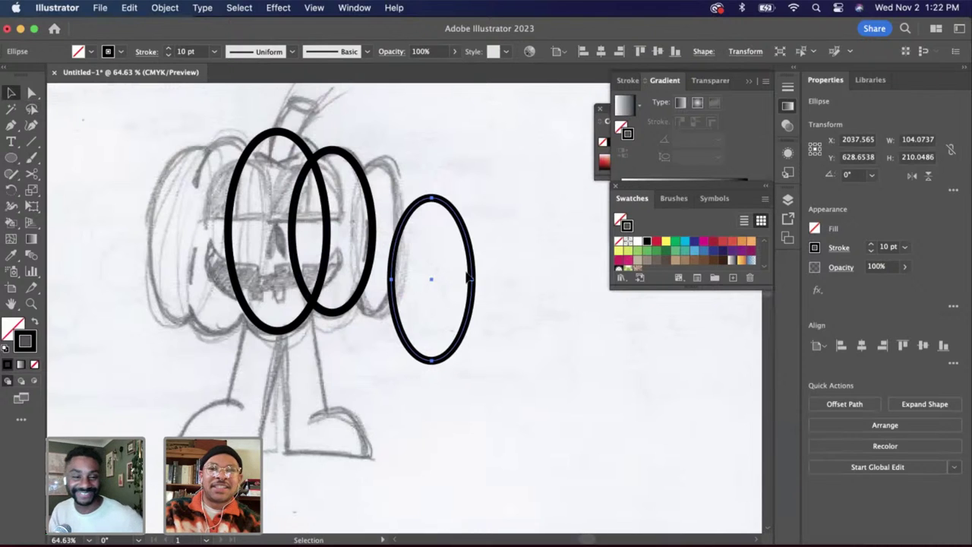
left_click_drag(468, 278, 457, 279)
key("super+t")
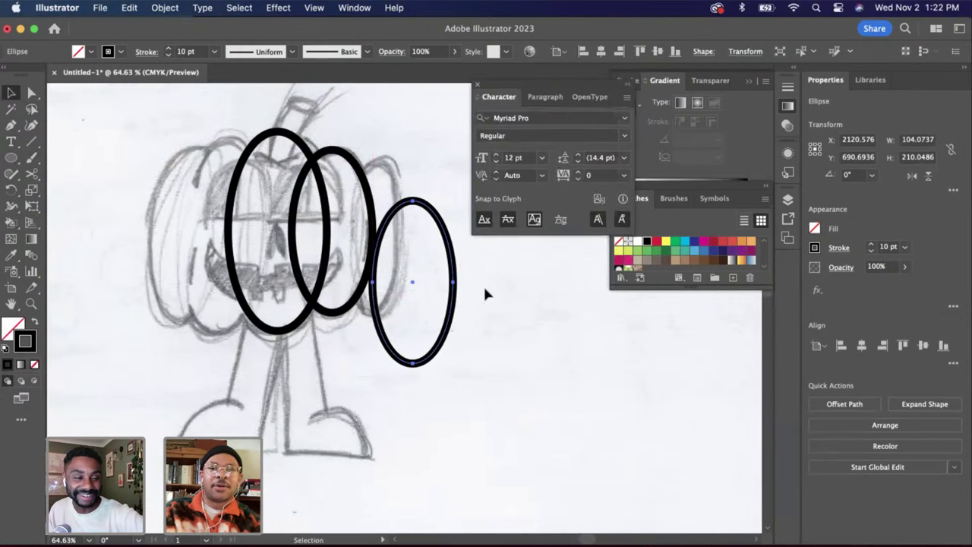
left_click(462, 273)
left_click(455, 278)
key("BackSpace")
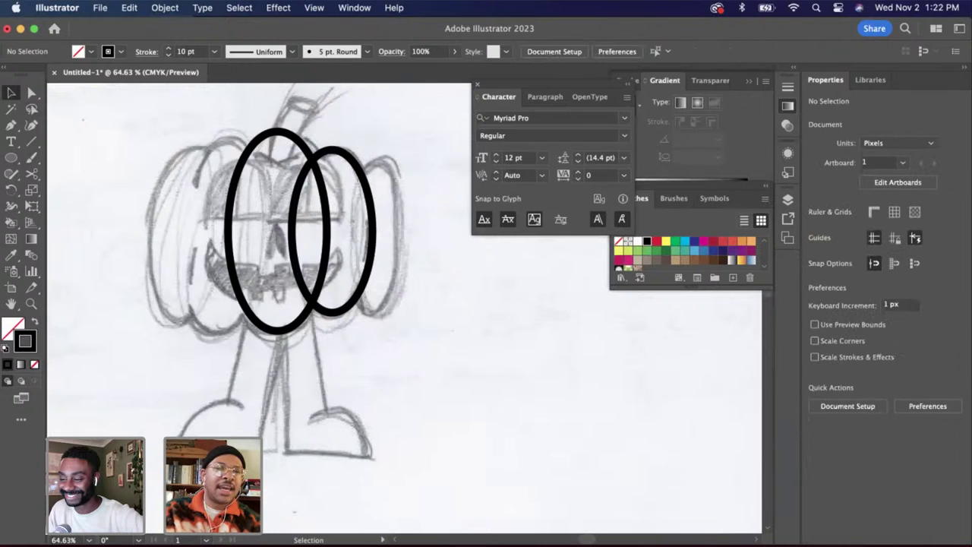
Draw a smaller, narrower ellipse over the pumpkin's outermost right segment, overlapping the second ellipse
left_click(12, 158)
left_click_drag(344, 170, 404, 312)
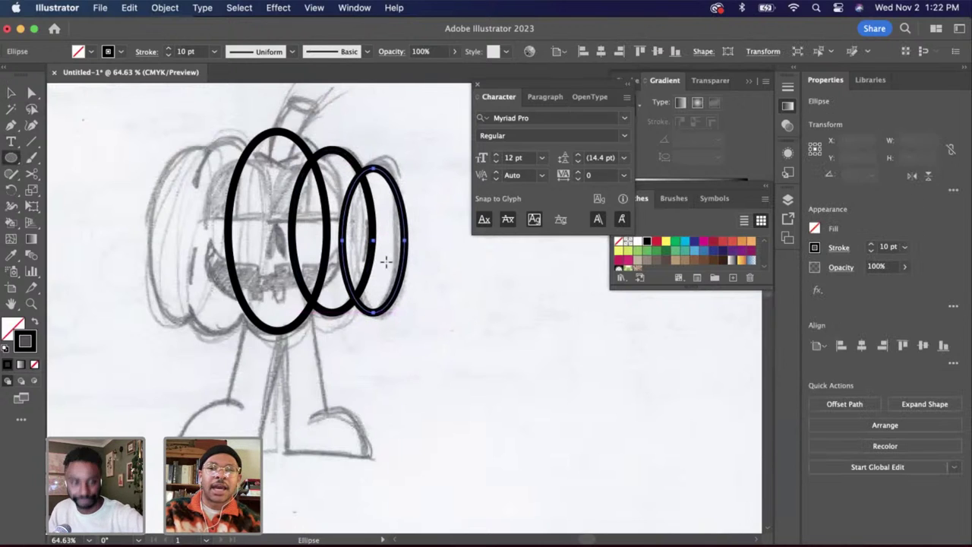
Move the outermost right ellipse away from the pumpkin, down and to the right, and shift it partly back toward the sketch
left_click(11, 92)
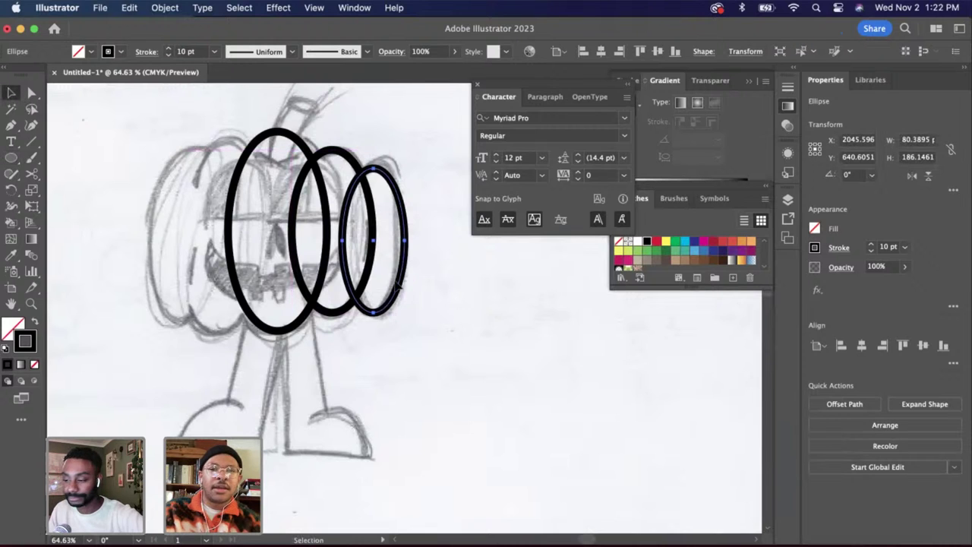
left_click_drag(398, 284, 467, 329)
left_click(467, 343)
left_click(452, 357)
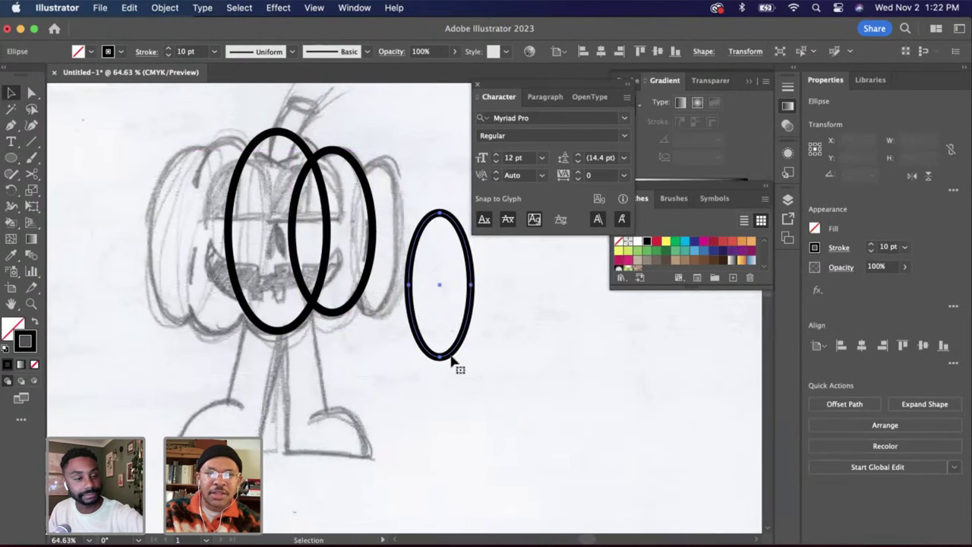
left_click(451, 356, "shift")
left_click(448, 357)
left_click(451, 355, "shift")
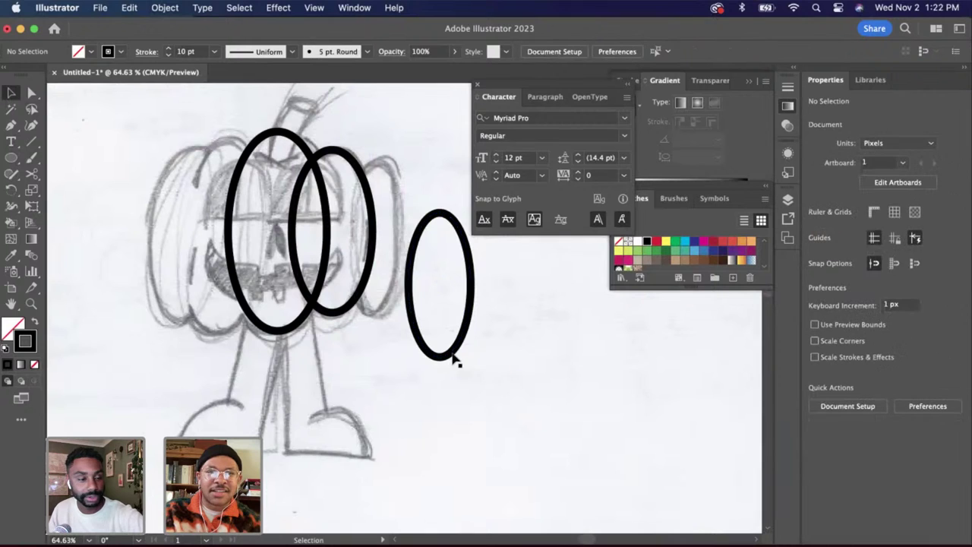
left_click_drag(455, 363, 423, 363)
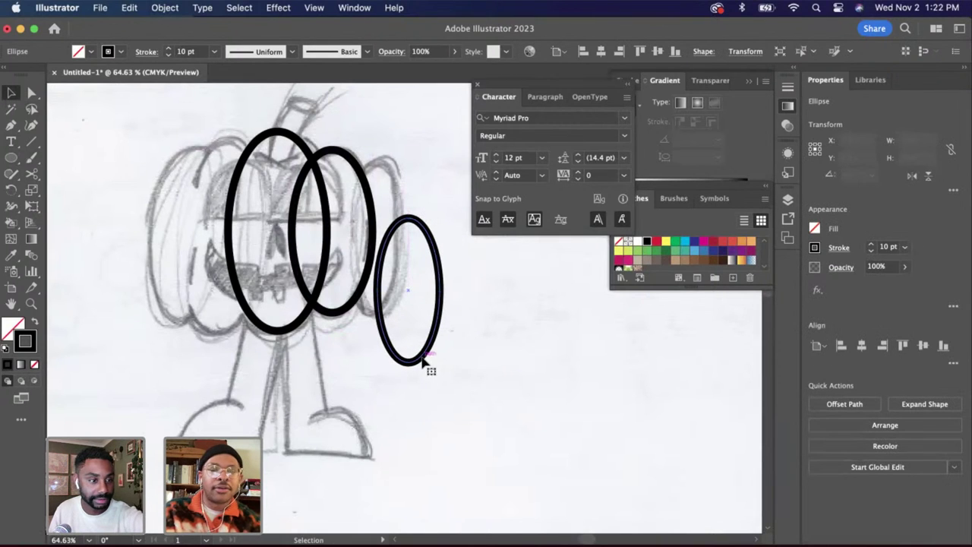
key("super+y")
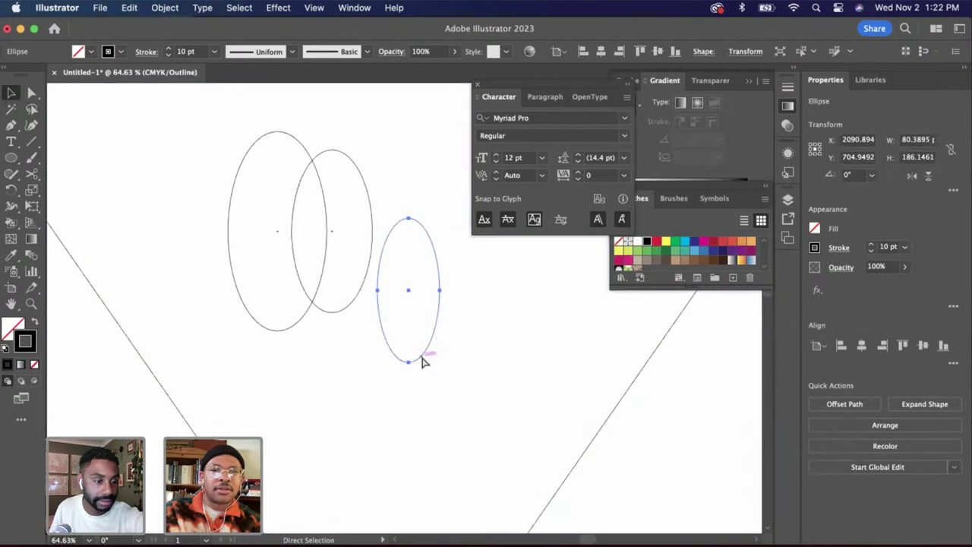
key("super+y")
key("super+g")
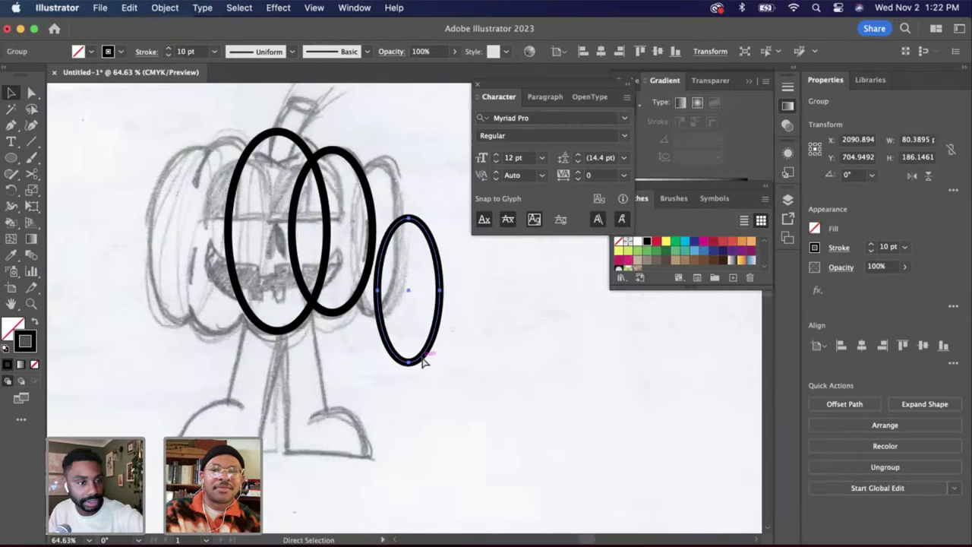
key("super+shift+g")
left_click(445, 365)
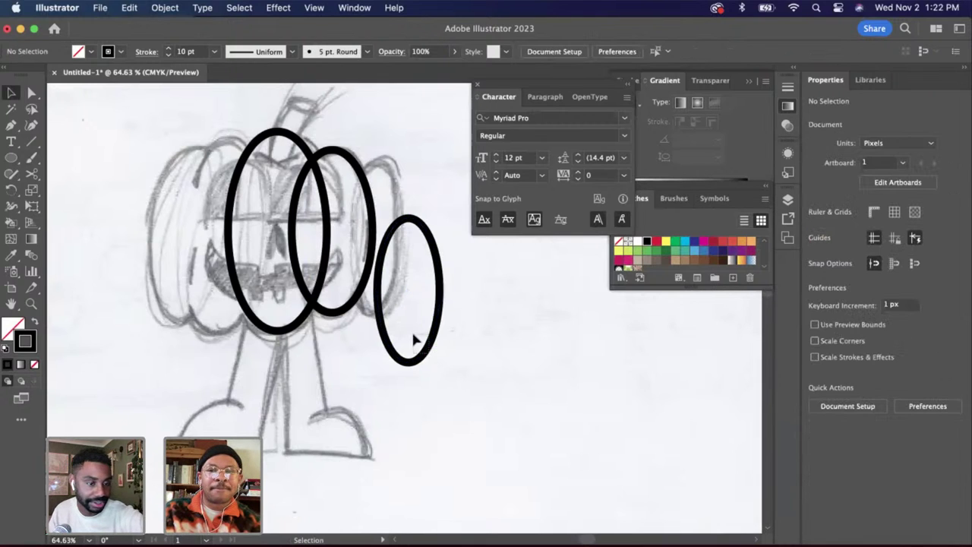
left_click(425, 346)
left_click(345, 10)
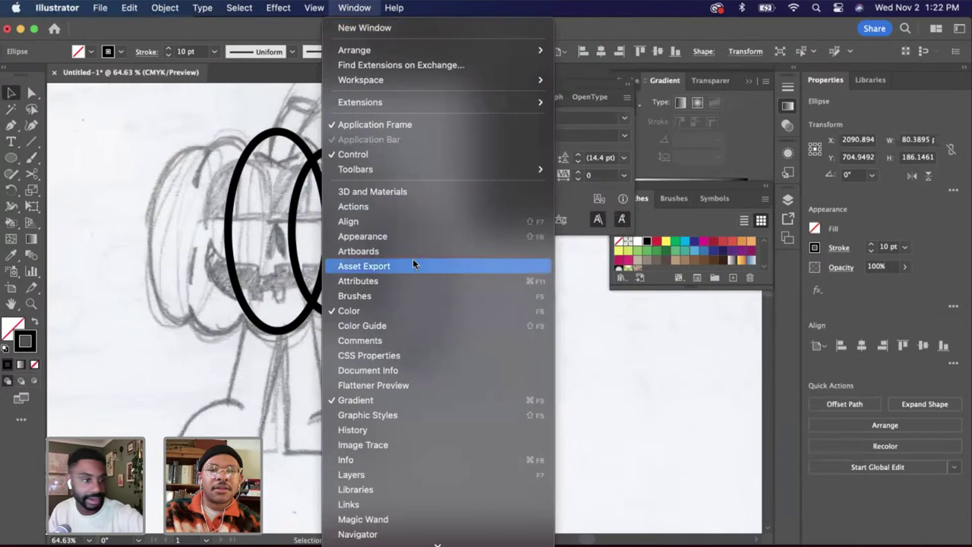
scroll(395, 220, "down", 5)
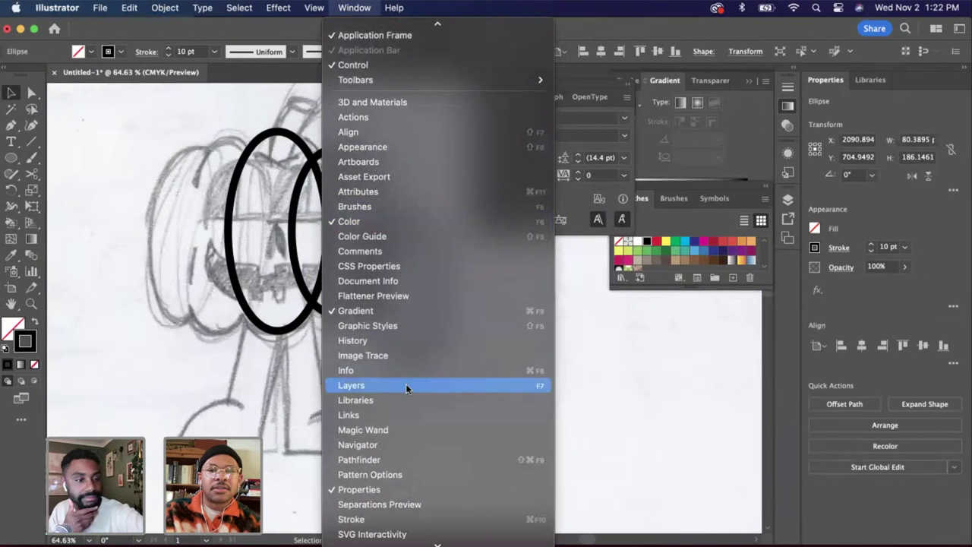
scroll(410, 474, "down", 7)
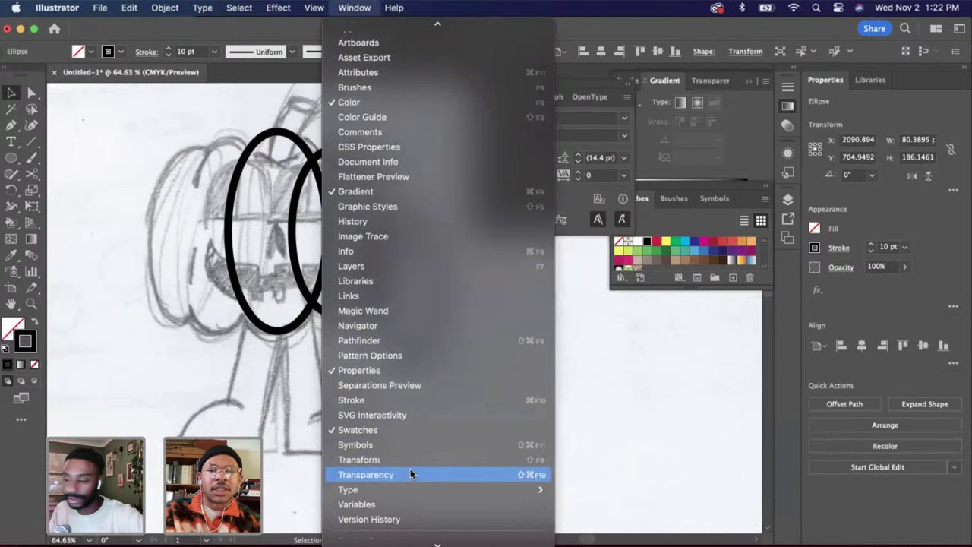
left_click(597, 408)
Move the loose ellipse back onto the pumpkin's outermost right segment so it overlaps the second ellipse, and deselect it
left_click_drag(407, 358, 376, 304)
scroll(376, 305, "left", 3)
left_click(248, 285)
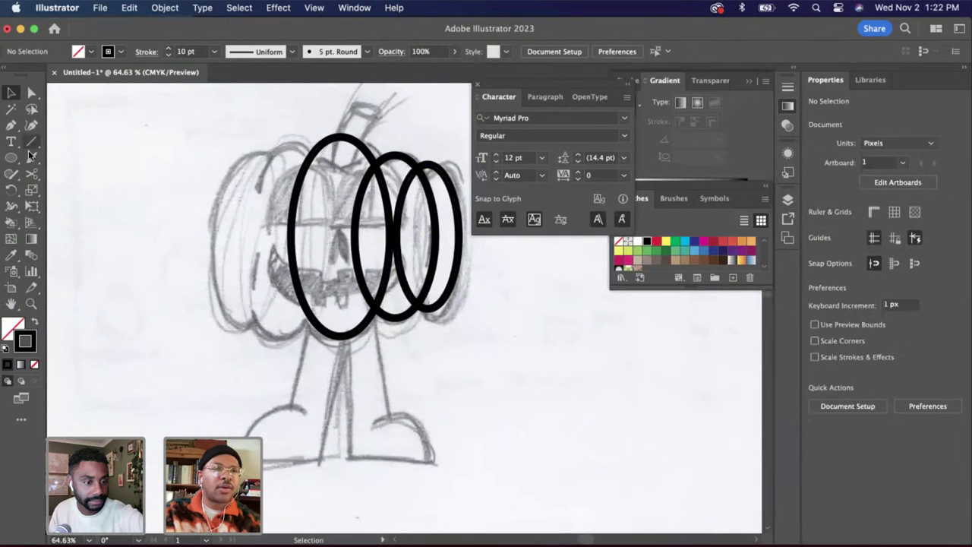
left_click(11, 158)
left_click_drag(245, 154, 330, 314)
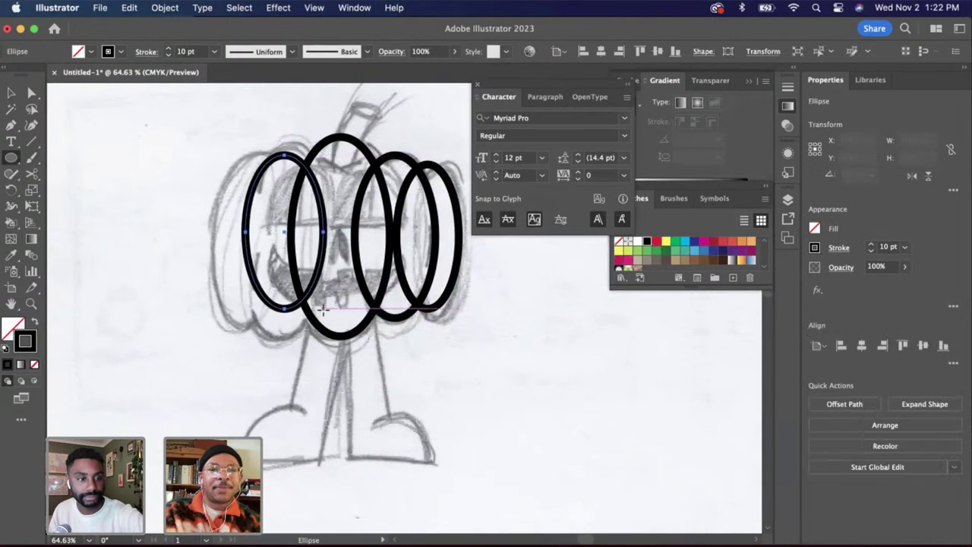
key("cmd+z")
key("v")
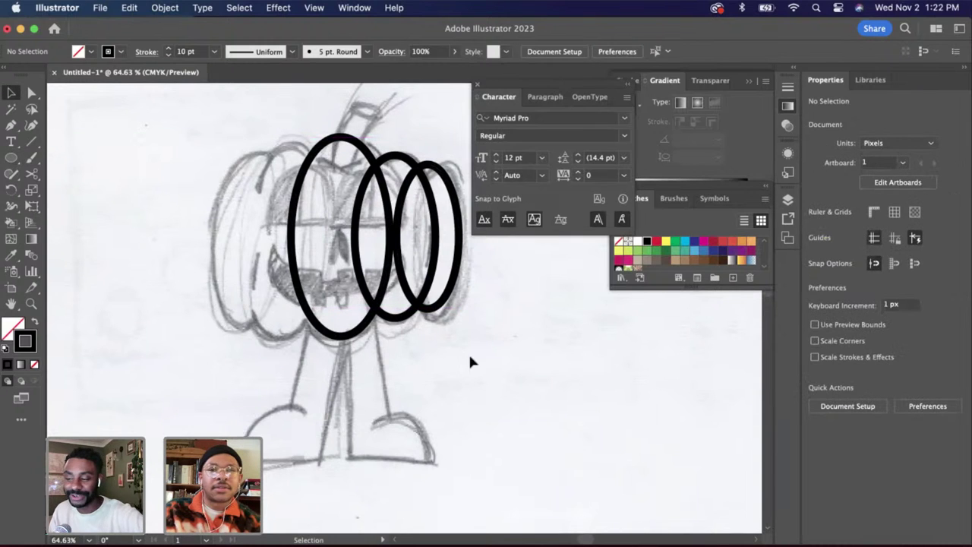
Copy and paste the two ellipses on the pumpkin's right side as a duplicate pair
left_click_drag(424, 270, 423, 271)
key("super+c")
key("super+v")
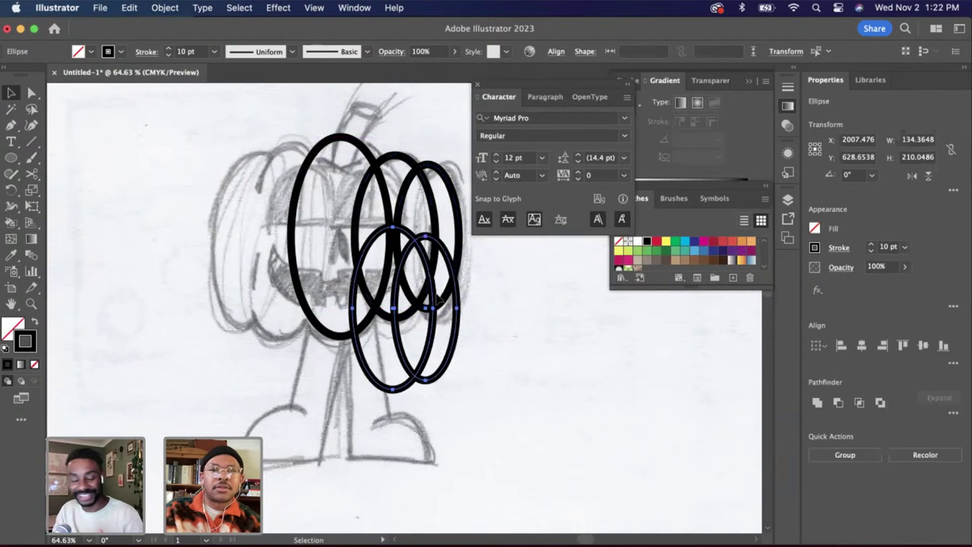
Mirror the pasted pair of ellipses horizontally and place it over the pumpkin's left segments
right_click(435, 306)
key("Escape")
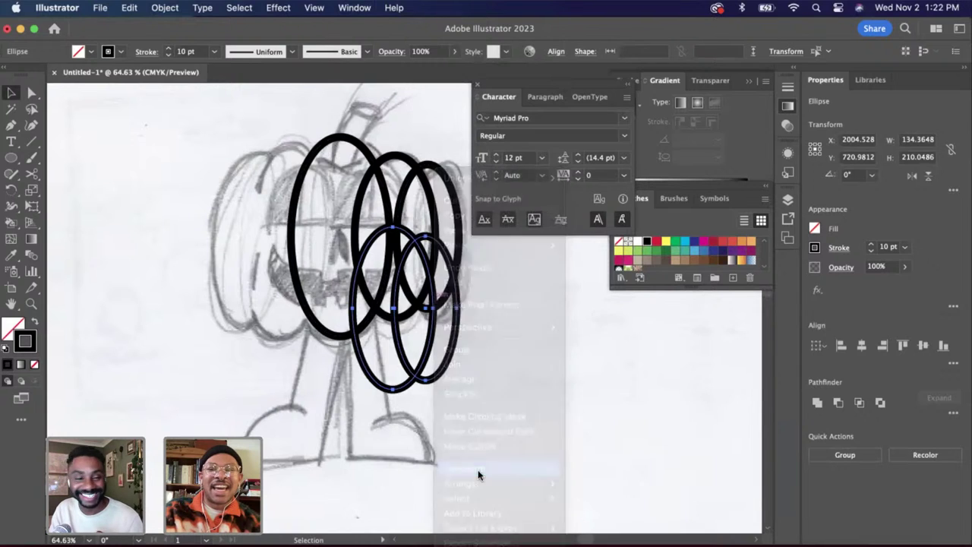
right_click(446, 310)
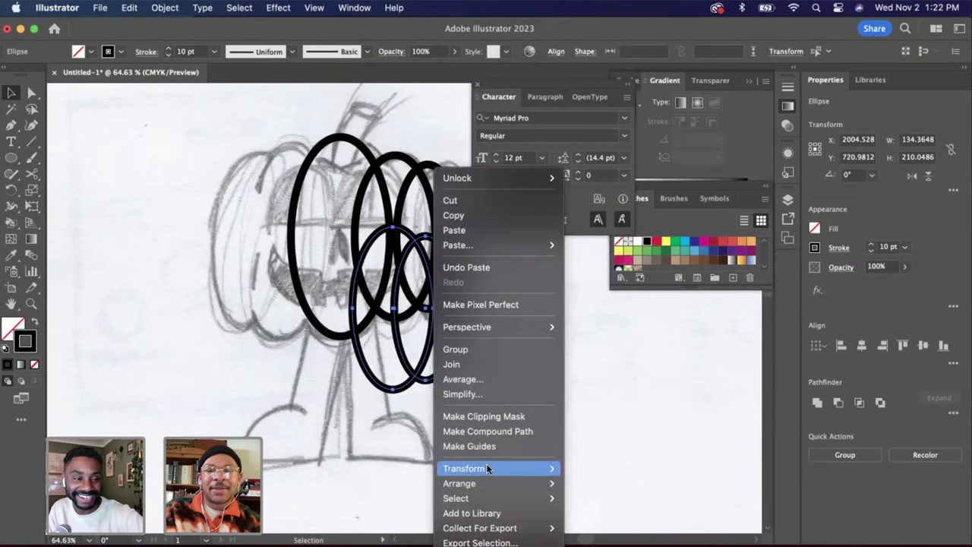
mouse_move(488, 466)
left_click(611, 468)
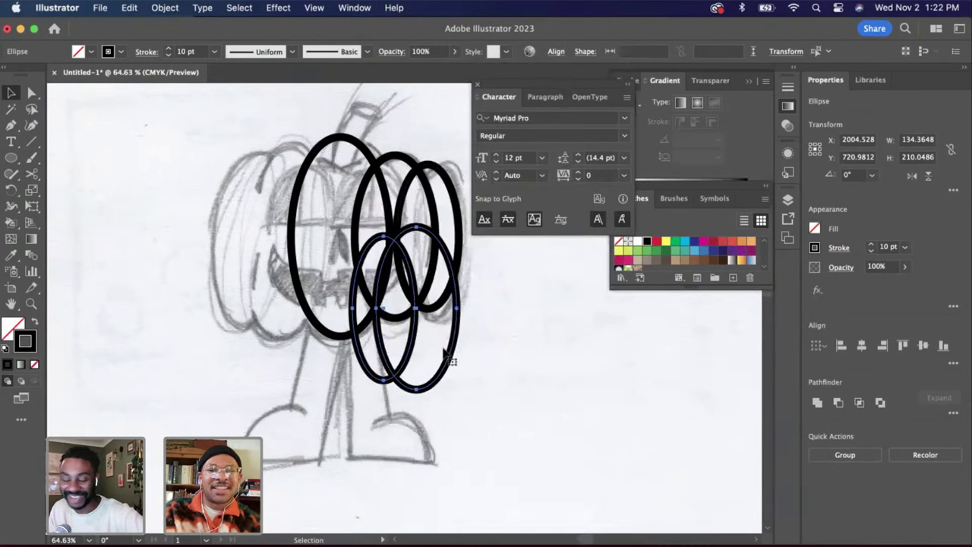
left_click_drag(444, 351, 316, 287)
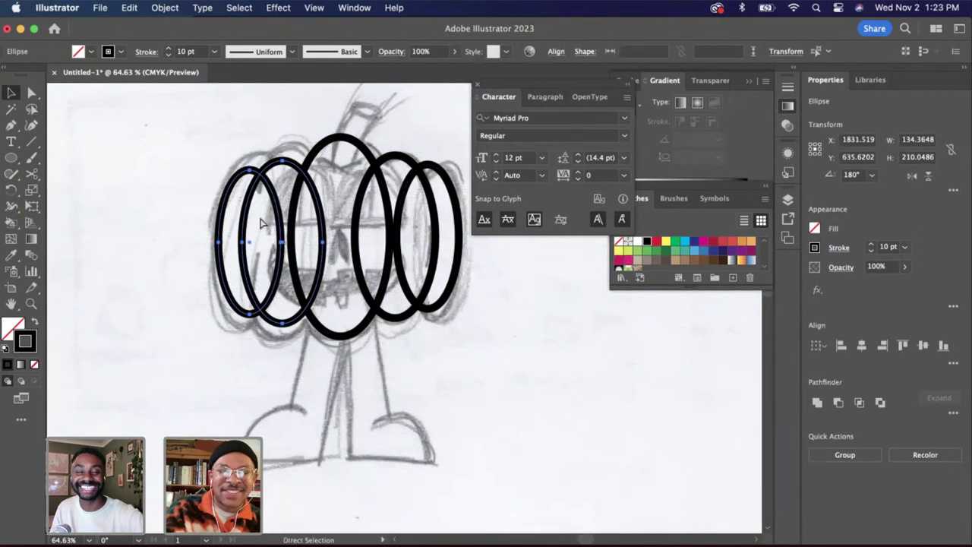
Group the two left pumpkin ellipses, and group the two right pumpkin ellipses separately
key("super+g")
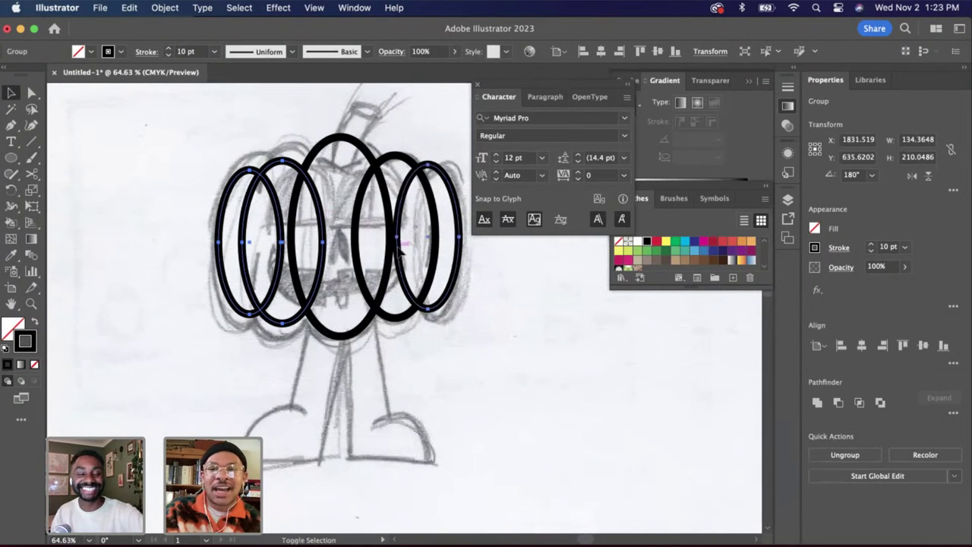
left_click(401, 253, "shift")
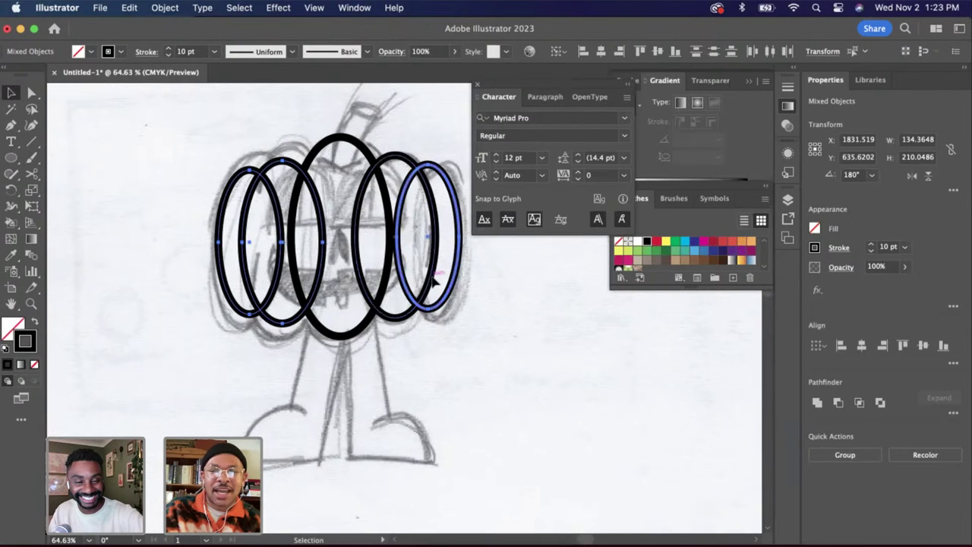
left_click(437, 278)
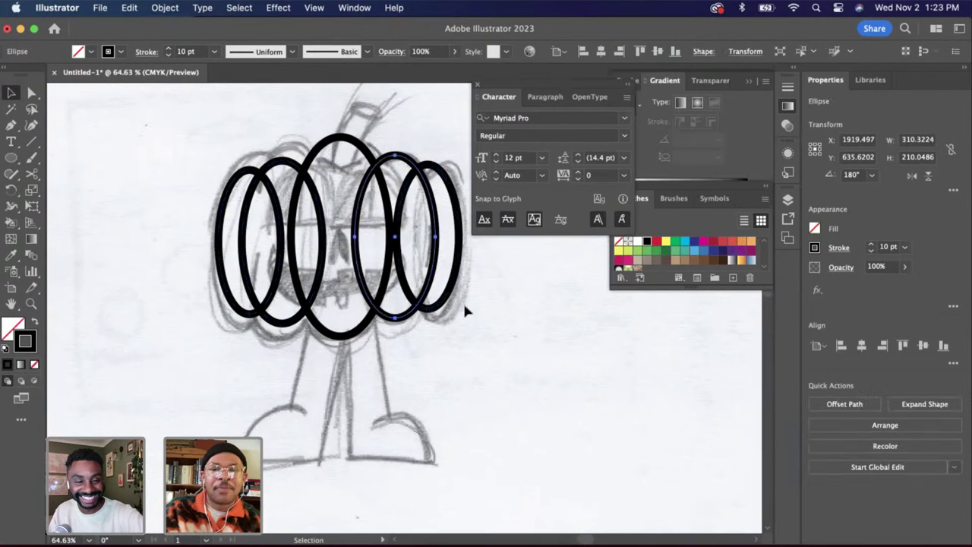
left_click(424, 266, "shift")
key("super+g")
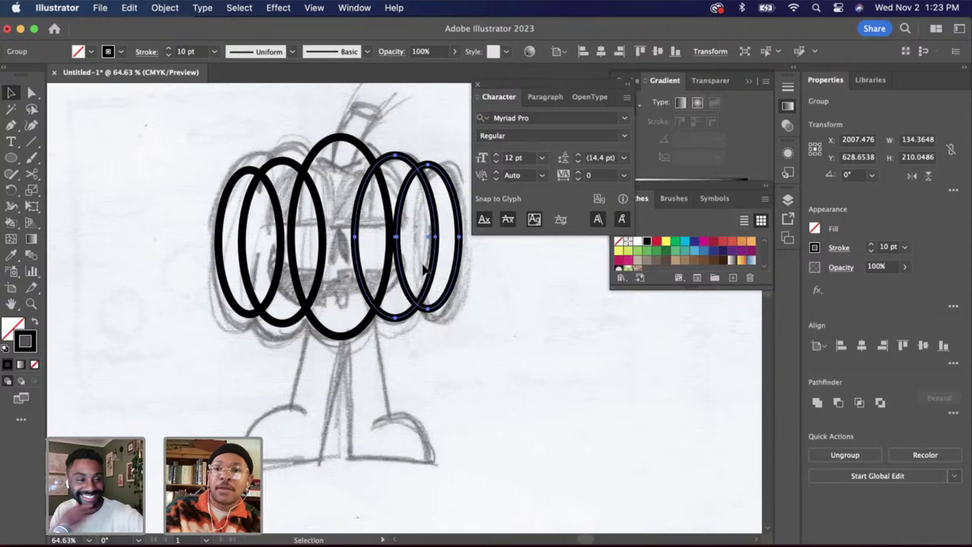
Align the left and right ellipse groups with each other by their vertical centers
left_click(325, 281)
left_click(320, 278)
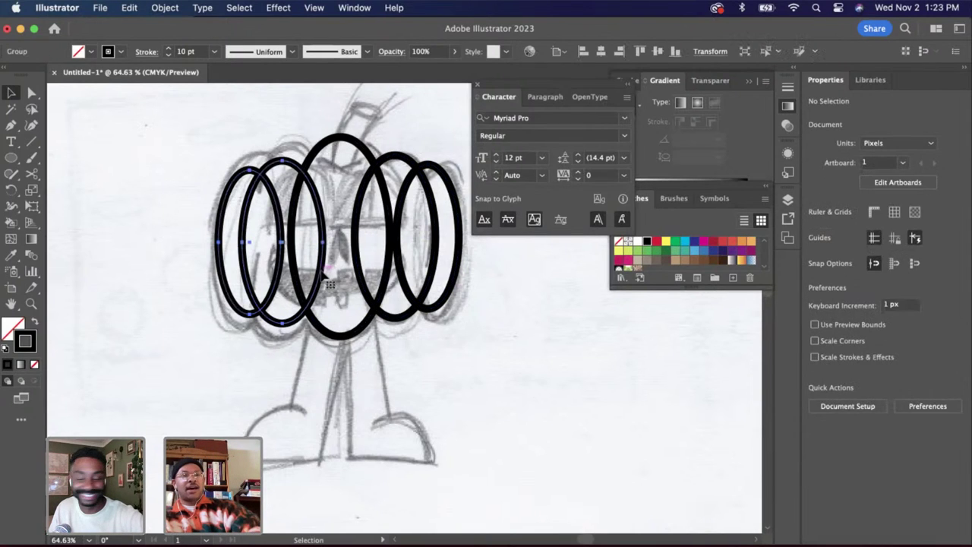
left_click(420, 304, "shift")
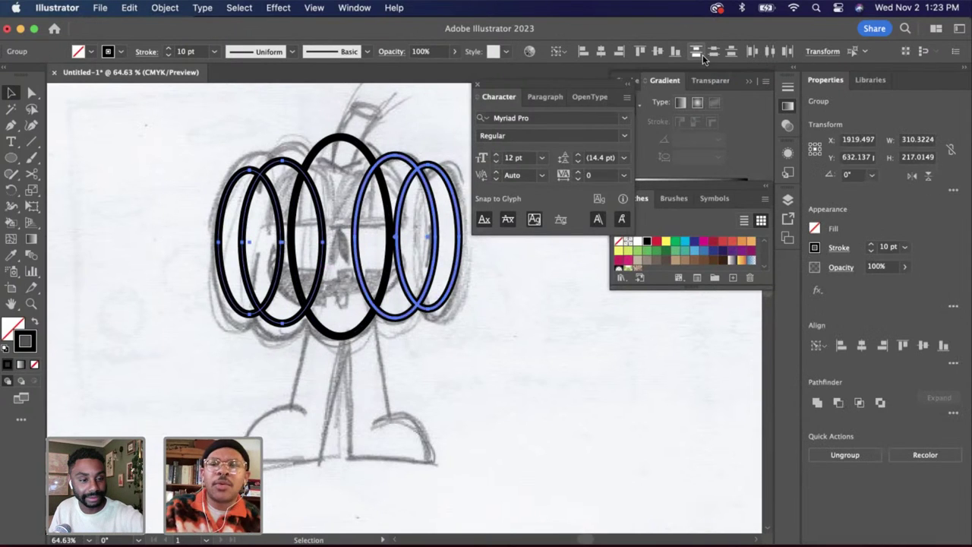
left_click(658, 52)
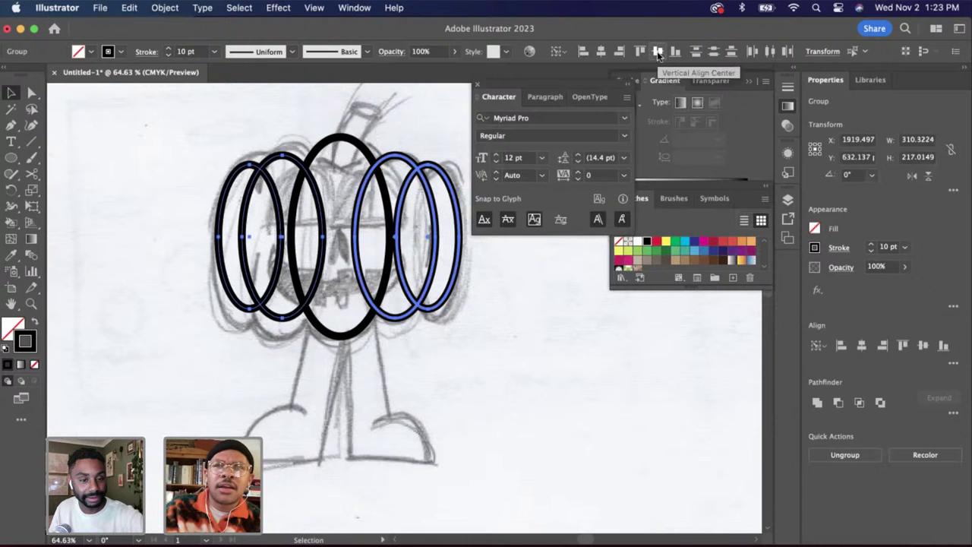
Group the left and right ellipse pairs together and center the group horizontally with the middle pumpkin ellipse
left_click(332, 464)
left_click(394, 317)
left_click(319, 283, "shift")
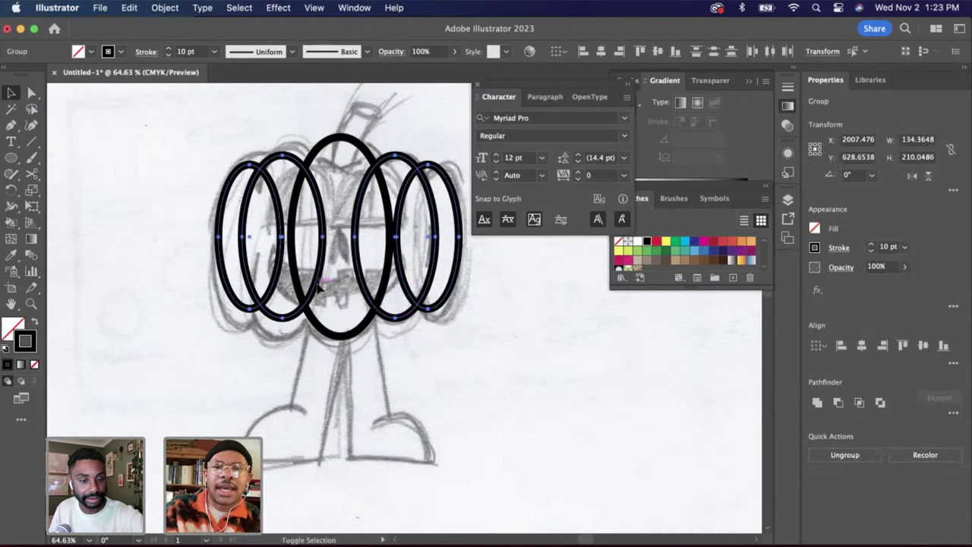
left_click(357, 334, "shift")
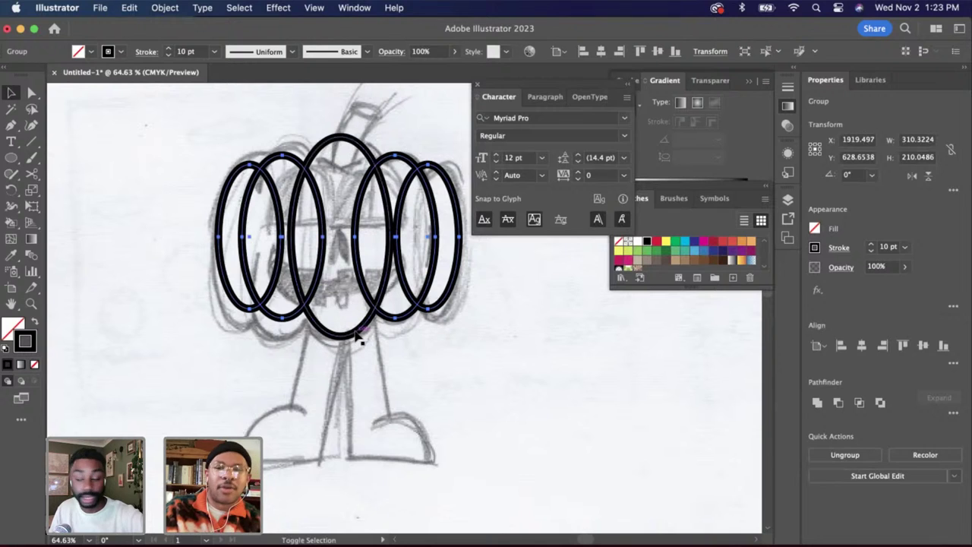
left_click(601, 52)
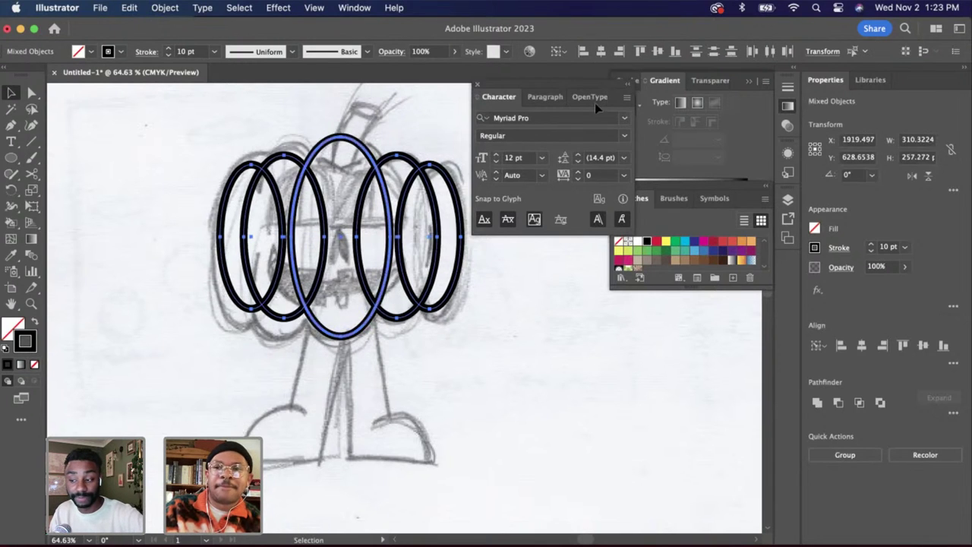
left_click(560, 326)
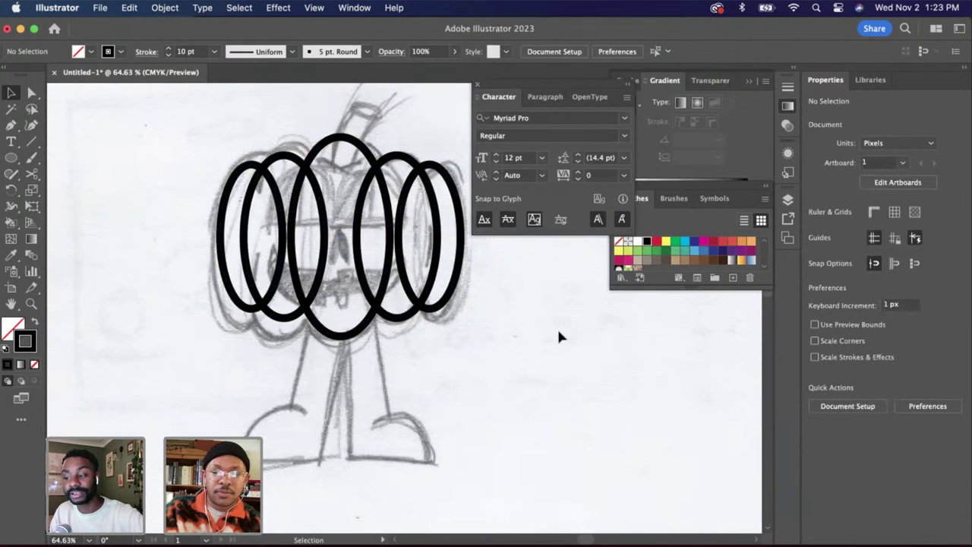
Ungroup the combined outer pumpkin ellipses and deselect them
left_click(320, 302)
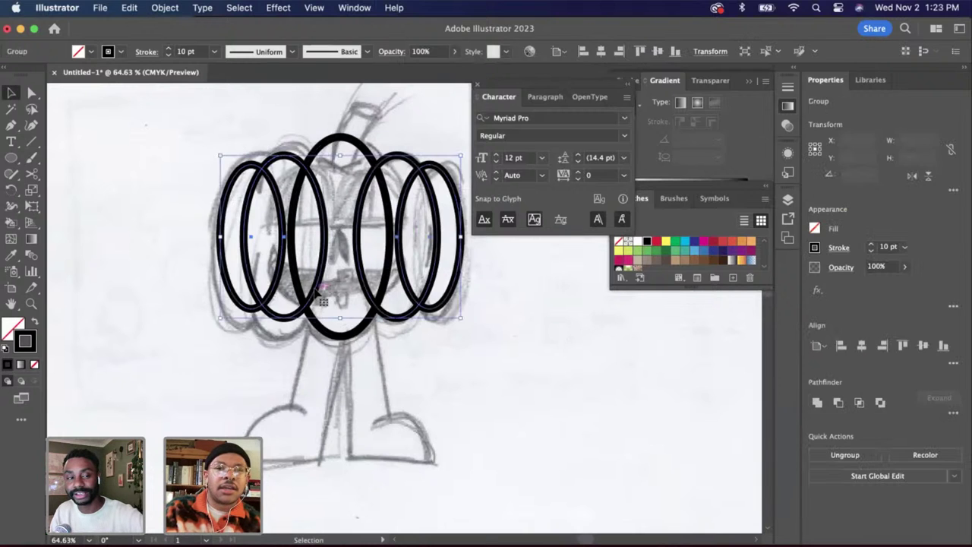
right_click(331, 286)
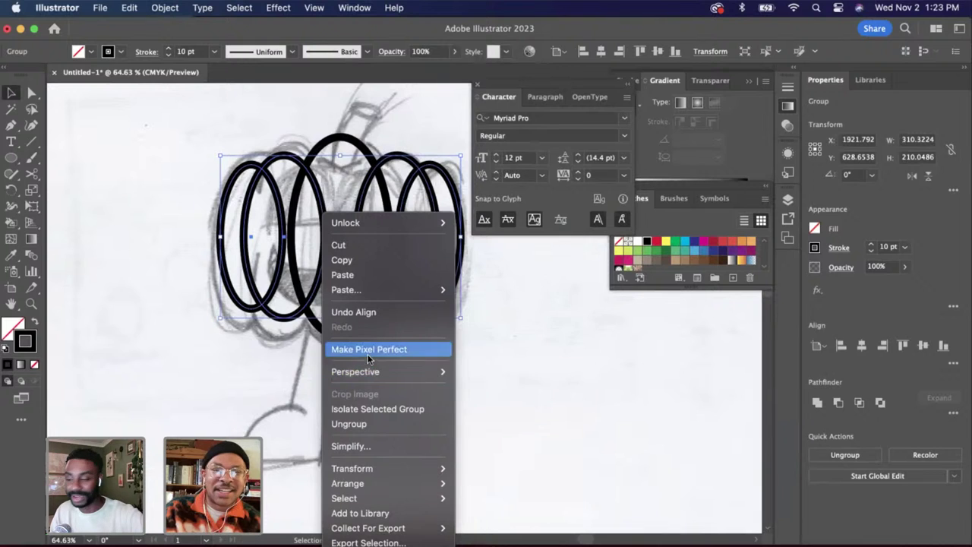
left_click(365, 424)
left_click(547, 399)
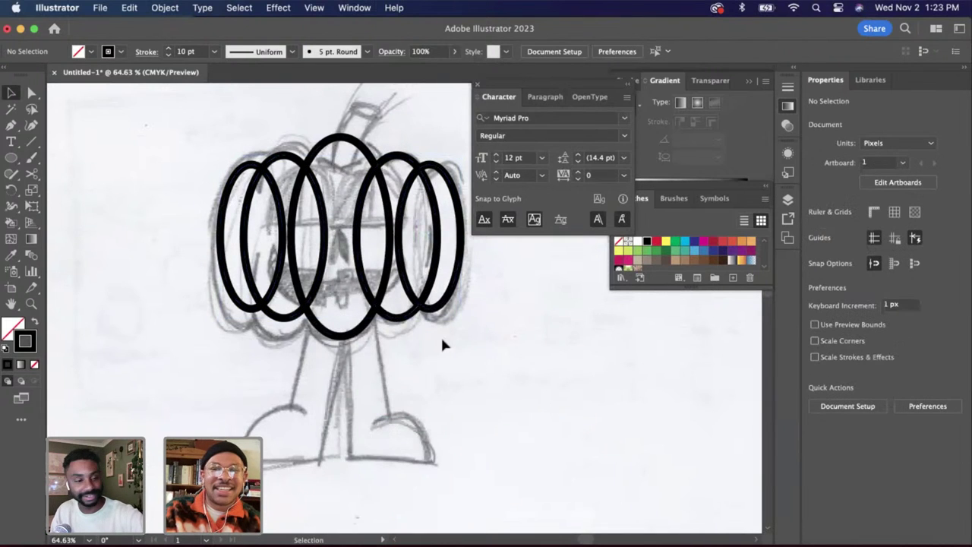
Draw the left leg's inner line from the bottom of the middle pumpkin ellipse, about 21 px wide and 155 px tall
scroll(441, 317, "up", 2)
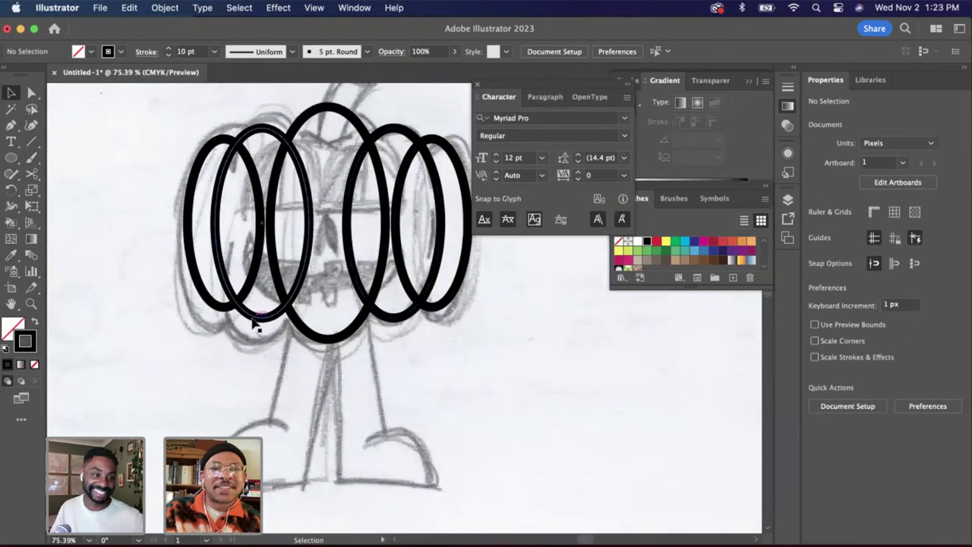
scroll(350, 342, "down", 2)
scroll(332, 349, "up", 2)
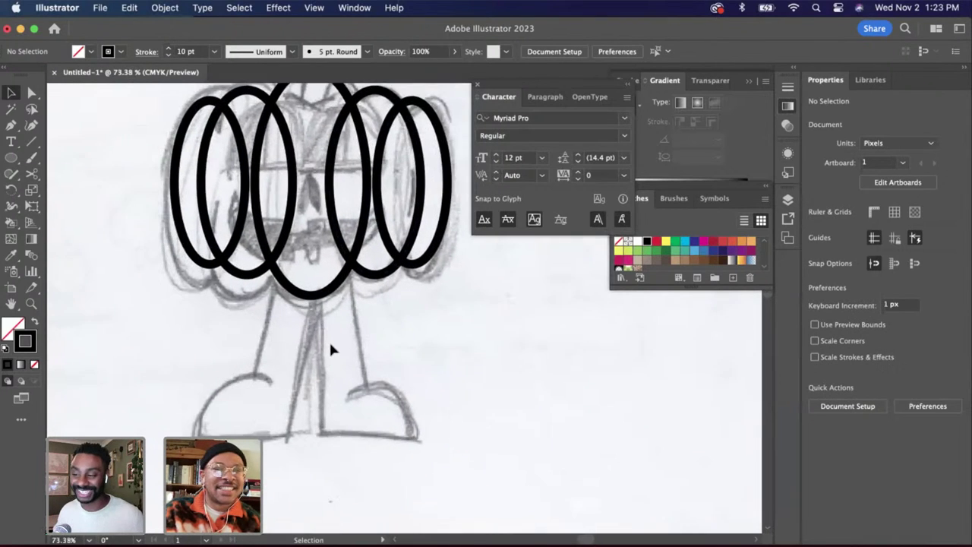
scroll(165, 228, "up", 1)
left_click(31, 141)
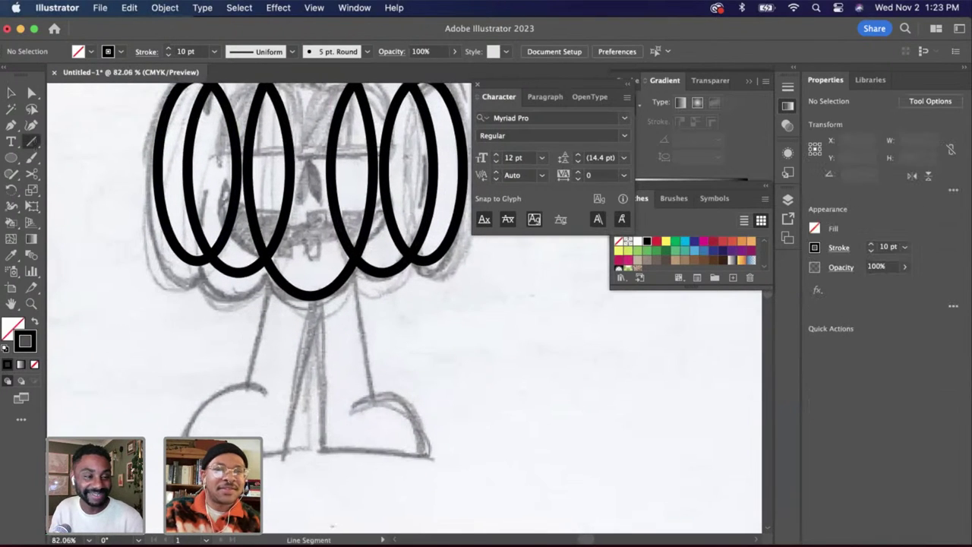
left_click_drag(310, 295, 289, 449)
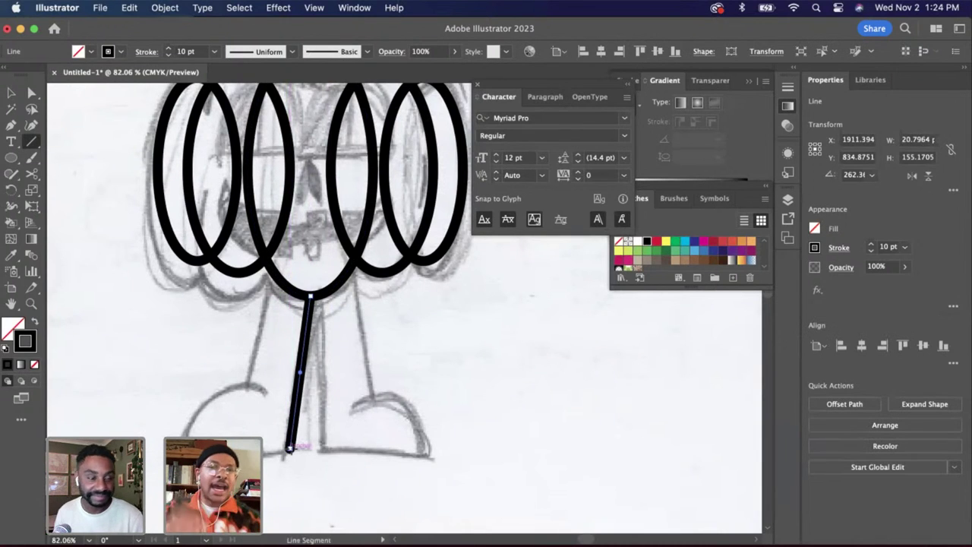
left_click(12, 92)
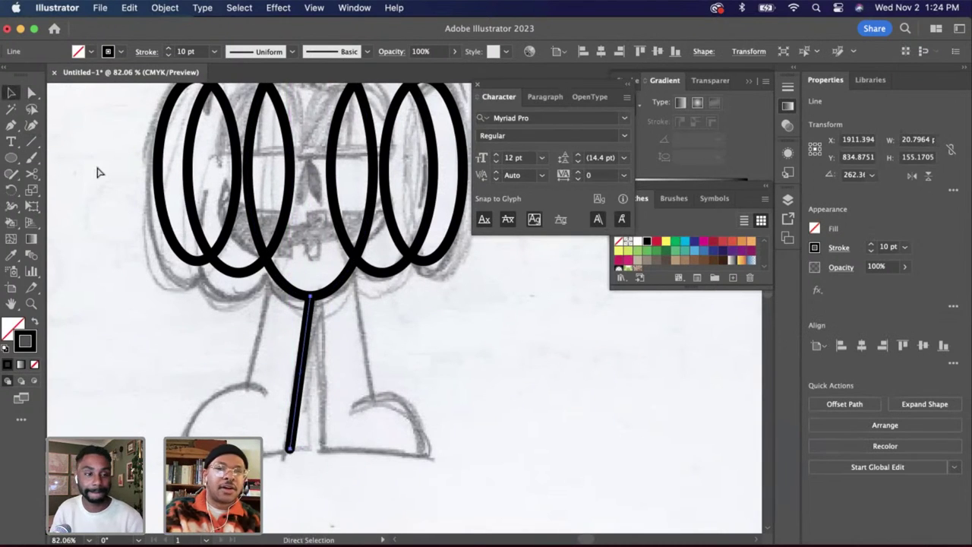
Paste a copy of the inner leg line, reflect it across the vertical axis and join its upper end to the original's as the right inner leg
key("super+v")
right_click(400, 290)
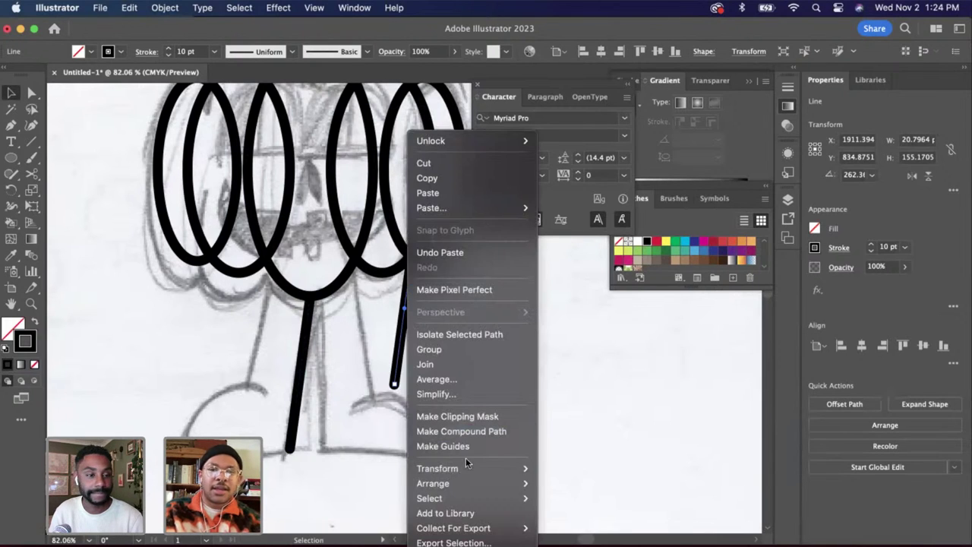
mouse_move(479, 469)
left_click(575, 469)
key("Return")
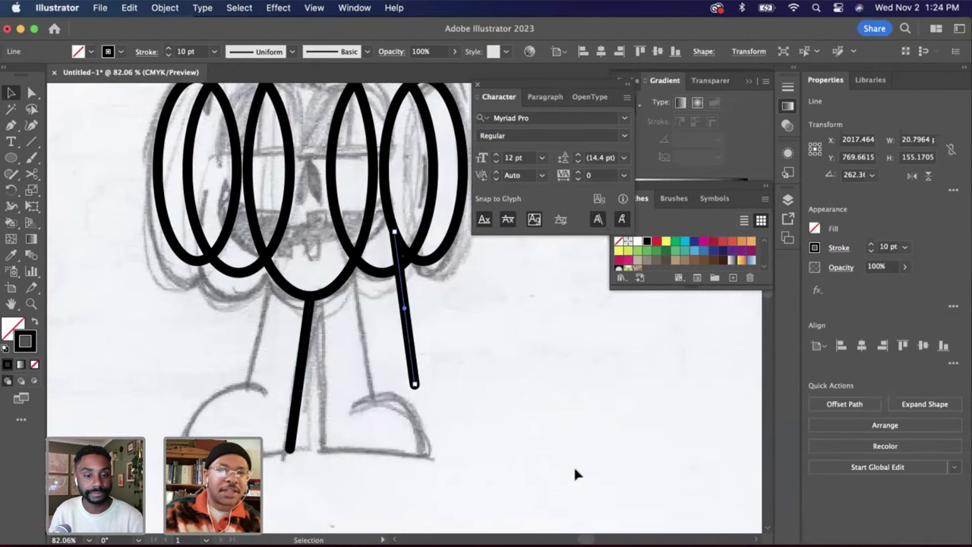
left_click_drag(416, 345, 332, 410)
left_click(353, 410)
Trace the rounded top of the left shoe with the Curvature tool, about 86 px wide and 82 px tall
scroll(353, 410, "up", 2)
scroll(353, 410, "up", 1)
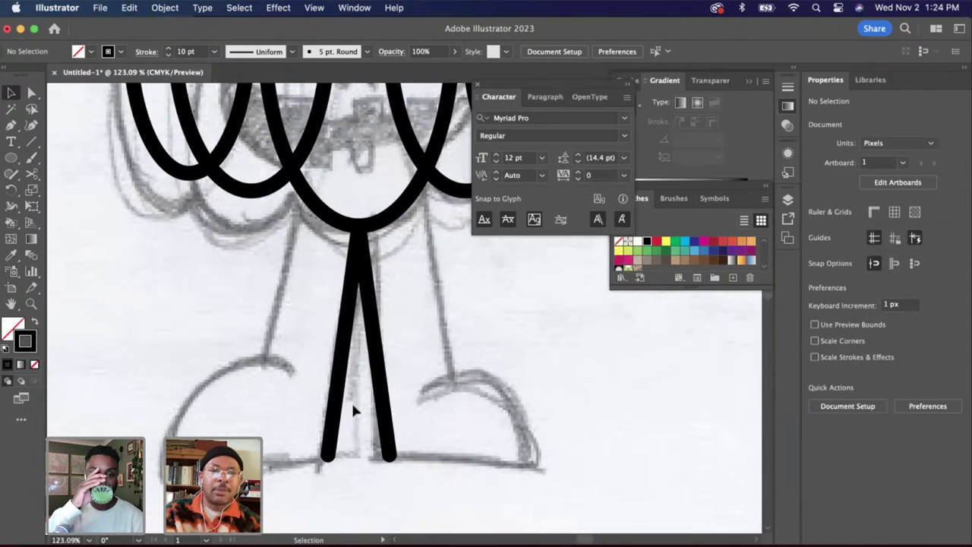
left_click(32, 130)
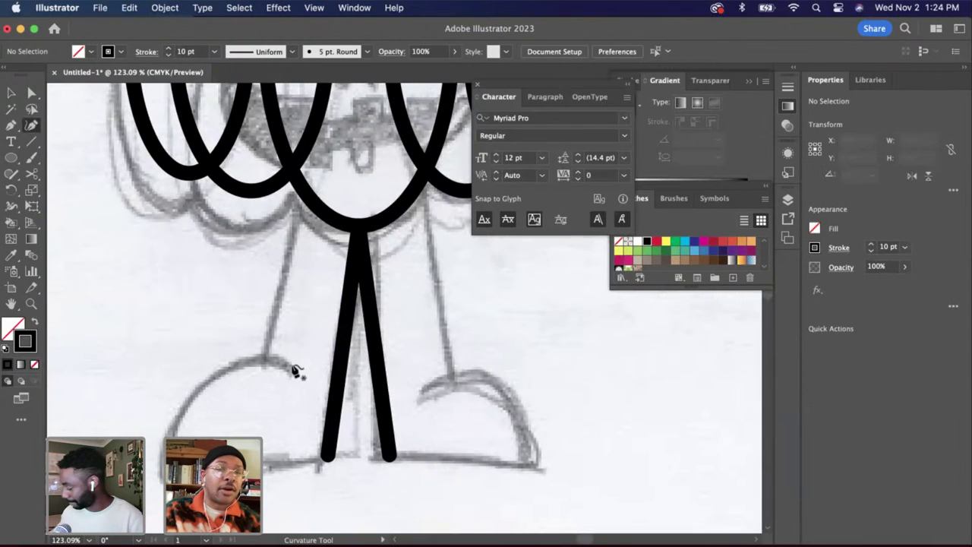
left_click(291, 367)
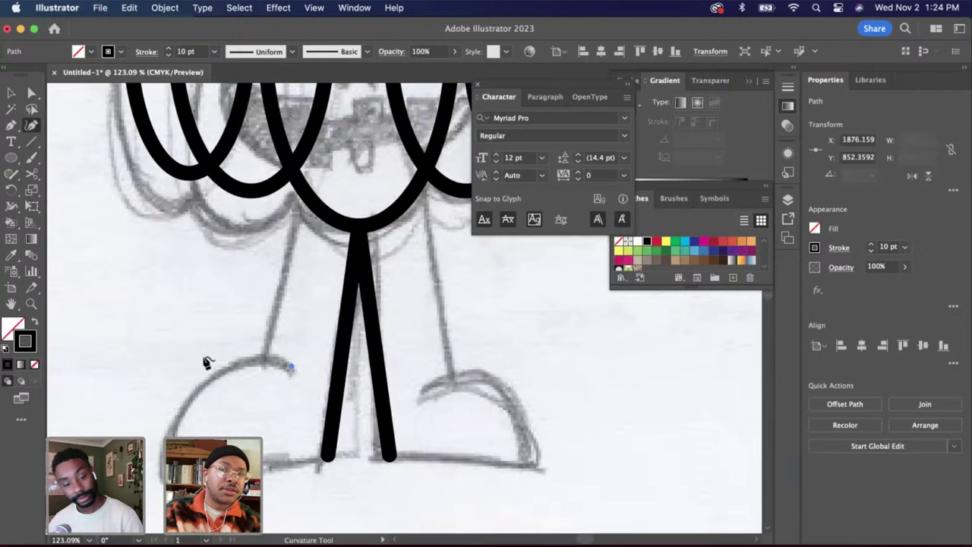
left_click(203, 356)
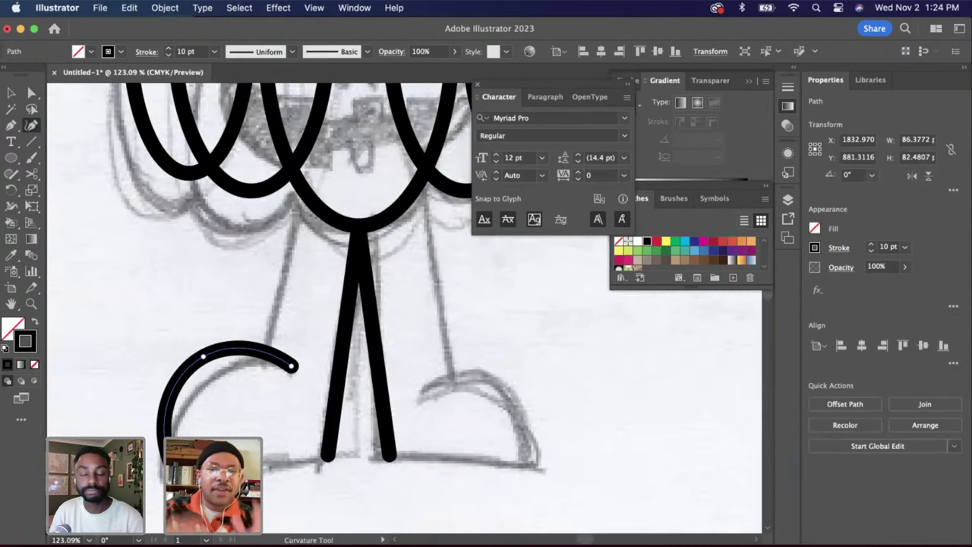
Shorten the left shoe curve from its lower edge to about 78 px tall and deselect it
left_click(10, 93)
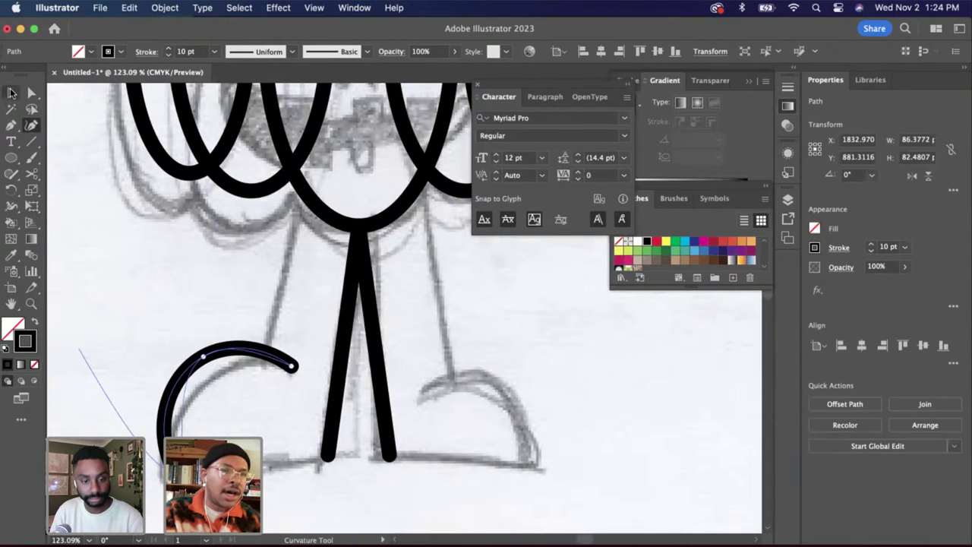
left_click(137, 308)
left_click(165, 429)
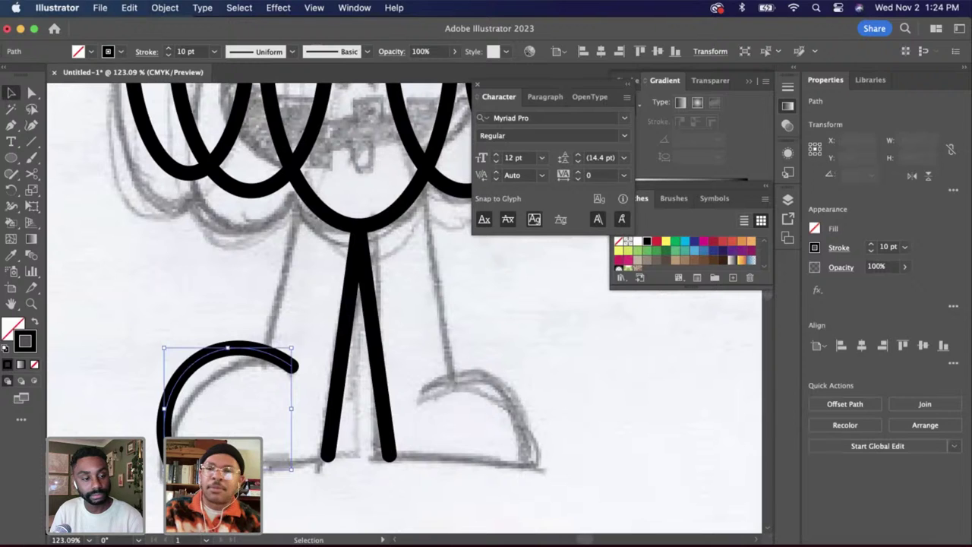
left_click_drag(228, 469, 228, 469)
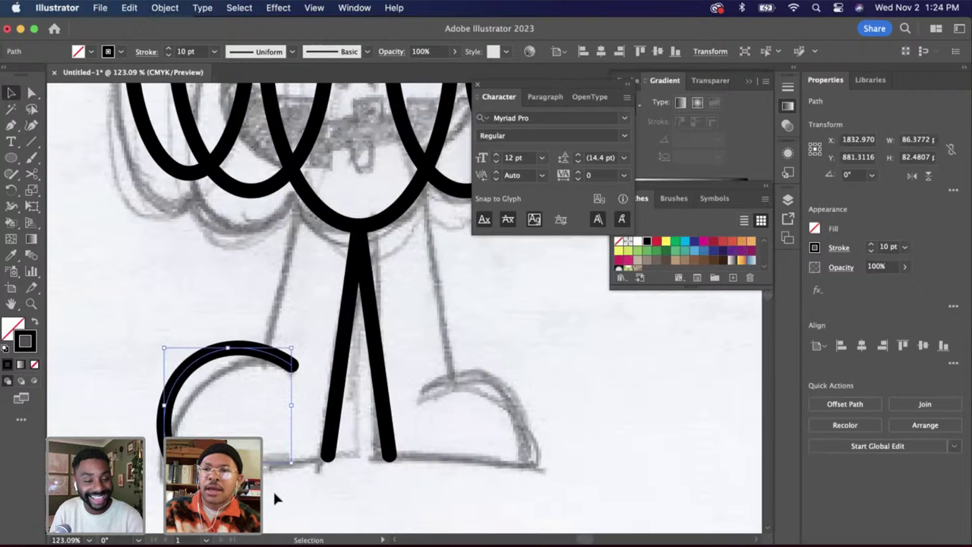
left_click(272, 488)
Draw a horizontal sole line about 239 px long across both feet and move it up to the ends of the inner legs
left_click(32, 141)
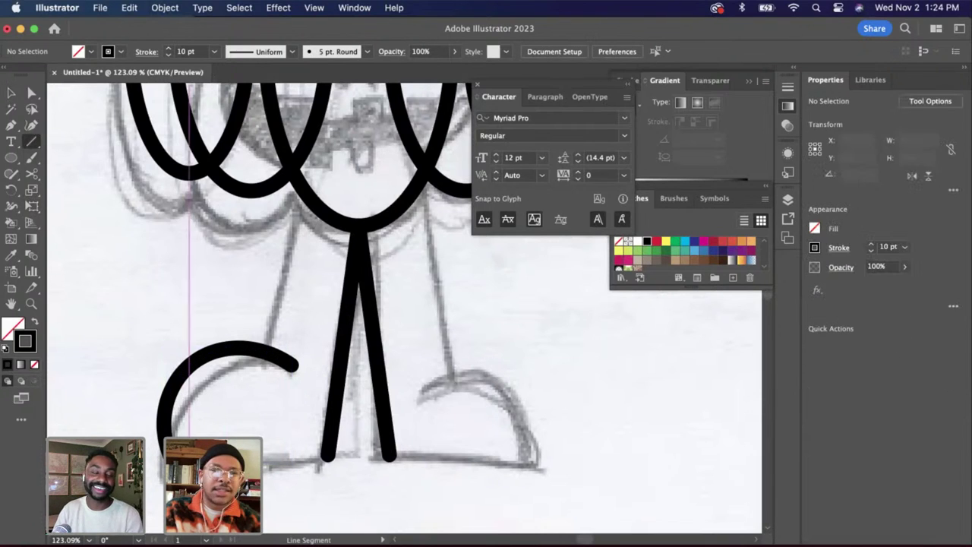
left_click_drag(250, 461, 526, 462)
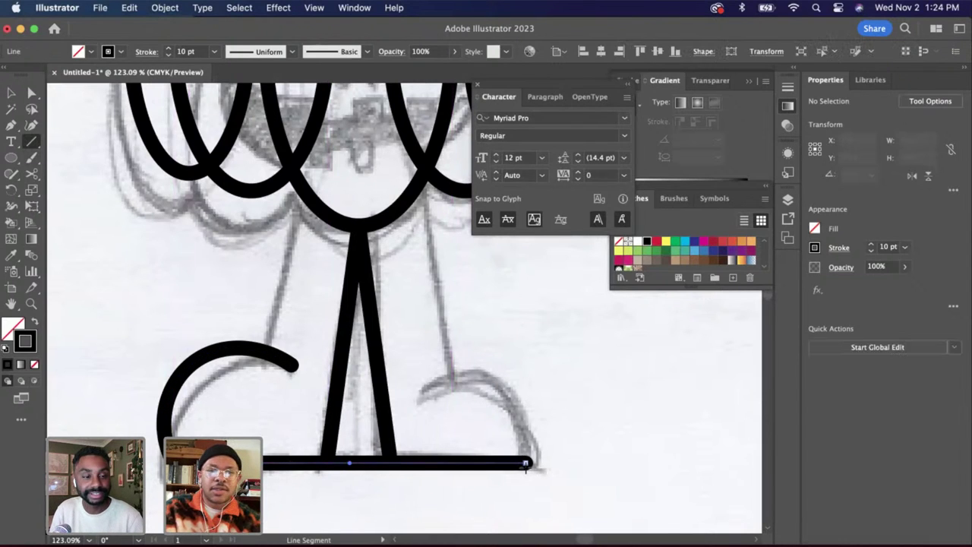
key("a")
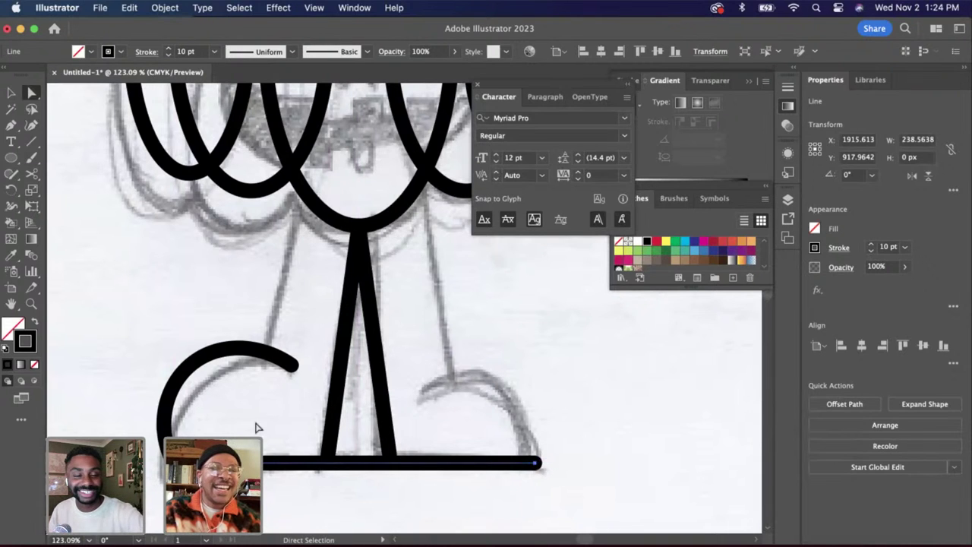
key("v")
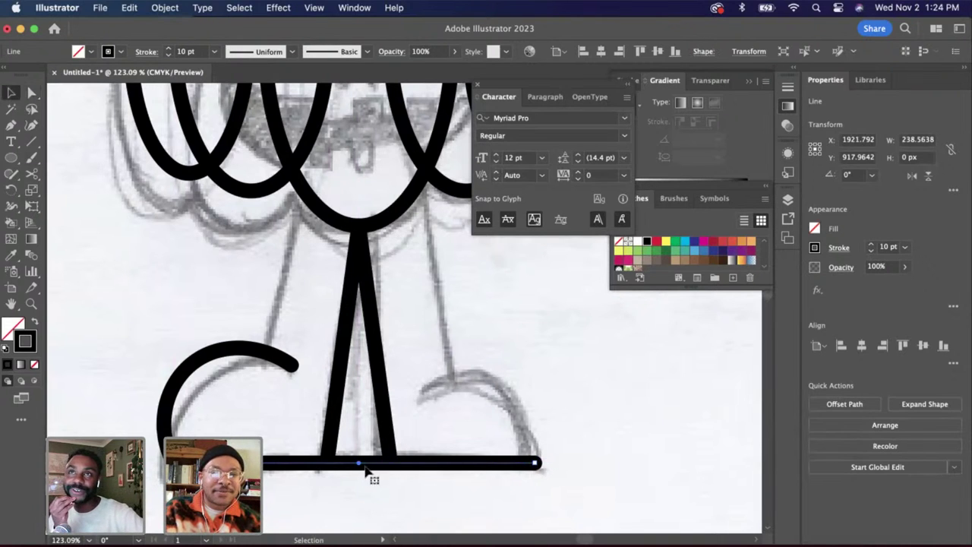
left_click_drag(367, 462, 367, 457)
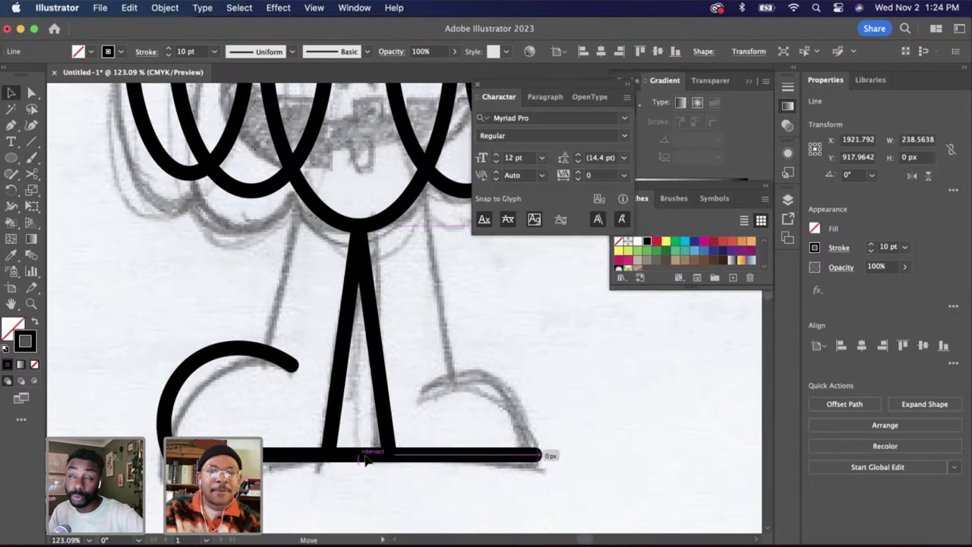
Reposition the left shoe curve so it meets the sole line and sits closer to the sketched shoe
left_click_drag(167, 435, 178, 430)
left_click(256, 428)
scroll(256, 428, "up", 3)
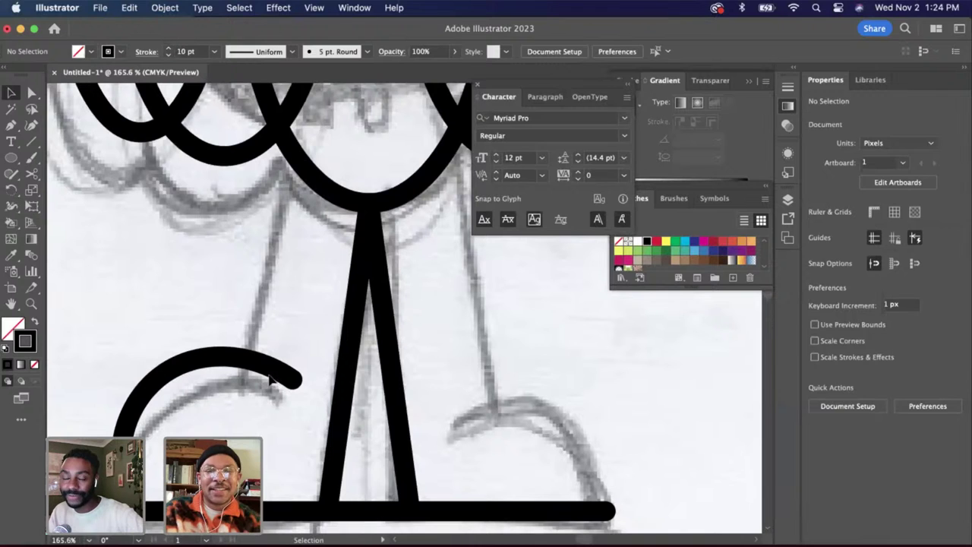
left_click(276, 372)
left_click_drag(298, 354, 282, 373)
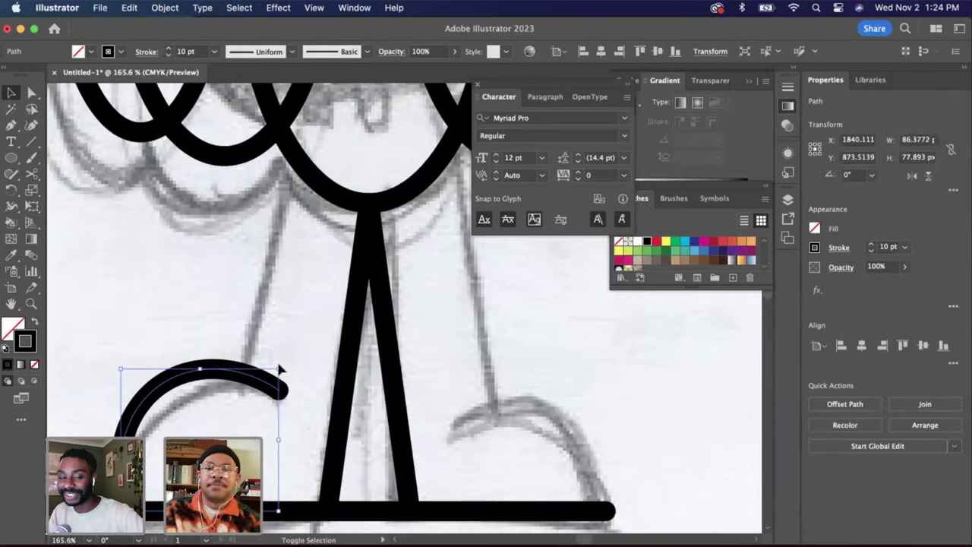
left_click(97, 242)
Draw the left leg's outer line from the edge of the middle ellipse down to the top of the left shoe curve
left_click(31, 142)
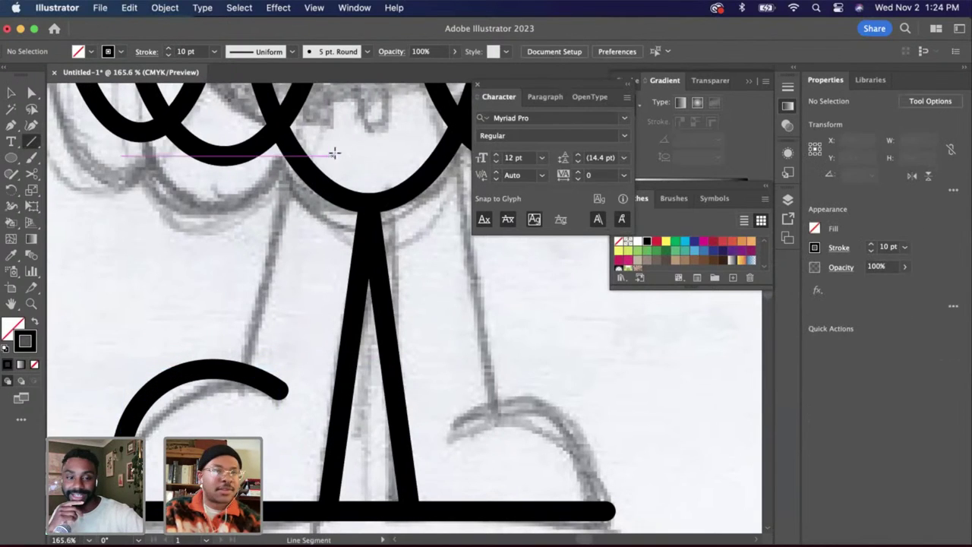
left_click_drag(302, 165, 249, 373)
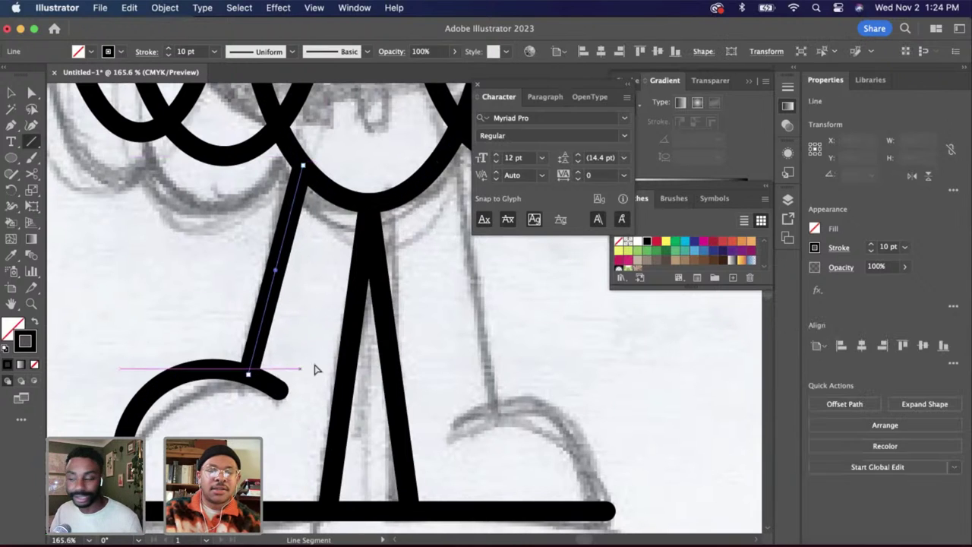
key("a")
left_click(317, 369)
Cut the sole line with Scissors at both inner leg ends and delete the segment between the legs
scroll(319, 369, "right", 3)
key("c")
left_click(316, 498)
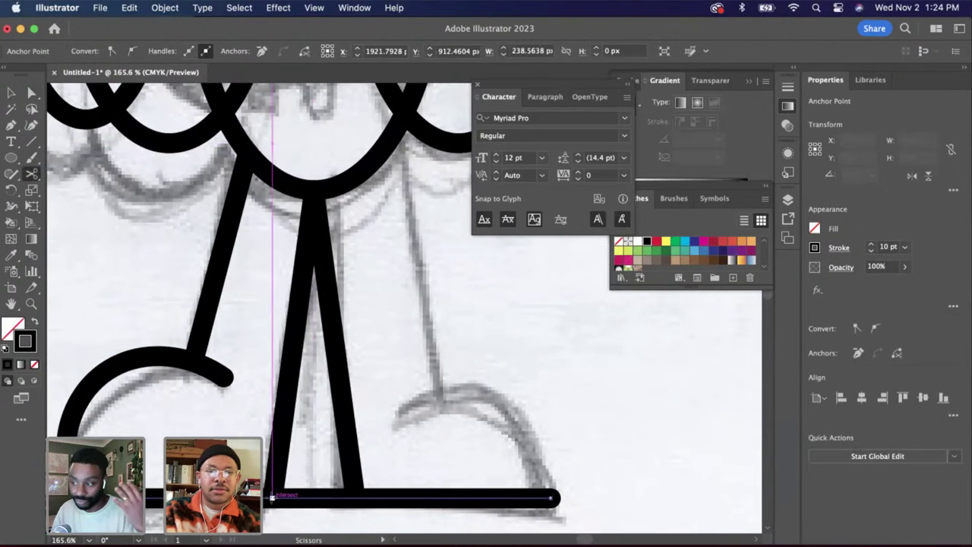
left_click(272, 497)
left_click(354, 497)
key("a")
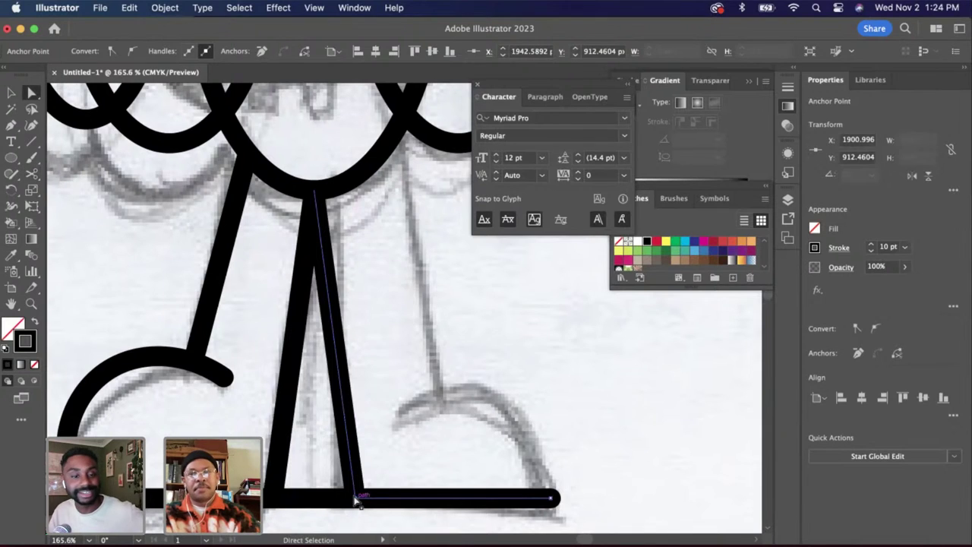
left_click(341, 499)
key("Delete")
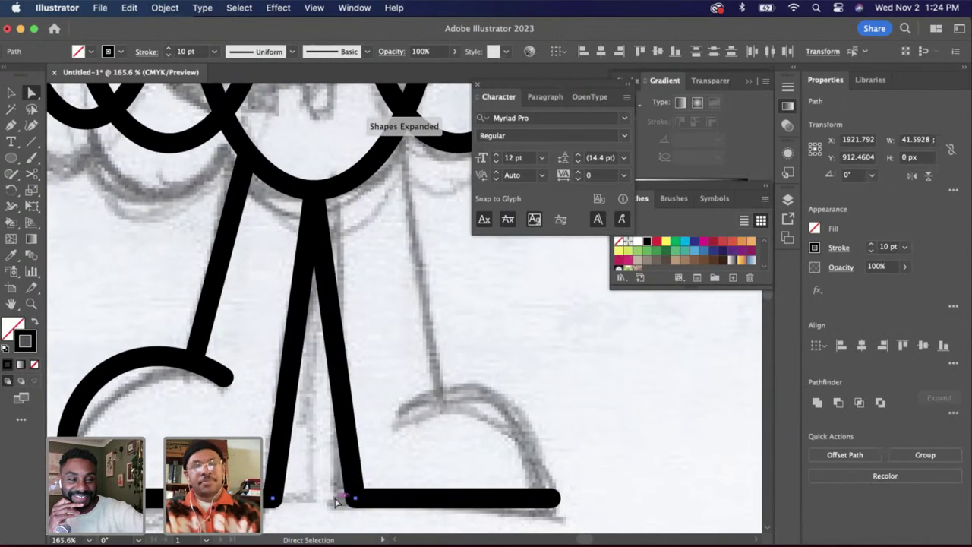
key("Delete")
Group the left outer leg line with the left shoe curve
left_click(6, 106)
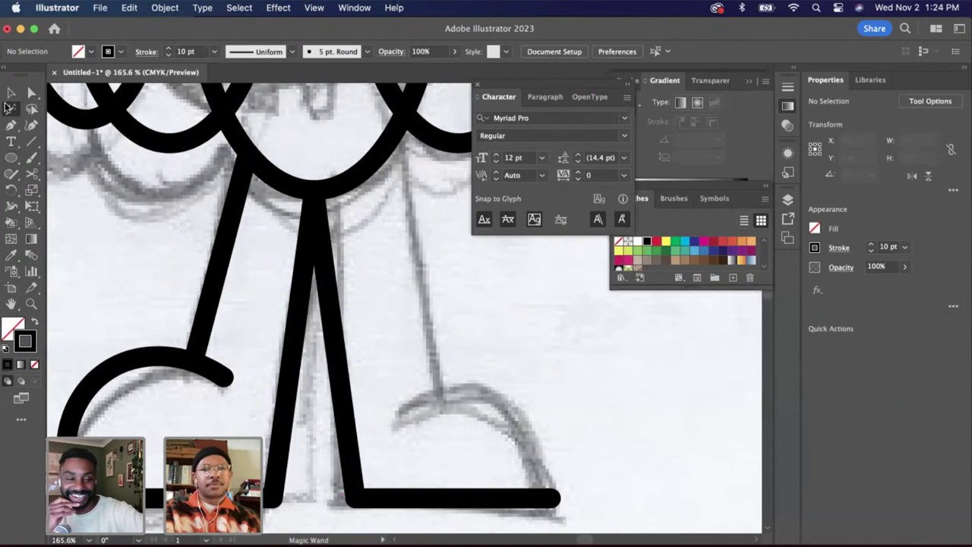
left_click(10, 94)
left_click_drag(220, 414, 132, 280)
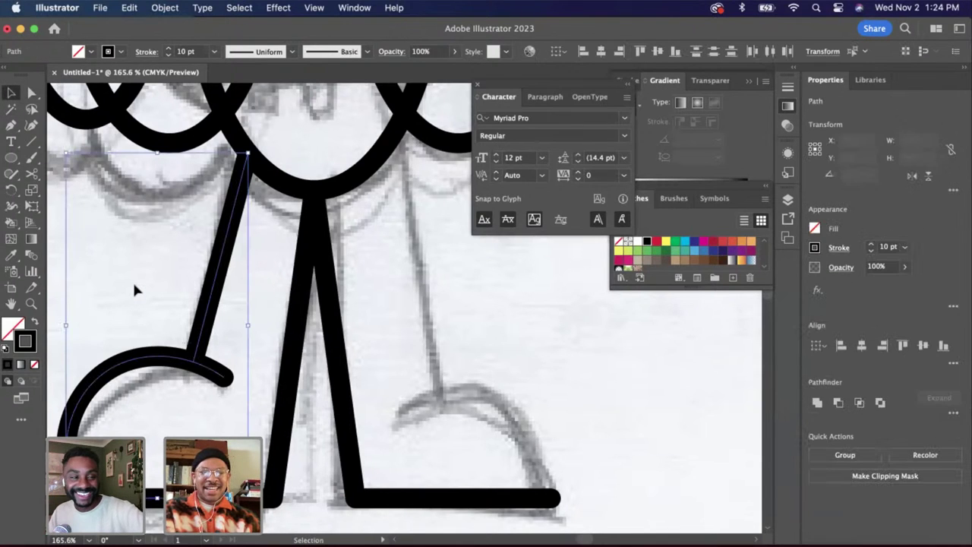
key("a")
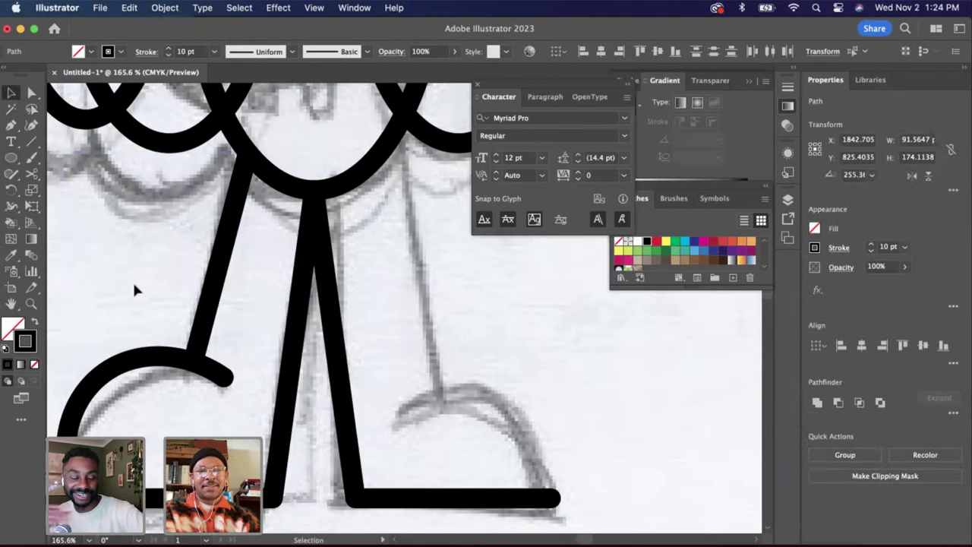
key("super+g")
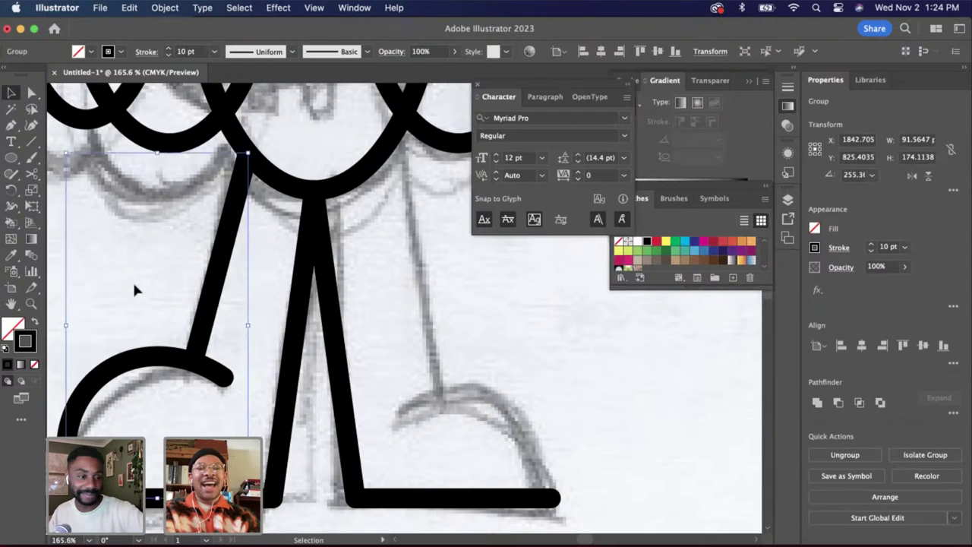
Paste a copy of the left leg and shoe group, reflect it across the vertical axis and position it on the right leg's sole
key("super+v")
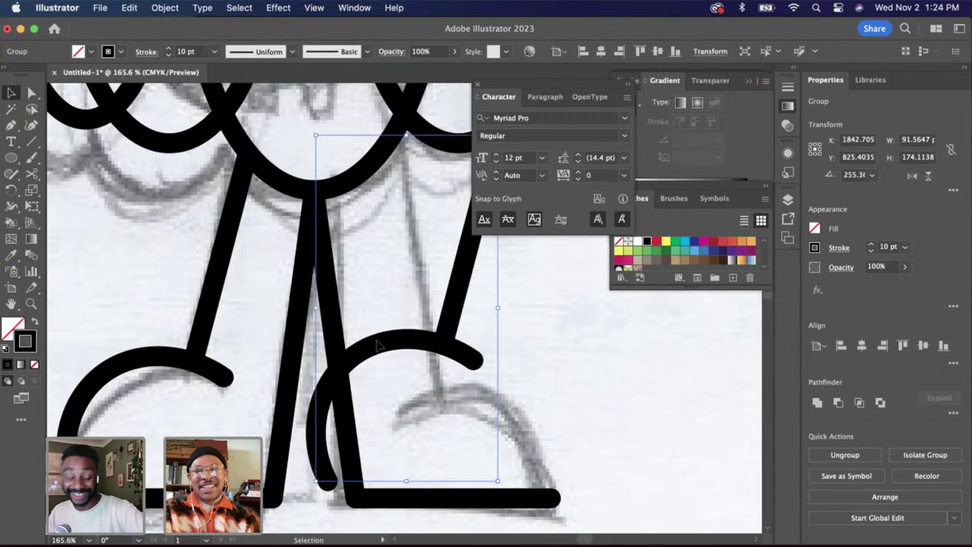
right_click(378, 345)
mouse_move(403, 468)
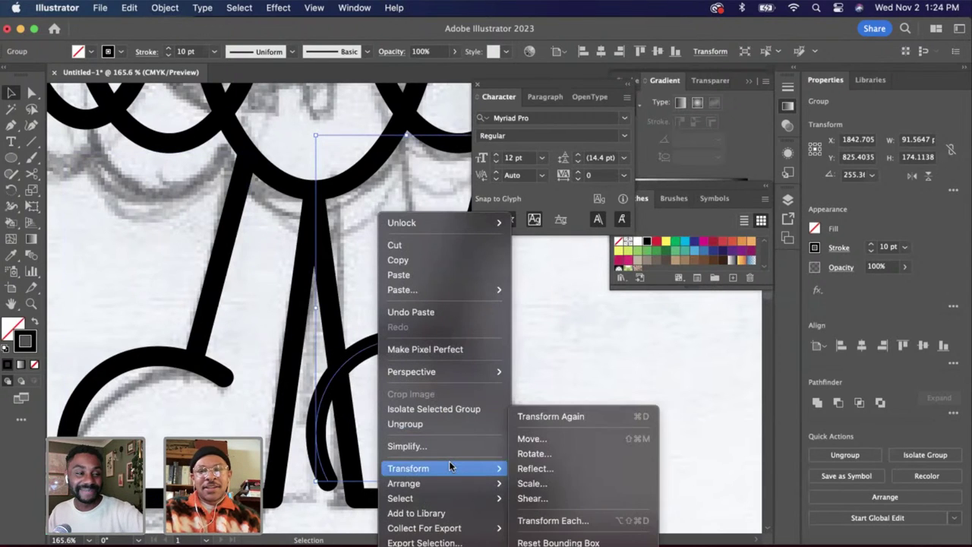
left_click(539, 468)
key("Return")
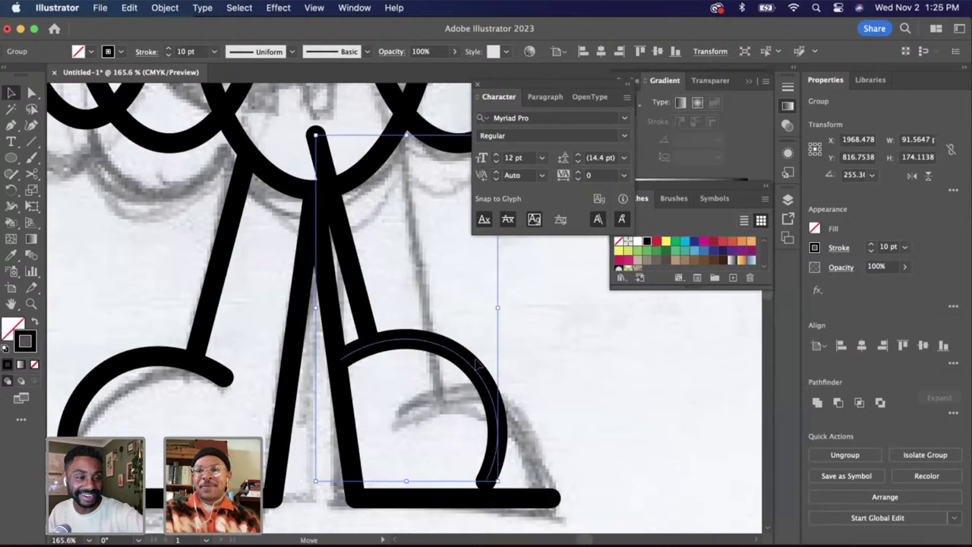
left_click_drag(479, 365, 523, 380)
left_click(599, 411)
Fit the mirrored leg and shoe group onto the right leg so the shoe curve meets the outer end of the sole
scroll(584, 405, "down", 3)
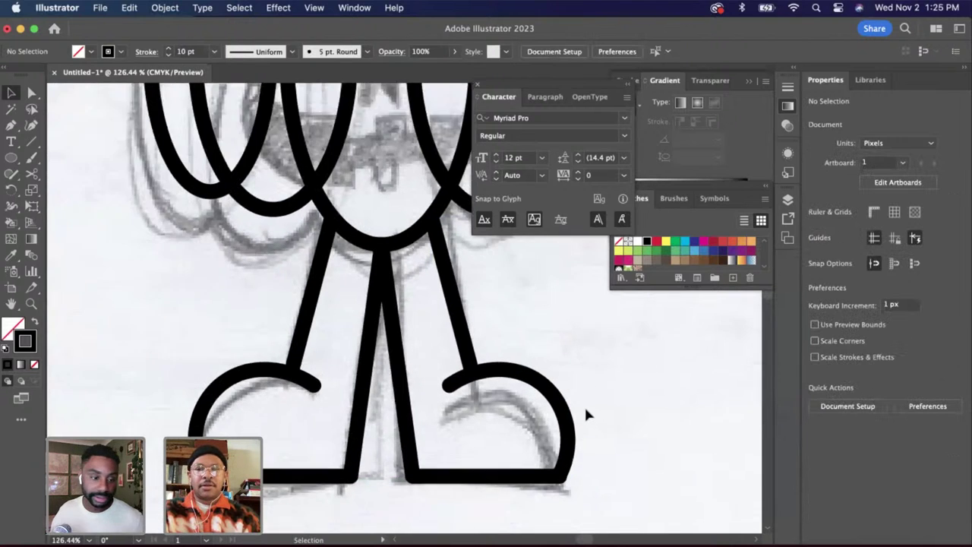
scroll(585, 414, "up", 3)
left_click(564, 434)
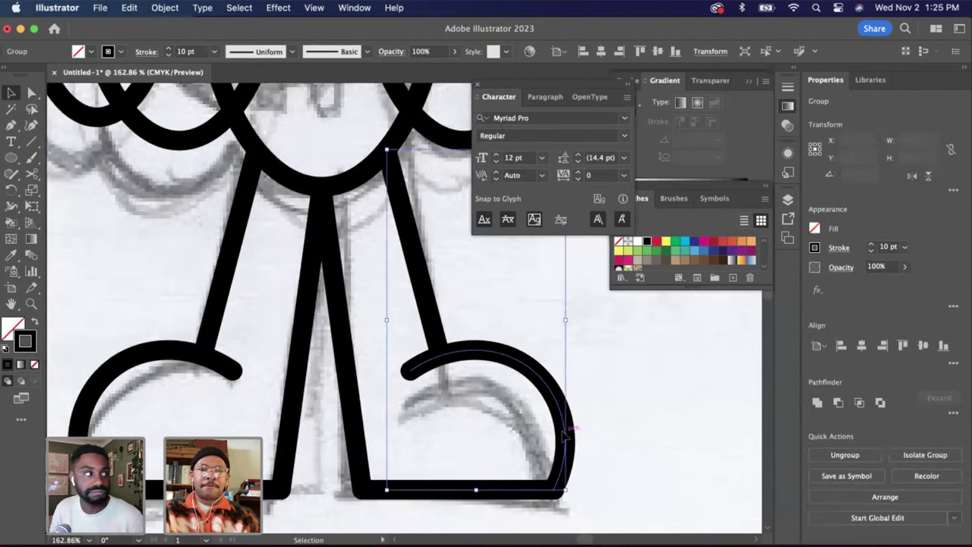
left_click_drag(563, 435, 566, 438)
left_click(600, 435)
scroll(600, 435, "up", 1)
scroll(602, 440, "down", 5)
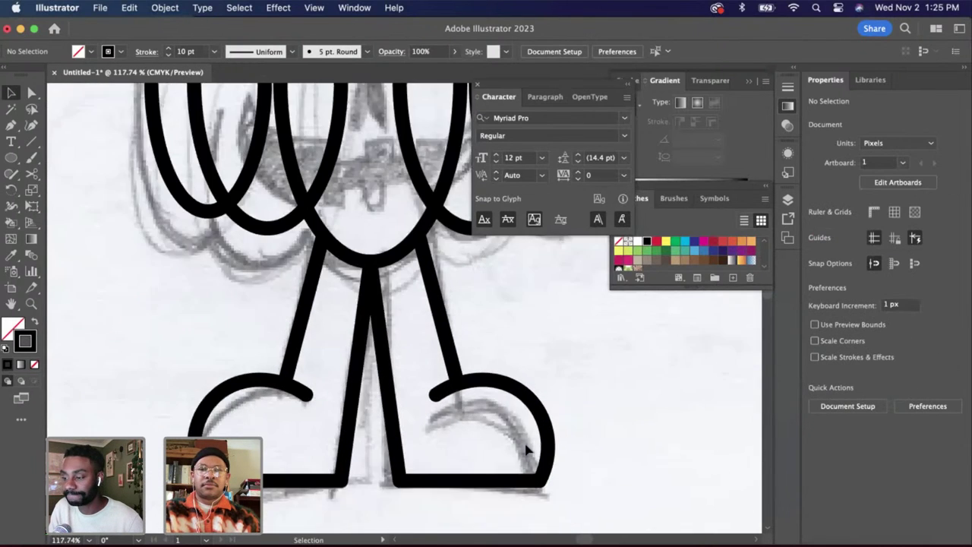
Move the top anchor of each outer leg line up and outward into the middle ellipse's edge
key("a")
left_click(474, 349)
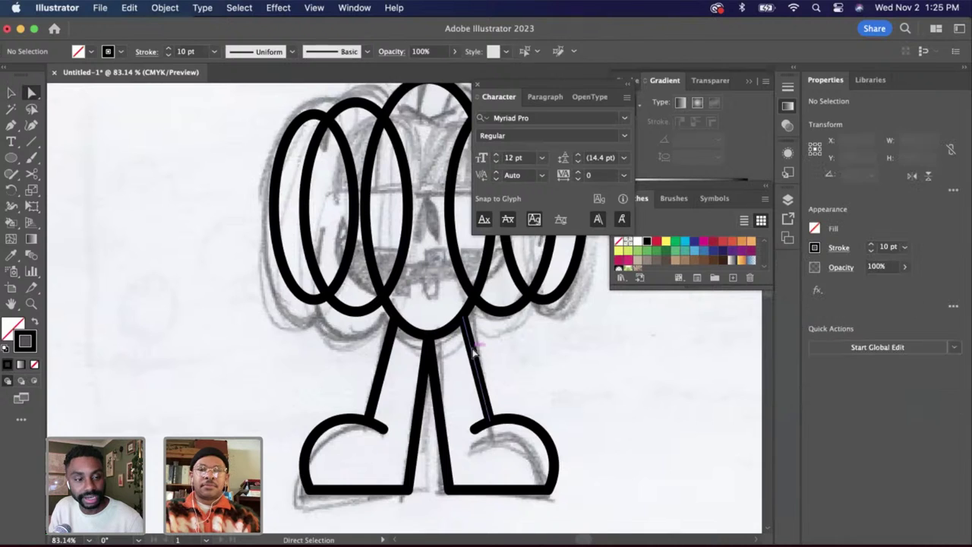
scroll(474, 349, "up", 5)
left_click(459, 289)
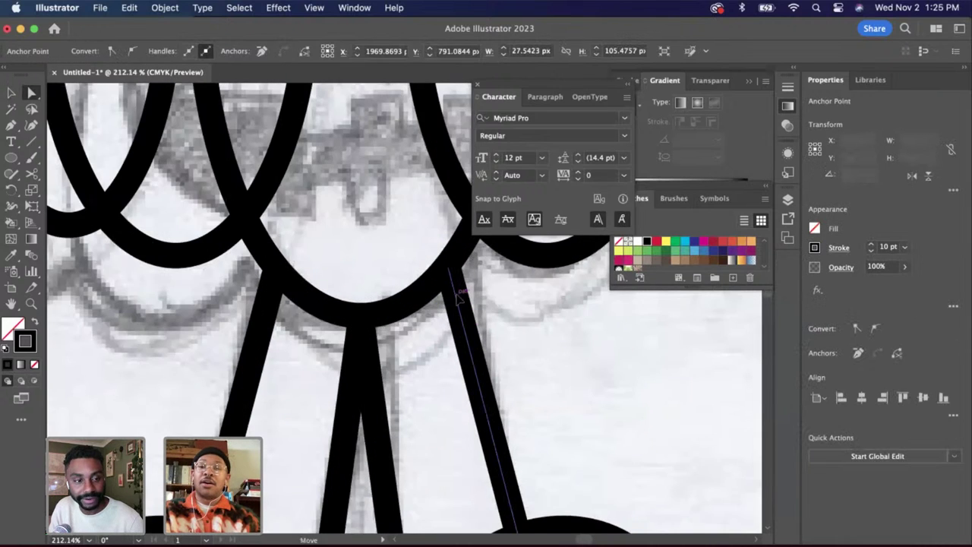
left_click_drag(471, 354, 498, 352)
key("super+z")
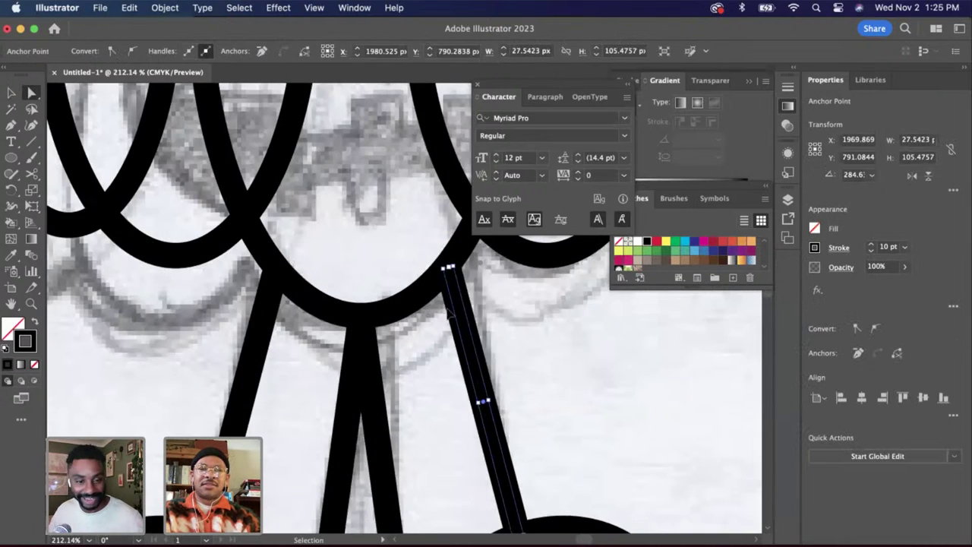
left_click_drag(450, 270, 459, 257)
left_click_drag(276, 268, 270, 258)
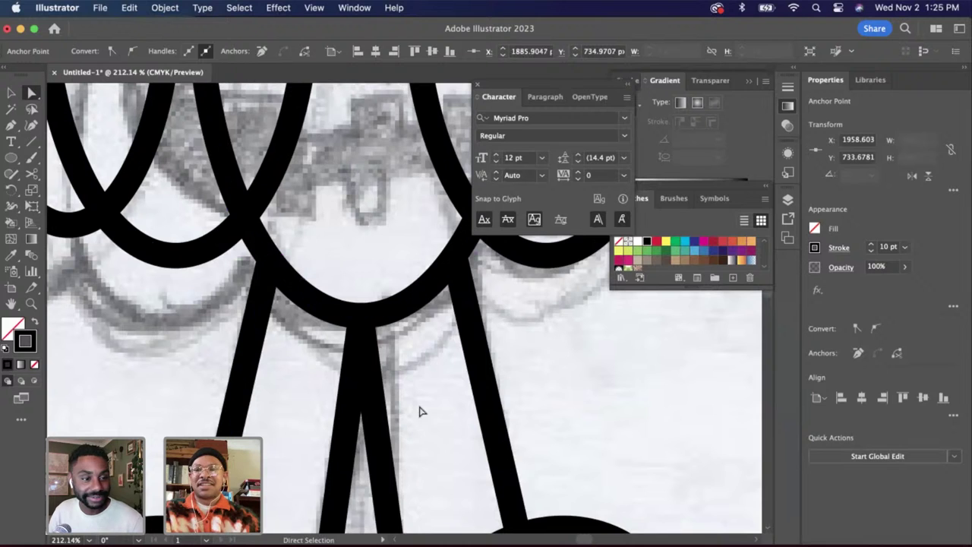
left_click(421, 410)
Cut the second ellipse from the left with Scissors at two points on its left side and delete the segment between them
scroll(421, 412, "down", 5)
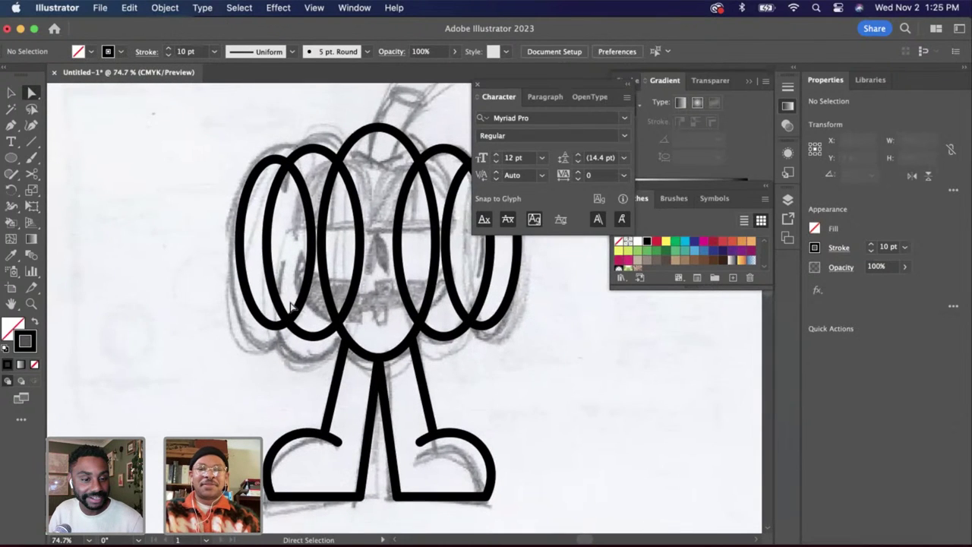
scroll(294, 308, "up", 4)
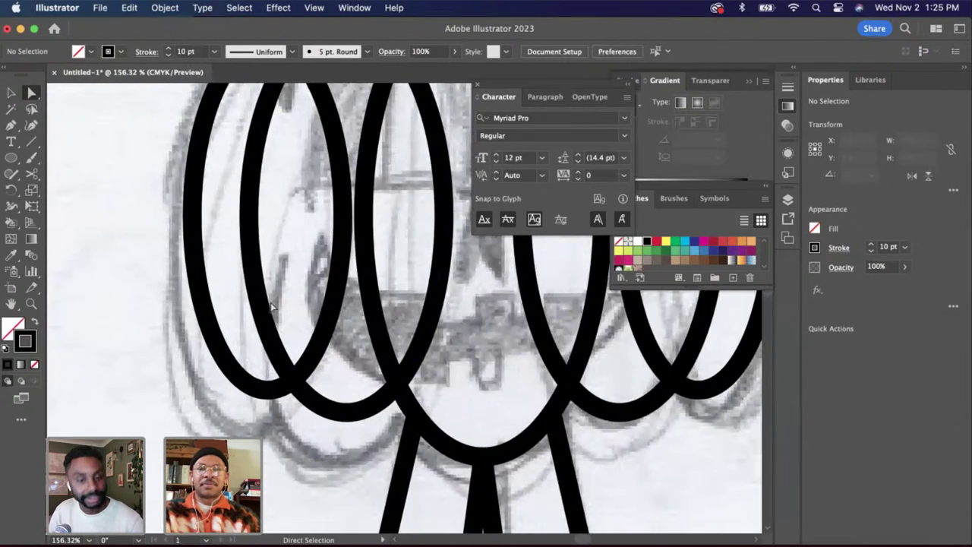
left_click(264, 299)
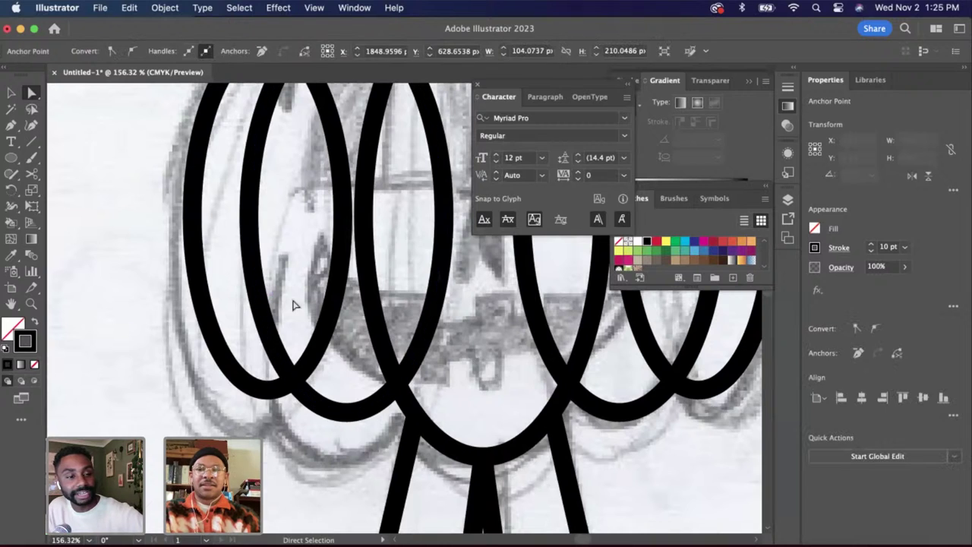
left_click(255, 274)
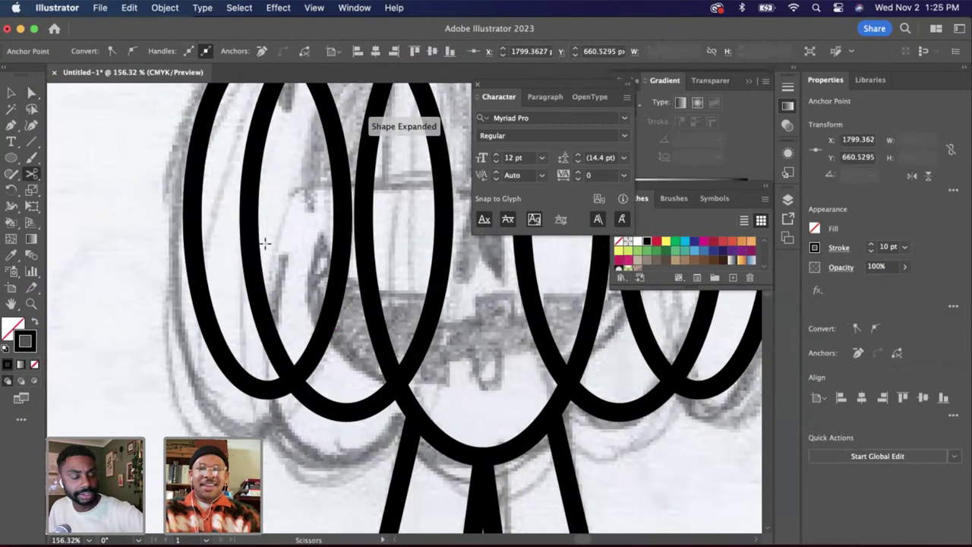
scroll(265, 244, "up", 3)
key("a")
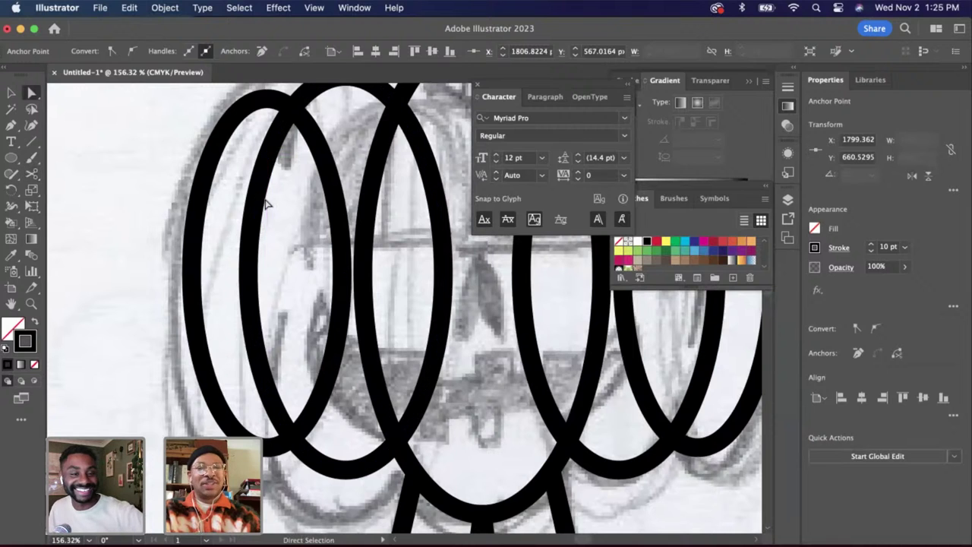
key("BackSpace")
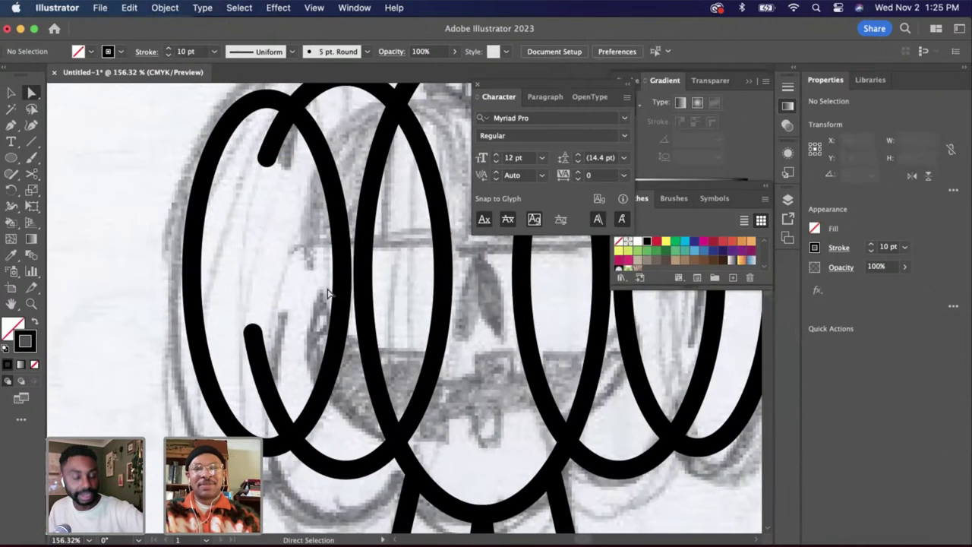
Cut the leftmost ellipse with Scissors where it crosses the neighbouring ellipse and delete its overlapping right-hand arc
scroll(328, 292, "down", 5)
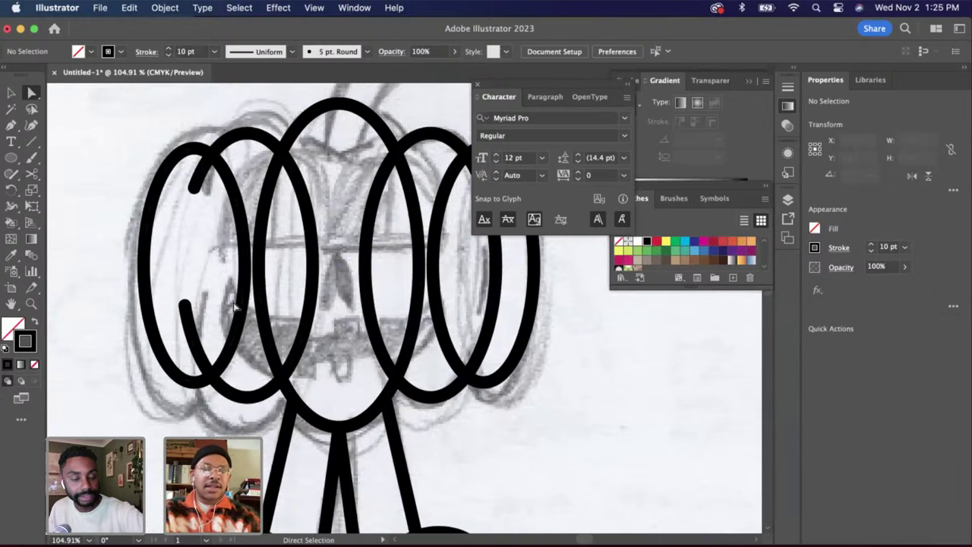
left_click(250, 249)
key("c")
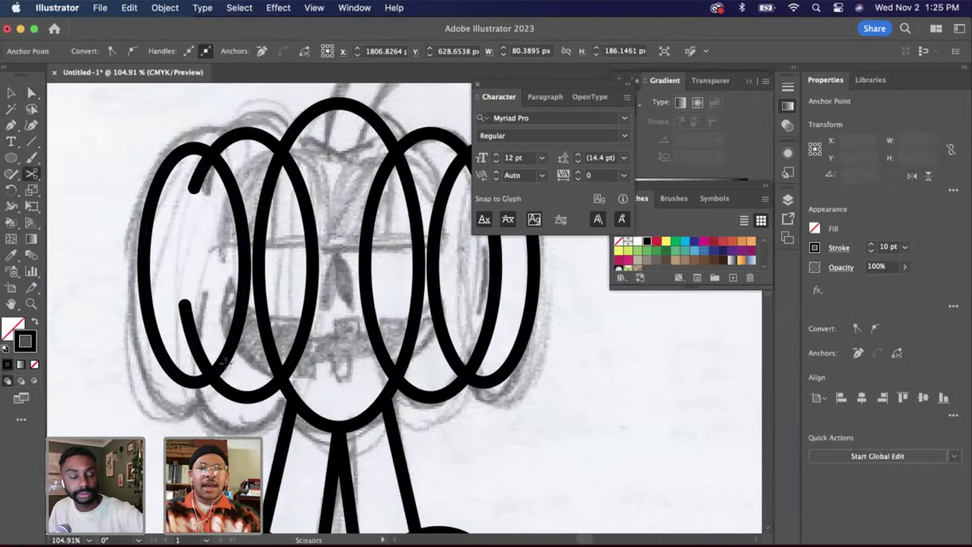
key("a")
key("c")
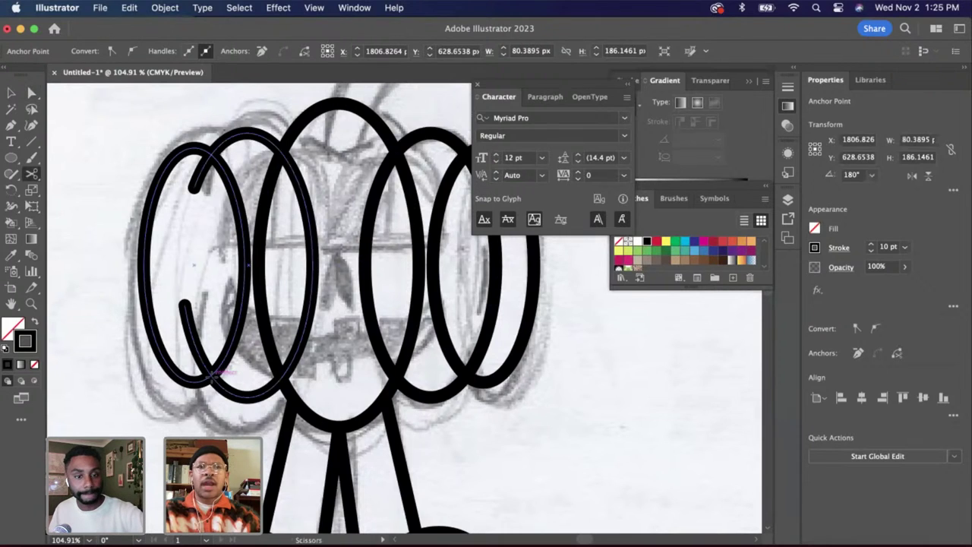
left_click(211, 376)
left_click(226, 170)
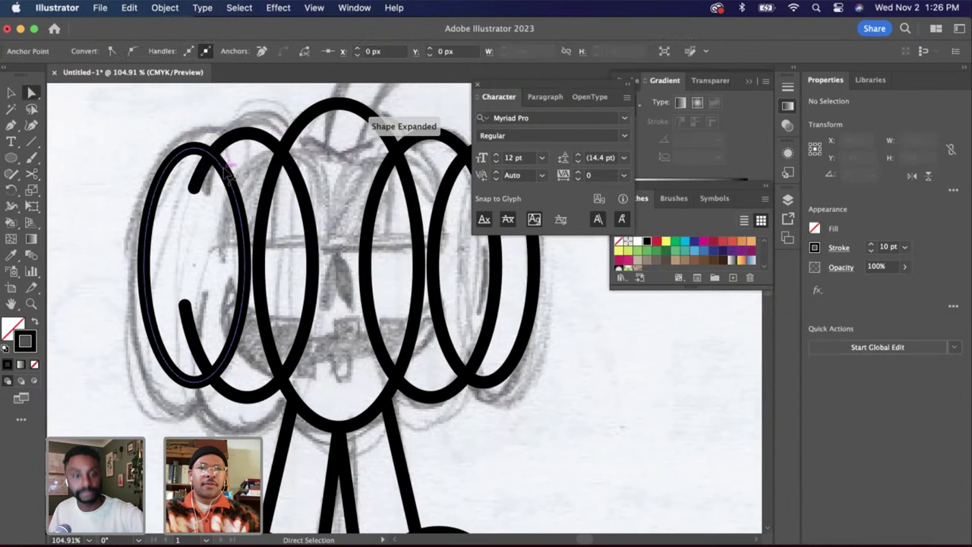
key("c")
left_click(215, 156)
key("a")
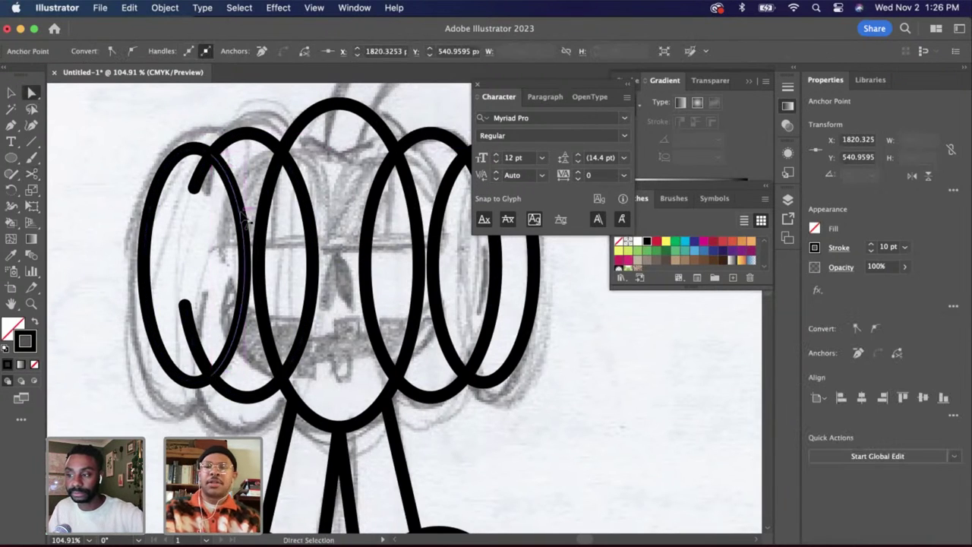
key("Delete")
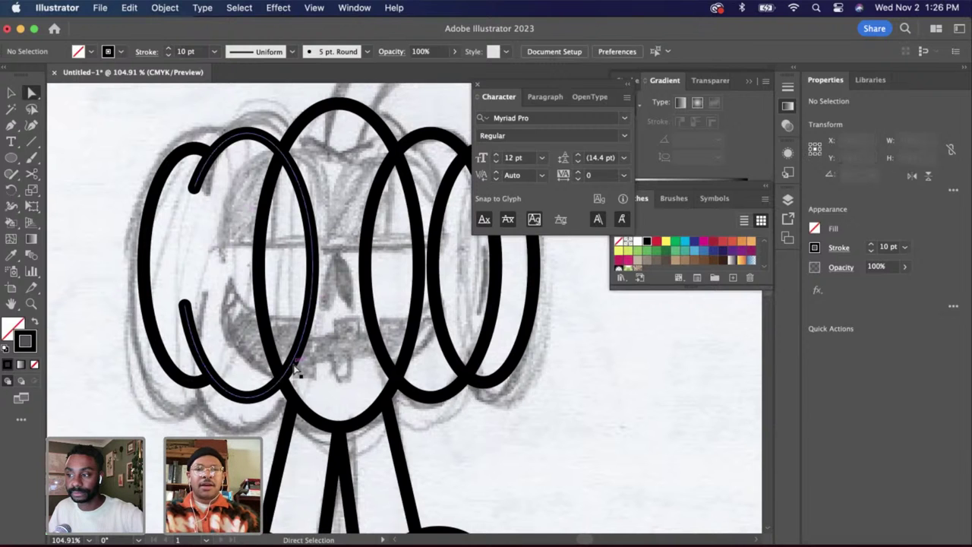
Cut the second ellipse from the left at both crossings with the middle ellipse and delete the arc inside the middle ellipse
key("c")
left_click(296, 370)
left_click(287, 165)
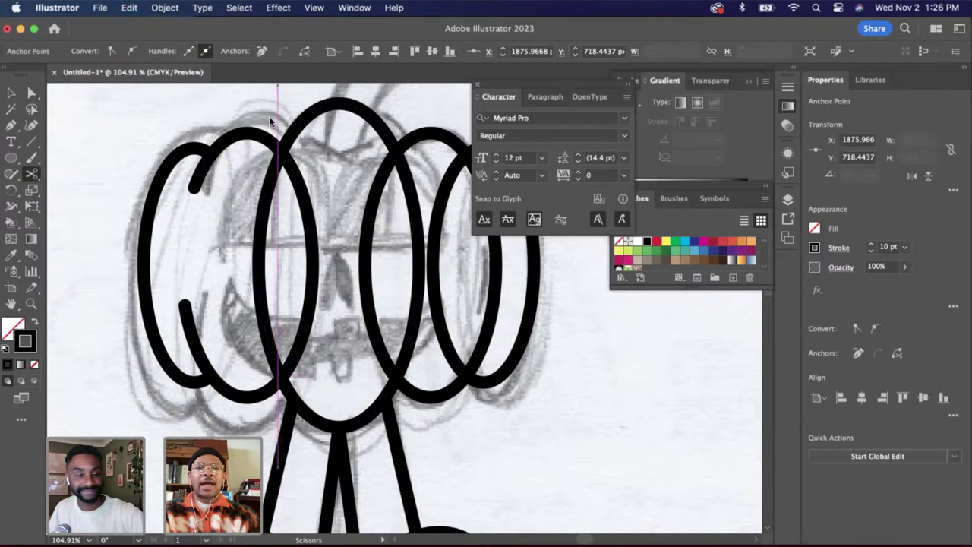
left_click(285, 155)
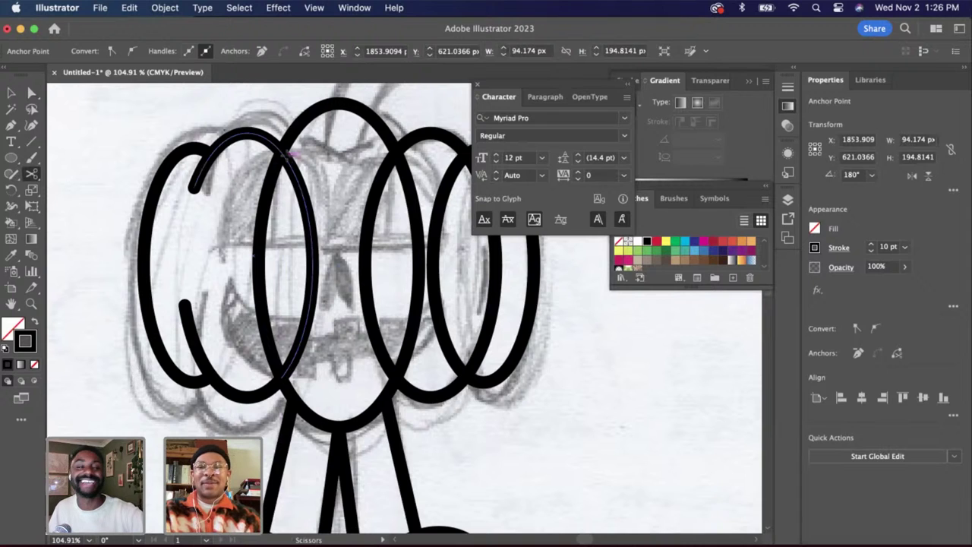
left_click(283, 153)
key("a")
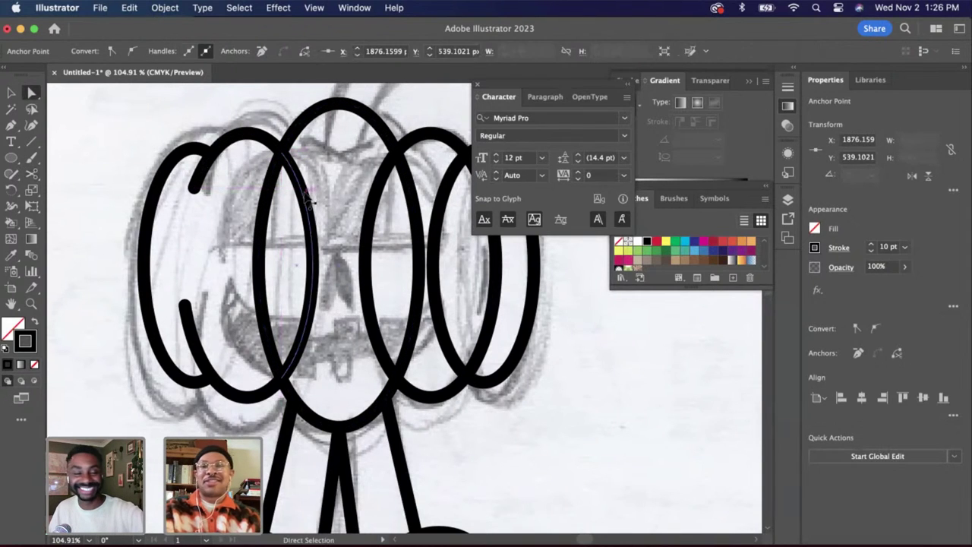
key("Delete")
left_click(260, 281)
left_click_drag(260, 281, 304, 292)
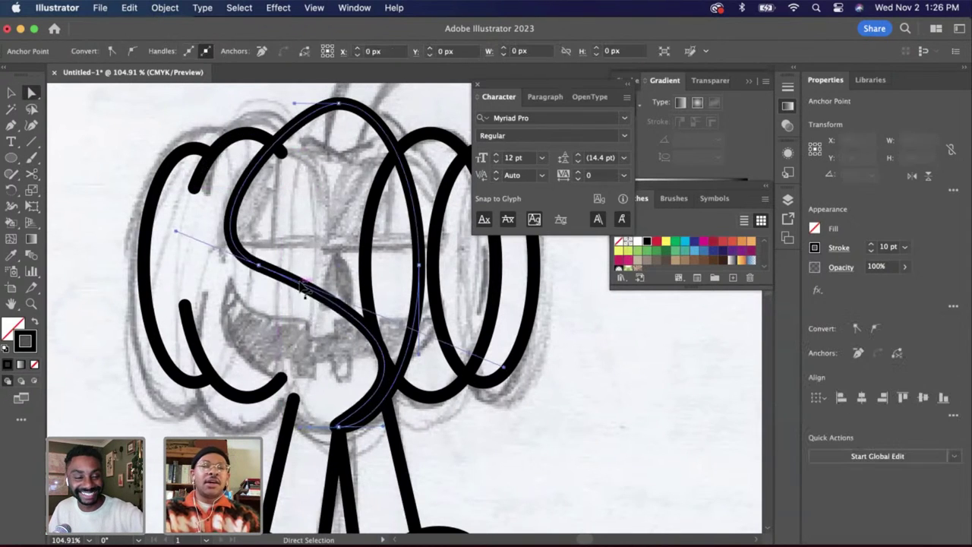
key("super+z")
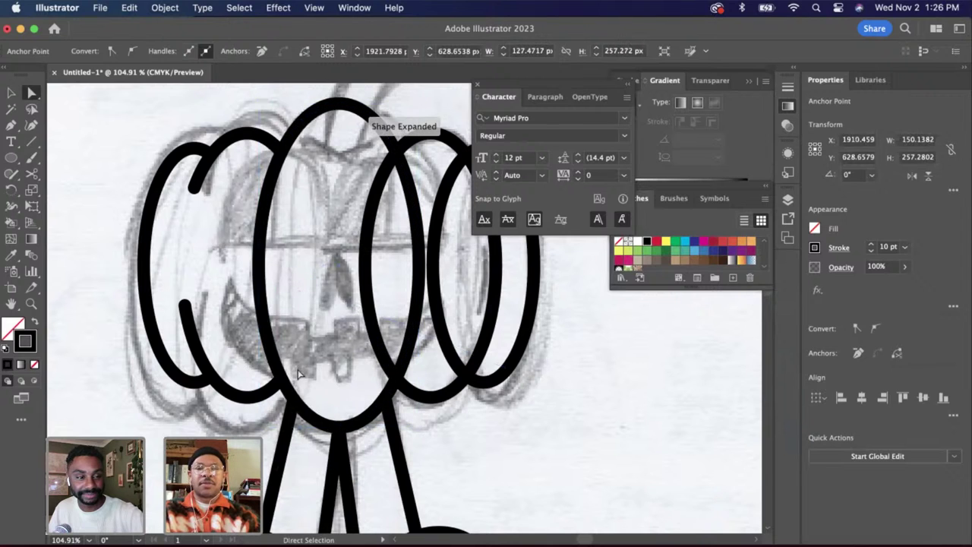
Cut the middle ellipse with Scissors where it meets the left lobe above and below, and delete its left-hand arc
key("c")
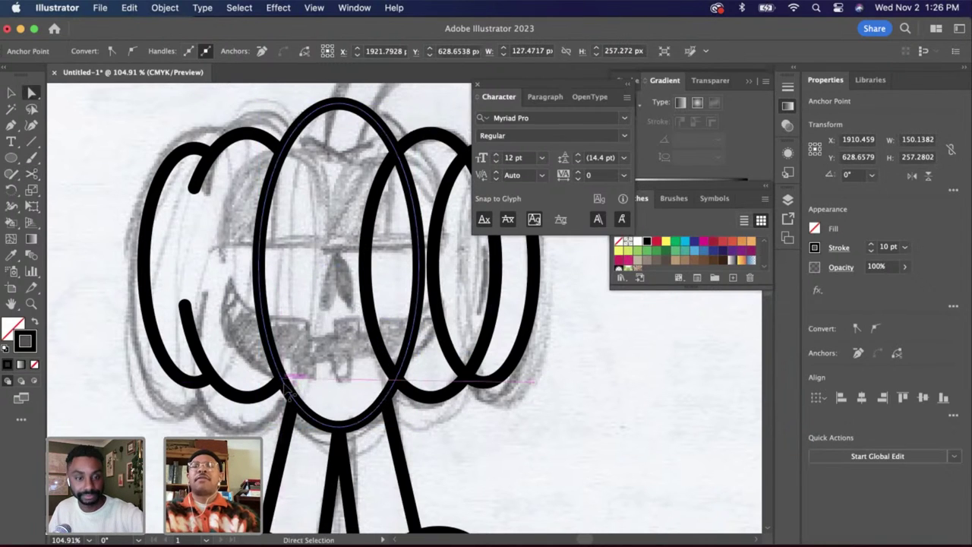
key("c")
left_click(282, 378)
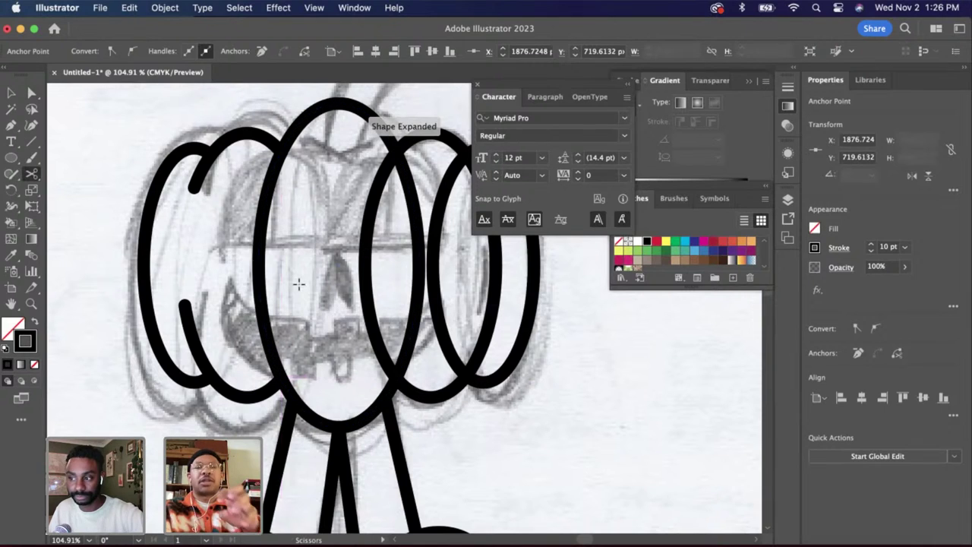
key("a")
left_click(283, 171)
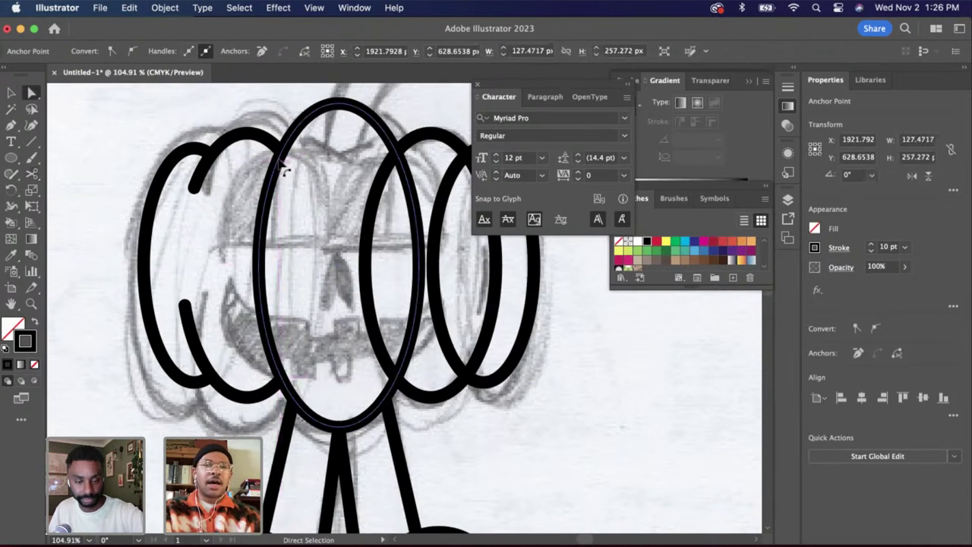
key("c")
left_click(281, 155)
key("a")
left_click(275, 182)
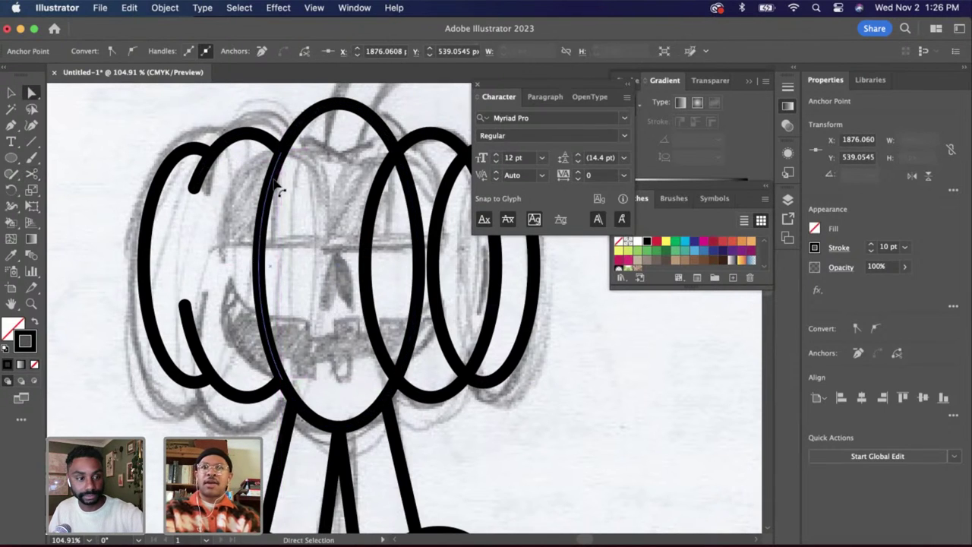
key("Delete")
Cut the ellipse right of the middle one at both crossings with the middle ellipse and delete its overlapping left-hand arc
left_click(372, 316)
scroll(372, 319, "down", 2)
scroll(372, 319, "right", 2)
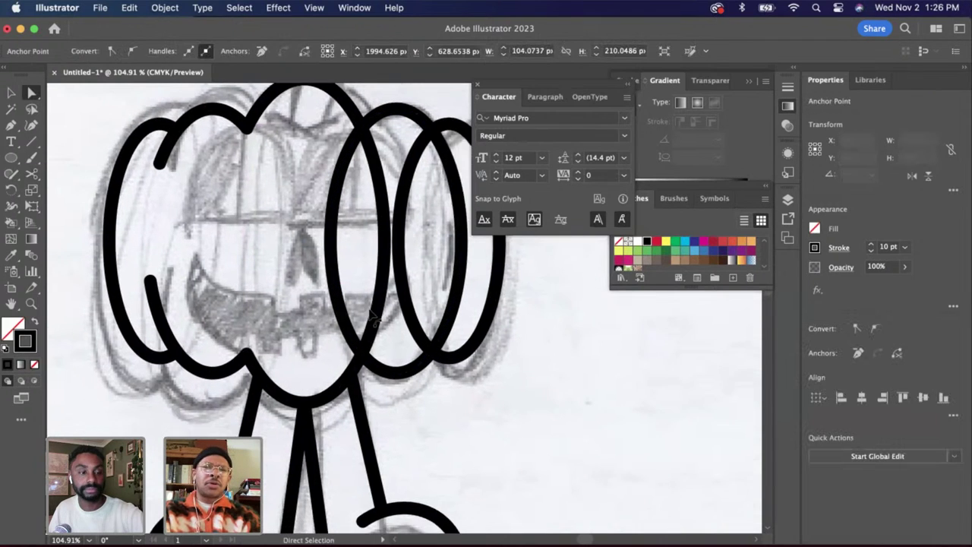
key("c")
scroll(373, 368, "up", 2)
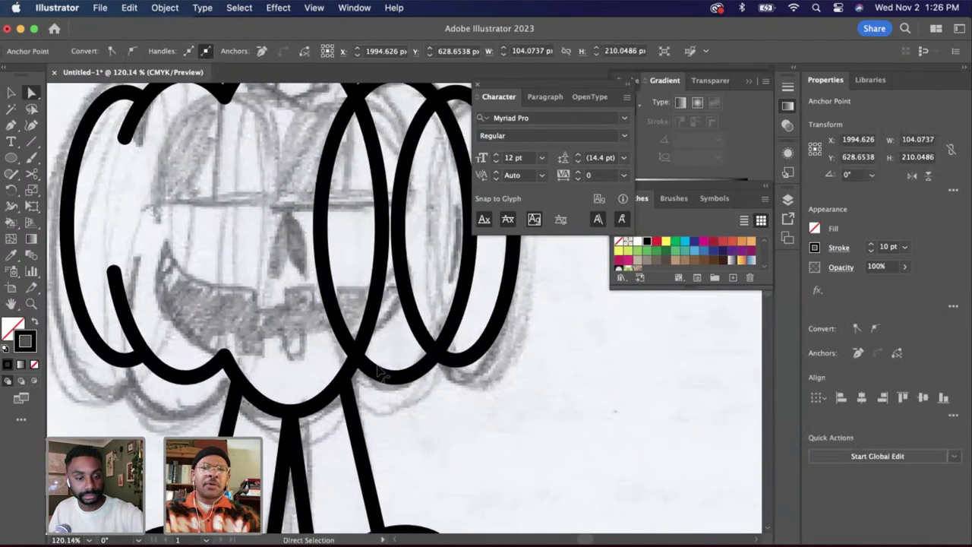
left_click(358, 343)
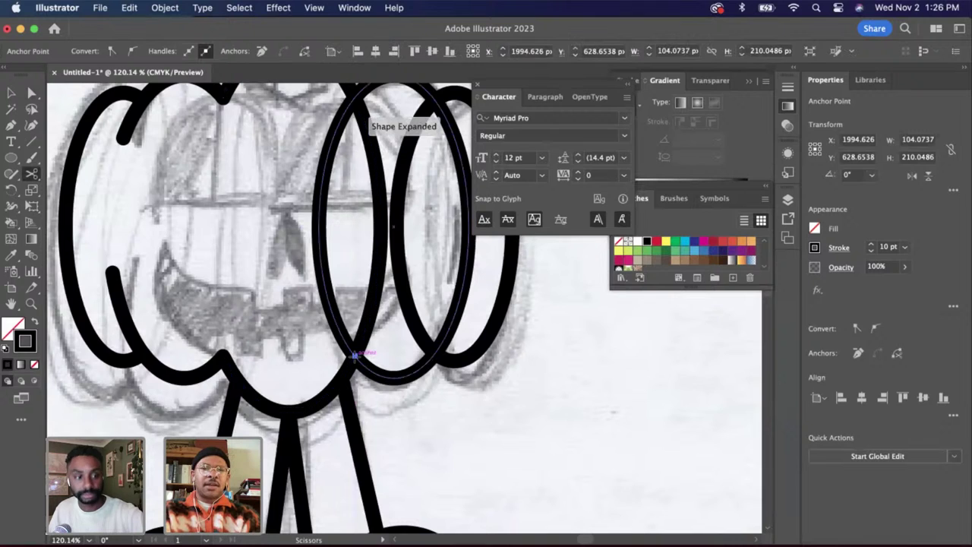
scroll(362, 235, "up", 3)
left_click(363, 162)
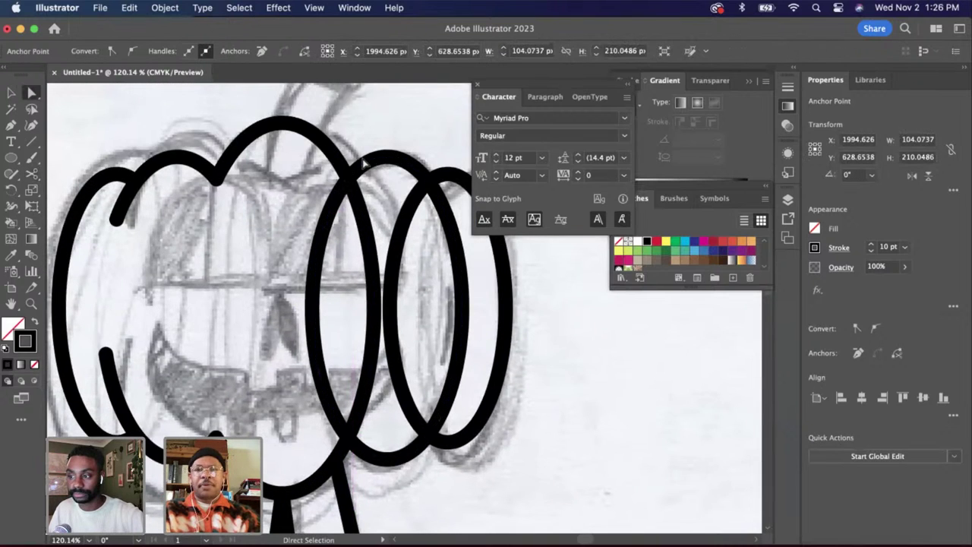
key("c")
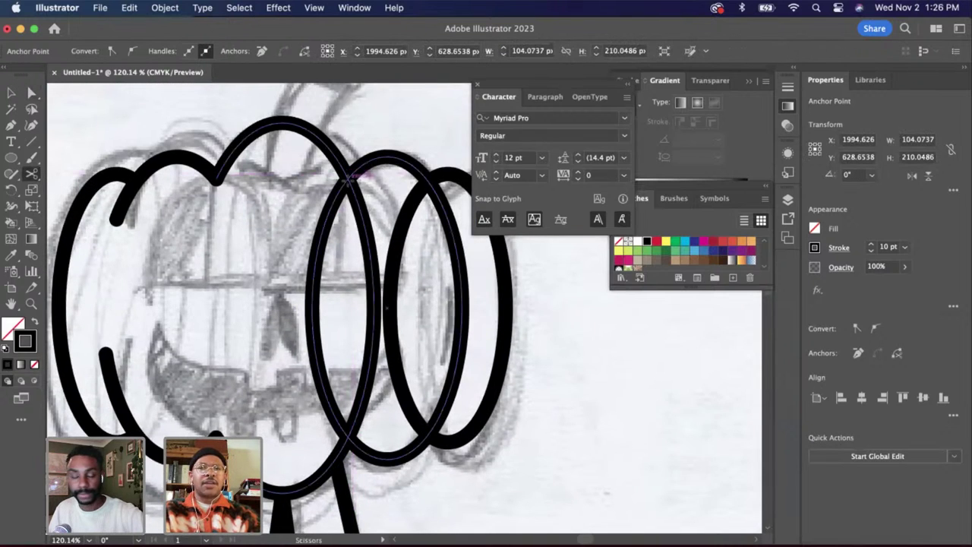
left_click(347, 180)
key("a")
left_click(339, 212)
key("Delete")
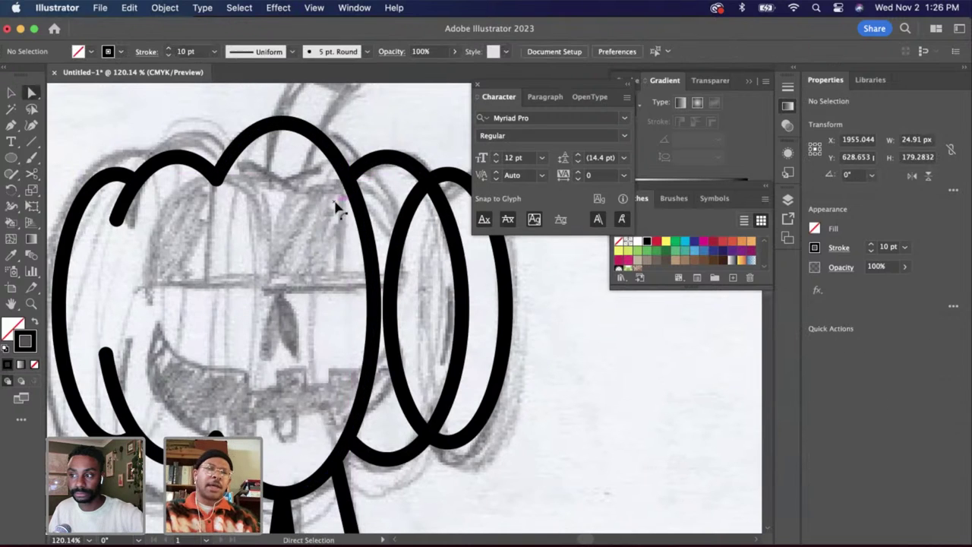
Cut the middle ellipse's right-hand arc with Scissors at both crossings with the neighbouring lobe and at points between them
key("c")
left_click(348, 437)
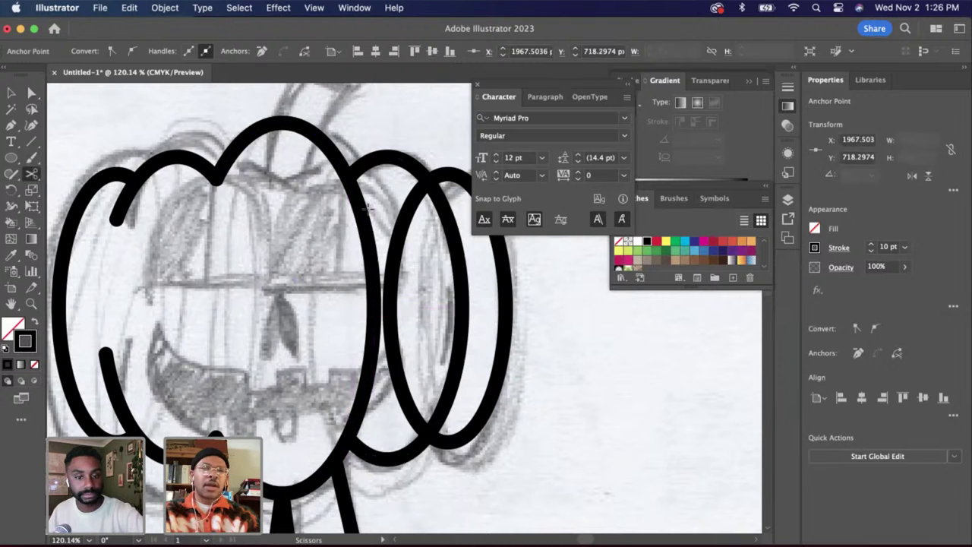
left_click(347, 180)
left_click(348, 179)
key("Return")
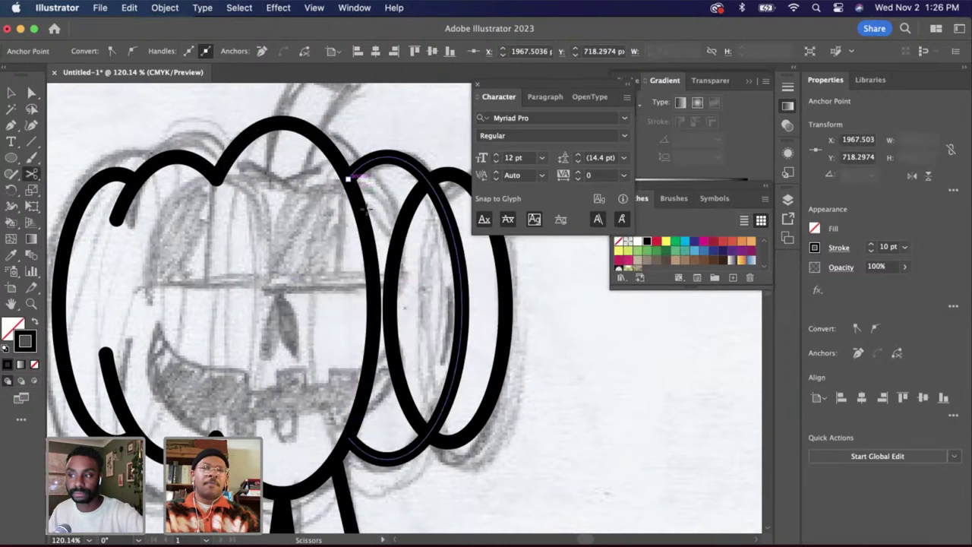
scroll(348, 176, "up", 4)
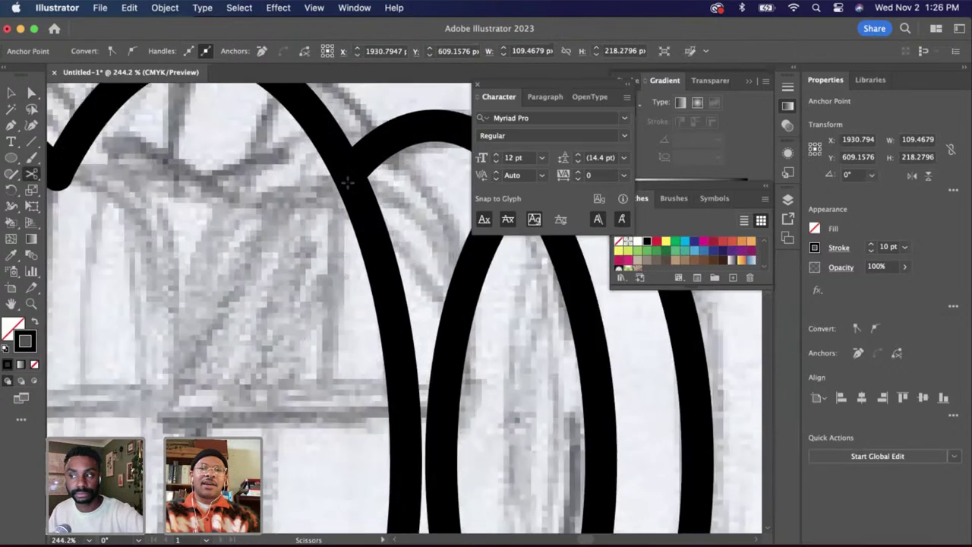
left_click(393, 215)
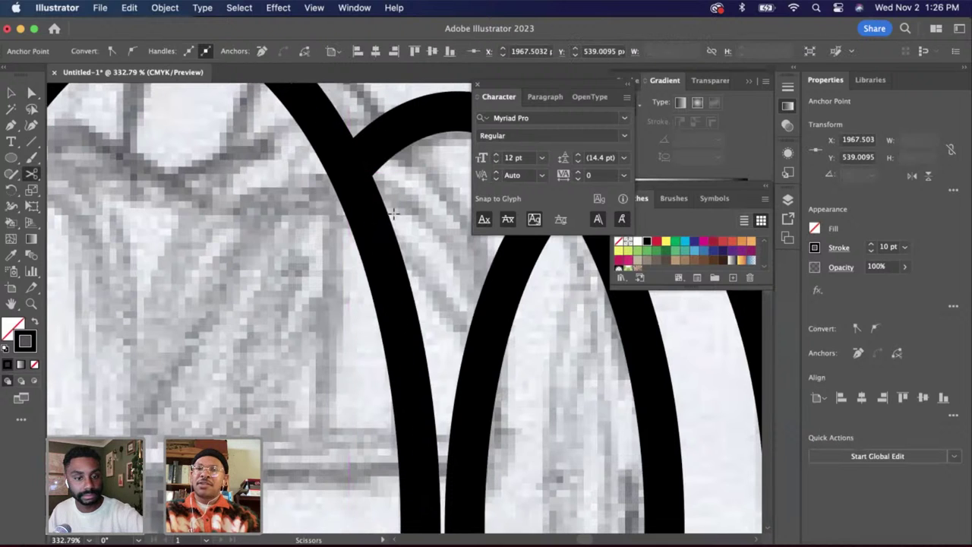
scroll(379, 262, "down", 3)
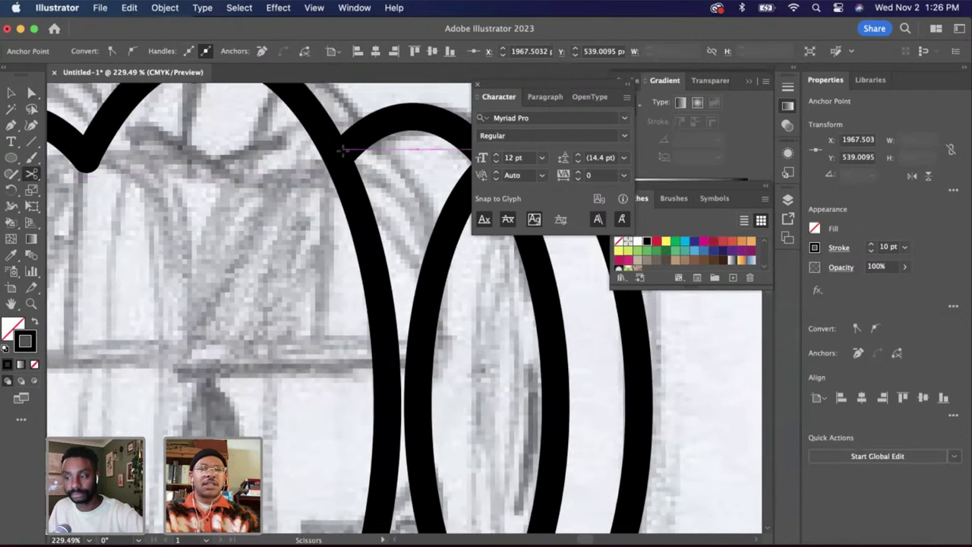
scroll(361, 228, "down", 3)
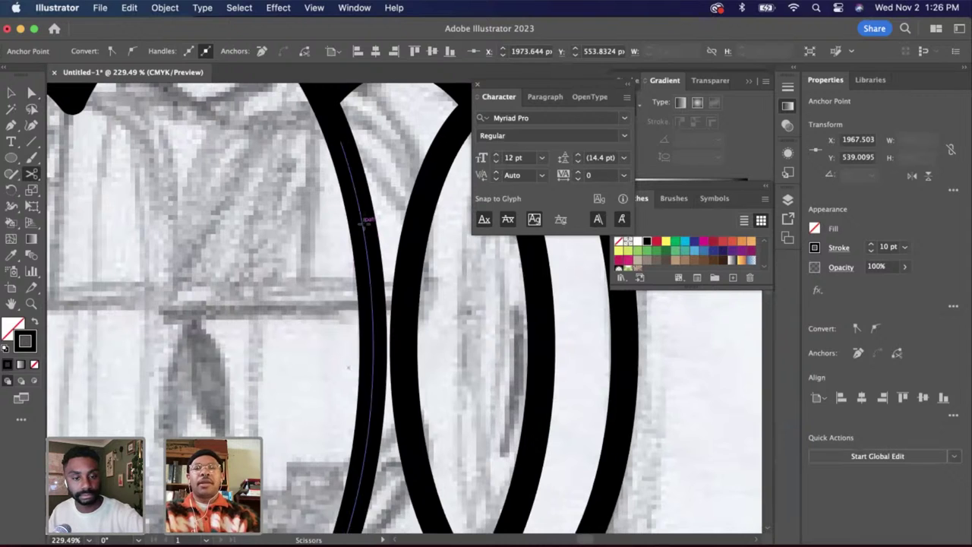
left_click(367, 220)
scroll(367, 228, "down", 3)
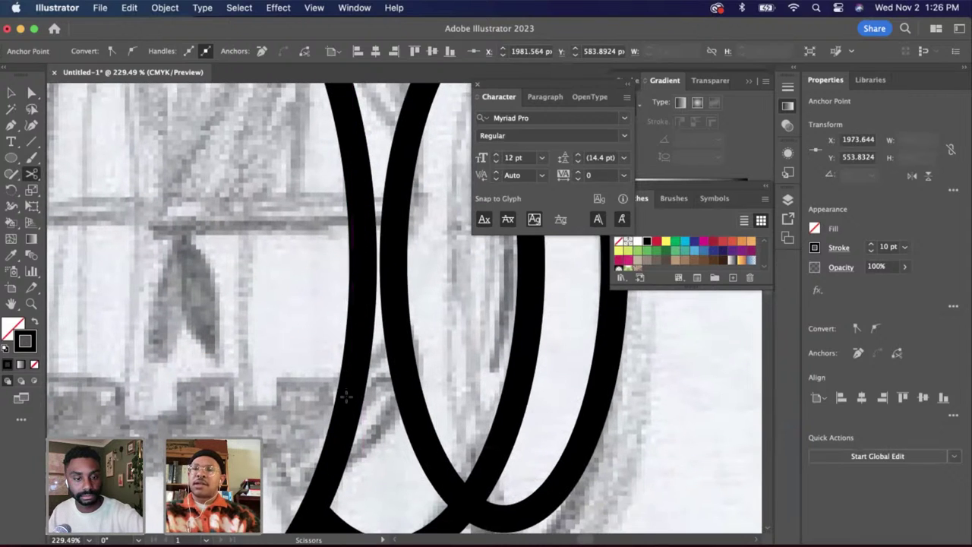
left_click(343, 422)
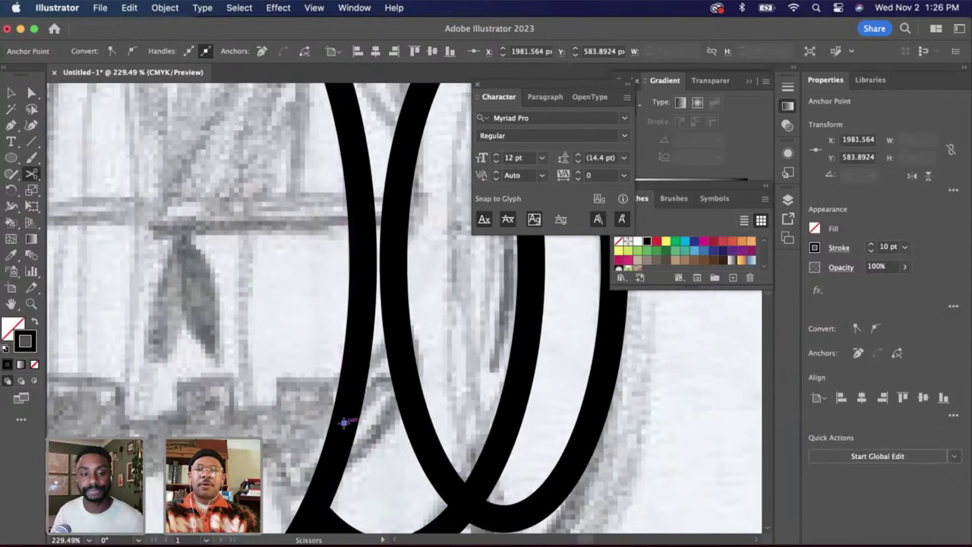
Delete the centre of the middle ellipse's right-hand arc and the pieces beside both crossings, leaving two short dashes
key("a")
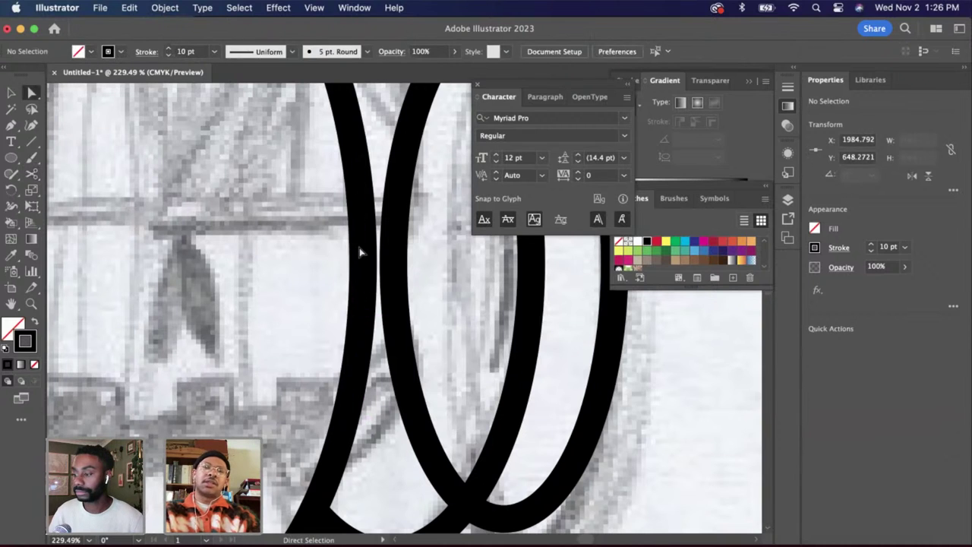
left_click(364, 253)
key("Delete")
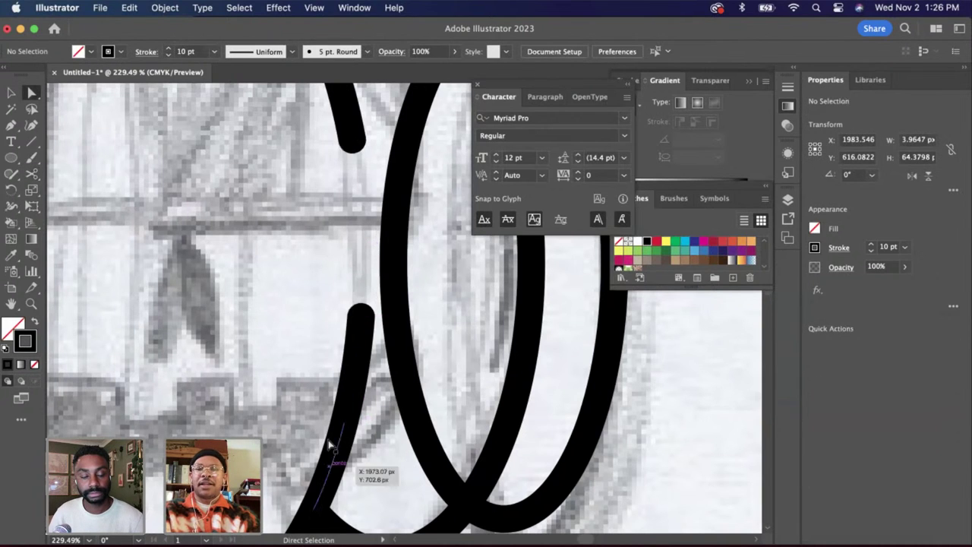
left_click(332, 472)
key("Delete")
scroll(330, 473, "up", 5)
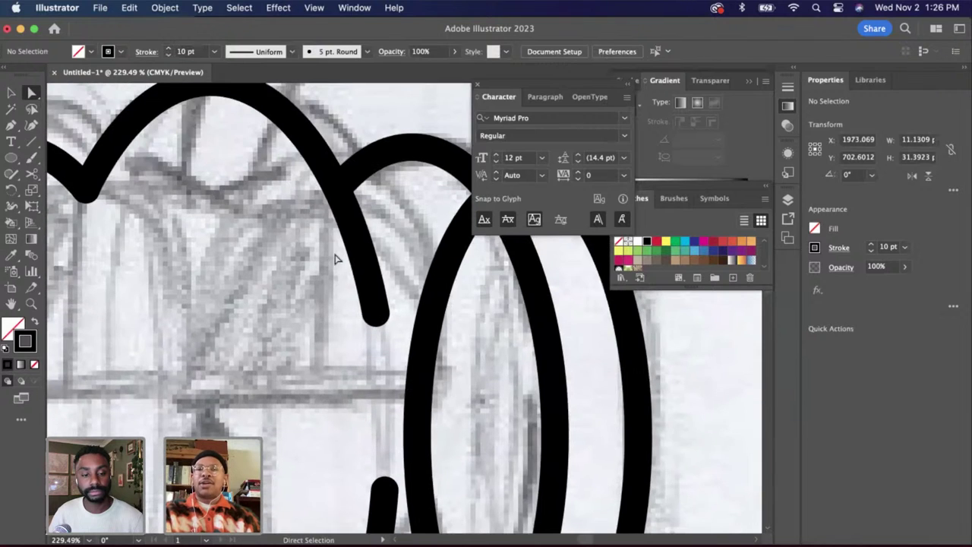
left_click(354, 227)
key("Delete")
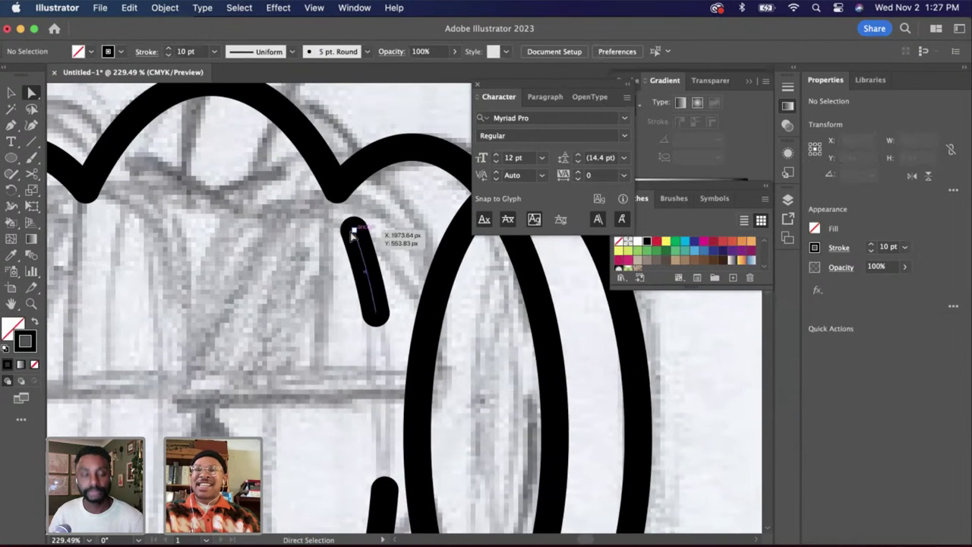
Cut the rightmost ellipse with Scissors at both crossings with the neighbouring lobe and delete its overlapping left-hand arc
scroll(480, 349, "right", 5)
scroll(480, 349, "down", 3)
scroll(479, 349, "right", 3)
scroll(478, 350, "down", 3)
left_click(317, 214)
scroll(320, 216, "up", 4)
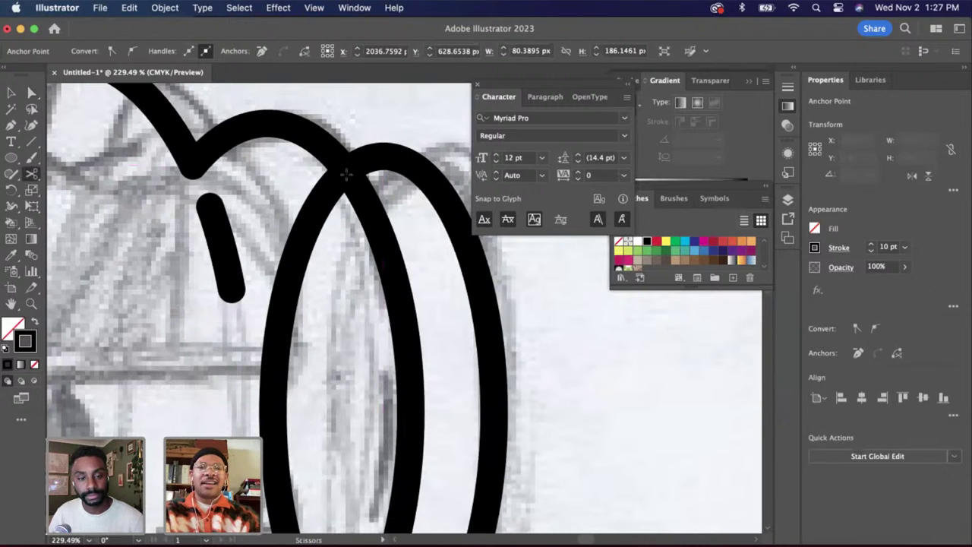
left_click(354, 172)
scroll(342, 170, "down", 5)
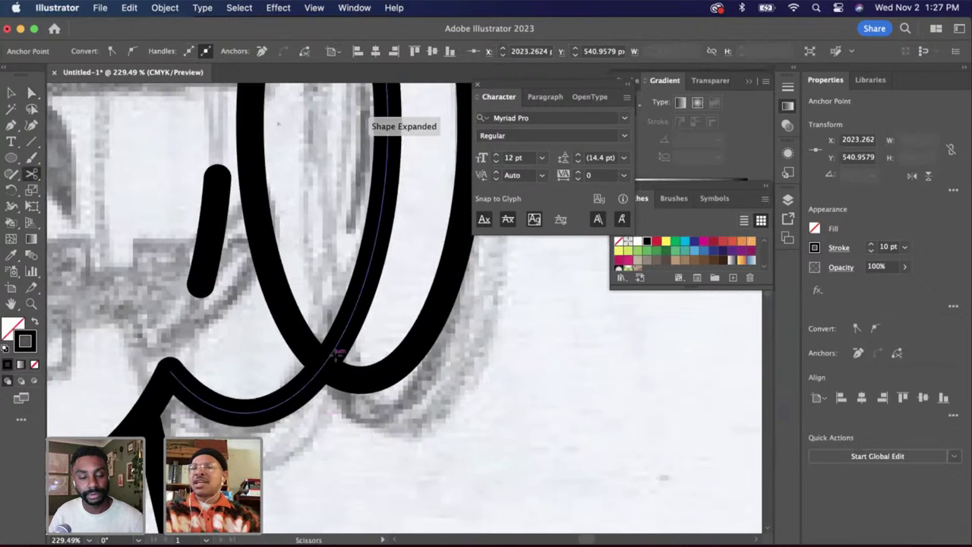
left_click(320, 363)
key("a")
key("Delete")
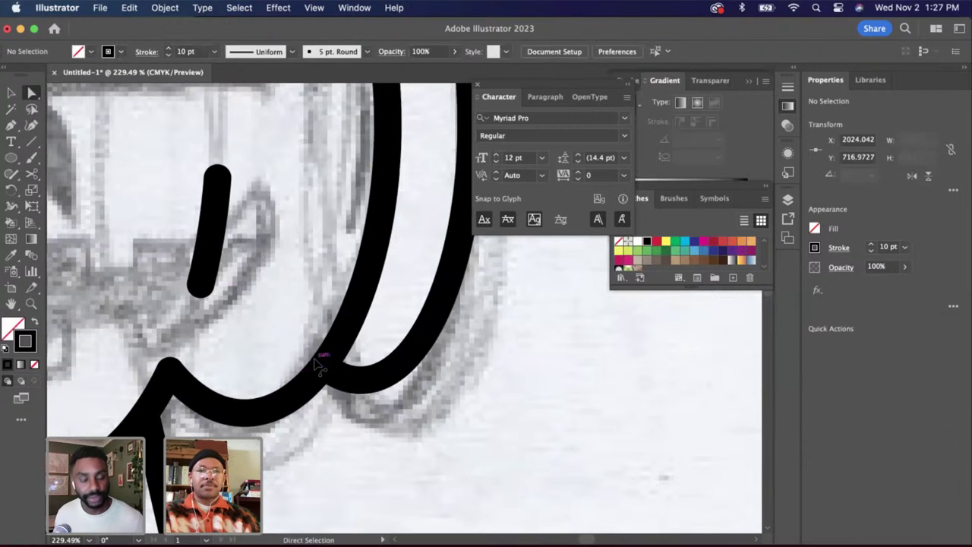
Cut the second lobe from the right with Scissors along its right-hand arc: above the lower crossing, farther up, and at the upper crossing
left_click(348, 340)
key("c")
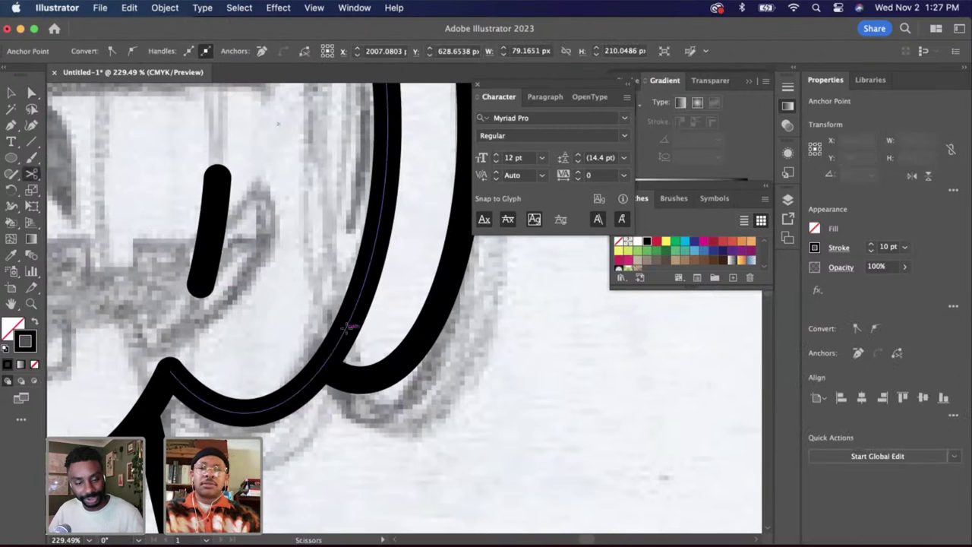
left_click(347, 331)
scroll(348, 329, "up", 5)
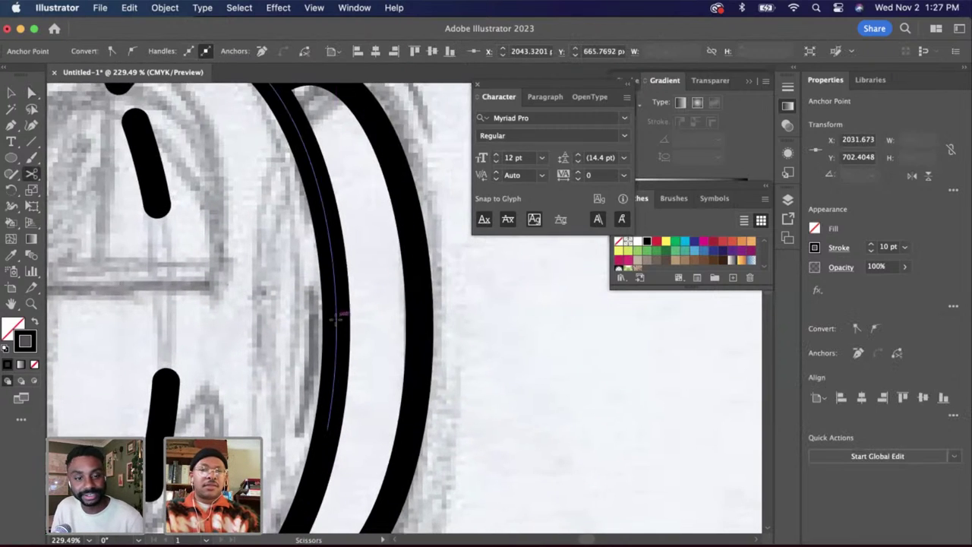
left_click(337, 304)
key("a")
left_click(333, 247)
key("c")
scroll(334, 248, "up", 4)
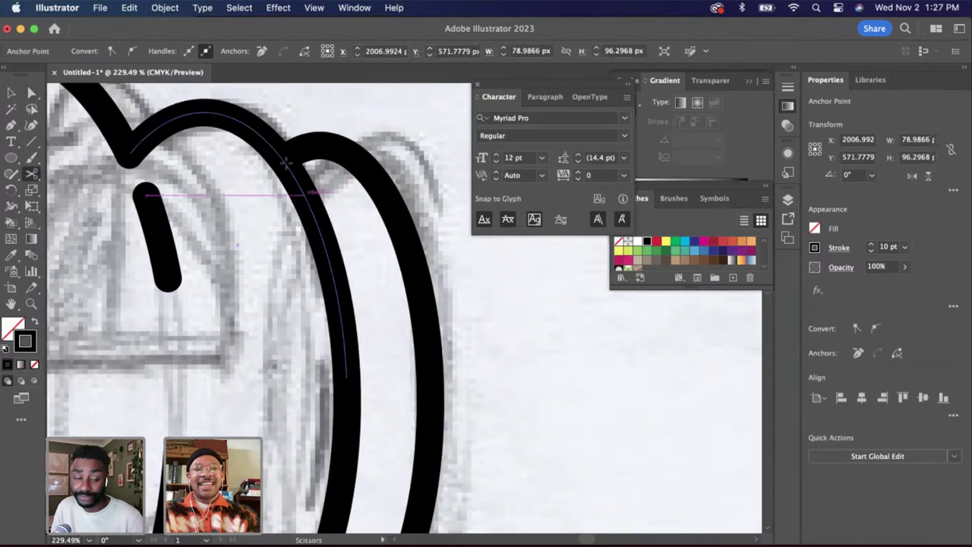
left_click(285, 162)
key("a")
left_click(300, 191)
key("Delete")
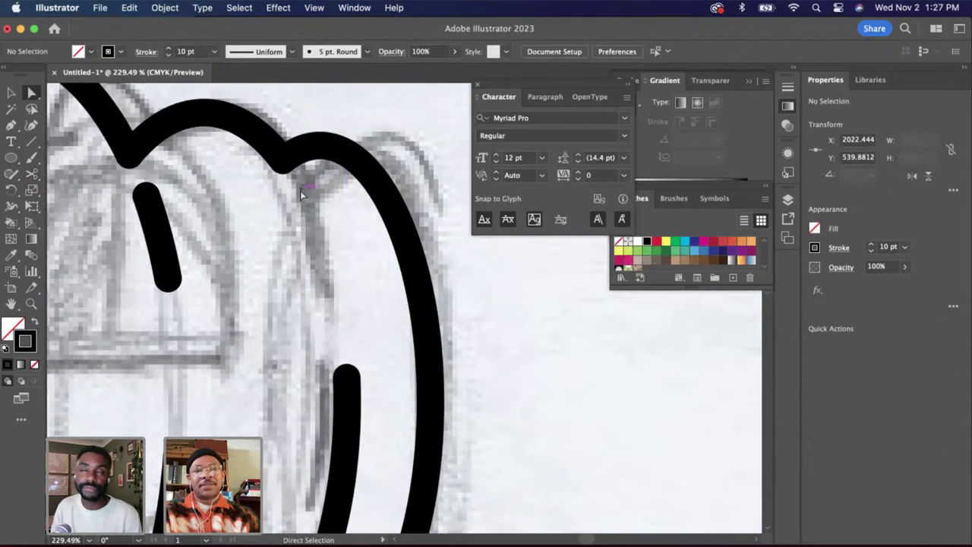
key("super+z")
Cut the arc's upper segment halfway and delete the pieces above and below the central section, leaving a dash between two stubs
key("c")
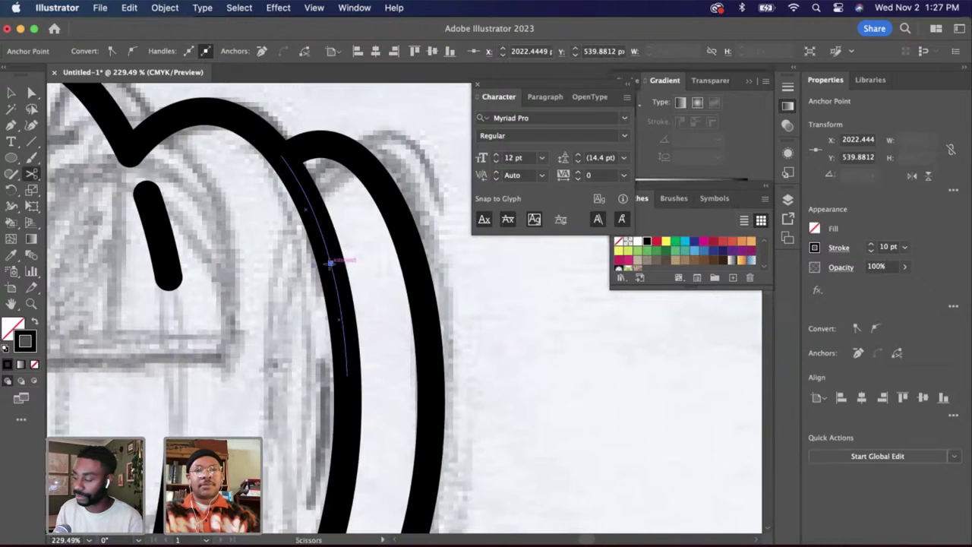
left_click(330, 264)
key("a")
left_click(339, 315)
left_click(343, 320)
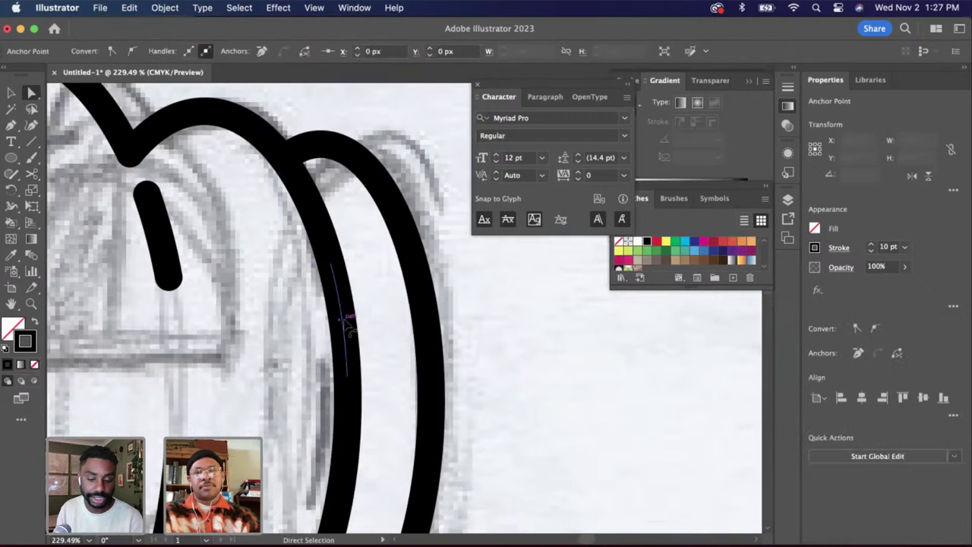
key("Delete")
scroll(347, 326, "down", 5)
left_click(341, 389)
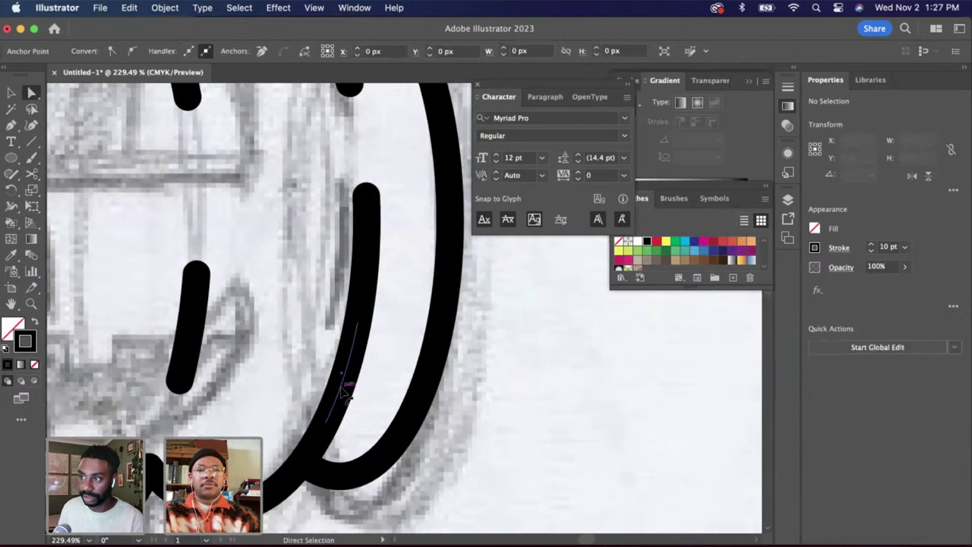
key("Delete")
Delete the two leftover dashes from the middle ellipse's right-hand arc
scroll(345, 393, "down", 5)
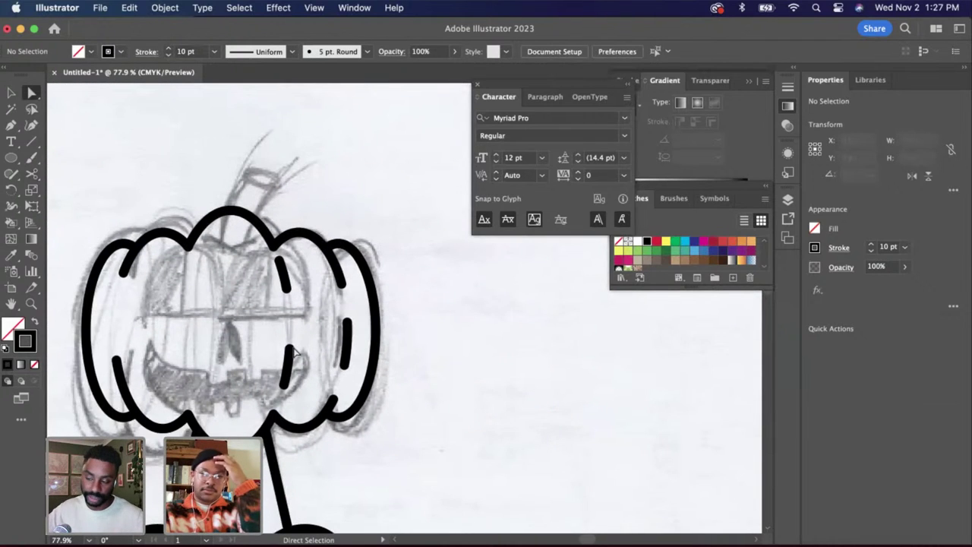
left_click(290, 365)
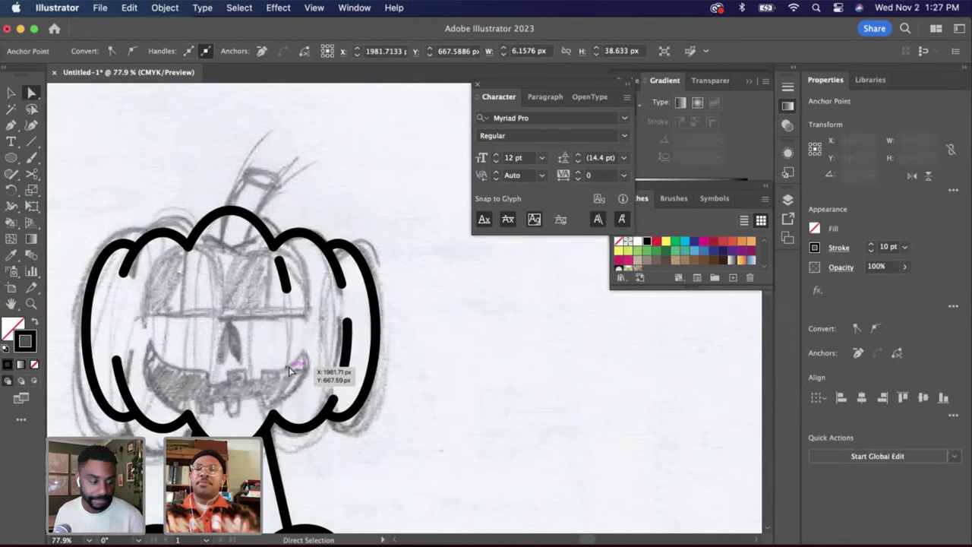
key("Delete")
left_click(291, 283)
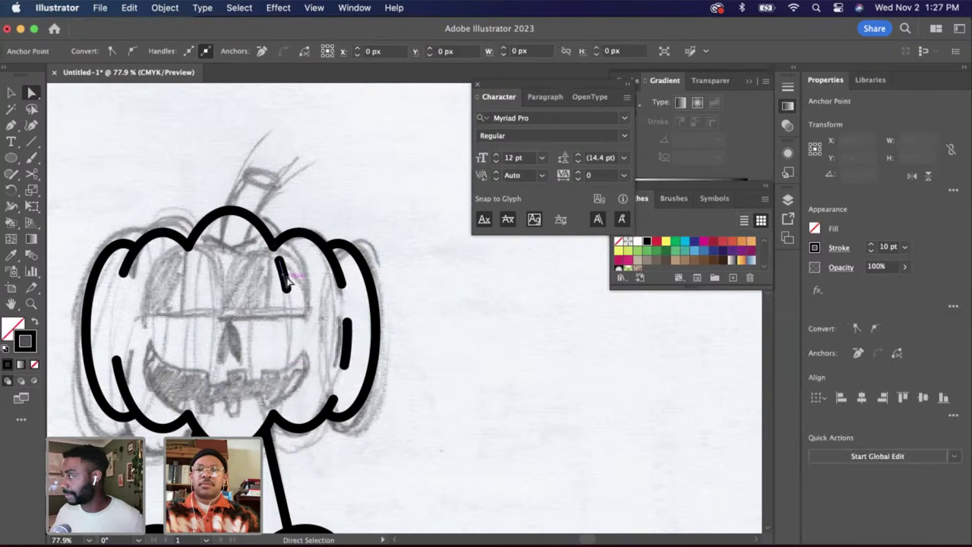
key("Delete")
Trace the left half of the stem's base as a short downward curve under the middle lobe with the Curvature tool
scroll(276, 307, "up", 2)
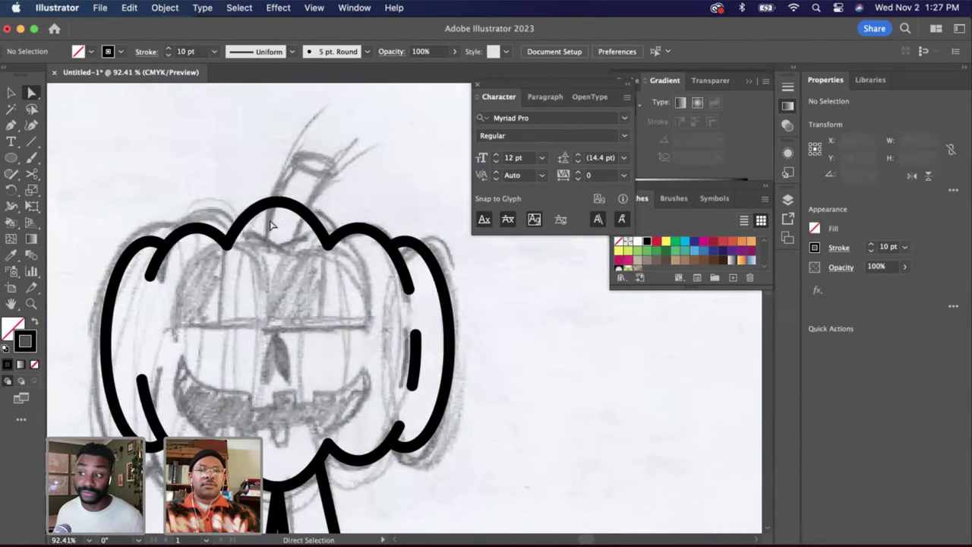
scroll(270, 224, "up", 2)
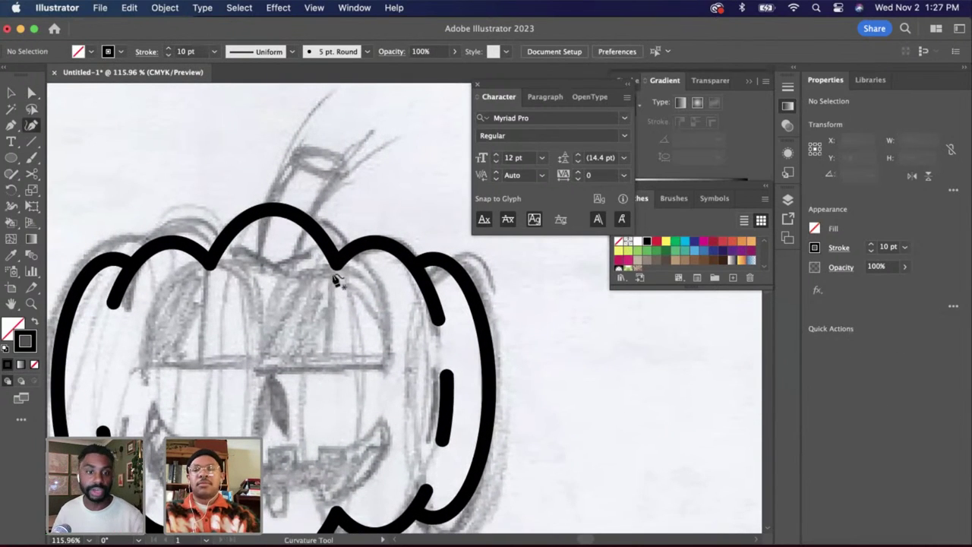
scroll(311, 283, "up", 1)
left_click(230, 249)
left_click(250, 250)
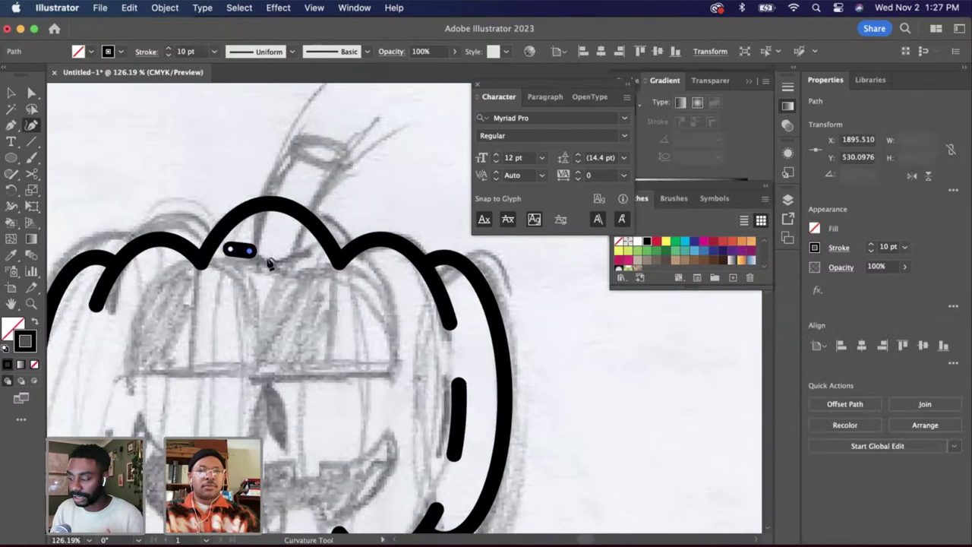
left_click(282, 271)
key("a")
left_click(281, 251)
Trace the right half of the stem's base with the Curvature tool as a short curve meeting the left one
scroll(279, 249, "up", 5)
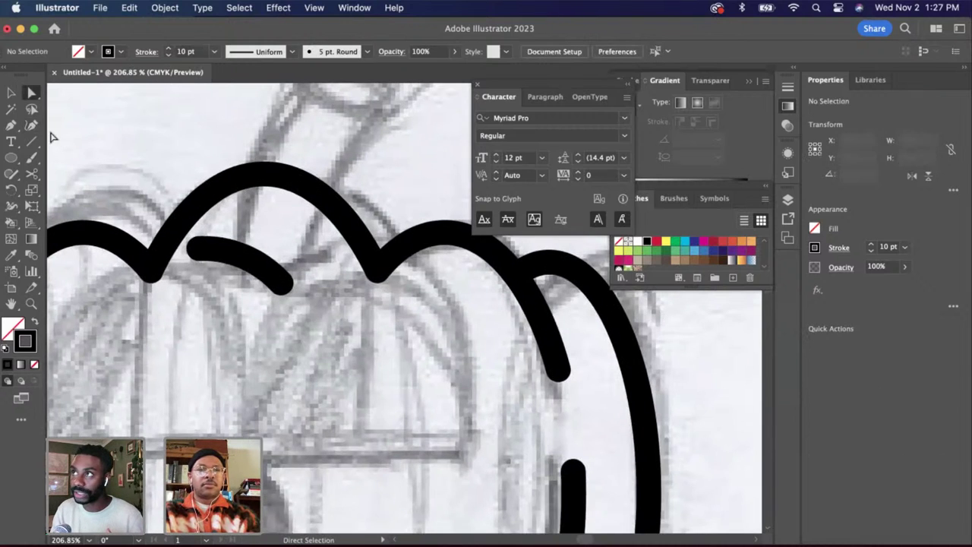
left_click(315, 249)
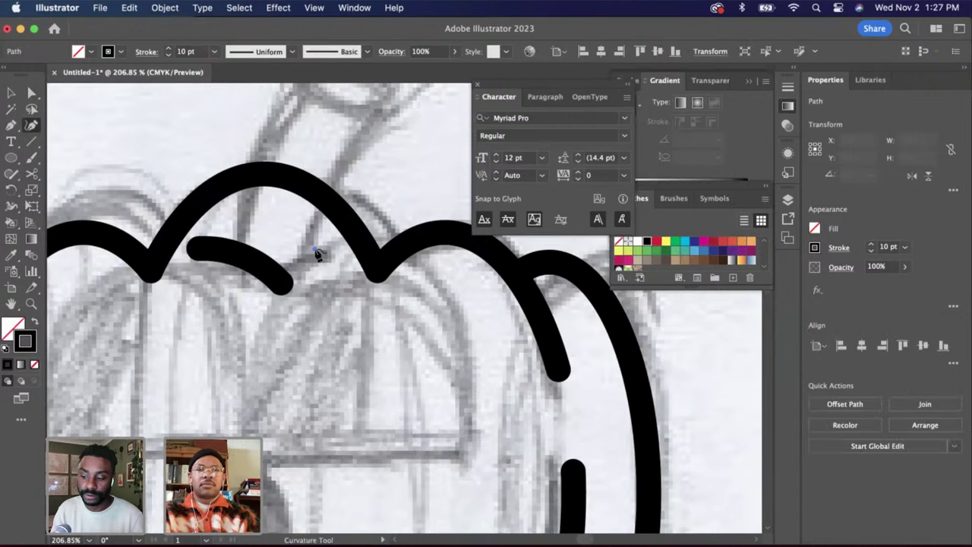
left_click(302, 251)
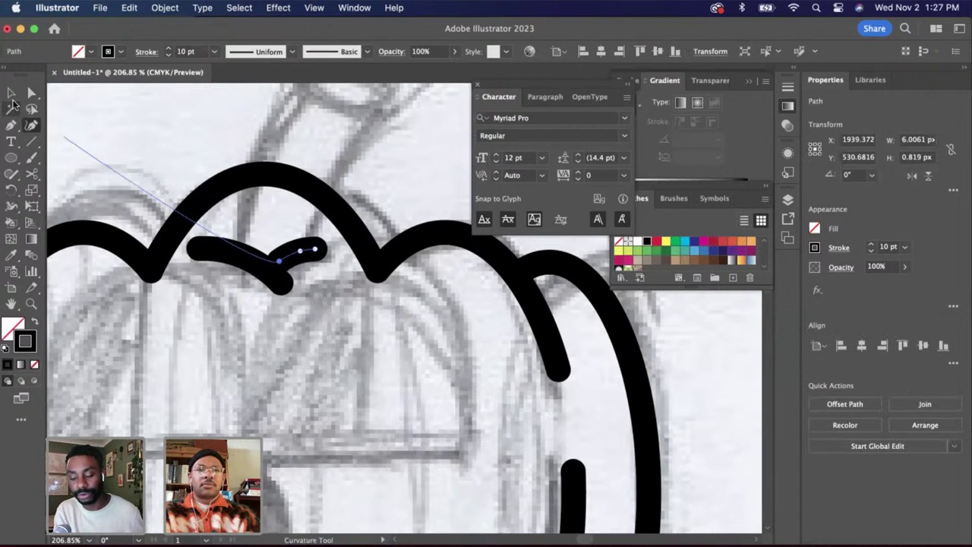
key("y")
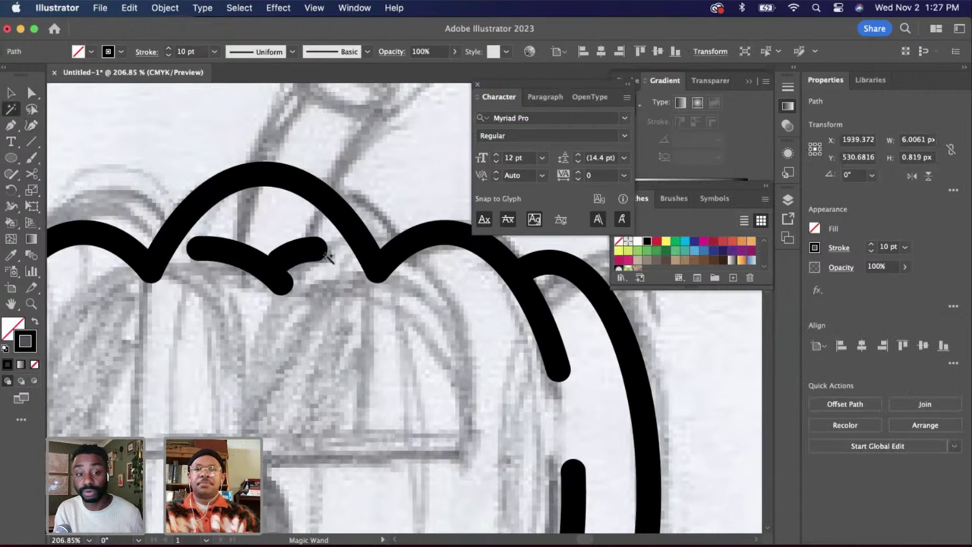
key("a")
left_click(12, 93)
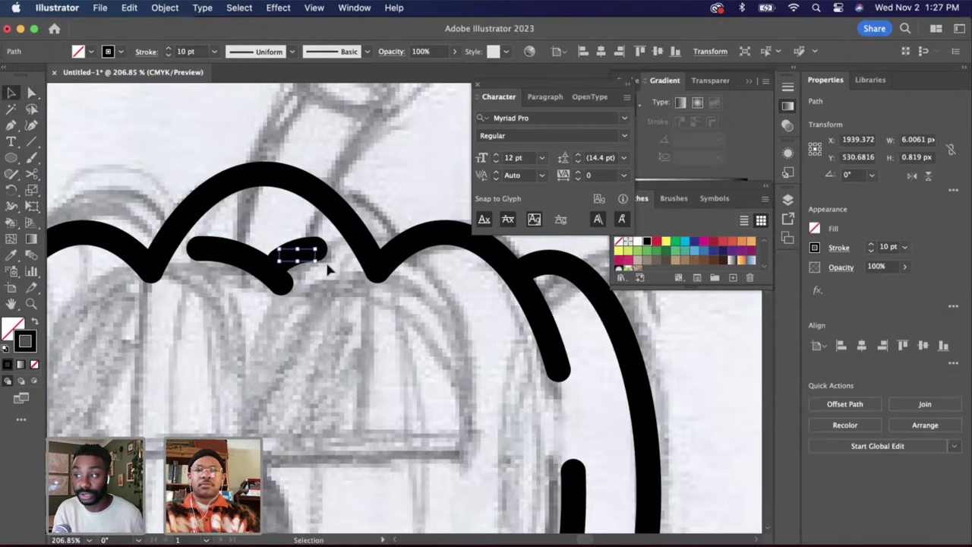
Join the right stem-base curve to the left one, group both, and centre the group horizontally on the middle lobe
mouse_move(285, 262)
left_mouse_down()
mouse_move(275, 269)
mouse_move(283, 264)
left_mouse_up()
left_click(297, 297)
left_click(234, 261)
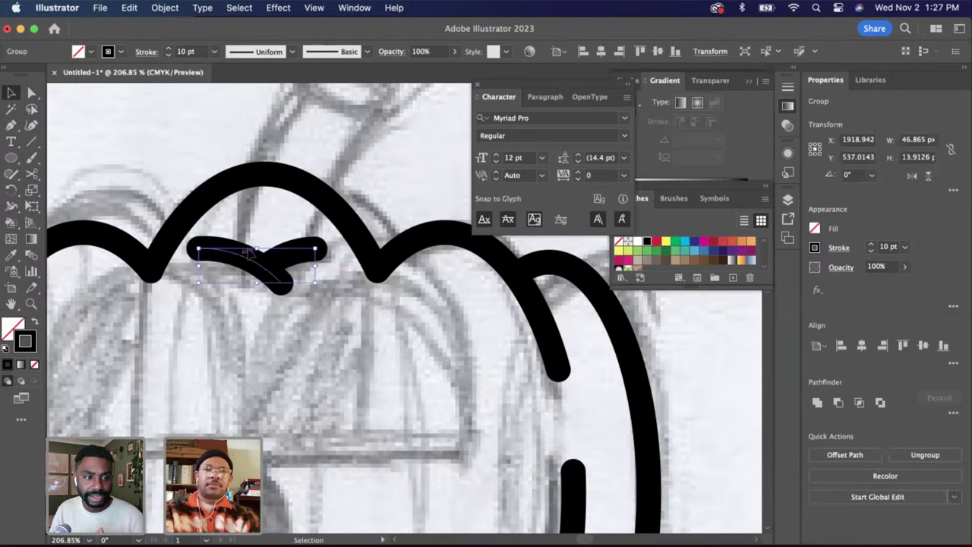
left_click(311, 190, "shift")
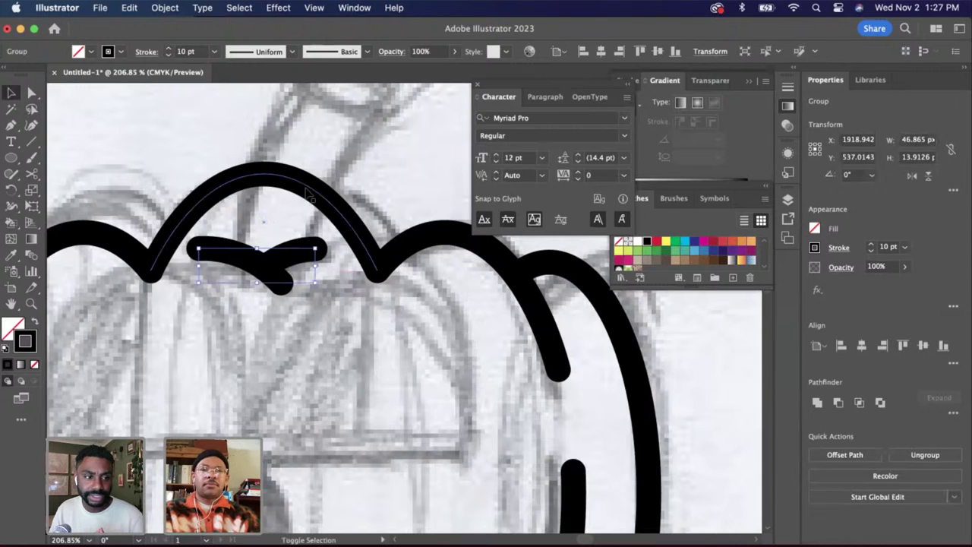
left_click(600, 51)
left_click(412, 332)
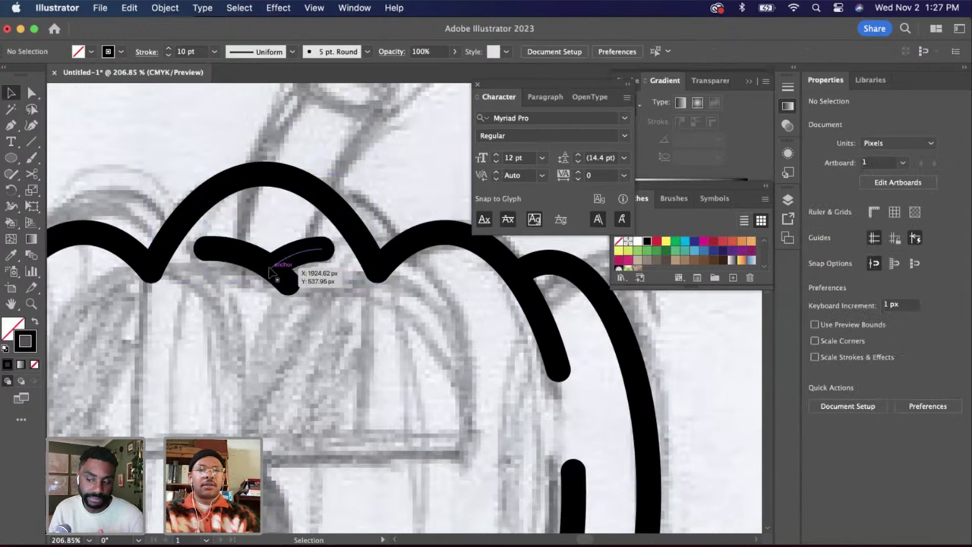
left_click(281, 271)
left_click(353, 309)
Trace the left side of the pumpkin's stem with the Curvature tool as a gentle curve running down to the stem base
scroll(351, 309, "up", 4)
scroll(352, 309, "down", 5)
scroll(352, 309, "up", 4)
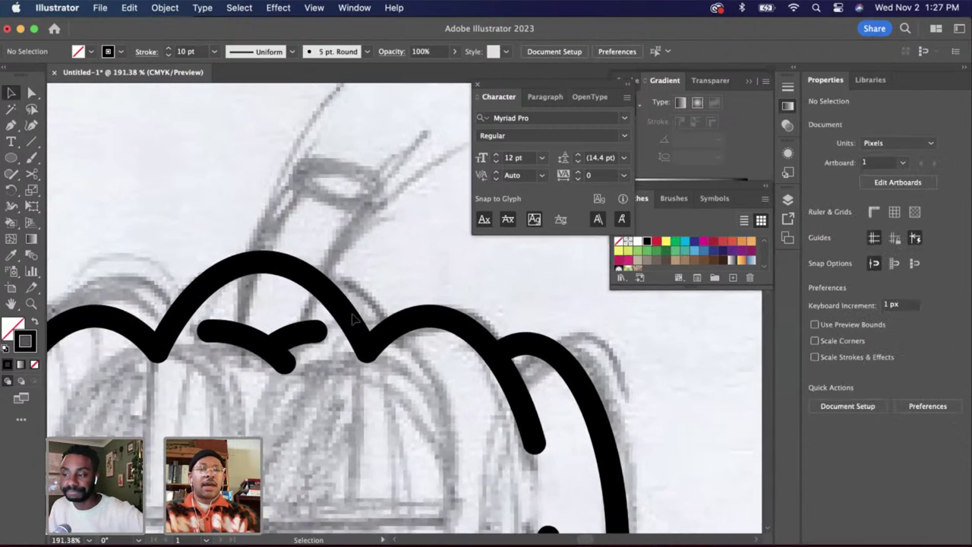
left_click(33, 126)
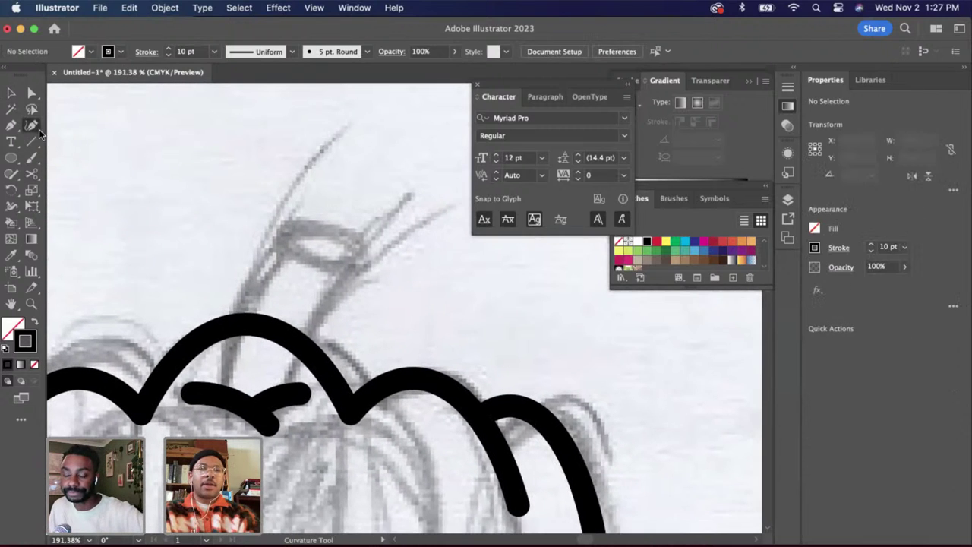
left_click(283, 254)
left_click(235, 346)
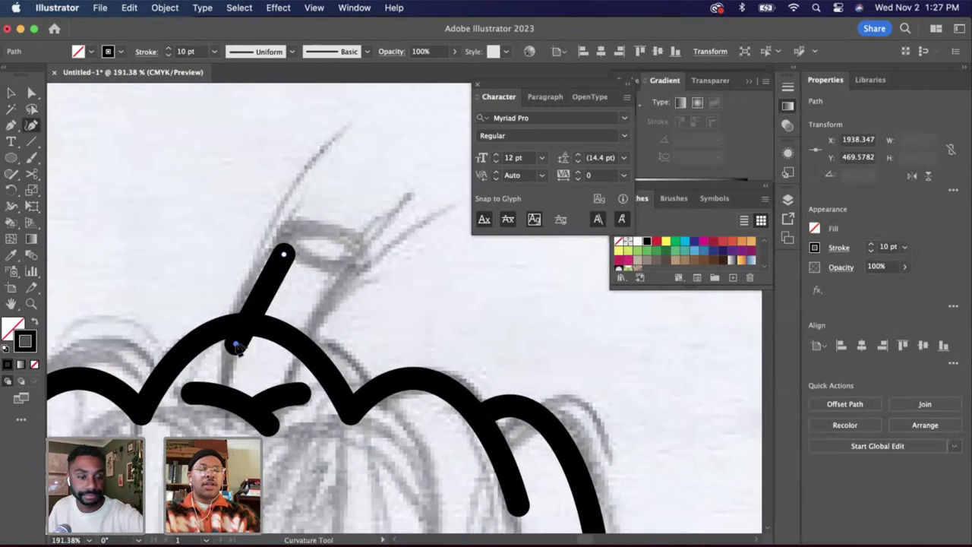
scroll(233, 385, "up", 4)
left_click(230, 402)
Move the lower end point of the stem's left side slightly down so it meets the base curve
key("a")
left_click(268, 378)
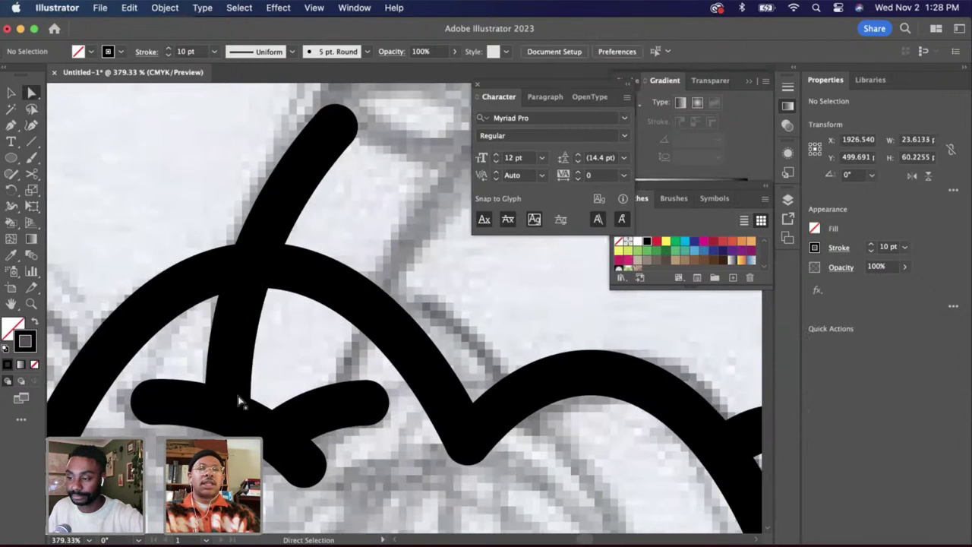
left_click(230, 401)
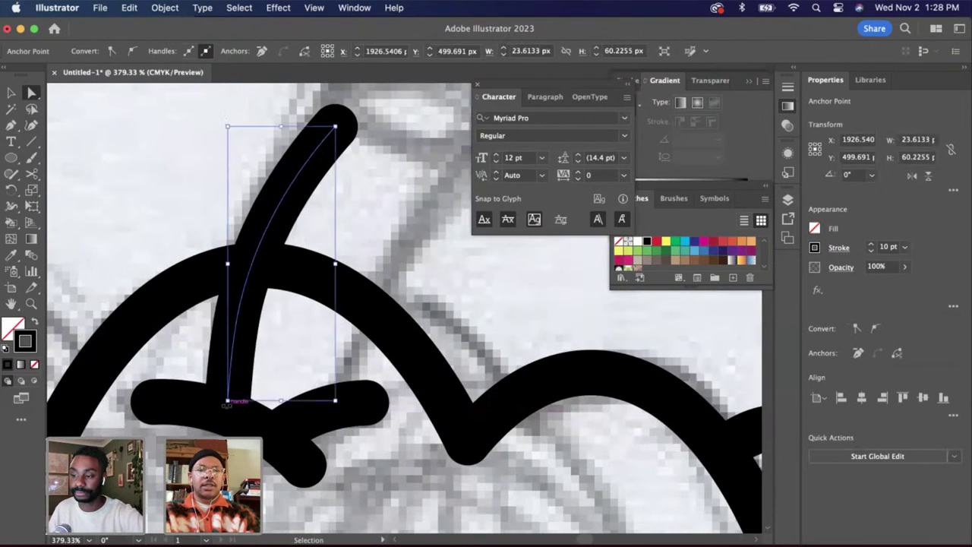
left_click_drag(227, 404, 228, 417)
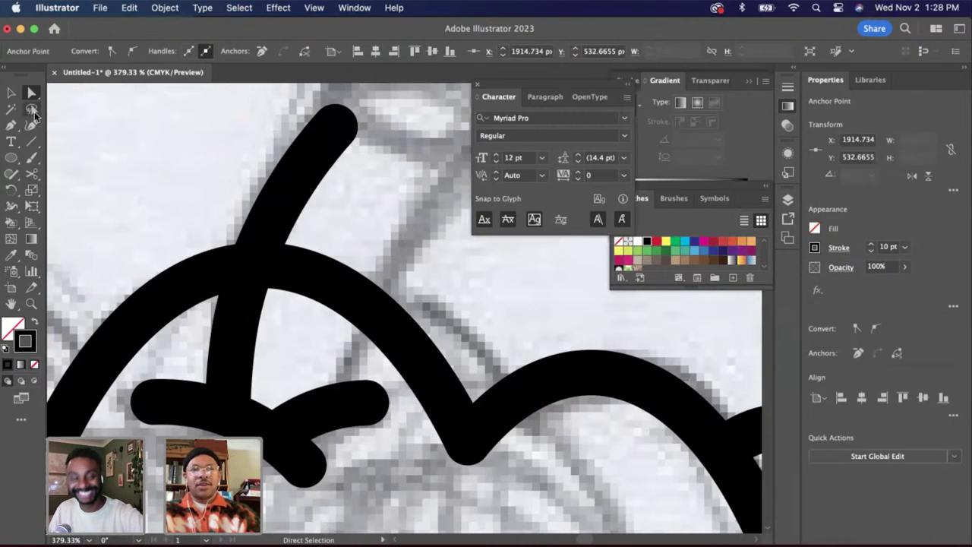
scroll(297, 373, "down", 2)
left_click(295, 373)
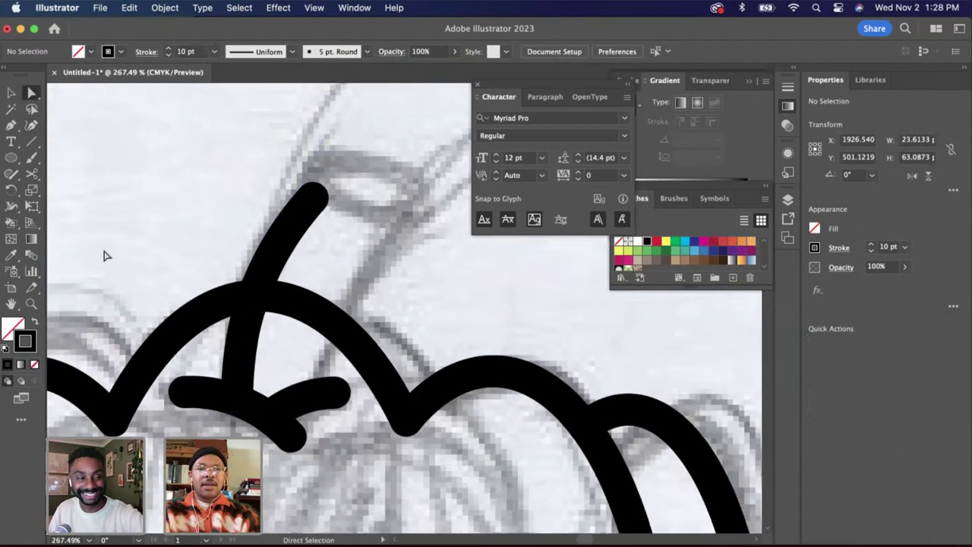
Trace the right side of the stem with the Curvature tool as a matching curve down to the base
left_click(393, 223)
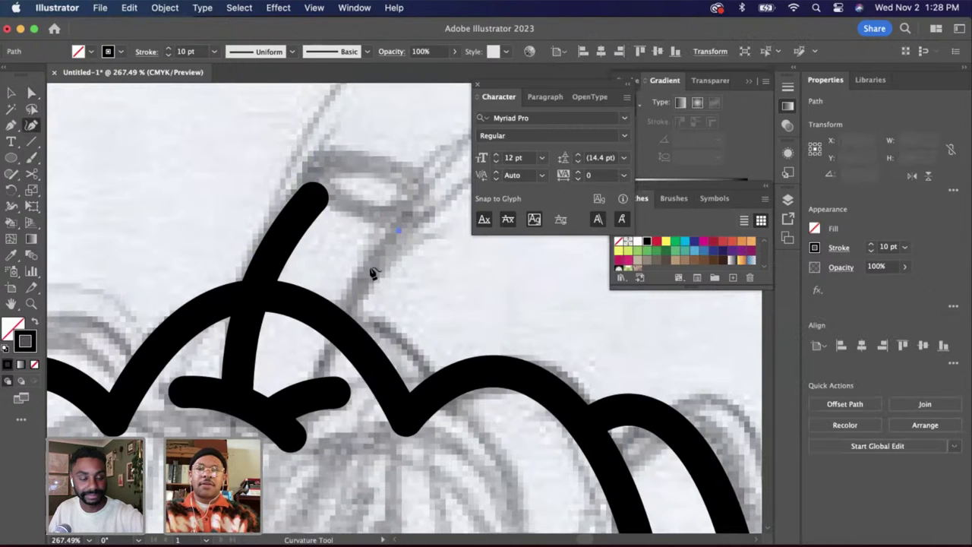
left_click(350, 289)
key("super+z")
left_click(312, 329)
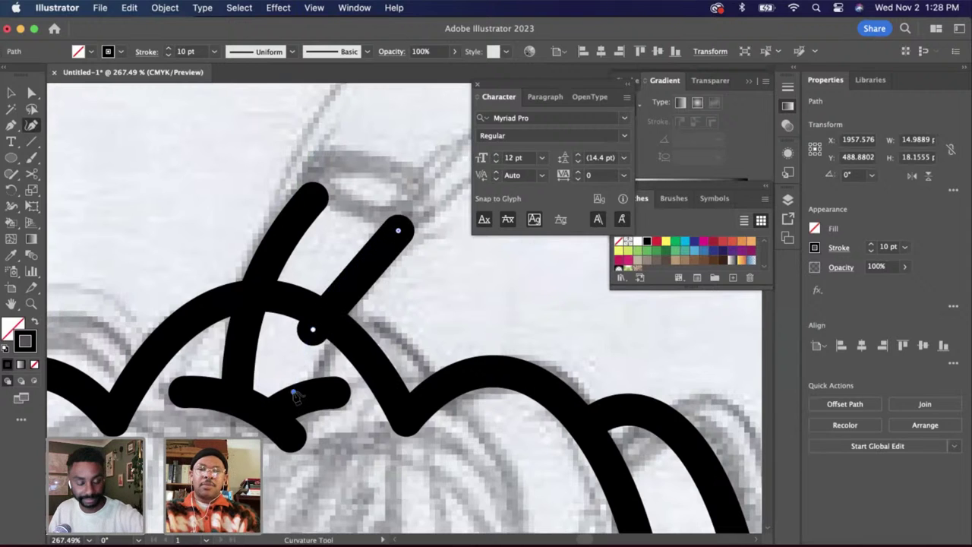
left_click(296, 395)
key("a")
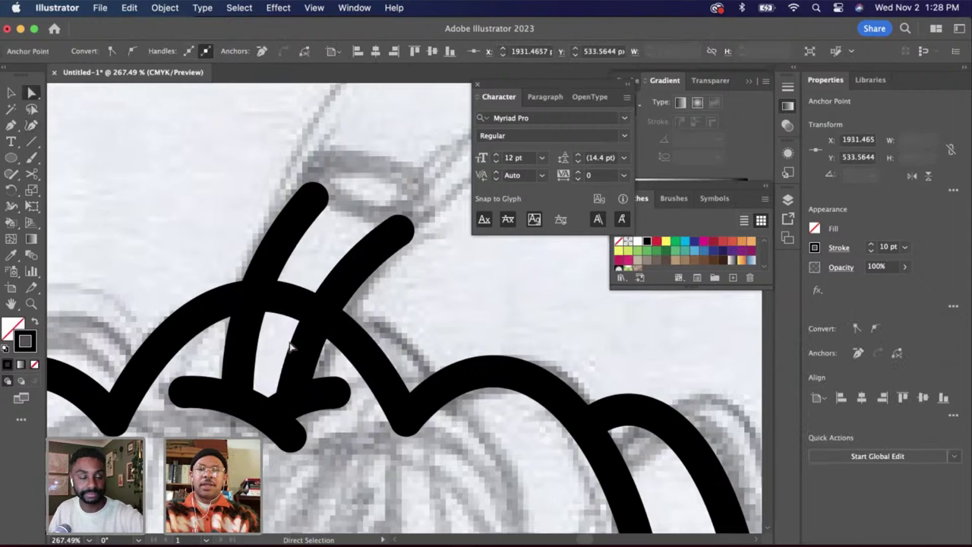
left_click(277, 338)
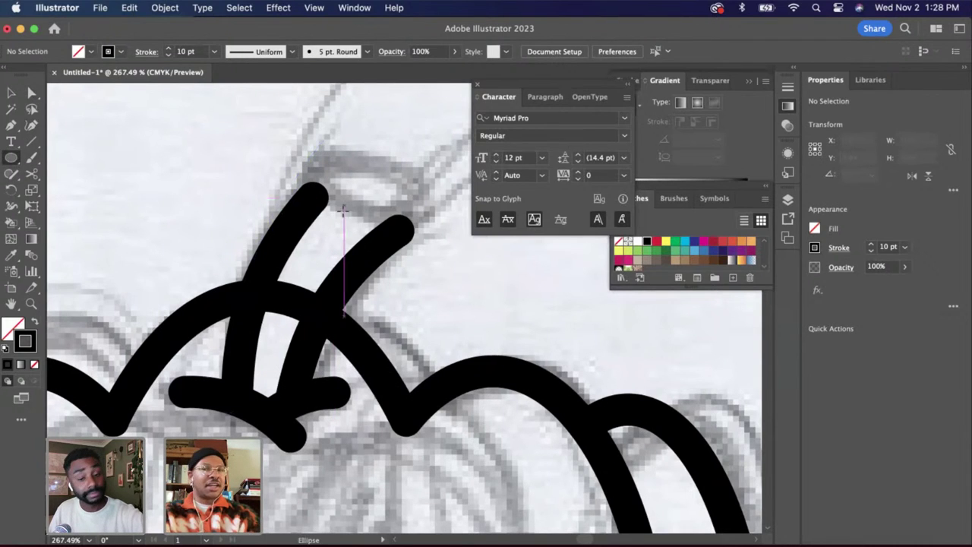
Draw an ellipse for the stem's cut top, tilt it to span both sides, and shorten it to fit the stem's width
mouse_move(311, 173)
left_mouse_down()
mouse_move(434, 213)
mouse_move(410, 255)
mouse_move(384, 264)
mouse_move(388, 282)
mouse_move(374, 279)
left_mouse_up()
left_click(15, 91)
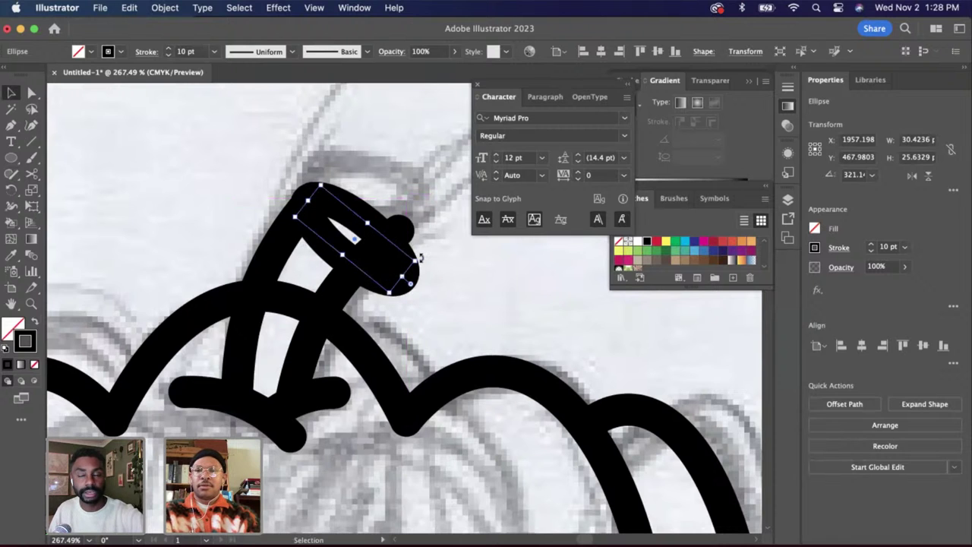
left_click_drag(421, 258, 397, 219)
scroll(372, 234, "up", 5)
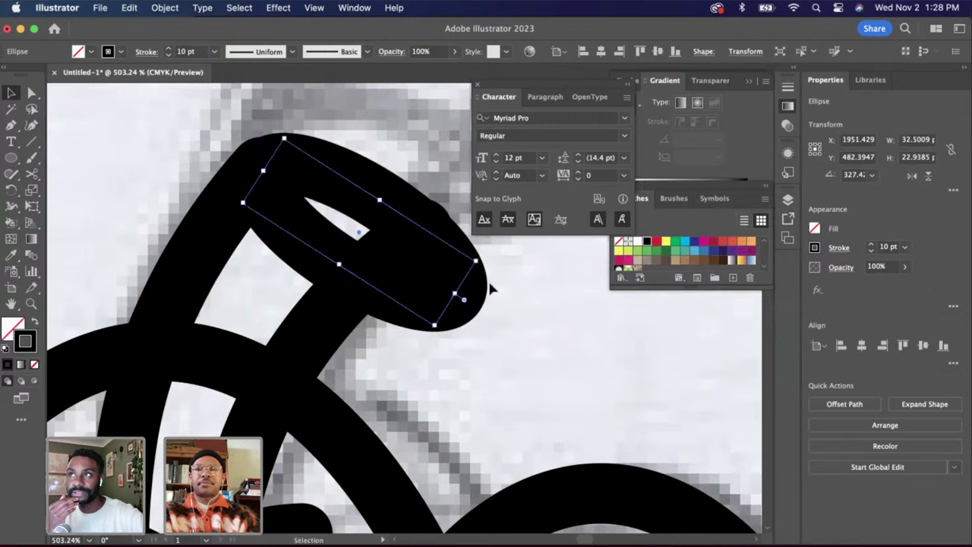
left_click_drag(465, 295, 386, 256)
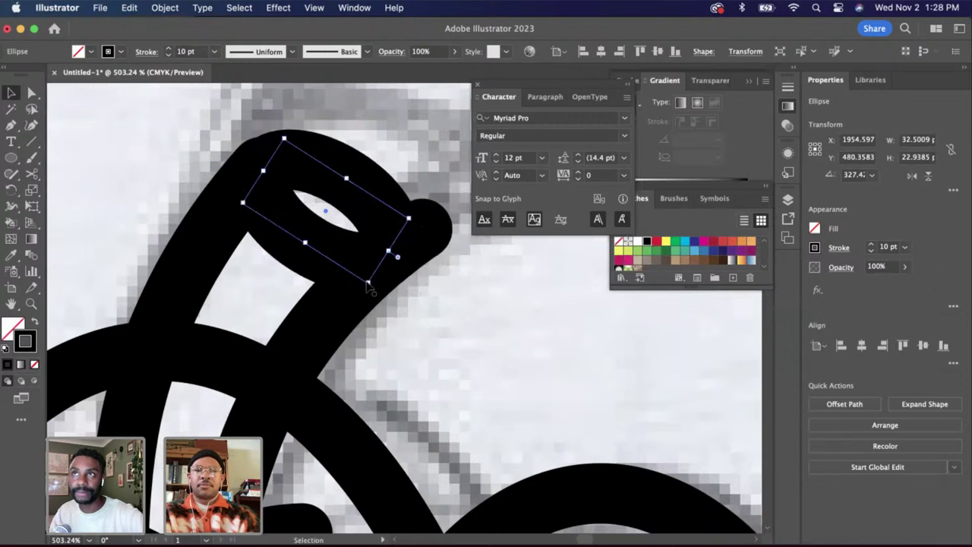
Cut the stem's right side where it meets the top ellipse and delete the end sticking out beyond it
left_click(353, 291)
key("a")
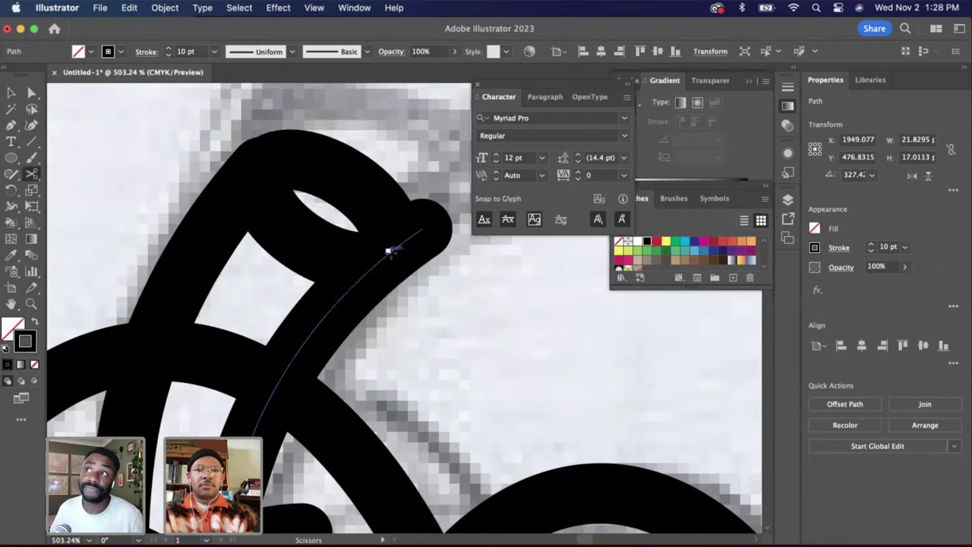
left_click(399, 248)
key("Delete")
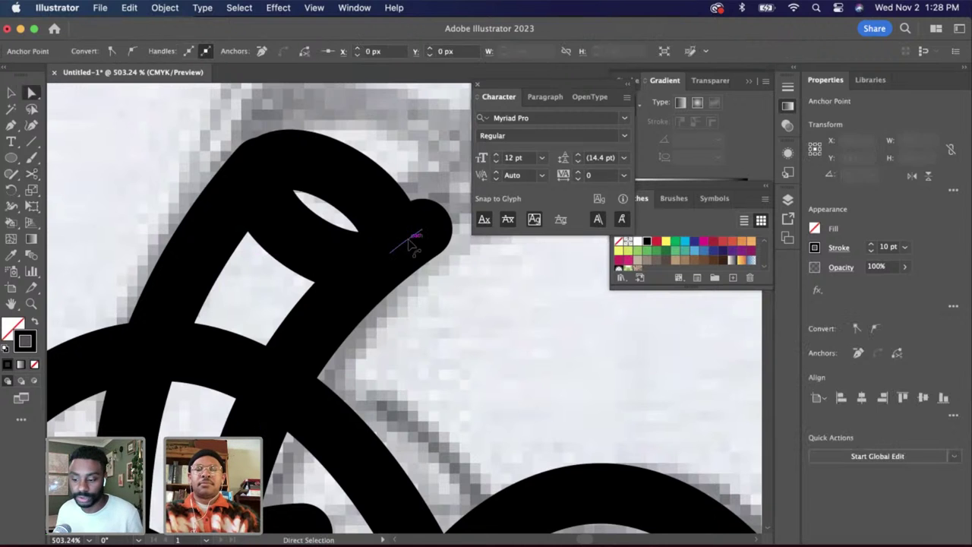
left_click(258, 171)
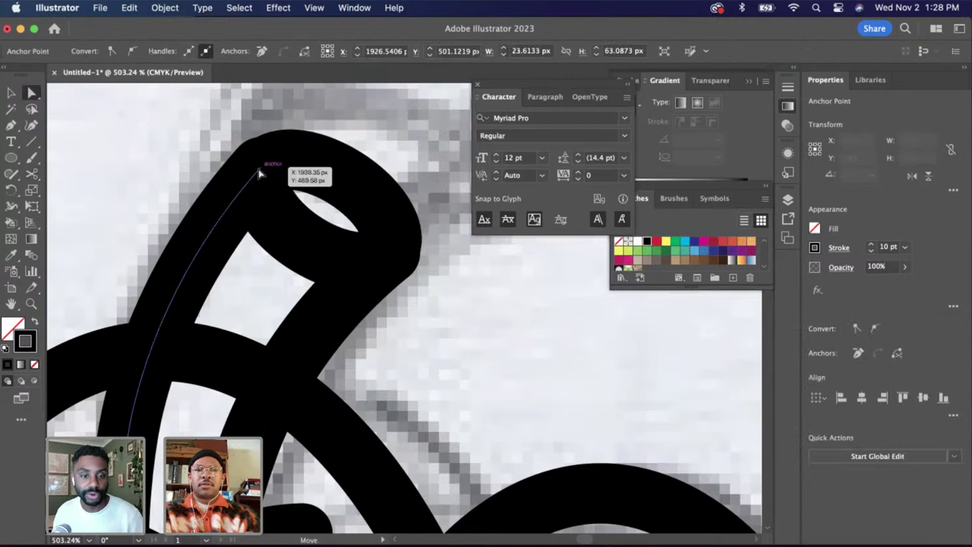
left_click(345, 228)
Cut the middle lobe's outline where the two stem sides cross it and delete the segment running through the stem
scroll(345, 229, "down", 10)
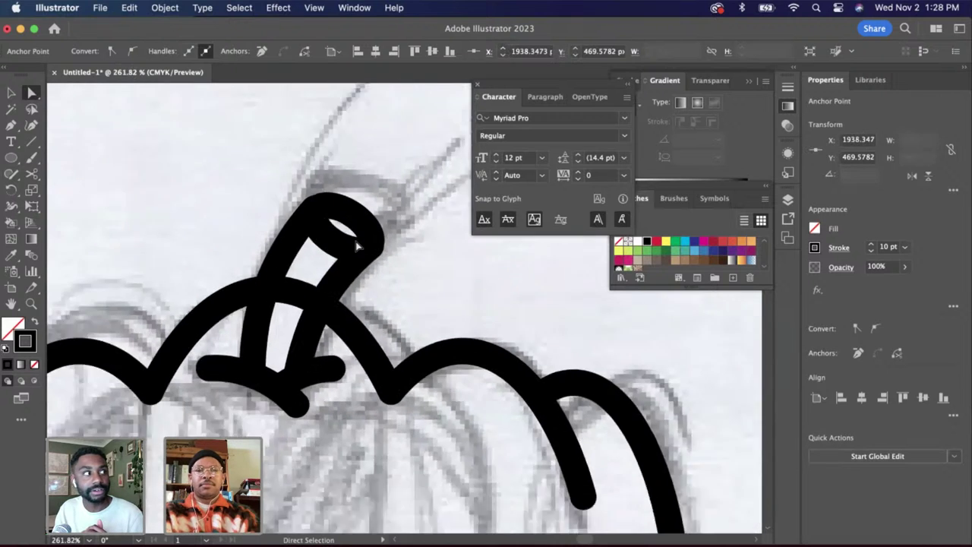
left_click(321, 264)
scroll(321, 264, "up", 4)
left_click(294, 253)
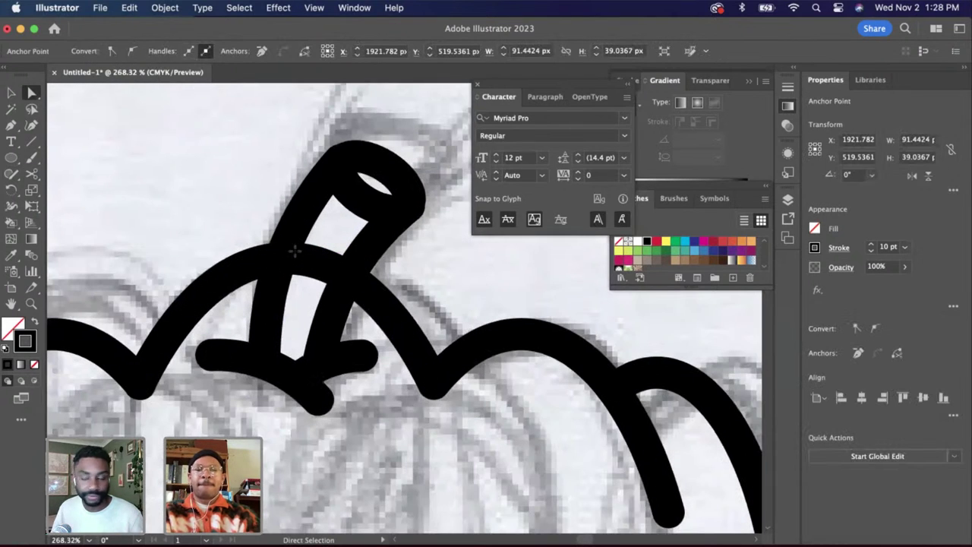
key("c")
left_click(278, 258)
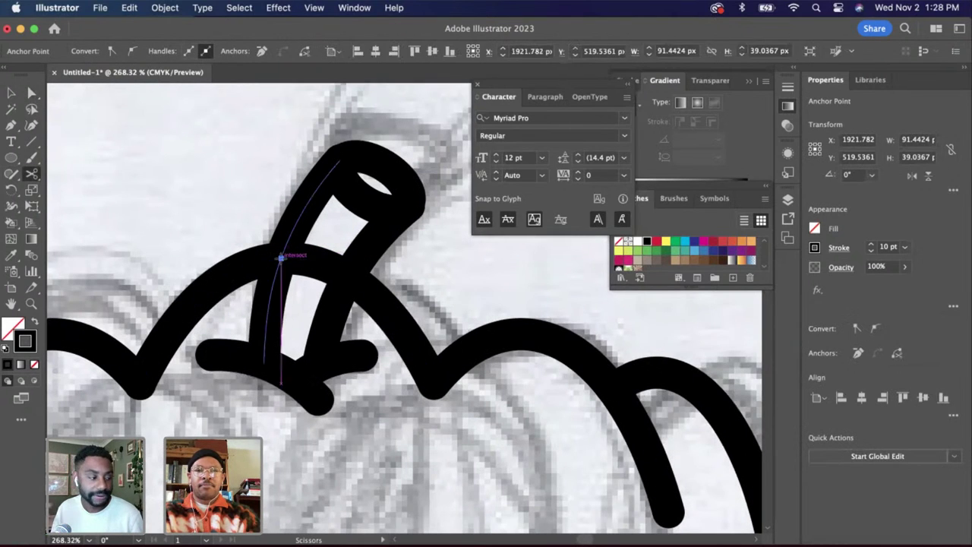
left_click(350, 280)
key("a")
left_click(336, 276)
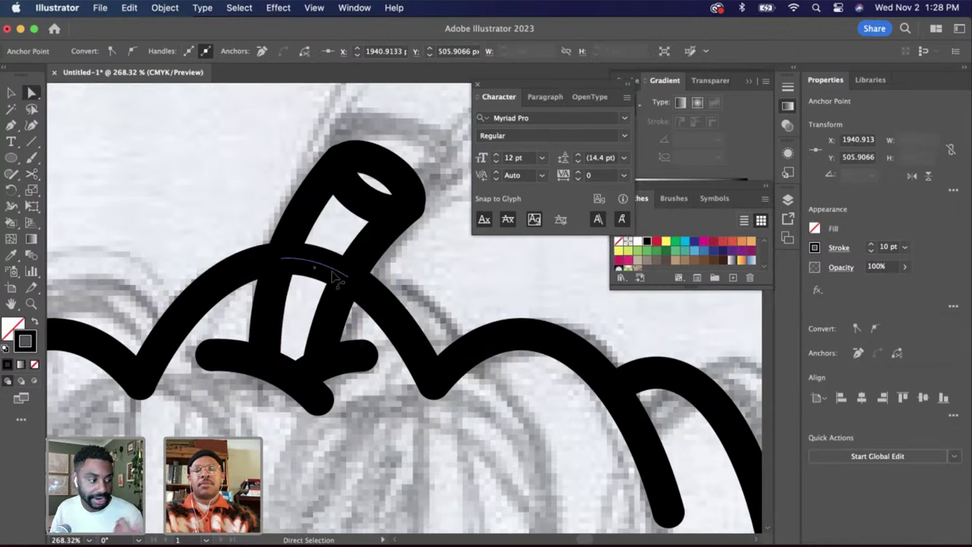
key("Delete")
Draw a narrow vertical ellipse for the nose's left half, then reshape and tilt it to about 345° to follow the sketch
scroll(332, 285, "down", 5)
scroll(332, 289, "down", 5)
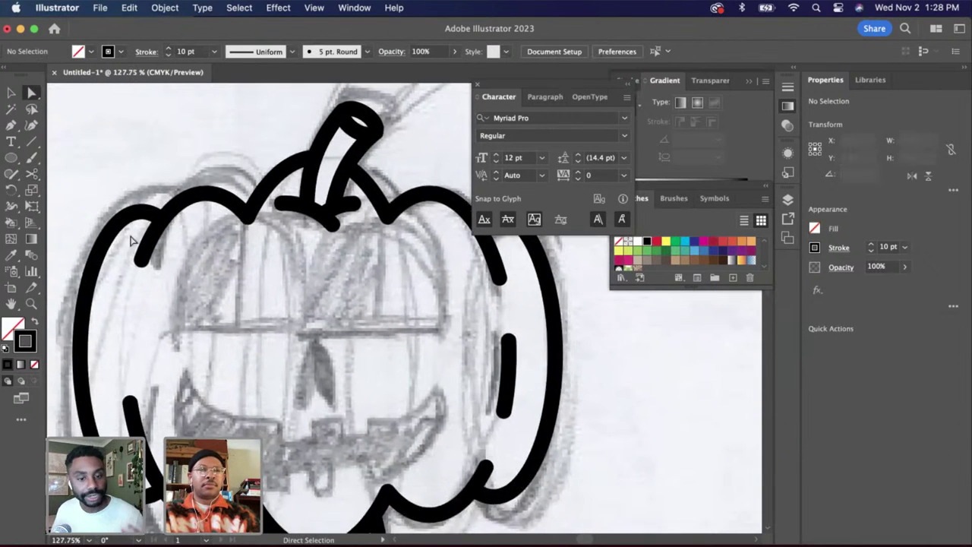
mouse_move(297, 320)
left_mouse_down()
mouse_move(327, 335)
mouse_move(326, 401)
left_mouse_up()
key("v")
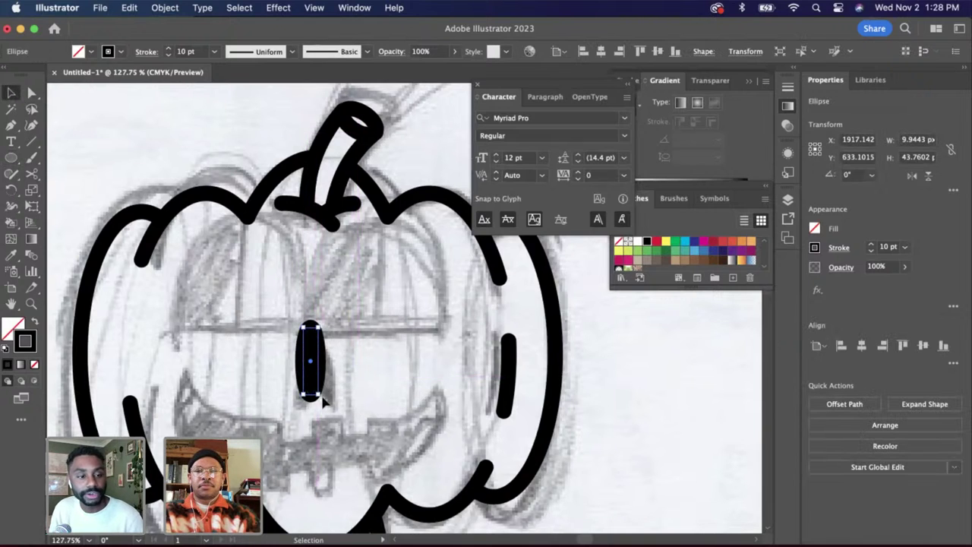
scroll(322, 402, "up", 3)
left_click_drag(320, 395, 298, 387)
left_click_drag(319, 333, 299, 353)
left_click(342, 333)
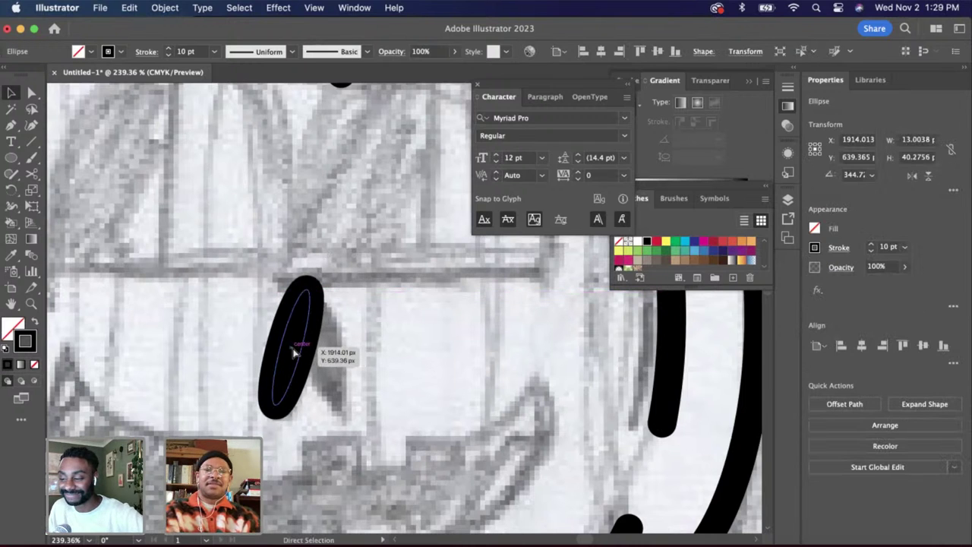
Reflect a pasted copy of the nose ellipse across the vertical axis, overlap its top with the original, and group the two halves
key("super+c")
key("super+v")
right_click(414, 327)
mouse_move(478, 469)
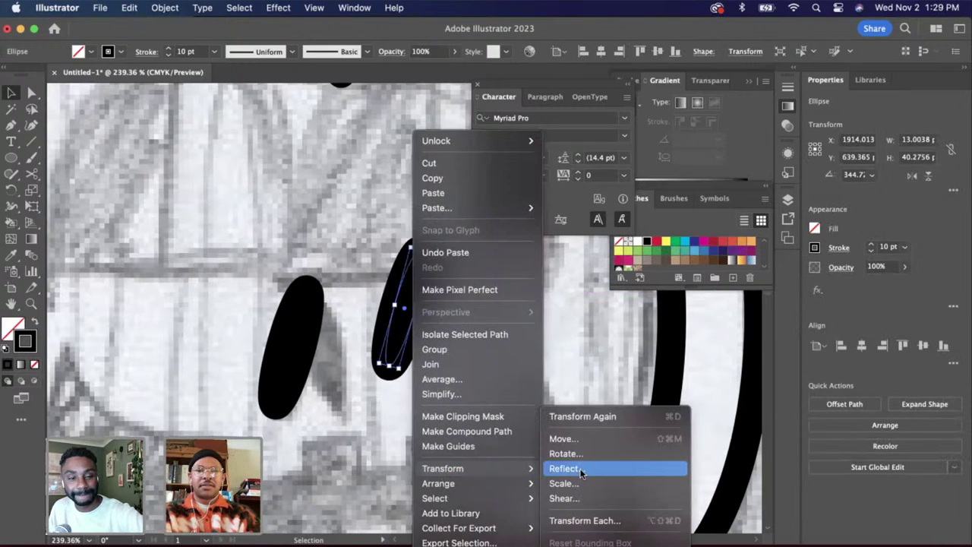
left_click(576, 466)
key("Return")
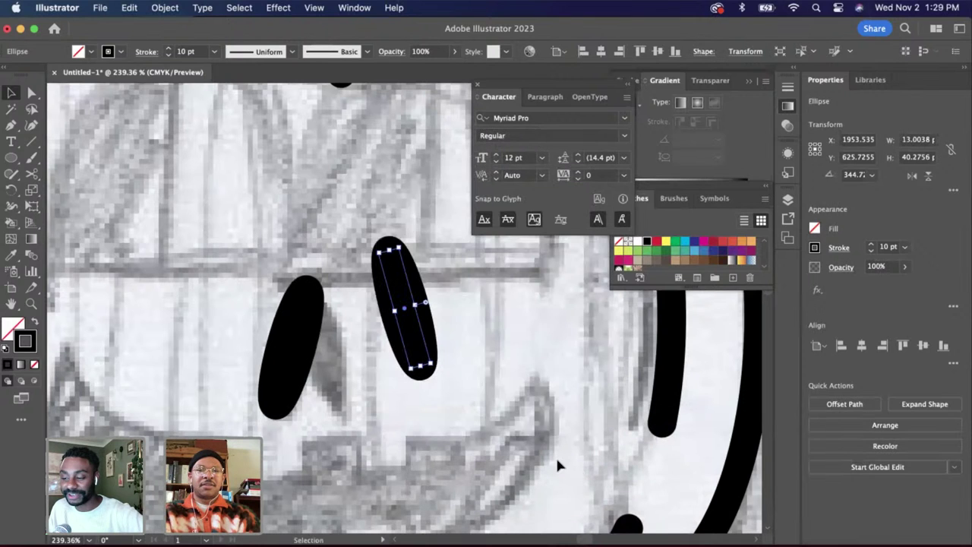
left_click_drag(426, 327, 339, 372)
key("super+g")
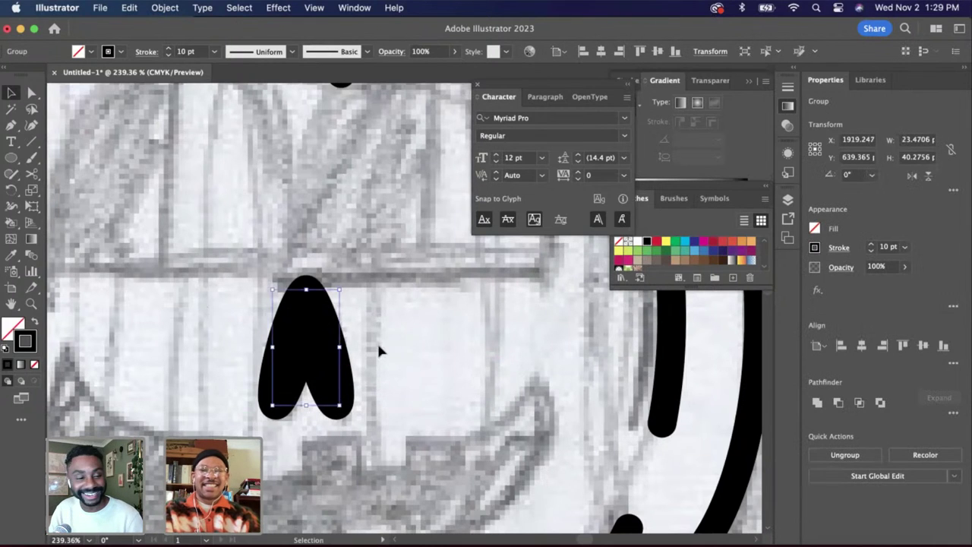
Centre the nose group horizontally under the stem's base curves
key("super+0")
left_click(363, 226, "shift")
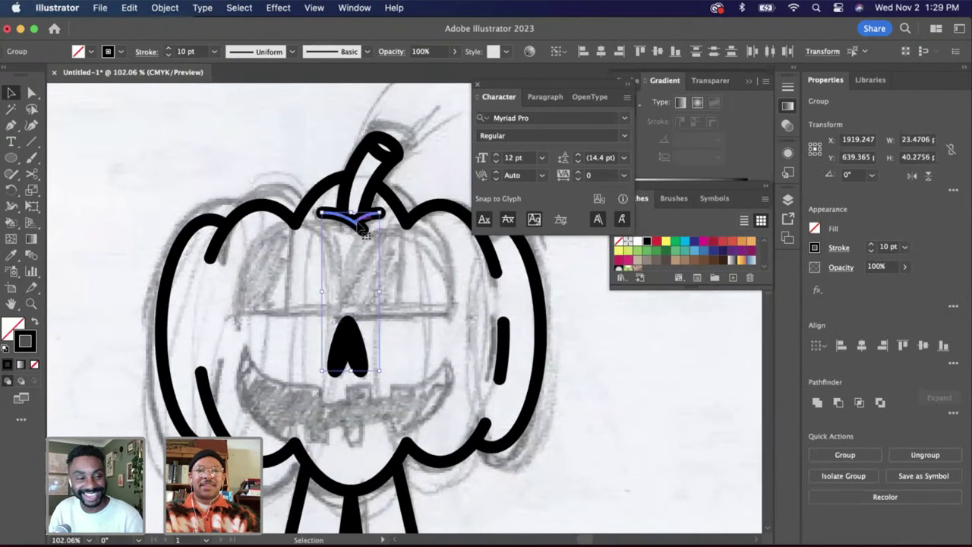
left_click(468, 322)
Locate and select the group of half-round eyes on the character with the brimmed hat
scroll(455, 311, "up", 2)
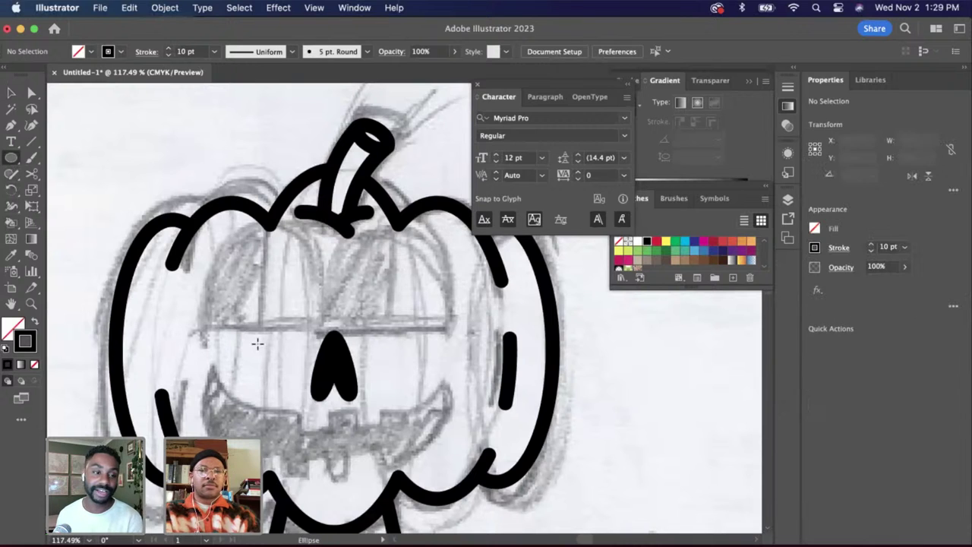
scroll(256, 342, "right", 5)
scroll(312, 335, "down", 5)
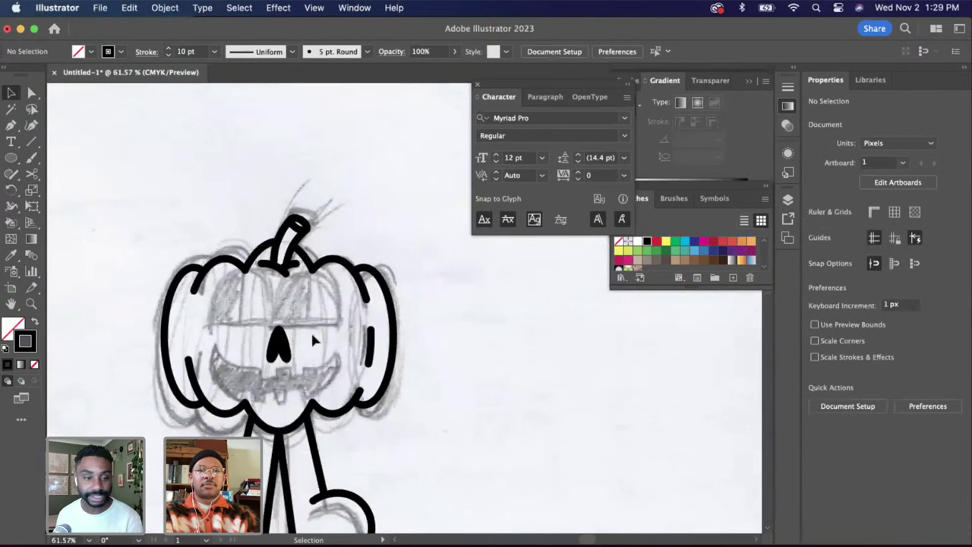
scroll(371, 459, "up", 3)
left_click(372, 459)
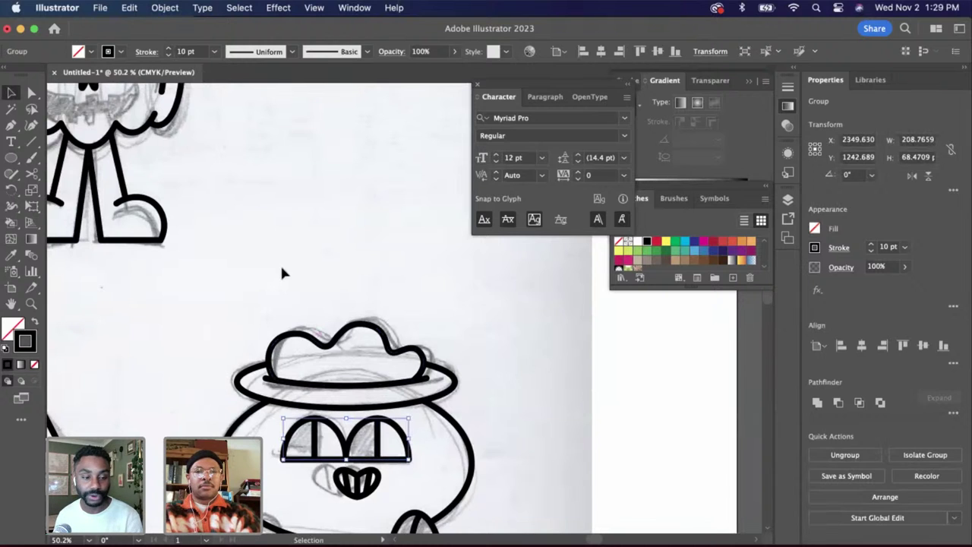
left_click(446, 458)
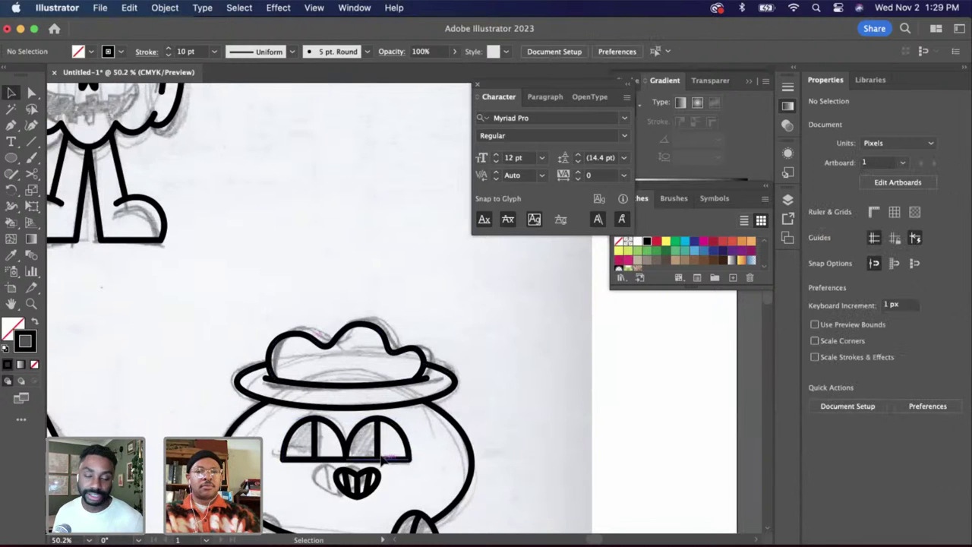
scroll(383, 456, "up", 5)
left_click(196, 390)
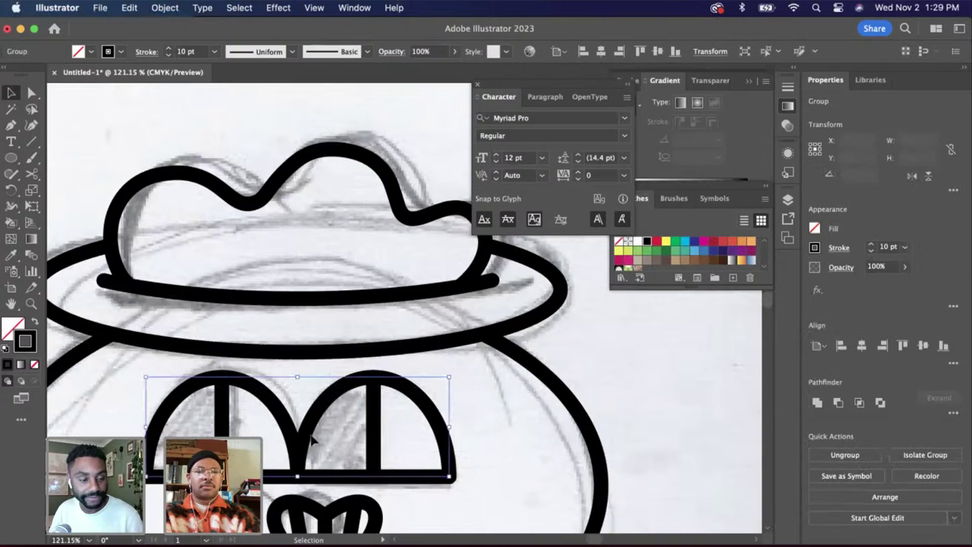
Try to move the hat character's eye group off its face, and undo the move
scroll(351, 456, "left", 3)
scroll(351, 455, "down", 2)
left_click(414, 406, "shift")
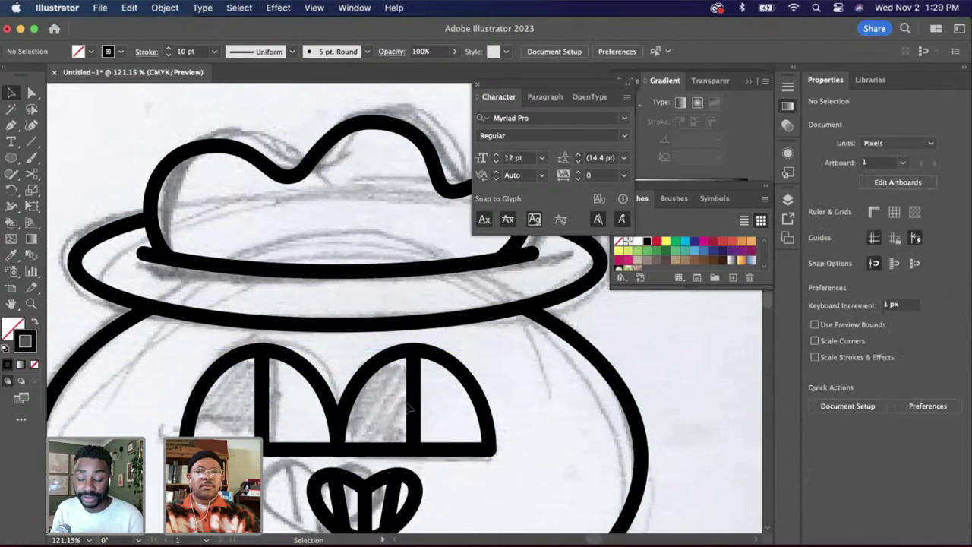
left_click(416, 404)
left_click(367, 384)
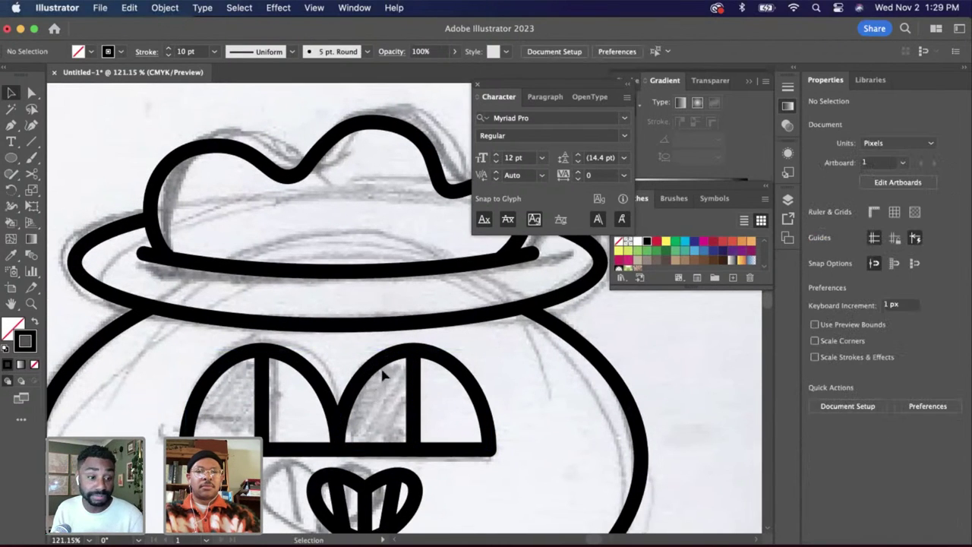
left_click_drag(383, 376, 532, 323)
key("super+z")
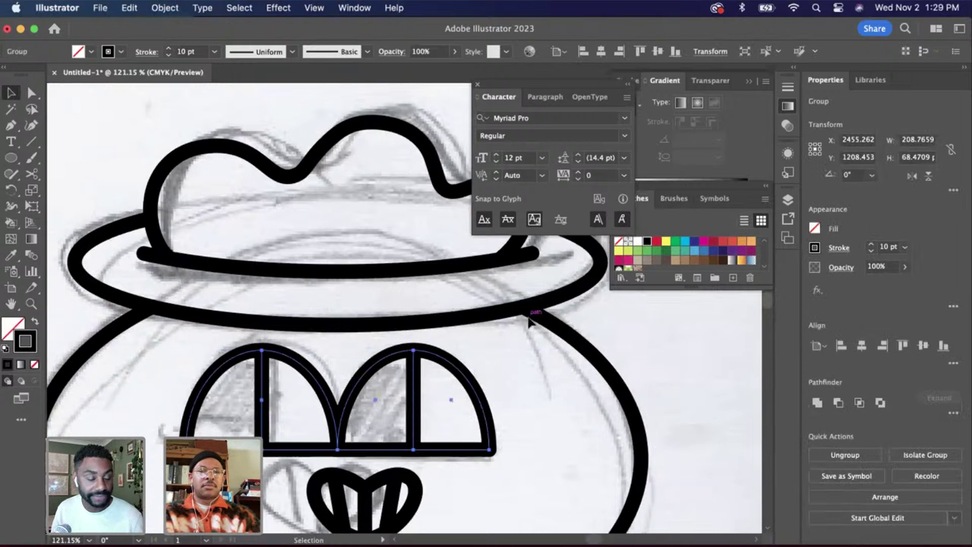
Paste a copy of the hat character's half-round eye group and move it onto the pumpkin's face
scroll(529, 322, "down", 5)
scroll(527, 325, "up", 3)
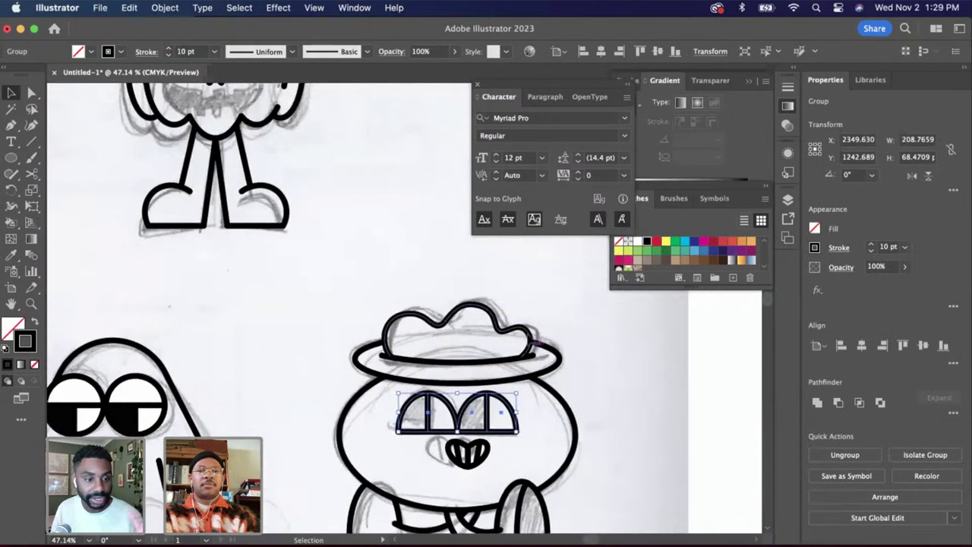
scroll(526, 327, "left", 3)
key("super+v")
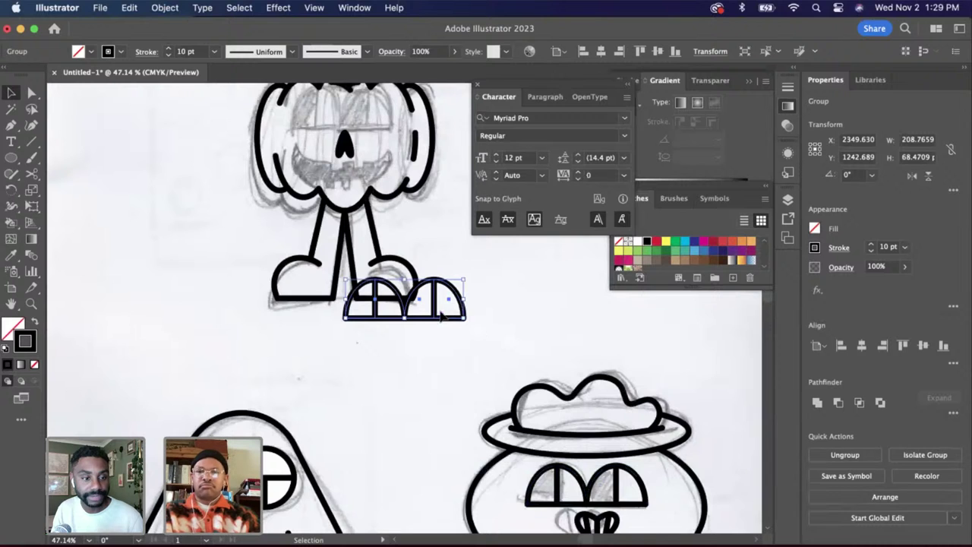
left_click_drag(437, 314, 389, 223)
Scale the pasted eyes proportionally to about 174 by 57 px and place them over the pumpkin's sketched eyes
scroll(392, 223, "up", 5)
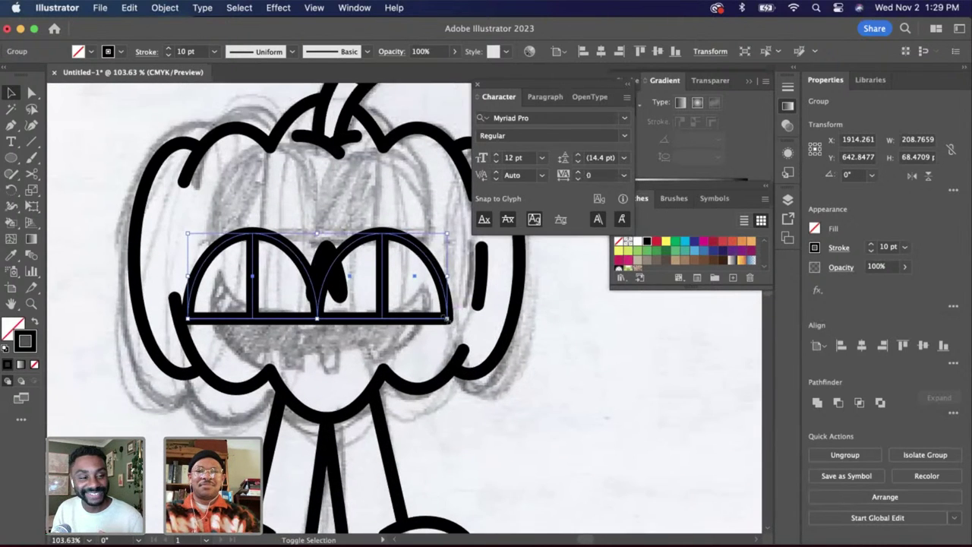
left_click_drag(447, 318, 406, 306)
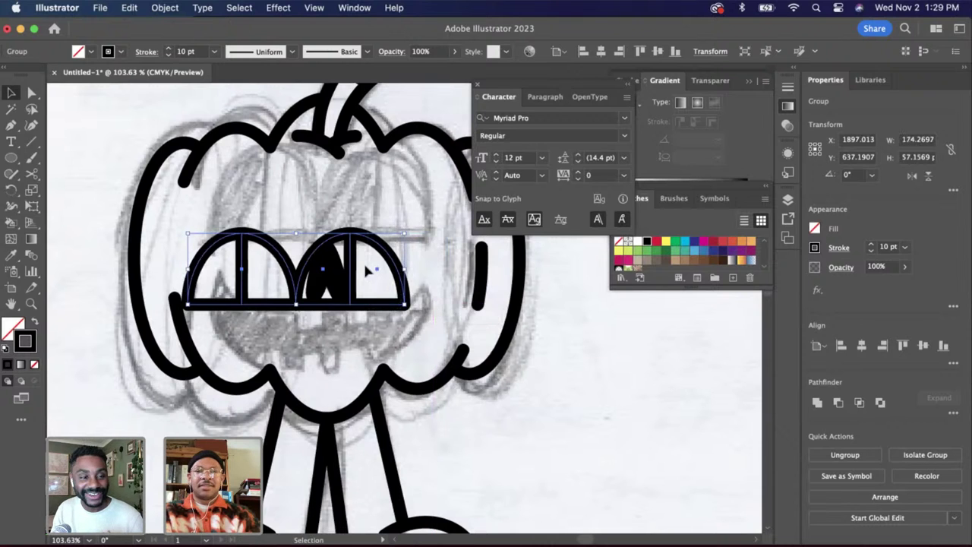
left_click_drag(352, 279, 380, 208)
scroll(361, 281, "up", 3)
Shrink the pumpkin's nose to about 17 by 29 px, lower it slightly, and centre it horizontally under the eyes
left_click(328, 339)
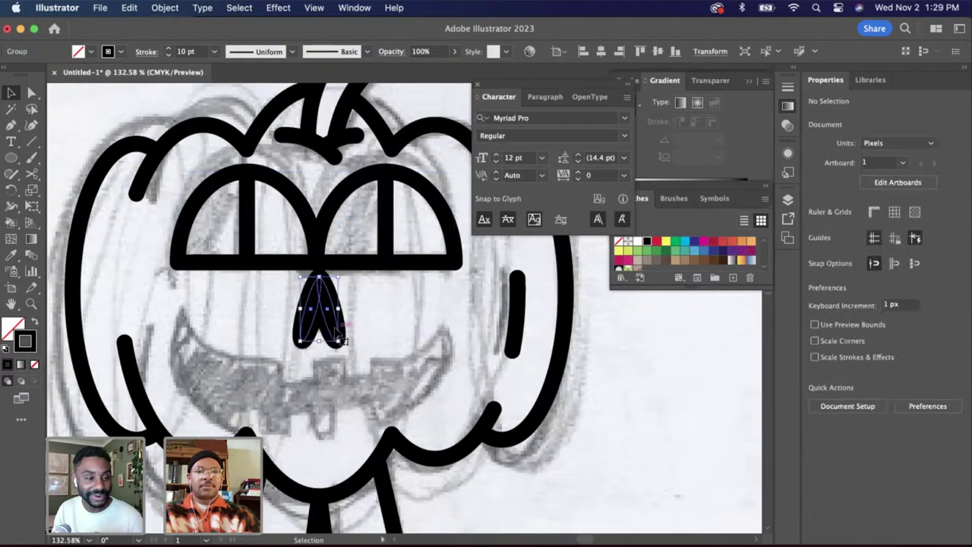
left_click_drag(343, 346, 332, 327)
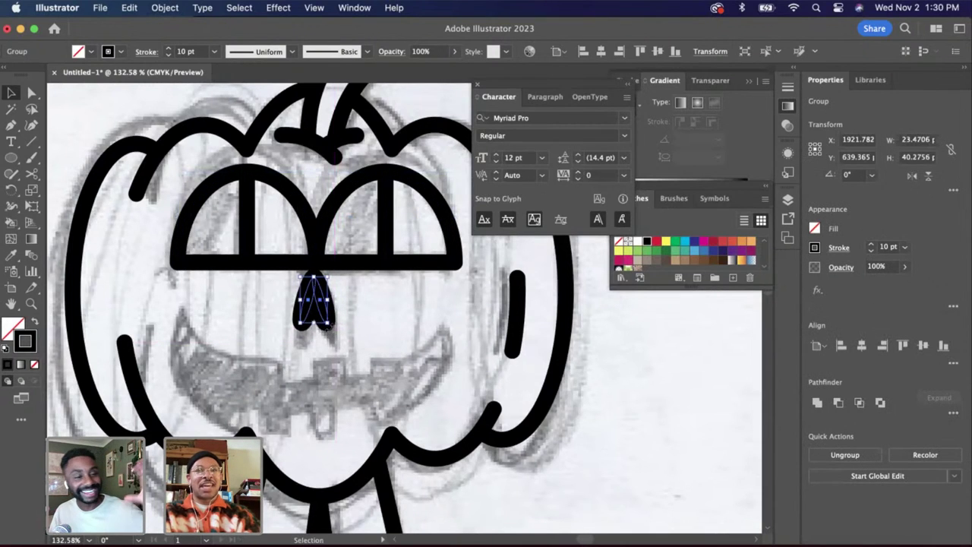
key("shift+Down")
left_click(315, 245, "shift")
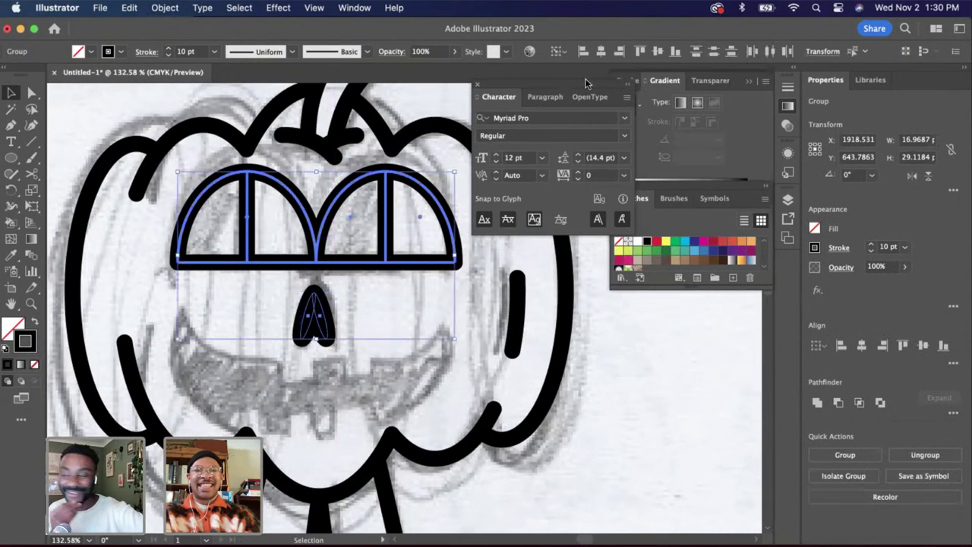
left_click(381, 337)
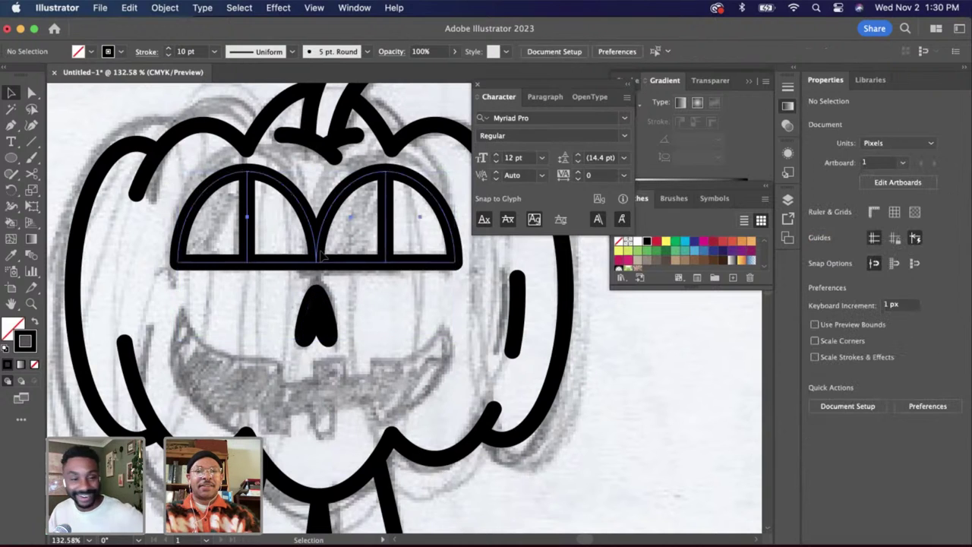
Stretch the pumpkin's eye group upward to about 71 px high, keeping its flat lower edge in place
left_click(346, 266)
left_click_drag(317, 168, 316, 149)
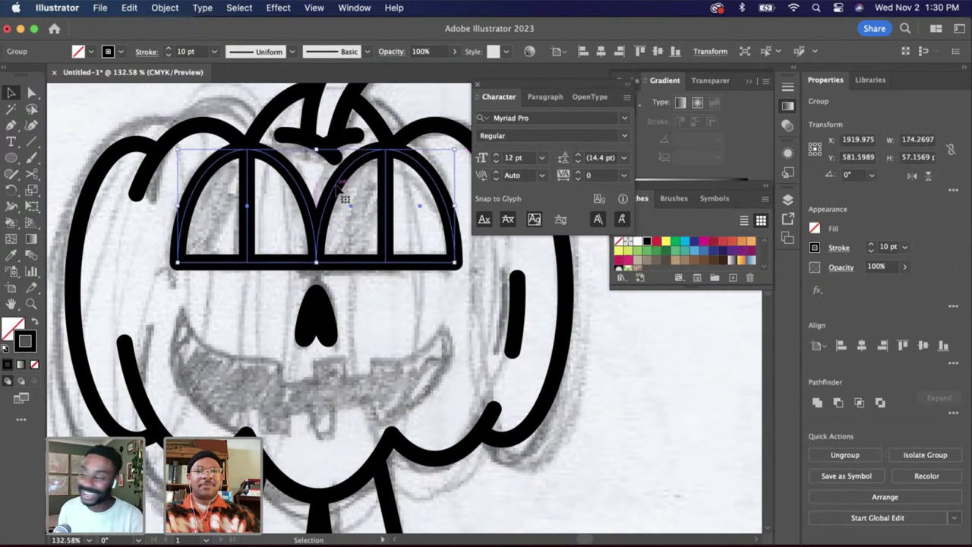
scroll(337, 187, "up", 1)
scroll(337, 186, "right", 1)
Turn the pumpkin's eyes into a Live Paint group and fill all four sections with white
key("k")
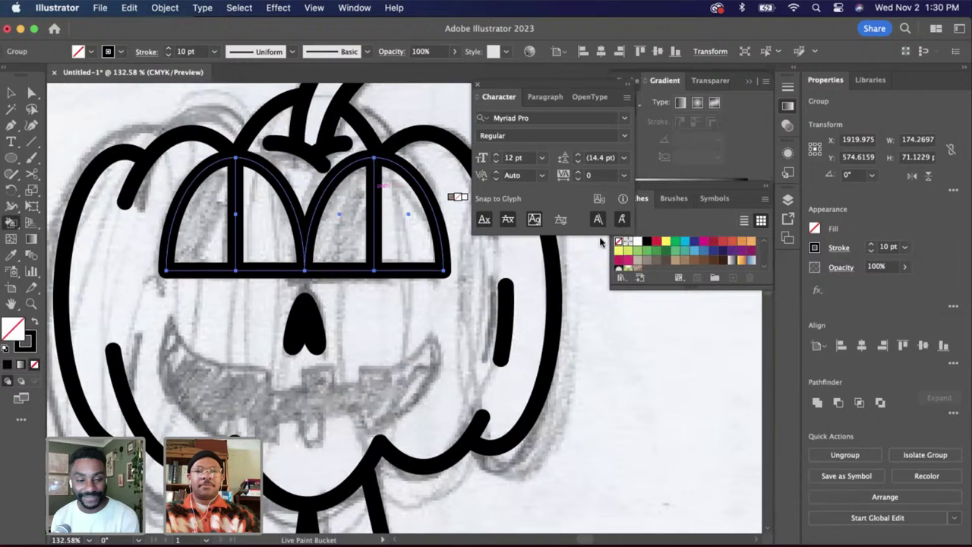
left_click(667, 215)
double_click(621, 221)
left_click_drag(383, 347, 300, 386)
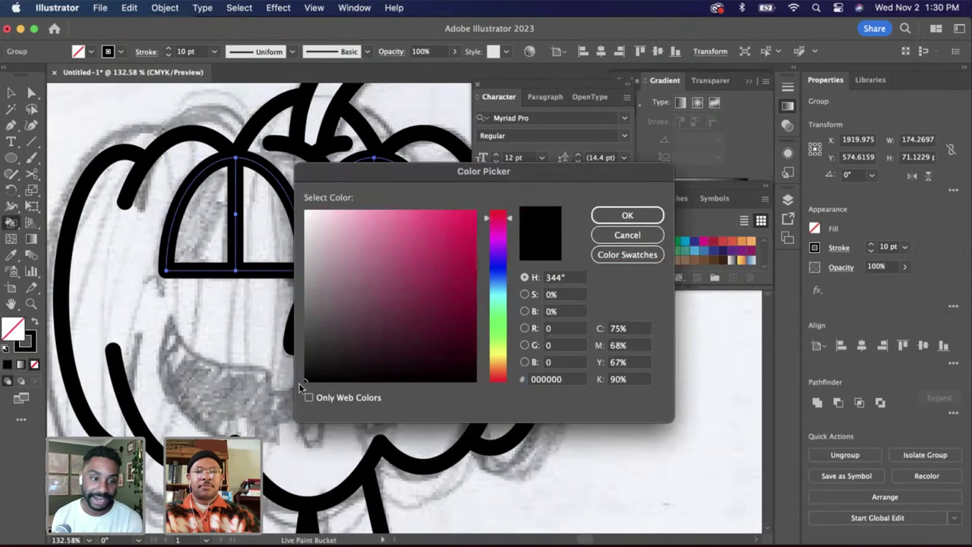
key("Return")
left_click(213, 255)
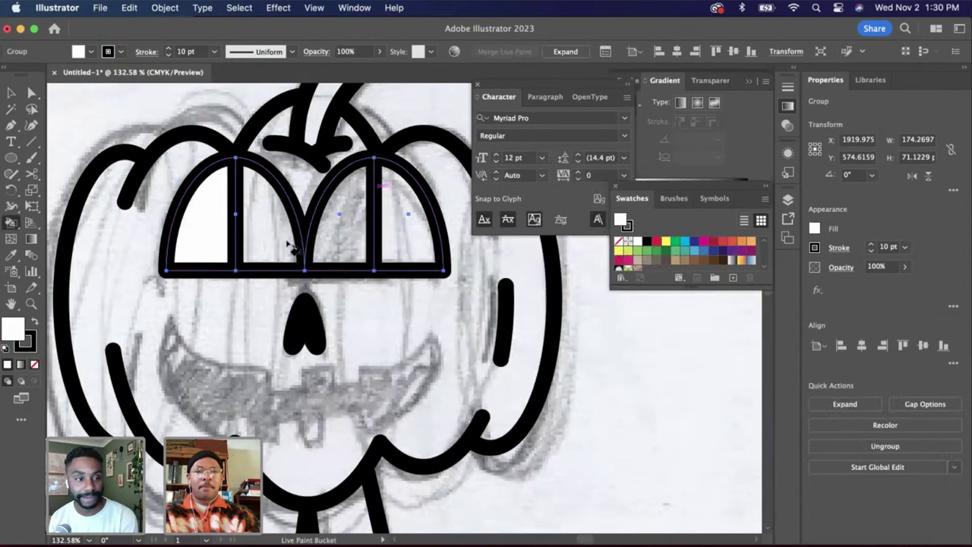
left_click(338, 228)
left_click(401, 219)
left_click(273, 216)
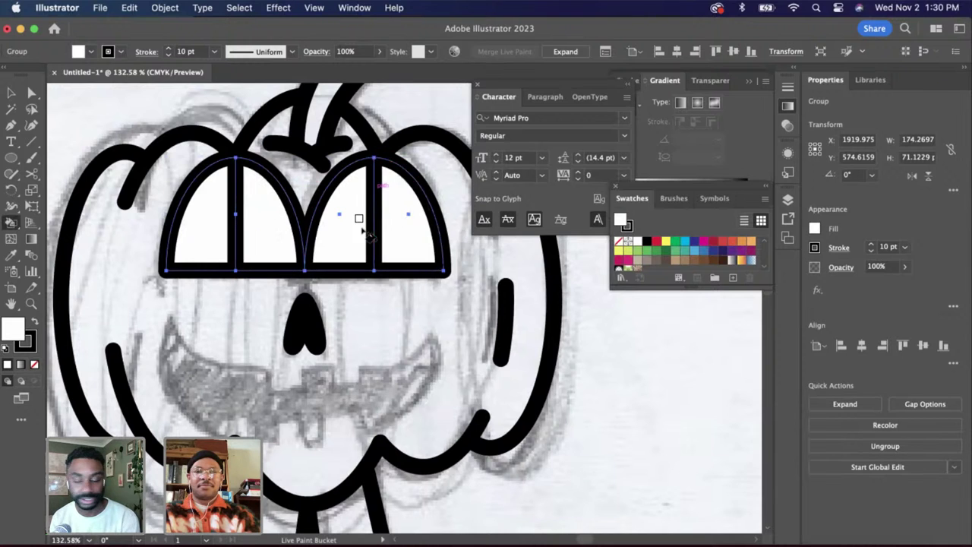
Set the Live Paint fill to black, paint the left half of each pumpkin eye, and deselect the eyes
double_click(623, 222)
left_click_drag(345, 349, 292, 391)
key("Return")
left_click(201, 221)
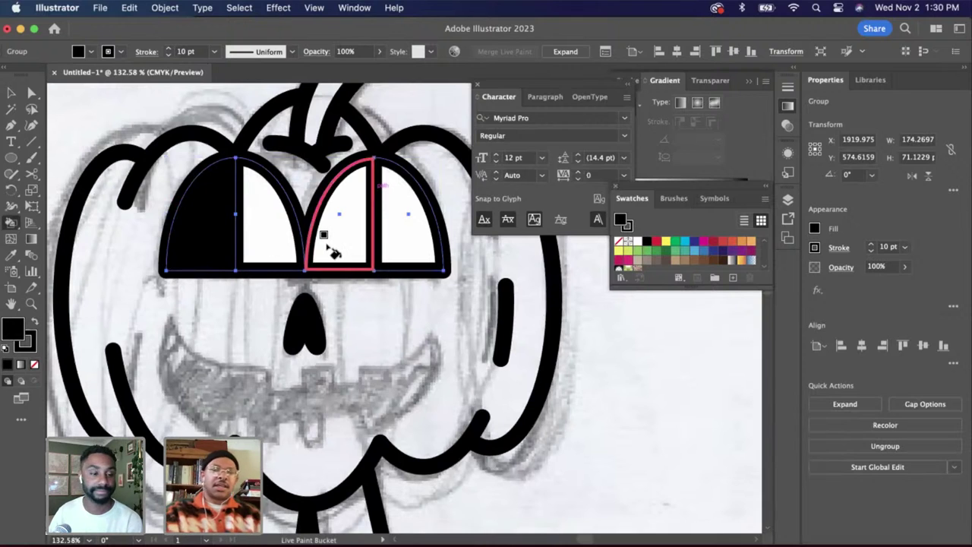
left_click(334, 251)
left_click(10, 92)
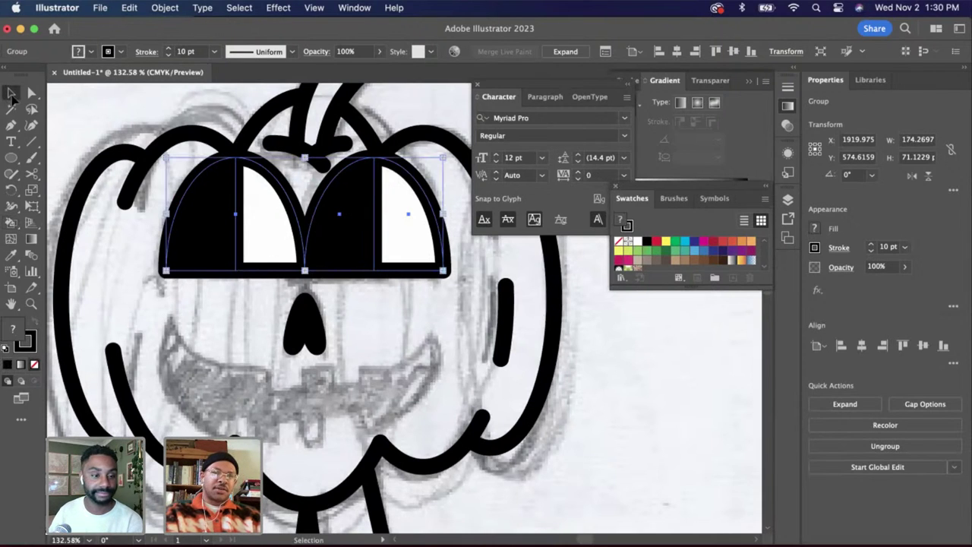
left_click(254, 369)
Convert the hat character's half-round eye group into a Live Paint group
key("super+0")
scroll(255, 368, "down", 5)
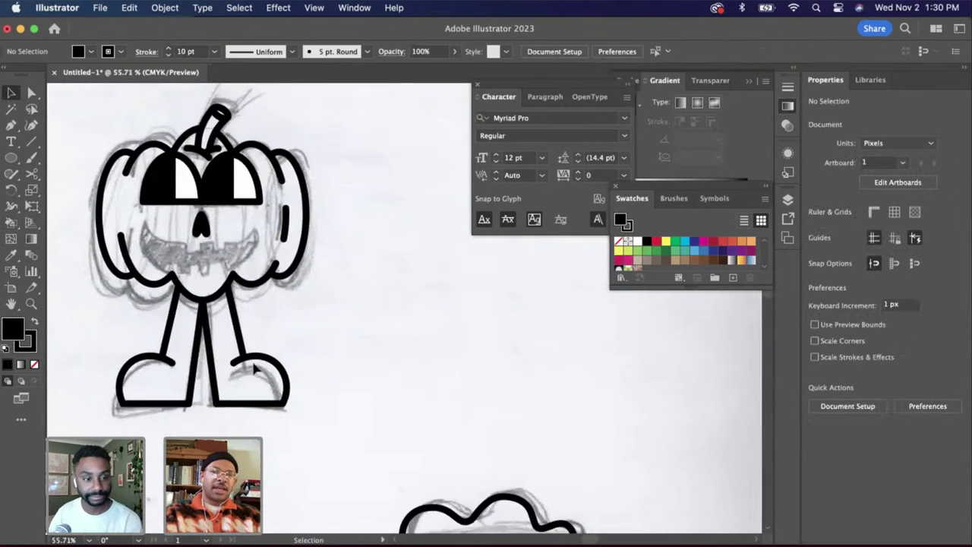
scroll(253, 368, "down", 5)
scroll(253, 369, "right", 2)
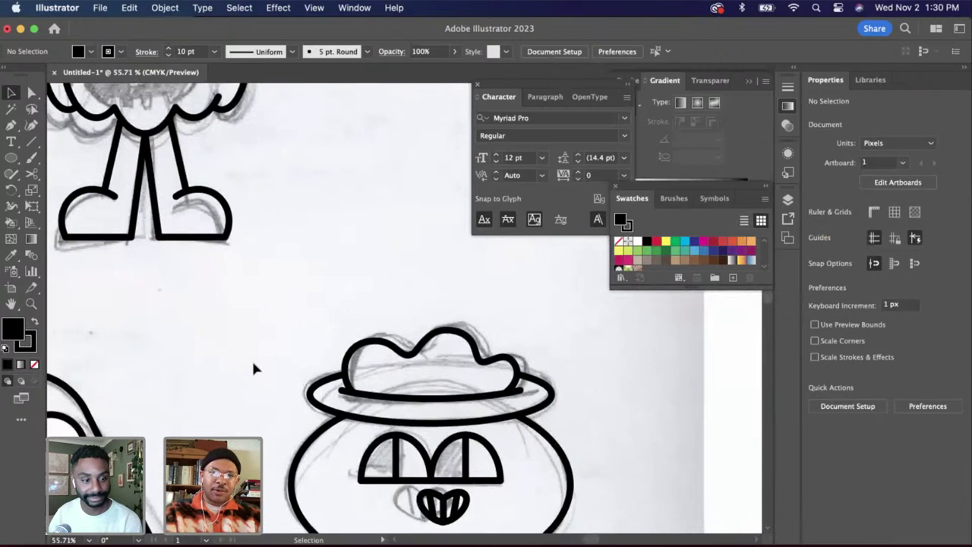
key("k")
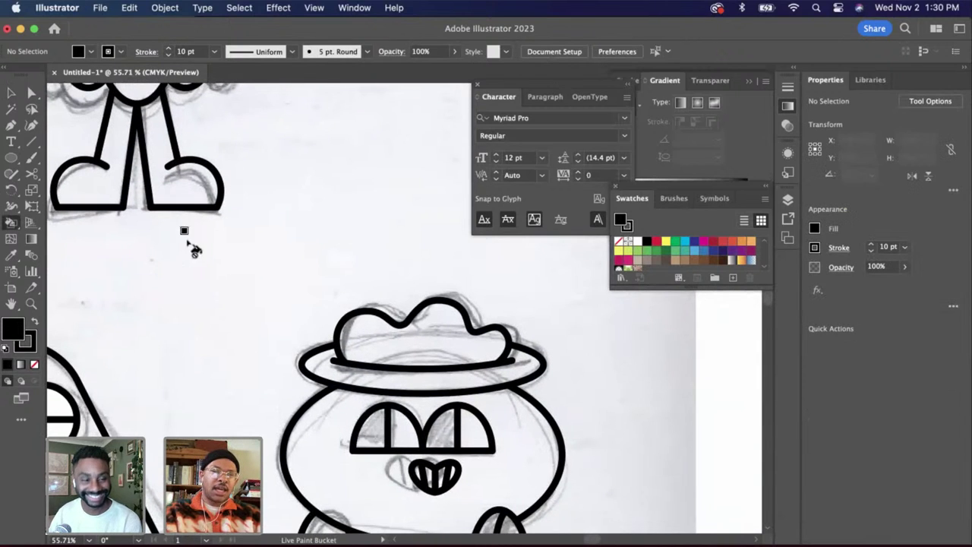
left_click(10, 93)
left_click(393, 447)
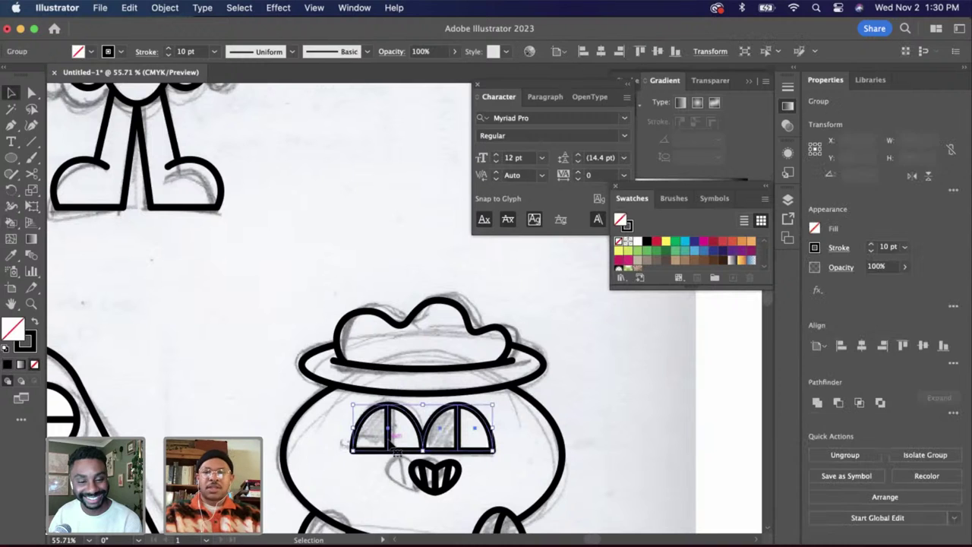
key("k")
left_click(372, 430)
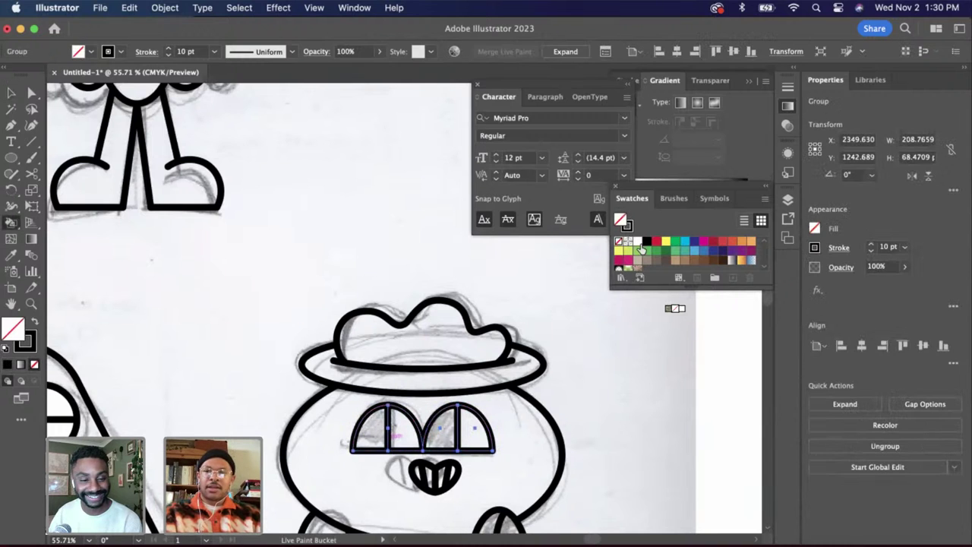
Set the fill colour to ffffff and paint all four sections of the hat character's eyes
double_click(623, 222)
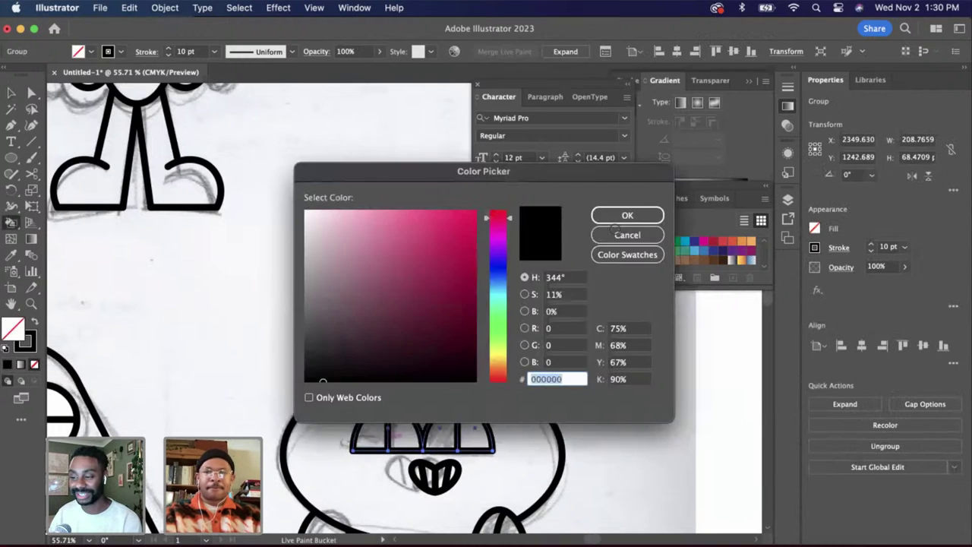
type("ffffff")
key("Return")
left_click(377, 431)
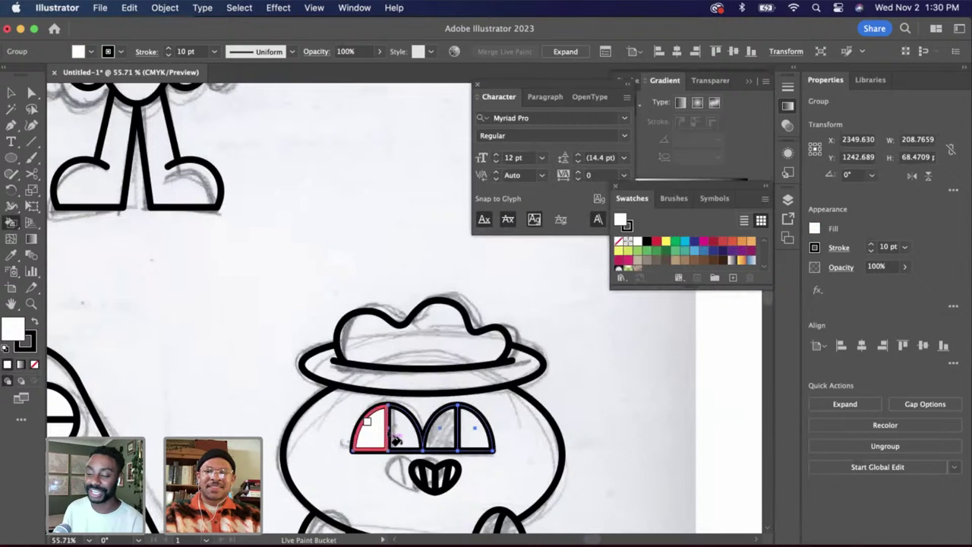
left_click(445, 428)
left_click(468, 430)
left_click(407, 433)
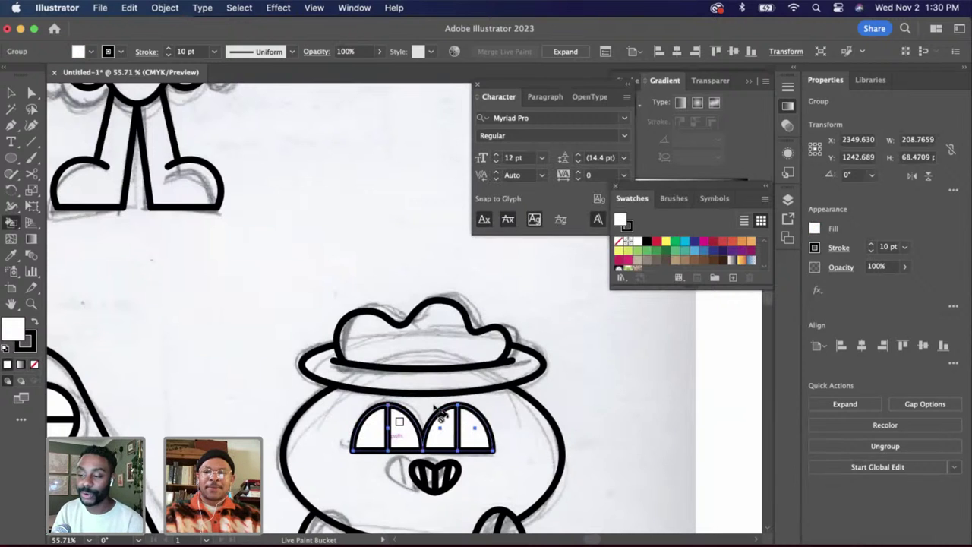
Set the fill to black, paint the left half of each of the hat character's eyes, and deselect them
double_click(621, 222)
left_click_drag(357, 363, 288, 392)
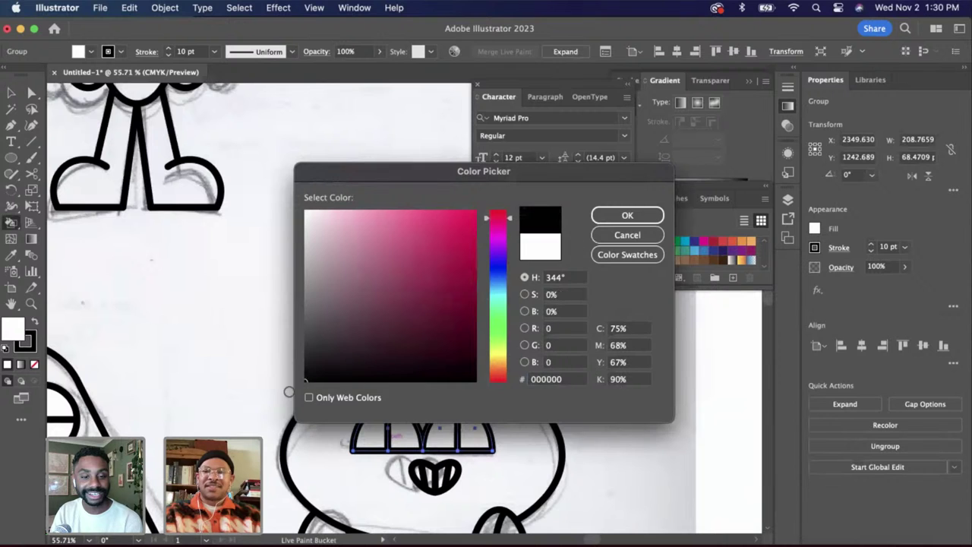
key("Return")
left_click(371, 433)
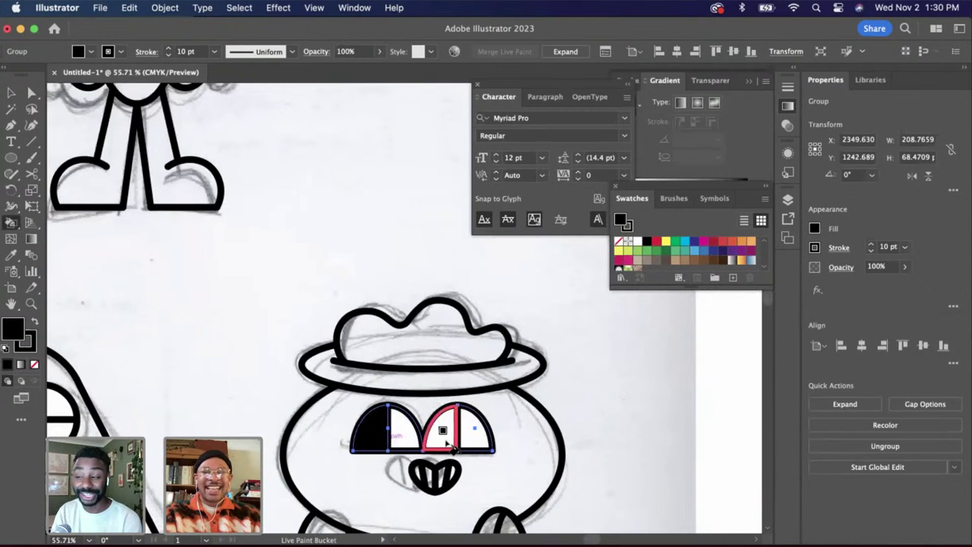
key("a")
left_click(367, 280)
scroll(367, 279, "down", 3)
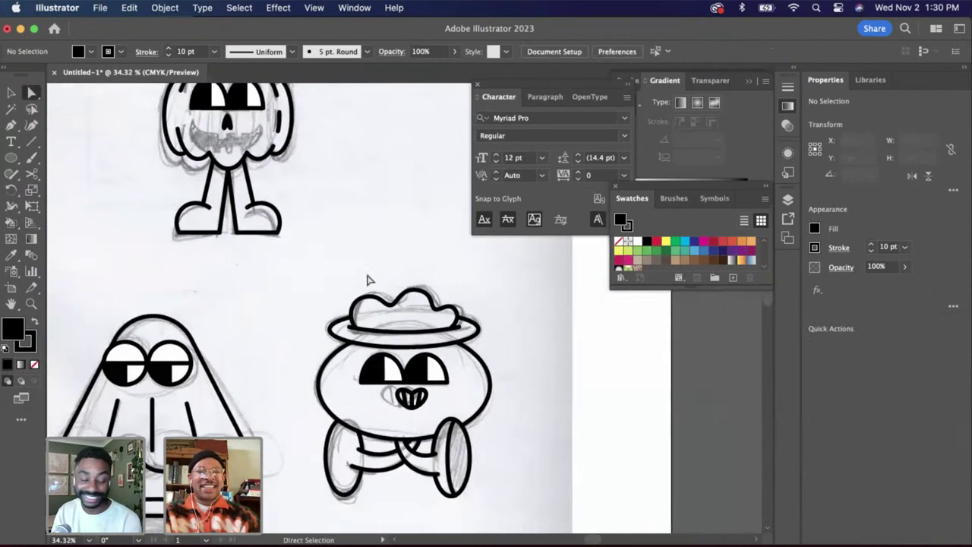
scroll(368, 279, "left", 2)
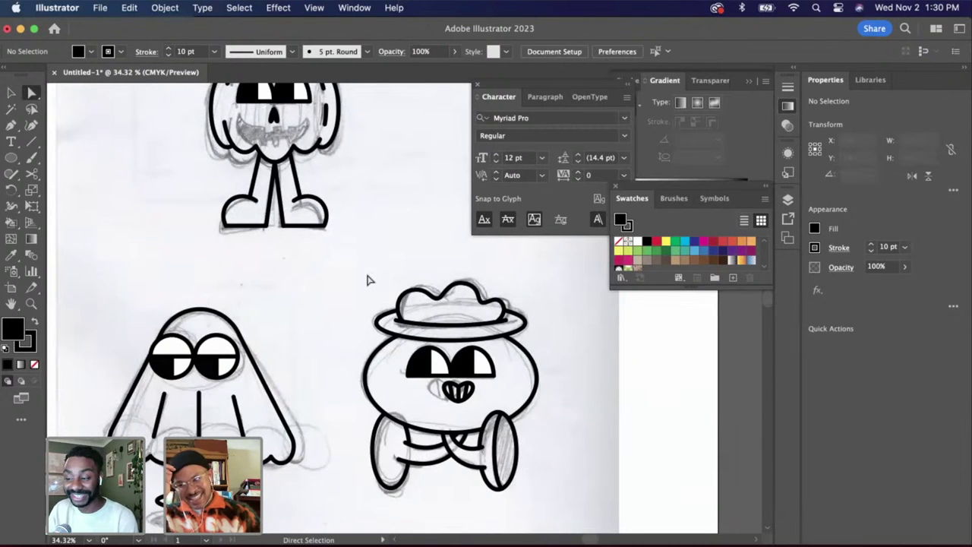
scroll(319, 171, "up", 6)
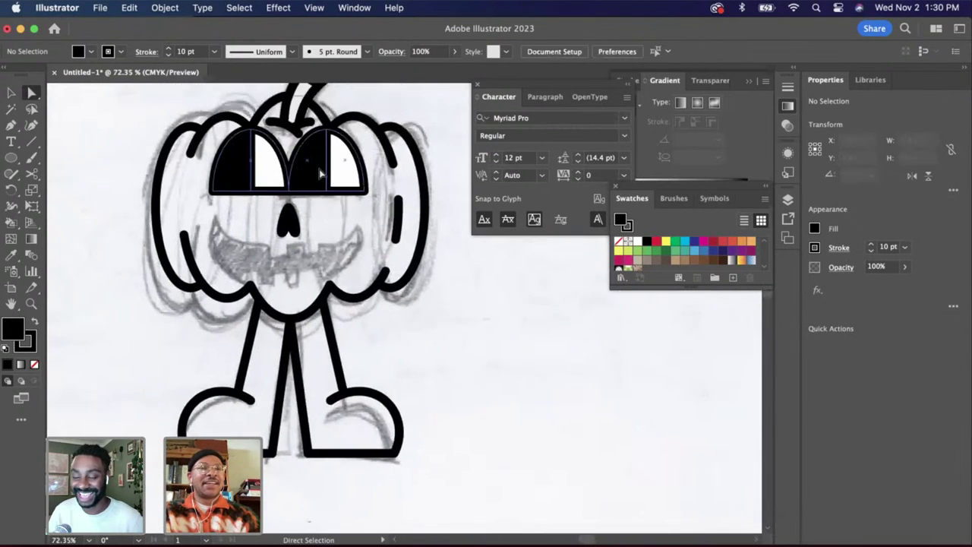
scroll(319, 173, "up", 4)
left_click(31, 125)
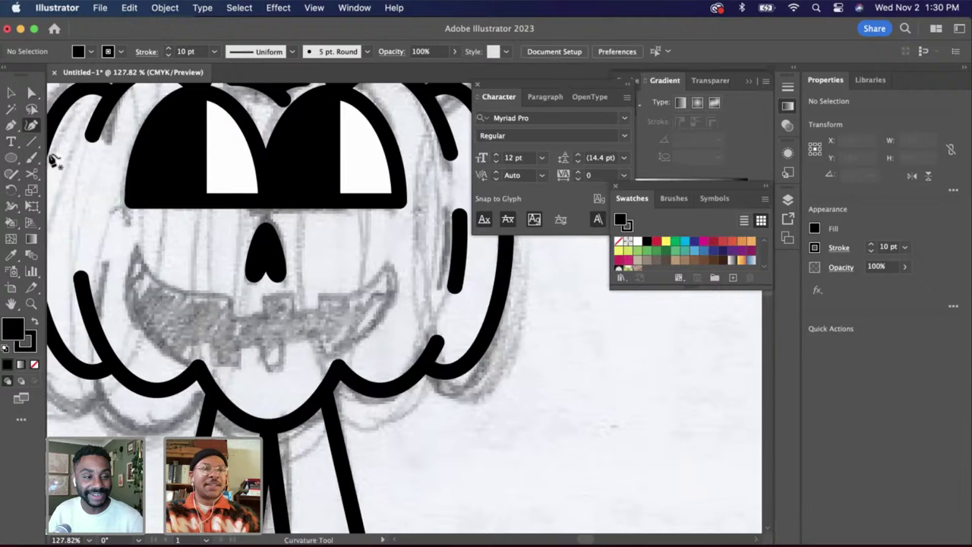
left_click(137, 250)
left_click(237, 300)
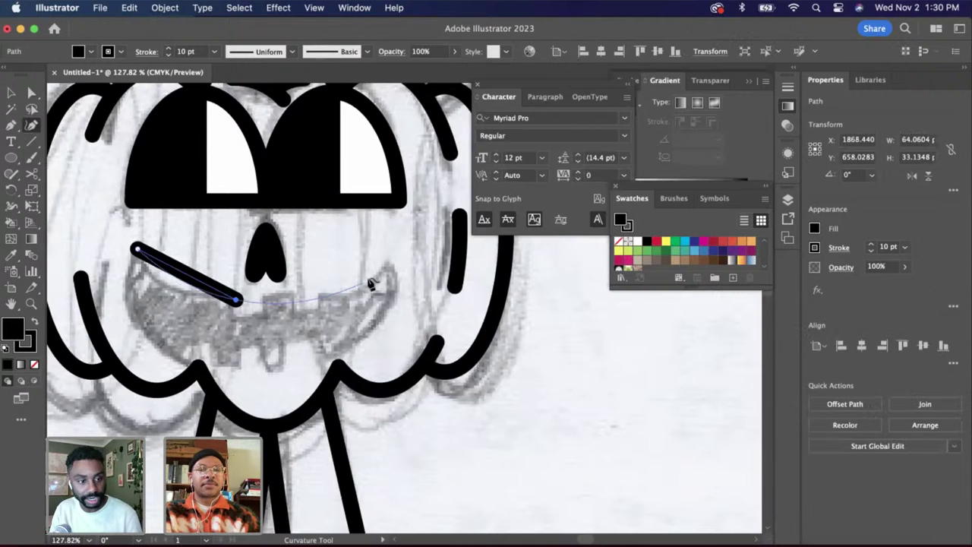
key("Delete")
Draw an unfilled ellipse about 160 px wide and 50 px high below the pumpkin's eyes for the mouth
left_click(11, 158)
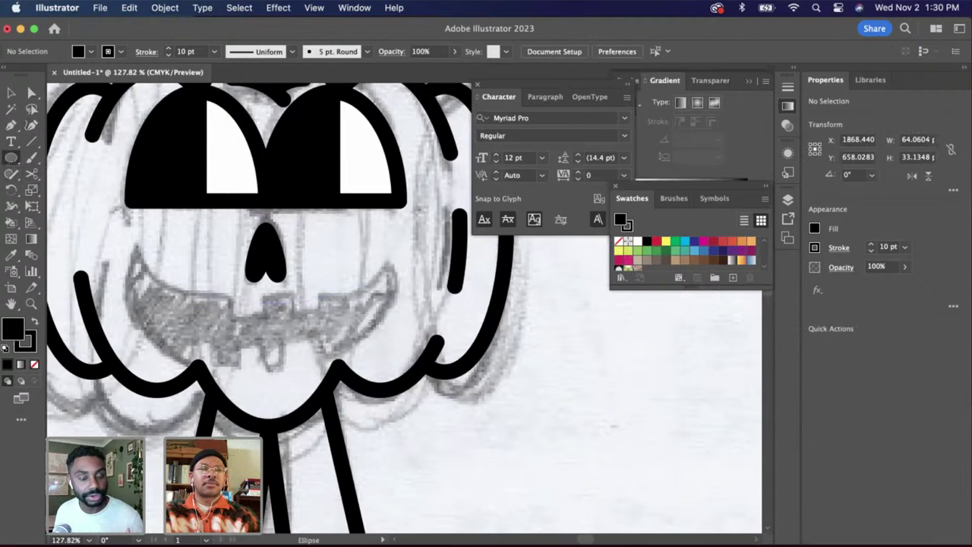
left_click_drag(134, 226, 389, 306)
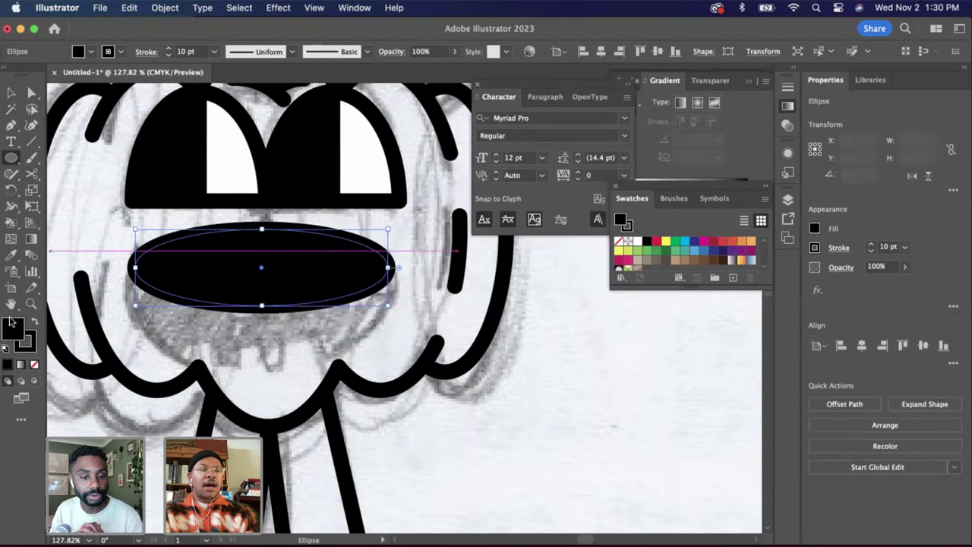
left_click(33, 364)
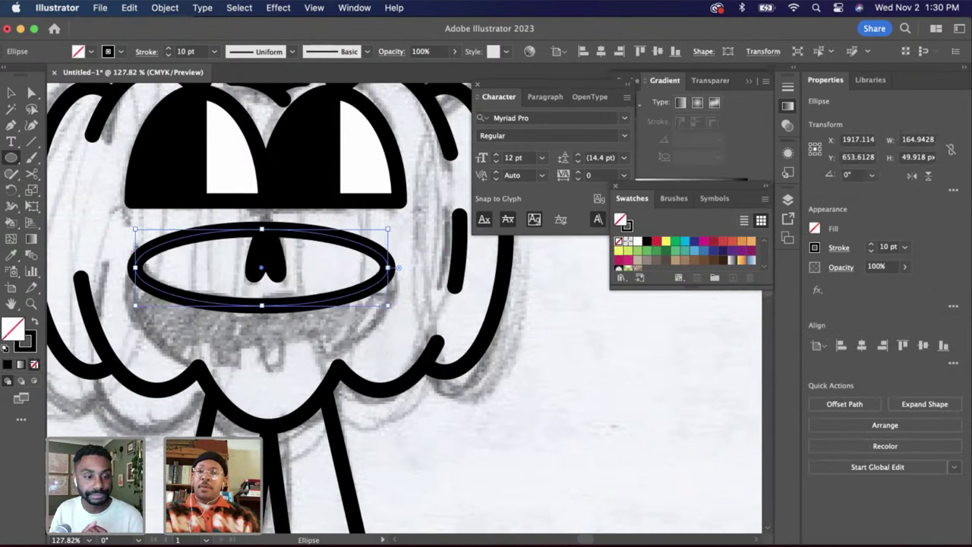
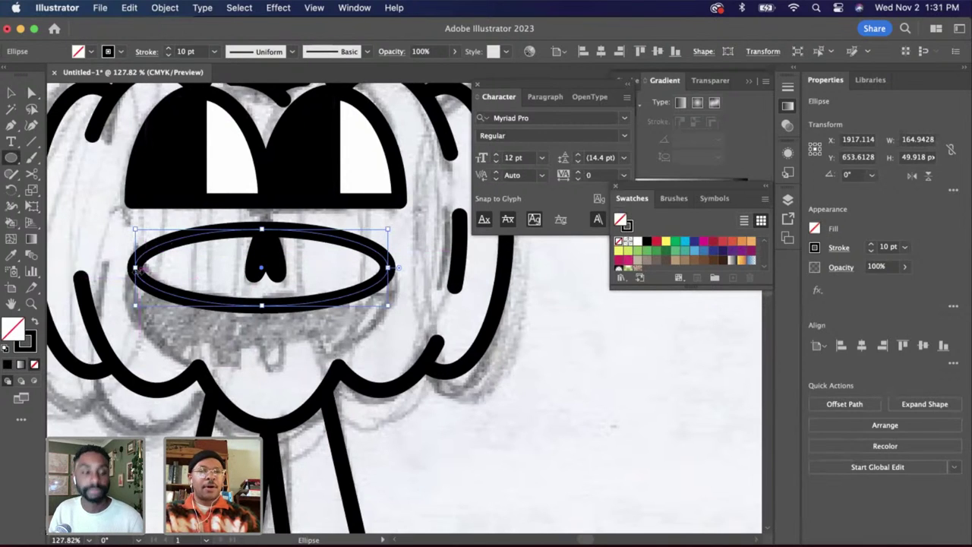
left_click_drag(135, 266, 143, 265)
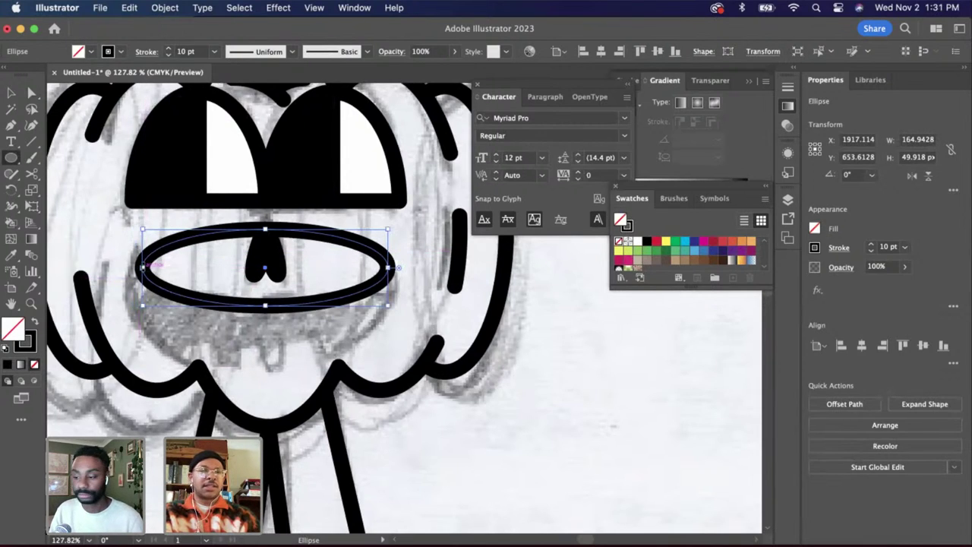
Align the pumpkin's mouth ellipse and nose on a common horizontal centre
left_click(10, 92)
left_click(278, 261, "shift")
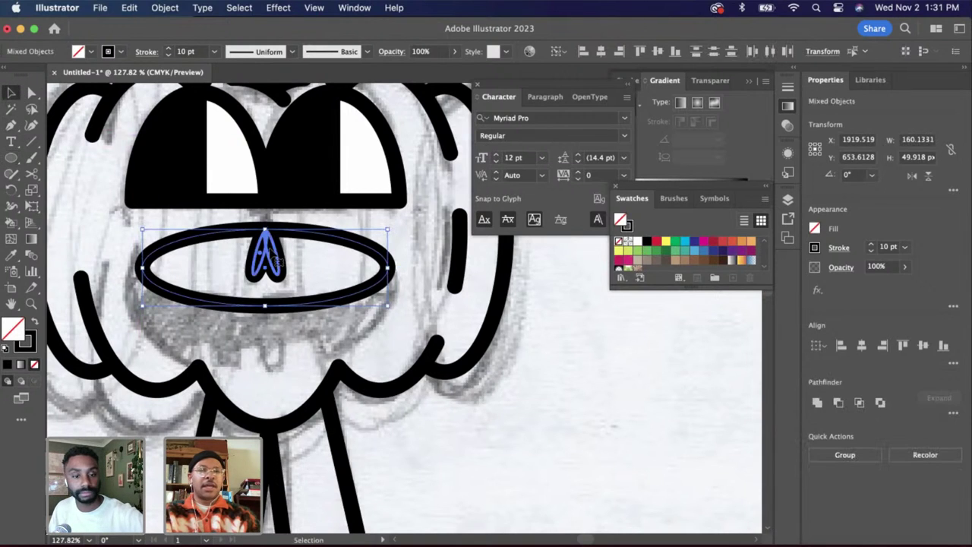
left_click(601, 51)
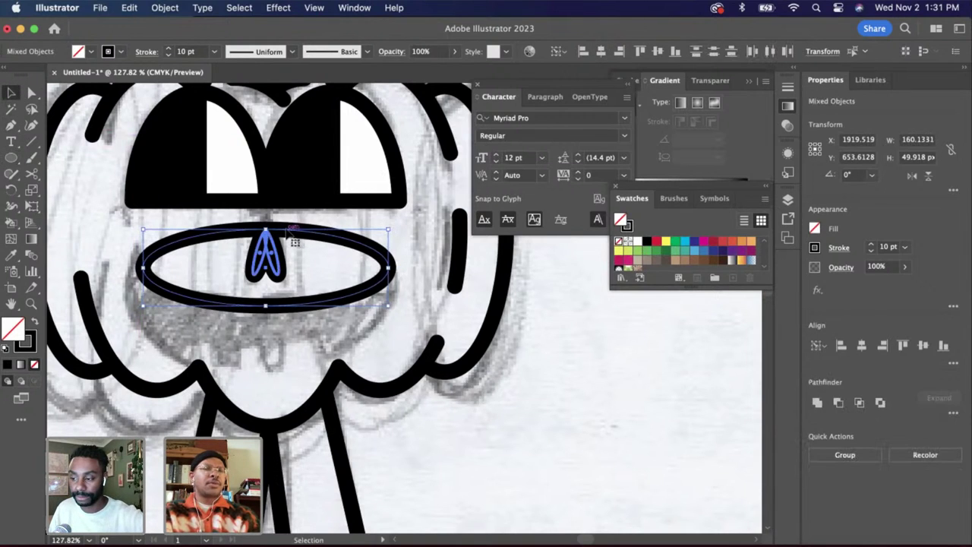
Resize the mouth ellipse to about 165 px wide and 63 px high
left_click(312, 240)
left_click(314, 234)
left_click_drag(265, 230, 265, 209)
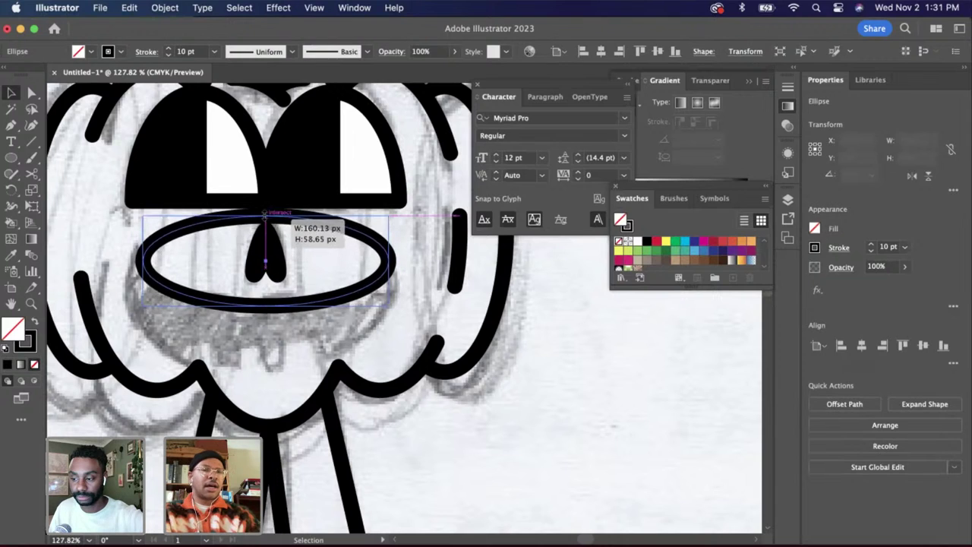
left_click_drag(390, 257, 397, 258)
Horizontally centre the enlarged mouth ellipse with the nose again and deselect both
left_click(274, 250, "shift")
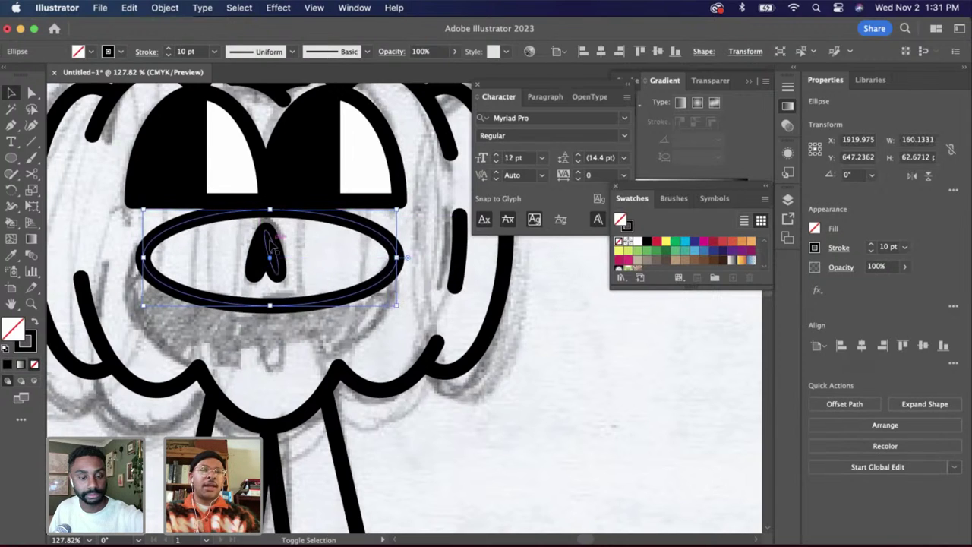
left_click(602, 51)
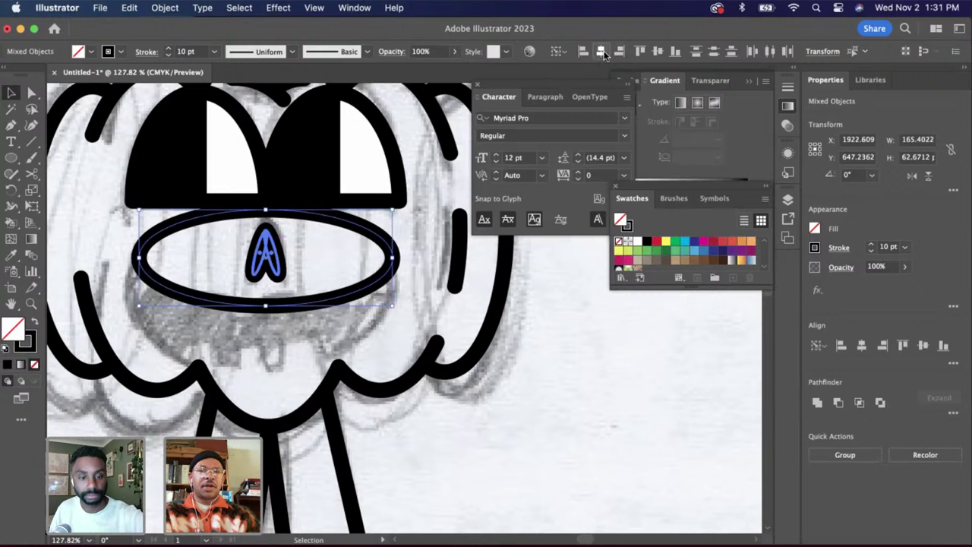
left_click(492, 344)
Cut the mouth ellipse's path with the Scissors tool at its far left and far right ends
scroll(303, 319, "left", 3)
scroll(304, 319, "up", 2)
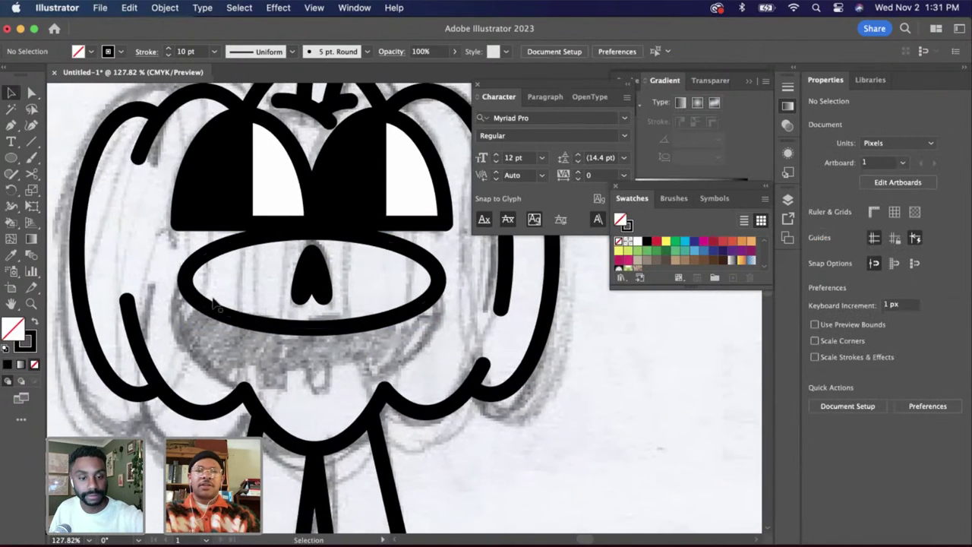
left_click(204, 314)
scroll(201, 307, "up", 5, "alt")
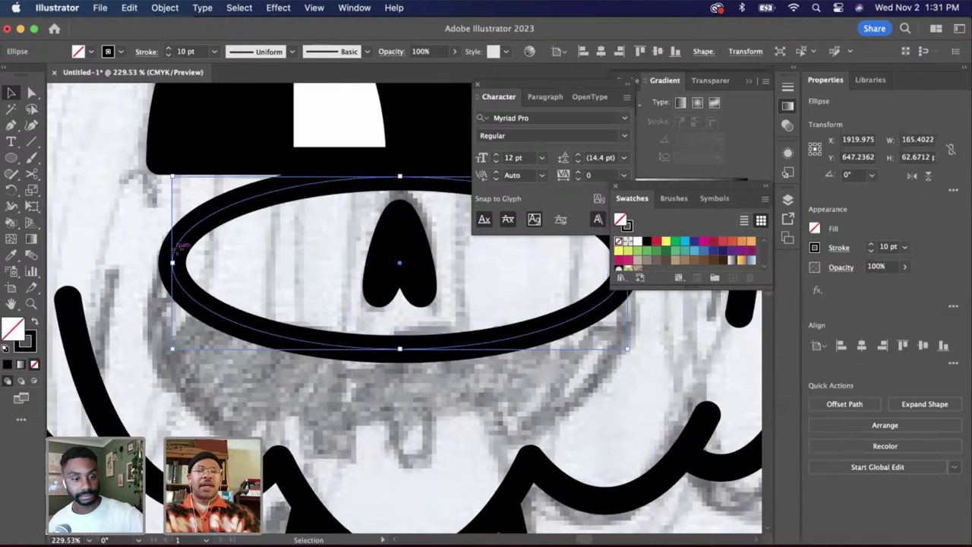
key("c")
left_click(172, 262)
scroll(304, 288, "right", 4)
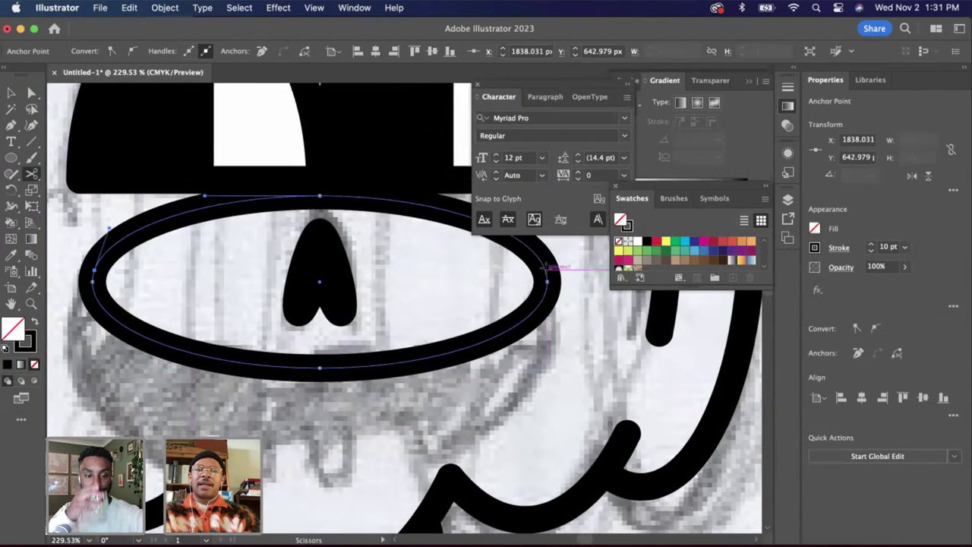
left_click(547, 272)
Delete the upper half of the cut ellipse, keeping only the lower arc as the smile line
key("a")
left_click(538, 264)
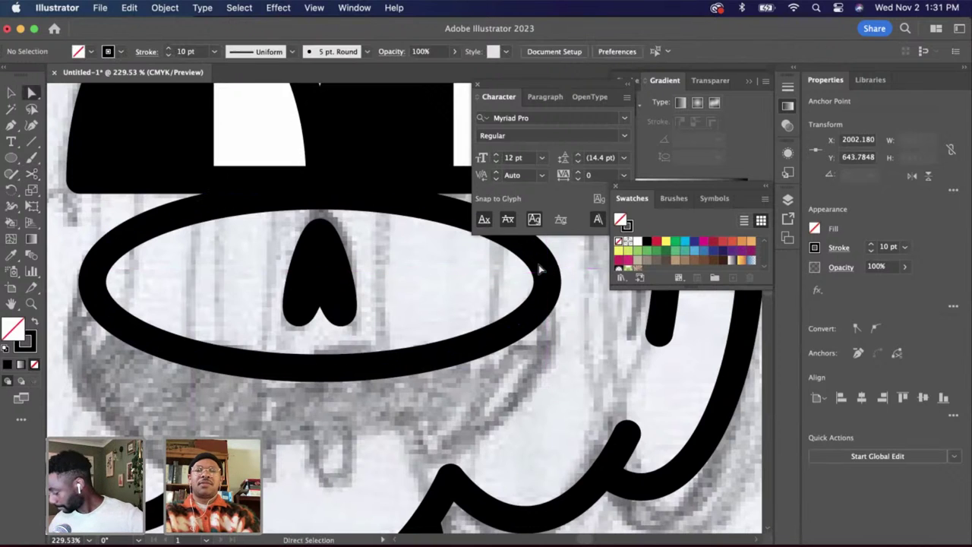
left_click(542, 260)
key("Delete")
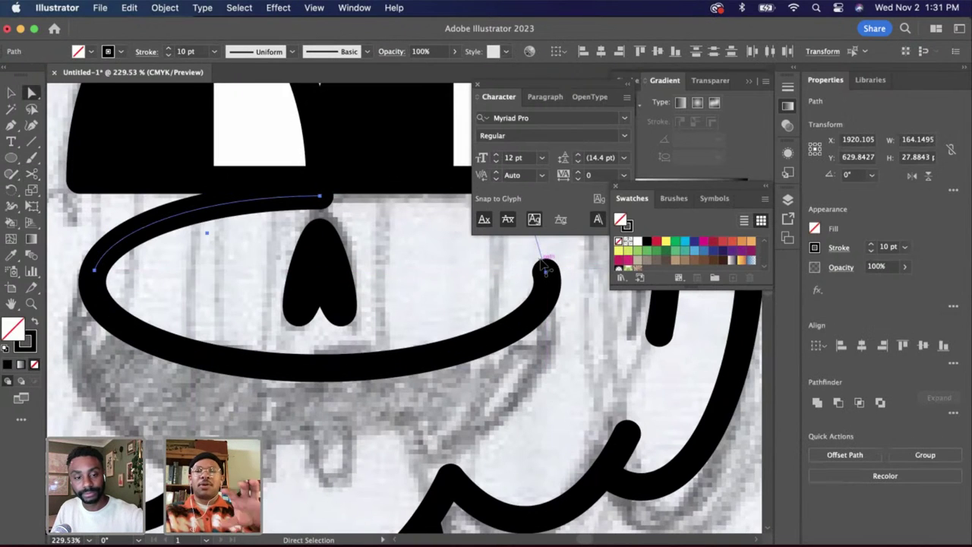
key("Delete")
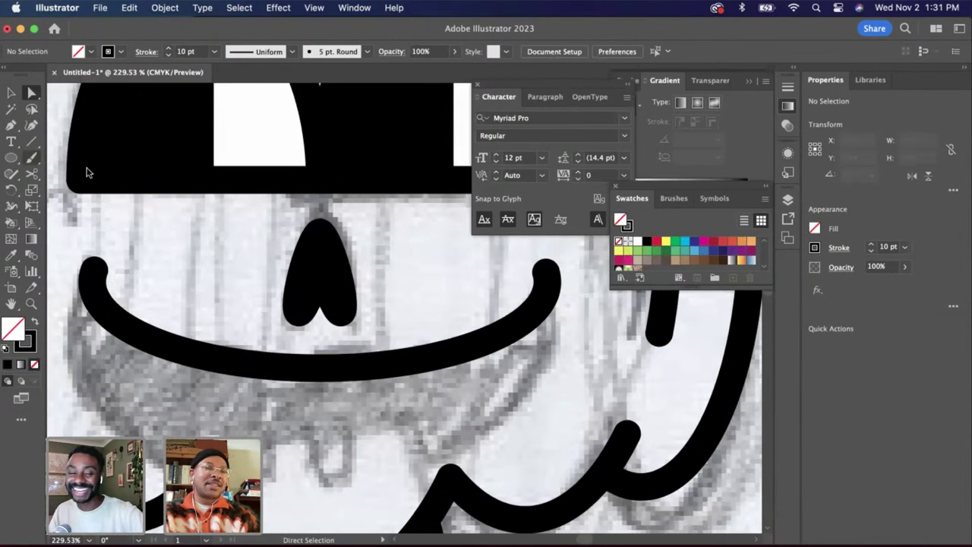
Duplicate the smile arc and stretch the copy downward to about 79 px high as the mouth's lower edge
left_click(12, 160)
left_click(10, 94)
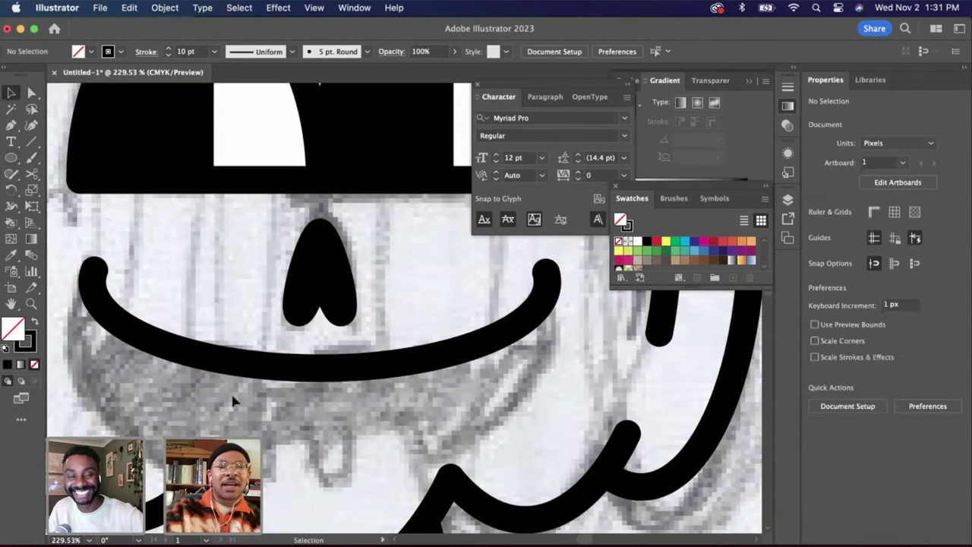
left_click(237, 366)
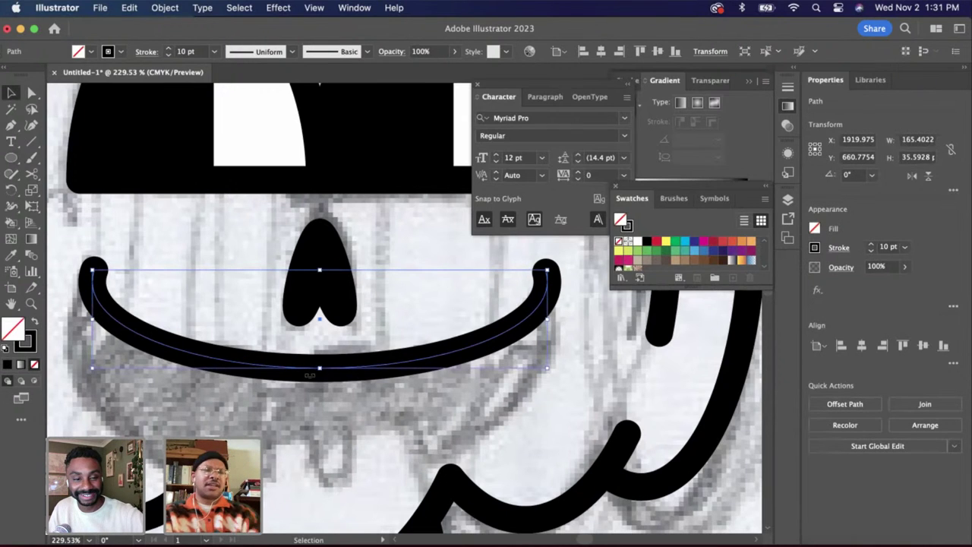
left_click_drag(319, 370, 327, 490)
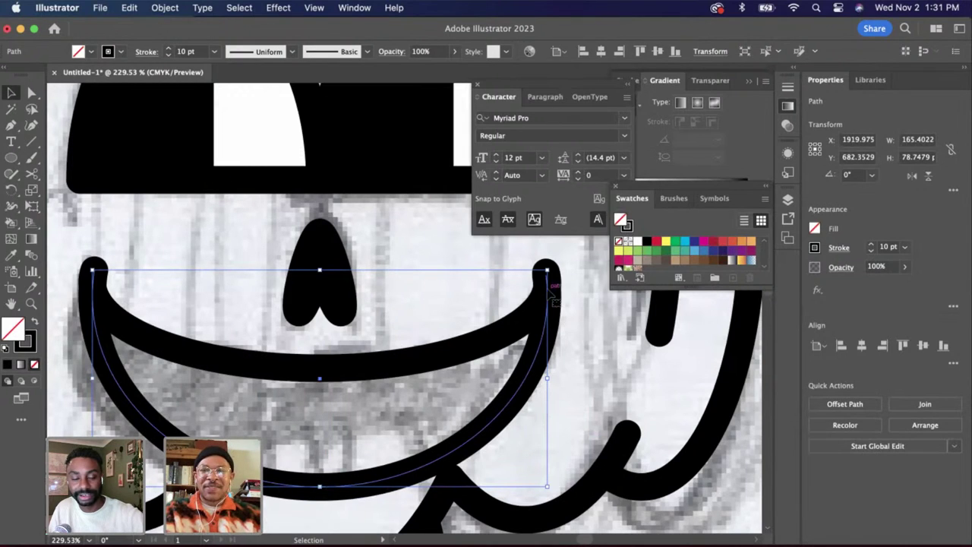
Lower the opacity of the mouth's lower curve to 46%
left_click(705, 82)
left_click(759, 102)
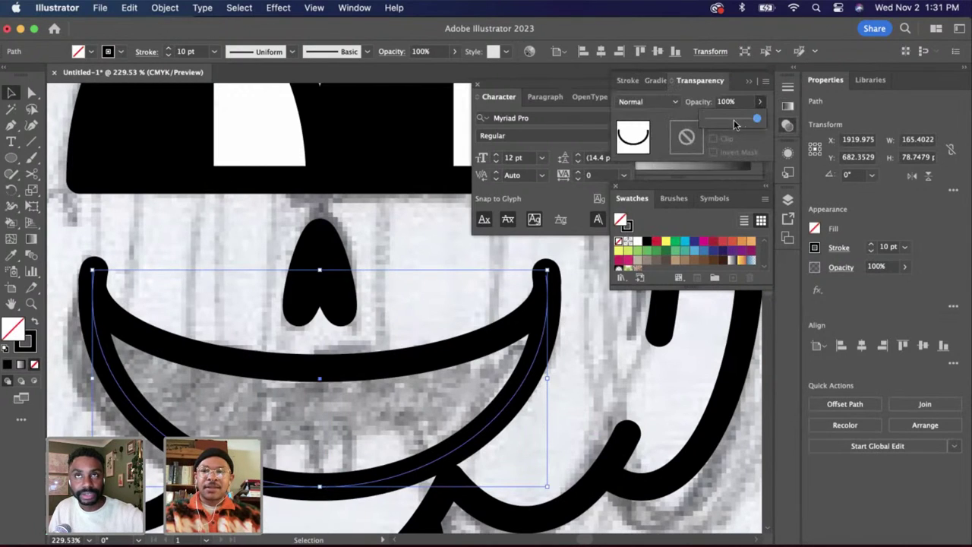
left_click_drag(758, 119, 732, 124)
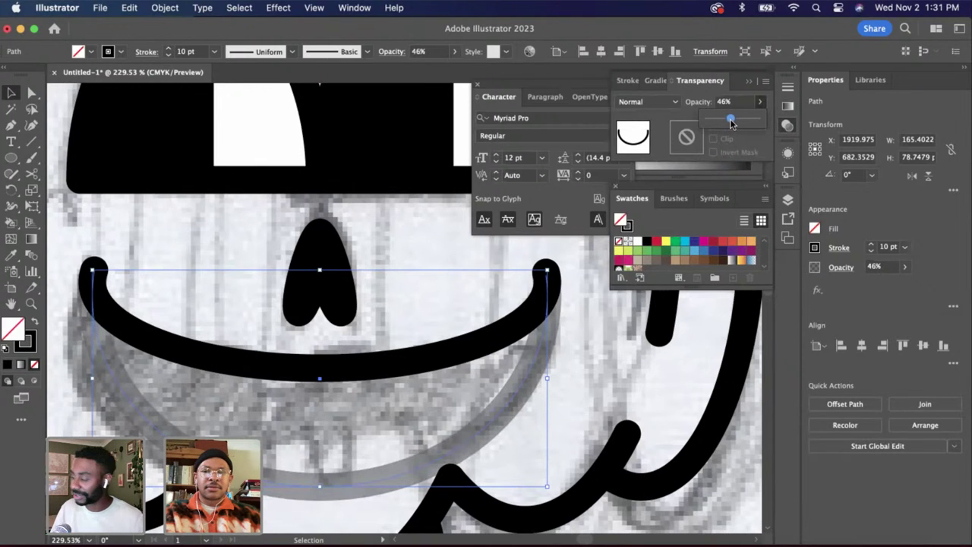
Reduce the opacity of the mouth's upper curve to 37% and deselect it
left_click(524, 320)
left_click(524, 320)
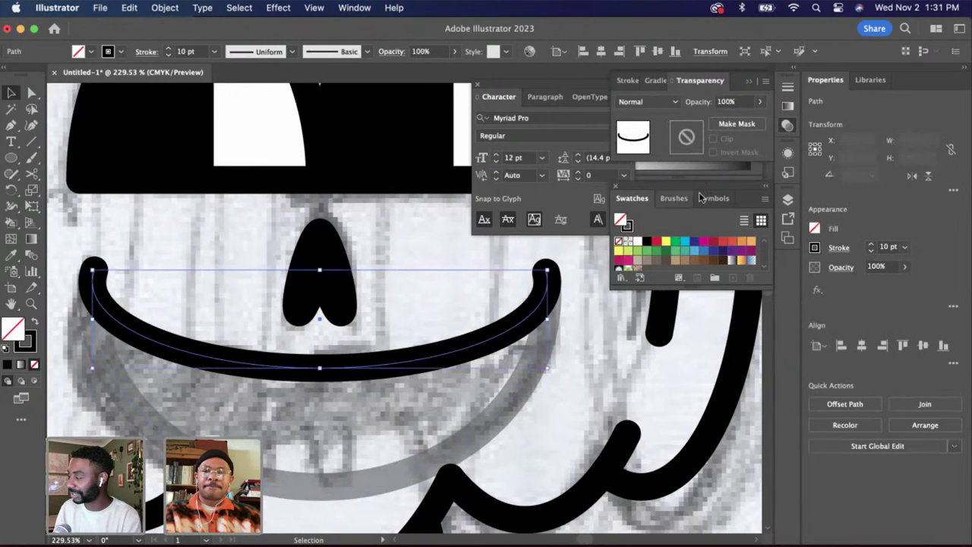
left_click(759, 101)
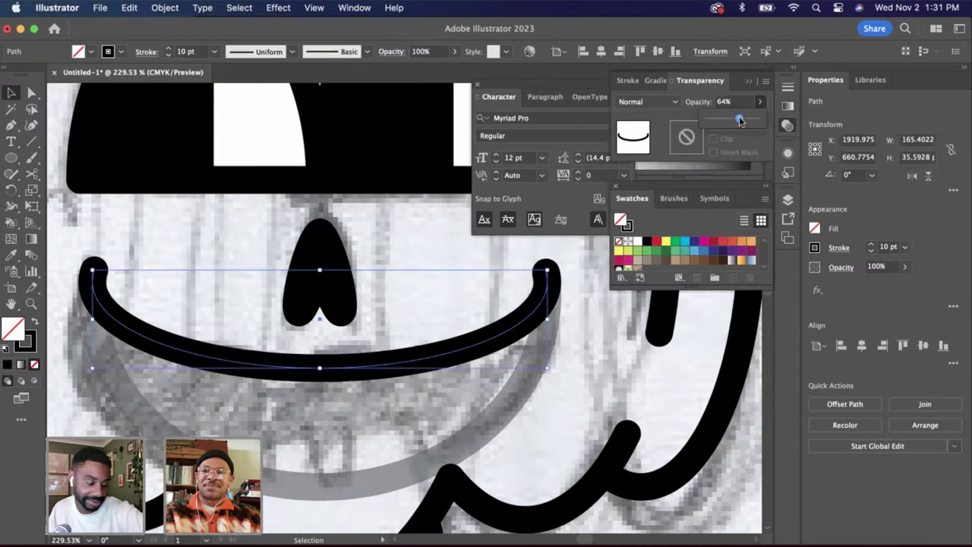
left_click_drag(740, 121, 727, 123)
left_click(913, 86)
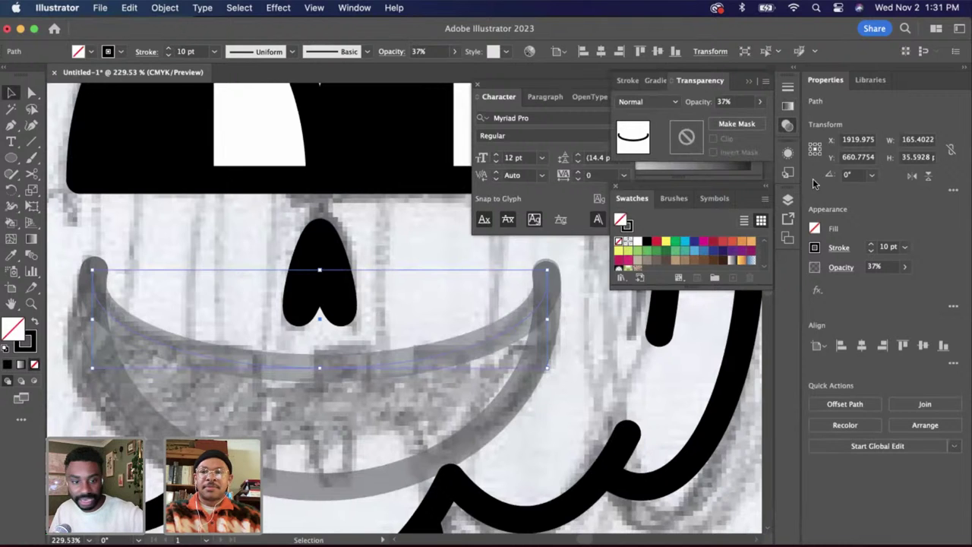
left_click(430, 401)
Draw a slanted line segment about 11 px long rising from the left part of the upper mouth curve
scroll(411, 395, "left", 4)
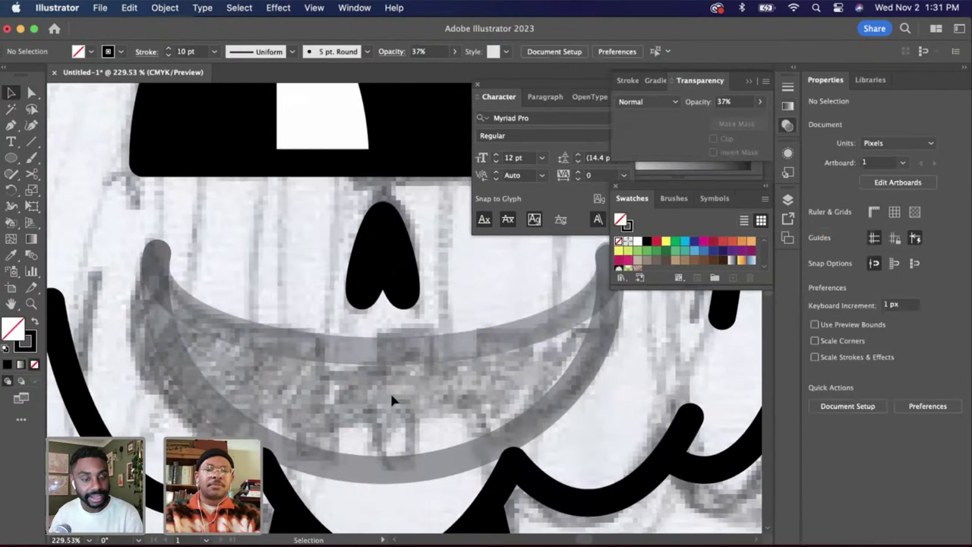
left_click(315, 348)
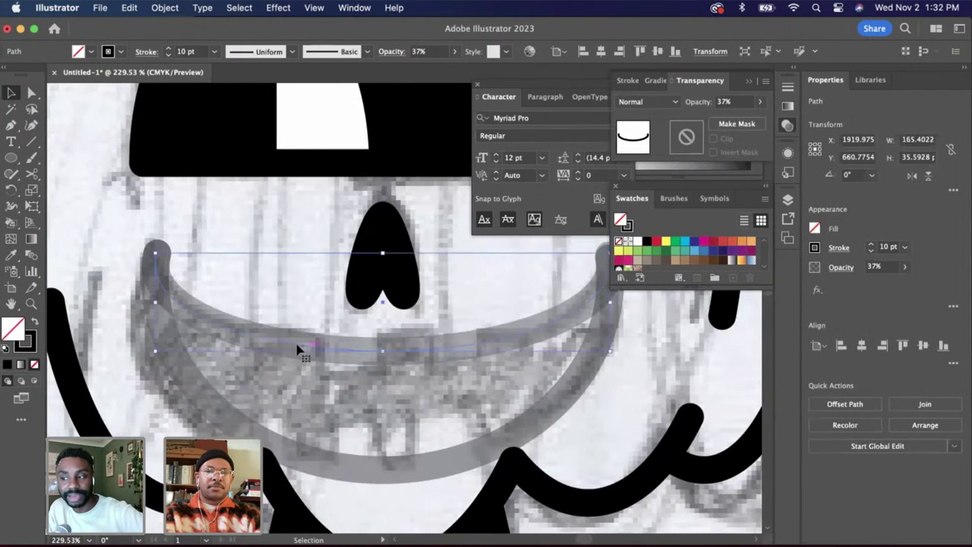
scroll(299, 351, "up", 2)
key("backslash")
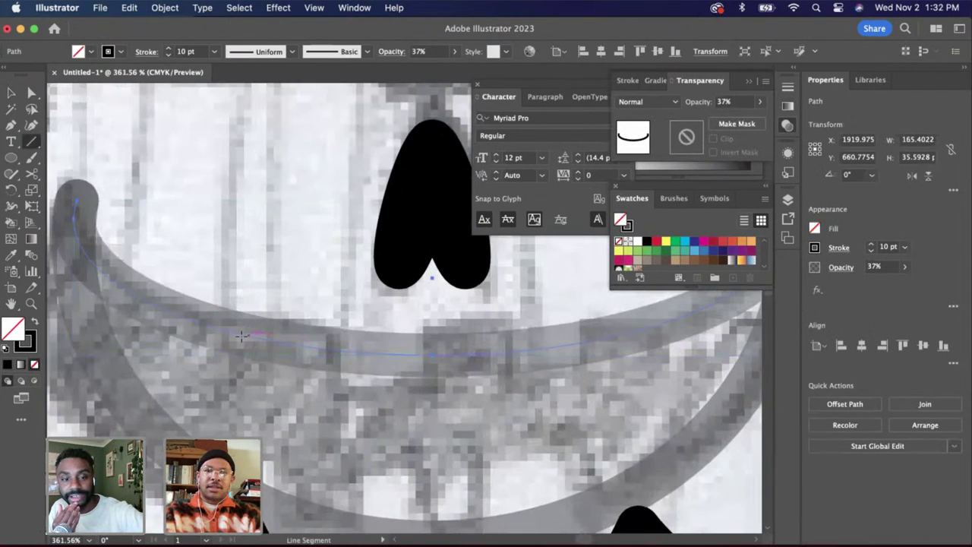
left_click_drag(241, 335, 251, 288)
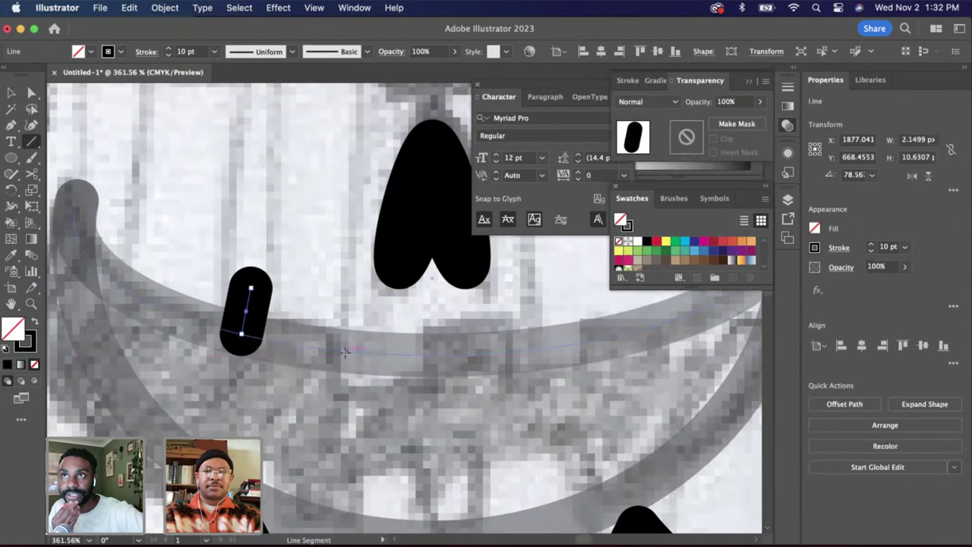
Duplicate the short slanted line and place the copy to its right on the upper mouth curve
key("ctrl+v")
left_click(10, 94)
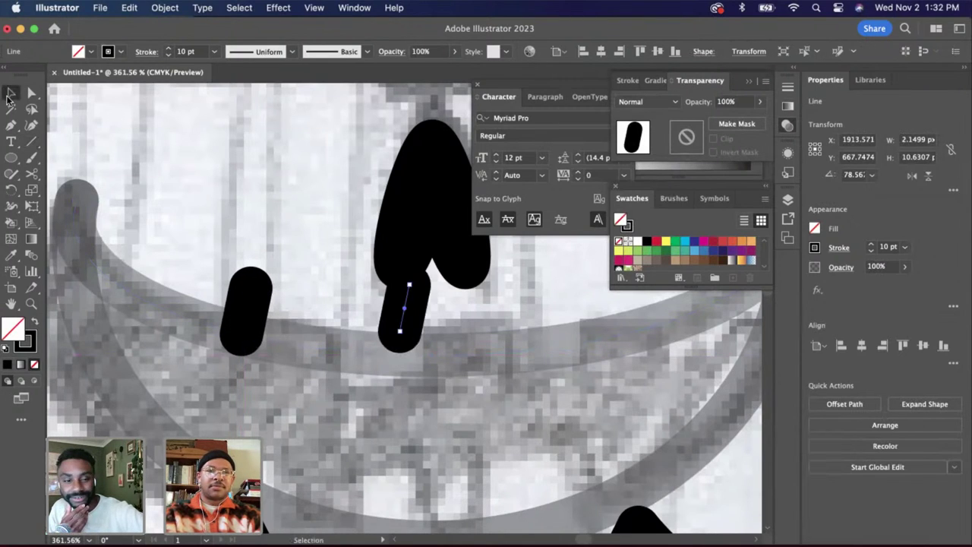
left_click_drag(407, 327, 329, 347)
Connect the upper ends of the two slanted lines with a line segment about 20 px long
left_click(32, 141)
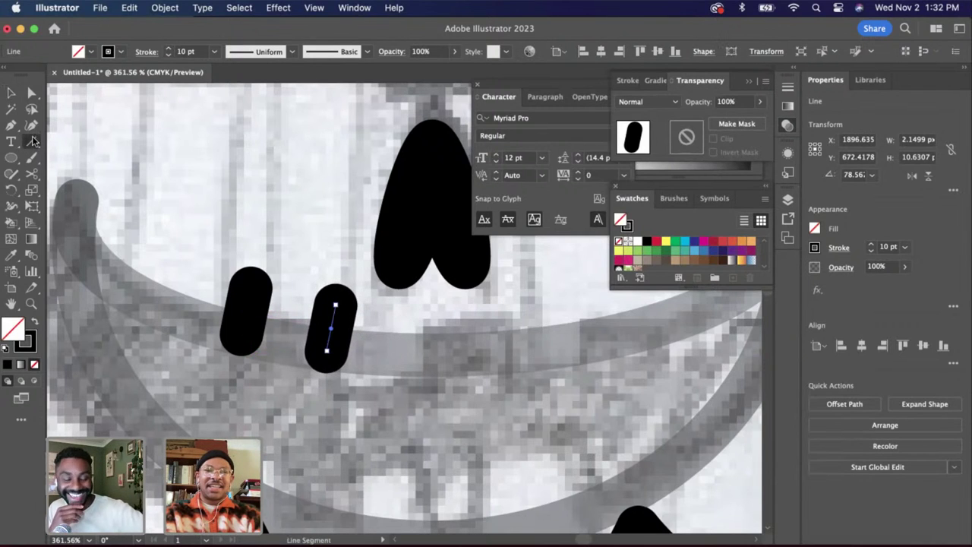
left_click_drag(251, 288, 335, 305)
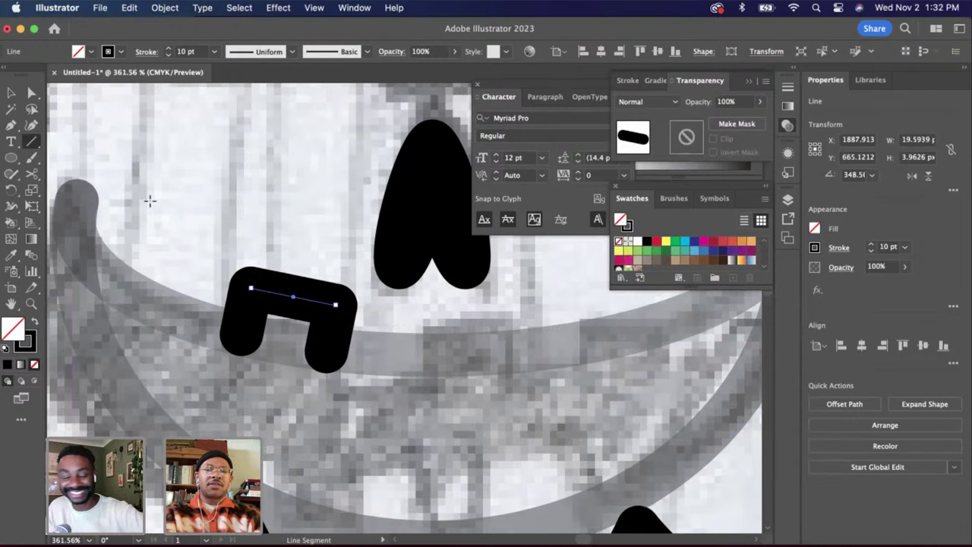
left_click(10, 93)
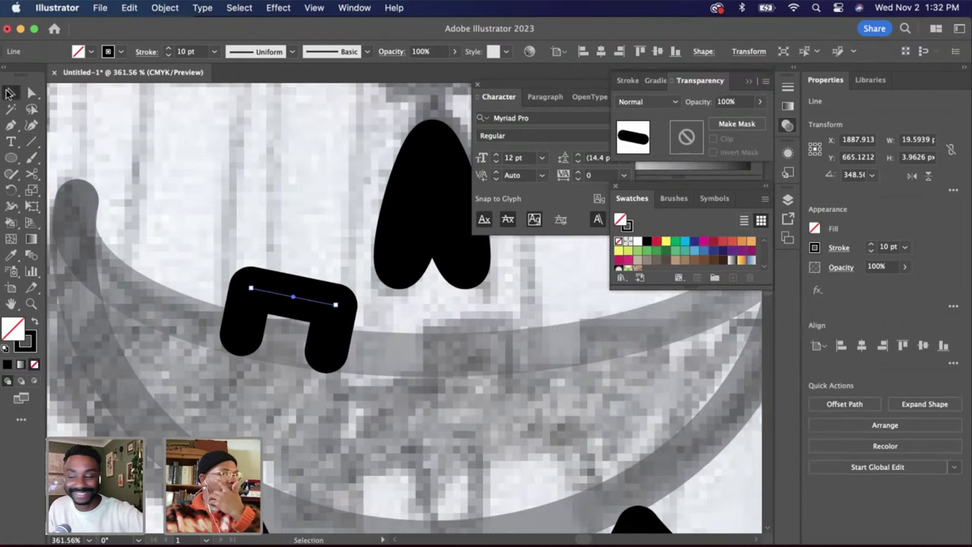
Group the two slanted lines and their connecting segment into one bracket-shaped tooth piece
left_click(245, 327, "shift")
left_click(329, 348, "shift")
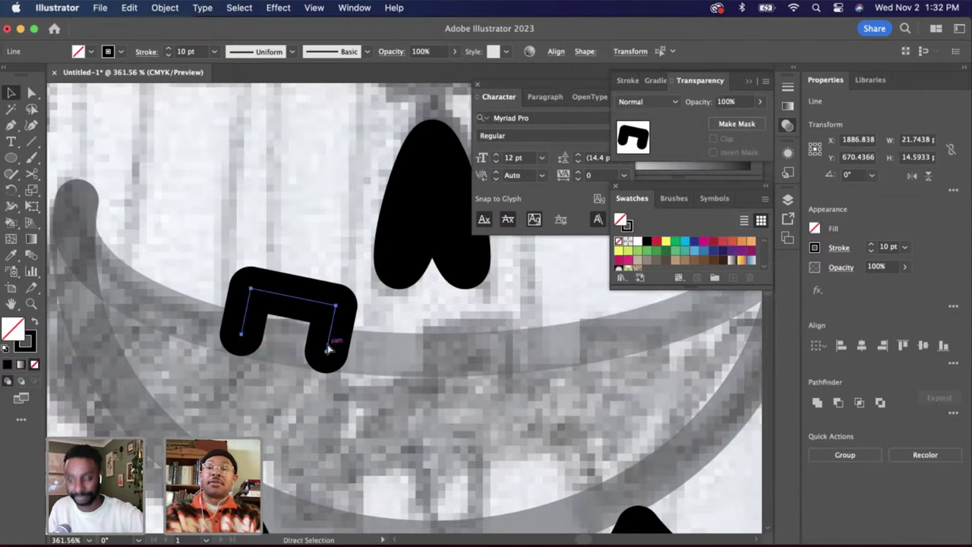
key("ctrl+g")
Duplicate the bracket piece, rotate the copy to open upward, and join its left end to the bracket's right leg
key("ctrl+c")
key("ctrl+v")
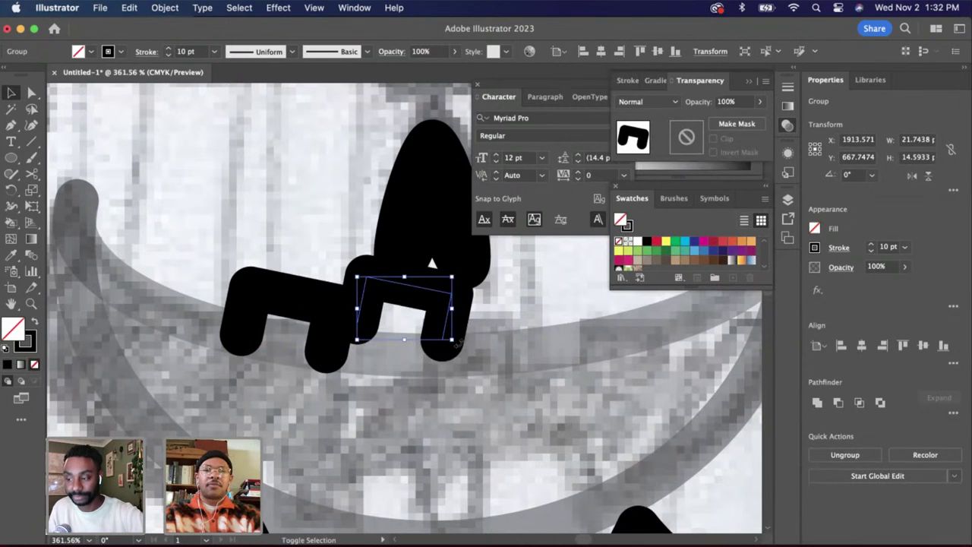
left_click_drag(448, 350, 303, 275)
left_click_drag(425, 344, 413, 408)
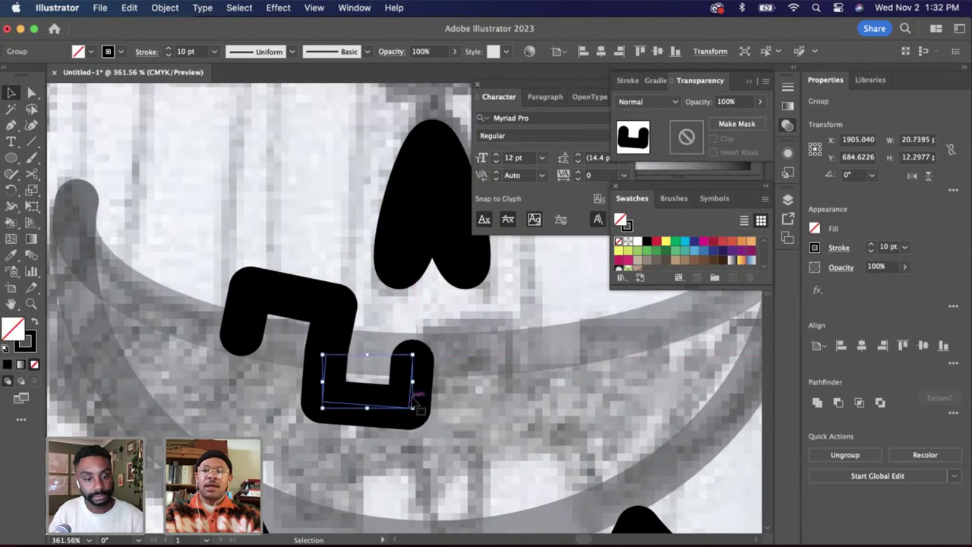
scroll(469, 400, "right", 3)
left_click(469, 401)
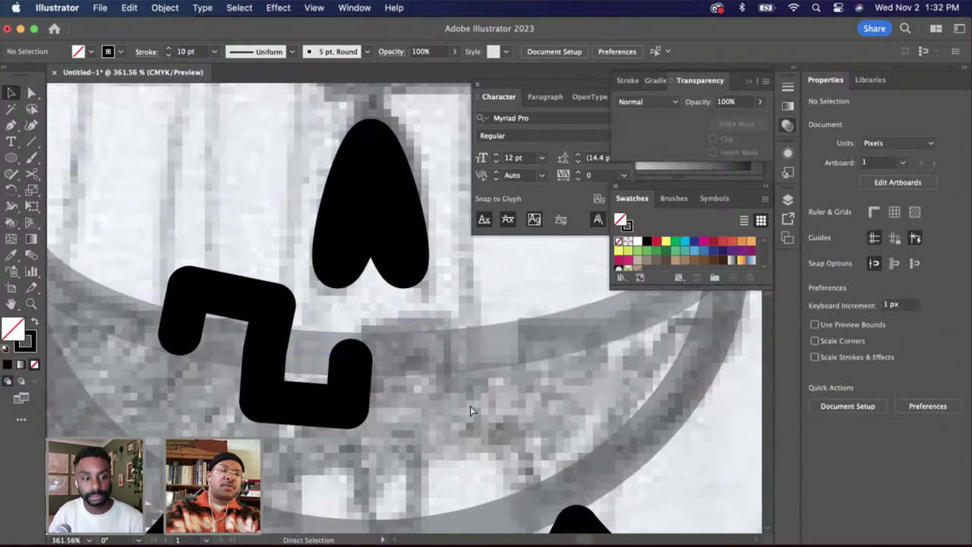
Add another bracket copy, rotate it so its top is level, and join its left leg to the U-shaped piece's right end
key("super+v")
left_click_drag(458, 338, 439, 354)
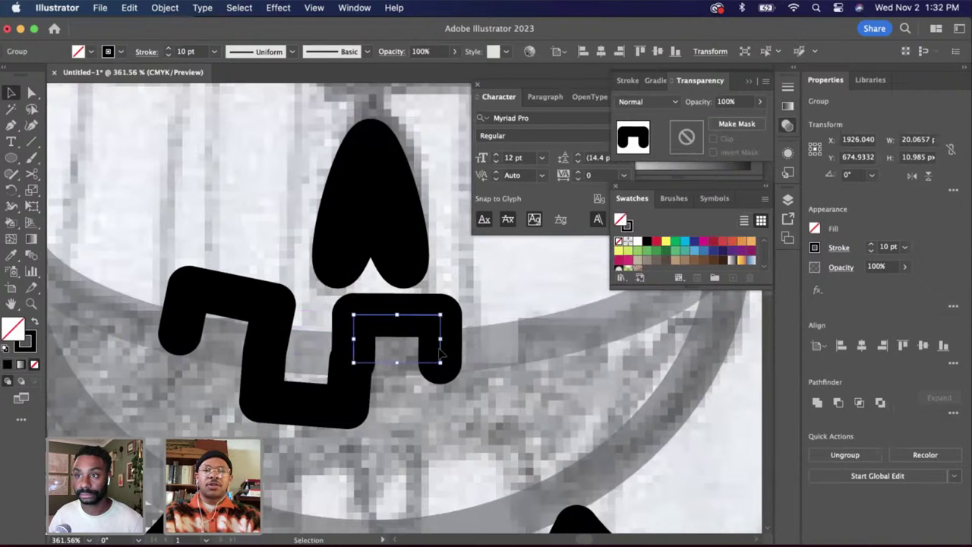
scroll(425, 348, "up", 3)
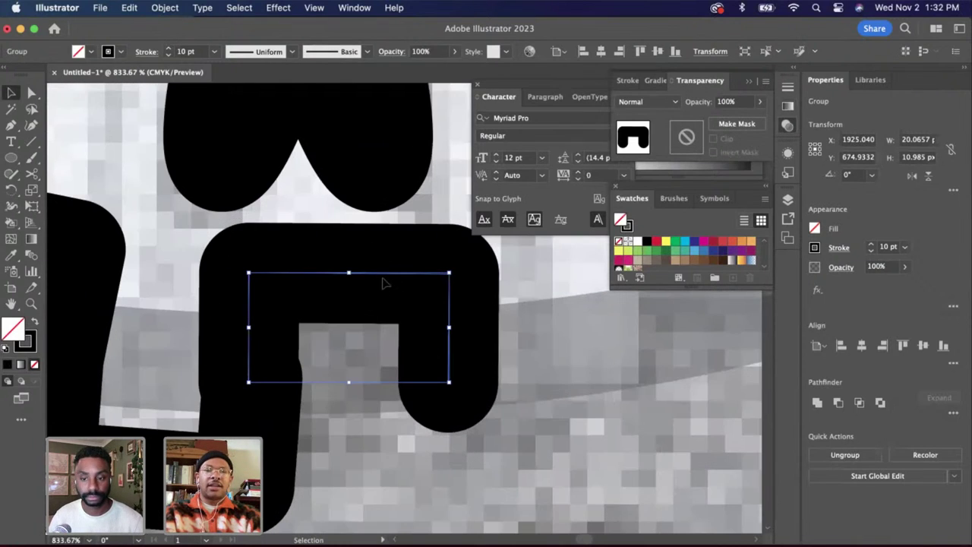
left_click_drag(385, 278, 389, 278)
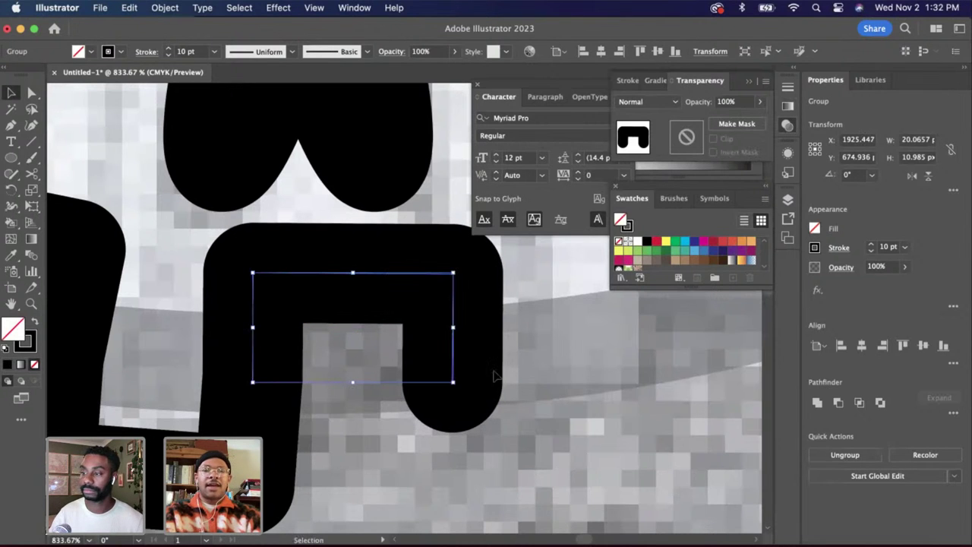
left_click_drag(461, 388, 463, 391)
left_click(515, 399)
scroll(516, 396, "down", 3)
scroll(515, 396, "down", 2)
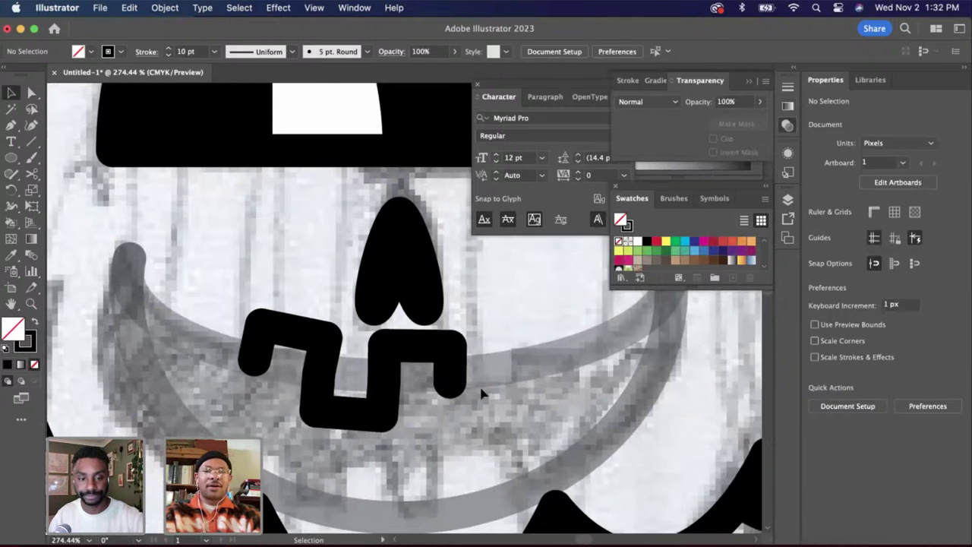
Move the first bracket's upper-right corner anchor slightly left so its leg runs straight into the U-shaped piece
scroll(312, 334, "up", 3)
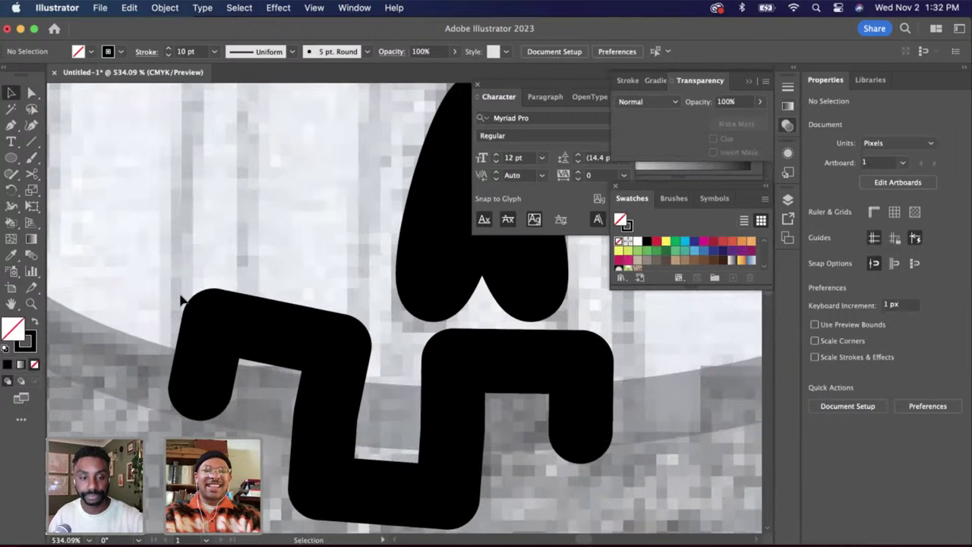
left_click(336, 369)
left_click(388, 395)
key("a")
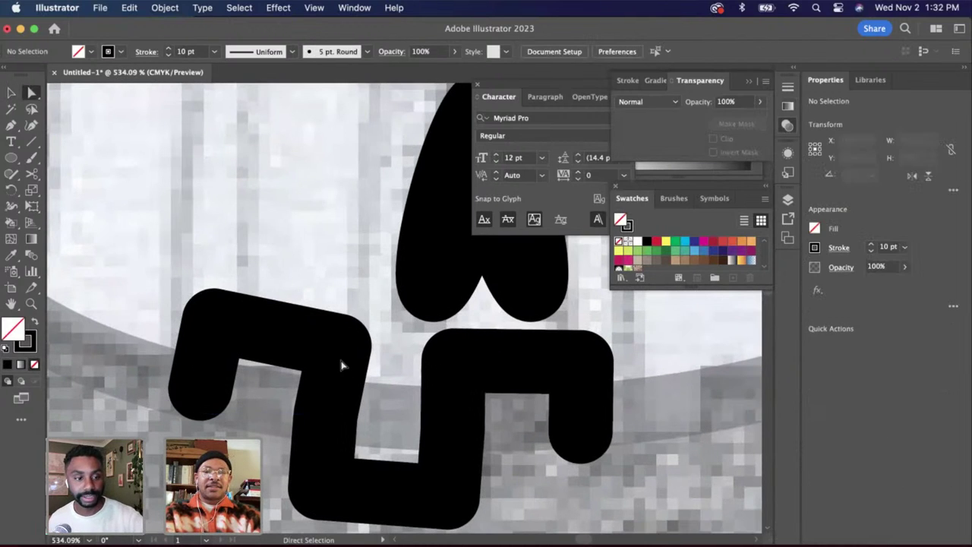
left_click(336, 347)
scroll(338, 346, "up", 3)
mouse_move(346, 333)
left_mouse_down()
mouse_move(329, 336)
mouse_move(328, 325)
mouse_move(335, 336)
left_mouse_up()
left_click_drag(329, 332, 329, 331)
left_click(388, 358)
scroll(388, 358, "down", 5)
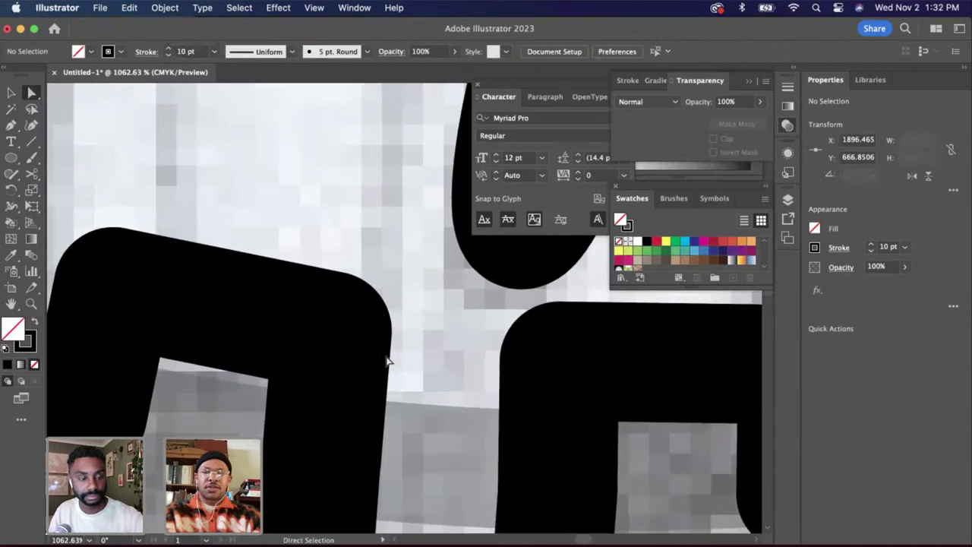
scroll(507, 409, "down", 3)
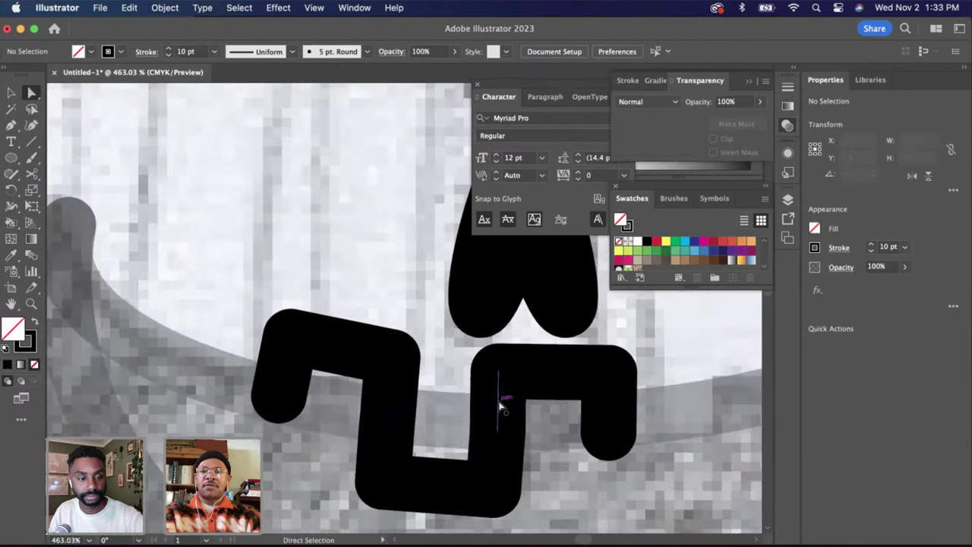
Move the upper anchor of the second bracket's left leg slightly right so it lines up with the U-shaped piece
left_click(499, 401)
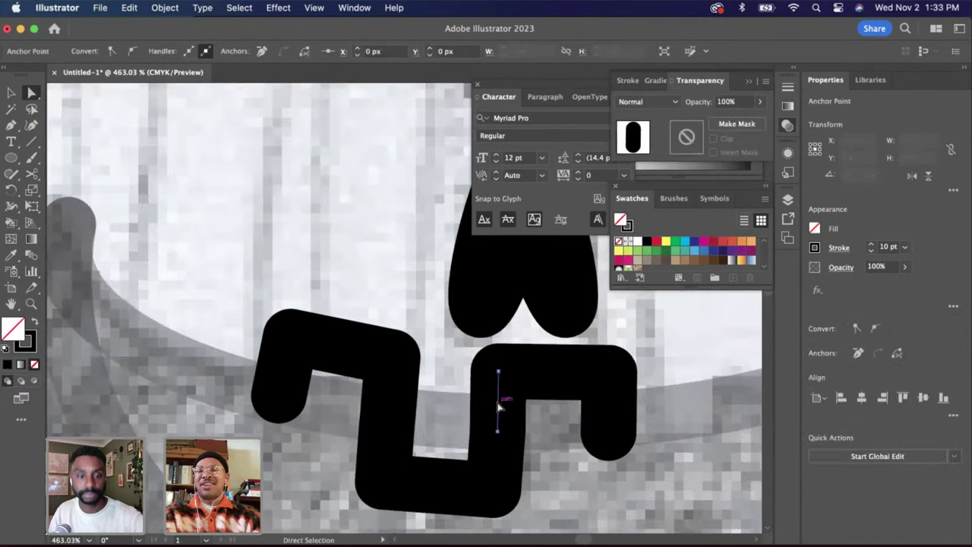
scroll(500, 376, "up", 3)
mouse_move(501, 328)
left_mouse_down()
mouse_move(510, 338)
mouse_move(510, 325)
left_mouse_up()
left_click(579, 328)
left_click(585, 424)
scroll(586, 429, "down", 3)
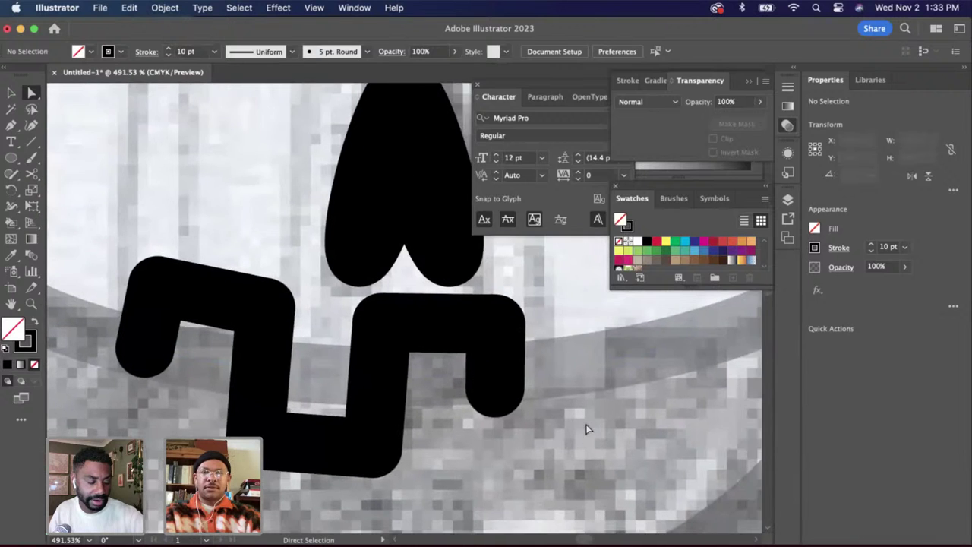
Duplicate the U-shaped piece, rotate the copy level, and place it below the second bracket's right leg
key("v")
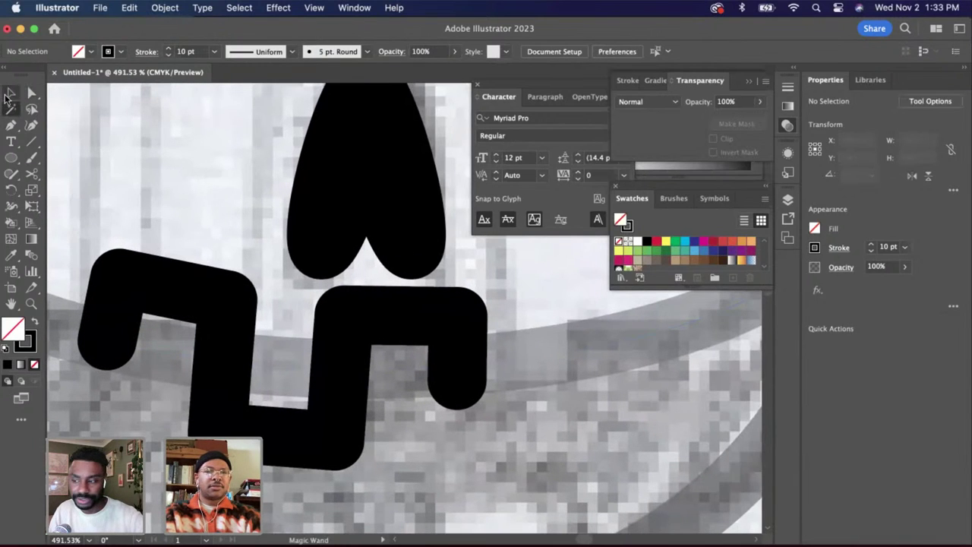
left_click_drag(205, 386, 205, 386)
left_click(308, 448)
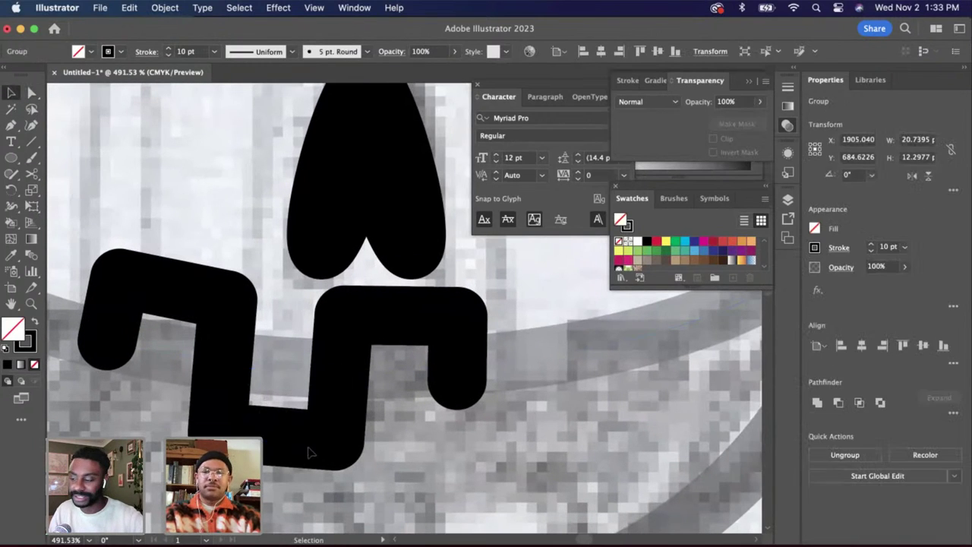
left_click_drag(319, 440, 444, 350)
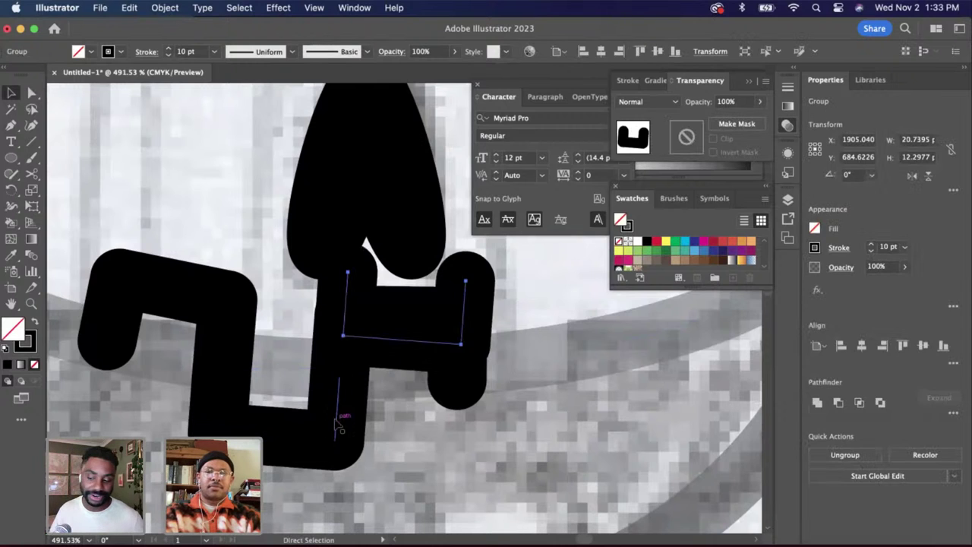
left_click_drag(566, 440, 566, 432)
left_click(566, 431)
left_click_drag(436, 344, 570, 445)
key("Right")
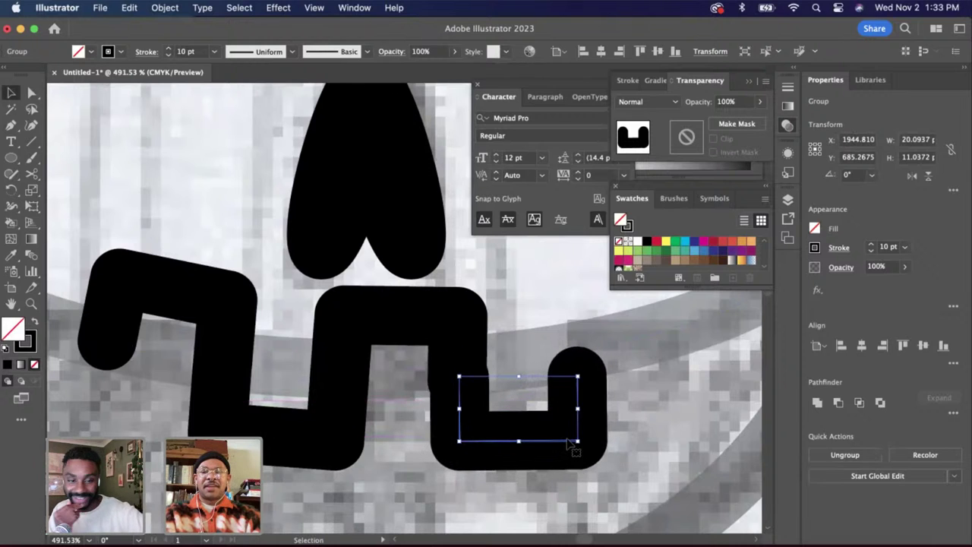
Align the copied U-shaped piece with the second bracket's right leg and extend its upper-left end up into that leg
scroll(570, 444, "up", 3)
left_click_drag(480, 448, 475, 450)
key("a")
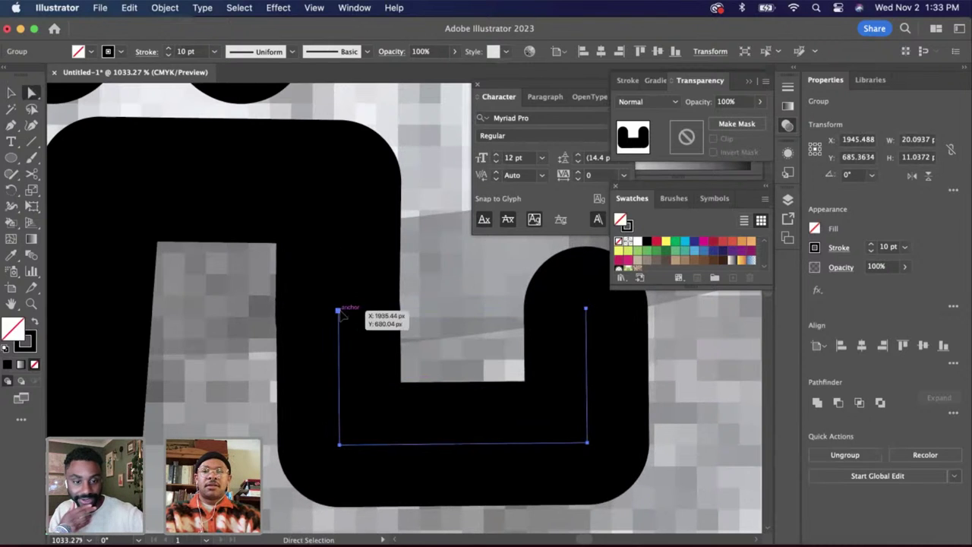
left_click_drag(338, 311, 338, 292)
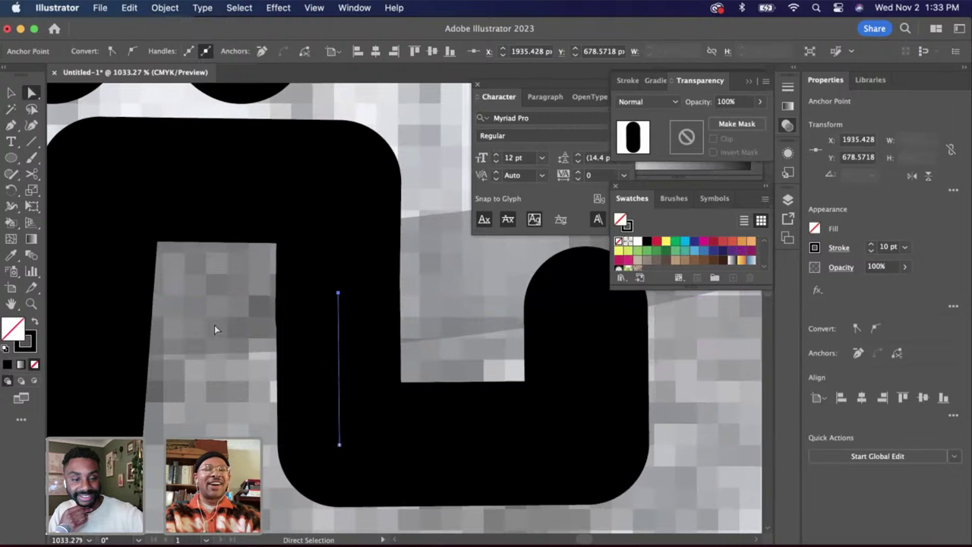
key("v")
left_click(425, 456)
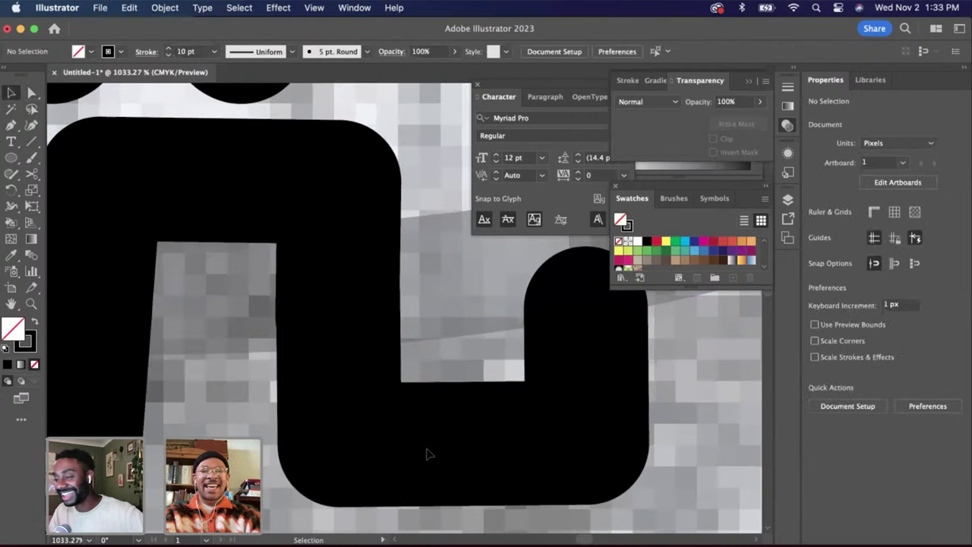
left_click_drag(431, 448, 427, 447)
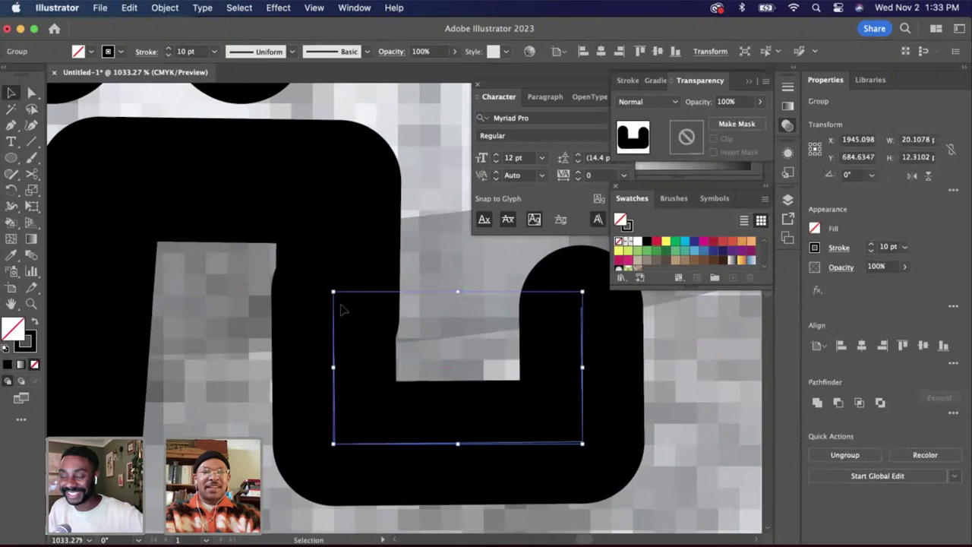
key("a")
mouse_move(338, 282)
left_mouse_down()
mouse_move(587, 438)
mouse_move(326, 289)
mouse_move(336, 279)
left_mouse_up()
left_click(433, 321)
scroll(432, 320, "down", 5)
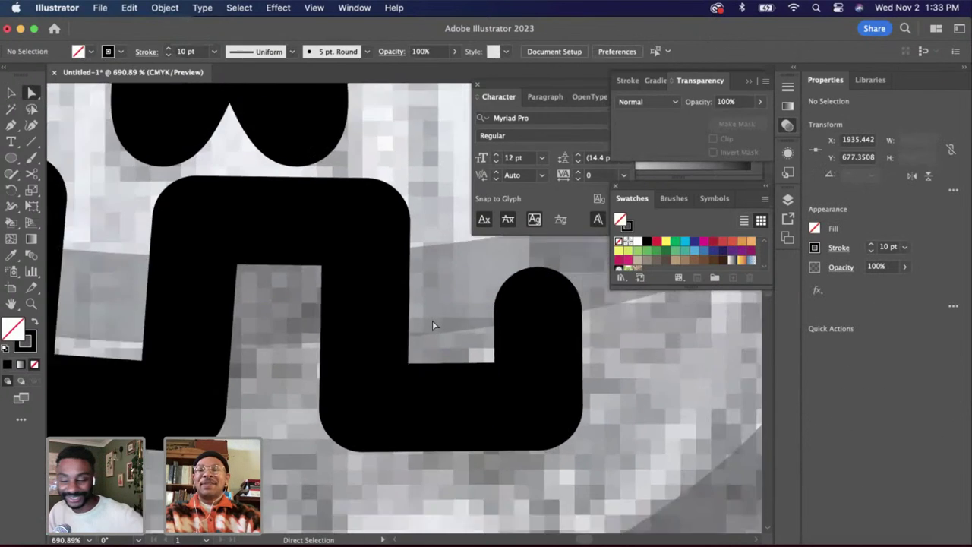
Extend the free upper-right end of the second U-shaped piece slightly upward, to about Y 677 px
scroll(433, 322, "right", 3)
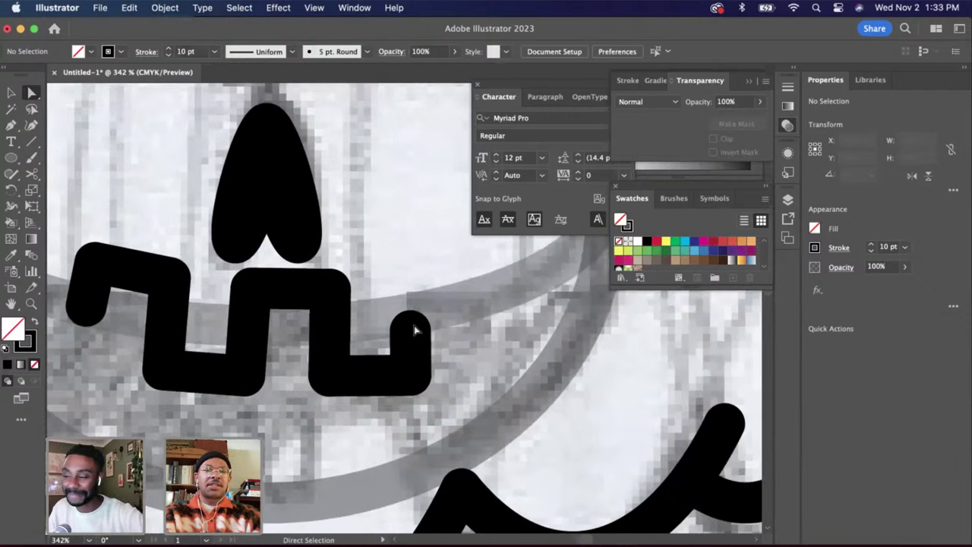
left_click_drag(411, 331, 411, 319)
left_click(478, 333)
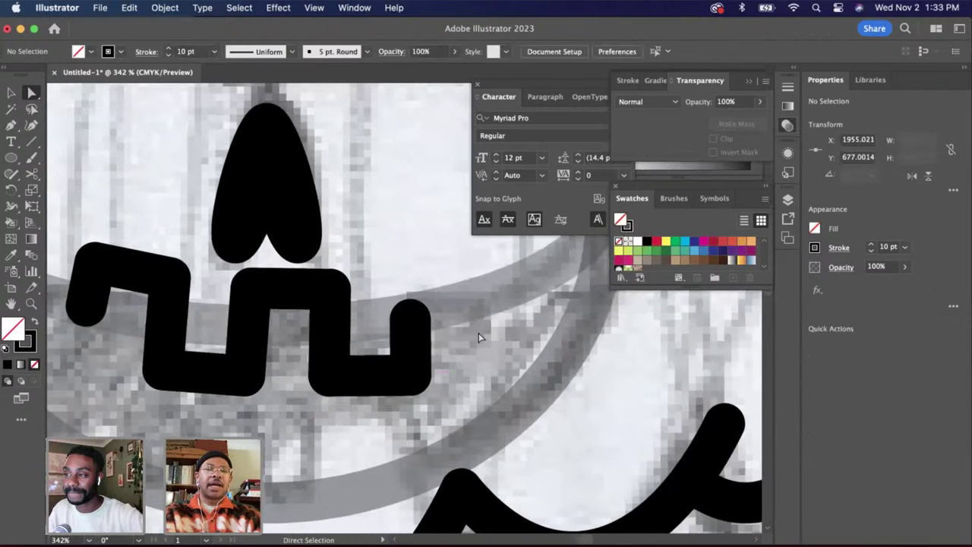
Select all four bracket and U-shaped pieces of the upper zigzag and duplicate them together
scroll(459, 330, "down", 2)
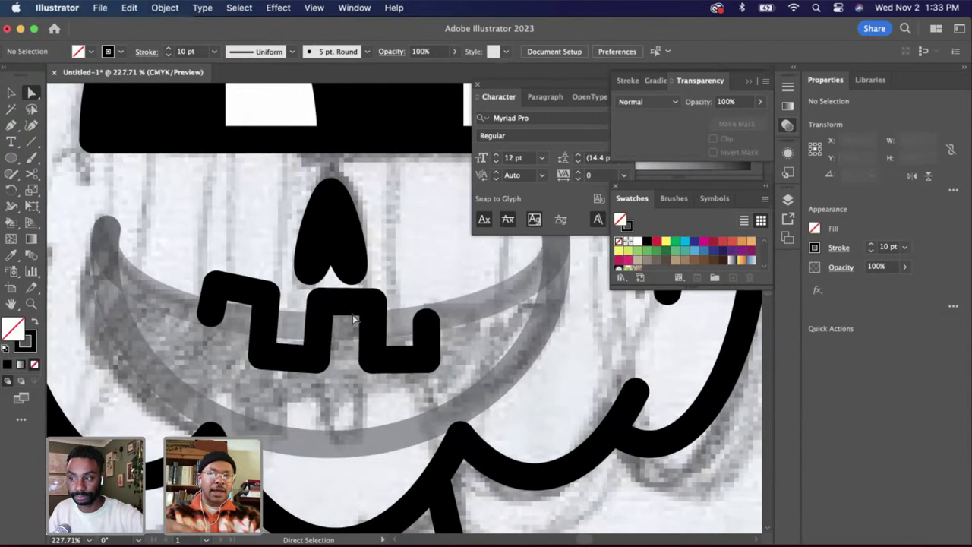
left_click(11, 92)
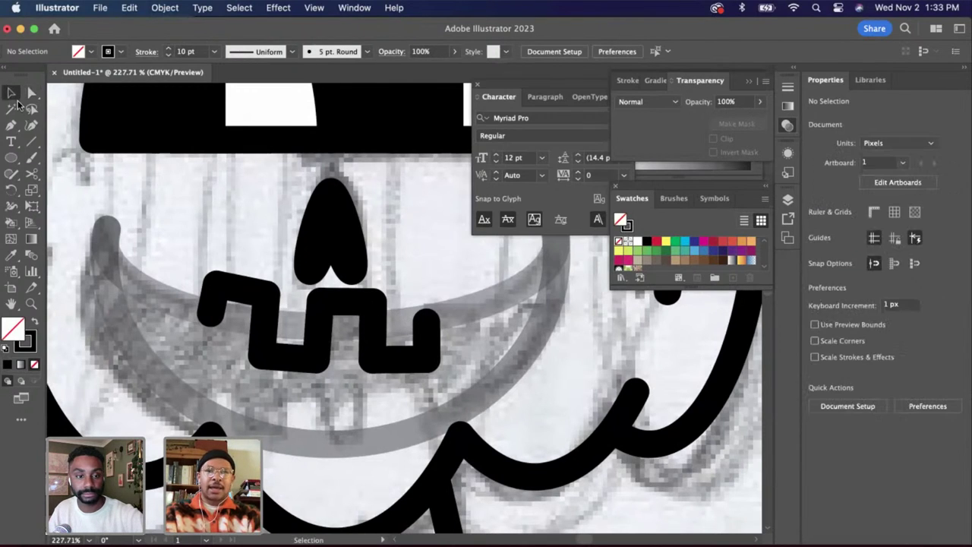
left_click(354, 311)
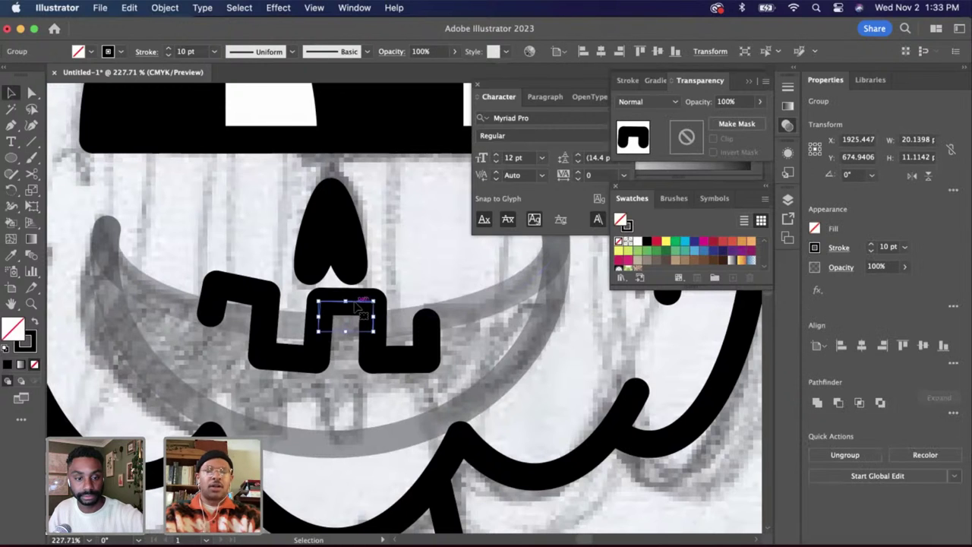
left_click(375, 348, "shift")
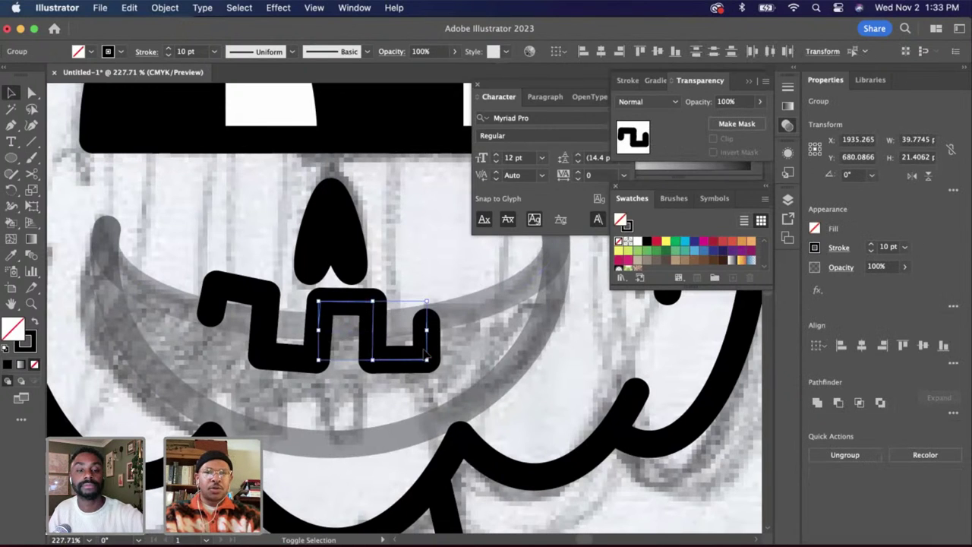
scroll(427, 347, "up", 5)
scroll(384, 326, "left", 3)
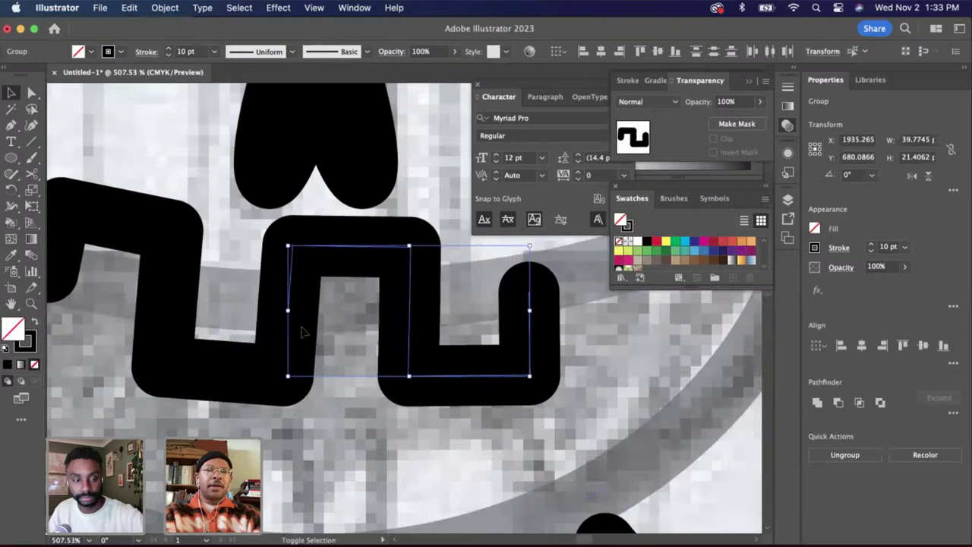
left_click(217, 347, "shift")
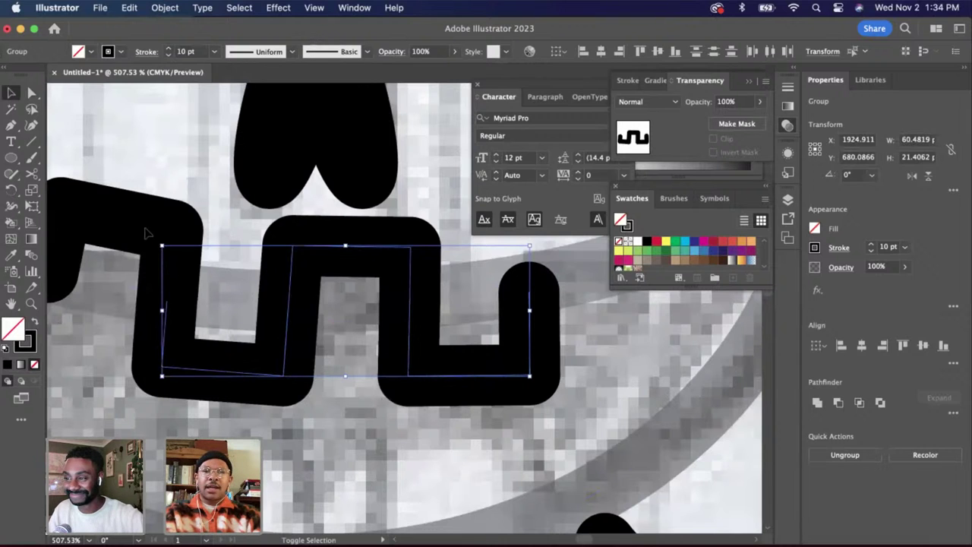
left_click(152, 225, "shift")
key("super+c")
key("super+v")
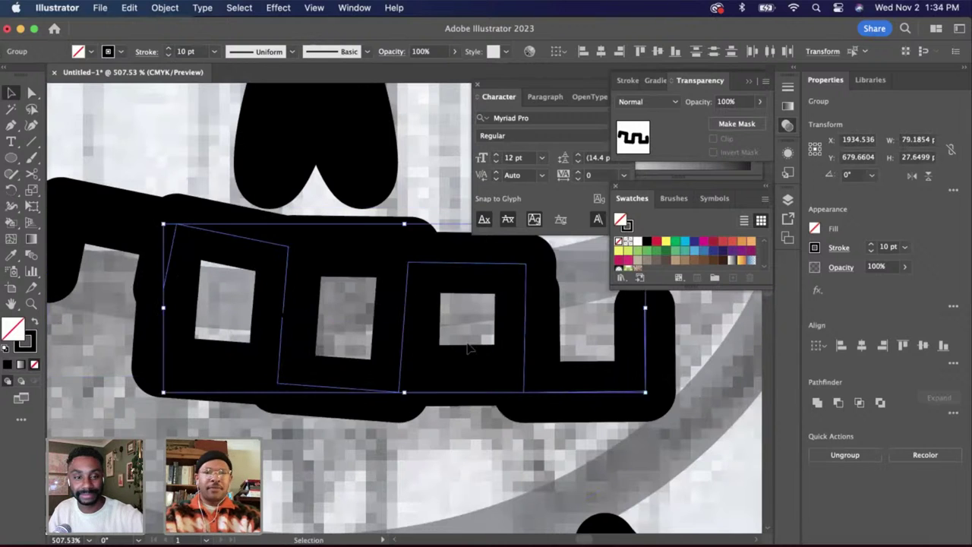
Place the zigzag copy over the lower mouth curve and rotate it slightly counterclockwise to follow the sketched teeth
key("super+minus")
key("super+minus")
left_click_drag(552, 368, 561, 348)
left_click_drag(516, 372, 425, 438)
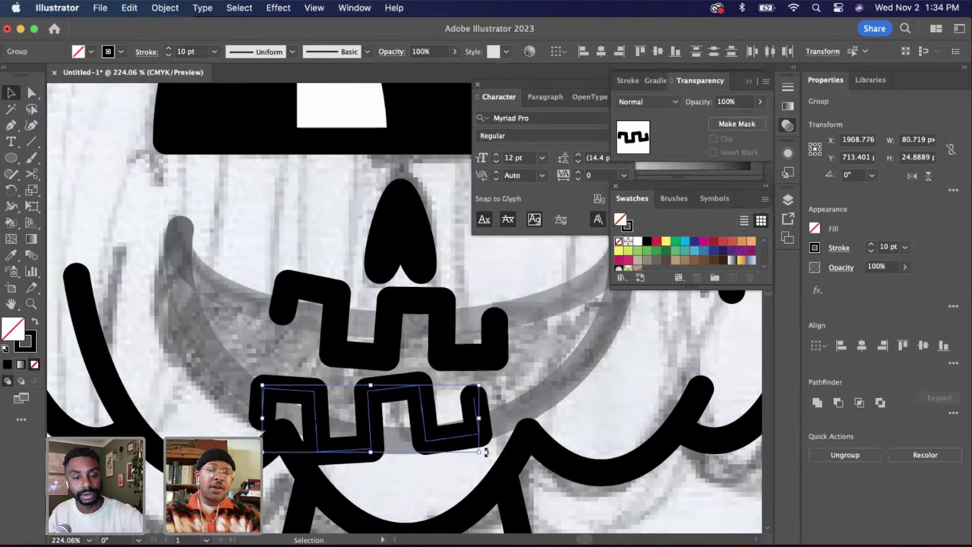
left_click_drag(485, 452, 486, 461)
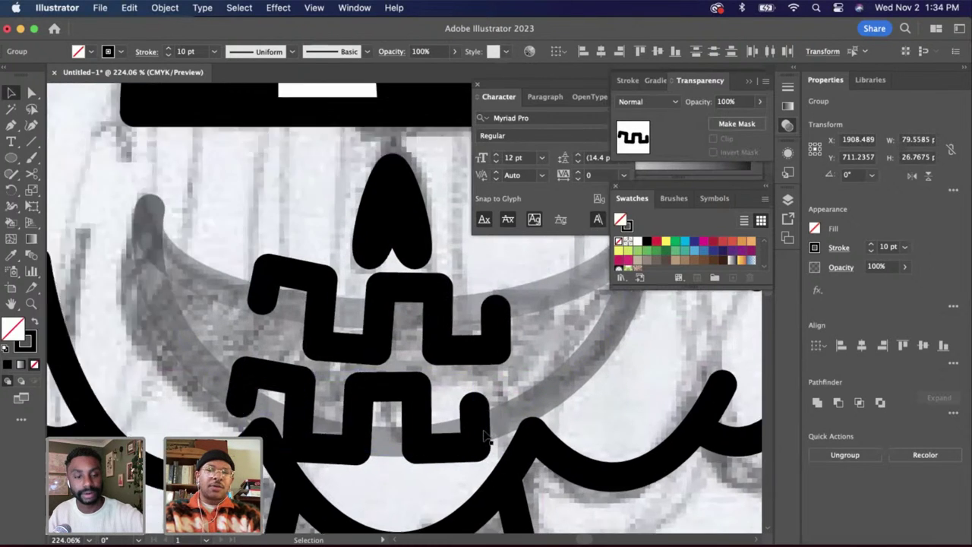
scroll(485, 437, "up", 3)
scroll(485, 435, "up", 2)
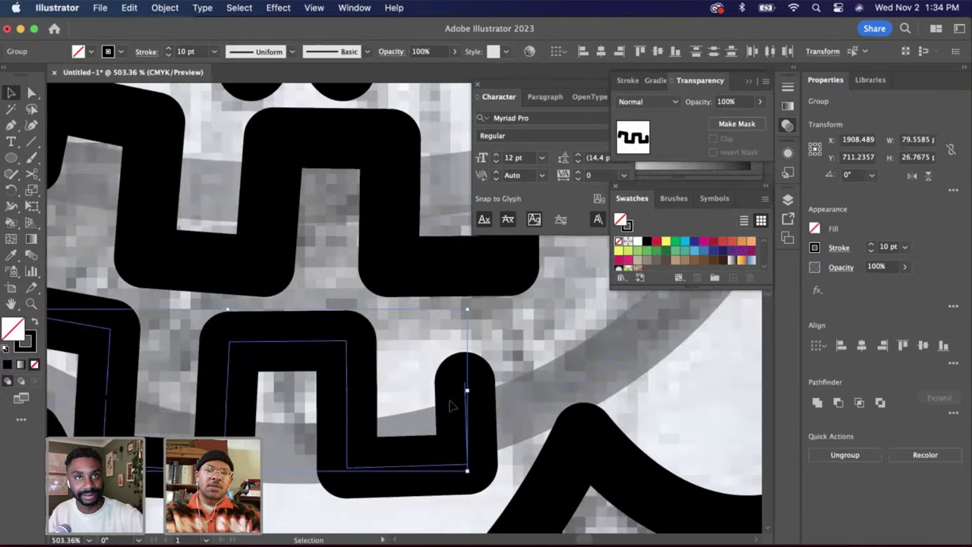
Shift the lower zigzag group horizontally to X about 1913.5 px, centring it under the upper zigzag
scroll(486, 437, "down", 2)
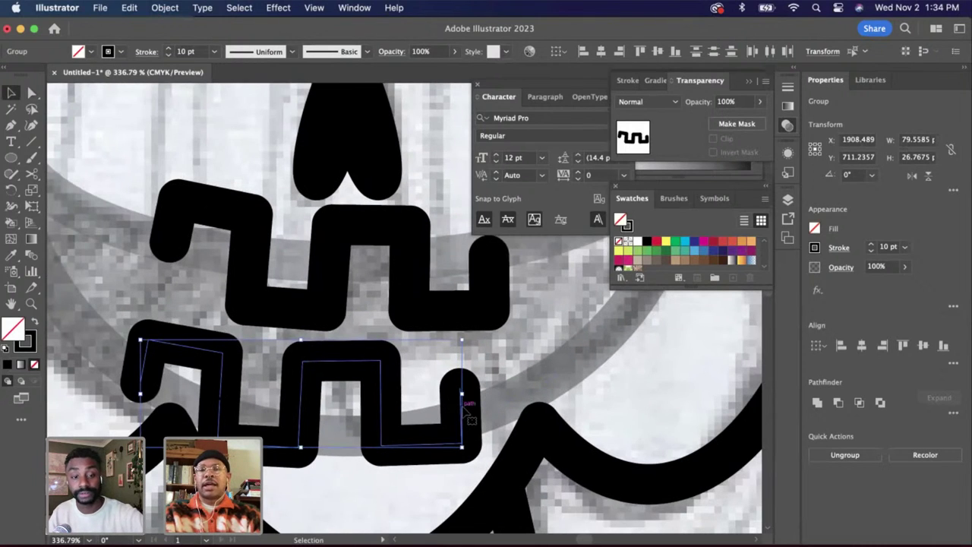
scroll(467, 409, "up", 1)
scroll(494, 429, "down", 2)
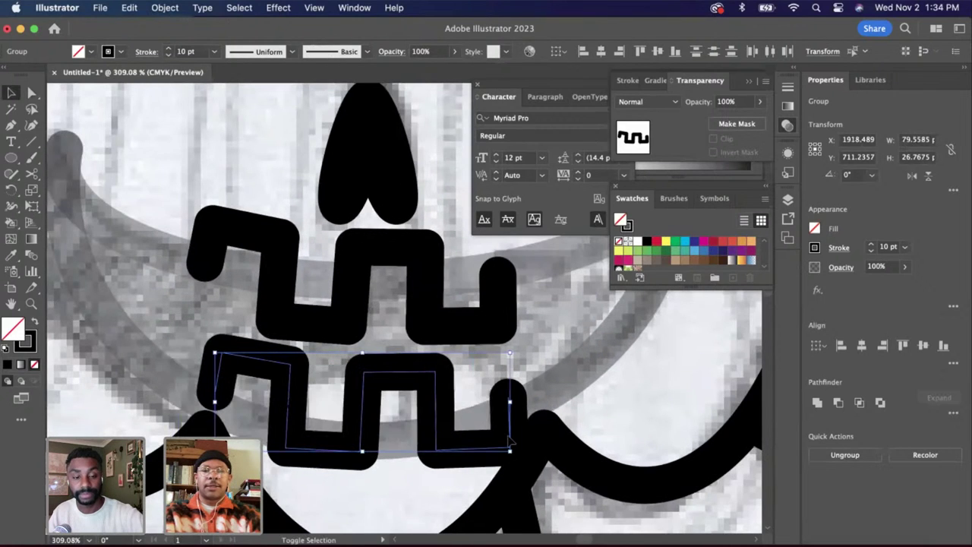
key("Right")
key("Right")
key("Right")
key("Right")
key("Right")
key("Right")
key("Right")
key("Right")
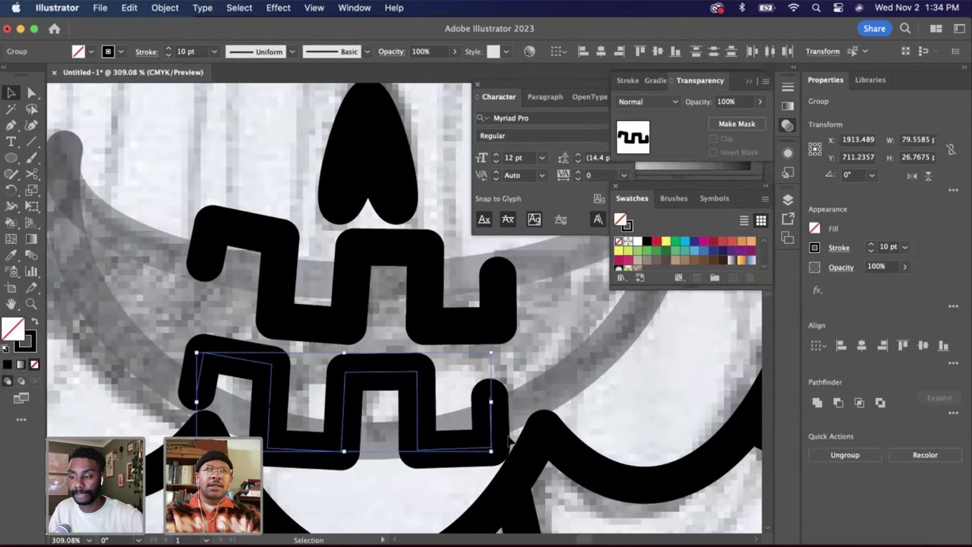
Cut the lower zigzag's right upright with the Scissors and delete its upper piece to shorten that end
scroll(509, 439, "up", 2)
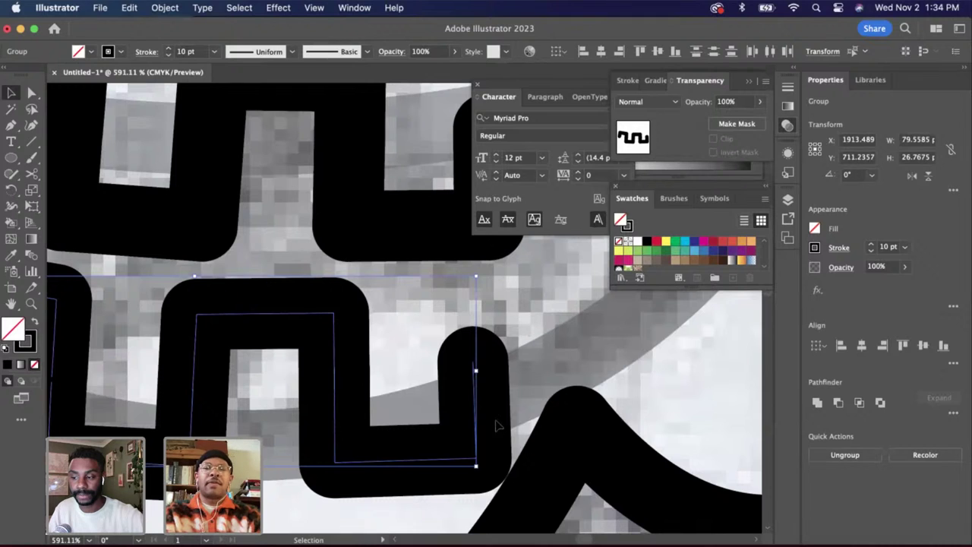
key("c")
left_click(473, 402)
key("a")
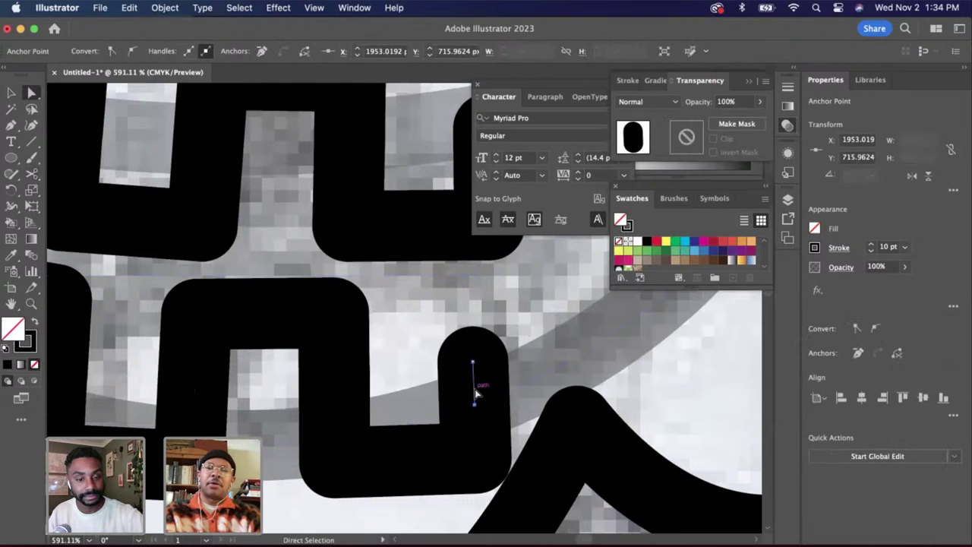
left_click(474, 392)
key("Delete")
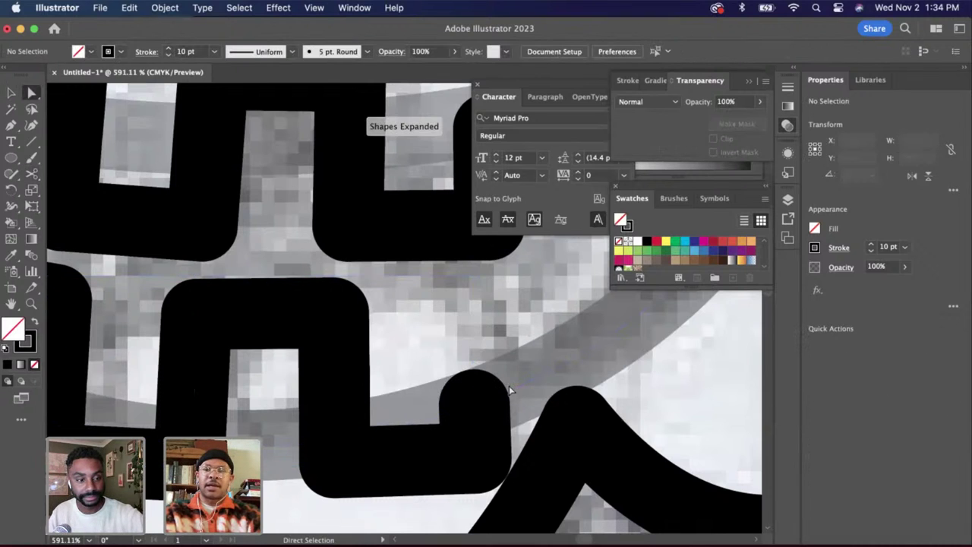
Cut the lower mouth curve at both ends of the lower zigzag and delete the section between the cuts
left_click(510, 390)
key("c")
left_click(474, 404)
scroll(476, 404, "down", 3)
scroll(476, 404, "left", 4)
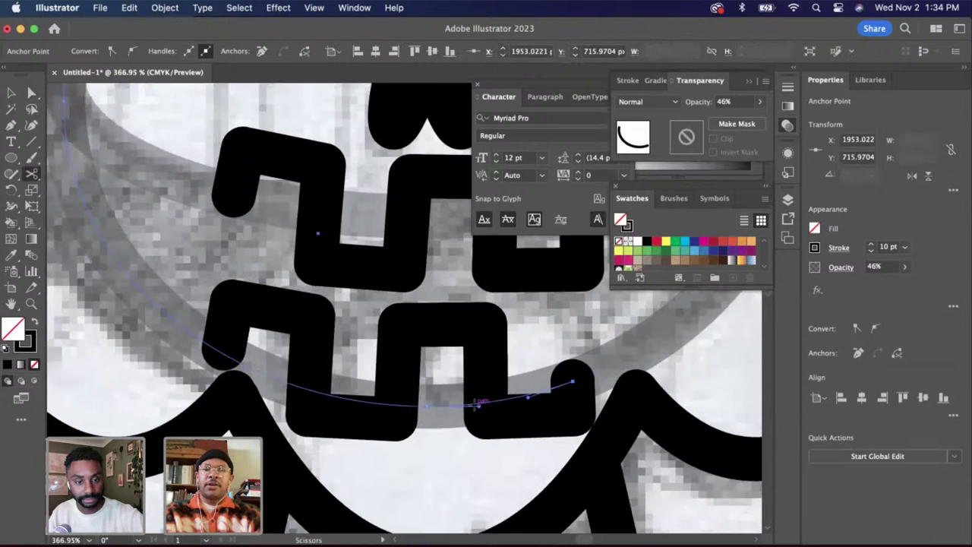
scroll(365, 361, "up", 3)
left_click(273, 358)
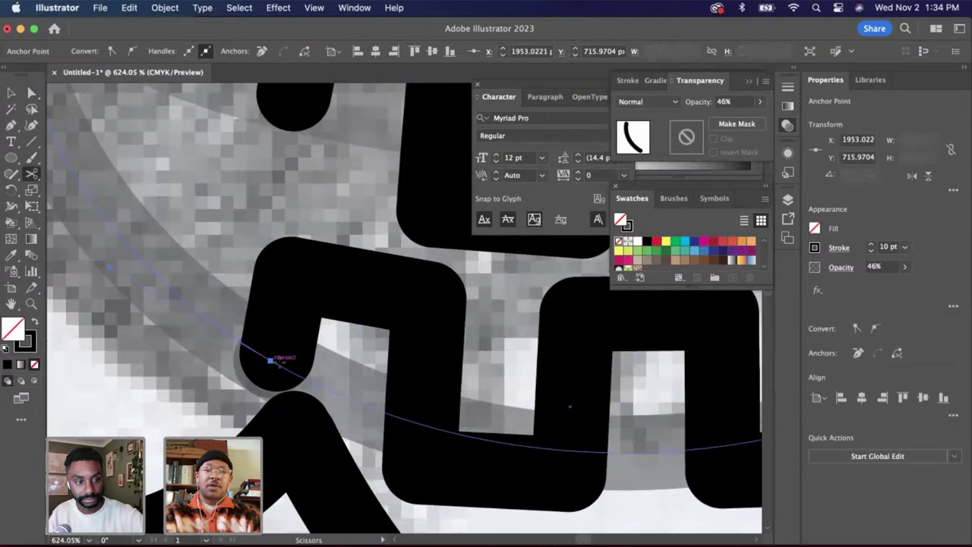
key("a")
left_click(313, 385)
key("Delete")
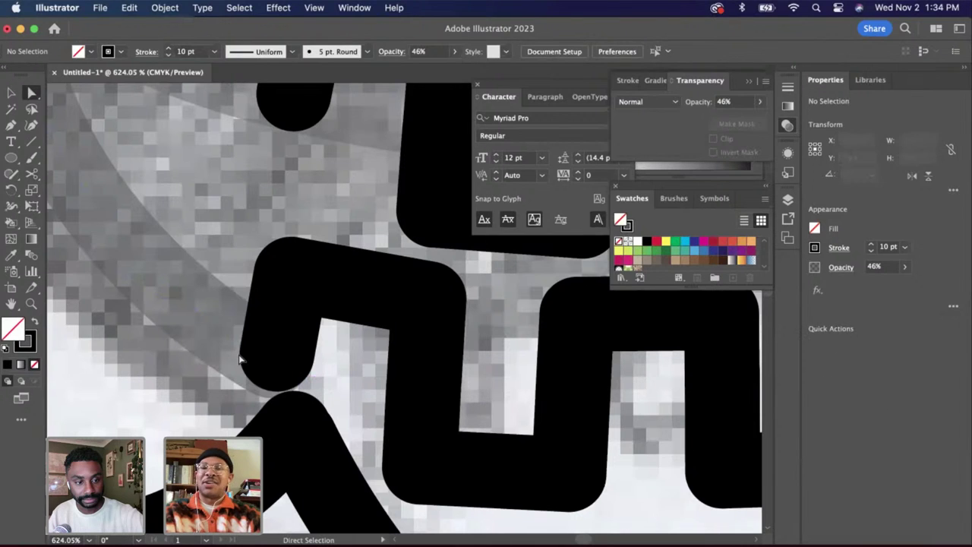
Move the inner end of the left lower mouth curve slightly to align with the lower zigzag's left end
left_click(241, 356)
left_click_drag(274, 358, 282, 355)
left_click(343, 406)
scroll(343, 405, "down", 4)
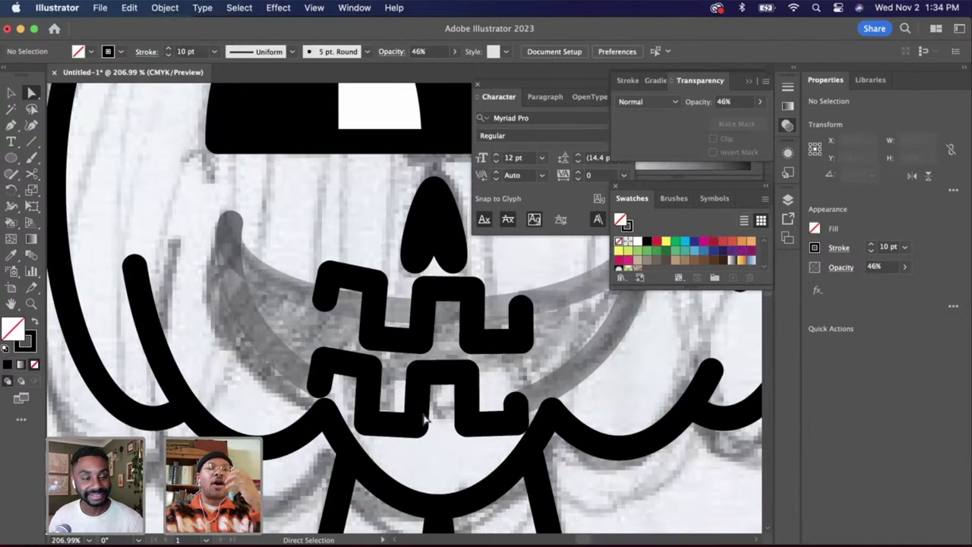
Cut the upper mouth curve at both ends of the upper zigzag and delete the middle section
left_click(405, 311)
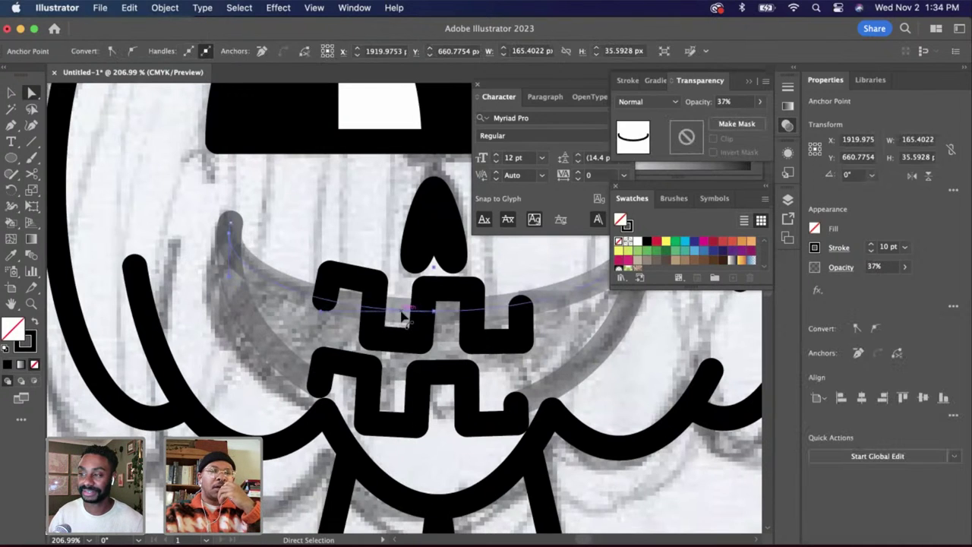
key("c")
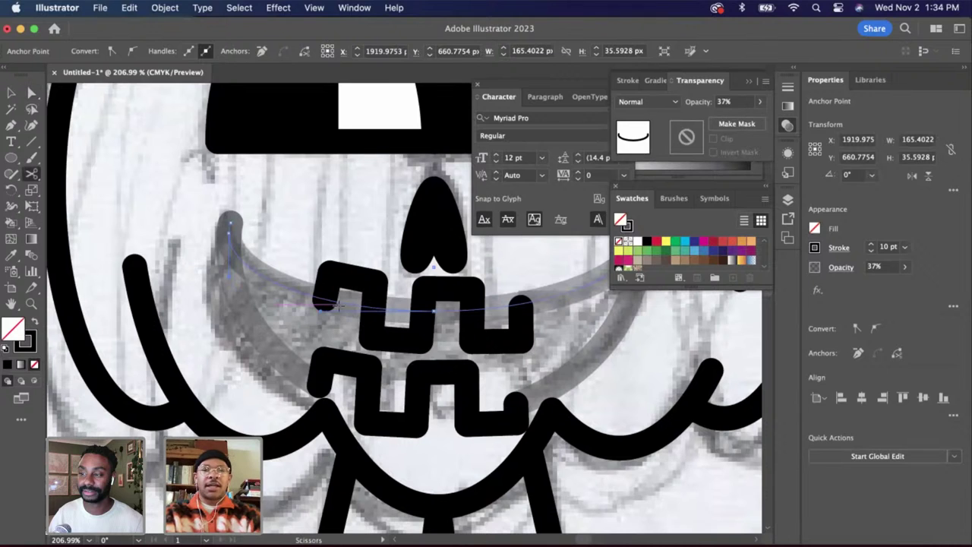
left_click(324, 299)
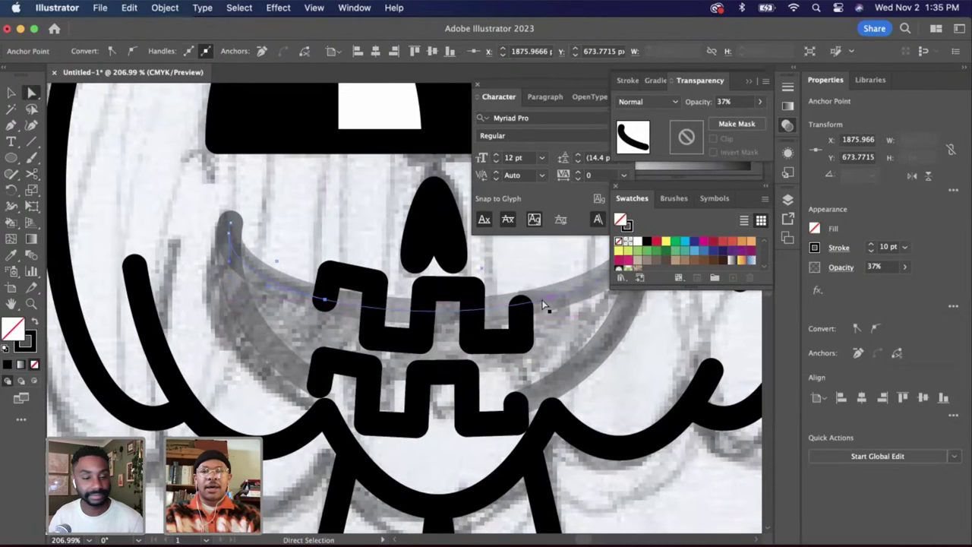
left_click(546, 306, "super")
left_click(520, 305)
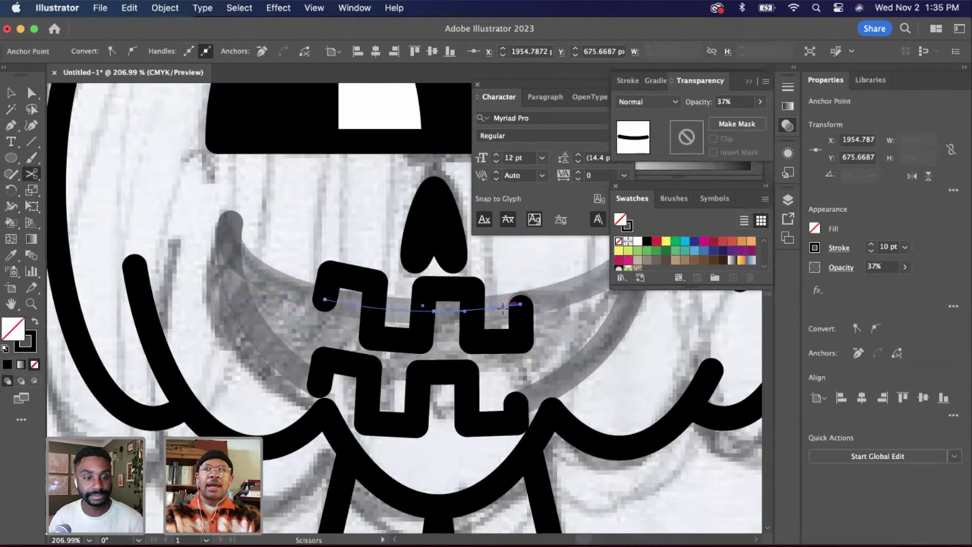
key("Delete")
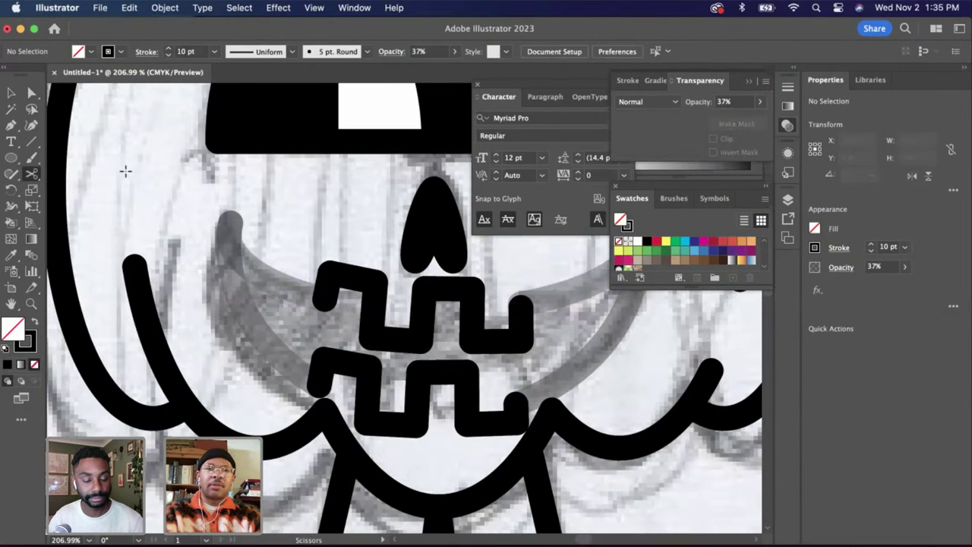
Select the four remaining mouth curve pieces and set their opacity to 100%
key("v")
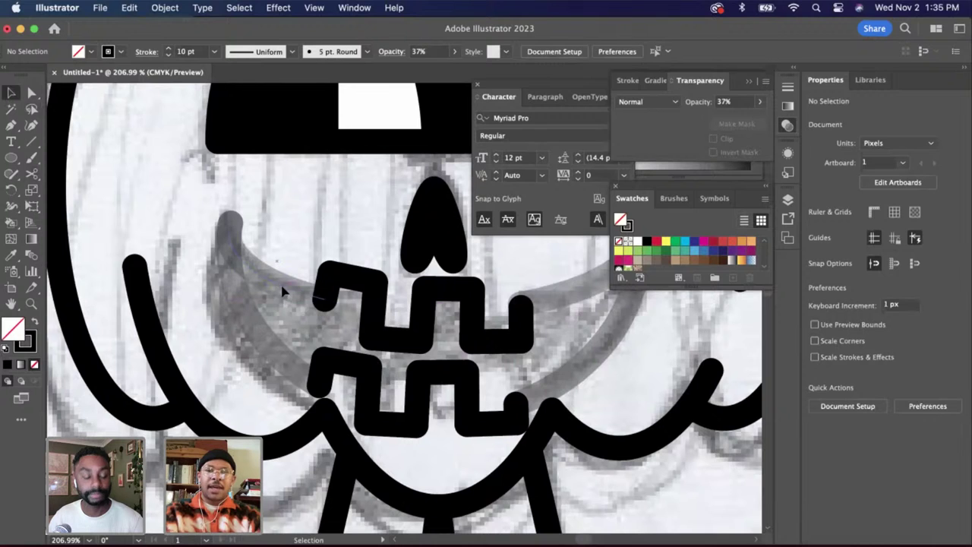
left_click(281, 293)
left_click(575, 312, "shift")
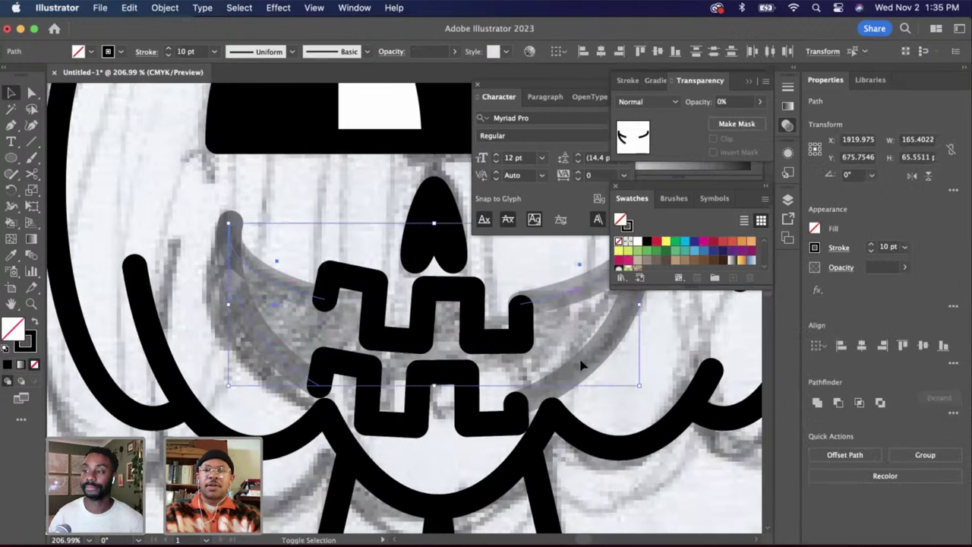
left_click(584, 380, "shift")
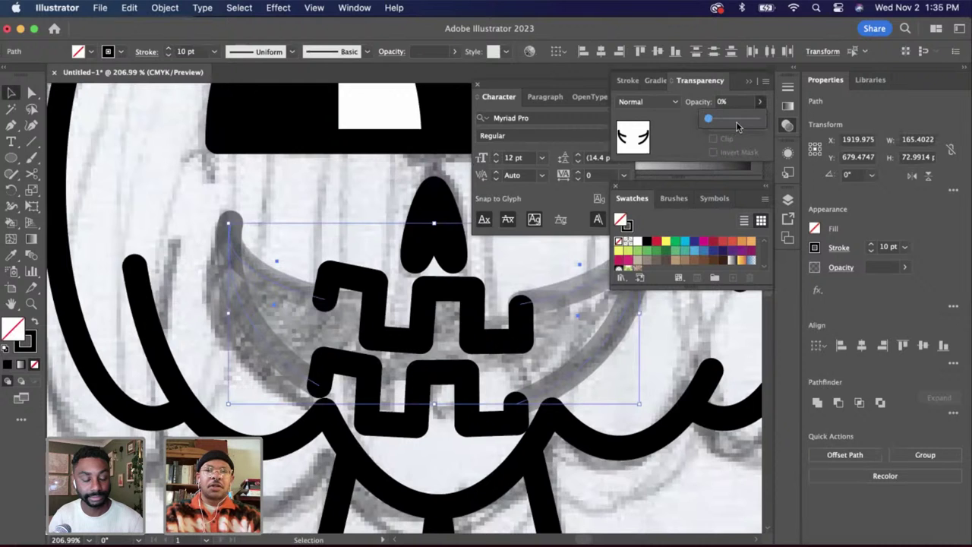
left_click_drag(769, 121, 790, 124)
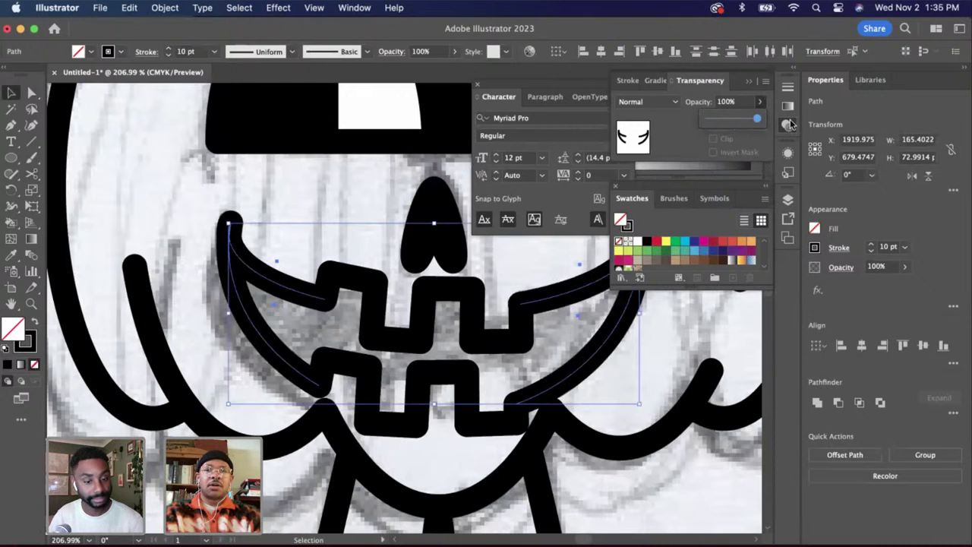
left_click(642, 372)
scroll(543, 378, "up", 2)
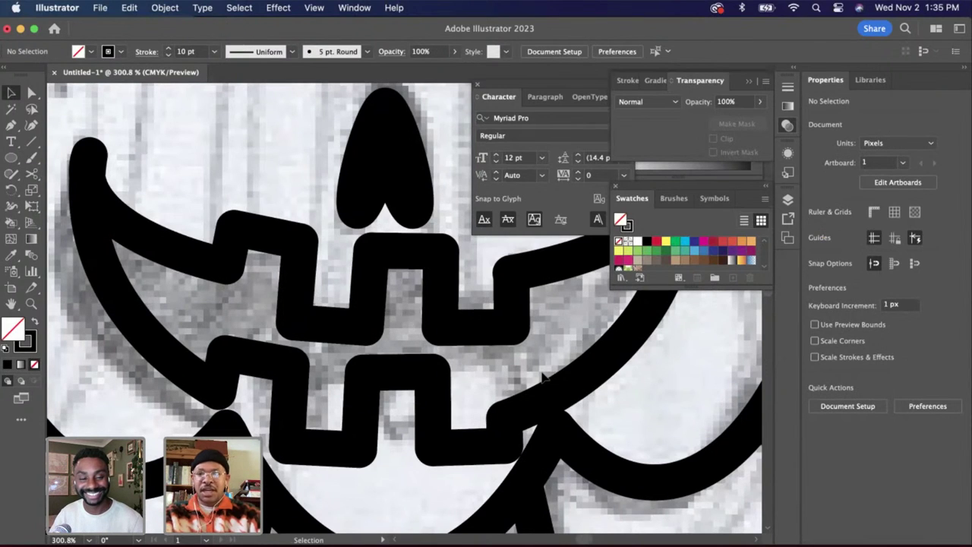
scroll(543, 377, "down", 5)
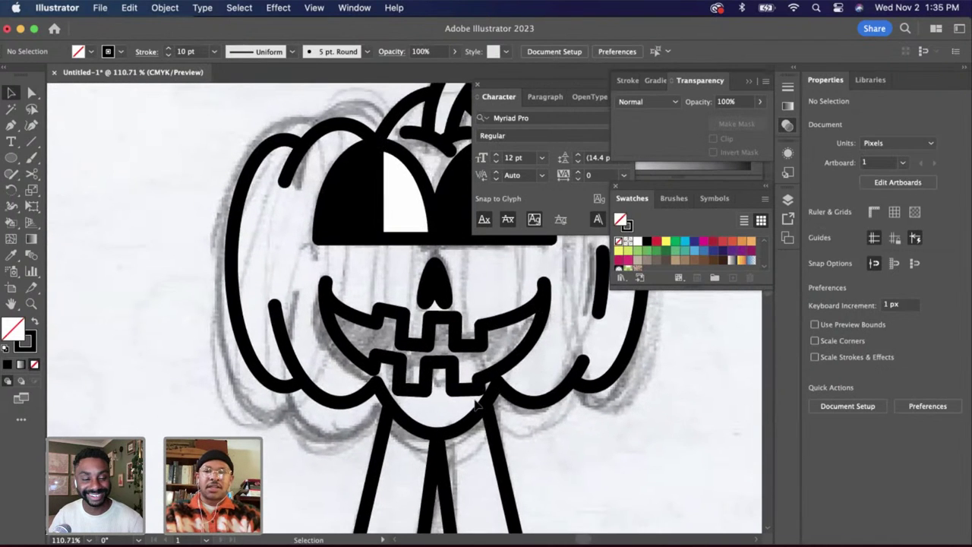
Flatten the lower zigzag group from its bottom edge to a height of about 19.6 px
left_click(392, 352)
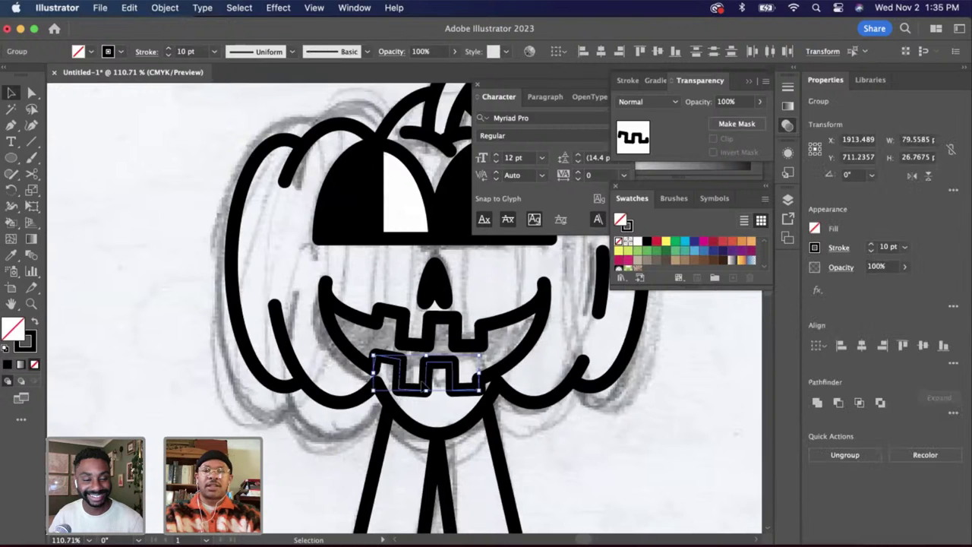
scroll(425, 388, "up", 3)
left_click_drag(430, 396, 430, 380)
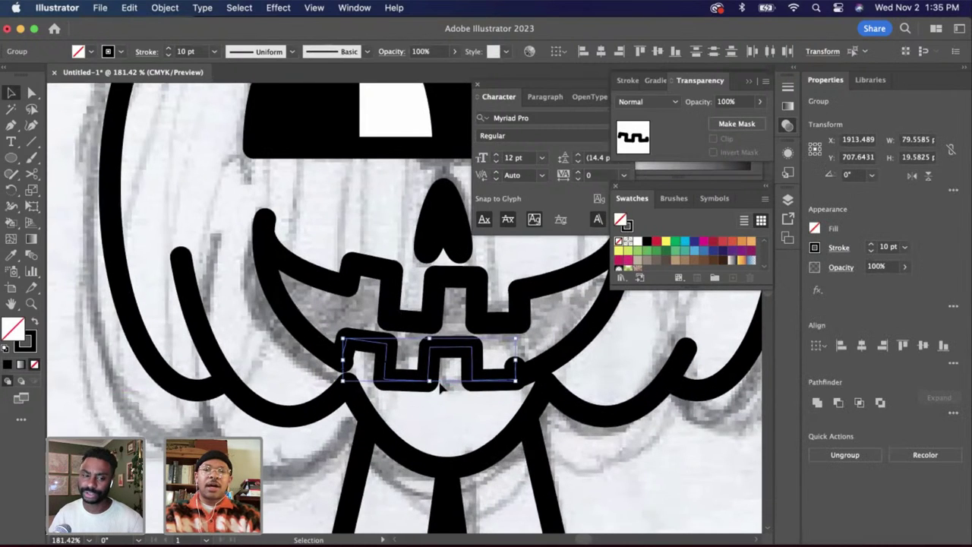
scroll(486, 389, "up", 2)
scroll(499, 388, "up", 4)
Cut the stub at the lower zigzag's right end near its corner and delete the protruding piece
key("c")
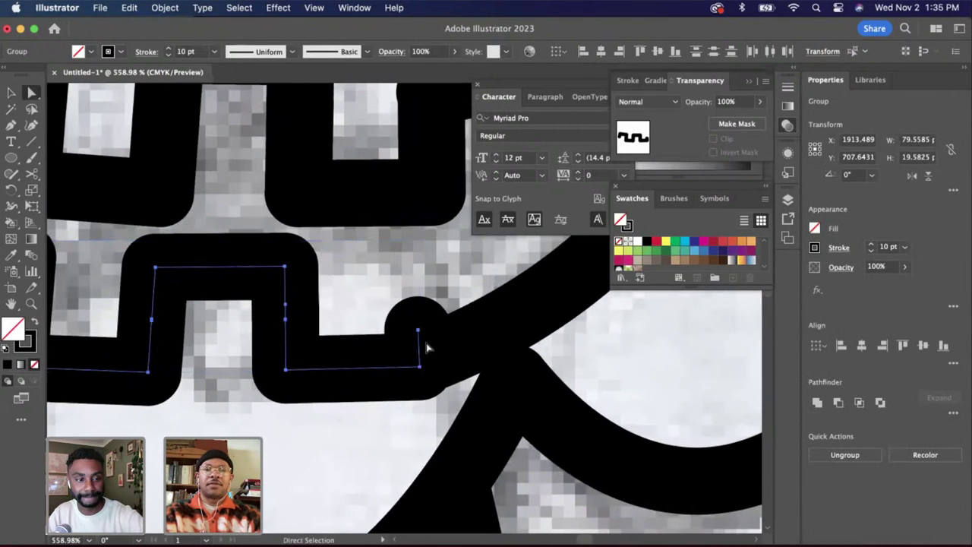
left_click(419, 352)
key("a")
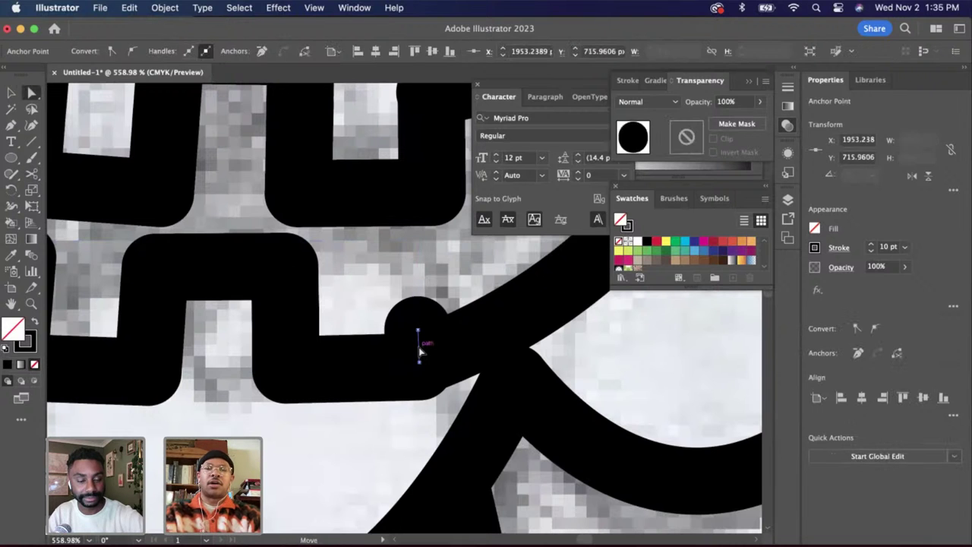
left_click(419, 348)
key("Delete")
scroll(408, 351, "down", 3)
scroll(405, 351, "down", 2)
scroll(402, 347, "up", 1)
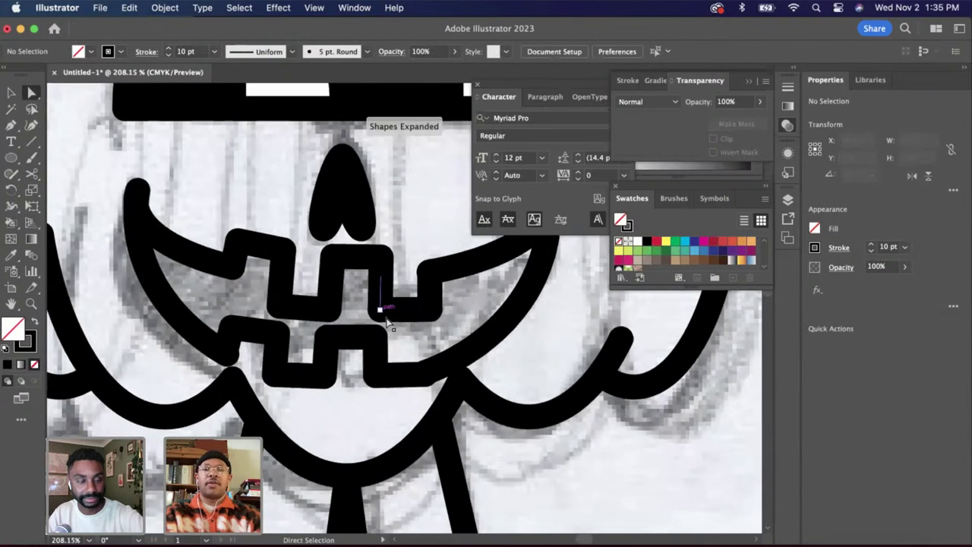
Select all four pieces of the upper zigzag and reduce their height to about 24.2 px from the bottom edge
left_click(9, 93)
left_click(401, 310)
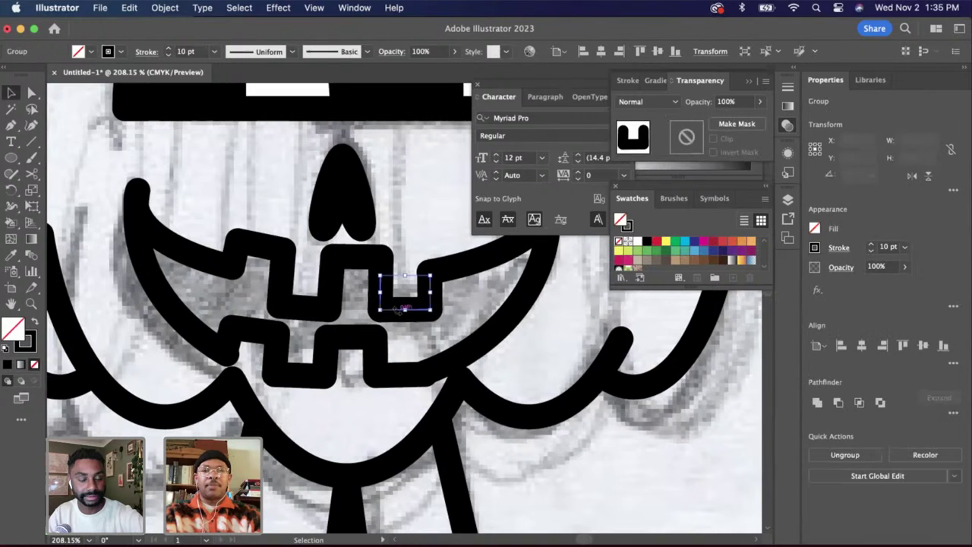
left_click(318, 307, "shift")
left_click(332, 270, "shift")
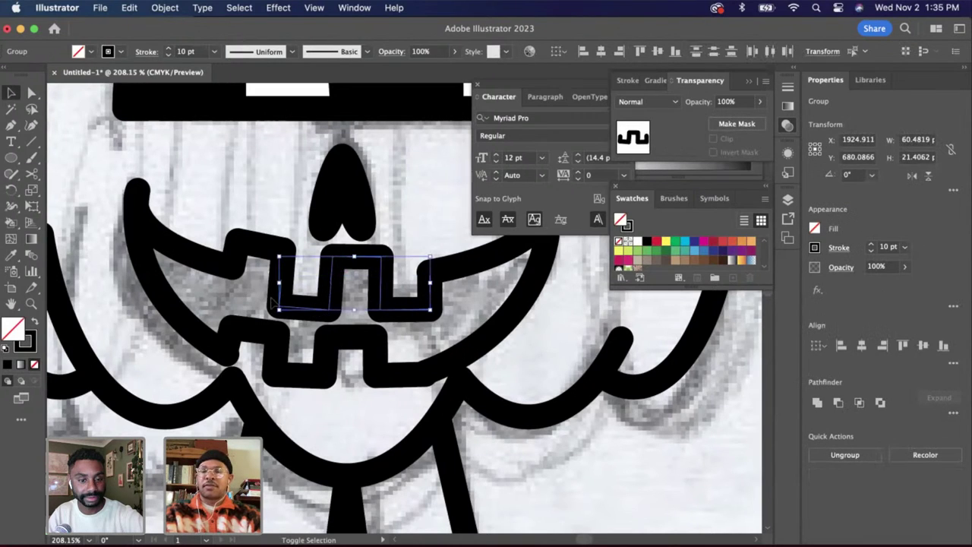
left_click(278, 266, "shift")
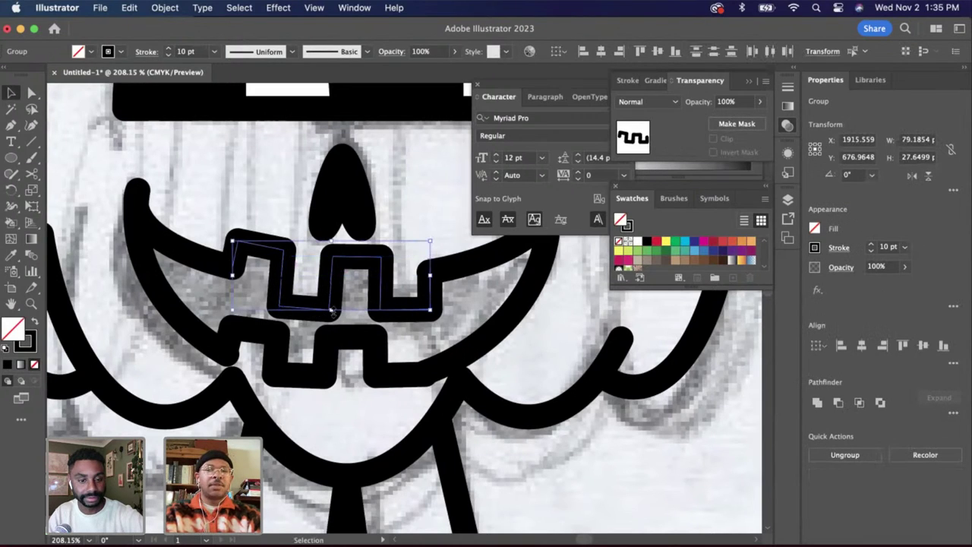
left_click_drag(332, 310, 332, 303)
scroll(450, 307, "up", 3)
left_click(451, 309)
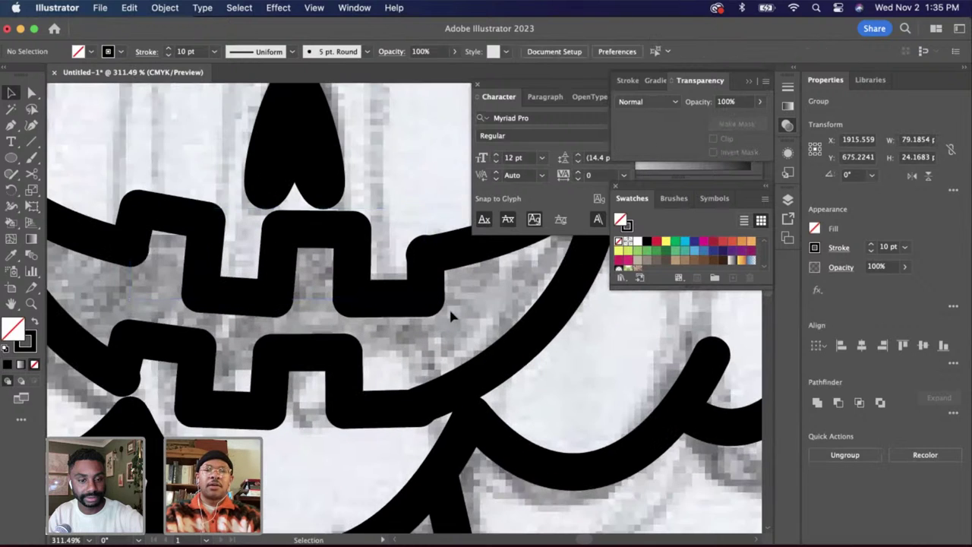
Cut the upper zigzag's right upright just below its tip and delete the small piece protruding above the mouth curve
scroll(451, 308, "up", 3)
scroll(451, 310, "up", 3)
scroll(451, 311, "up", 3)
left_click(347, 360)
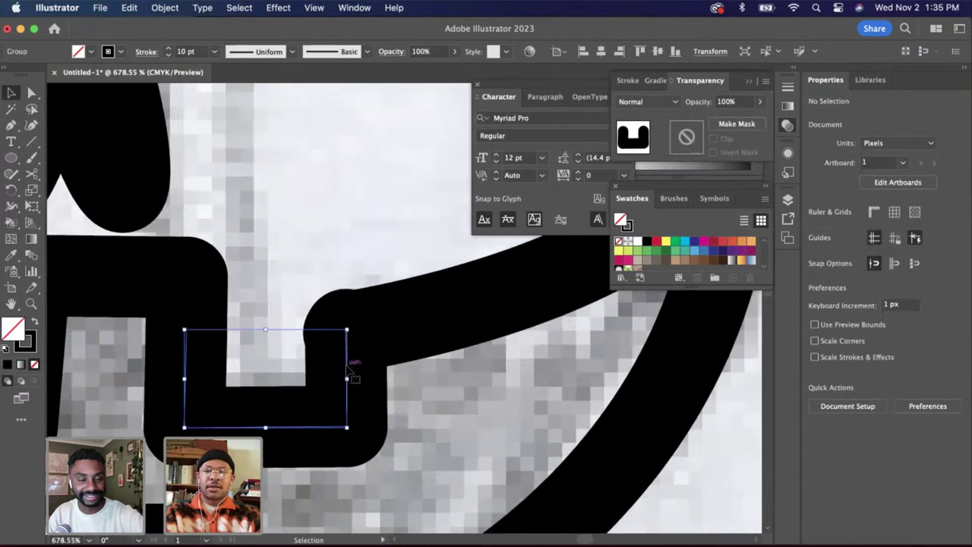
key("c")
scroll(349, 339, "up", 3)
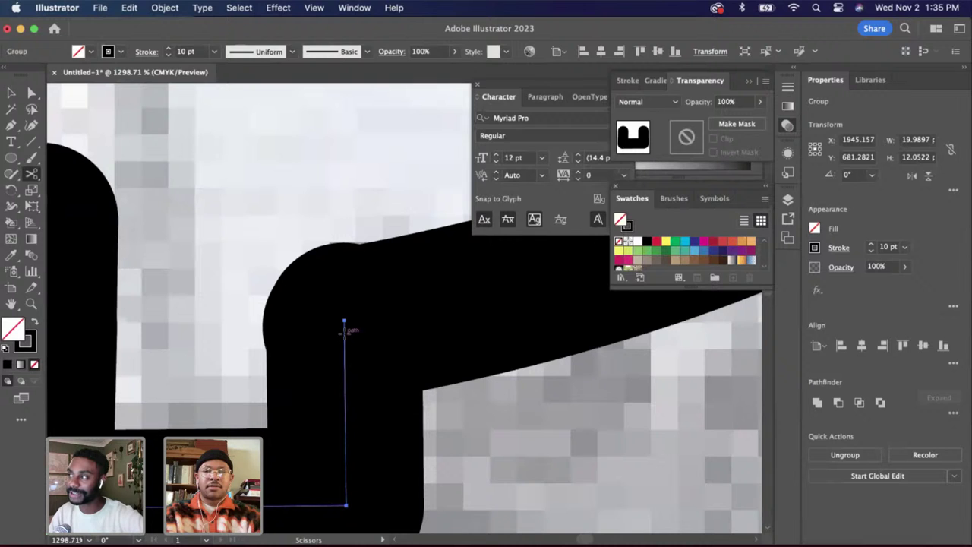
left_click(344, 333)
key("a")
left_click(342, 328)
left_click(350, 315)
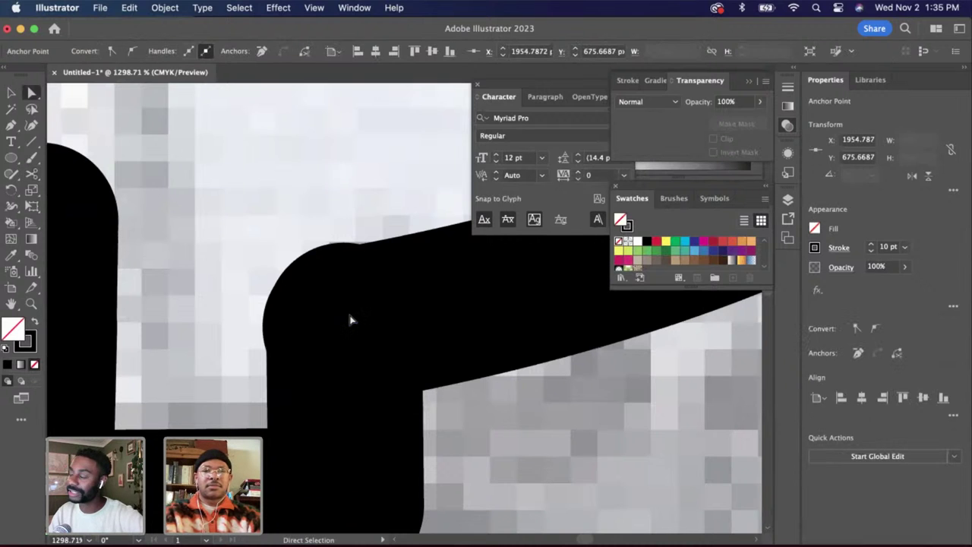
left_click(343, 318)
key("Delete")
scroll(367, 338, "down", 3)
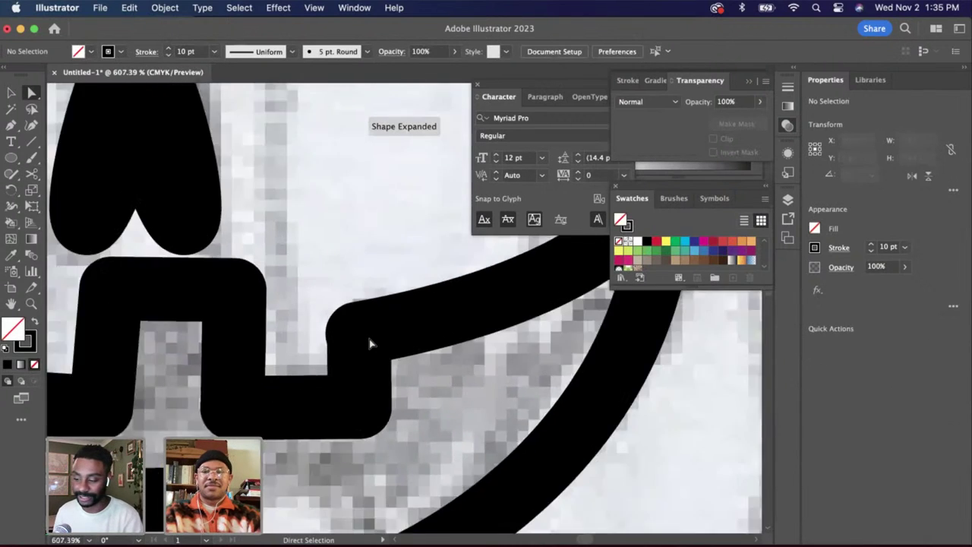
scroll(369, 344, "down", 5)
Adjust the inner end of the right lower mouth curve where it meets the lower zigzag
left_click(363, 388)
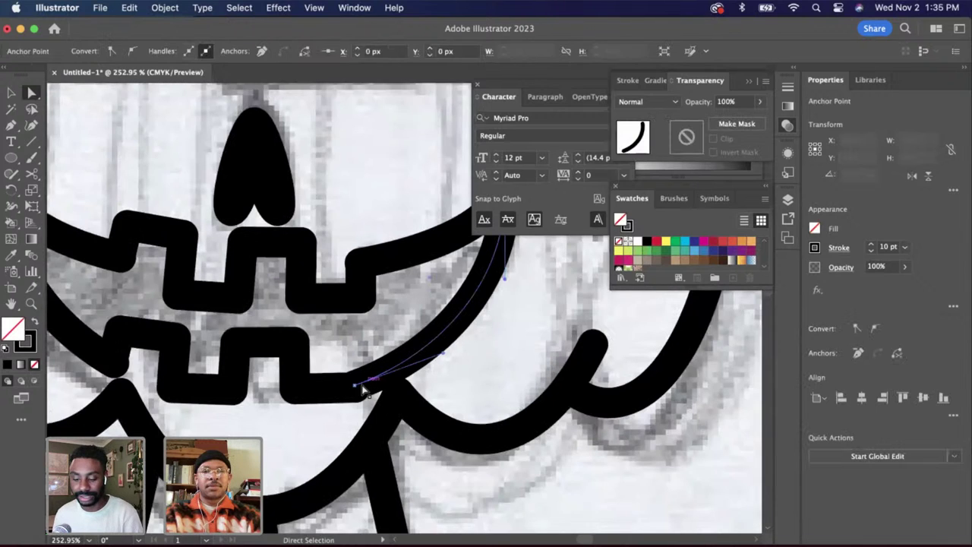
mouse_move(362, 386)
left_mouse_down()
mouse_move(368, 370)
mouse_move(359, 382)
mouse_move(359, 368)
mouse_move(357, 414)
mouse_move(391, 415)
mouse_move(359, 414)
left_mouse_up()
left_click(331, 339)
left_click(32, 142)
key("super+shift+a")
scroll(357, 364, "up", 5)
key("super+shift+a")
key("a")
left_click(339, 418)
key("super+shift+a")
key("super+0")
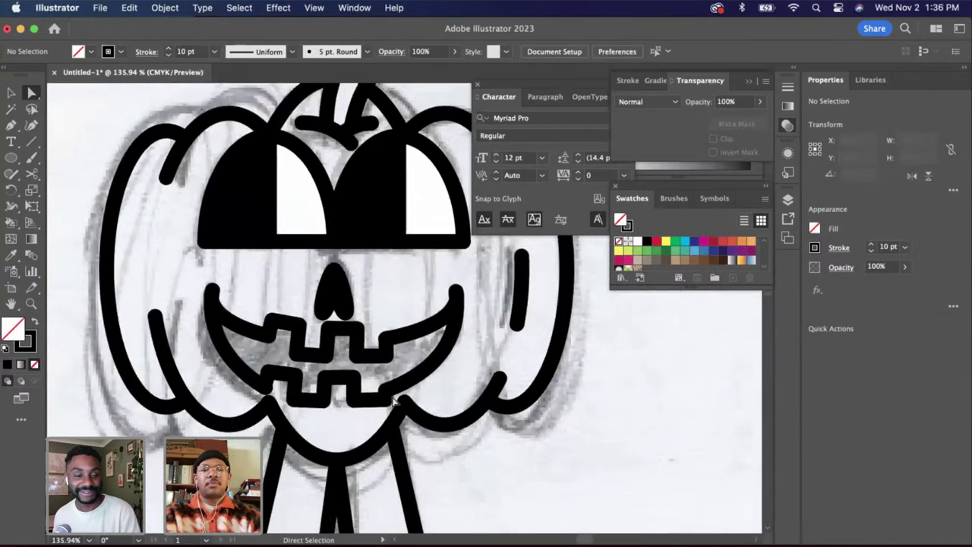
left_click(12, 93)
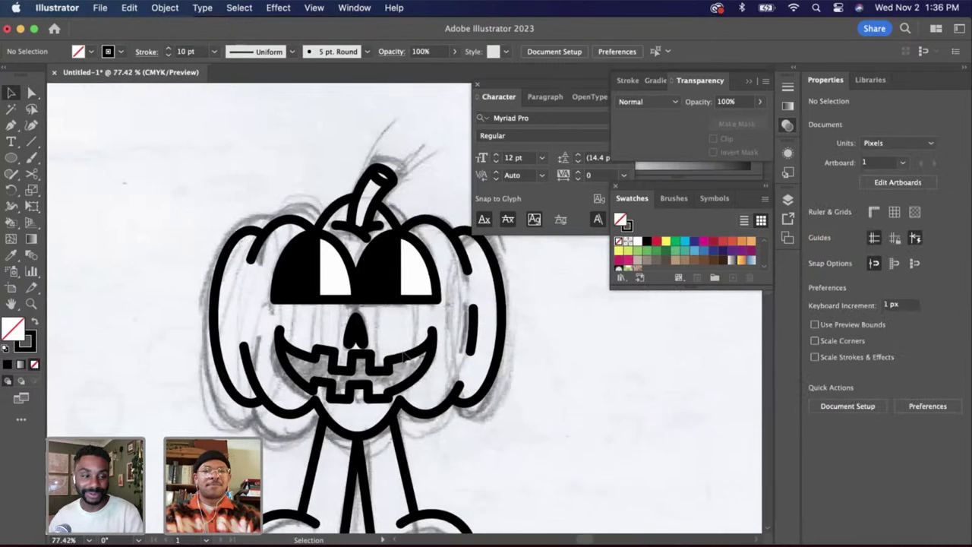
scroll(404, 353, "up", 3)
left_click(355, 385)
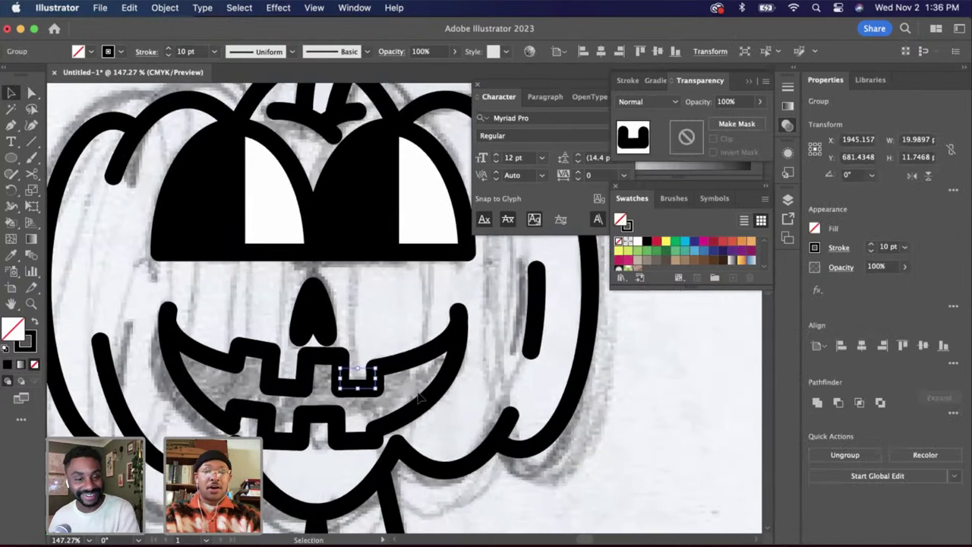
left_click_drag(169, 379, 159, 372)
key("super+shift+a")
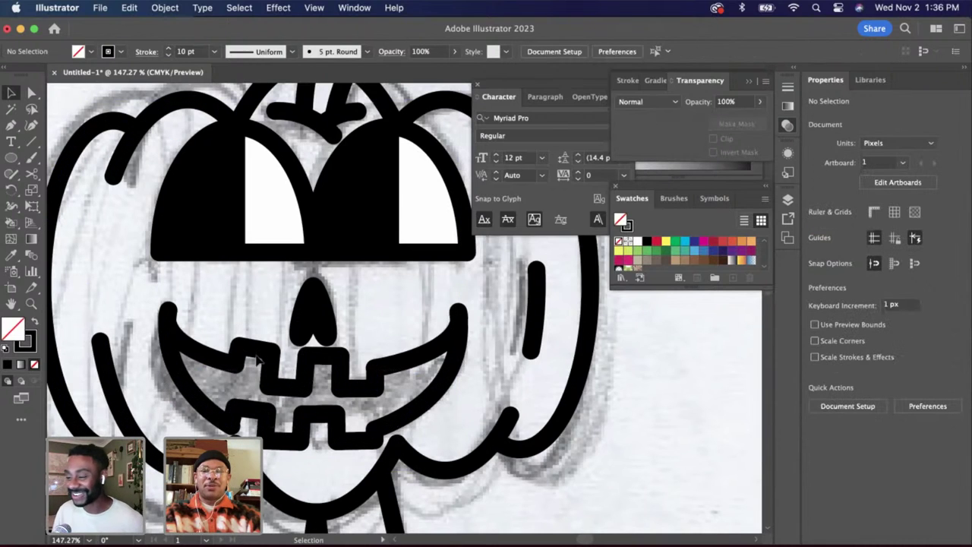
Select all the paths of the pumpkin's jagged mouth and group them into one object
left_click(256, 353)
left_click(262, 353)
left_click(201, 399, "shift")
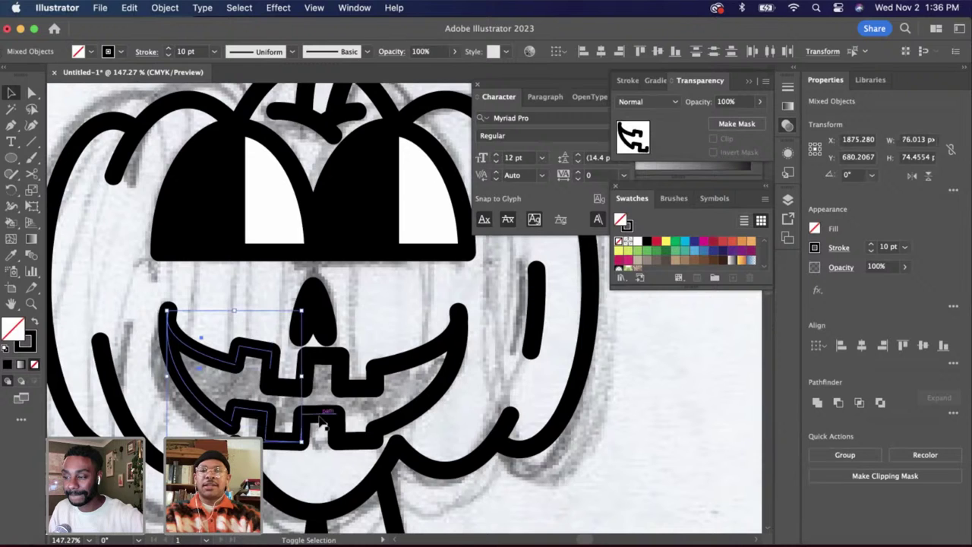
left_click(320, 417, "shift")
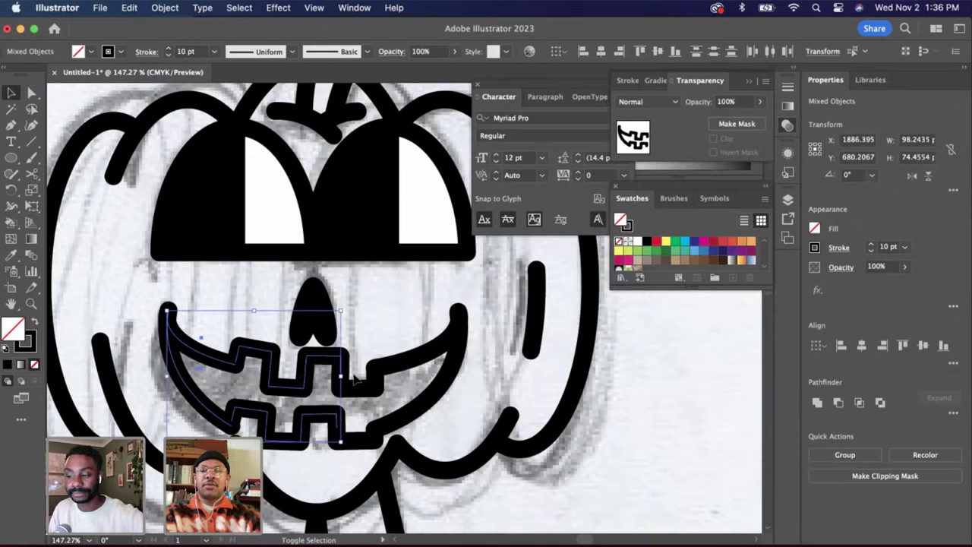
left_click(357, 379, "shift")
left_click(420, 380, "shift")
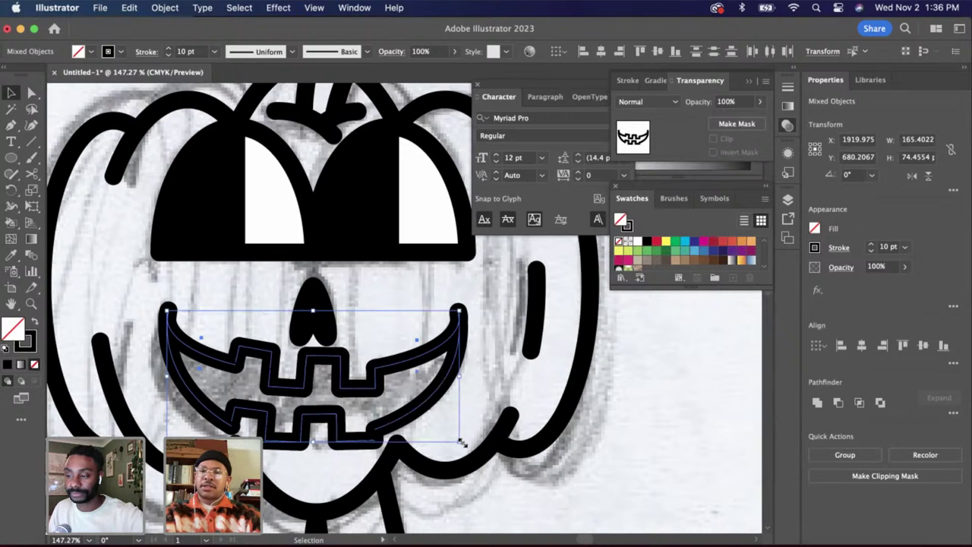
left_click_drag(459, 441, 440, 431)
key("super+z")
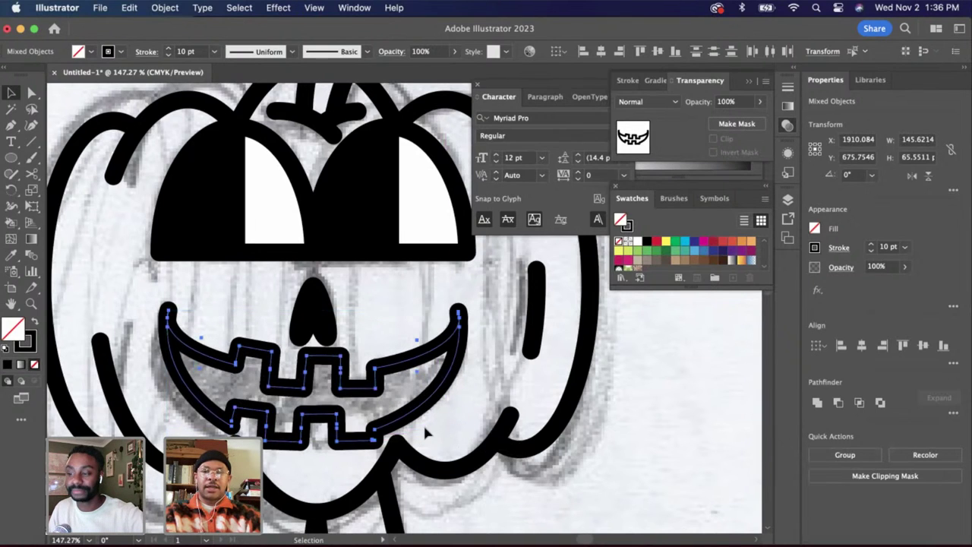
scroll(365, 432, "up", 6)
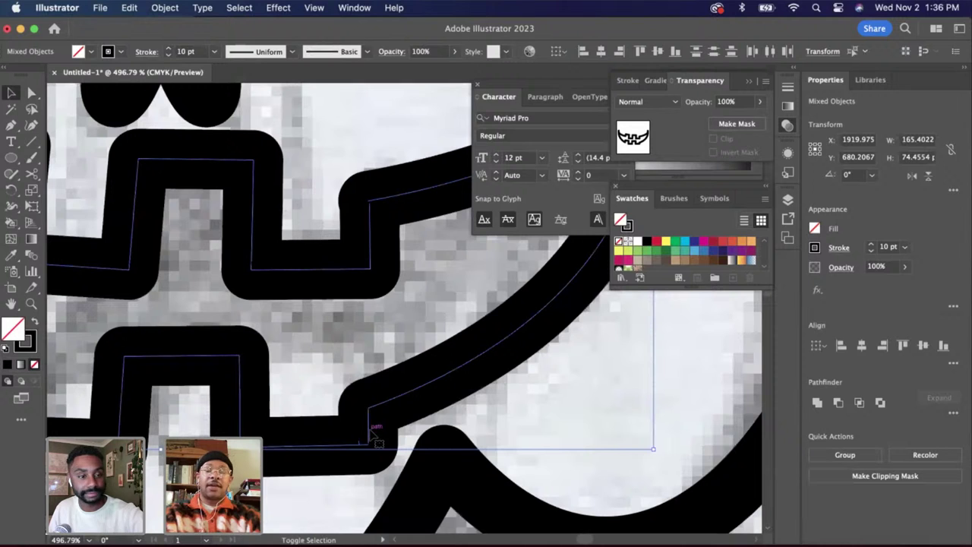
key("super+g")
Scale the grouped mouth down to about 146 px wide by 66 px high and reposition it below the nose
scroll(371, 435, "down", 5)
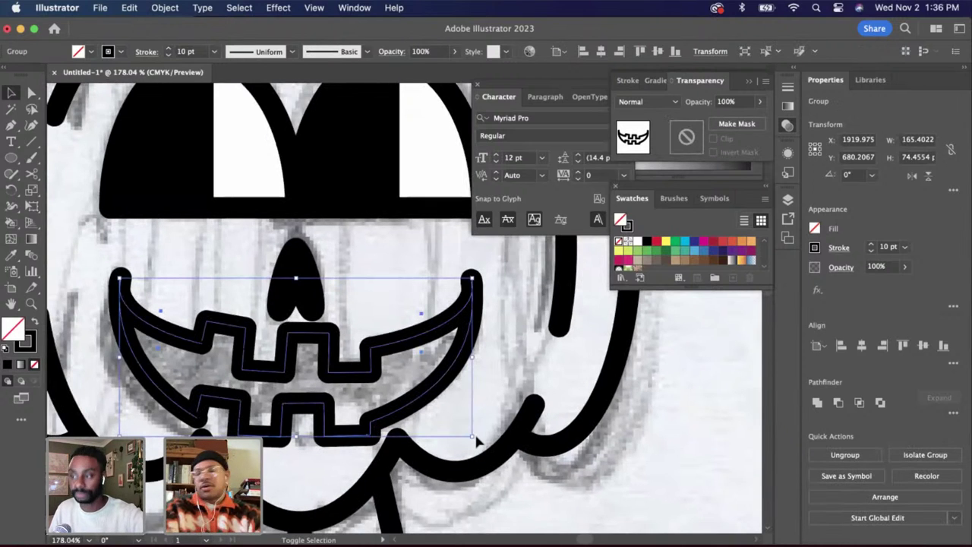
left_click_drag(474, 437, 430, 417)
left_click(395, 422)
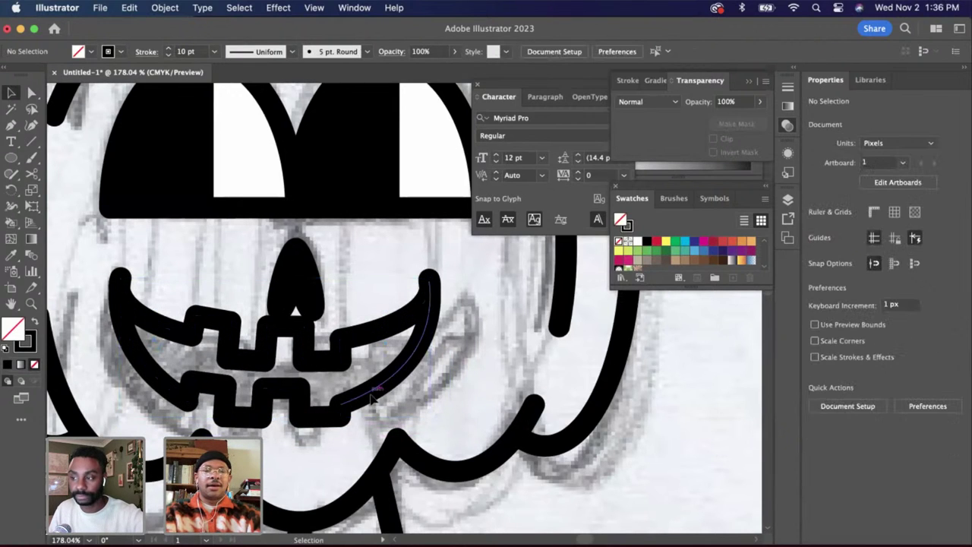
left_click_drag(370, 402, 395, 416)
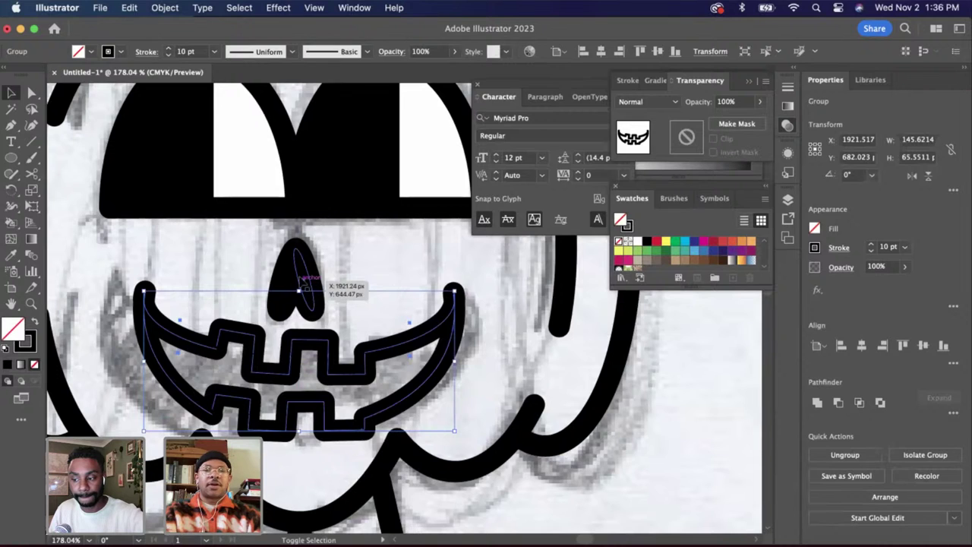
left_click_drag(302, 283, 303, 285)
left_click(362, 276)
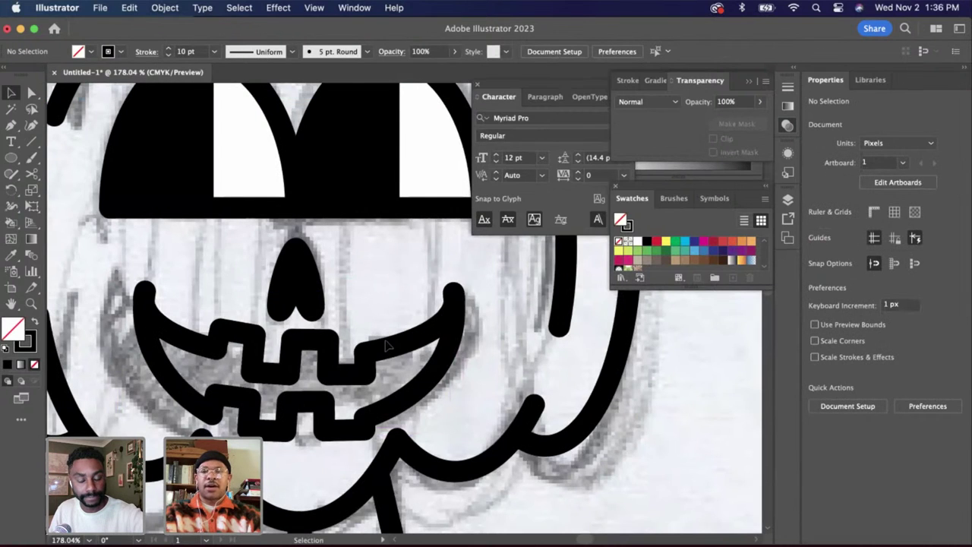
Select the mouth group together with the nose and align them on their horizontal centers
left_click(372, 363)
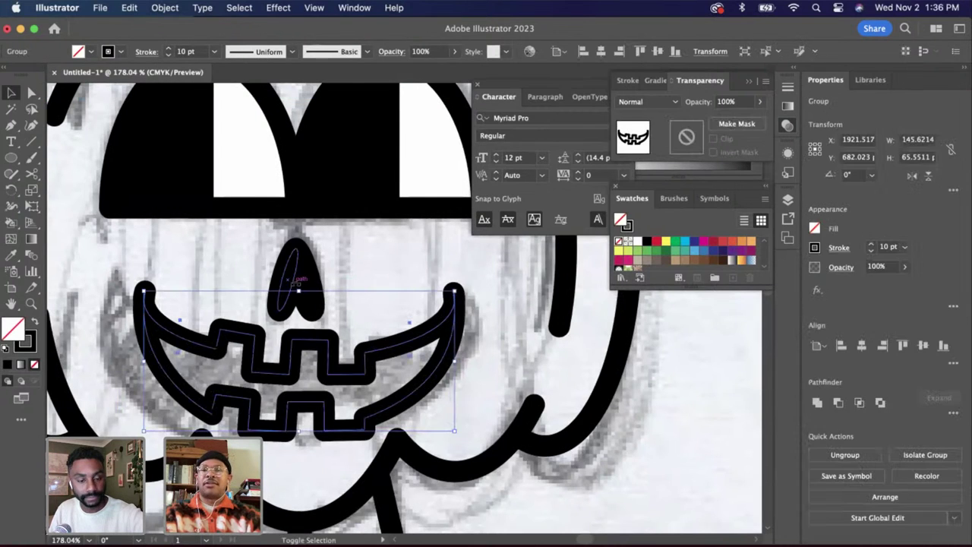
double_click(296, 285)
double_click(401, 259)
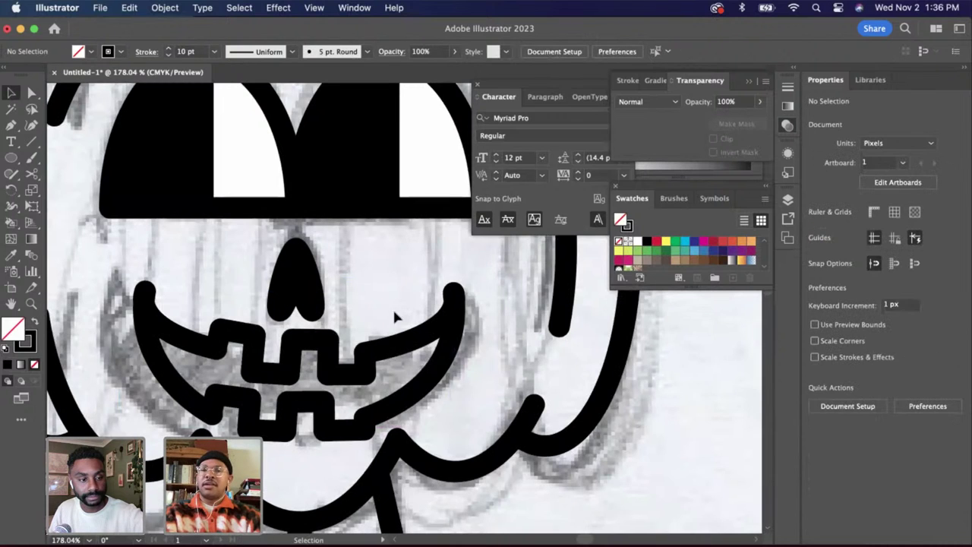
left_click(388, 349)
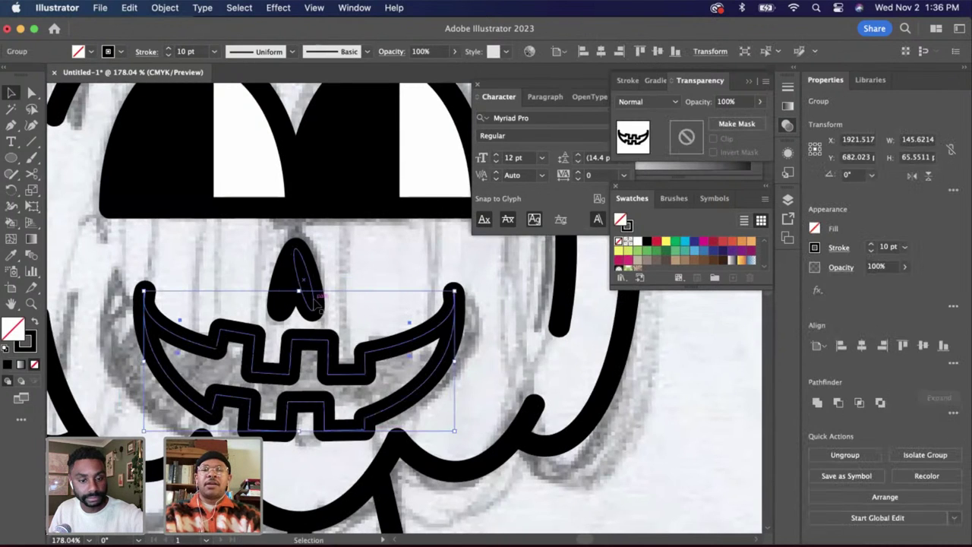
double_click(317, 306)
left_click(379, 293)
double_click(380, 292)
left_click(370, 365)
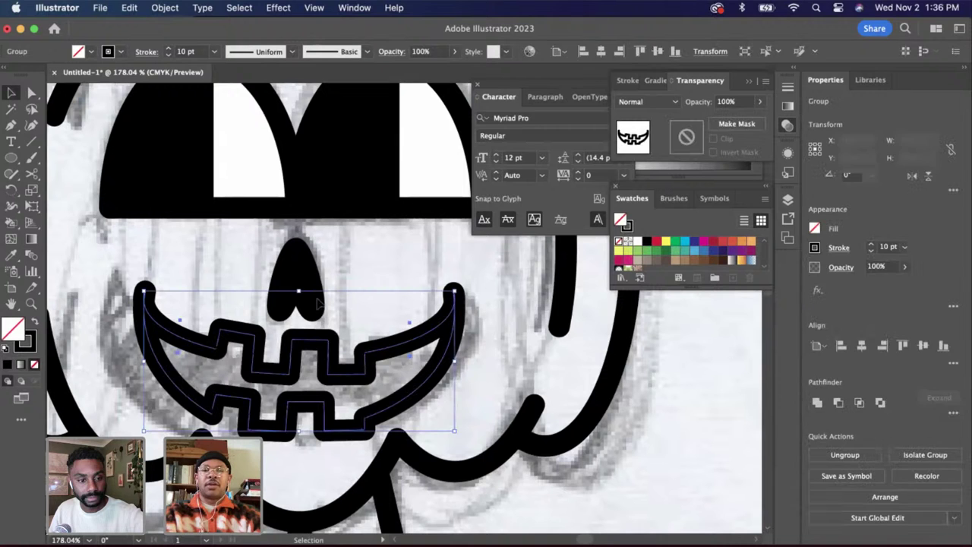
left_click(296, 280, "shift")
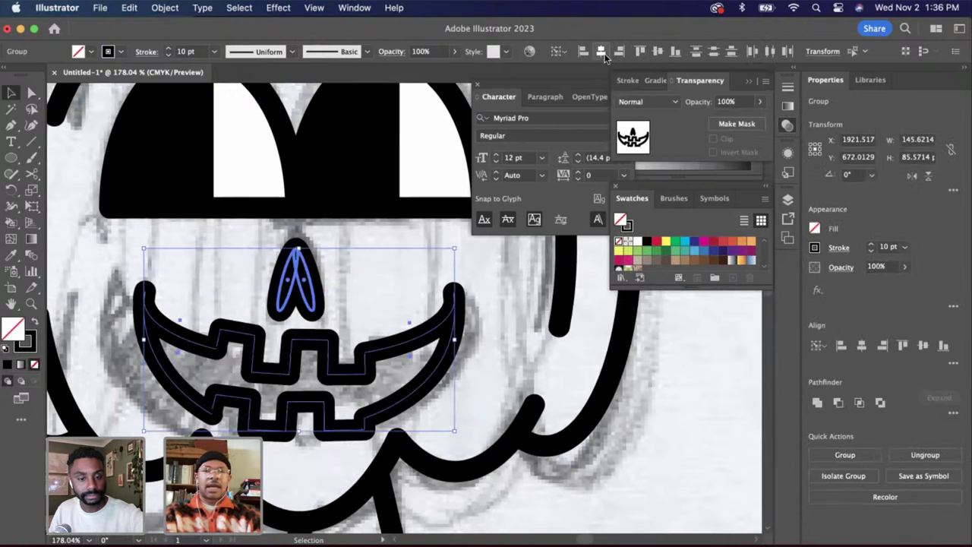
left_click(455, 262)
Select the whole pumpkin character and set its stroke weight to 7 pt
key("super+0")
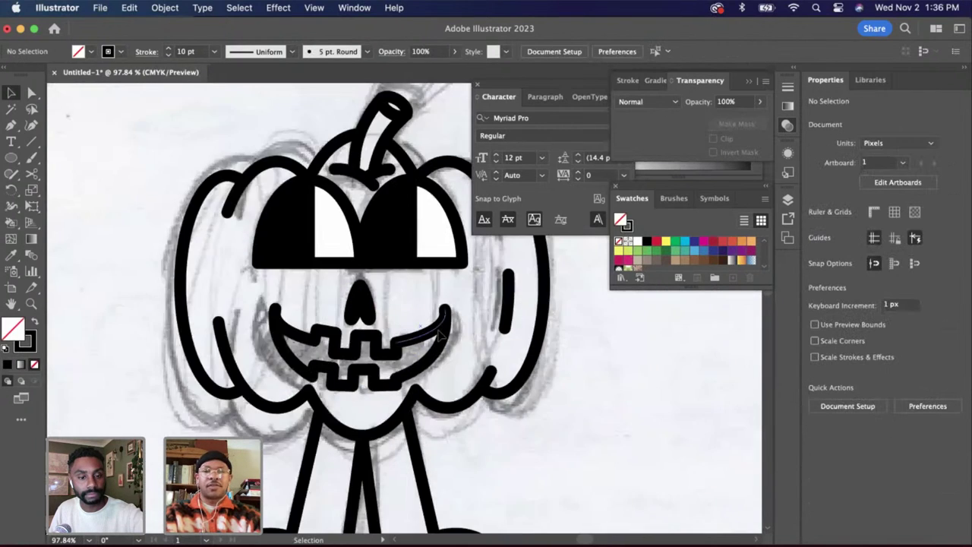
key("super+a")
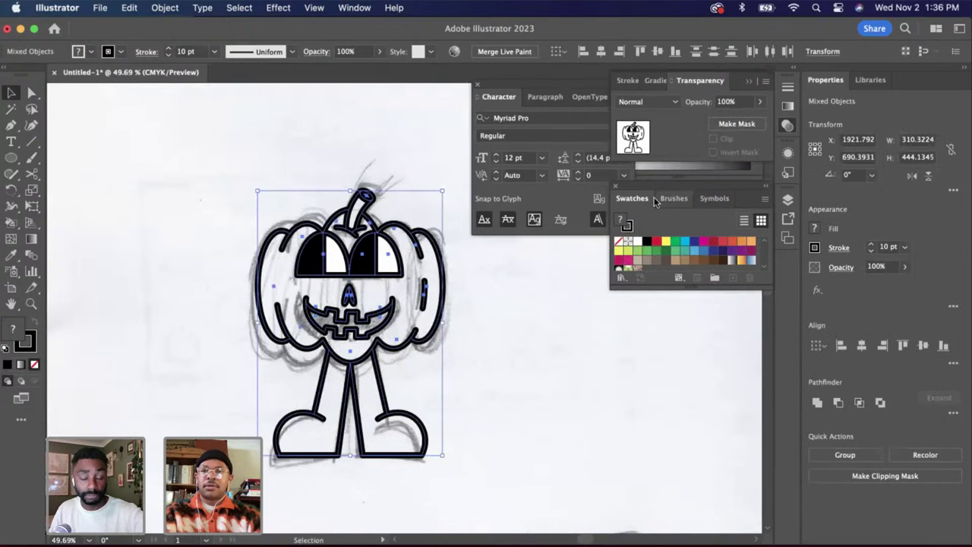
left_click(631, 80)
left_click(665, 104)
left_click(664, 105)
left_click(665, 105)
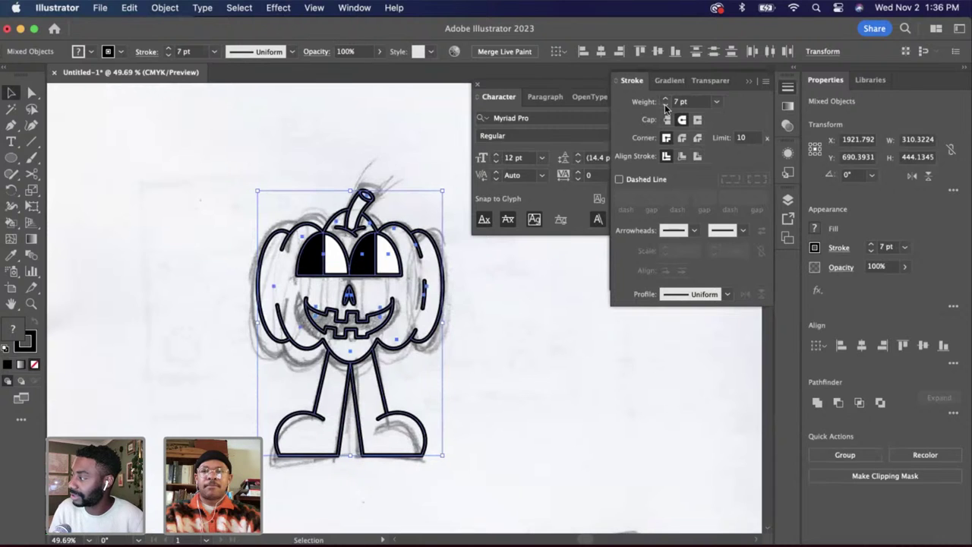
left_click(545, 430)
scroll(449, 388, "down", 4)
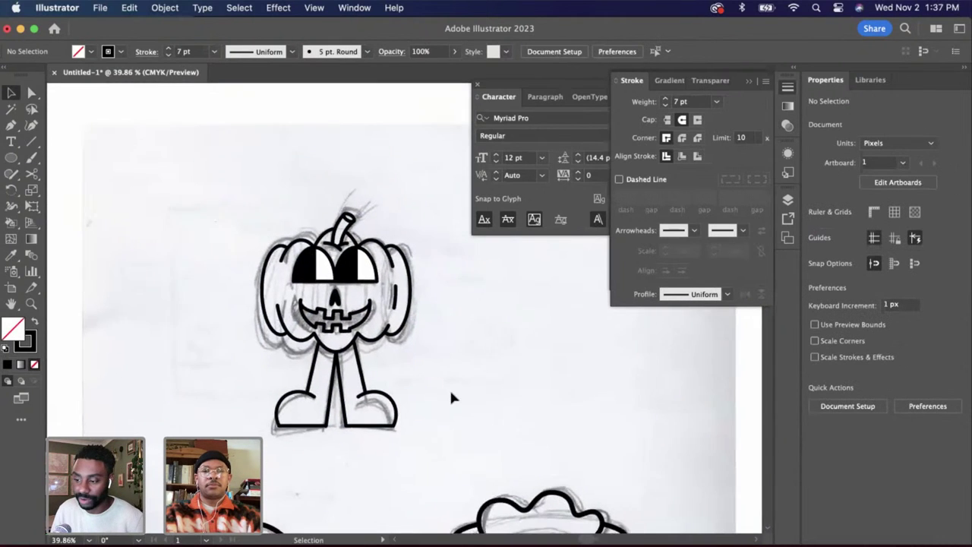
scroll(347, 341, "up", 2)
double_click(316, 343)
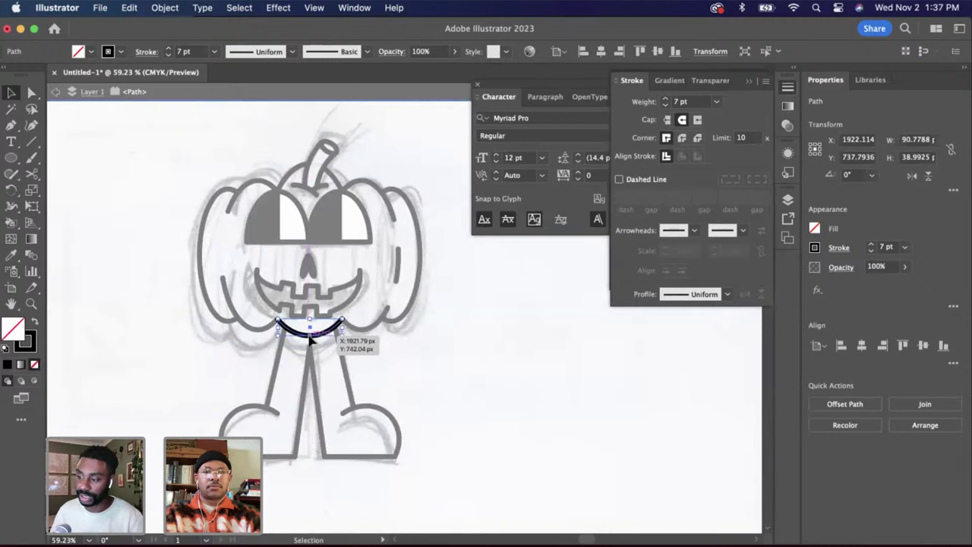
left_click(331, 176)
double_click(330, 171)
Flatten the two arcs beside the stem at the pumpkin's top center to about 26 px high
scroll(330, 175, "up", 3)
scroll(331, 177, "up", 1)
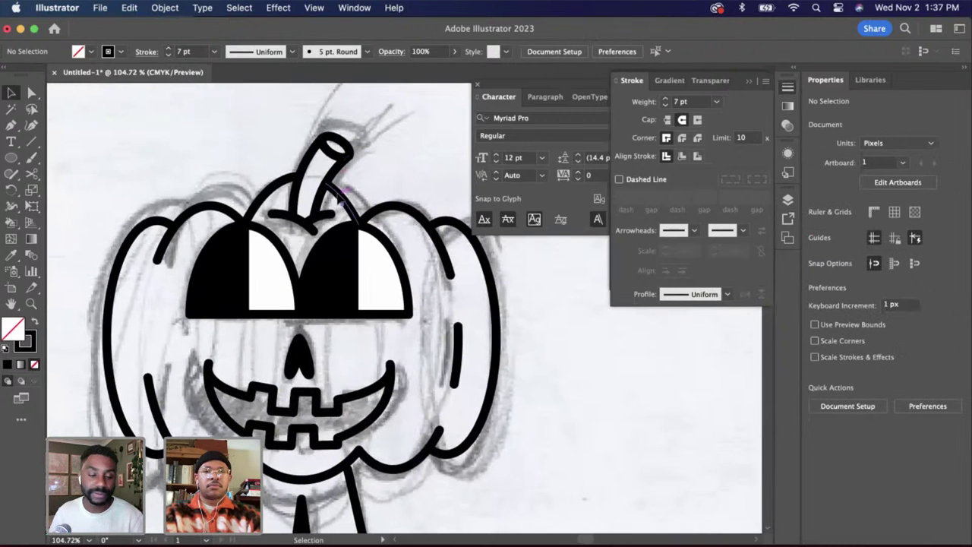
left_click(336, 189)
left_click(274, 189, "shift")
left_click(277, 193, "shift")
left_click_drag(302, 177, 262, 196)
scroll(361, 194, "up", 3)
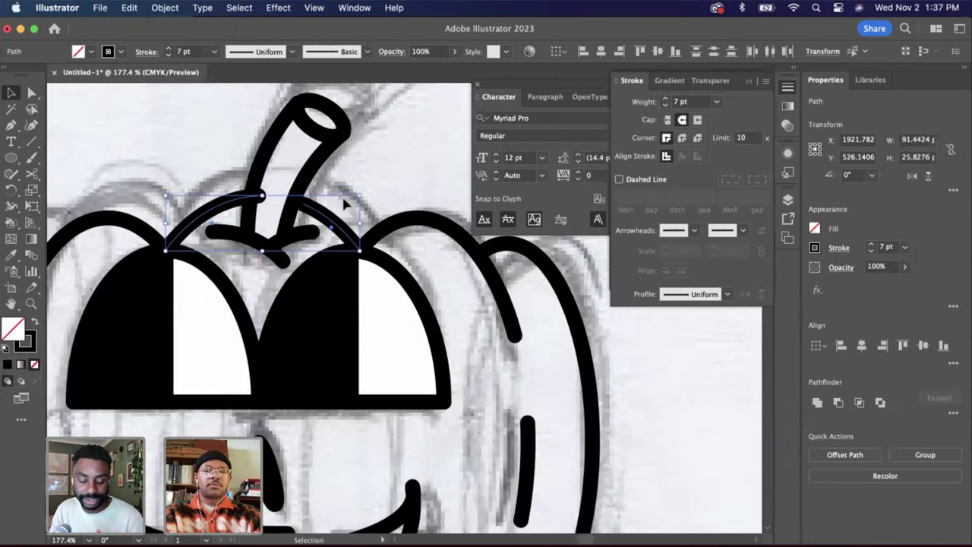
scroll(353, 202, "up", 1)
left_click(377, 193)
Trim the end of the left top arc that pokes into the stem, using the Scissors tool
scroll(320, 192, "up", 3)
scroll(323, 196, "left", 2)
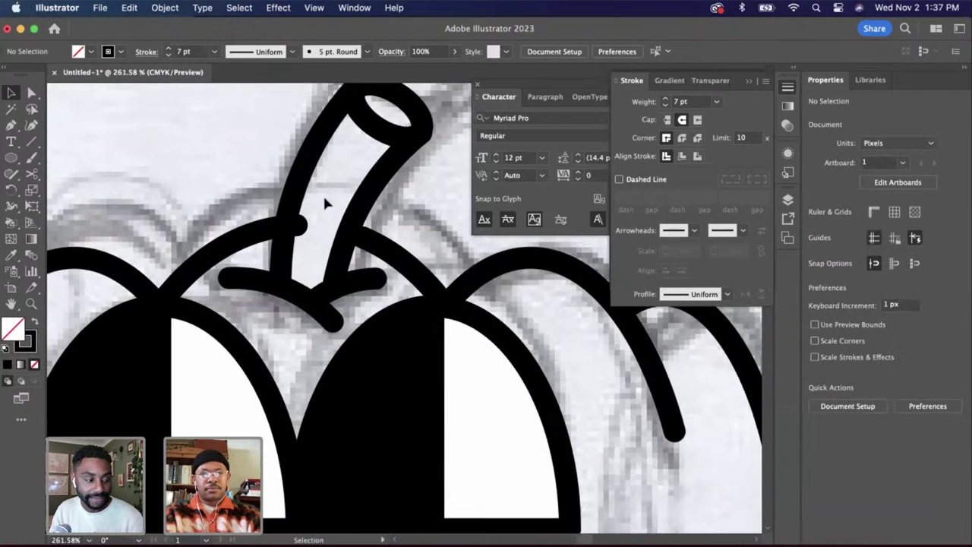
key("a")
left_click(293, 224)
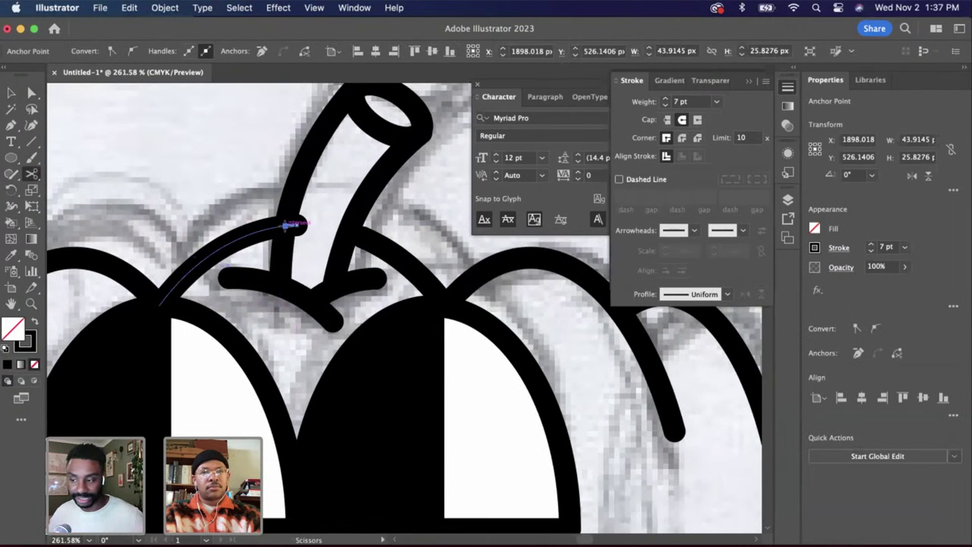
key("c")
key("super+shift+a")
Select both legs with their shoes and move them straight up to about Y 810 px, overlapping the pumpkin's lower edge
scroll(313, 230, "down", 8)
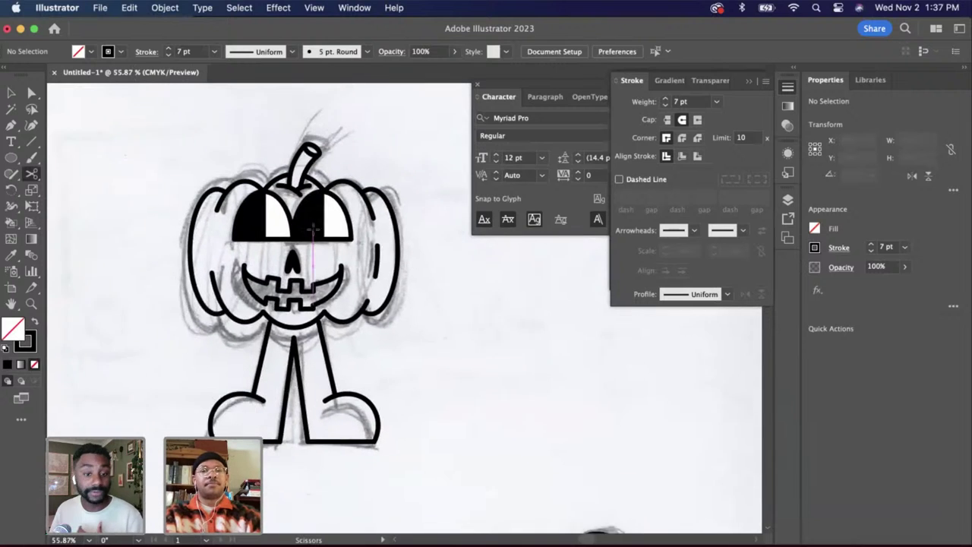
scroll(315, 238, "up", 2)
key("v")
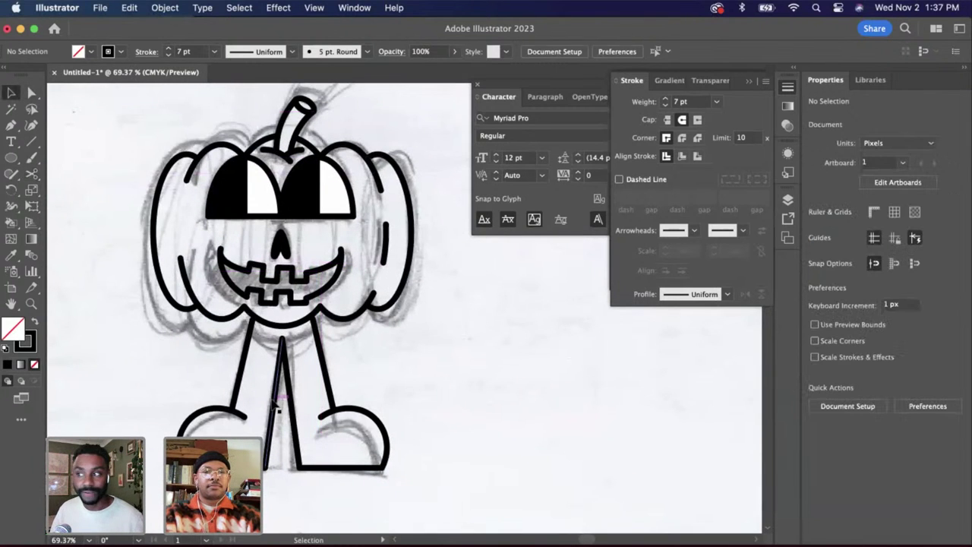
left_click(277, 403)
left_click_drag(146, 339, 163, 356)
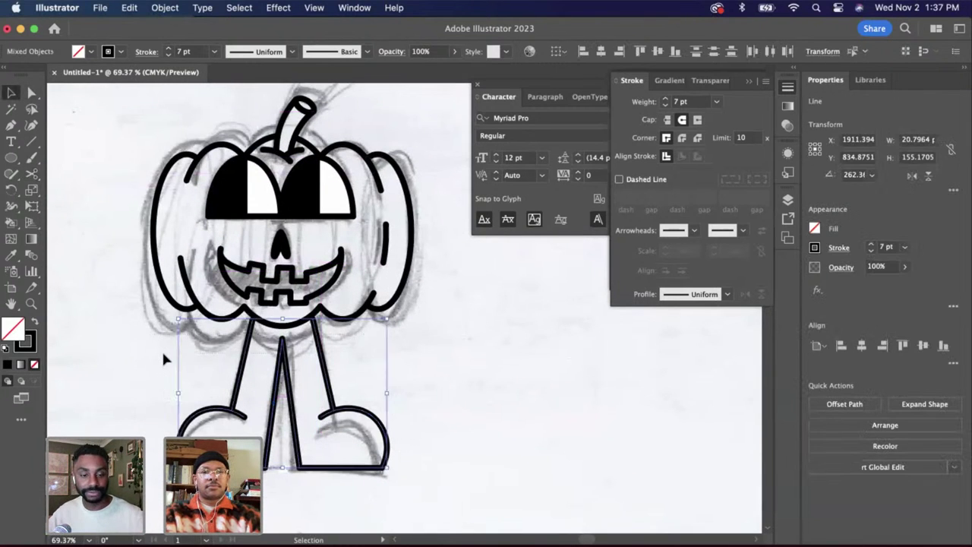
key("shift+Up")
key("shift+Up")
key("Up")
key("Up")
key("Up")
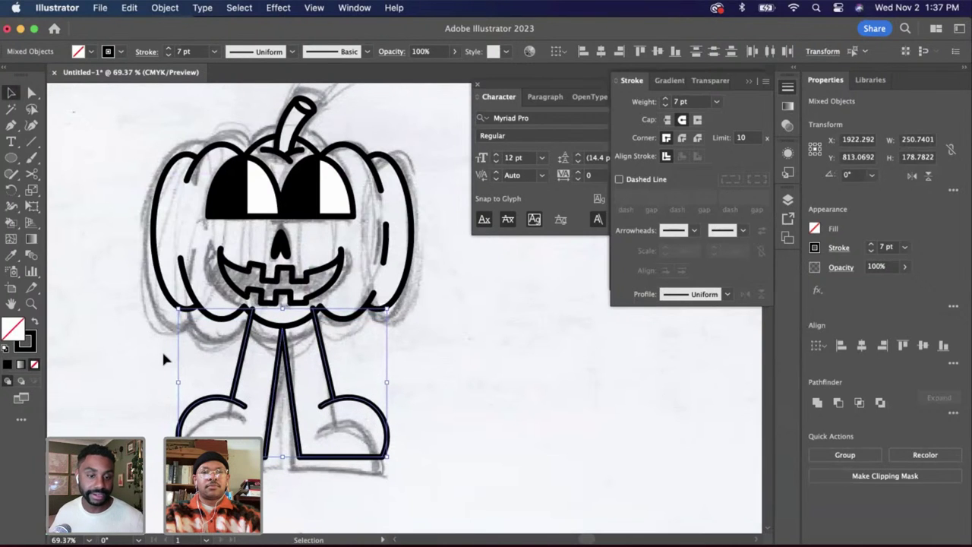
Cut both outer leg lines where they cross the pumpkin's bottom curve and delete the ends protruding into the body
scroll(250, 415, "up", 5)
scroll(249, 415, "up", 3)
key("c")
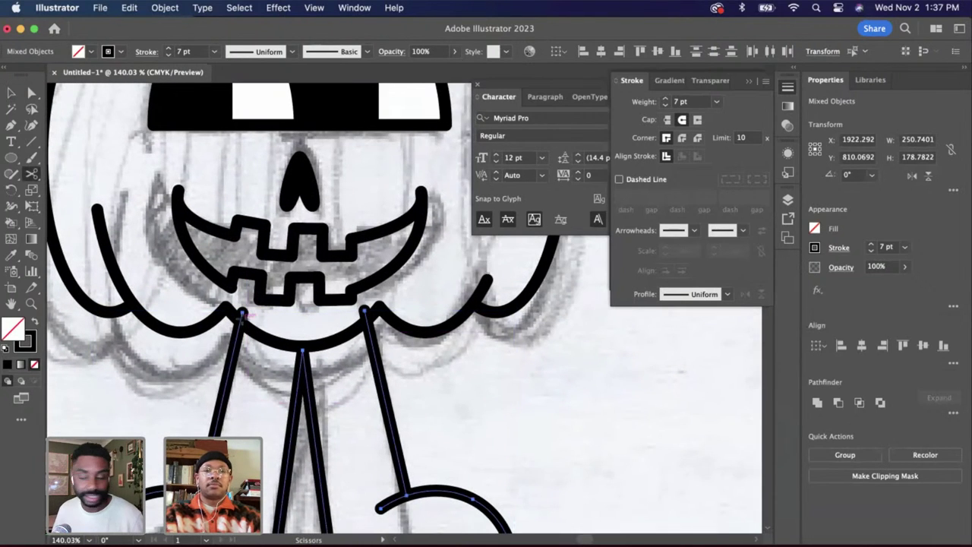
left_click(240, 321)
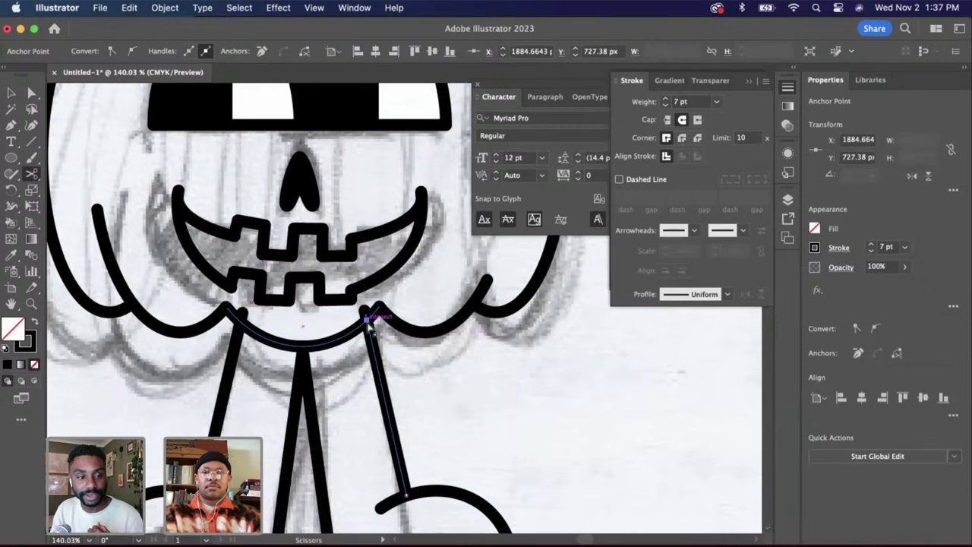
key("a")
left_click(242, 313)
key("Delete")
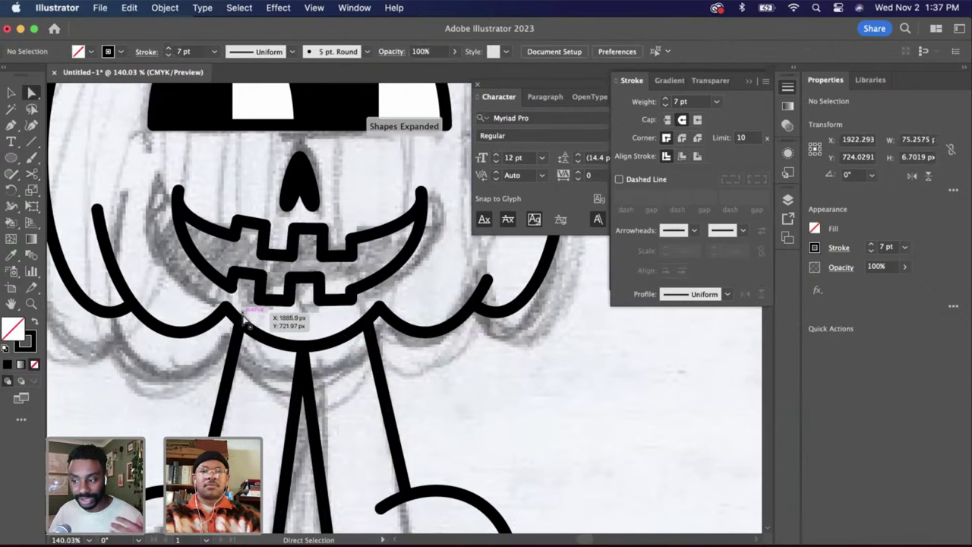
scroll(308, 354, "down", 6)
scroll(280, 354, "down", 2)
scroll(279, 355, "down", 2)
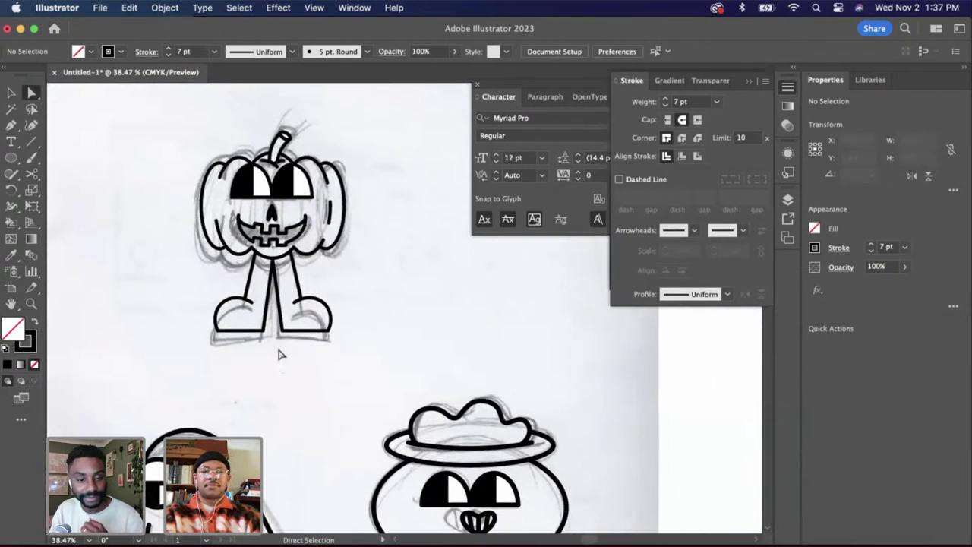
left_click(306, 302)
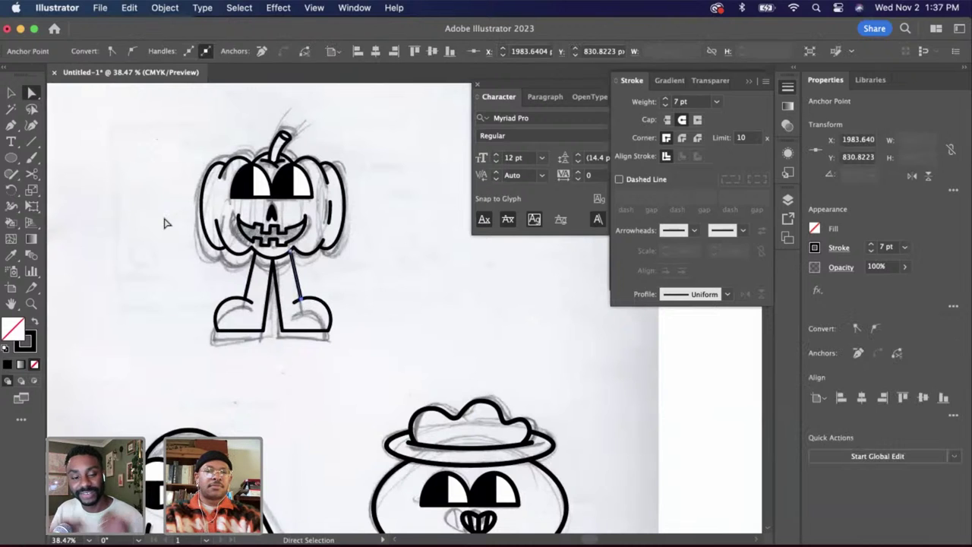
left_click(164, 222)
Select the whole round character with the hat and crossed legs and set its stroke weight to 7 pt
left_click(11, 92)
scroll(338, 424, "down", 5)
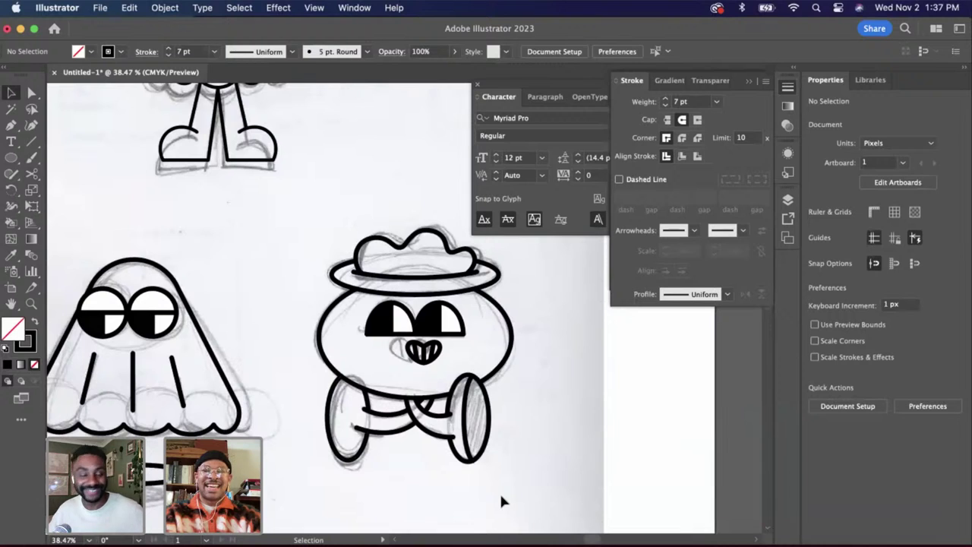
left_click_drag(497, 486, 323, 253)
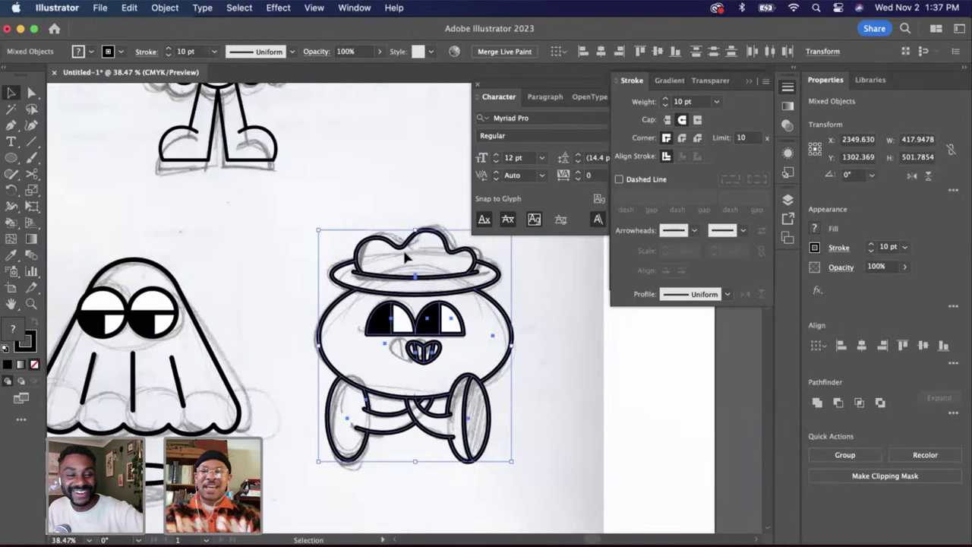
left_click(666, 105)
left_click(665, 106)
left_click(665, 106)
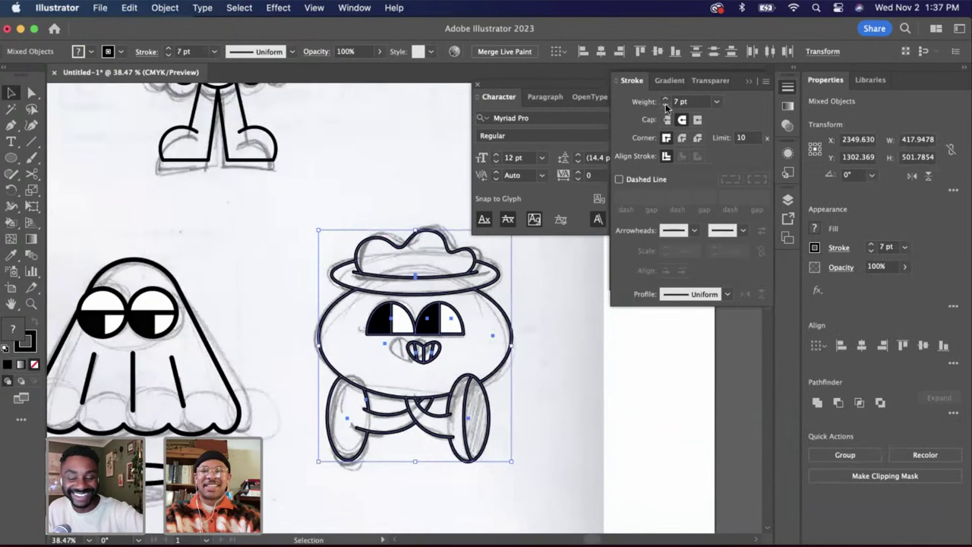
Select every part of the pumpkin character, including its legs and shoes, and group them
left_click(280, 128)
left_click(275, 137)
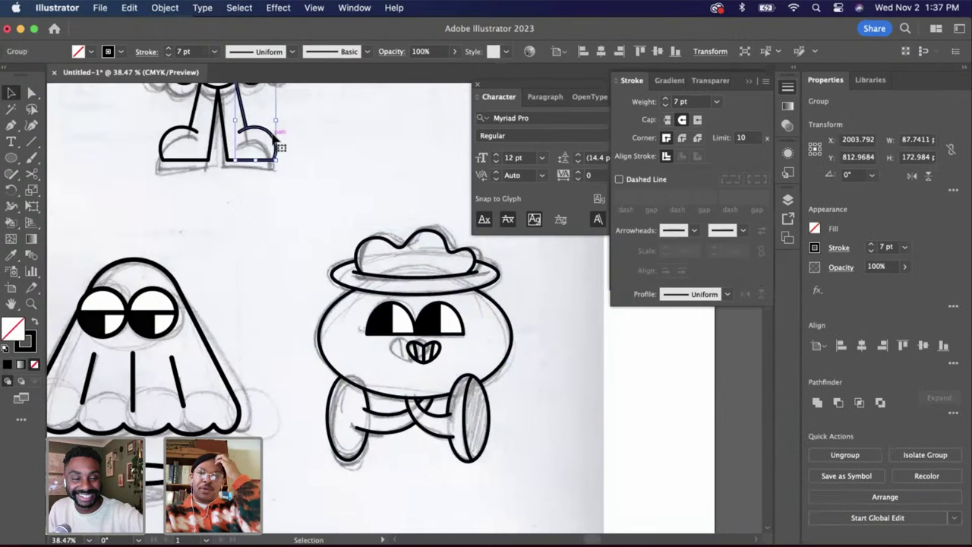
left_click(345, 236)
scroll(345, 236, "up", 3)
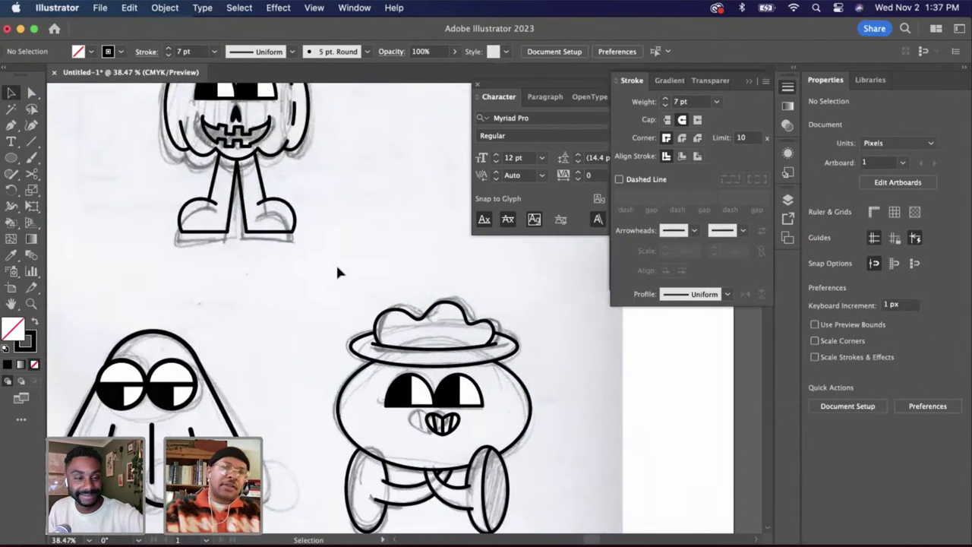
left_click_drag(335, 263, 143, 156)
key("super+g")
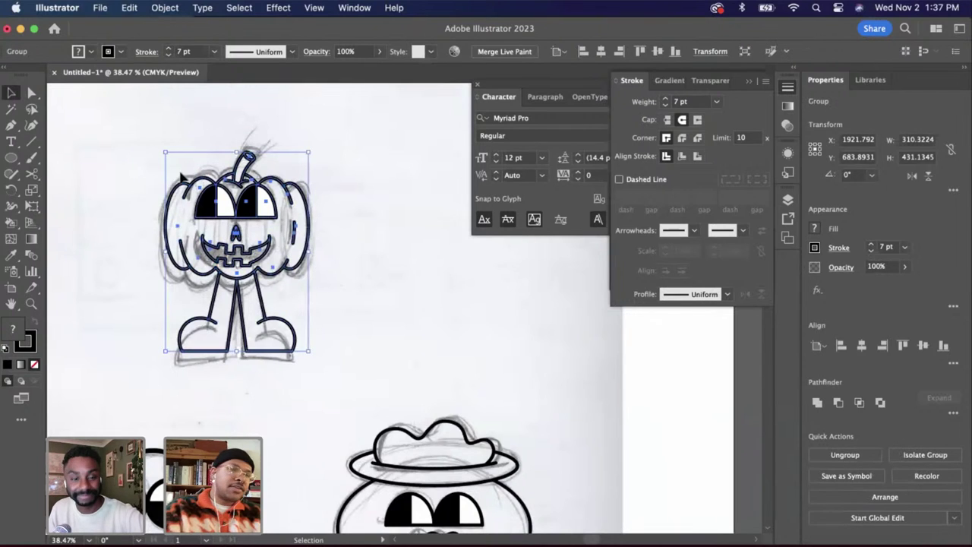
left_click(341, 312)
Select the scalloped segments along the ghost's bottom hem and delete them, keeping the straight side lines
scroll(341, 311, "down", 5)
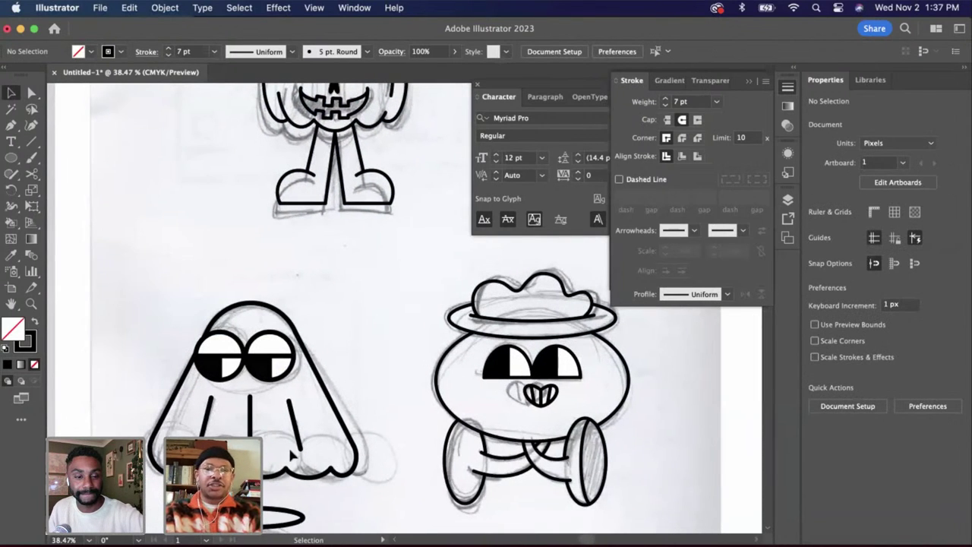
key("a")
left_click(151, 448)
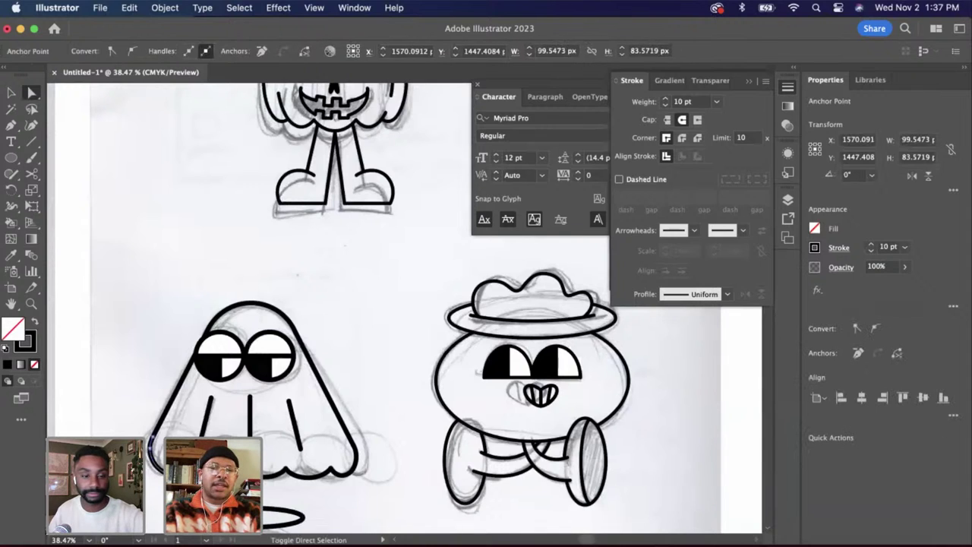
left_click_drag(286, 469, 320, 483)
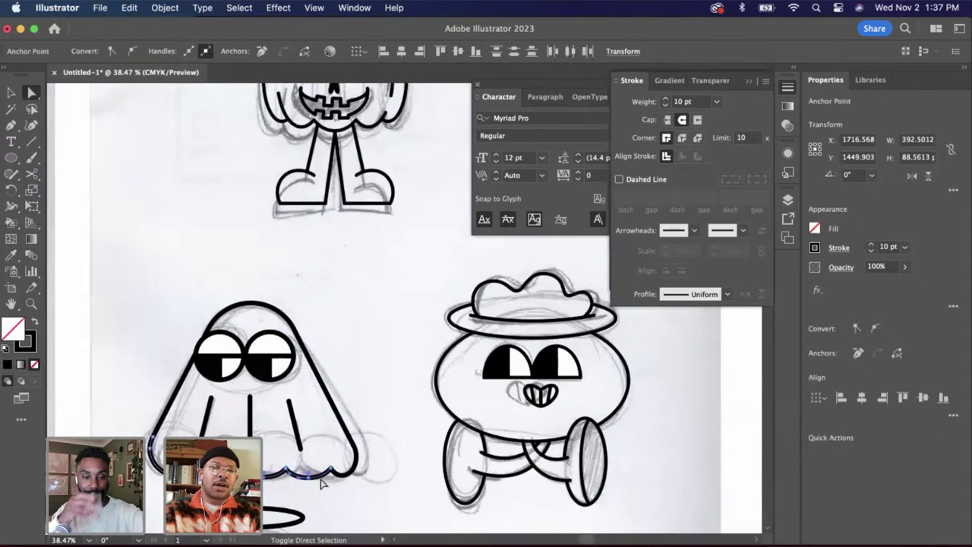
key("Delete")
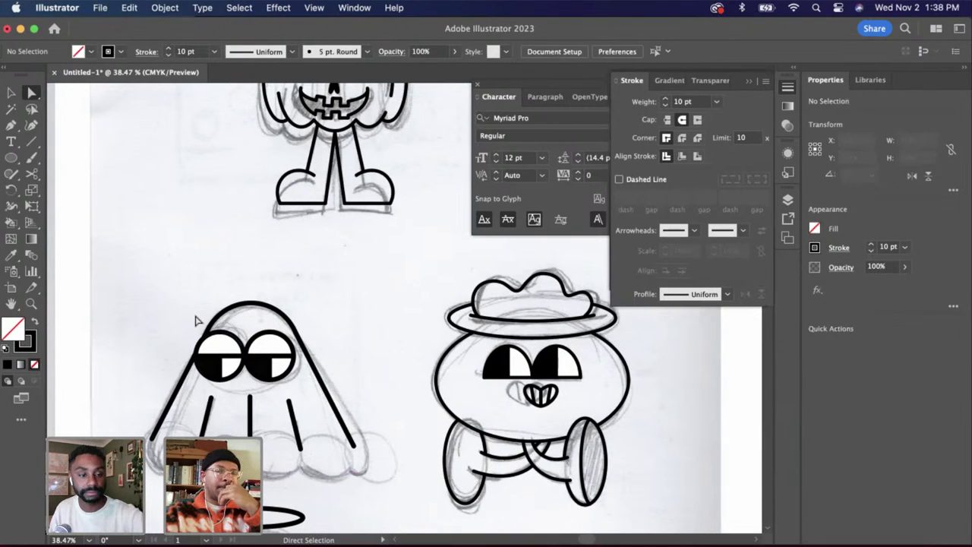
Draw a circle about 107 px in diameter at the lower end of the ghost's left side line with the Ellipse tool
left_click(15, 158)
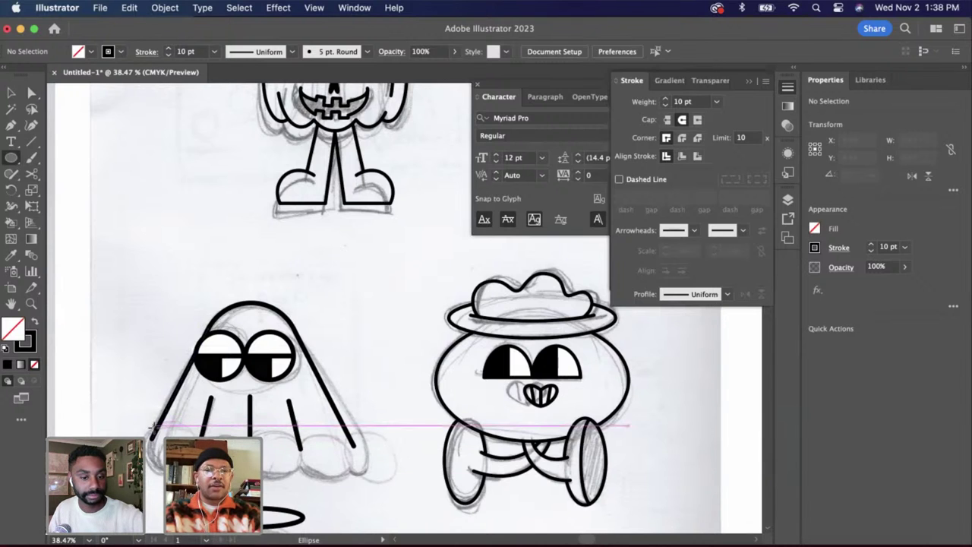
scroll(152, 429, "up", 5)
left_click_drag(181, 316, 321, 447)
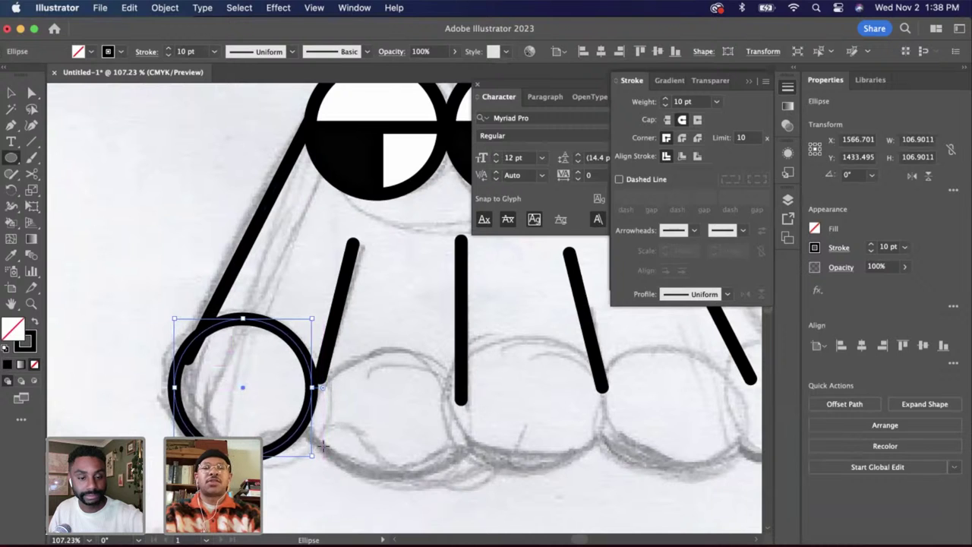
Nudge the circle 7 px right and 1 px up so its left edge meets the ghost's left side line
key("Right")
key("Right")
key("Right")
key("Right")
key("Right")
key("Right")
key("Up")
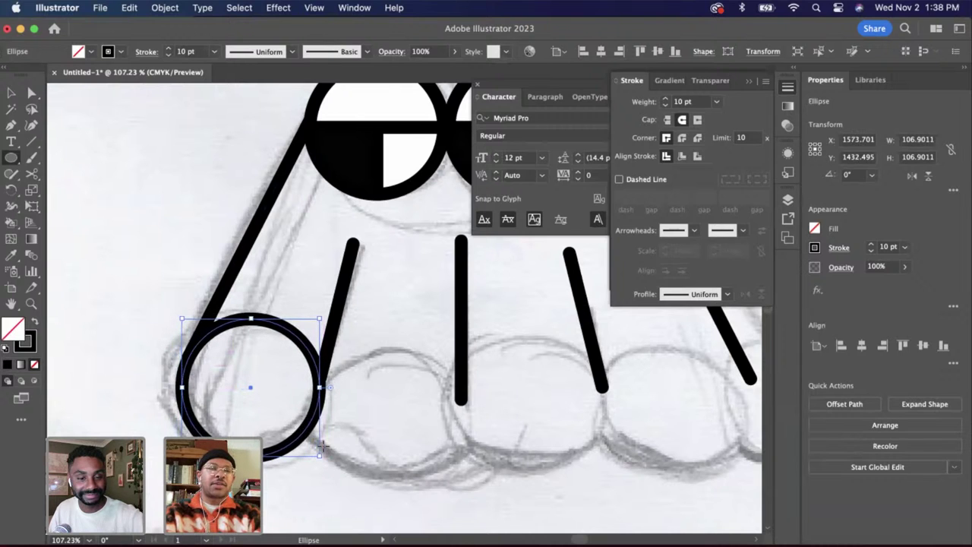
scroll(190, 384, "up", 4)
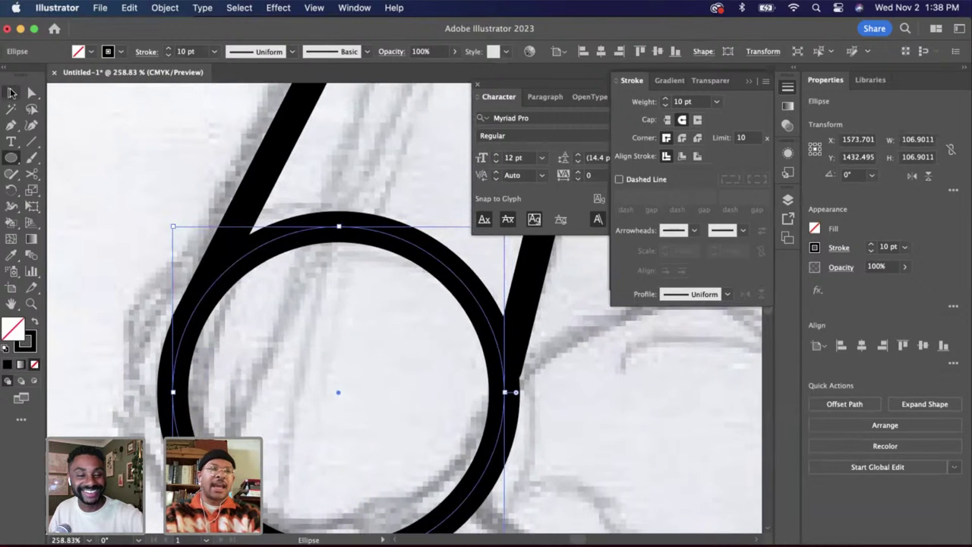
left_click(11, 92)
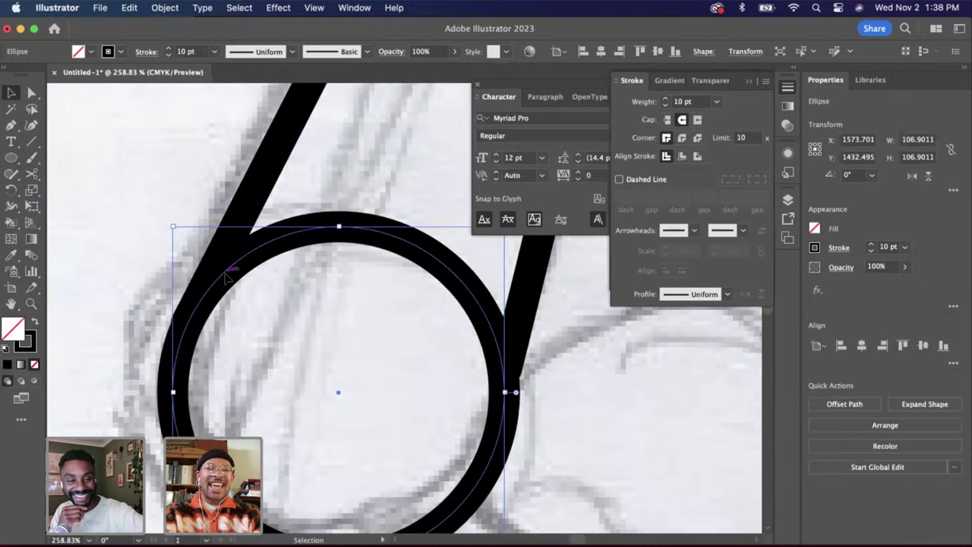
left_click_drag(225, 273, 234, 277)
left_click(292, 340)
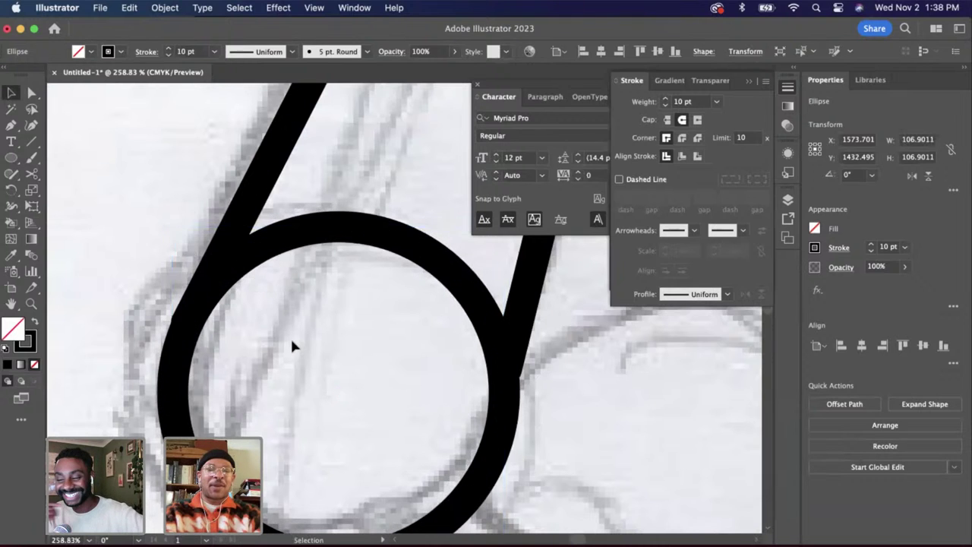
Duplicate the circle in place and move the copy straight right to about X 1680.7 px, beside the first circle
scroll(292, 346, "down", 4)
scroll(300, 372, "right", 1)
left_click(319, 401)
key("a")
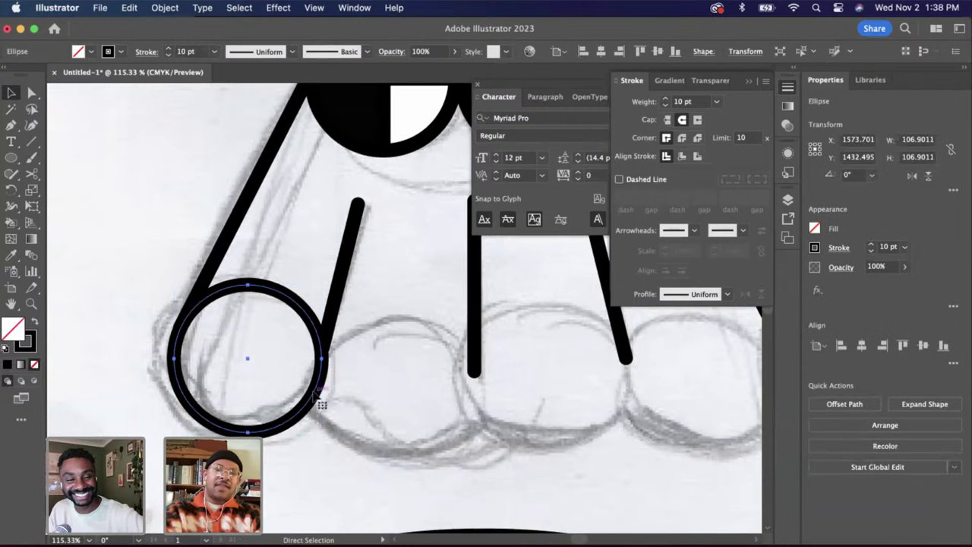
key("super+f")
key("shift+Right")
key("shift+Right")
key("shift+Right")
key("shift+Right")
key("shift+Right")
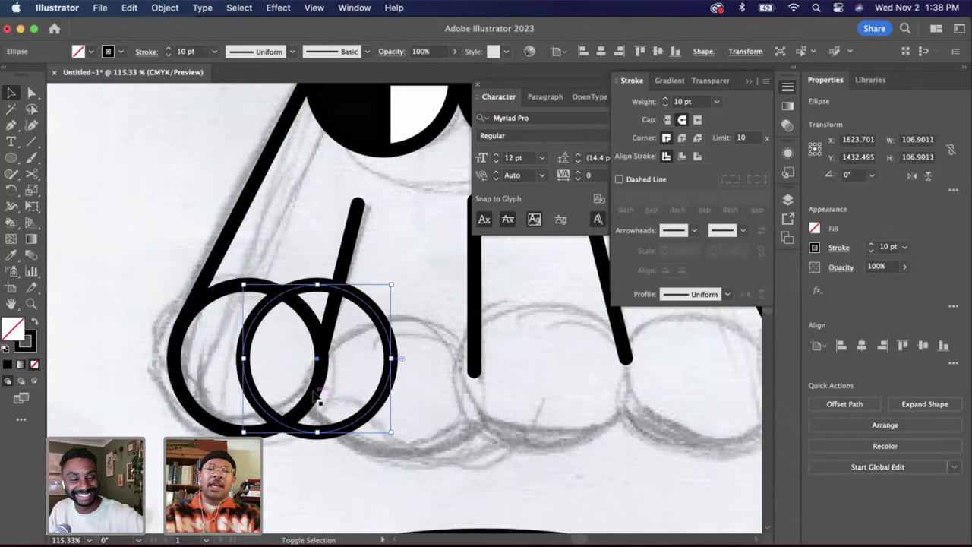
key("shift+Right")
key("shift+Right")
key("shift+Right")
key("shift+Right")
key("shift+Right")
key("shift+Right")
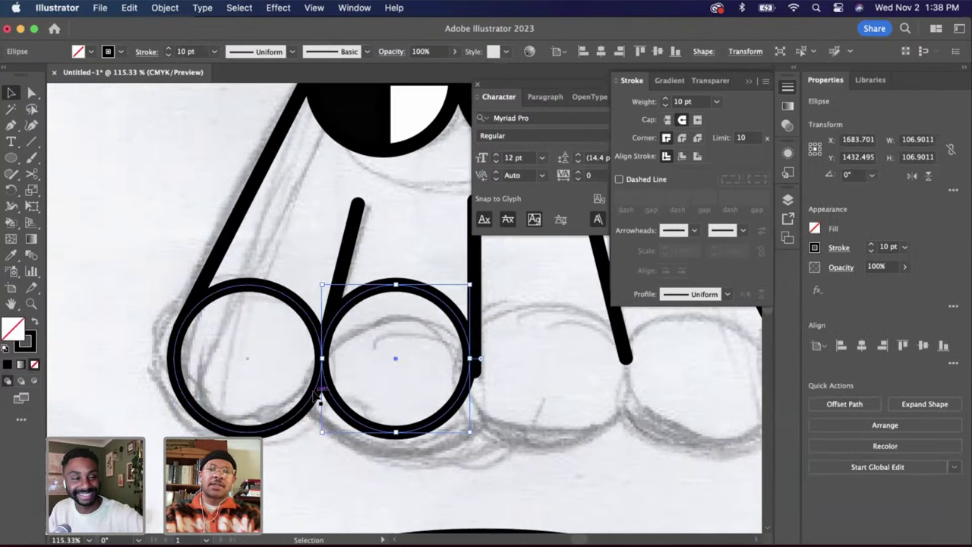
left_click(346, 460)
Duplicate the second circle and move the copy straight right to about X 1787.7 px so their outlines overlap
scroll(346, 460, "right", 5)
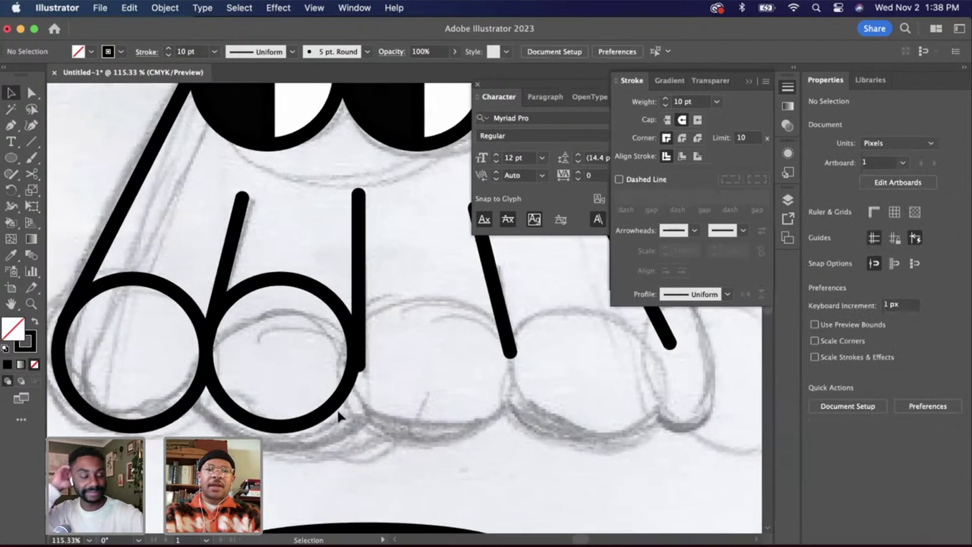
left_click(339, 416)
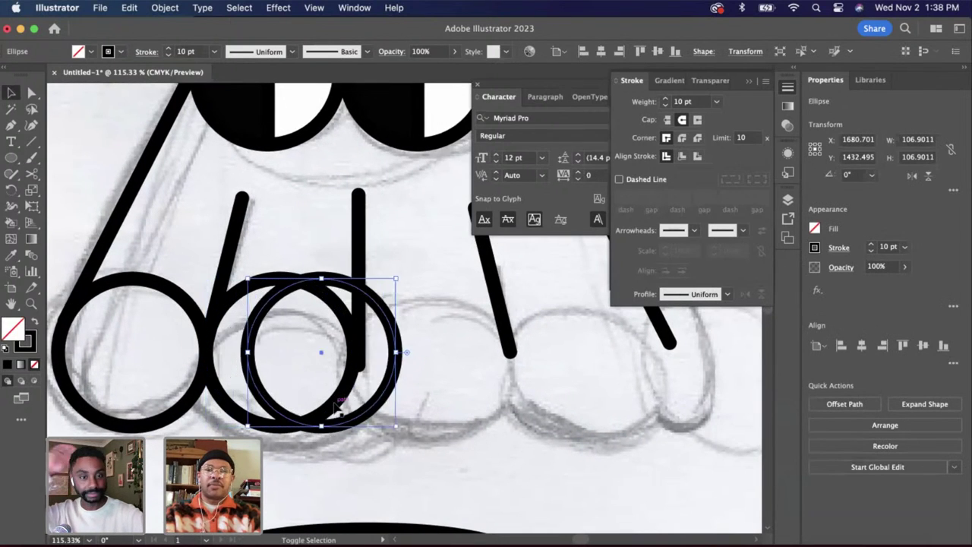
key("shift+Right")
key("shift+Right")
key("shift+Right")
key("shift+Right")
key("shift+Right")
key("shift+Right")
key("shift+Right")
key("shift+Right")
key("shift+Right")
key("shift+Right")
key("shift+Right")
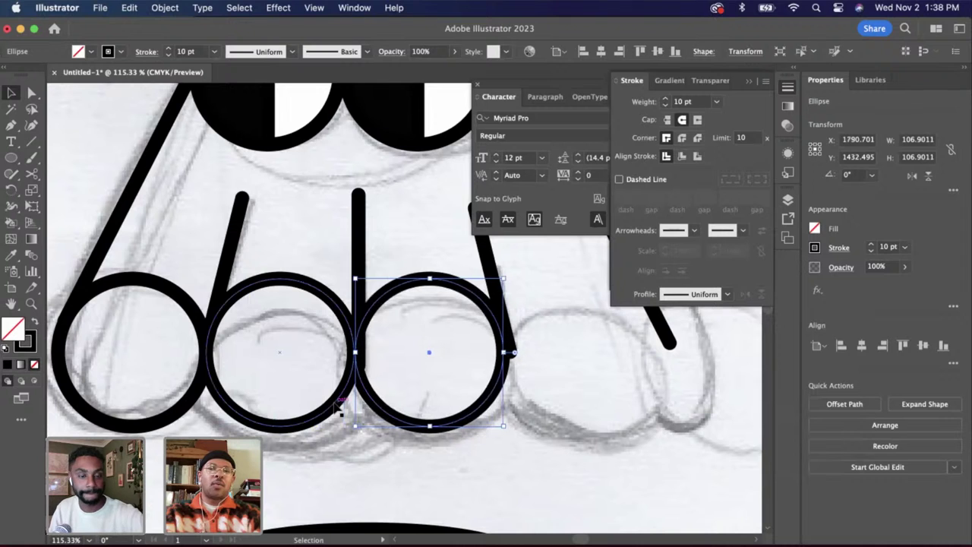
scroll(342, 410, "up", 3)
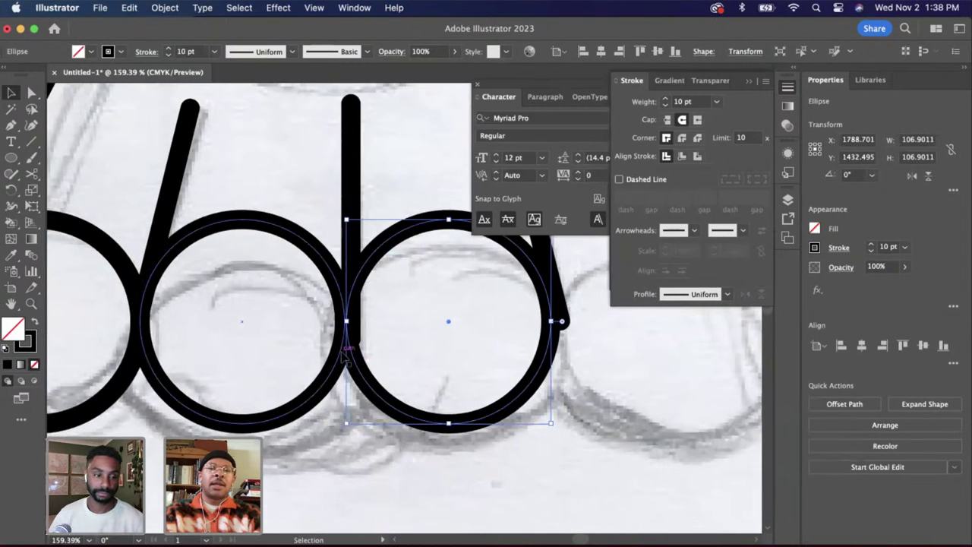
key("Left")
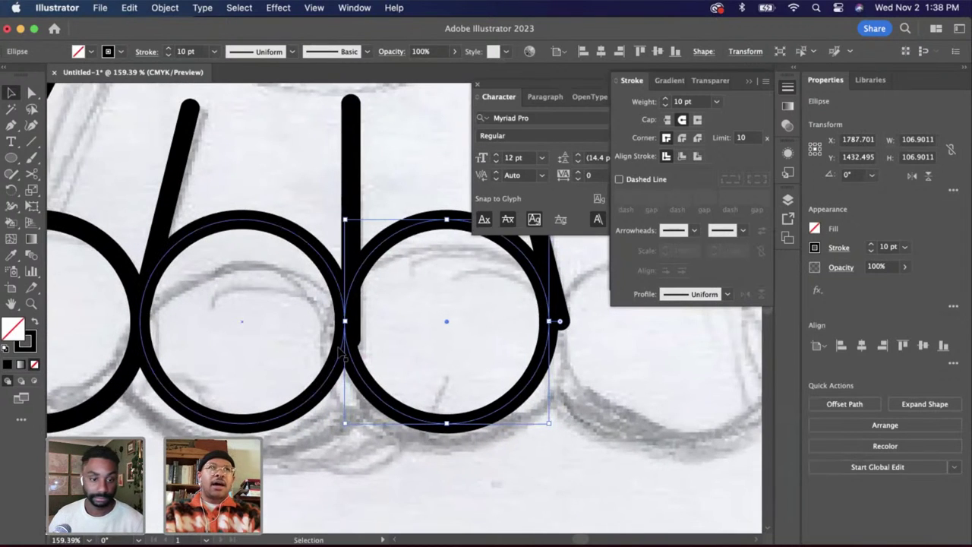
Copy the third circle, paste it in front and move the copy straight right past the ghost's right inner fold line
scroll(339, 348, "right", 5)
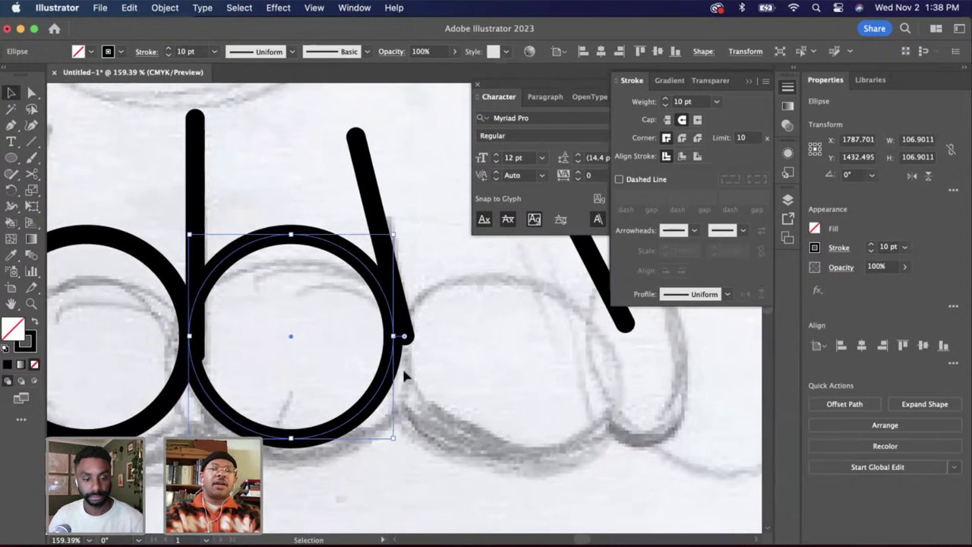
key("super+c")
key("super+f")
key("shift+Right")
key("shift+Right")
key("shift+Right")
key("shift+Right")
key("shift+Right")
key("shift+Right")
key("shift+Right")
key("shift+Right")
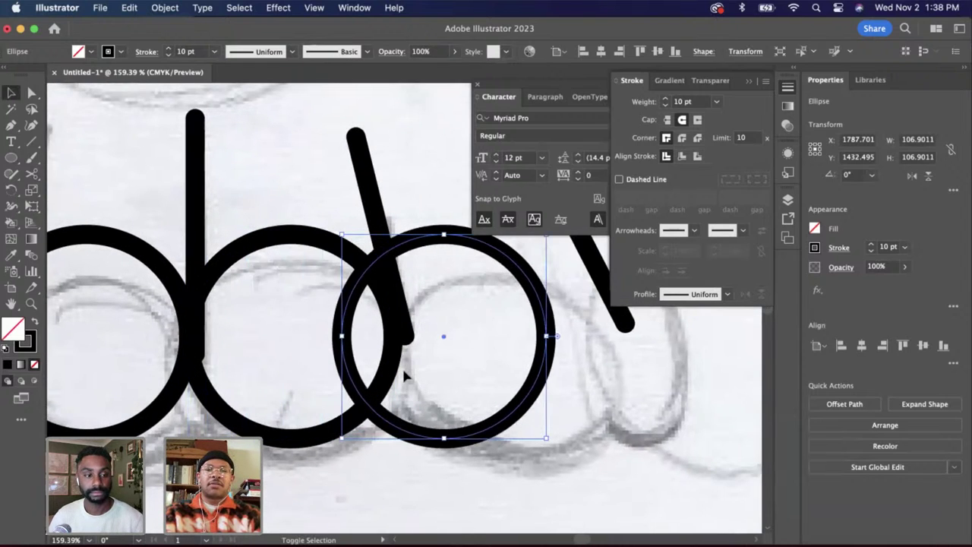
key("shift+Right")
key("shift+Right")
key("shift+Right")
key("shift+Right")
key("shift+Right")
key("shift+Right")
key("shift+Right")
key("shift+Right")
key("shift+Right")
key("shift+Right")
key("shift+Right")
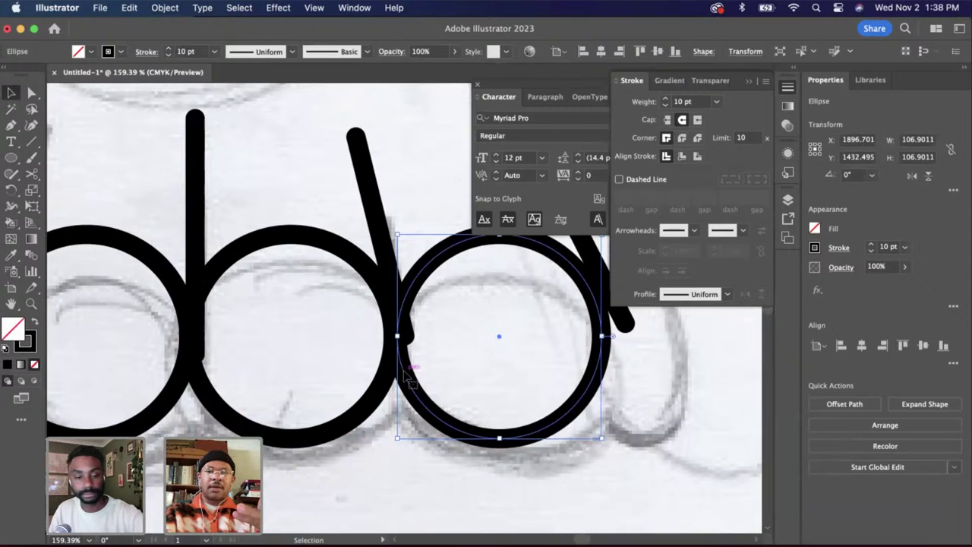
Nudge the fourth circle left to about X 1894.7 px so its outline overlaps the third circle's edge
key("Left")
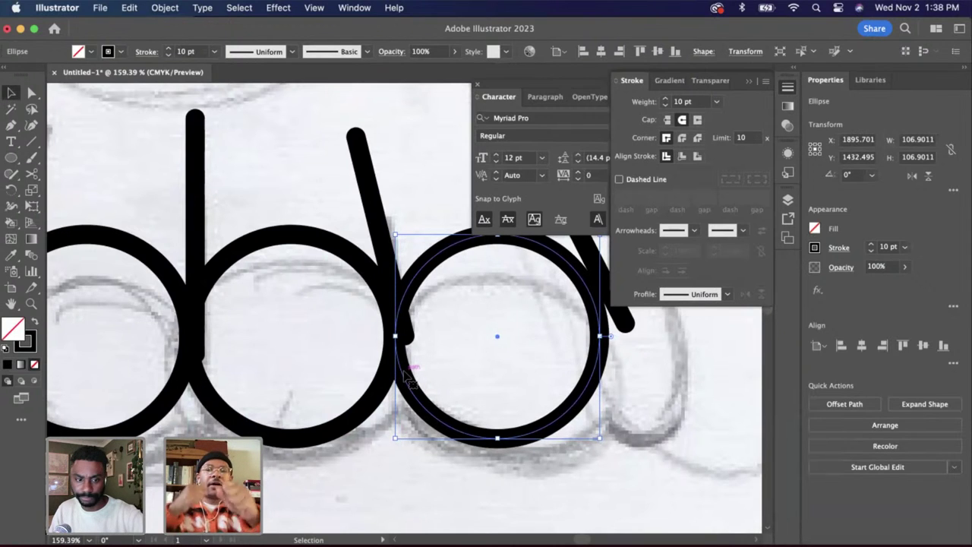
key("Left")
key("Left")
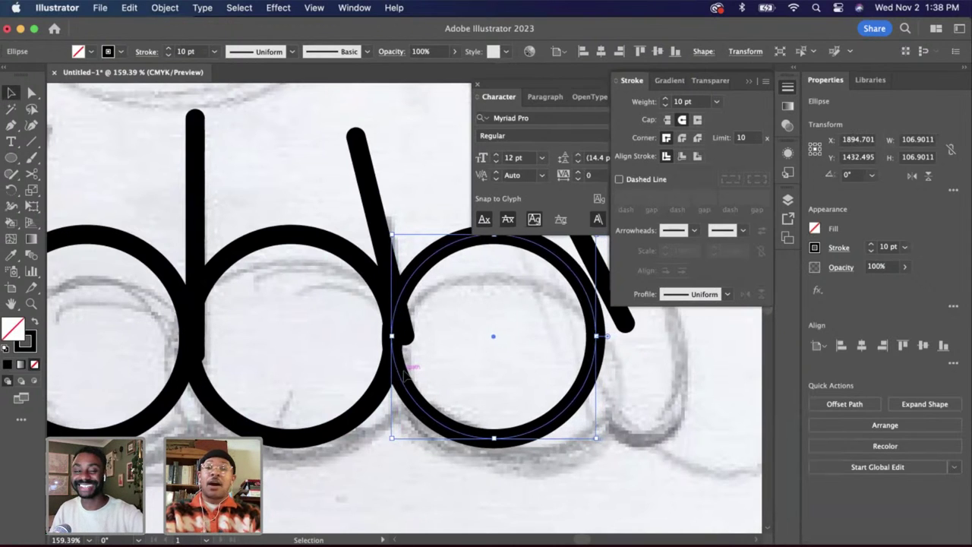
key("Right")
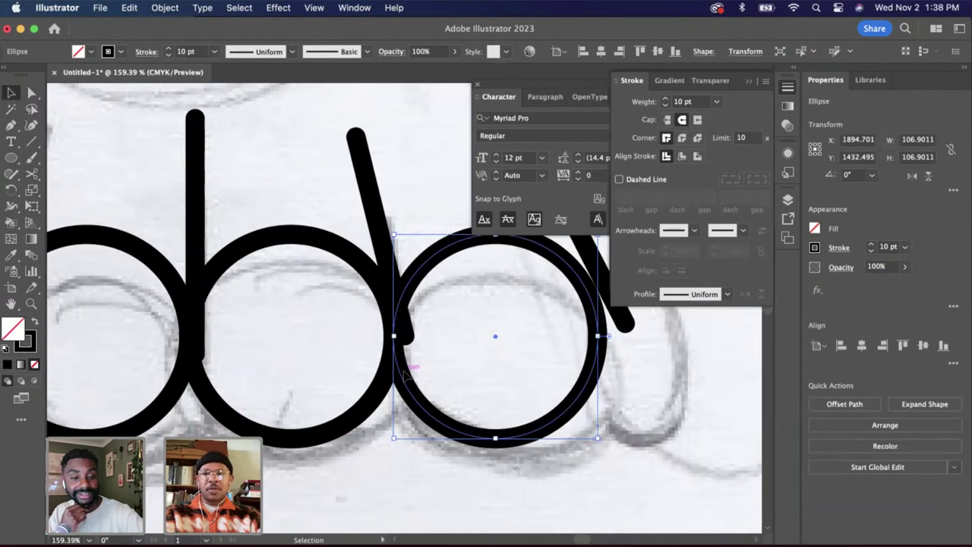
left_click(450, 386)
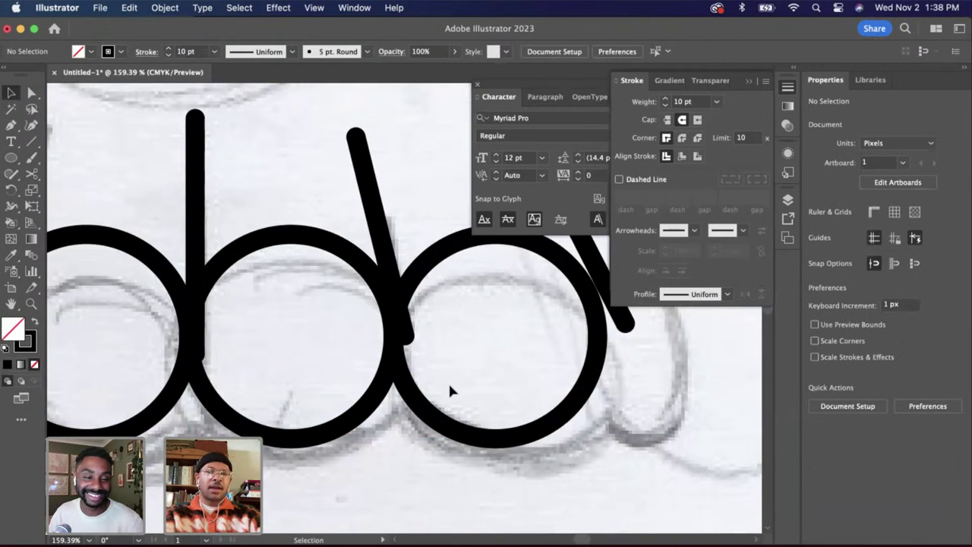
Select the ghost's body and face group and enlarge it proportionally to about 513 by 382 px from its lower left corner
scroll(449, 381, "down", 5)
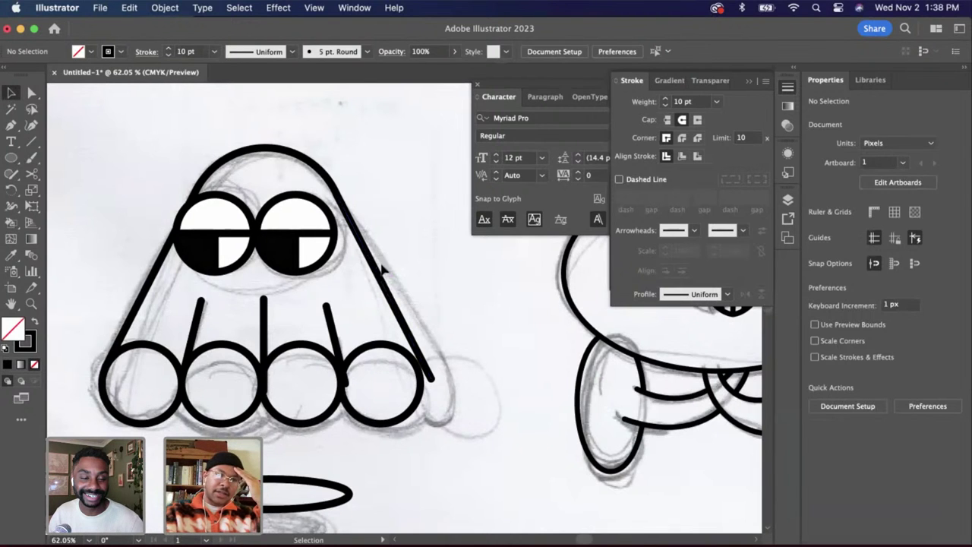
left_click(341, 180)
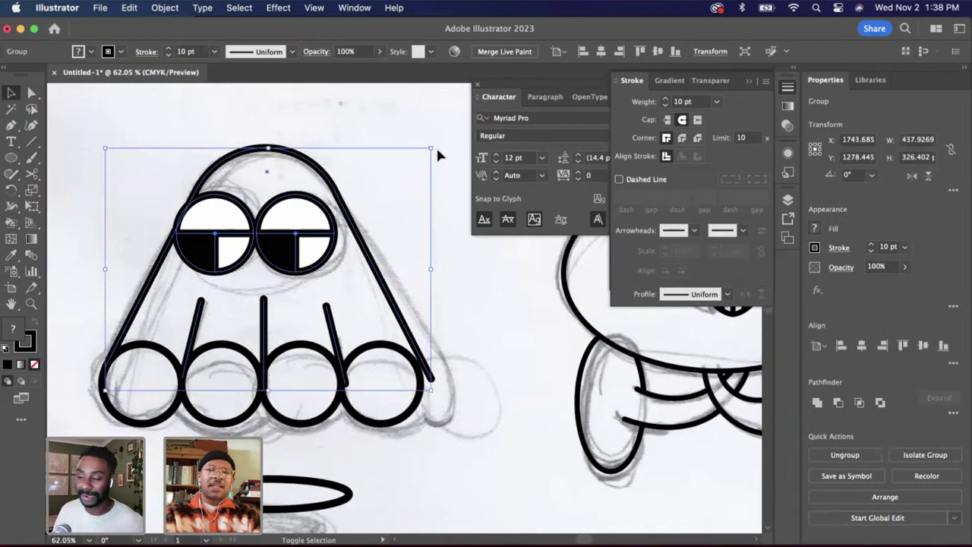
left_click_drag(434, 146, 460, 265)
scroll(448, 265, "down", 3)
scroll(161, 387, "up", 3)
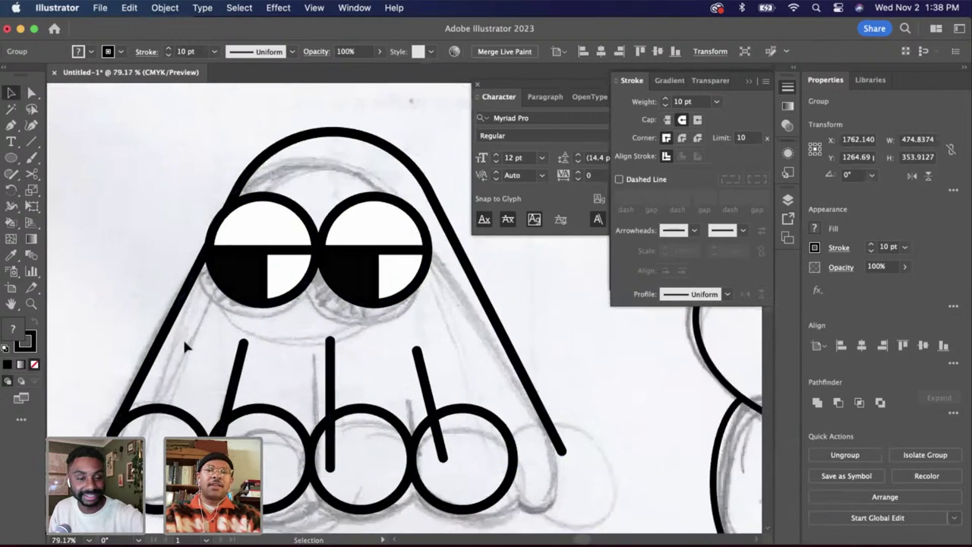
scroll(222, 330, "down", 3)
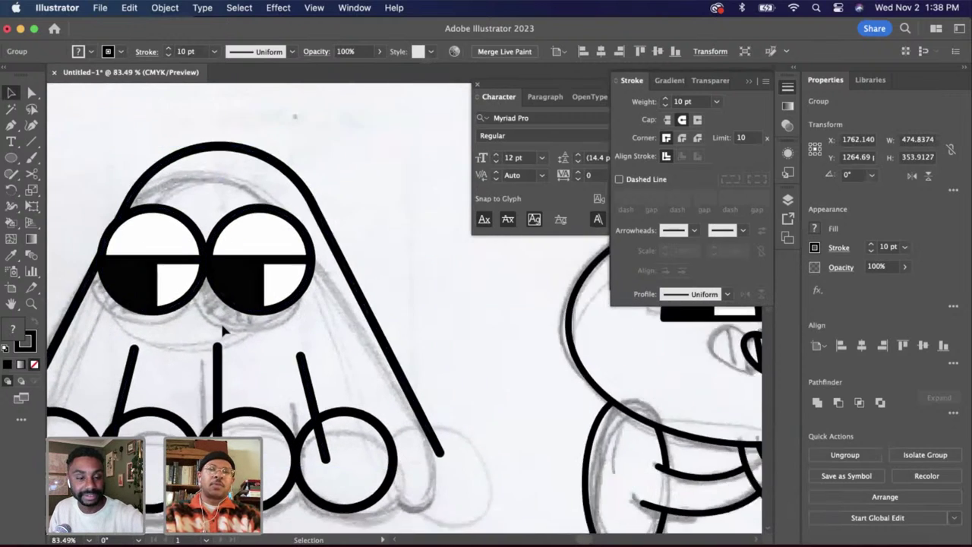
left_click_drag(401, 187, 424, 157)
scroll(200, 319, "up", 3)
scroll(200, 324, "up", 3)
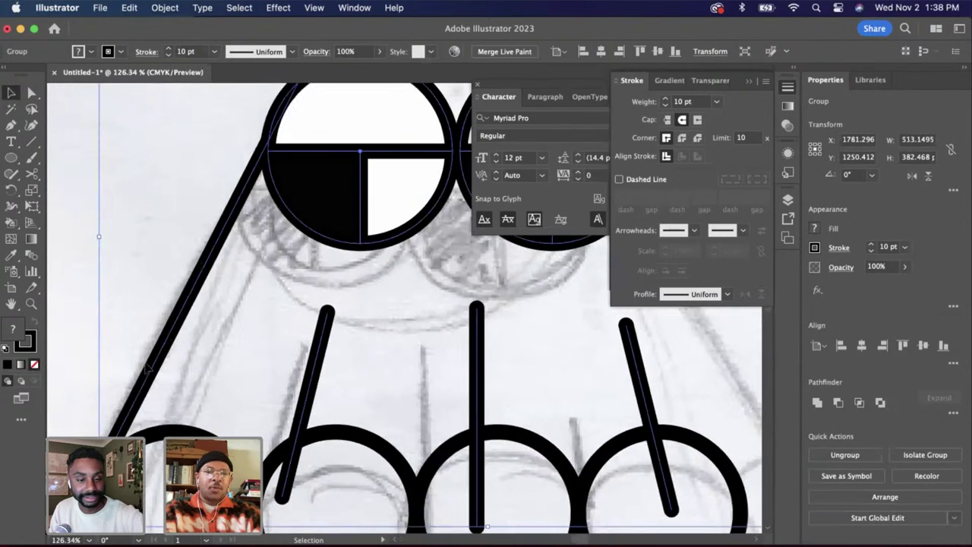
Move the enlarged ghost group slightly down and right to about X 1783, Y 1254.6 px, aligning its left line with the first circle
left_click_drag(140, 392, 147, 400)
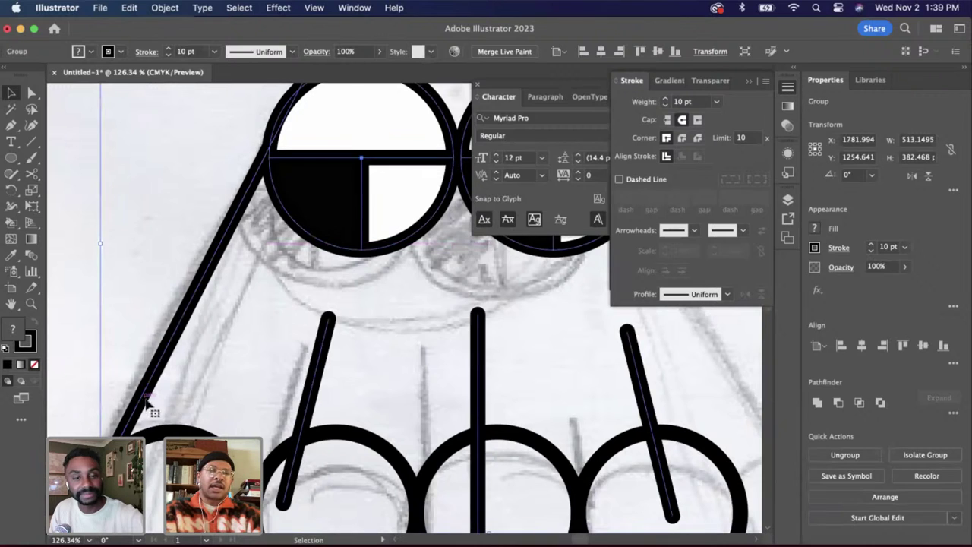
key("Right")
scroll(142, 401, "up", 4)
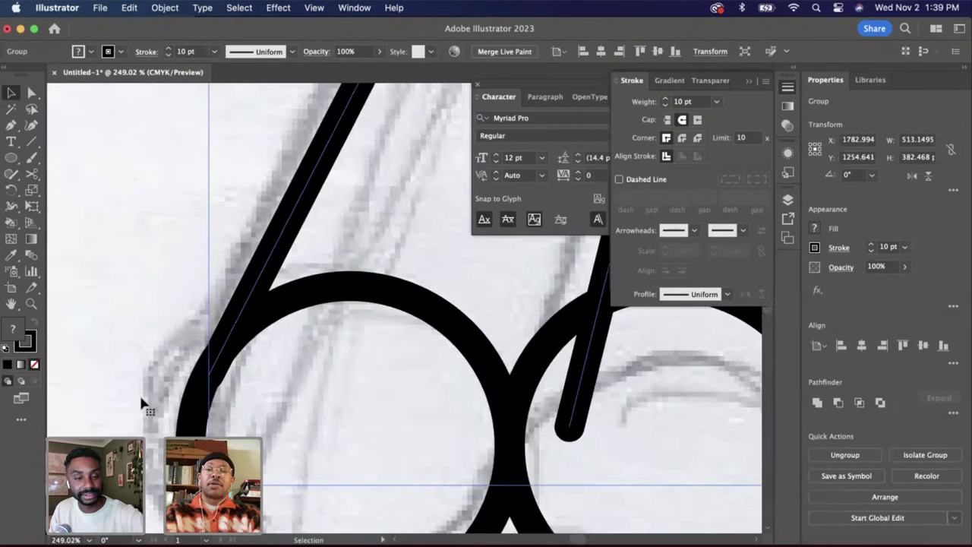
Move the ghost's body and face group slightly left and down to about X 1781.5, Y 1256.9 px
left_click_drag(223, 367, 214, 370)
left_click(416, 248)
scroll(417, 248, "down", 6)
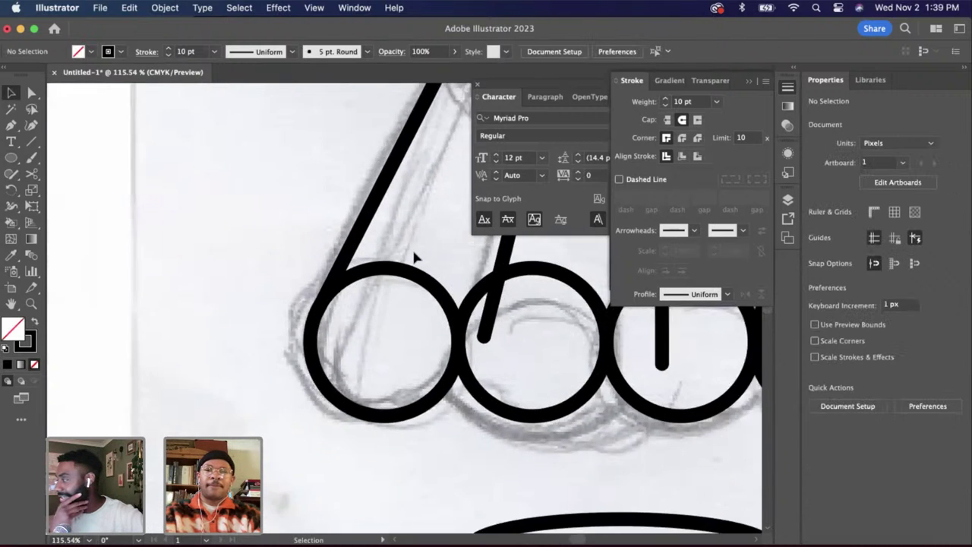
scroll(264, 237, "up", 1)
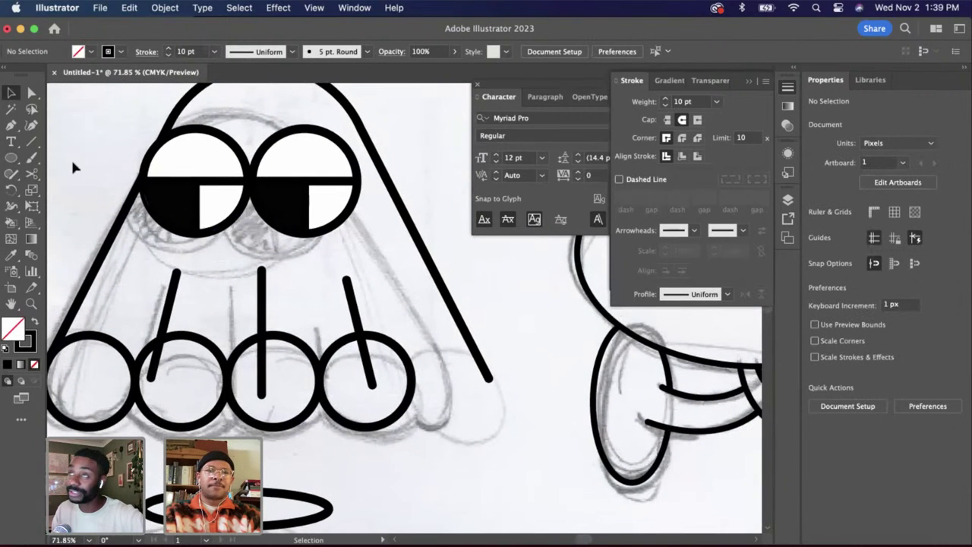
left_click(28, 93)
left_click(401, 430)
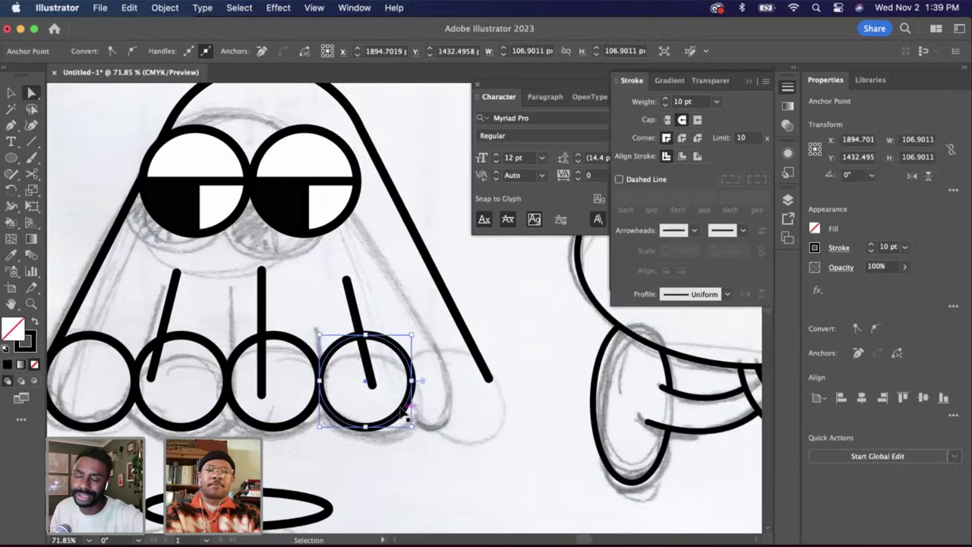
key("super+z")
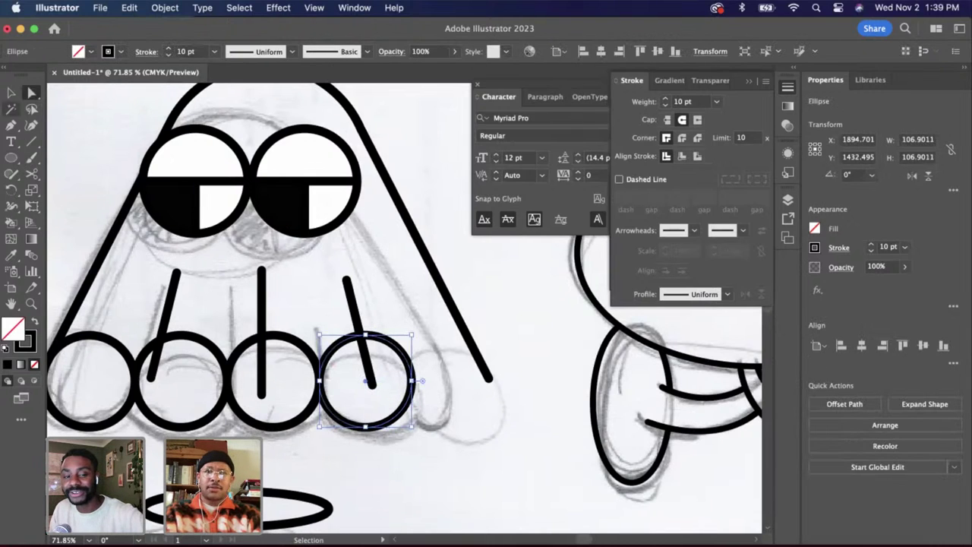
left_click(11, 93)
key("super+z")
key("super+z")
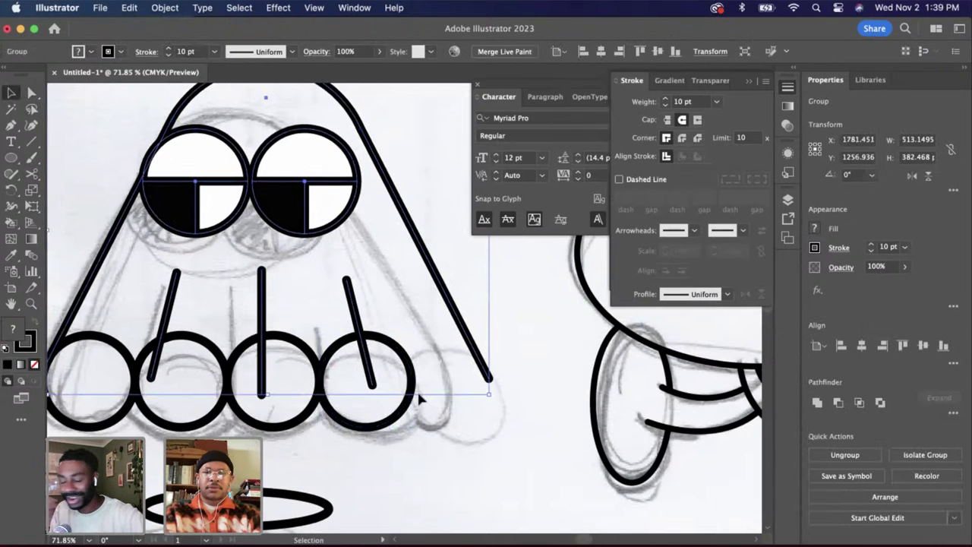
Duplicate the fourth hem circle straight to the right, placing the fifth circle at about X 2005.2 px
left_click(412, 387)
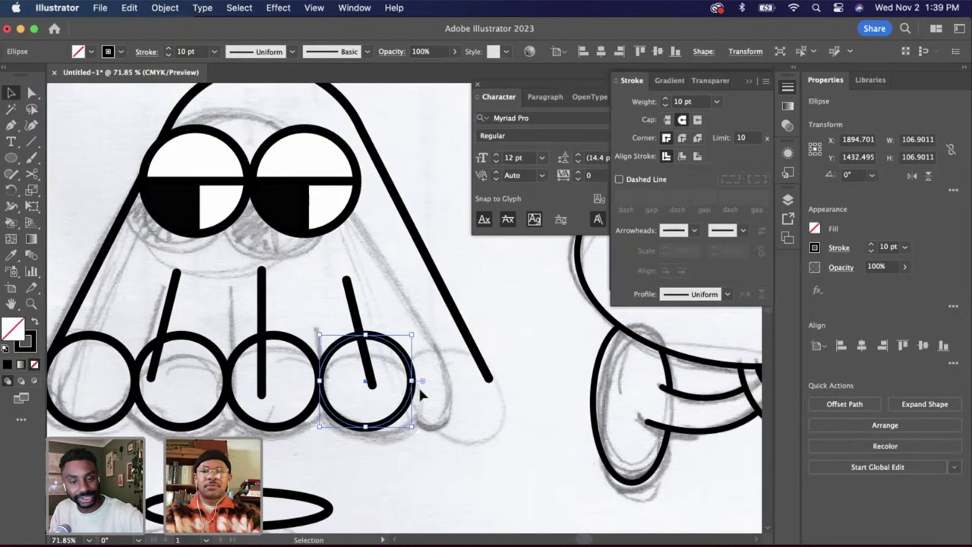
left_click_drag(415, 392, 507, 396)
Enlarge the ghost's body and face group proportionally to about 534 by 397 px so its right line reaches the fifth circle
left_click(445, 291)
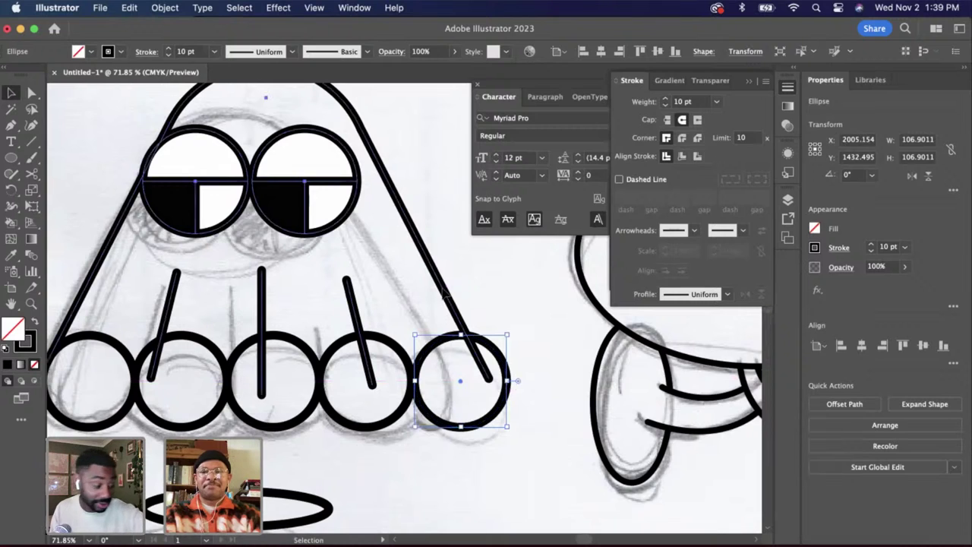
scroll(443, 293, "down", 3)
scroll(443, 293, "up", 2)
mouse_move(429, 188)
left_mouse_down()
mouse_move(466, 178)
mouse_move(444, 176)
left_mouse_up()
scroll(397, 248, "up", 3)
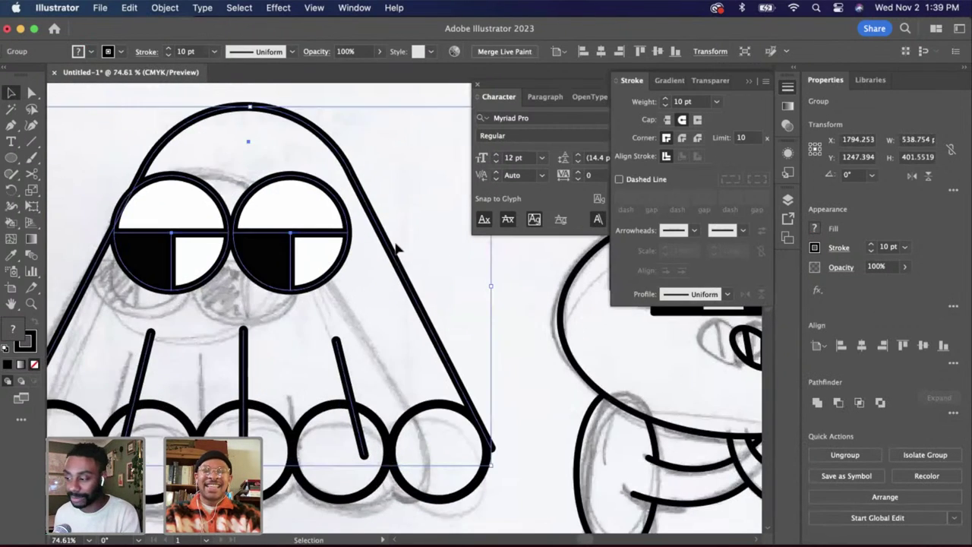
left_click_drag(490, 466, 487, 460)
scroll(486, 461, "down", 4)
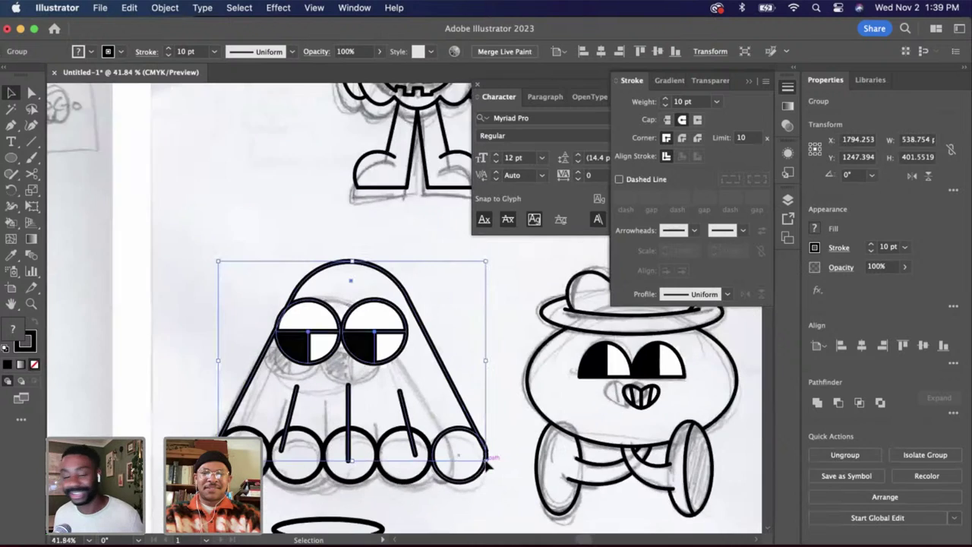
scroll(487, 460, "up", 3)
scroll(488, 448, "left", 2)
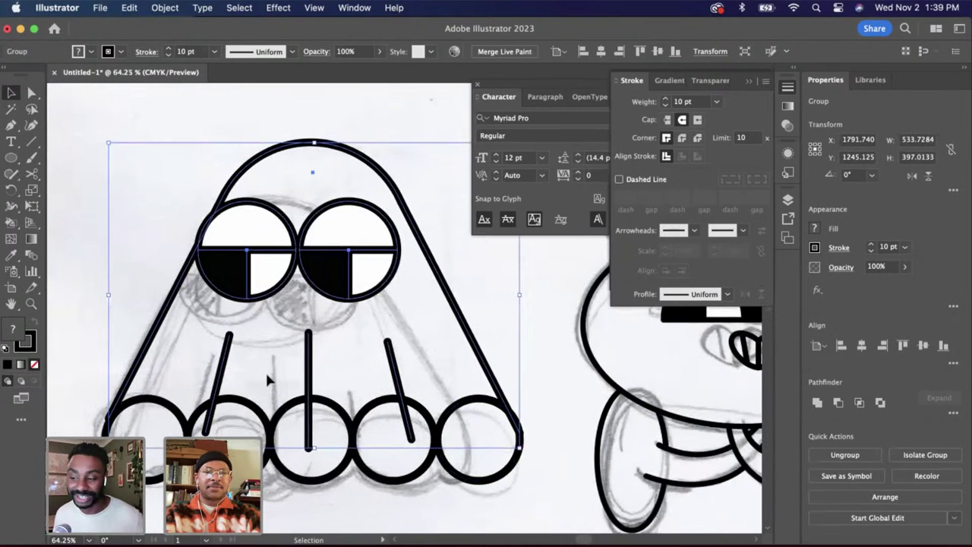
left_click(525, 392)
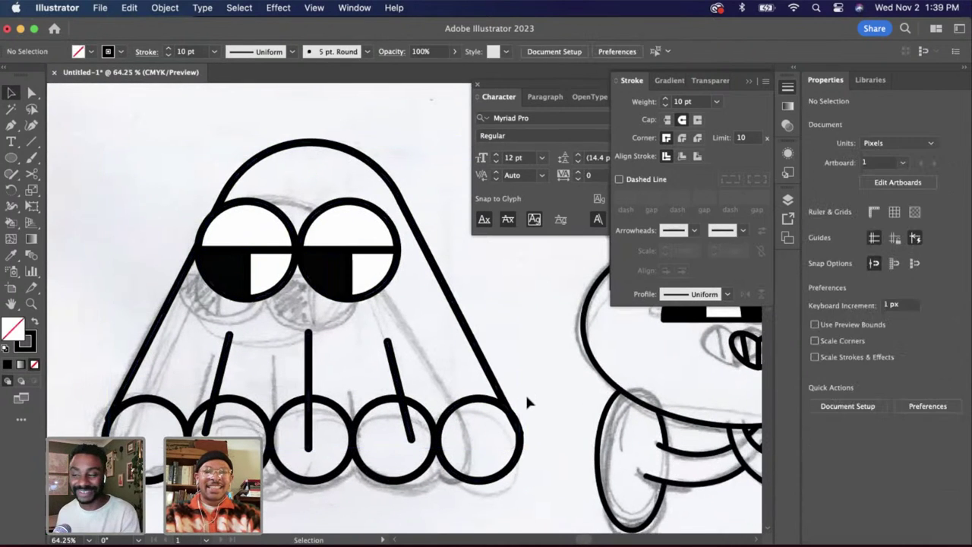
scroll(516, 406, "up", 1)
left_click(511, 426)
scroll(510, 429, "up", 3)
left_click(483, 383)
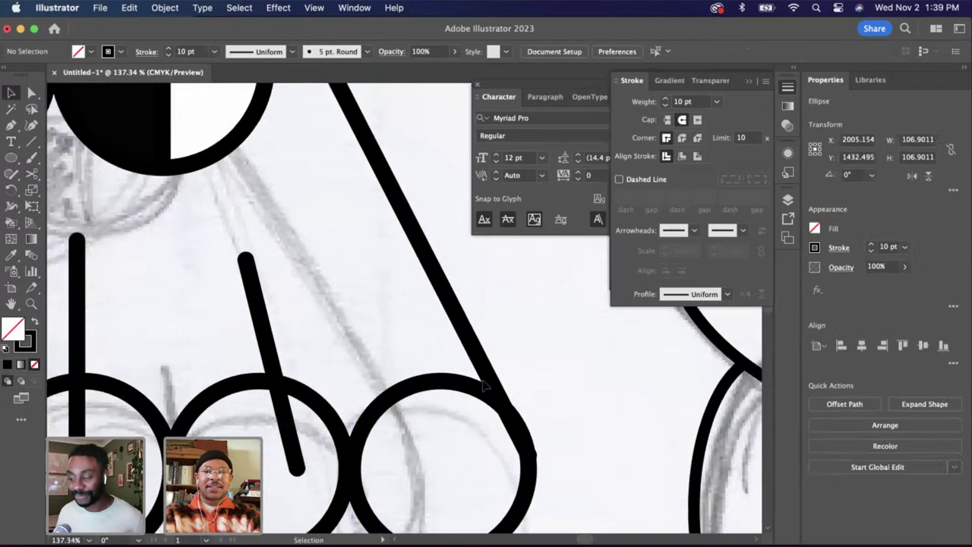
scroll(555, 302, "up", 1)
scroll(529, 298, "down", 3)
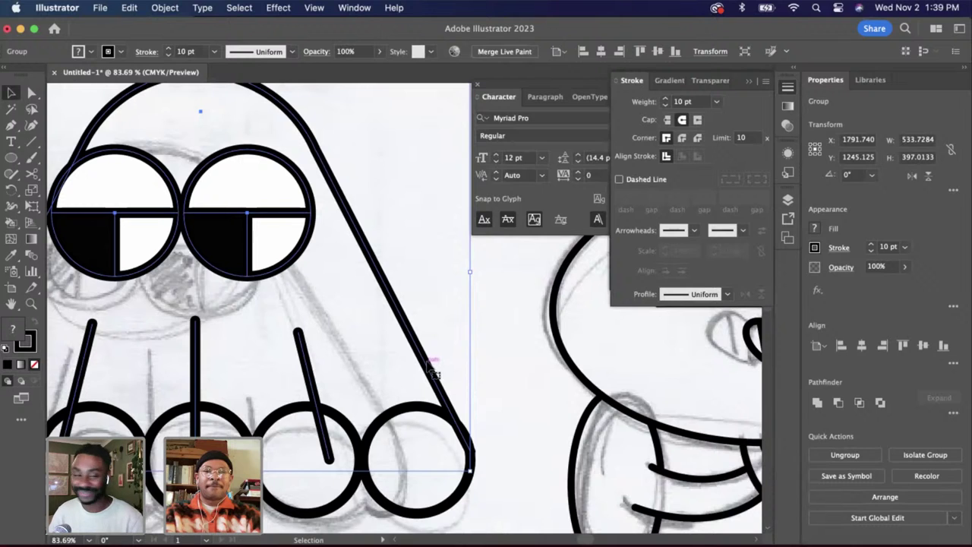
double_click(435, 372)
left_click(435, 372)
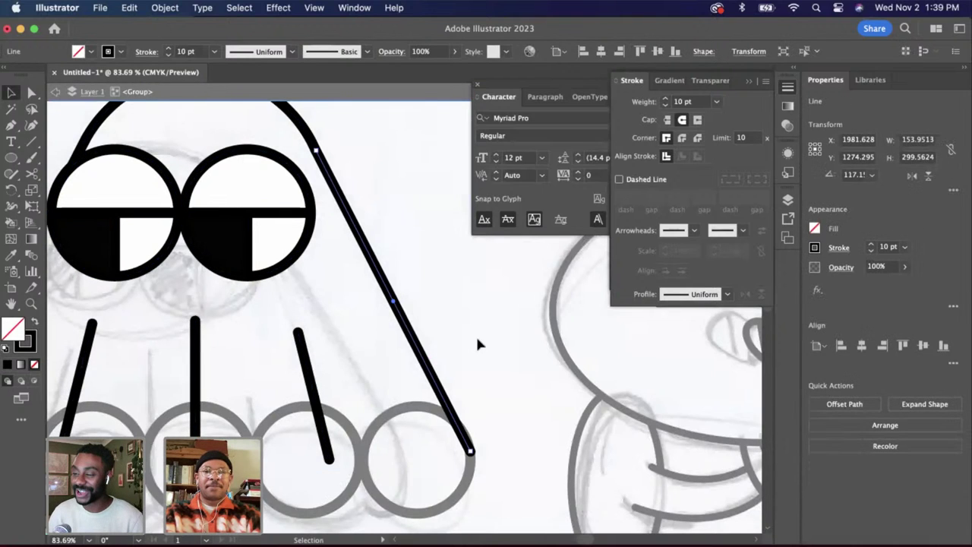
double_click(350, 280)
scroll(354, 279, "down", 3)
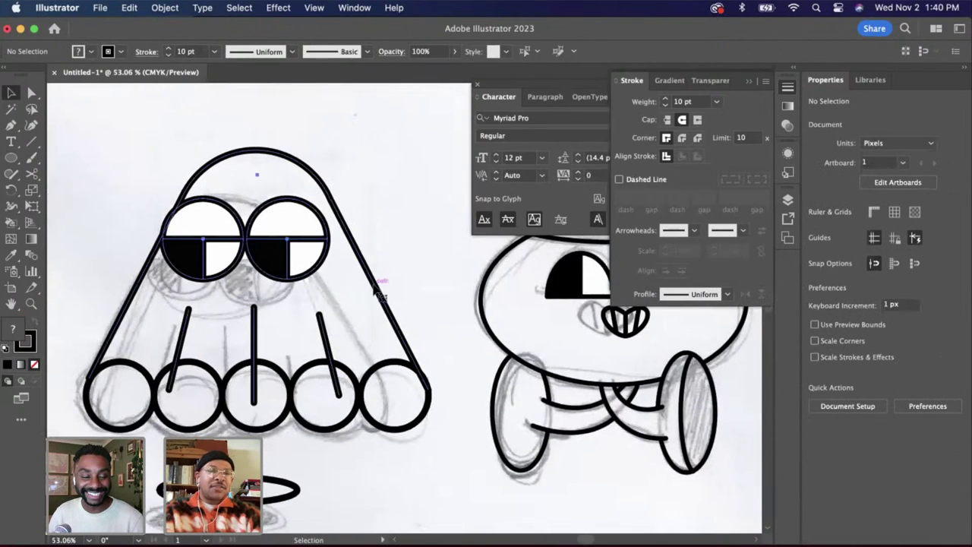
Ungroup the ghost's body and face, and group only the head arc with the two long side lines
right_click(374, 286)
left_click(388, 429)
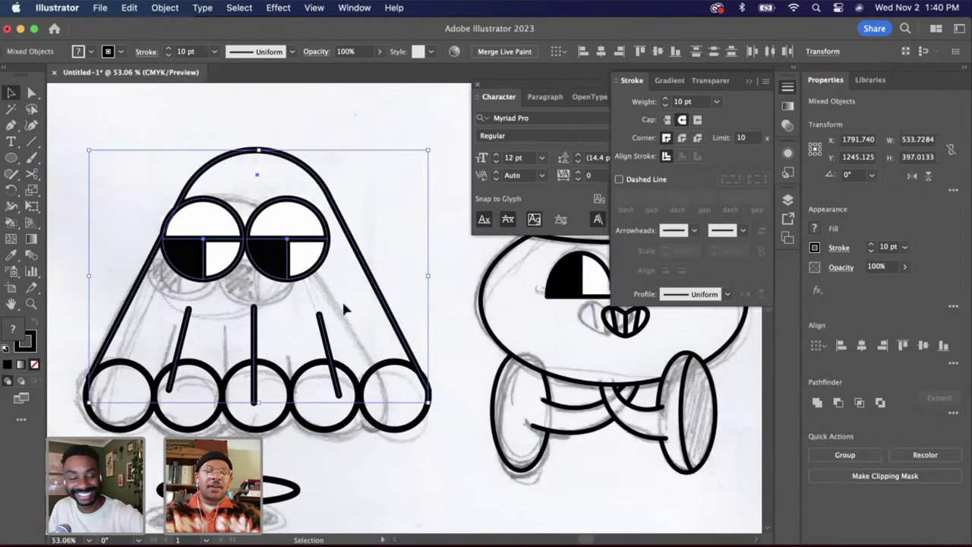
left_click(343, 304)
left_click(372, 282)
left_click(319, 173, "shift")
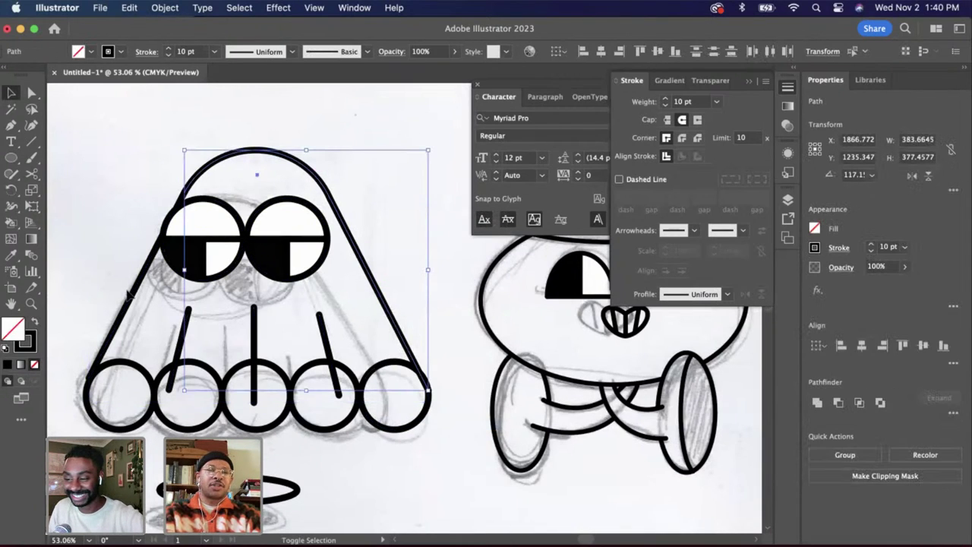
left_click(129, 296, "shift")
key("super+g")
scroll(176, 308, "up", 2)
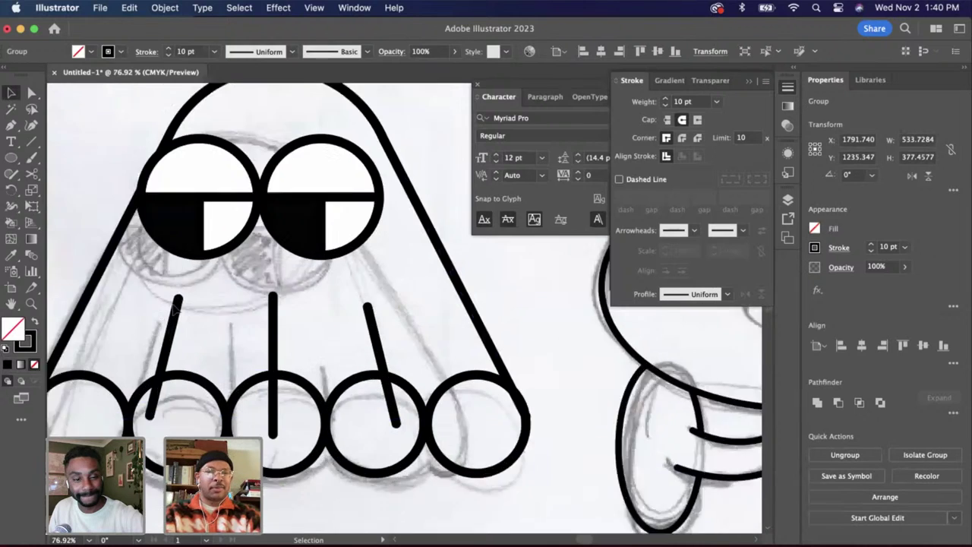
Stretch the body outline group's right edge outward to a width of about 536 px over the fifth circle's edge
scroll(177, 307, "up", 1)
scroll(215, 327, "right", 3)
left_click_drag(388, 256, 390, 256)
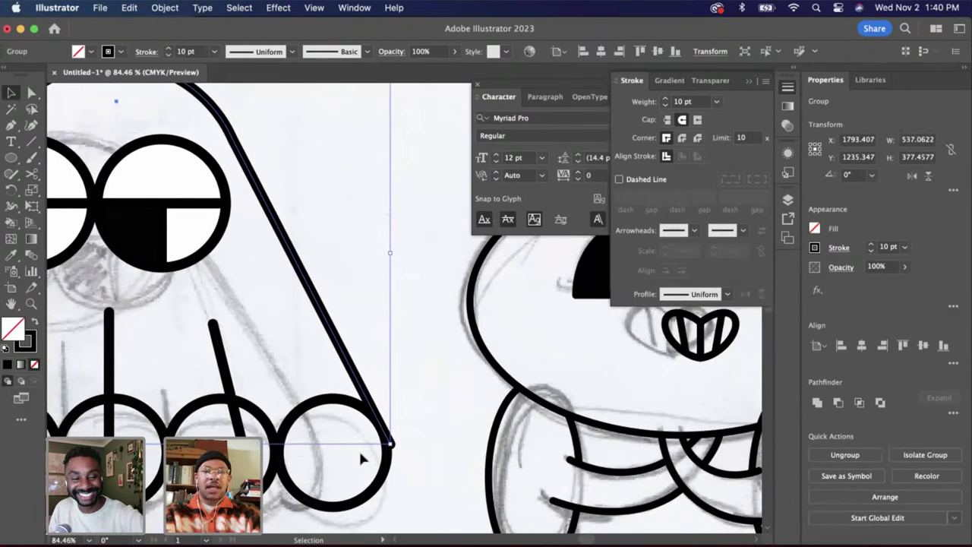
scroll(418, 452, "up", 5)
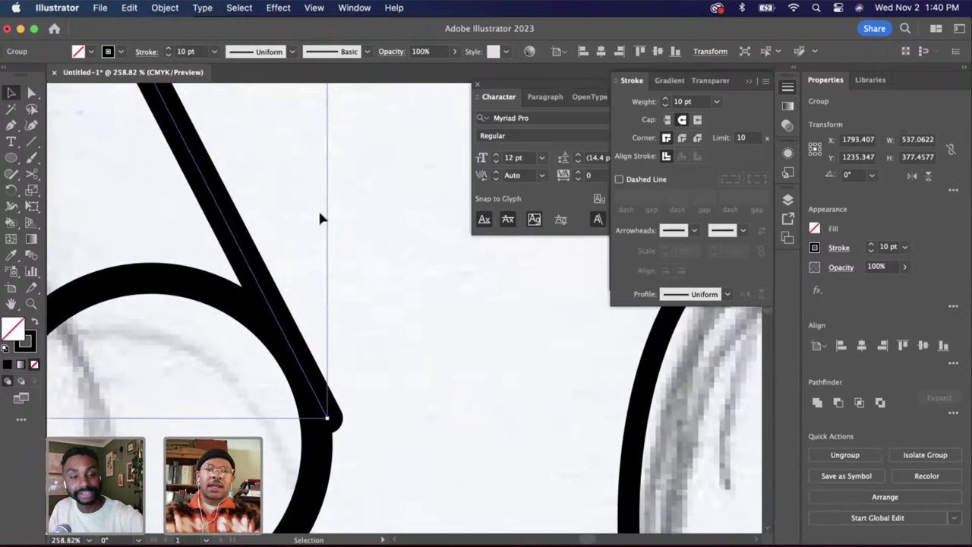
scroll(328, 211, "down", 4)
scroll(338, 194, "up", 2)
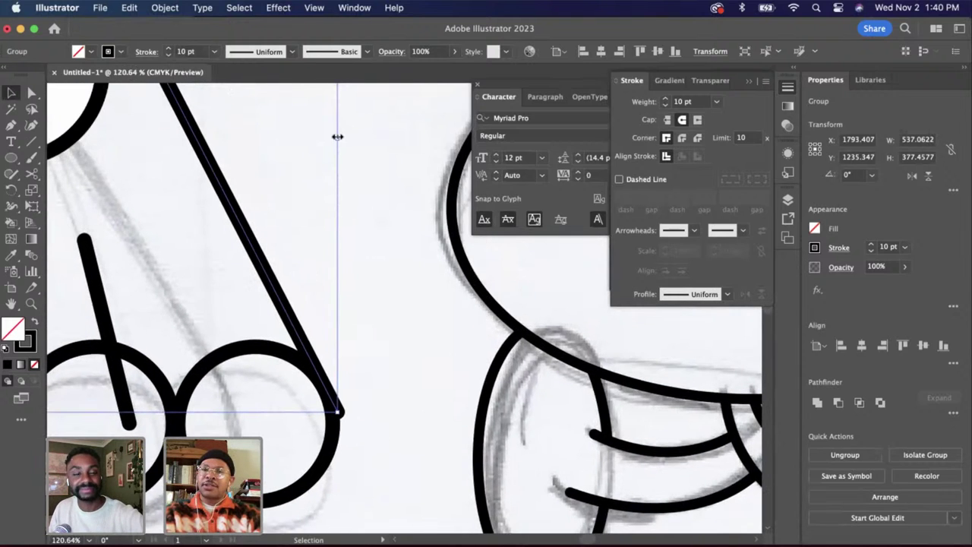
left_click_drag(337, 137, 335, 136)
scroll(304, 313, "up", 2)
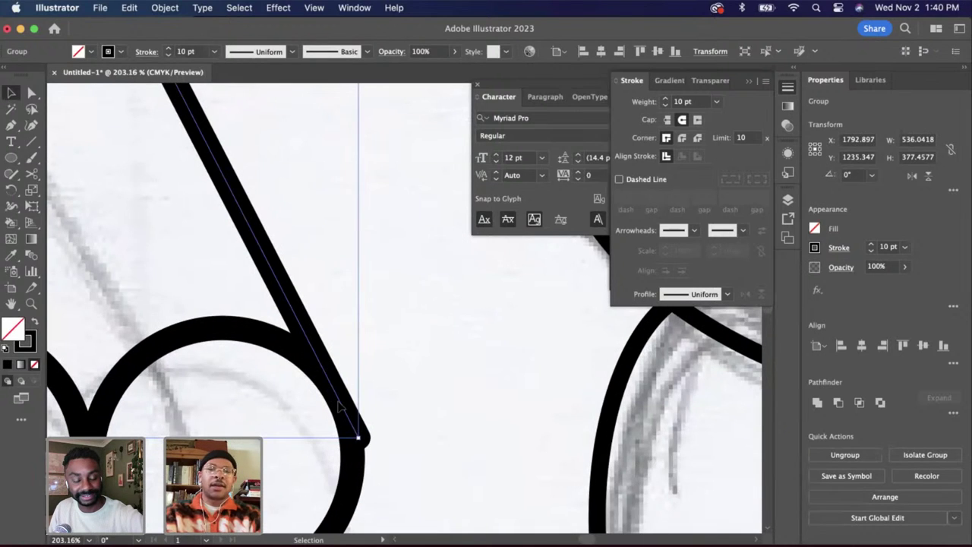
Cut the right side line with Scissors where it meets the fifth circle and delete the protruding end piece
key("c")
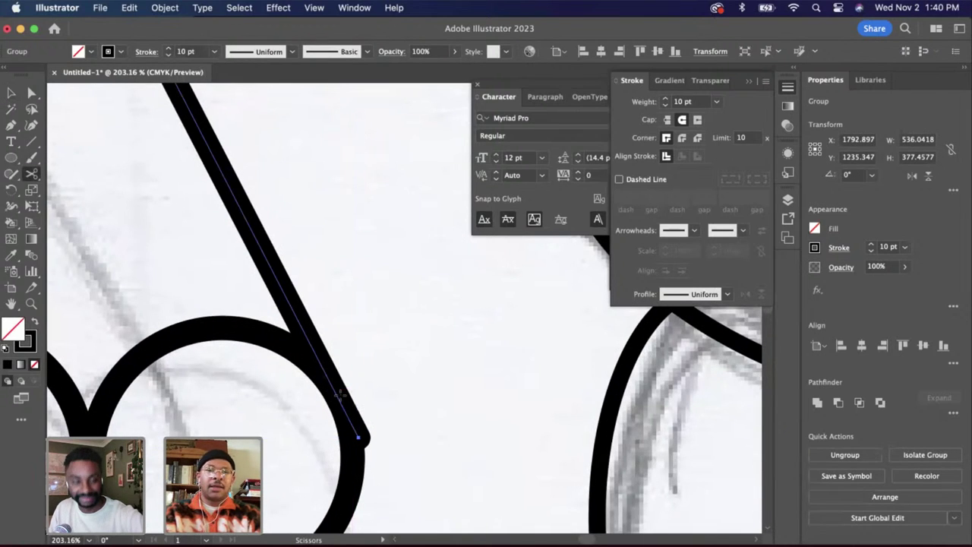
left_click(340, 396)
key("a")
left_click(351, 429)
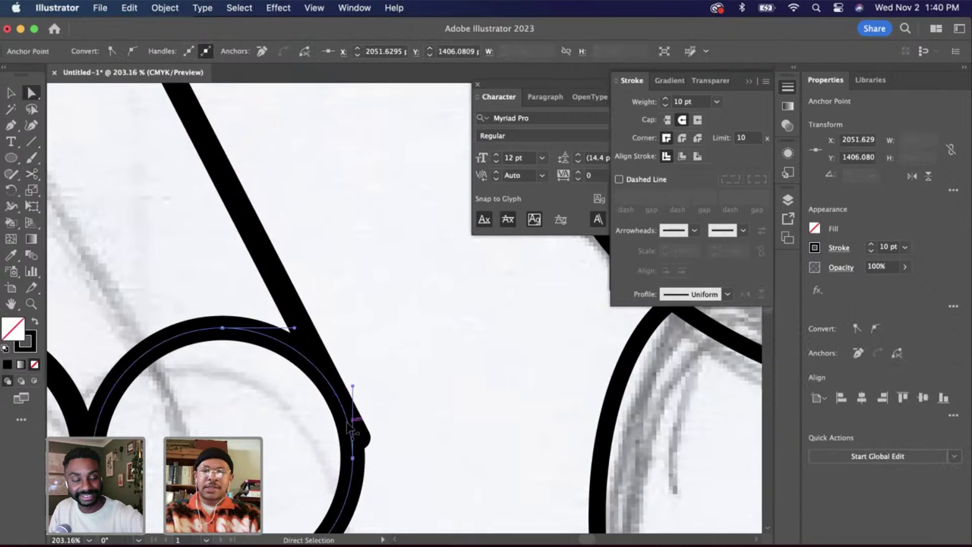
left_click(357, 432)
key("Delete")
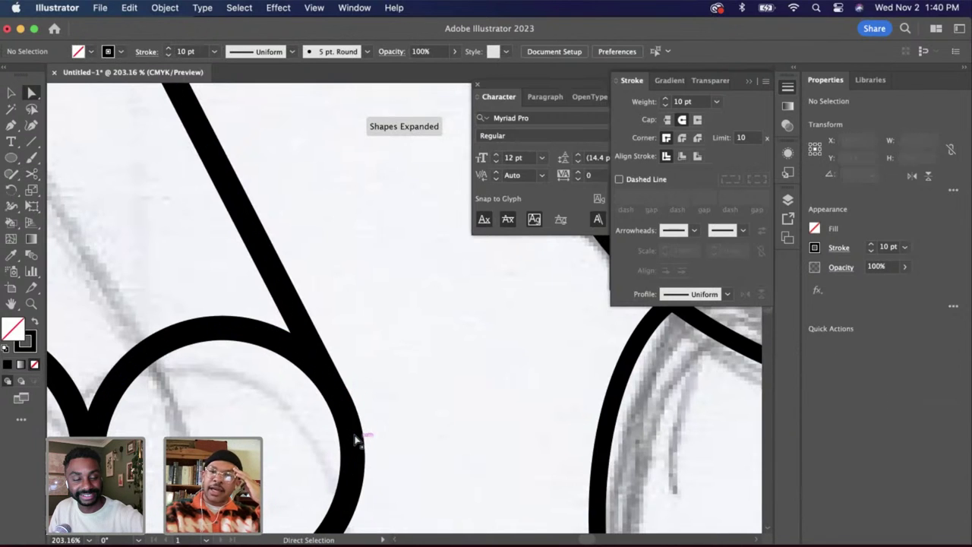
scroll(354, 439, "down", 10)
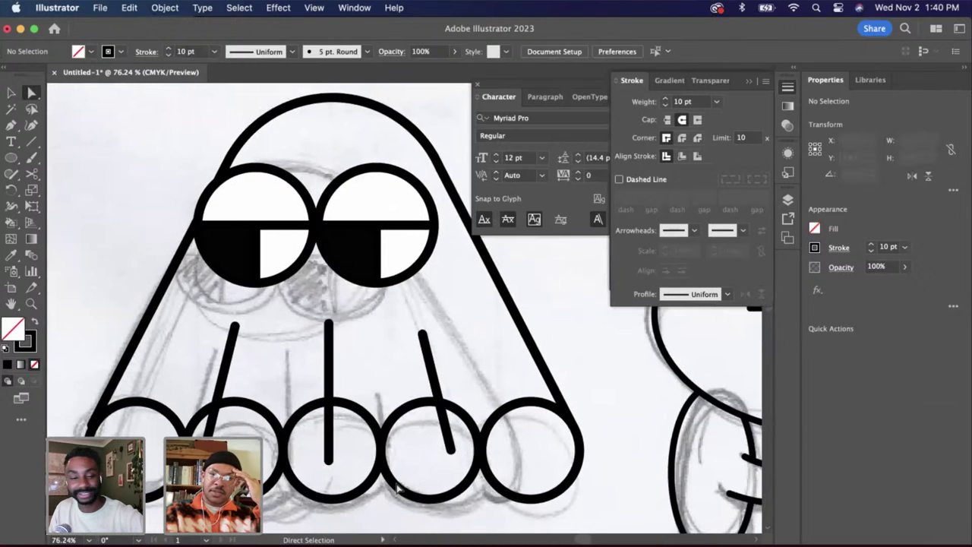
Pull the body outline group's left edge inward to a width of about 524 px, fitting it to the first circle
left_click(11, 92)
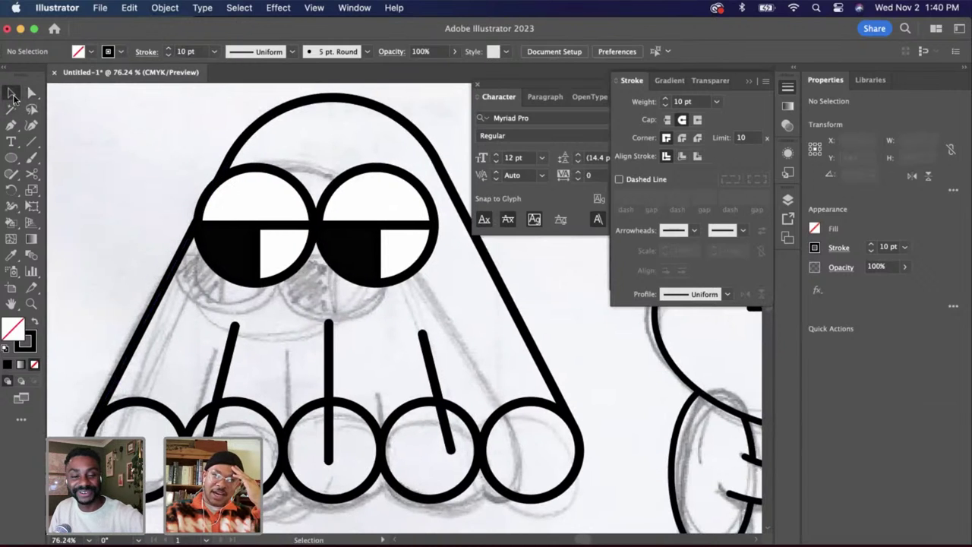
left_click(129, 373)
scroll(130, 380, "up", 4)
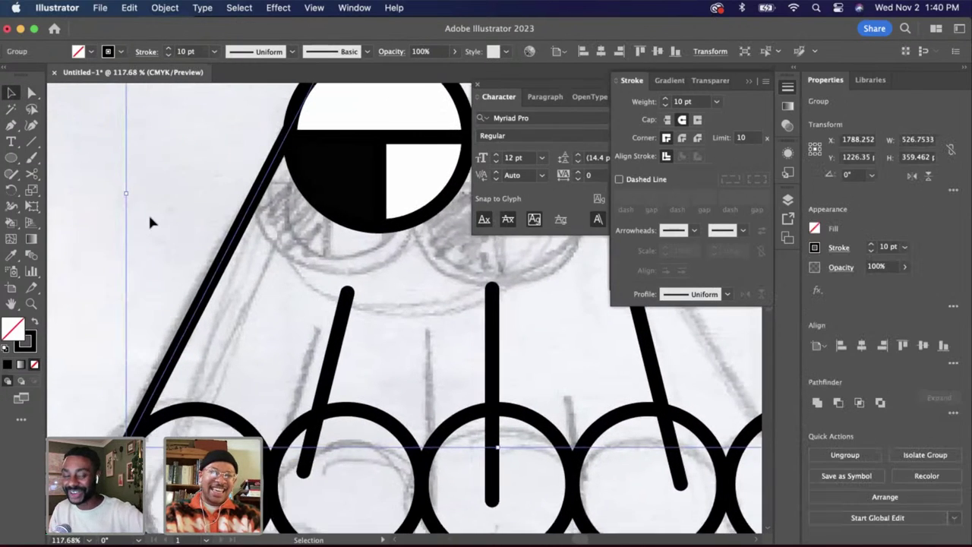
left_click_drag(130, 196, 133, 195)
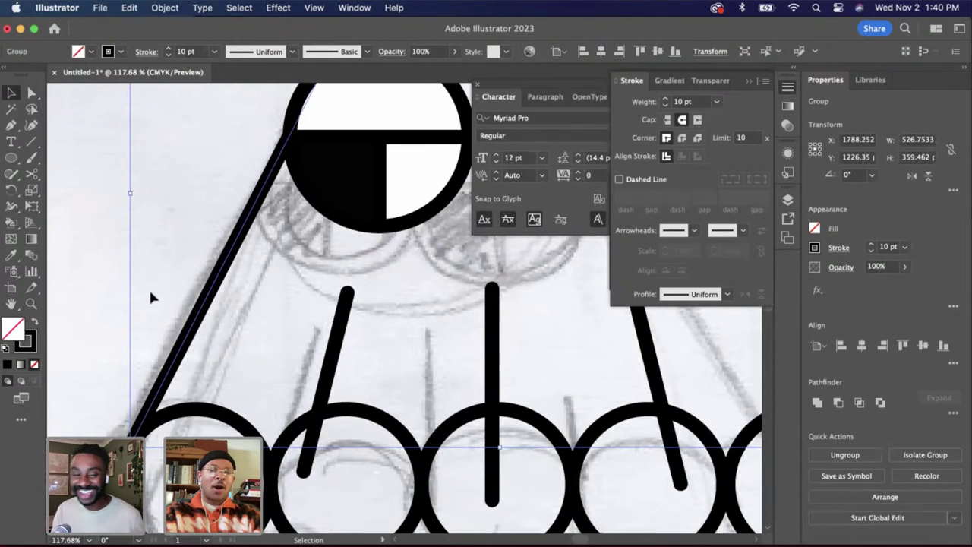
scroll(155, 316, "up", 2)
scroll(157, 315, "down", 3)
scroll(157, 315, "left", 1)
Cut the first hem circle near the left side line and at its right anchor, and delete the upper arc
key("c")
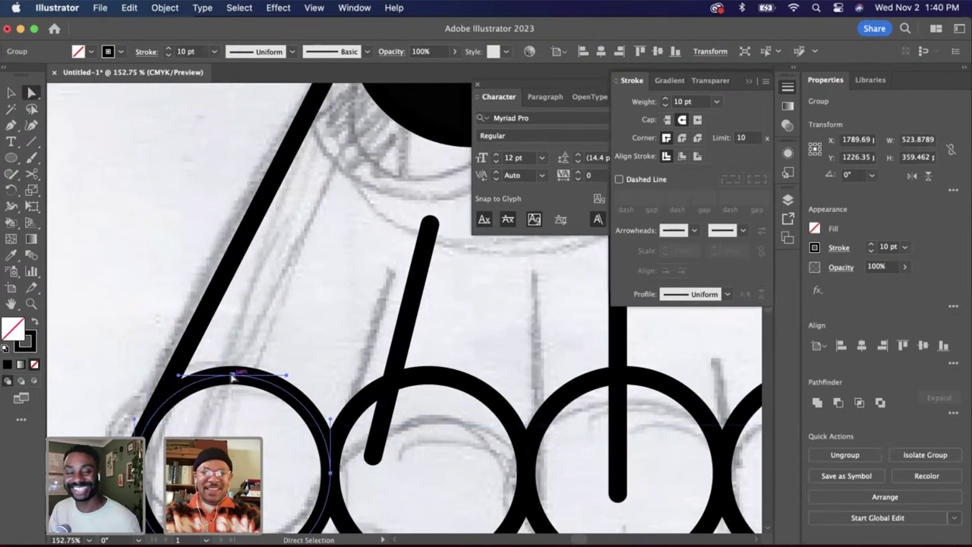
left_click(231, 373)
left_click(166, 394)
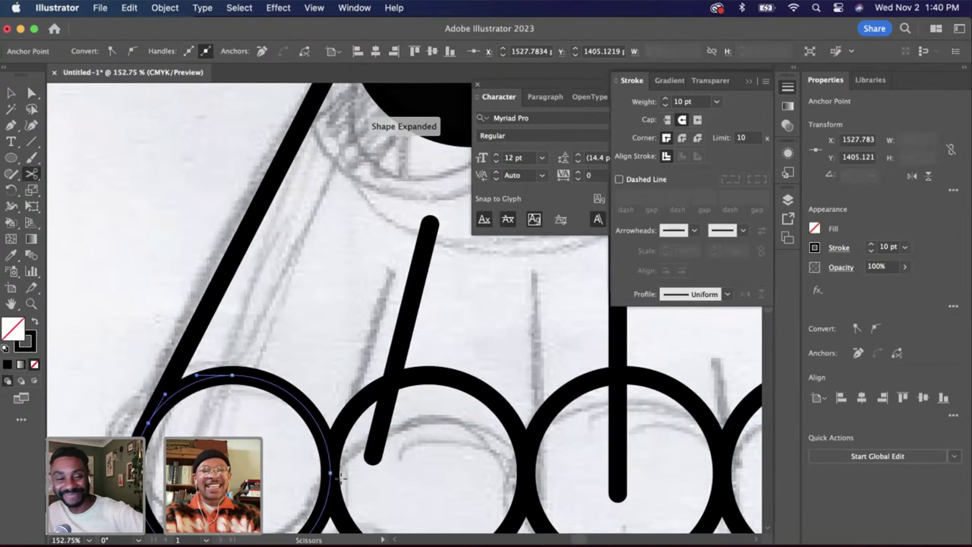
left_click(331, 472)
key("a")
left_click(329, 444)
key("Delete")
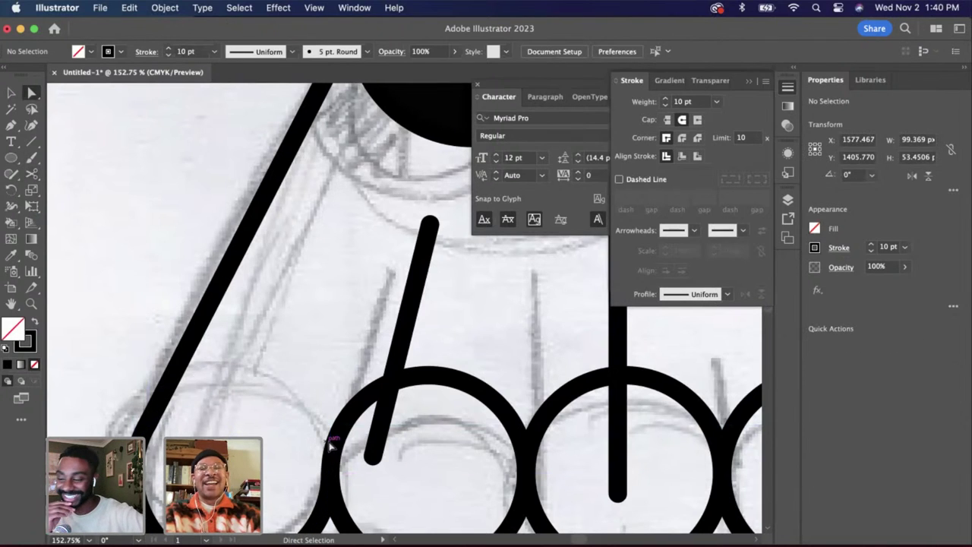
Cut the second hem circle at its left and right anchors and delete its upper half
left_click(329, 444)
key("c")
left_click(331, 473)
left_click(526, 472)
key("a")
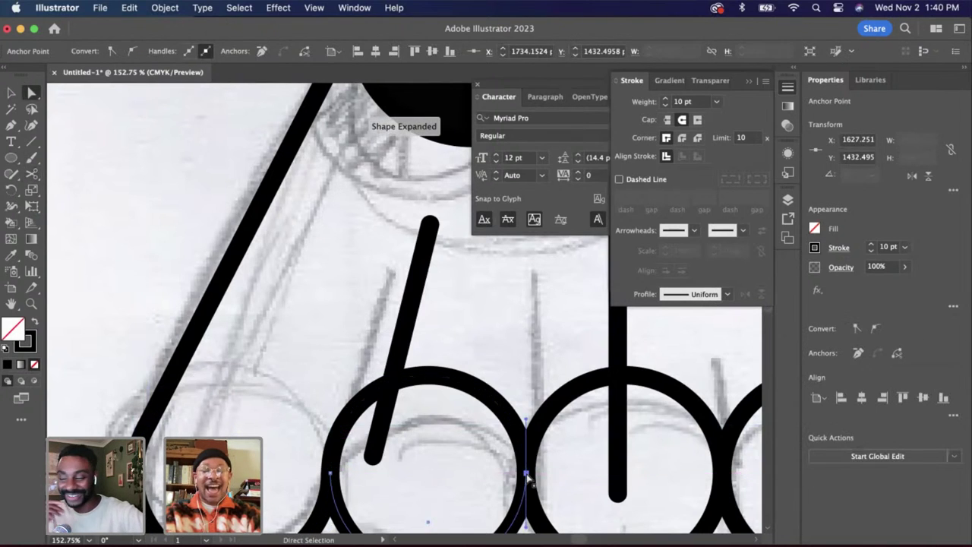
left_click(530, 433)
left_click(519, 439)
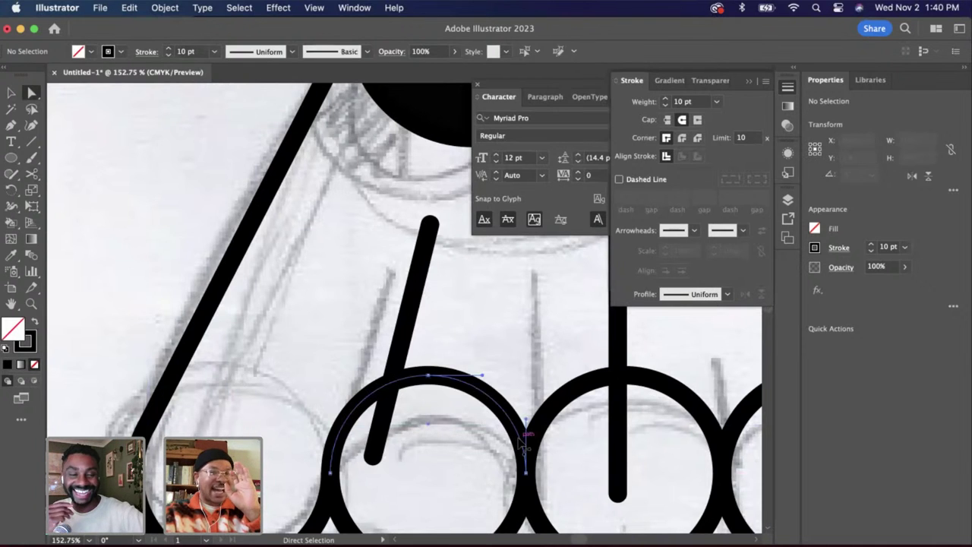
left_click(522, 444)
key("Delete")
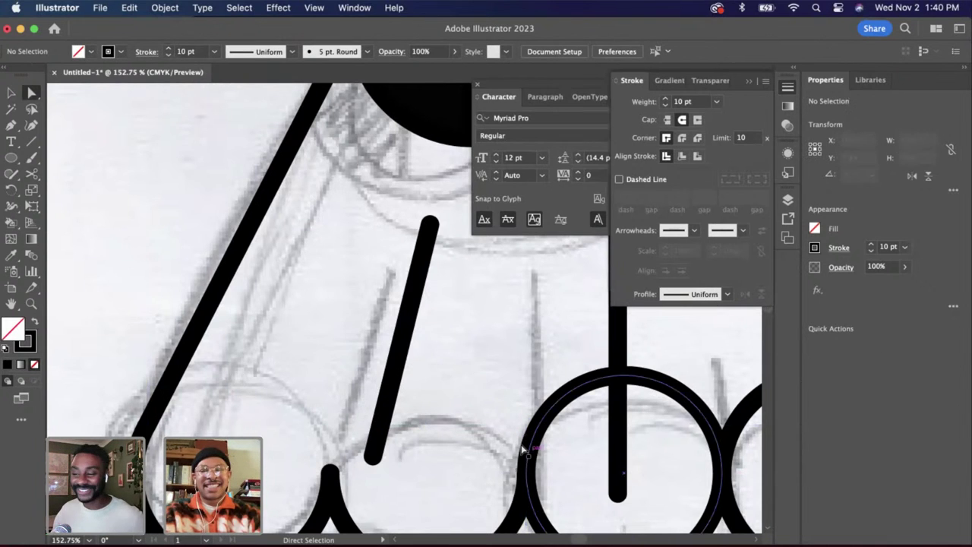
Cut the third hem circle at its left and right anchors with Scissors and delete its upper half
left_click(522, 450)
scroll(524, 451, "right", 5)
key("c")
left_click(388, 439)
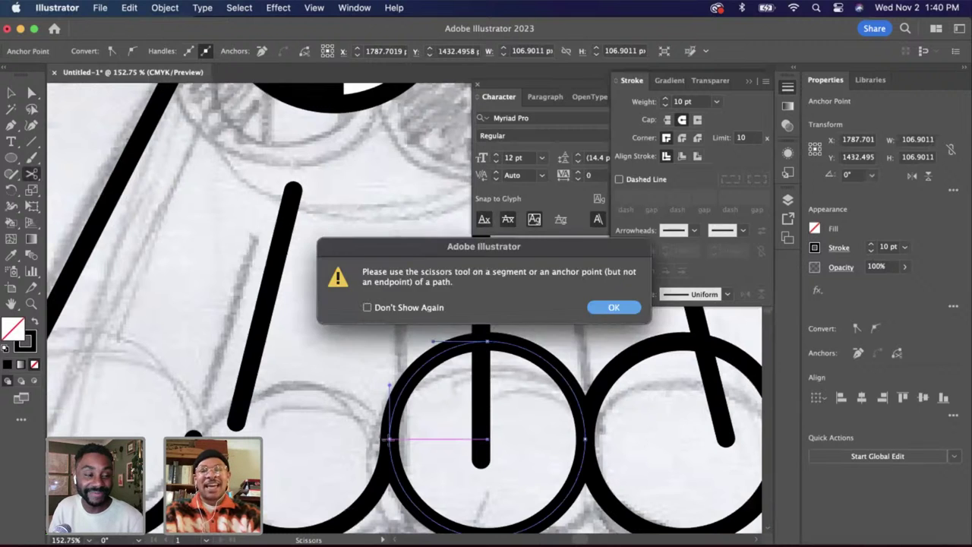
key("Return")
left_click(389, 439)
left_click(585, 439)
key("a")
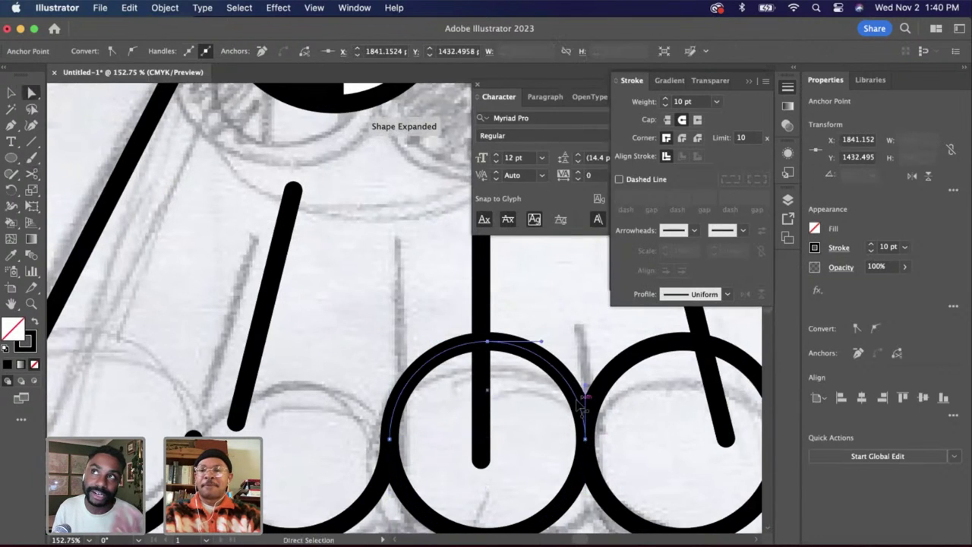
key("Delete")
key("Delete")
Cut the fourth hem circle at its left and right anchors and delete its upper half
left_click(590, 404)
scroll(589, 404, "down", 5)
scroll(594, 406, "right", 4)
key("c")
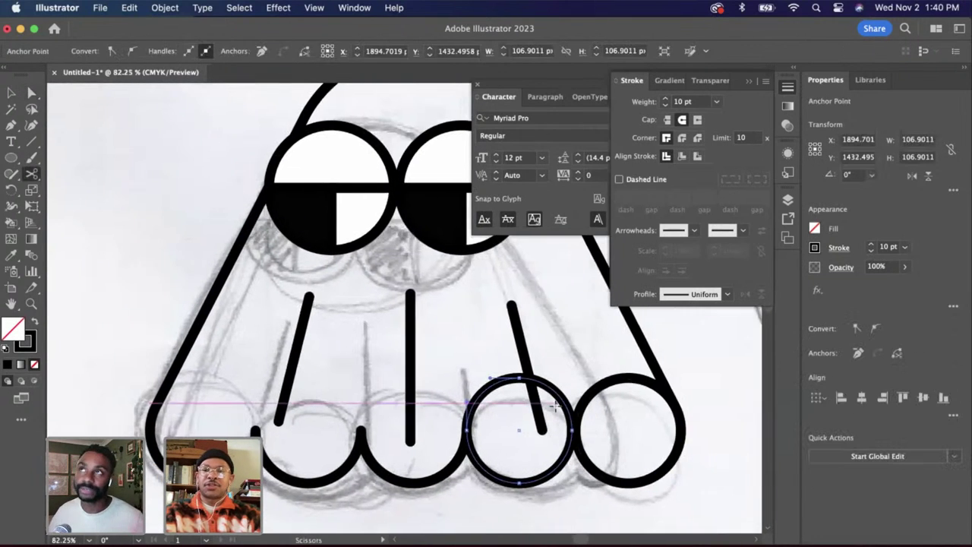
left_click(467, 430)
left_click(573, 430)
key("a")
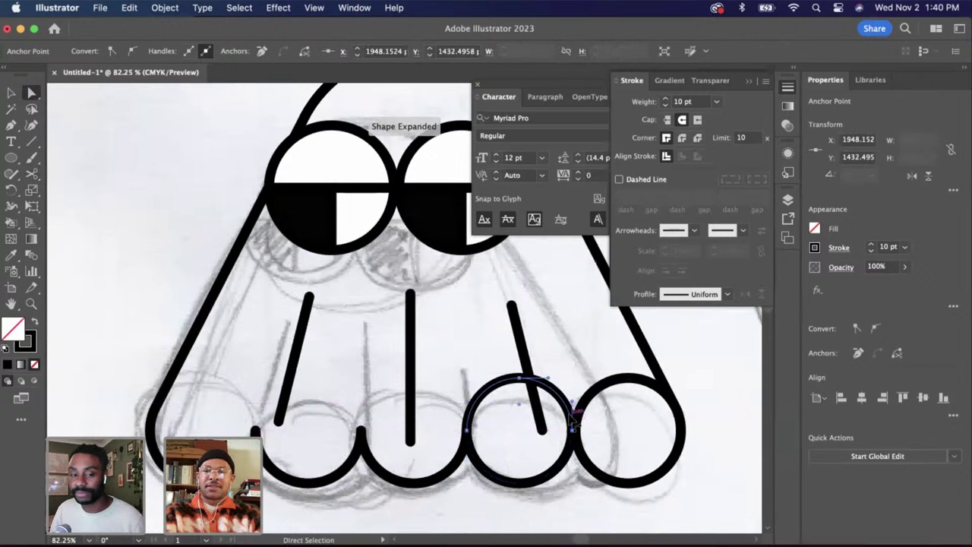
key("Delete")
right_click(576, 422)
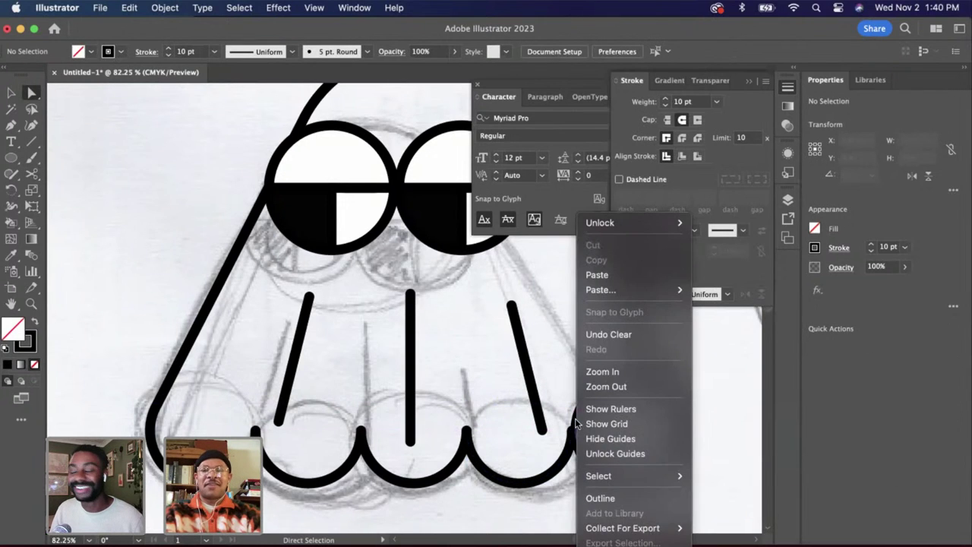
key("Escape")
Stretch the fifth hem circle's left edge outward until it meets the right end of the fourth arc
scroll(590, 432, "up", 3)
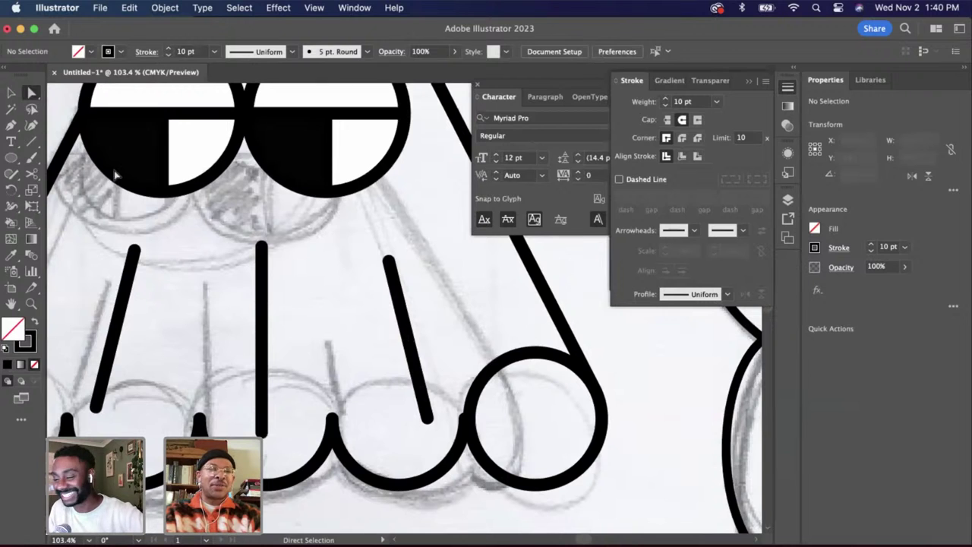
left_click(12, 92)
scroll(373, 362, "up", 3)
left_click(529, 452)
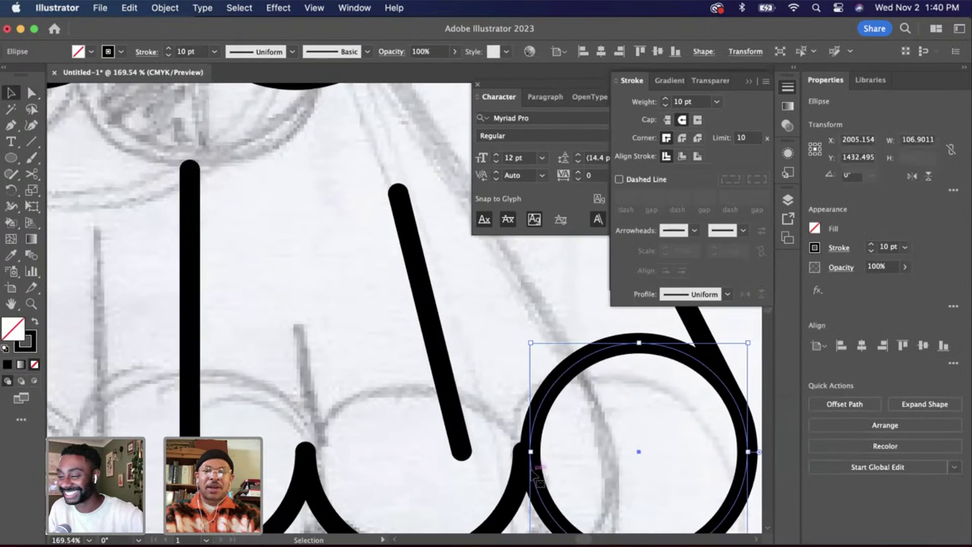
left_click_drag(531, 453, 522, 454)
left_click(532, 463)
scroll(532, 463, "right", 5)
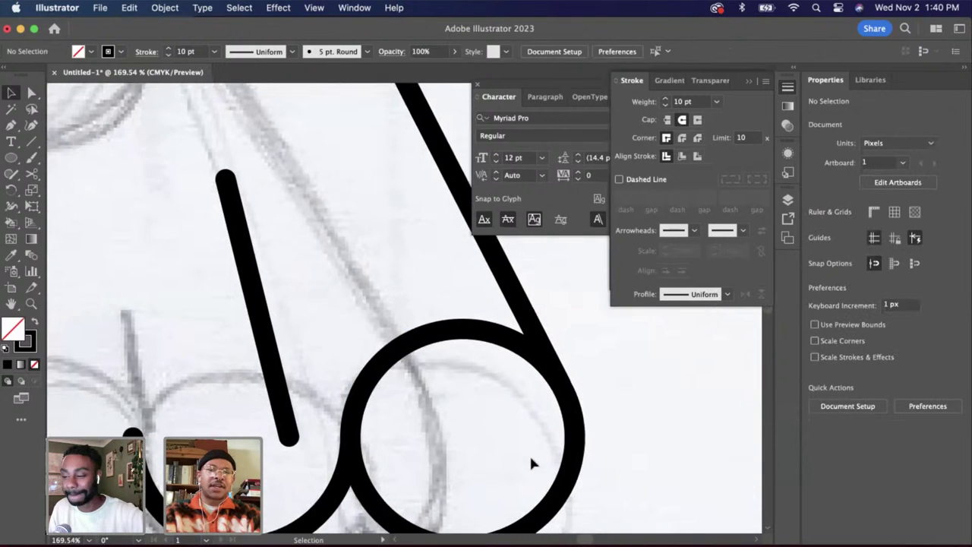
Cut the fifth hem circle at its left anchor and where it meets the right side line, and delete the upper arc
left_click(372, 402)
key("c")
left_click(350, 437)
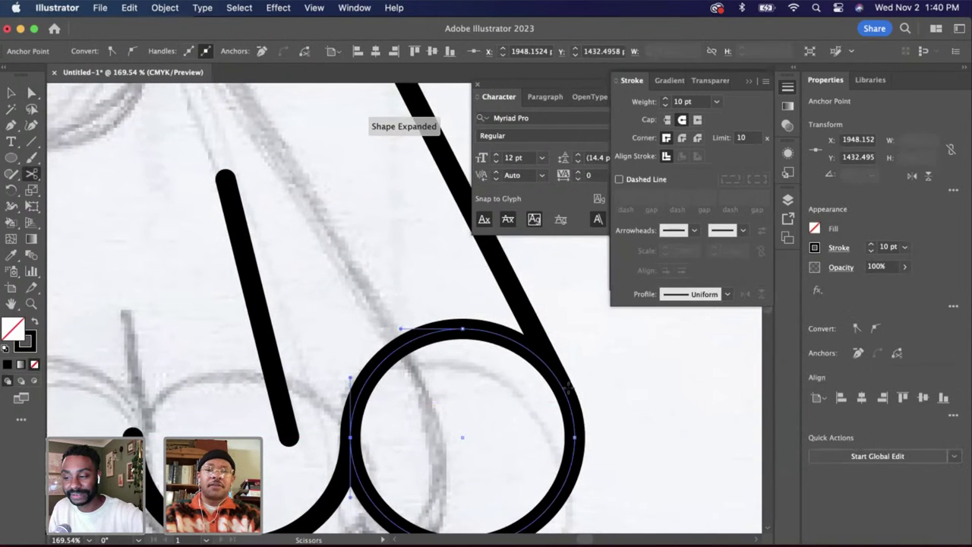
left_click(560, 384)
key("a")
left_click(530, 360)
left_click(537, 352)
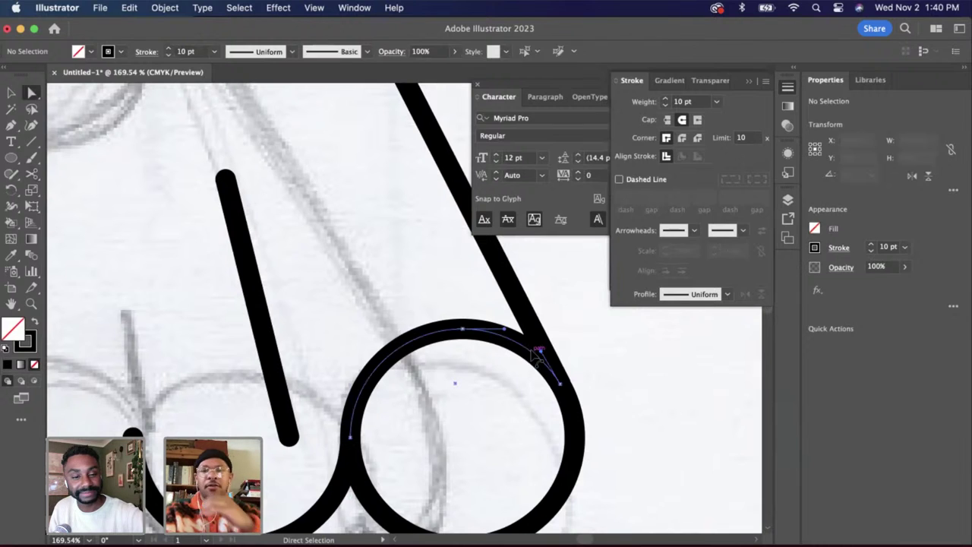
key("Delete")
key("Delete")
scroll(534, 356, "down", 5)
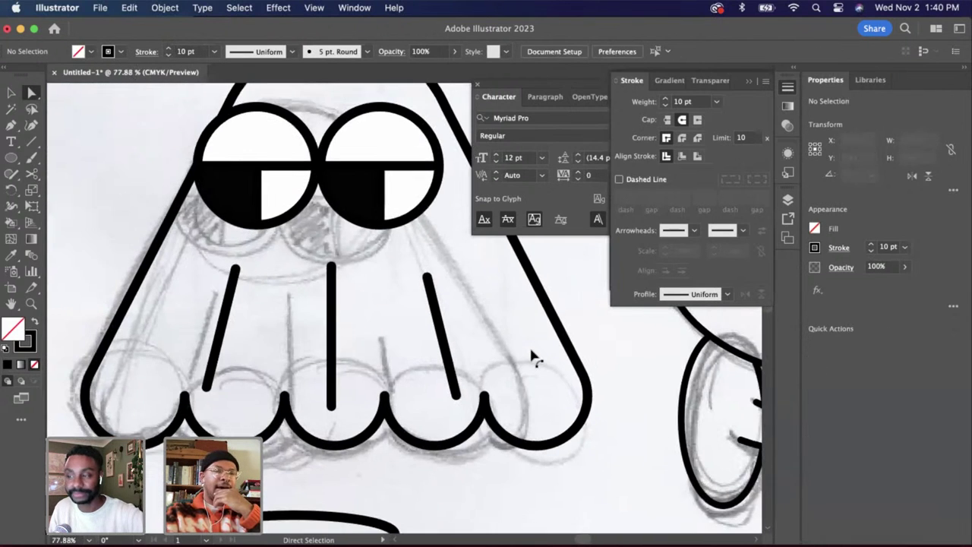
Select the ghost's body outline, eyes, fold lines and hem arcs and group them
scroll(414, 345, "up", 2)
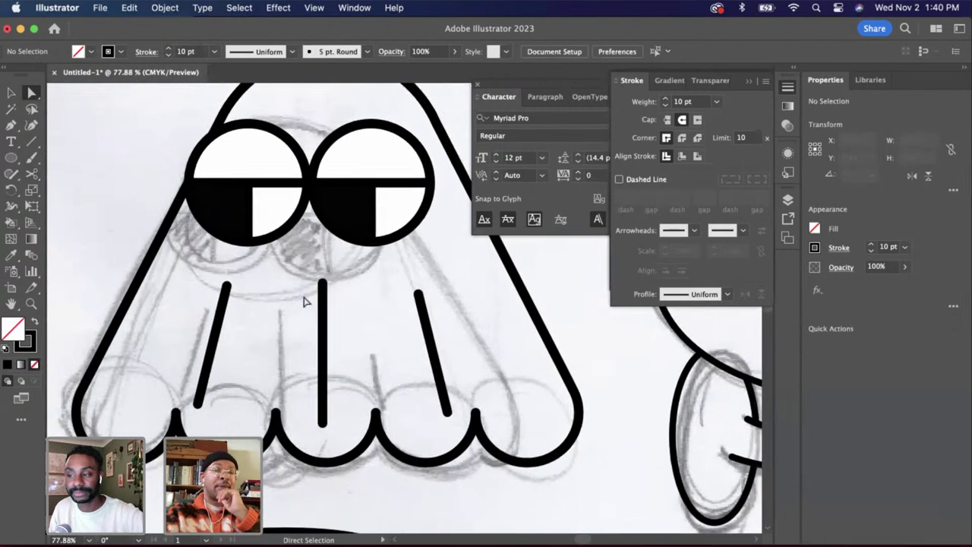
left_click(8, 93)
scroll(358, 349, "down", 4)
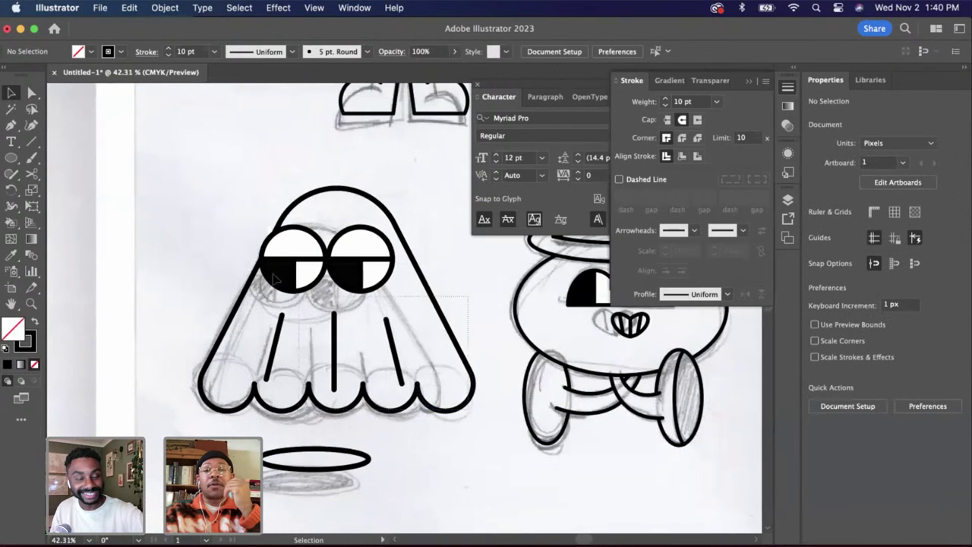
left_click_drag(206, 210, 202, 206)
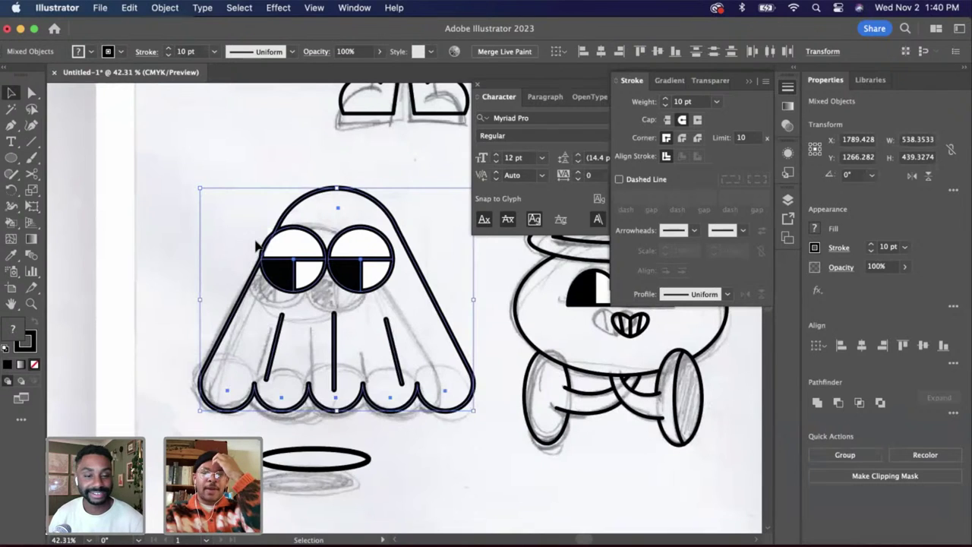
key("super+g")
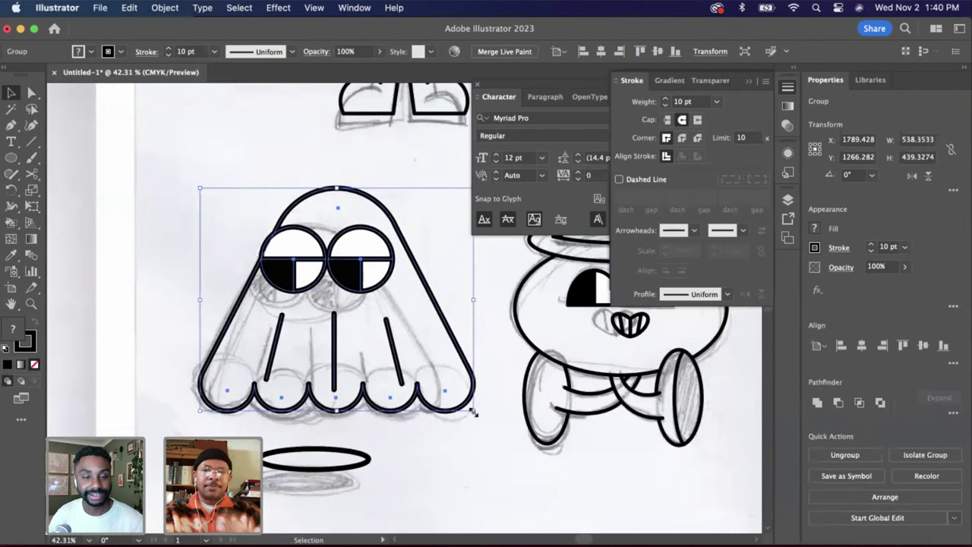
Scale the ghost group down to about 459 px wide and centre it horizontally with the shadow ellipse
left_click_drag(473, 411, 423, 411)
left_click(373, 459, "shift")
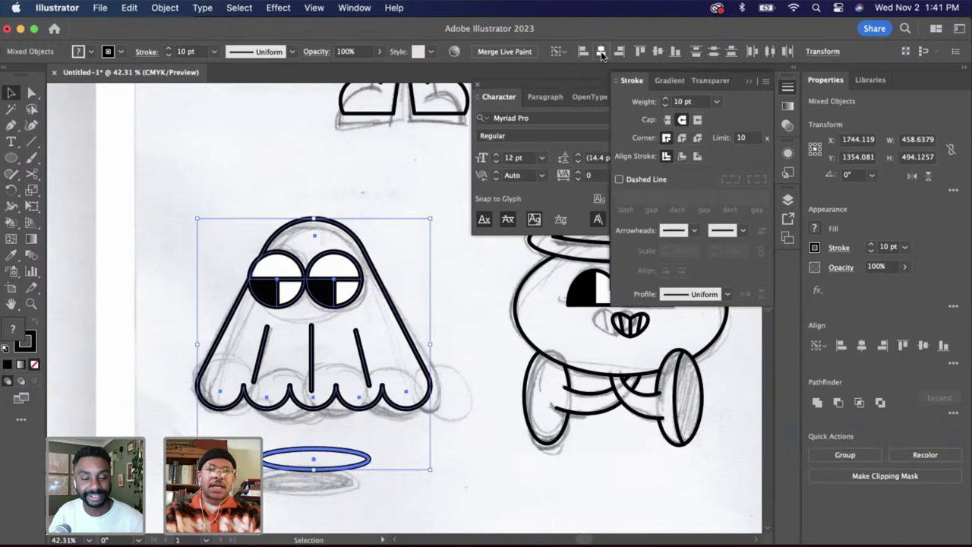
left_click(461, 475)
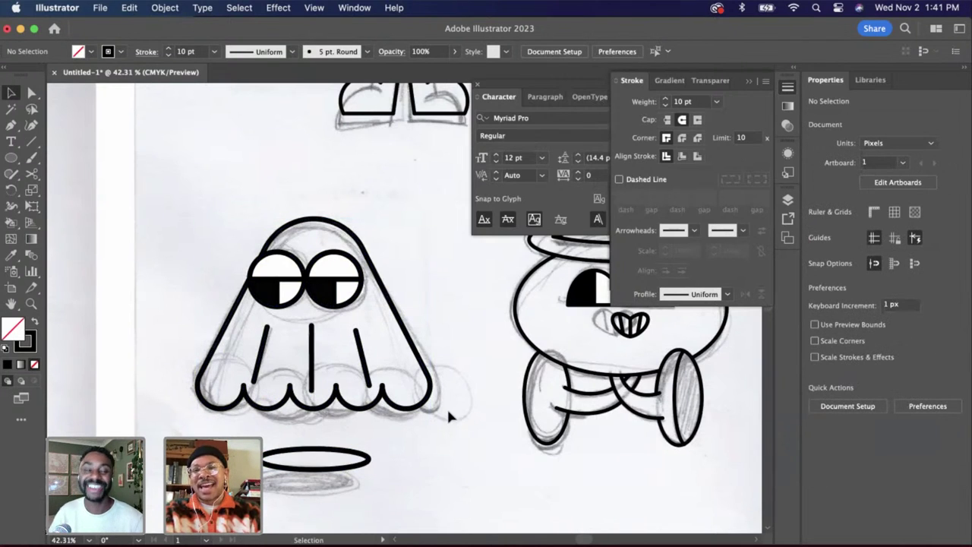
Review the line art of the ghost, pumpkin and hat characters against the sketch
scroll(448, 412, "down", 2)
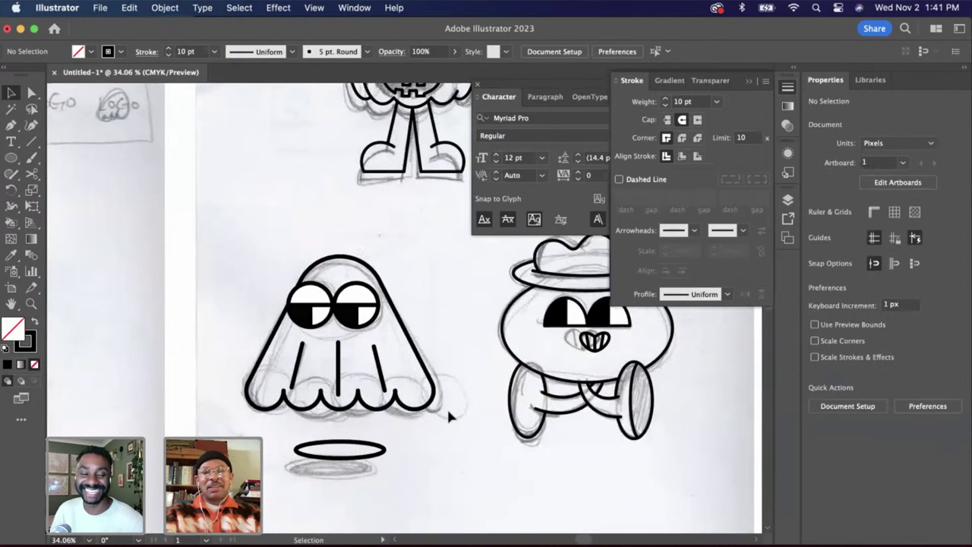
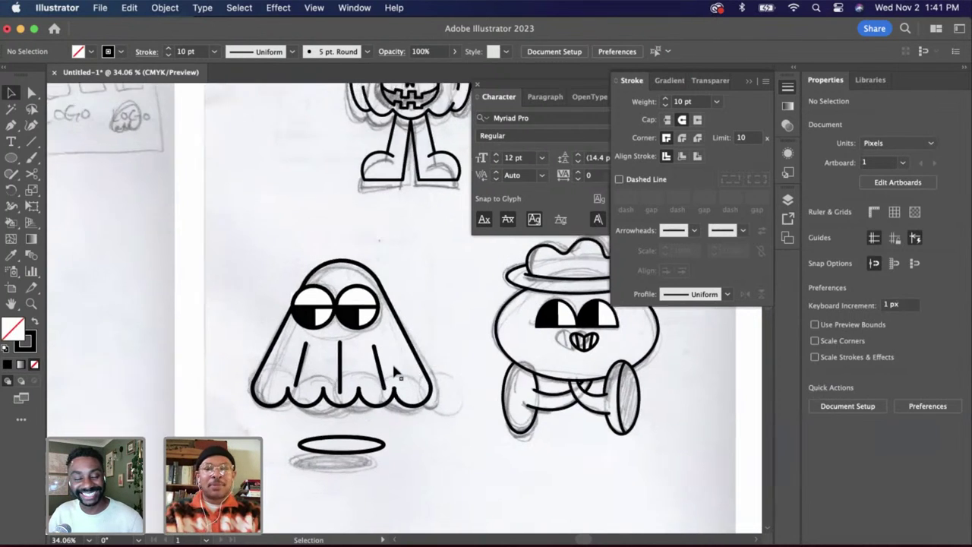
scroll(395, 371, "down", 2)
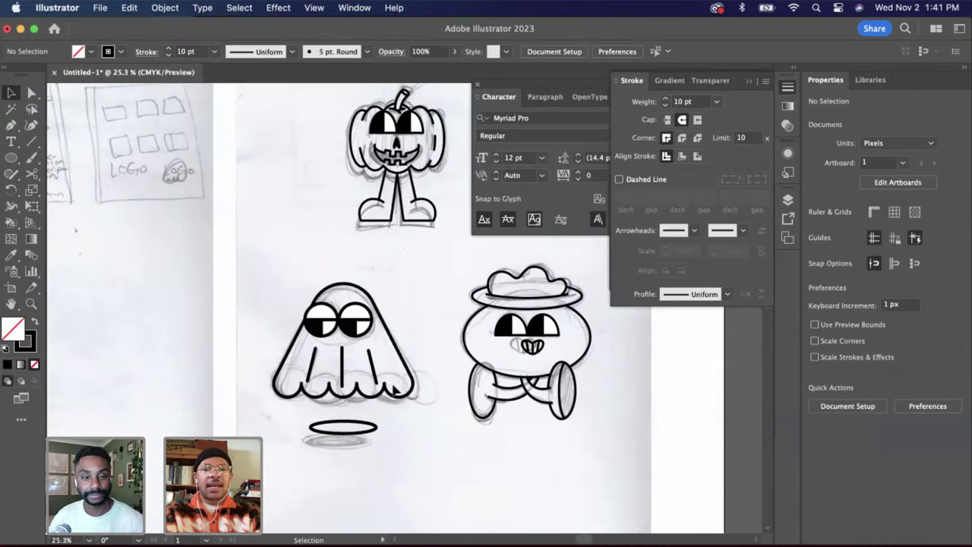
scroll(393, 386, "up", 2)
scroll(393, 385, "down", 3)
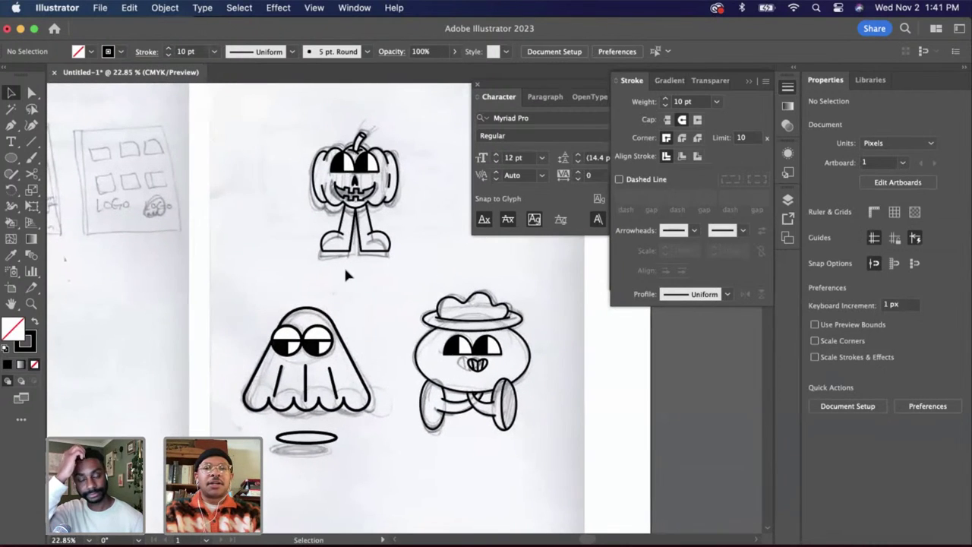
scroll(346, 275, "up", 2)
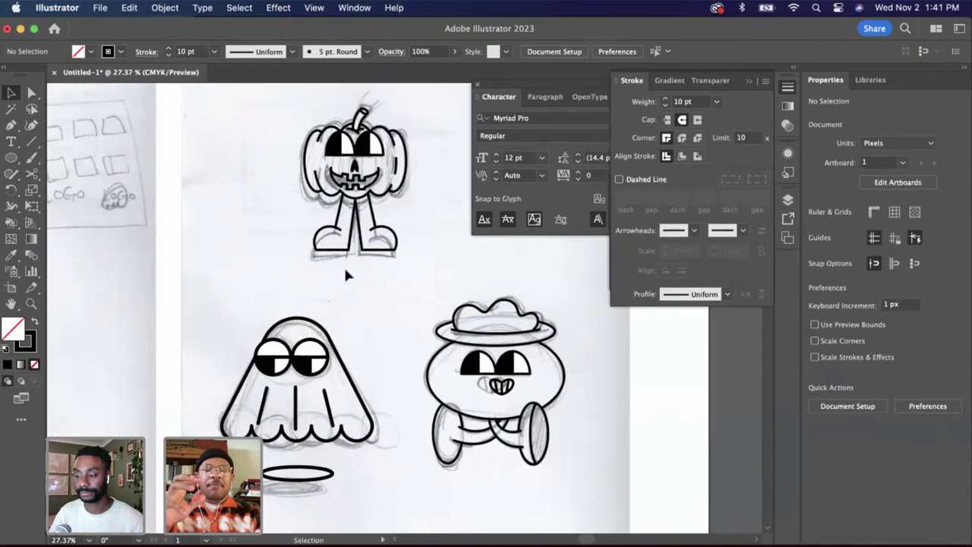
scroll(346, 272, "up", 3)
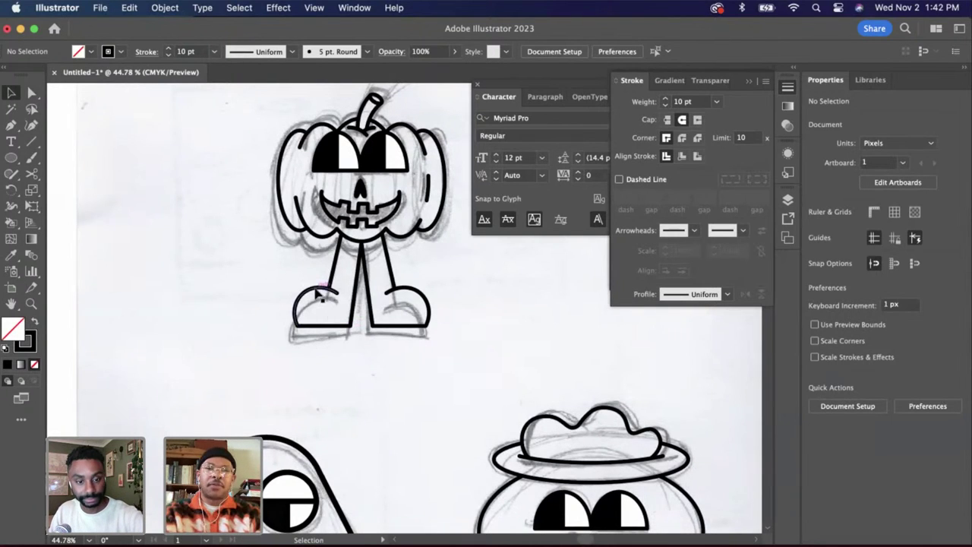
scroll(319, 297, "up", 3)
scroll(319, 296, "down", 4)
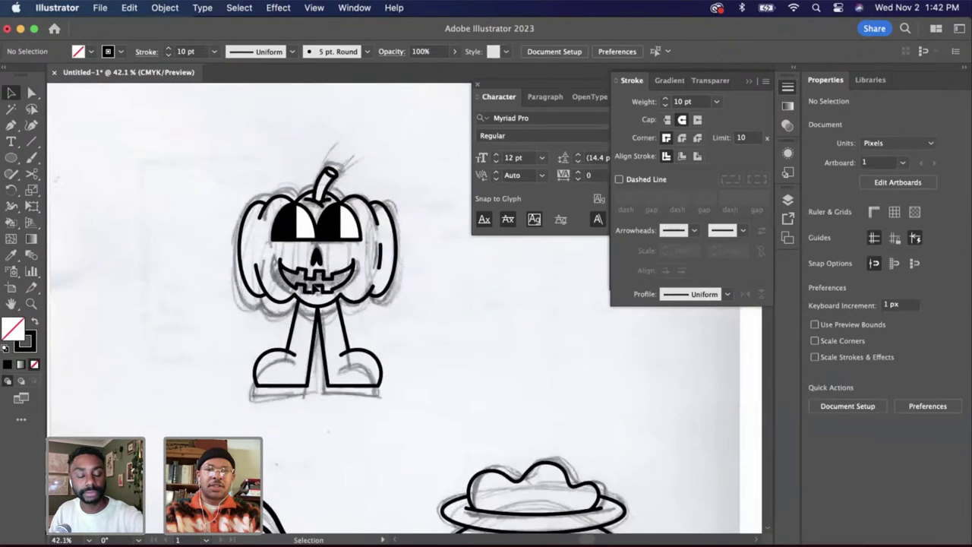
scroll(646, 349, "down", 3)
scroll(646, 349, "down", 1)
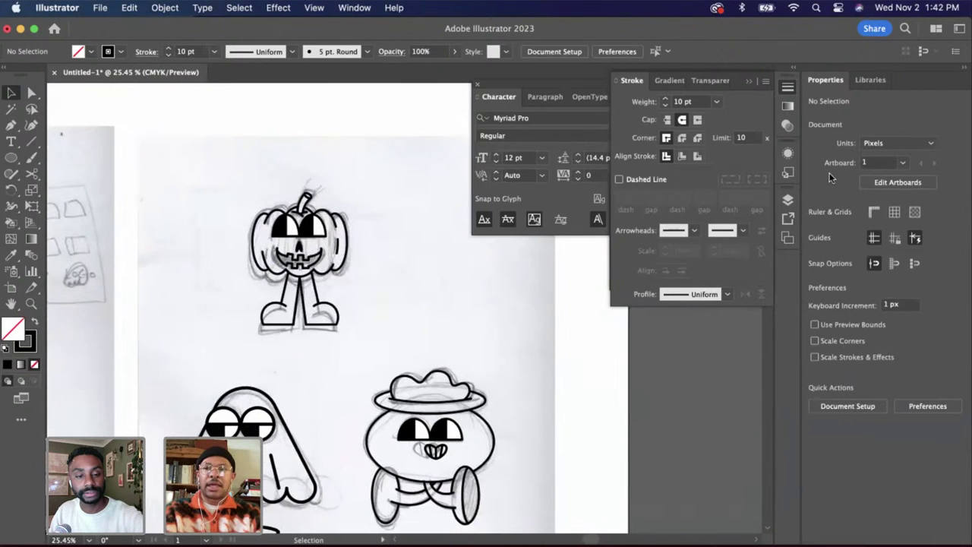
Hide the locked sketch image beneath the character line art
left_click(788, 199)
scroll(672, 291, "down", 5)
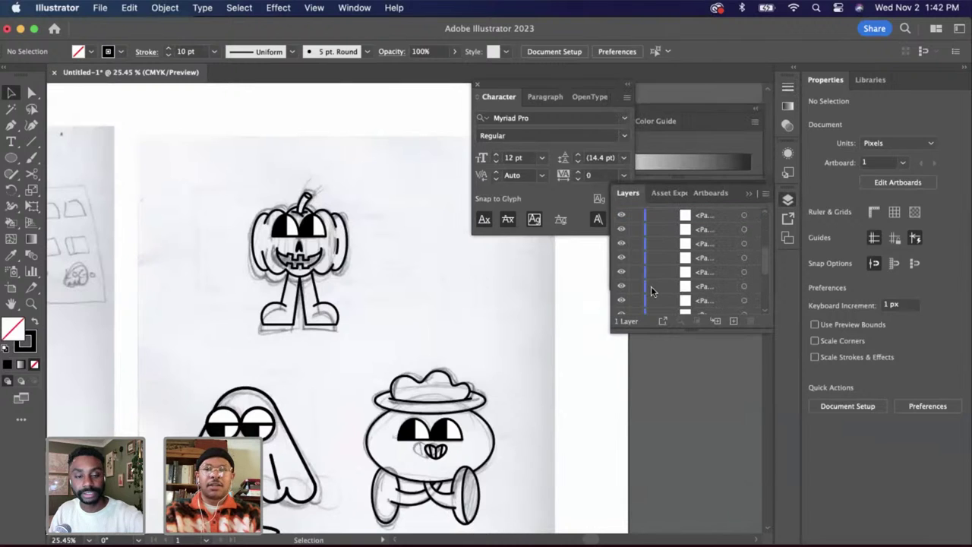
left_click(622, 307)
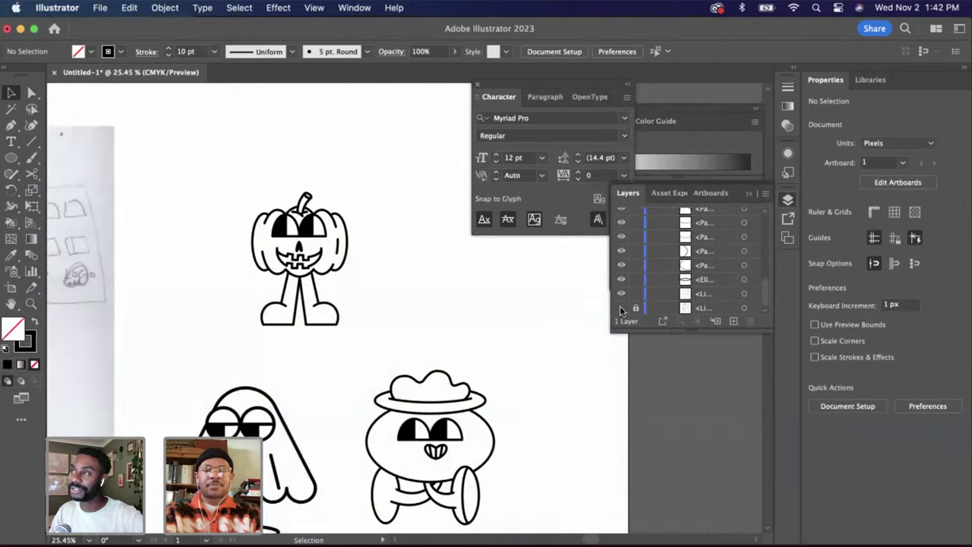
Match the ghost and its shadow ellipse to the hat character's 7 pt outline style with the Eyedropper
scroll(536, 377, "down", 3)
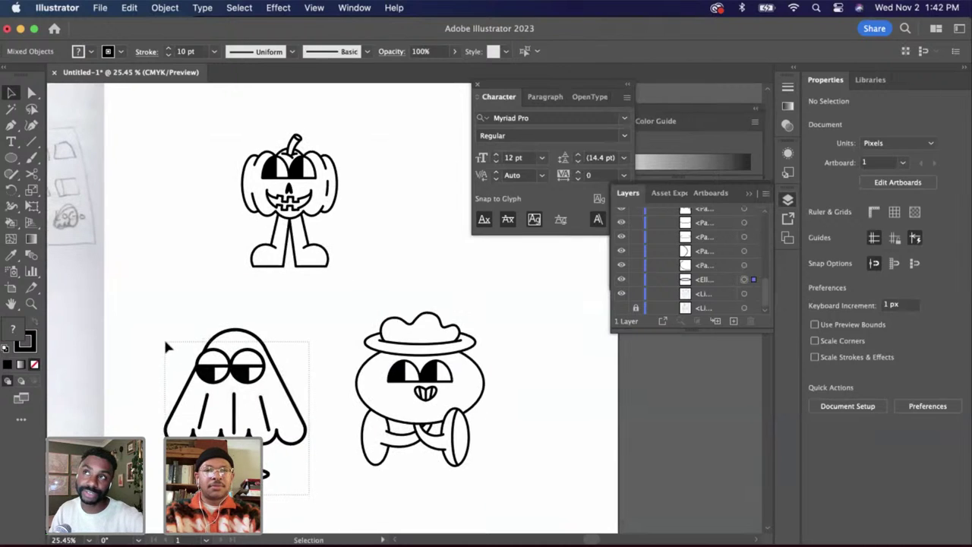
left_click_drag(166, 339, 351, 423)
key("i")
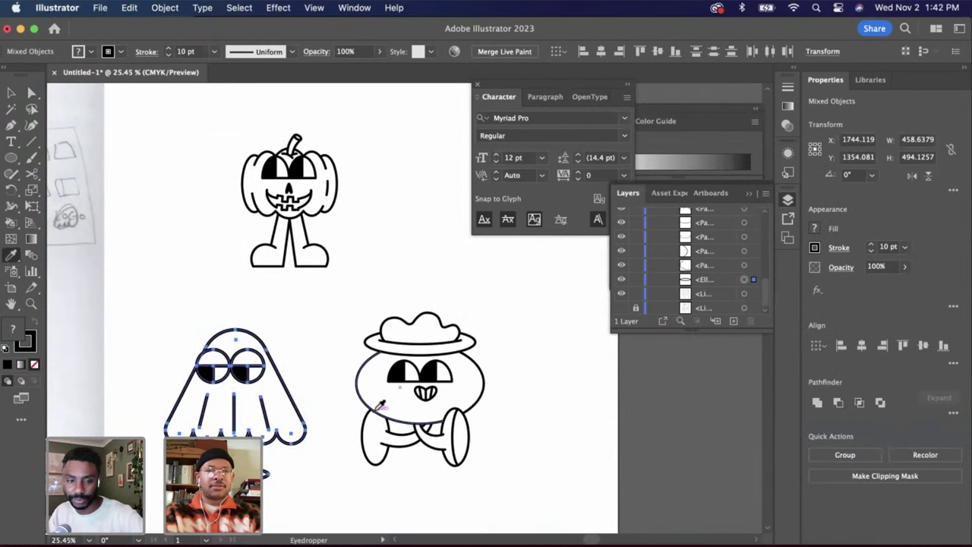
left_click(369, 409)
scroll(310, 408, "up", 2)
key("a")
left_click(339, 387)
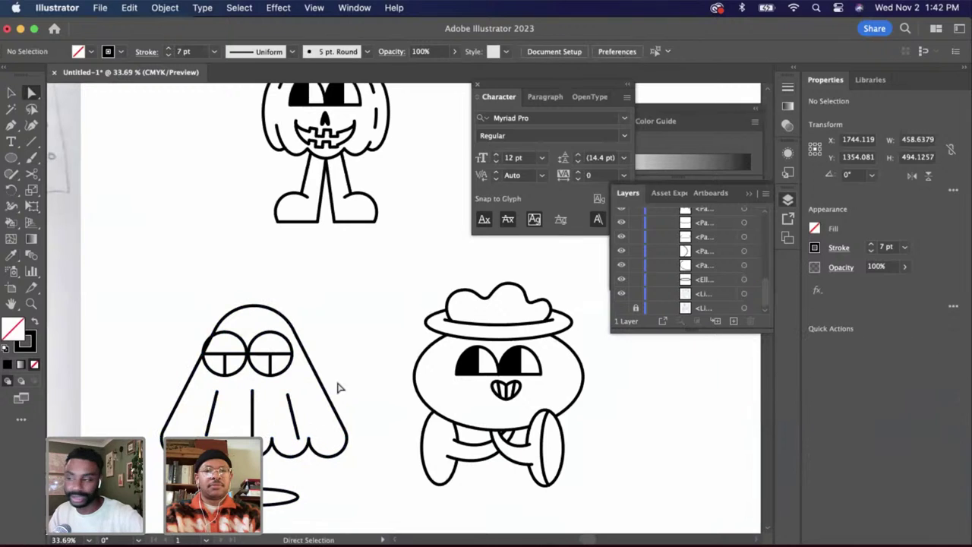
Set the Live Paint Bucket's fill colour to black and fill the lower-left quarter of the ghost's left eye
key("k")
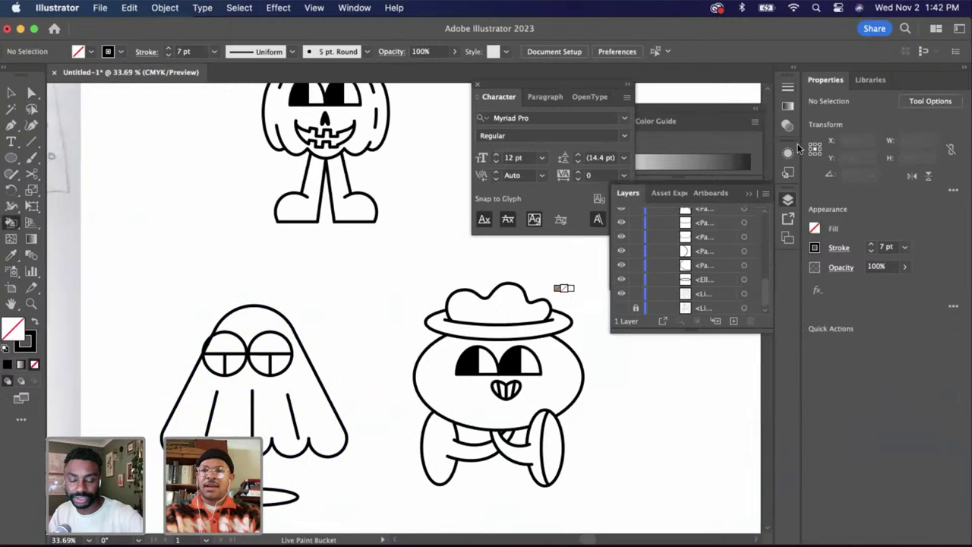
left_click(790, 109)
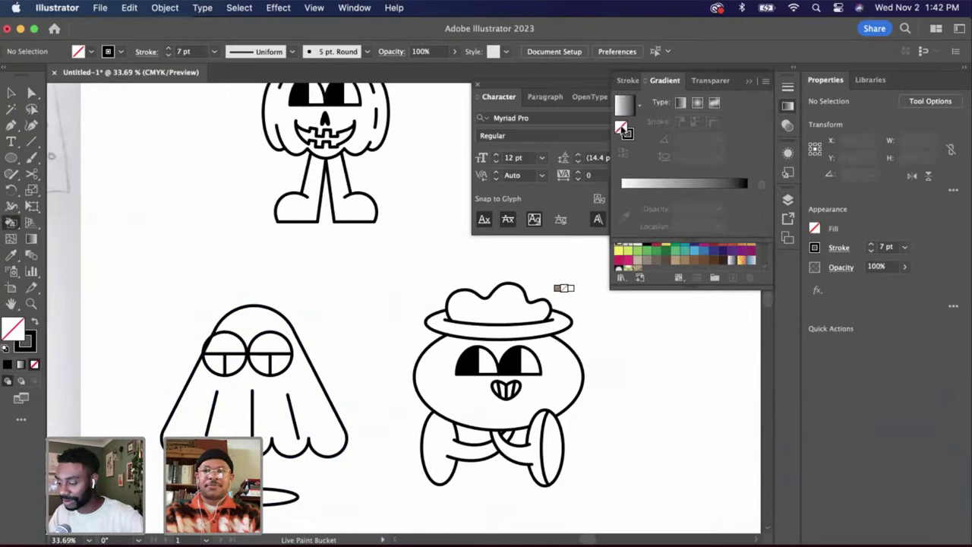
double_click(622, 129)
left_click_drag(357, 348, 295, 398)
key("Escape")
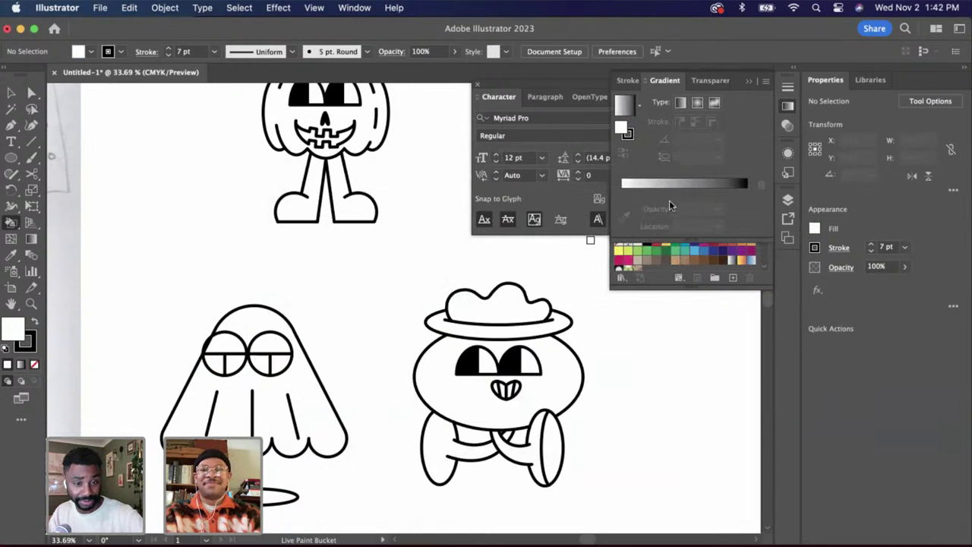
left_click(649, 271)
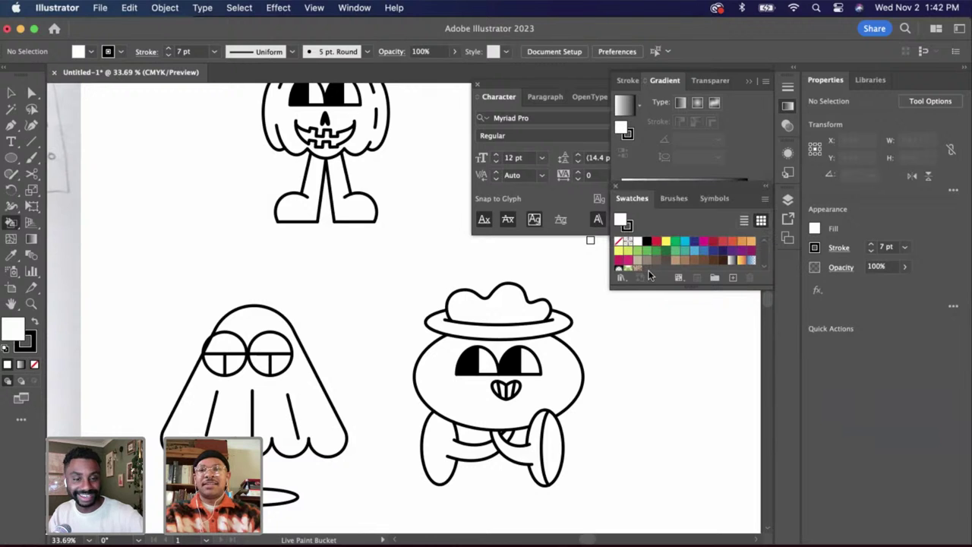
double_click(621, 221)
left_click_drag(346, 363, 299, 392)
key("Return")
left_click(215, 365)
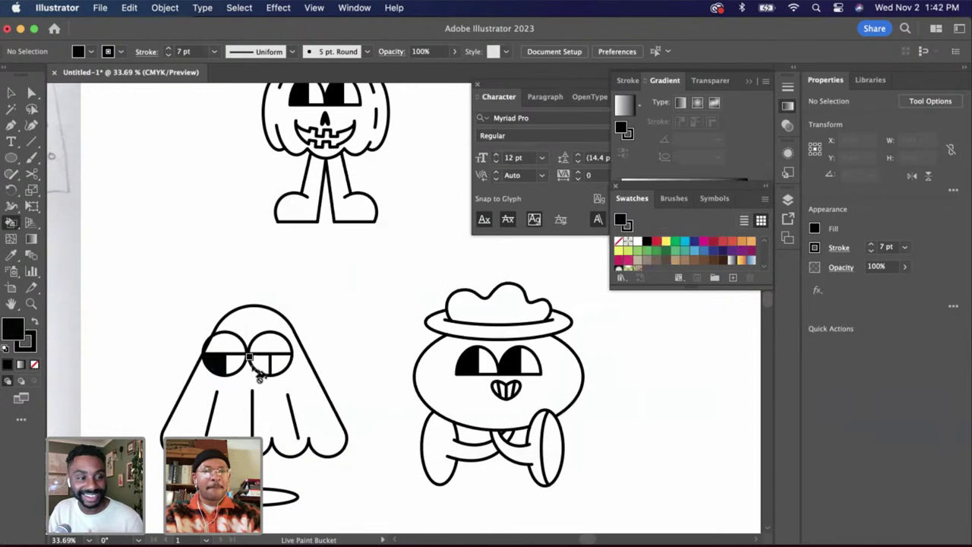
Fill the lower-left quarter of the ghost's right eye with black and set the fill colour to white
left_click(260, 368)
left_click(638, 242)
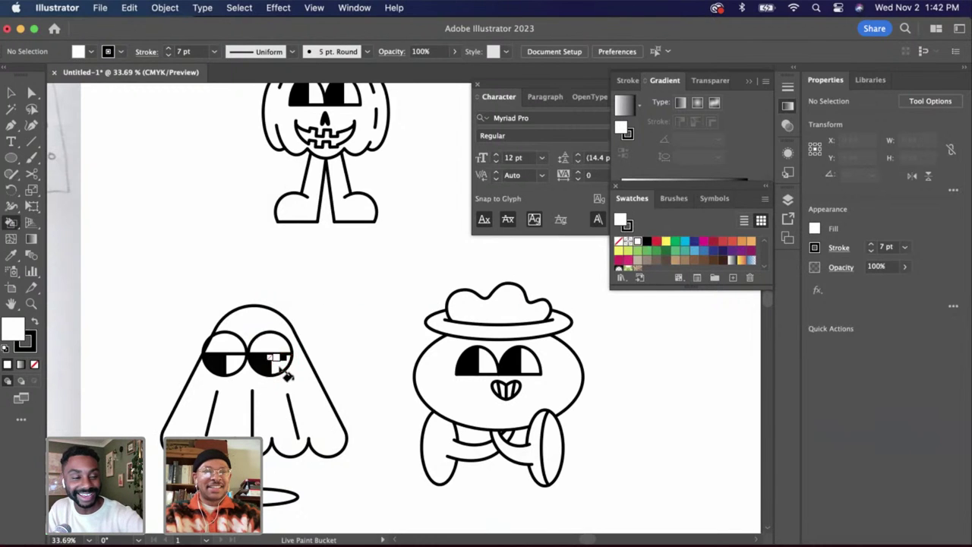
key("a")
scroll(358, 358, "down", 5)
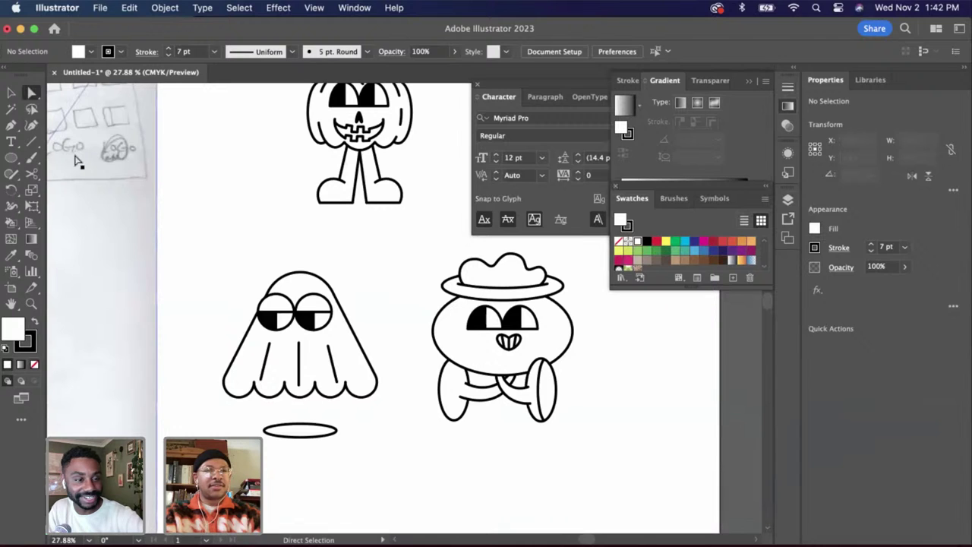
Set the fill colour to black (000000) and fill the ghost's shadow ellipse with the Live Paint Bucket
left_click(13, 93)
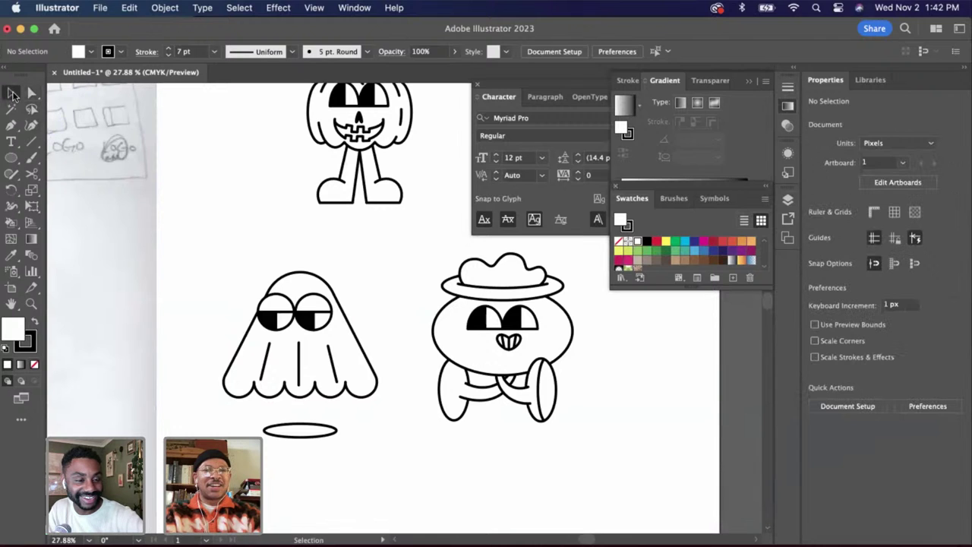
left_click(310, 432)
key("k")
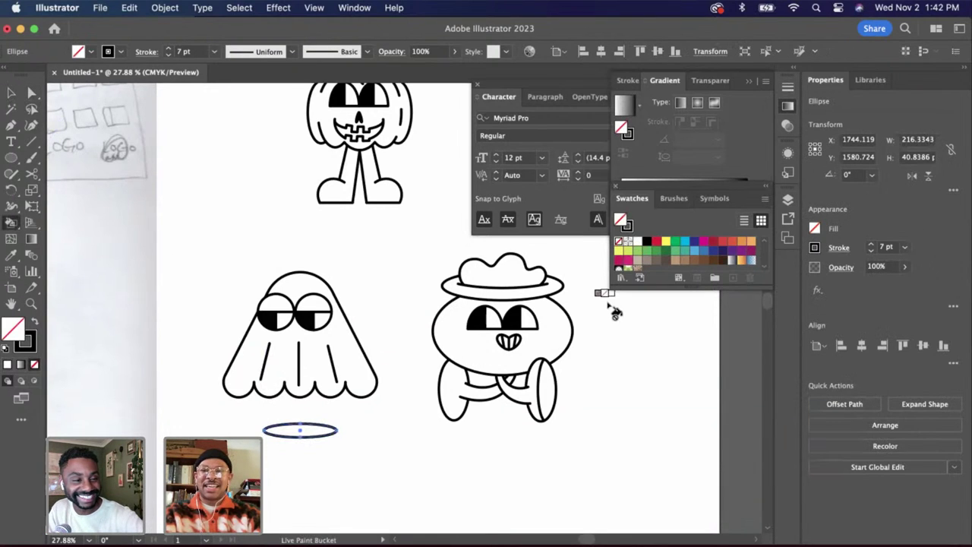
double_click(622, 217)
left_click_drag(386, 332, 298, 389)
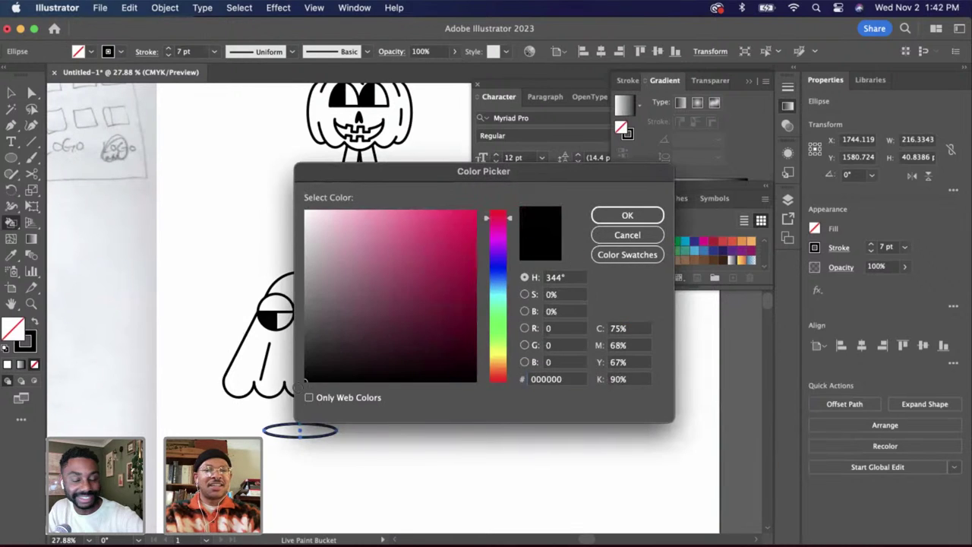
key("Return")
left_click(645, 242)
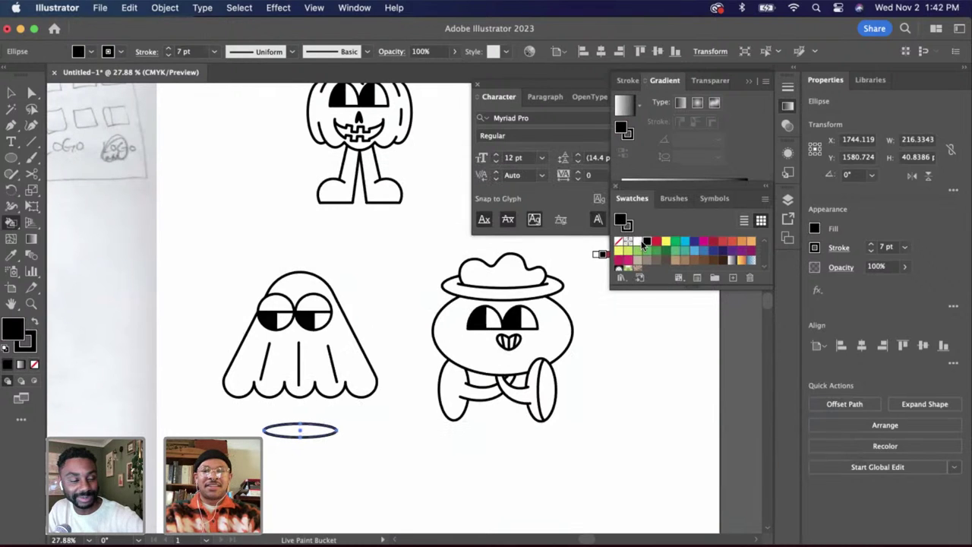
double_click(621, 219)
type("000000")
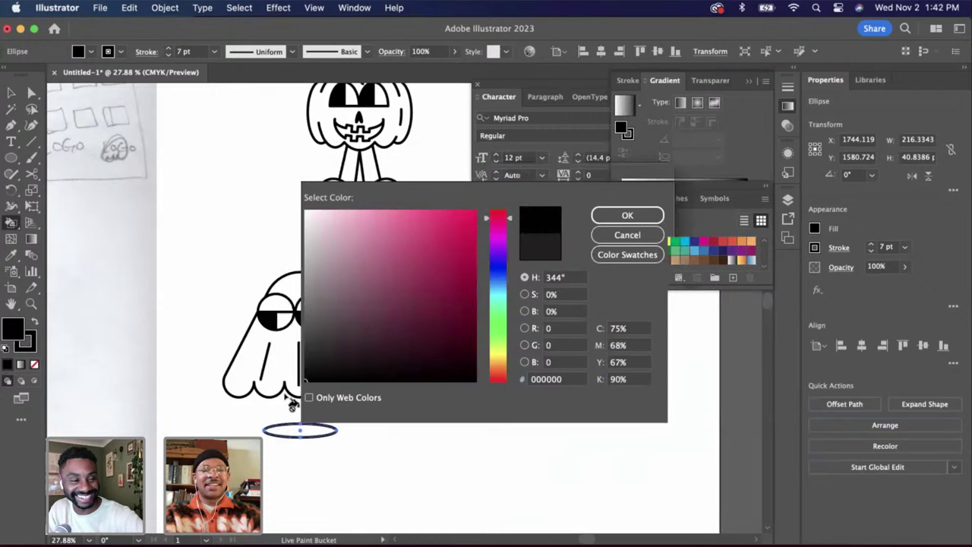
key("Return")
left_click(310, 430)
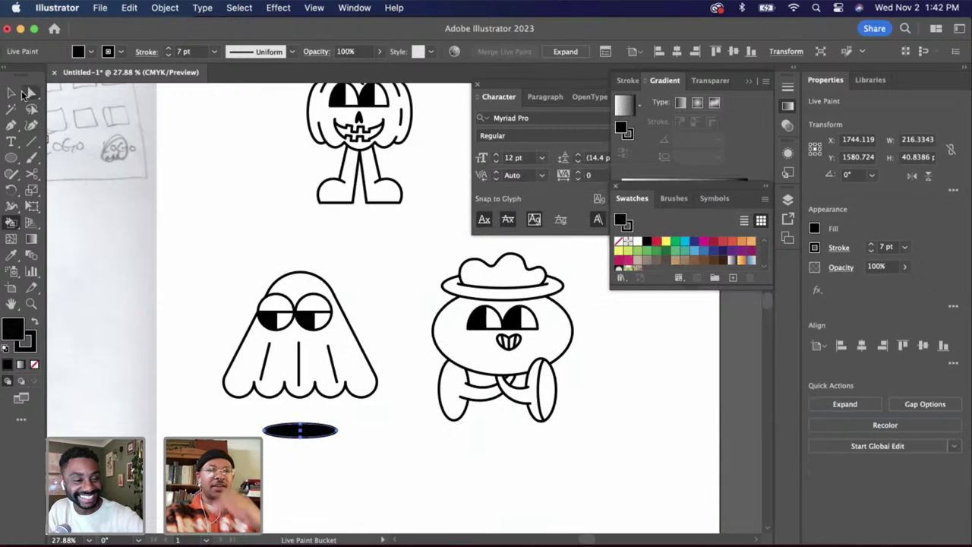
left_click(14, 93)
left_click(378, 395)
left_click(402, 389)
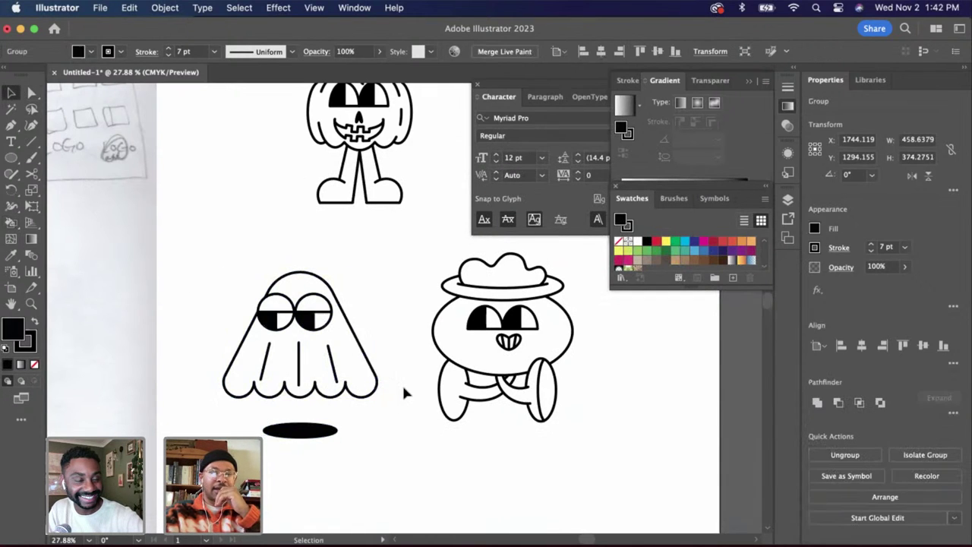
Isolate the ghost group and nudge its three fold lines up 30 px together
scroll(404, 388, "up", 1)
scroll(403, 387, "up", 1)
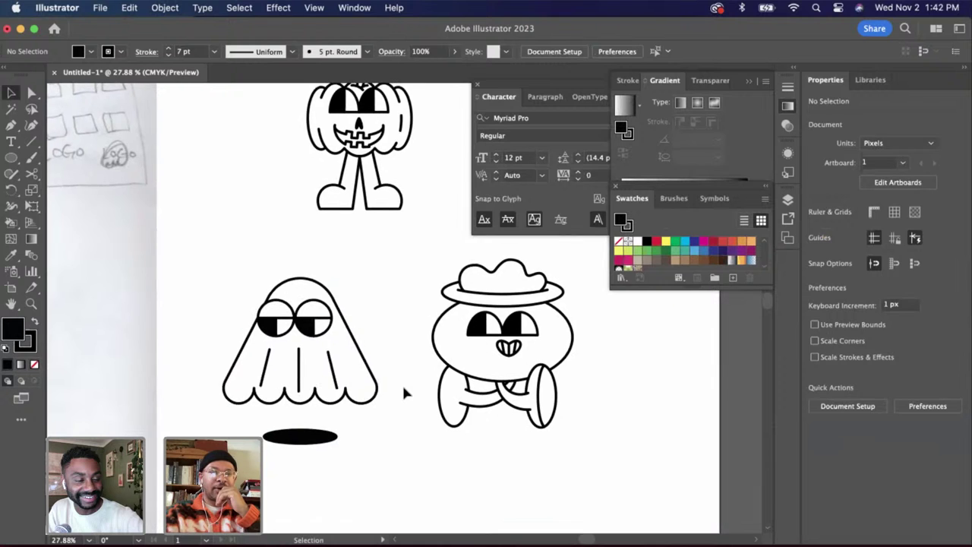
scroll(307, 387, "up", 3)
double_click(290, 372)
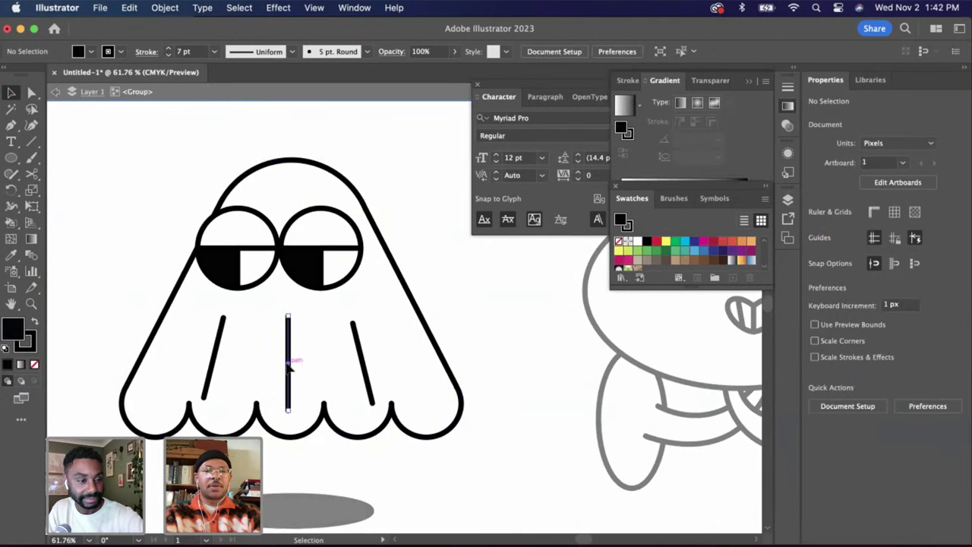
left_click(209, 376, "shift")
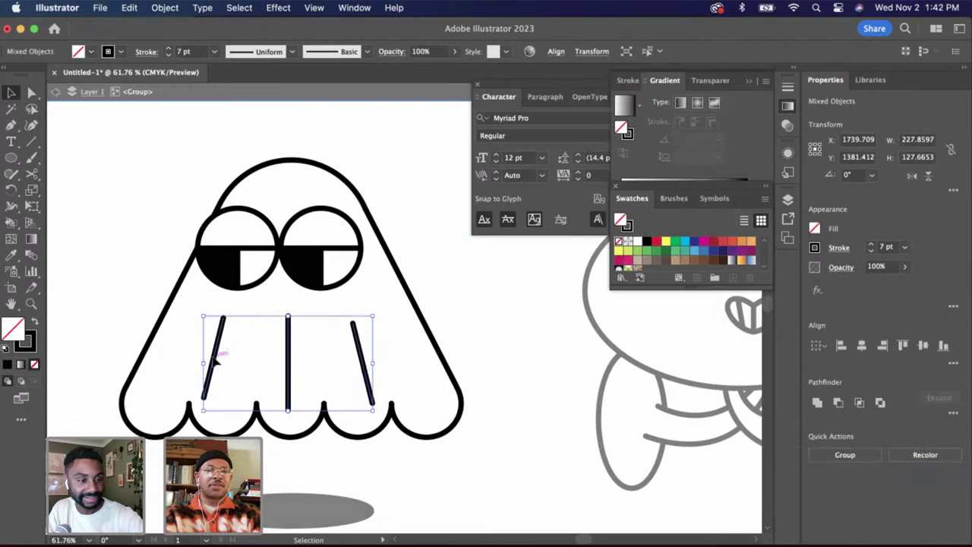
key("shift+Up")
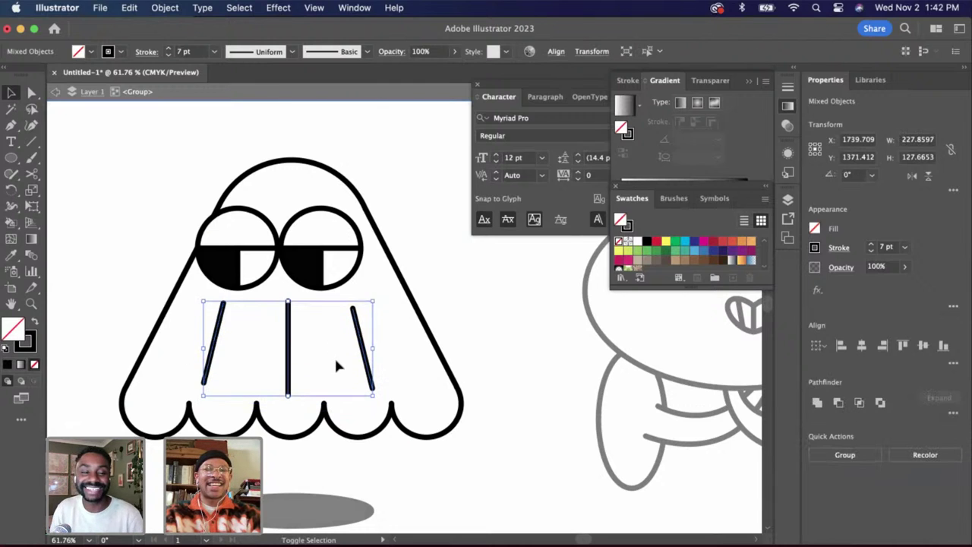
key("shift+Up")
key("shift+Up")
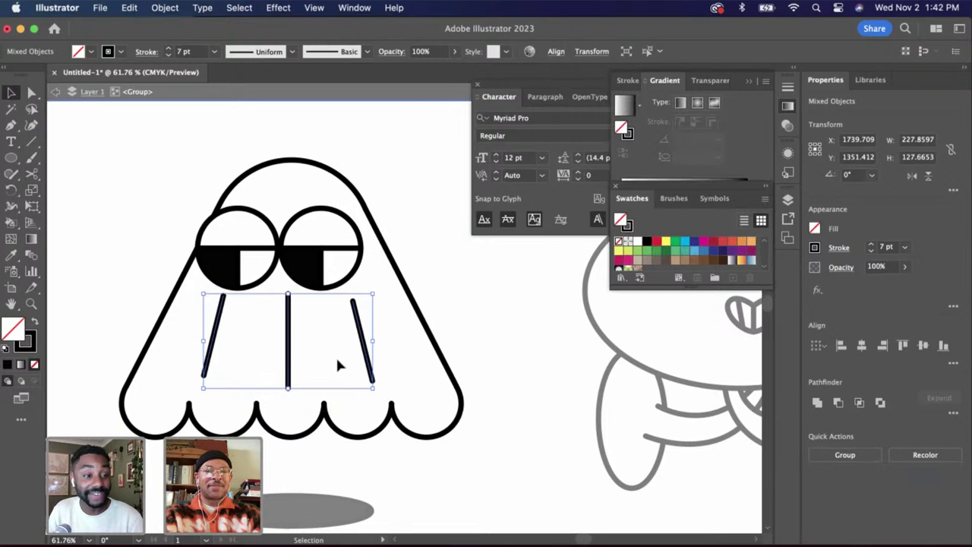
Isolate the ghost's side fold lines and nudge the right one 20 px to the right
left_click(363, 364)
left_click(364, 363)
double_click(370, 365)
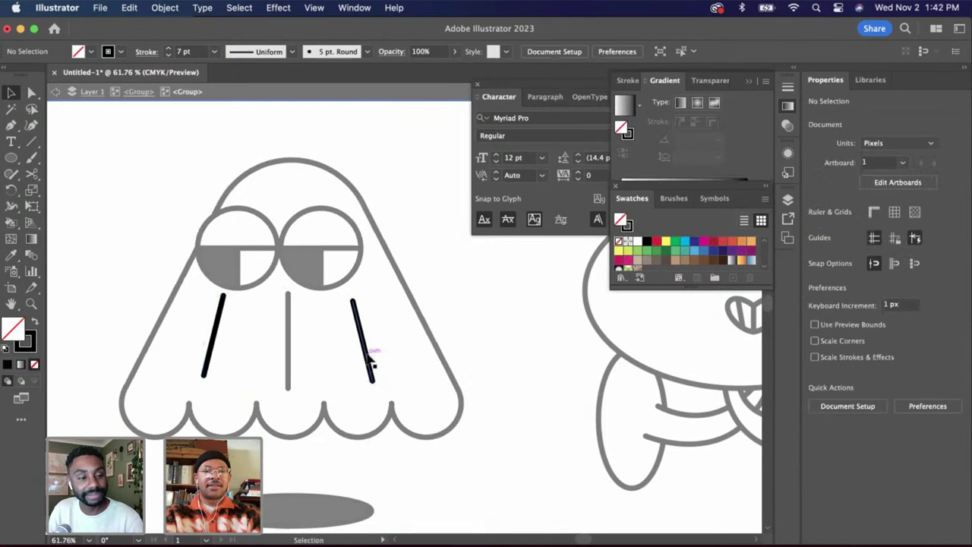
left_click(367, 354)
key("shift+Right")
key("shift+Right")
key("shift+Right")
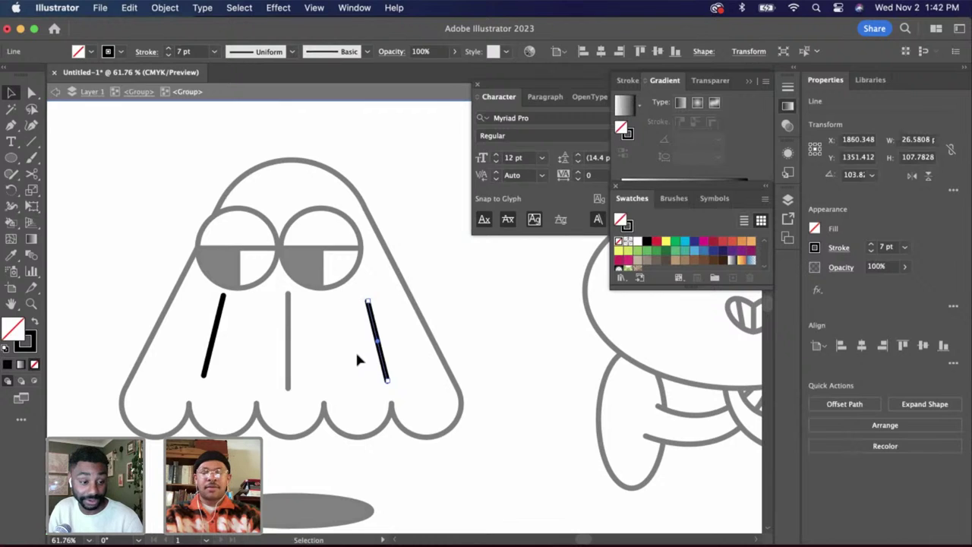
Centre the pair of side fold lines horizontally on the ghost's middle fold line as key object
double_click(355, 349)
left_click(380, 346)
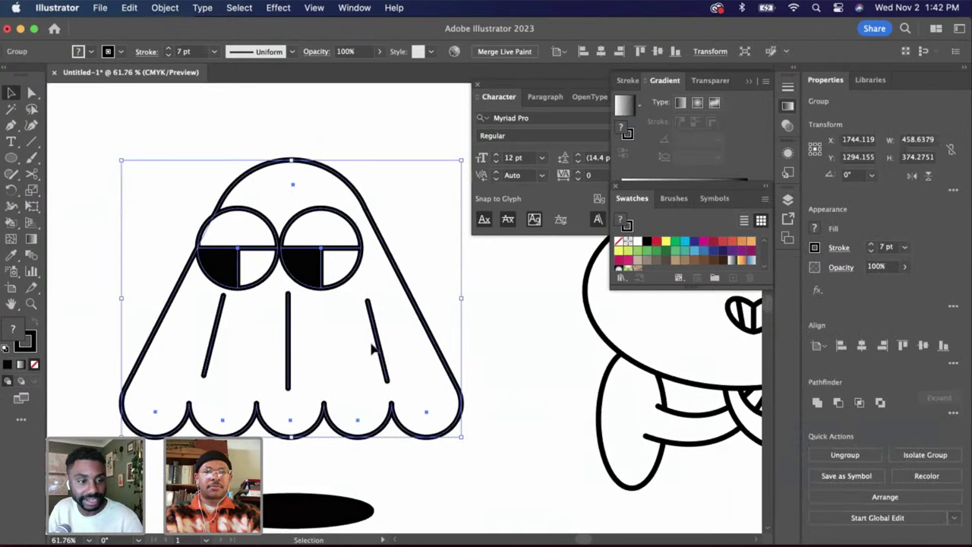
double_click(371, 345)
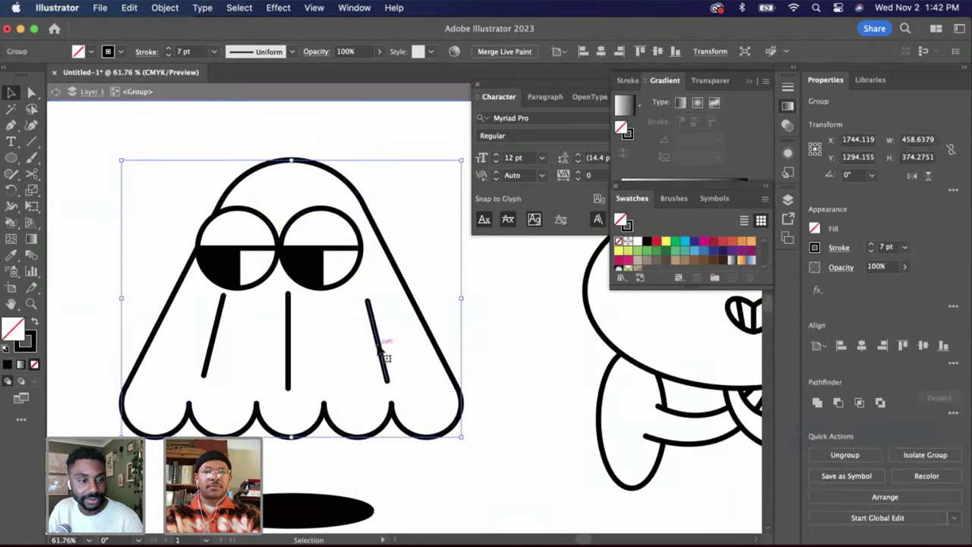
left_click(290, 343, "shift")
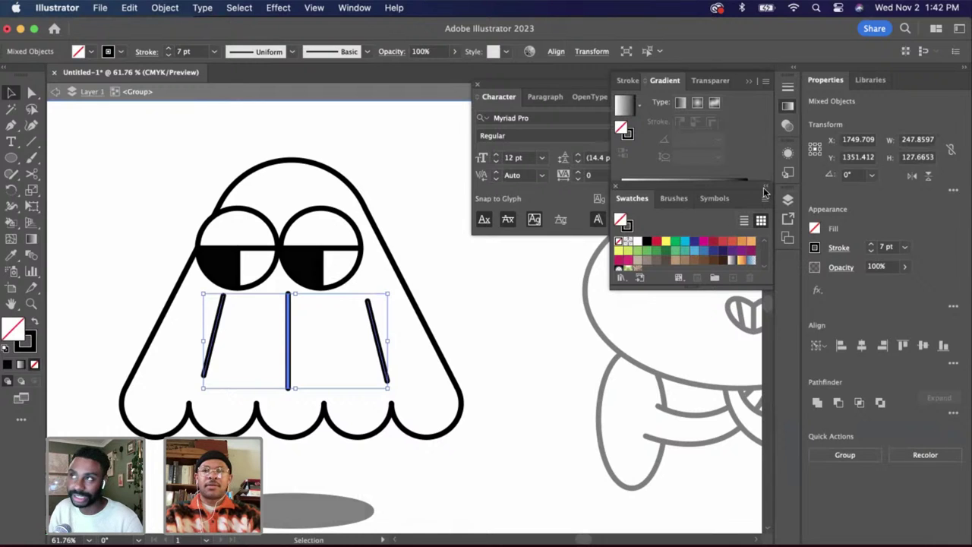
left_click(557, 52)
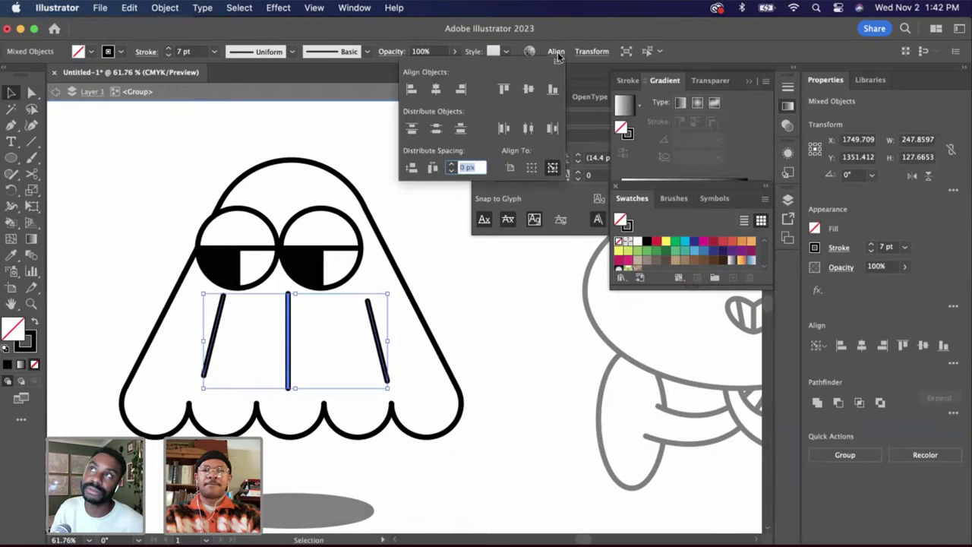
left_click(437, 90)
left_click(435, 268)
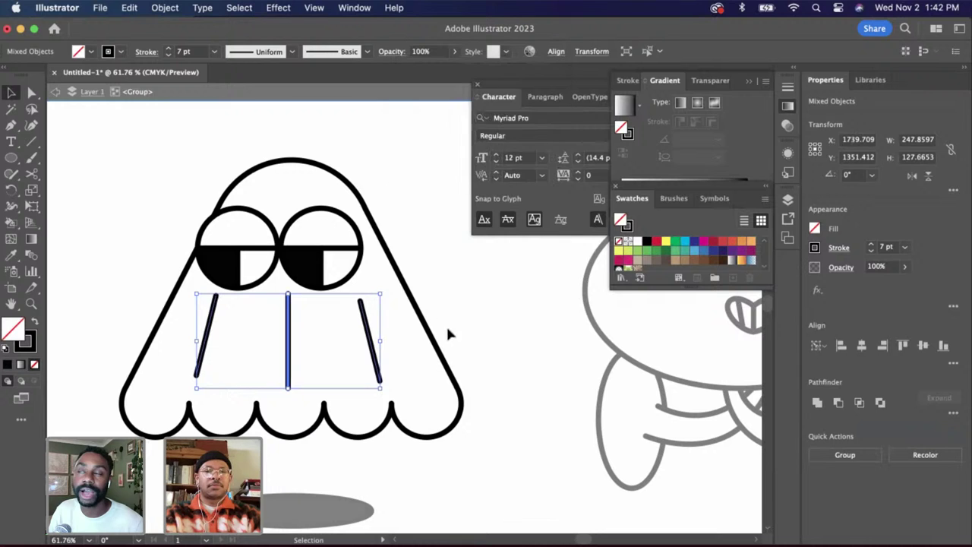
left_click(459, 327)
Shorten the ghost's right and left fold lines by cutting off their upper ends with the Scissors tool
key("c")
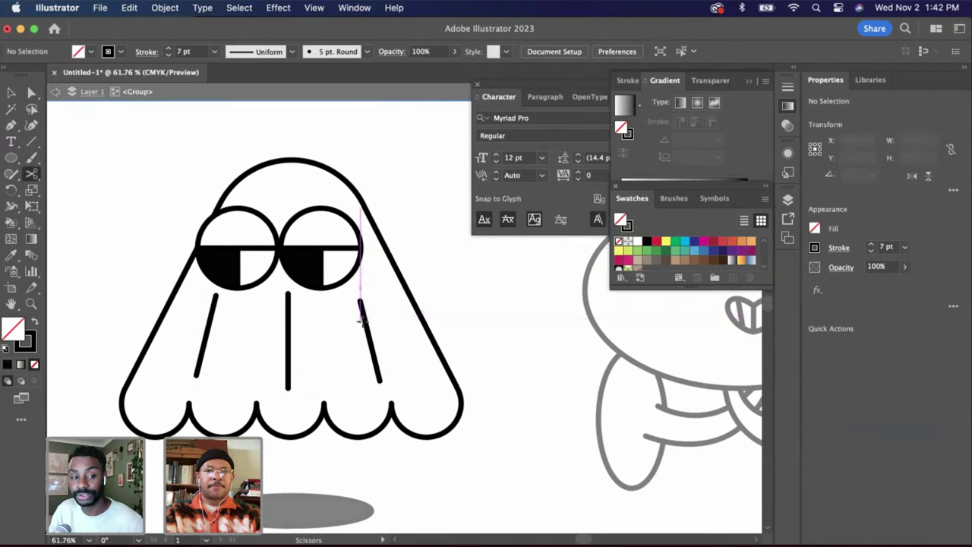
left_click(363, 311)
key("a")
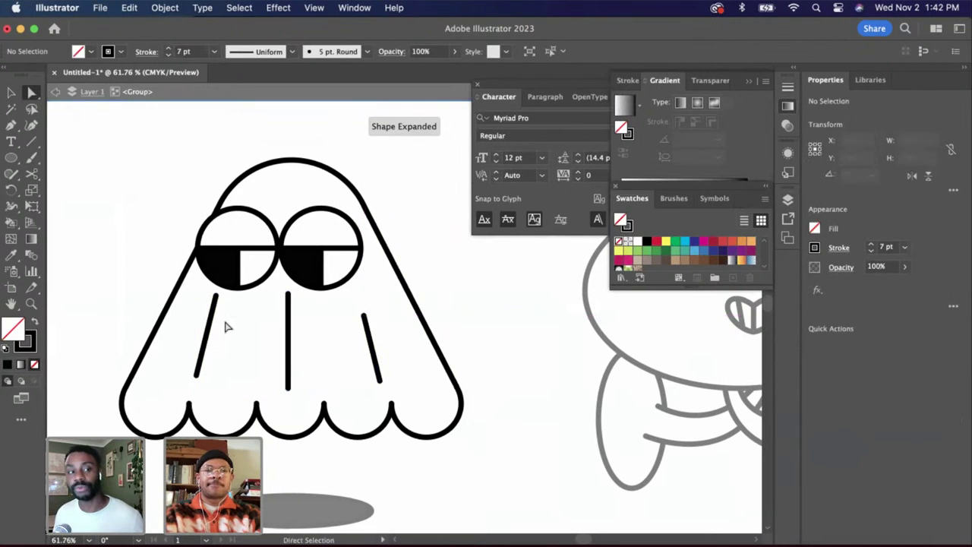
left_click(215, 315)
key("c")
left_click(212, 315)
key("a")
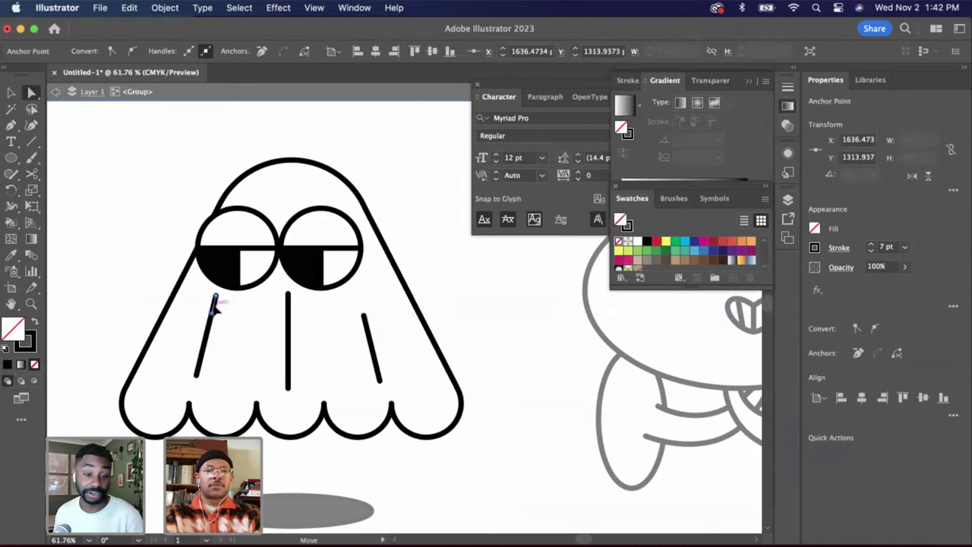
left_click(214, 308)
key("Delete")
Cut the ghost's middle fold line near both ends with the Scissors tool, delete the end pieces and leave isolation
left_click(289, 336)
key("c")
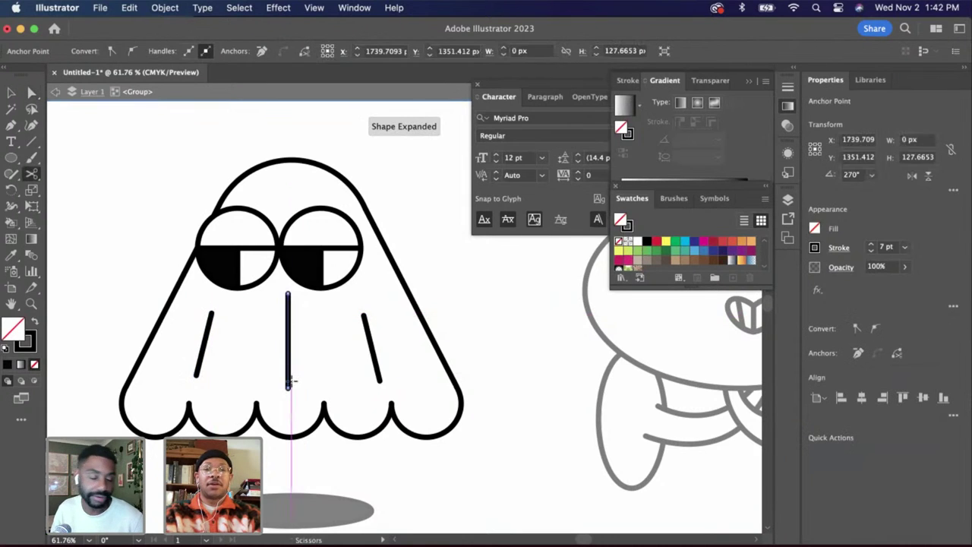
left_click(288, 373)
key("a")
key("c")
left_click(287, 312)
key("a")
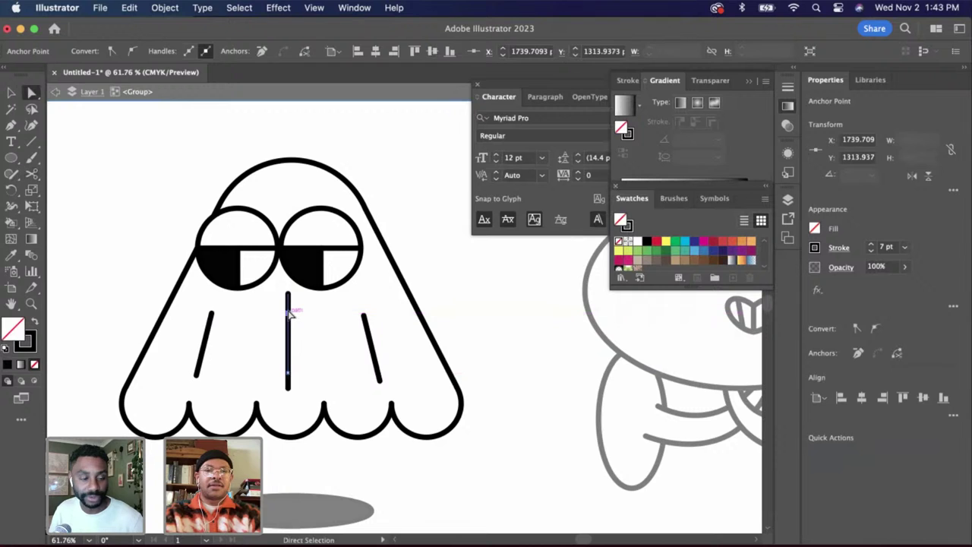
left_click(289, 303)
key("Delete")
key("Delete")
left_click(289, 387)
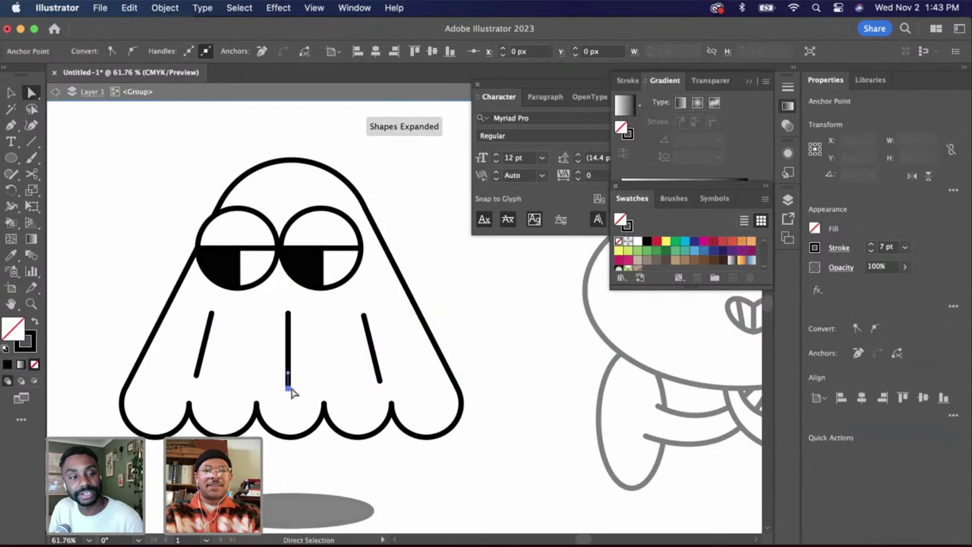
key("Delete")
key("Delete")
double_click(319, 388)
Try to redraw the pumpkin's left boot by deleting its curve and sole and drawing an ellipse in their place
scroll(317, 386, "right", 3)
scroll(318, 386, "up", 3)
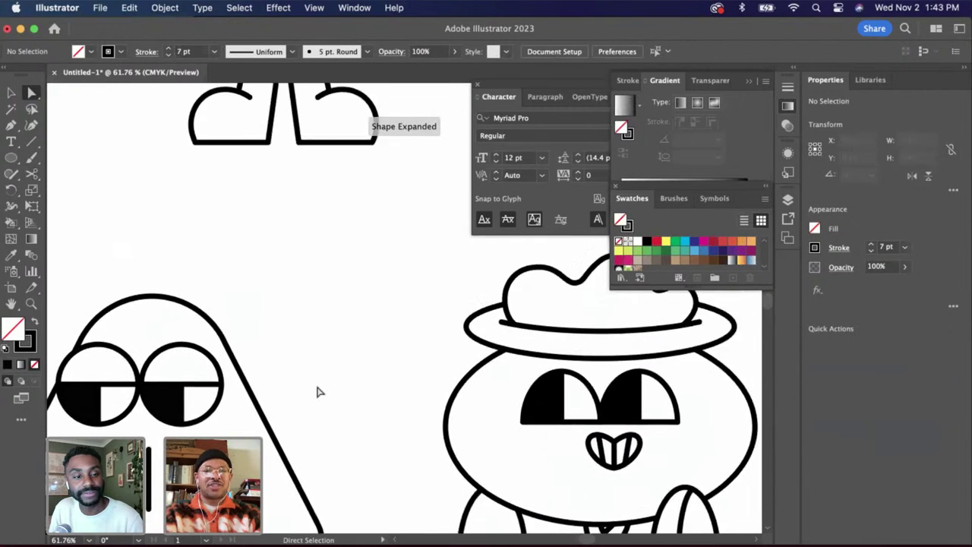
scroll(315, 381, "up", 10)
scroll(294, 341, "up", 4)
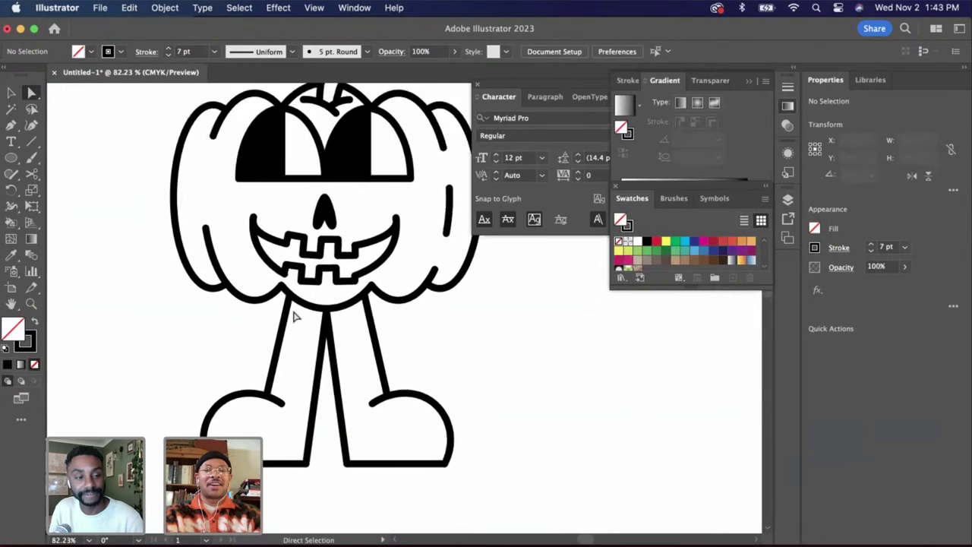
scroll(294, 312, "up", 2)
scroll(335, 426, "down", 2)
scroll(325, 424, "up", 3)
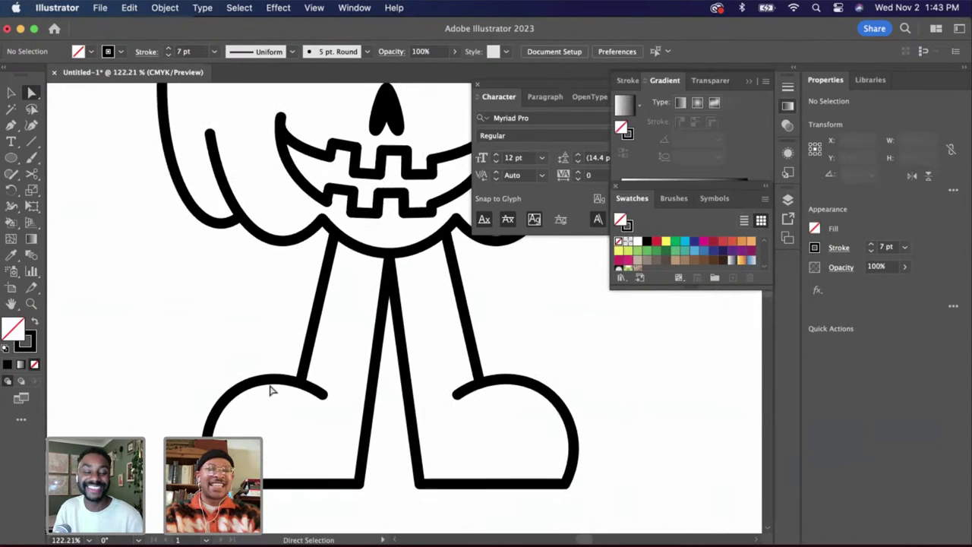
left_click(271, 390)
key("Delete")
key("Delete")
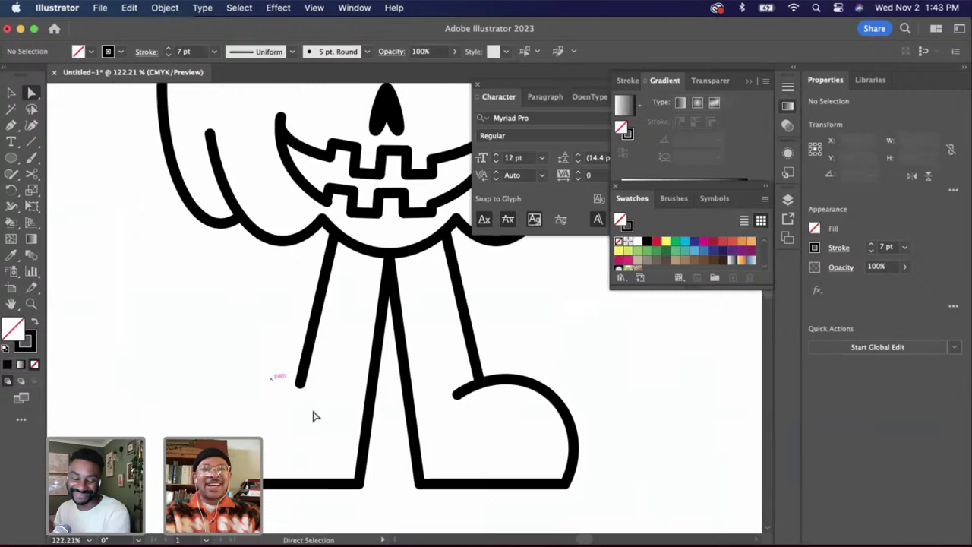
left_click(329, 484)
key("Delete")
left_click(12, 158)
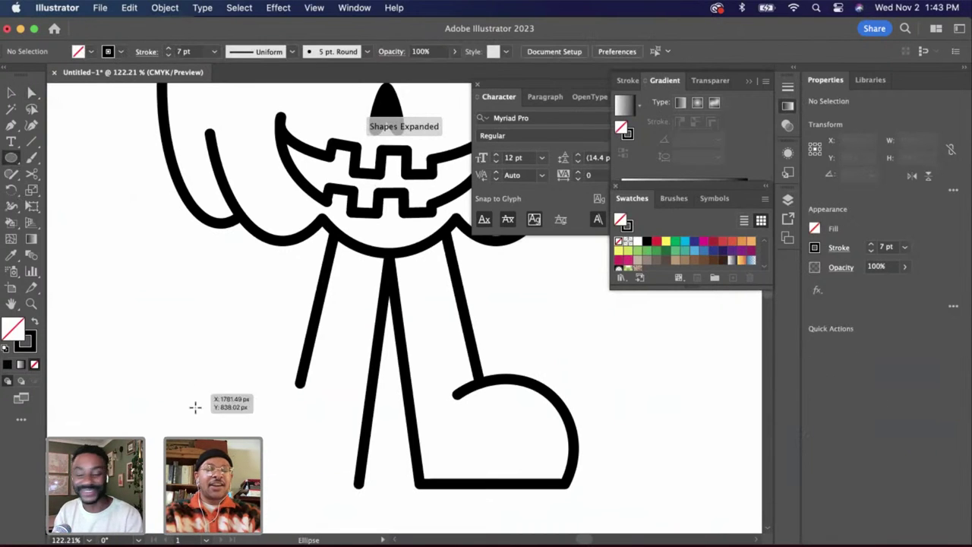
left_click_drag(135, 364, 397, 504)
Undo the ellipse and the deletions on the pumpkin's left boot, and clear the selection
key("super+z")
key("super+z")
key("super+z")
key("super+z")
key("l")
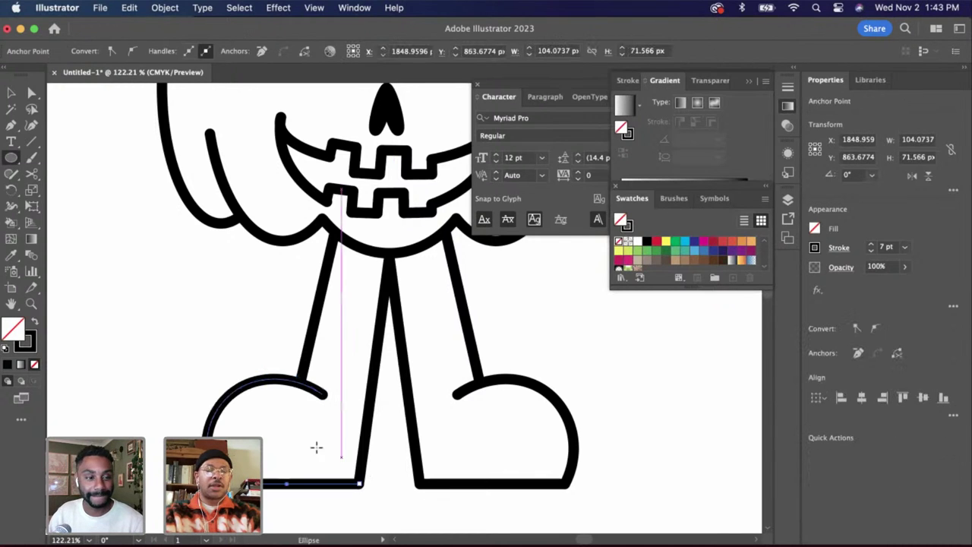
left_click(304, 439)
left_click(454, 323)
scroll(289, 303, "down", 5)
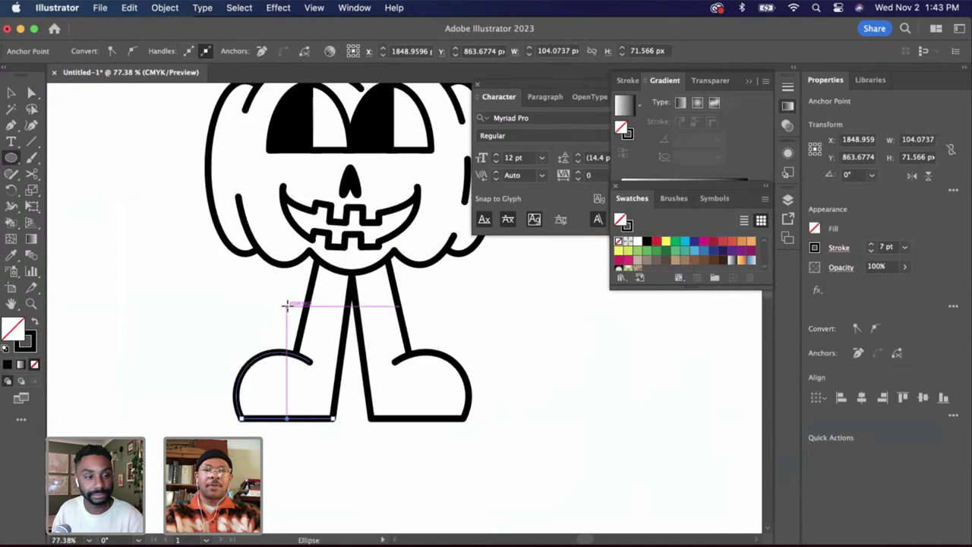
left_click(11, 93)
left_click(396, 338)
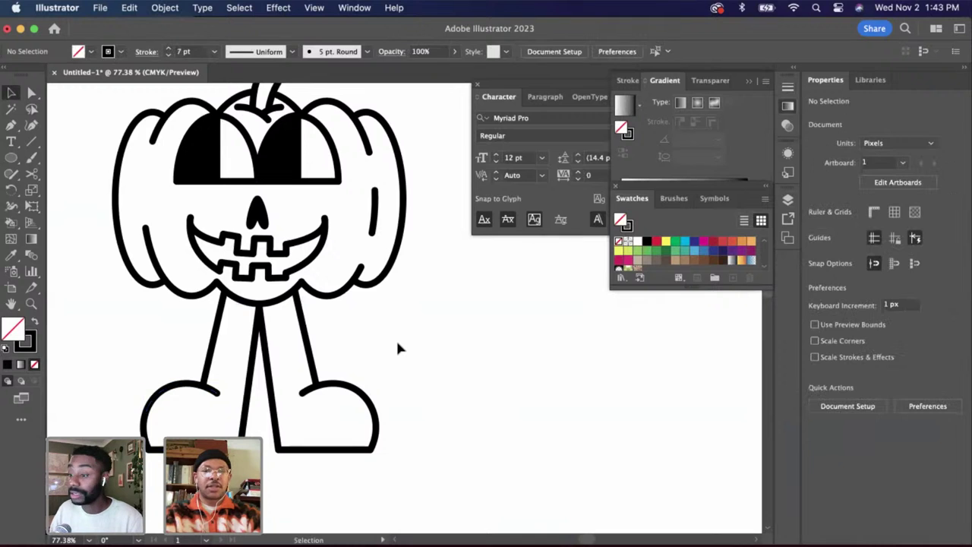
Move the ghost group toward the left side of the artboard and enlarge it to about 646 by 696 px
scroll(386, 335, "down", 4)
scroll(386, 335, "down", 3)
scroll(386, 336, "up", 1)
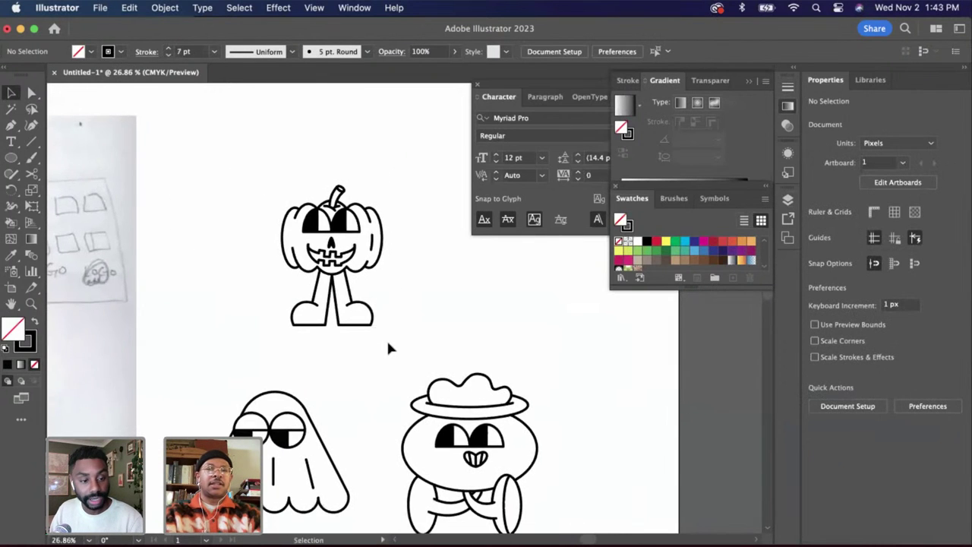
left_click(353, 328)
scroll(315, 341, "down", 4)
scroll(315, 345, "down", 2)
left_click_drag(311, 343, 139, 317)
left_click(251, 348)
scroll(327, 364, "right", 1)
key("a")
left_click_drag(407, 430, 334, 337)
key("v")
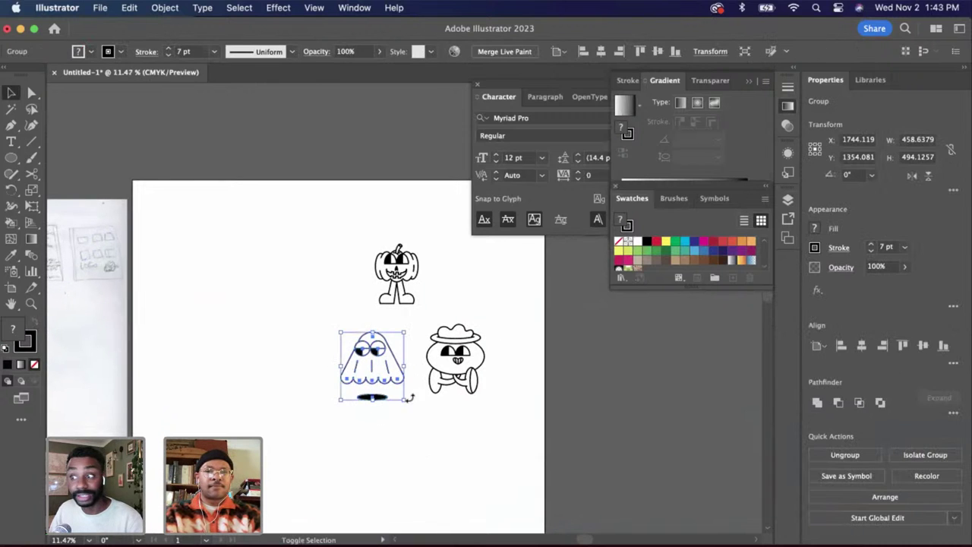
left_click_drag(408, 403, 267, 396)
Set the ghost's stroke weight to 20 pt and scale the ghost up to about 957 by 1031 px
left_click(627, 81)
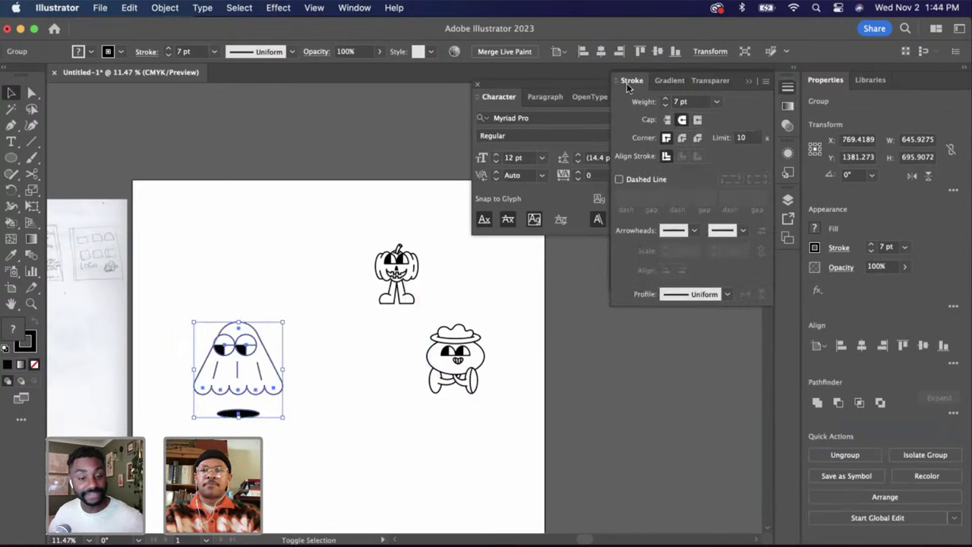
left_click(665, 102)
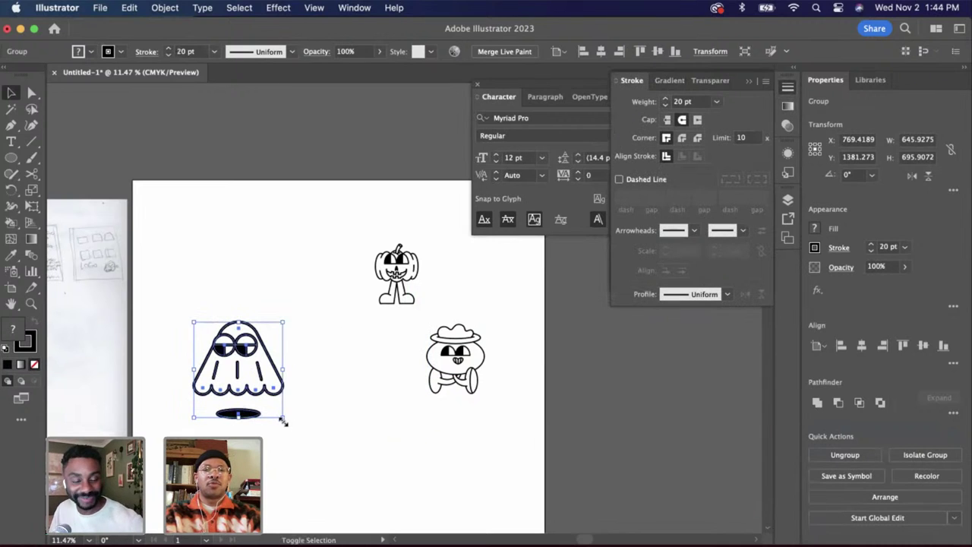
left_click_drag(283, 421, 346, 444)
left_click(345, 444)
scroll(346, 444, "left", 2)
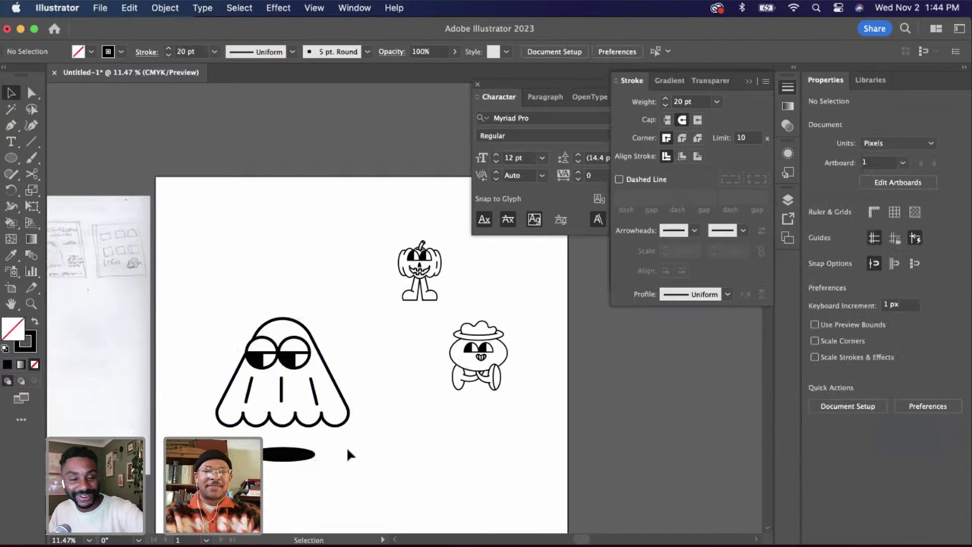
Centre the ghost vertically on the artboard and nudge it further left
left_click(303, 365)
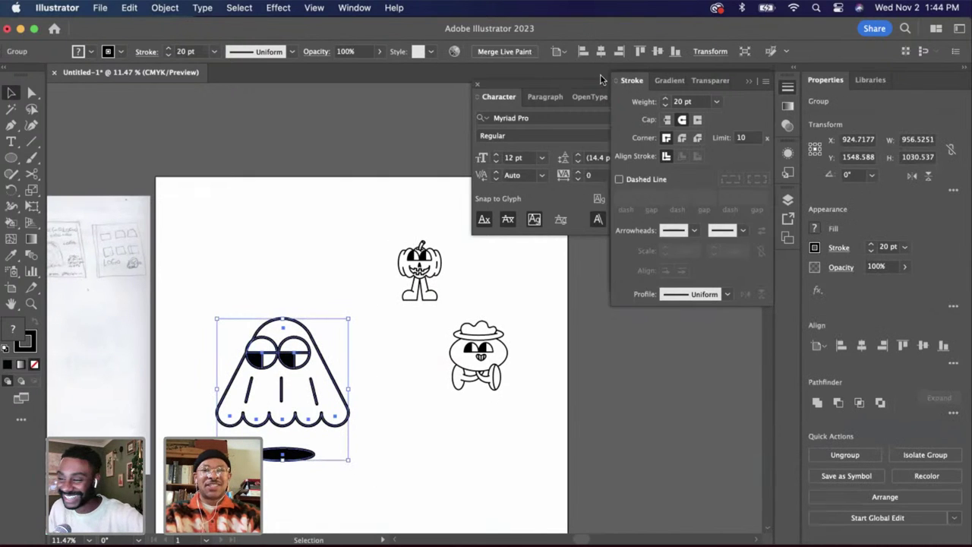
left_click(656, 50)
left_click(327, 430)
left_click(320, 418)
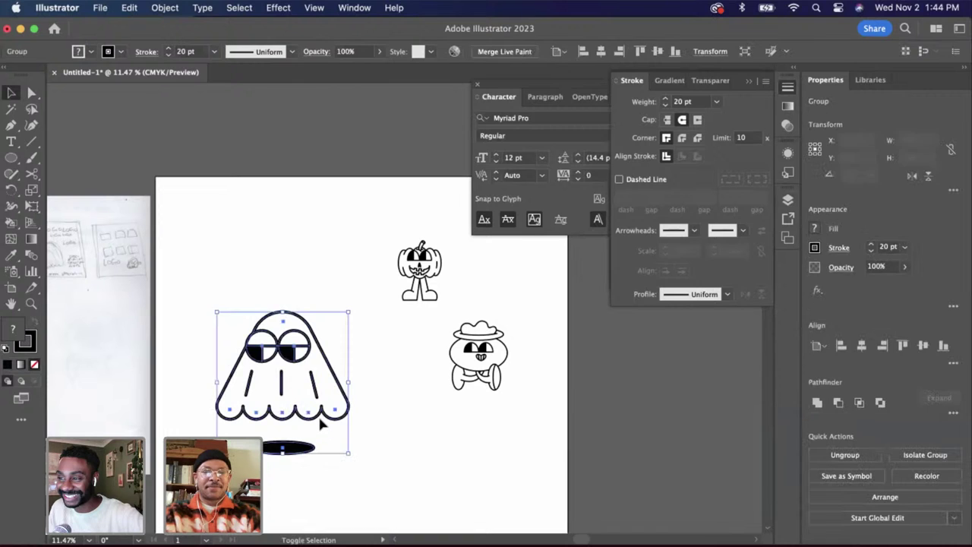
key("shift+Left")
key("shift+Left")
key("Left")
key("Left")
key("Left")
key("Left")
key("Left")
key("Left")
key("Left")
key("Left")
key("Left")
key("Left")
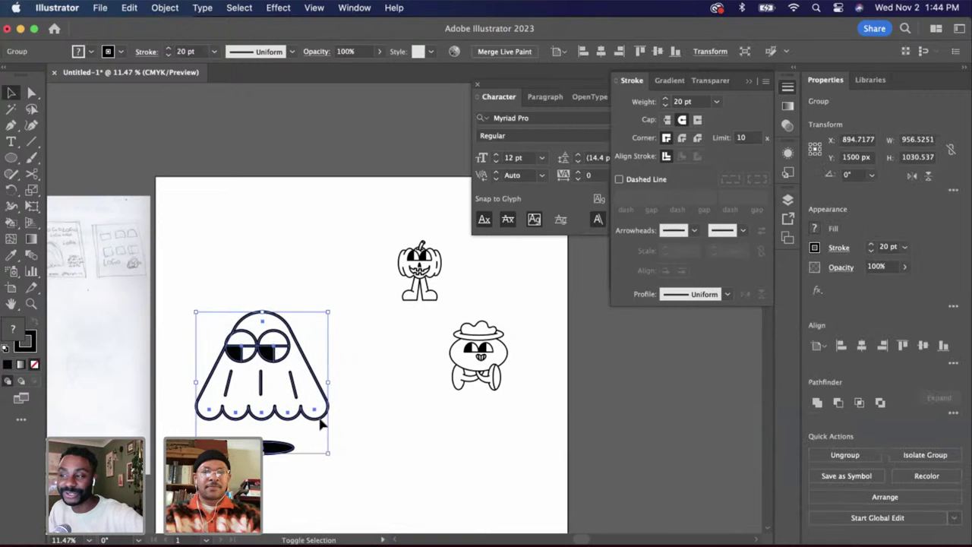
Enlarge the pumpkin character to about 835 by 1160 px and place it beside the ghost
left_click_drag(455, 298, 394, 230)
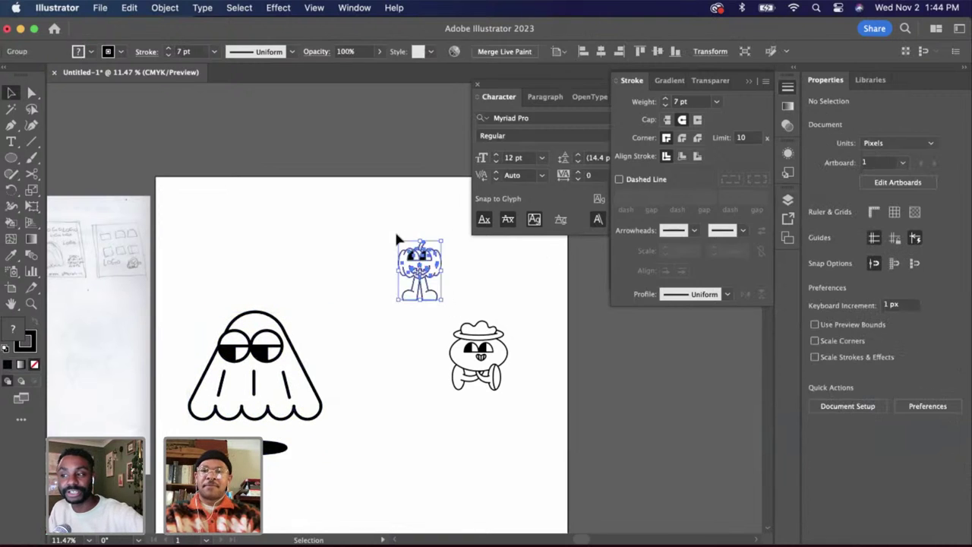
left_click_drag(443, 300, 342, 466)
left_click_drag(251, 386, 383, 386)
Apply the ghost's 20 pt outline to the pumpkin with the Eyedropper and clear the selection
key("i")
left_click(321, 391)
scroll(328, 390, "up", 3)
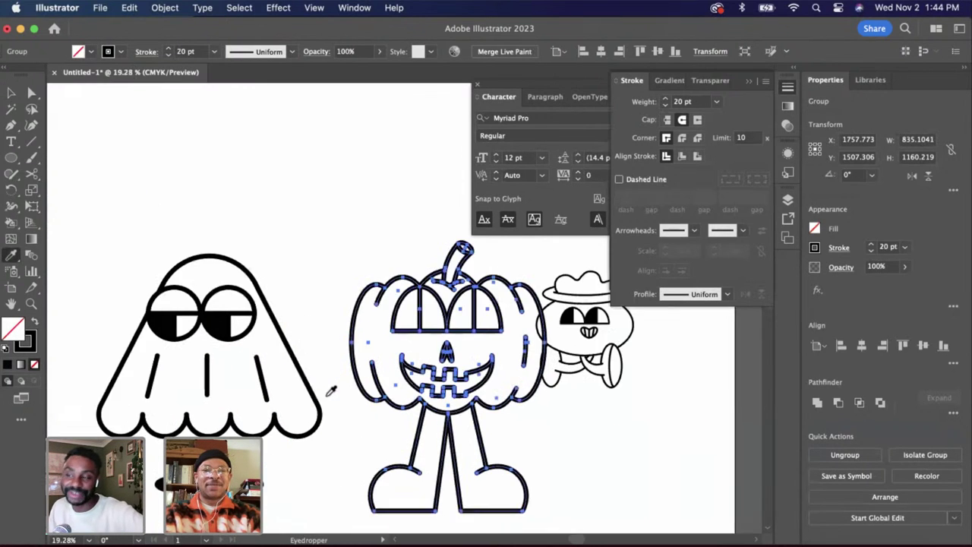
key("v")
left_click(262, 253)
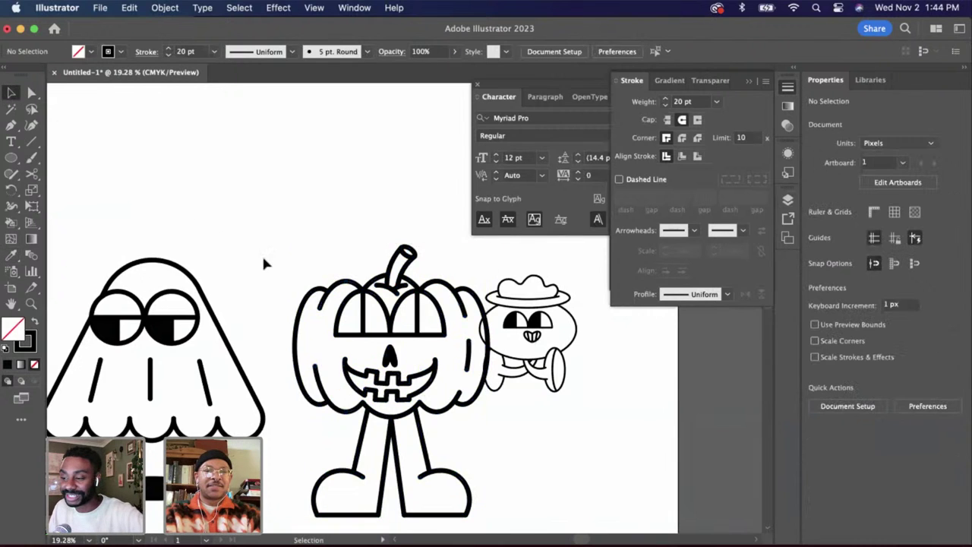
Fill the left half of each pumpkin eye with black using the Live Paint Bucket
scroll(270, 264, "up", 3)
left_click(411, 360)
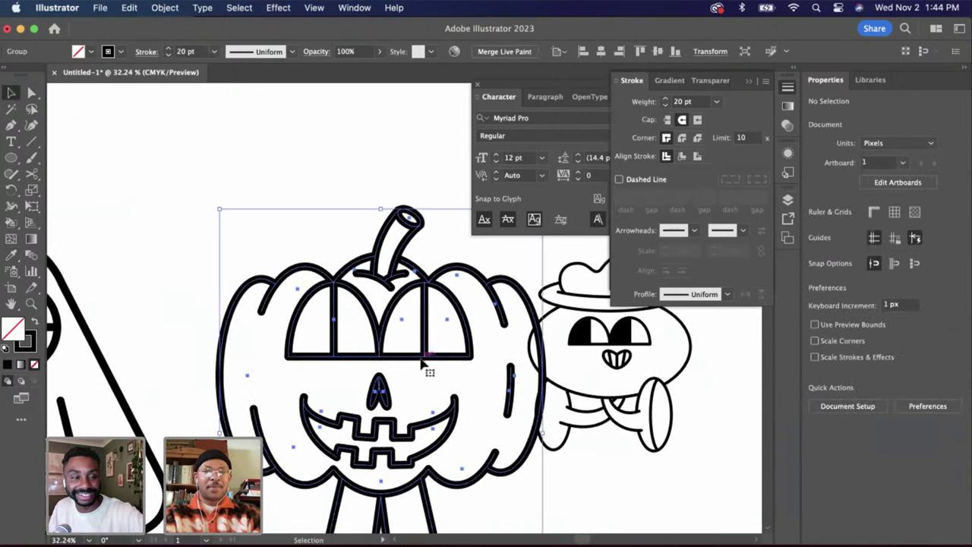
key("k")
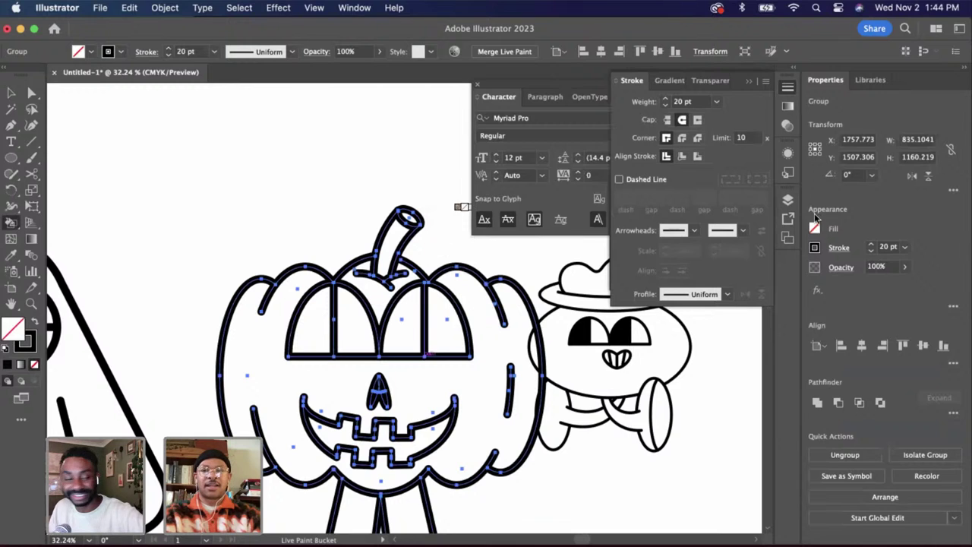
left_click(789, 108)
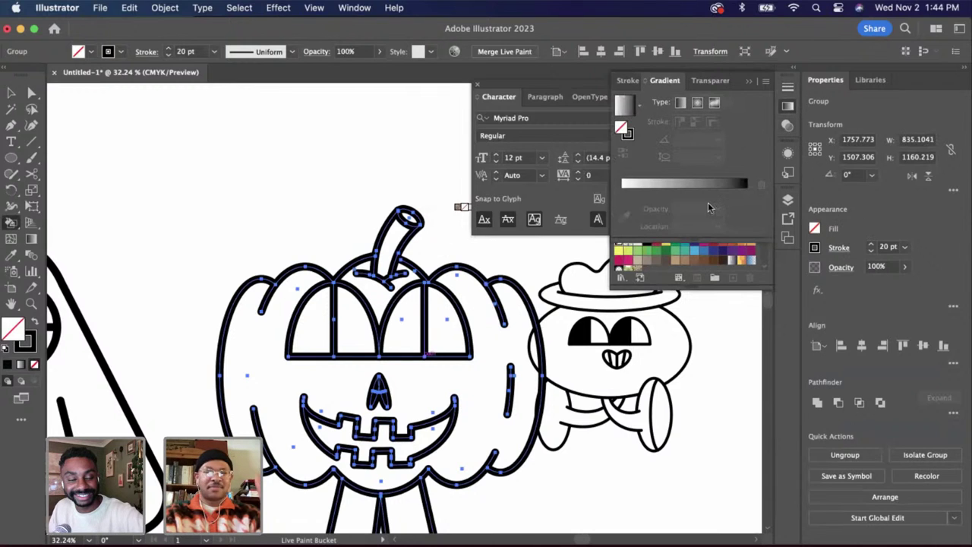
left_click(628, 81)
left_click(788, 107)
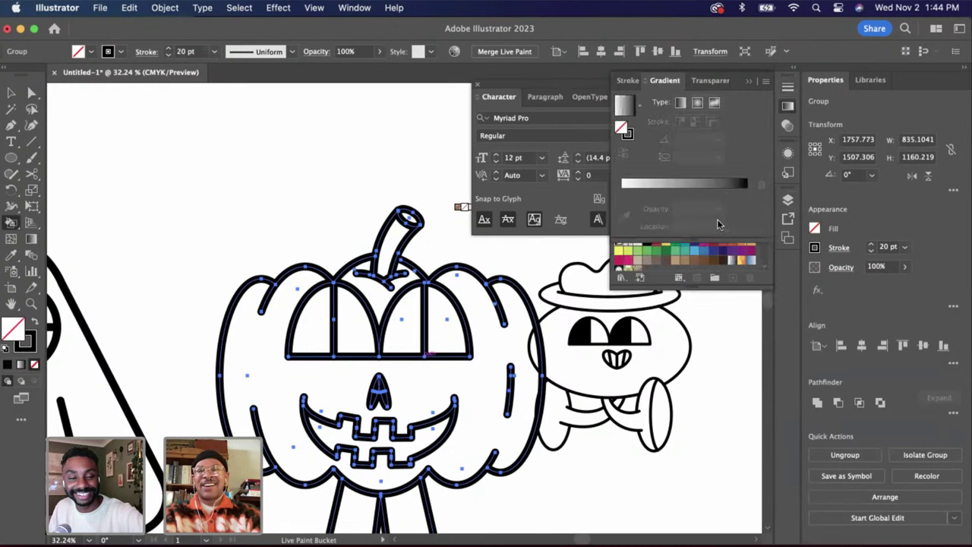
left_click(668, 265)
left_click(647, 242)
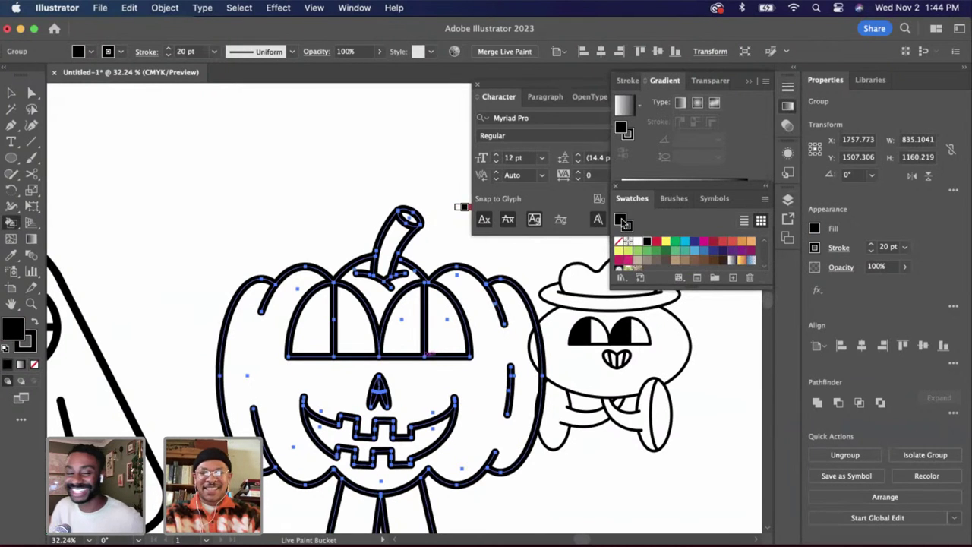
double_click(622, 221)
type("000000")
key("Return")
left_click(313, 343)
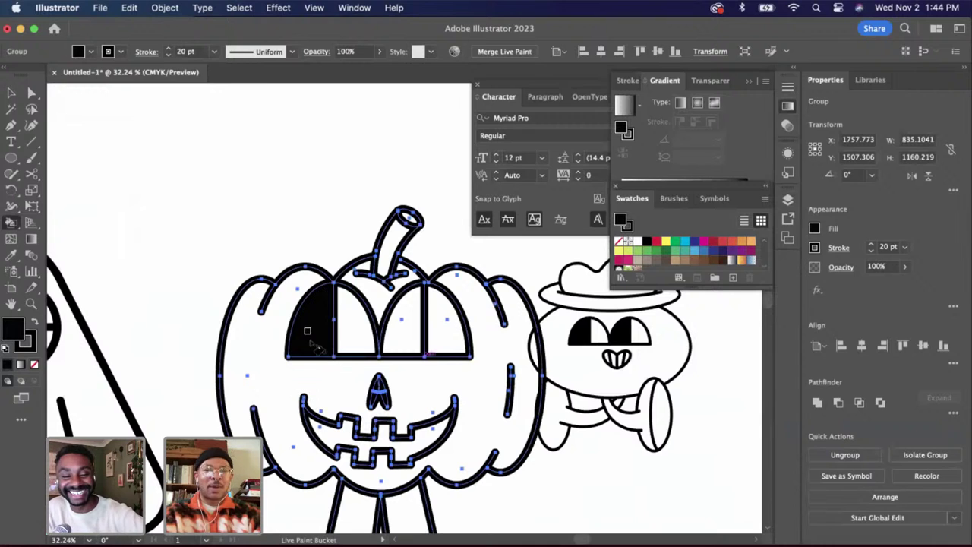
left_click(415, 339)
left_click(637, 242)
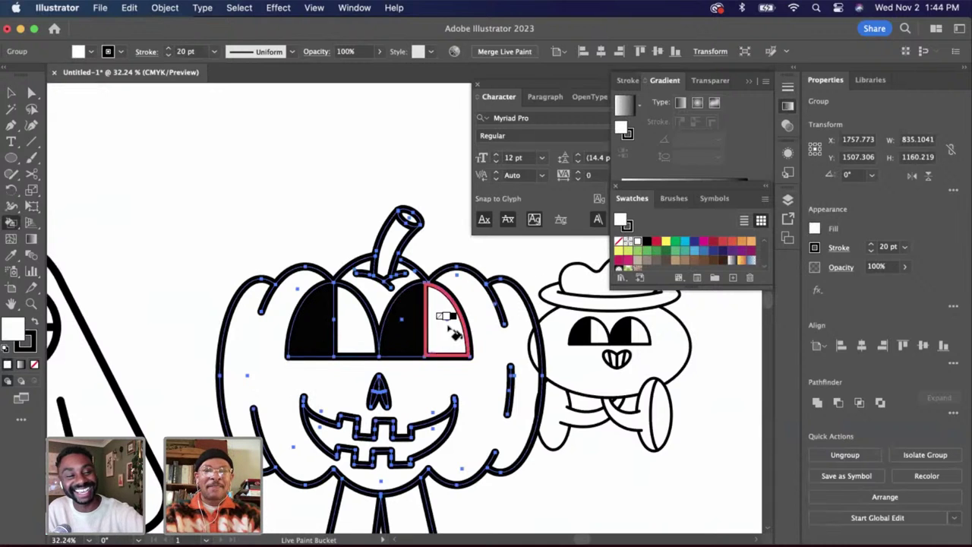
left_click(646, 242)
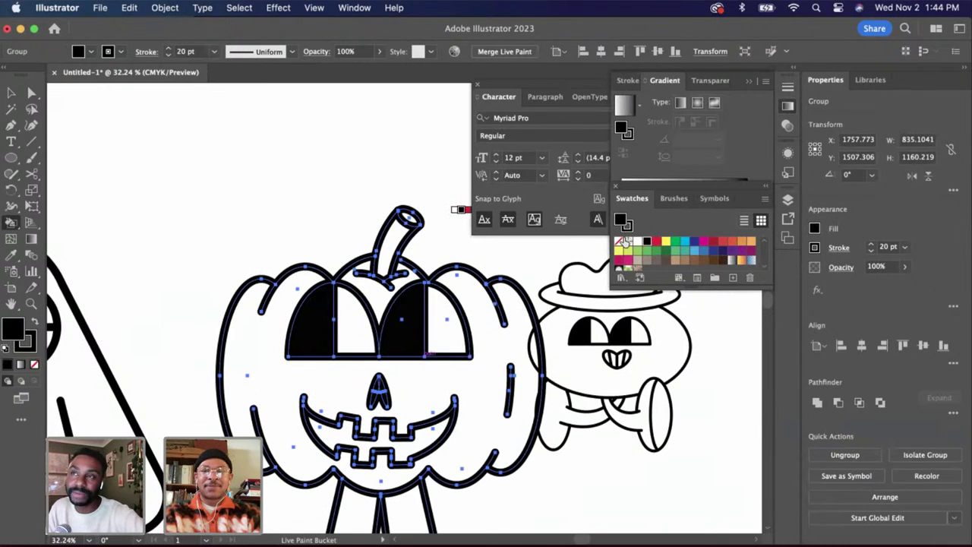
double_click(621, 220)
left_click_drag(352, 352, 304, 384)
key("Return")
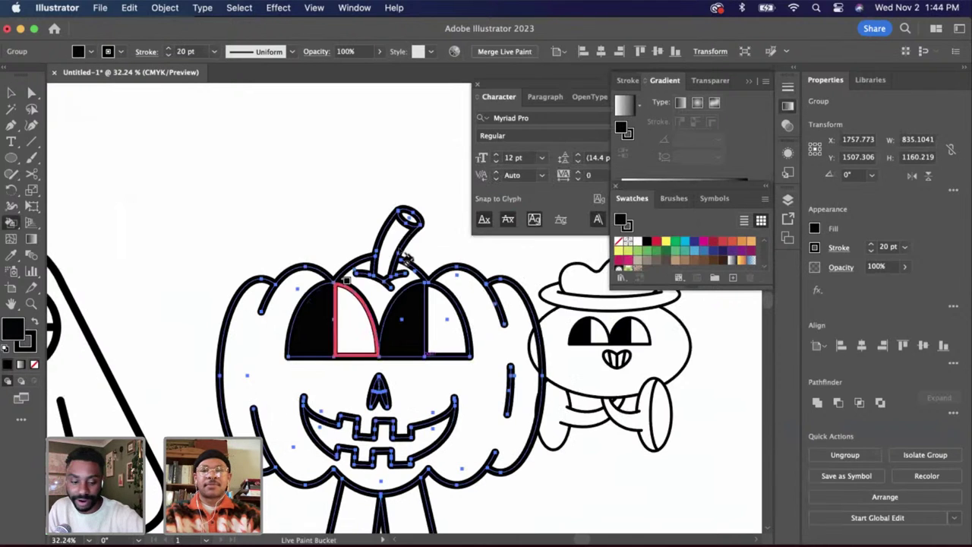
Isolate the pumpkin group and convert the ellipse at the tip of the stem to a Live Paint object
left_click(12, 92)
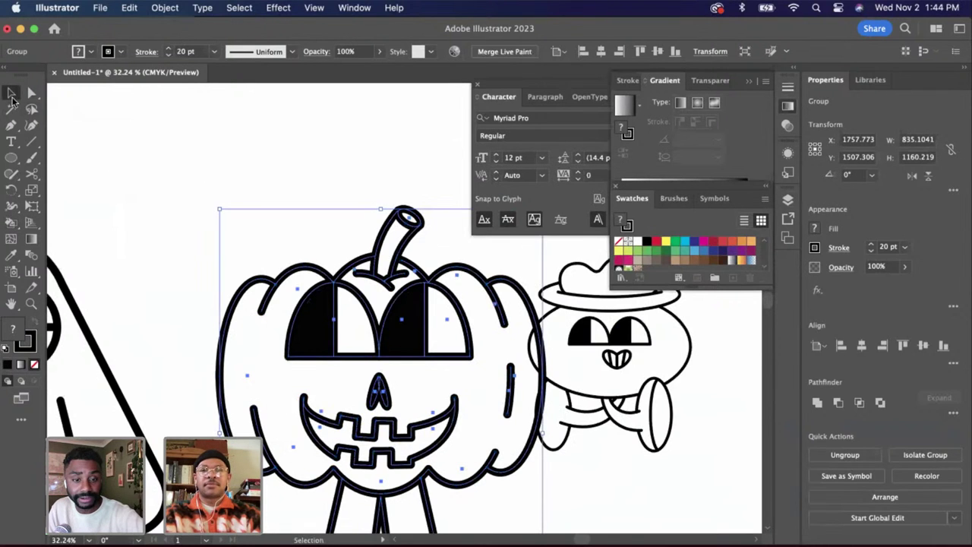
scroll(362, 213, "up", 6)
scroll(364, 215, "right", 3)
double_click(360, 239)
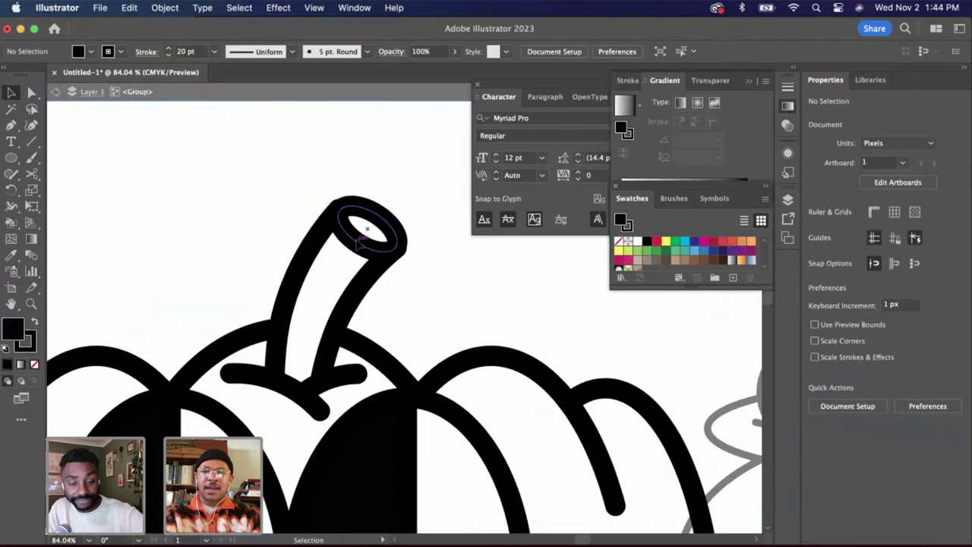
left_click(360, 240)
key("k")
left_click(361, 243)
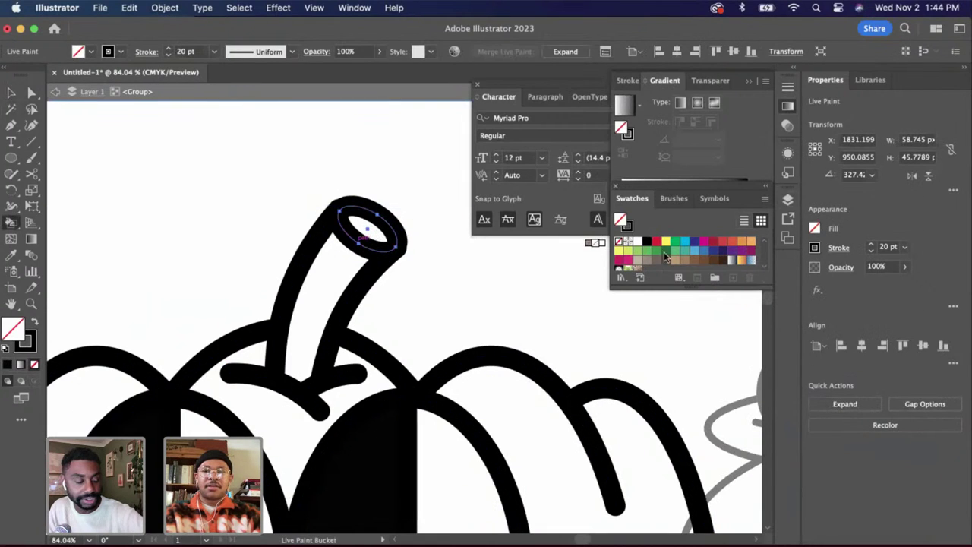
Try a white (ffffff) fill on the ellipse at the stem's tip
double_click(621, 220)
type("ffffff")
key("Return")
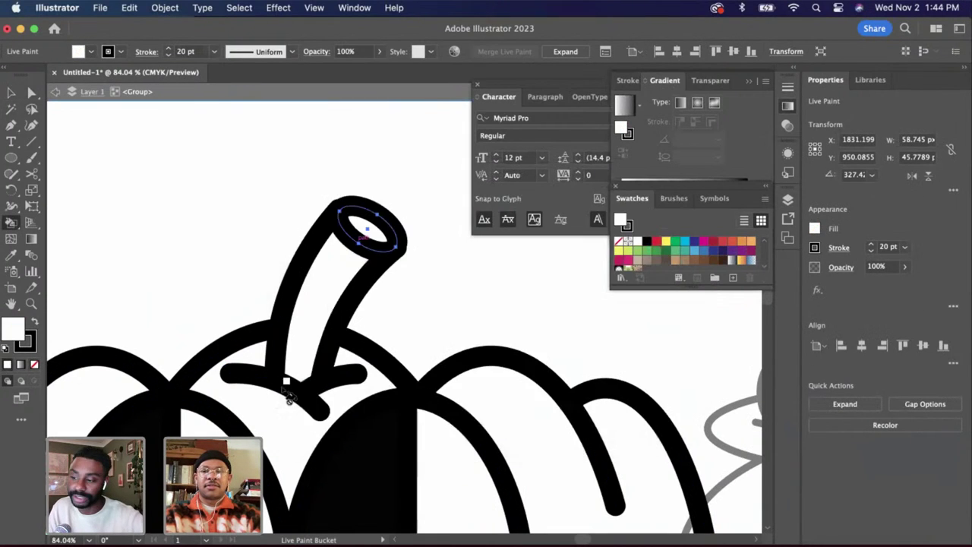
Fill the ellipse at the stem's tip with black and leave isolation
key("a")
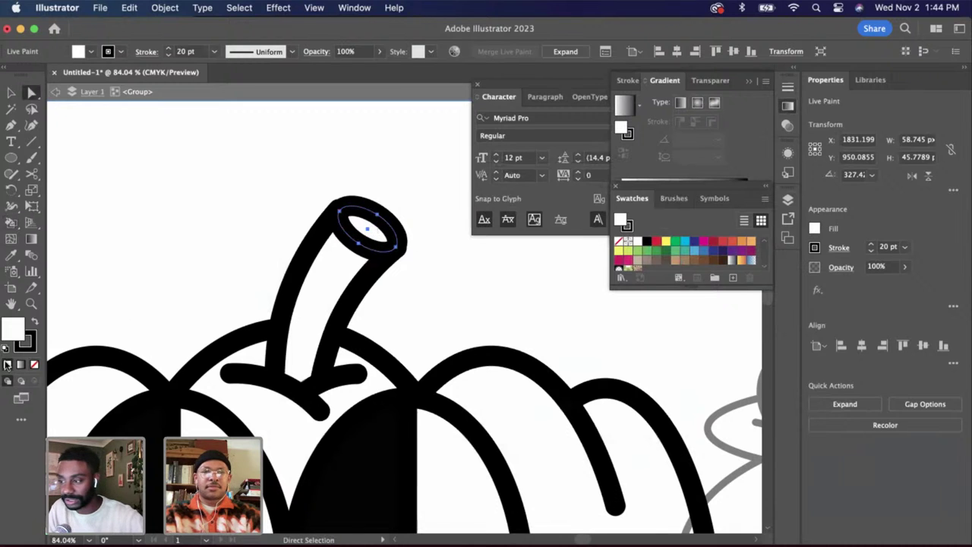
double_click(12, 330)
type("000000")
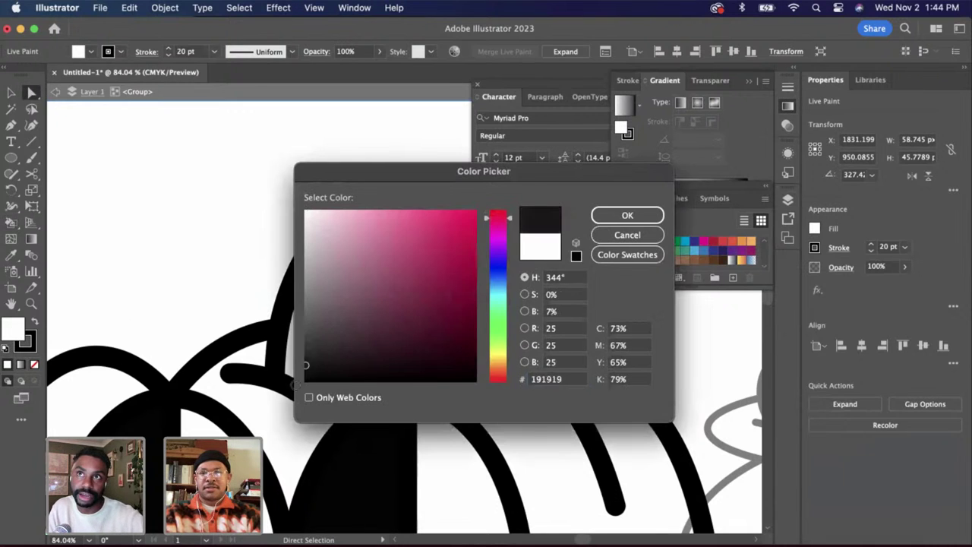
key("Return")
scroll(468, 314, "down", 3)
scroll(468, 314, "down", 2)
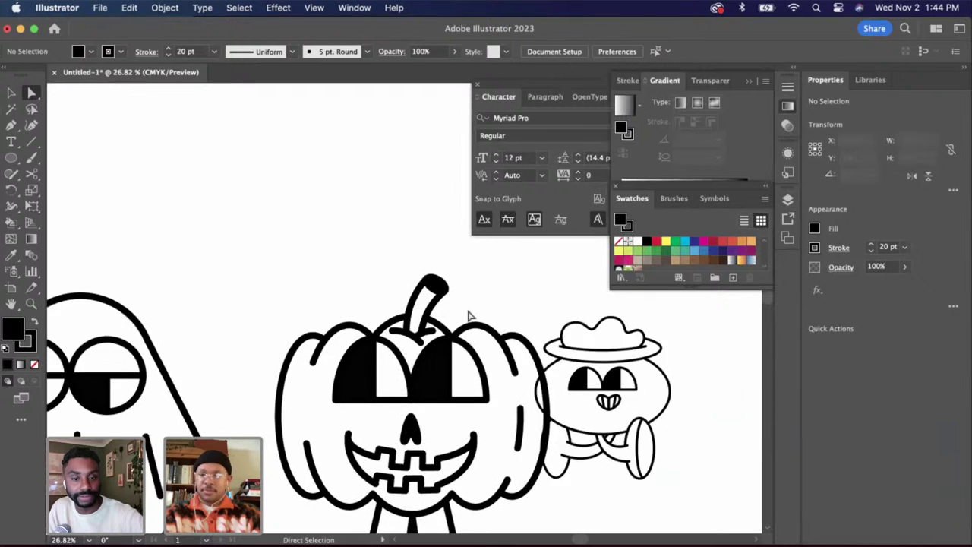
scroll(380, 316, "down", 3)
scroll(315, 317, "down", 2)
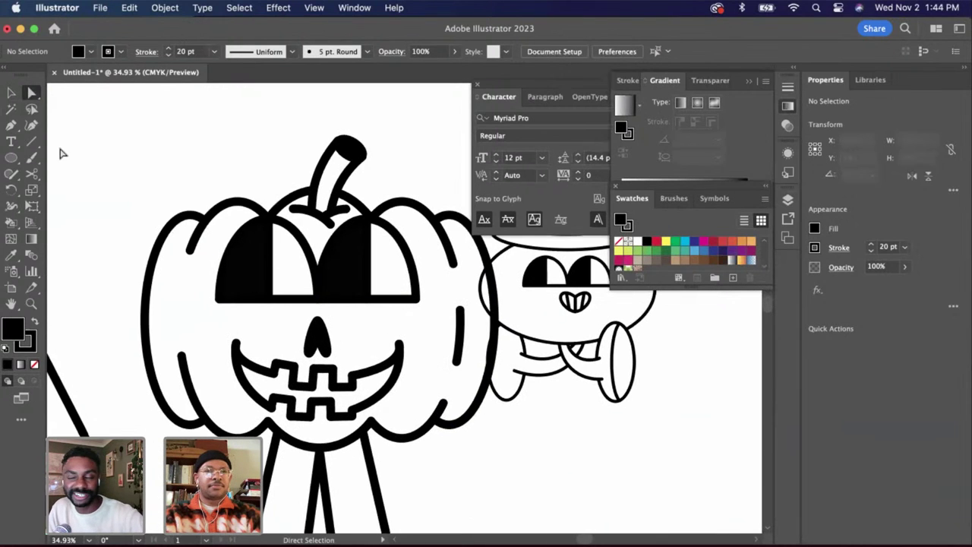
Align the pumpkin's mouth and nose on their horizontal centres inside the isolated group, and leave isolation
left_click(11, 93)
double_click(361, 382)
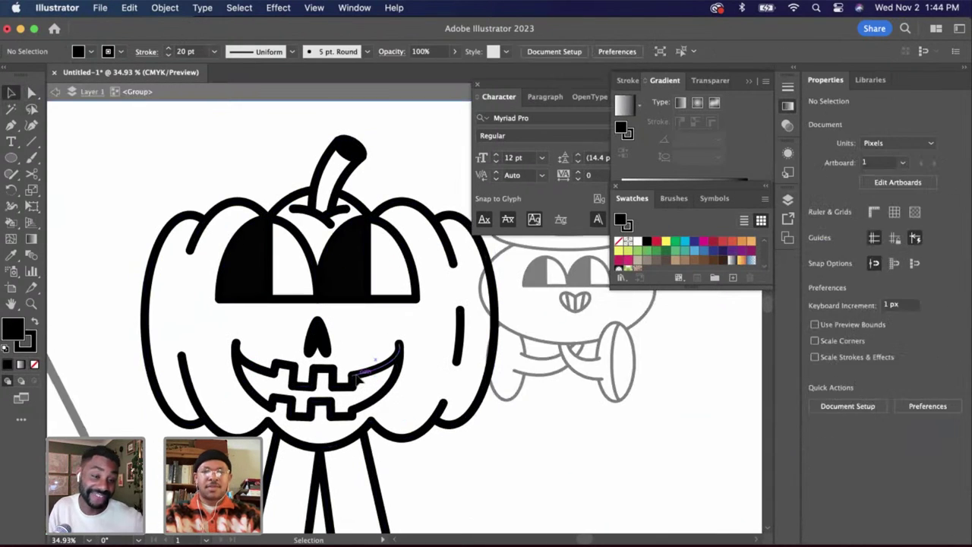
left_click(362, 381)
scroll(363, 384, "up", 3)
left_click_drag(434, 447, 438, 447)
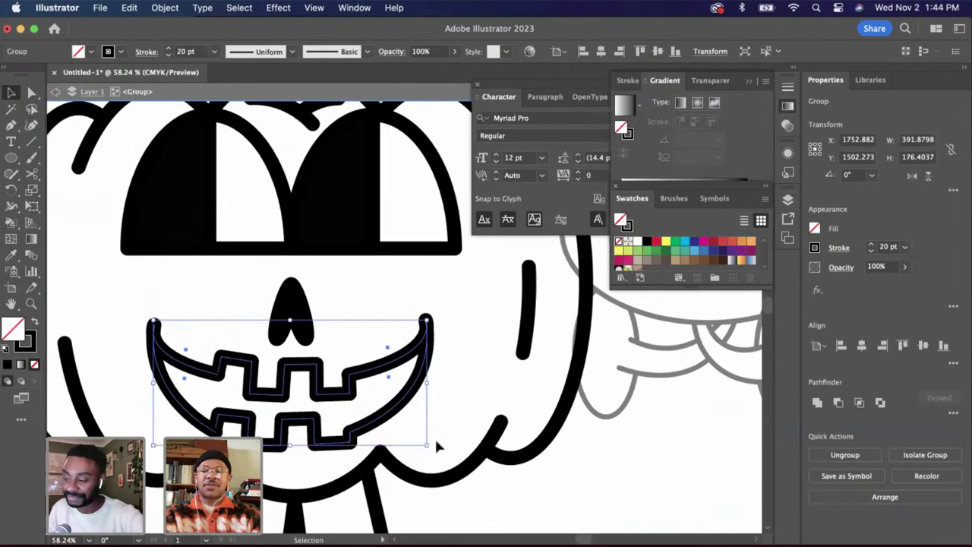
left_click(297, 318, "shift")
left_click(557, 53)
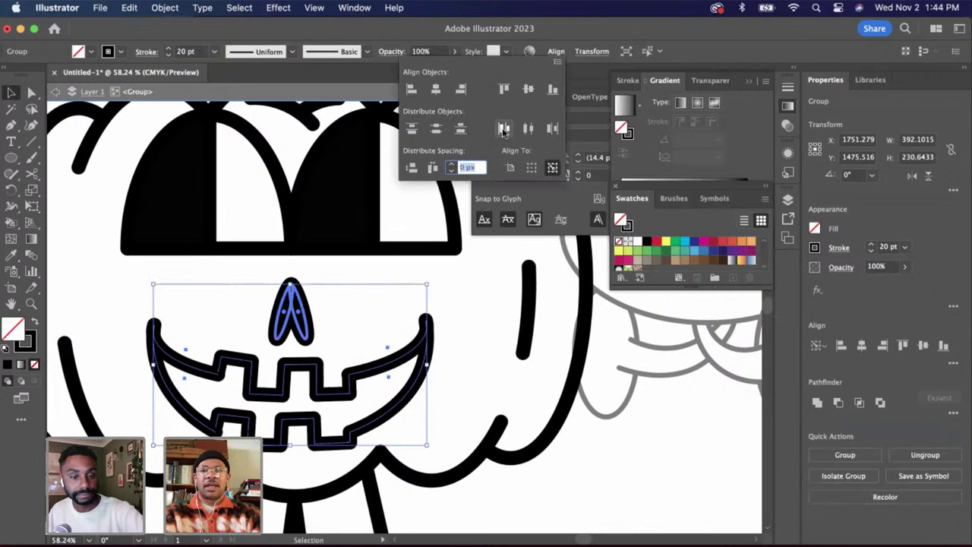
left_click(438, 91)
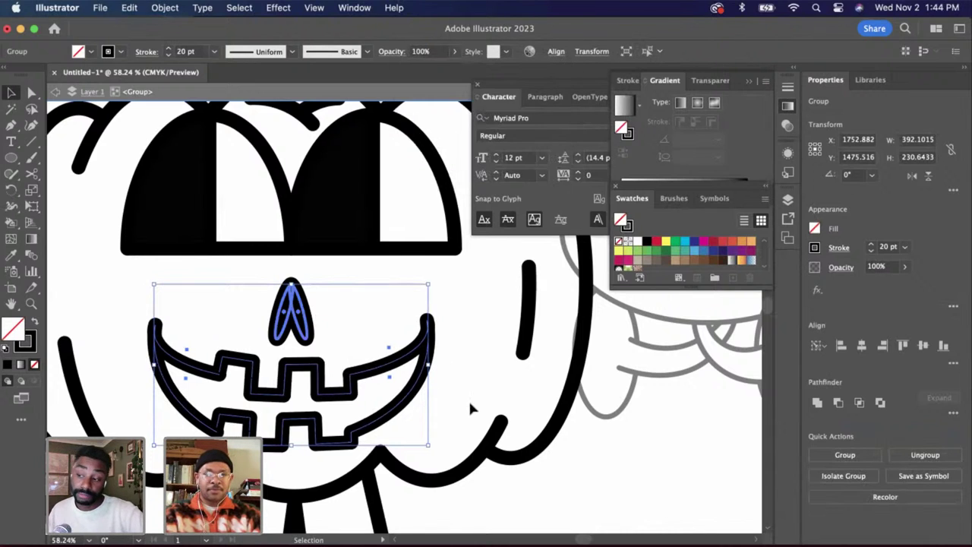
left_click(456, 396)
scroll(455, 396, "down", 2)
scroll(456, 395, "down", 4)
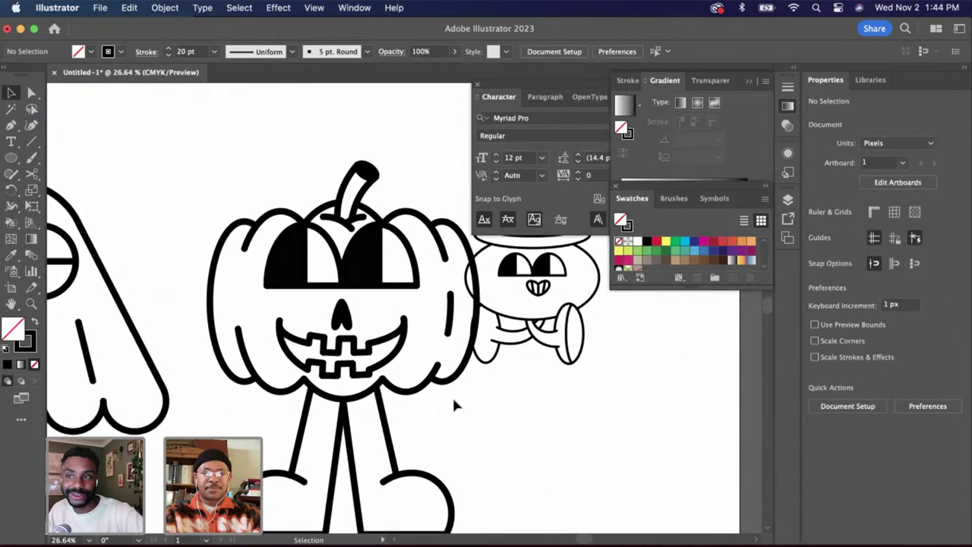
Scale the pumpkin character down to about 753 × 1045 px and align it with the ghost on their vertical centres
left_click(416, 370)
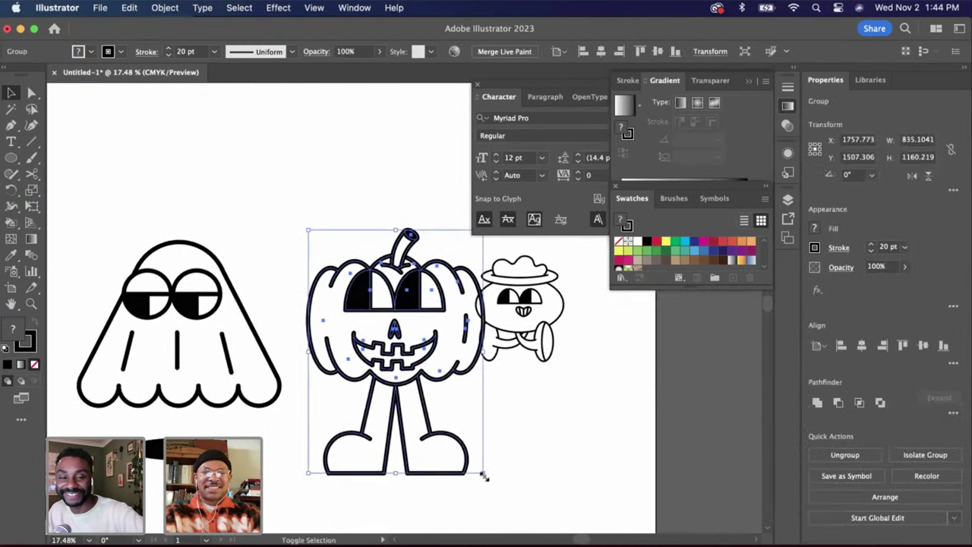
left_click_drag(483, 475, 467, 457)
left_click(274, 366, "shift")
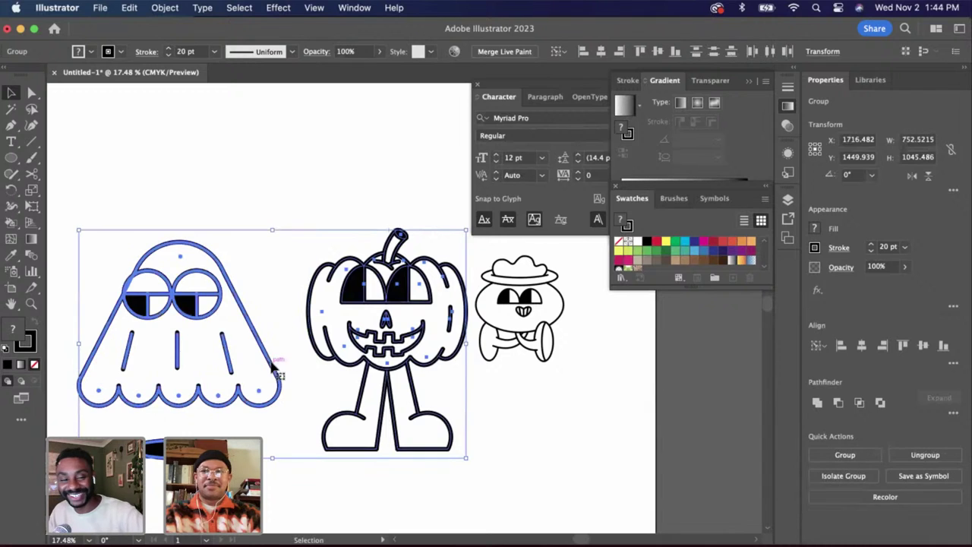
left_click(659, 52)
left_click(544, 365)
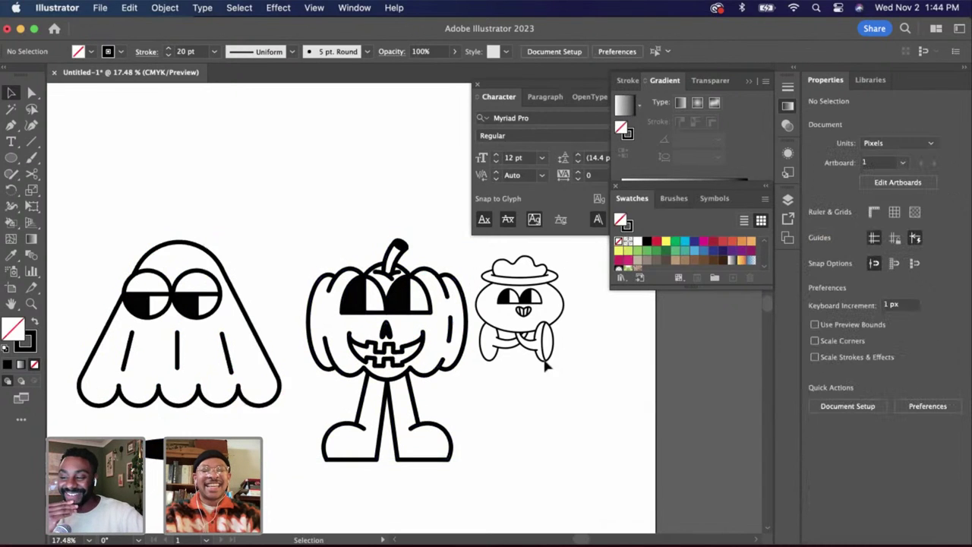
scroll(478, 366, "left", 1)
Scale the pumpkin character down proportionally to about 721 × 1002 px
left_click(410, 362)
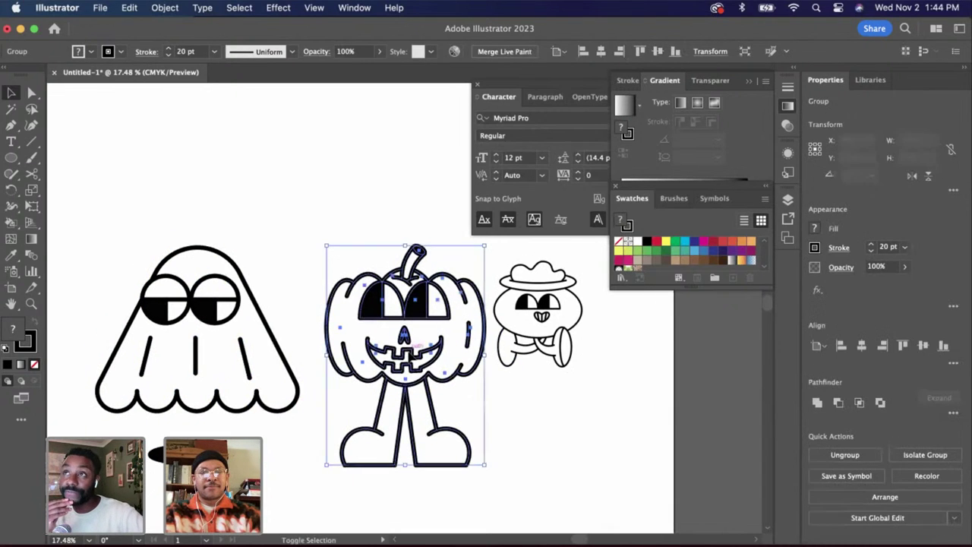
left_click_drag(484, 454, 478, 445)
left_click(507, 443)
scroll(509, 443, "right", 3)
Select all parts of the small hatted character beside the pumpkin and group them
left_click(467, 333)
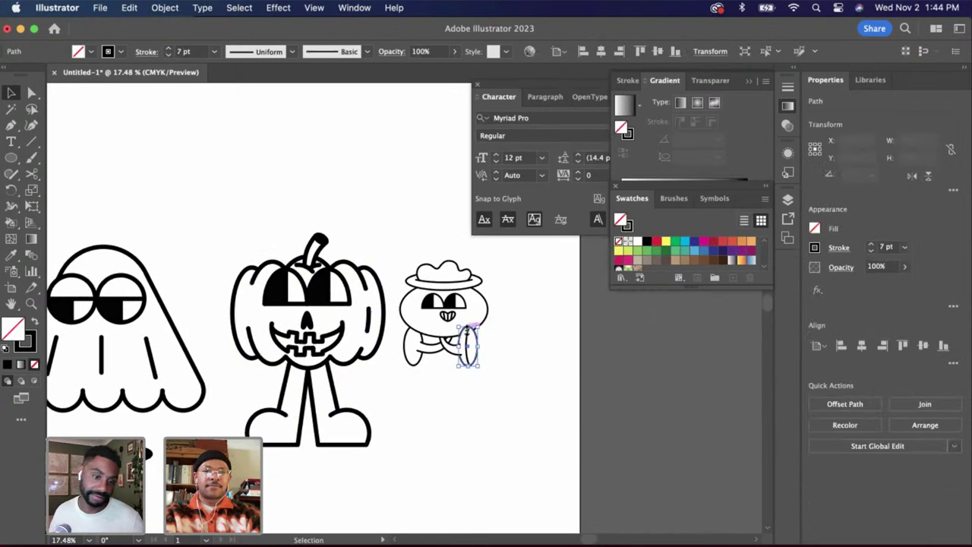
left_click(491, 377)
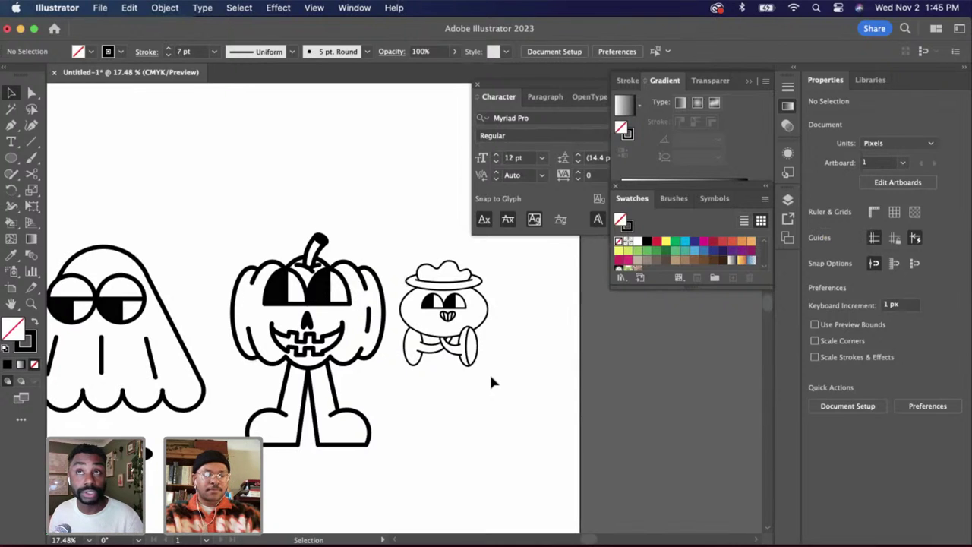
left_click(467, 344)
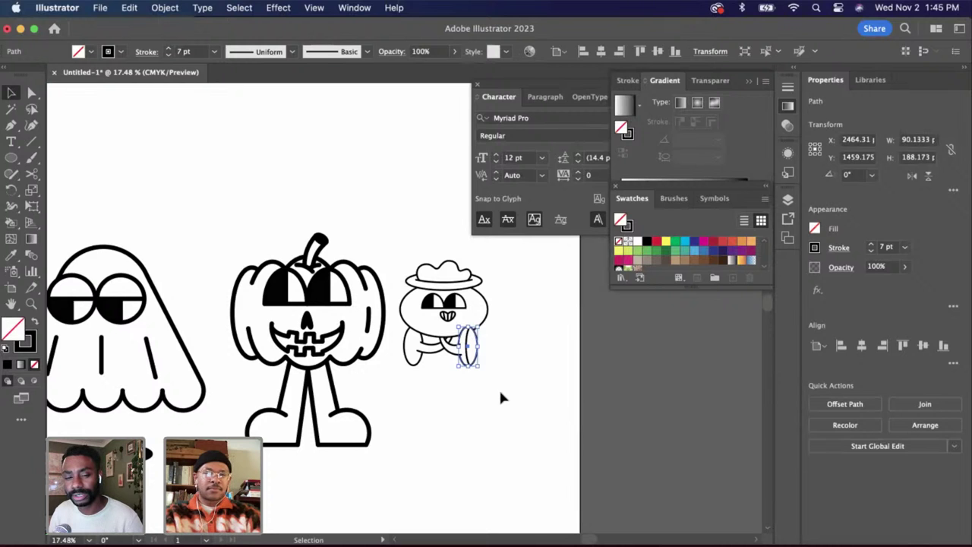
left_click_drag(500, 392, 406, 244)
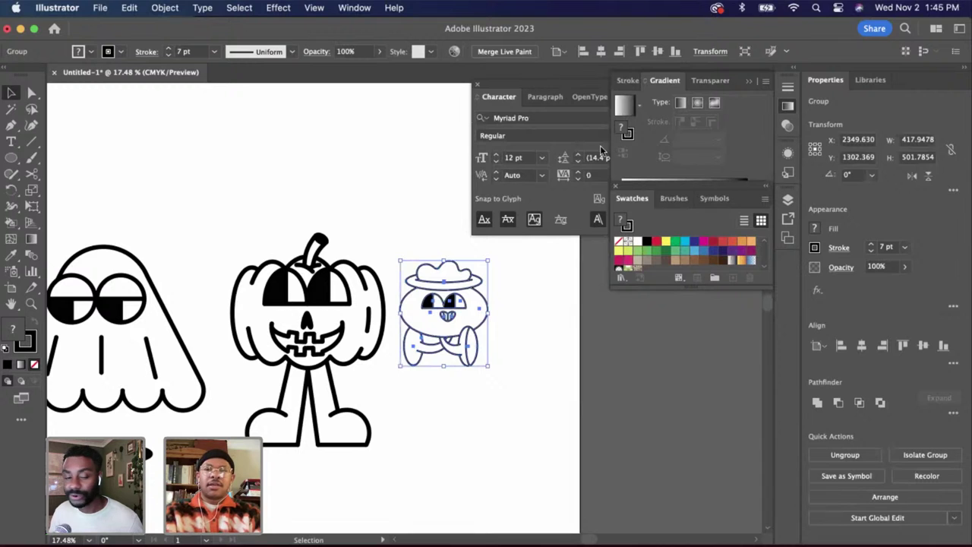
Match the hatted character's outlines to the pumpkin's 20 pt stroke with the Eyedropper
left_click(628, 79)
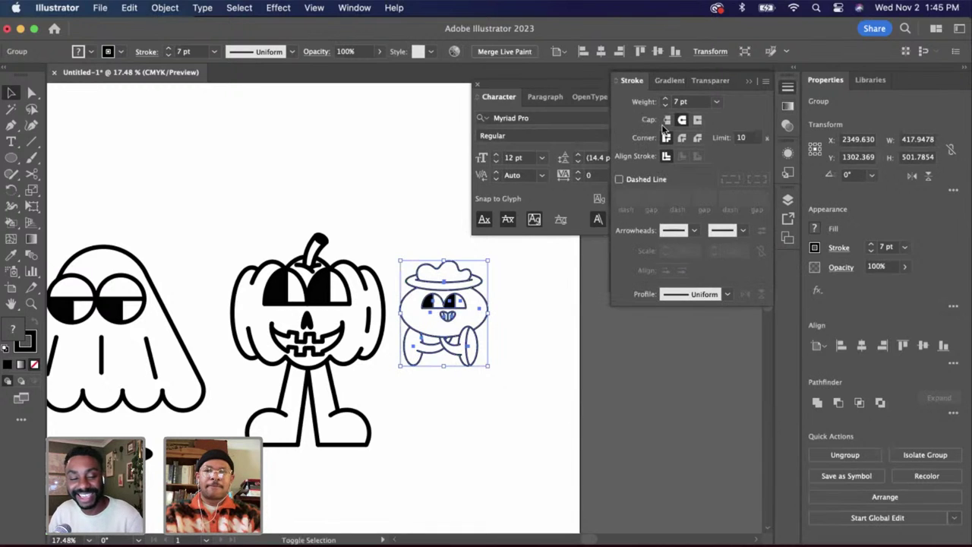
left_click(666, 98)
left_click(666, 98)
left_click(665, 98)
key("i")
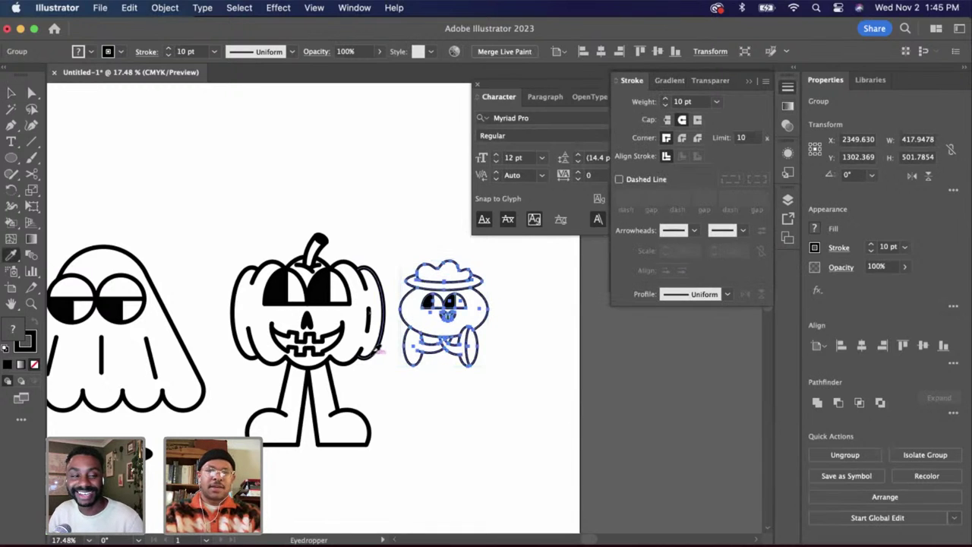
left_click(379, 350)
scroll(481, 362, "up", 3)
left_click(13, 96)
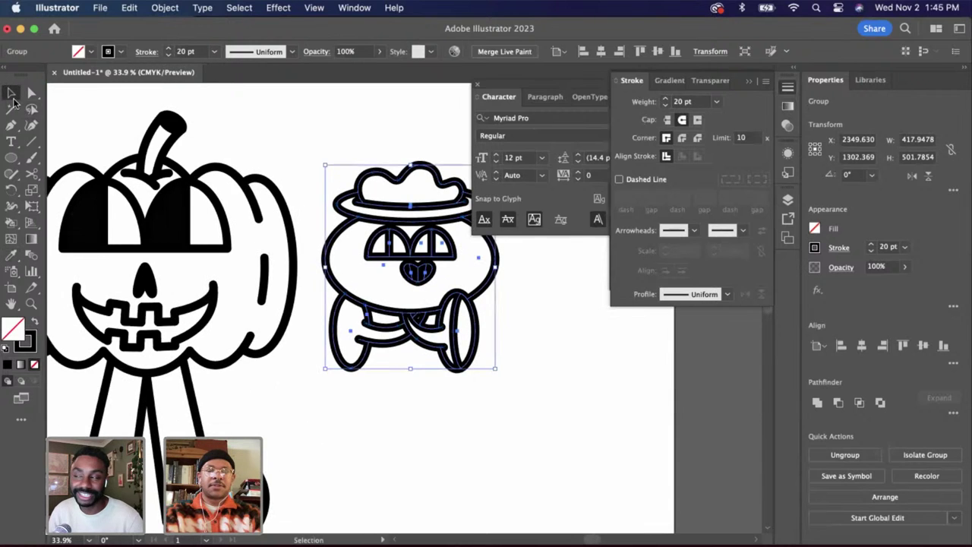
Enlarge the hatted character to about 826 × 991 px between the ghost and the artboard's right edge, and move the pumpkin to its right
scroll(219, 178, "down", 3)
left_click_drag(333, 257, 278, 319)
scroll(423, 337, "left", 3)
scroll(275, 311, "up", 2)
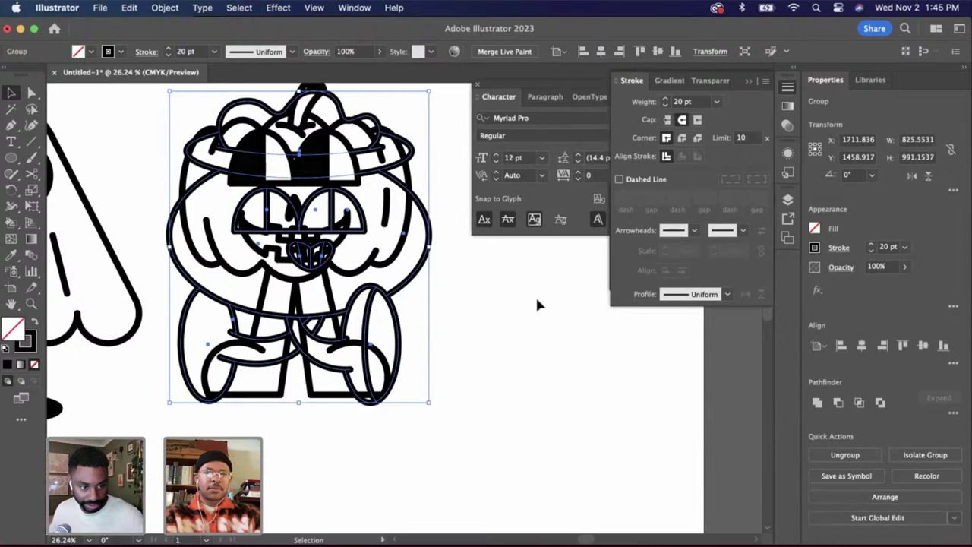
left_click_drag(285, 279, 500, 282)
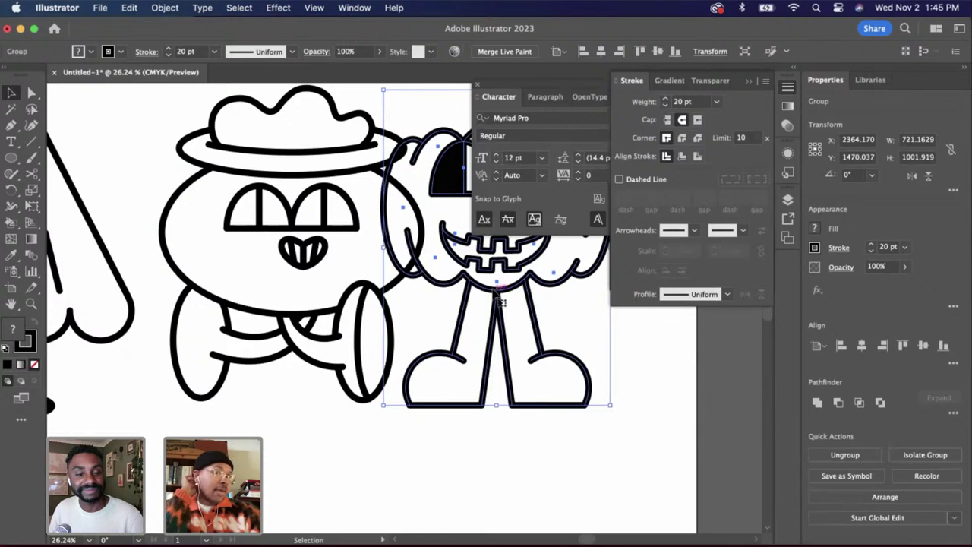
Align the hatted character and the ghost on their vertical centres
left_click(358, 316)
left_click(358, 322)
scroll(326, 322, "down", 5)
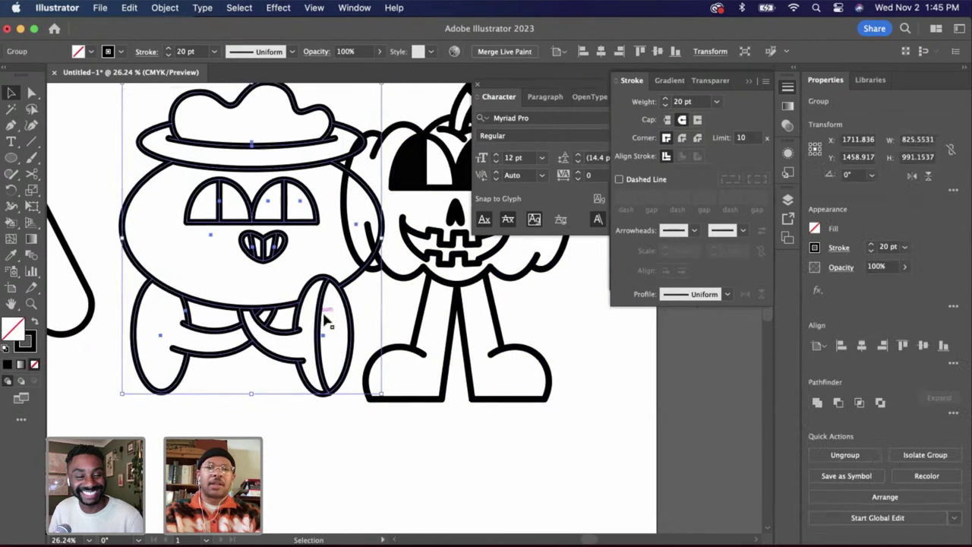
left_click(230, 294)
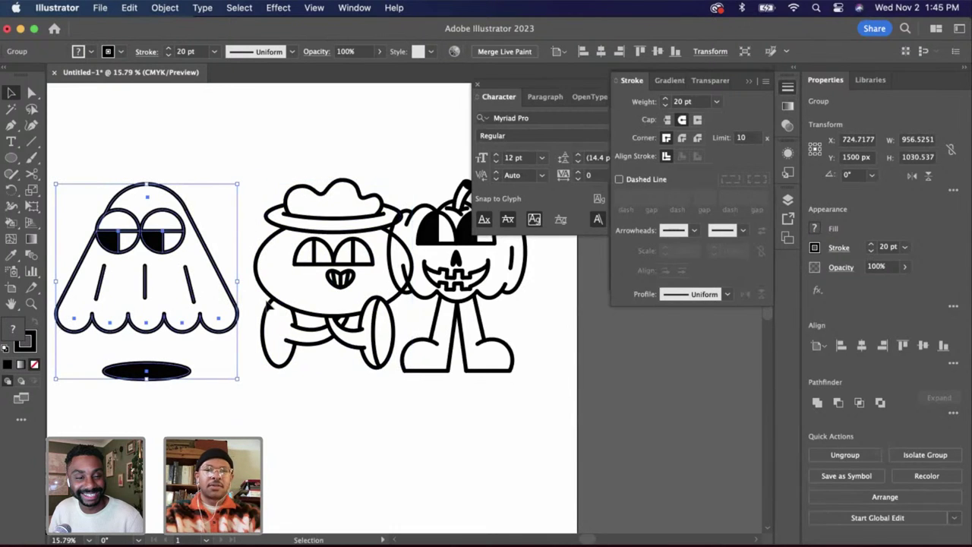
left_click(358, 271)
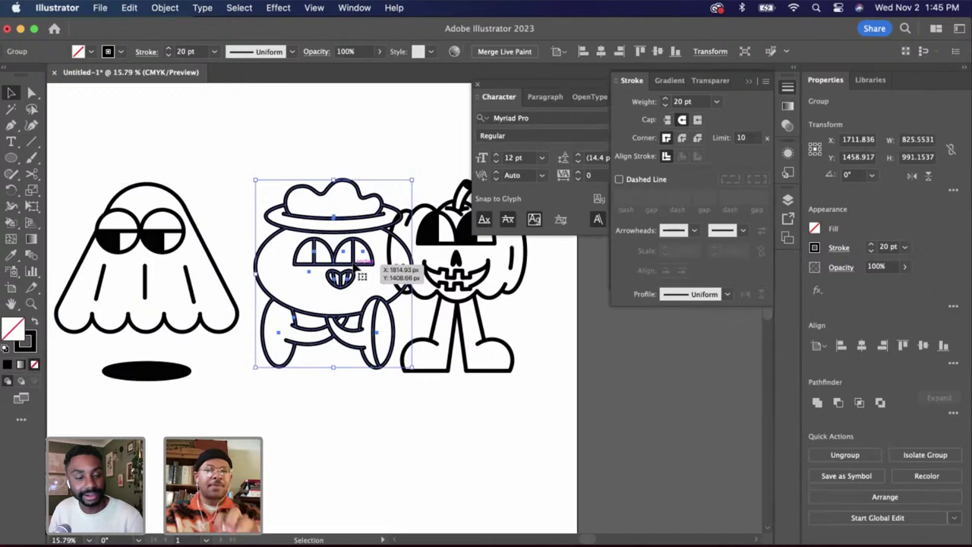
left_click(221, 280, "shift")
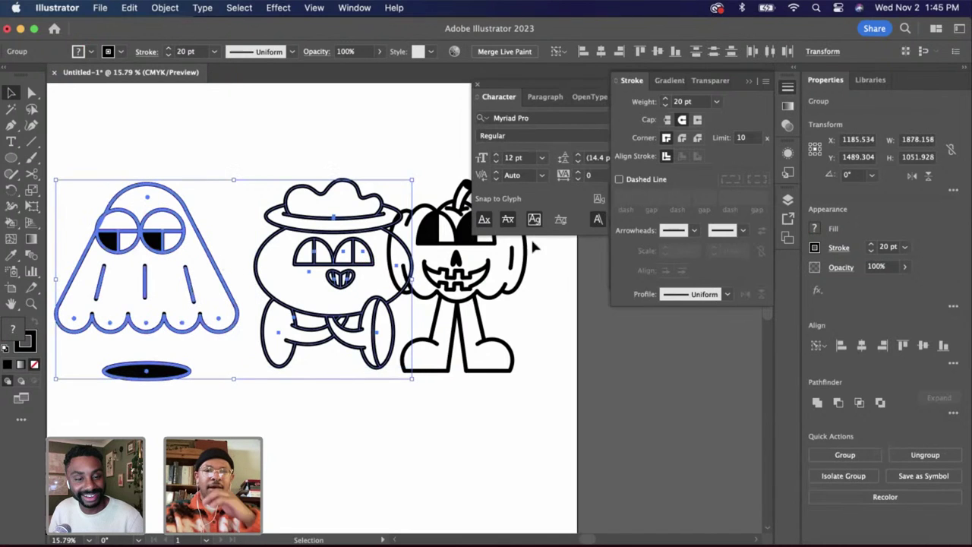
left_click(657, 52)
left_click(438, 341)
scroll(471, 357, "right", 3)
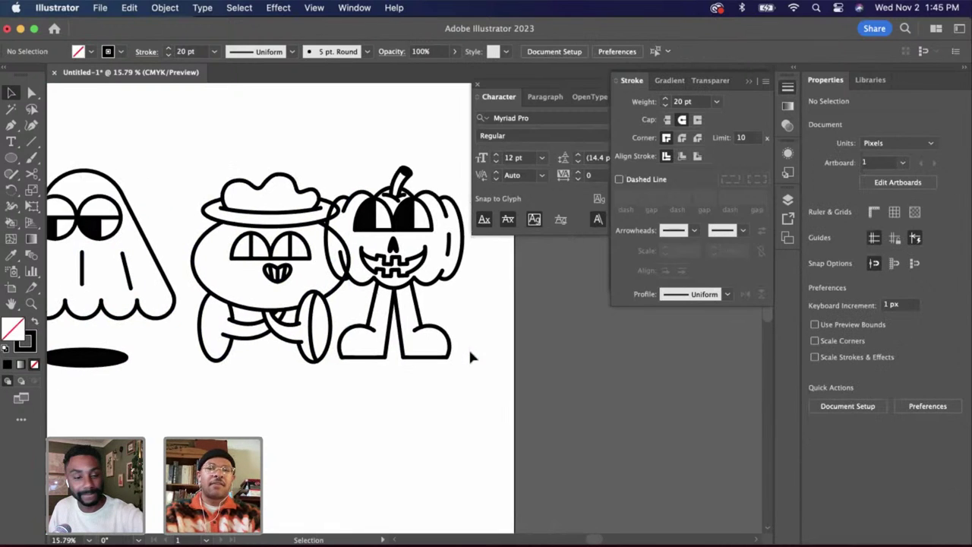
Move the pumpkin character clear of the hatted one, near the artboard's right edge at about X 2619 px
left_click(430, 281)
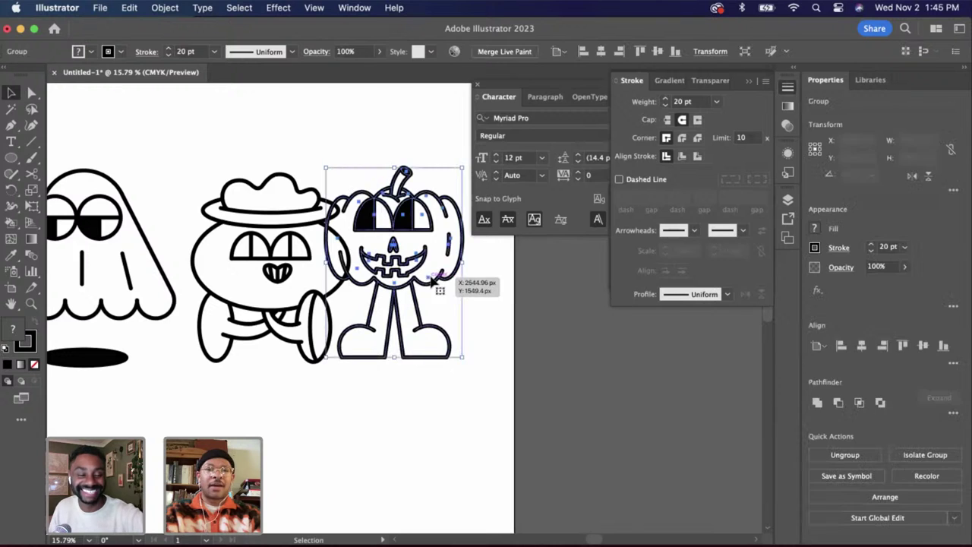
left_click_drag(426, 286, 472, 278)
scroll(463, 285, "right", 2)
scroll(448, 282, "up", 2)
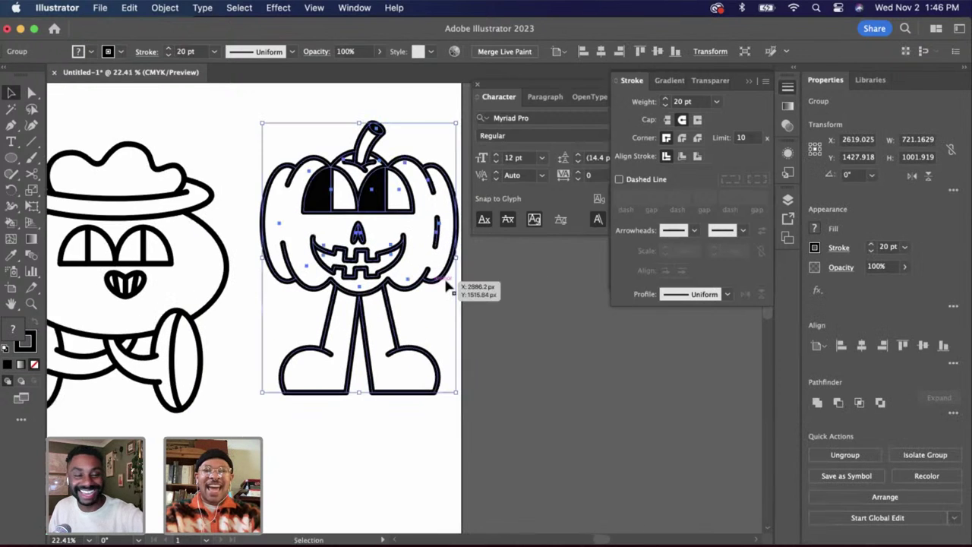
scroll(370, 201, "down", 1)
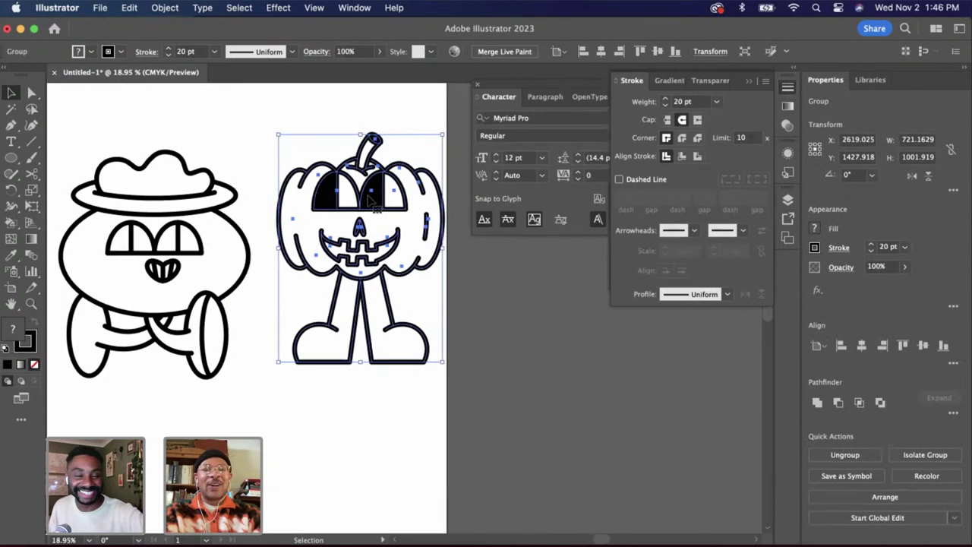
scroll(370, 199, "up", 2)
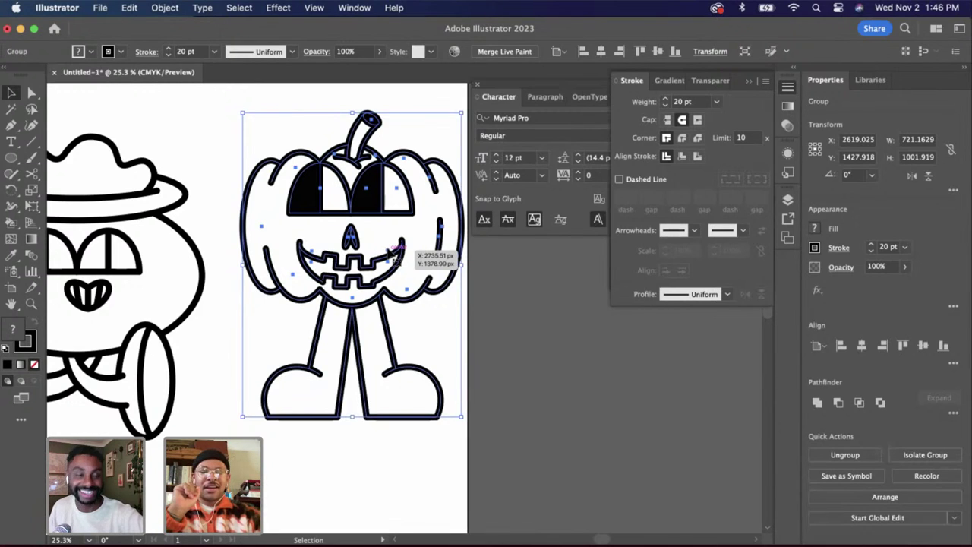
Delete the pumpkin's eyes inside the isolated group and leave isolation
double_click(387, 209)
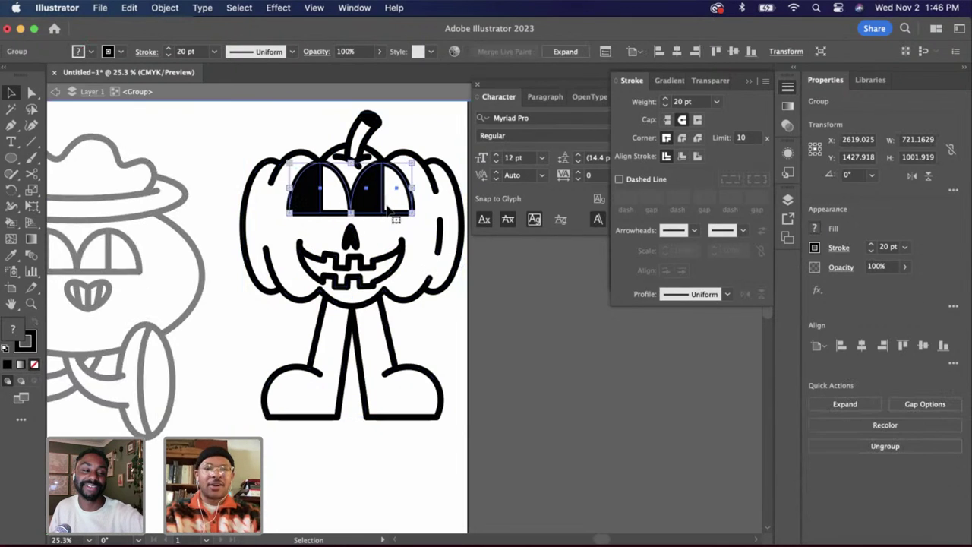
scroll(387, 209, "down", 3)
key("Delete")
scroll(387, 211, "left", 2)
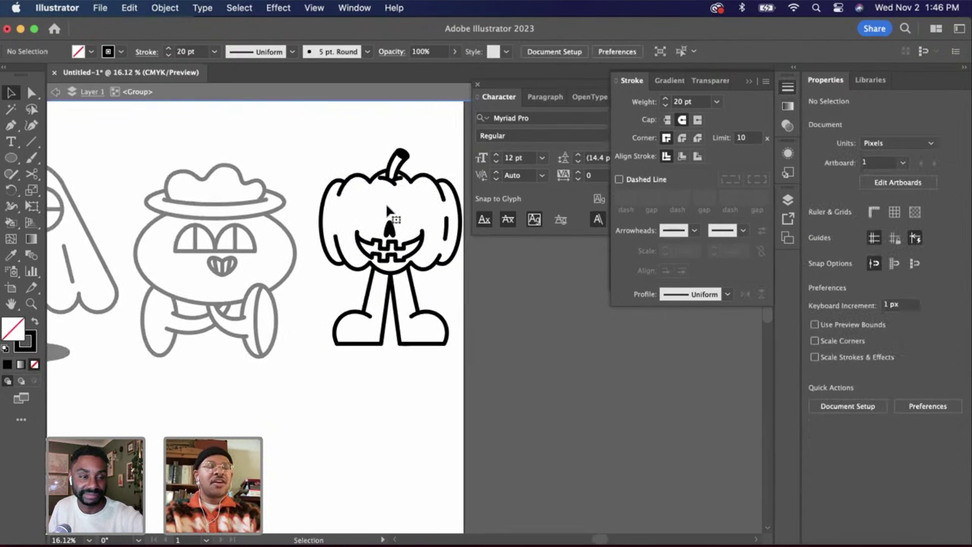
double_click(320, 134)
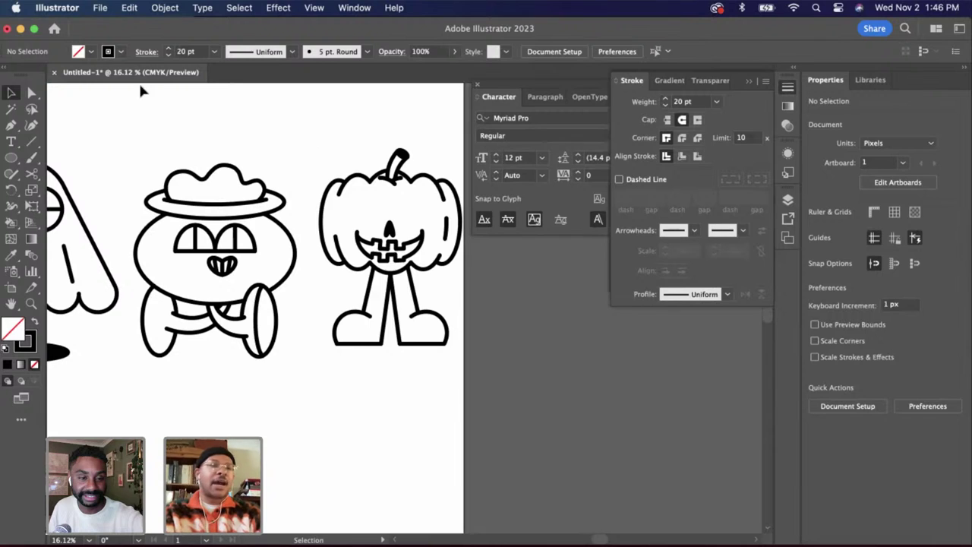
Draw a tall ellipse about 185 × 361 px above the pumpkin and paste a copy of it
left_click(11, 157)
scroll(261, 204, "right", 5)
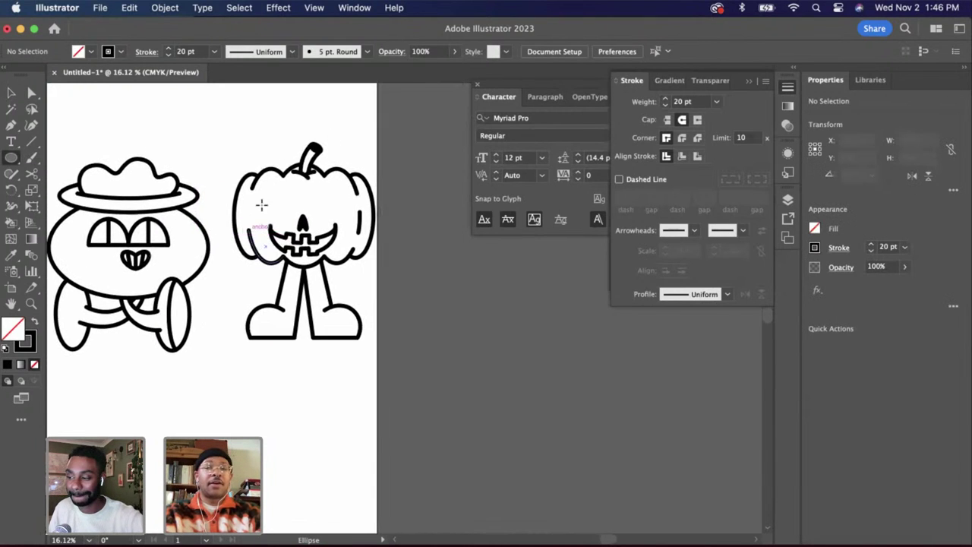
scroll(261, 205, "up", 5)
left_click_drag(253, 113, 290, 184)
scroll(291, 184, "up", 3)
scroll(290, 186, "up", 4)
key("super+c")
key("super+v")
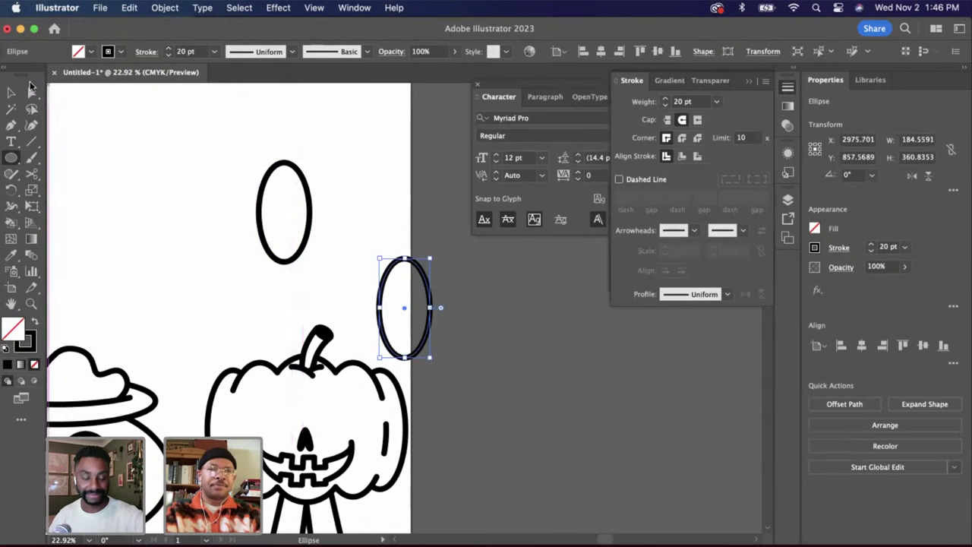
Place the copied ellipse directly beside the first as a pair of eyes, and undo its accidental rotation
left_click(18, 94)
left_click_drag(423, 351, 356, 255)
left_click_drag(368, 266, 372, 260)
scroll(388, 253, "left", 2)
key("super+z")
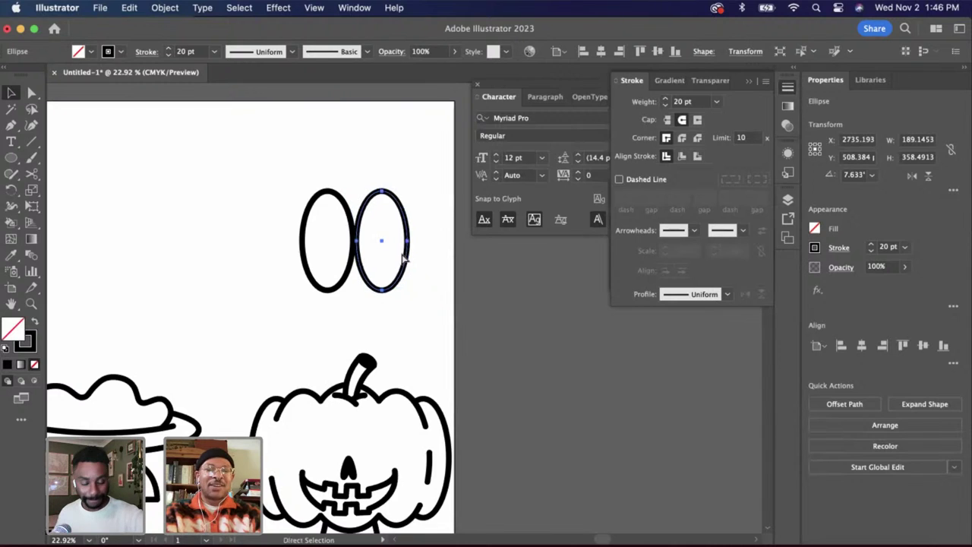
Create a narrower copy about 128 px wide inside the right eye ellipse, sharing its left edge
left_click(412, 281)
scroll(404, 278, "up", 2)
left_click(404, 280)
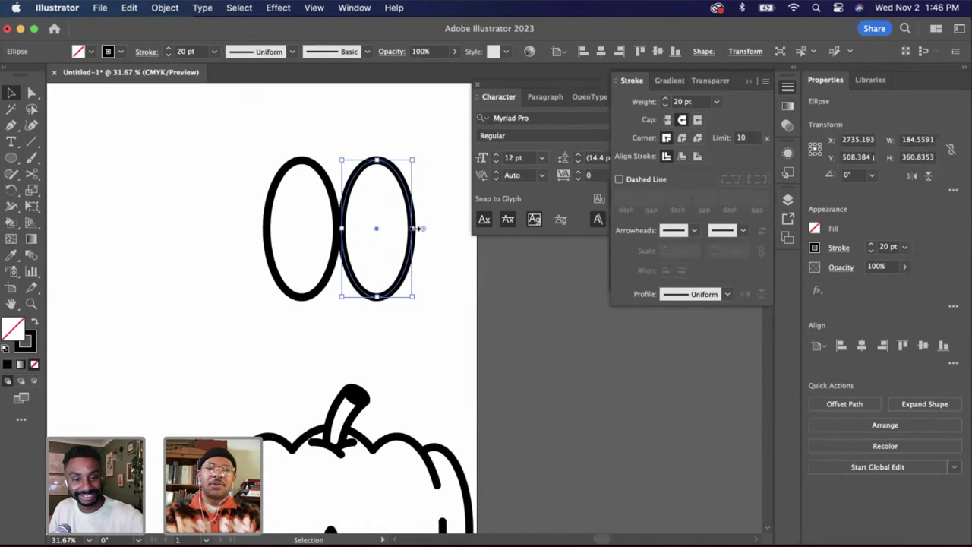
left_click_drag(417, 228, 392, 228)
scroll(393, 228, "up", 2)
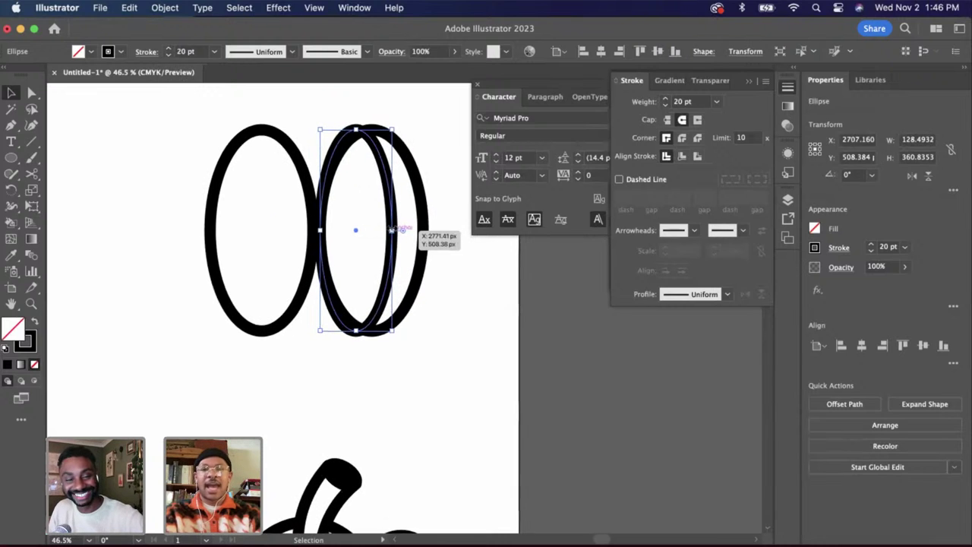
Create a narrower copy about 133 px wide inside the left eye ellipse, sharing its left edge
key("a")
left_click(312, 275)
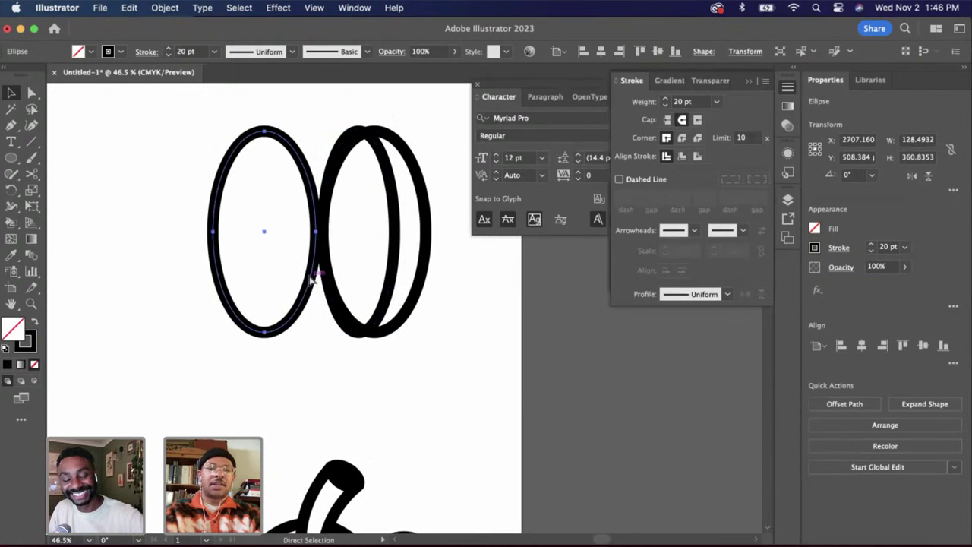
key("v")
left_click_drag(315, 232, 287, 233)
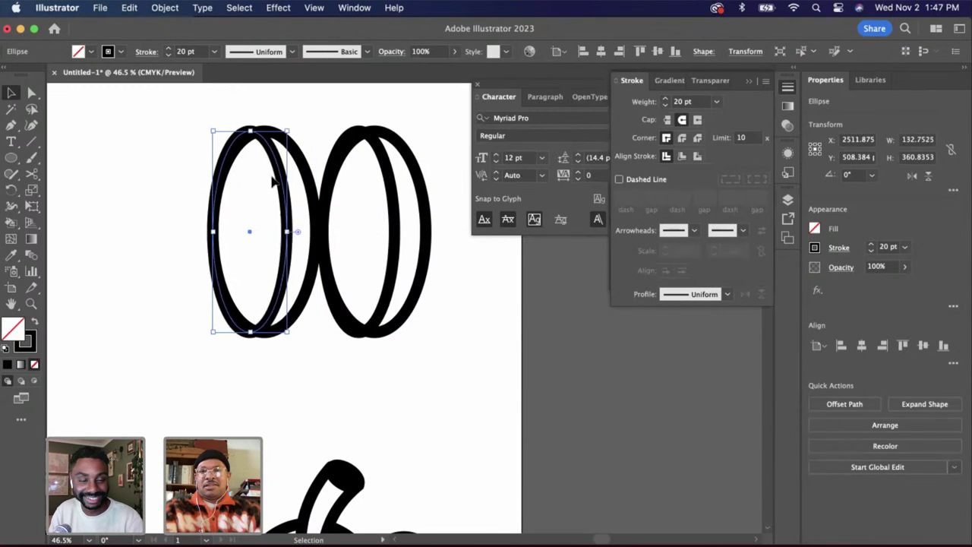
Cut the left eye's inner ellipse near its upper and lower ends with Scissors and delete its outer left part
scroll(257, 129, "up", 3)
key("c")
left_click(248, 133)
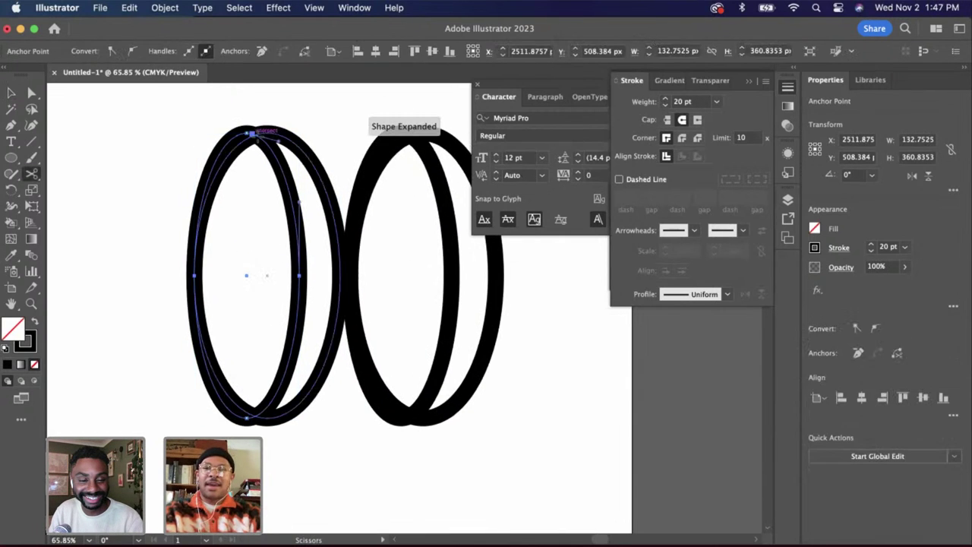
left_click(249, 417)
key("a")
left_click(244, 419)
key("Delete")
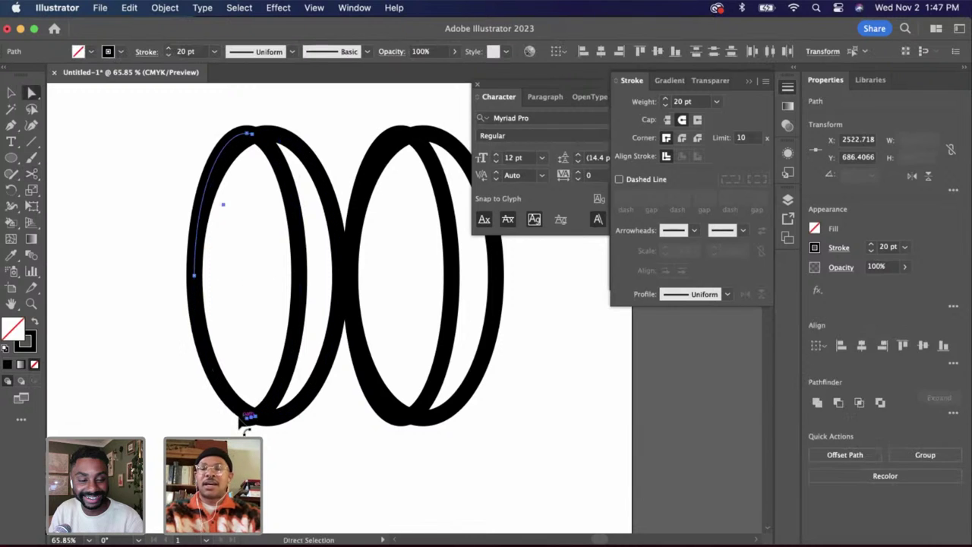
key("Delete")
Cut the right eye's inner ellipse near its lower and upper ends with Scissors and delete its outer left part
left_click(418, 411)
key("c")
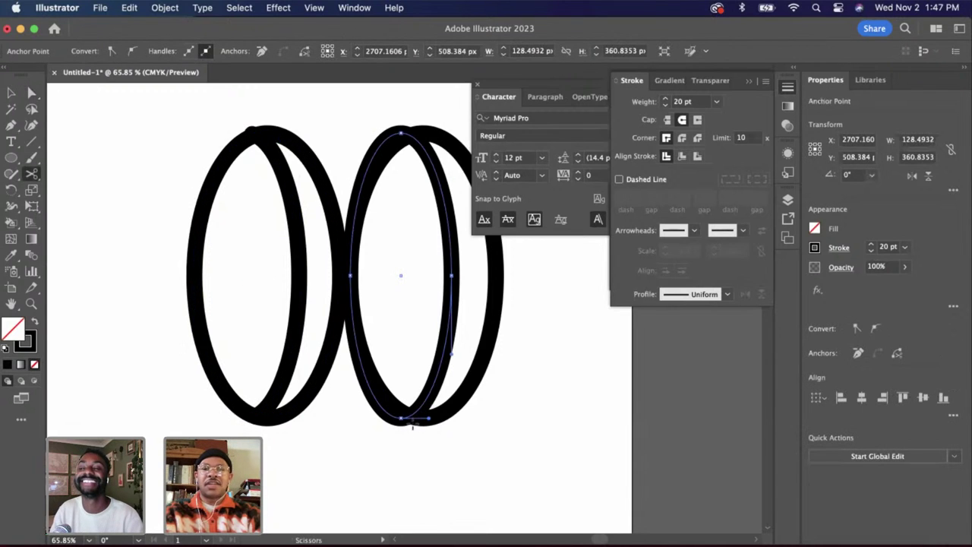
left_click(407, 419)
left_click(405, 134)
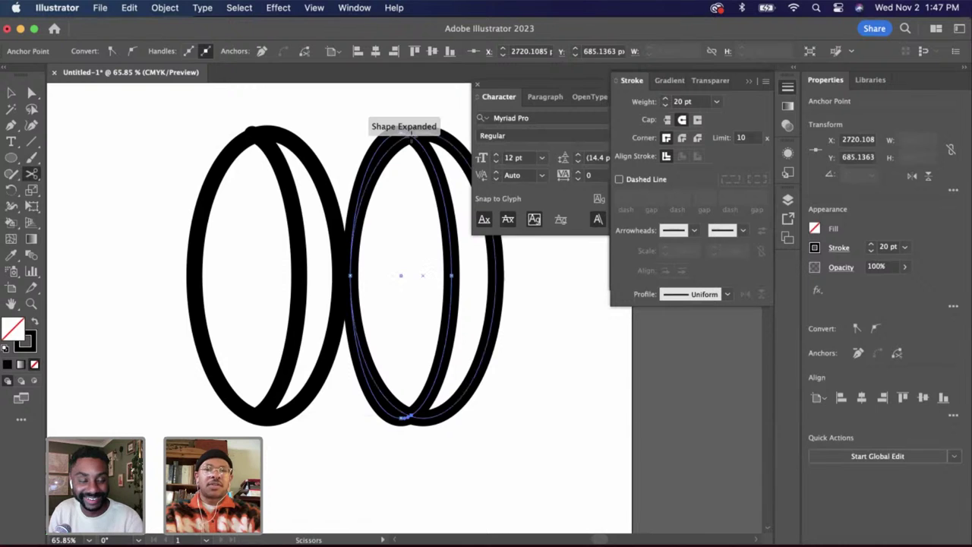
key("a")
left_click(366, 166)
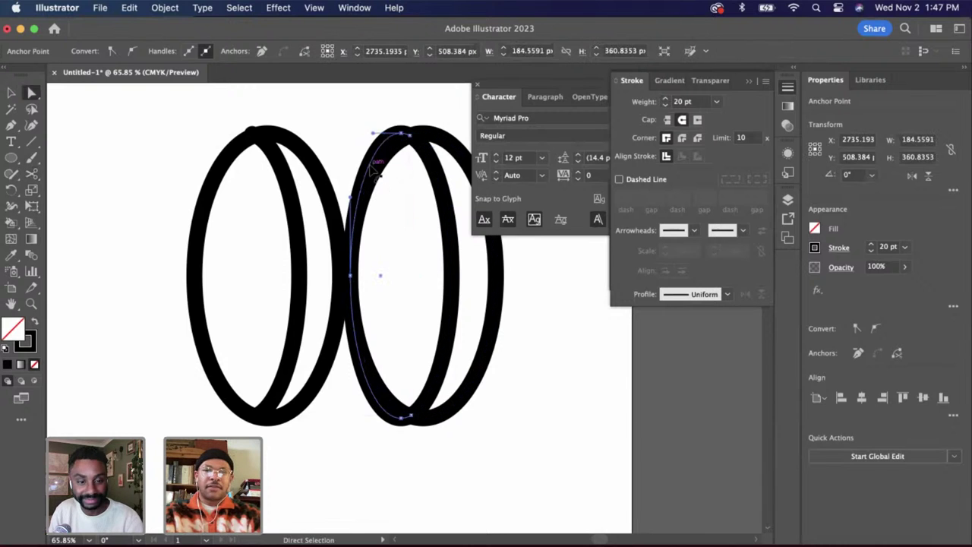
key("Delete")
Cut the protruding tip off the upper end of the left eye's inner curve and delete it
left_click(277, 155)
scroll(269, 152, "up", 3)
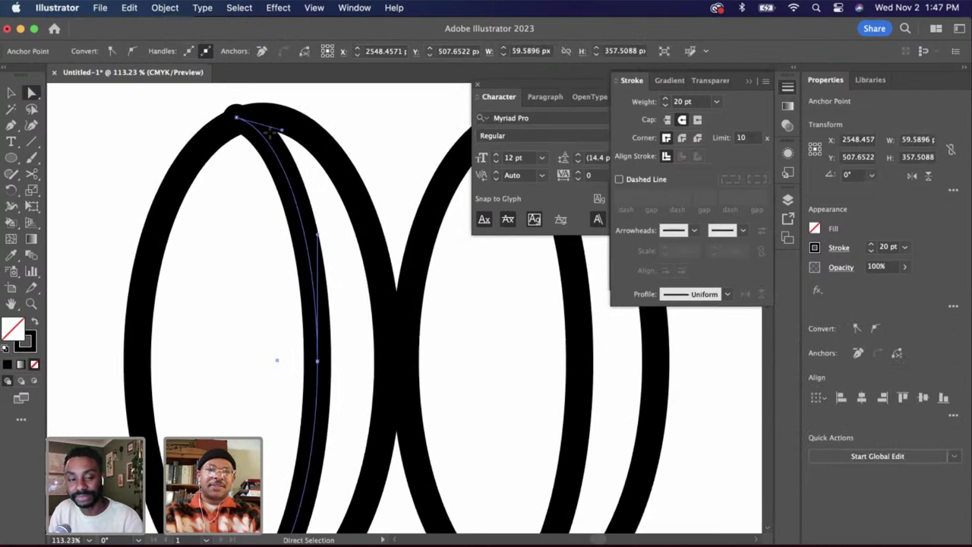
key("c")
scroll(255, 122, "up", 3)
left_click(232, 117)
key("a")
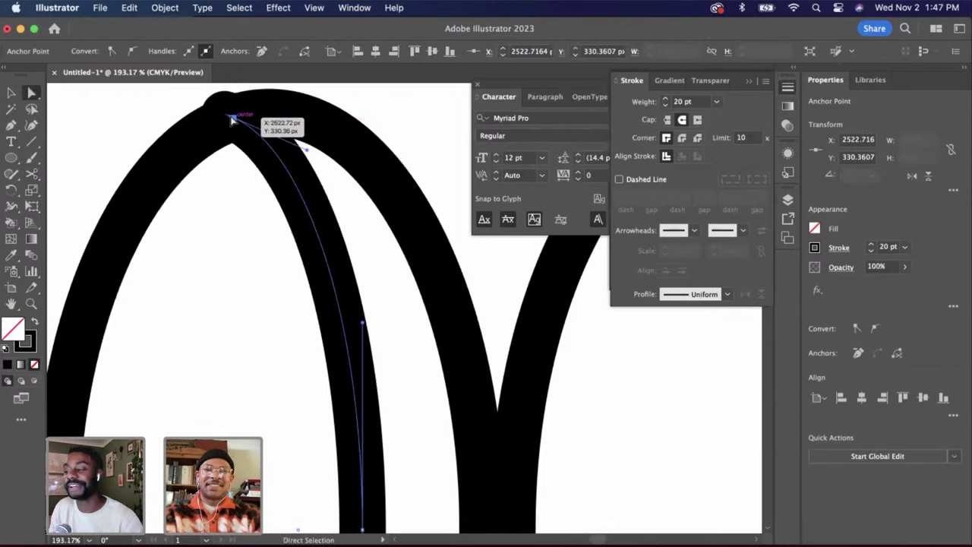
left_click(228, 118)
key("Delete")
scroll(354, 267, "down", 5)
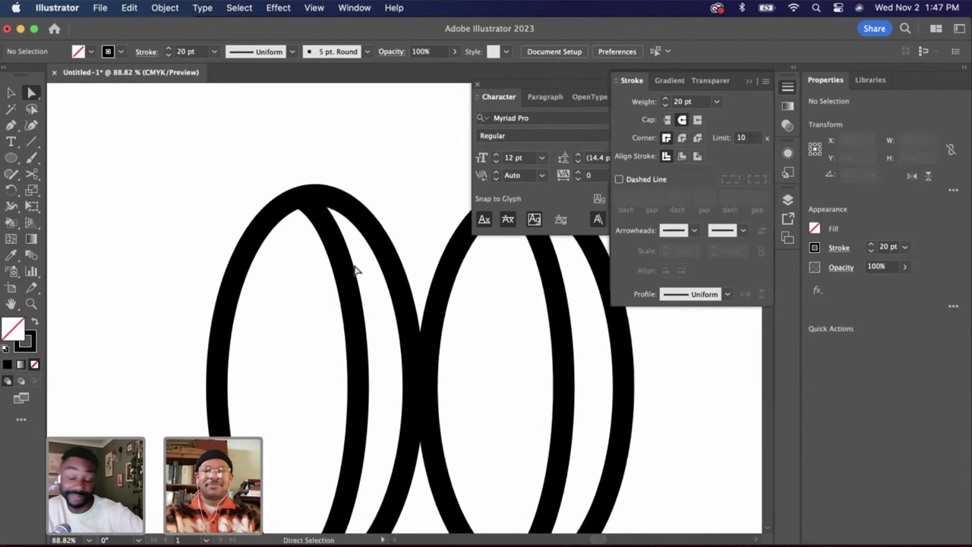
scroll(356, 267, "down", 3)
Place the grouped eyes on the pumpkin's face above the nose, scaled to about 262 px wide and tilted about 3.8°
left_click(9, 93)
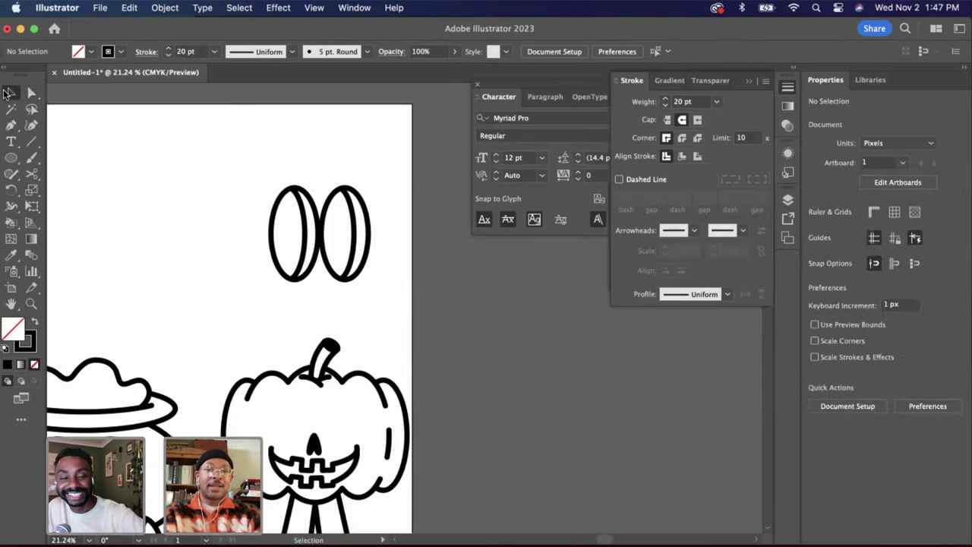
left_click_drag(211, 155, 393, 313)
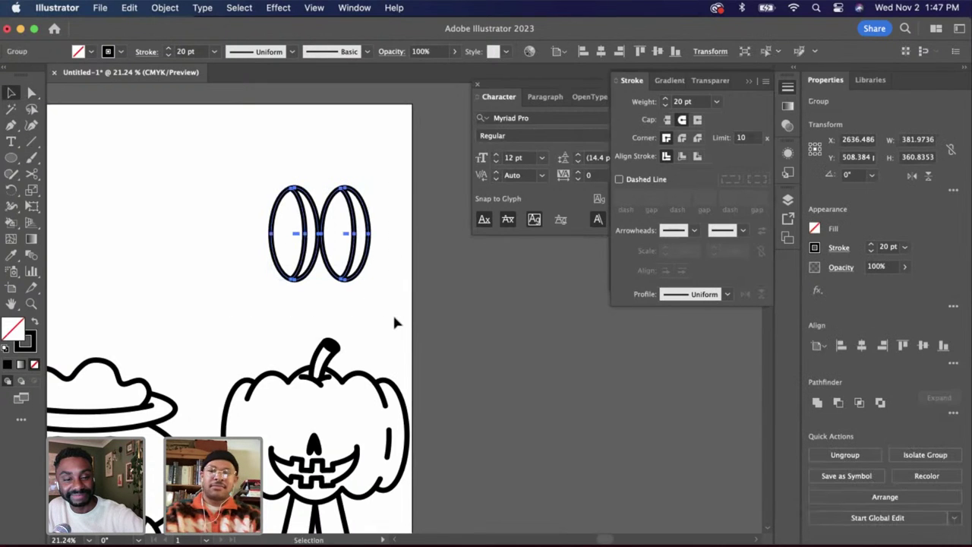
left_click_drag(320, 277, 367, 433)
left_click(354, 252)
scroll(341, 430, "up", 5)
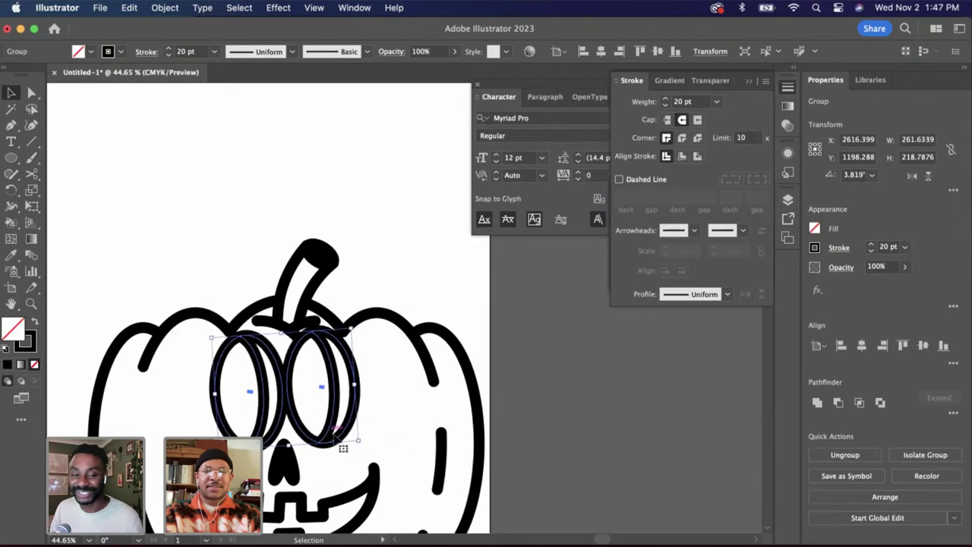
Isolate the pumpkin group and shift its nose slightly right beneath the eyes
double_click(286, 457)
mouse_move(290, 463)
left_mouse_down()
mouse_move(303, 454)
mouse_move(315, 477)
mouse_move(298, 471)
left_mouse_up()
scroll(308, 465, "up", 3)
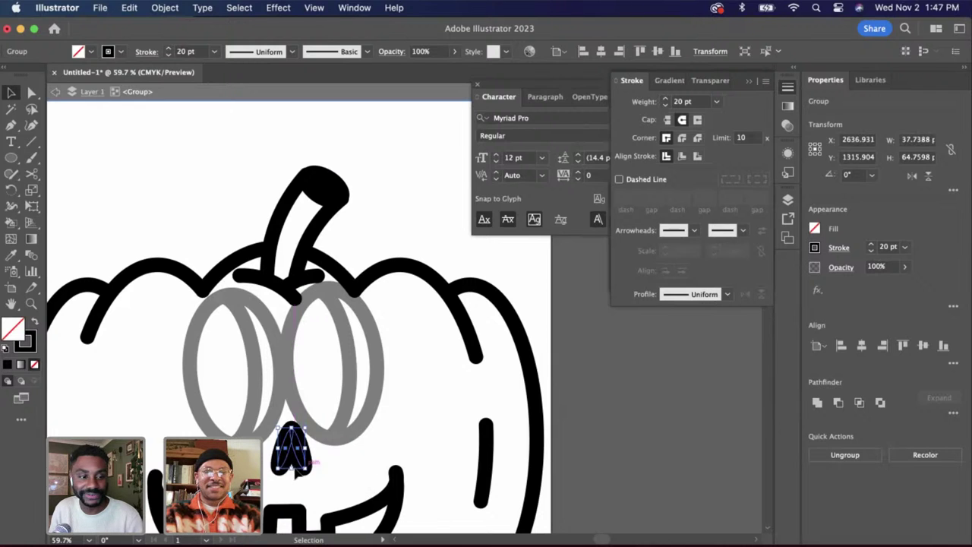
double_click(338, 475)
scroll(338, 474, "down", 5)
Enlarge the pumpkin's mouth to about 344 px wide, tilt it slightly counterclockwise and move it up beneath the nose
scroll(335, 460, "down", 3)
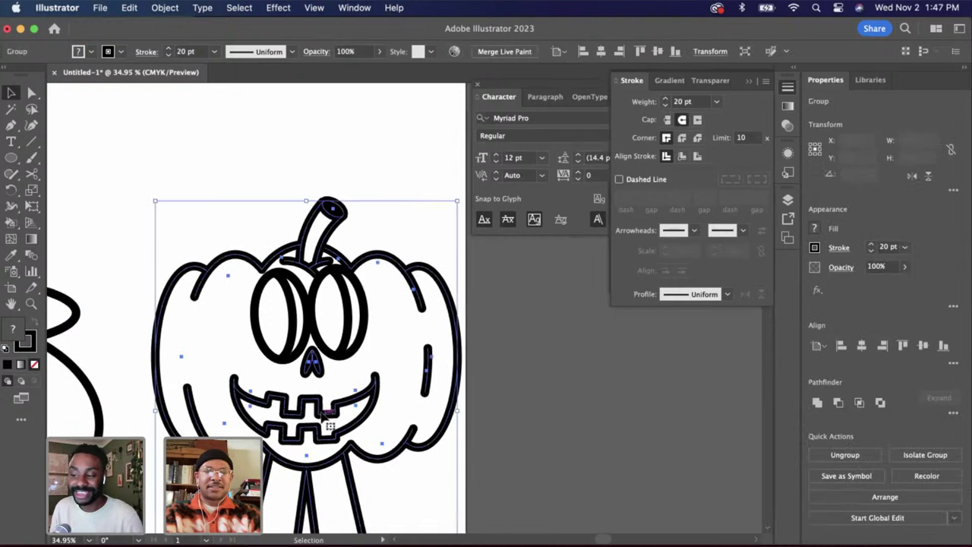
double_click(325, 414)
left_click(326, 420)
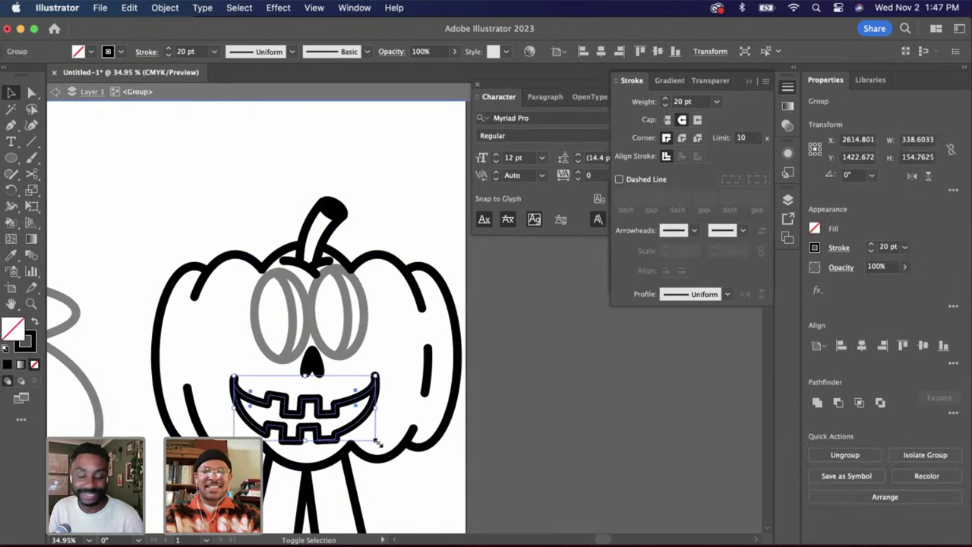
left_click_drag(378, 443, 382, 444)
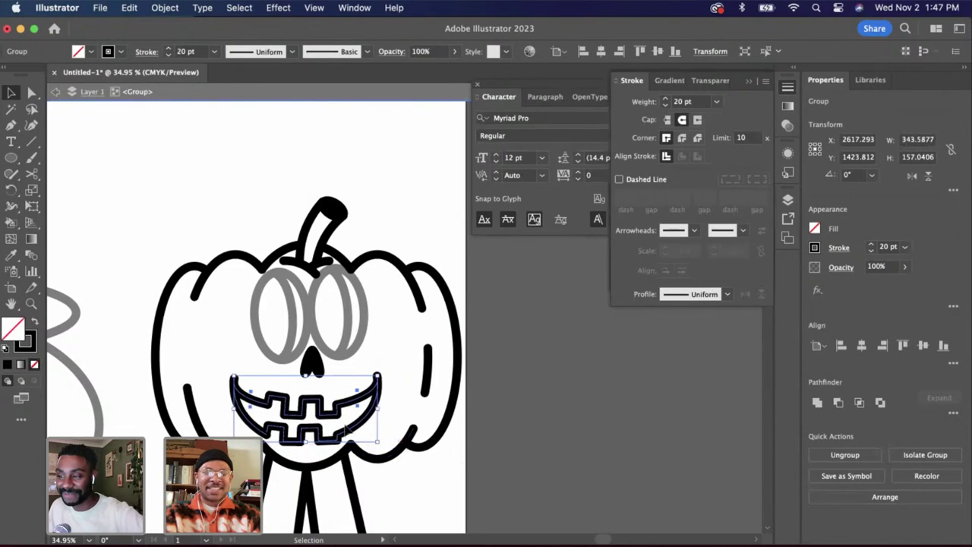
mouse_move(337, 416)
left_mouse_down()
mouse_move(347, 399)
mouse_move(344, 407)
left_mouse_up()
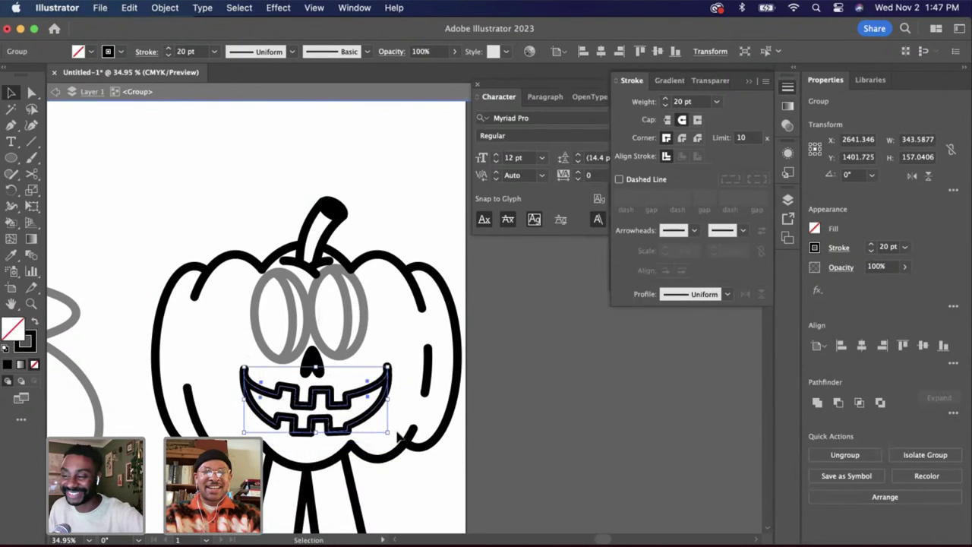
left_click_drag(399, 439, 397, 432)
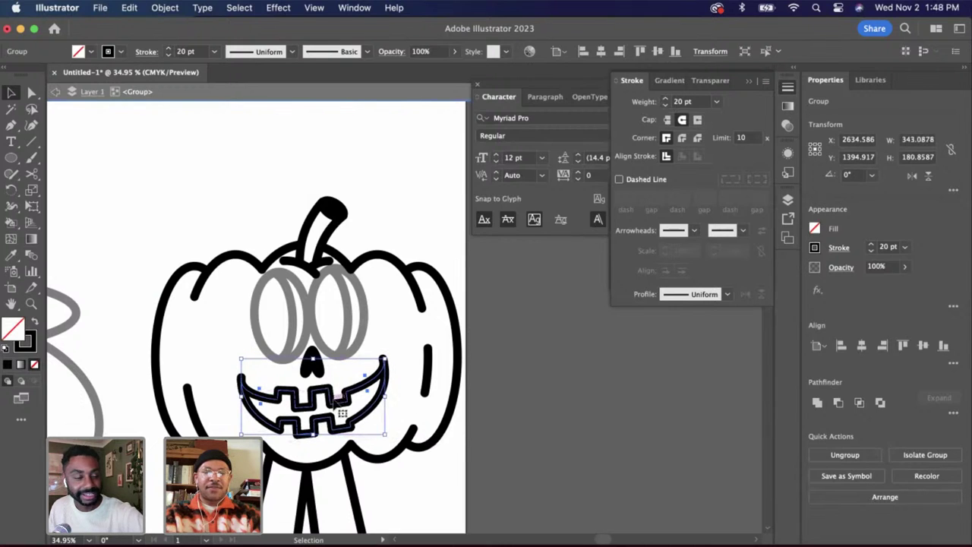
scroll(343, 414, "up", 2)
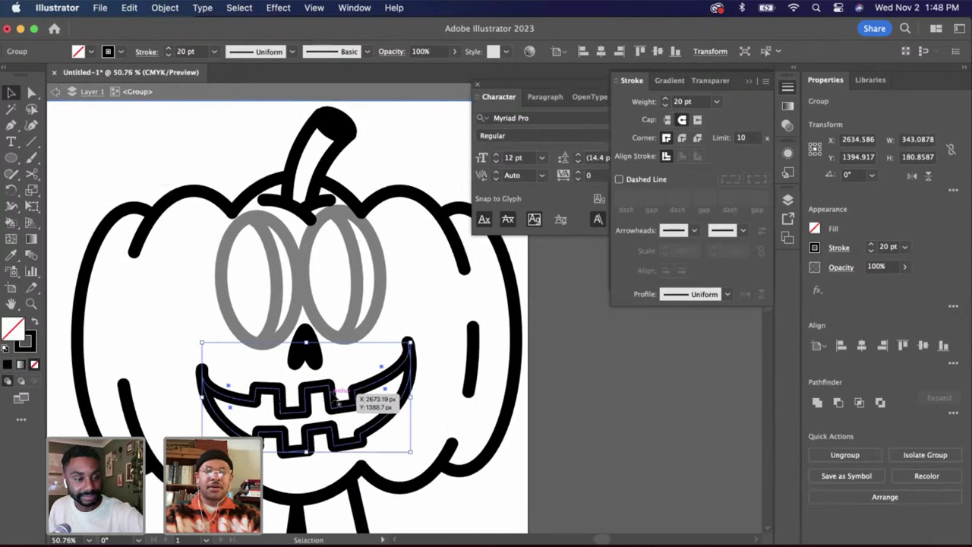
left_click_drag(338, 401, 338, 400)
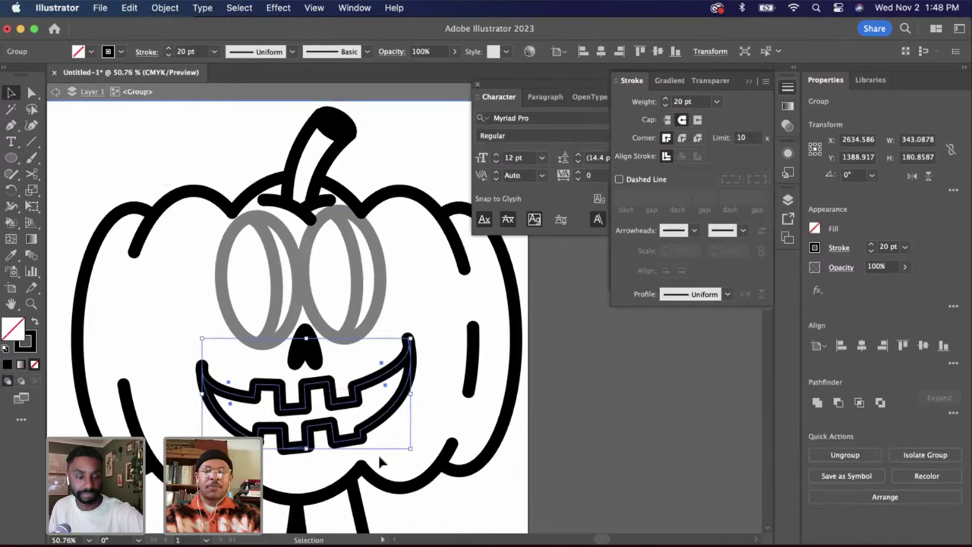
left_click(415, 476)
key("Escape")
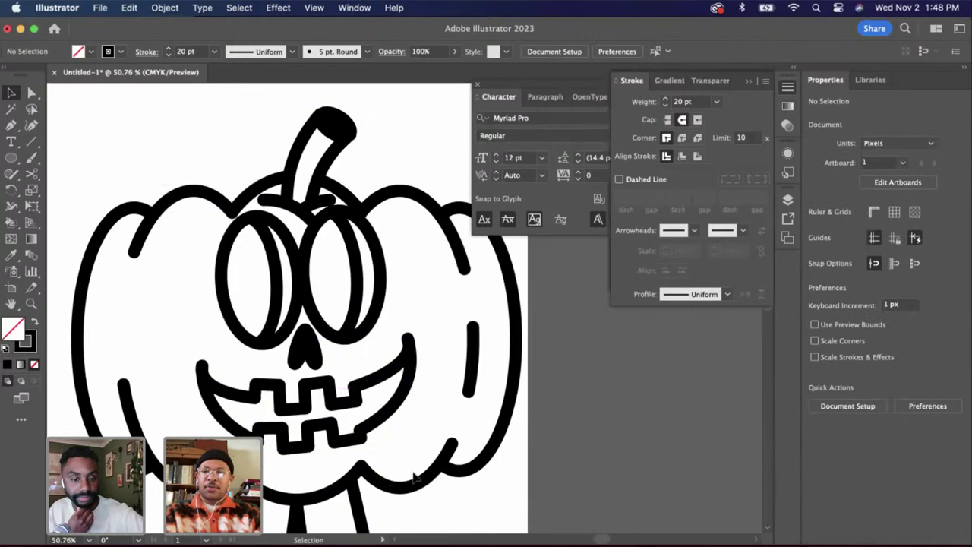
Delete both of the pumpkin's legs and feet inside its group
scroll(478, 521, "down", 3)
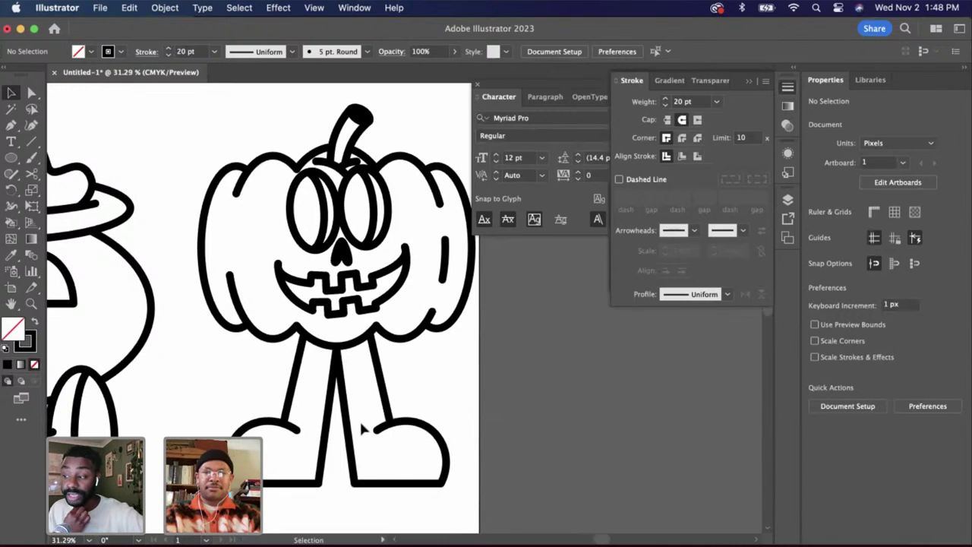
scroll(394, 417, "down", 2)
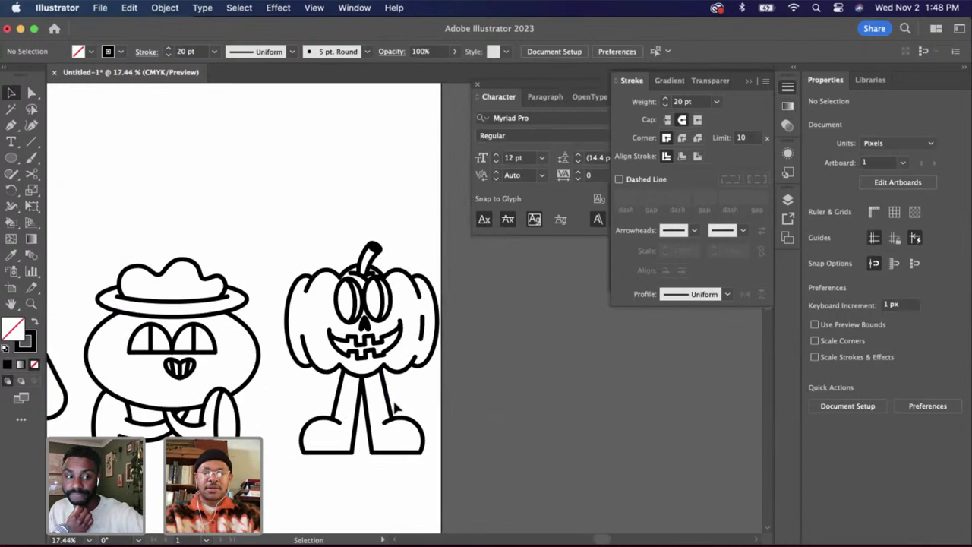
double_click(391, 407)
left_click(368, 414, "shift")
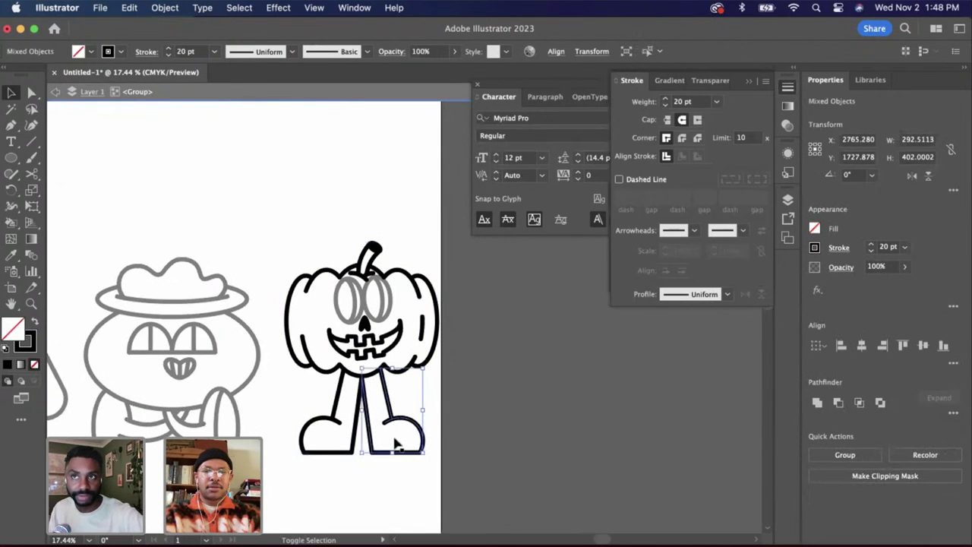
left_click(335, 416, "shift")
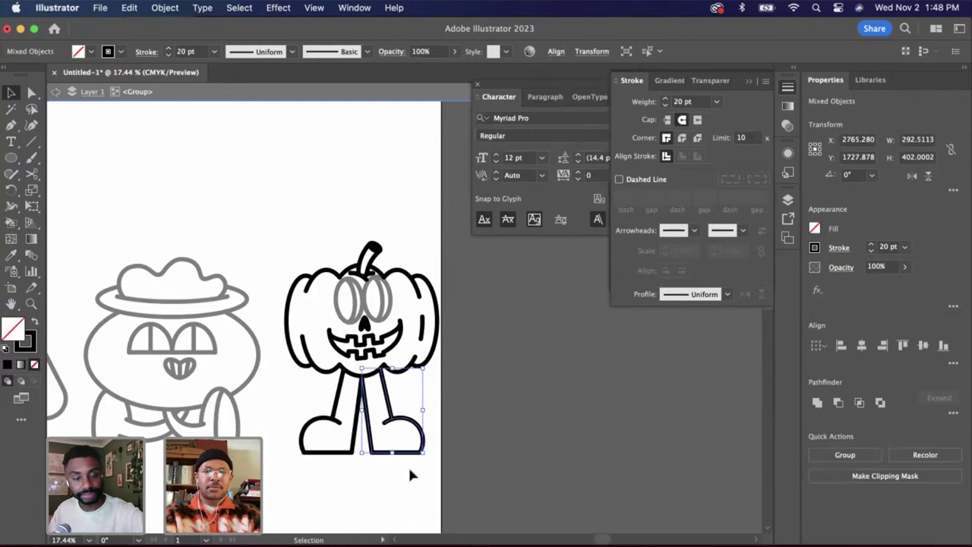
left_click(301, 410, "shift")
key("Delete")
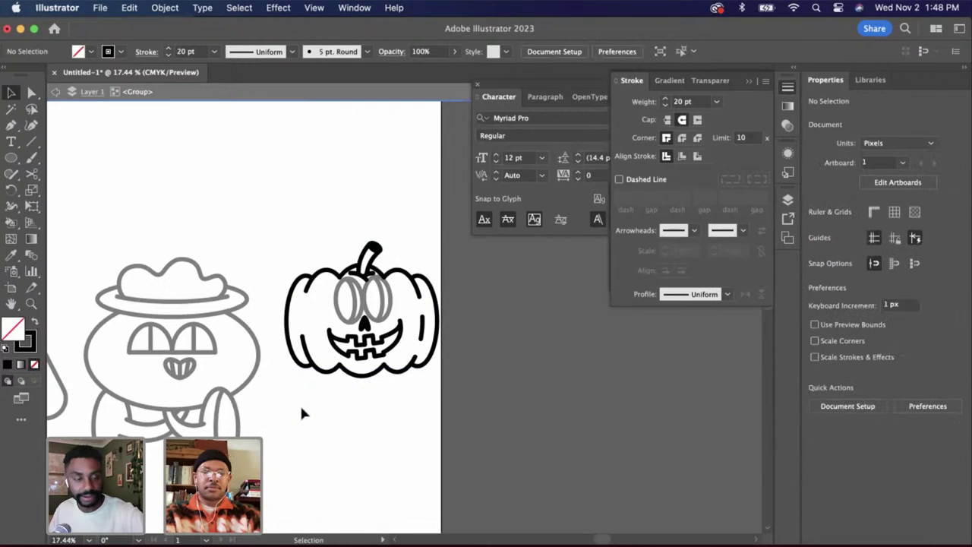
double_click(287, 428)
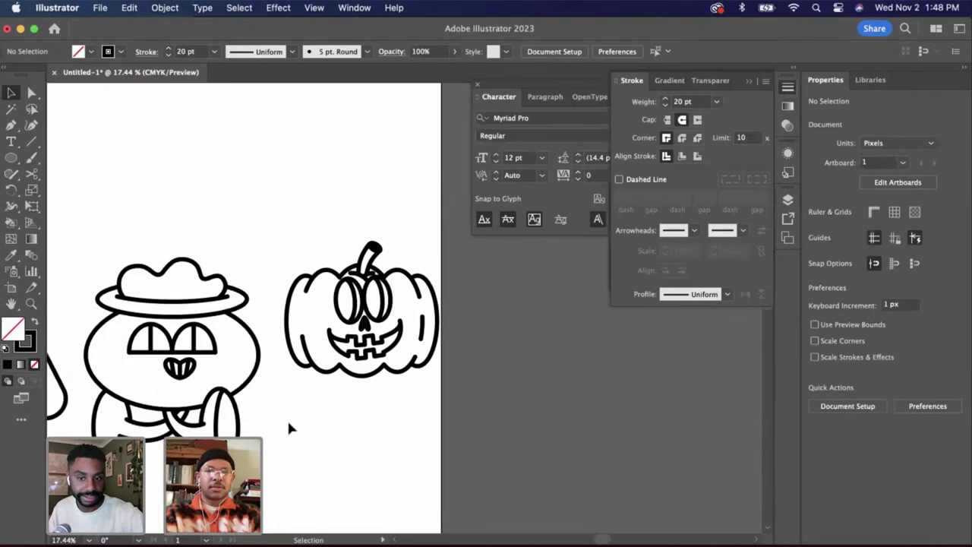
Draw a curved leg and rounded foot outline about 470 by 367 px below the pumpkin with the Curvature tool
scroll(287, 428, "down", 2)
scroll(287, 428, "right", 3)
key("shift+grave")
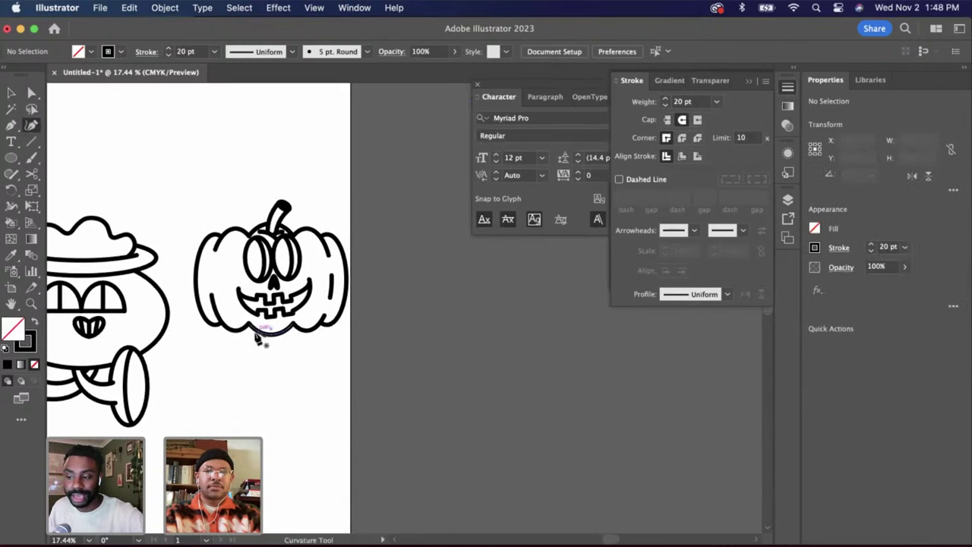
left_click(260, 326)
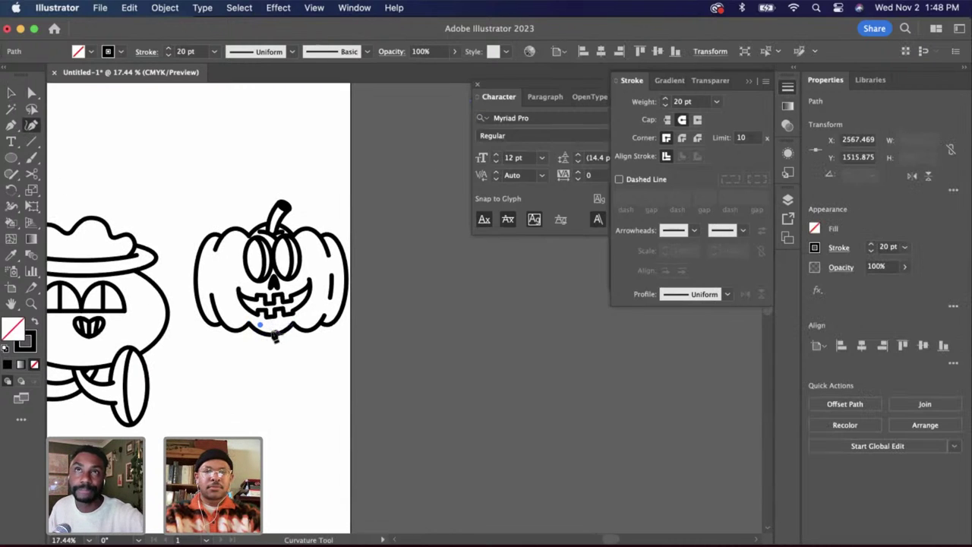
left_click(272, 342)
left_click(295, 400)
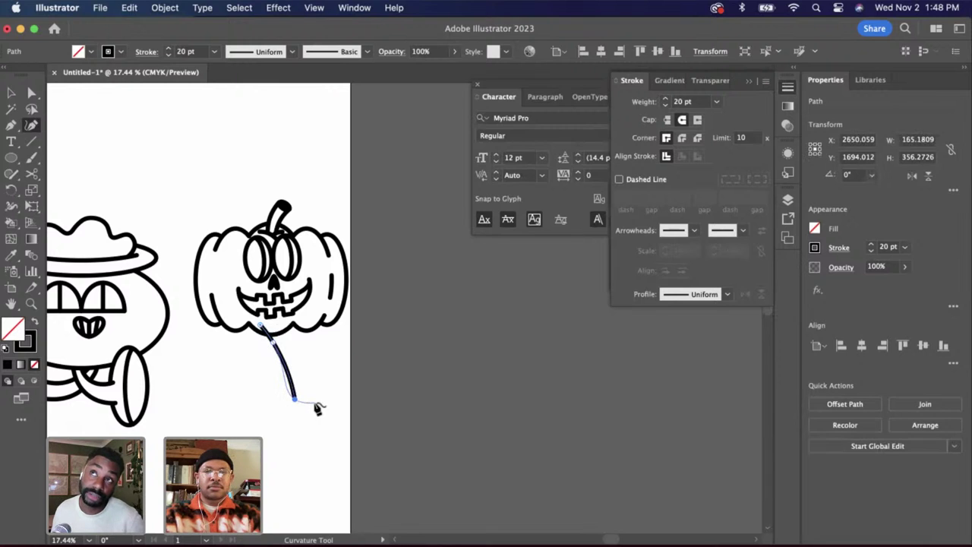
left_click(319, 398)
left_click(357, 363)
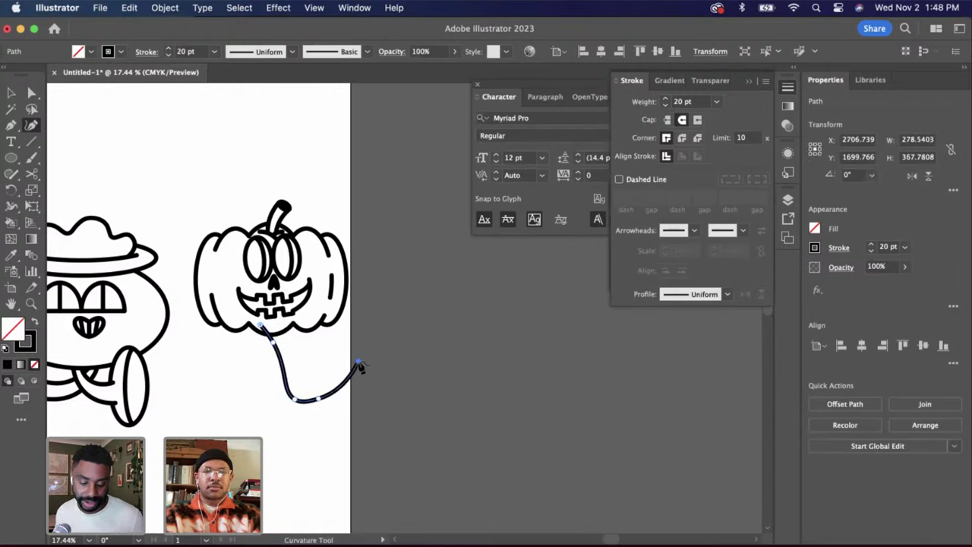
left_click(348, 343)
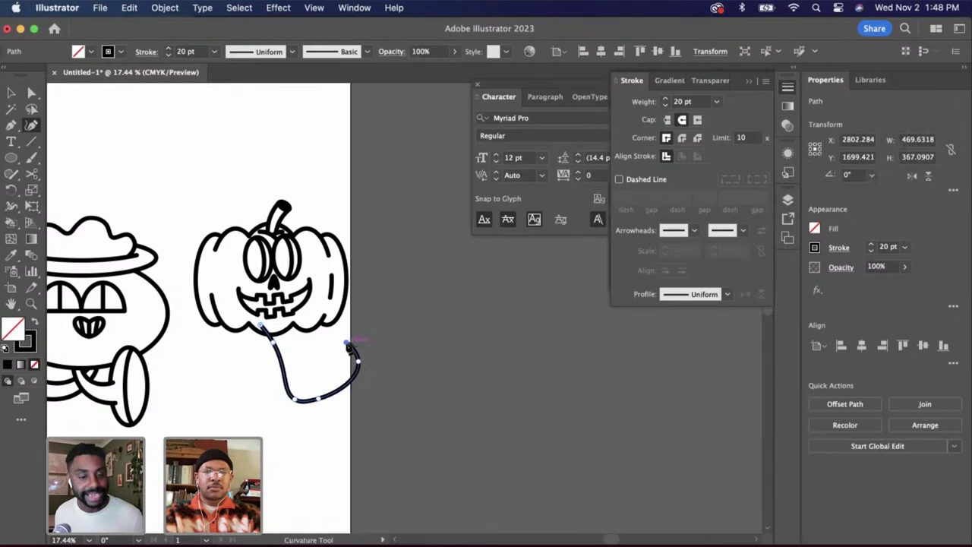
left_click(302, 373)
key("a")
left_click(328, 373)
Enlarge the leg and foot outline and reposition it so its upper end meets the pumpkin's bottom edge
scroll(327, 373, "up", 3)
scroll(327, 373, "left", 1)
scroll(189, 291, "down", 1)
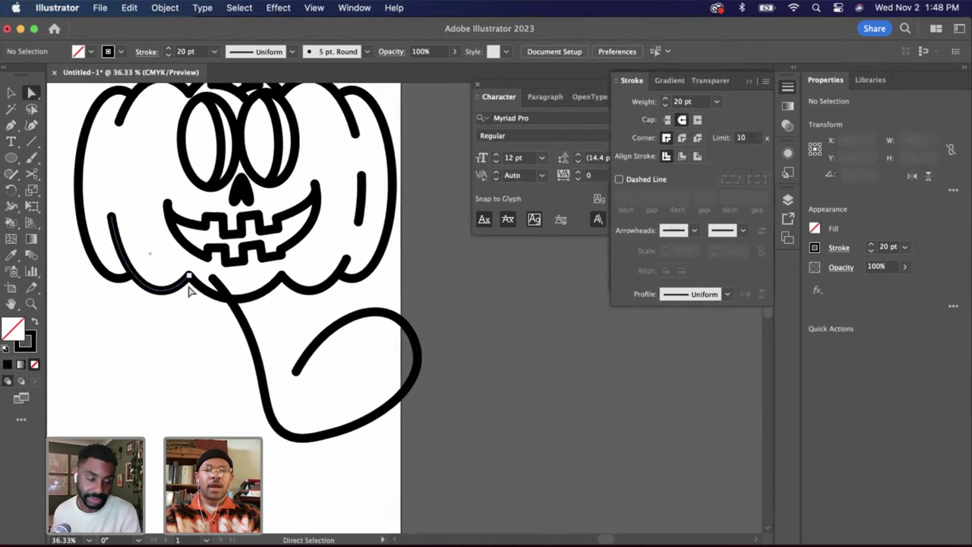
scroll(189, 291, "down", 1)
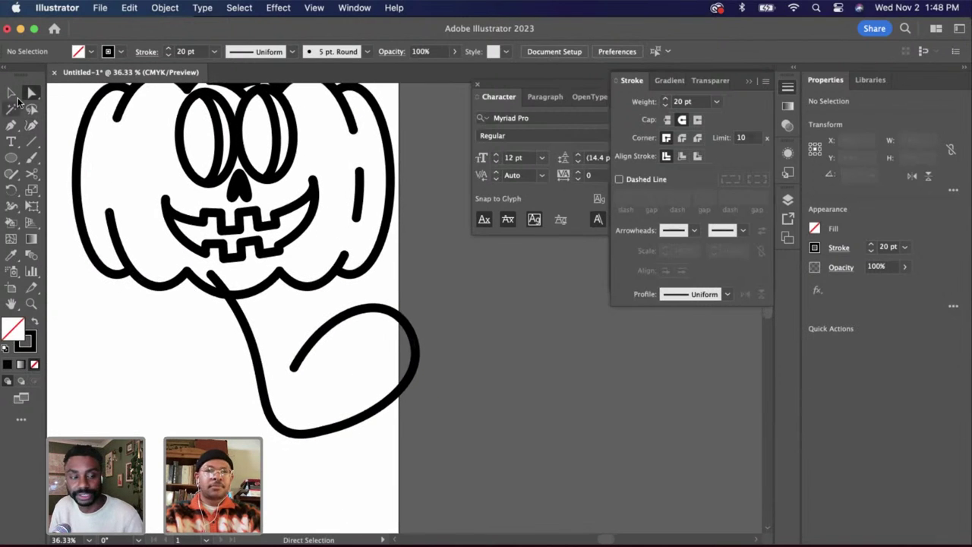
key("v")
left_click(395, 408)
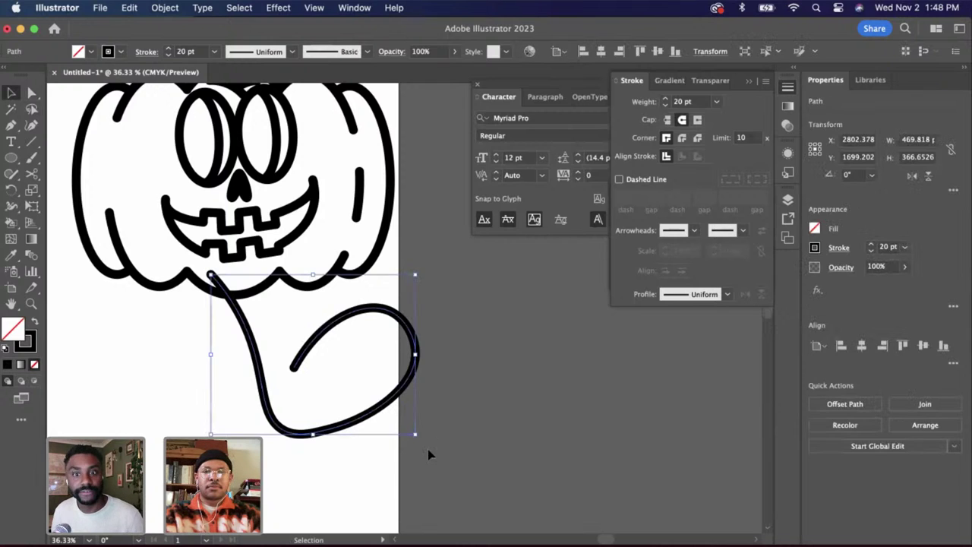
mouse_move(419, 435)
left_mouse_down()
mouse_move(466, 466)
mouse_move(415, 434)
left_mouse_up()
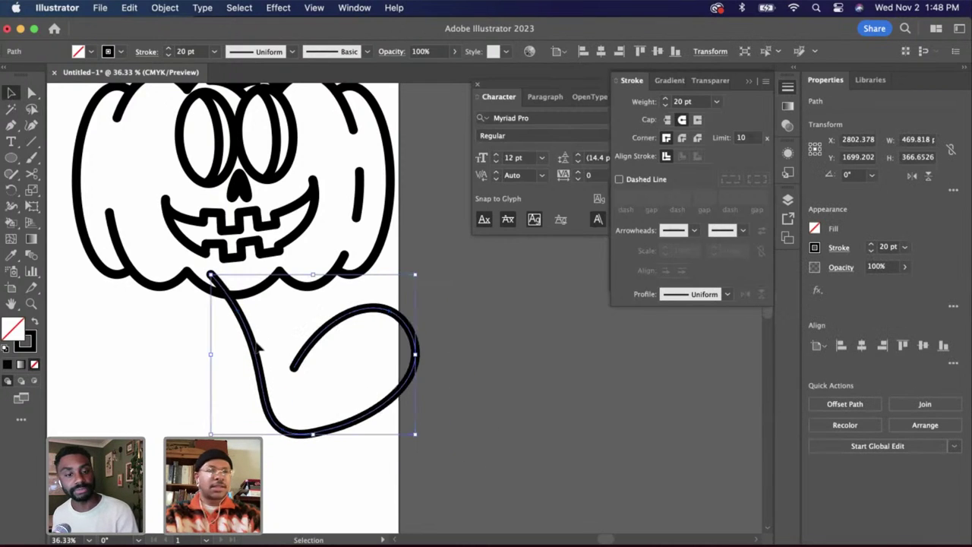
left_click_drag(257, 342, 287, 376)
key("a")
mouse_move(241, 308)
left_mouse_down()
mouse_move(220, 280)
mouse_move(241, 304)
left_mouse_up()
scroll(220, 281, "up", 5)
left_click(348, 377)
scroll(348, 377, "down", 6)
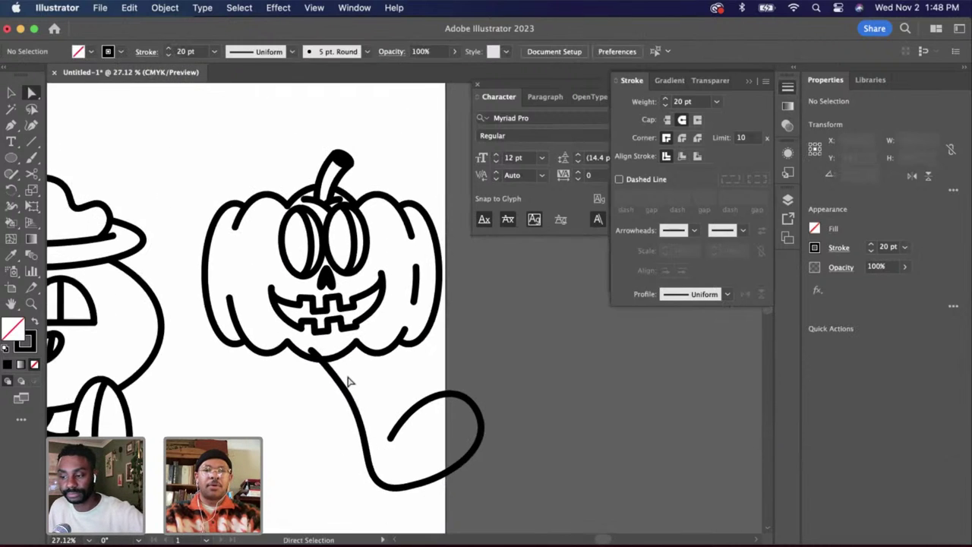
scroll(347, 379, "up", 2)
left_click(12, 93)
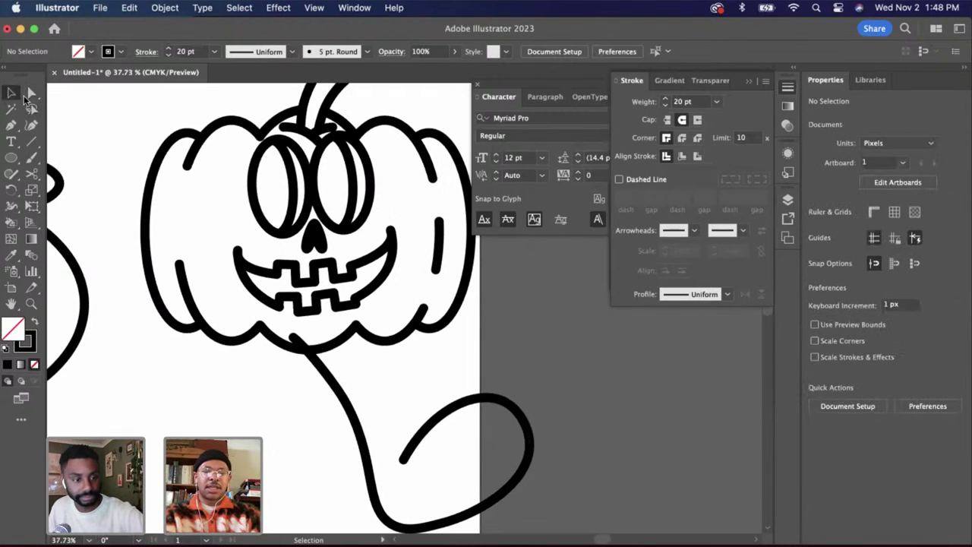
Rotate the leg and foot outline slightly clockwise and nudge it about 30 px left and 20 px down against the pumpkin's bottom edge
left_click(523, 480)
scroll(486, 486, "down", 3)
scroll(486, 486, "right", 1)
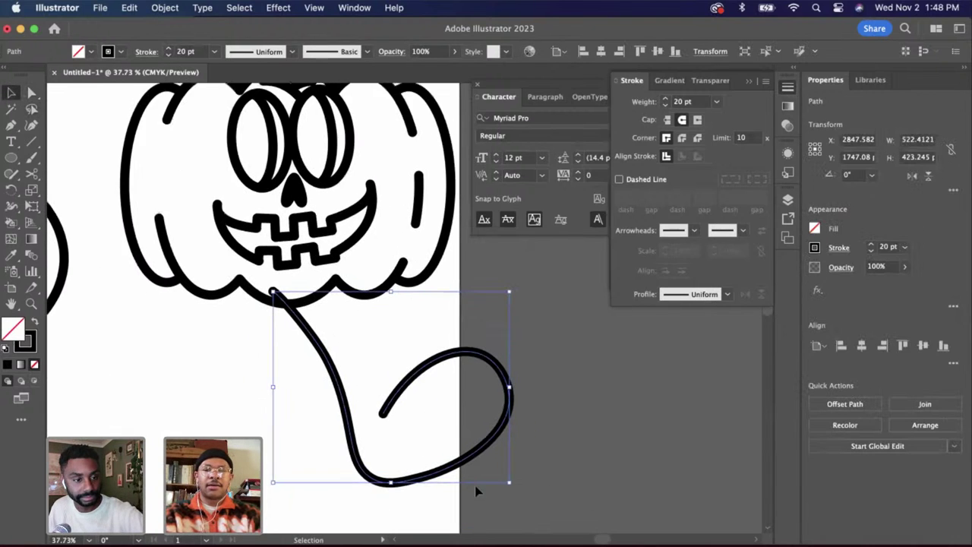
left_click_drag(510, 482, 508, 493)
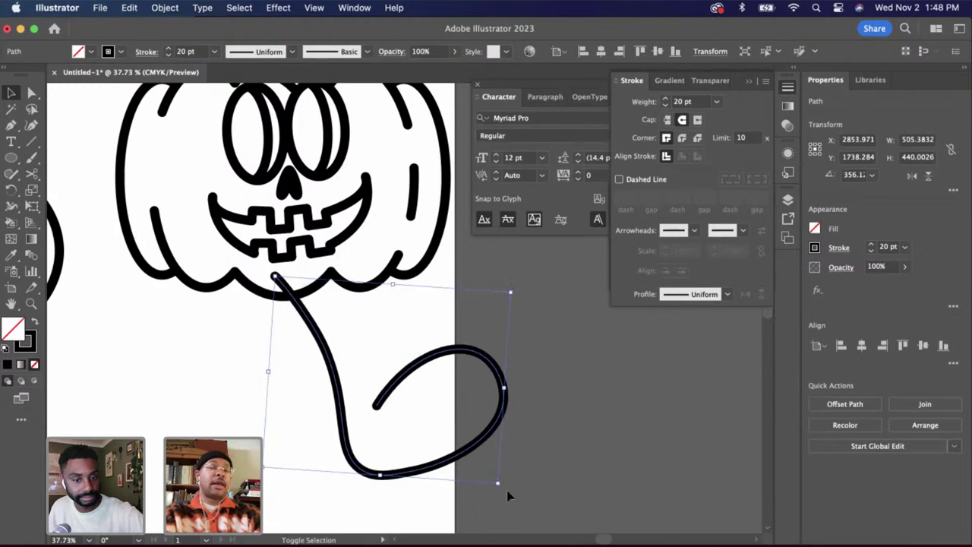
key("shift+Down")
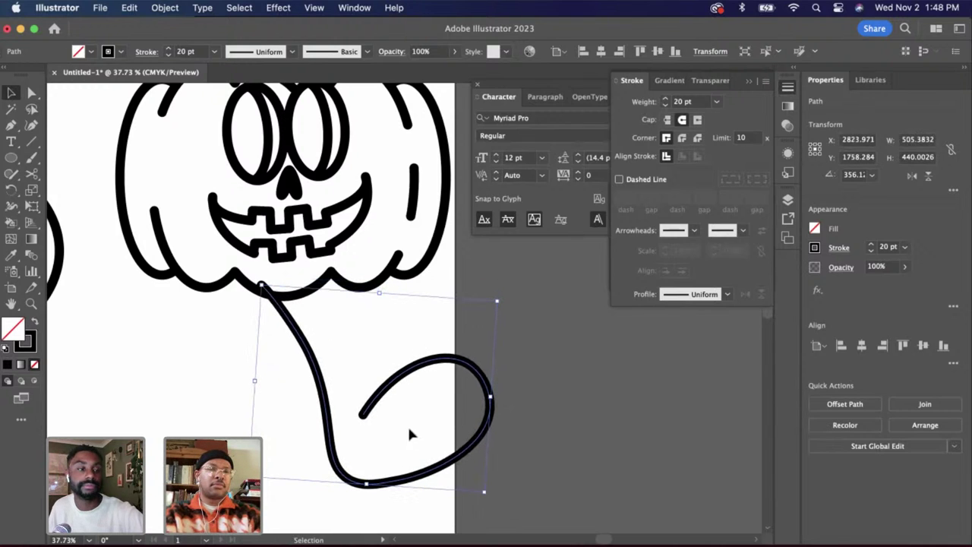
left_click(366, 387)
Draw the inner leg line, about 203 by 299 px, curving from the pumpkin's bottom to the foot with the Curvature tool
scroll(346, 356, "up", 4)
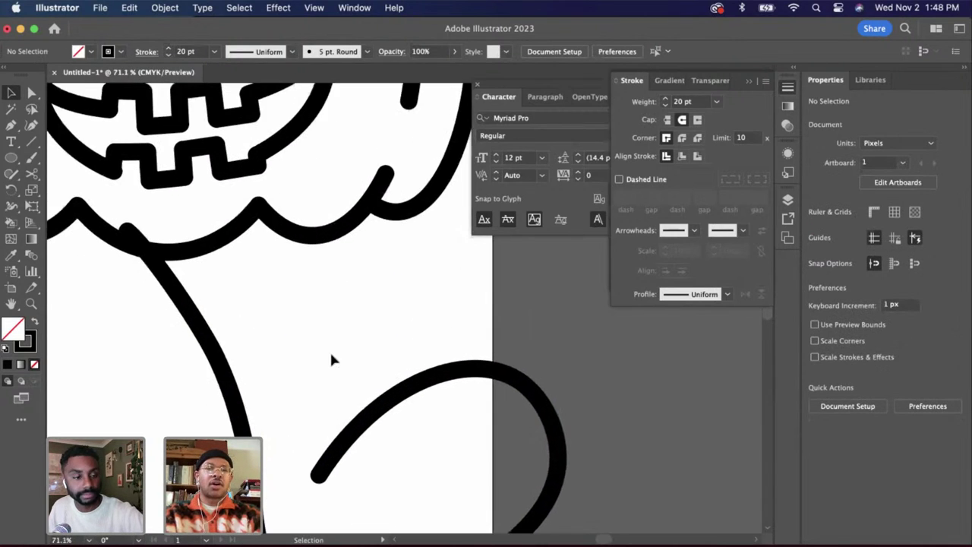
key("shift+grave")
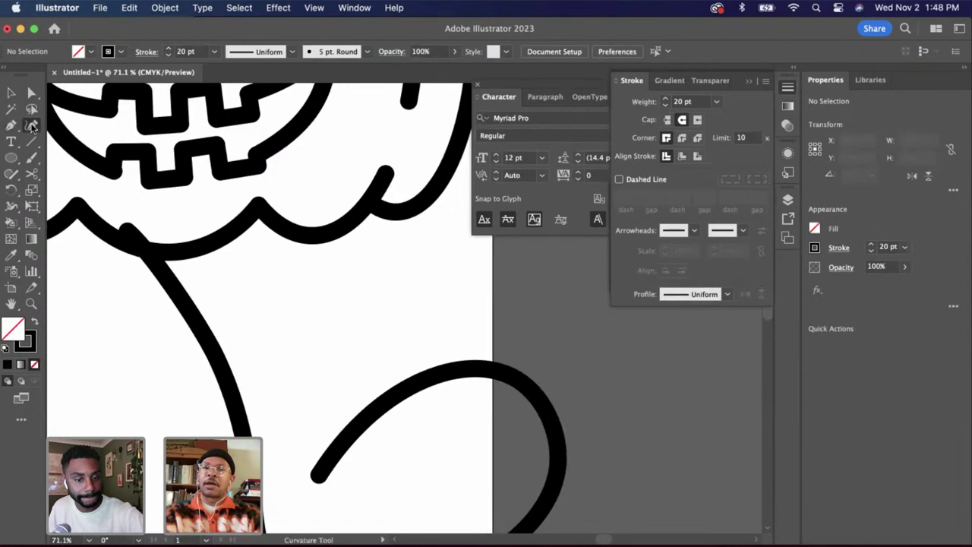
left_click(162, 219)
left_click(263, 322)
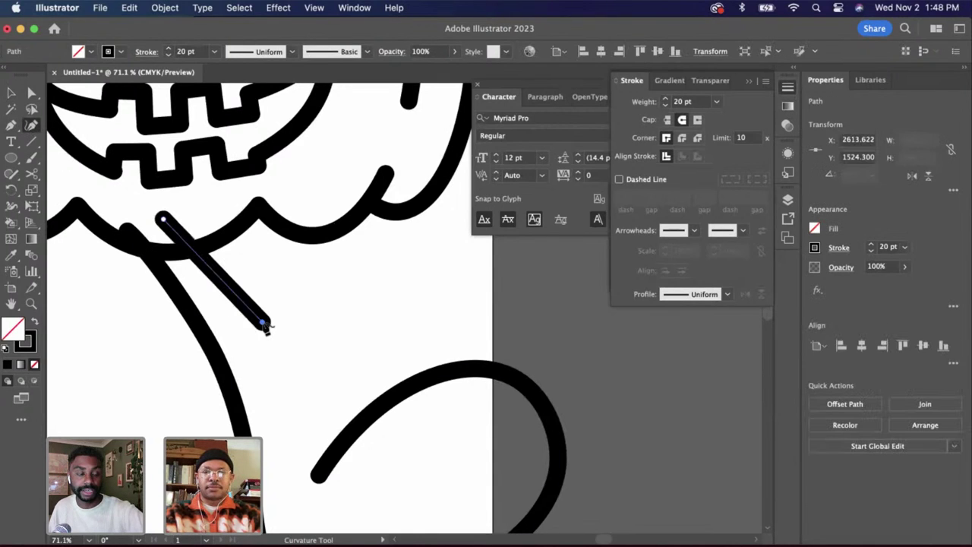
left_click(337, 476)
Cut the inner leg line with Scissors where it meets the foot outline and delete the short tail beyond the cut
scroll(336, 475, "up", 2)
key("c")
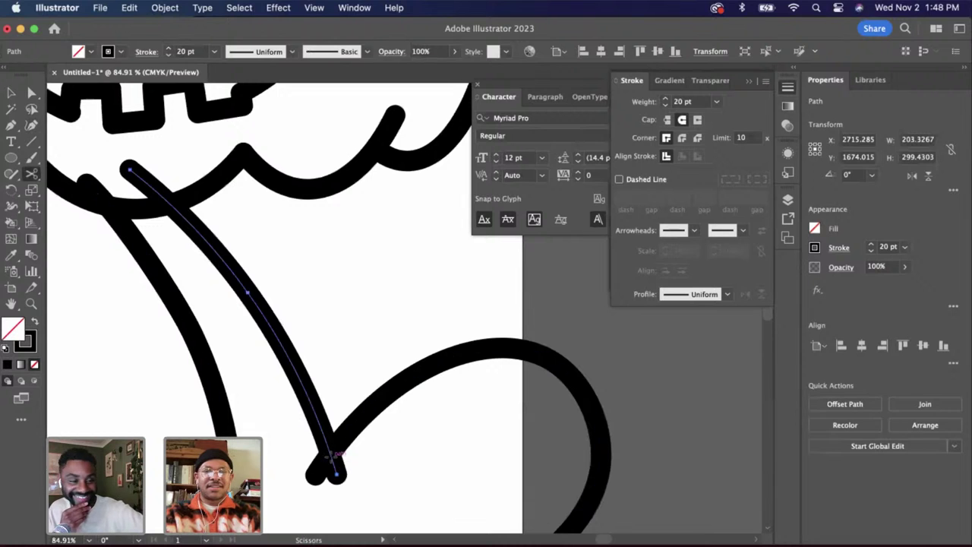
left_click(331, 456)
key("a")
left_click(324, 430)
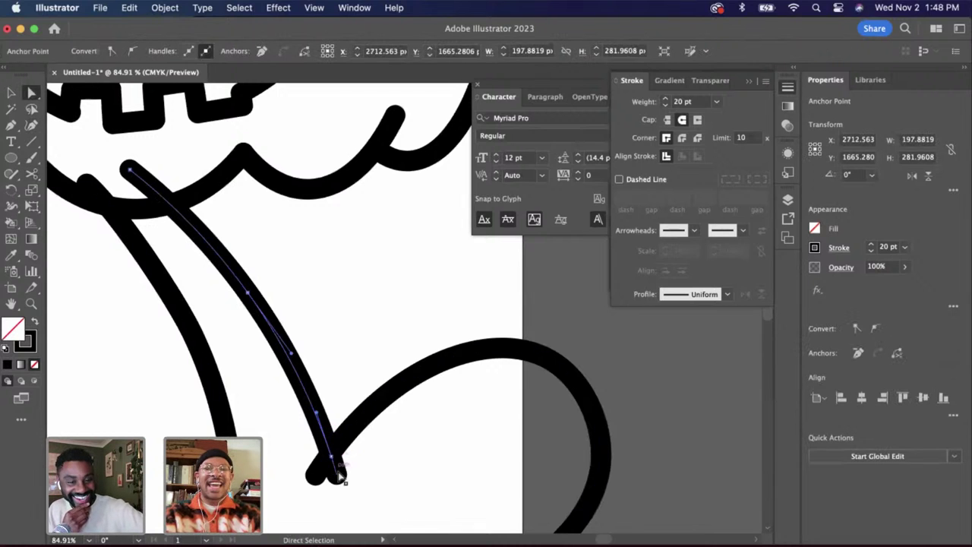
left_click(339, 473)
scroll(334, 467, "down", 5)
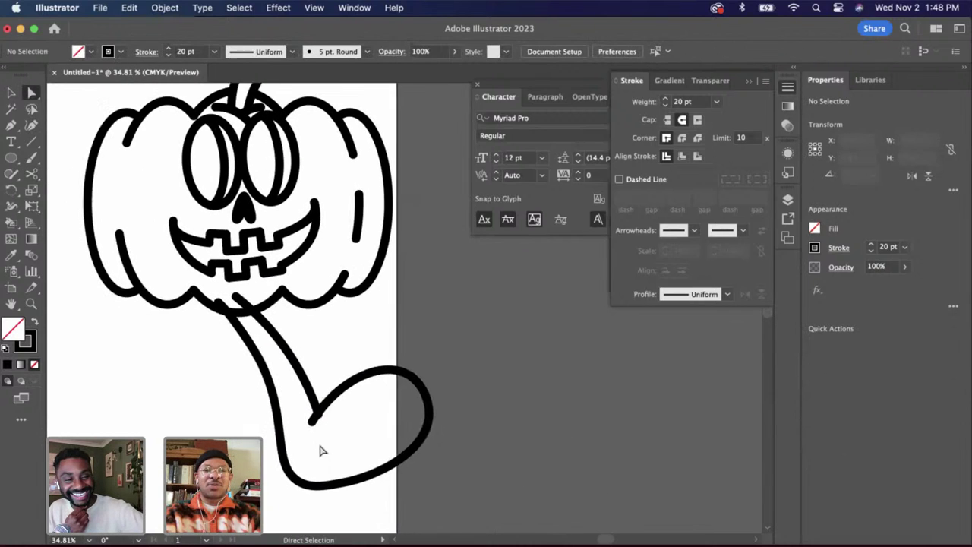
Move the lower end anchor of the inner leg line slightly up so it sits on the foot outline
left_click(316, 415)
scroll(317, 416, "up", 9)
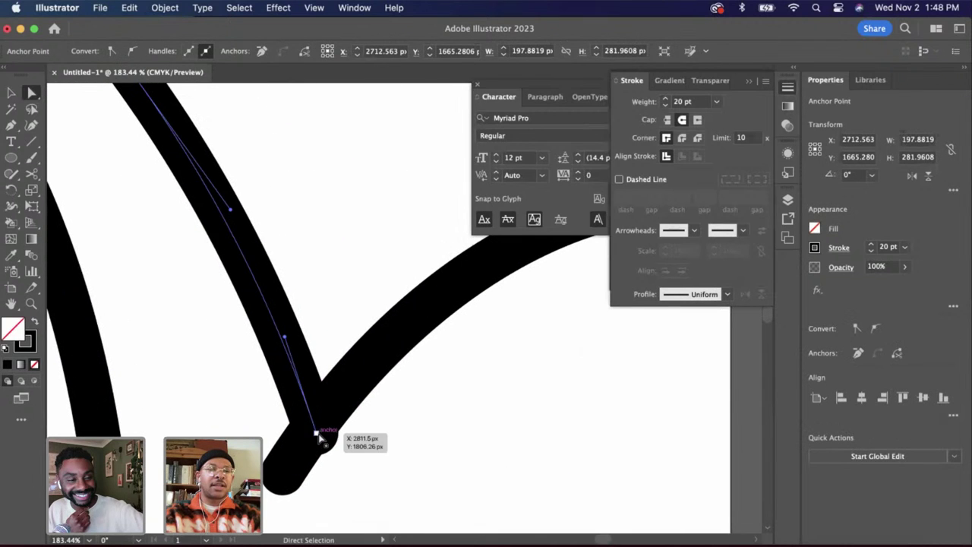
left_click_drag(316, 433, 316, 424)
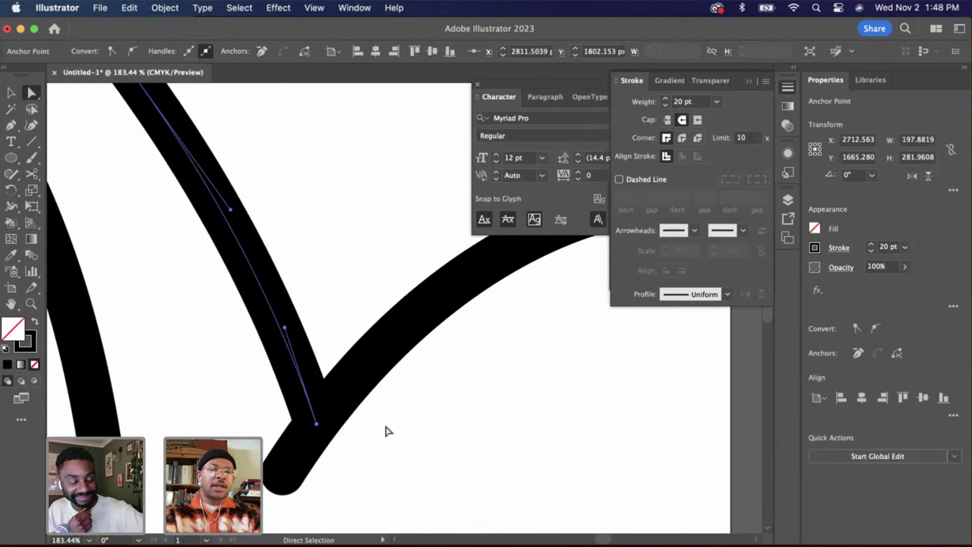
left_click(384, 431)
Examine where the new leg joins the pumpkin and compare the pumpkin's pose with the neighbouring characters
scroll(367, 434, "down", 3)
scroll(239, 321, "up", 2)
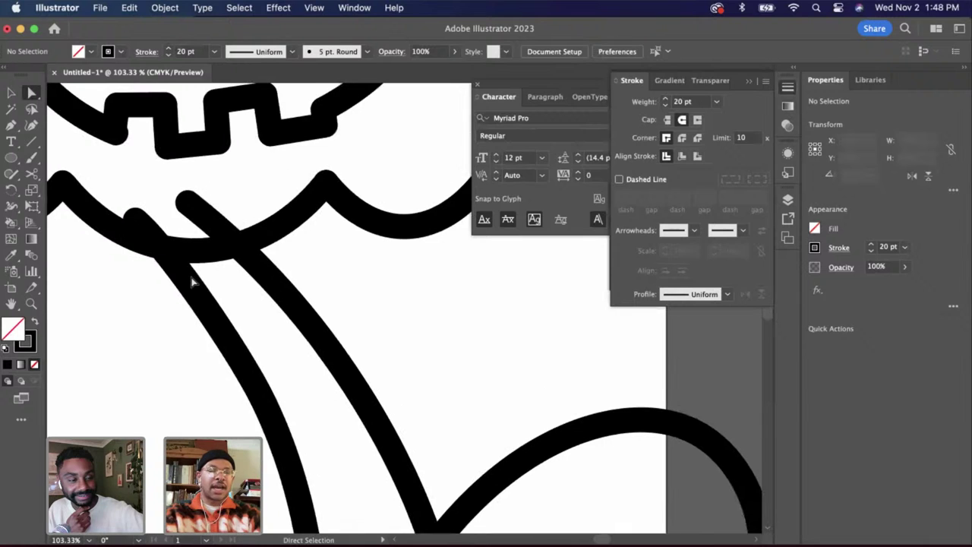
scroll(194, 266, "up", 2)
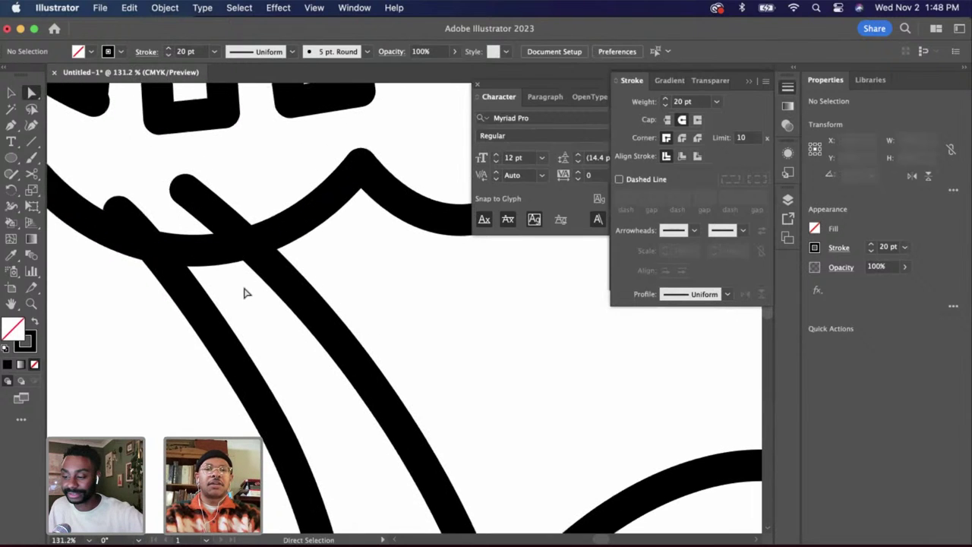
scroll(244, 293, "down", 8)
scroll(245, 293, "up", 1)
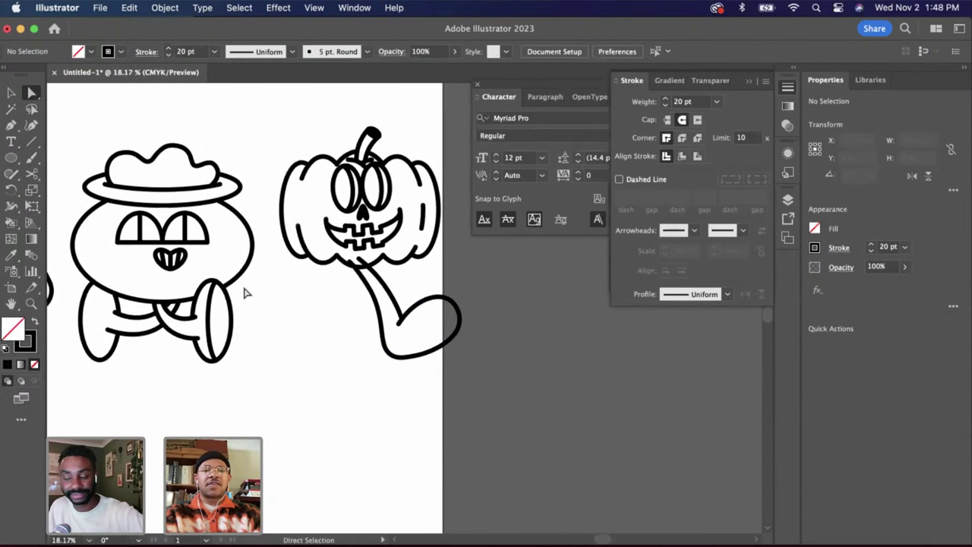
scroll(244, 293, "down", 1)
scroll(245, 293, "left", 2)
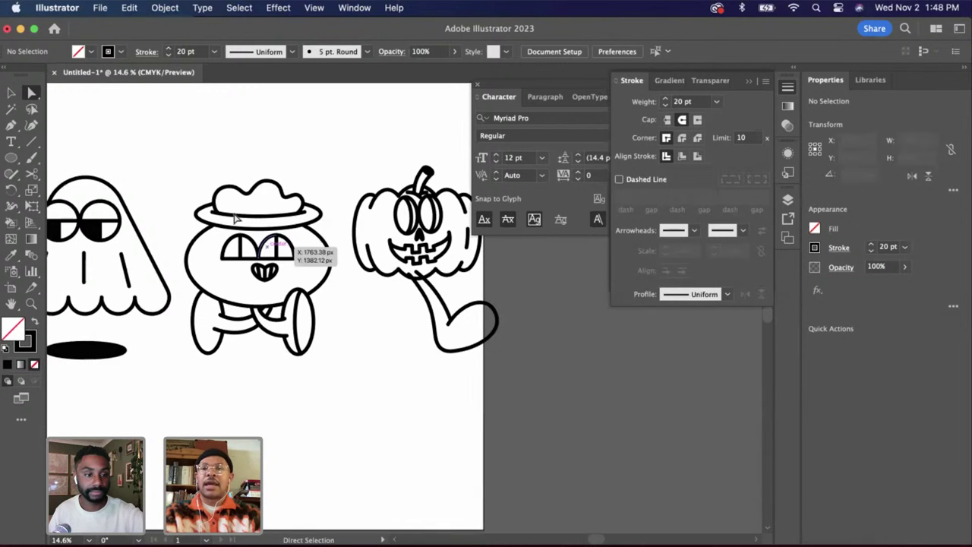
scroll(266, 249, "up", 2)
scroll(380, 379, "right", 3)
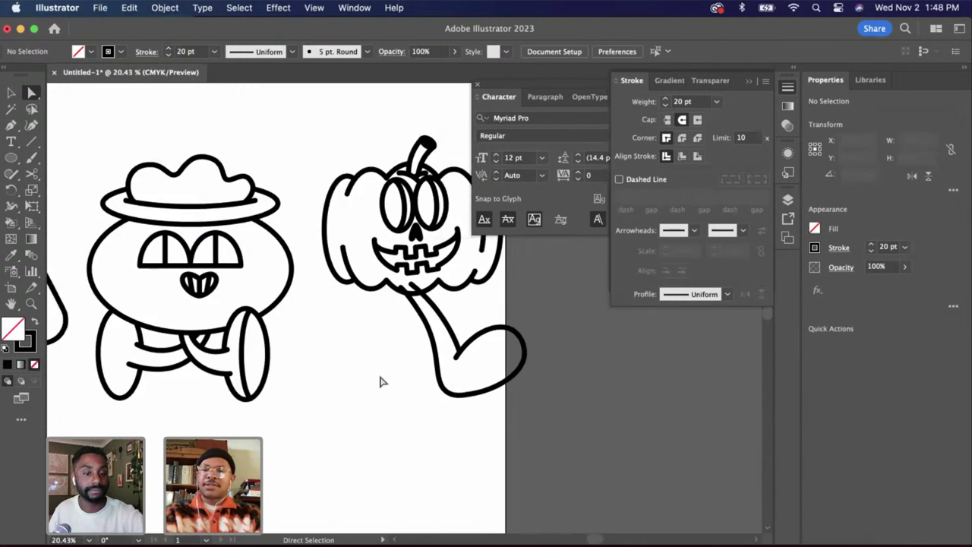
scroll(380, 379, "up", 3)
Draw the upper line of the second leg, about 312 by 115 px, curving from the pumpkin's bottom to the left across the first leg
left_click(31, 126)
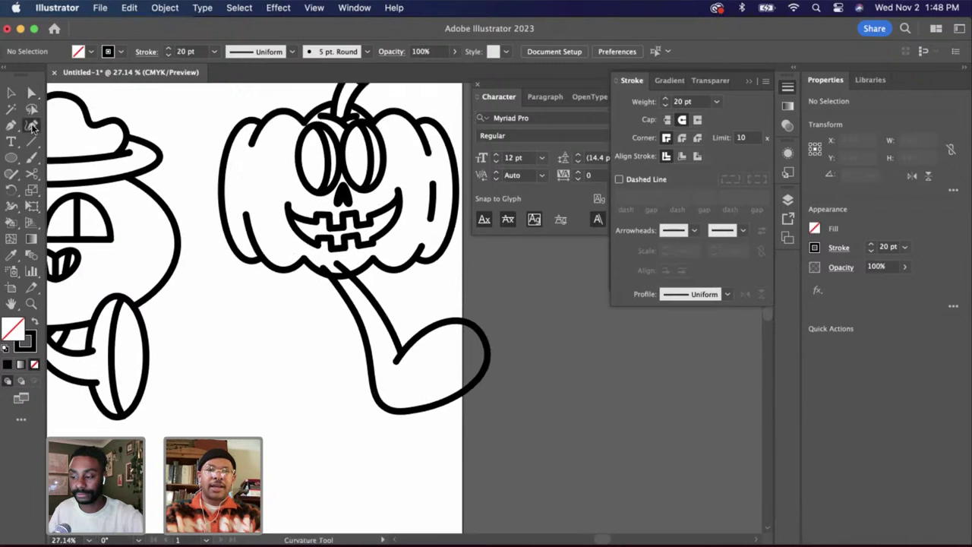
scroll(344, 264, "up", 4)
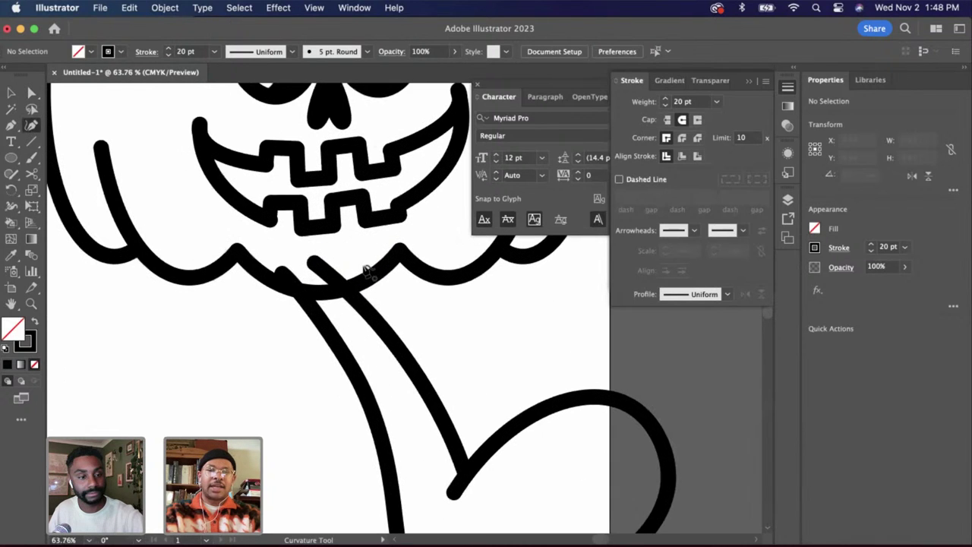
left_click(363, 265)
left_click(345, 309)
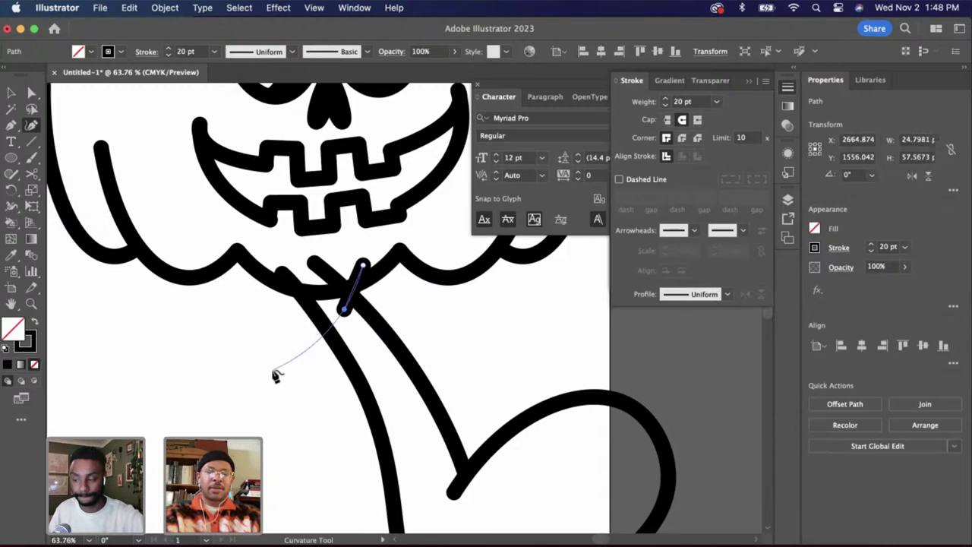
left_click(124, 333)
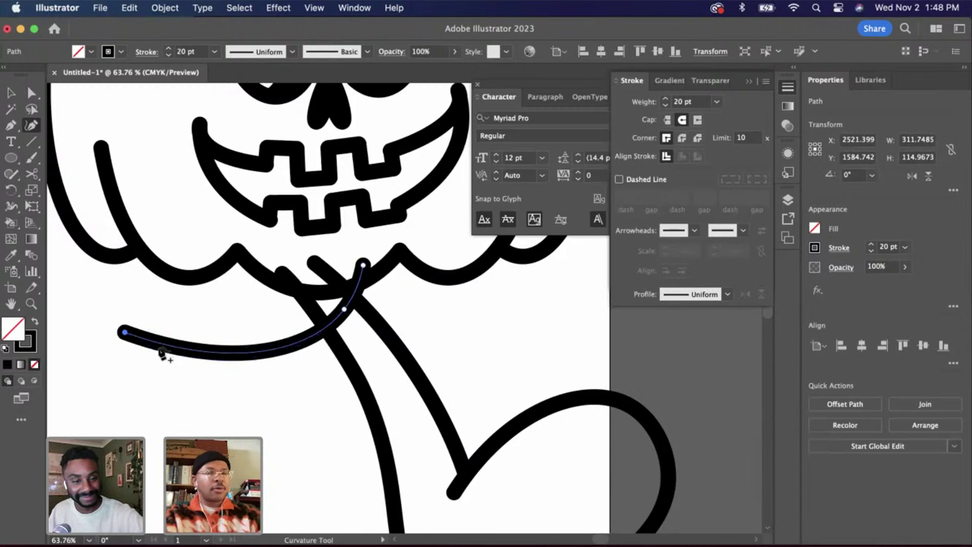
key("a")
left_click(191, 398)
Draw the lower line of the second leg as a curve from the pumpkin's bottom scallop point to the left, below the upper line
scroll(190, 397, "right", 2)
scroll(190, 398, "down", 1)
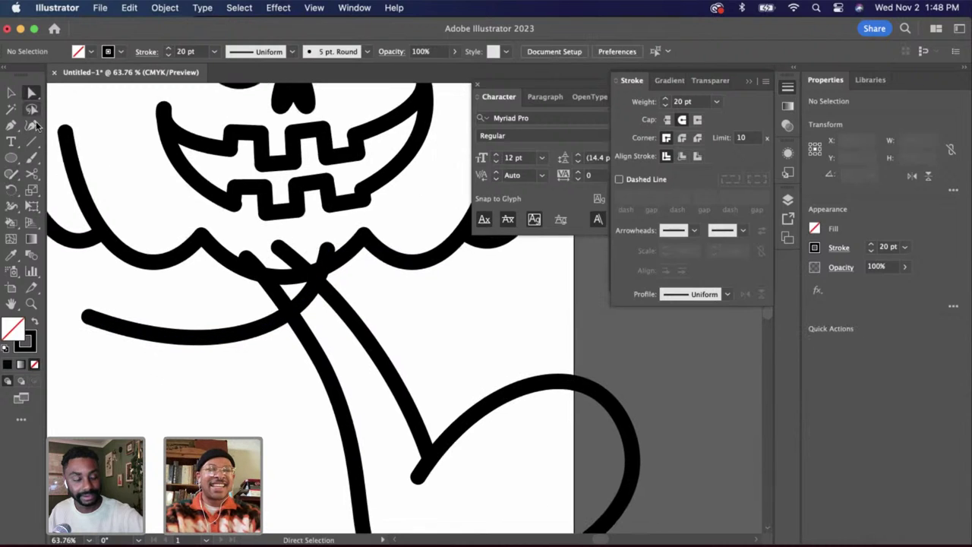
left_click(361, 253)
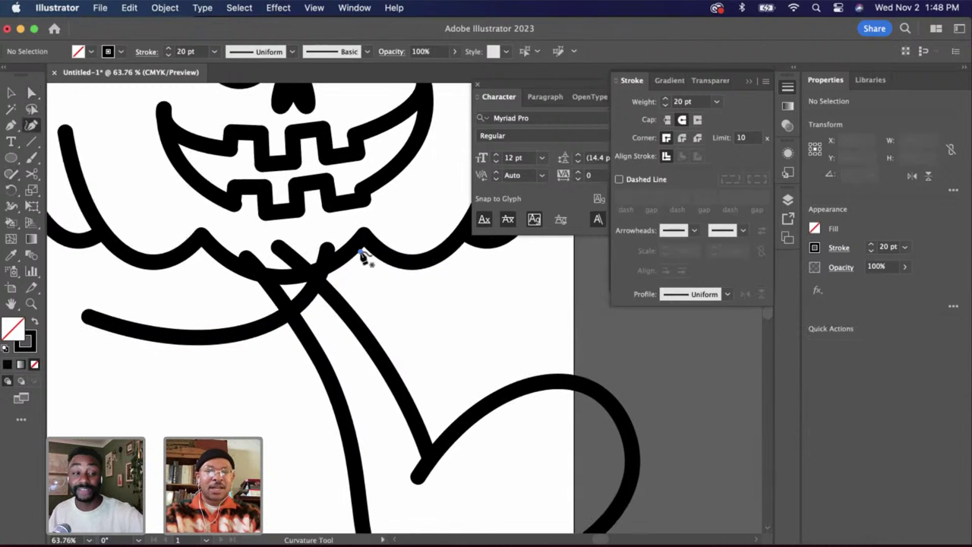
left_click(330, 328)
left_click(92, 414)
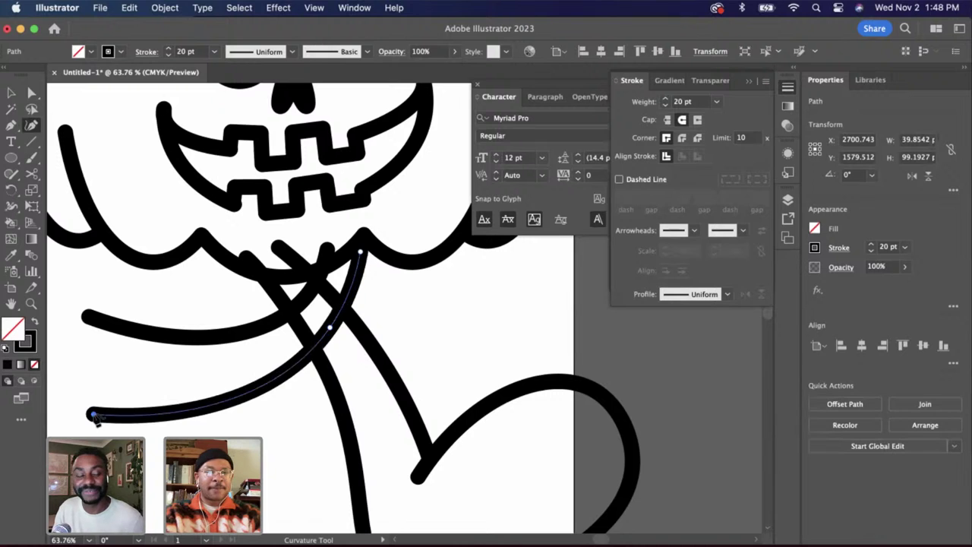
key("a")
left_click(302, 430)
Move the top anchor of the second leg's lower line up into the scallop point on the pumpkin's bottom edge
left_click(357, 251)
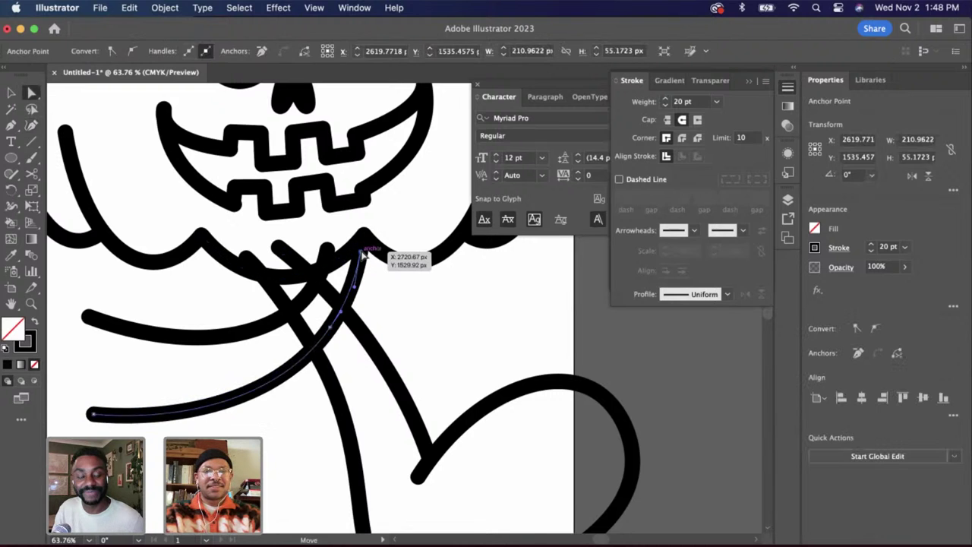
left_click(362, 254)
scroll(362, 254, "up", 3)
left_click_drag(362, 255, 362, 233)
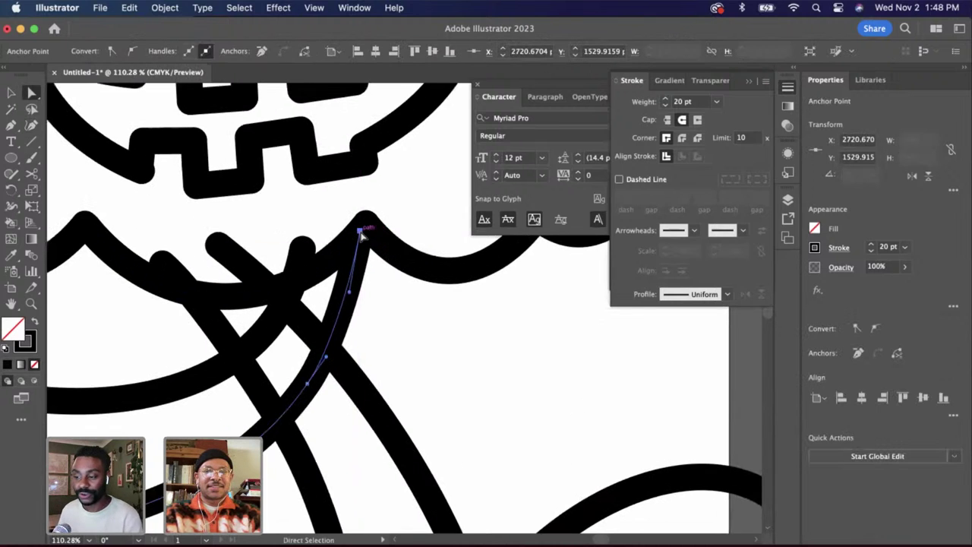
Cut the second leg's upper line at the pumpkin's bottom edge and delete the stub inside the pumpkin
key("c")
left_click(296, 282)
left_click(295, 280)
key("a")
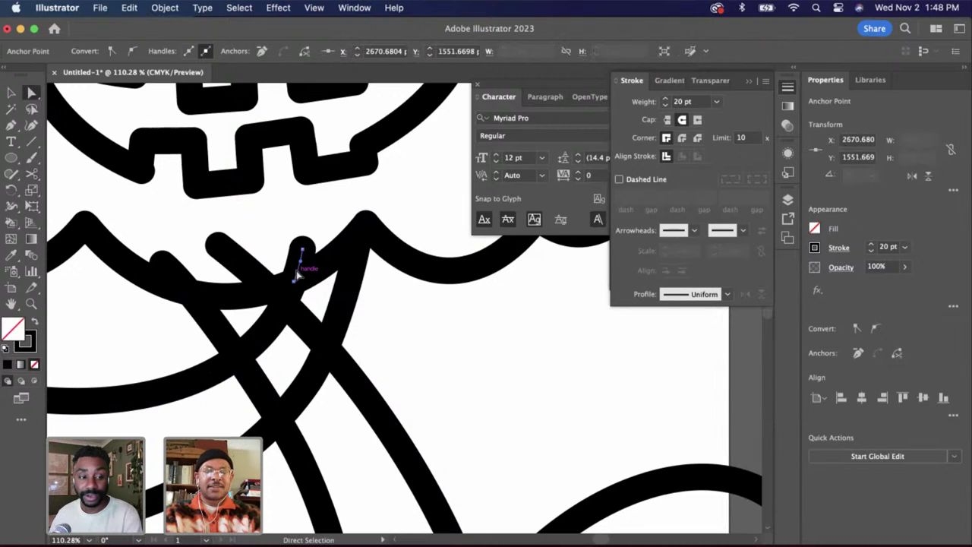
key("Delete")
key("Delete")
Cut the pumpkin's bottom edge at both lines of the first leg and delete the segment between them
left_click(245, 296)
left_click(251, 302)
key("c")
left_click(190, 291)
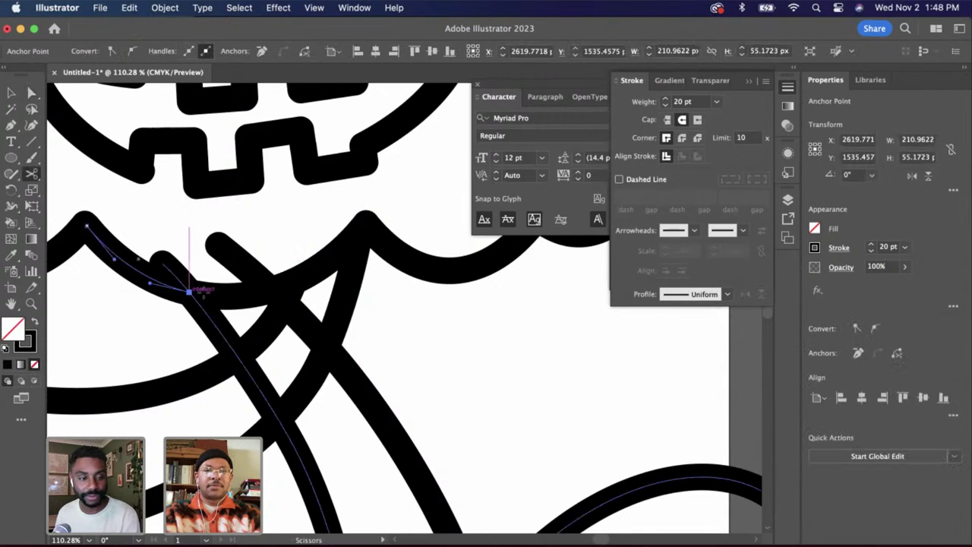
left_click(275, 285)
key("a")
key("super+shift+a")
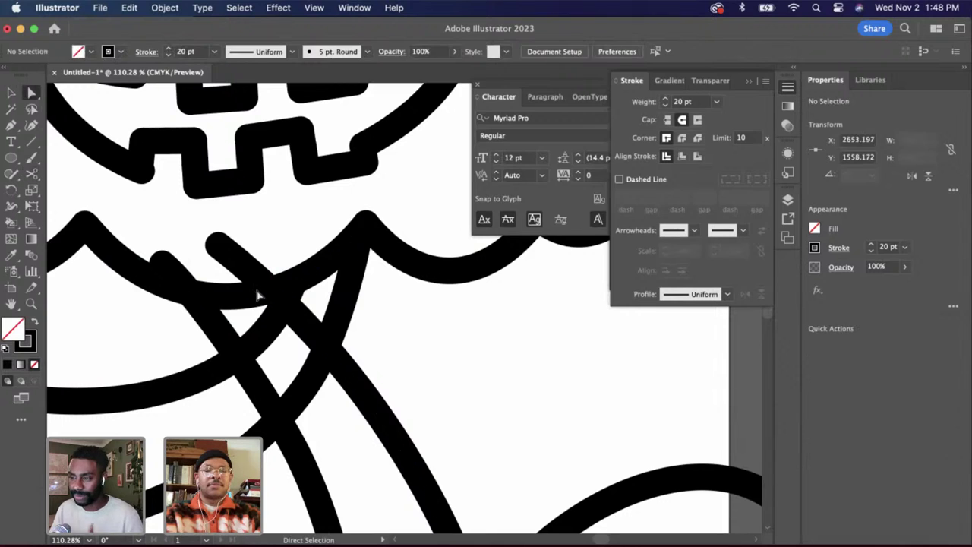
left_click(255, 296)
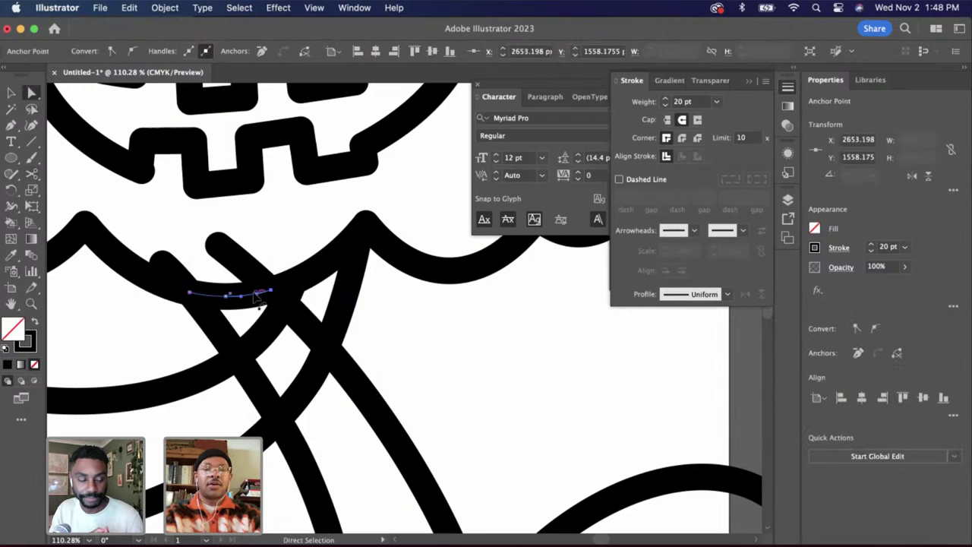
key("Delete")
Cut the second leg's upper line where it crosses both lines of the first leg
scroll(265, 328, "down", 5)
left_click(271, 320)
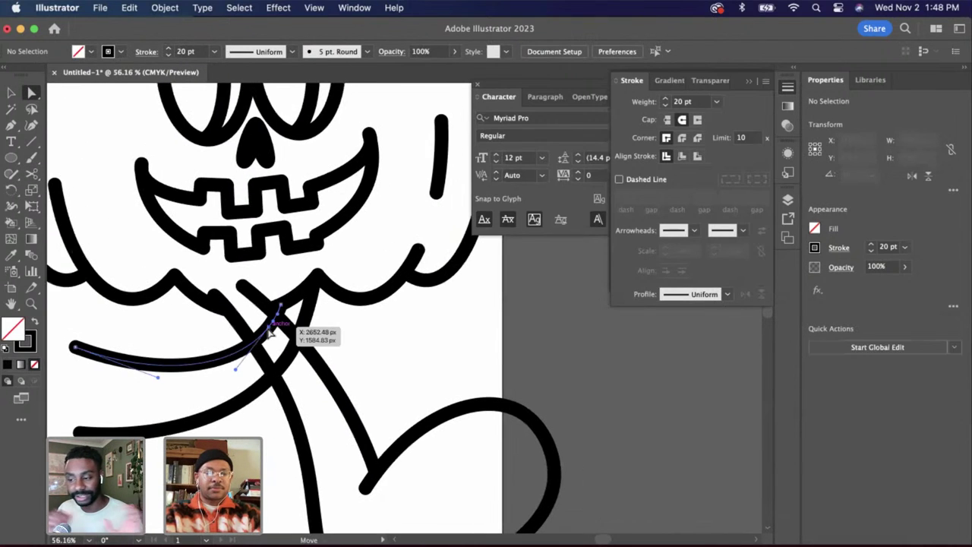
scroll(267, 348, "up", 5)
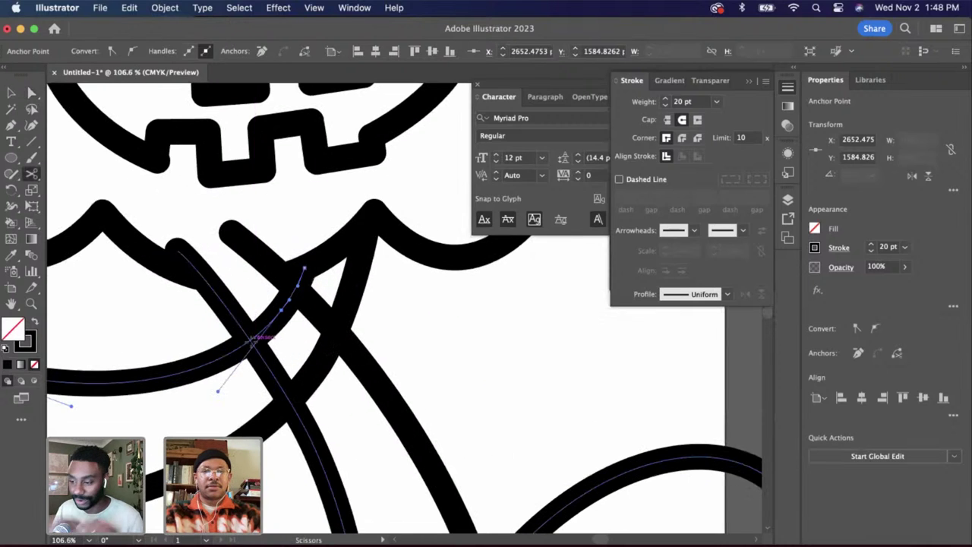
key("c")
left_click(297, 287)
key("a")
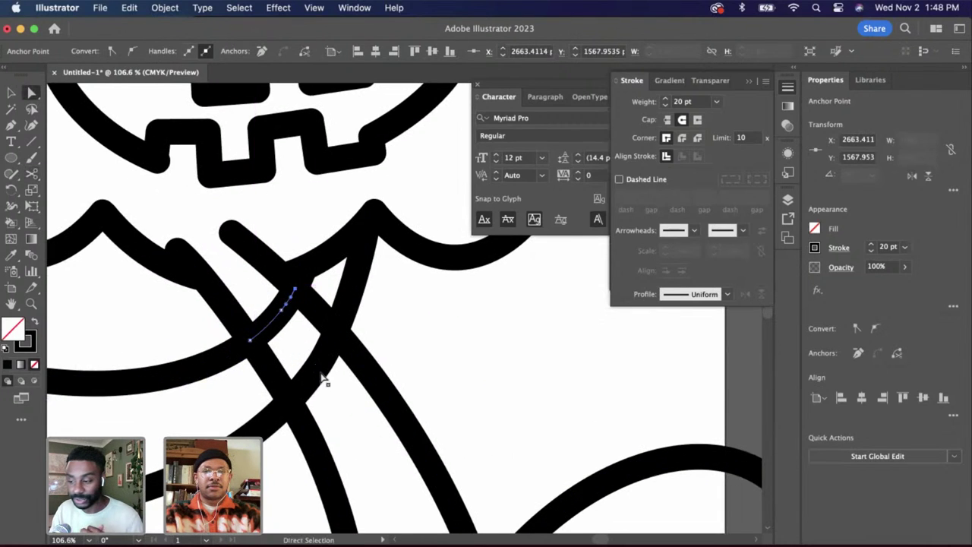
Cut the second leg's lower line where it crosses the first leg and delete the segment inside that leg
left_click(319, 366)
key("c")
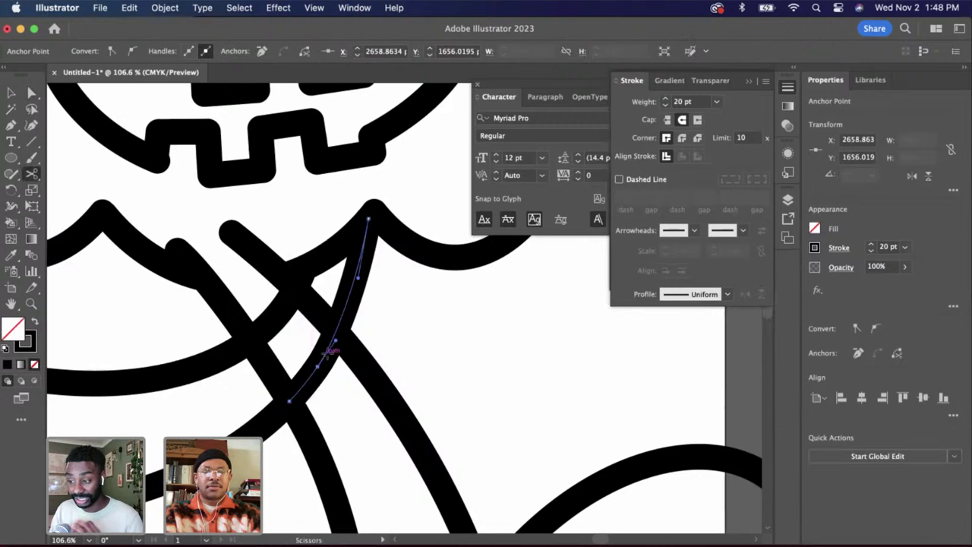
left_click(337, 331)
key("a")
left_click(329, 348)
key("Delete")
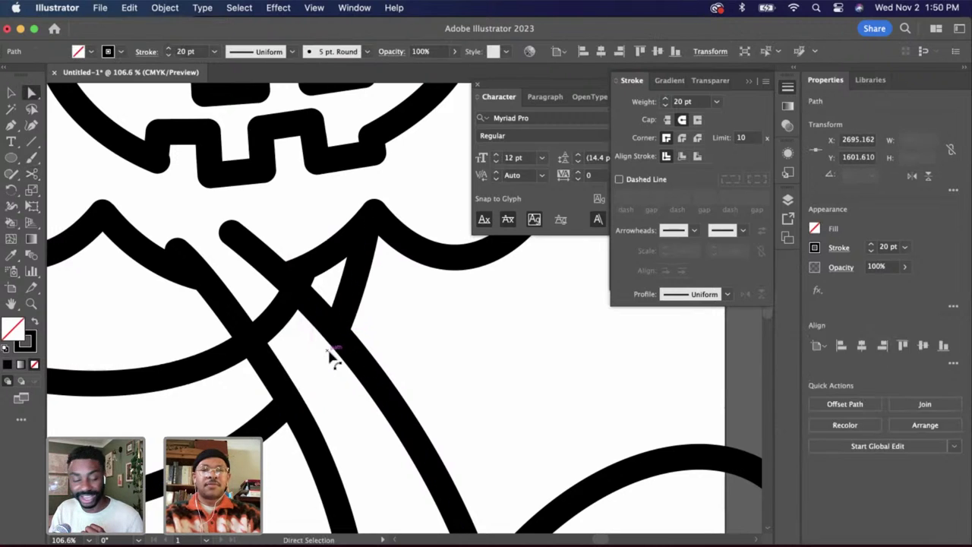
key("Delete")
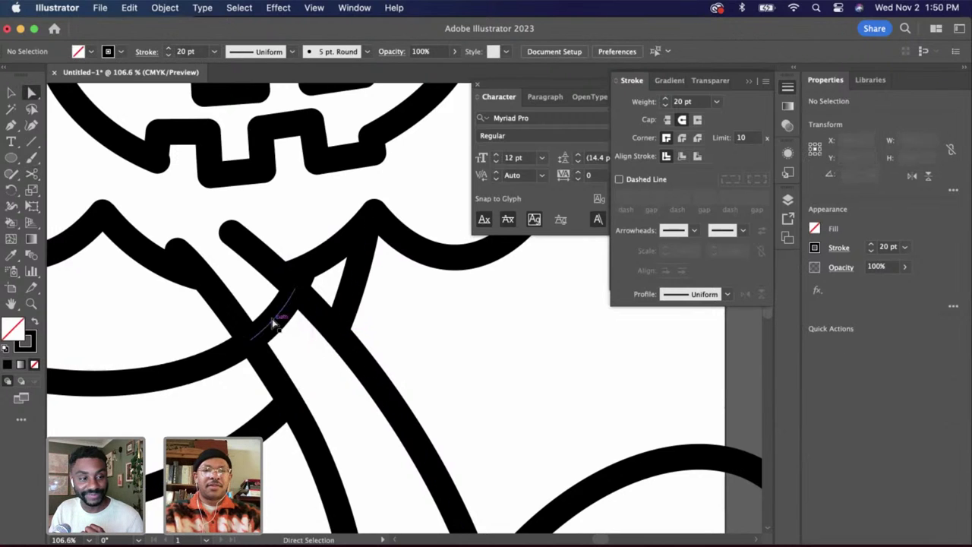
Delete the cut segment of the second leg's upper line that lies inside the first leg
left_click(270, 319)
key("Delete")
scroll(168, 292, "down", 6)
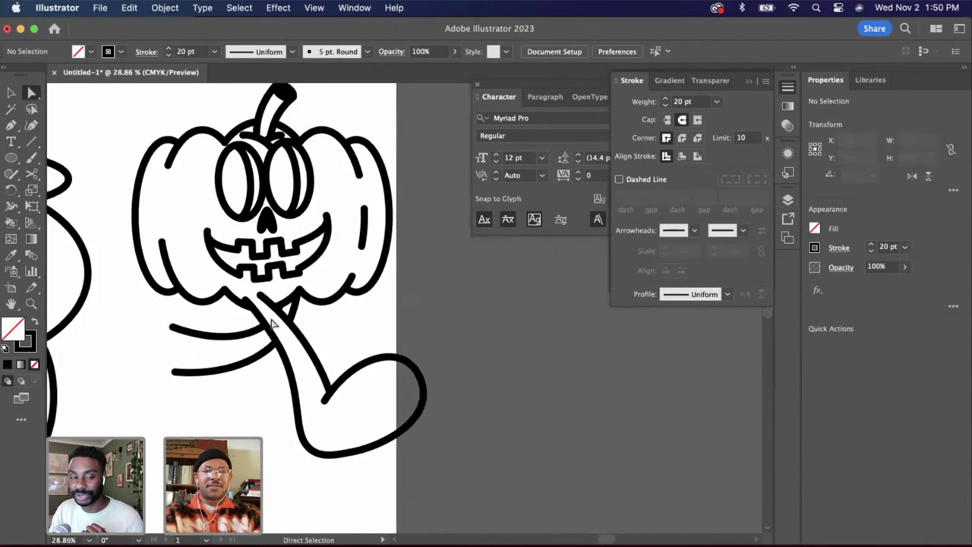
scroll(212, 334, "up", 3)
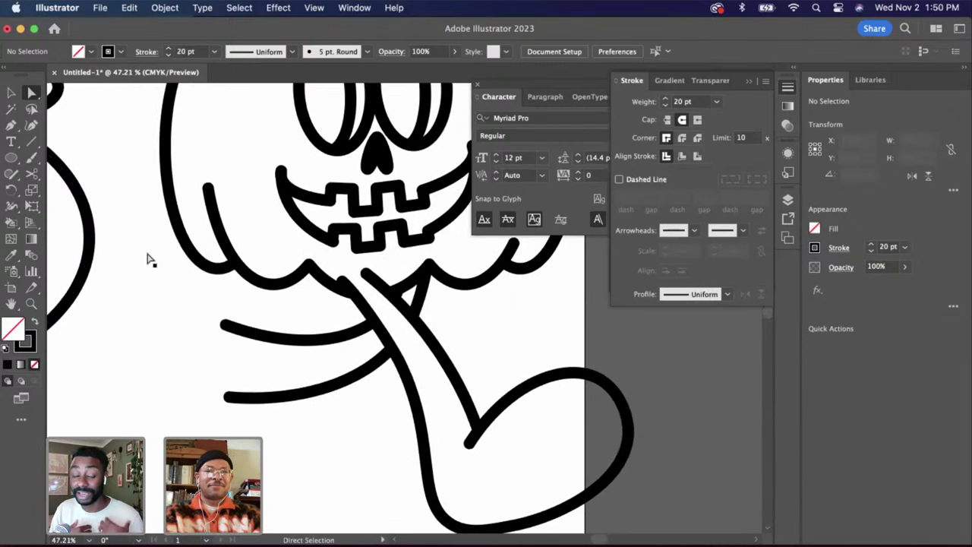
Draw a tall foot ellipse about 195 px wide and 321 px high over the free ends of the second leg's lines
left_click(11, 93)
left_click(294, 335)
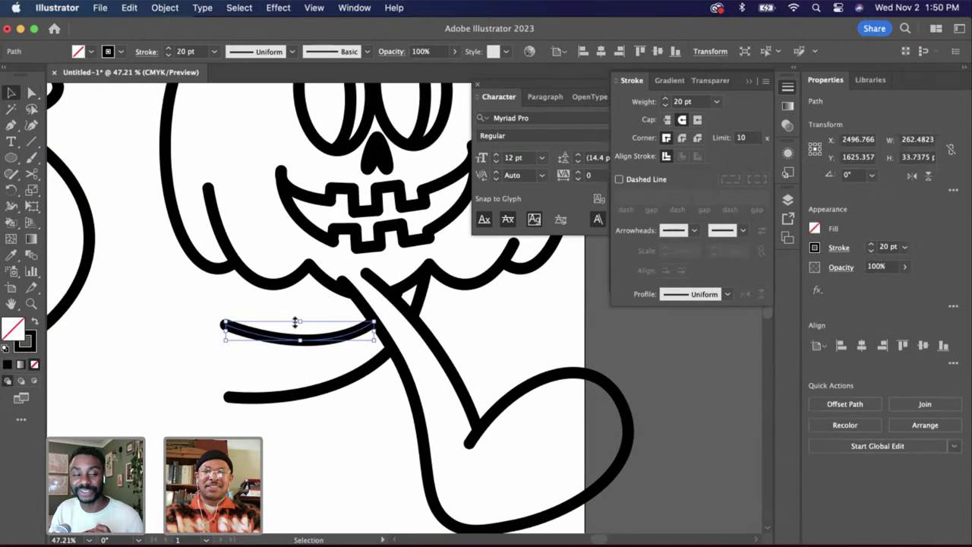
left_click(330, 392)
left_click(316, 414)
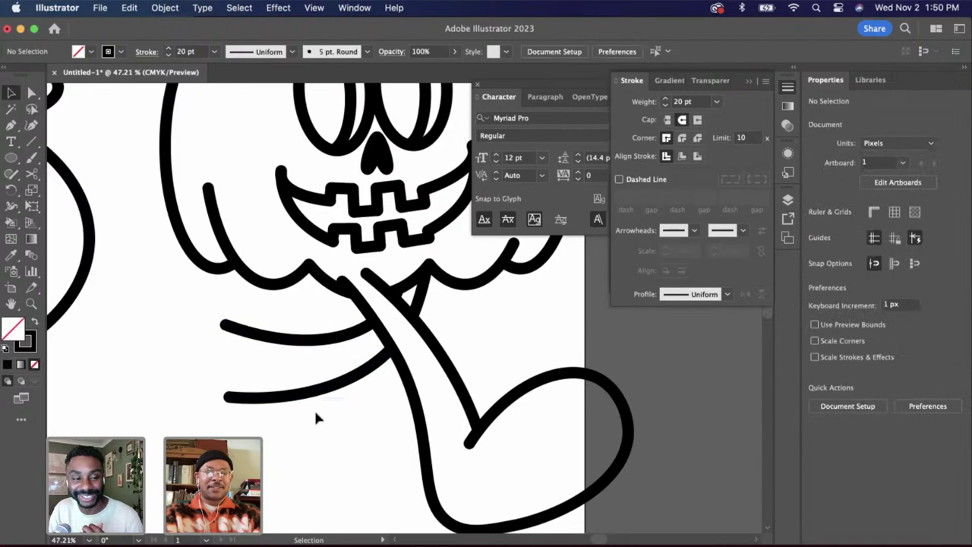
left_click(11, 157)
left_click_drag(144, 291, 259, 477)
scroll(79, 300, "up", 3)
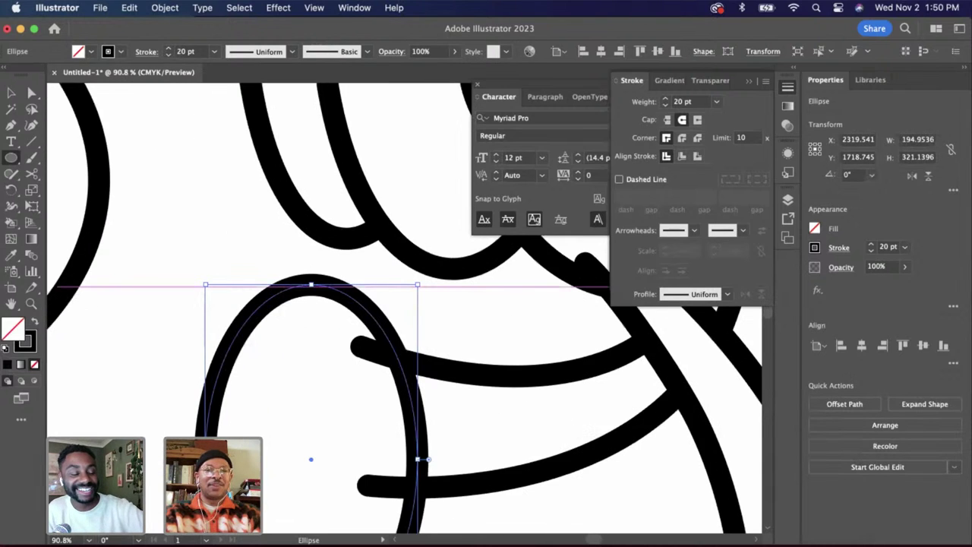
Position the foot ellipse against the free end of the second leg's upper line and resize it to about 189 by 304 px
left_click(10, 92)
scroll(187, 249, "down", 3)
scroll(187, 248, "right", 3)
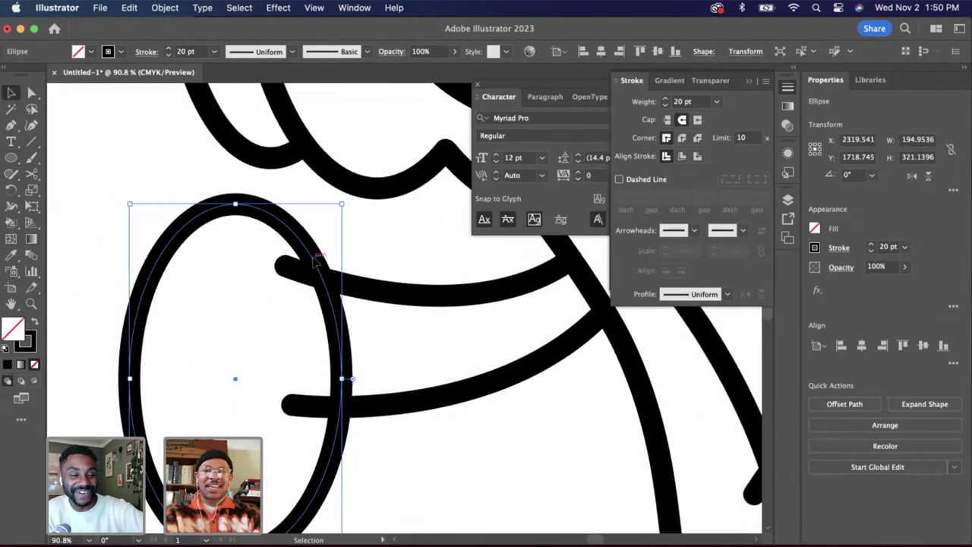
left_click_drag(307, 270, 298, 282)
scroll(275, 379, "down", 3)
scroll(275, 380, "right", 1)
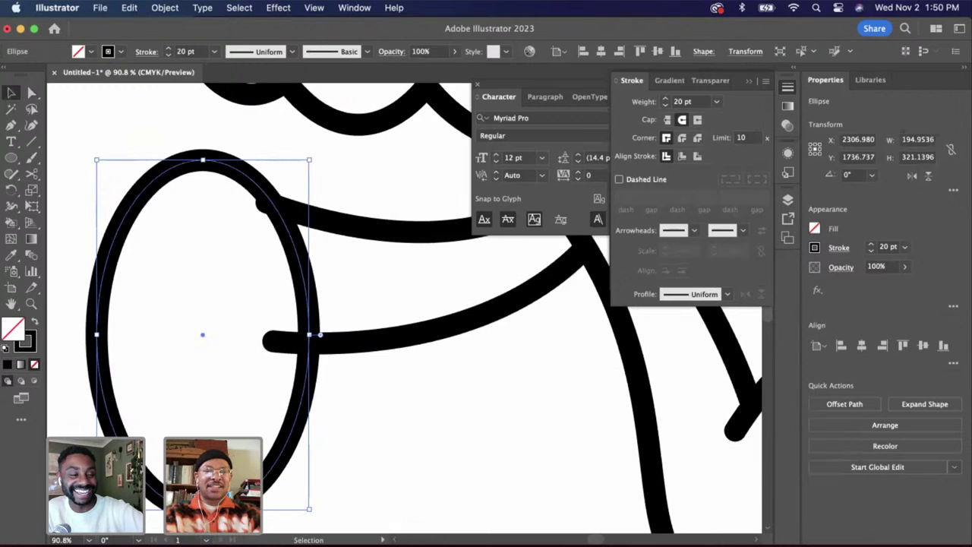
left_click_drag(203, 509, 202, 491)
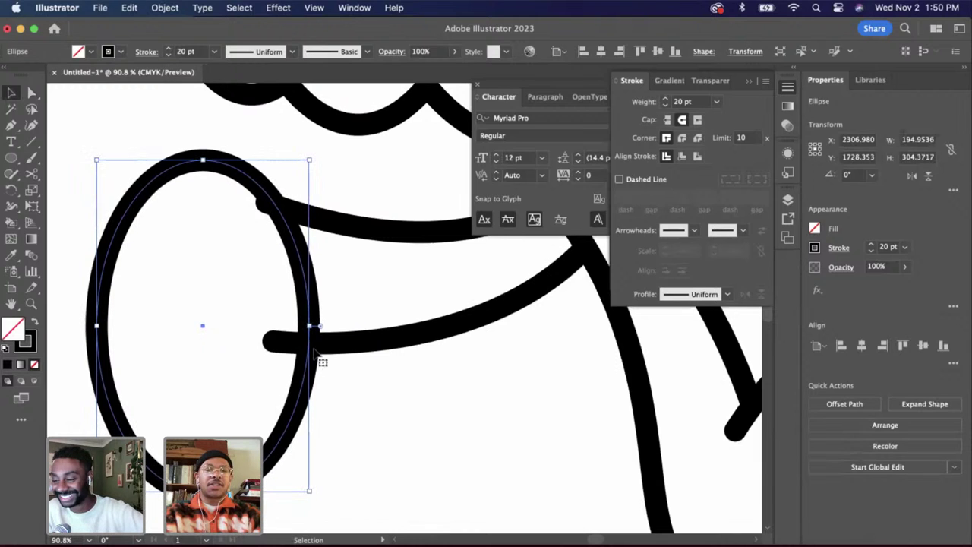
left_click_drag(313, 349, 308, 358)
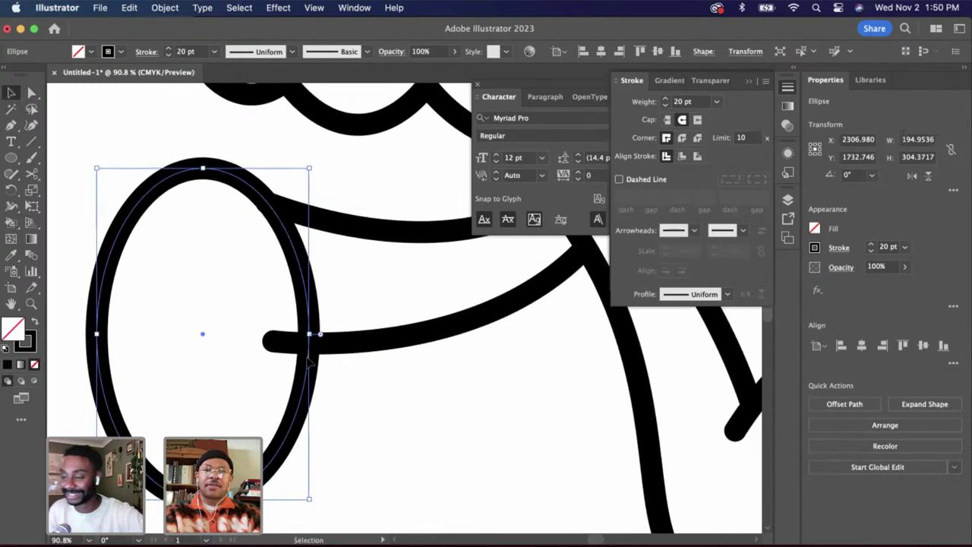
left_click_drag(97, 335, 103, 335)
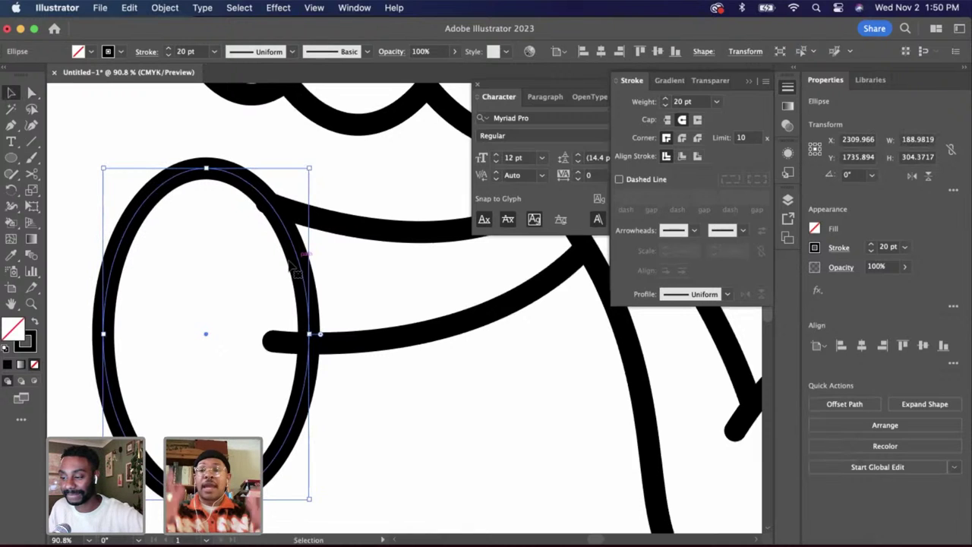
Cut the foot ellipse where it meets the second leg's upper and lower lines and delete the segment between the cuts
scroll(369, 158, "up", 3)
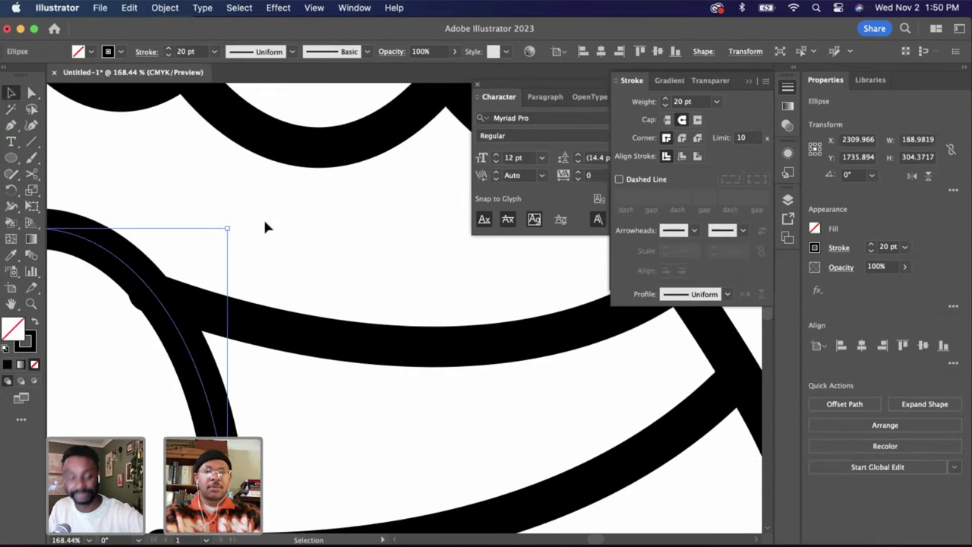
scroll(195, 319, "left", 2)
key("c")
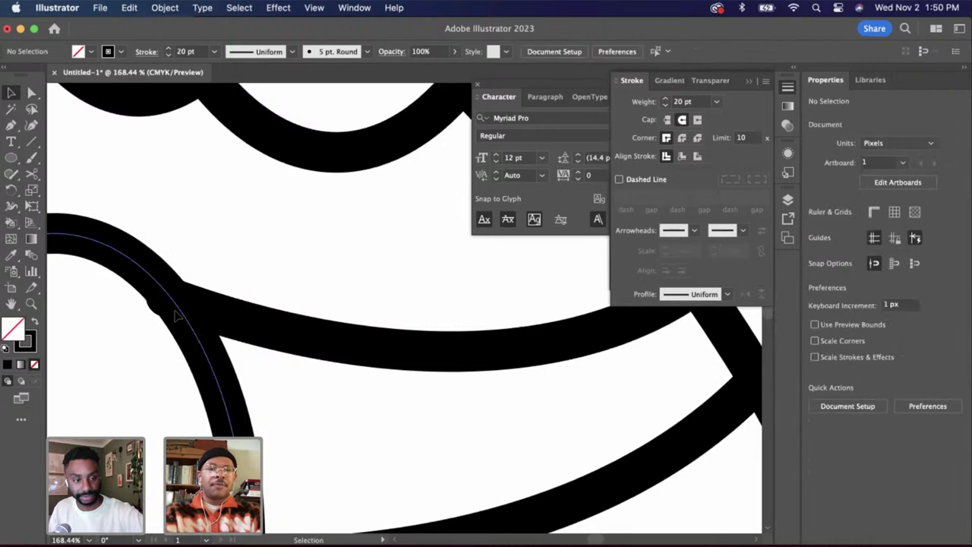
left_click(166, 296)
key("a")
scroll(181, 325, "down", 4)
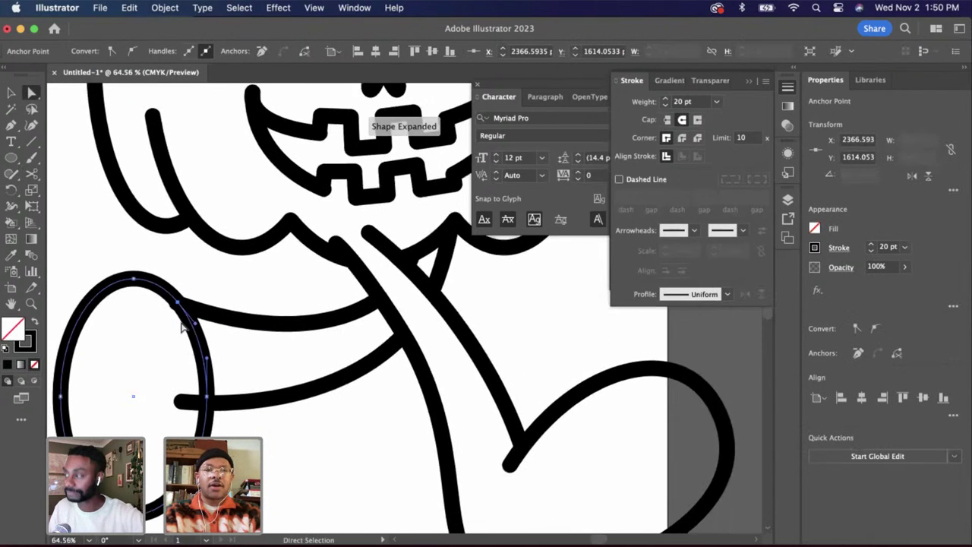
scroll(180, 322, "up", 2)
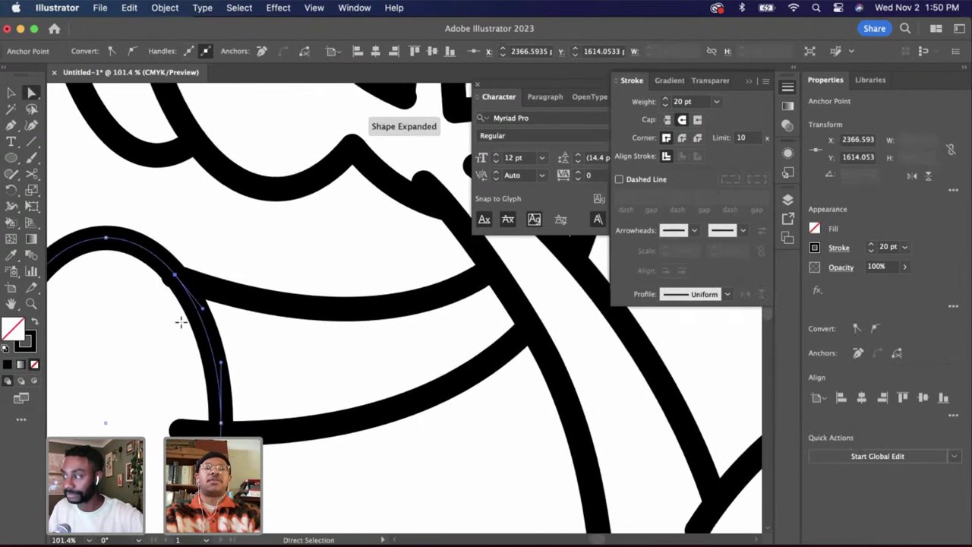
left_click(221, 419)
key("Delete")
Align the end anchor of the second leg's upper line with the upper cut end of the foot outline
scroll(145, 275, "up", 4)
left_click(255, 286)
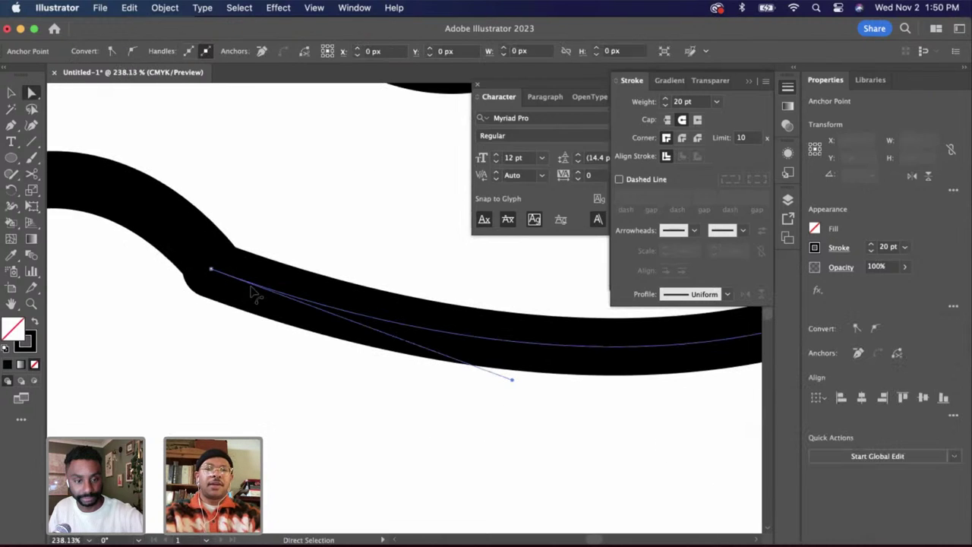
left_click(213, 272)
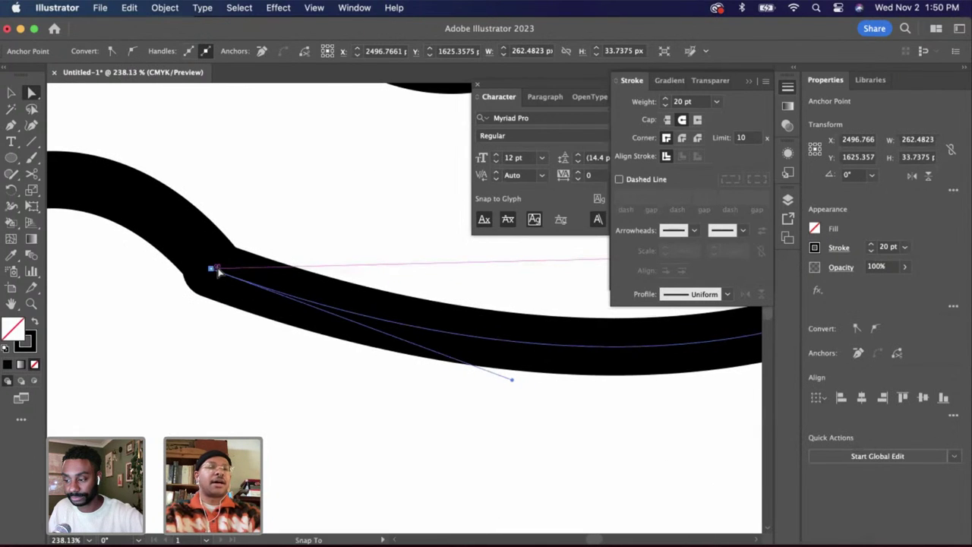
scroll(218, 272, "up", 3)
mouse_move(203, 270)
left_mouse_down()
mouse_move(212, 273)
mouse_move(208, 266)
left_mouse_up()
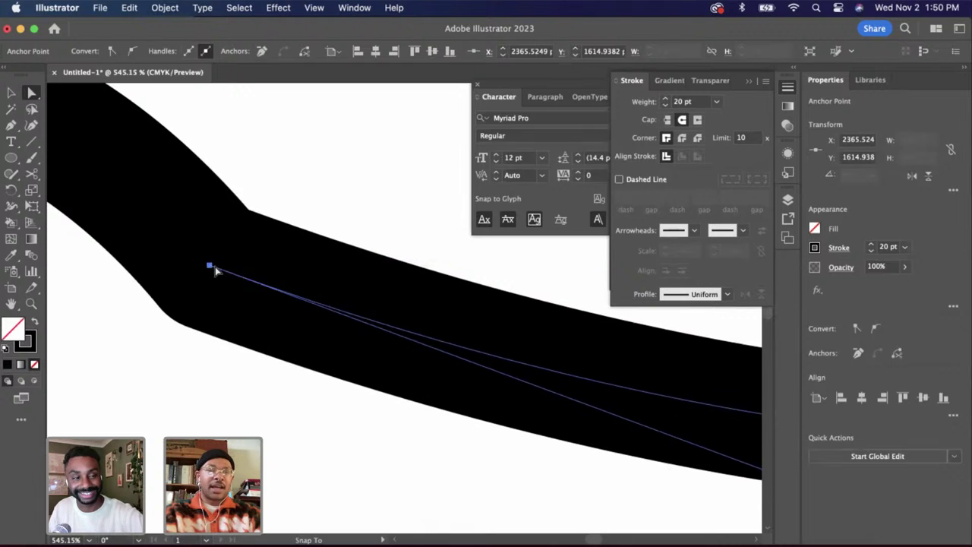
left_click(295, 385)
scroll(295, 385, "down", 3)
scroll(297, 389, "down", 5)
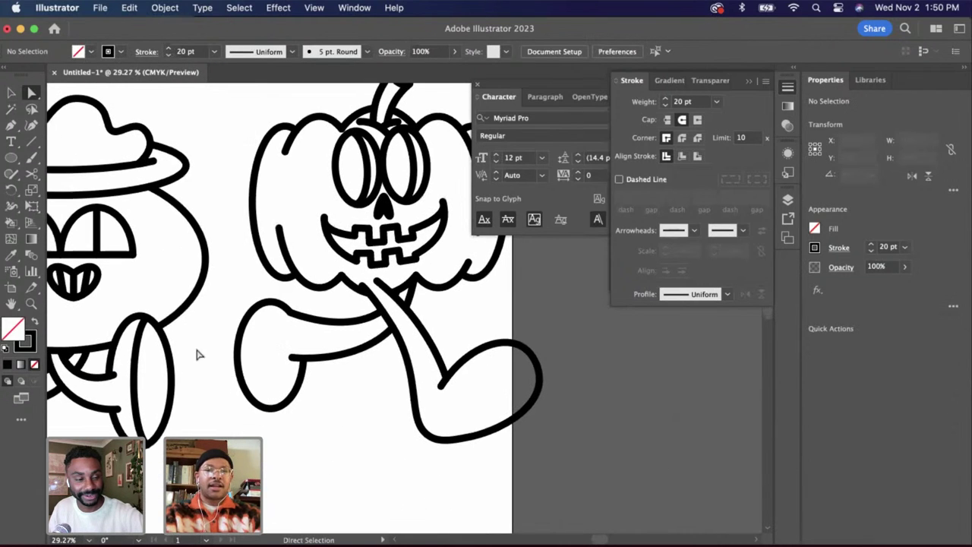
Stretch the foot outline downward to about 342 px high and raise its open end anchor to the second leg's lower line
left_click(10, 92)
left_click(297, 399)
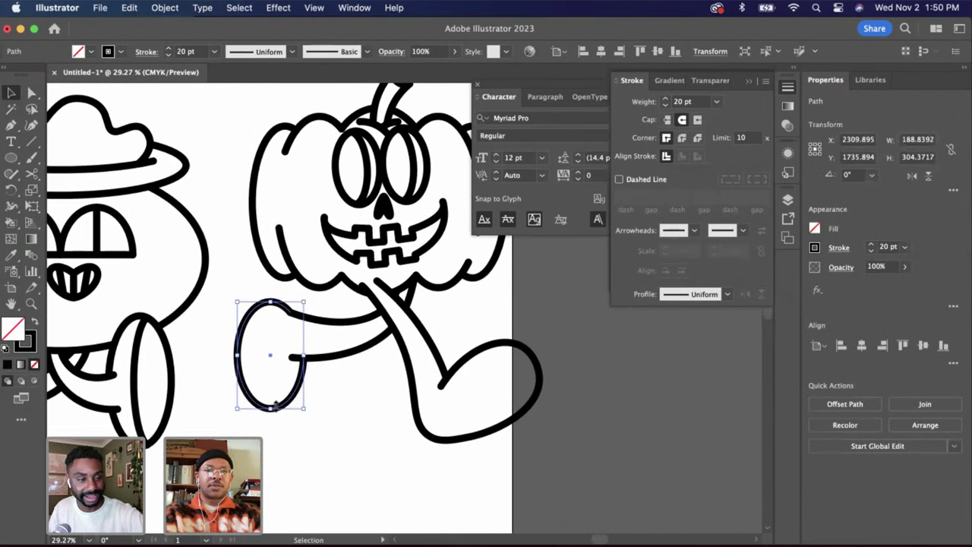
left_click_drag(275, 404, 278, 427)
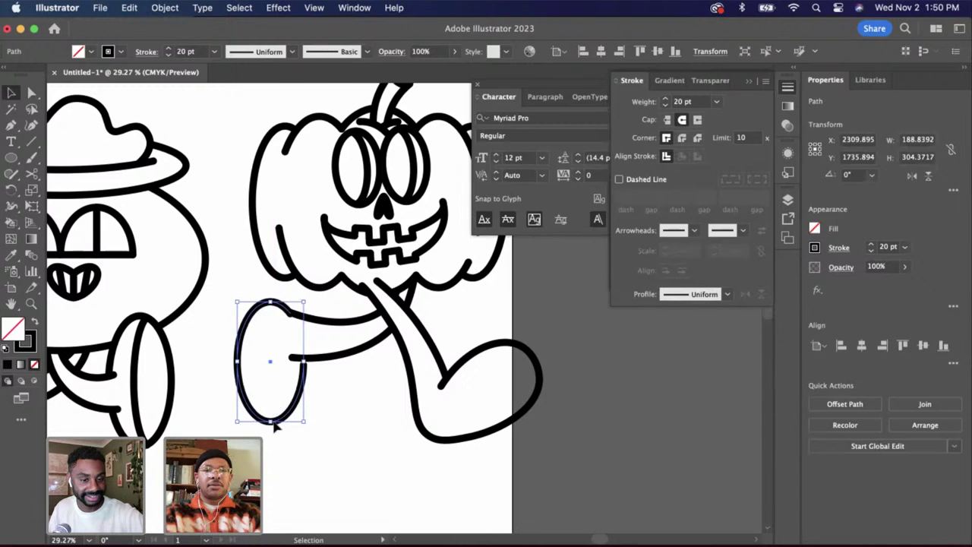
scroll(278, 409, "up", 3)
key("a")
left_click_drag(338, 304, 339, 289)
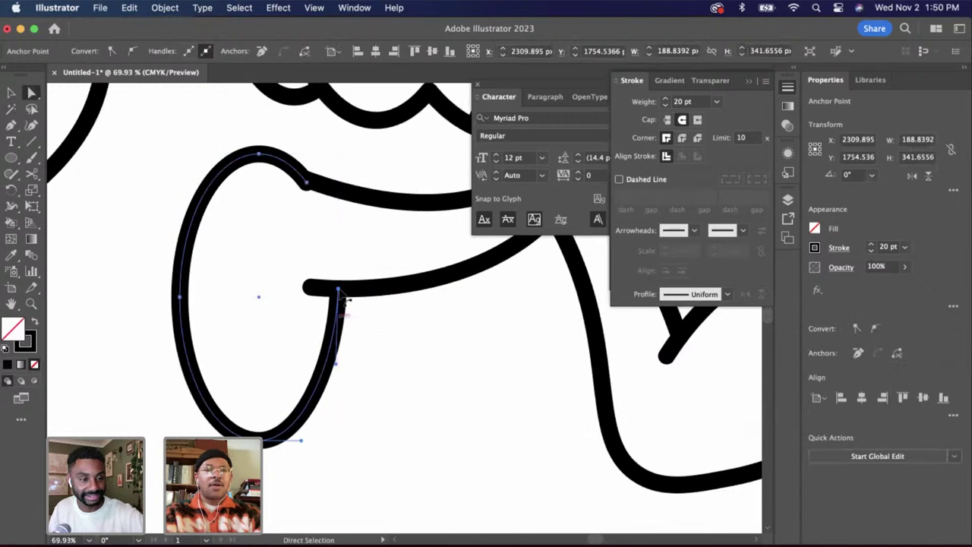
left_click(127, 253)
Stretch the second leg's foot outline slightly further downward
left_click(11, 93)
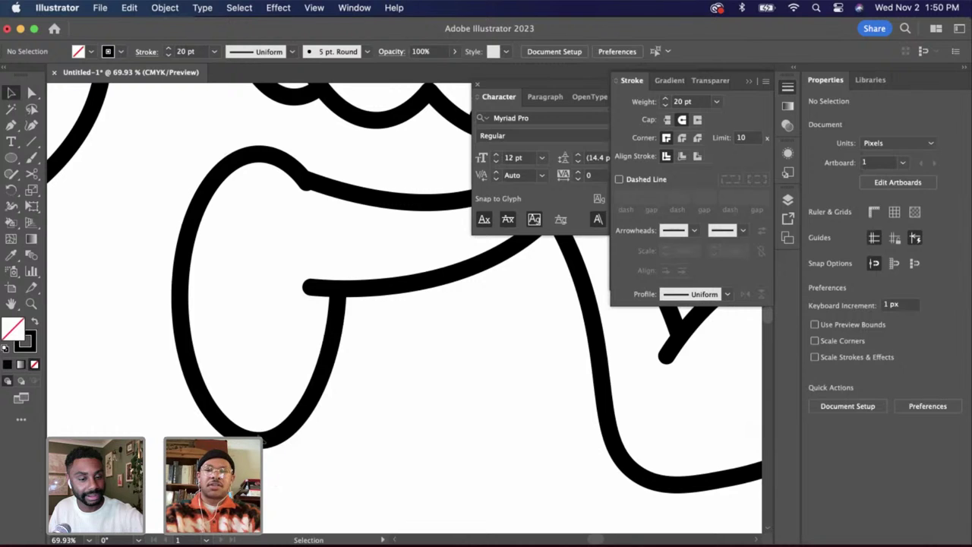
left_click(259, 439)
left_click_drag(259, 440, 259, 456)
left_click(439, 436)
scroll(439, 436, "right", 4)
scroll(314, 398, "down", 2)
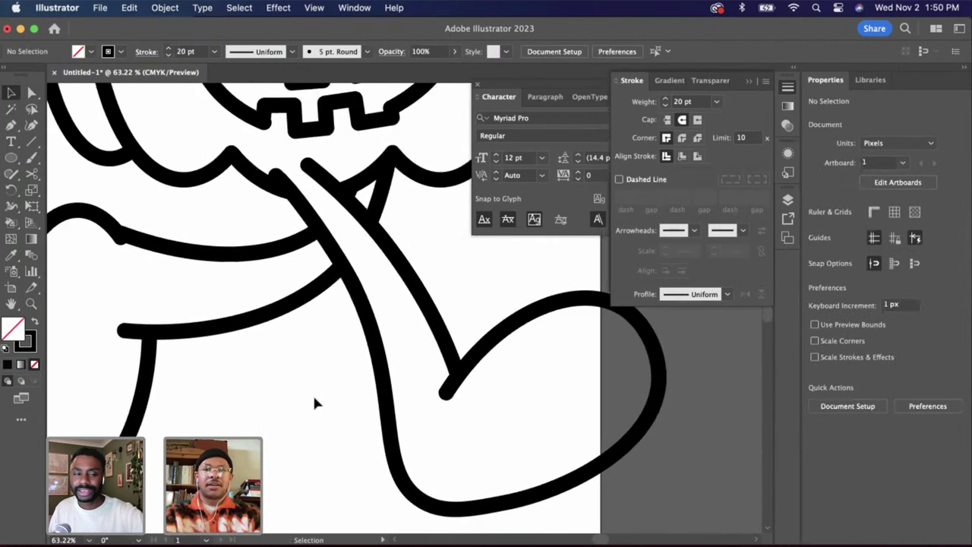
Fill the large inner oval of each pumpkin eye with black using the Live Paint Bucket
scroll(312, 392, "down", 3)
scroll(312, 392, "up", 2)
left_click(295, 189)
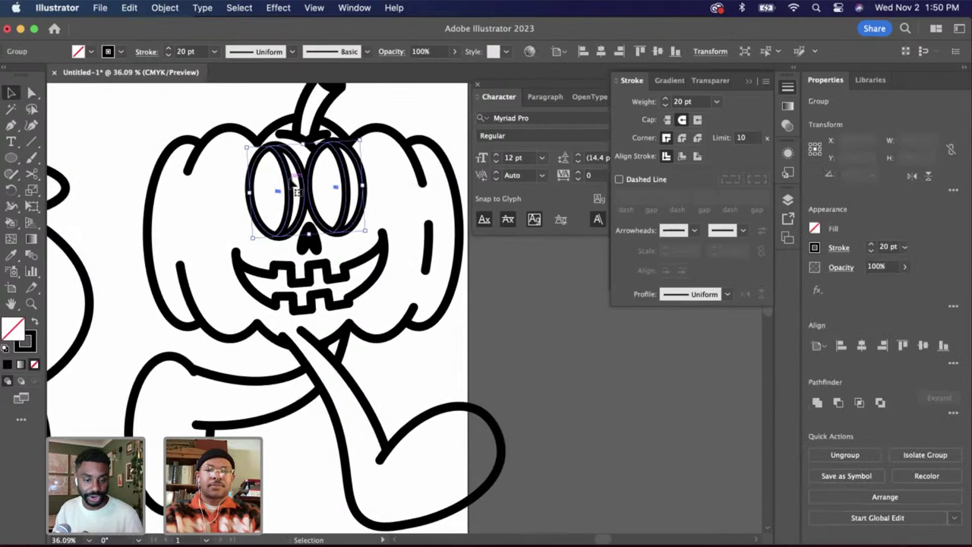
key("k")
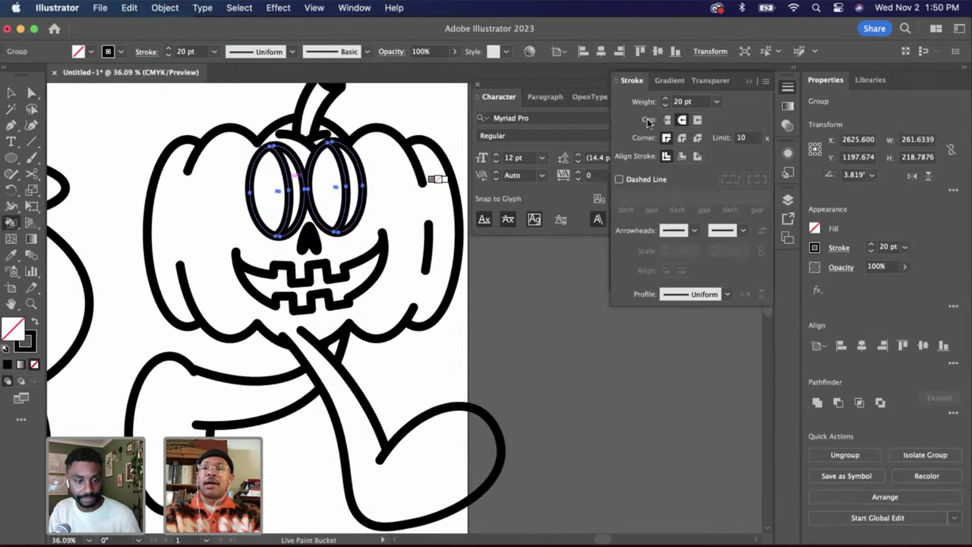
left_click(788, 106)
left_click(648, 249)
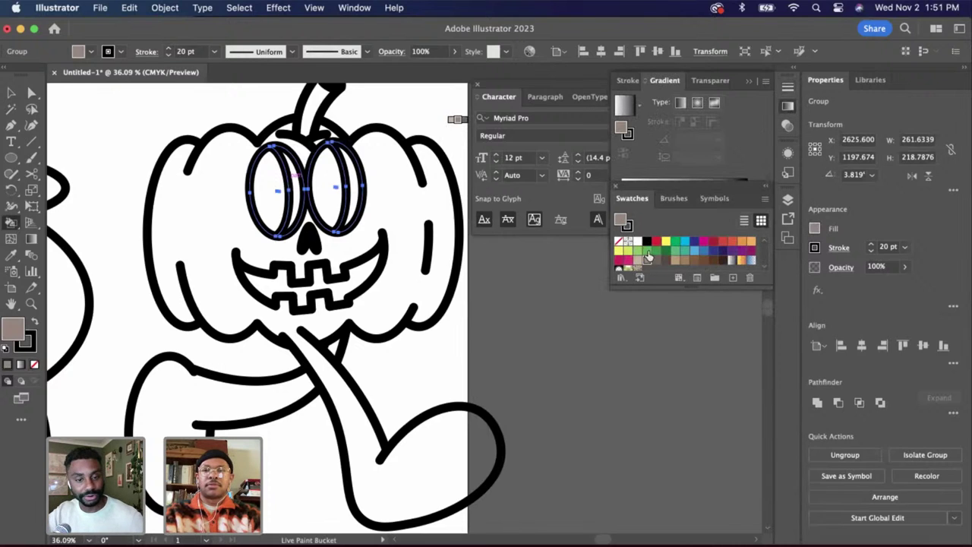
double_click(620, 220)
left_click_drag(373, 324, 298, 392)
key("Return")
left_click(269, 219)
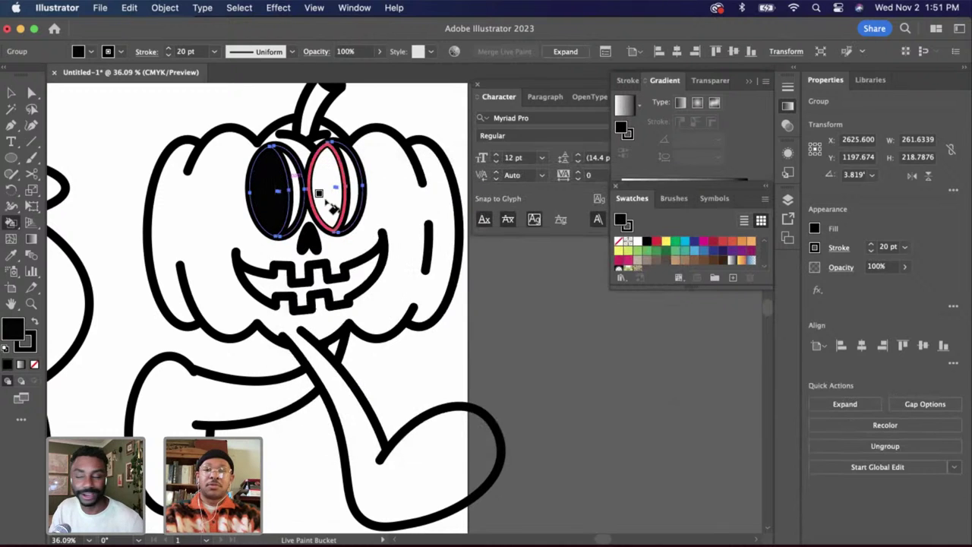
left_click(327, 202)
key("a")
left_click(436, 352)
scroll(433, 352, "down", 3)
scroll(435, 353, "down", 2)
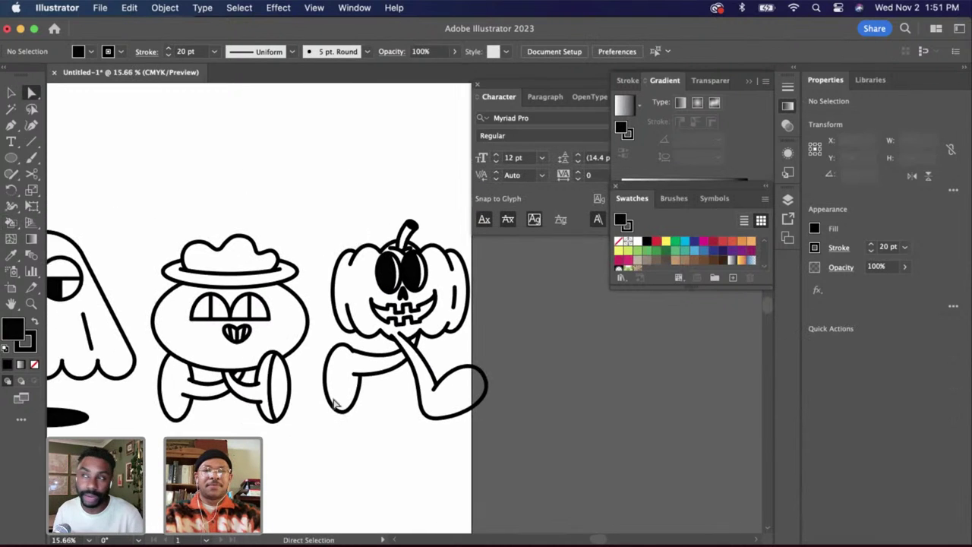
scroll(295, 342, "up", 2)
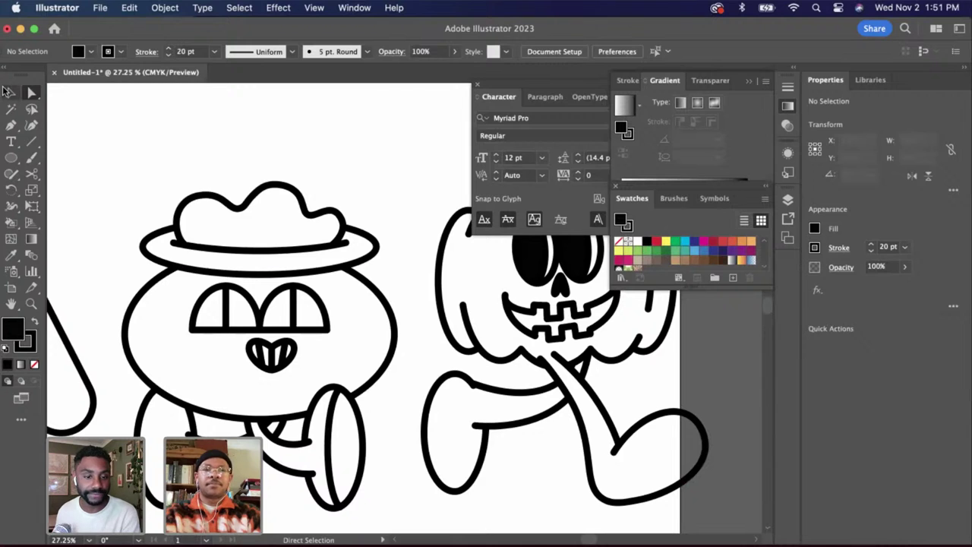
Isolate the hat-wearing character's group and select its pair of eyes
left_click(10, 91)
double_click(296, 307)
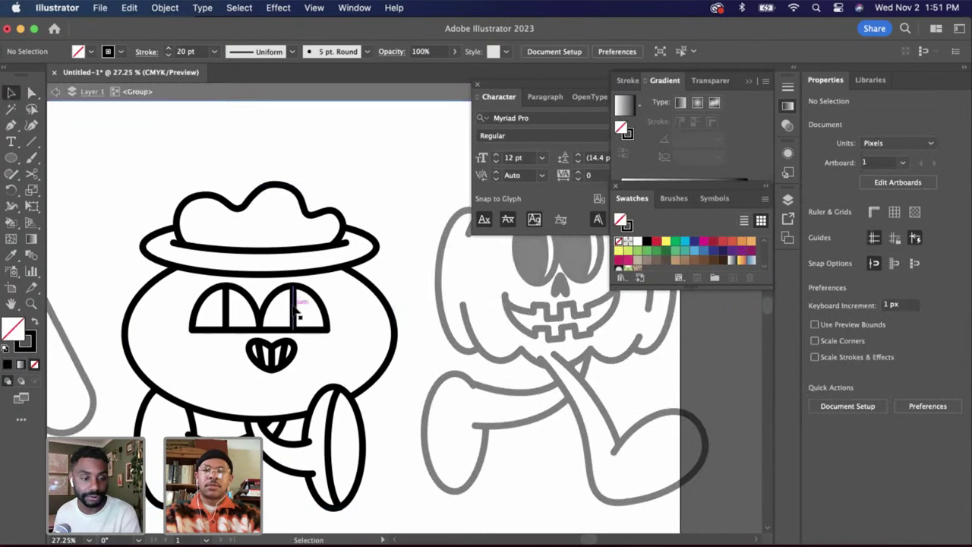
left_click(299, 310)
left_click_drag(261, 281, 261, 281)
scroll(261, 281, "left", 3)
scroll(261, 281, "up", 1)
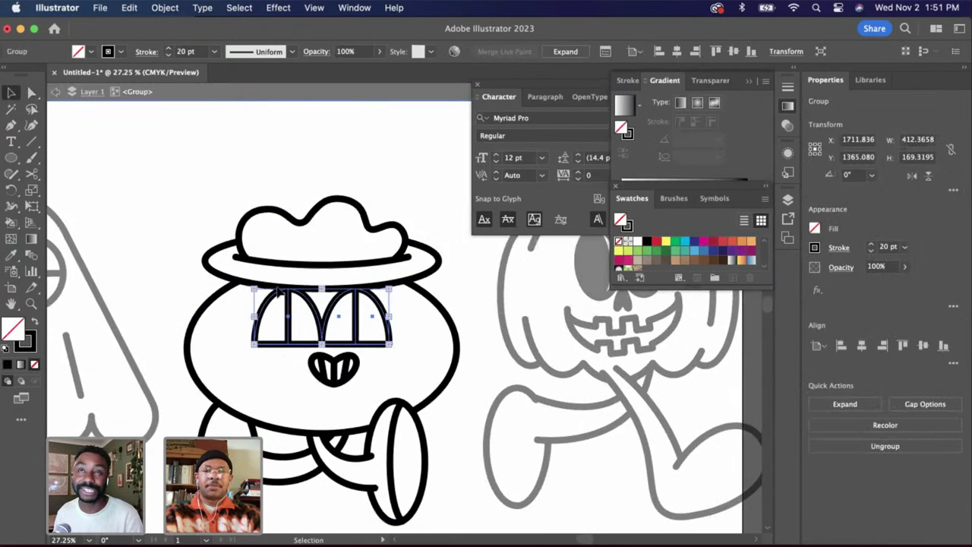
Fill the right half of both of the hat character's eyes with solid black using Live Paint Bucket, and exit isolation mode
key("k")
double_click(624, 219)
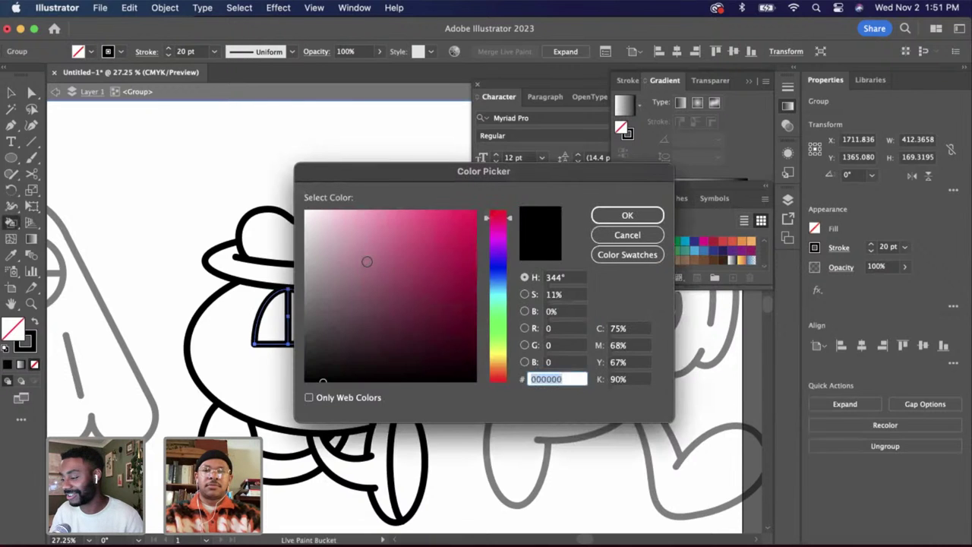
left_click_drag(366, 263, 297, 397)
key("Return")
left_click(647, 242)
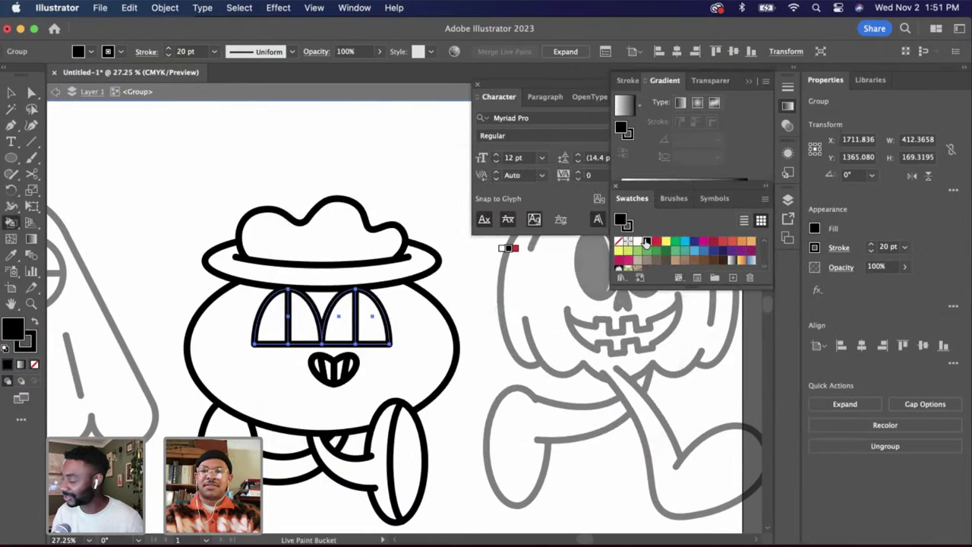
double_click(621, 219)
left_click_drag(360, 350, 289, 394)
key("Return")
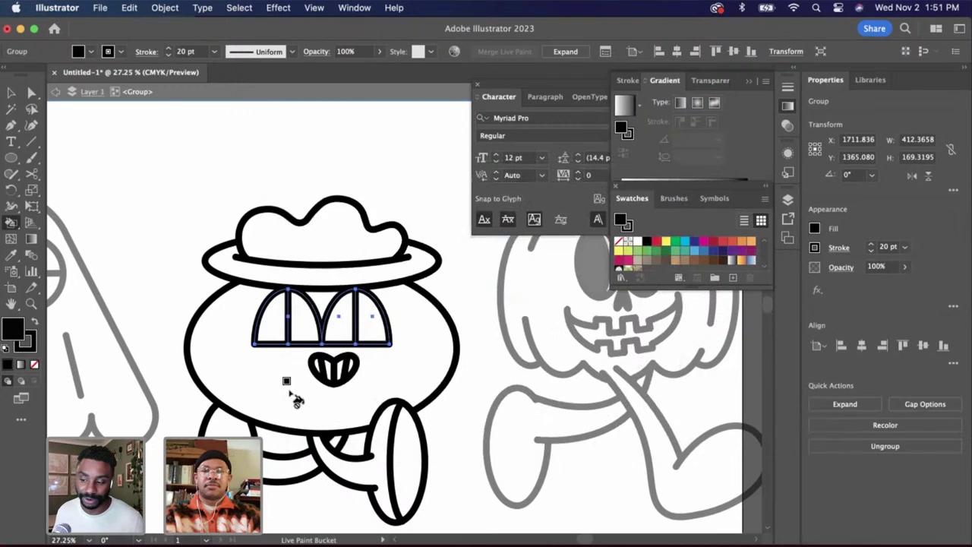
left_click(297, 319)
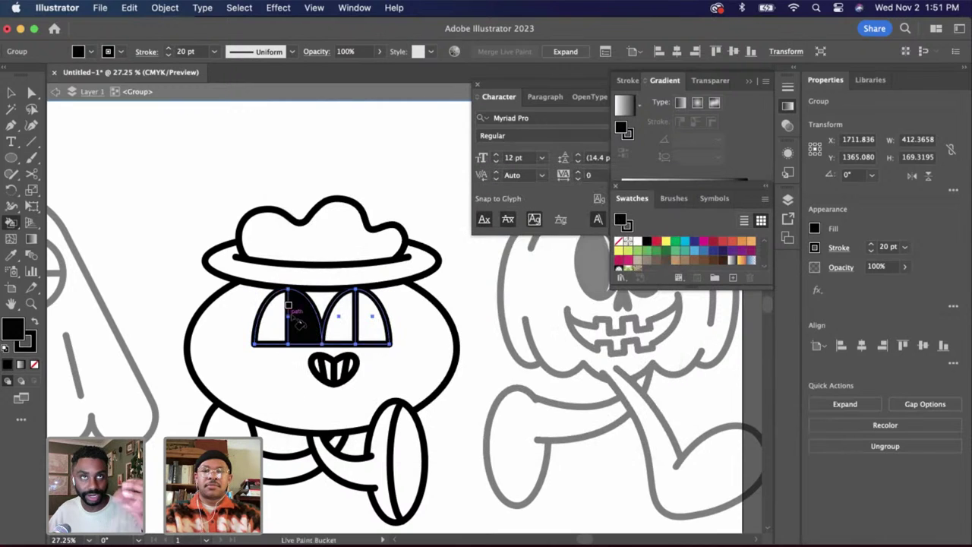
left_click(370, 319)
left_click(629, 242)
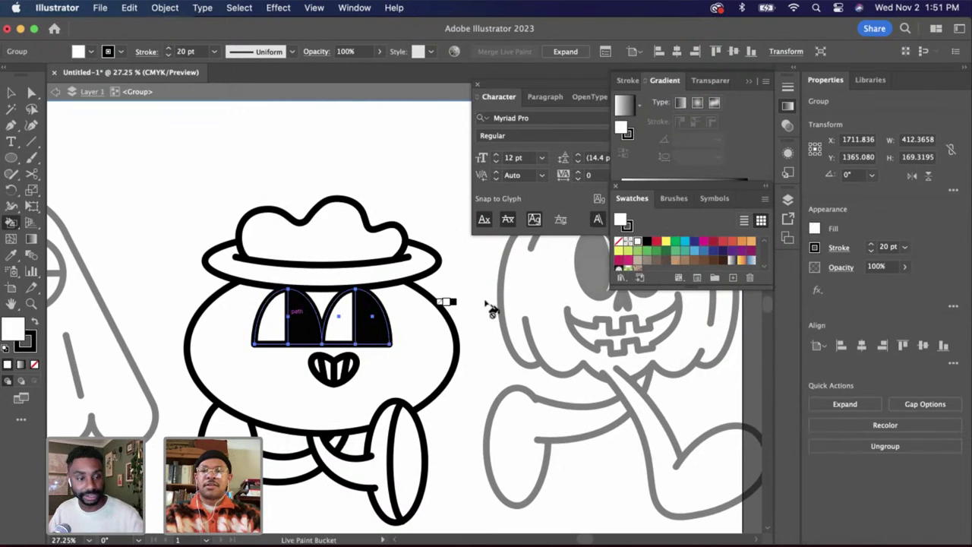
key("a")
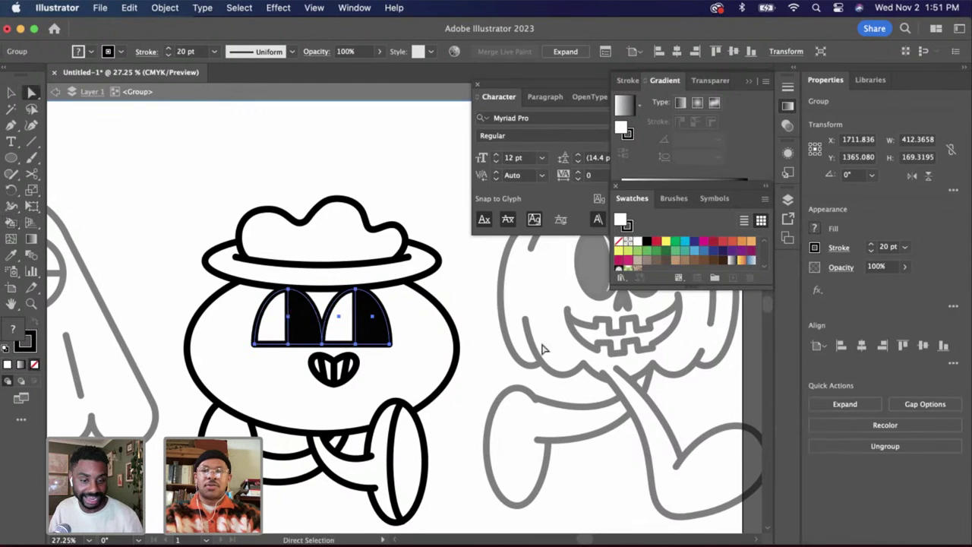
double_click(467, 357)
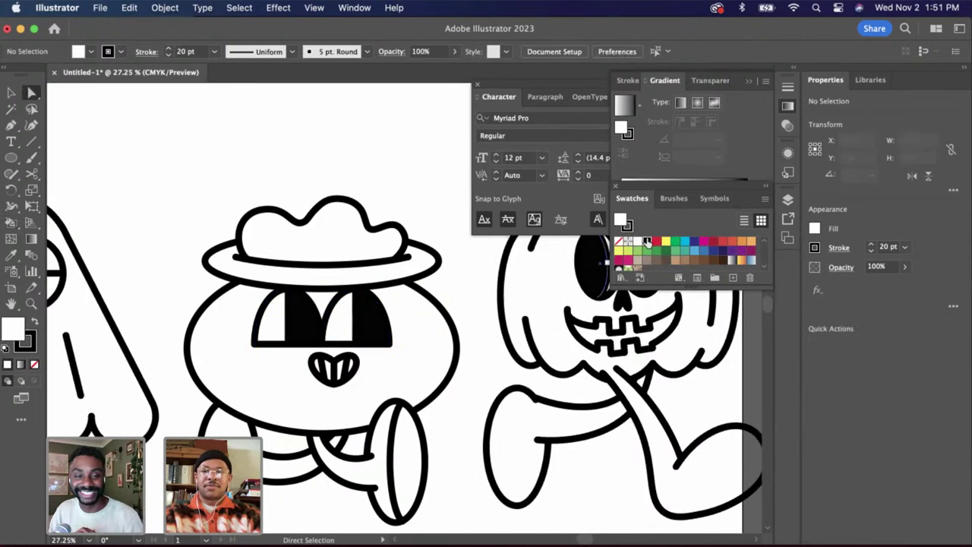
Set the Live Paint Bucket's fill colour to pure black
left_click(646, 242)
key("k")
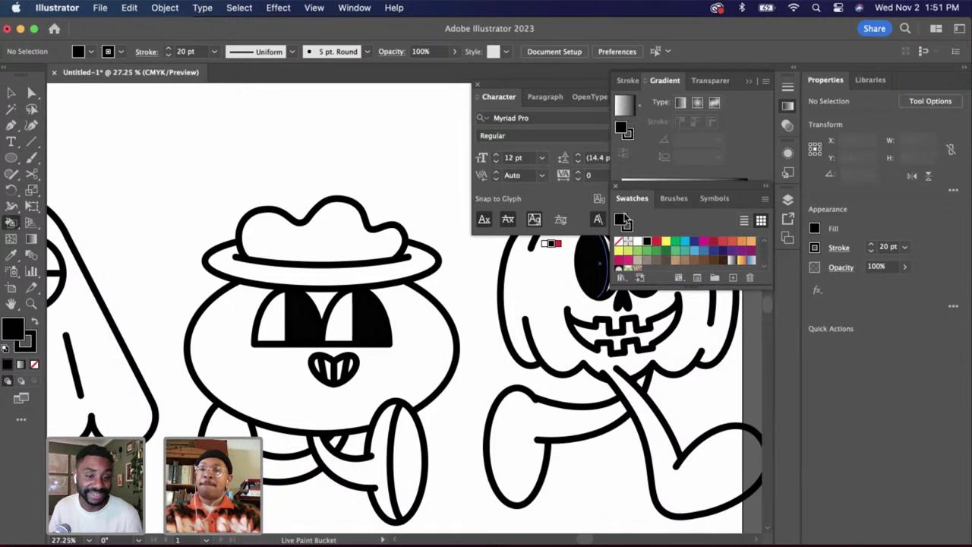
double_click(624, 219)
left_click_drag(342, 354, 296, 399)
key("Return")
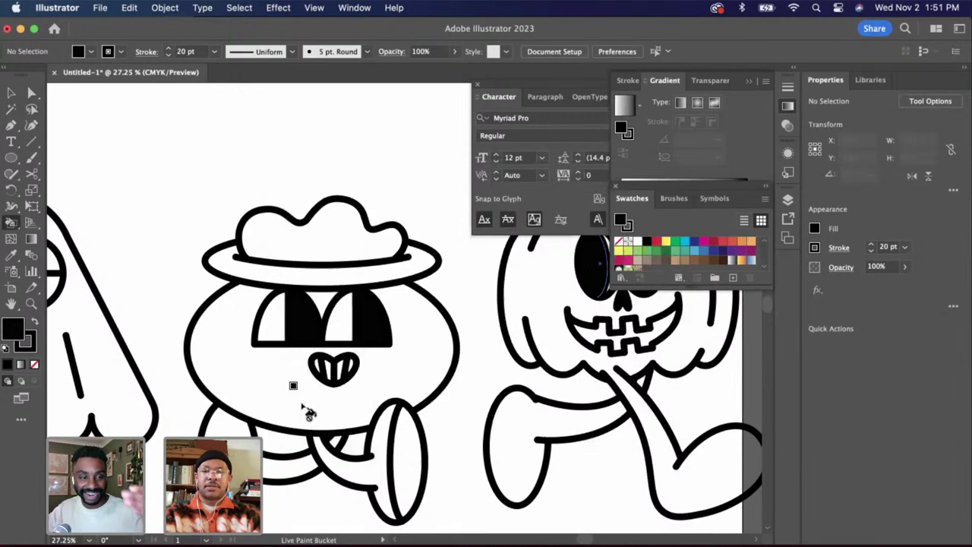
key("v")
left_click(377, 401)
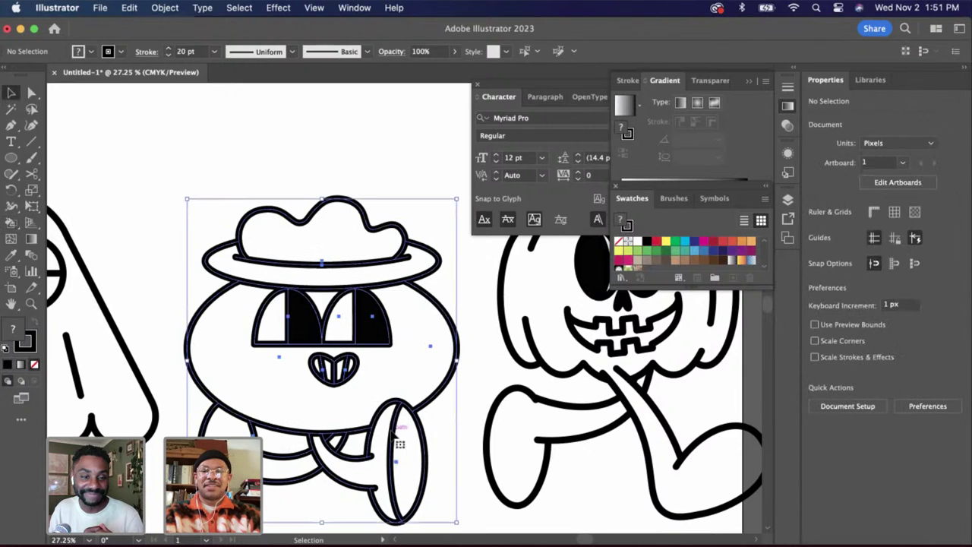
key("k")
scroll(410, 444, "up", 3)
scroll(399, 414, "down", 4)
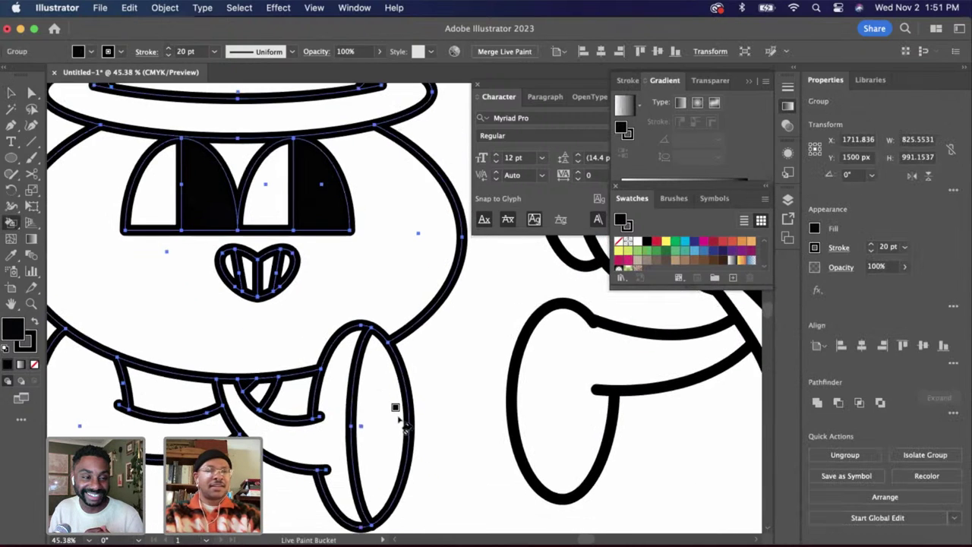
scroll(404, 427, "down", 2)
key("v")
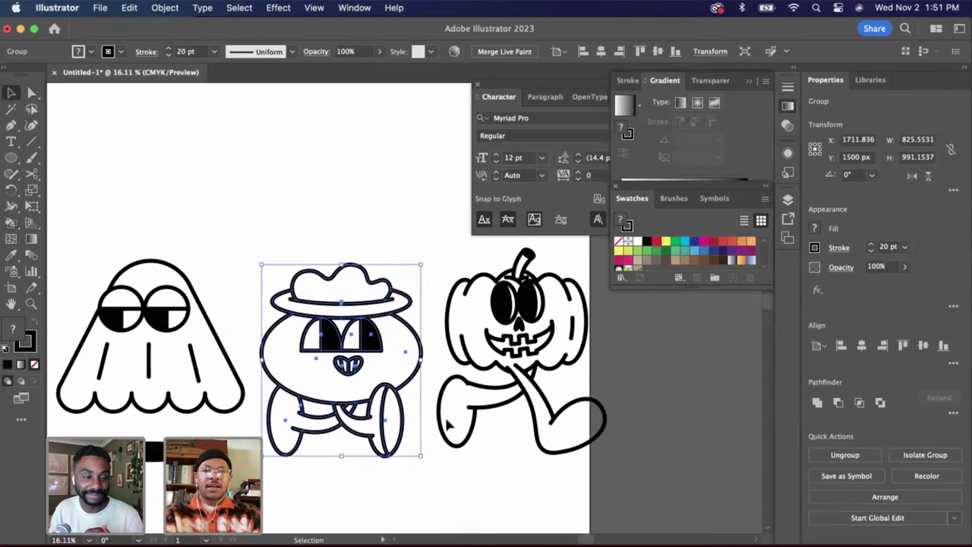
left_click(508, 474)
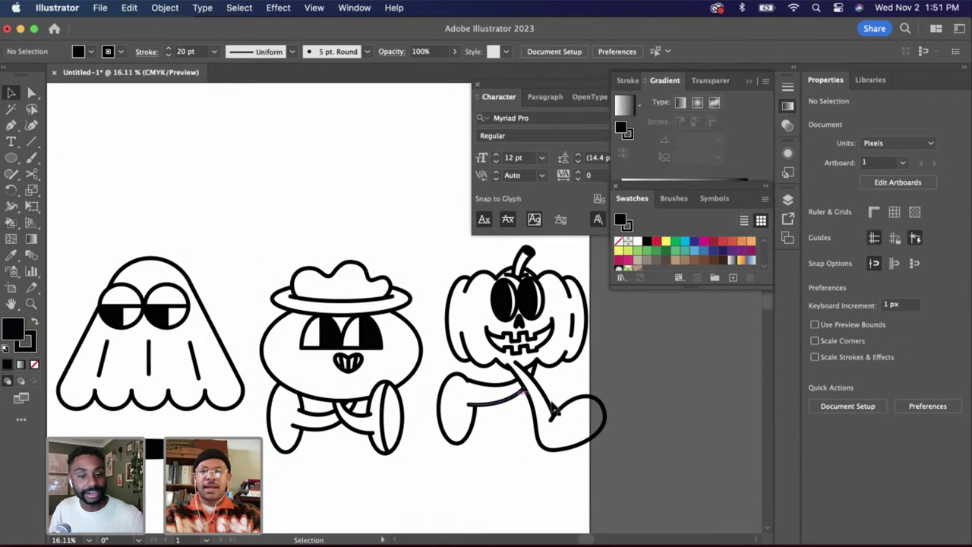
Group the pumpkin character's parts and align the group to the hat character's vertical centre
scroll(568, 454, "right", 3)
scroll(568, 455, "down", 1)
left_click(423, 269)
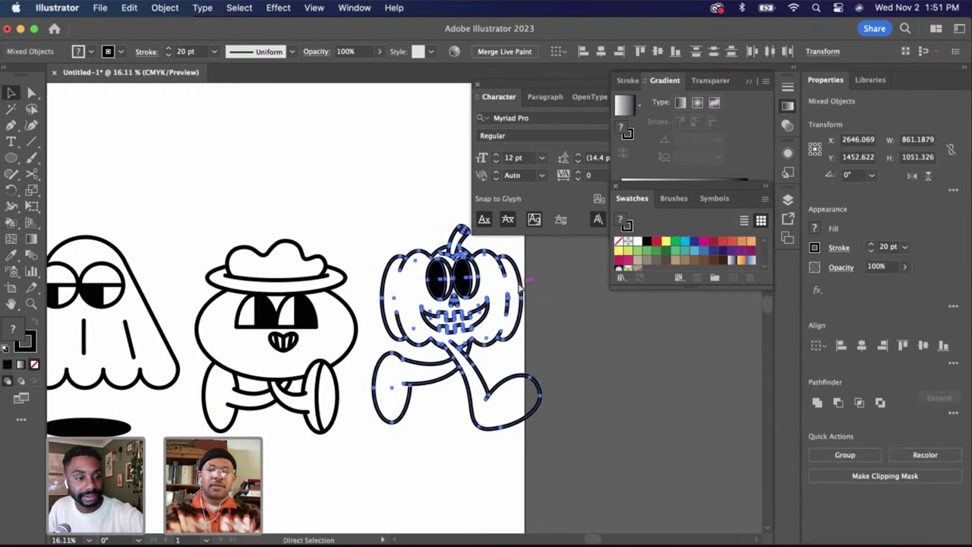
scroll(514, 304, "up", 1)
scroll(514, 304, "left", 2)
left_click(329, 357, "shift")
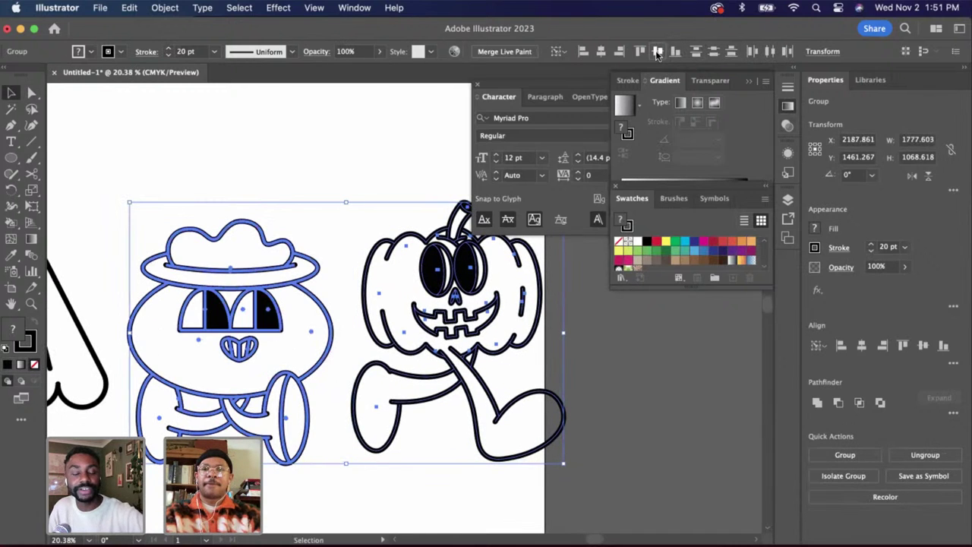
left_click(586, 445)
scroll(585, 446, "down", 3)
Nudge the pumpkin character right, group it with the ghost, and centre the pair horizontally on the hat character
left_click(547, 407)
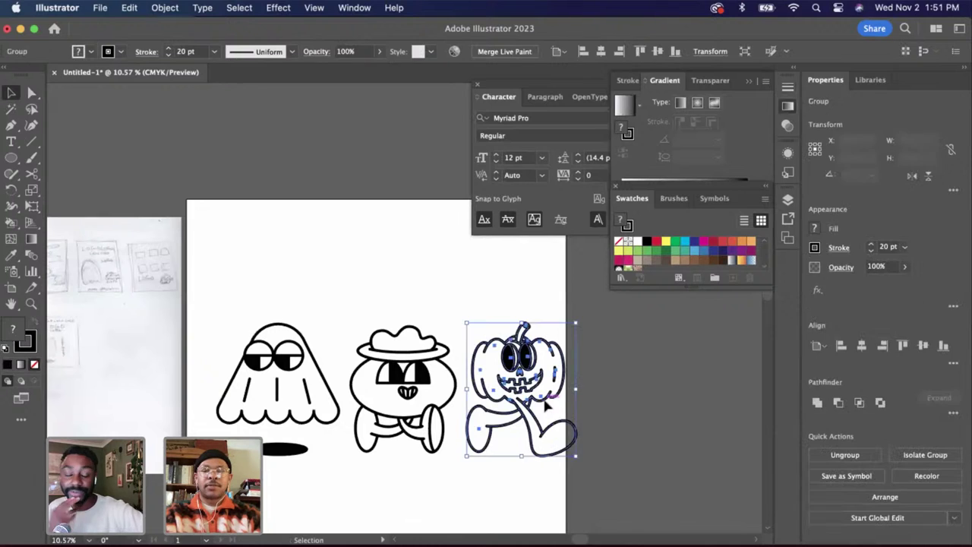
key("shift+Right")
left_click(334, 397, "shift")
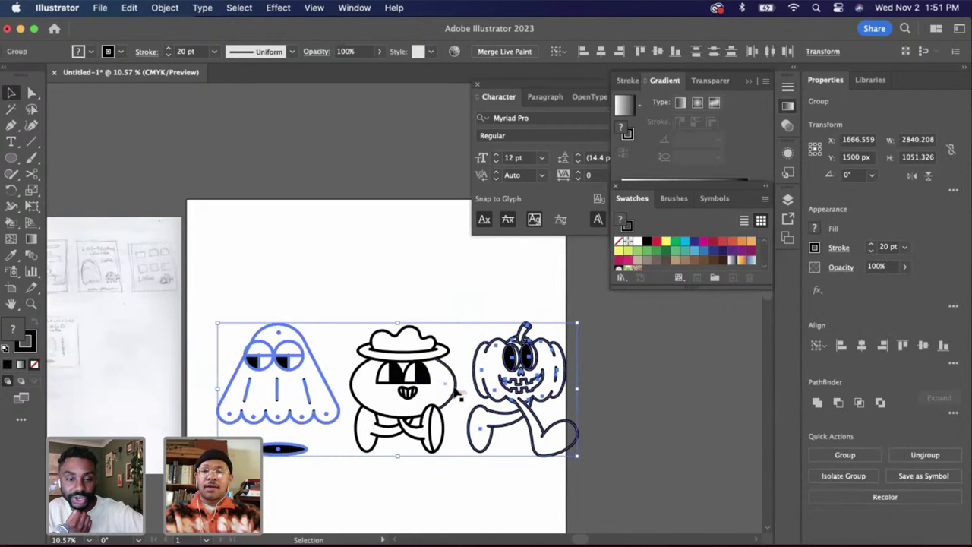
left_click(335, 397, "shift")
left_click(456, 391, "shift")
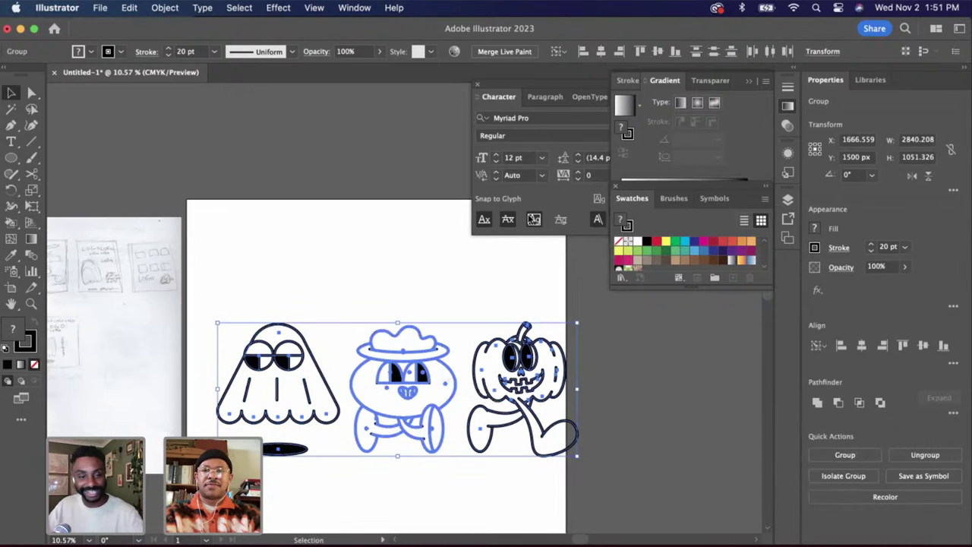
left_click(601, 52)
left_click(506, 440)
Nudge the hat character 40 px to the right between the ghost and the pumpkin
left_click(437, 422)
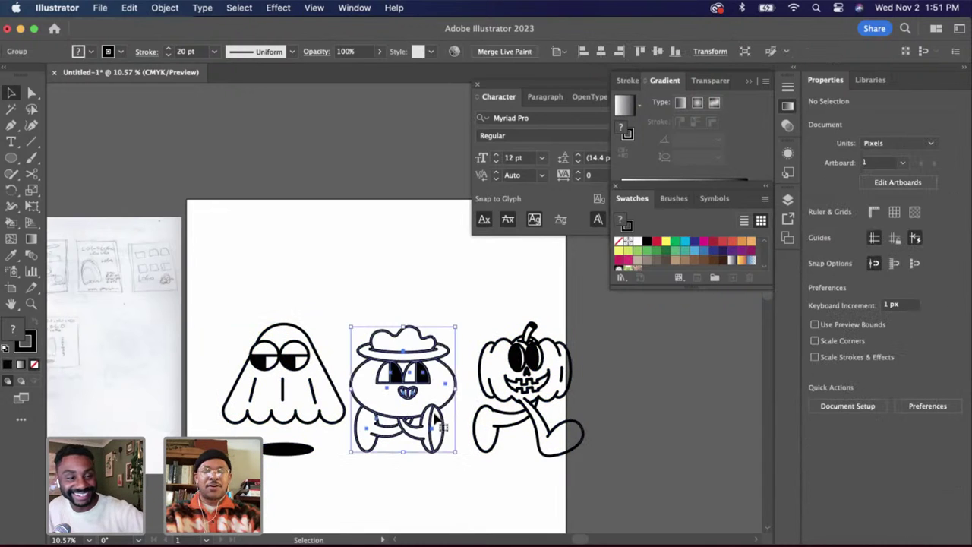
key("shift+Right")
key("shift+Right")
key("shift+Right")
key("shift+Right")
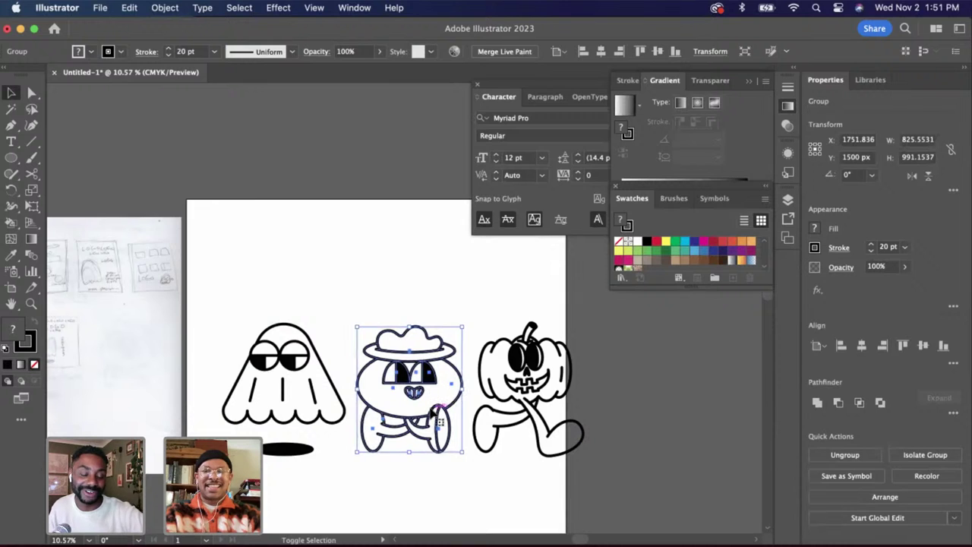
Group all three characters, scaled down to about 2582 px wide, and centre the group on the artboard
left_click_drag(566, 467, 234, 315)
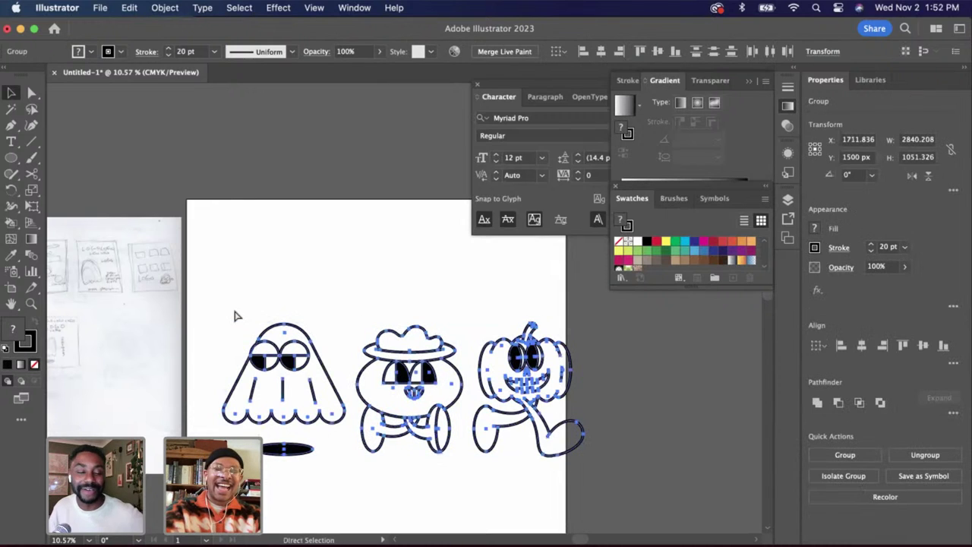
left_click_drag(586, 458, 570, 449)
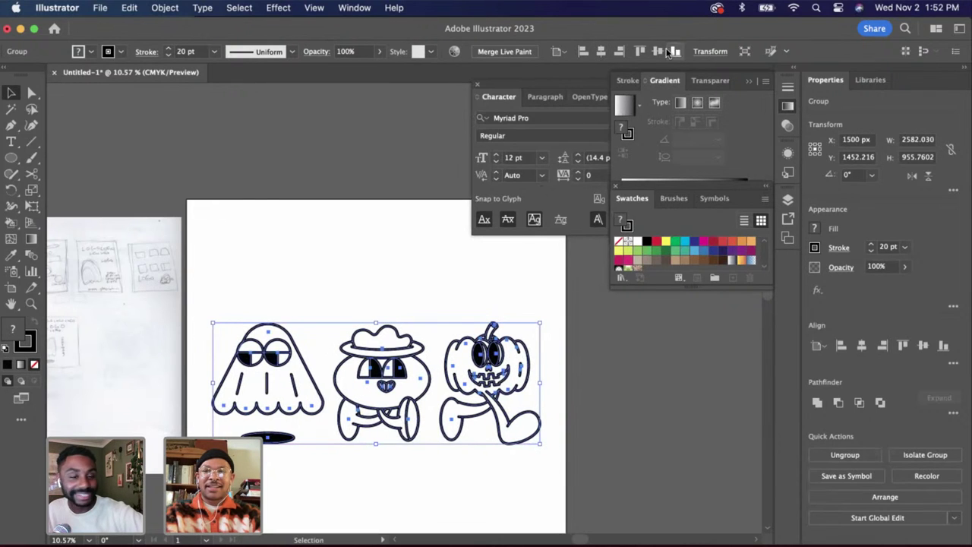
left_click(626, 356)
scroll(626, 356, "up", 3)
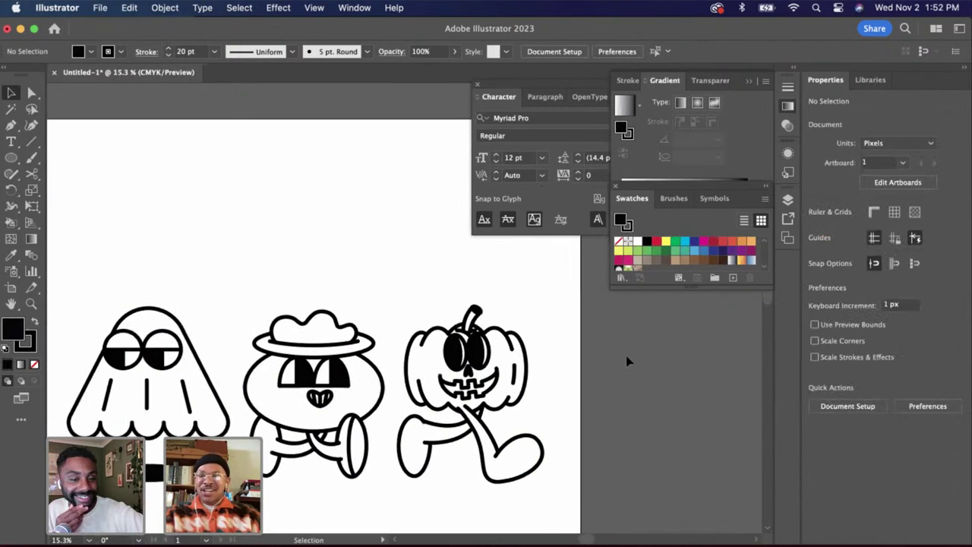
scroll(626, 356, "down", 3)
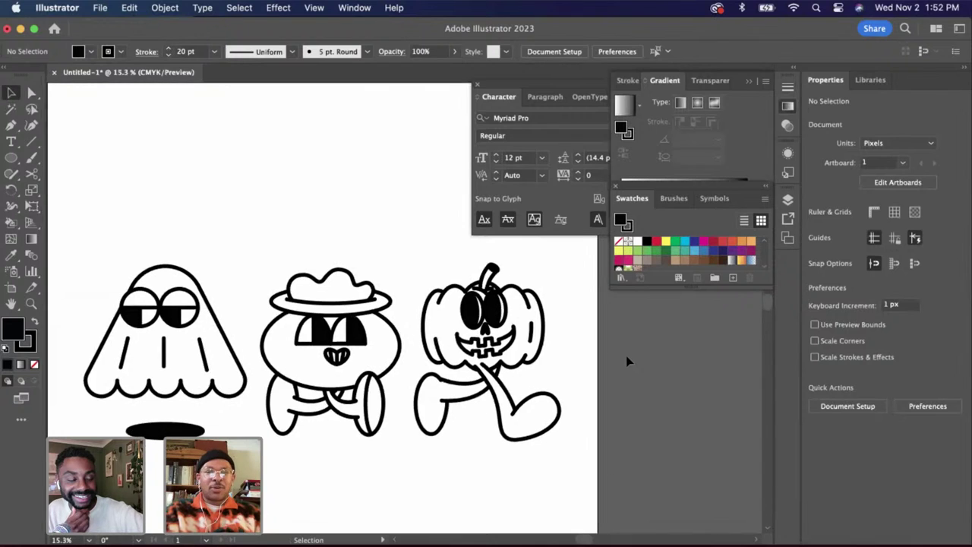
Add a "Lorem ipsum" placeholder text above the characters and scale it up to about 94 pt
left_click(296, 237)
scroll(382, 259, "up", 3)
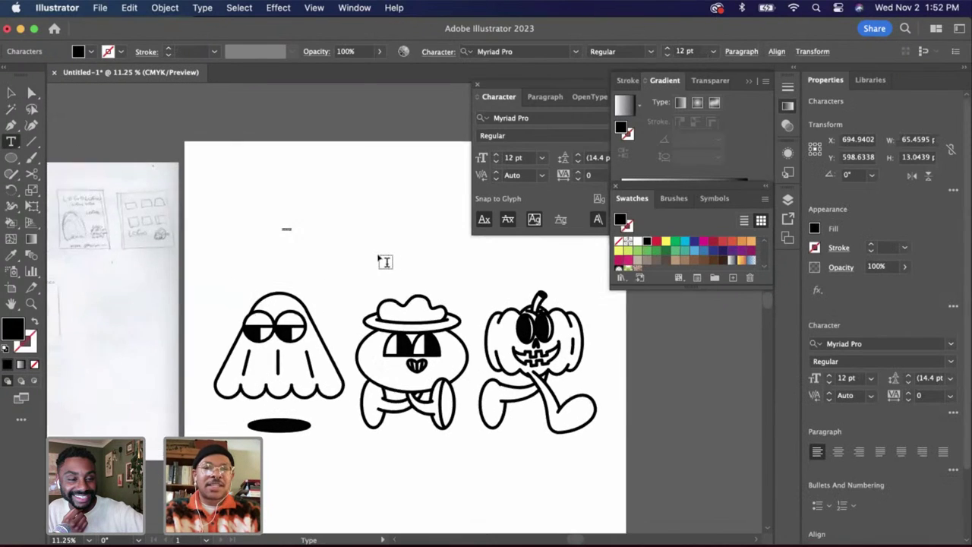
left_click(11, 93)
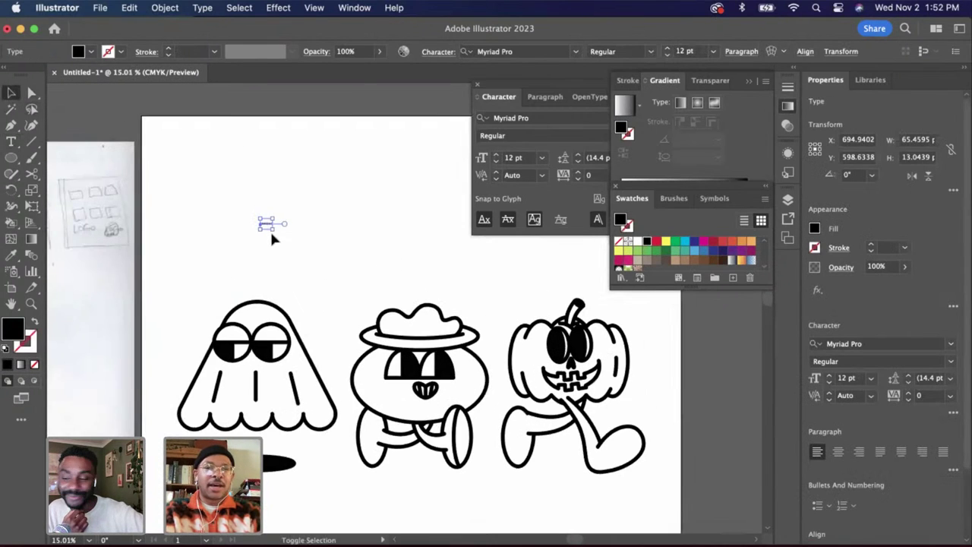
left_click_drag(271, 229, 354, 240)
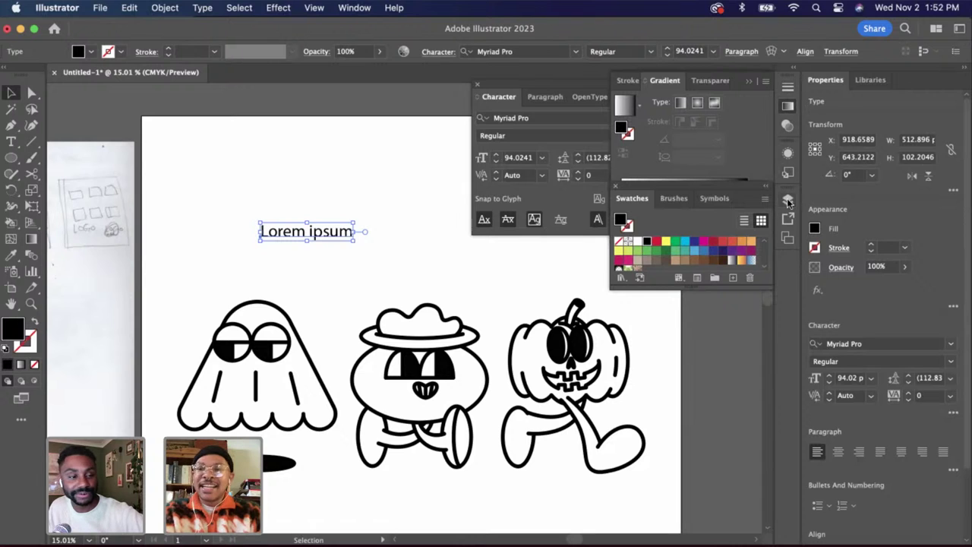
Set the placeholder text's font to Dotties Vanilla Extra Bold Italic
left_click(560, 119)
type("vani")
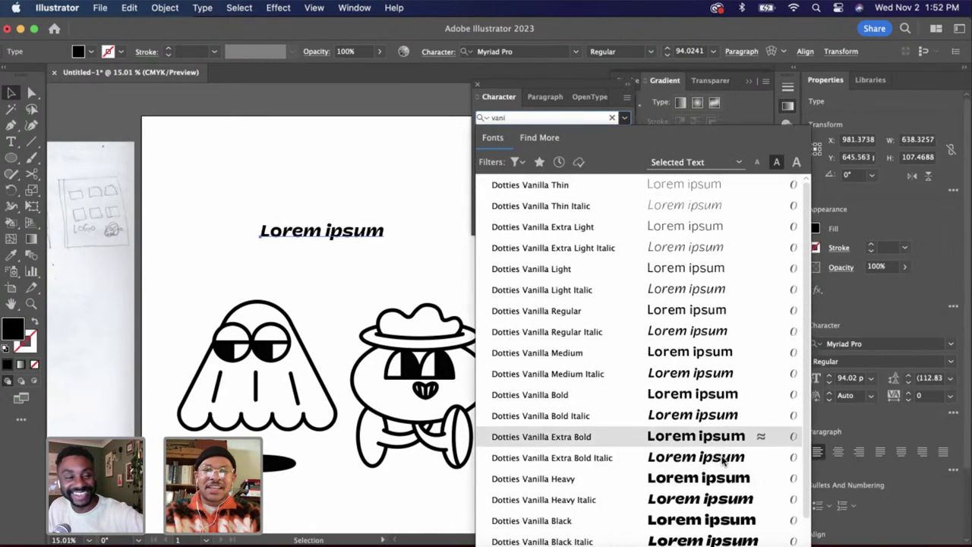
left_click(722, 454)
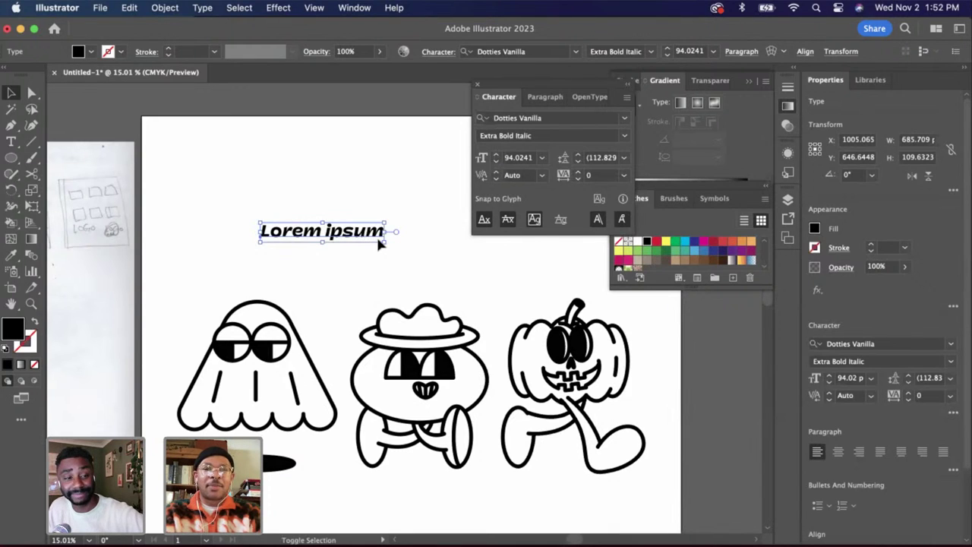
Enlarge the text to about 170 pt, place it above the ghost, and replace its wording with "floaty"
left_click_drag(478, 312, 477, 310)
left_click_drag(443, 248, 114, 240)
double_click(368, 275)
type("floaty")
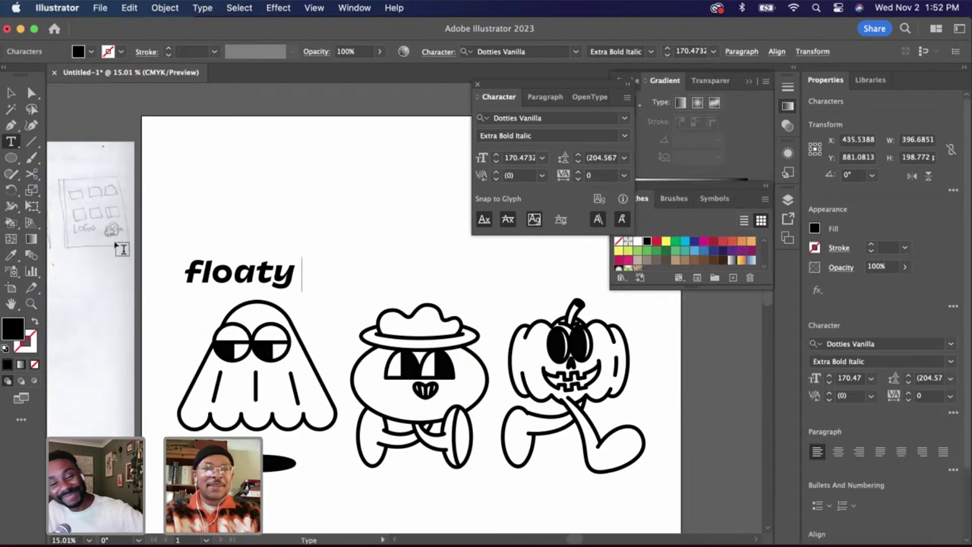
left_click(11, 92)
Ungroup the set of three characters and select the "floaty" text above the ghost
left_click(258, 338)
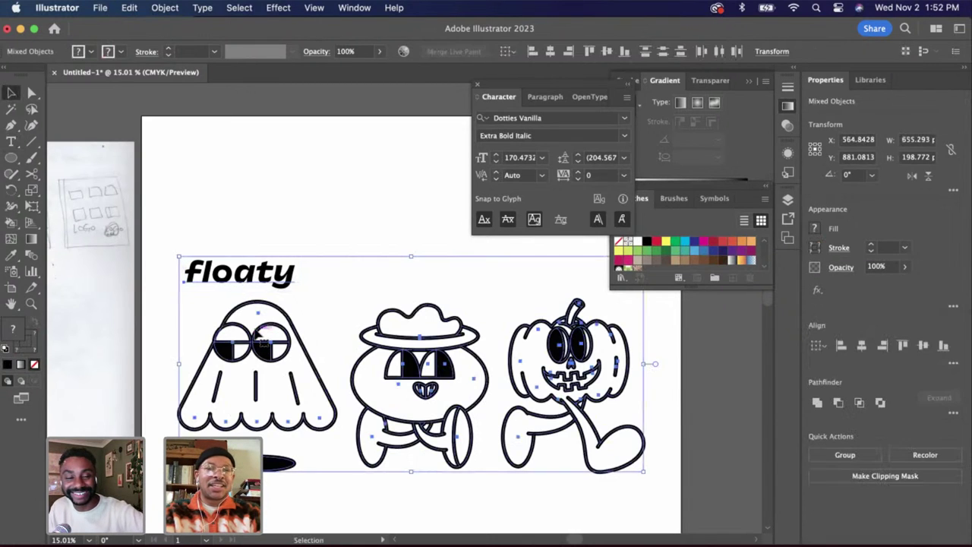
left_click(326, 293)
right_click(394, 342)
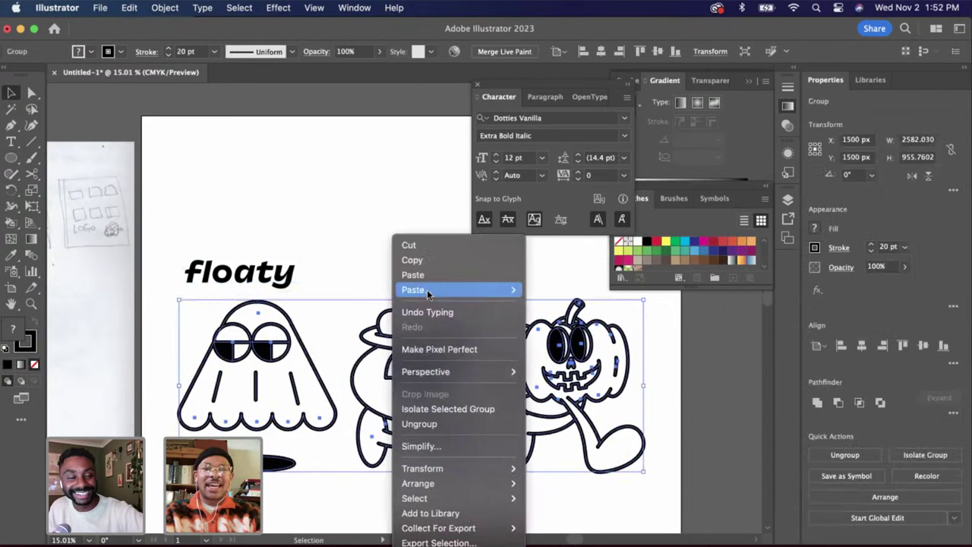
left_click(420, 424)
left_click(302, 267)
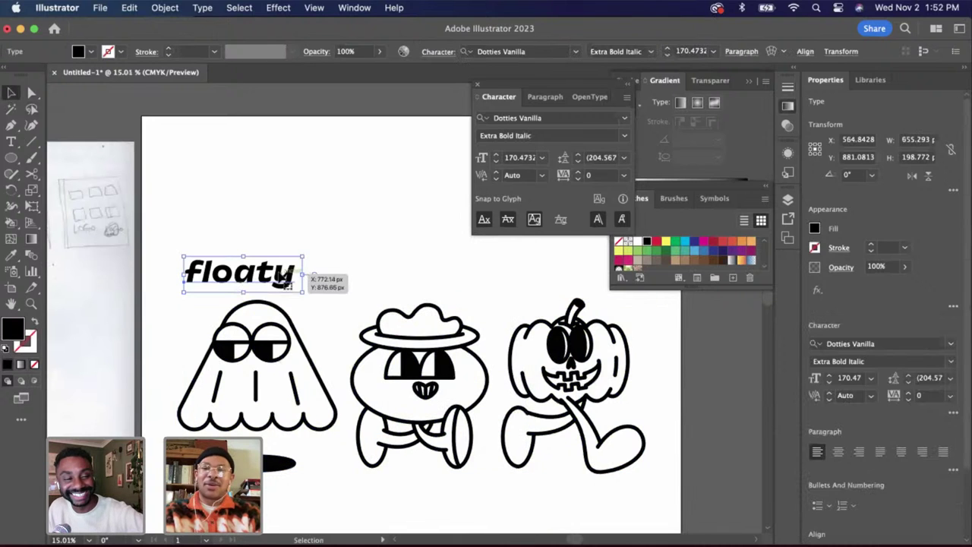
Ungroup the combined artwork of the three characters so each character can be selected separately
left_click(275, 345)
left_click(346, 292)
right_click(324, 344)
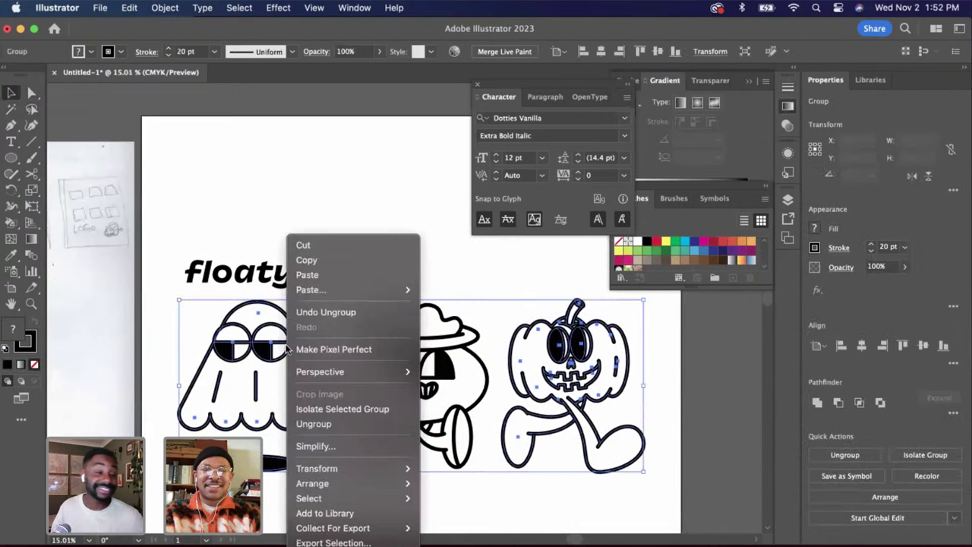
left_click(328, 419)
left_click(289, 272)
left_click(266, 319)
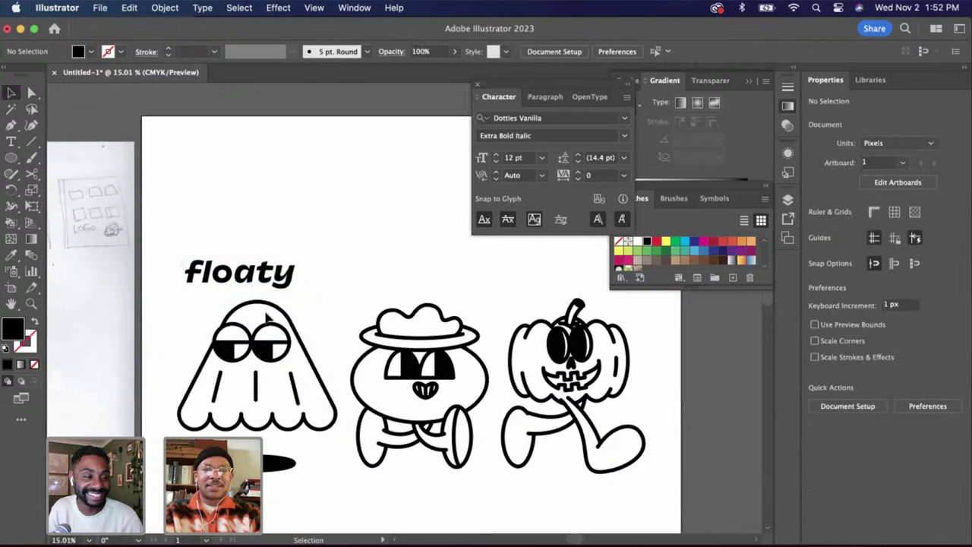
Scale the "floaty" text down to about 109 pt and center it horizontally over the ghost
left_click(266, 286)
left_click_drag(303, 293, 259, 279)
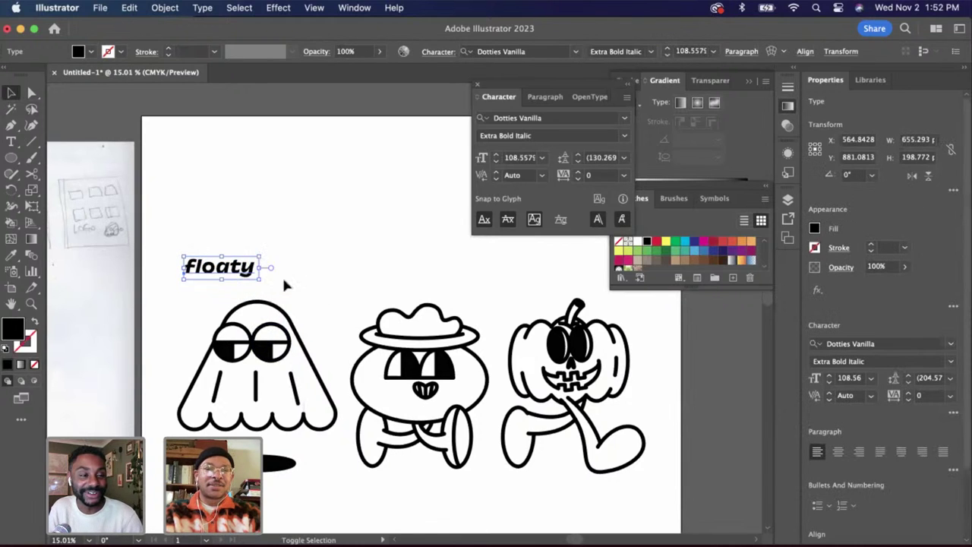
left_click(271, 345, "shift")
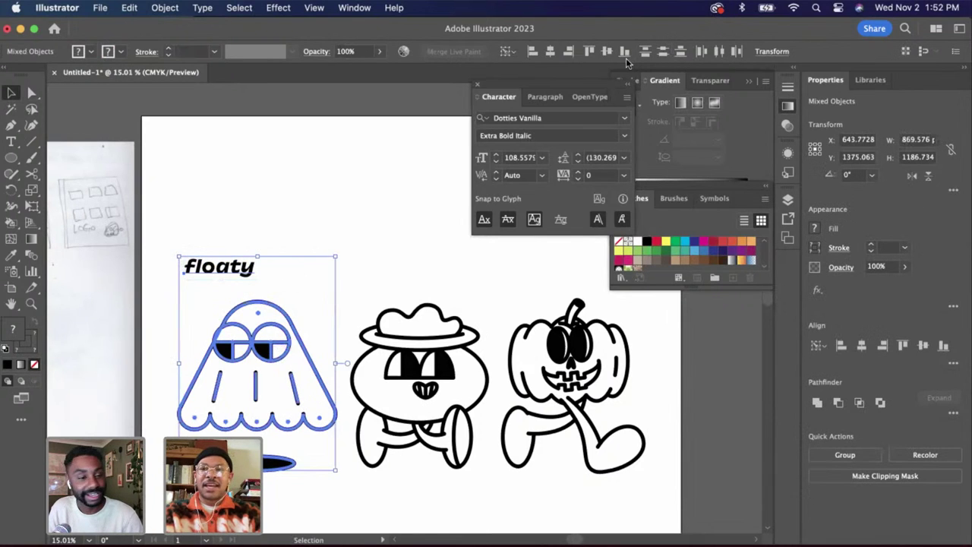
left_click(551, 51)
left_click(347, 273)
Duplicate the "floaty" text above the pumpkin character and replace the copy's wording with "gordy"
left_click(287, 271)
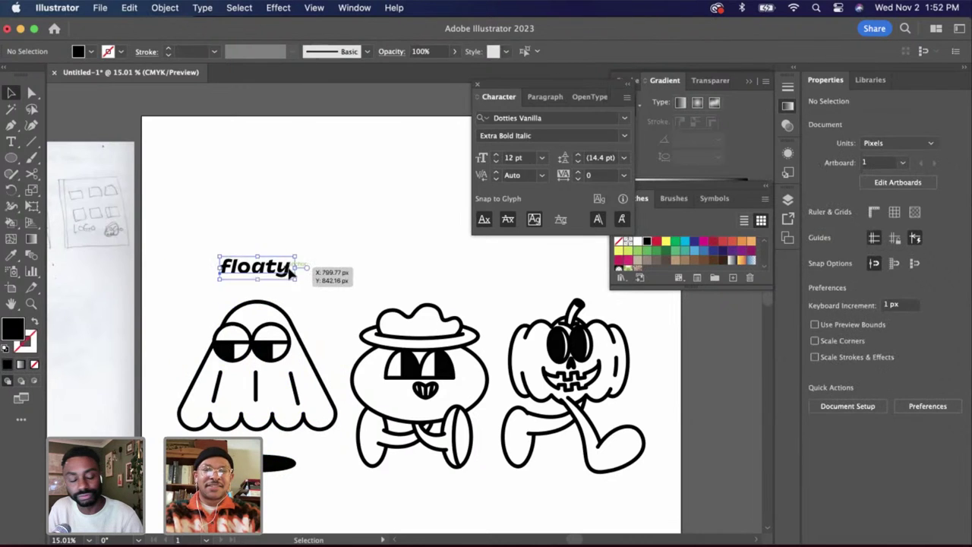
left_click_drag(288, 271, 595, 256)
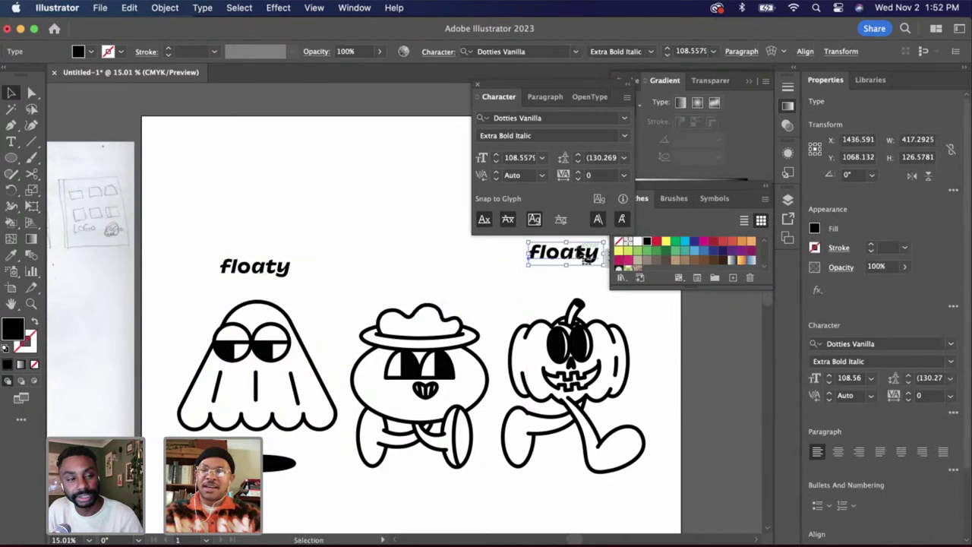
scroll(504, 312, "right", 5)
scroll(504, 311, "up", 2)
double_click(513, 267)
key("super+a")
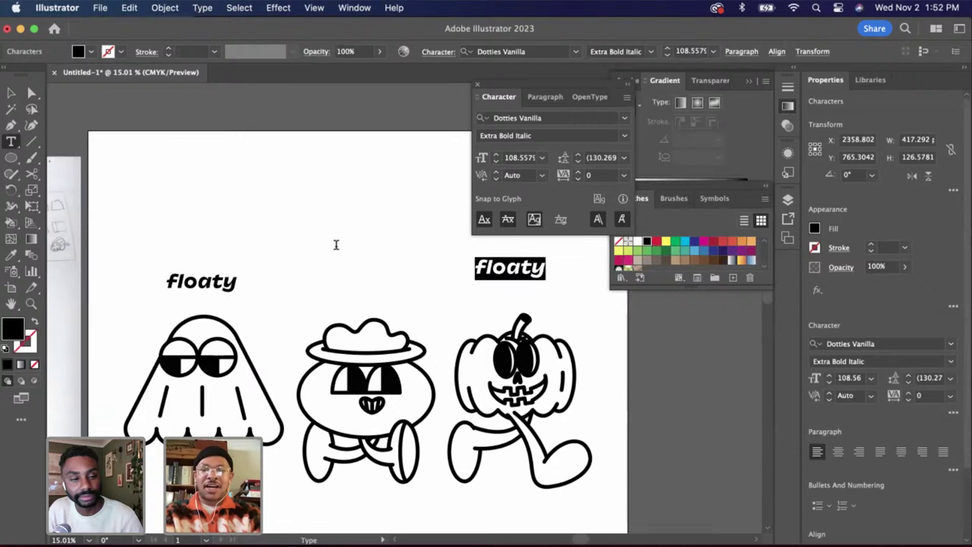
type("goa")
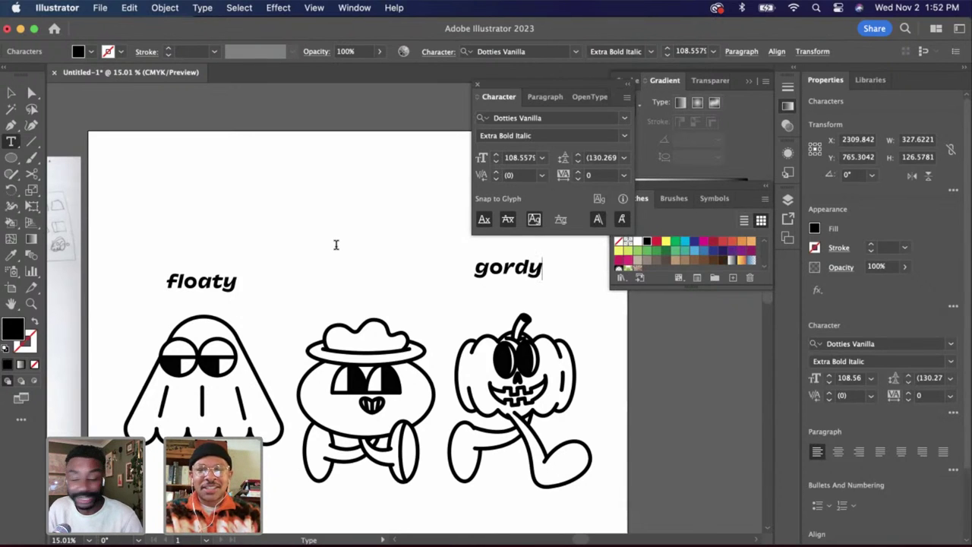
left_click(13, 93)
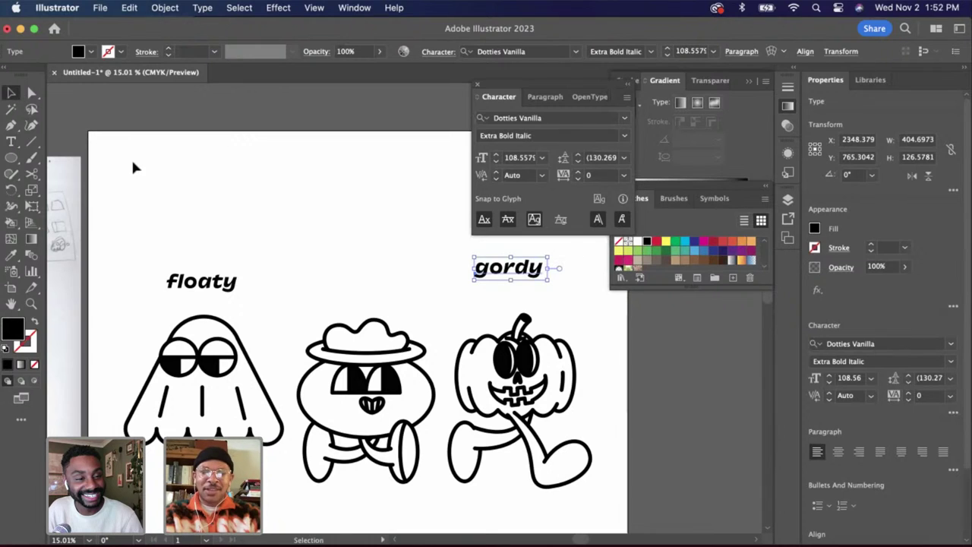
Move the "gordy" text down closer to the pumpkin and vertically center-align it with "floaty"
left_click_drag(535, 267, 545, 280)
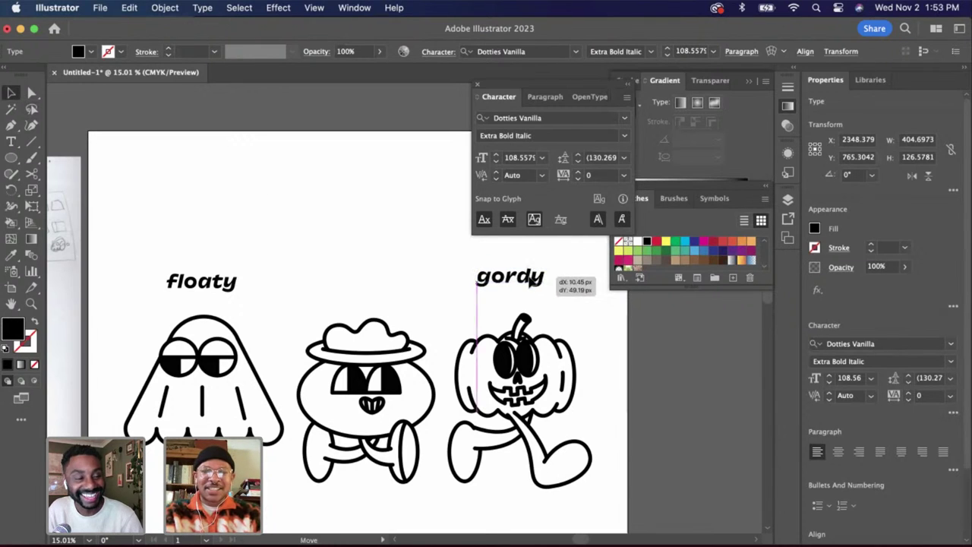
left_click(210, 283, "shift")
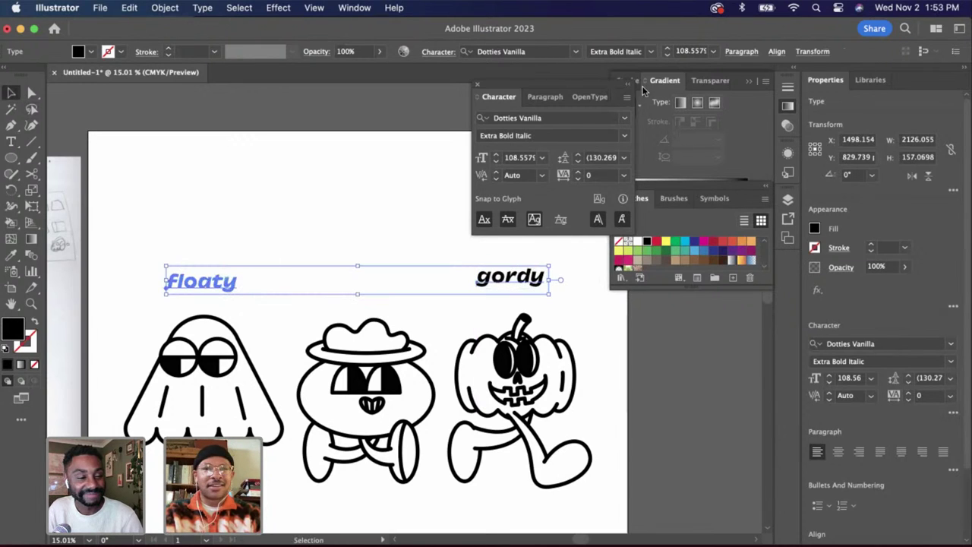
left_click(776, 51)
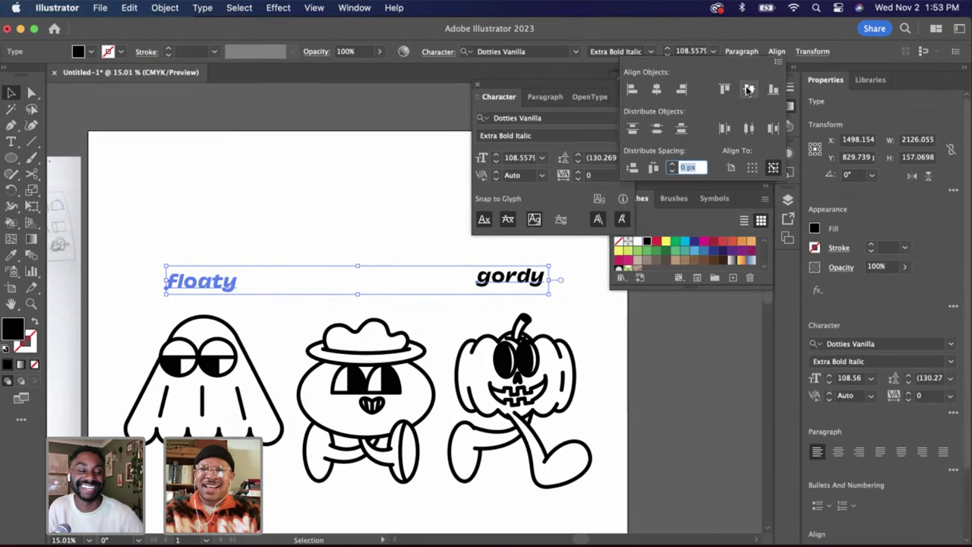
left_click(752, 83)
left_click(545, 313)
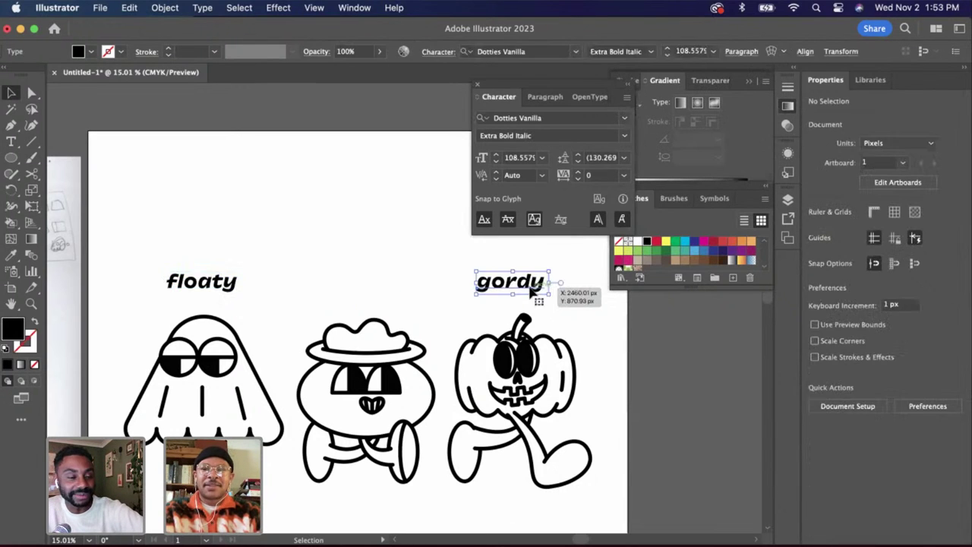
Center the "gordy" text horizontally over the pumpkin character
left_click(531, 291)
left_click(530, 385, "shift")
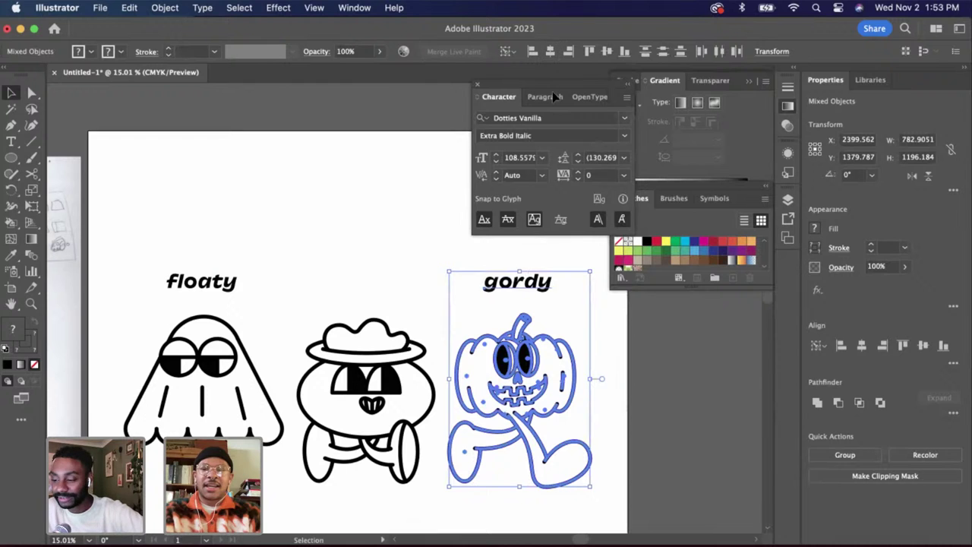
left_click(410, 296)
scroll(410, 296, "up", 3)
scroll(410, 298, "down", 3)
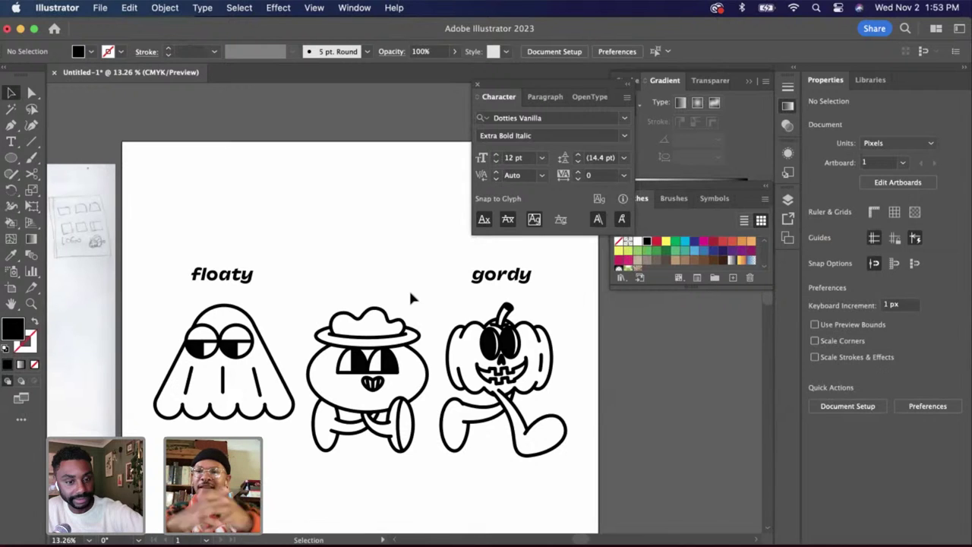
Copy the "gordy" text, place the copy above the middle character, and replace its wording with "bubbly"
left_click(491, 275)
key("super+c")
key("super+v")
left_click_drag(415, 310, 395, 271)
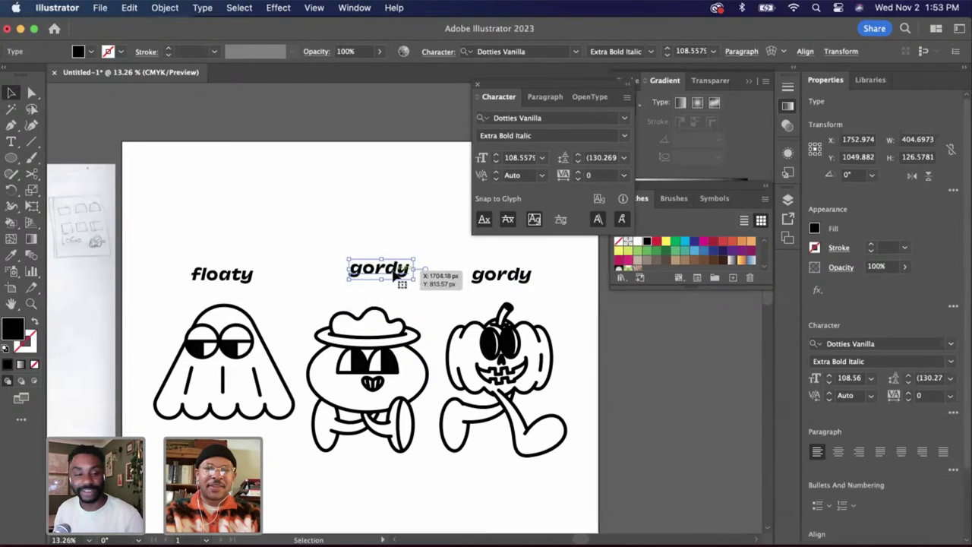
double_click(397, 271)
key("super+a")
type("bubbly")
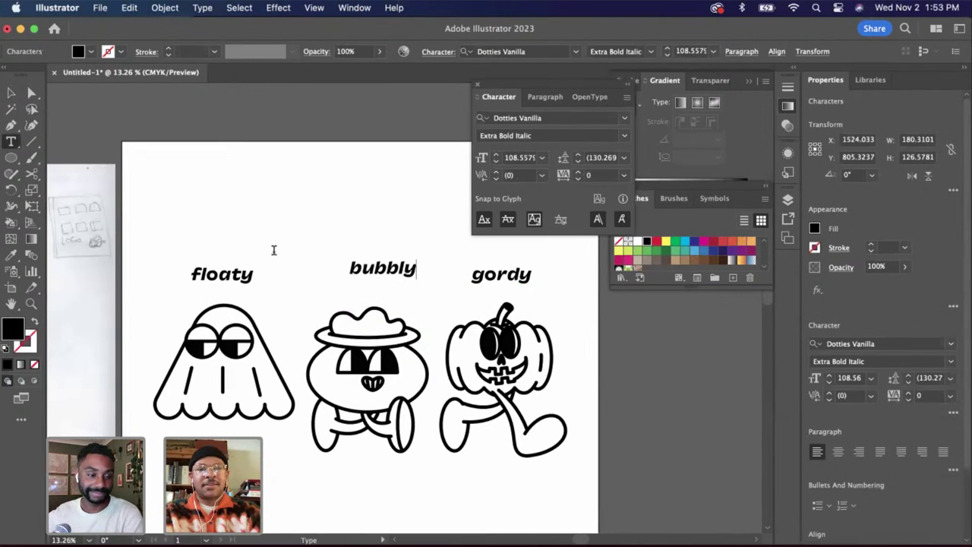
key("Escape")
Vertically center-align the "bubbly" text with the "gordy" text
left_click(516, 275, "shift")
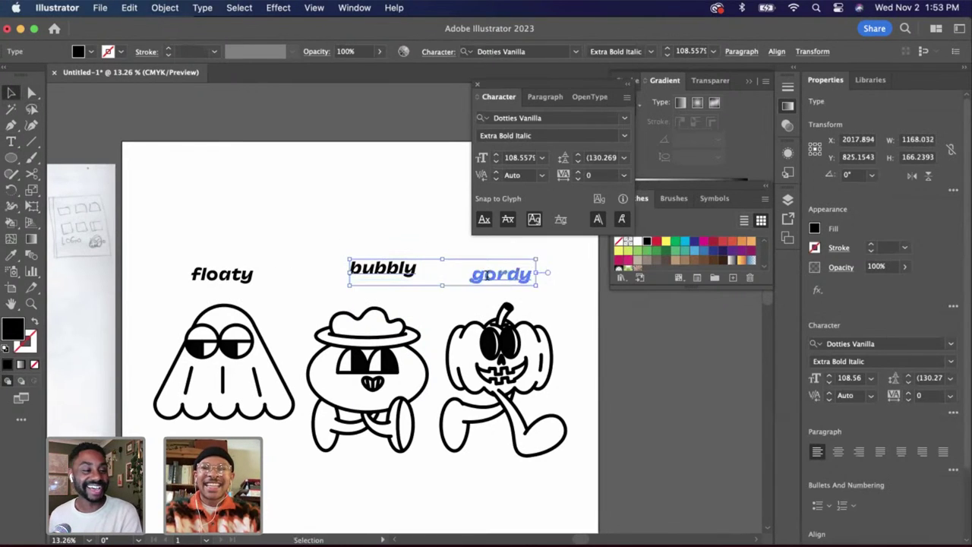
left_click(775, 52)
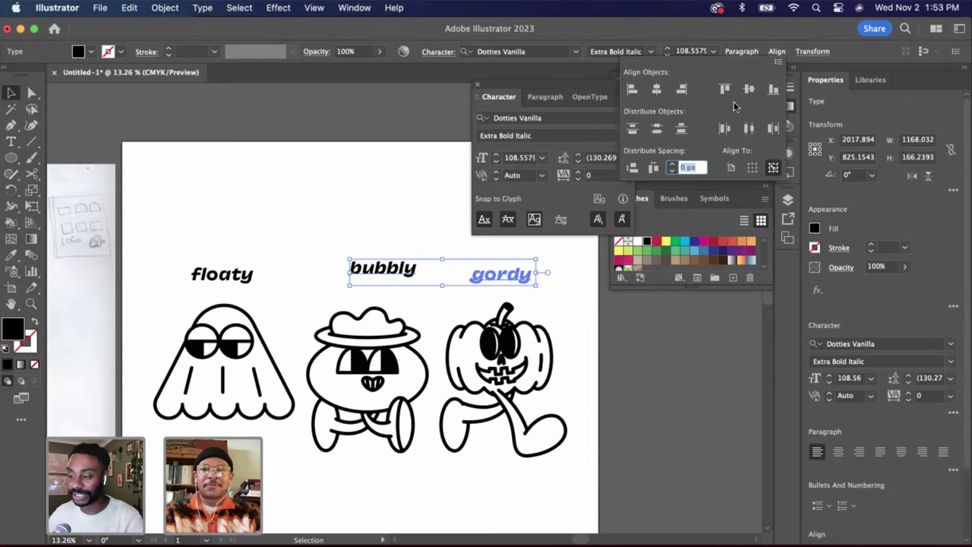
left_click(749, 88)
left_click(412, 237)
Center the "bubbly" text horizontally over the middle character
left_click(395, 280)
left_click(398, 287)
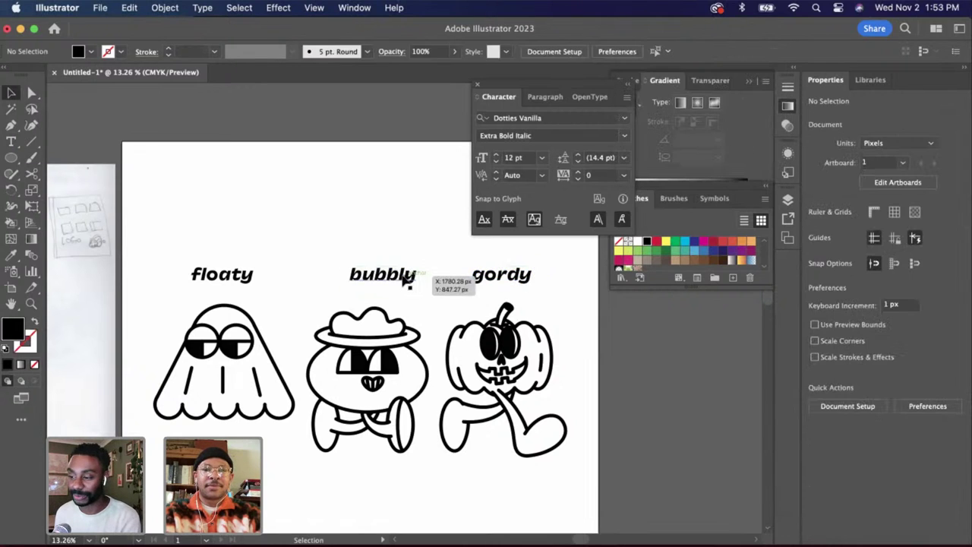
left_click(408, 281)
left_click(395, 341, "shift")
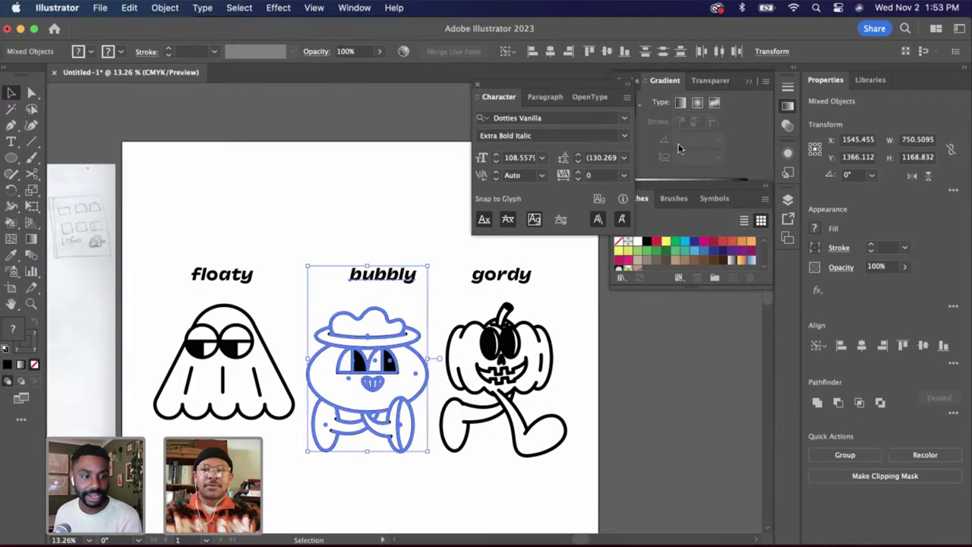
left_click(552, 52)
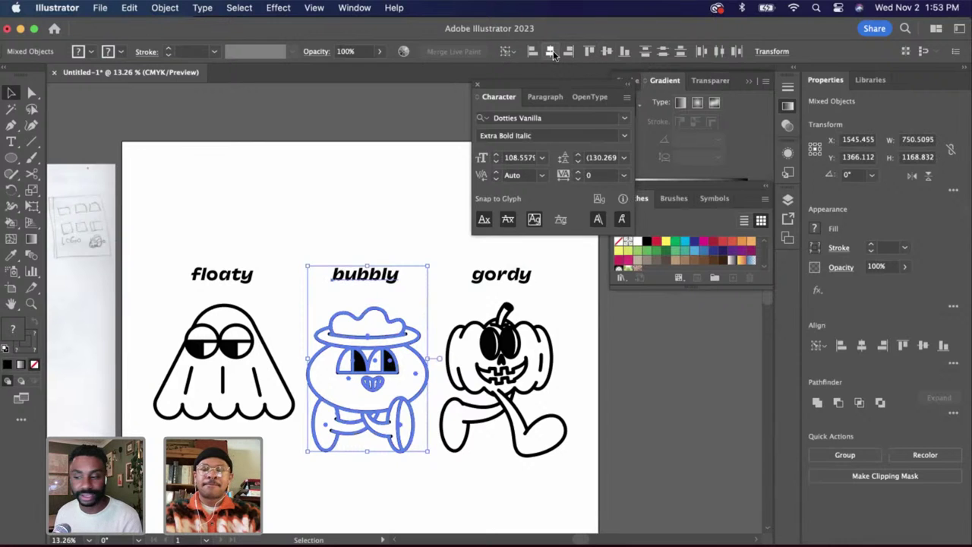
left_click(393, 220)
scroll(393, 220, "right", 2)
scroll(393, 220, "down", 1)
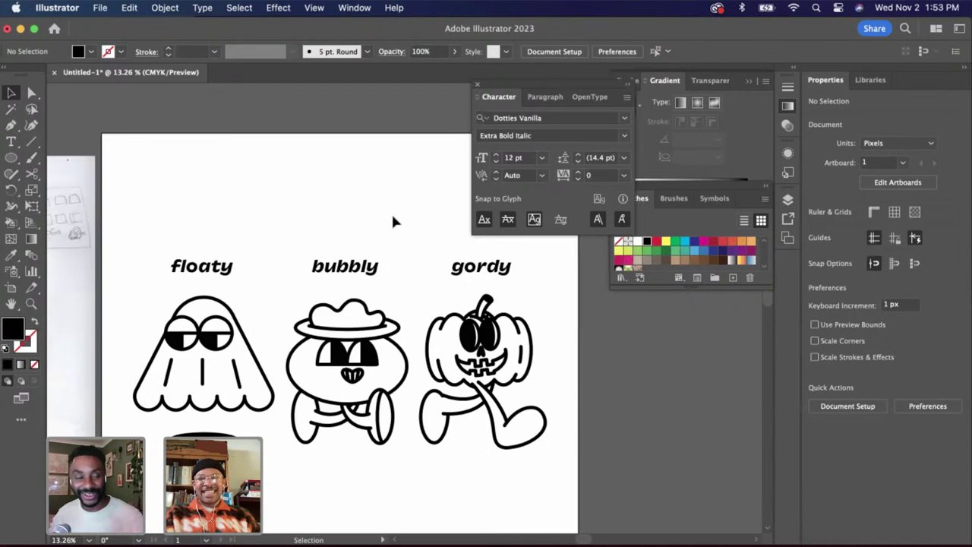
scroll(393, 221, "right", 2)
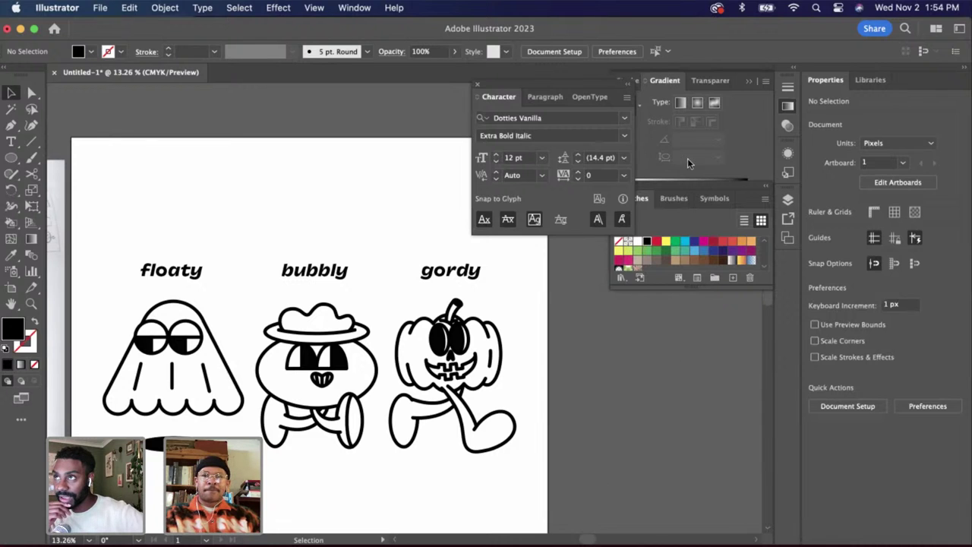
Collapse the Character panel group, clear the Gradient panel away, and move the Color panel up, keeping Swatches expanded
left_click(625, 85)
left_click(747, 81)
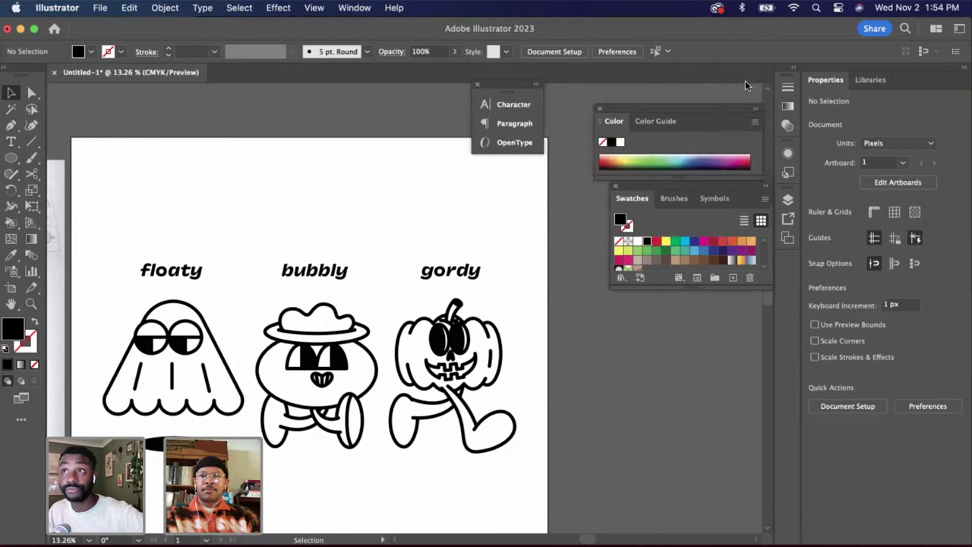
left_click_drag(736, 107, 736, 91)
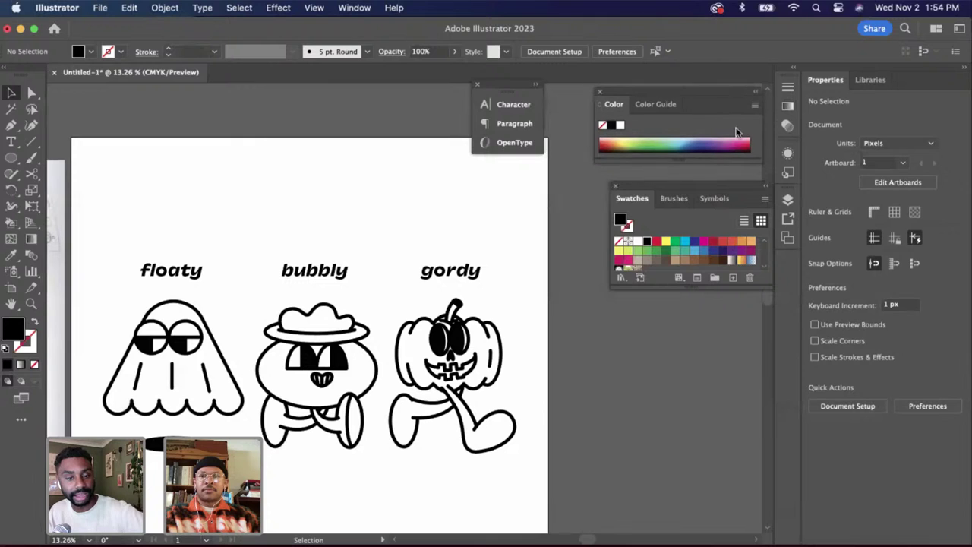
left_click(764, 186)
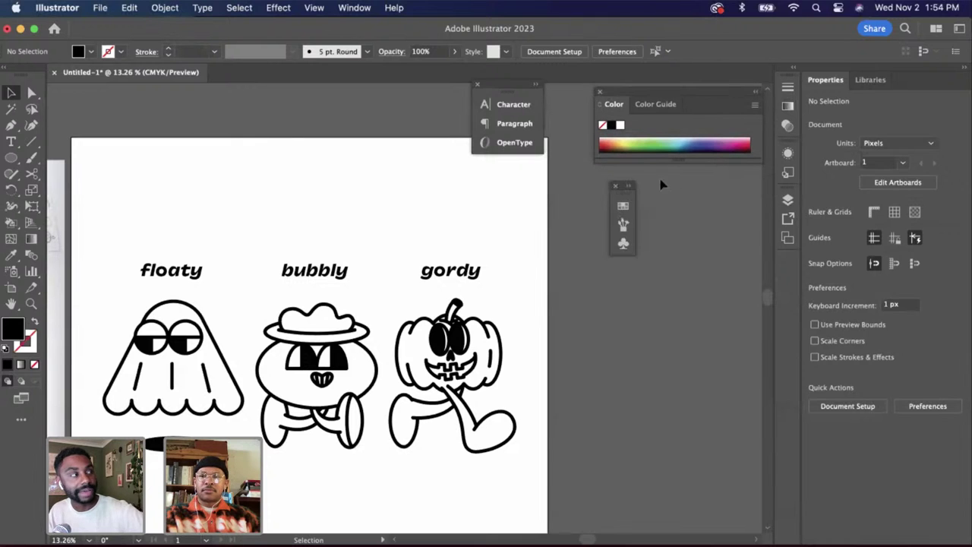
left_click(627, 187)
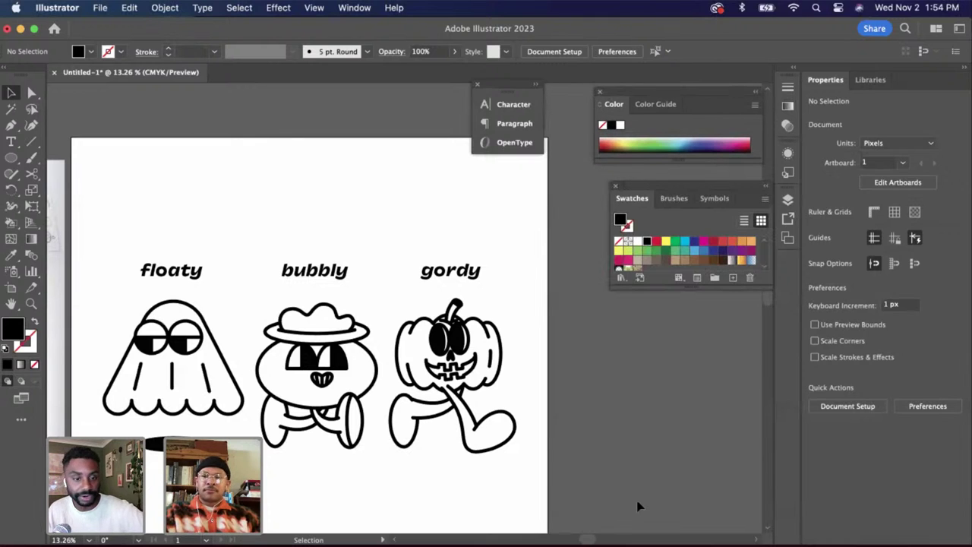
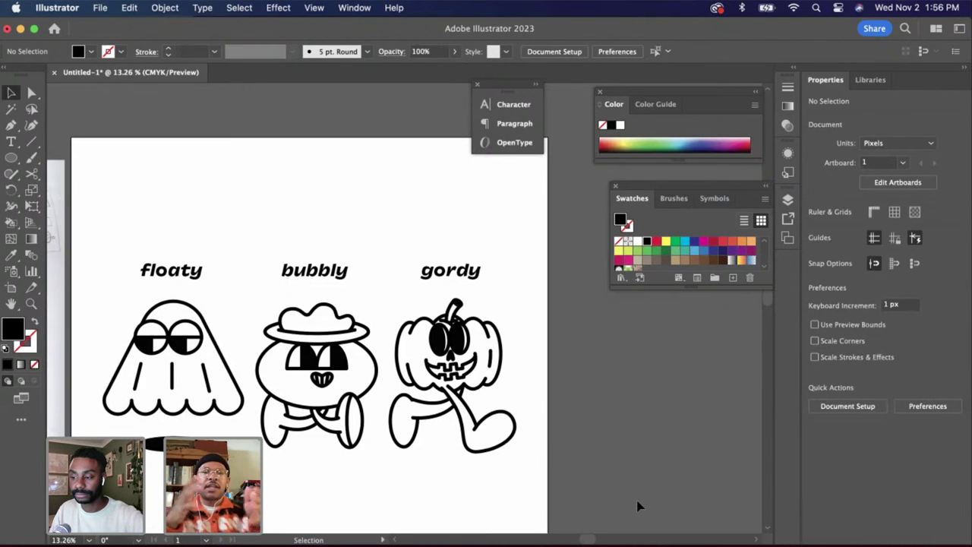
Examine the scanned layout sketches beside the artboard and compare them with the labelled characters
scroll(578, 474, "down", 3)
scroll(577, 477, "down", 2)
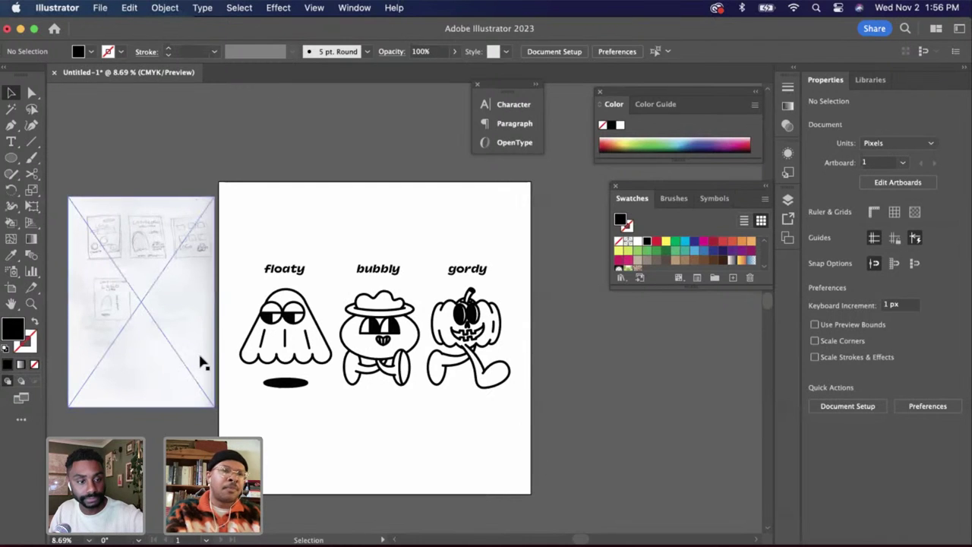
scroll(201, 363, "up", 5)
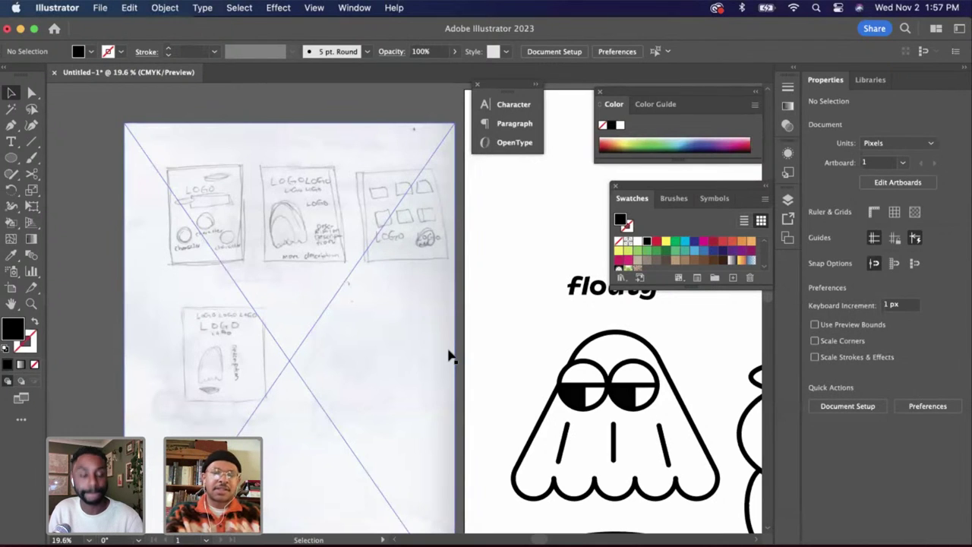
scroll(480, 342, "right", 10)
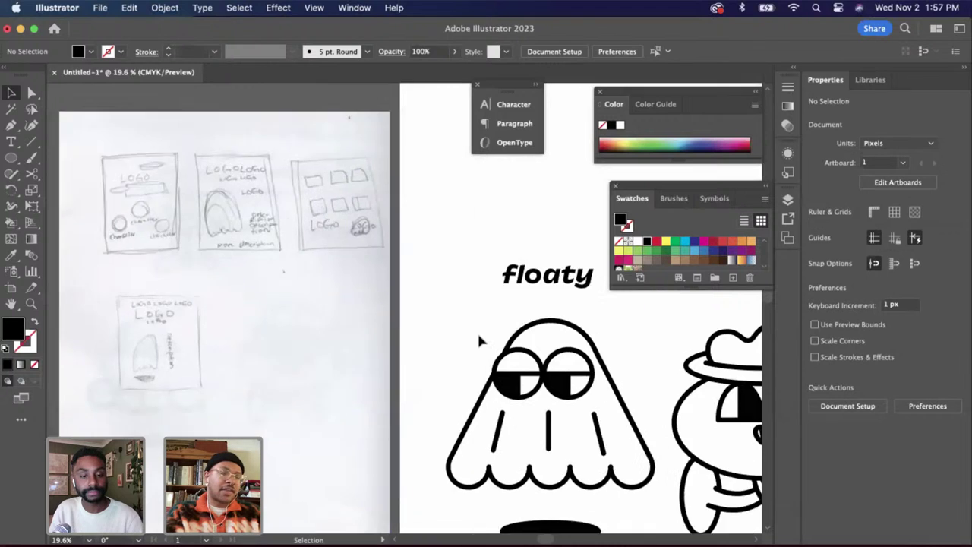
scroll(480, 342, "right", 5)
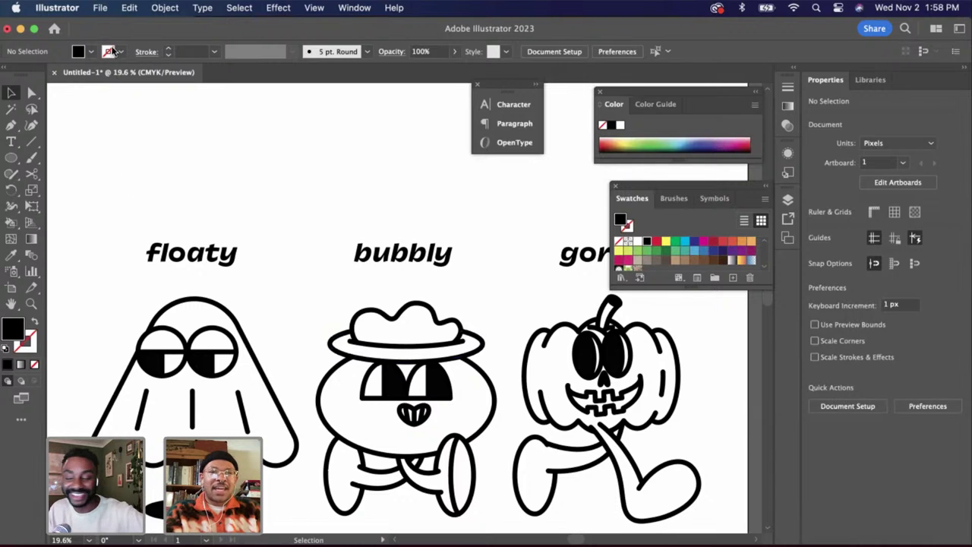
Save the document to the Desktop as boxdesign.ai in Illustrator 2020 format, accepting the existing Illustrator options
left_click(100, 8)
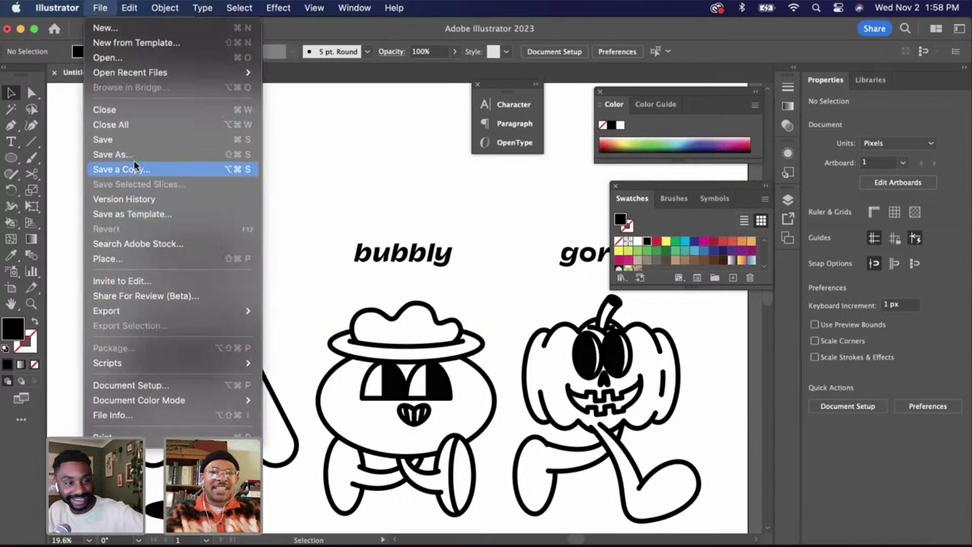
left_click(132, 158)
key("super+shift+s")
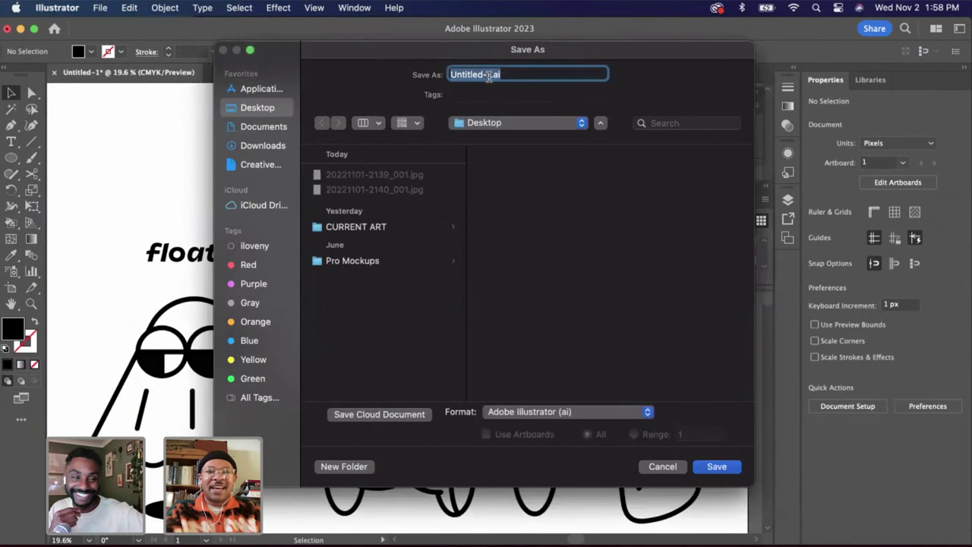
left_click_drag(490, 76, 412, 67)
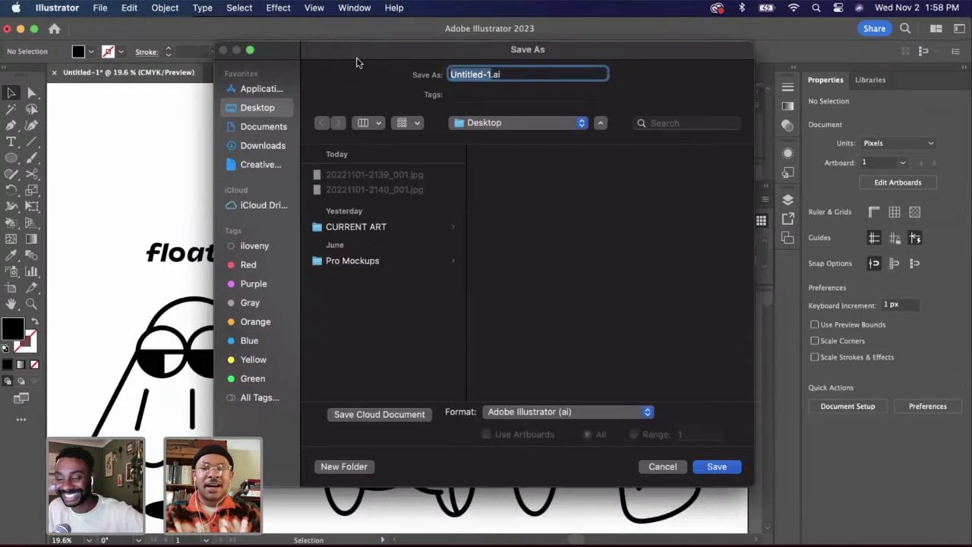
type("boxd")
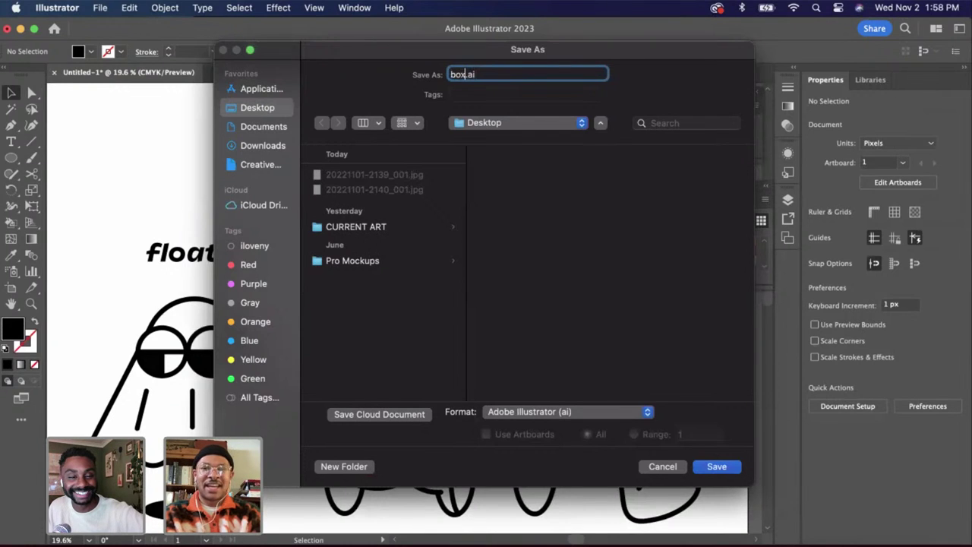
type("esign")
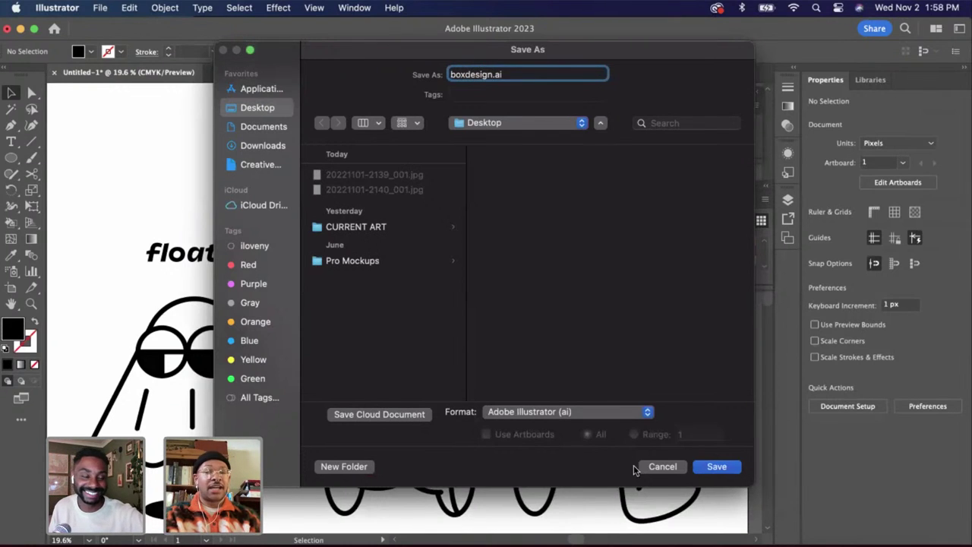
left_click(714, 469)
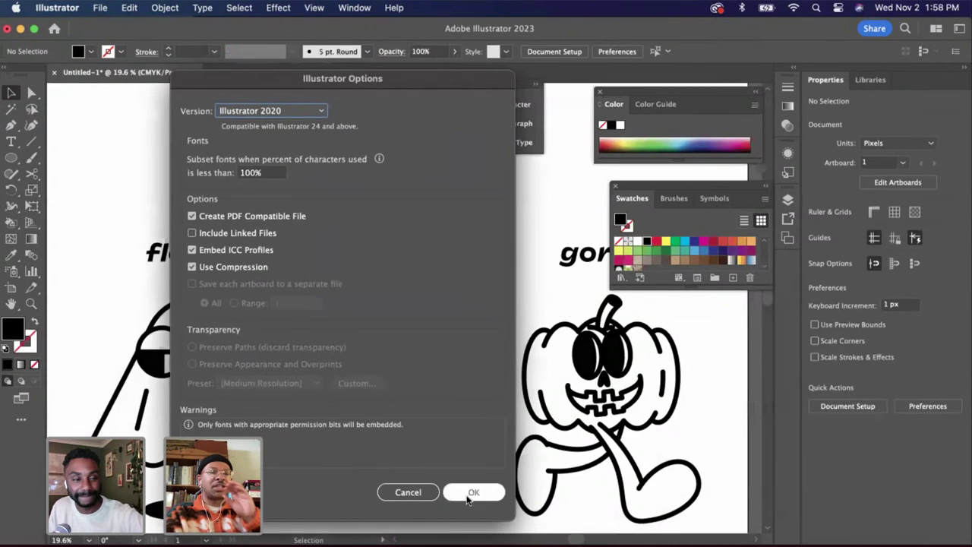
left_click(467, 498)
Show the Layers panel and lengthen it so every object in Layer 1 is listed
scroll(512, 499, "down", 3)
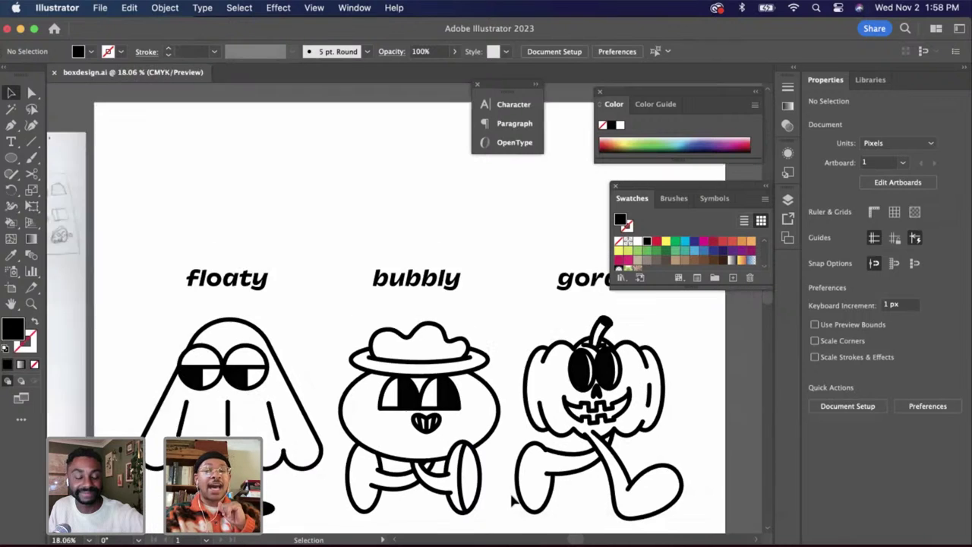
scroll(516, 491, "right", 3)
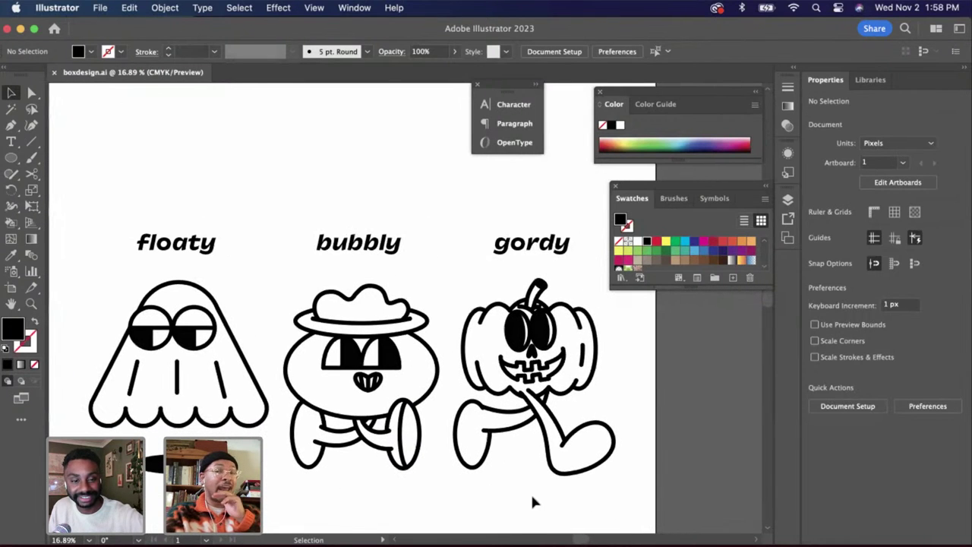
scroll(531, 492, "down", 3)
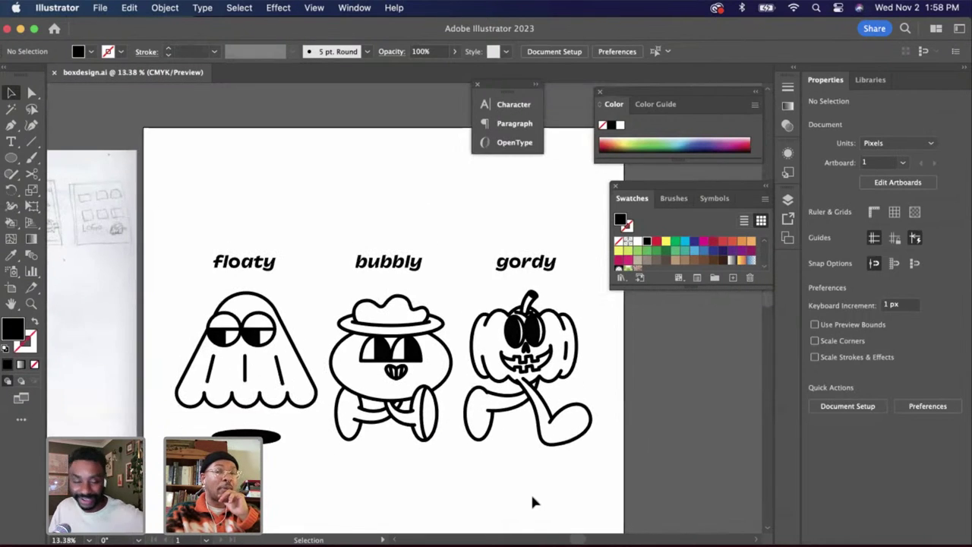
scroll(531, 492, "up", 1)
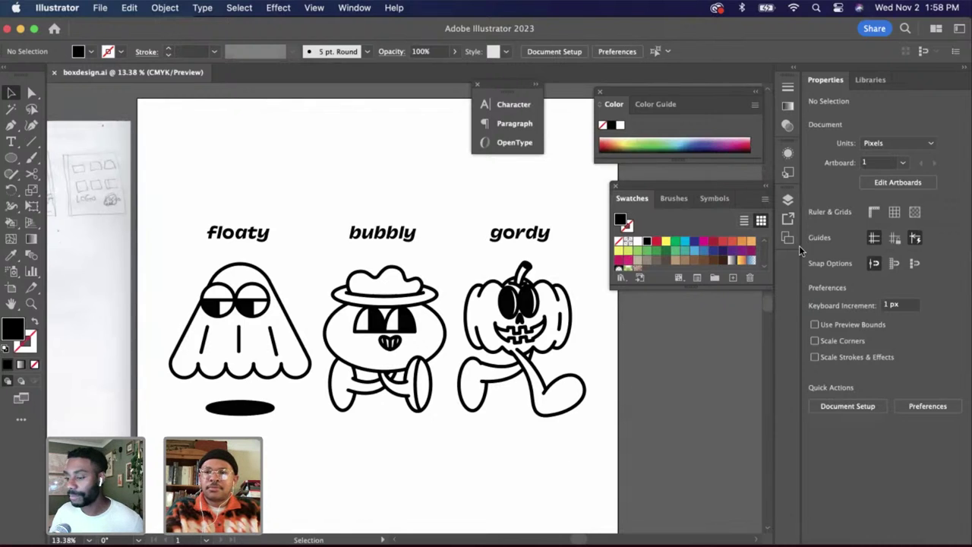
left_click(788, 198)
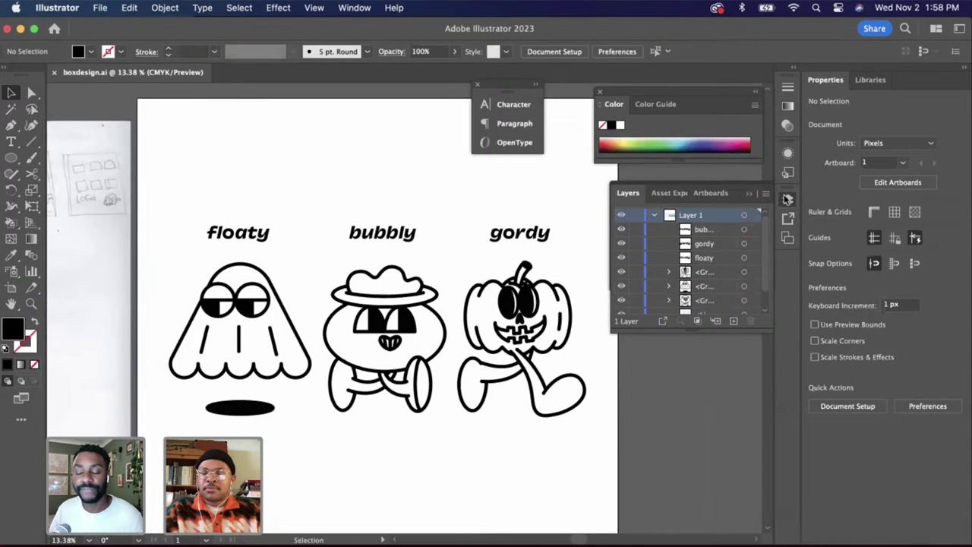
left_click_drag(744, 328, 743, 400)
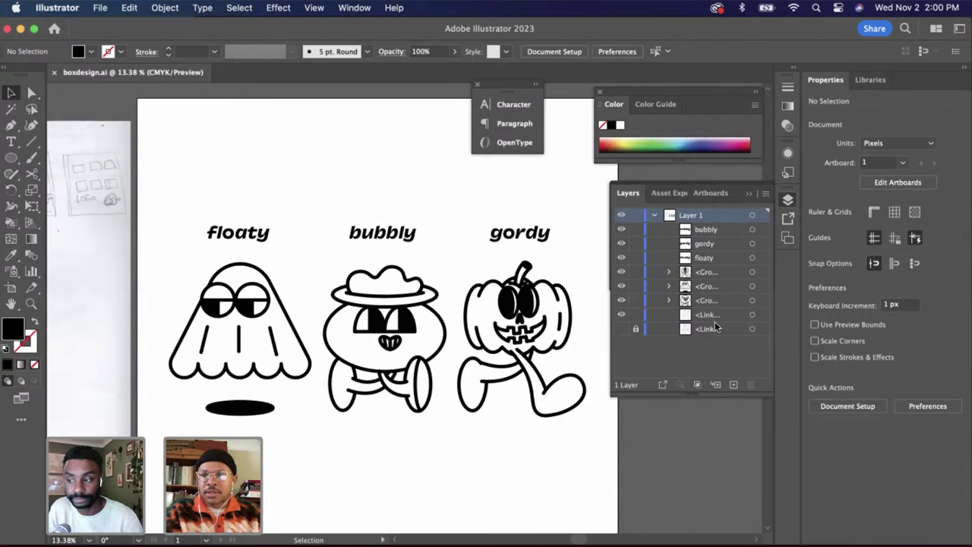
Isolate the mouth group inside the pumpkin character and activate the Live Paint Bucket
scroll(577, 408, "right", 2)
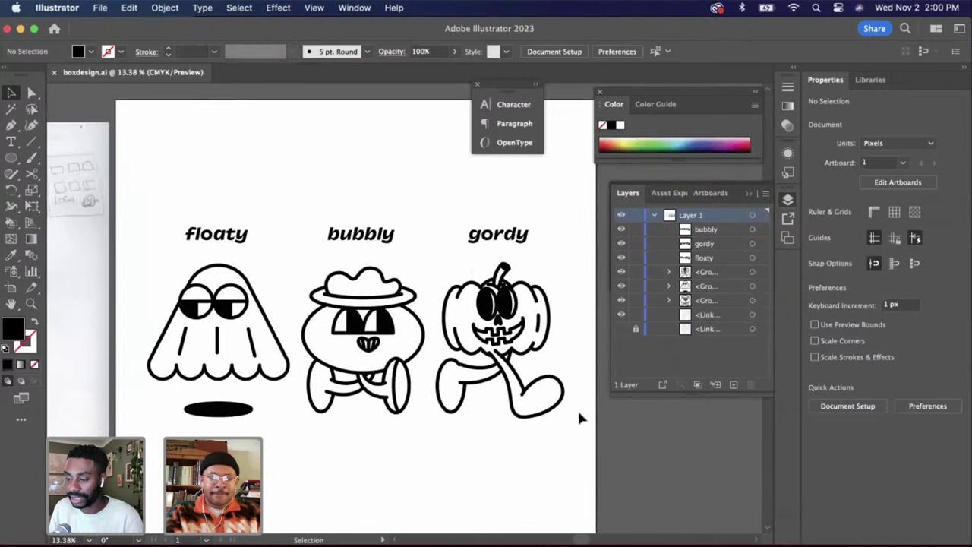
left_click(505, 349)
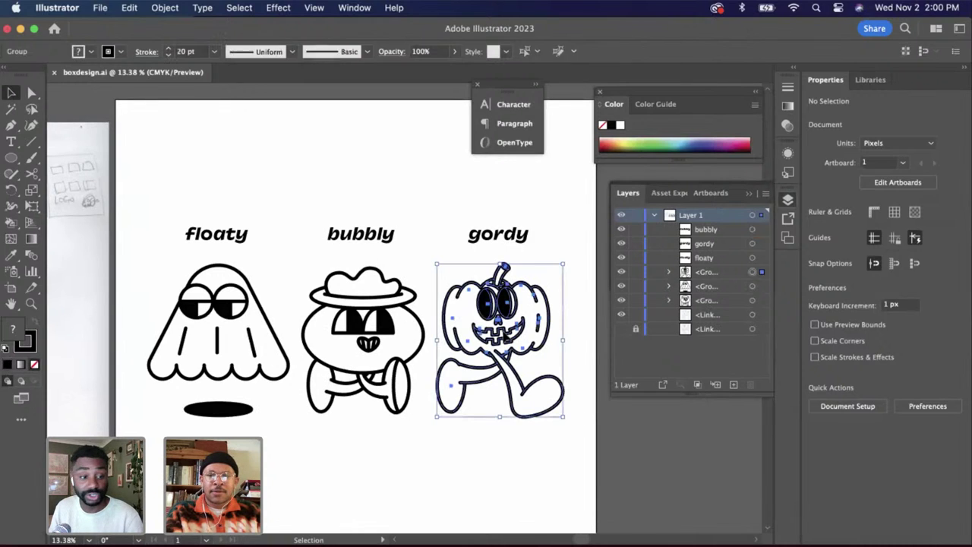
scroll(498, 351, "up", 3)
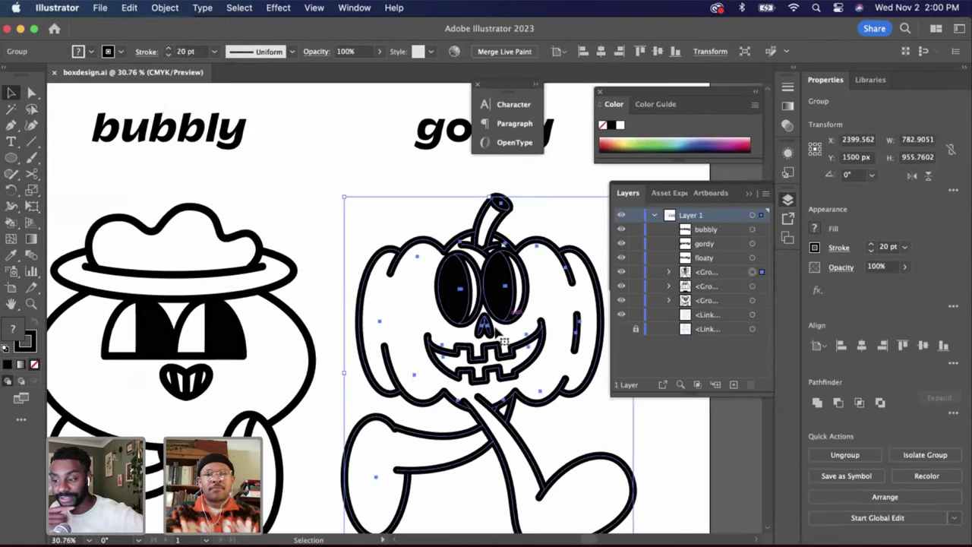
double_click(493, 366)
left_click(494, 367)
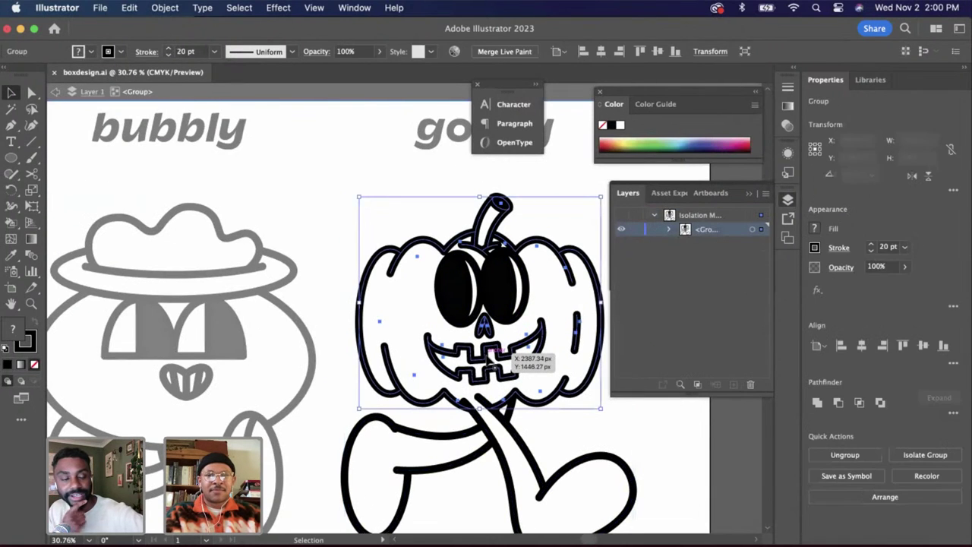
double_click(494, 367)
left_click(494, 367)
key("k")
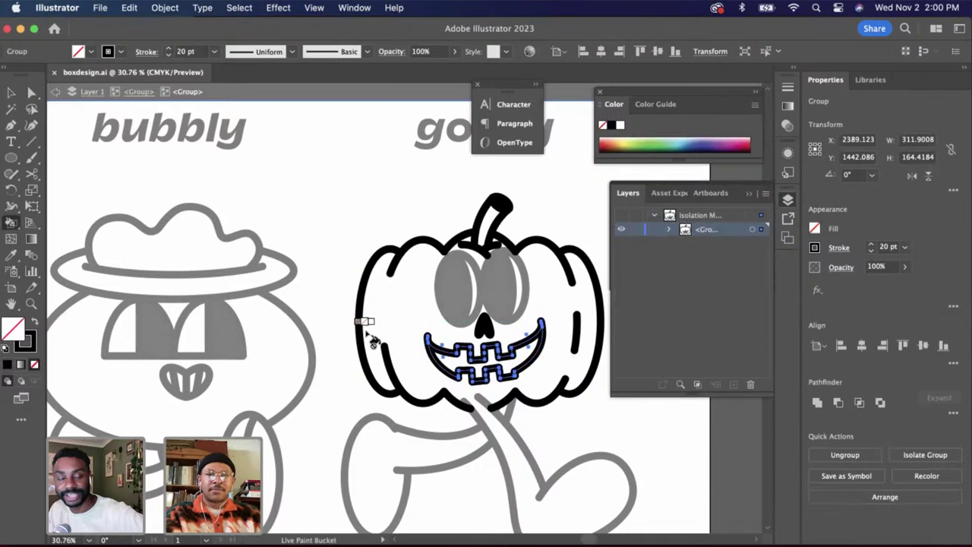
Set the stroke color to black and convert the pumpkin's isolated mouth into a Live Paint group
double_click(28, 343)
left_click_drag(386, 356, 301, 399)
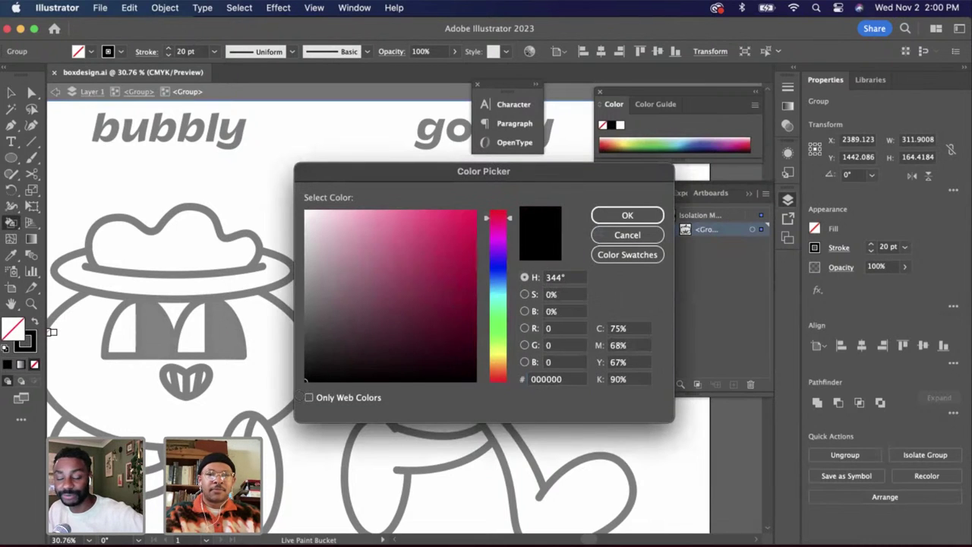
key("Return")
left_click(480, 368)
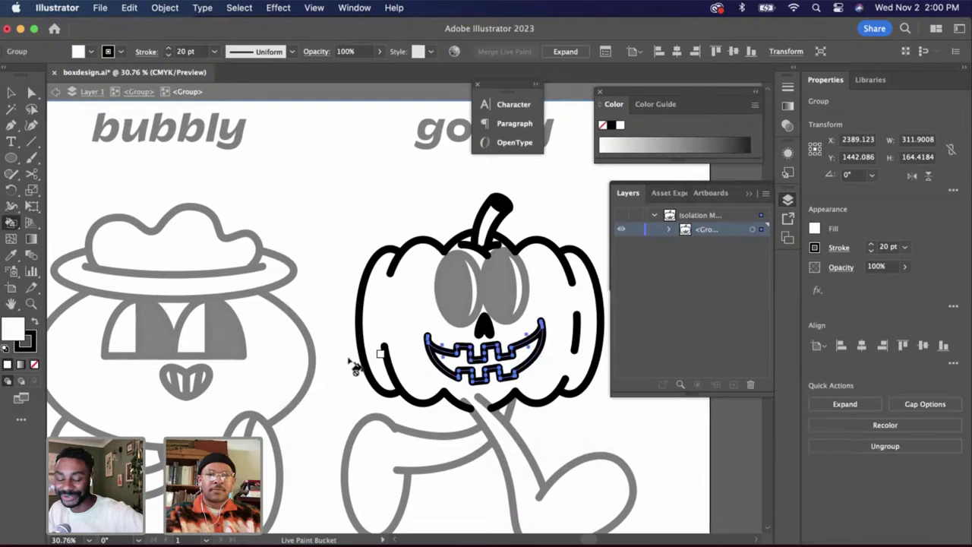
Set the fill color to black for the pumpkin's mouth, return to the Selection tool and exit isolation mode
double_click(12, 333)
left_click_drag(334, 328, 287, 397)
key("Return")
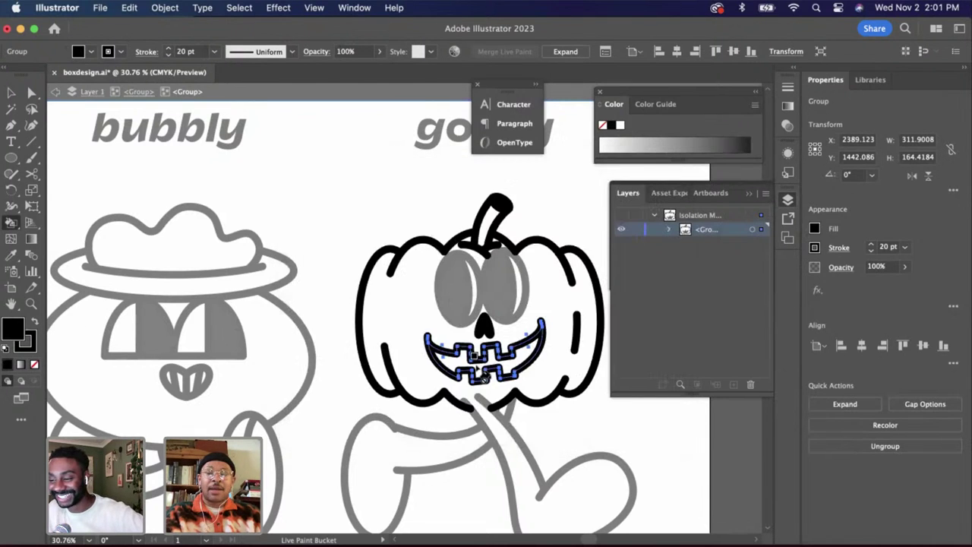
left_click(10, 92)
double_click(335, 279)
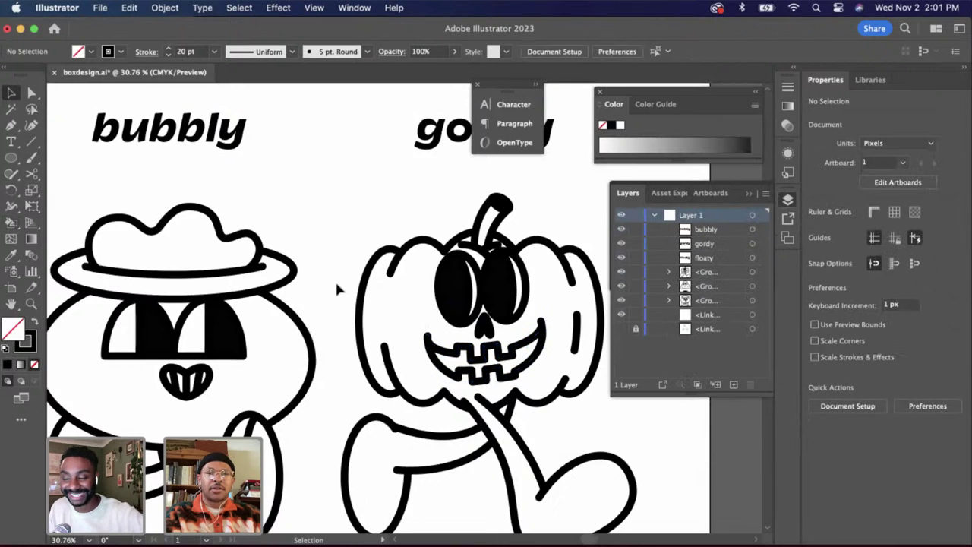
Cover the artboard with a grey 3000 × 3000 px rectangle without a stroke and send it to the back
key("ctrl+0")
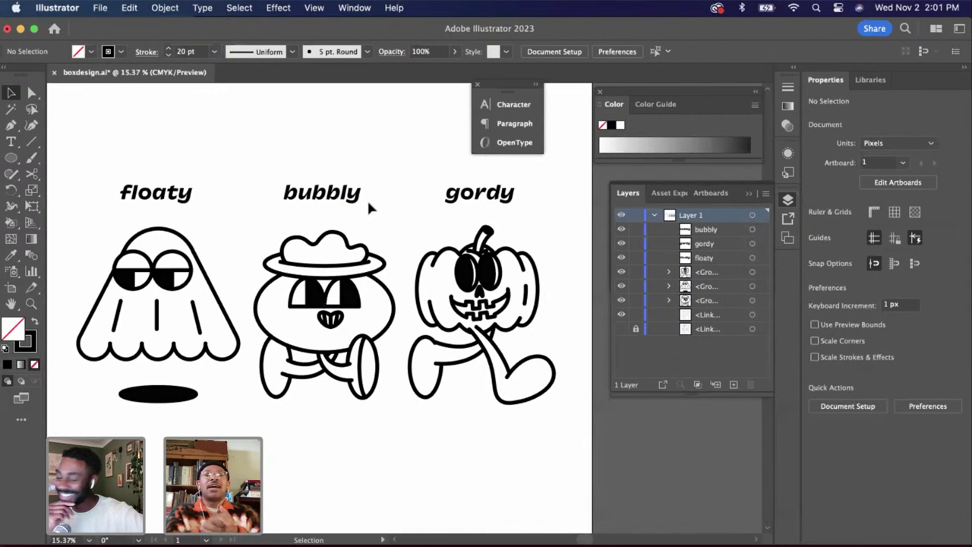
scroll(367, 199, "up", 2)
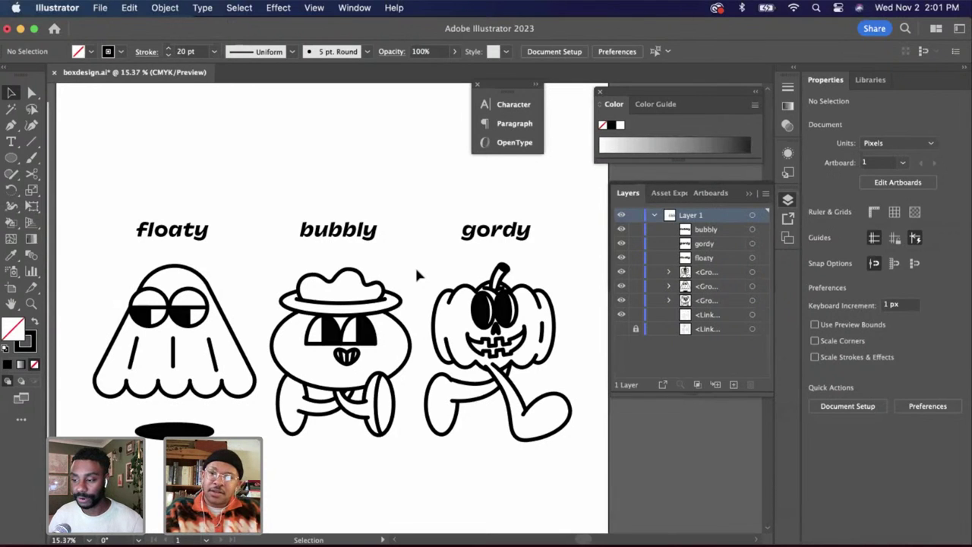
scroll(416, 275, "down", 3)
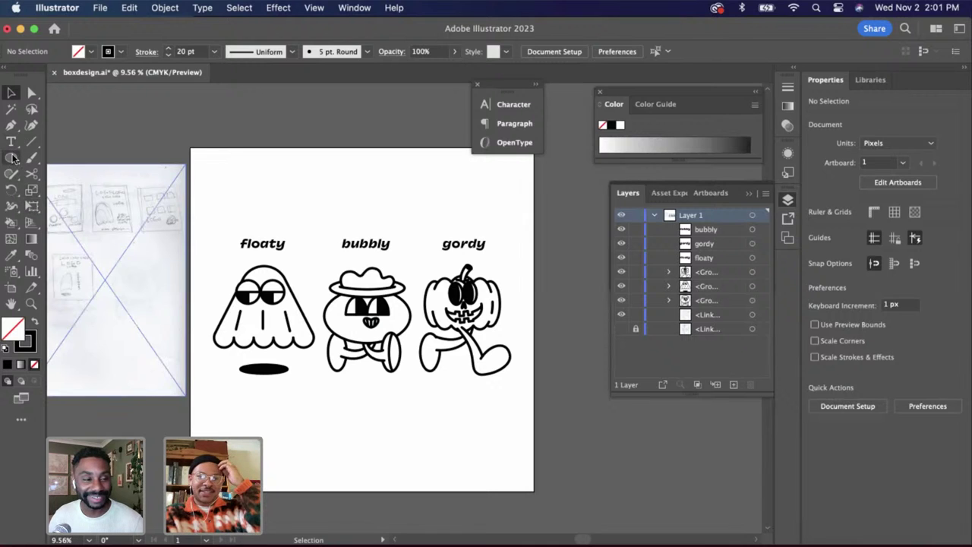
left_click_drag(13, 159, 57, 160)
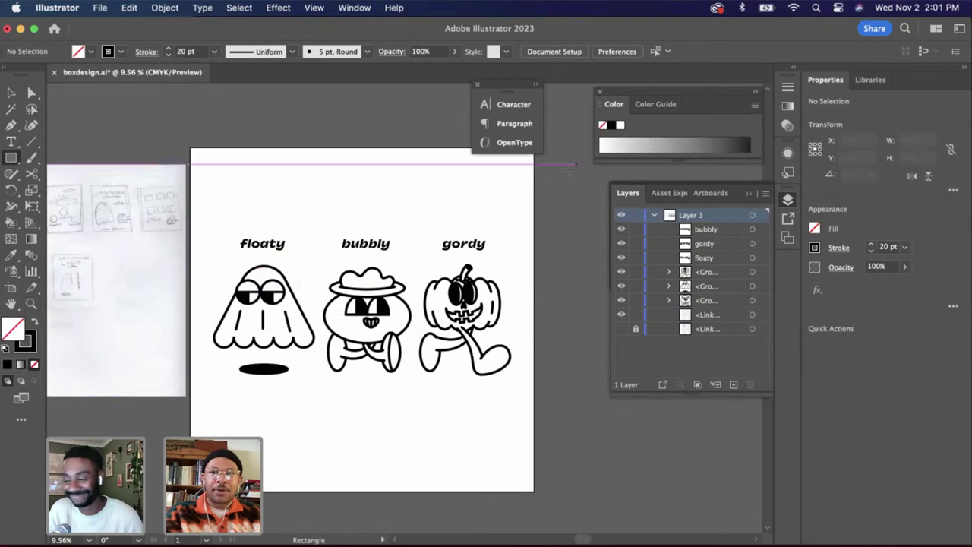
left_click(649, 143)
left_click(647, 138)
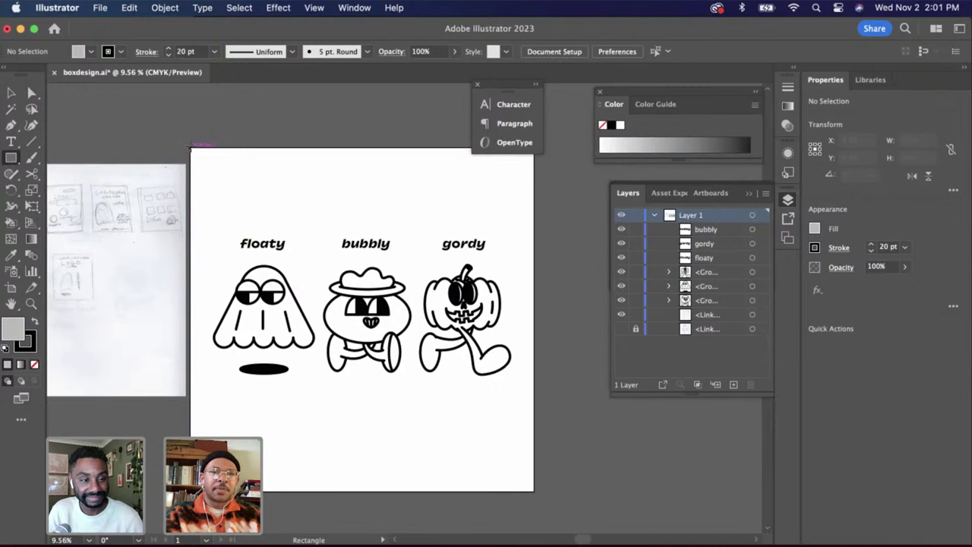
left_click_drag(190, 147, 534, 492)
key("x")
key("slash")
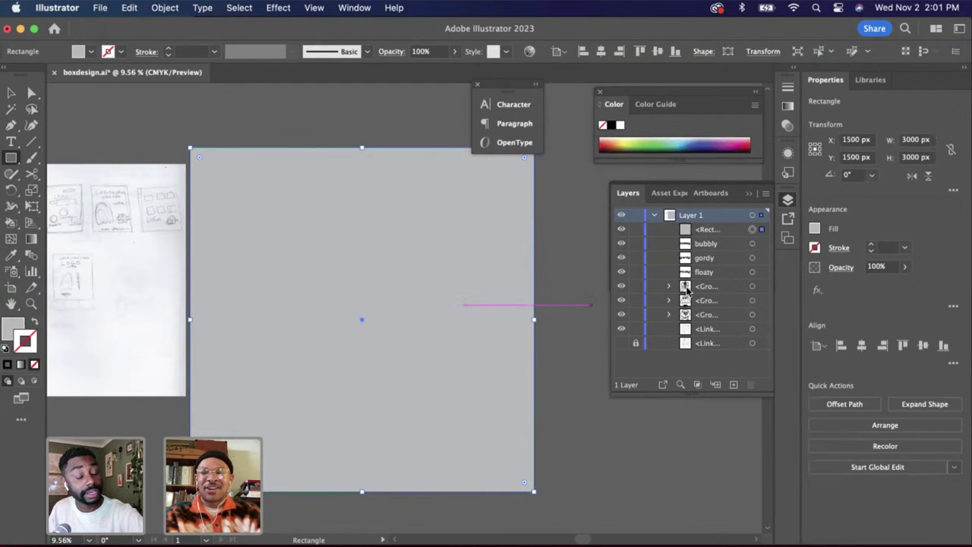
key("super+shift+bracketleft")
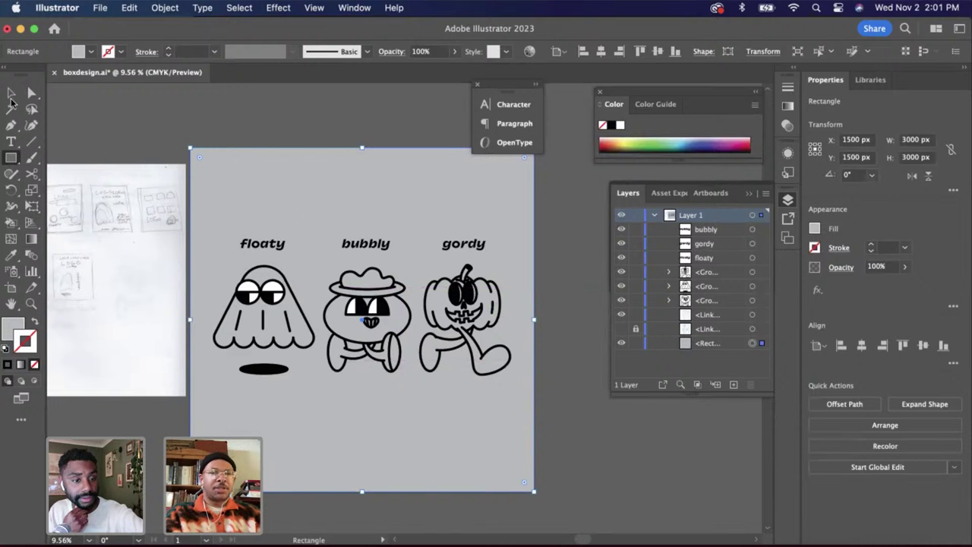
Lighten the background rectangle's fill in stages to a very pale grey
left_click(11, 95)
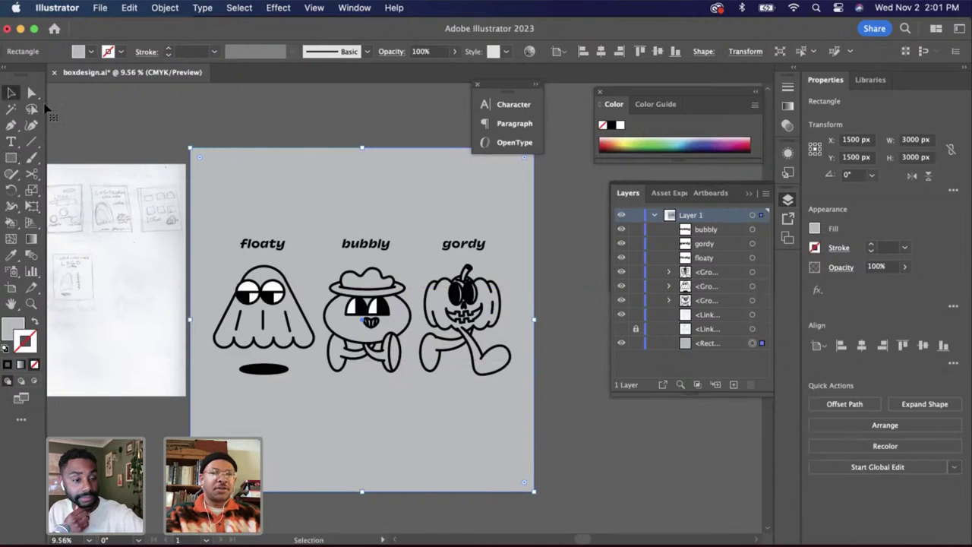
double_click(13, 327)
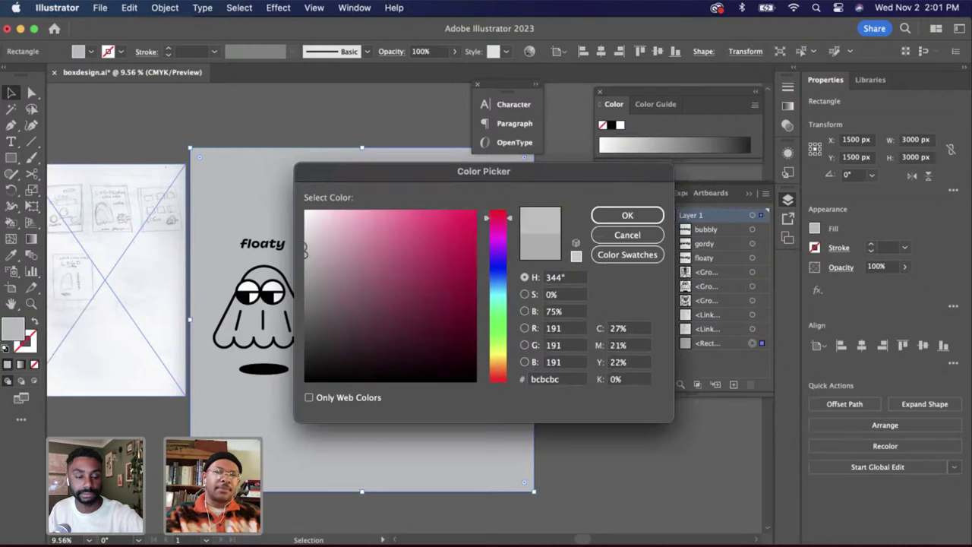
left_click_drag(305, 250, 304, 245)
key("Return")
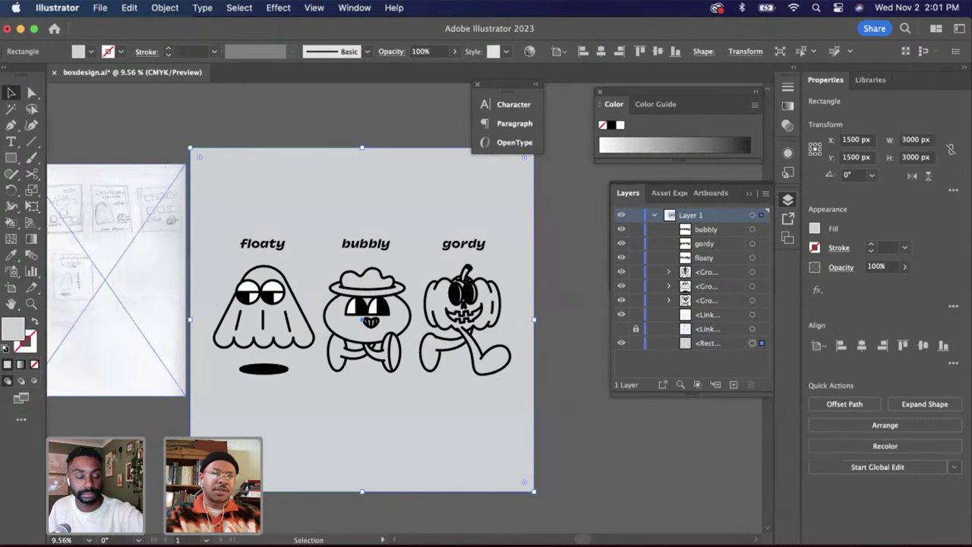
double_click(13, 331)
left_click_drag(305, 247, 305, 235)
key("Return")
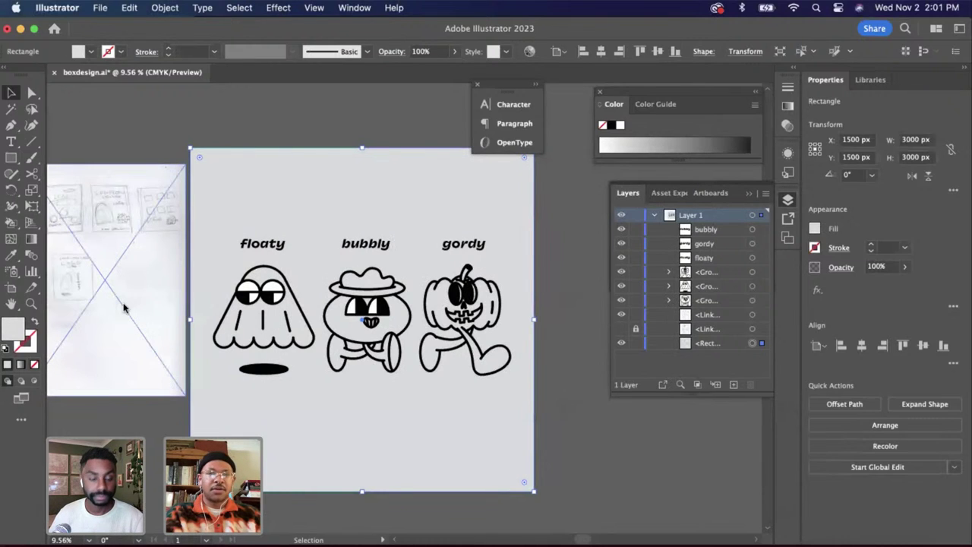
double_click(13, 330)
left_click_drag(300, 237, 303, 225)
key("Return")
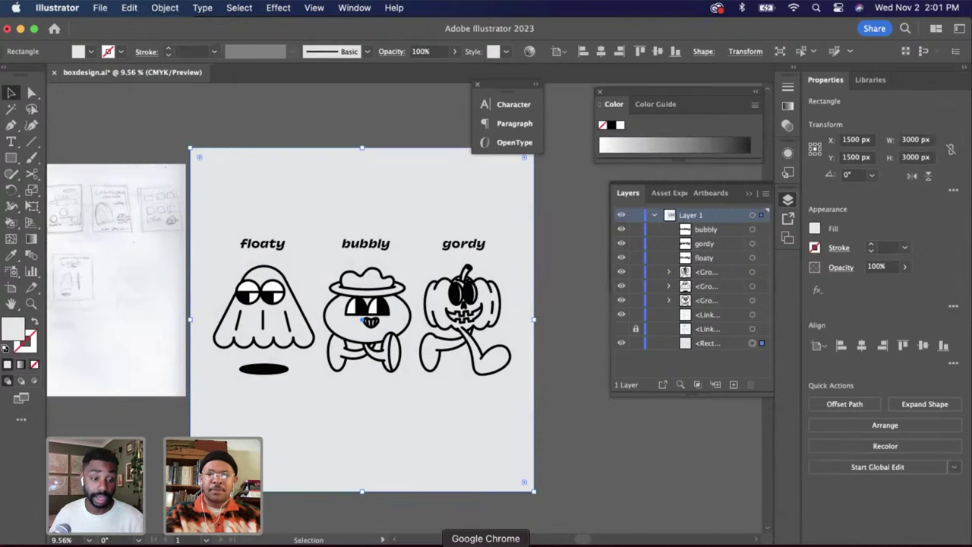
Switch to Google Chrome and bring up the Coolors Trending Color Palettes page
left_click(486, 544)
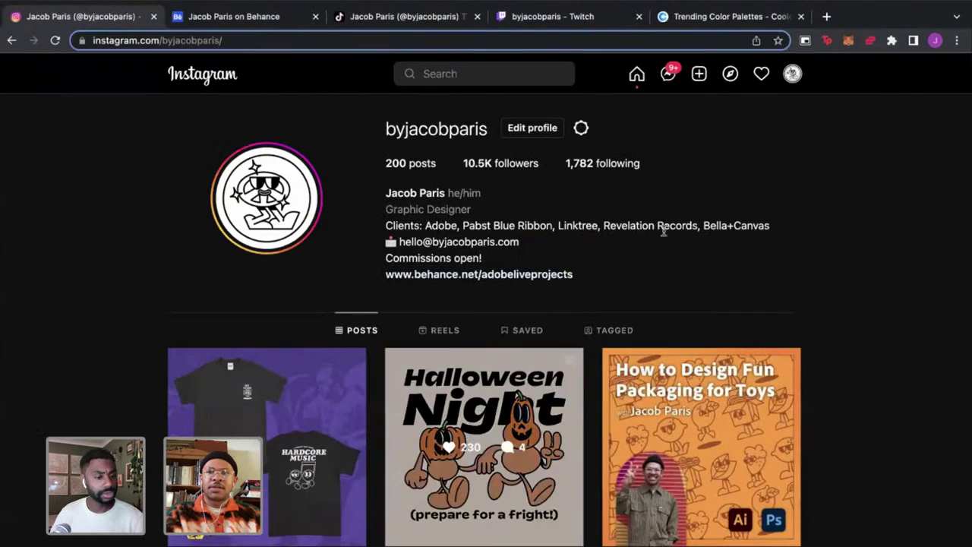
left_click(706, 18)
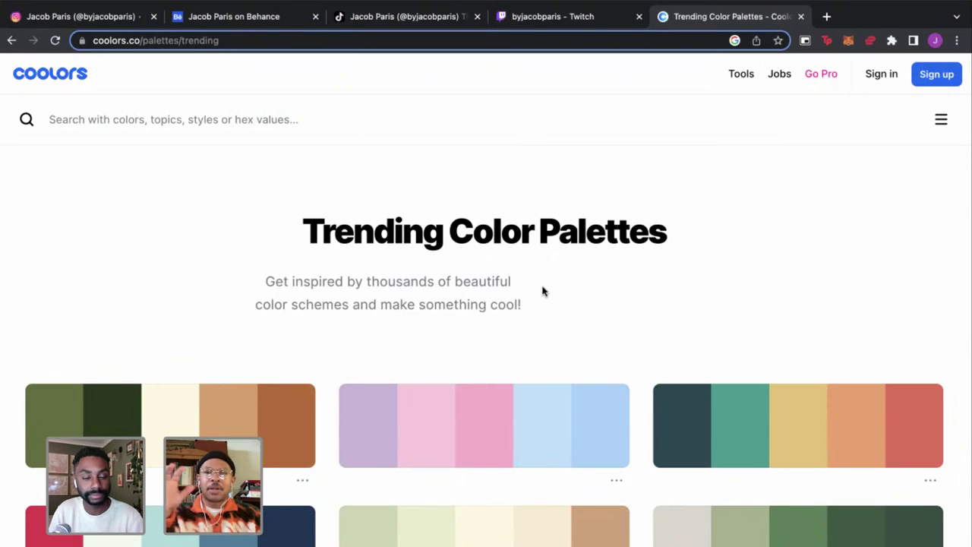
Browse the trending color palettes on Coolors for a suitable color scheme
scroll(543, 288, "down", 3)
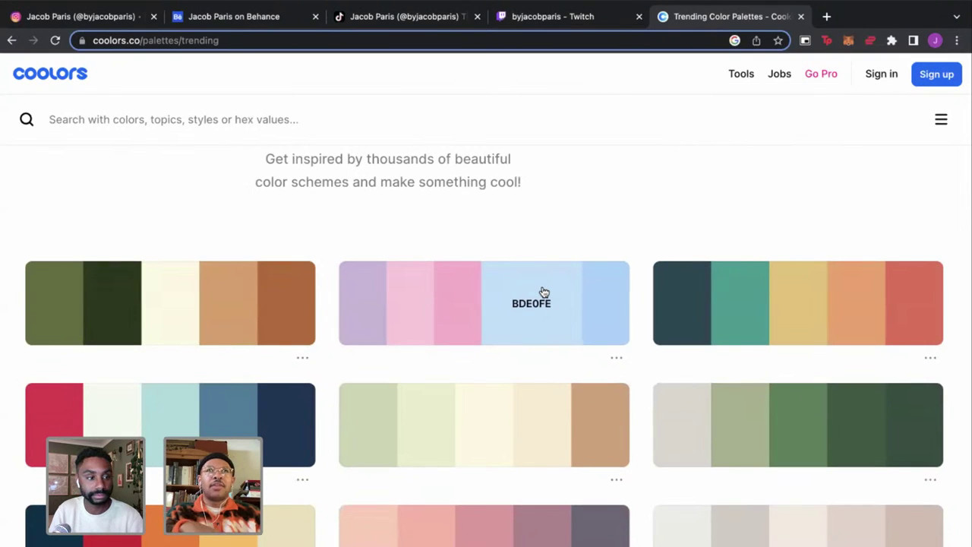
scroll(547, 278, "down", 3)
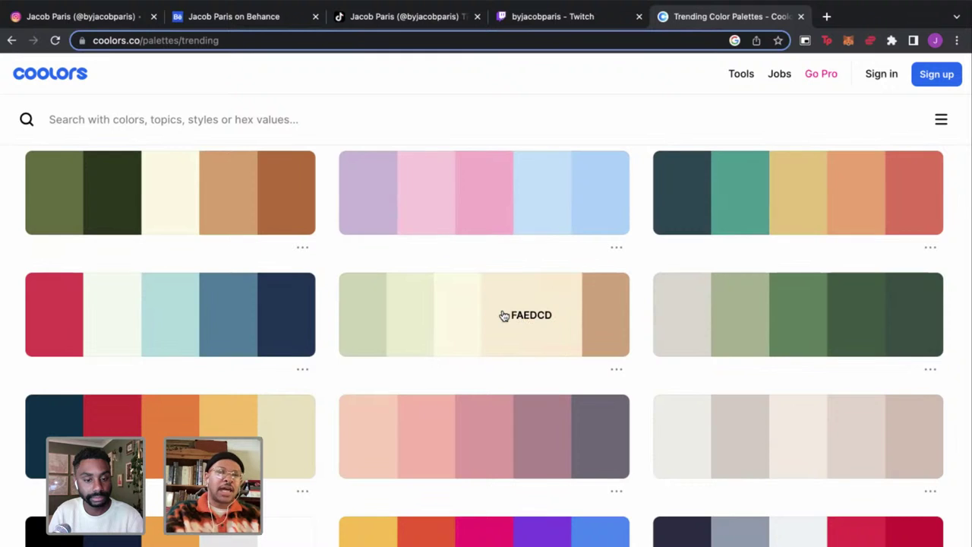
scroll(504, 315, "down", 4)
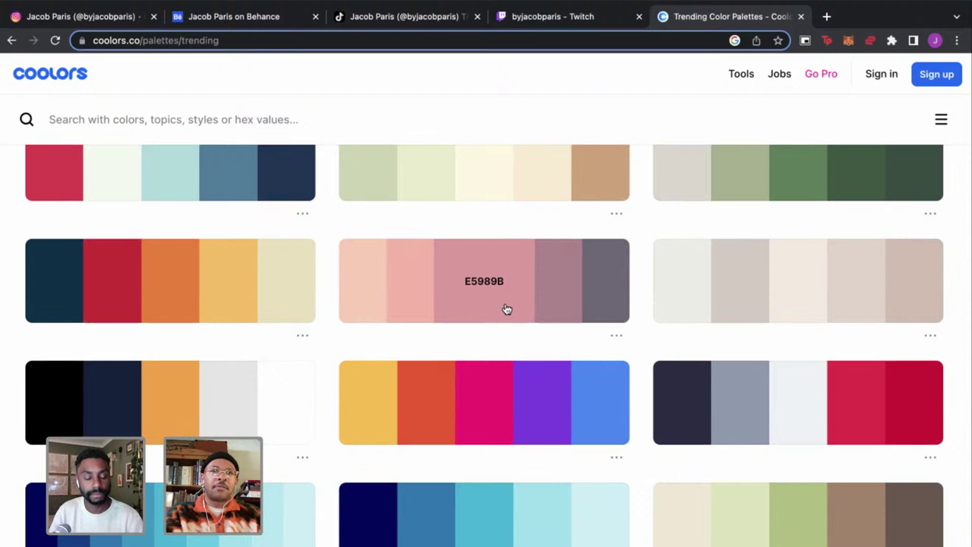
scroll(507, 309, "down", 3)
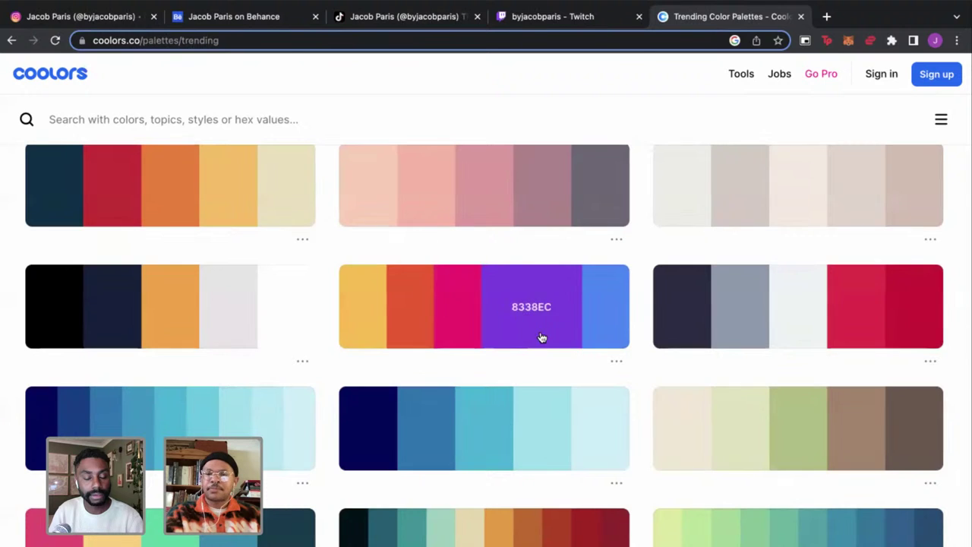
scroll(542, 338, "down", 3)
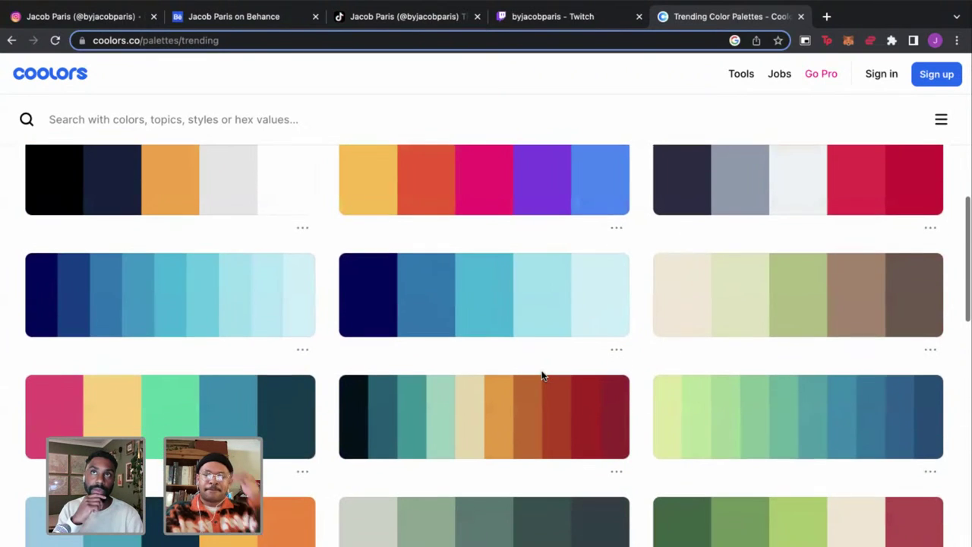
Switch back to Illustrator and lock the background rectangle
key("ctrl+Left")
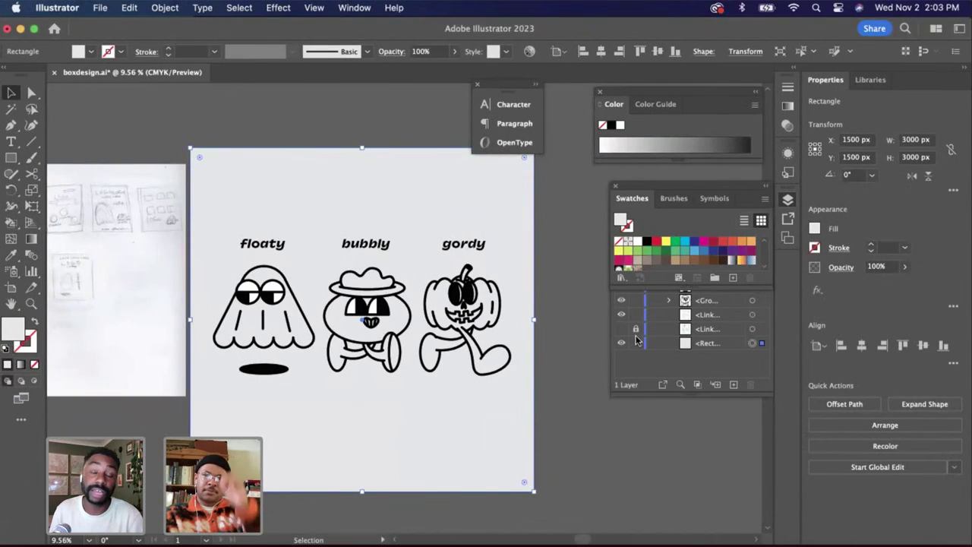
left_click(636, 343)
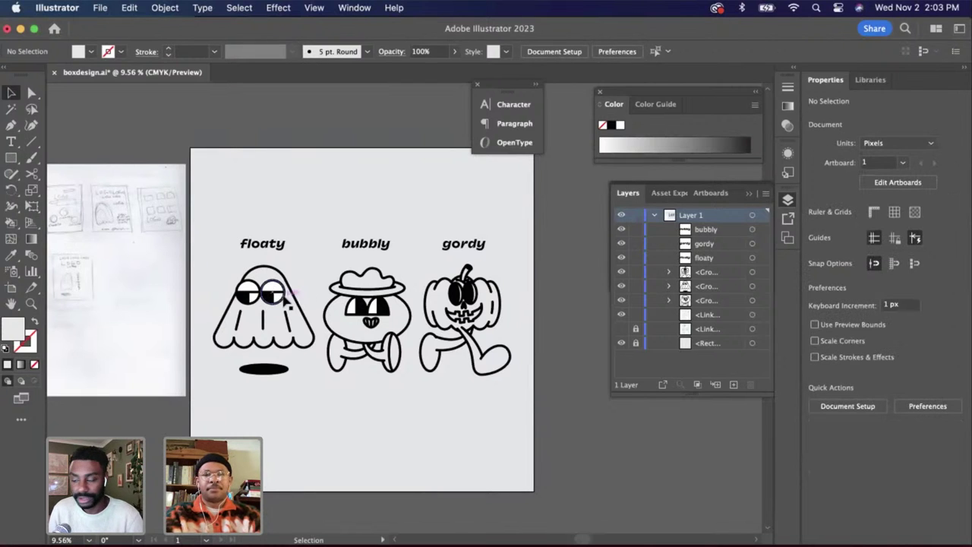
left_click(302, 311)
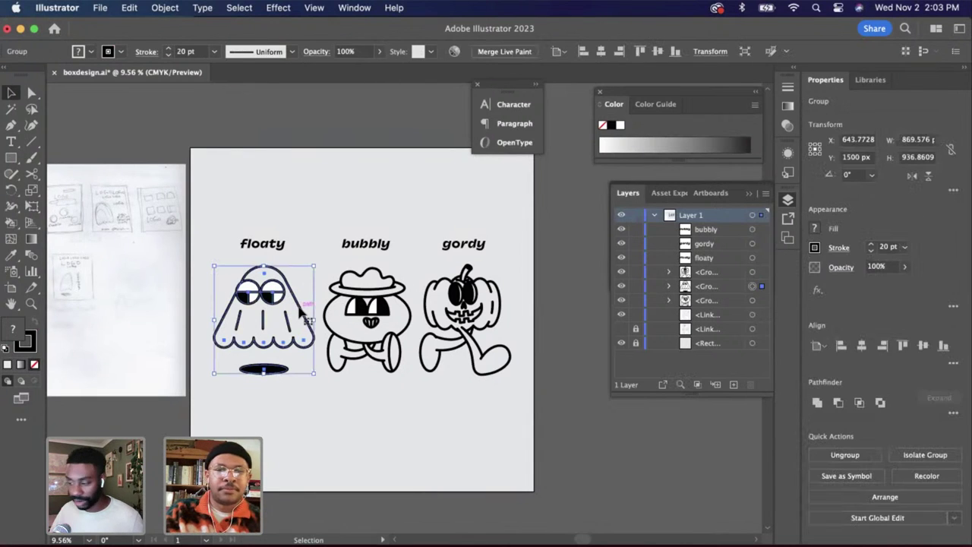
scroll(335, 315, "up", 3)
scroll(273, 224, "down", 4)
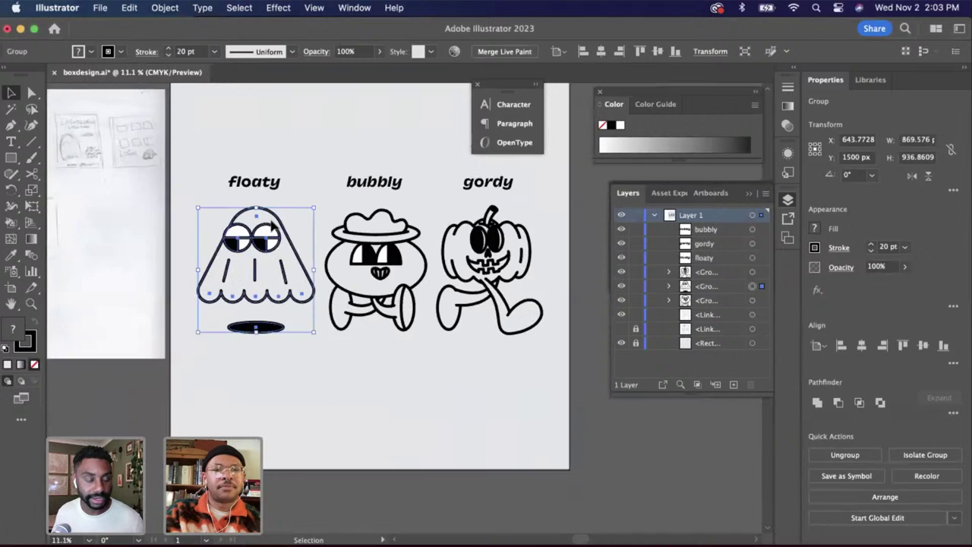
Group the ghost, the hat-wearing character and the pumpkin into one group, leaving out their name labels
left_click(440, 341)
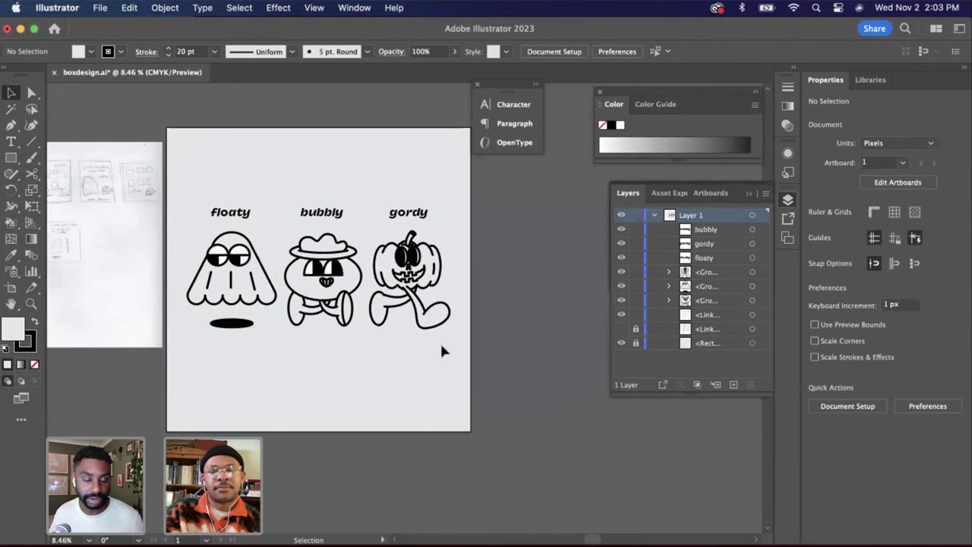
left_click_drag(440, 341, 202, 249)
key("super+g")
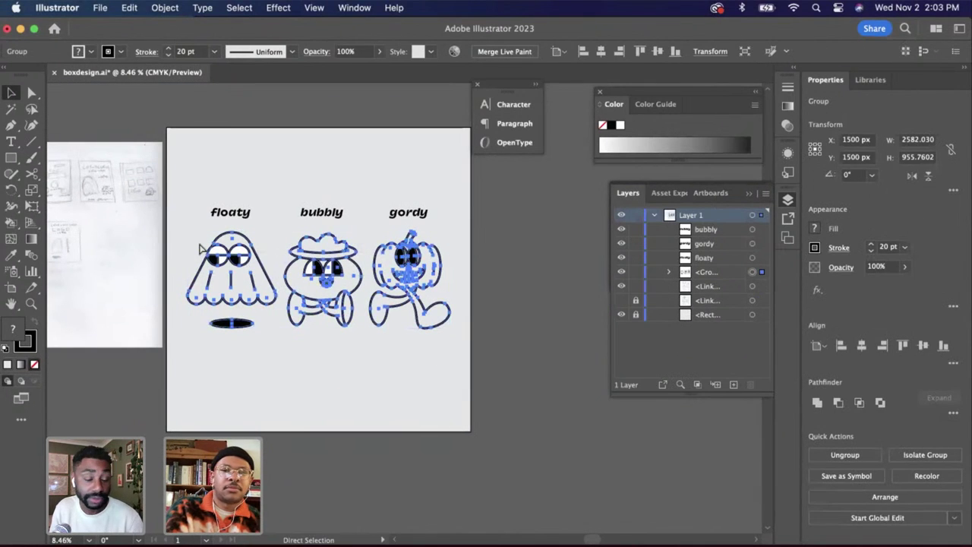
Duplicate the group of three characters and place the copy on the empty canvas beside the artboard
key("super+c")
key("super+v")
scroll(382, 302, "right", 3)
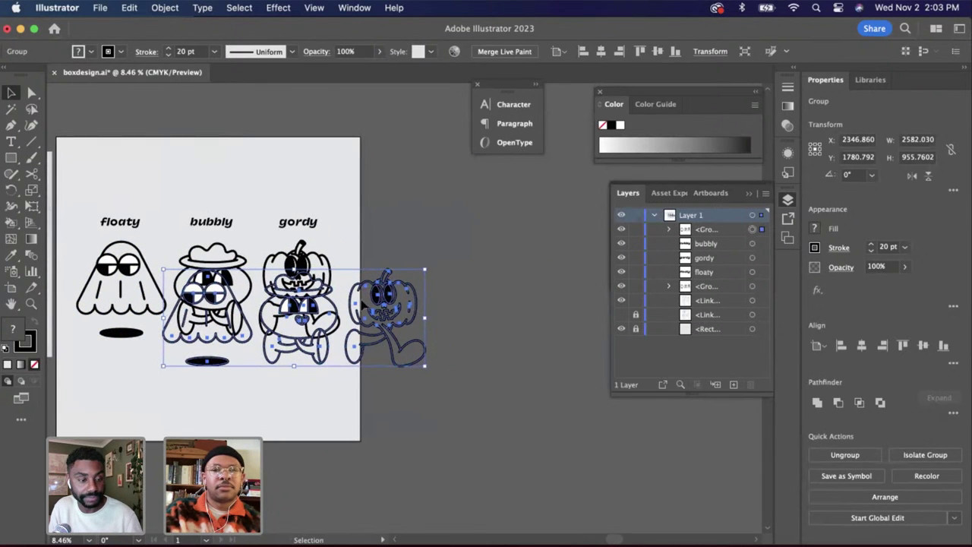
left_click_drag(382, 302, 586, 211)
Inside the copied group, move the hat-wearing character directly below the ghost and center the two on a common vertical axis
double_click(496, 232)
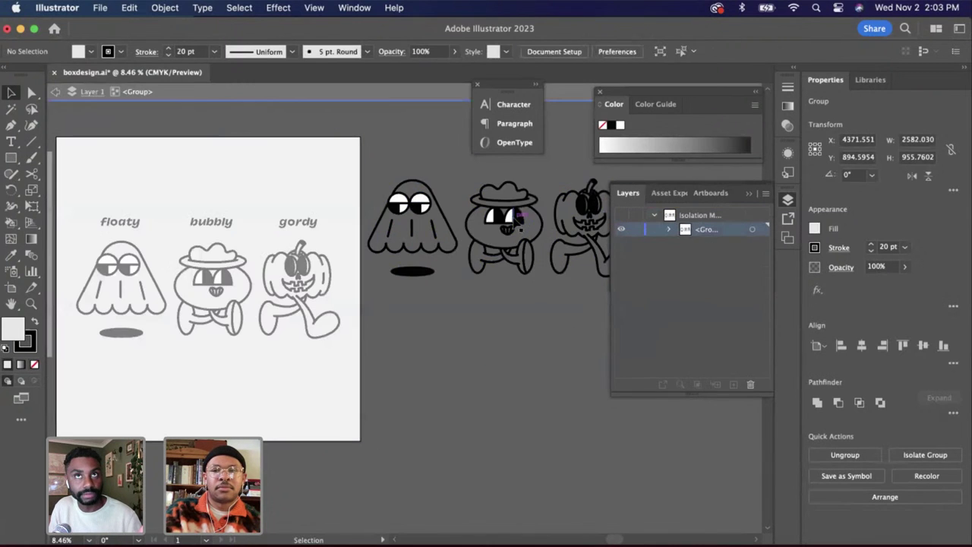
left_click_drag(495, 231, 422, 332)
left_click(426, 247, "shift")
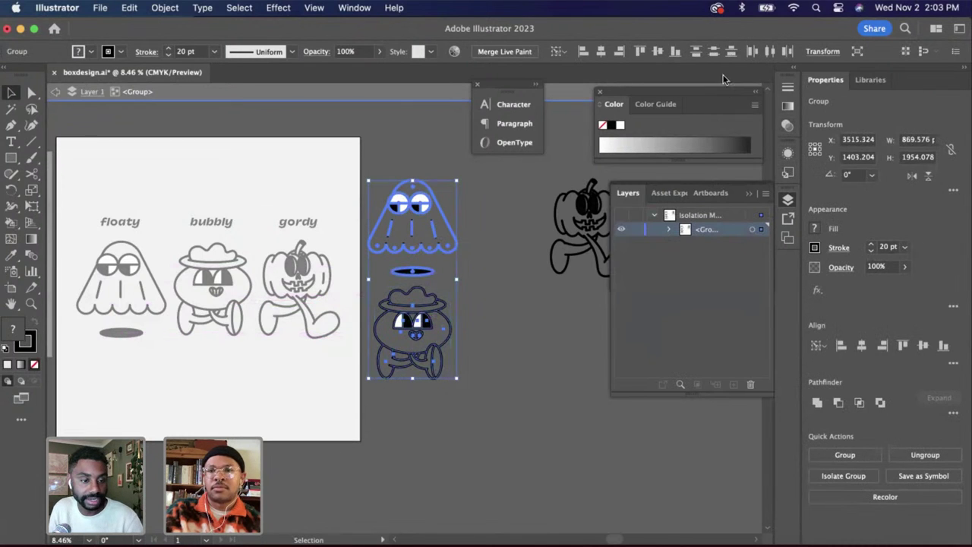
left_click(490, 315)
scroll(489, 315, "right", 3)
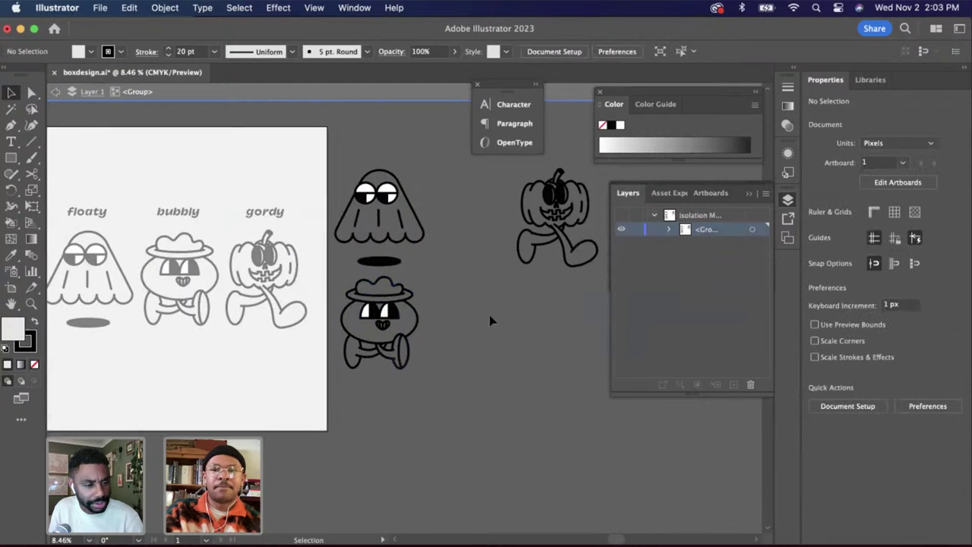
Move the copied pumpkin character below the hat-wearing one so that the three form a single column
left_click_drag(549, 221, 373, 400)
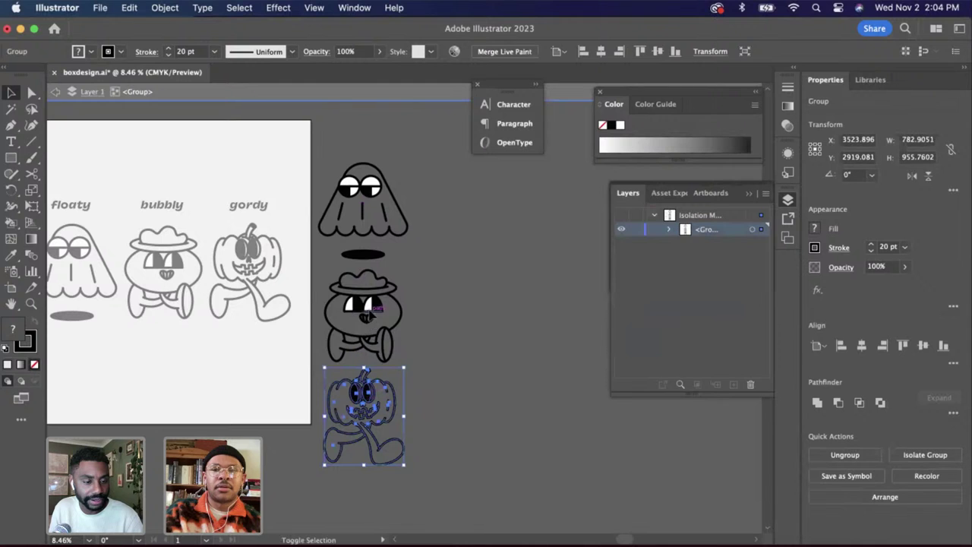
left_click(366, 319, "shift")
left_click(489, 366)
Switch to Google Chrome and search the web for "adobe koolors"
key("ctrl+Right")
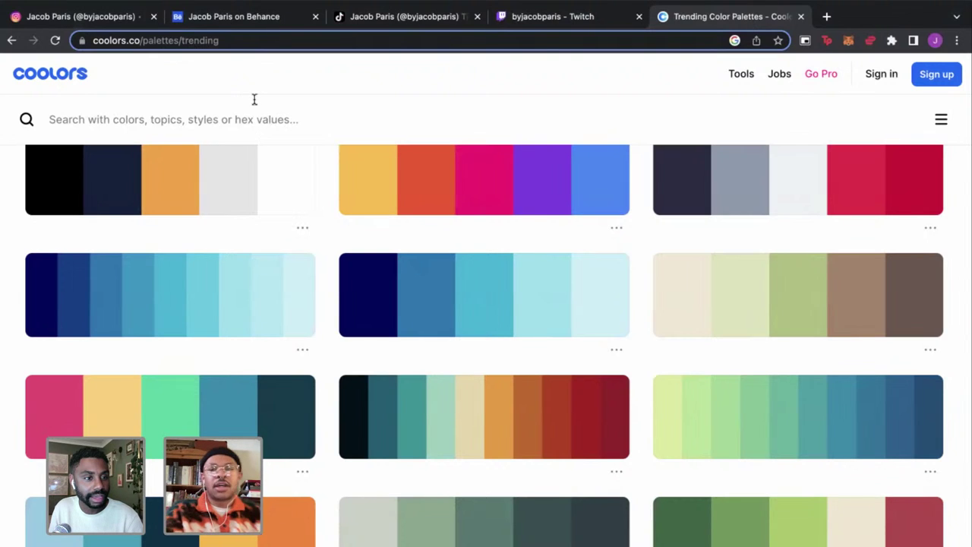
scroll(262, 114, "down", 1)
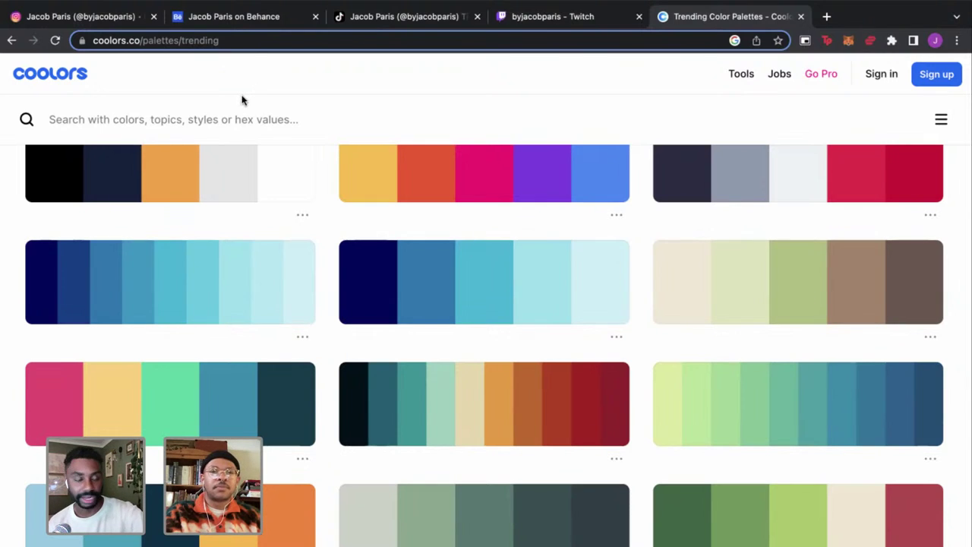
left_click(194, 42)
type("aobde")
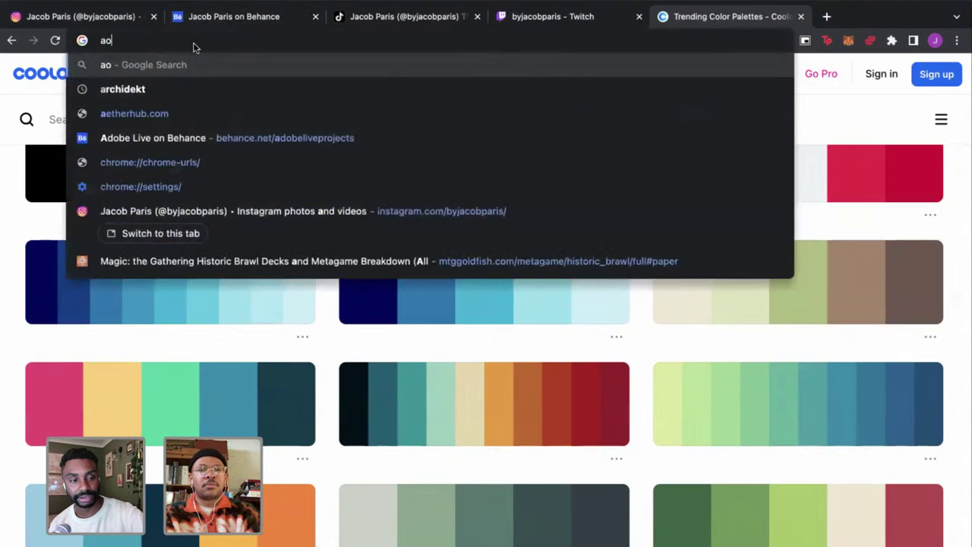
key("BackSpace")
key("BackSpace")
key("BackSpace")
key("BackSpace")
key("BackSpace")
type("dobe ")
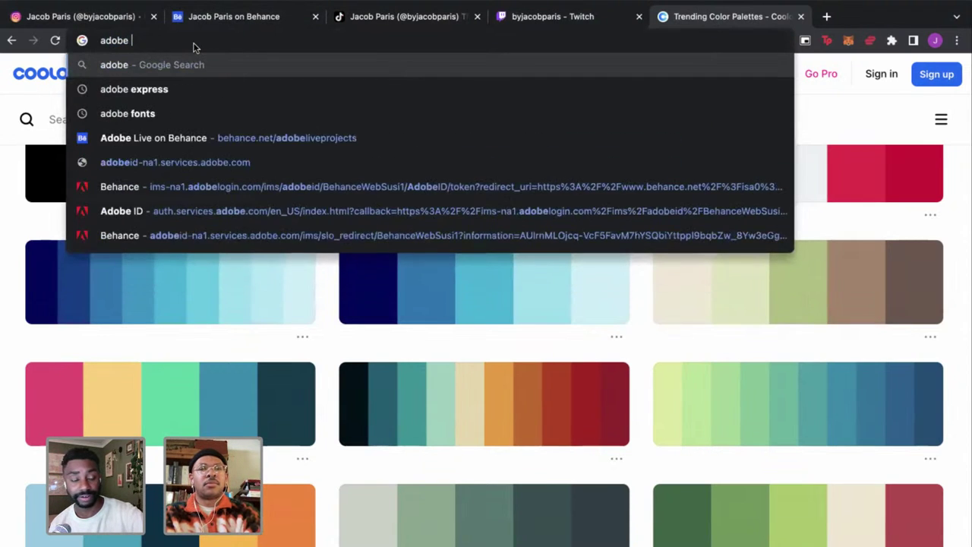
type("koolors")
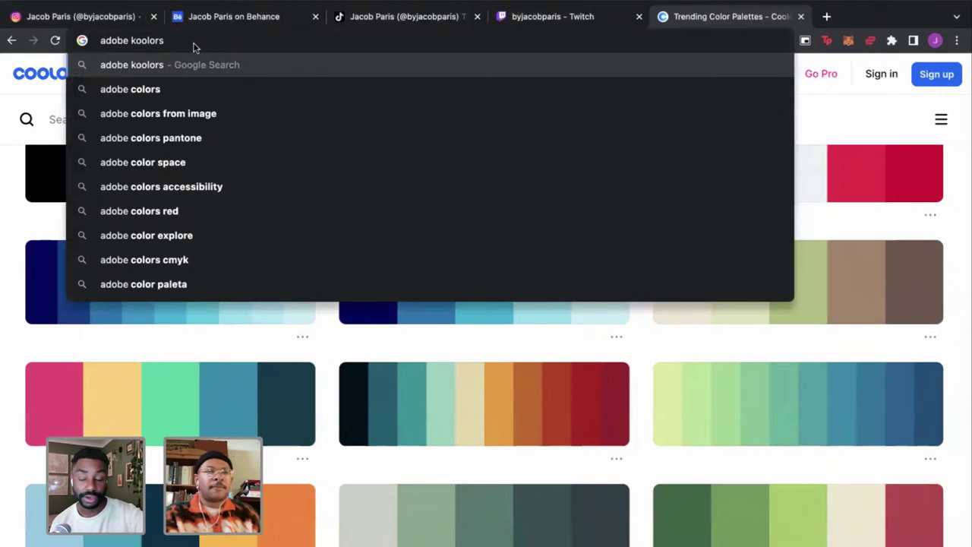
key("Return")
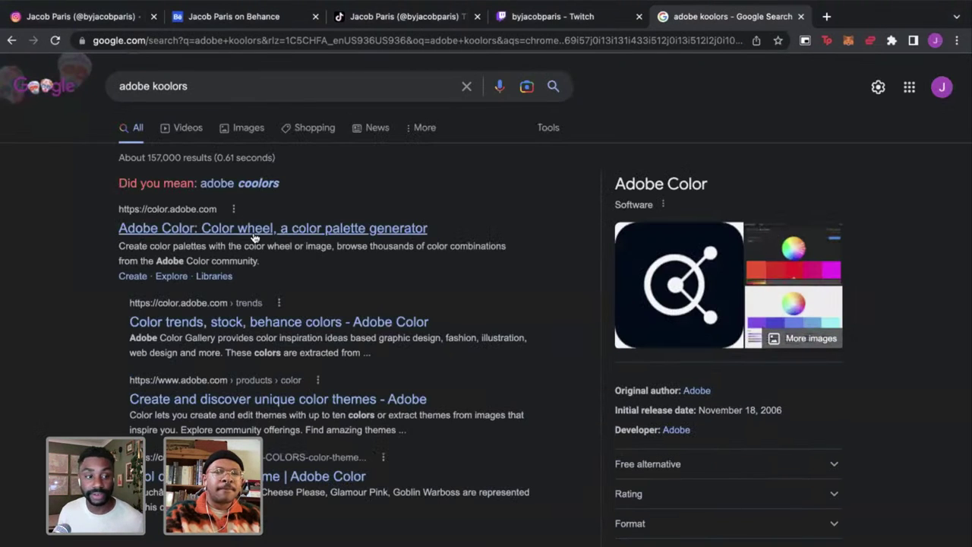
Open the Adobe Color color wheel site from the search results and dismiss its What's New window
left_click(255, 231)
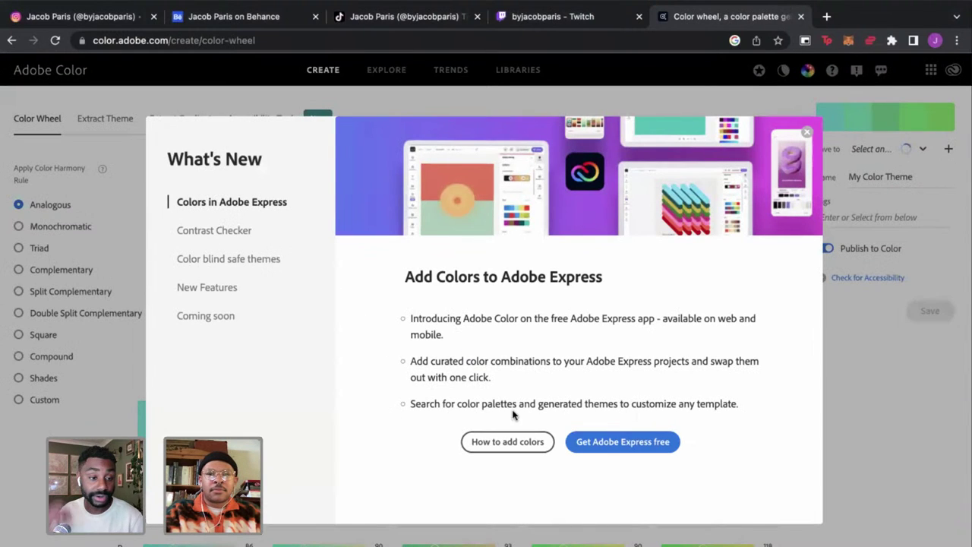
left_click(805, 135)
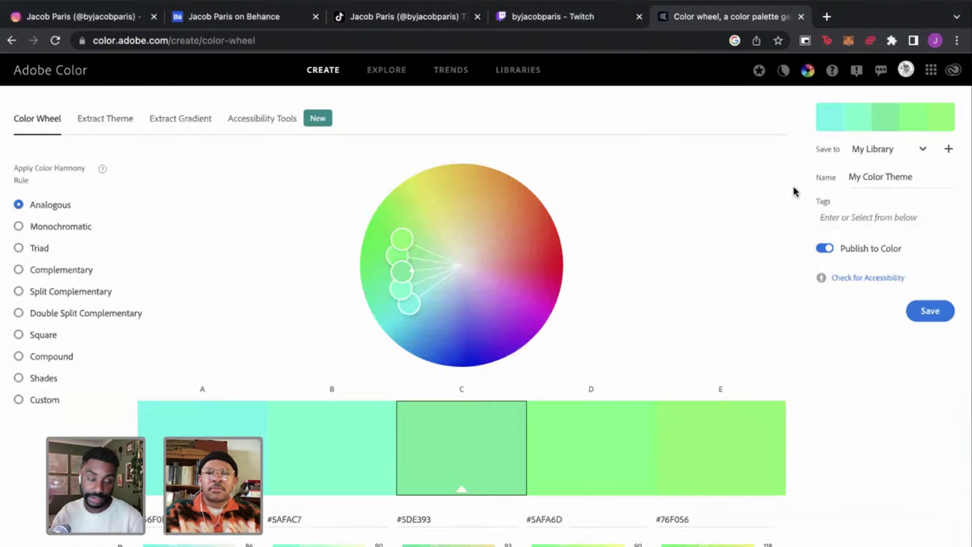
scroll(738, 345, "down", 1)
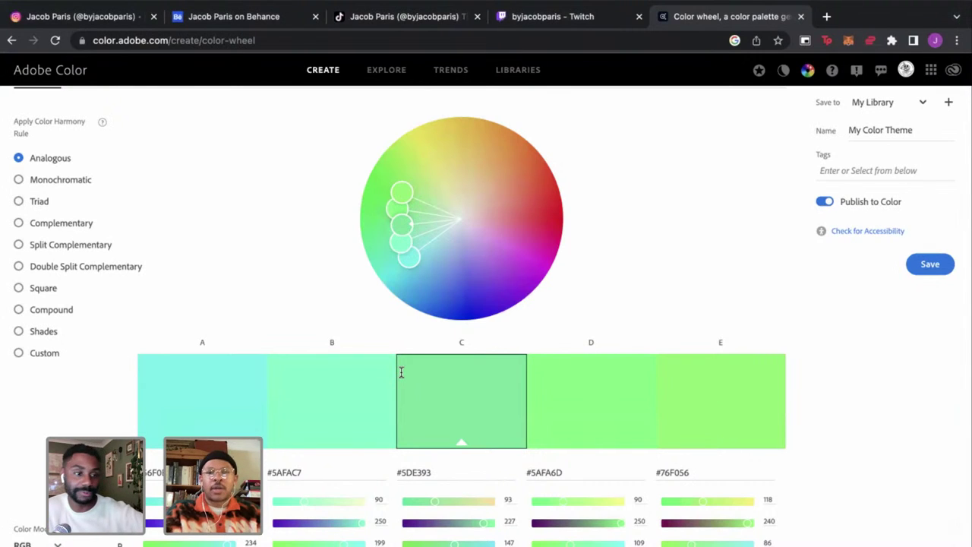
scroll(469, 464, "down", 1)
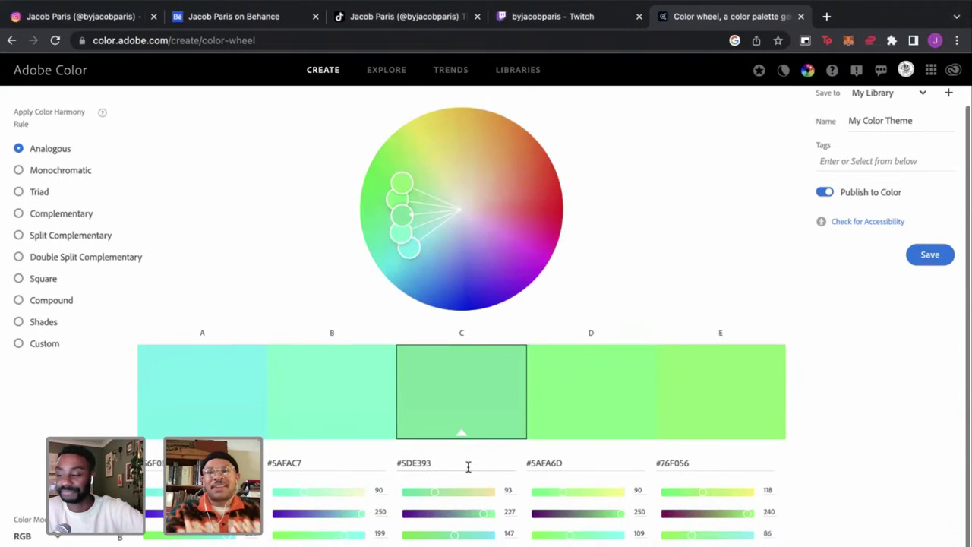
scroll(469, 467, "up", 1)
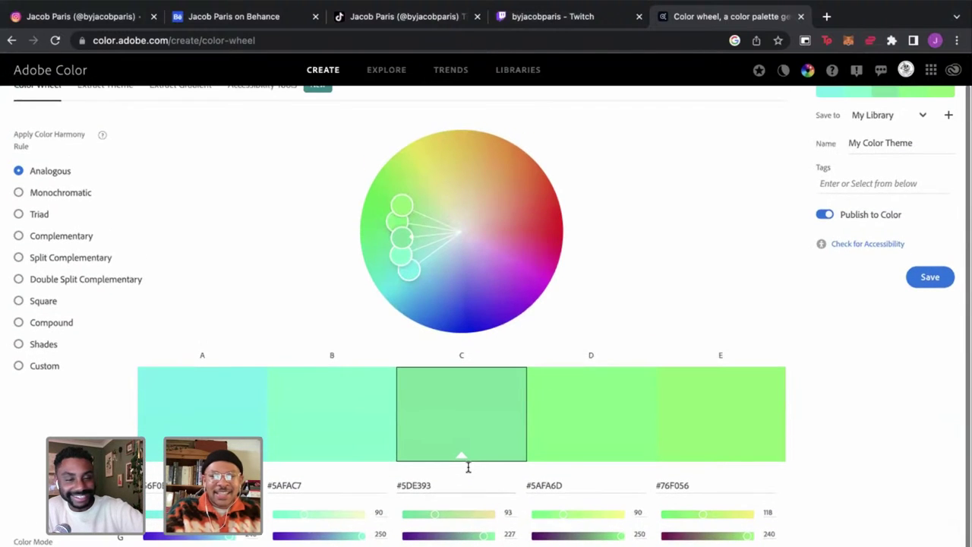
Try the Complementary, Split Complementary, Double Split Complementary and Square harmony rules on the color wheel
left_click(38, 236)
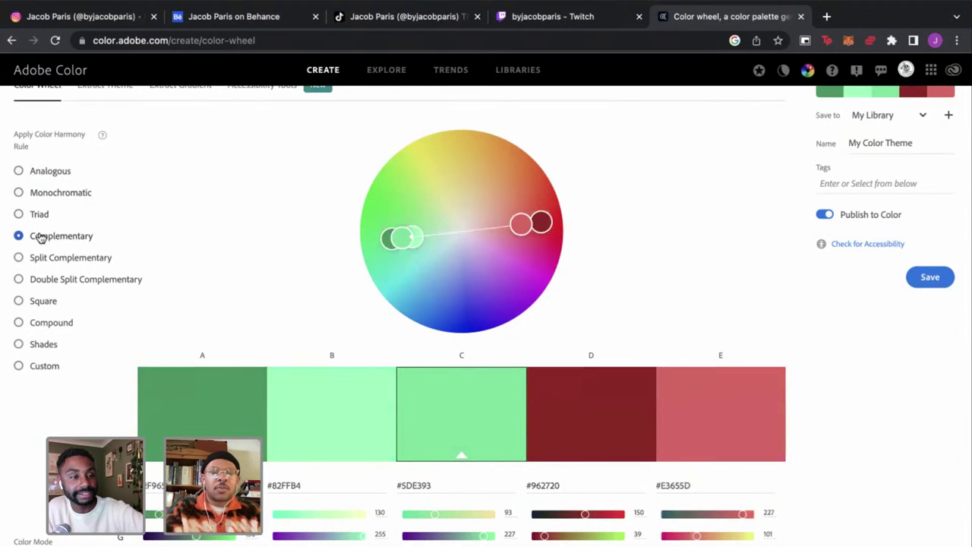
left_click(43, 256)
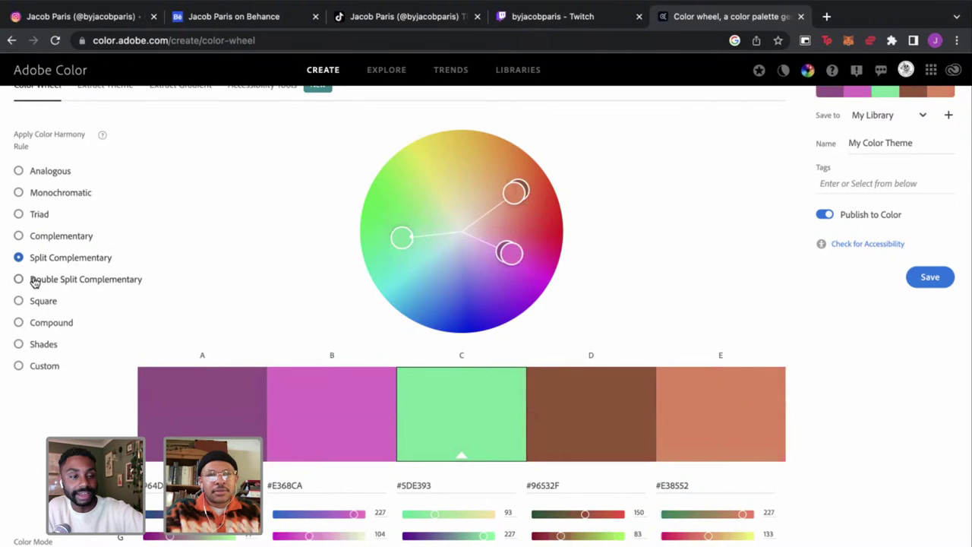
left_click(35, 281)
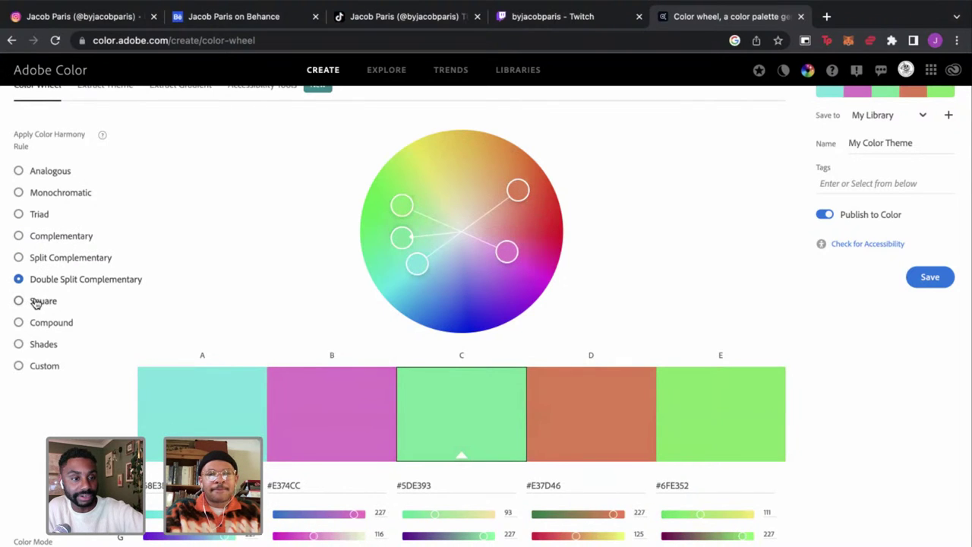
left_click(36, 302)
scroll(385, 238, "up", 1)
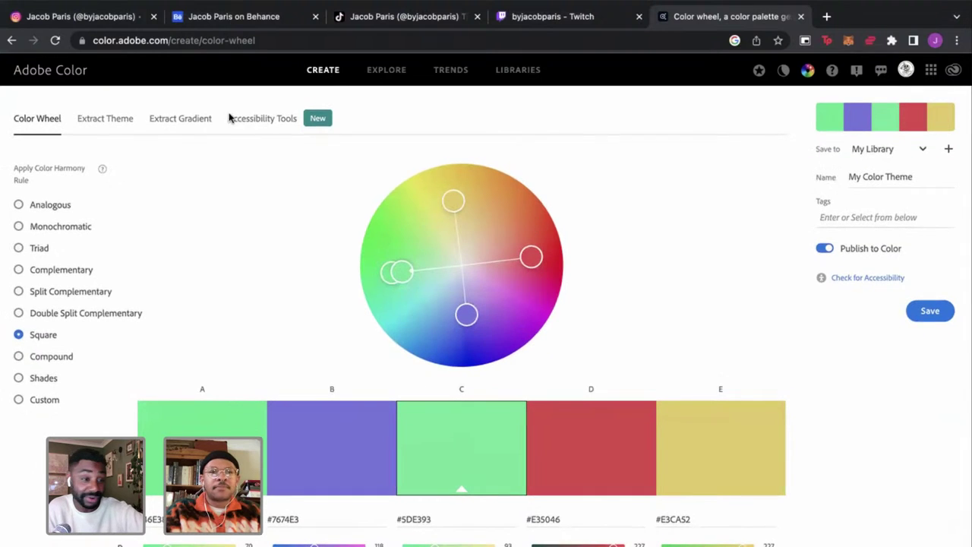
Open Adobe Color's Explore page and browse its color themes
left_click_drag(400, 97, 384, 78)
left_click(382, 70)
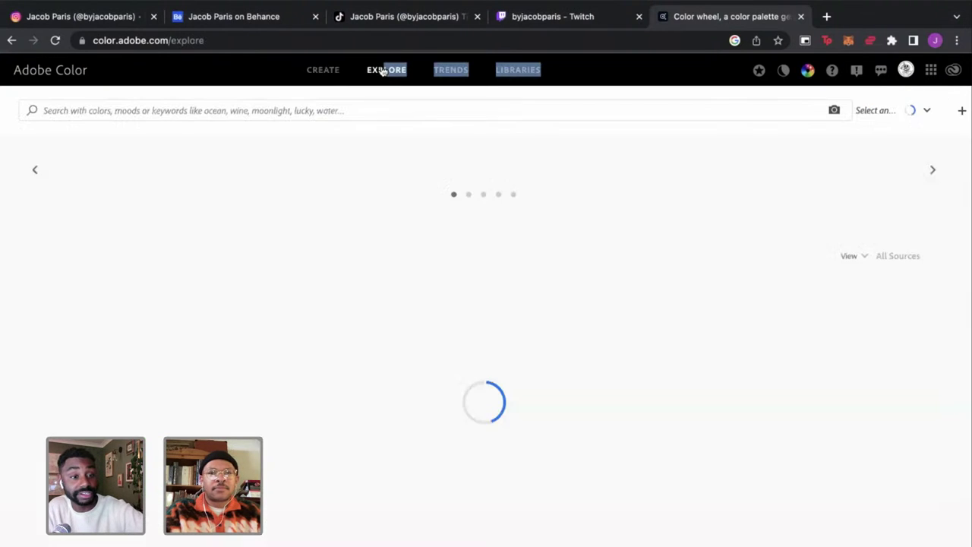
scroll(463, 306, "down", 3)
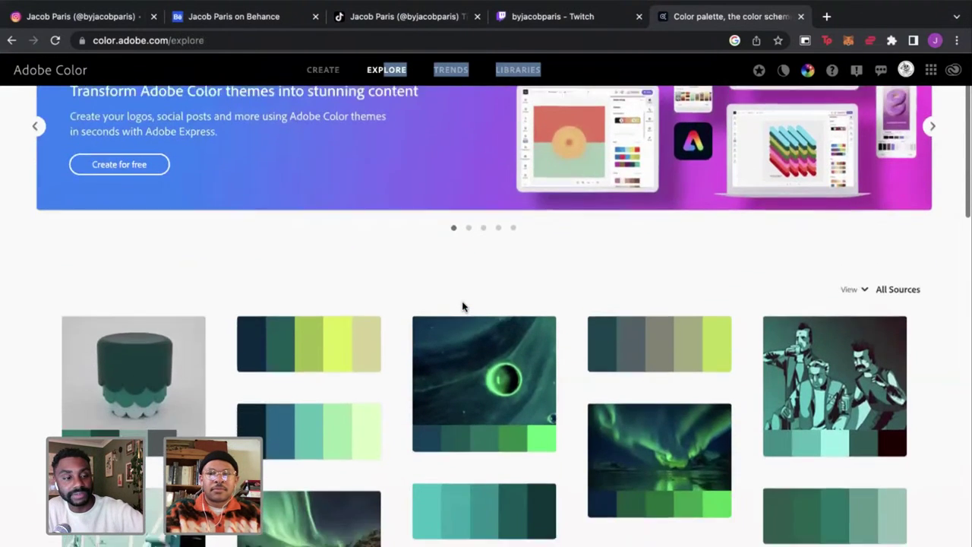
scroll(464, 307, "down", 2)
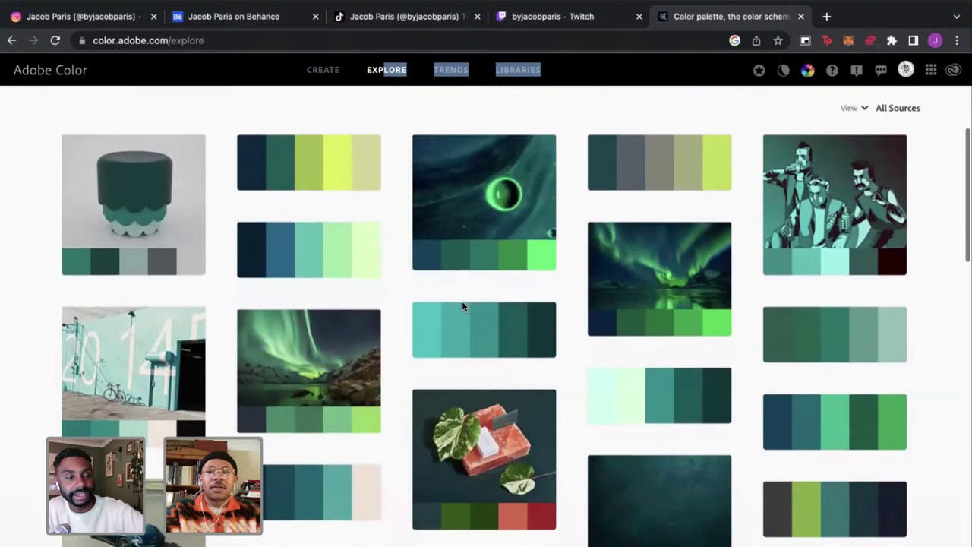
scroll(462, 301, "down", 4)
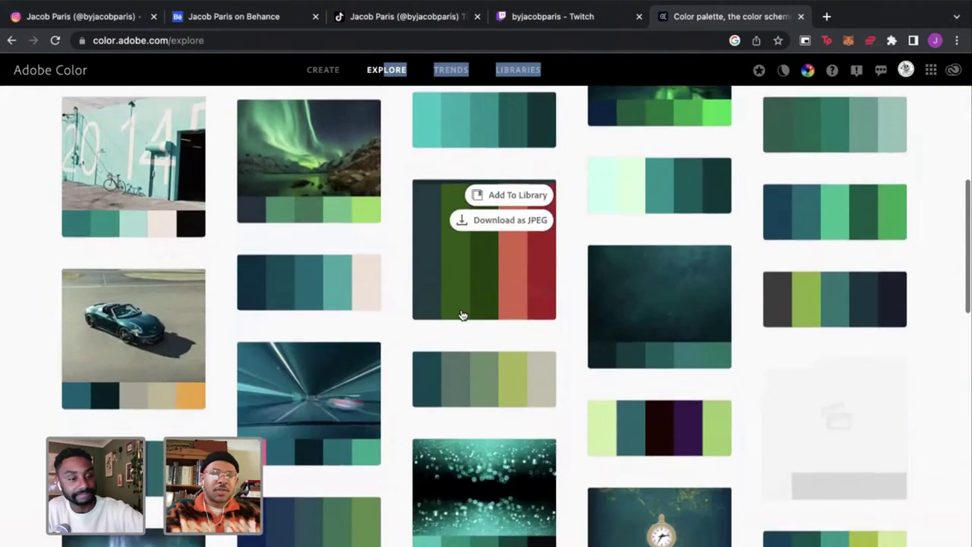
Examine the remaining color themes on the Explore page and continue through the themes on page 2
scroll(463, 315, "down", 6)
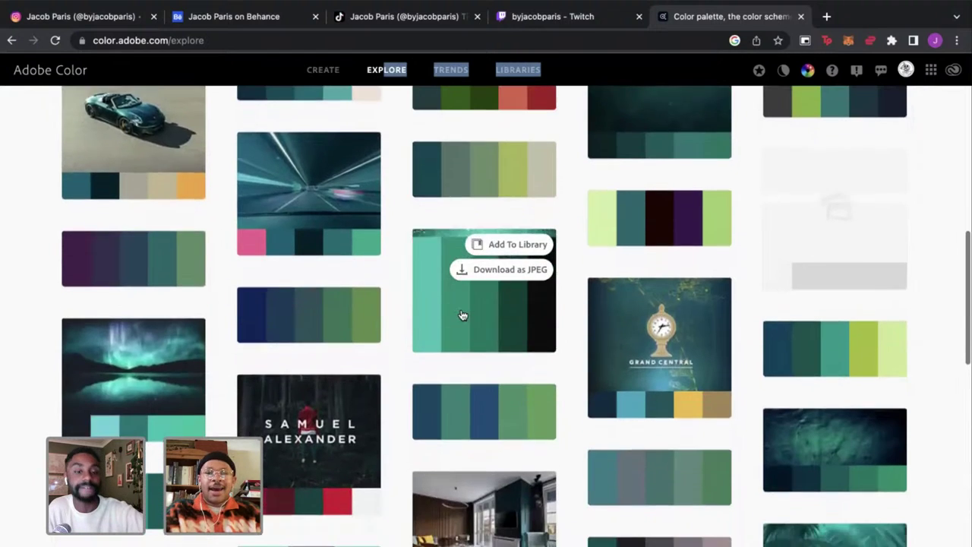
scroll(463, 315, "down", 4)
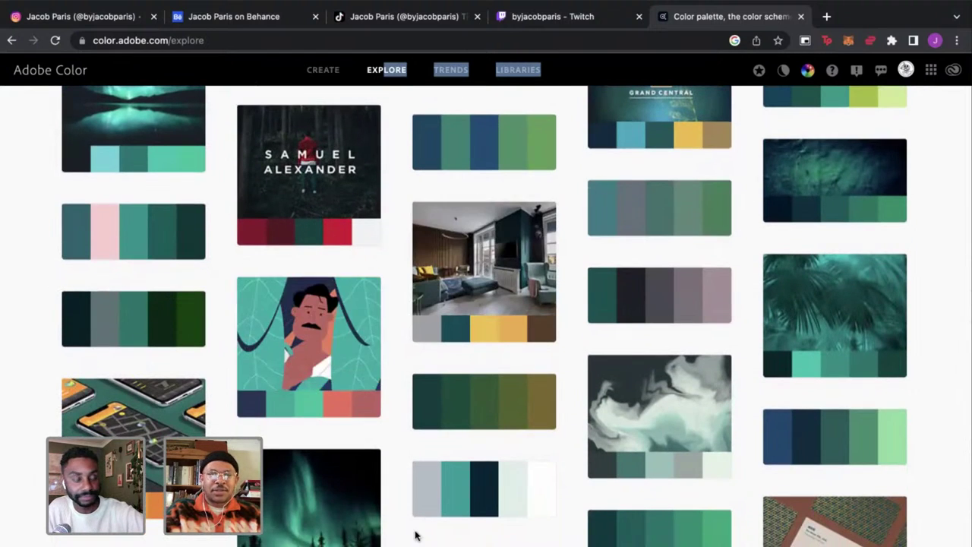
scroll(414, 534, "down", 3)
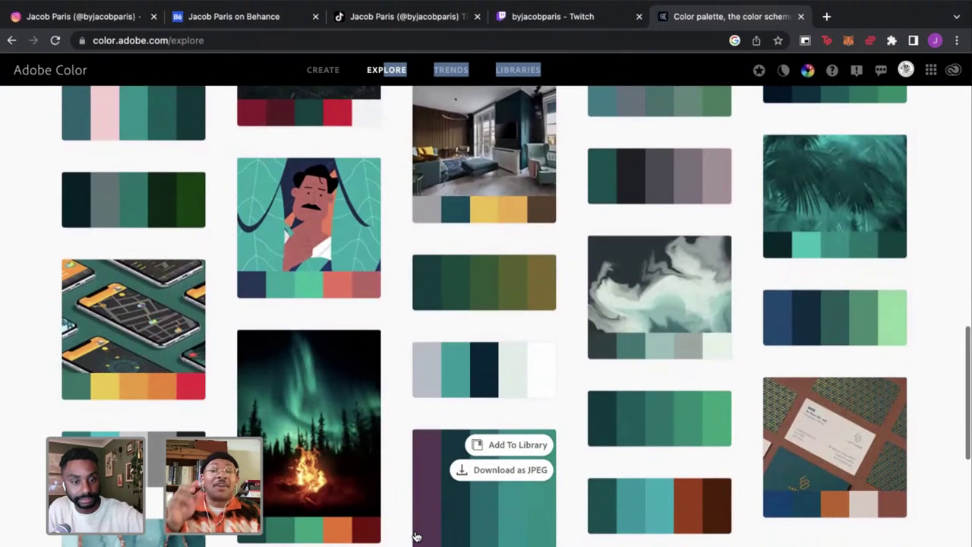
scroll(416, 537, "down", 6)
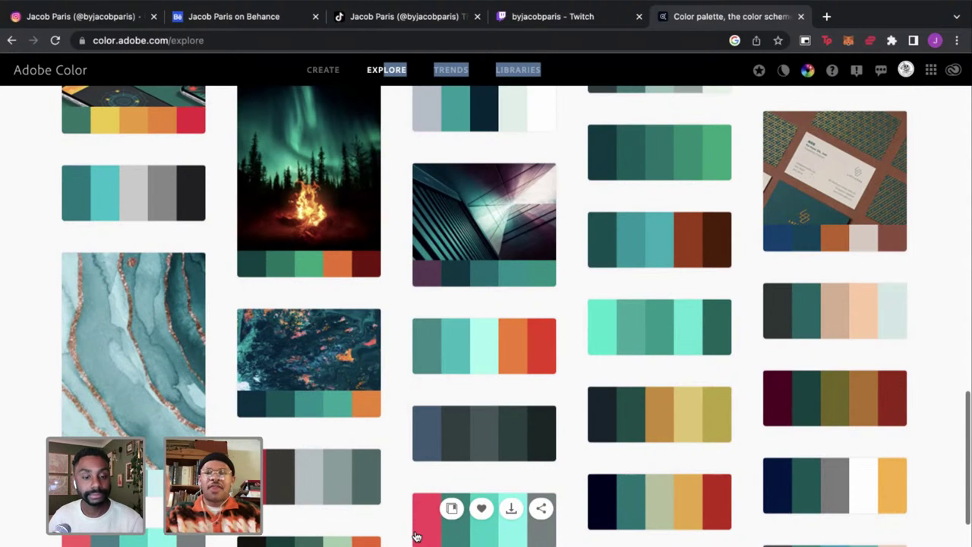
scroll(416, 536, "down", 5)
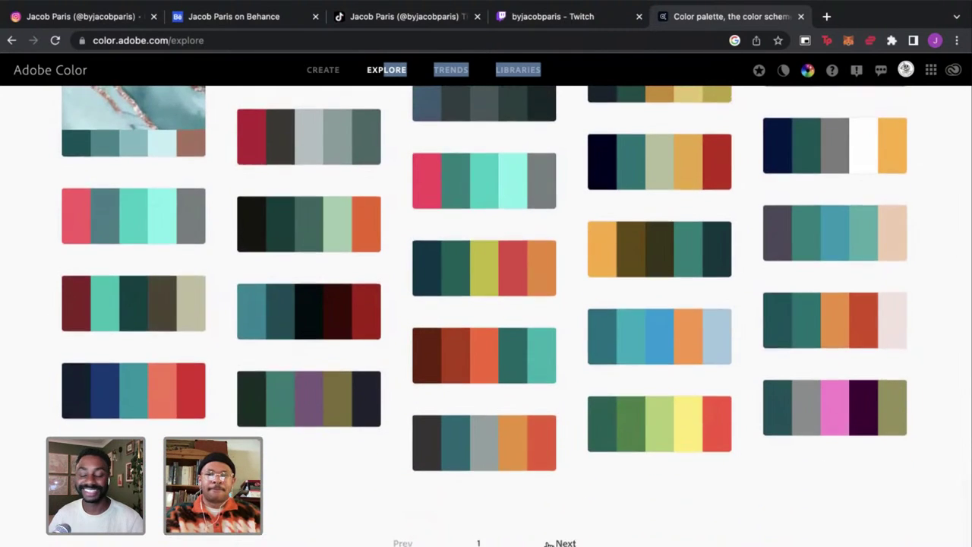
left_click(549, 544)
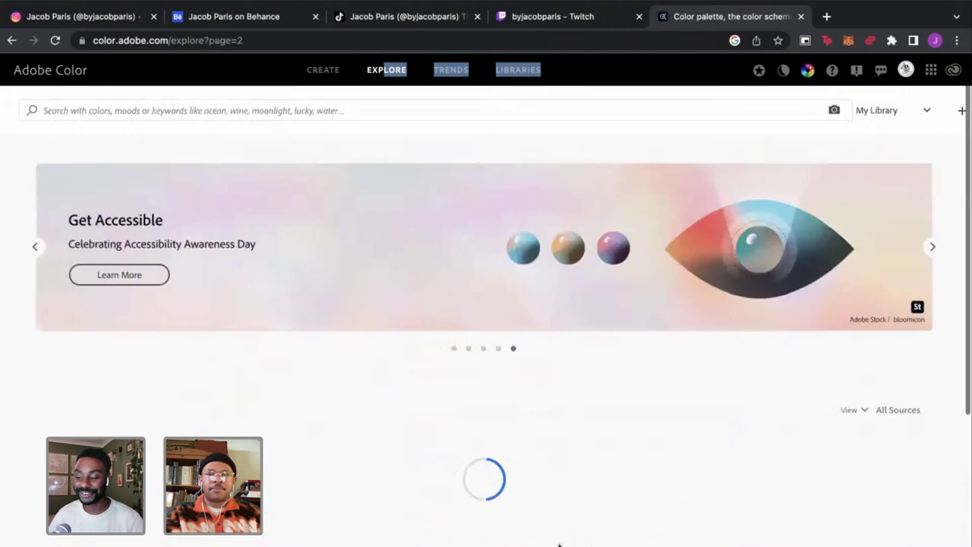
scroll(533, 501, "down", 3)
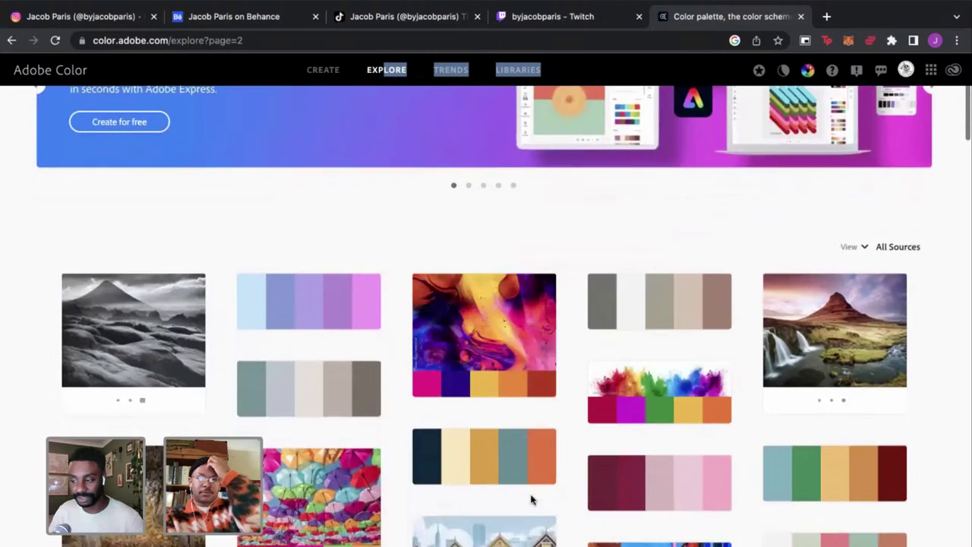
scroll(532, 501, "down", 2)
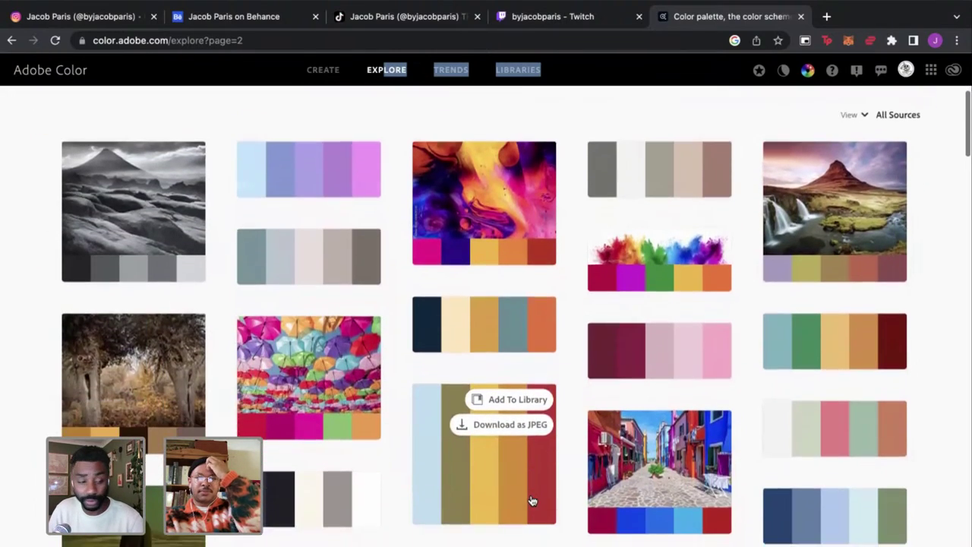
scroll(566, 542, "down", 5)
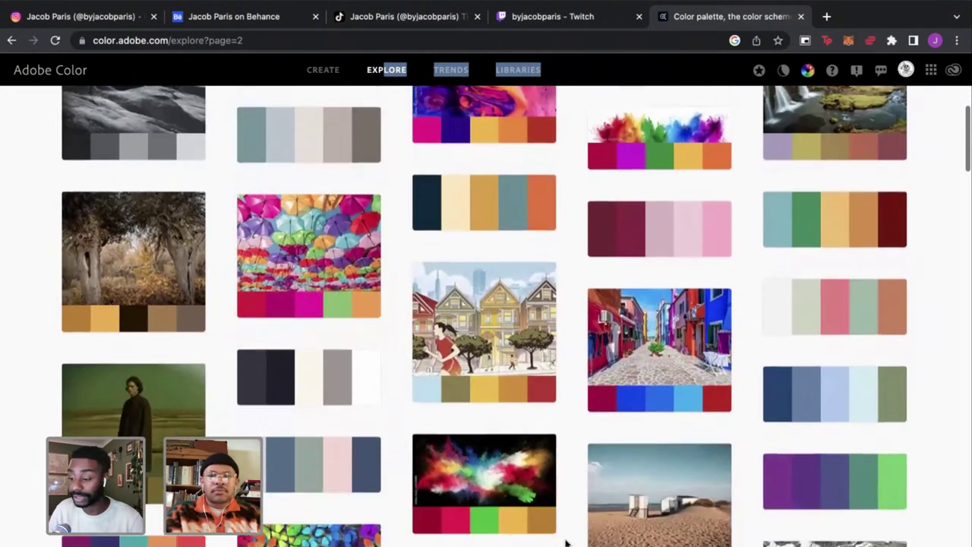
scroll(565, 543, "up", 15)
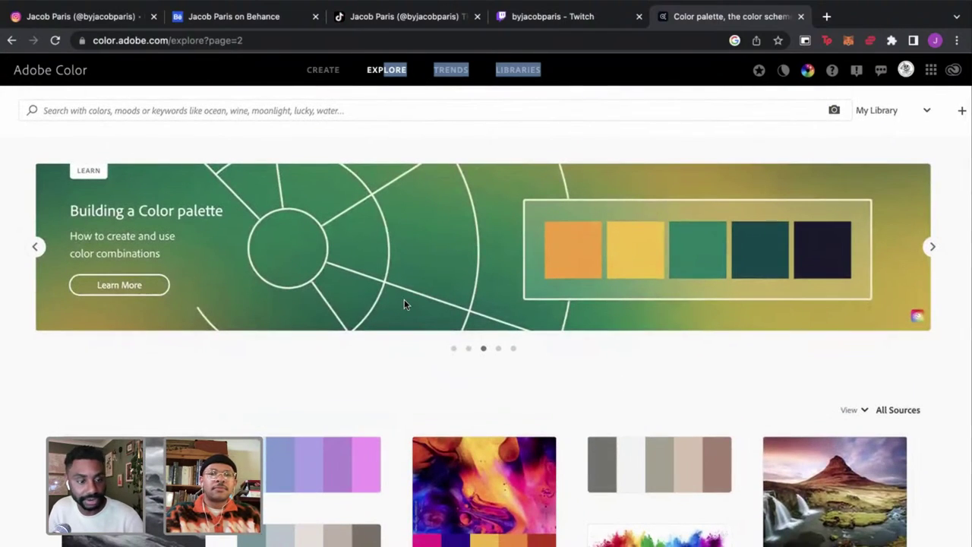
Switch to Adobe Illustrator, leave group isolation and ungroup the three characters on the artboard
key("ctrl+Left")
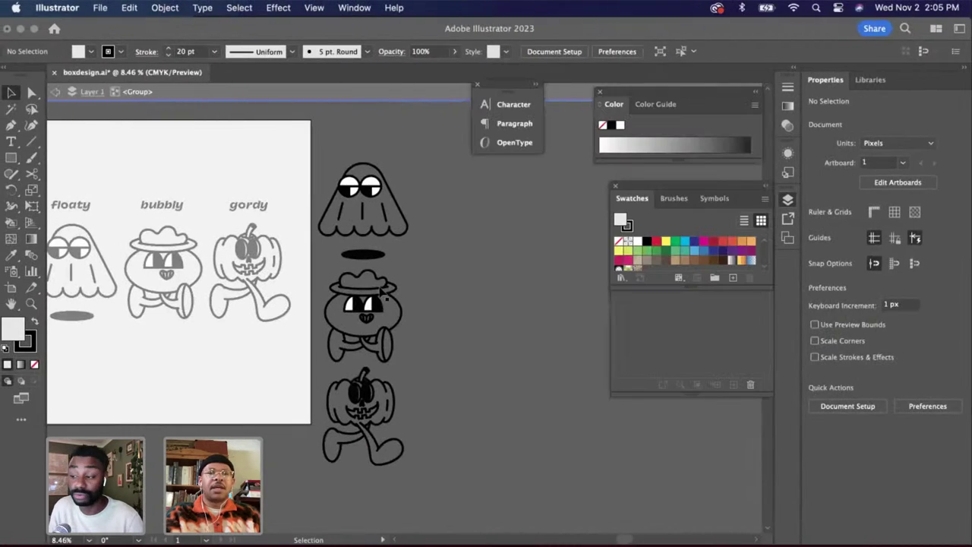
double_click(471, 376)
scroll(472, 377, "left", 3)
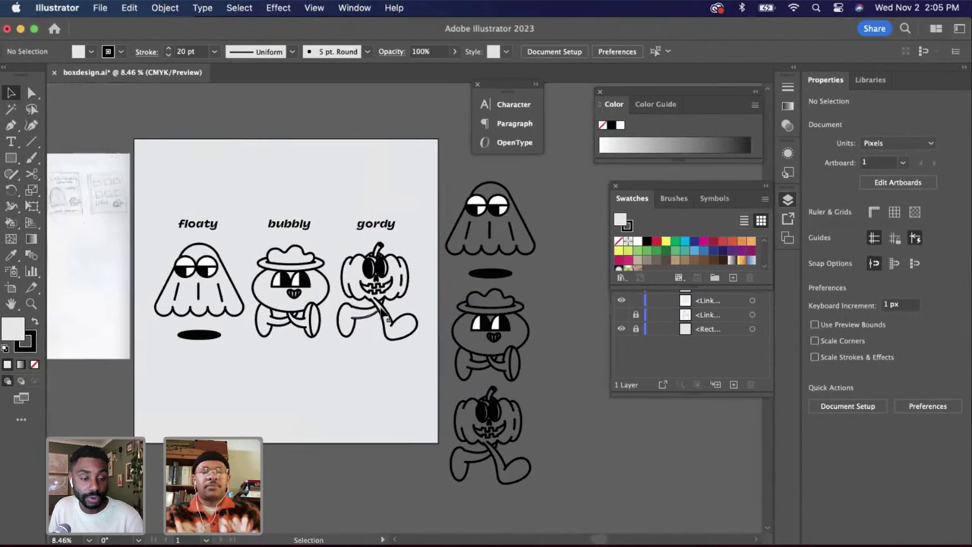
left_click(199, 267)
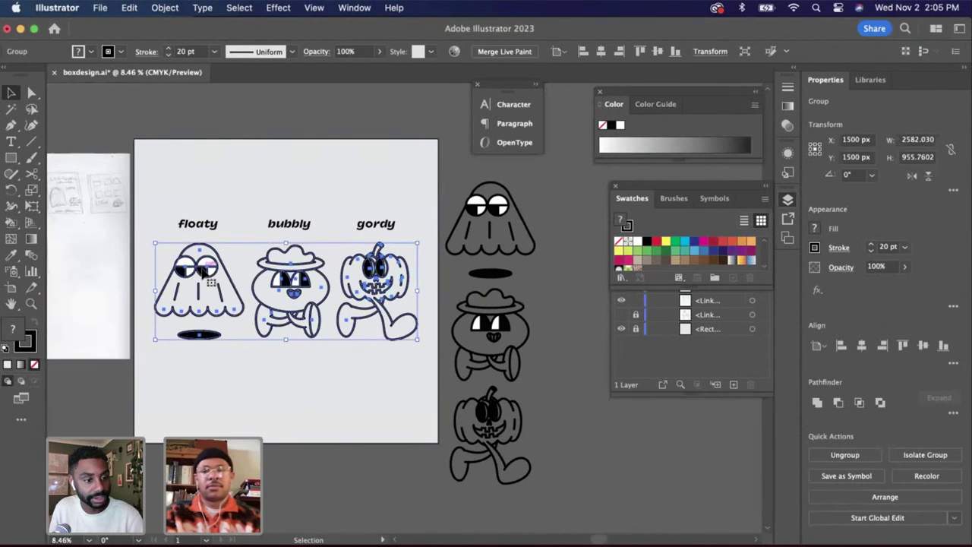
right_click(202, 270)
left_click(268, 420)
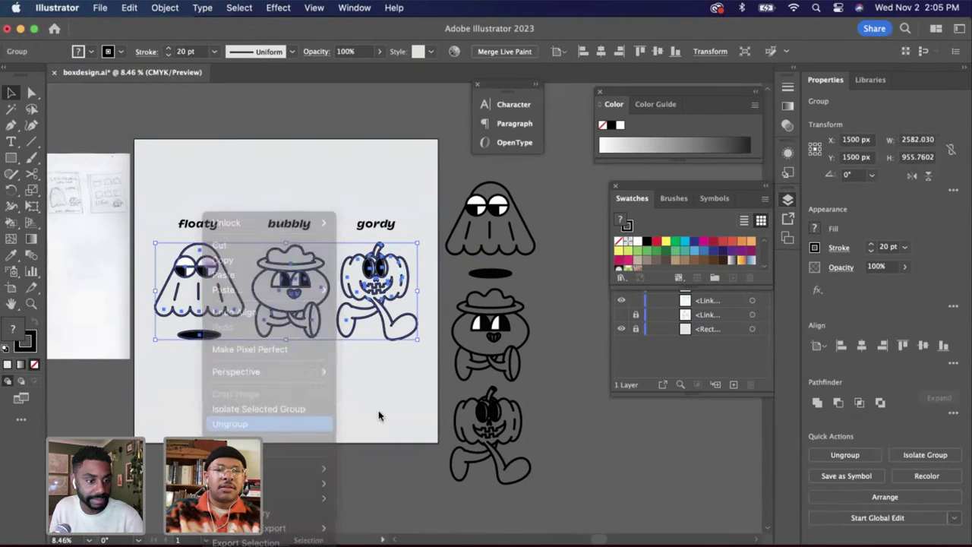
left_click(330, 394)
Isolate the floaty ghost's group on the artboard and expand its body artwork with the Expand command
scroll(328, 387, "left", 2)
scroll(280, 278, "up", 4)
left_click(302, 324)
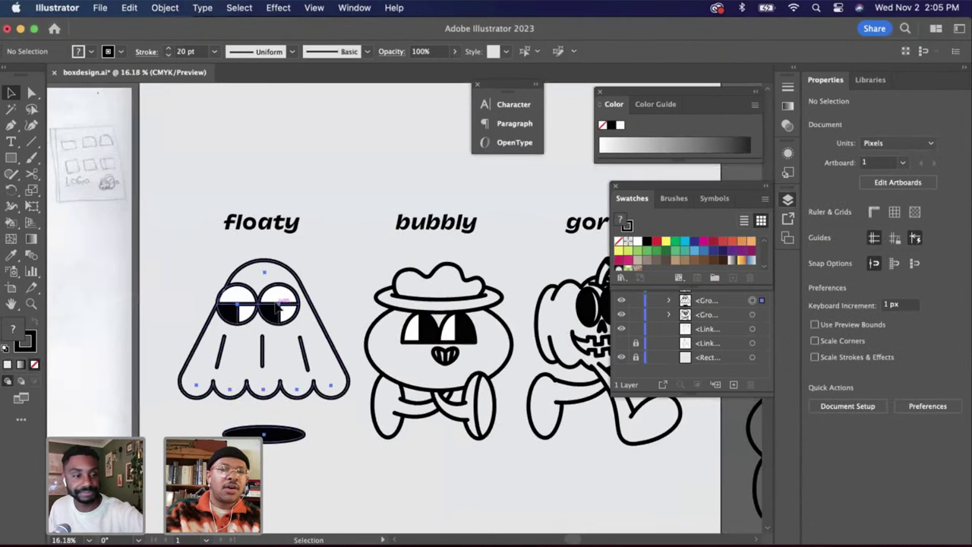
scroll(303, 324, "down", 2)
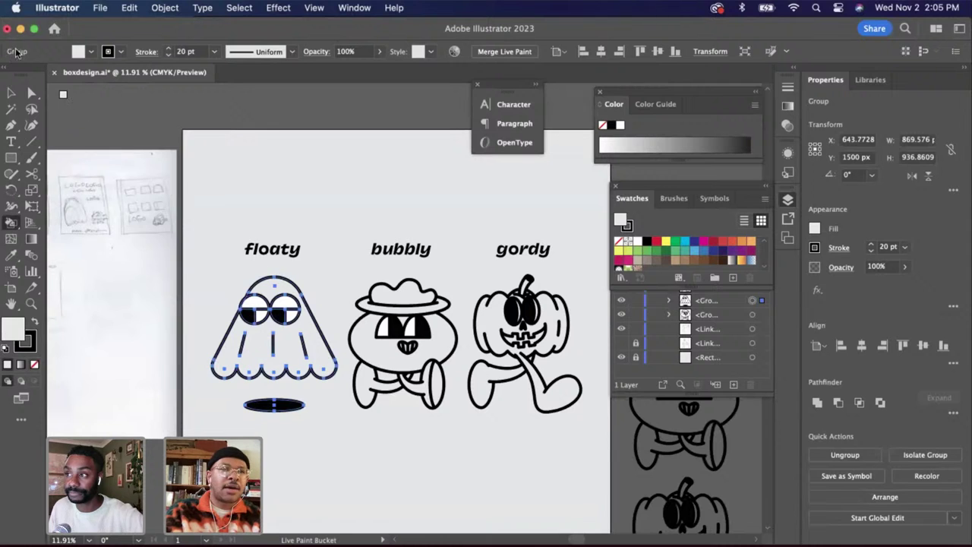
left_click(322, 308)
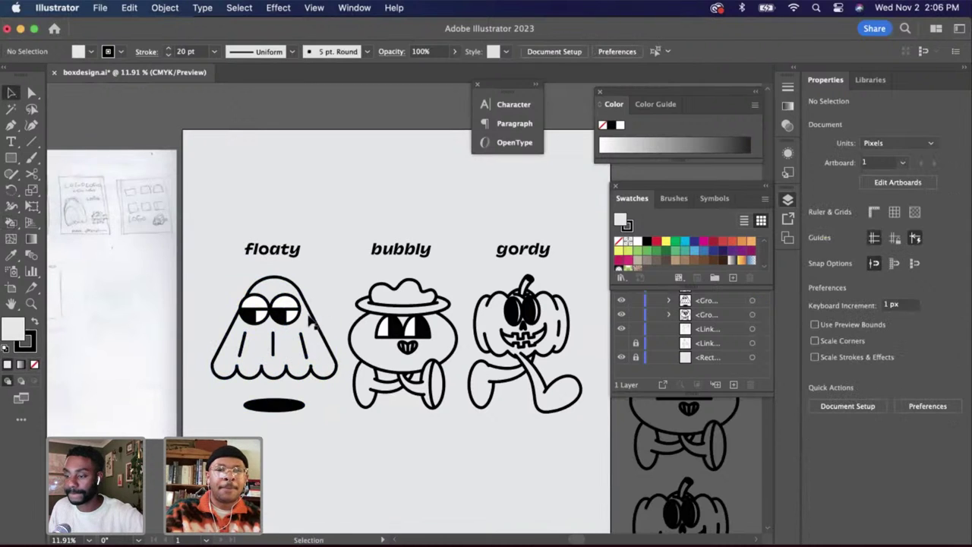
left_click(310, 320)
double_click(315, 323)
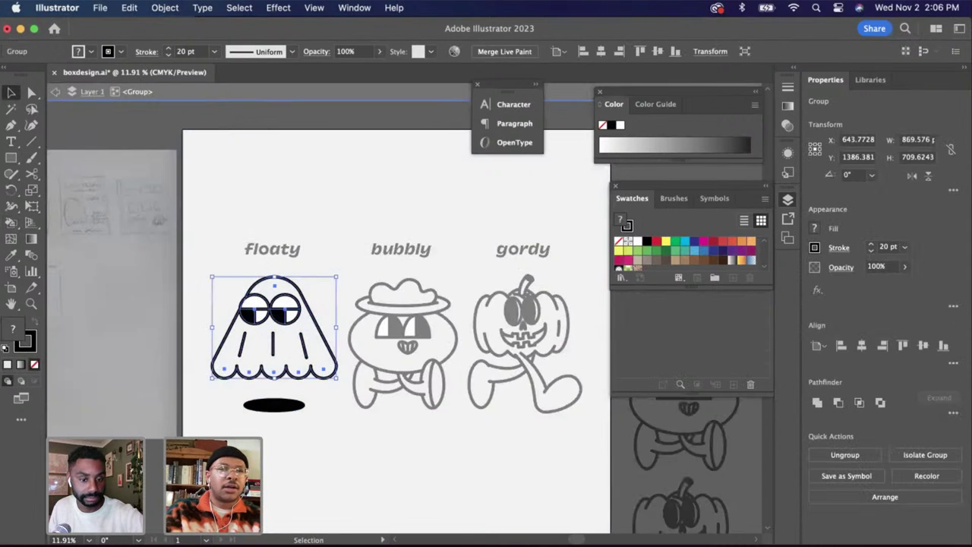
left_click(162, 8)
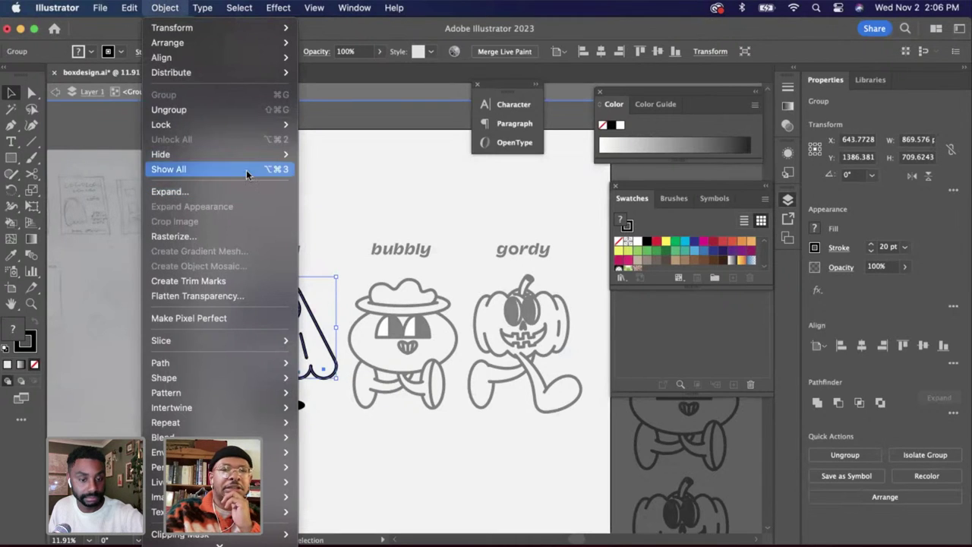
left_click(256, 192)
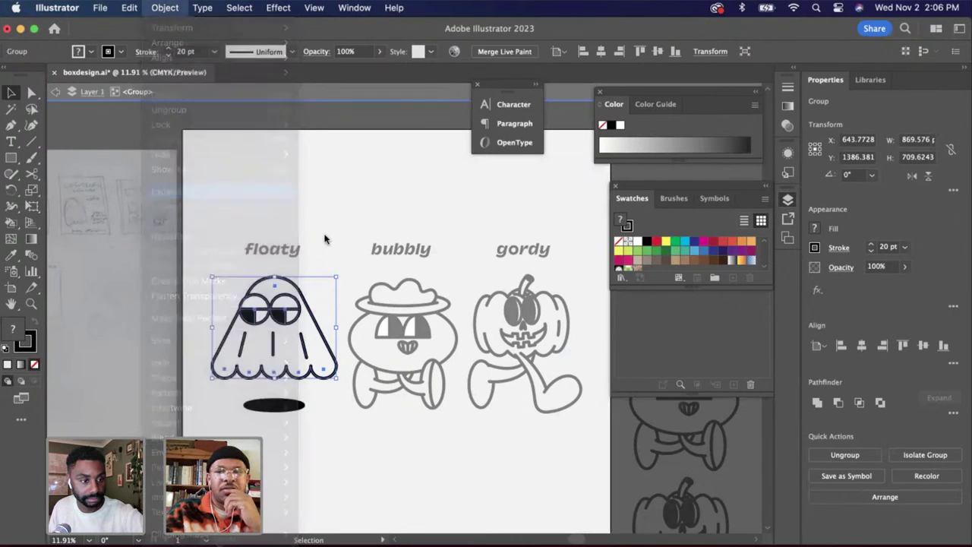
key("Return")
Fill the ghost's body with white using the Live Paint Bucket and leave group isolation
key("k")
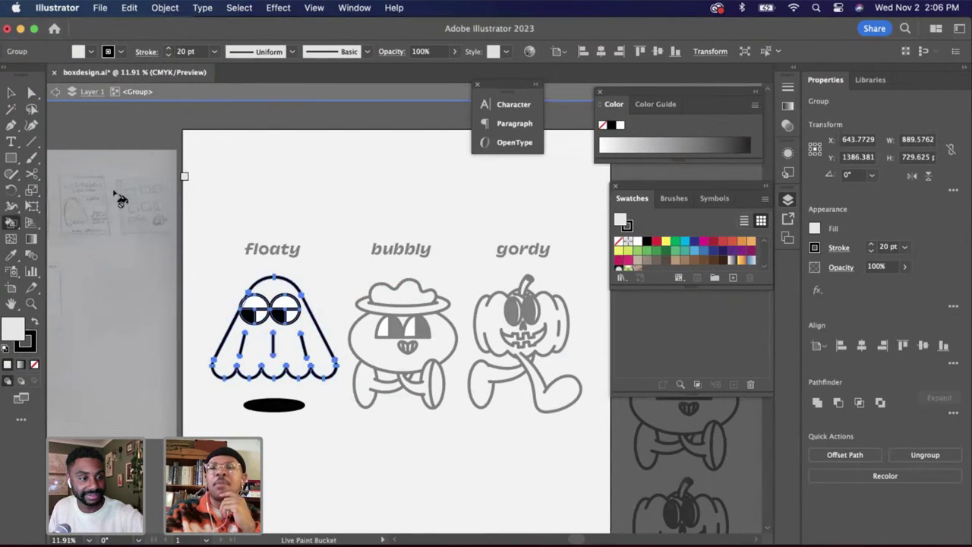
left_click(637, 242)
left_click(303, 367)
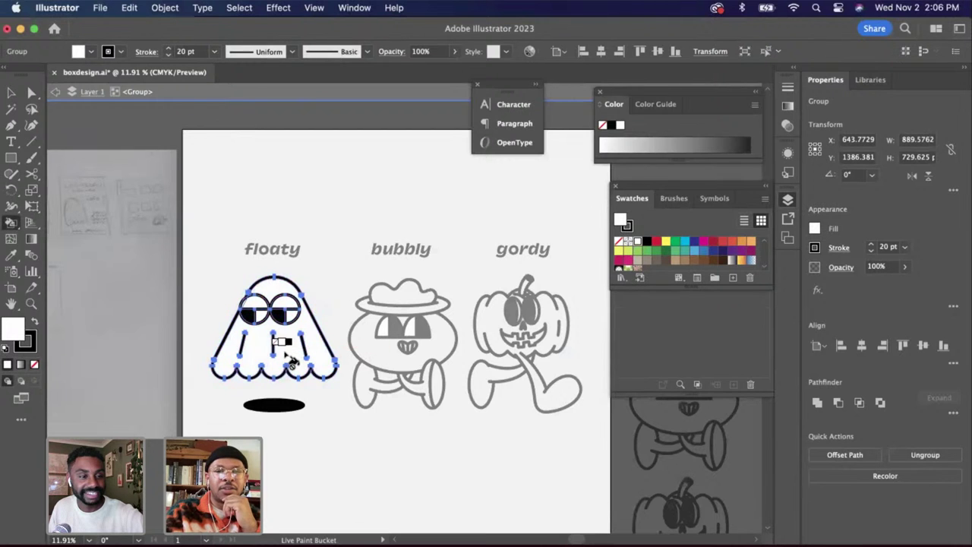
scroll(289, 355, "up", 3)
key("a")
double_click(352, 232)
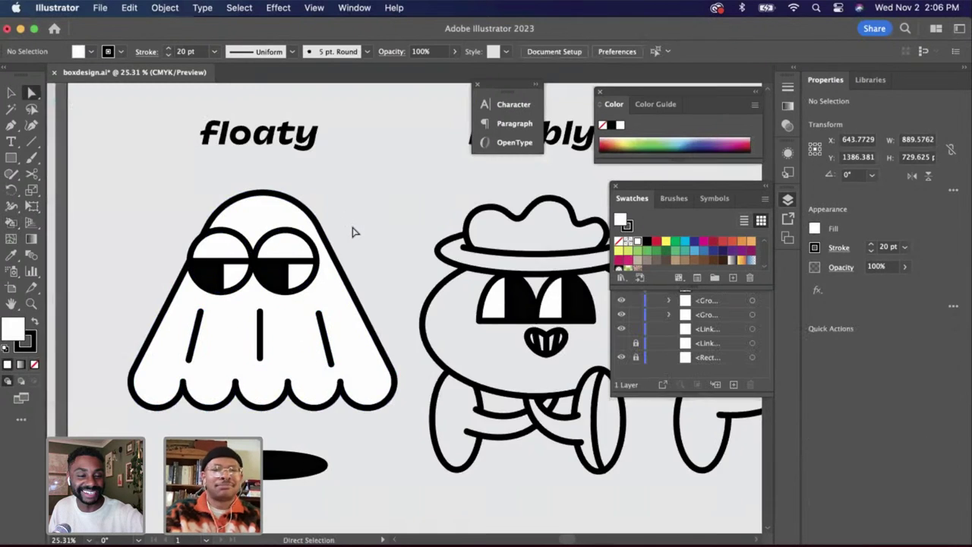
Isolate the bubbly character's group on the artboard, select all its parts and expand them
scroll(353, 232, "down", 2)
scroll(353, 232, "right", 2)
double_click(367, 270)
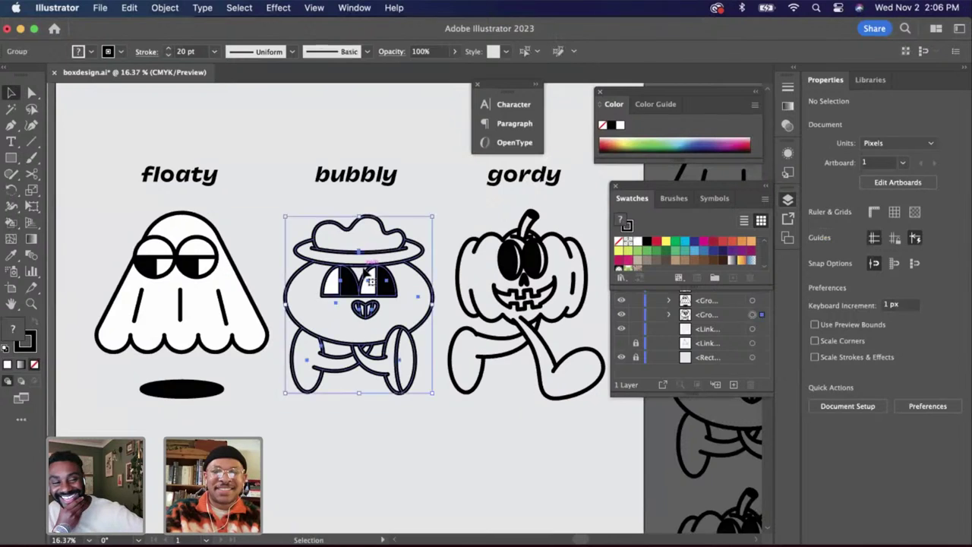
left_click(368, 266)
left_click(424, 295)
left_click(405, 367)
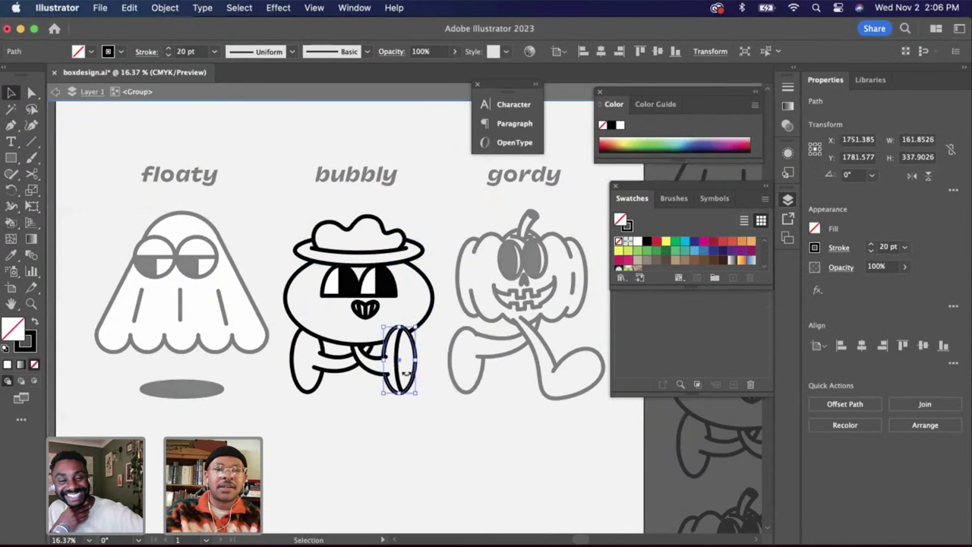
double_click(417, 425)
double_click(351, 286)
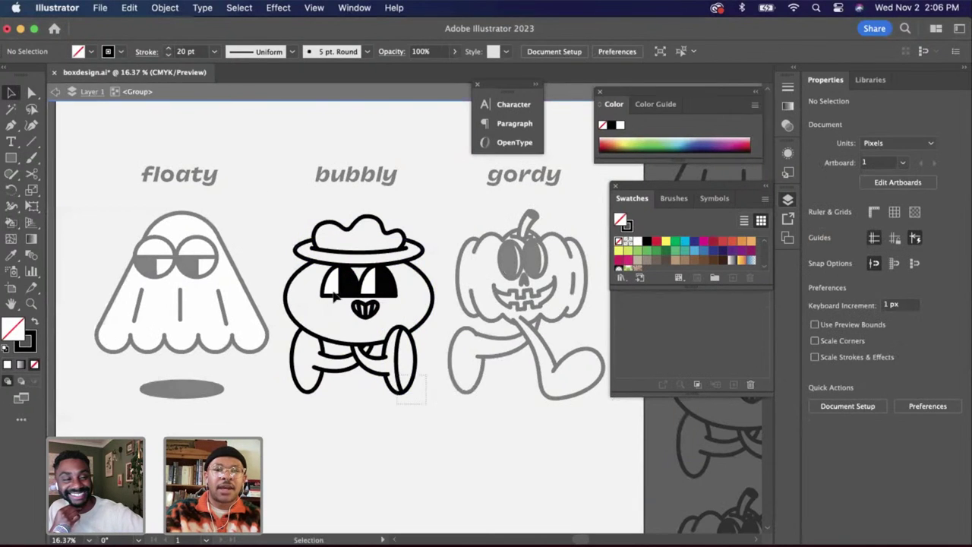
key("super+a")
left_click(165, 8)
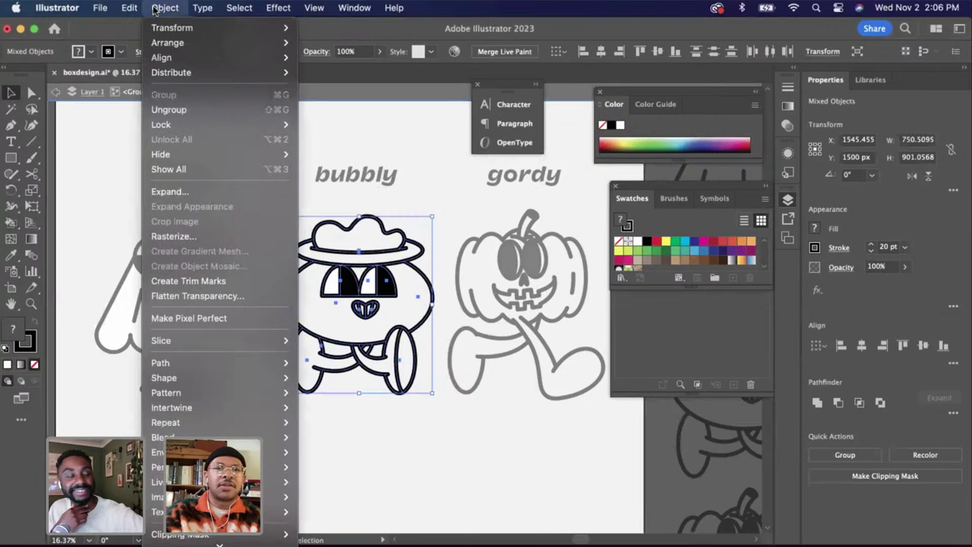
left_click(198, 191)
key("Return")
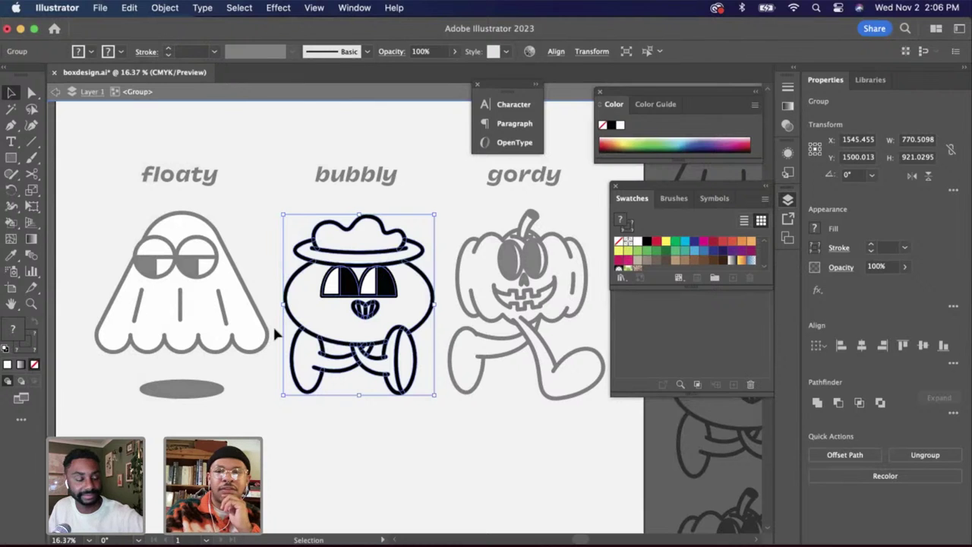
Try a gray fill on the whole expanded bubbly character, undo it and clear the selection
double_click(623, 221)
left_click_drag(306, 262, 296, 304)
key("Return")
scroll(277, 308, "up", 2)
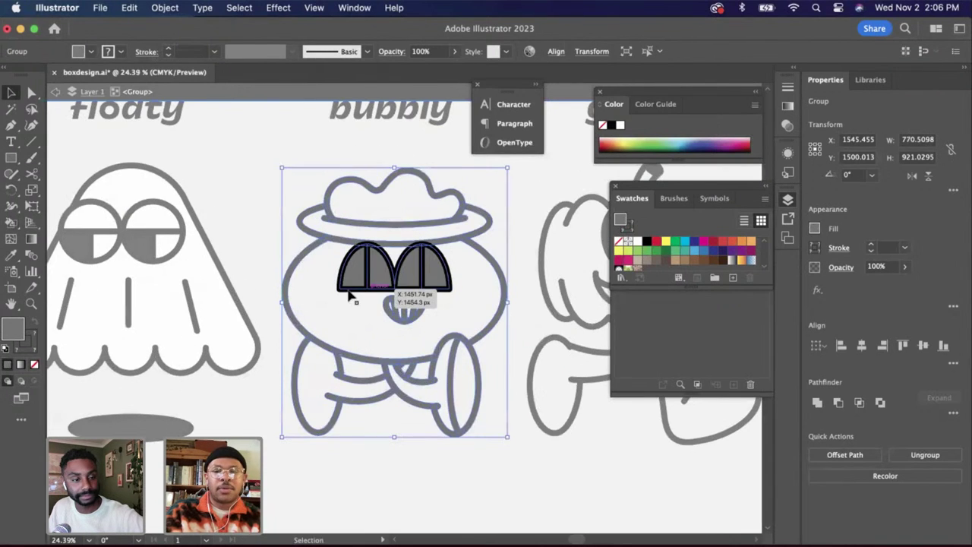
key("super+z")
left_click(179, 195)
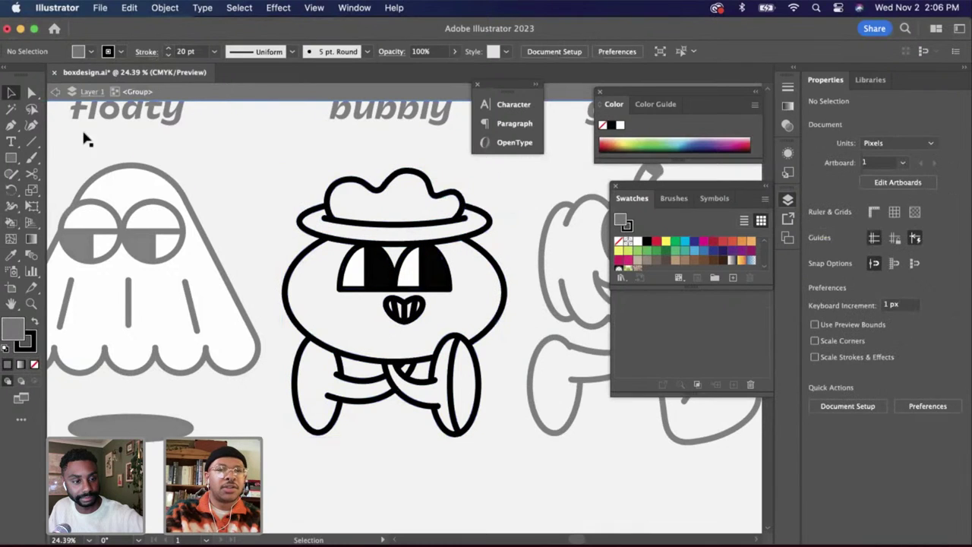
Select the bubbly character's hat, body and crossed-leg outlines together, including the small pieces where the legs cross
left_click(395, 409)
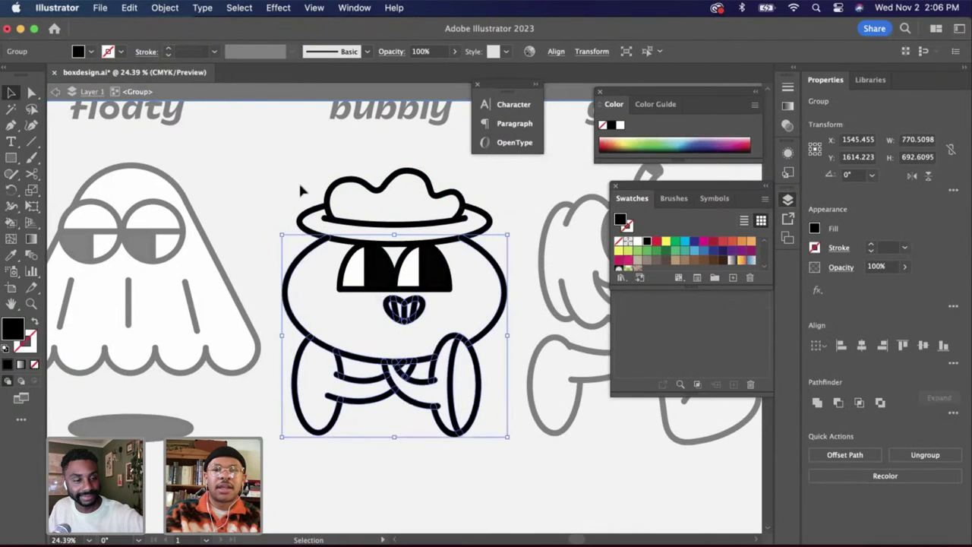
left_click(477, 223)
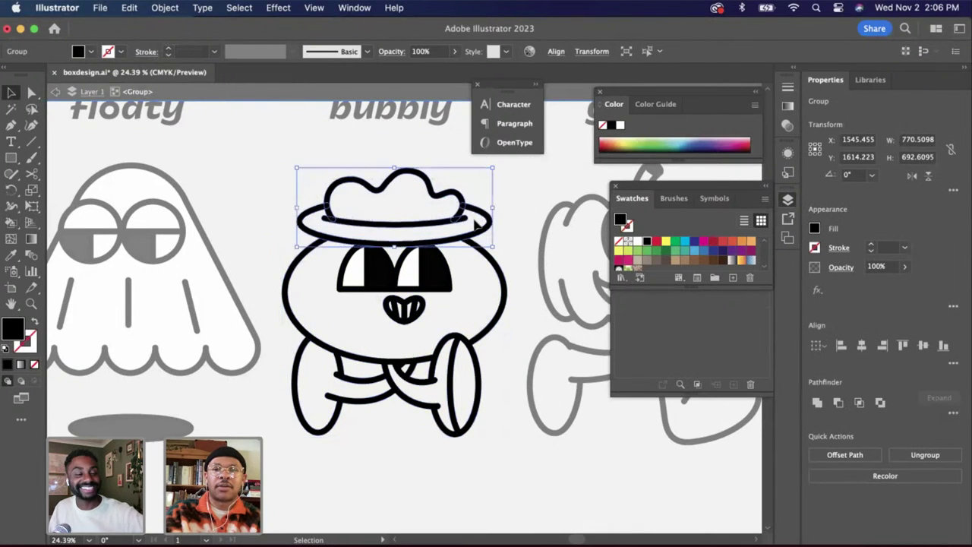
left_click(501, 277, "shift")
left_click(328, 387, "shift")
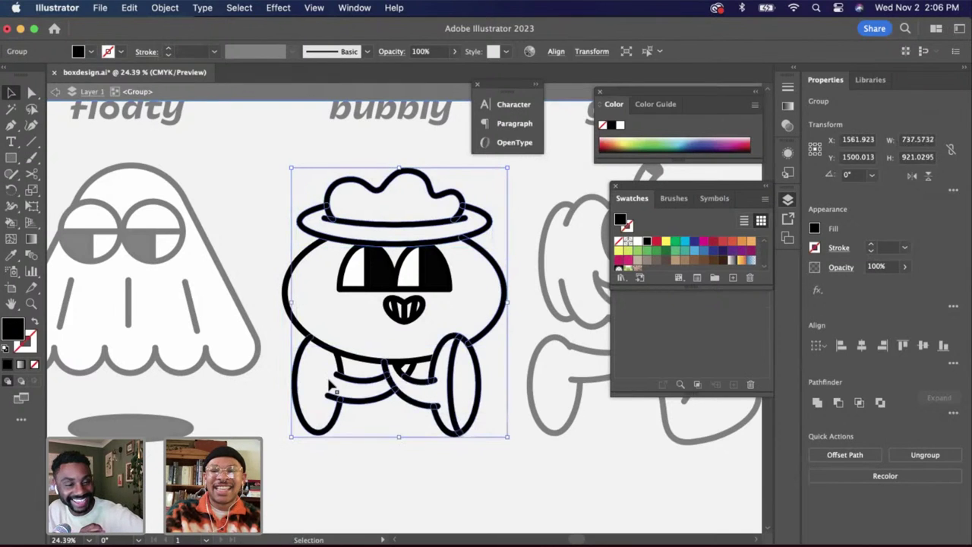
scroll(334, 384, "up", 3)
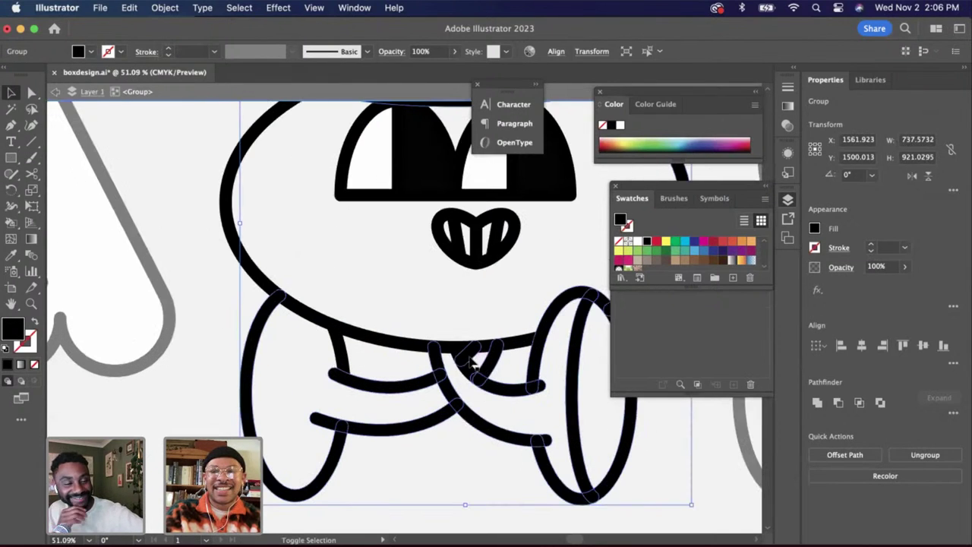
left_click(494, 347, "shift")
scroll(495, 348, "down", 2)
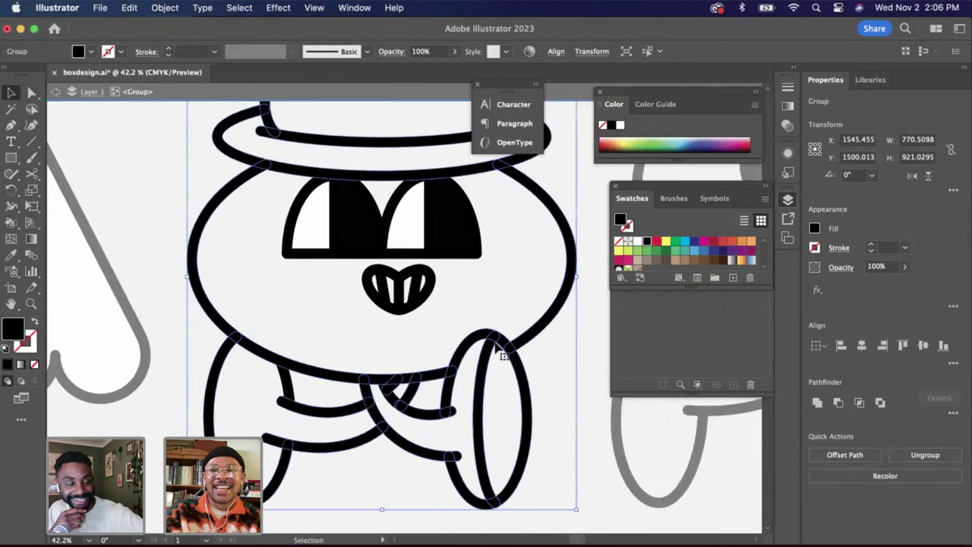
scroll(495, 346, "right", 1)
scroll(477, 332, "down", 3)
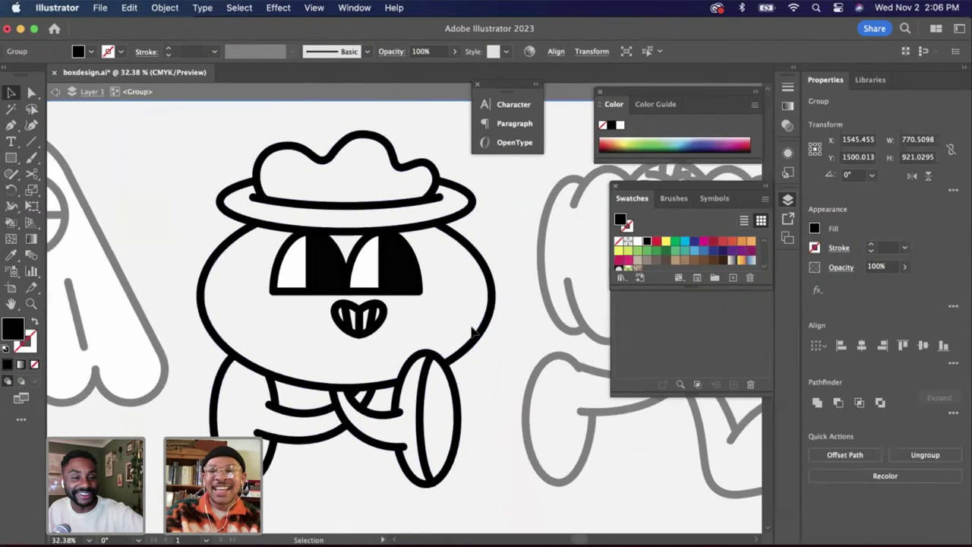
Fill the bubbly character's body with medium gray #848484 using the Live Paint Bucket
key("k")
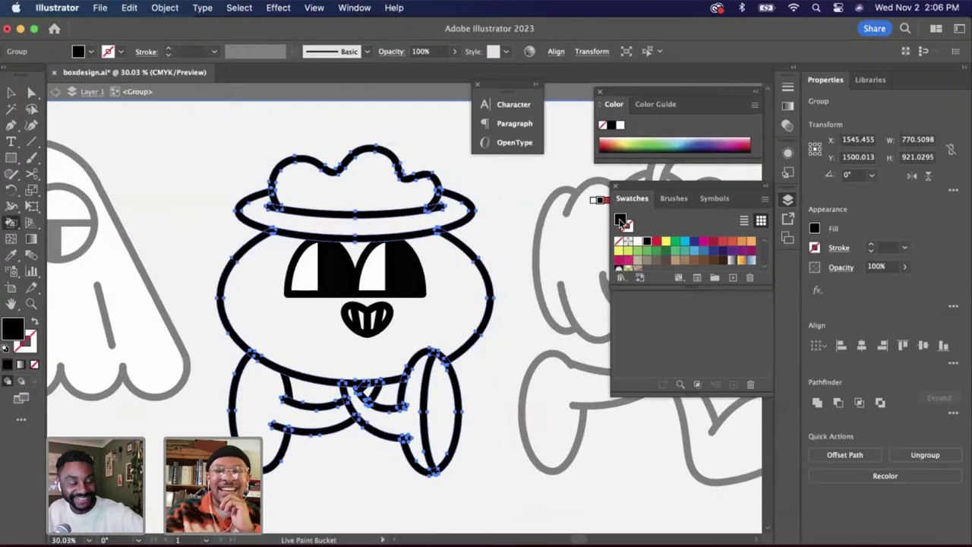
double_click(620, 221)
left_click_drag(330, 304, 304, 298)
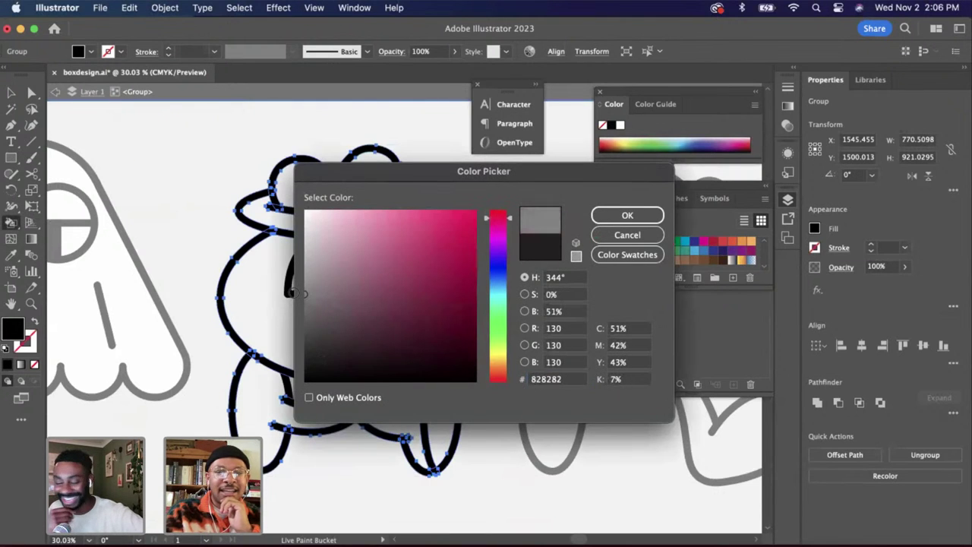
key("Return")
left_click(280, 306)
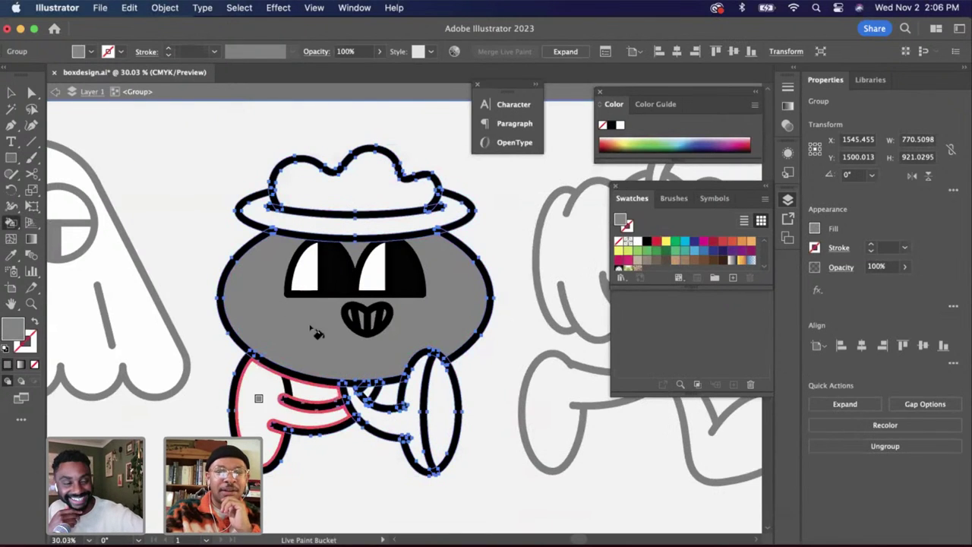
Darken the fill color to about #606060 and repaint the character's body and left leg with it
double_click(628, 224)
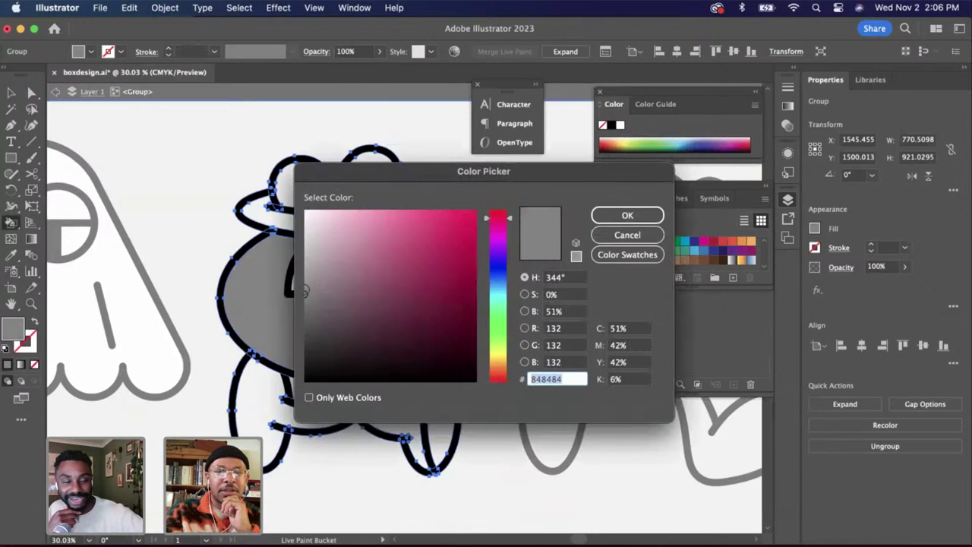
left_click(305, 296)
left_click_drag(304, 306, 301, 314)
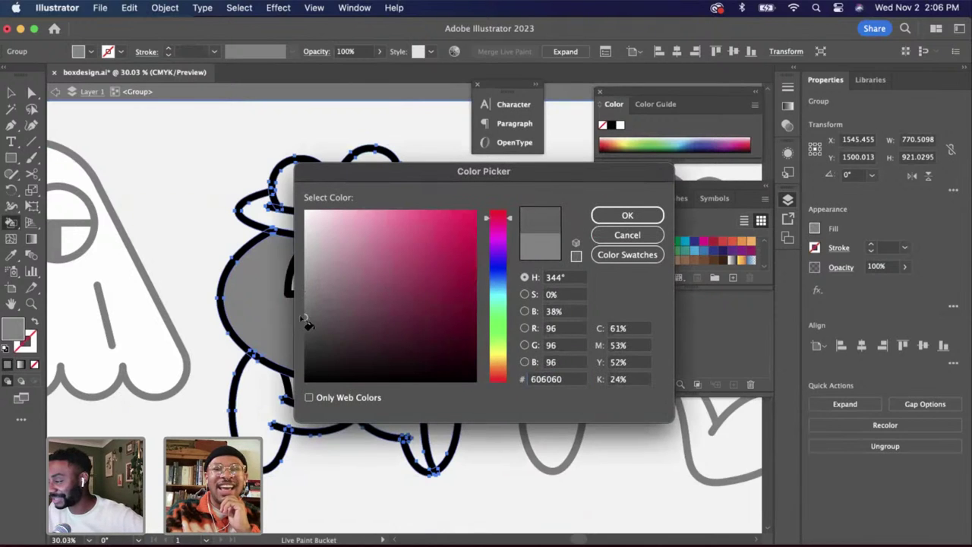
key("Return")
left_click(289, 310)
left_click(260, 429)
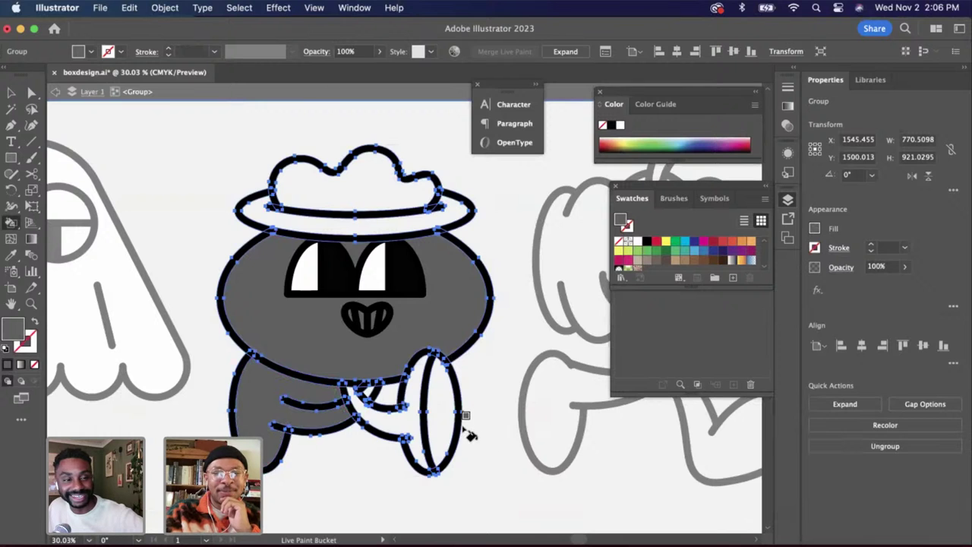
Try the dark gray fill on the right leg, then undo the fills of both legs
scroll(394, 427, "up", 4)
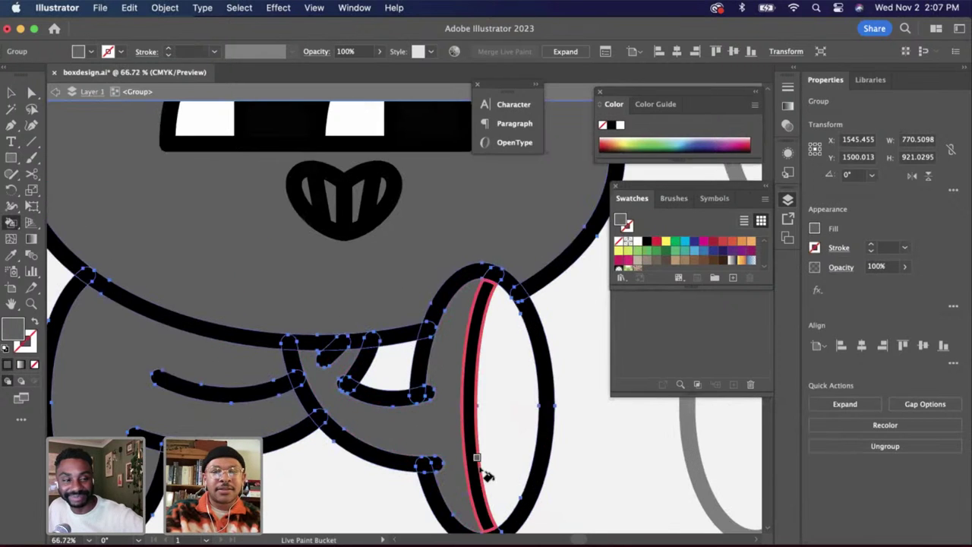
scroll(383, 448, "down", 4)
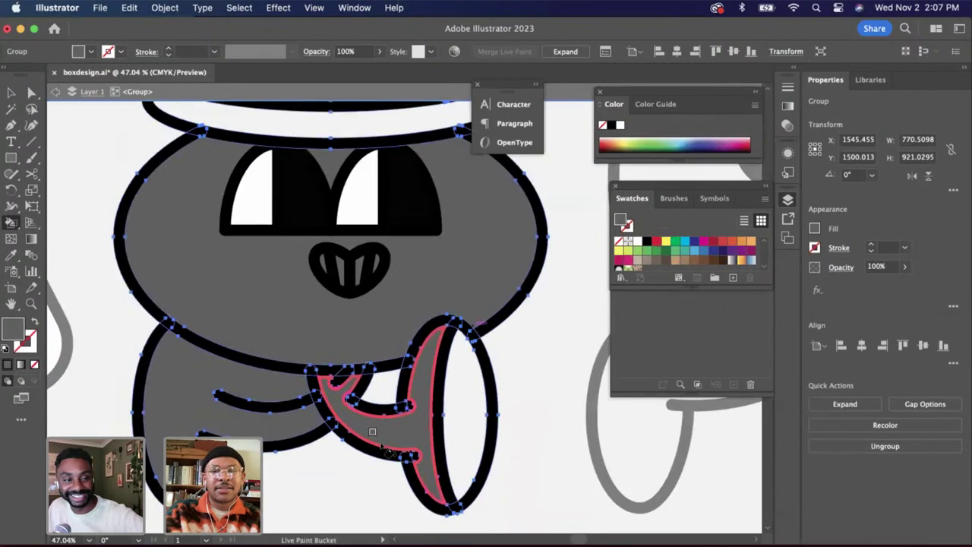
key("v")
key("k")
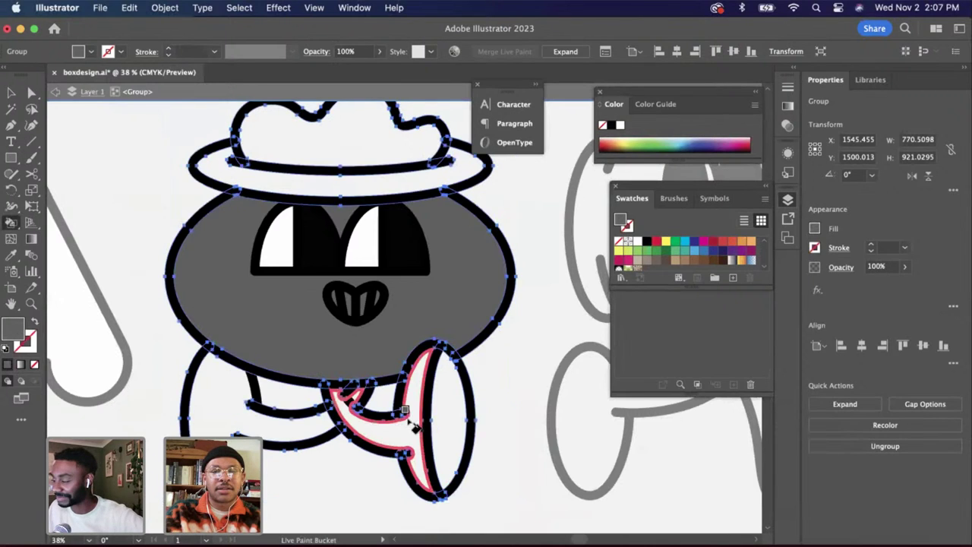
Reselect the character's artwork and try filling both crossed legs with the dark gray again
scroll(372, 429, "up", 5)
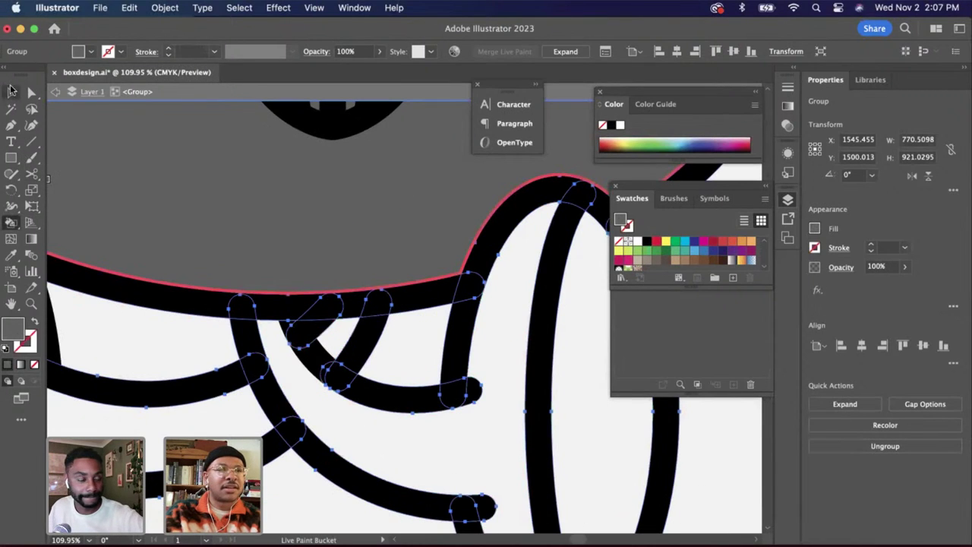
left_click(11, 91)
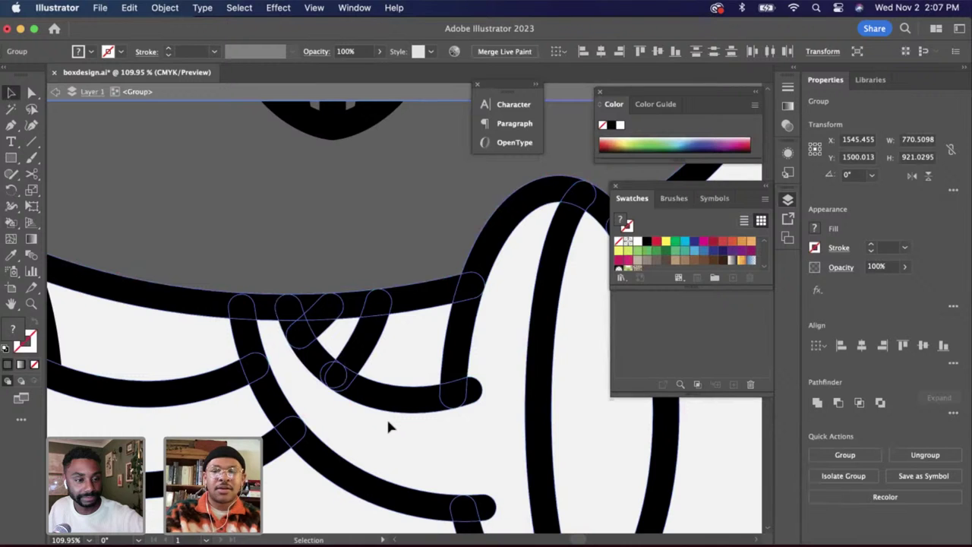
key("k")
scroll(311, 417, "down", 3)
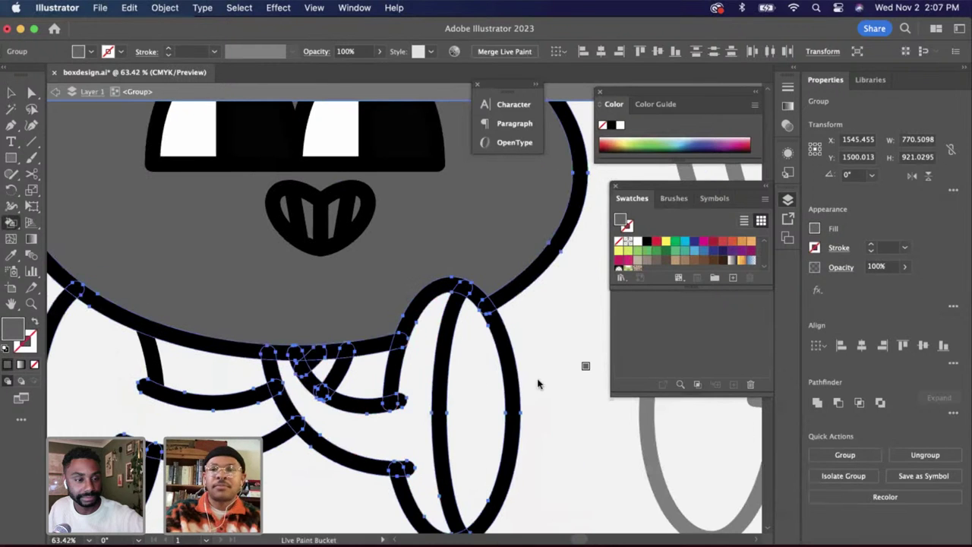
left_click(266, 426)
scroll(327, 402, "up", 3)
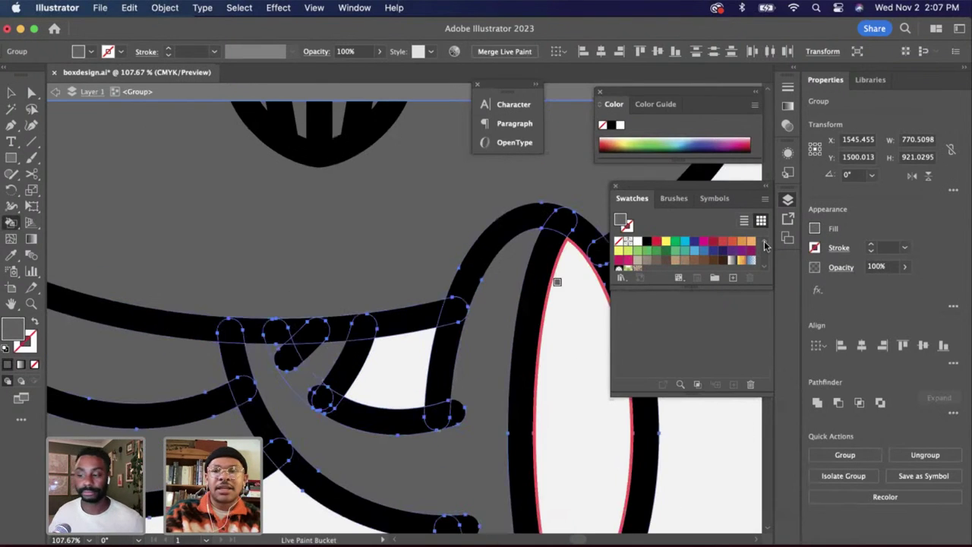
Sample the outline's black to try repairing the outline segment where the legs cross, then undo the last change
key("a")
left_click(569, 452)
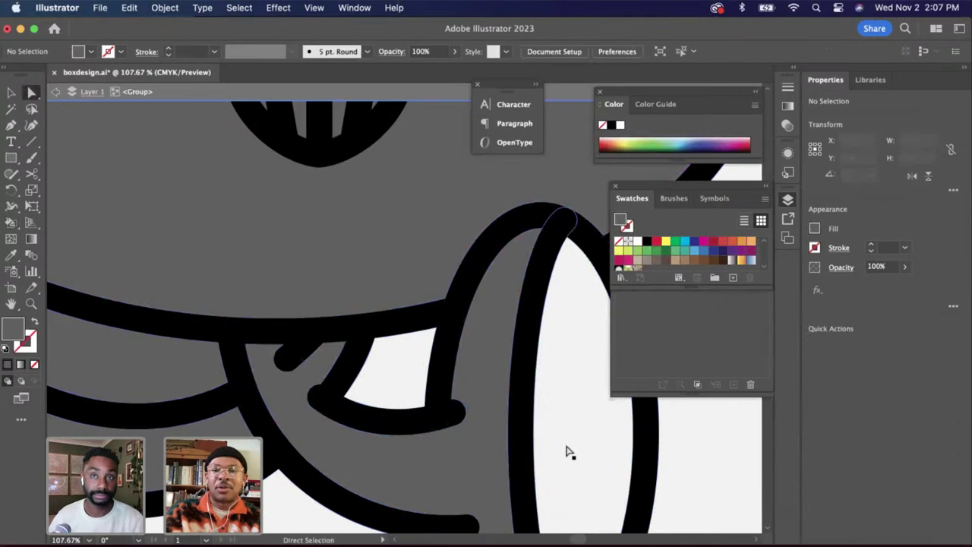
key("i")
left_click(408, 419)
key("k")
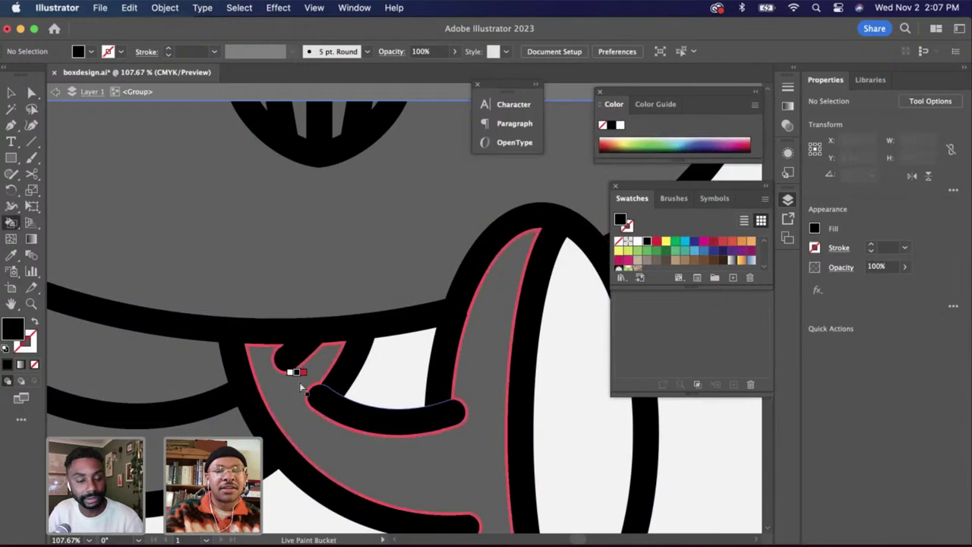
key("a")
left_click(322, 389)
key("super+z")
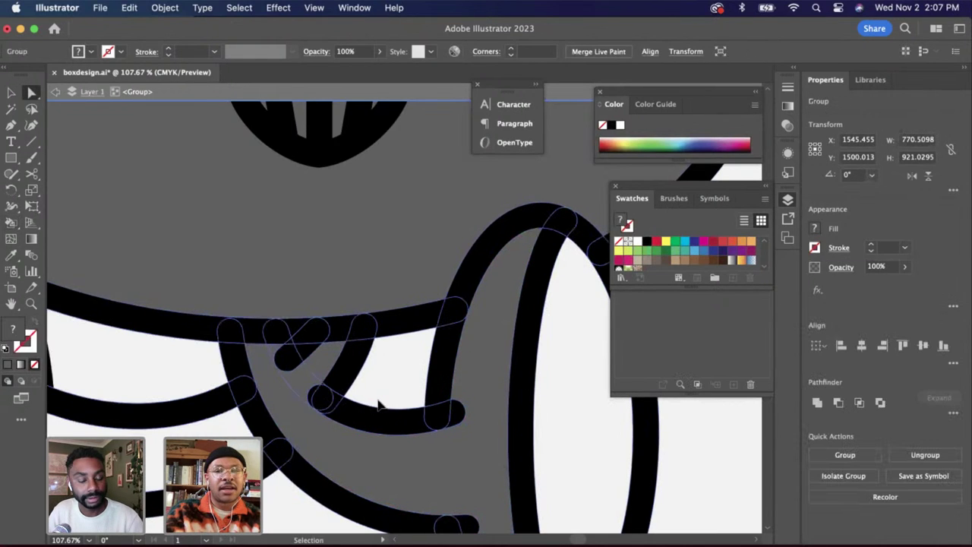
Try removing the grayed outline segment where the legs cross, then undo back past the leg fills
scroll(322, 404, "up", 3)
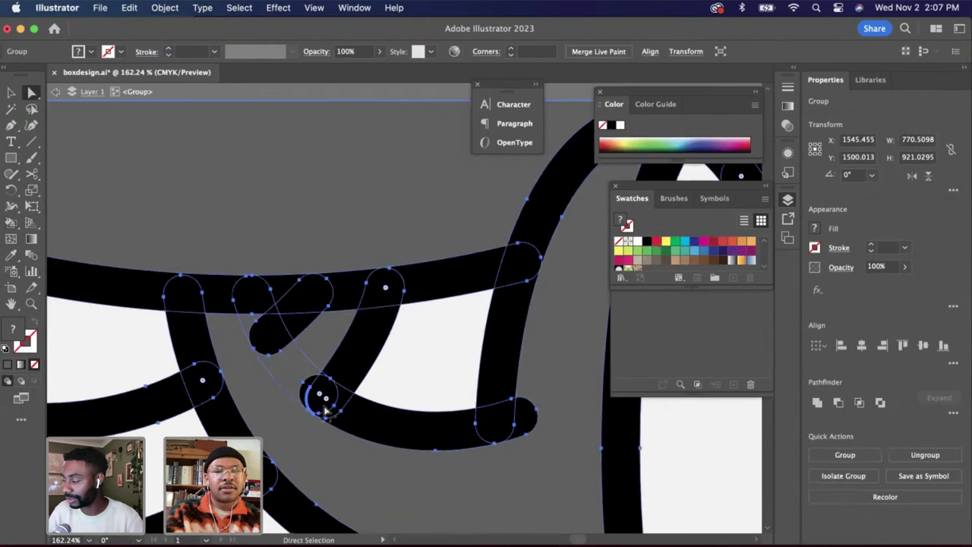
left_click(380, 390)
left_click(270, 325)
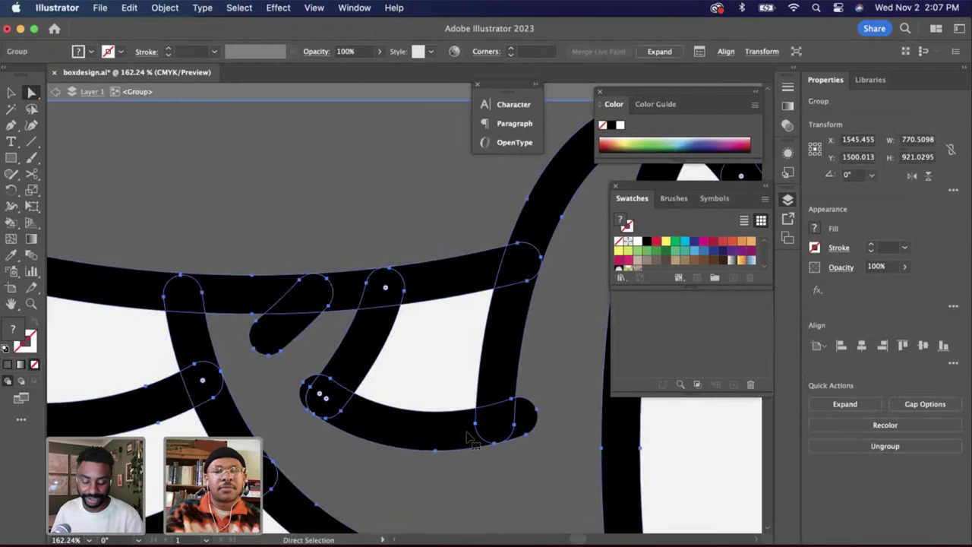
key("super+z")
Examine the separate outline paths and anchor points where the two legs cross below the body
left_click(372, 386)
left_click(295, 383)
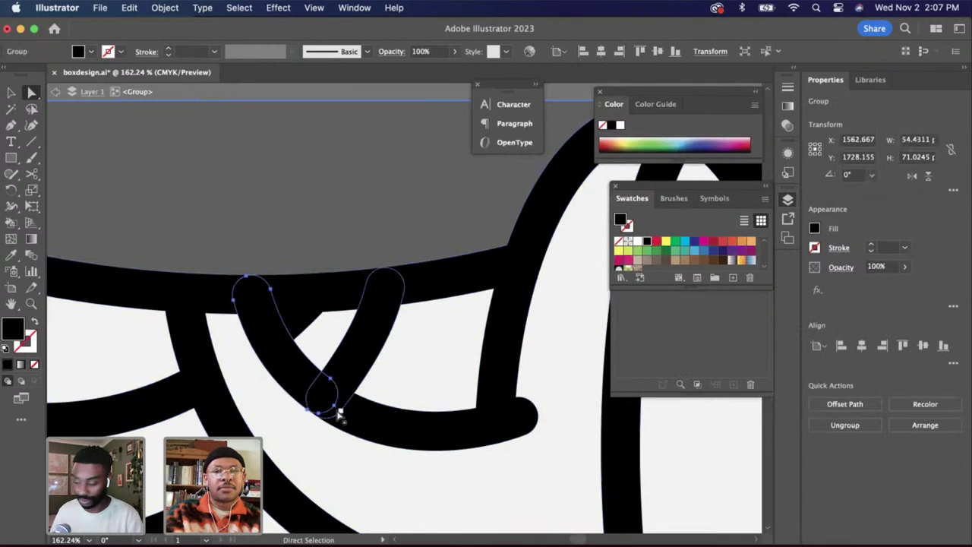
left_click(347, 442)
left_click(341, 411)
left_click(310, 386)
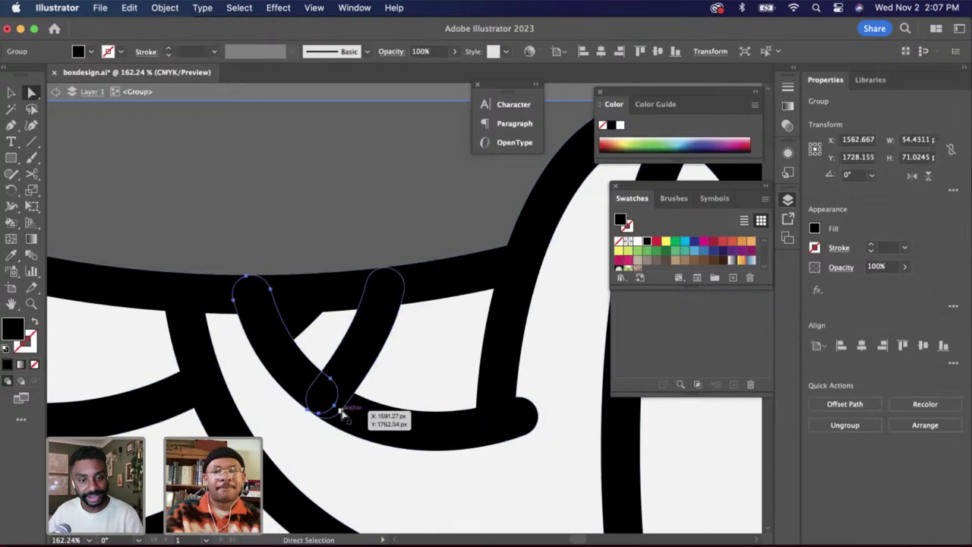
left_click(350, 423)
Select all outline pieces of the right leg and foot, including the small pieces at the crossing, without the other artwork
scroll(349, 423, "down", 3)
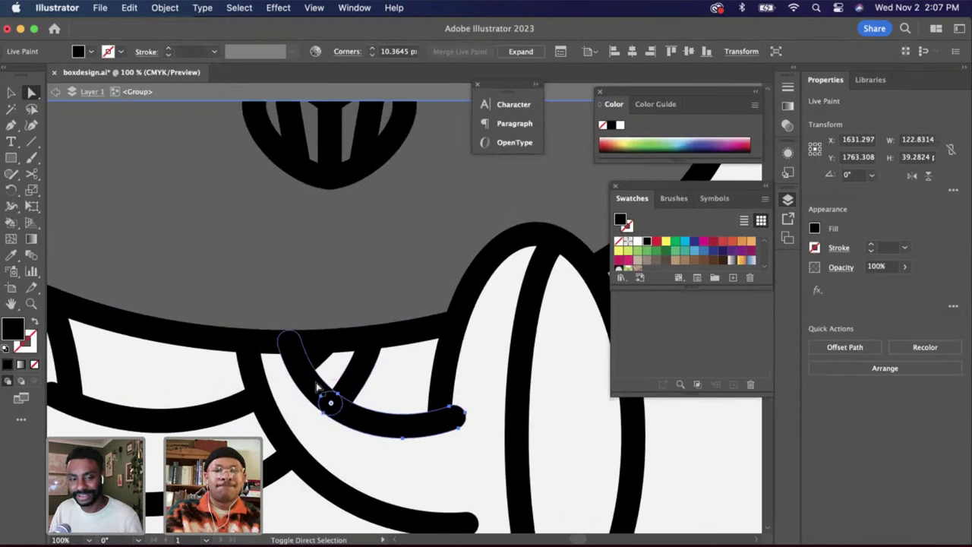
left_click(320, 372, "shift")
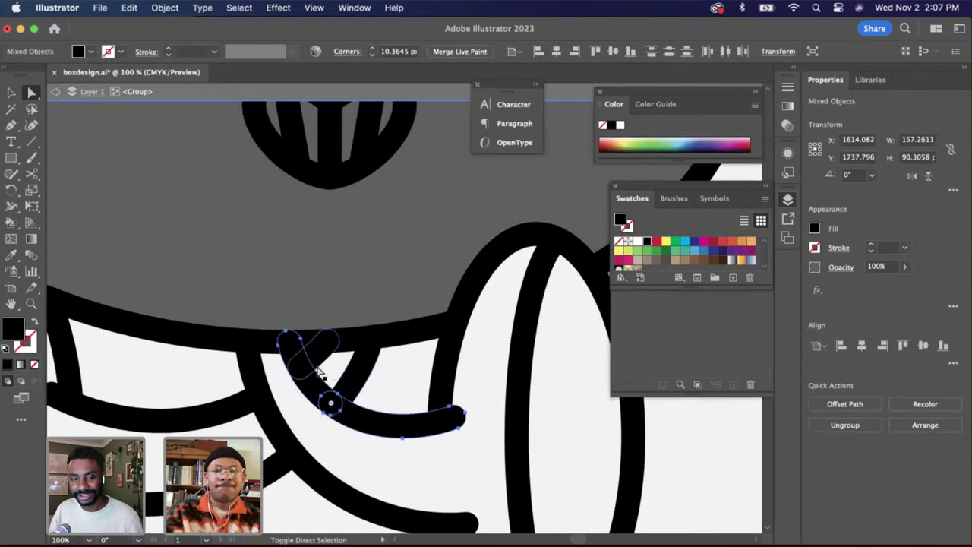
left_click(265, 423, "shift")
scroll(395, 433, "down", 3)
scroll(395, 433, "right", 3)
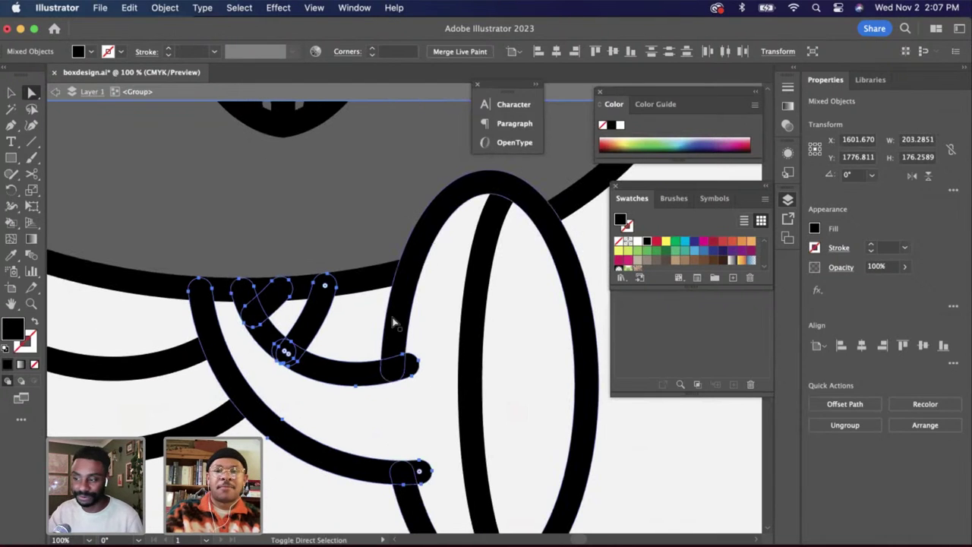
scroll(471, 364, "down", 3)
scroll(471, 364, "right", 3)
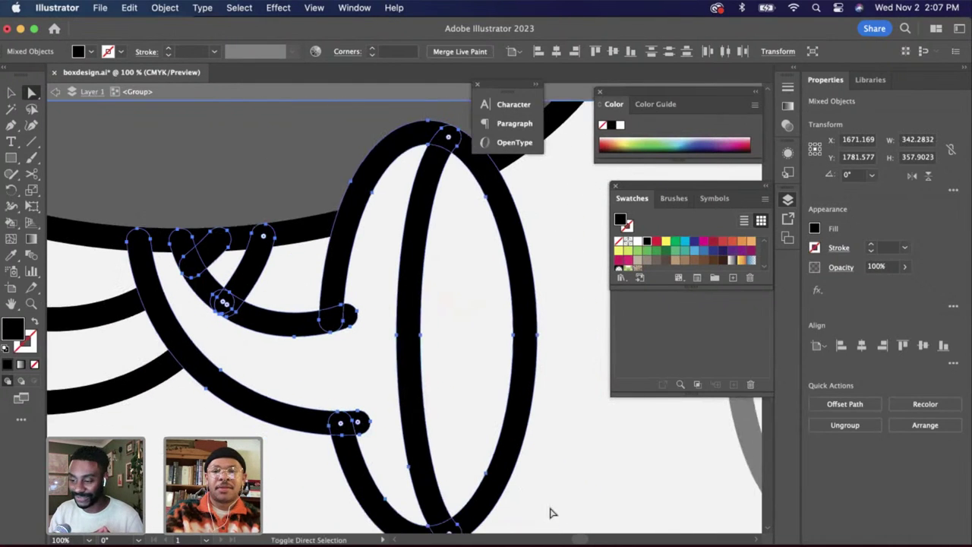
scroll(550, 508, "down", 3)
scroll(550, 508, "right", 2)
key("super+a")
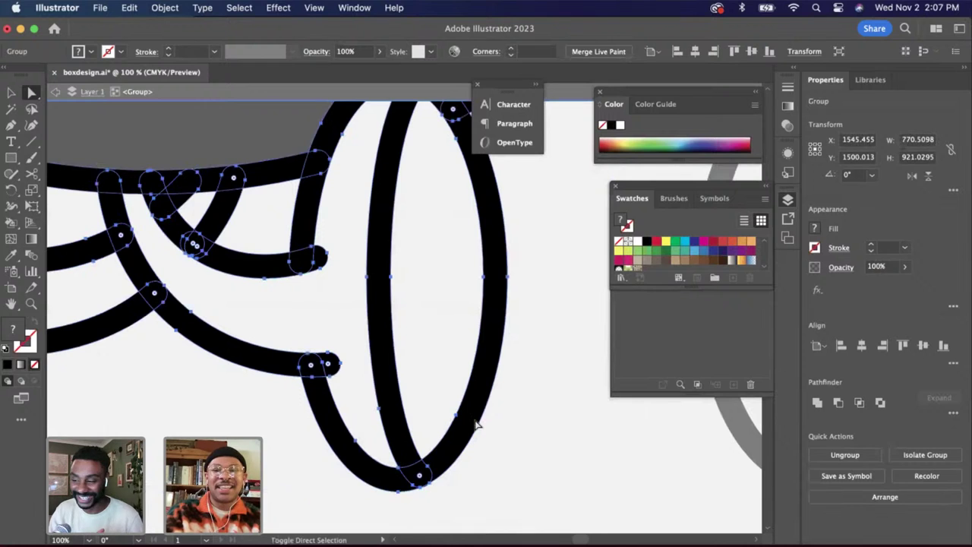
key("super+z")
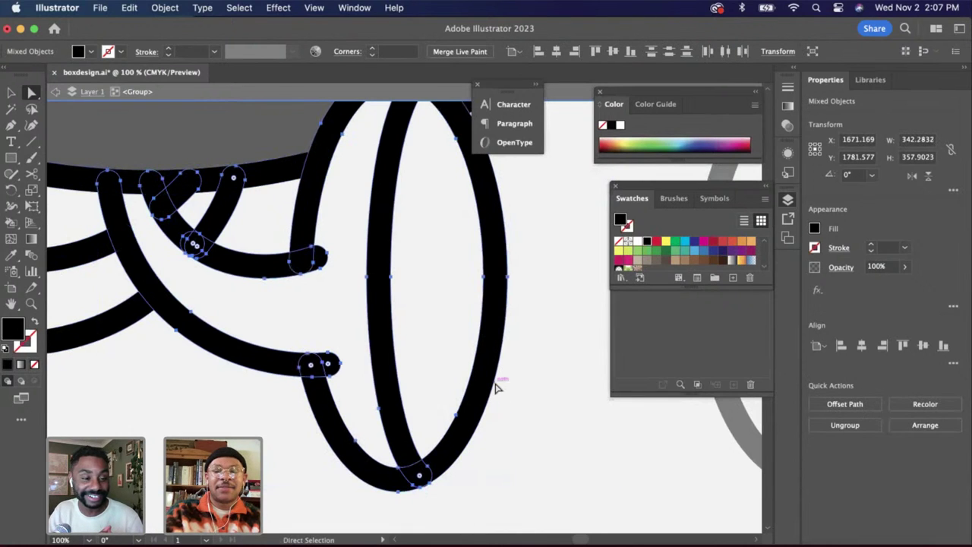
Try a black Live Paint fill inside the right leg and undo it
key("k")
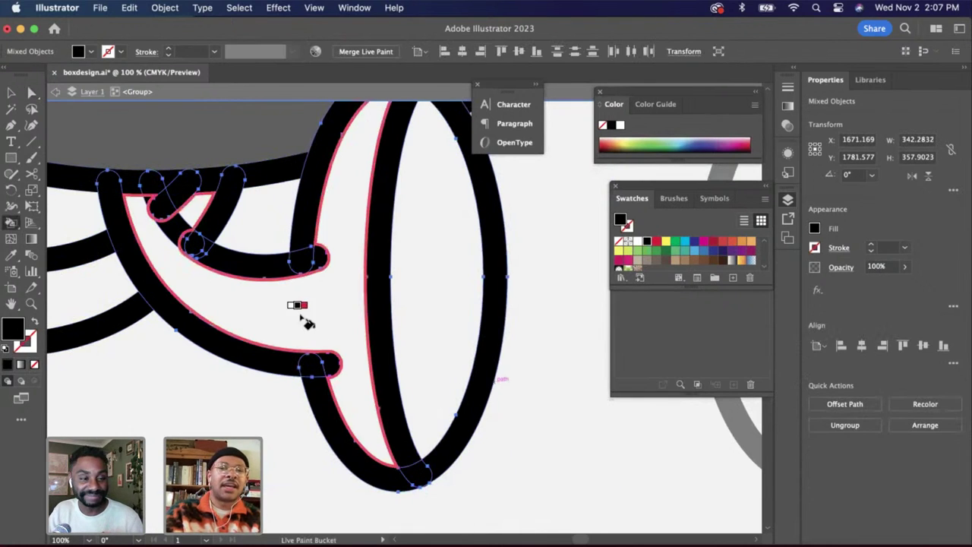
left_click(338, 342)
key("super+z")
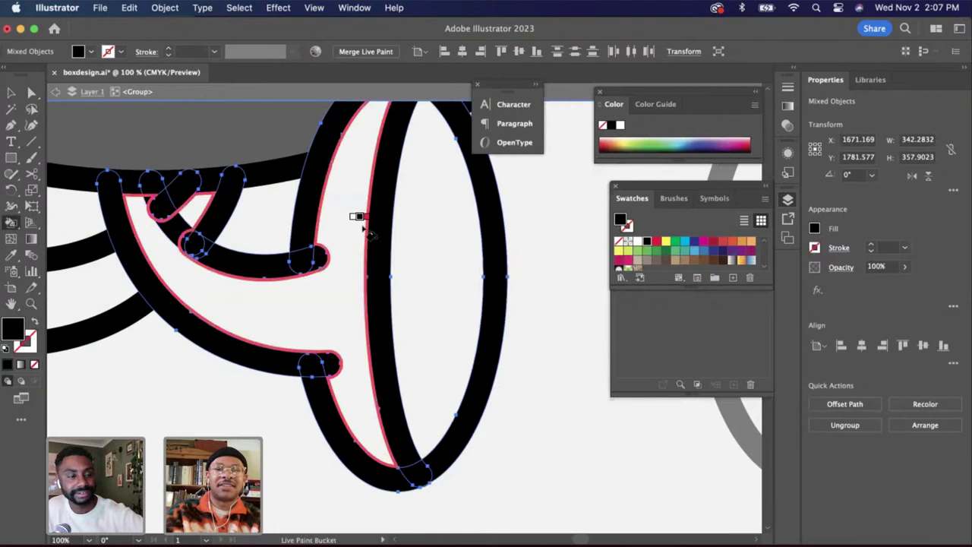
Try sampling the body's dark gray while the right leg's outlines are selected, and undo the color change on the outlines
scroll(358, 218, "up", 5)
scroll(358, 217, "left", 2)
key("u")
left_click(318, 202)
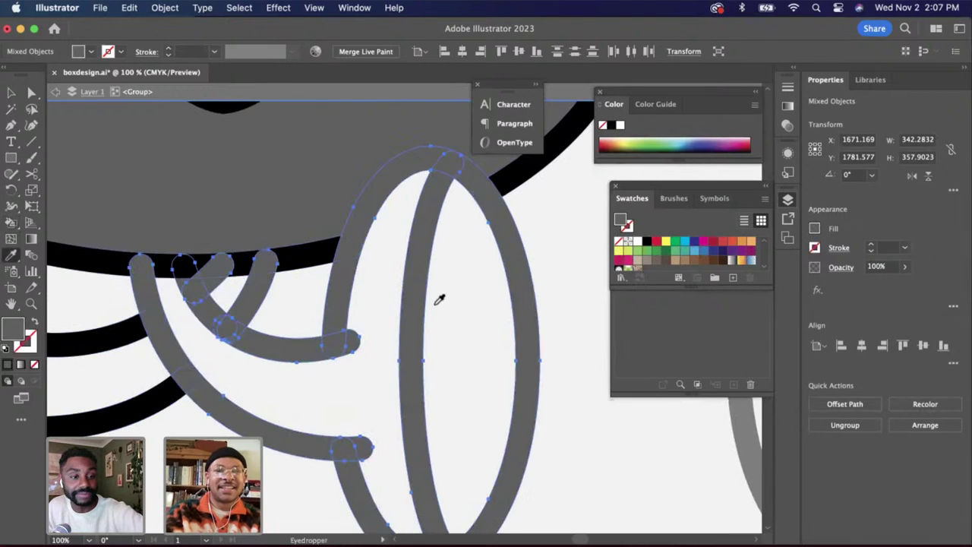
left_click(89, 263)
key("a")
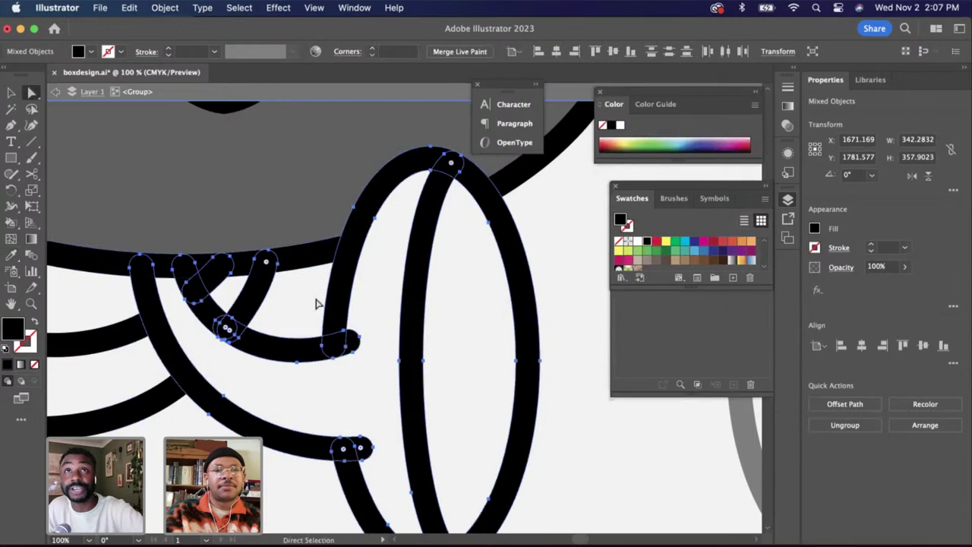
Deselect the leg outlines and sample the body's dark gray as the fill color
left_click(553, 318)
key("i")
left_click(225, 172)
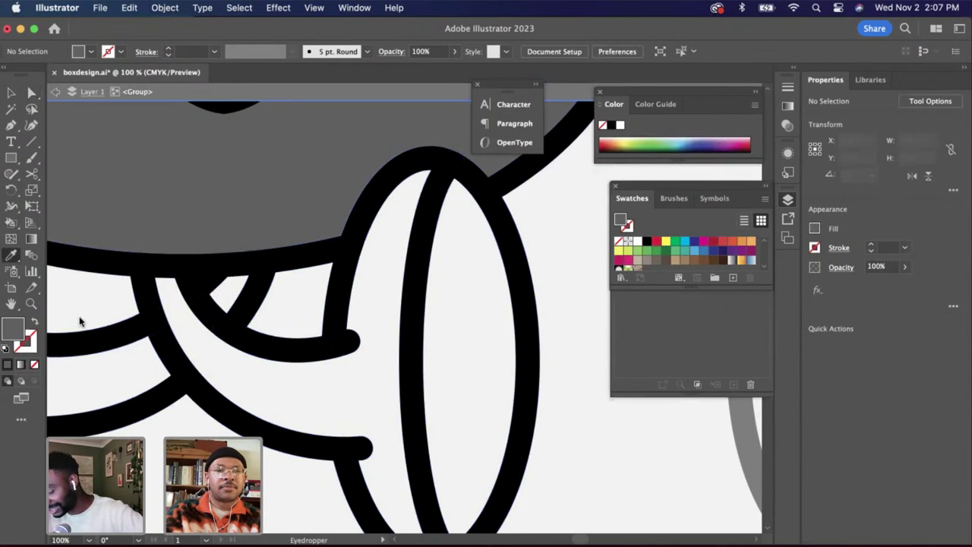
double_click(16, 332)
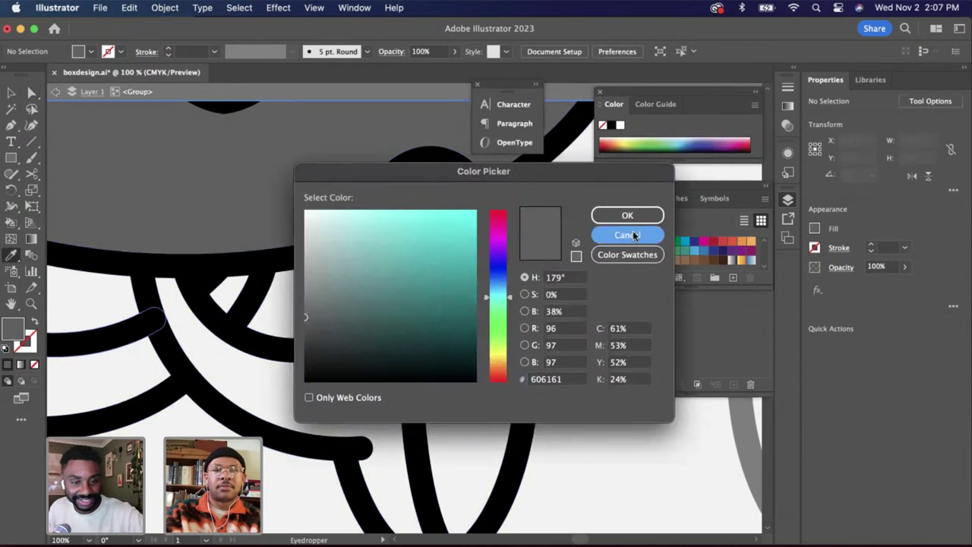
left_click(628, 235)
Try a gray Live Paint fill inside the right leg using the whole character group, and undo it
key("v")
left_click(334, 327)
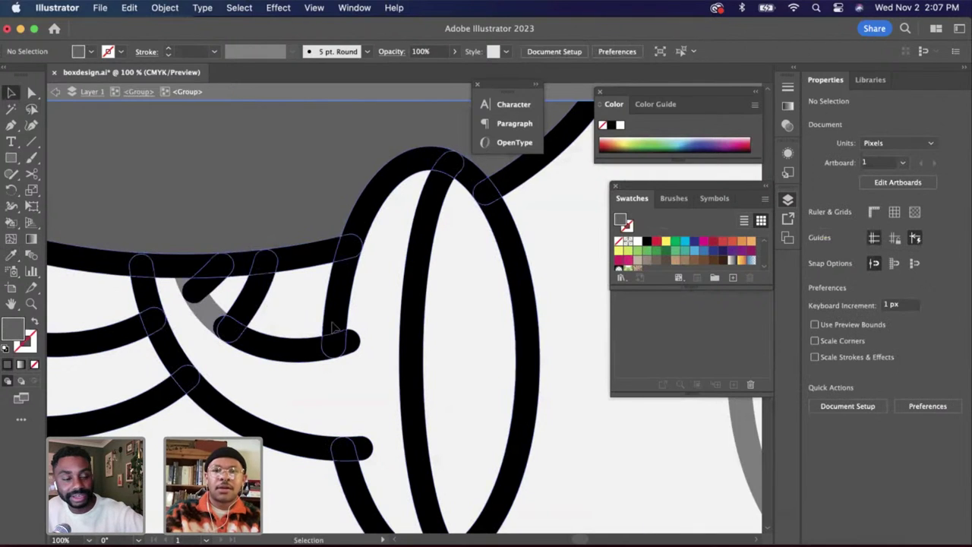
left_click(346, 381)
double_click(291, 356)
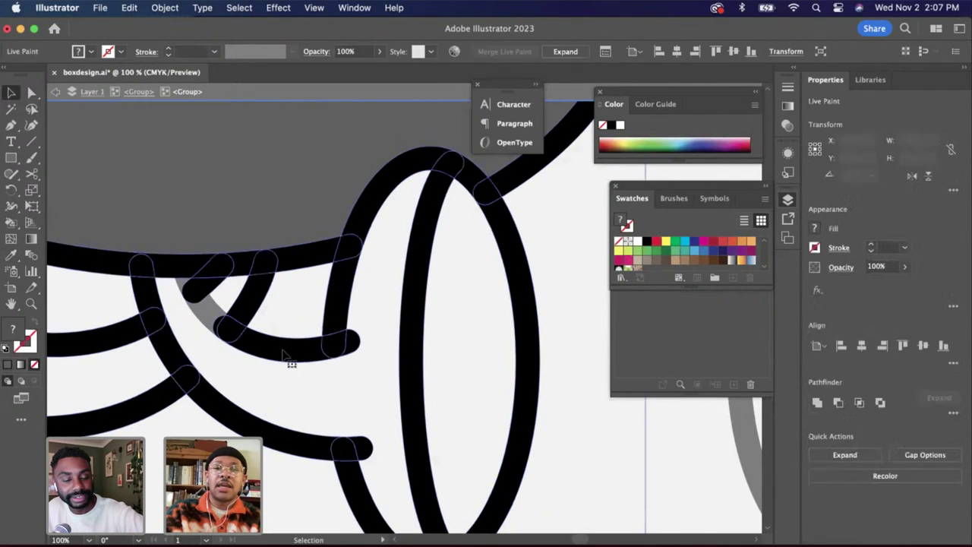
double_click(284, 369)
left_click(296, 354)
key("k")
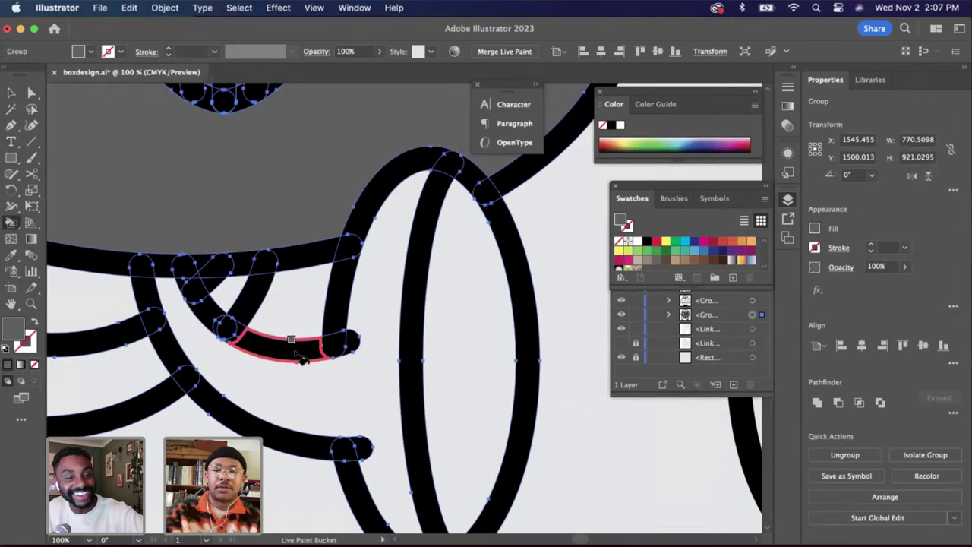
left_click(300, 372)
key("super+z")
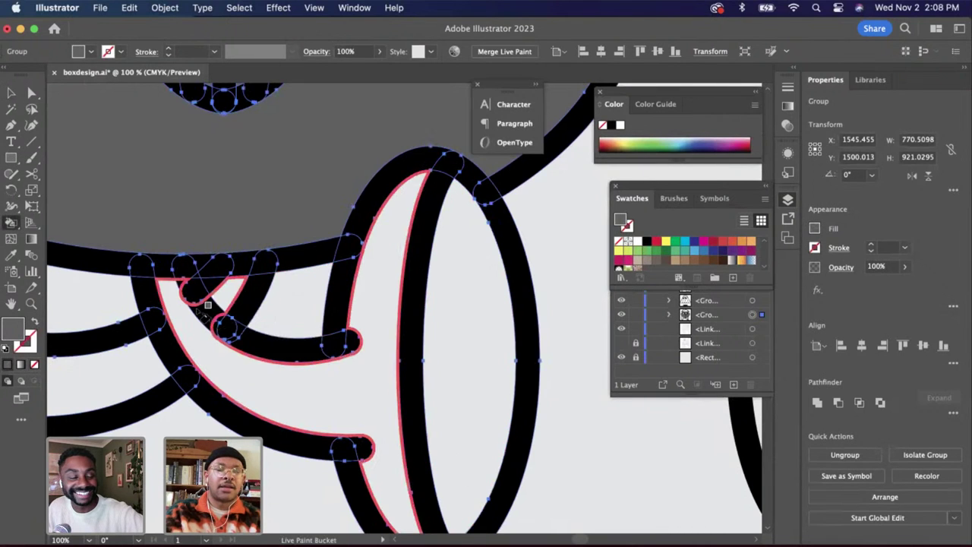
Select the outline pieces of the right leg and foot, including the small pieces where the legs cross
left_click(31, 109)
scroll(186, 330, "up", 2)
left_click(296, 310)
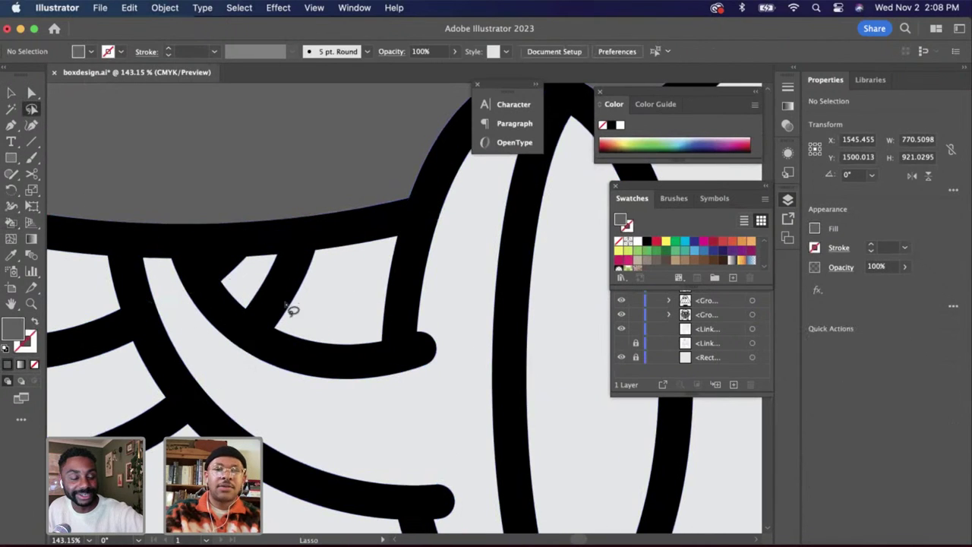
left_click(31, 92)
left_click(195, 278)
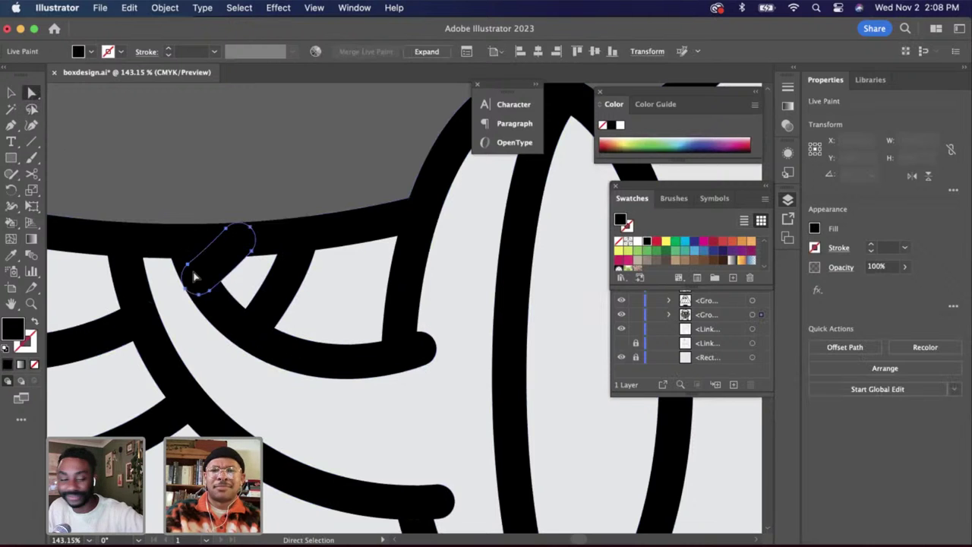
left_click(182, 265, "shift")
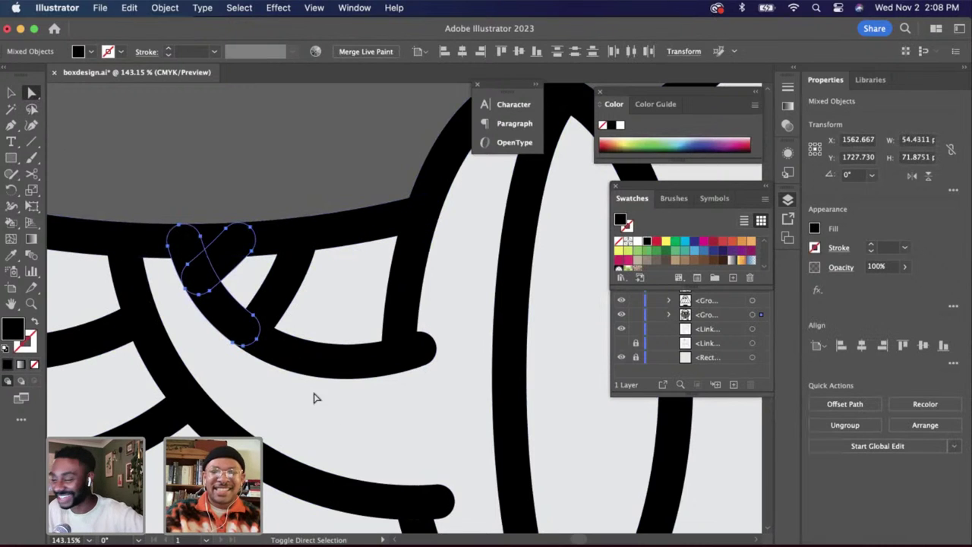
left_click(356, 346, "shift")
left_click(403, 295, "shift")
scroll(403, 297, "down", 2)
left_click(459, 334, "shift")
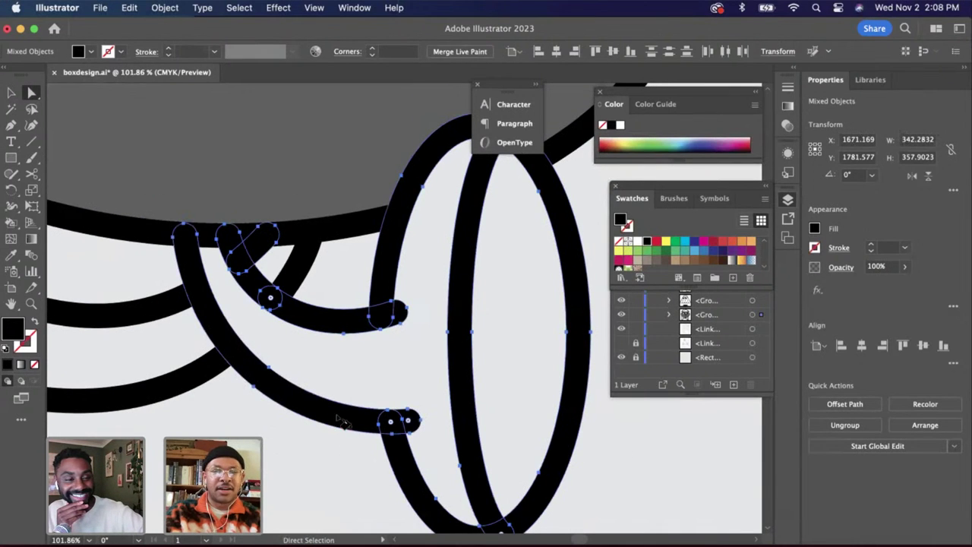
Expand the selected right leg and foot outlines out of their Live Paint object
key("k")
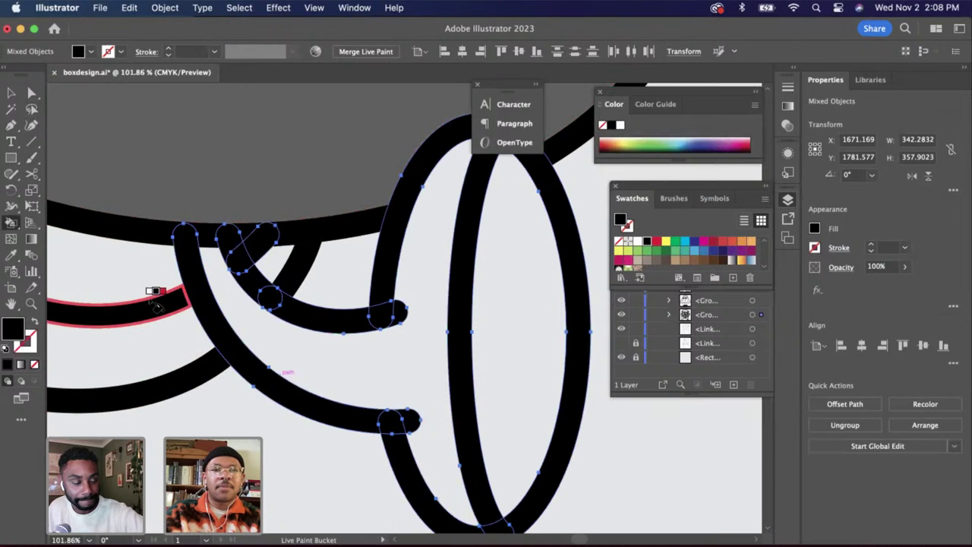
key("v")
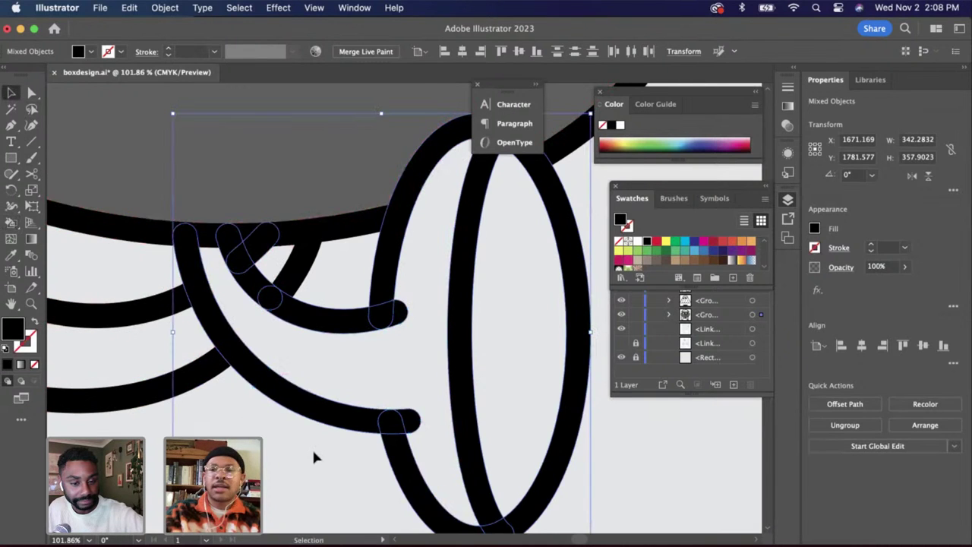
scroll(312, 447, "down", 5)
left_click(165, 8)
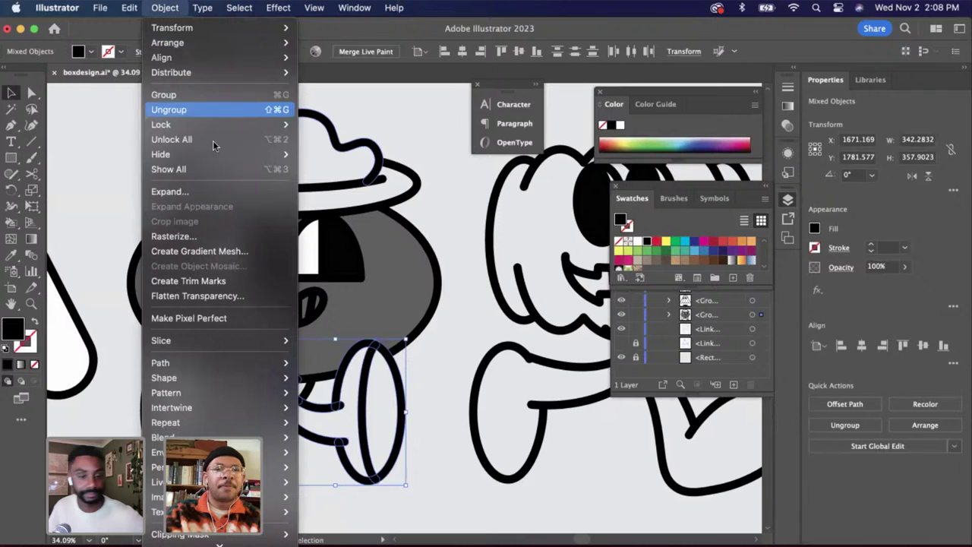
left_click(210, 189)
key("Return")
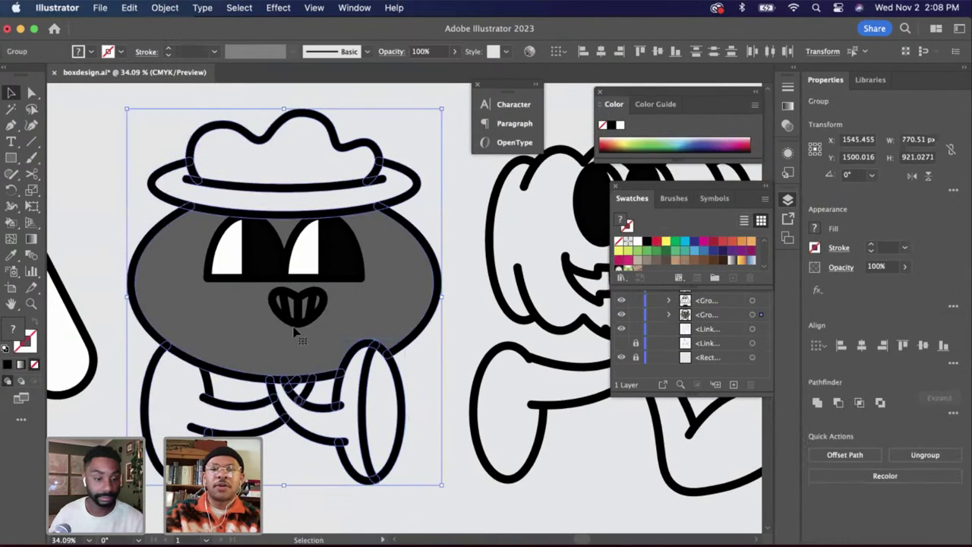
Clear the selection and sample the dark gray from the bubbly character's body
scroll(295, 332, "up", 3)
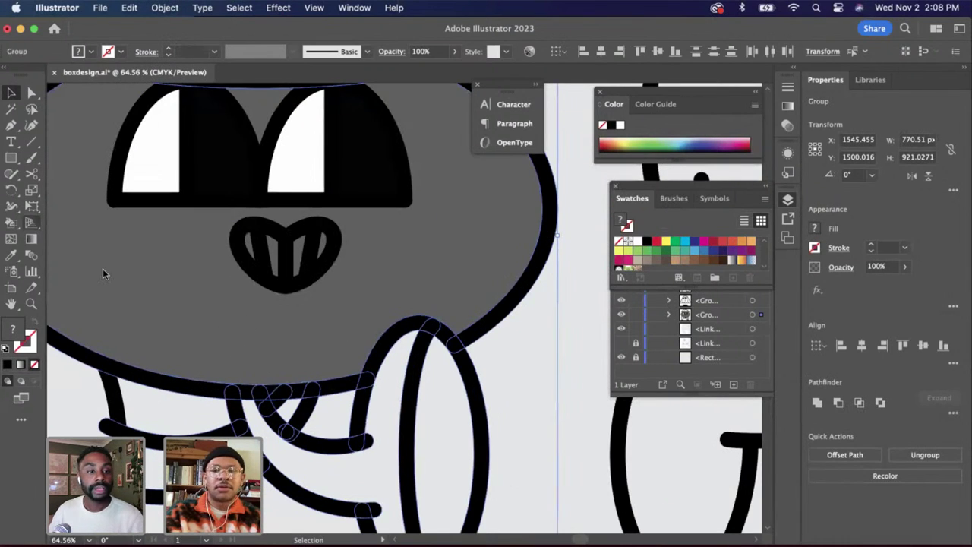
key("a")
left_click(566, 421)
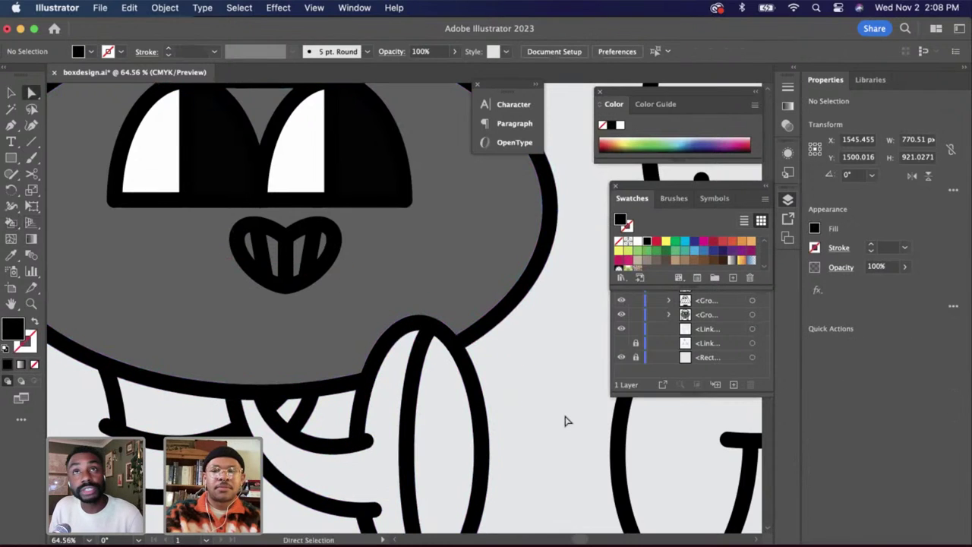
key("i")
left_click(376, 302)
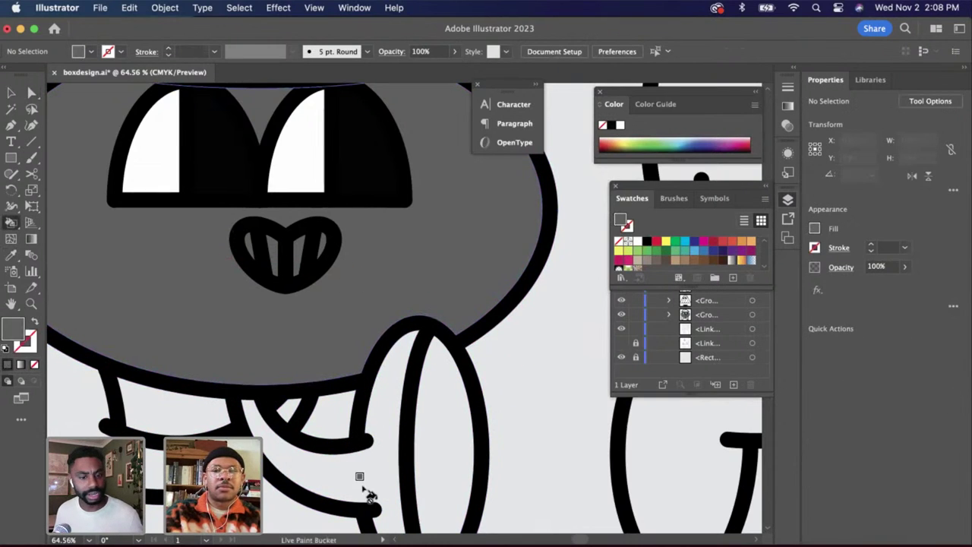
Isolate the character's group, try a dark gray Live Paint fill inside the right leg, and undo it
left_click(11, 91)
double_click(368, 427)
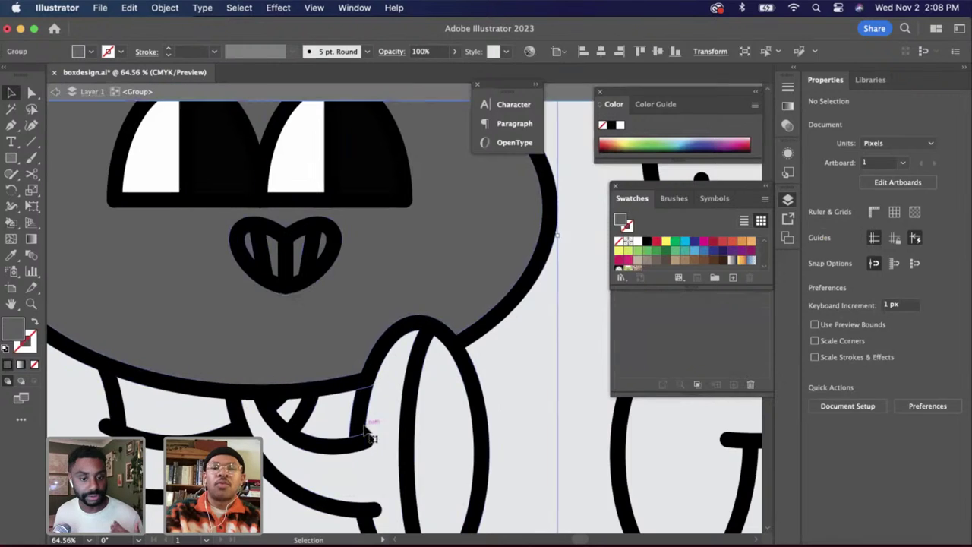
key("ctrl+a")
key("k")
left_click(352, 486)
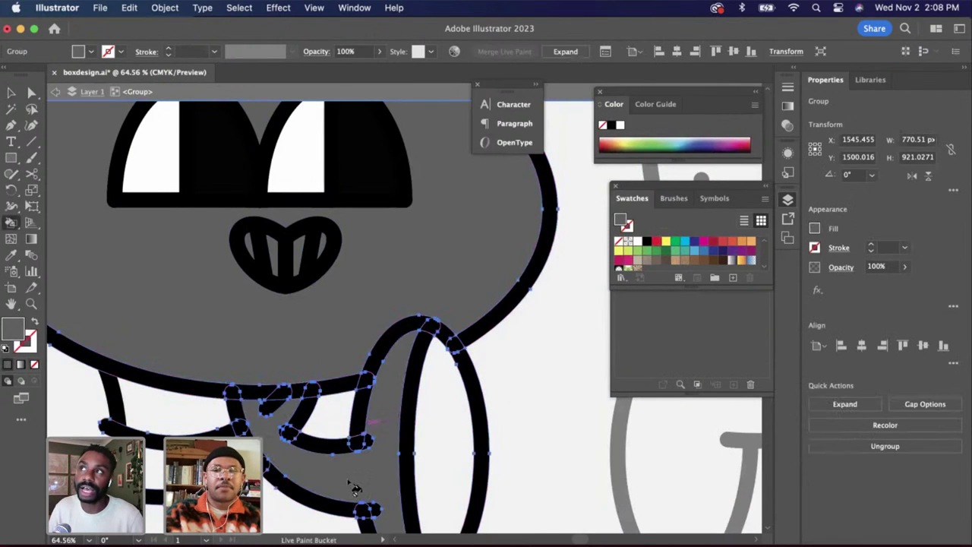
key("super+z")
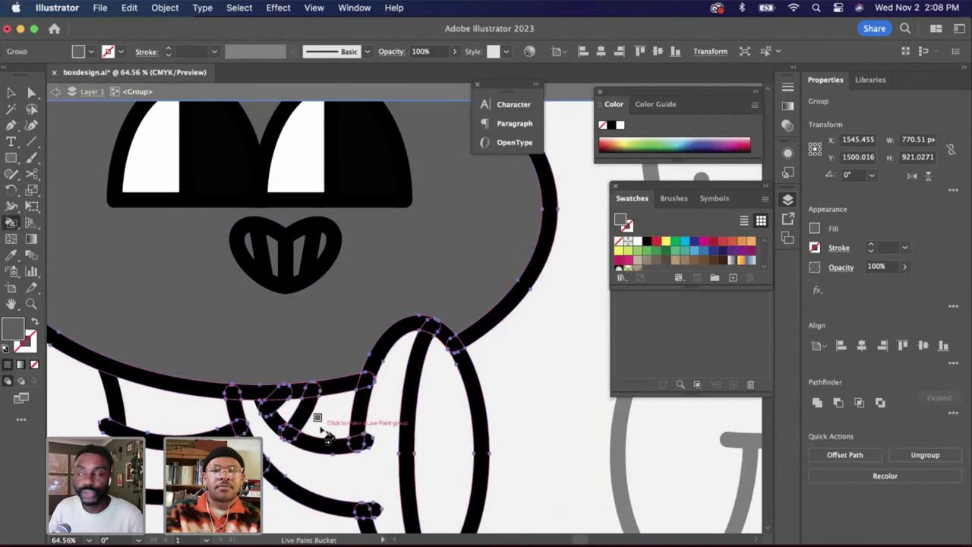
Try selecting the outline piece where the legs cross, then undo the last change
scroll(320, 429, "up", 2)
left_click(304, 428)
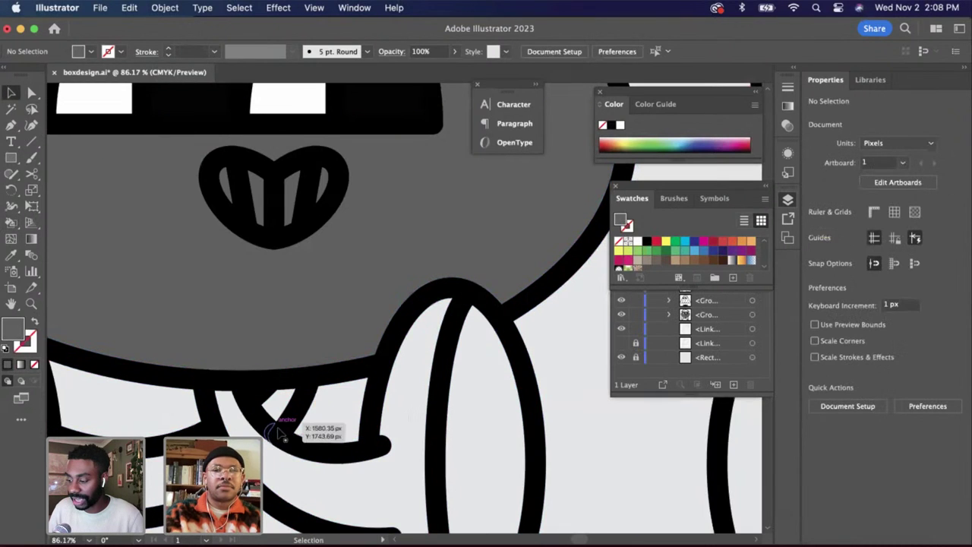
scroll(289, 427, "up", 5)
left_click(265, 422)
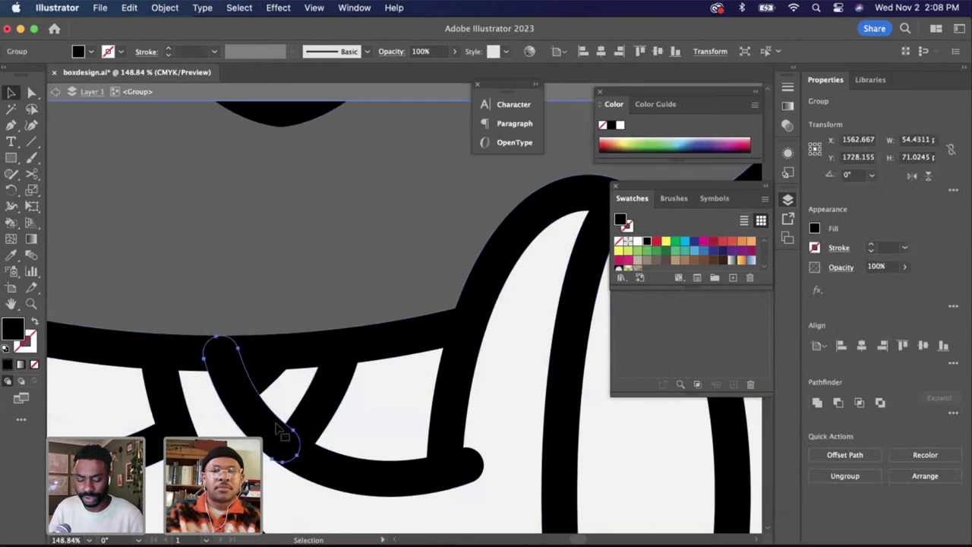
double_click(394, 418)
key("super+z")
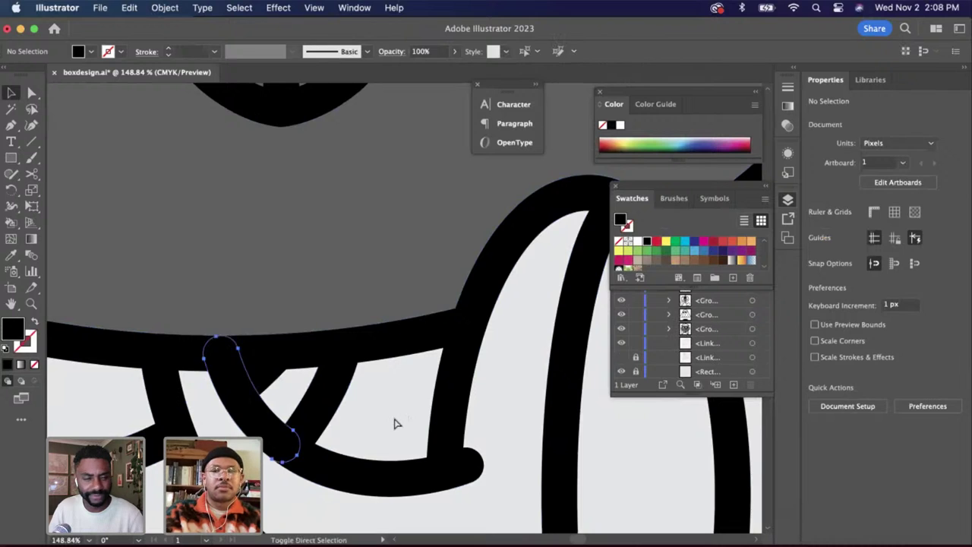
Deselect the character and sample its body's dark gray as the Live Paint fill color
scroll(365, 417, "down", 7)
scroll(363, 412, "down", 1)
left_click(410, 438)
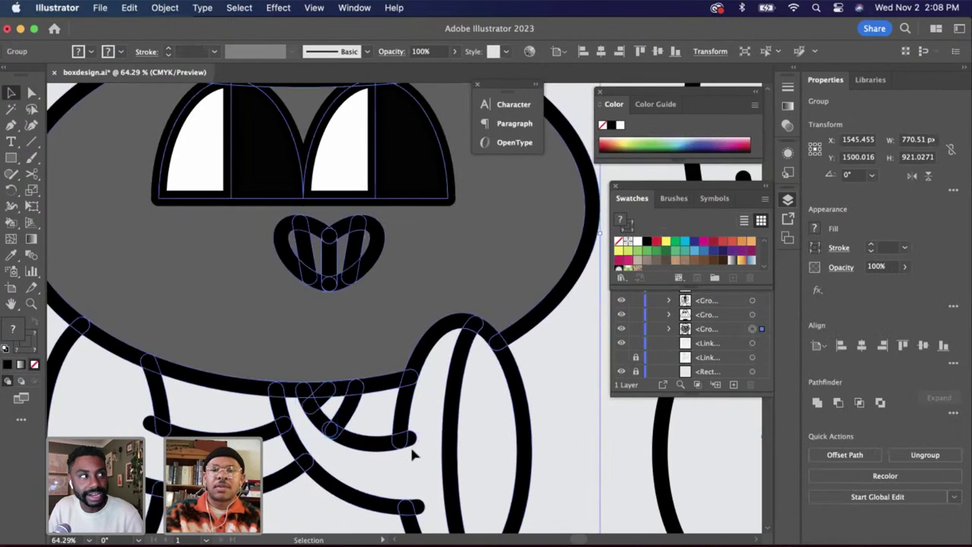
key("a")
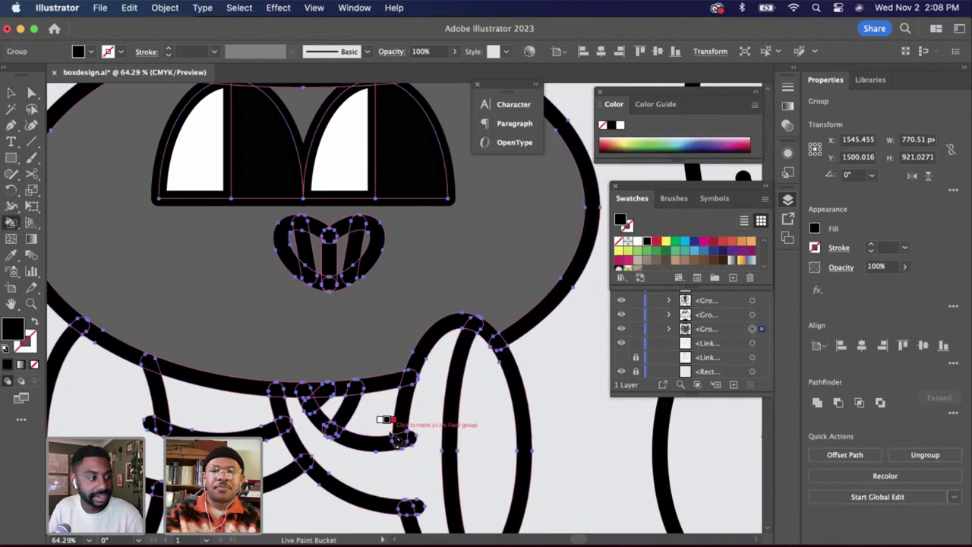
left_click(578, 407)
key("i")
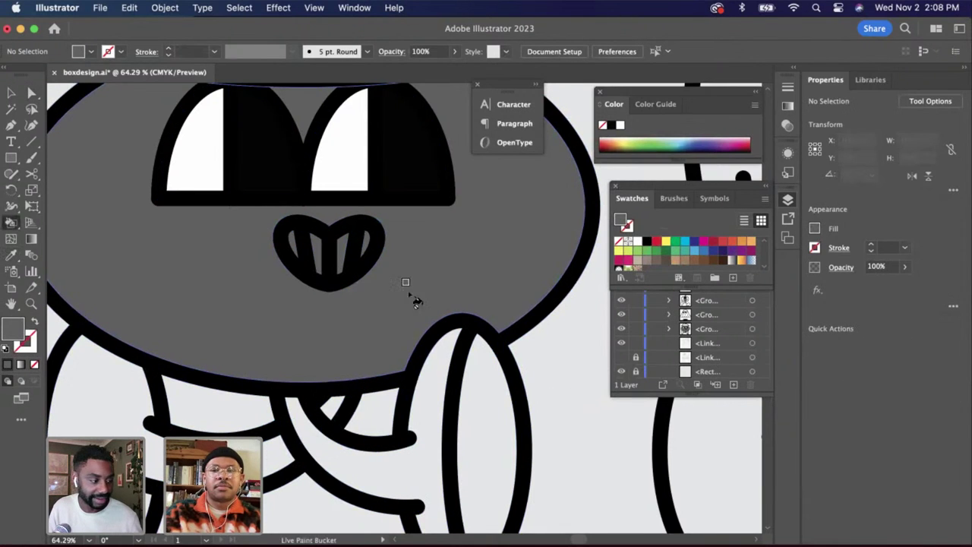
double_click(21, 332)
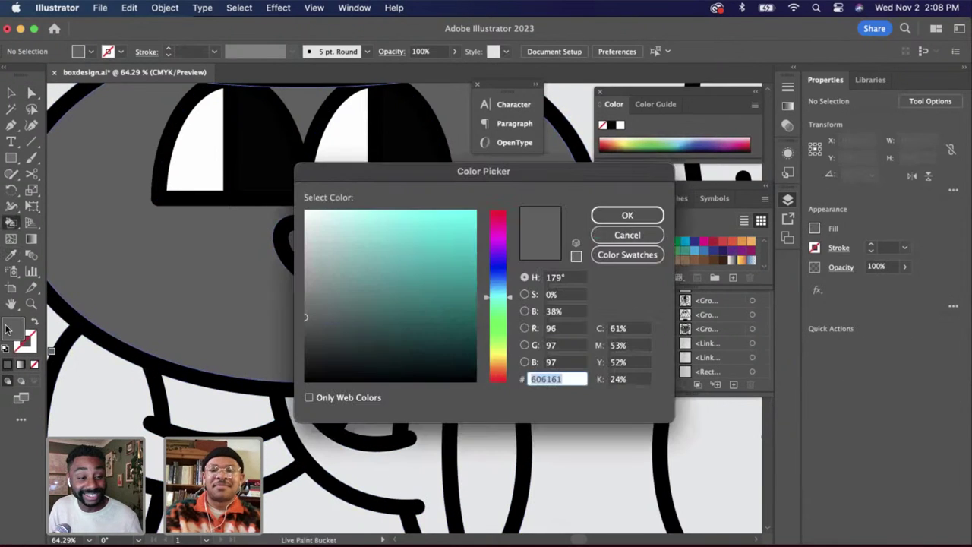
left_click(625, 235)
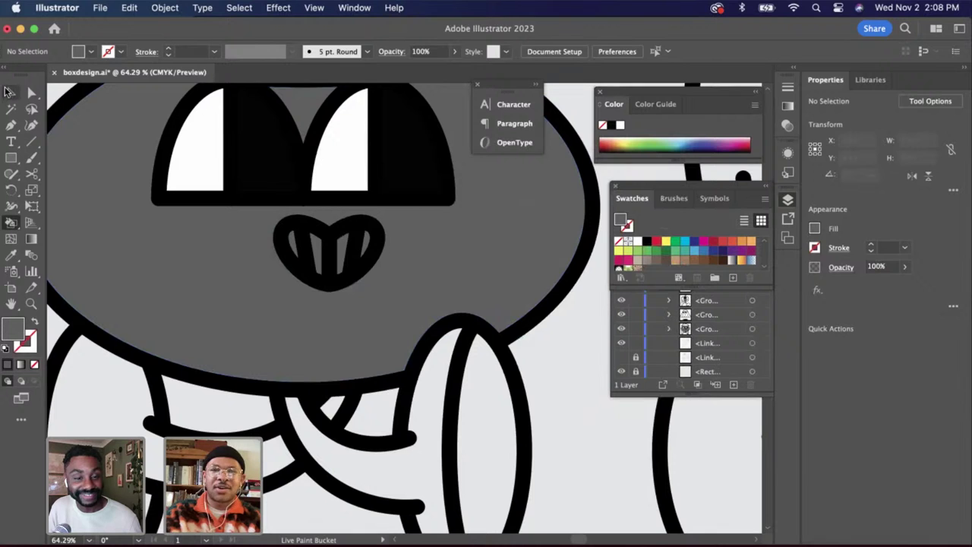
Isolate the character's group and fill the inside of the right leg with dark gray using Live Paint
left_click(11, 92)
left_click(406, 431)
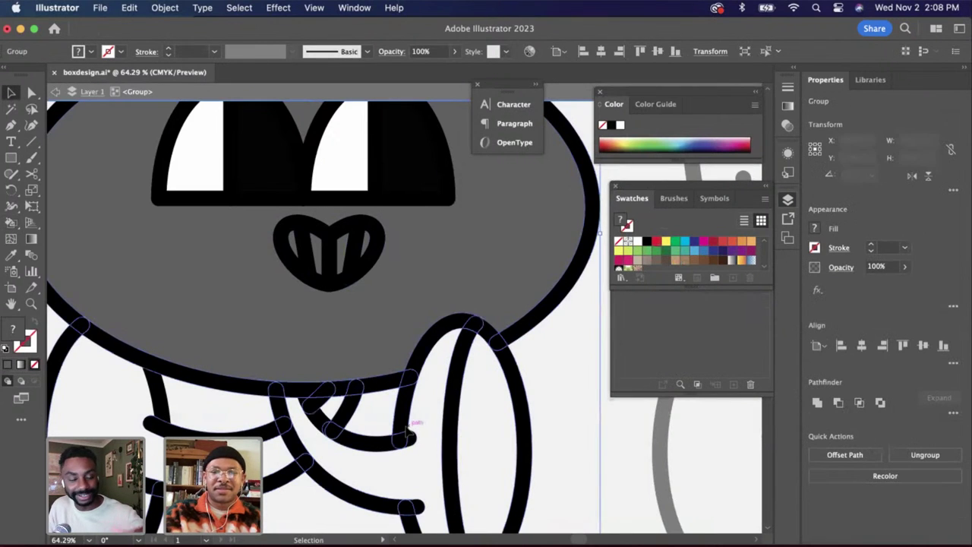
key("k")
left_click(428, 495)
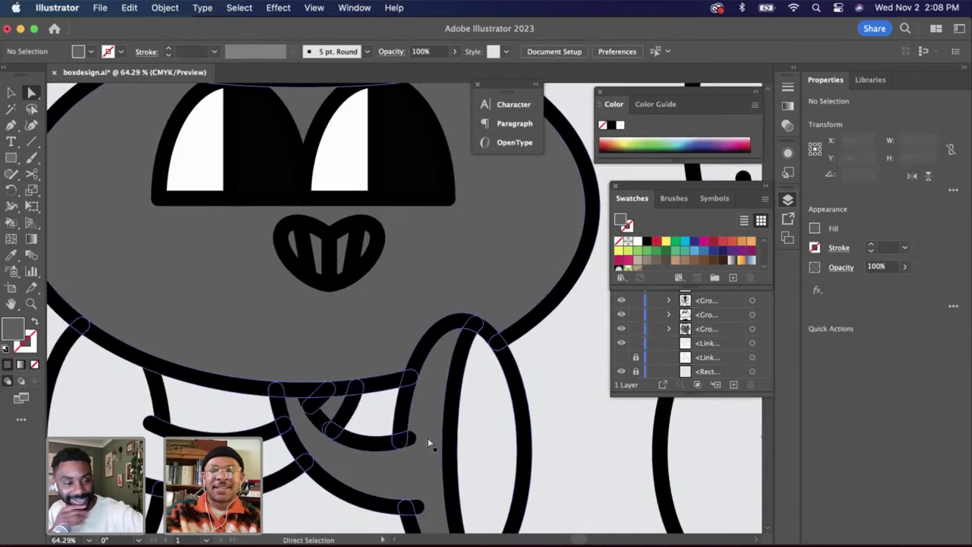
Change the fill color to black and fill the oval sole of the right foot with Live Paint
scroll(428, 438, "down", 3)
scroll(440, 447, "up", 3)
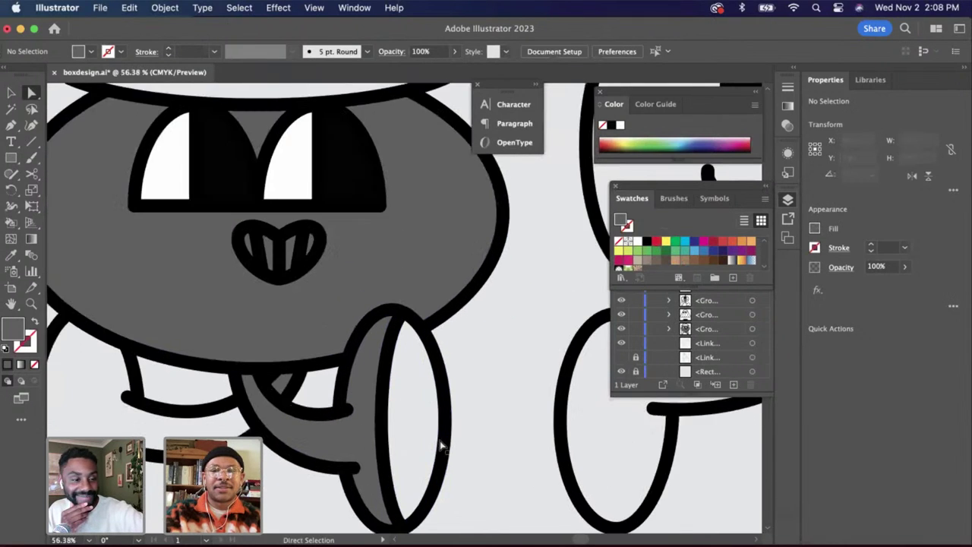
scroll(440, 445, "up", 1)
key("v")
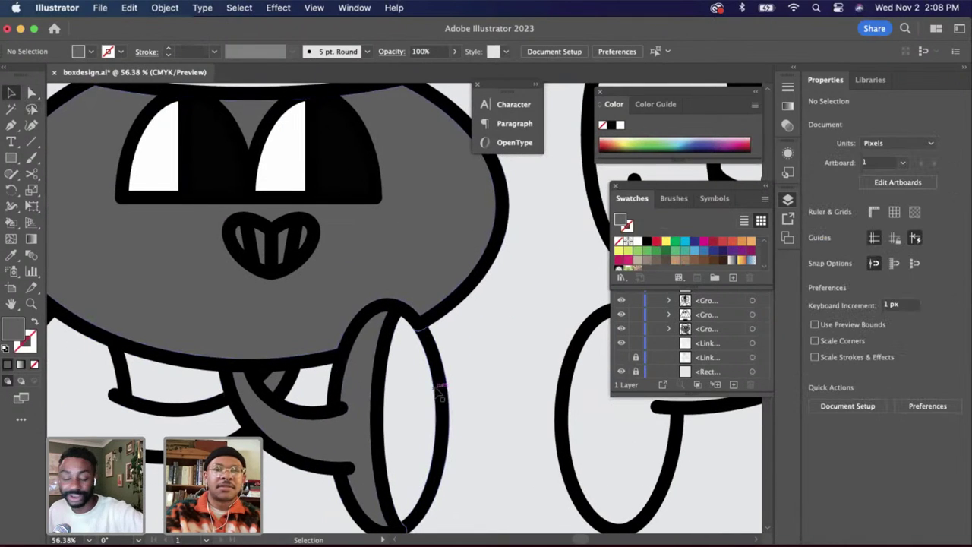
double_click(623, 218)
left_click_drag(456, 356, 296, 392)
key("Return")
key("k")
left_click(398, 415)
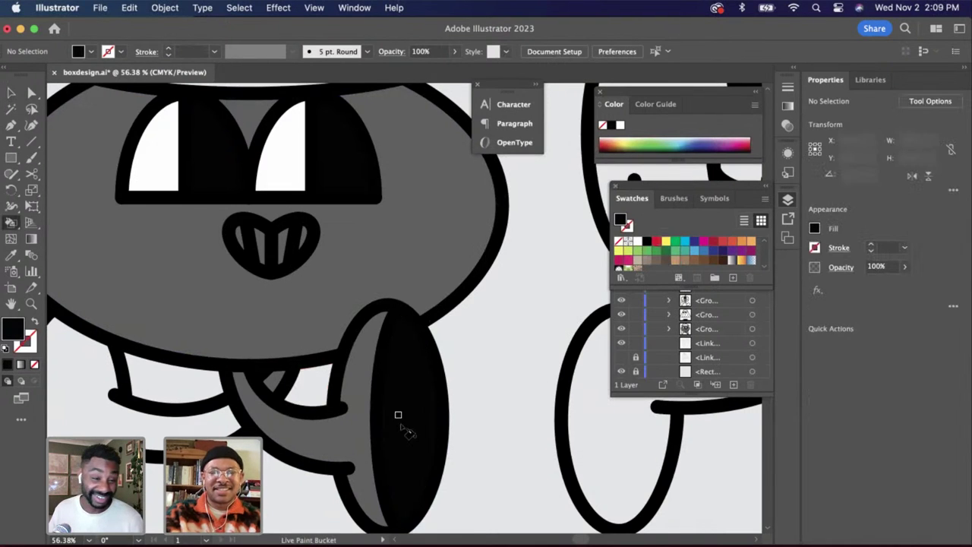
Sample the bubbly character's dark gray body color and try filling the inside of its left leg with Live Paint
key("a")
scroll(319, 381, "left", 2)
scroll(323, 485, "down", 3)
key("i")
left_click(319, 311)
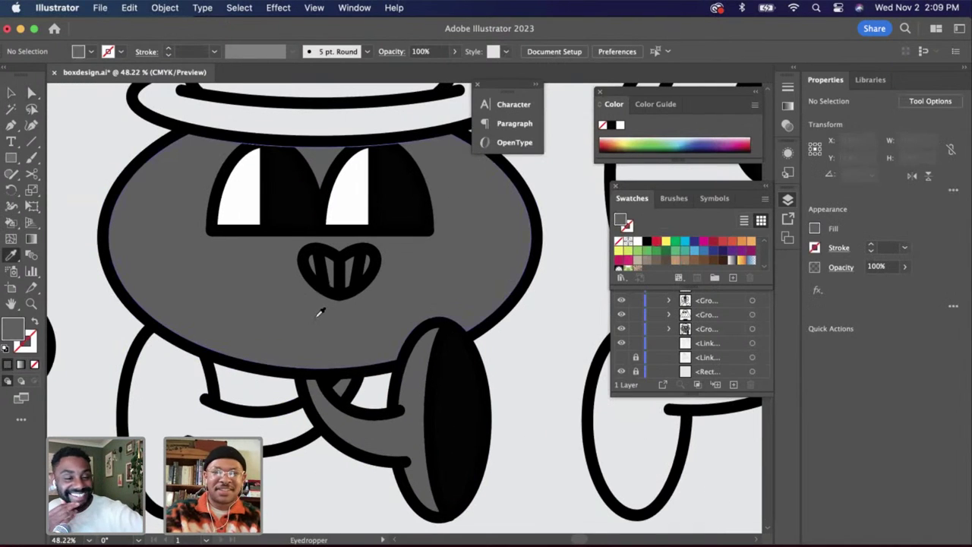
key("k")
scroll(228, 393, "up", 2)
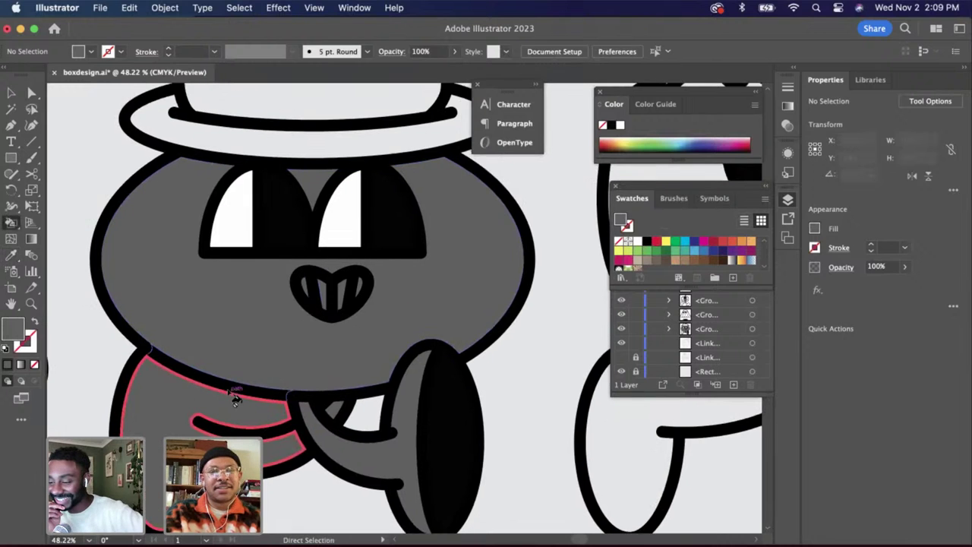
scroll(91, 251, "down", 2)
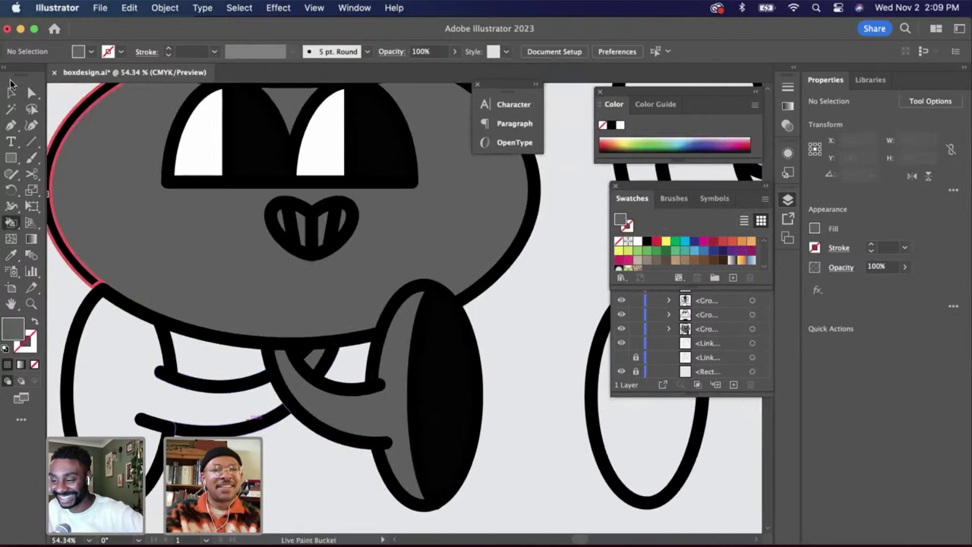
Select the bubbly character's whole group and expand it
left_click(11, 92)
left_click(176, 364)
scroll(176, 365, "down", 2)
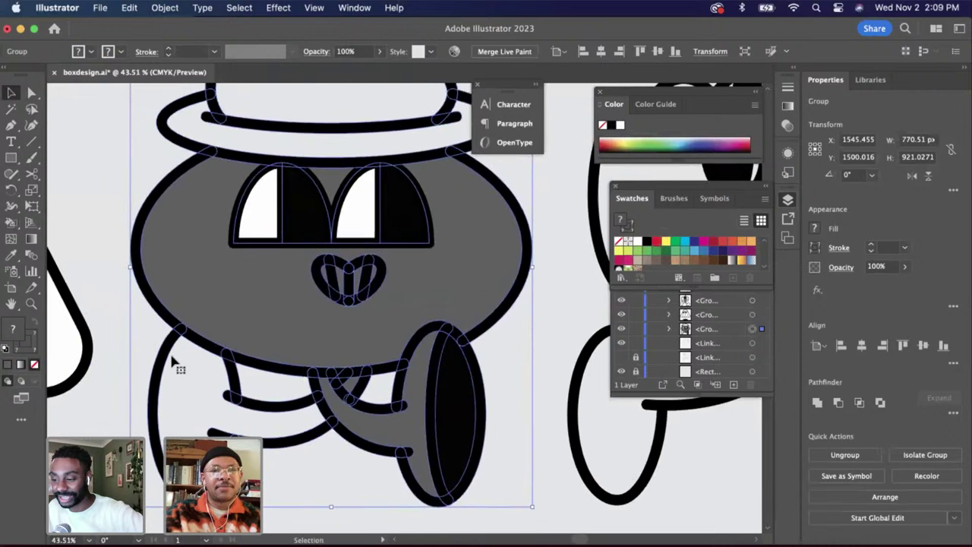
scroll(177, 364, "down", 1)
left_click(161, 10)
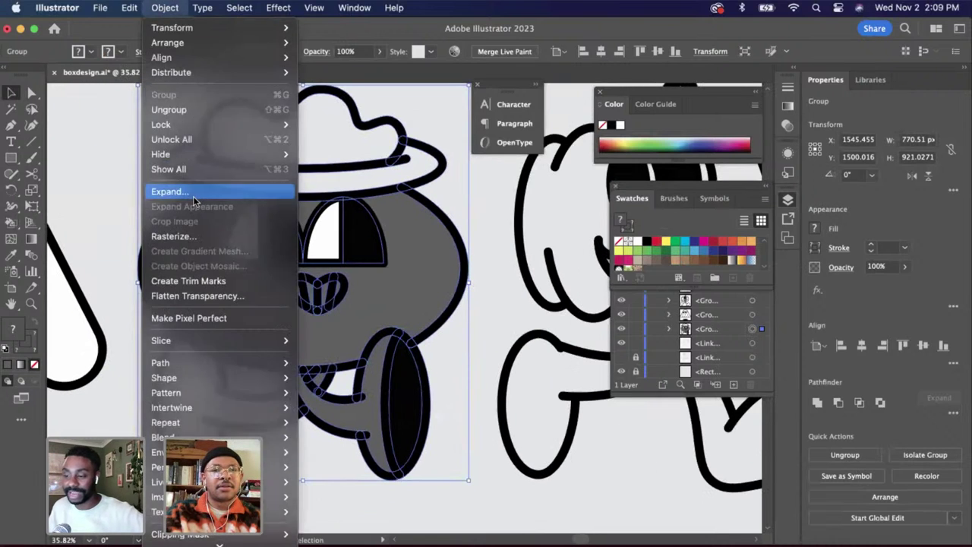
left_click(193, 193)
Fill the inside of the bubbly character's left leg with dark gray using Live Paint, and deselect the character
scroll(233, 320, "up", 3)
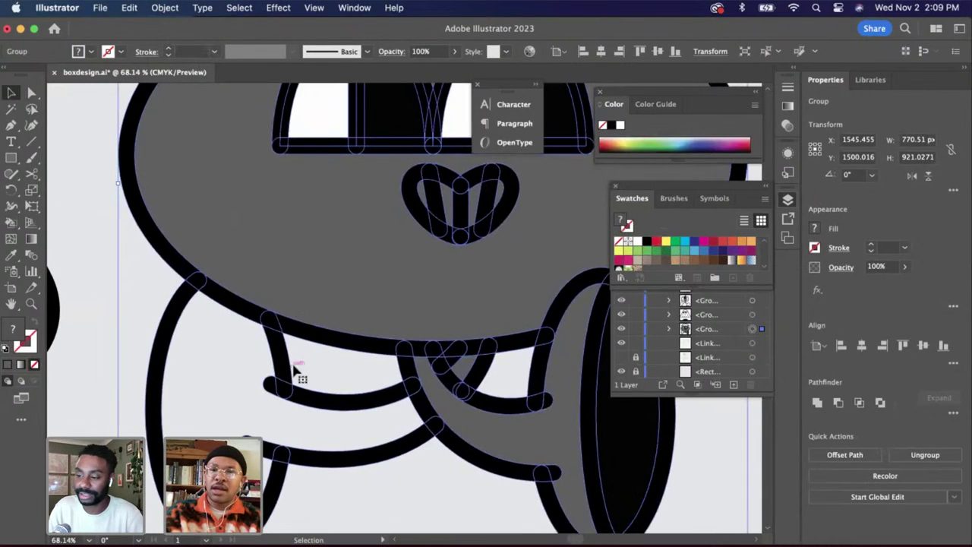
key("k")
left_click(260, 388)
key("a")
left_click(458, 489)
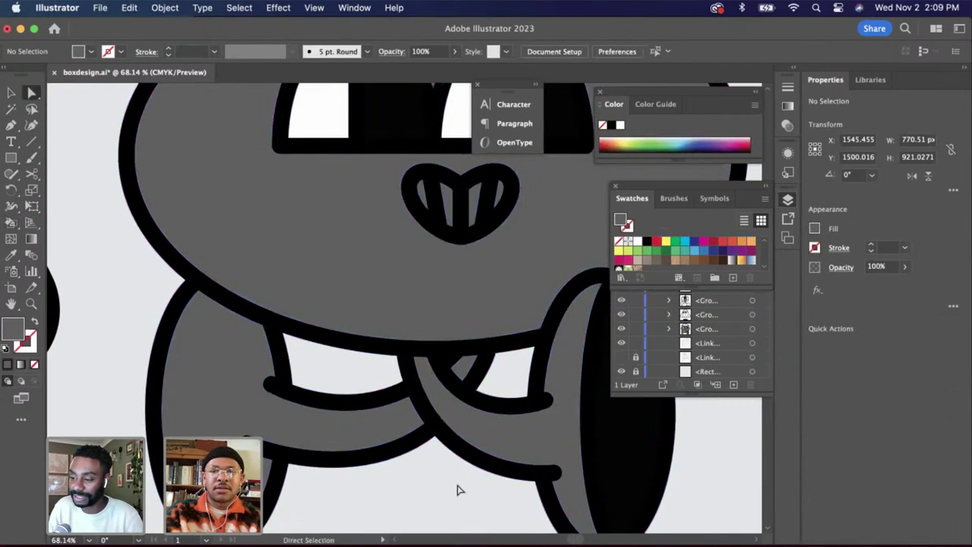
scroll(456, 486, "down", 3)
scroll(345, 328, "up", 3)
Try selecting the individual tooth lines in the bubbly character's mouth
left_click(361, 378)
scroll(363, 379, "up", 2)
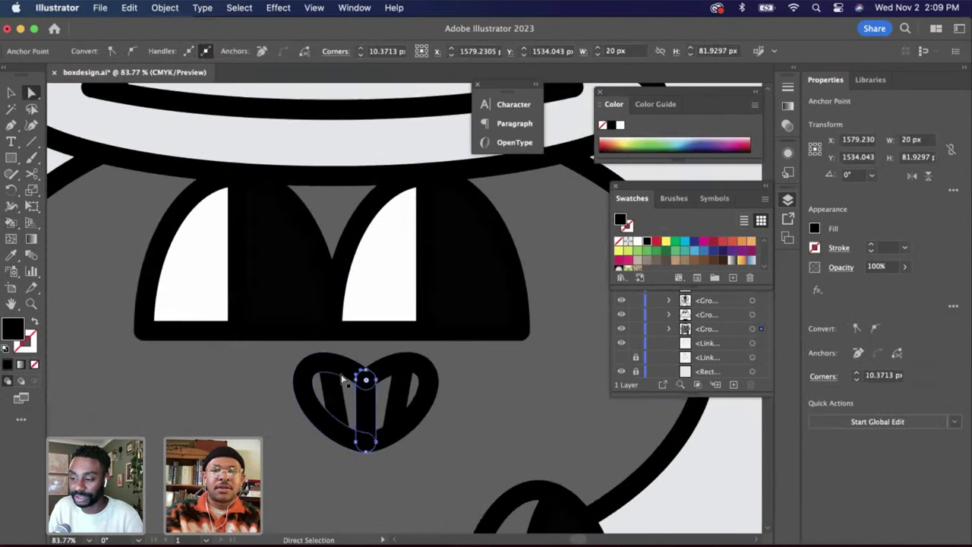
left_click_drag(362, 369, 325, 356)
Select the bubbly character's group and fill the spaces between the tooth lines in its mouth with white using Live Paint
left_click(11, 92)
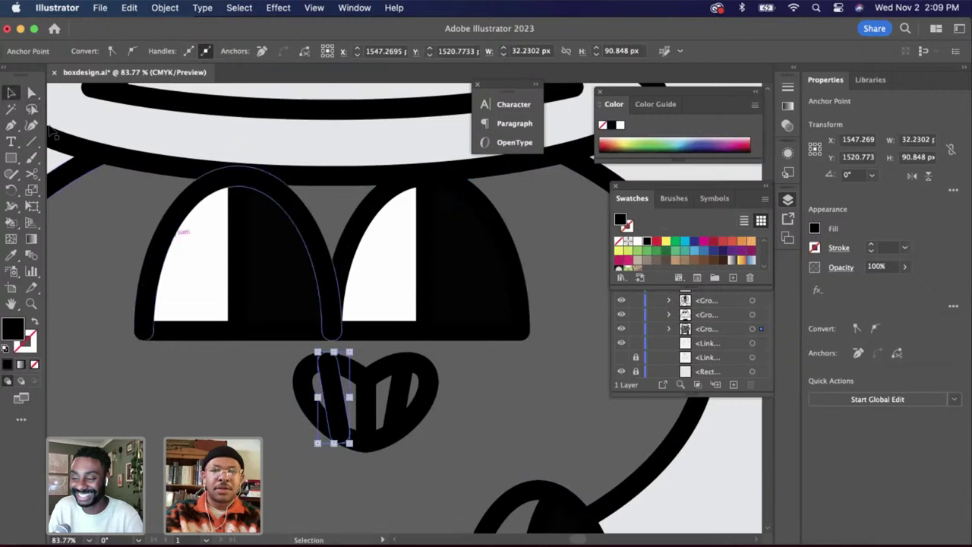
scroll(336, 356, "up", 2)
left_click(416, 380)
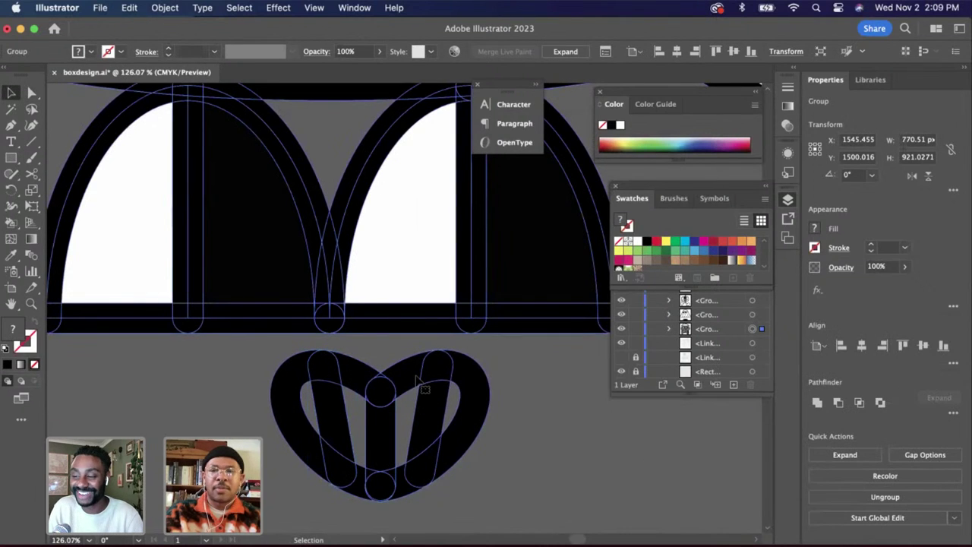
key("k")
left_click(639, 241)
scroll(580, 334, "down", 3)
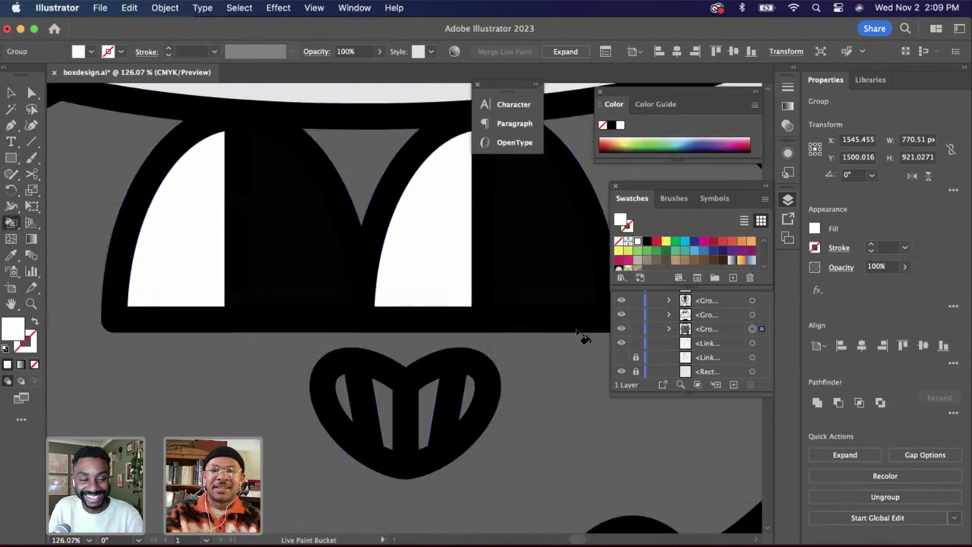
scroll(467, 363, "up", 3)
left_click(469, 363)
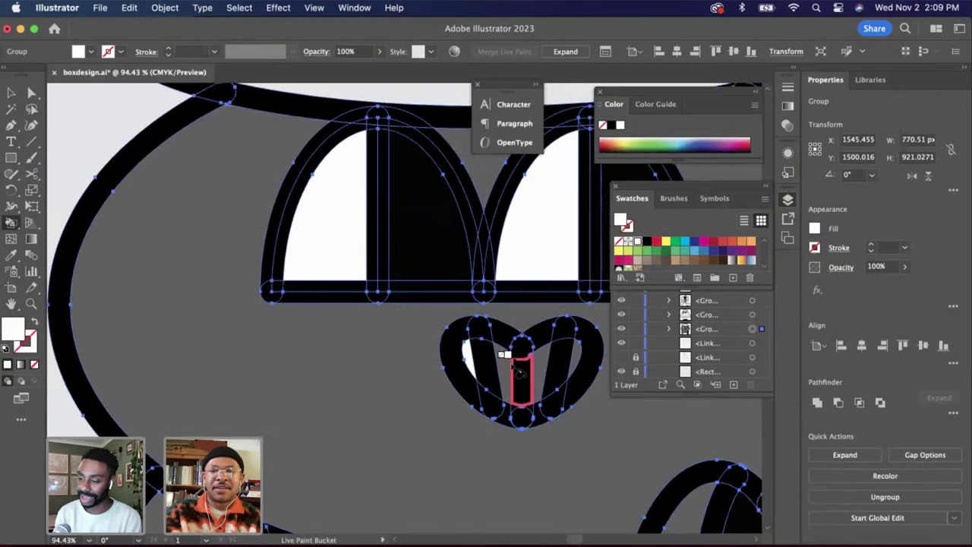
left_click(503, 365)
left_click(541, 363)
scroll(575, 358, "down", 4)
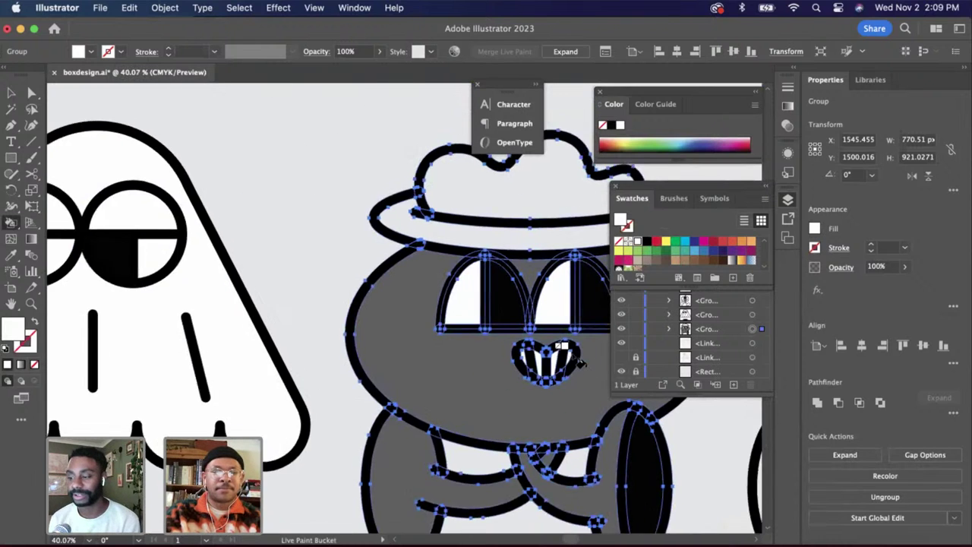
scroll(566, 350, "up", 1)
Deselect the bubbly character, sample its body's dark gray, and fill the rim above its eyes with that color using Live Paint
left_click(536, 310, "super")
key("i")
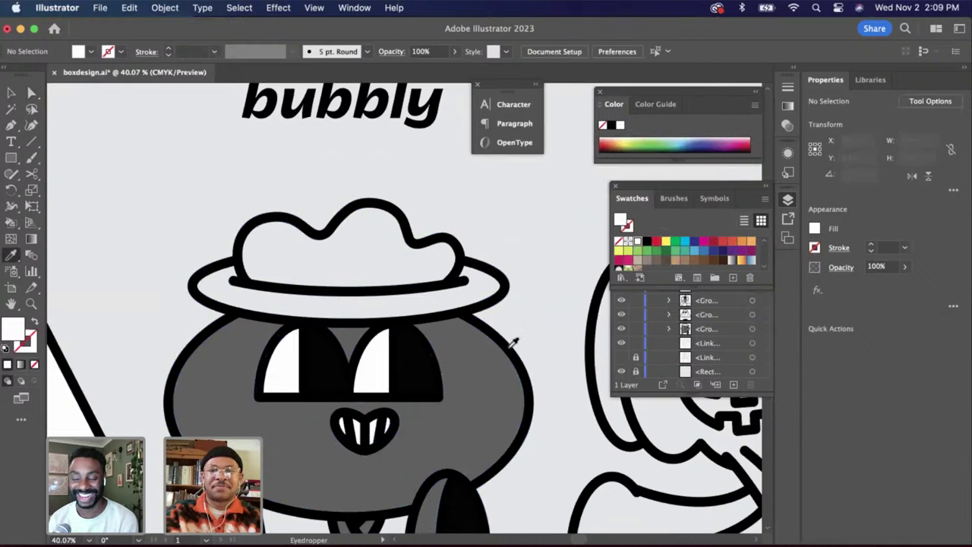
left_click(496, 360)
key("k")
left_click(439, 293)
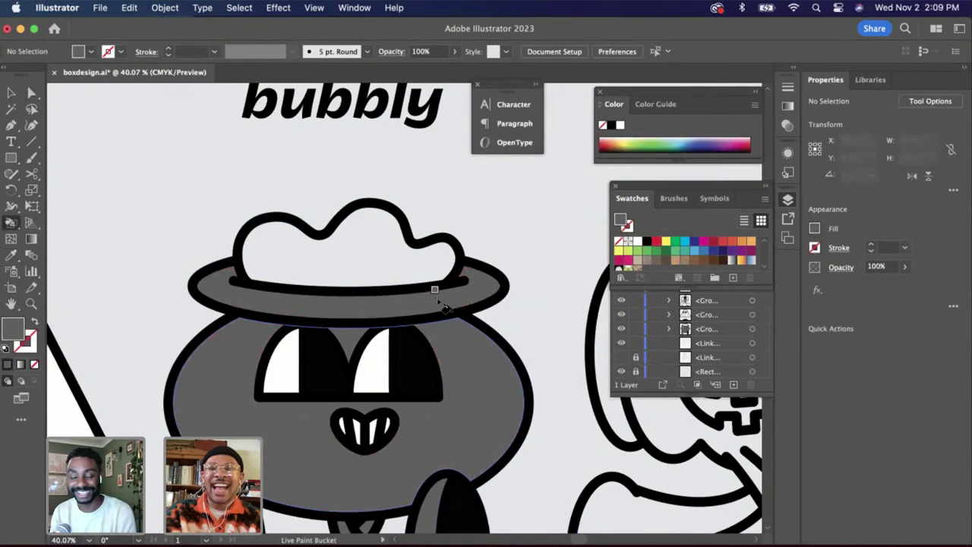
Set the fill color to a lighter neutral gray in the Color Picker, with nothing selected
scroll(434, 289, "right", 2)
key("a")
scroll(493, 218, "down", 5)
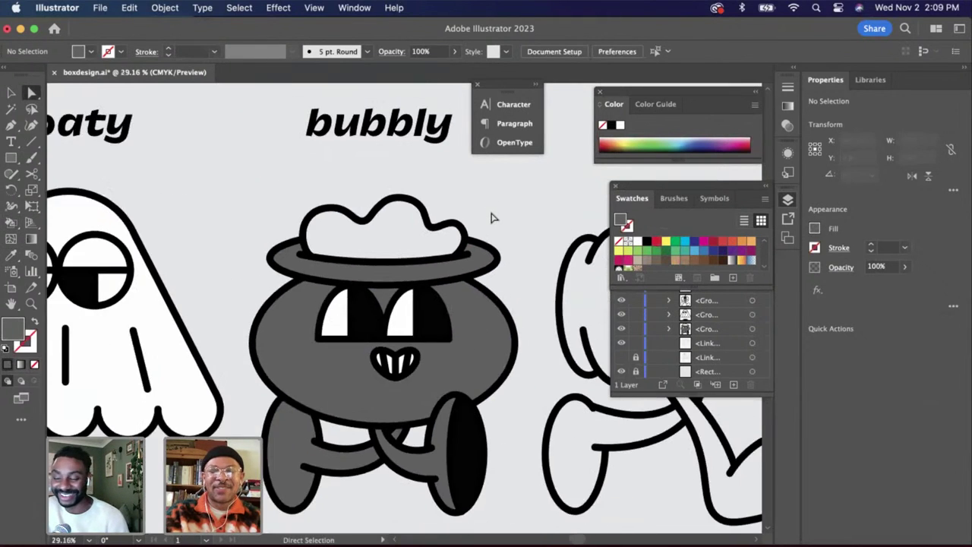
scroll(492, 218, "right", 2)
scroll(493, 218, "down", 3)
scroll(493, 218, "up", 2)
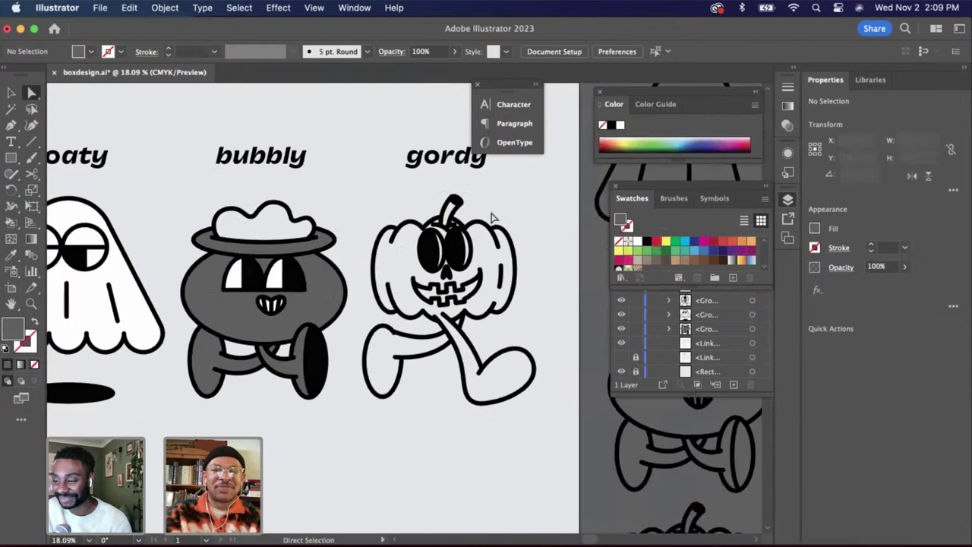
scroll(490, 217, "right", 4)
double_click(620, 221)
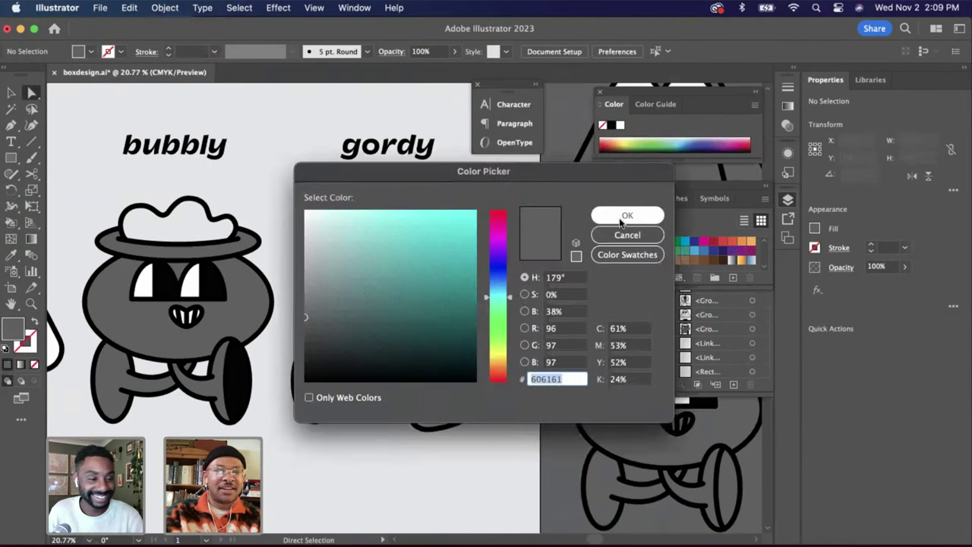
left_click_drag(303, 272, 297, 265)
key("Return")
Select the gordy pumpkin character's group and expand it twice
left_click(11, 92)
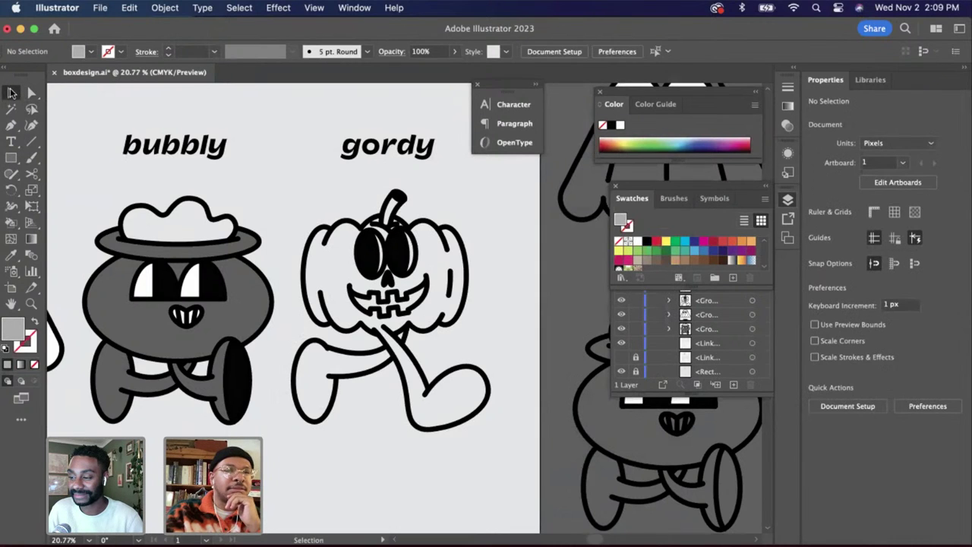
left_click(408, 301)
left_click(418, 302)
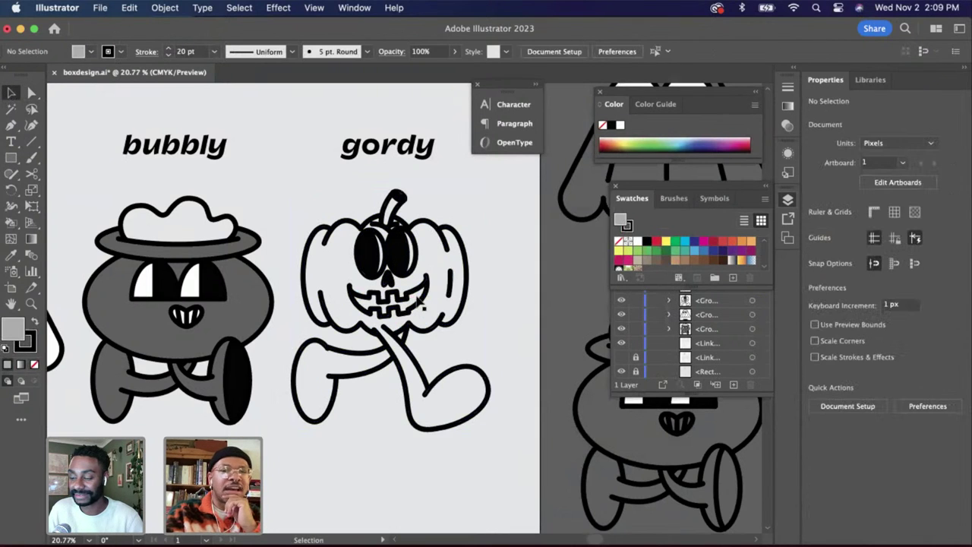
left_click(422, 304)
left_click(165, 8)
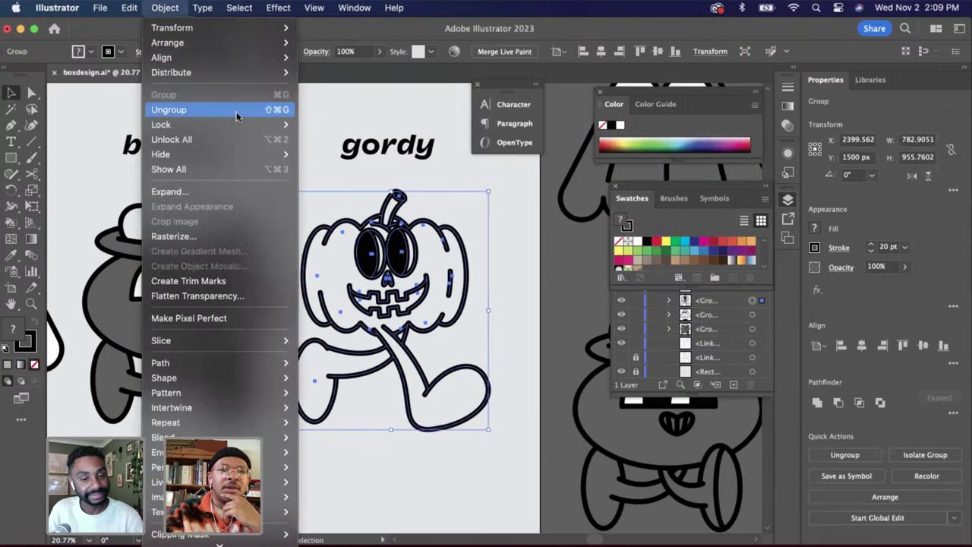
left_click(218, 190)
key("Return")
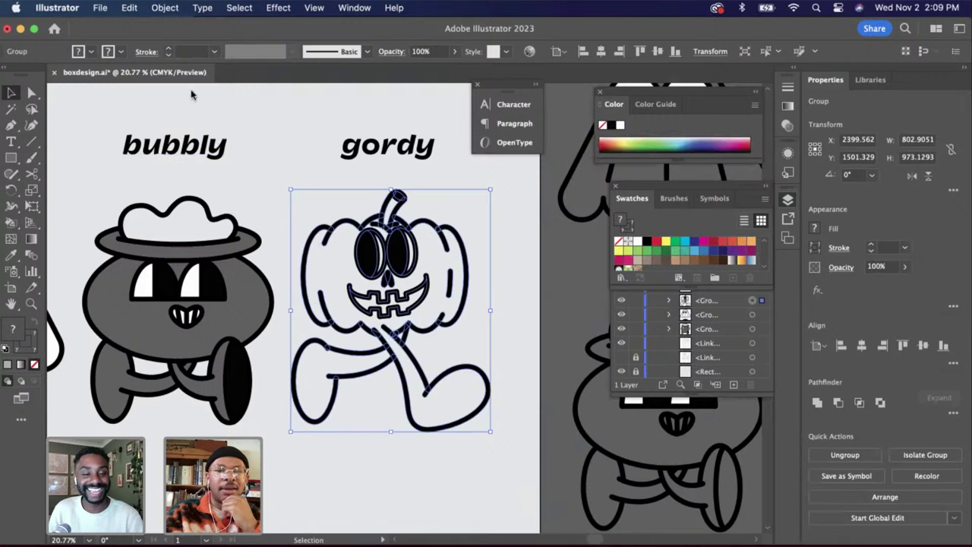
left_click(165, 8)
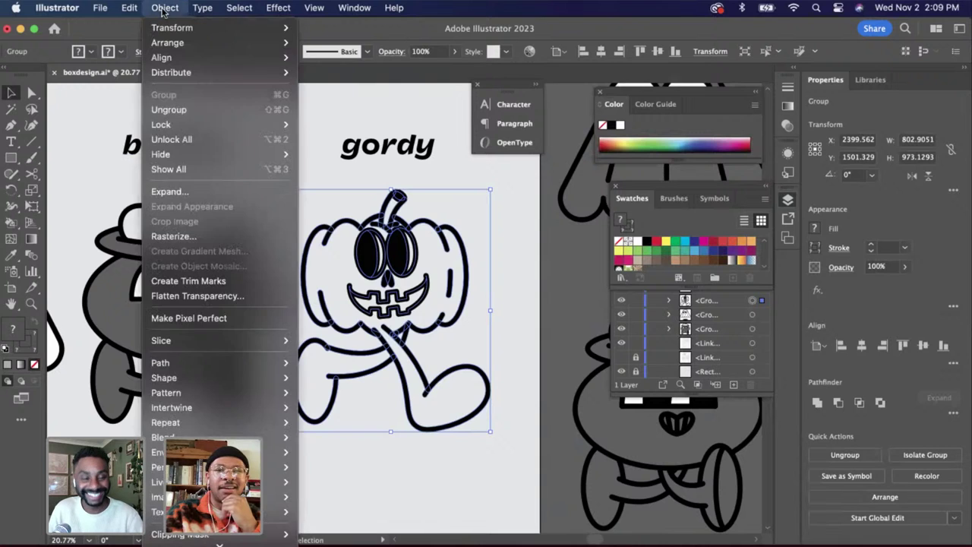
left_click(186, 190)
key("Return")
Fill the gordy pumpkin's body and both legs with the light gray using Live Paint
key("k")
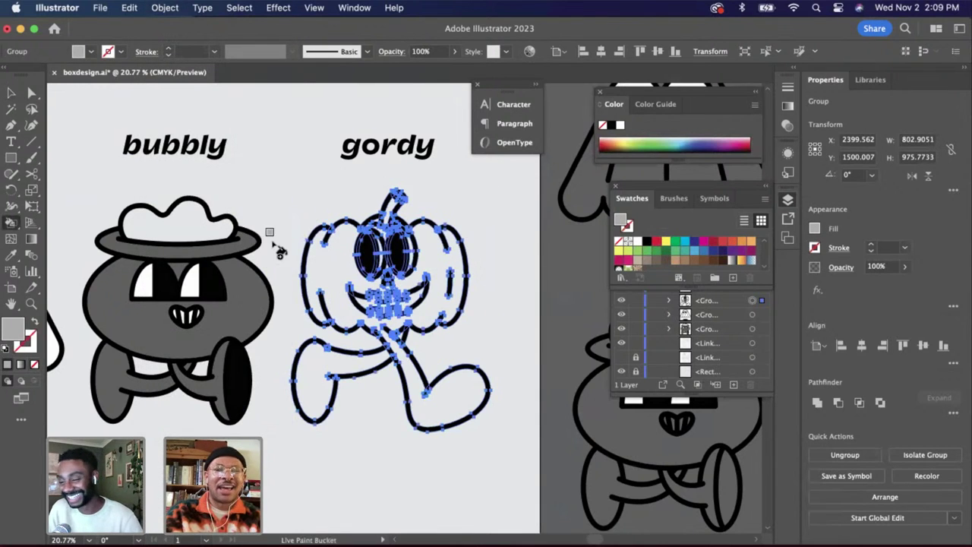
scroll(303, 251, "up", 5)
left_click(352, 290)
scroll(341, 297, "down", 5)
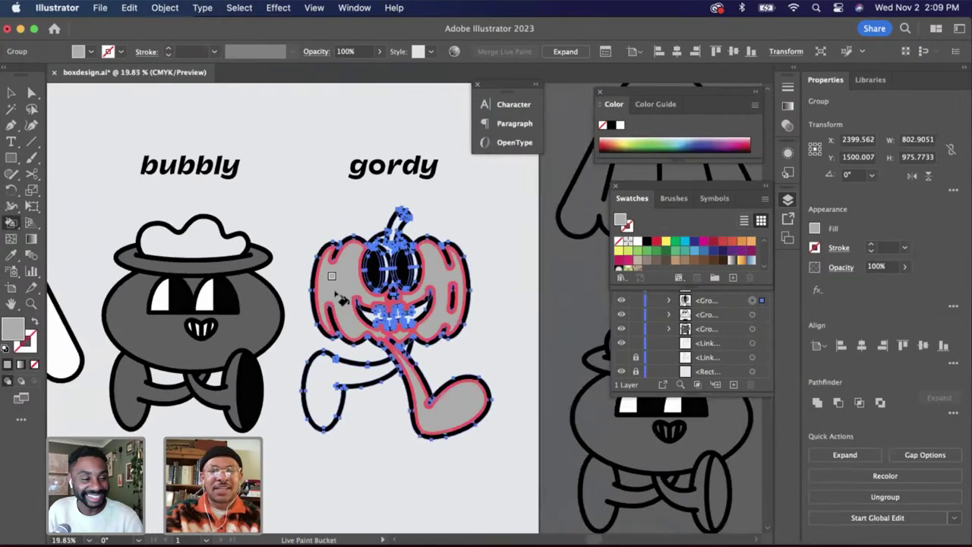
left_click(327, 376)
scroll(334, 349, "down", 4)
scroll(348, 304, "up", 6)
scroll(373, 325, "up", 5)
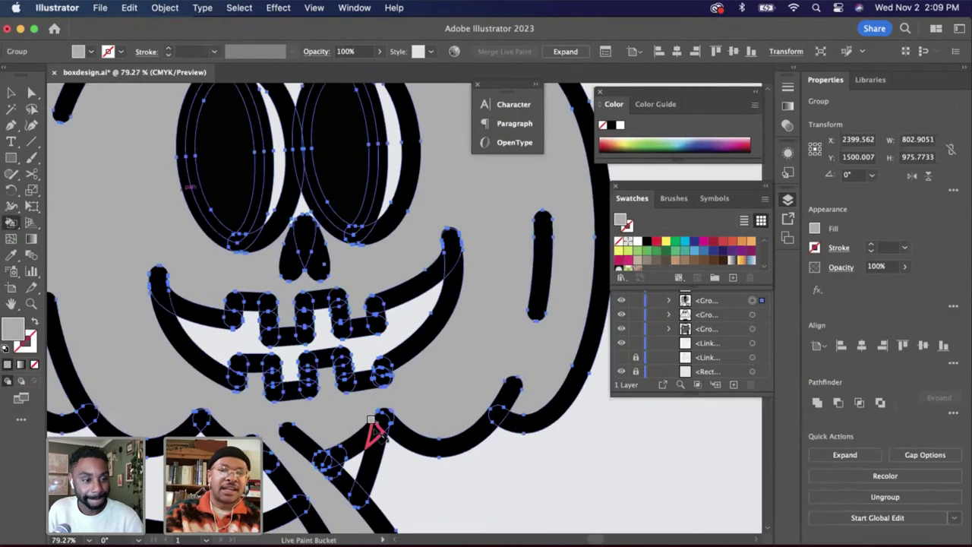
scroll(282, 461, "down", 5)
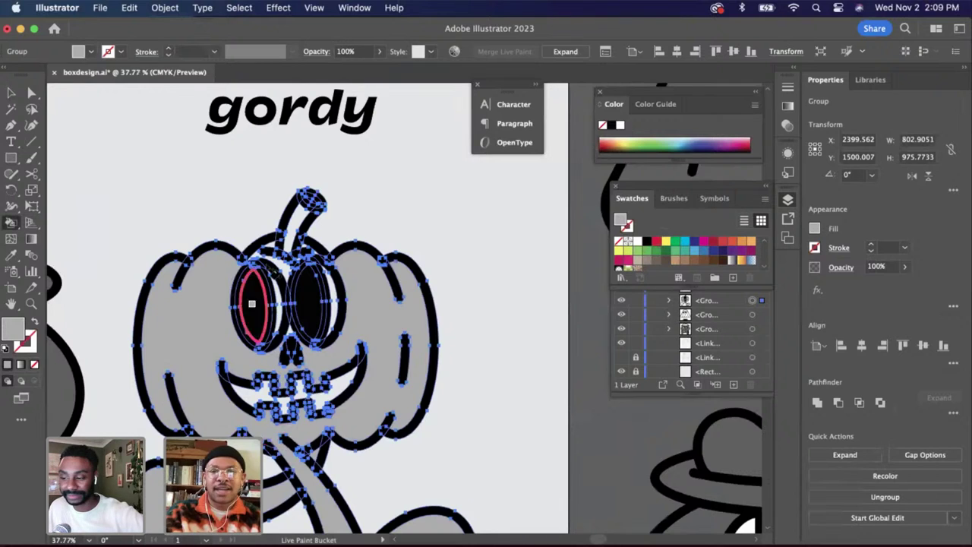
scroll(262, 267, "up", 3)
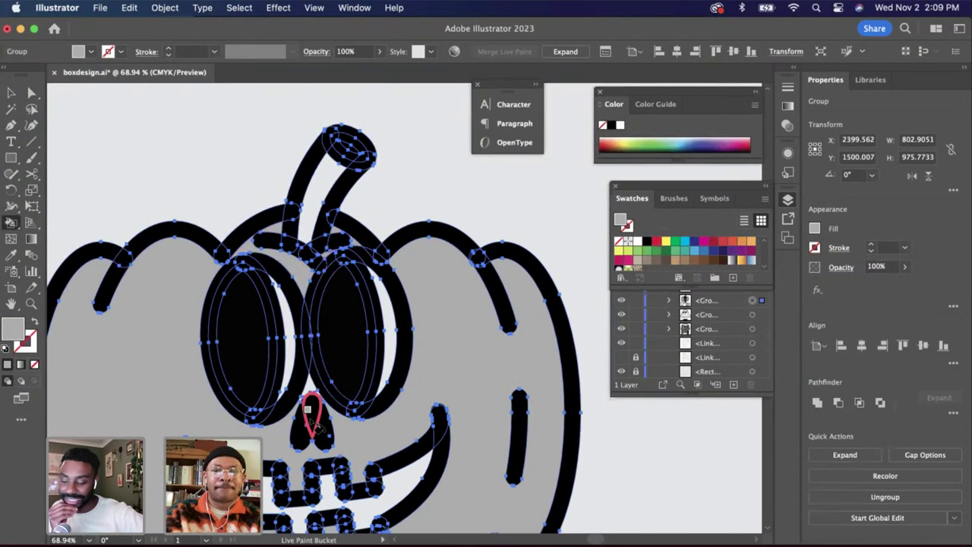
scroll(310, 379, "down", 3)
scroll(308, 370, "down", 3)
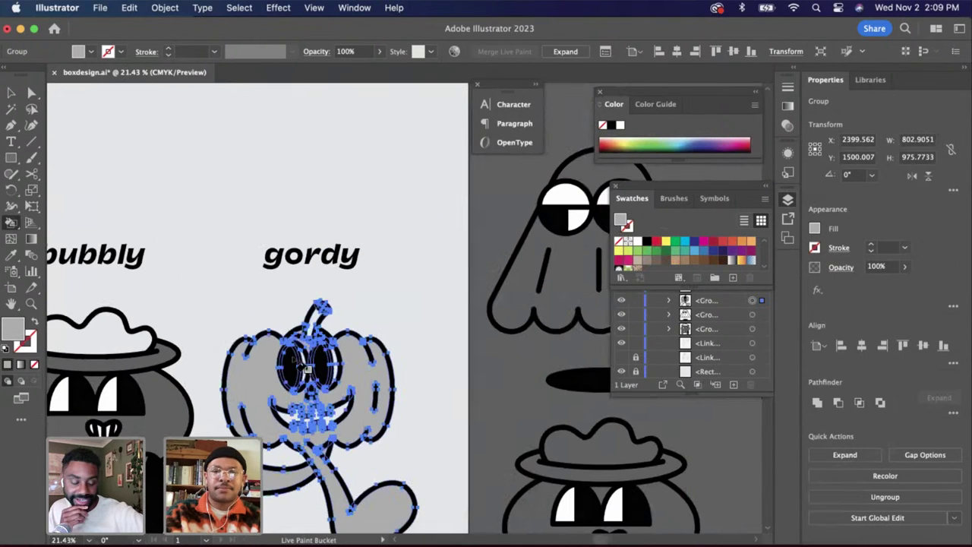
Try sampling a color from the bubbly character while the gordy character is still selected, and undo it
key("i")
scroll(408, 363, "left", 3)
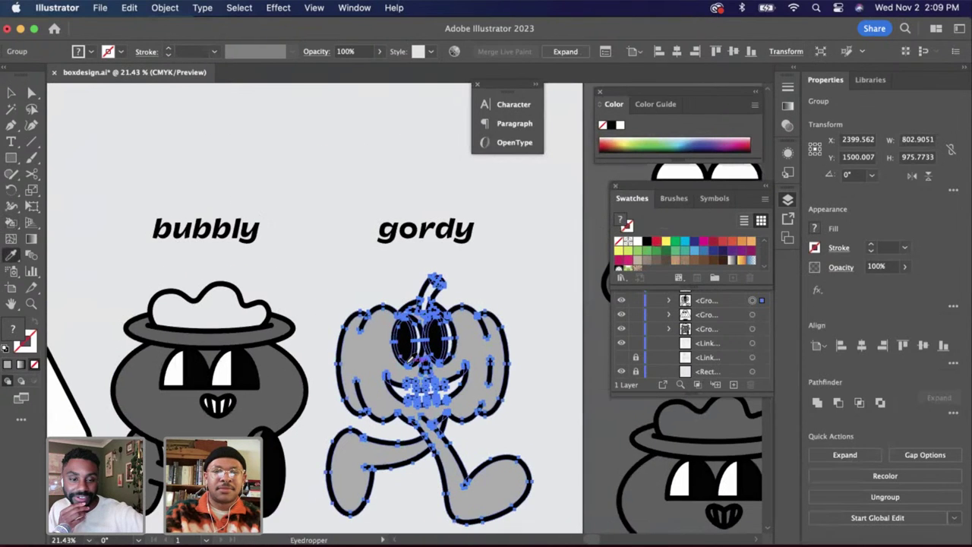
left_click(291, 384)
scroll(308, 374, "right", 2)
key("super+z")
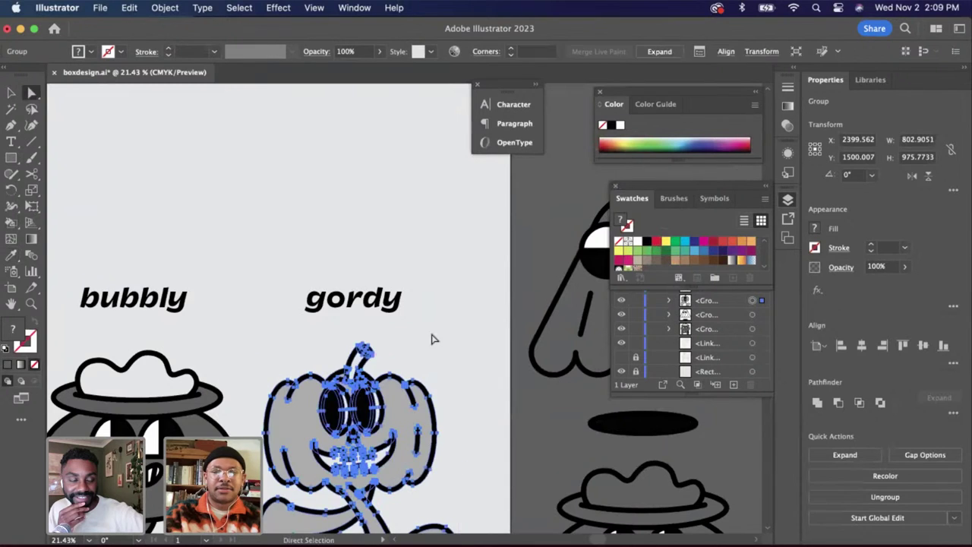
Deselect the pumpkin, sample the bubbly character's dark gray, and fill the pumpkin's stem with it using Live Paint
left_click(430, 337, "super")
scroll(397, 364, "down", 2)
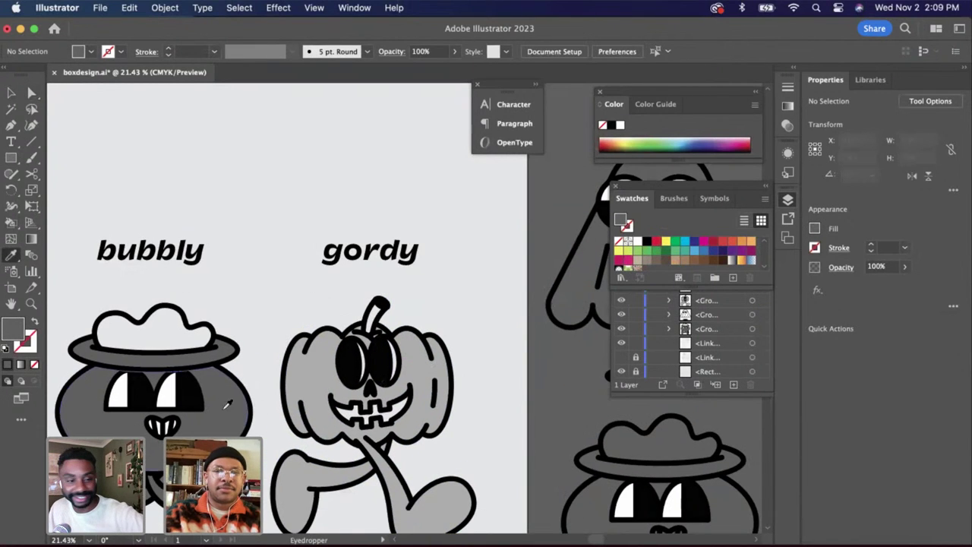
scroll(398, 325, "up", 3)
key("k")
key("a")
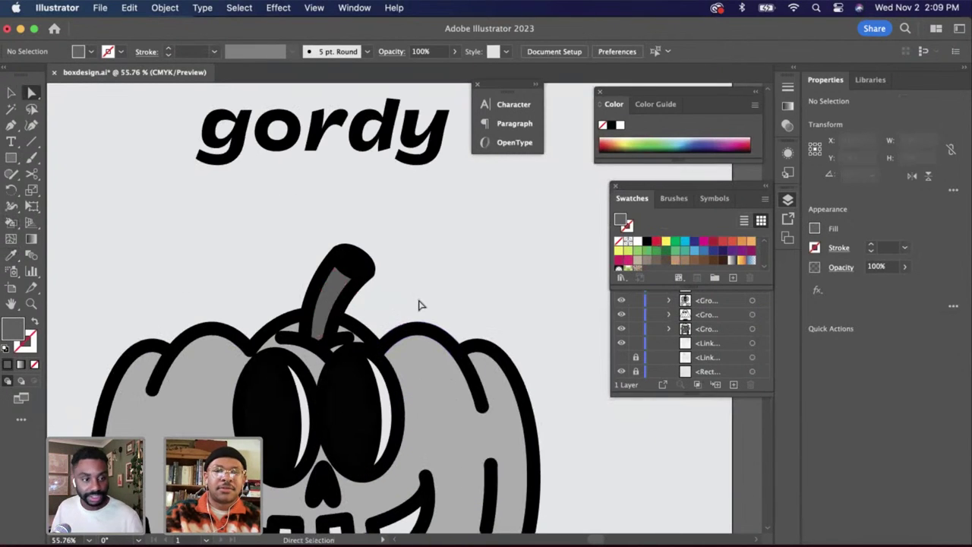
Sample black from the pumpkin's eye and fill its toothy mouth with black using Live Paint
scroll(416, 304, "down", 3)
key("i")
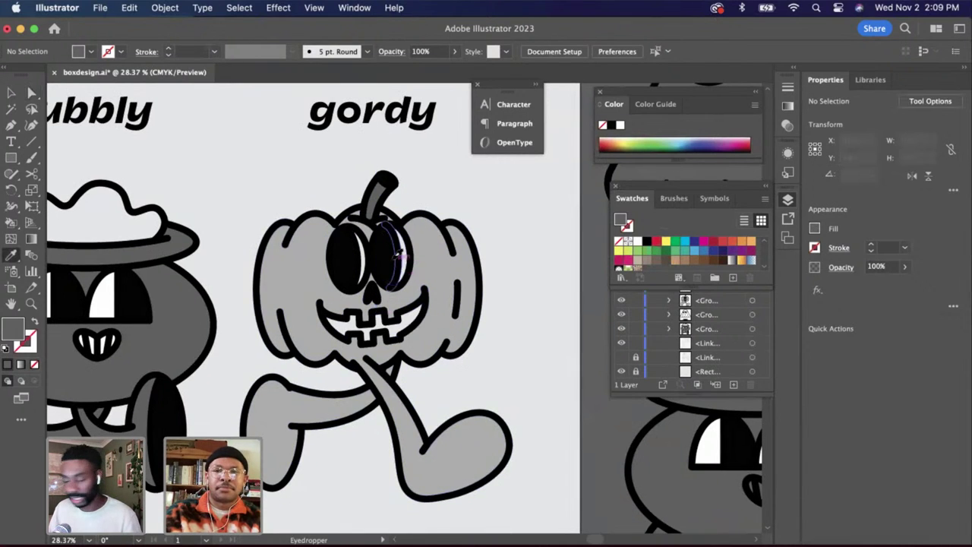
left_click(394, 258)
scroll(394, 259, "up", 2)
key("k")
left_click(377, 385)
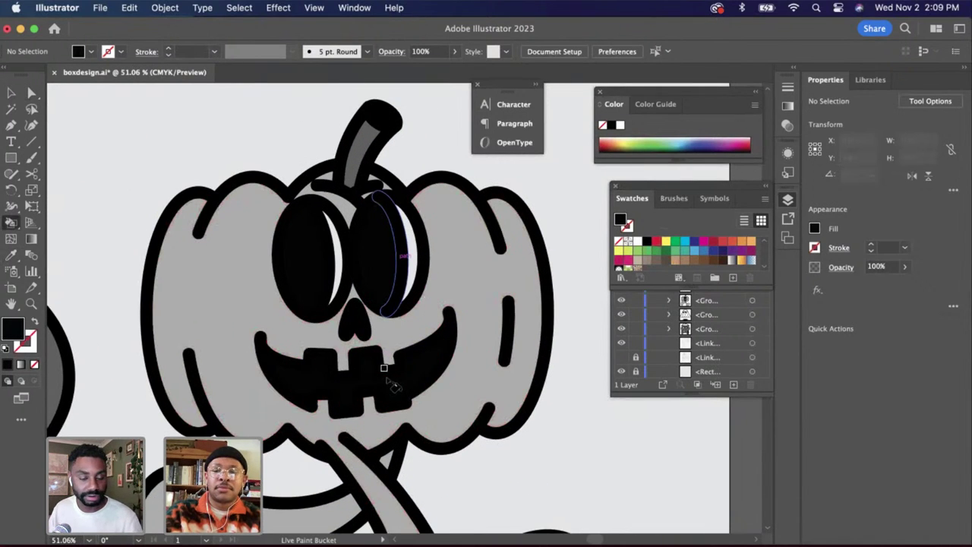
Group the floaty, bubbly and gordy characters together with their name labels
scroll(547, 408, "down", 4)
key("a")
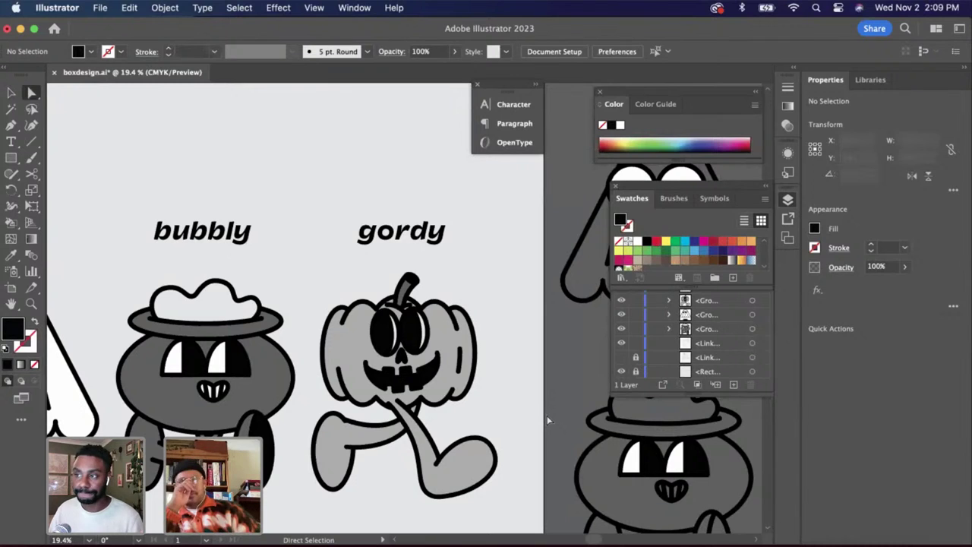
scroll(547, 416, "down", 2)
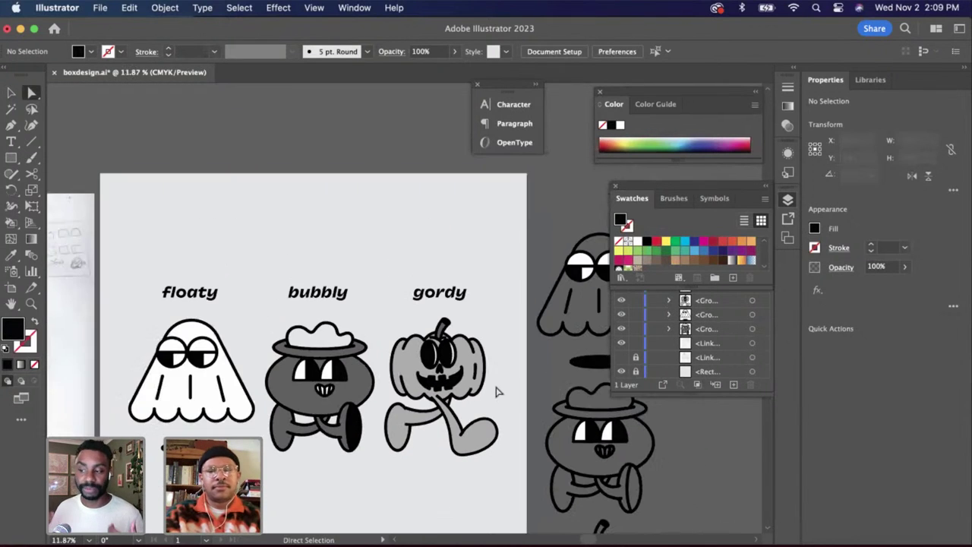
scroll(495, 391, "down", 2)
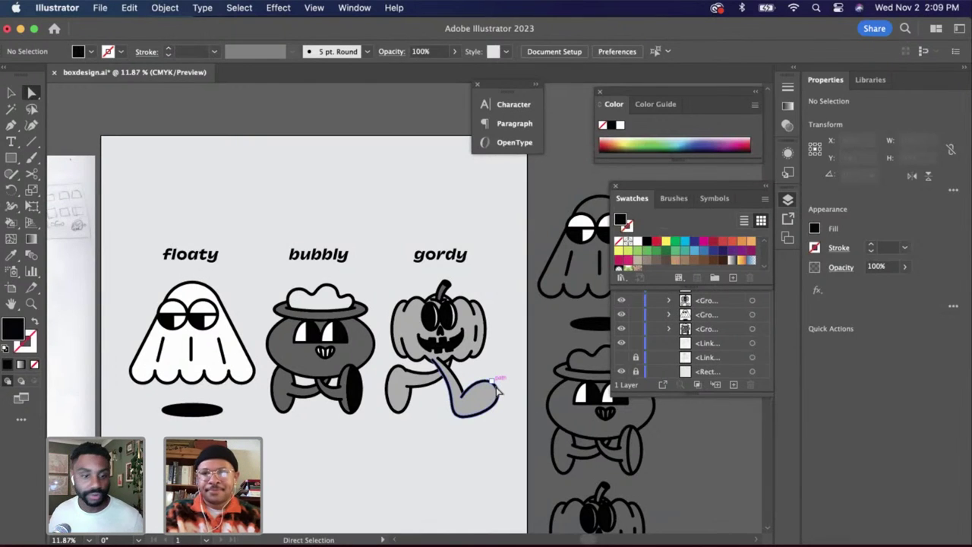
scroll(496, 391, "down", 2)
key("v")
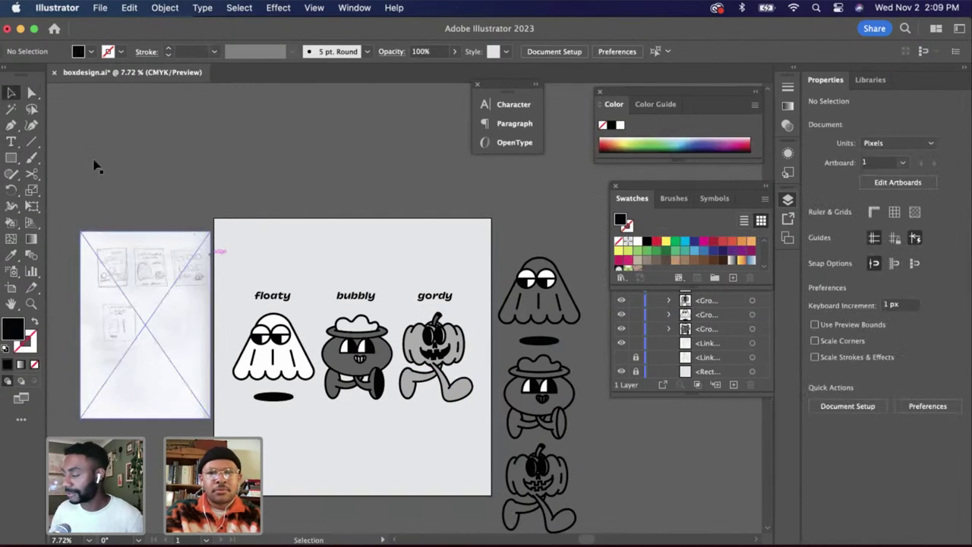
left_click_drag(298, 281, 441, 410)
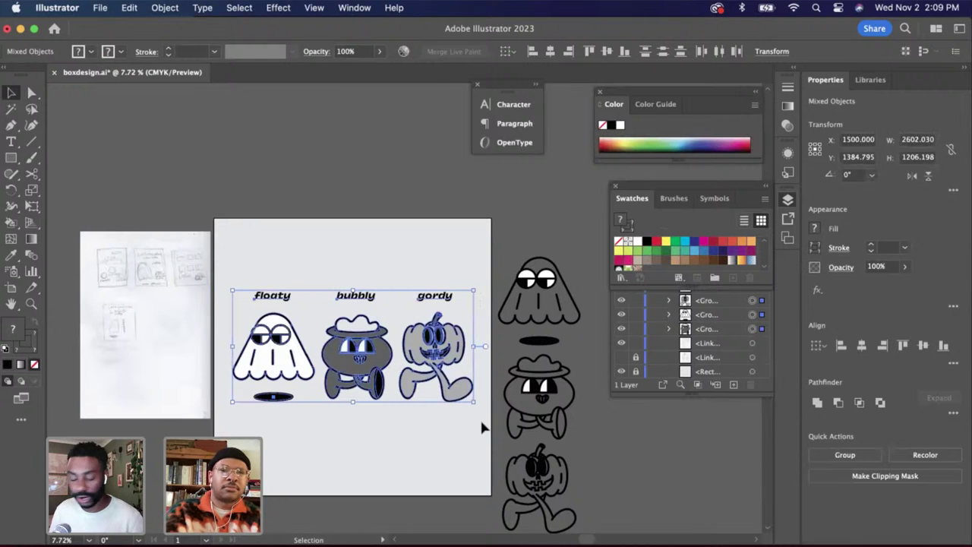
key("a")
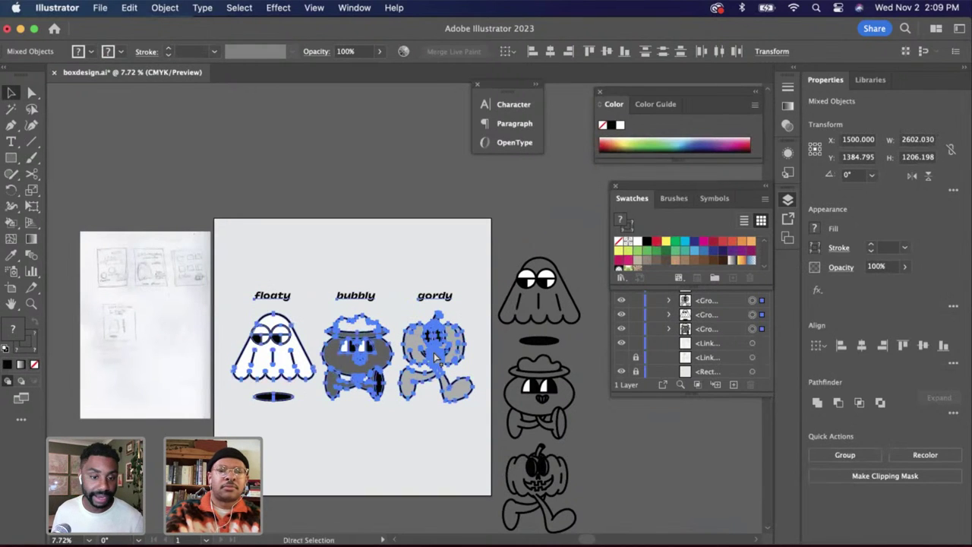
key("v")
key("super+g")
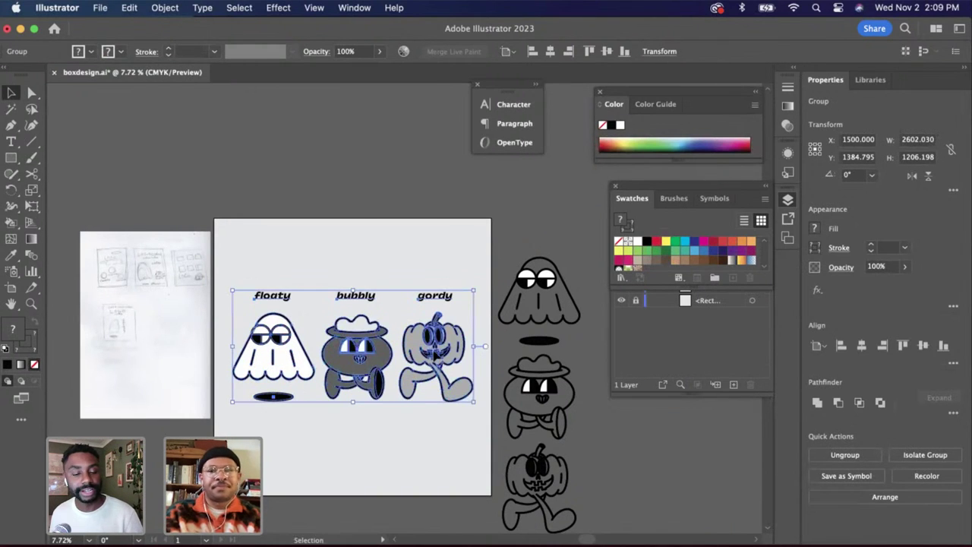
Place a copy of the character group above the artboard and center it horizontally on the artboard
left_click_drag(439, 355, 431, 157)
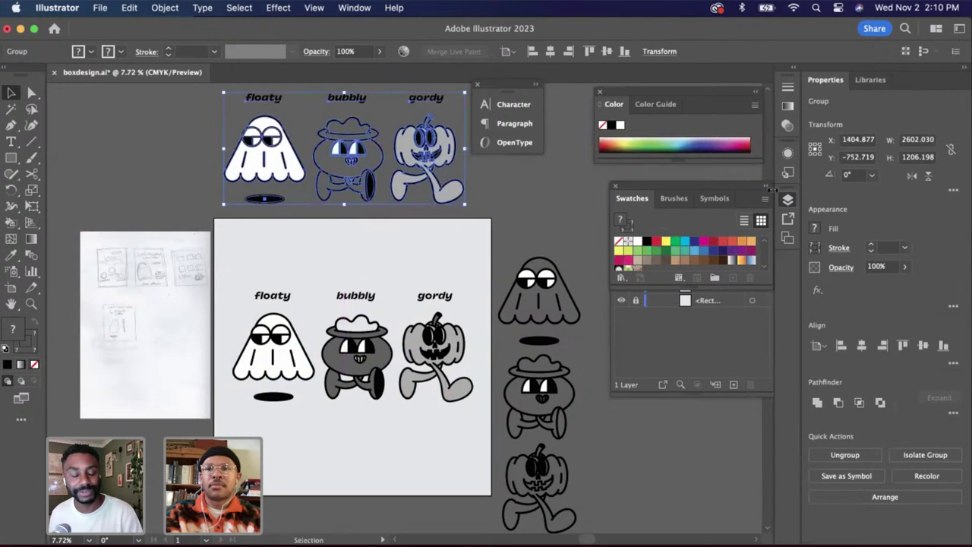
left_click(550, 52)
left_click(568, 221)
Fill the whites of the gordy pumpkin's eyes on the artboard with white using Live Paint, and deselect it
scroll(569, 245, "down", 2)
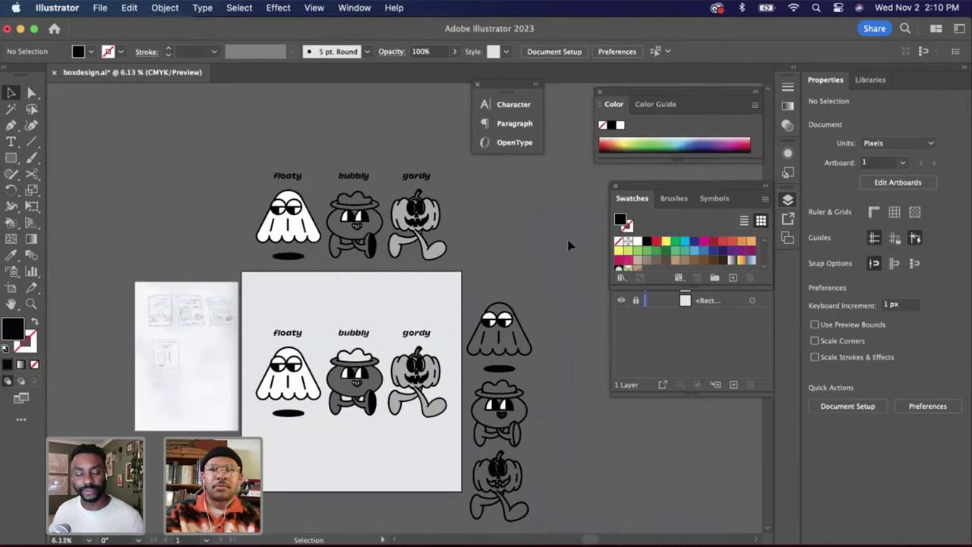
scroll(447, 208, "up", 3)
scroll(458, 289, "down", 3)
scroll(450, 357, "up", 2)
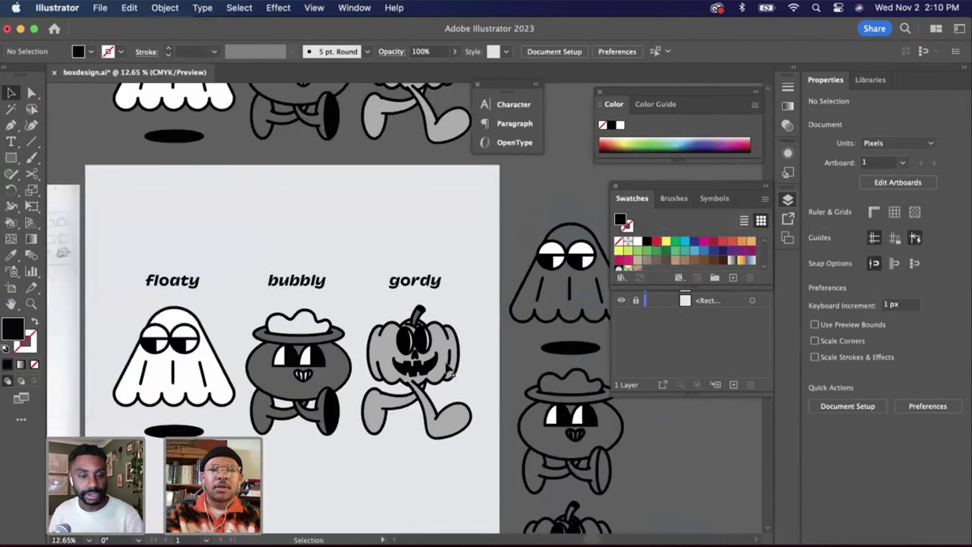
left_click(449, 370)
scroll(441, 357, "up", 5)
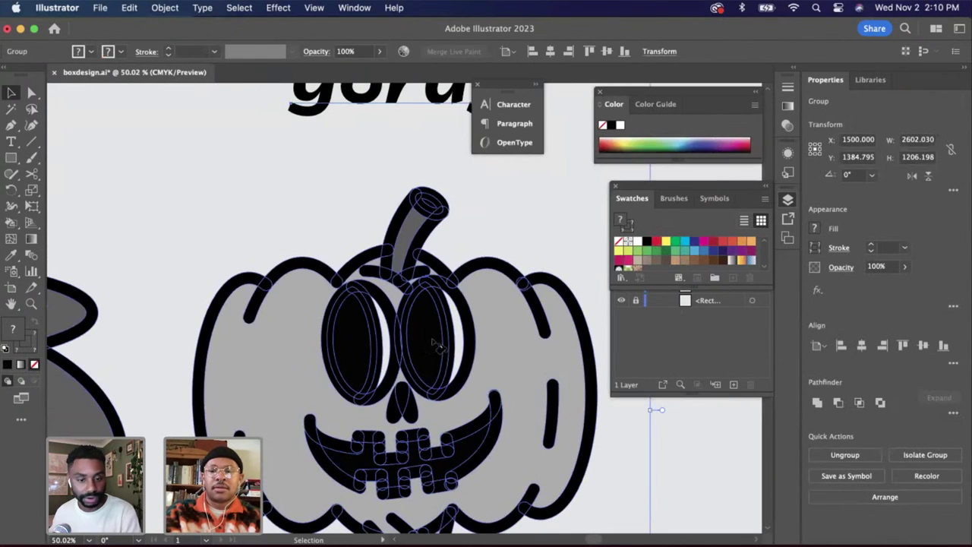
key("k")
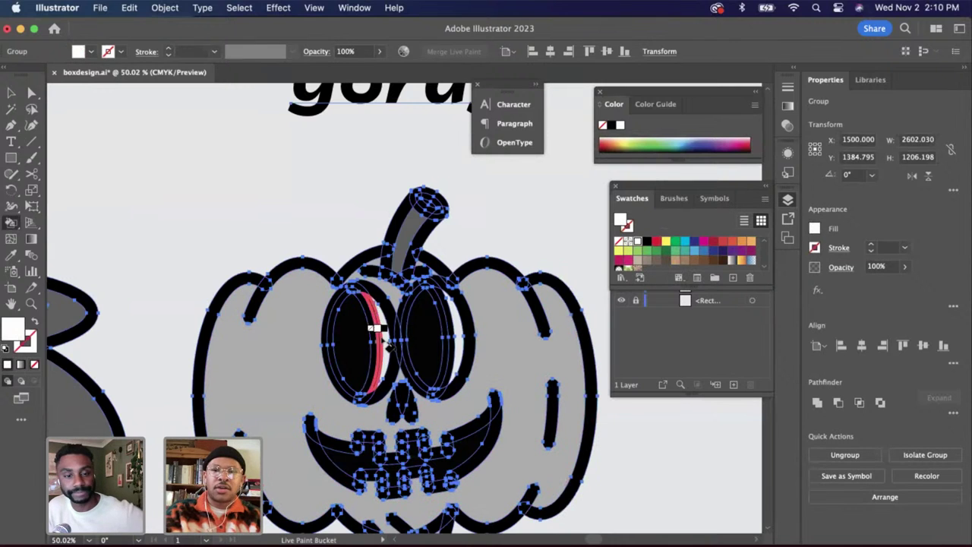
key("a")
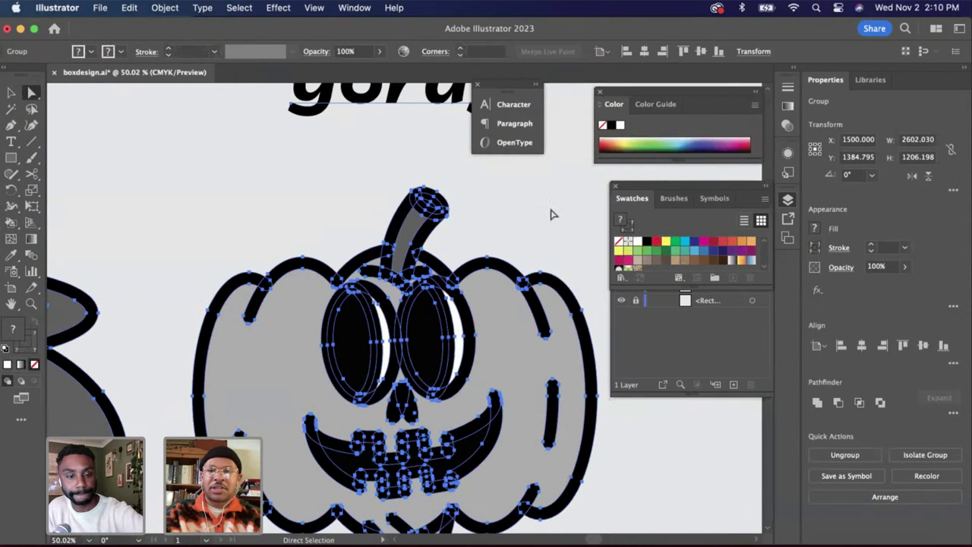
left_click(512, 225)
scroll(512, 225, "down", 4)
scroll(512, 226, "left", 4)
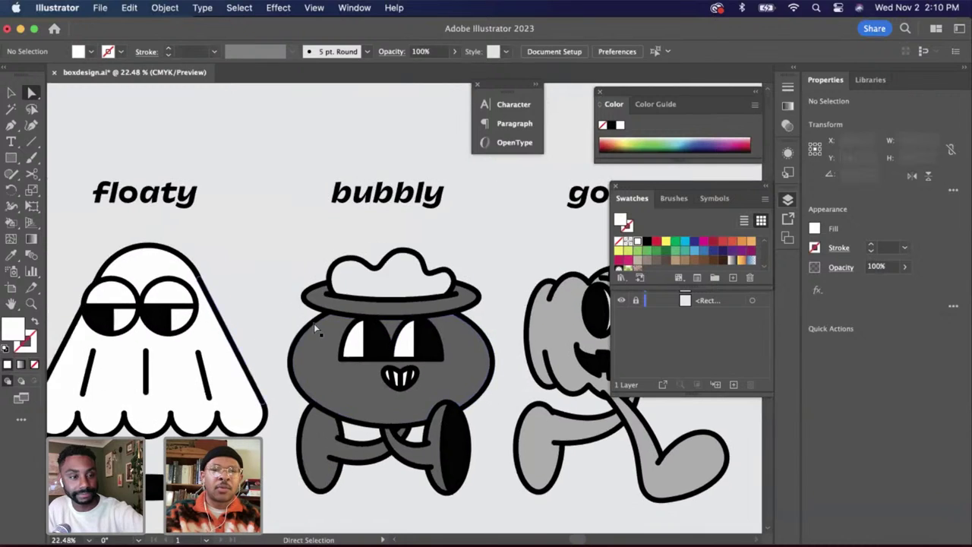
Delete the copy of the character group above the artboard
scroll(314, 324, "down", 5)
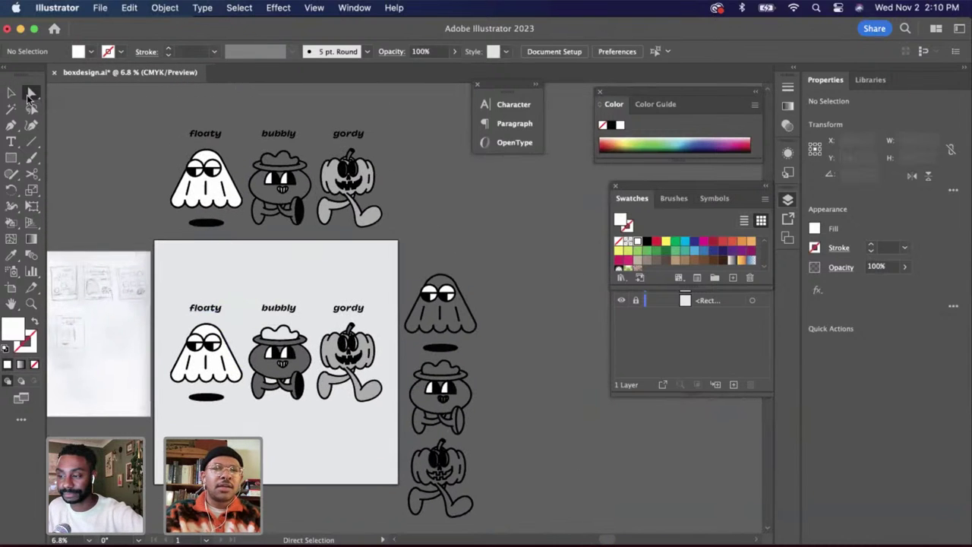
left_click(10, 93)
left_click(297, 199)
key("Delete")
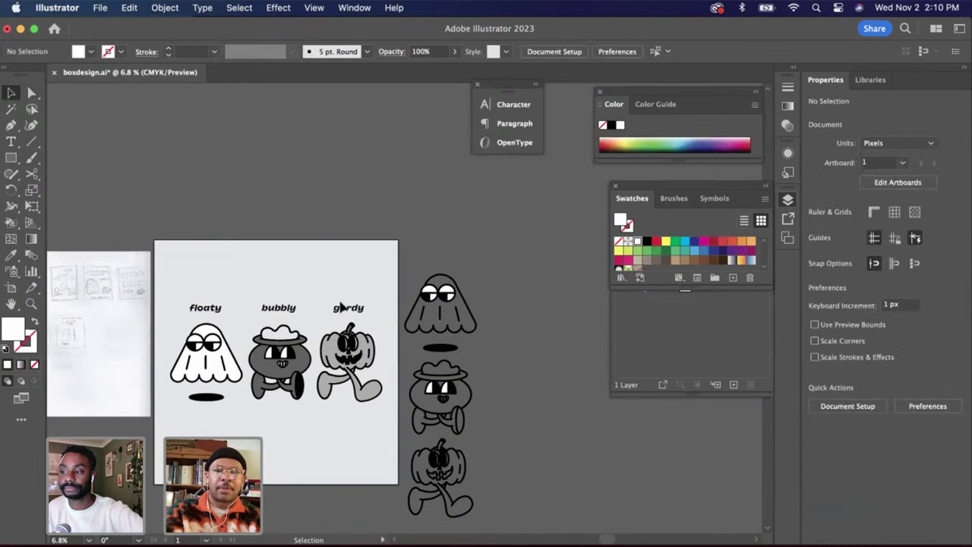
left_click(354, 357)
key("ctrl+c")
key("ctrl+v")
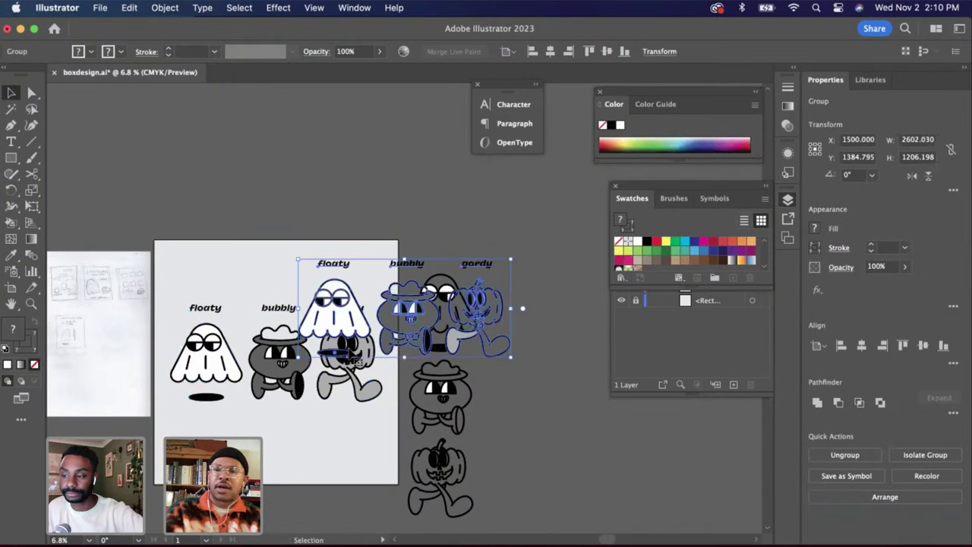
left_click_drag(481, 307, 408, 222)
key("super+z")
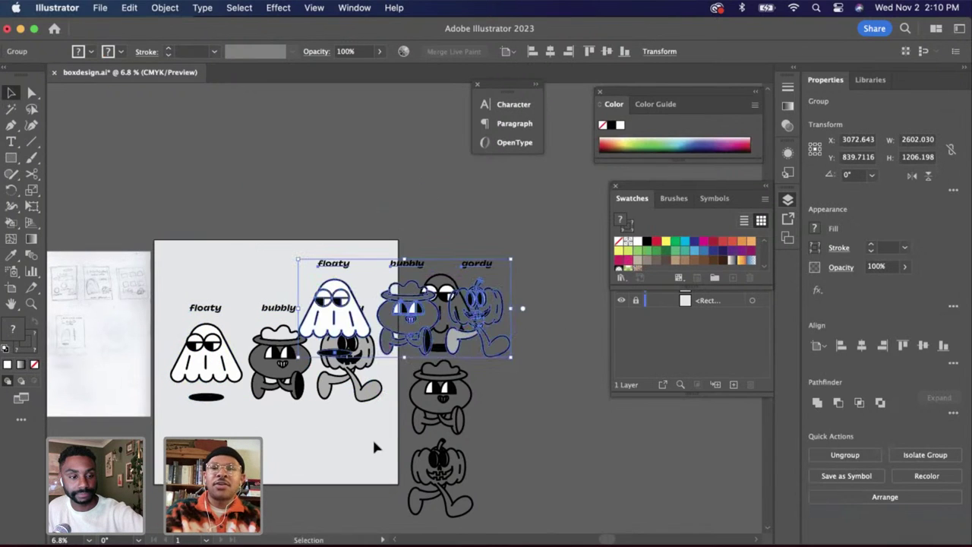
key("Delete")
left_click_drag(369, 422, 175, 275)
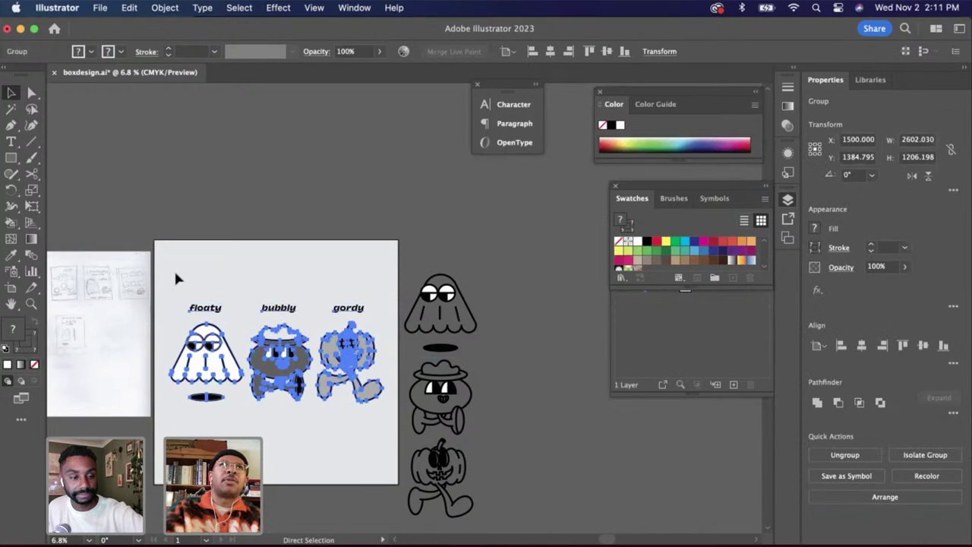
key("ctrl+v")
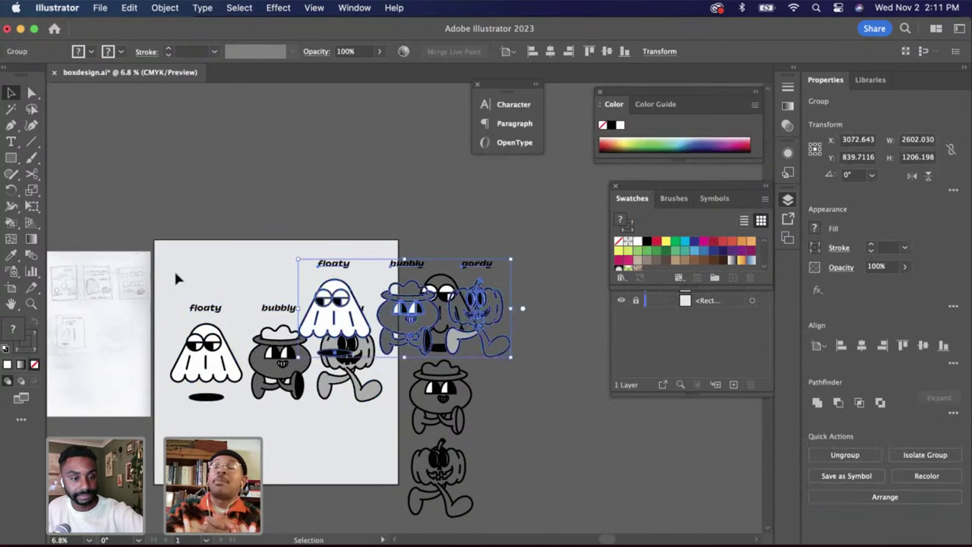
key("Delete")
Move the character group off the artboard to just above it, center it horizontally, and deselect it
left_click_drag(270, 365, 264, 196)
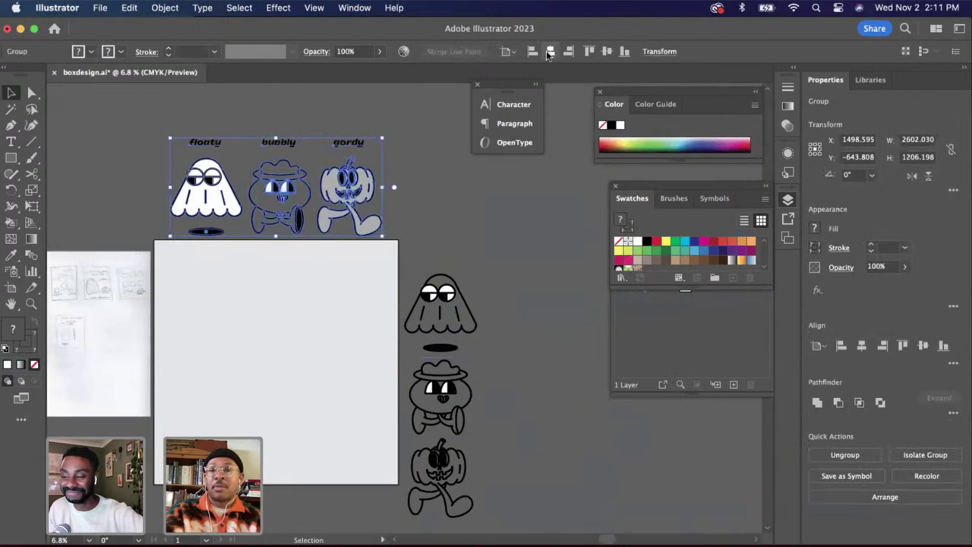
left_click(518, 266)
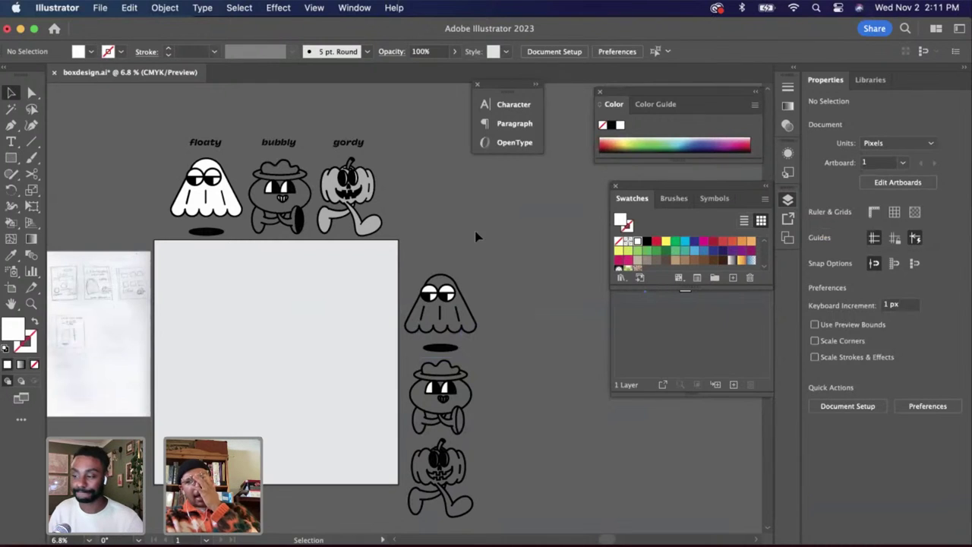
Inside the character group, fill the bubbly character's frothy top with white using Live Paint, and leave the group
left_click(311, 191)
scroll(309, 190, "up", 3)
double_click(302, 189)
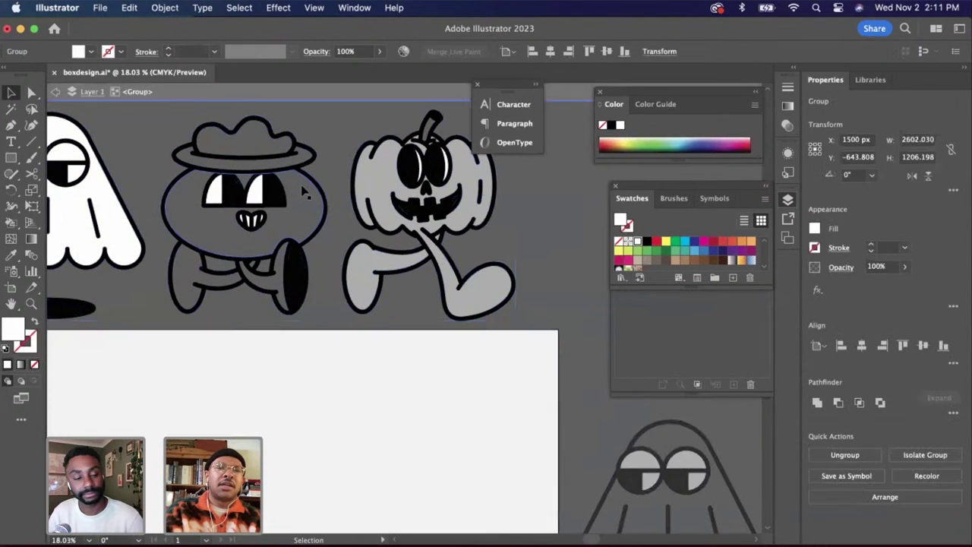
scroll(323, 206, "up", 2)
left_click(331, 212)
scroll(331, 213, "up", 3)
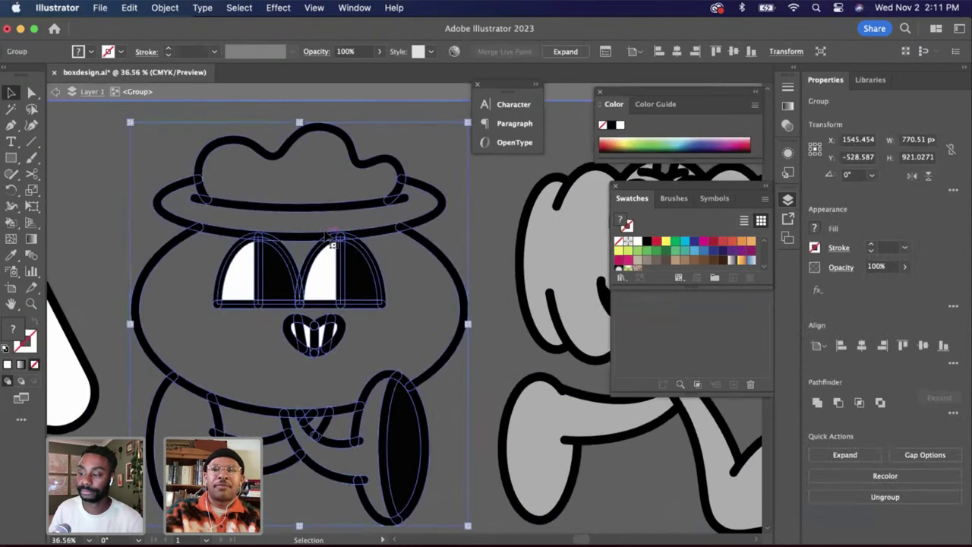
key("k")
left_click(638, 242)
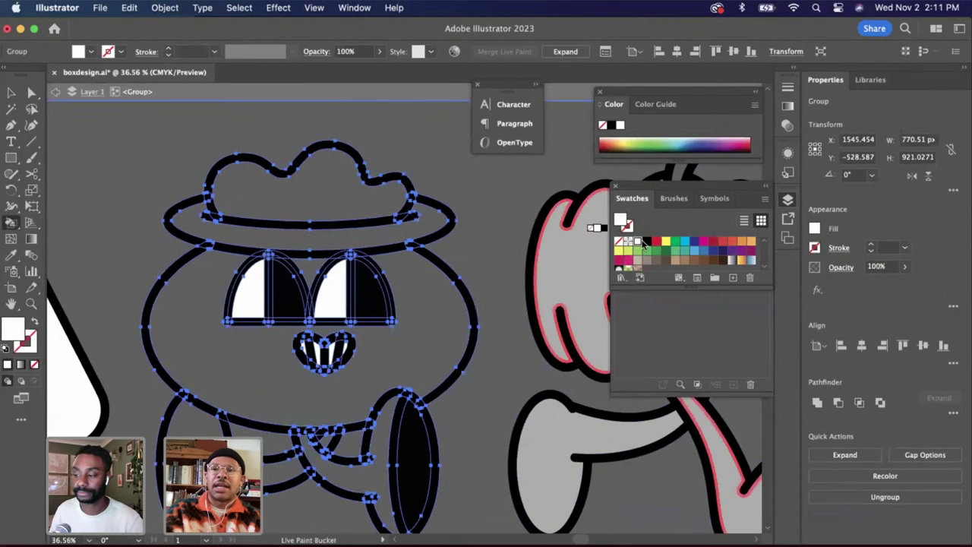
left_click(357, 201)
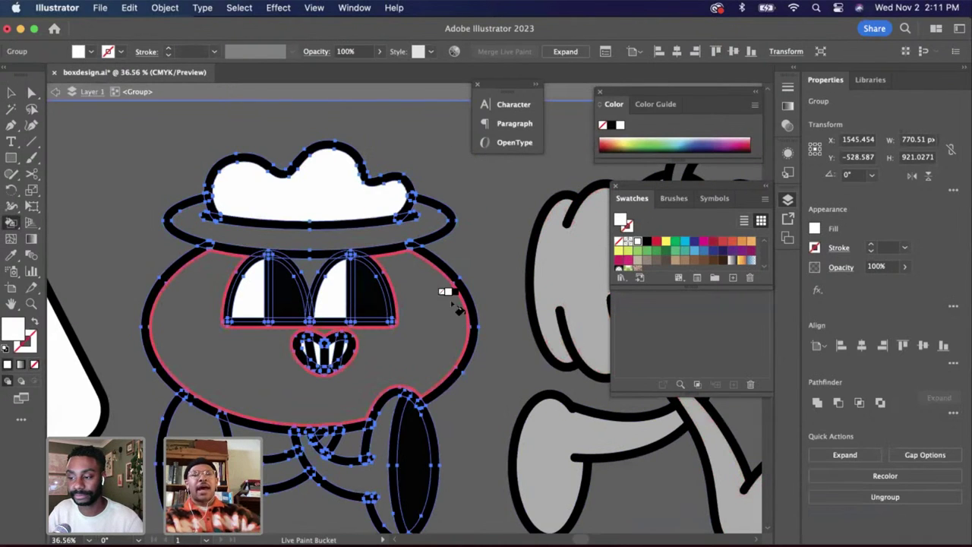
scroll(446, 290, "down", 2)
key("v")
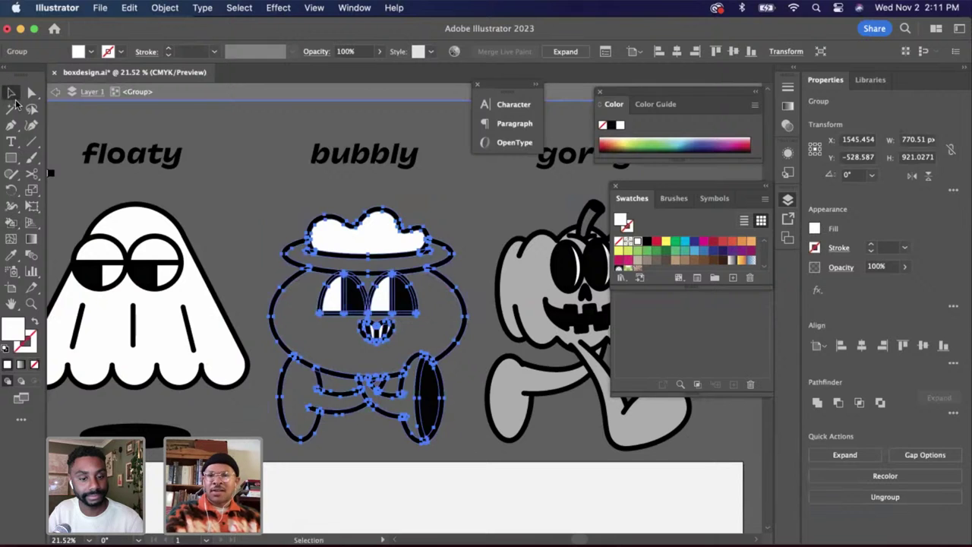
left_click(233, 246)
scroll(296, 325, "down", 5)
scroll(296, 325, "right", 5)
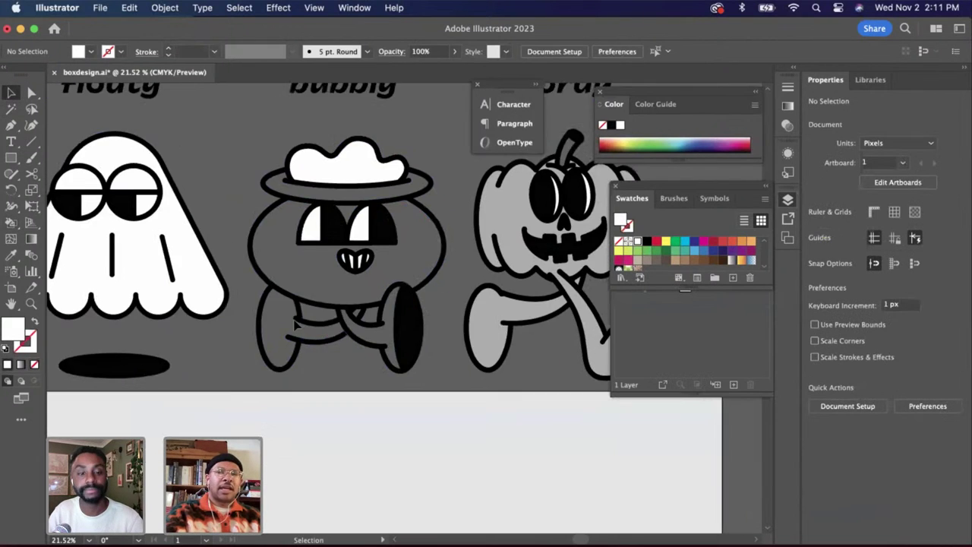
scroll(339, 387, "down", 2)
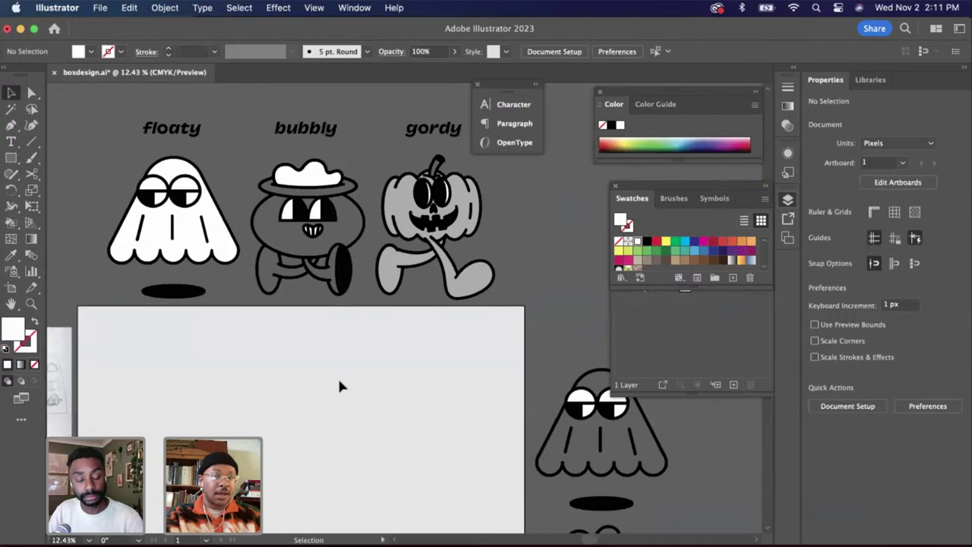
scroll(340, 386, "down", 3)
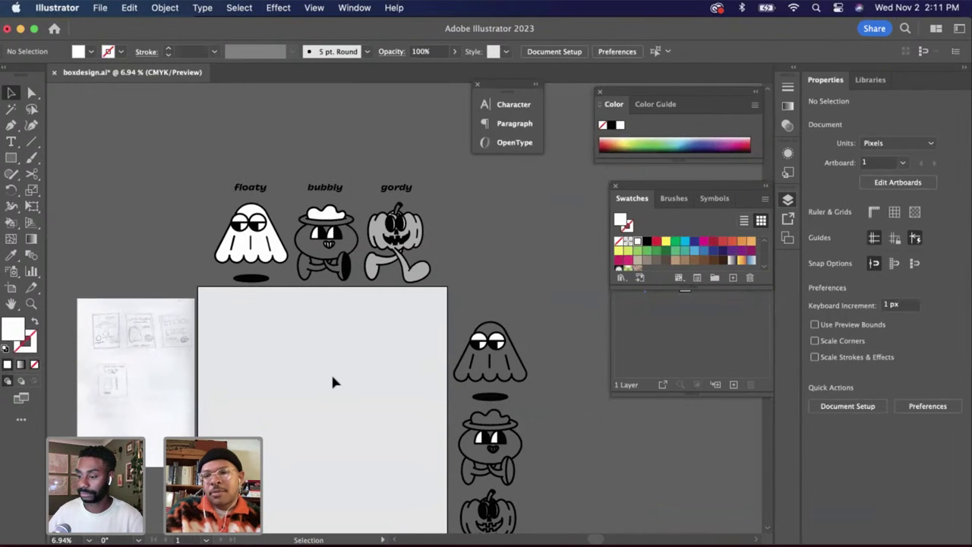
scroll(332, 382, "down", 2)
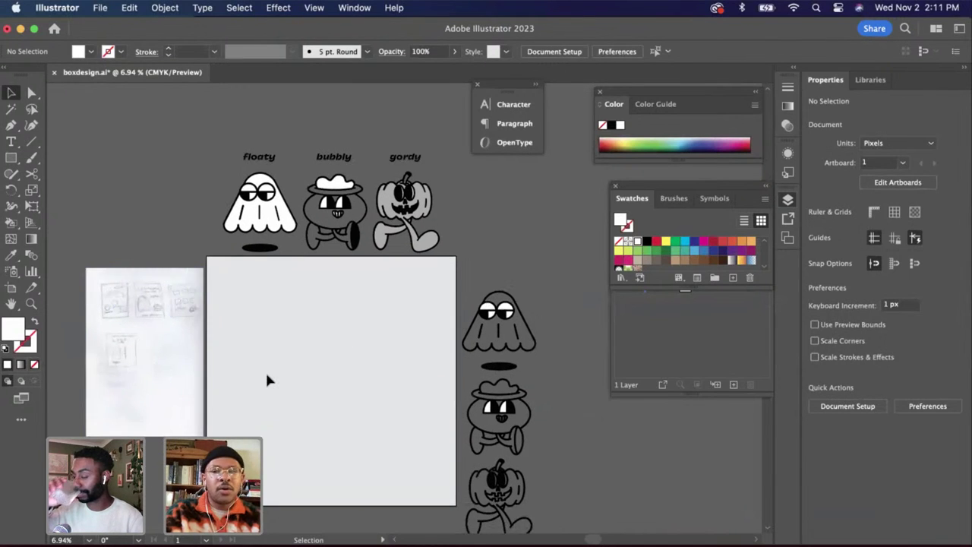
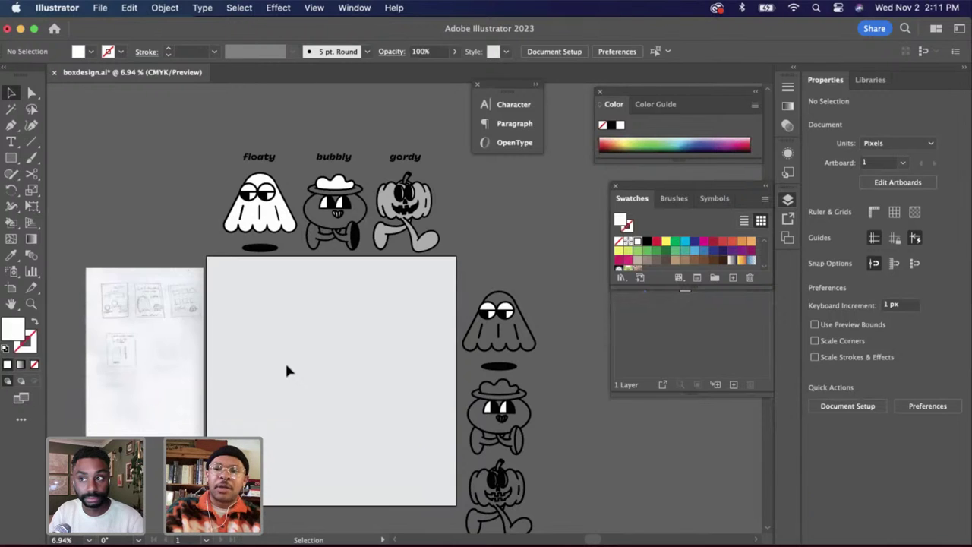
scroll(286, 365, "down", 1)
scroll(344, 282, "right", 2)
scroll(366, 266, "up", 1)
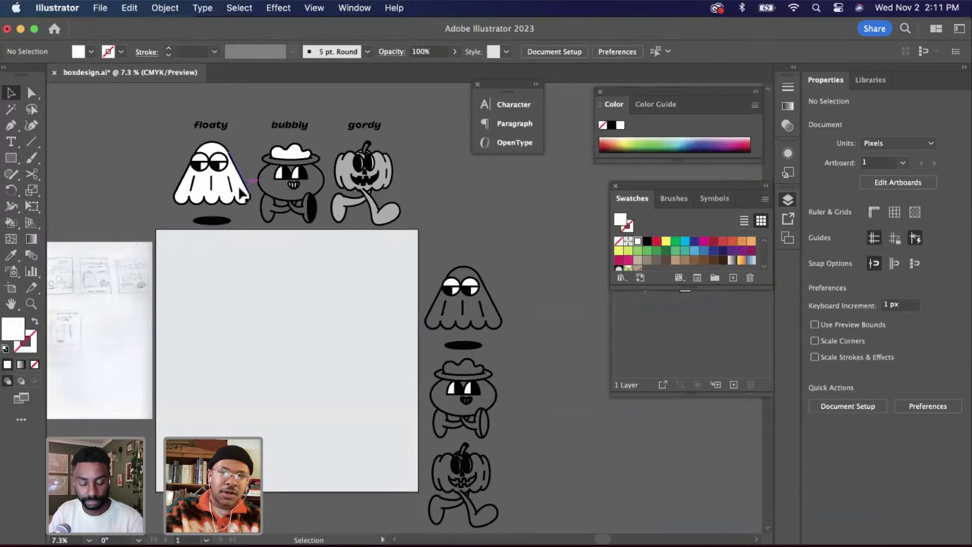
Copy the white-filled floaty ghost with its shadow from inside the character group and paste it onto the artboard
left_click(241, 196)
scroll(237, 190, "up", 5)
double_click(242, 196)
left_click(245, 193)
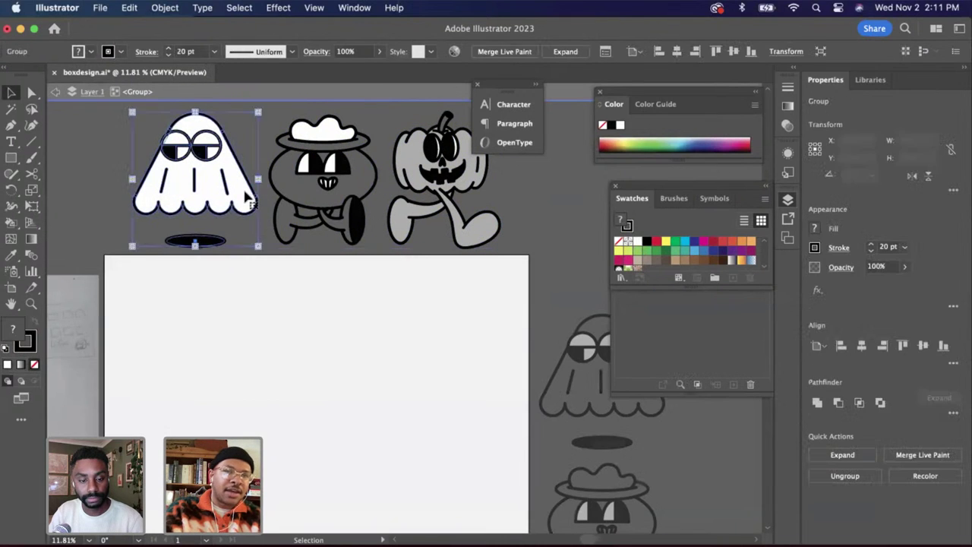
scroll(251, 193, "left", 1)
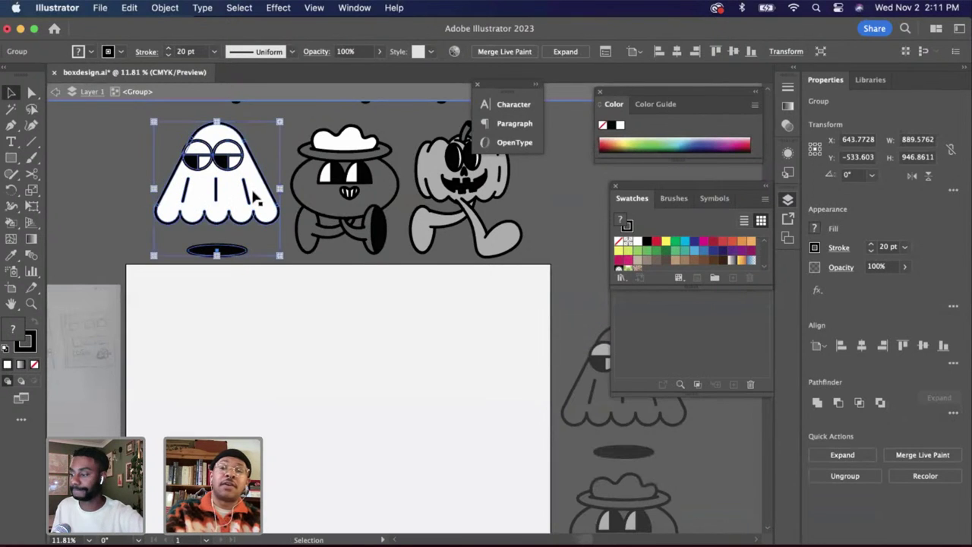
double_click(382, 331)
key("cmd+v")
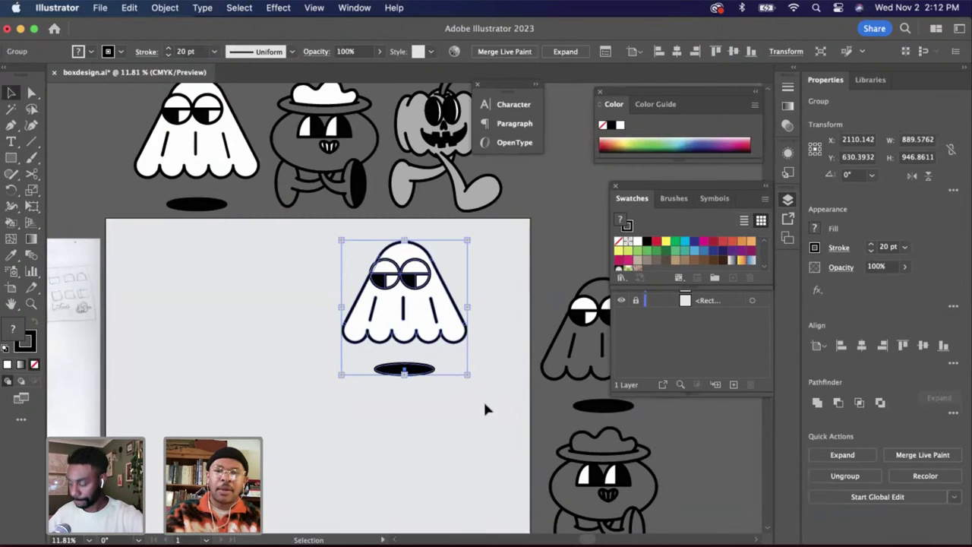
scroll(482, 383, "down", 2)
left_click_drag(468, 378, 537, 451)
scroll(459, 319, "up", 2)
key("ctrl+z")
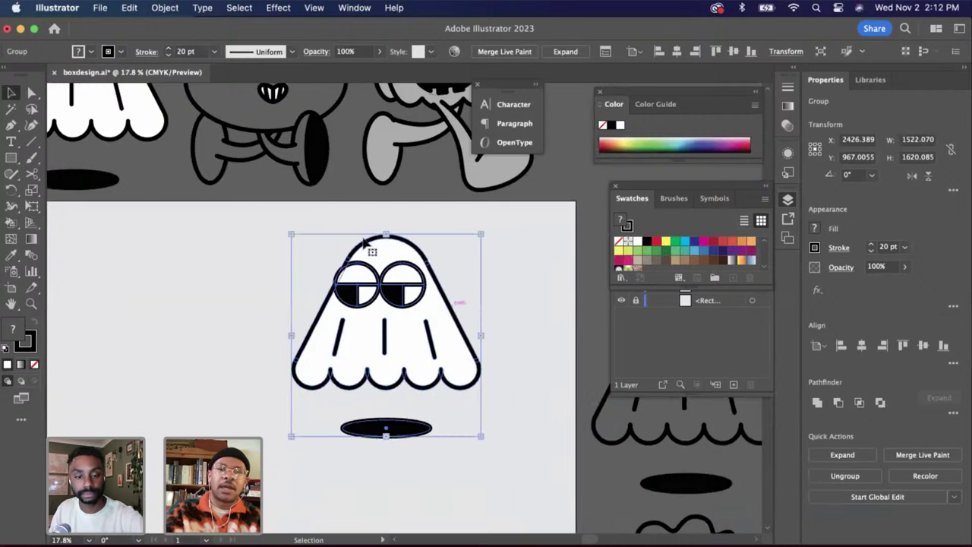
Expand the ghost copy's object, fill and stroke, and expand it a second time to turn its strokes into shapes
left_click(171, 16)
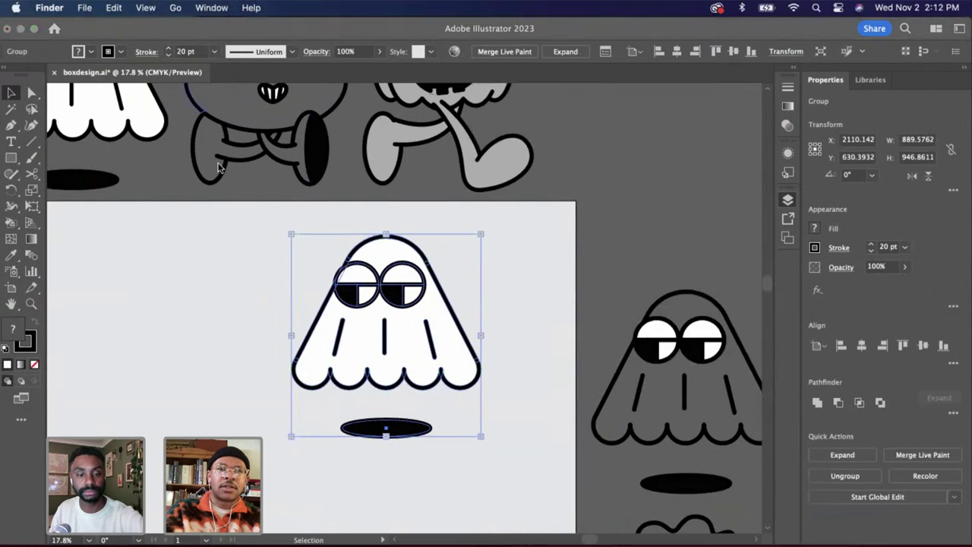
key("super+Tab")
left_click(165, 8)
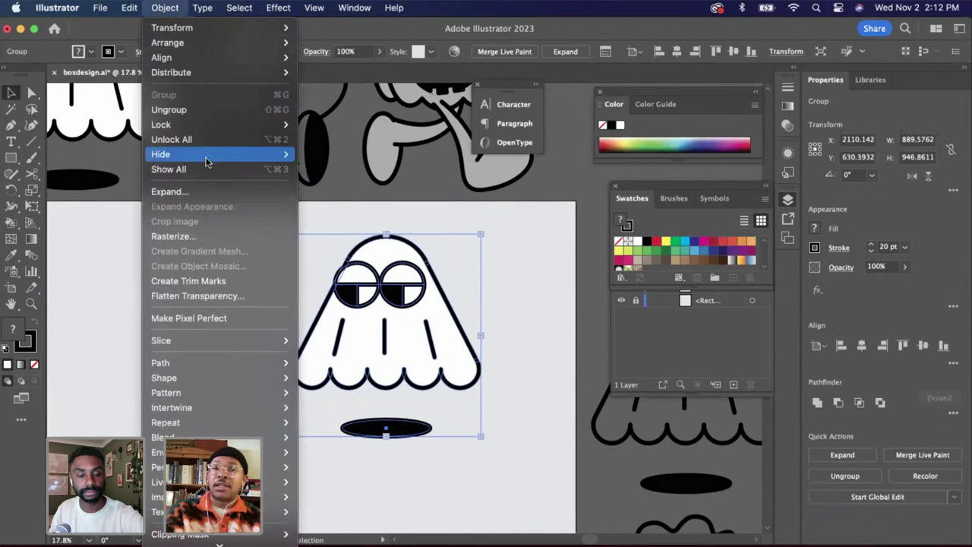
left_click(204, 194)
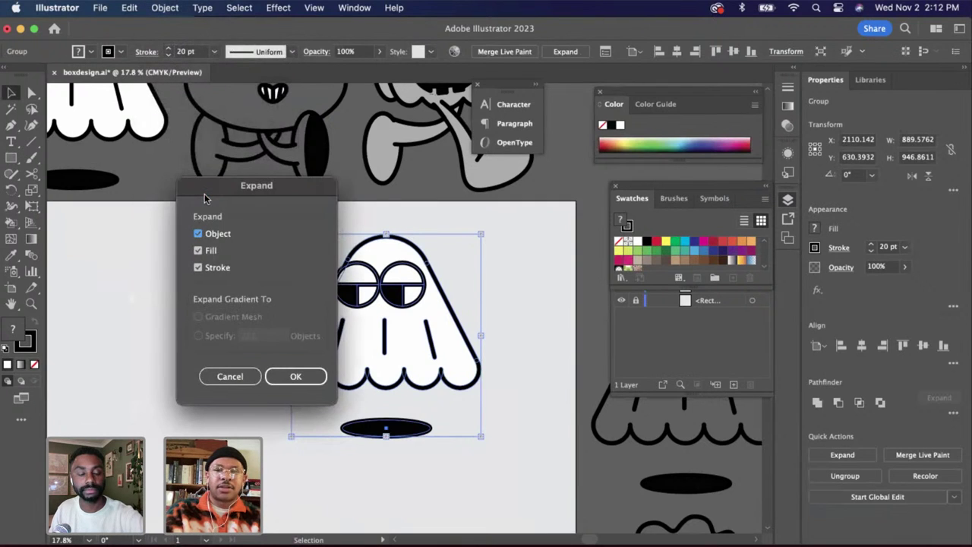
key("Return")
scroll(349, 452, "up", 5)
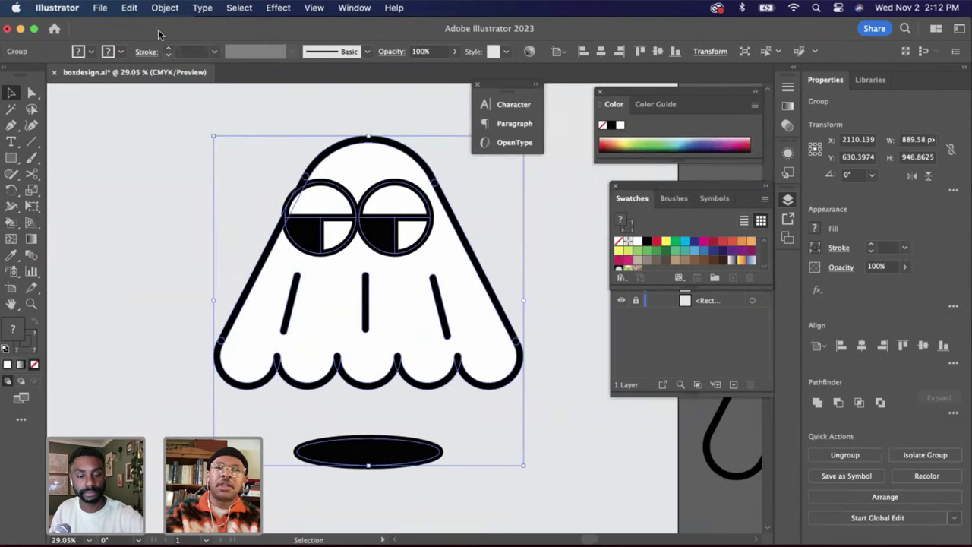
left_click(166, 9)
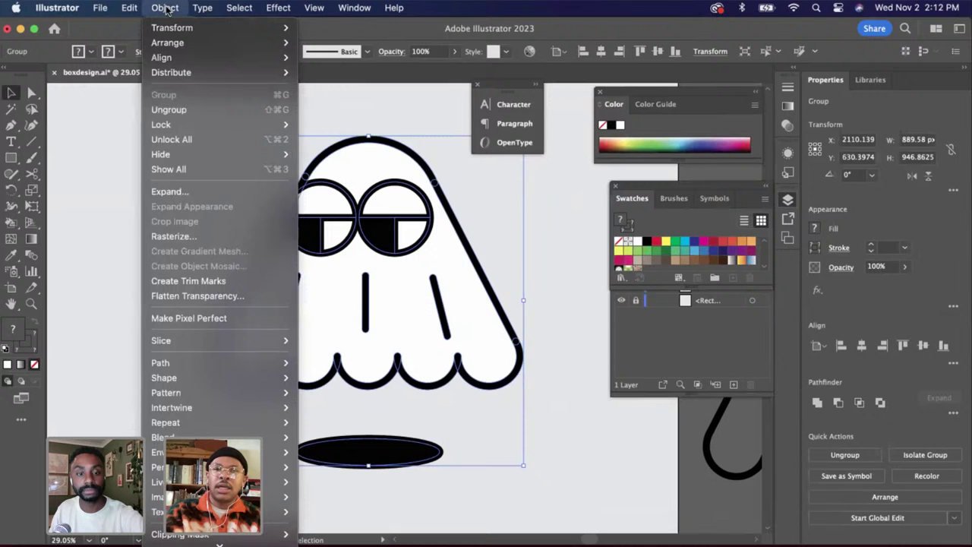
left_click(205, 190)
key("Return")
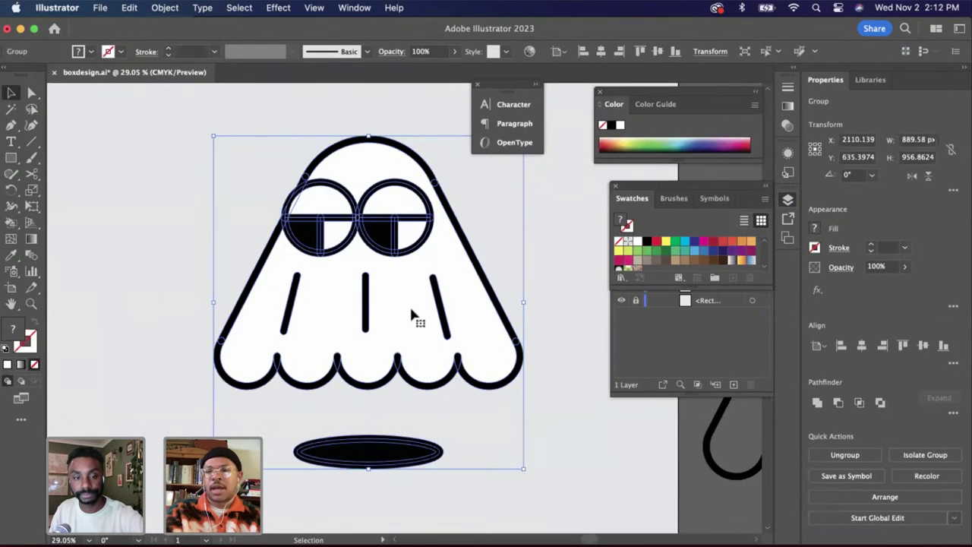
Enlarge the expanded ghost proportionally to about 1249 px wide and 1343 px high, and deselect it
scroll(409, 304, "down", 5)
left_click_drag(382, 329, 425, 358)
left_click(434, 246)
scroll(431, 247, "left", 2)
scroll(431, 247, "up", 2)
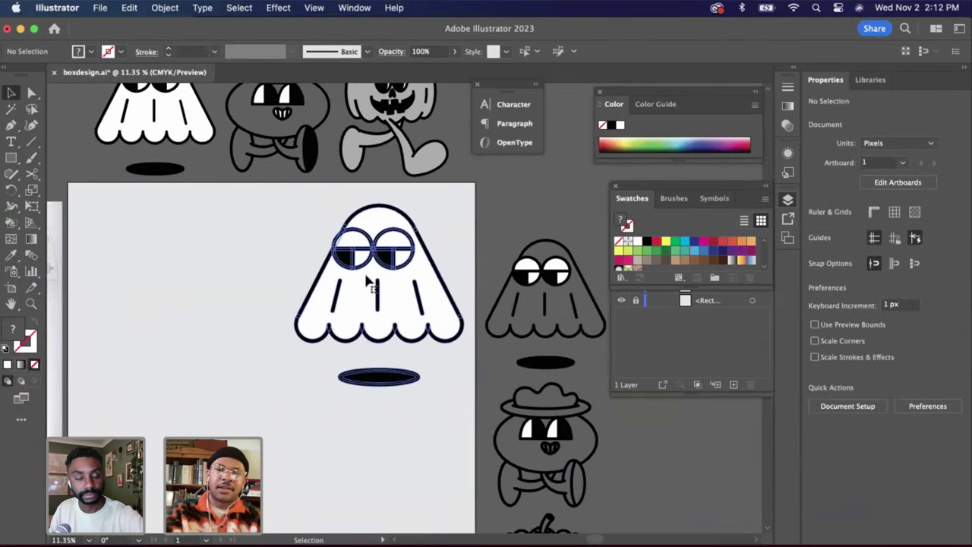
Center the ghost horizontally and vertically on the artboard, and deselect it
left_click(427, 251)
left_click(600, 52)
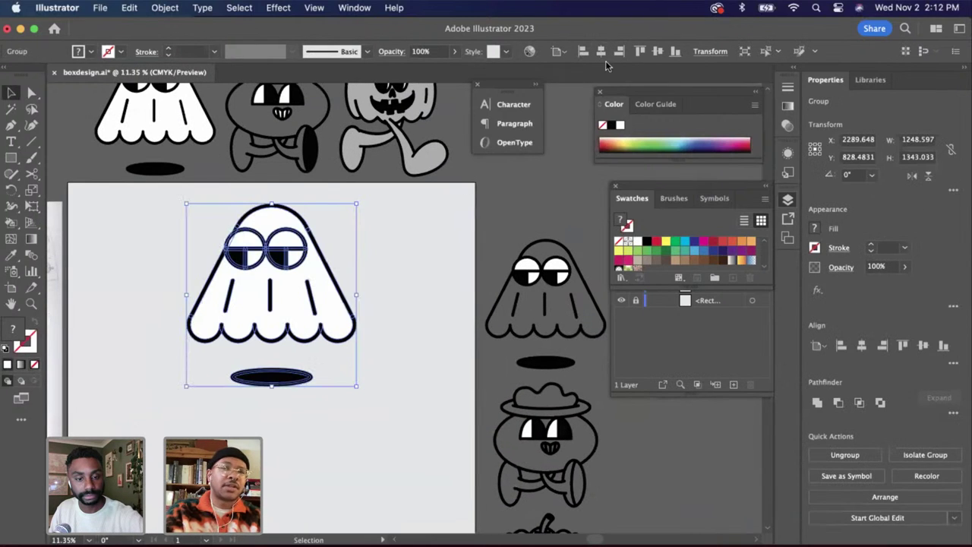
left_click(658, 51)
left_click(543, 156)
scroll(544, 158, "down", 2)
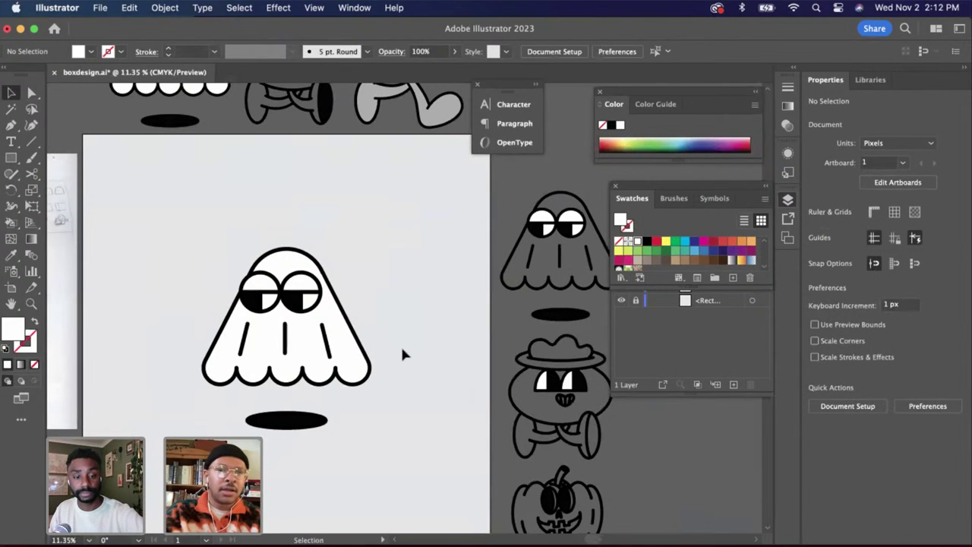
Inside the ghost's group, move the shadow ellipse up 120 px, closer to the ghost's hem, and leave the group
left_click(319, 420)
double_click(320, 422)
left_click(317, 420)
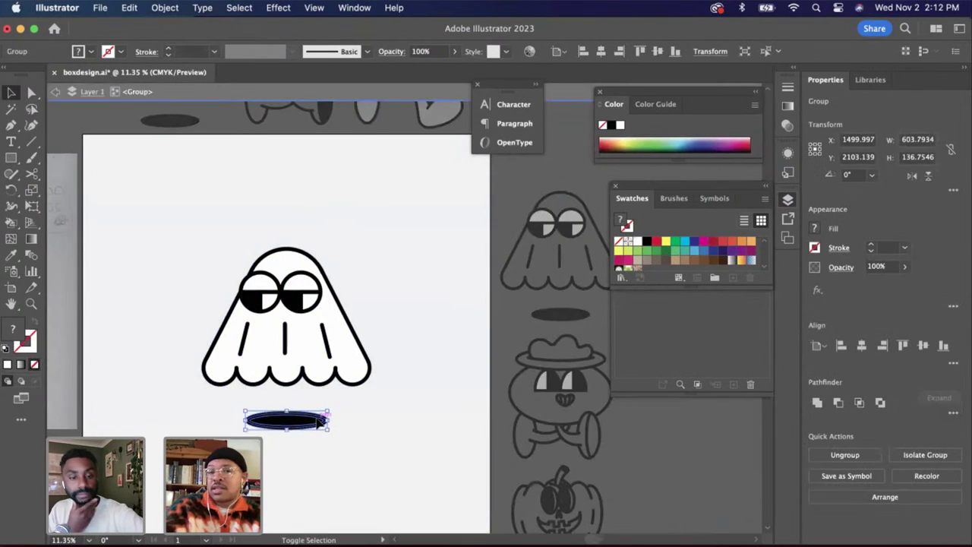
key("shift+Up")
key("shift+Up")
key("shift+Up")
key("shift+Up")
key("shift+Up")
key("shift+Up")
key("shift+Up")
key("shift+Up")
key("shift+Up")
key("shift+Up")
key("shift+Up")
key("shift+Up")
key("shift+Up")
key("shift+Up")
key("shift+Up")
key("shift+Up")
key("shift+Up")
key("shift+Up")
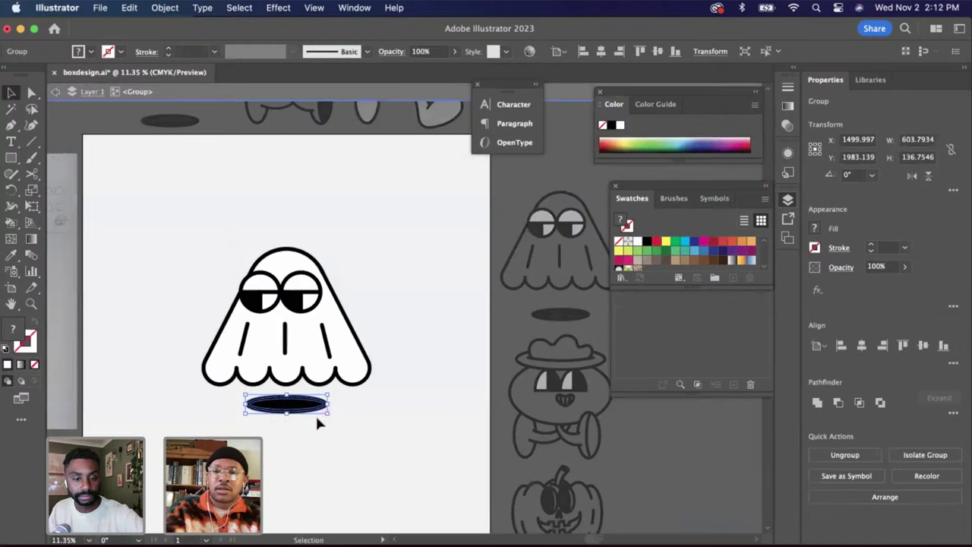
double_click(334, 416)
Center the ghost and its shadow vertically on the artboard again, and deselect them
left_click(316, 342)
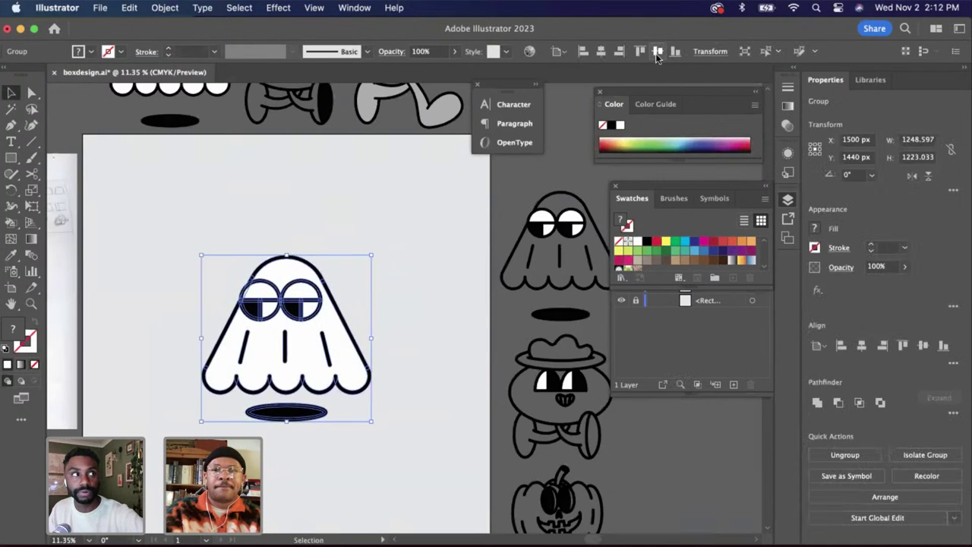
left_click(436, 311)
scroll(436, 312, "down", 1)
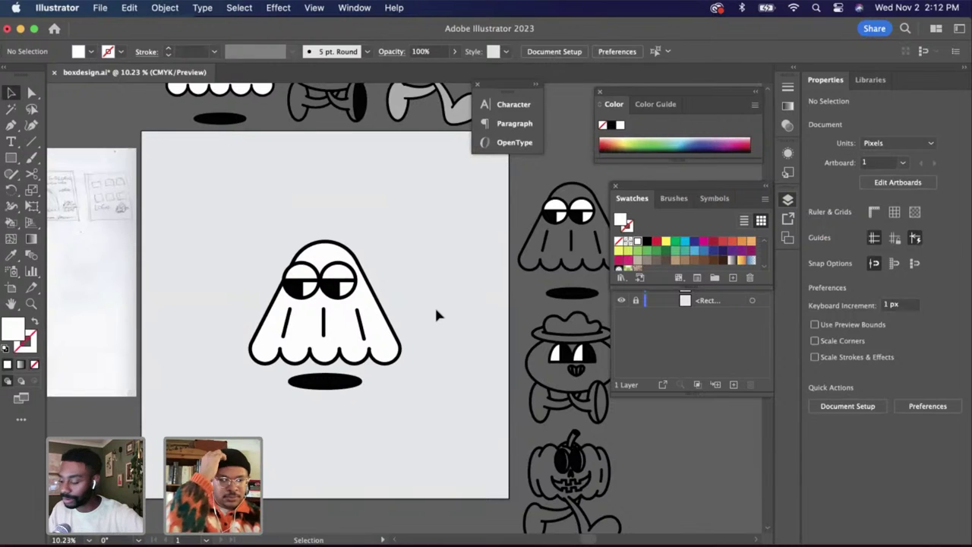
Enlarge the ghost proportionally to about 1350 px wide, center it on the artboard in both directions, and deselect it
left_click(369, 330)
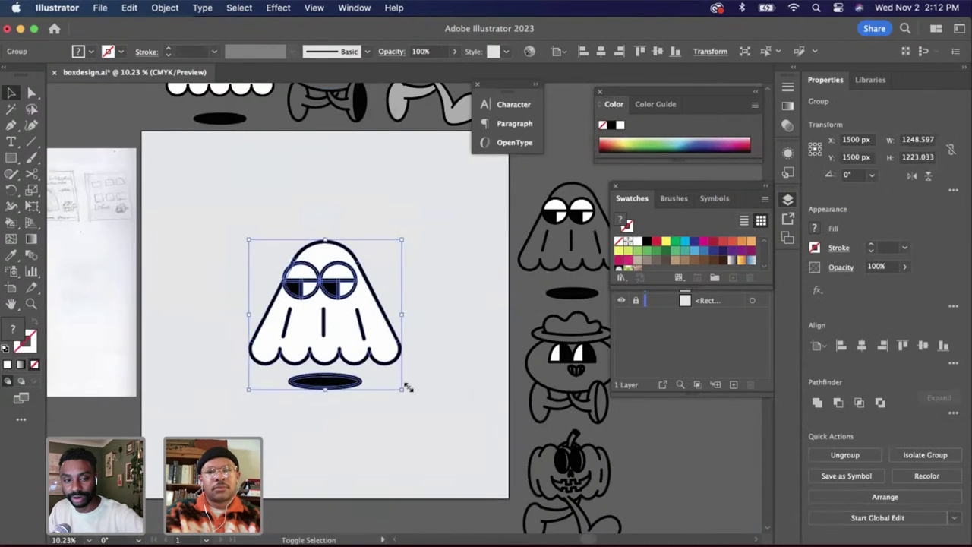
left_click_drag(405, 387, 420, 404)
left_click(601, 51)
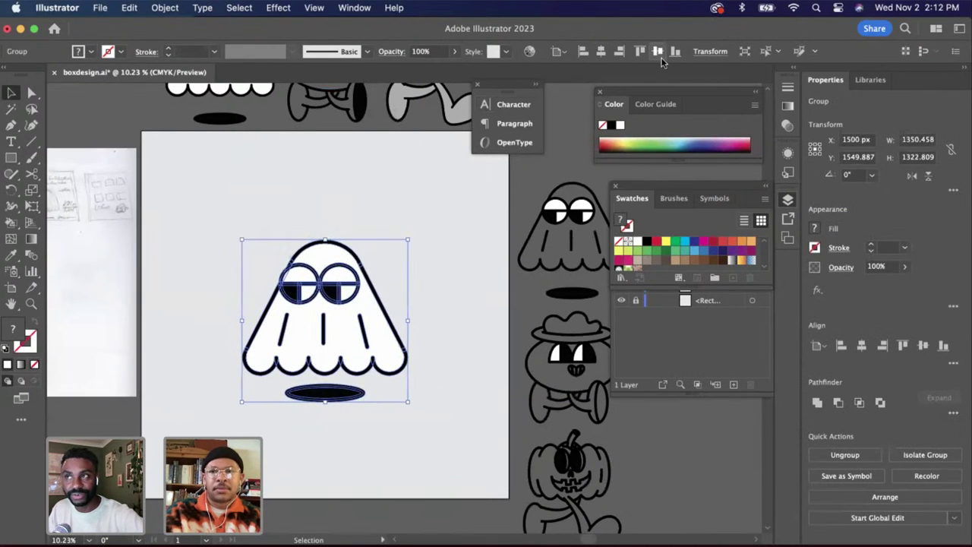
left_click(658, 51)
left_click(403, 304)
scroll(403, 304, "up", 4)
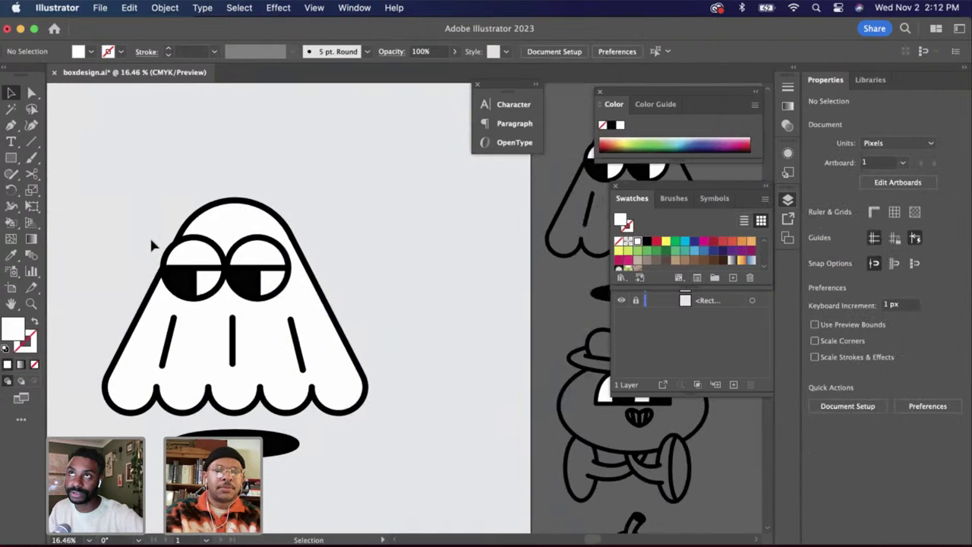
scroll(150, 236, "down", 4)
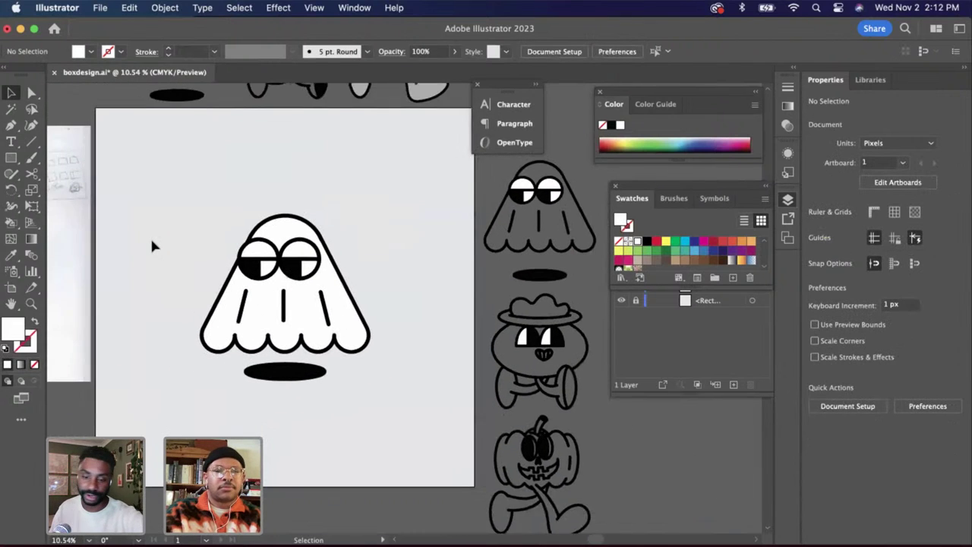
Add a line of placeholder point text above the ghost and scale it up to about 278 pt
scroll(152, 246, "left", 2)
scroll(152, 246, "down", 2)
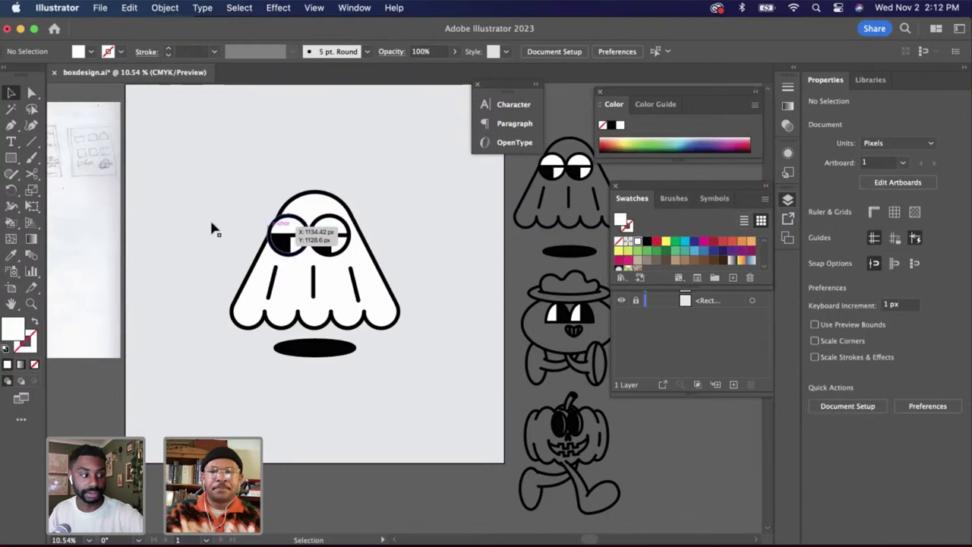
scroll(212, 225, "up", 3)
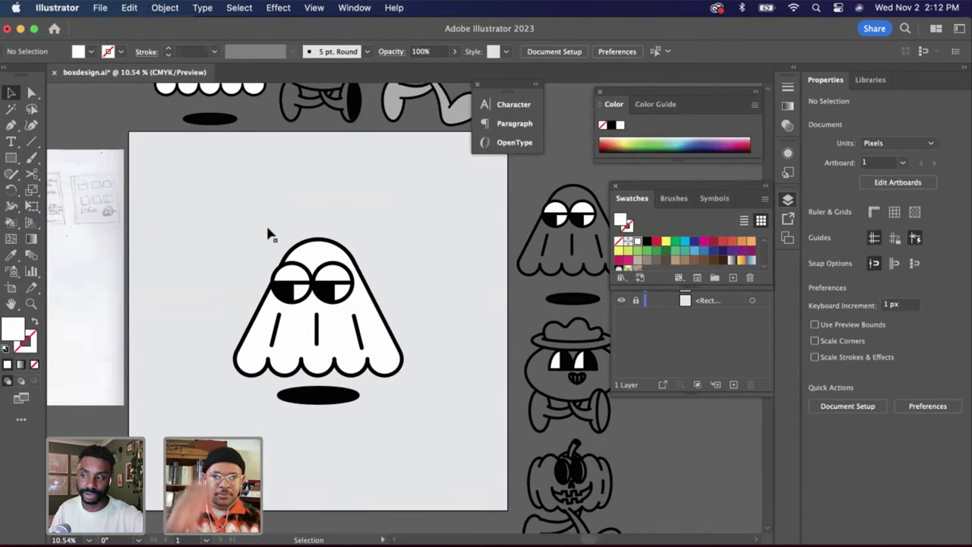
left_click(22, 144)
left_click(214, 186)
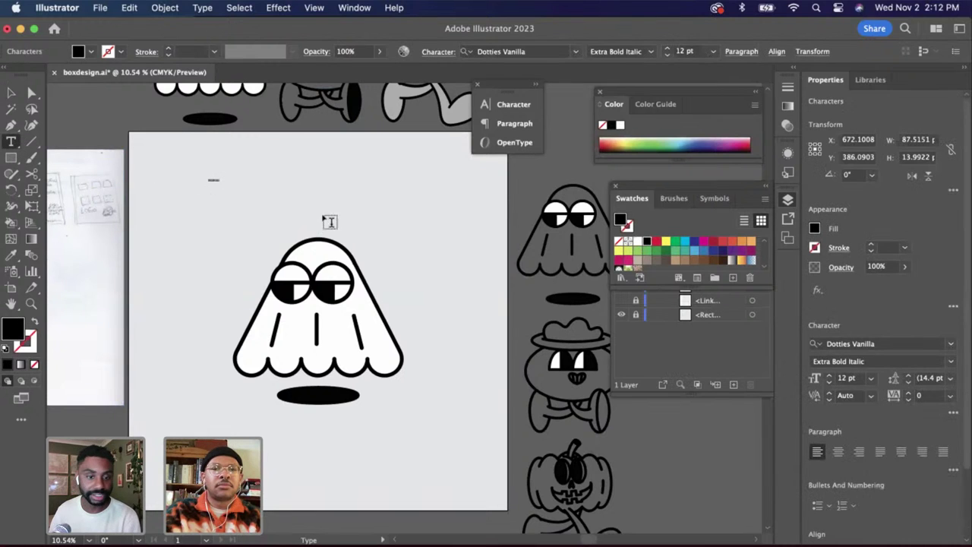
left_click(15, 92)
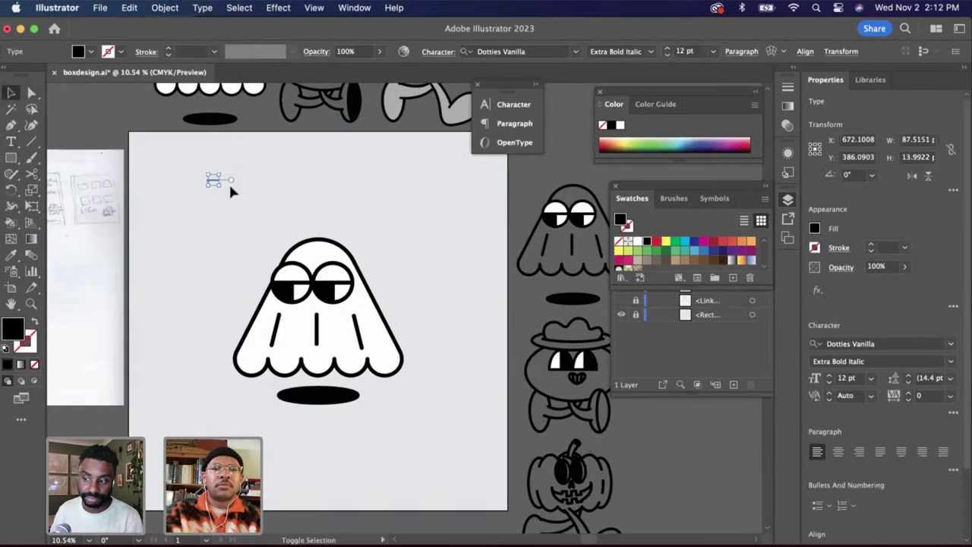
left_click_drag(219, 186, 513, 368)
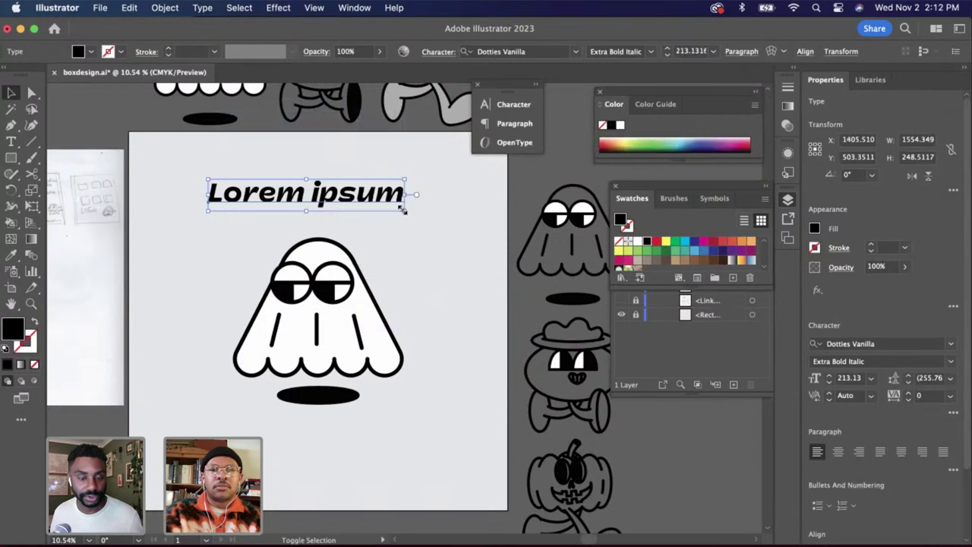
left_click_drag(404, 196, 588, 216)
scroll(578, 228, "right", 3)
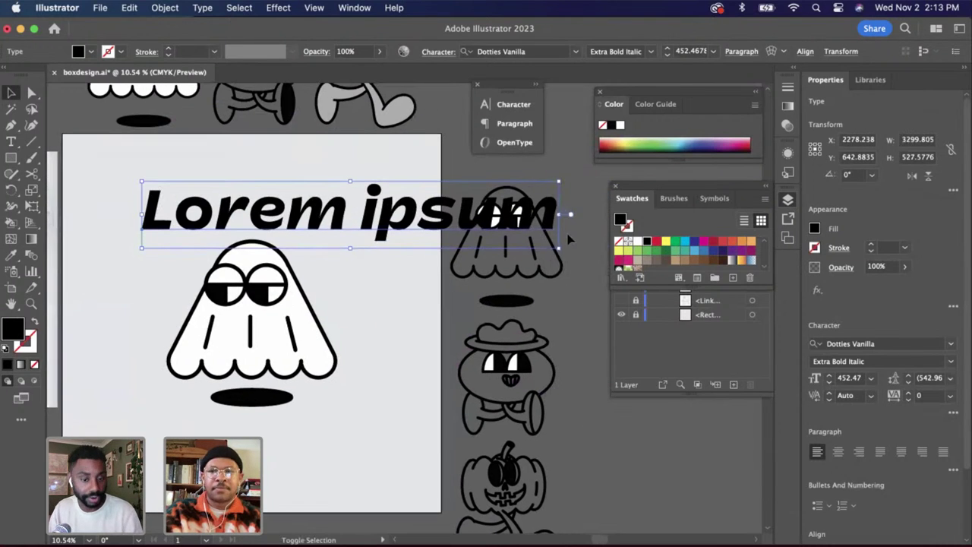
left_click_drag(558, 248, 397, 221)
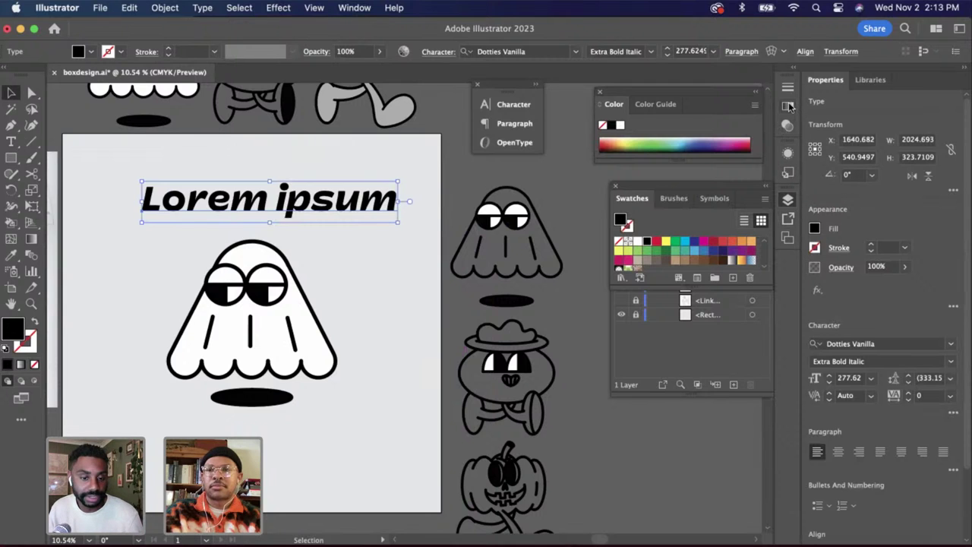
Set the placeholder text's font to Dotties Vanilla in the Black Italic style
left_click(514, 104)
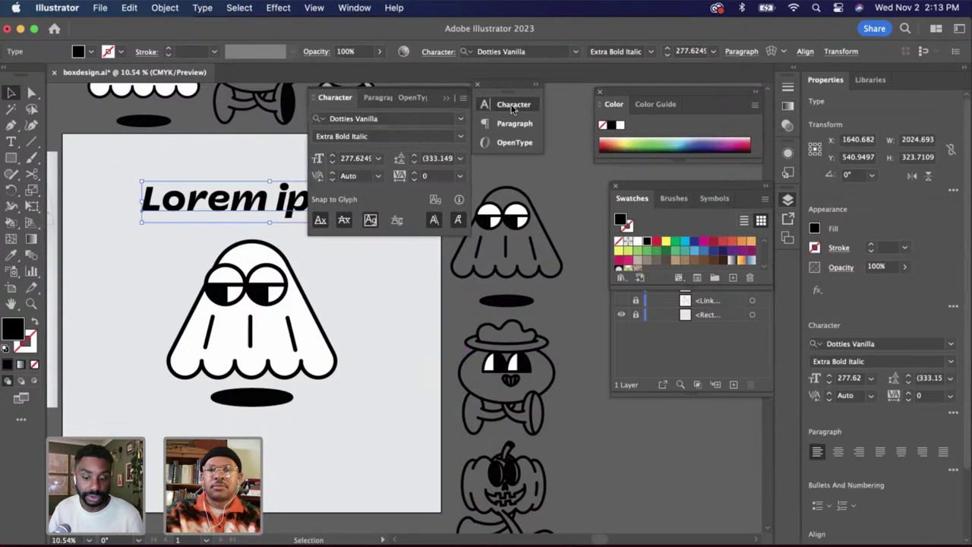
left_click(461, 119)
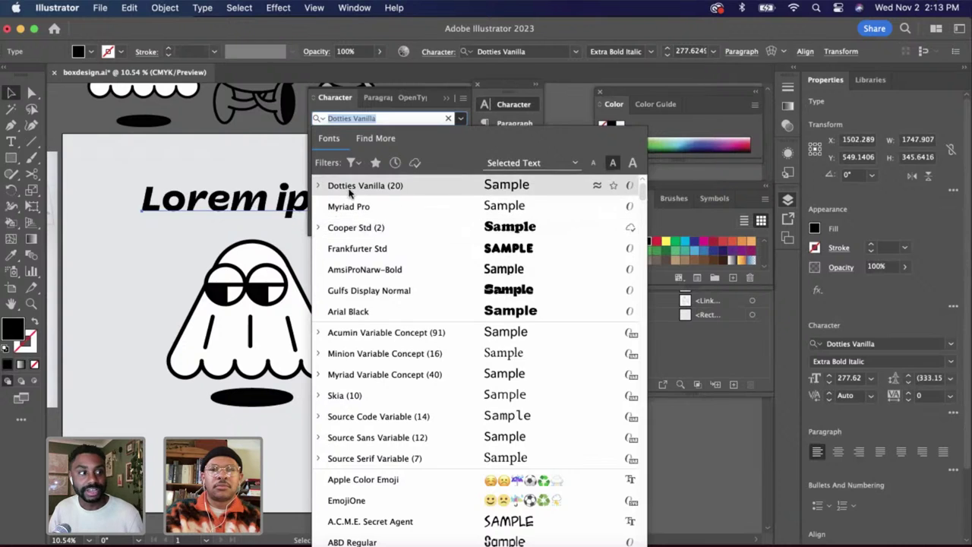
left_click(320, 186)
scroll(467, 496, "down", 3)
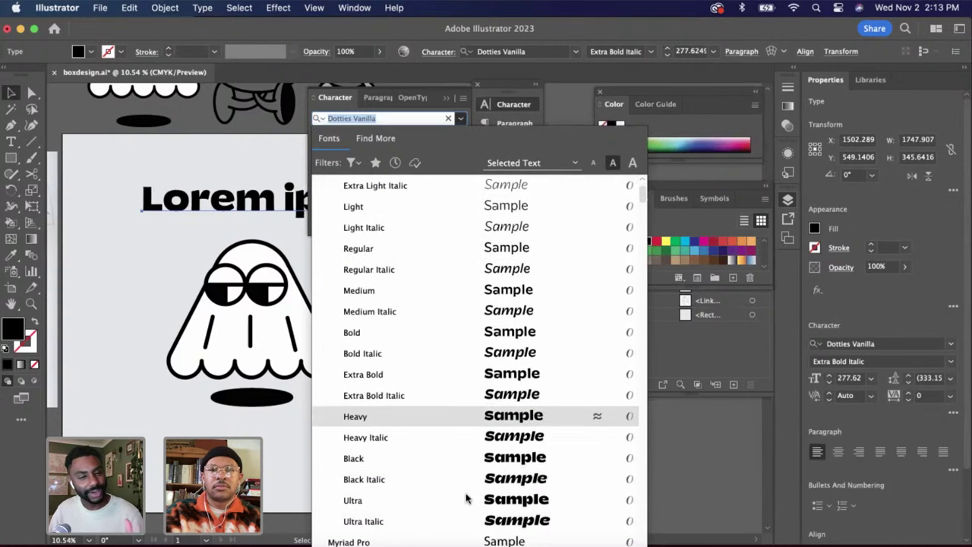
left_click(479, 483)
scroll(253, 217, "down", 3)
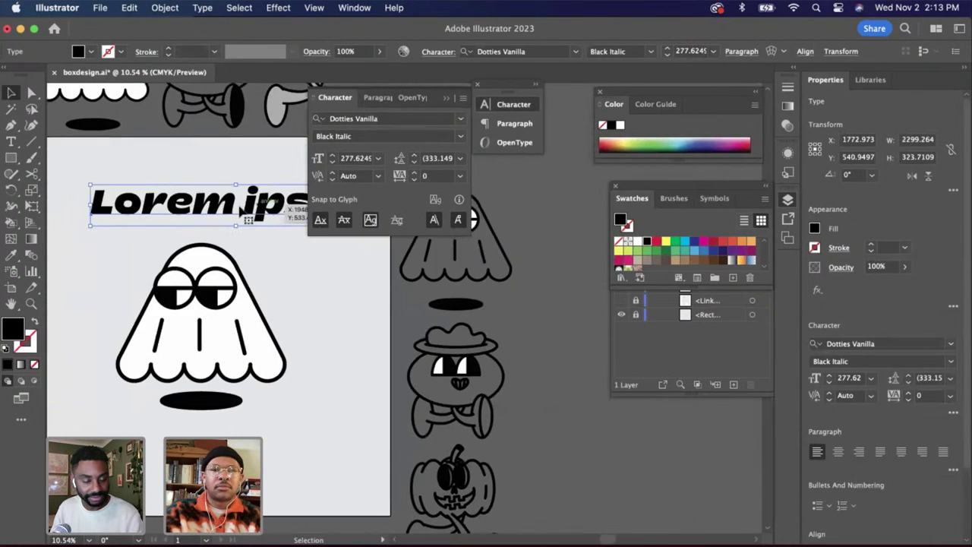
Move the placeholder text to just above the ghost's head, and move the Character panel clear of the text
left_click_drag(301, 240, 275, 249)
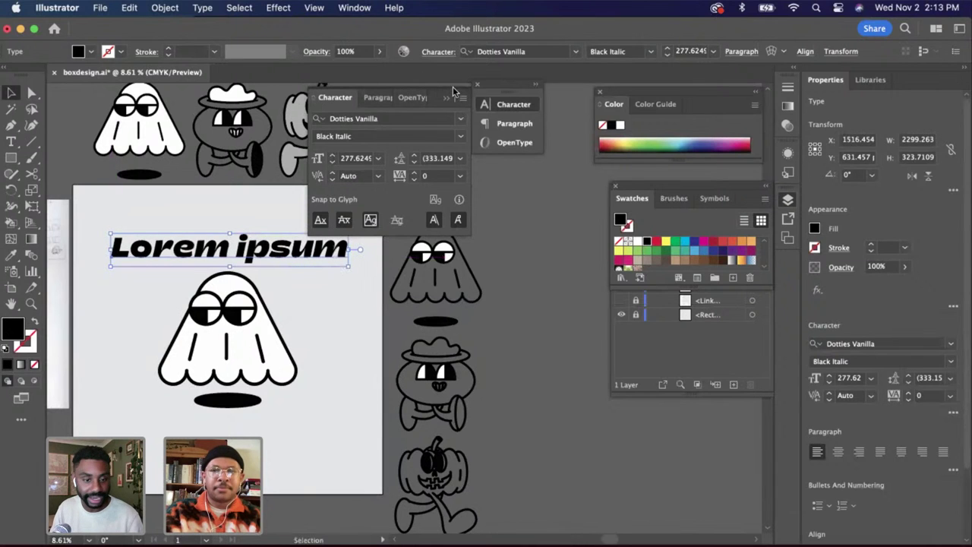
left_click_drag(438, 96, 569, 97)
scroll(380, 203, "up", 2)
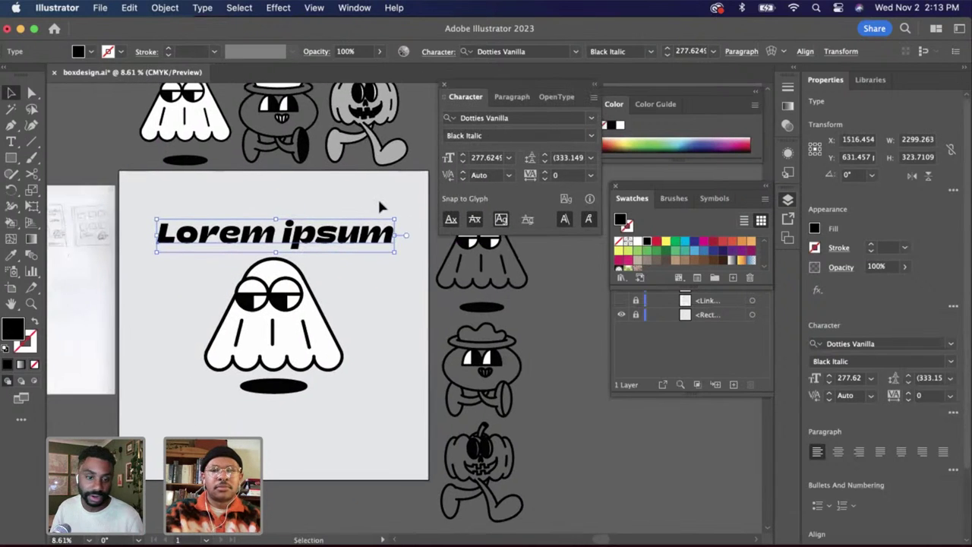
Replace the placeholder text above the ghost with a new heading beginning with "L"
double_click(408, 247)
left_click_drag(407, 247, 11, 169)
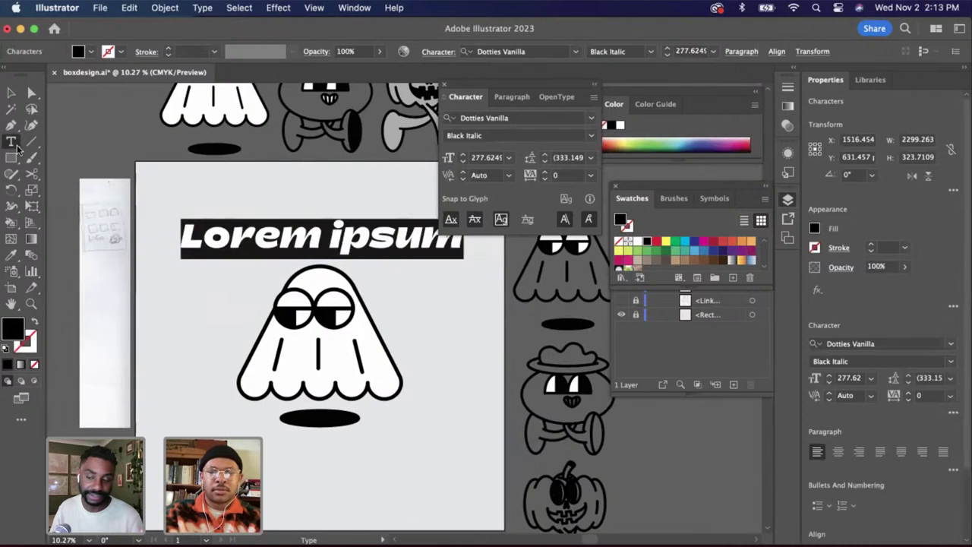
type("Logo")
key("BackSpace")
key("BackSpace")
key("BackSpace")
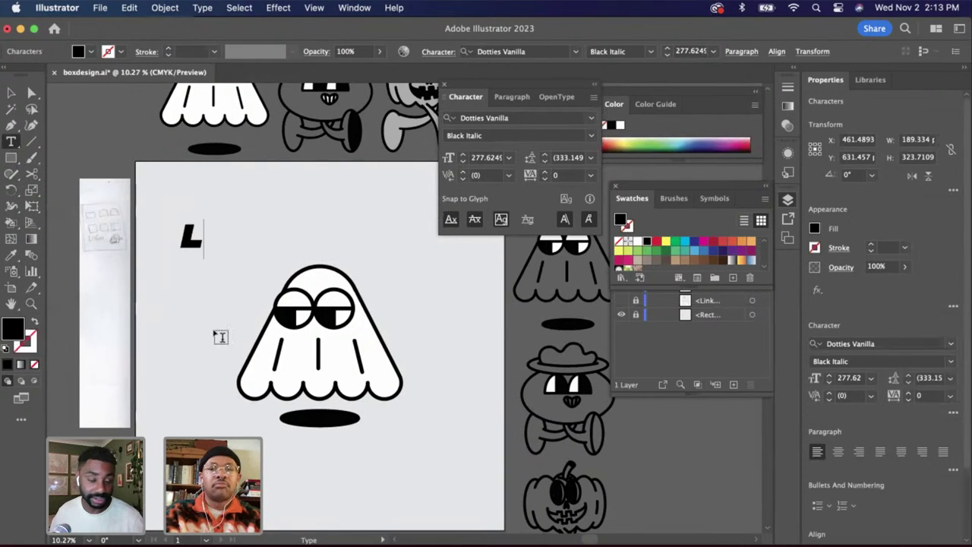
Enter the heading LOGO DESIGN NAME in capitals above the ghost illustration
key("BackSpace")
type("L")
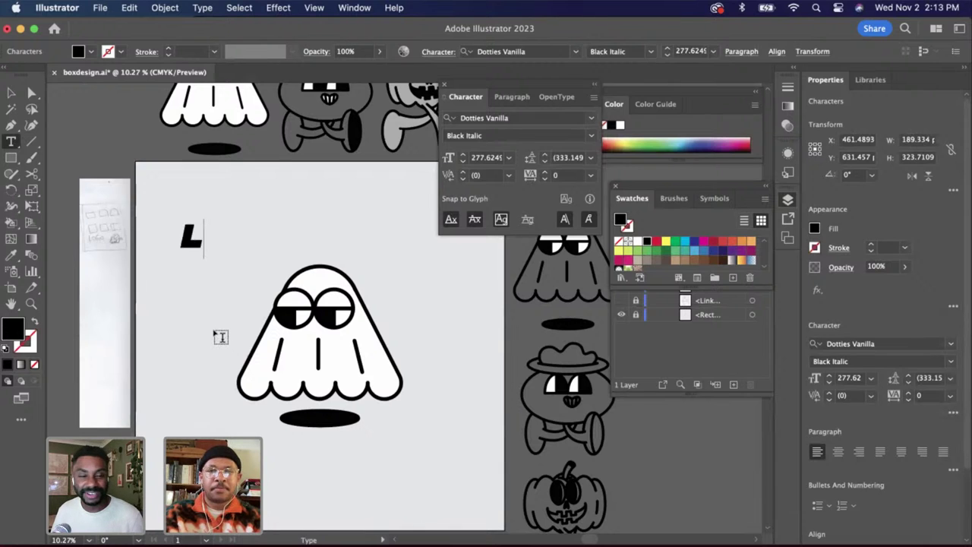
type("OGO DESIU")
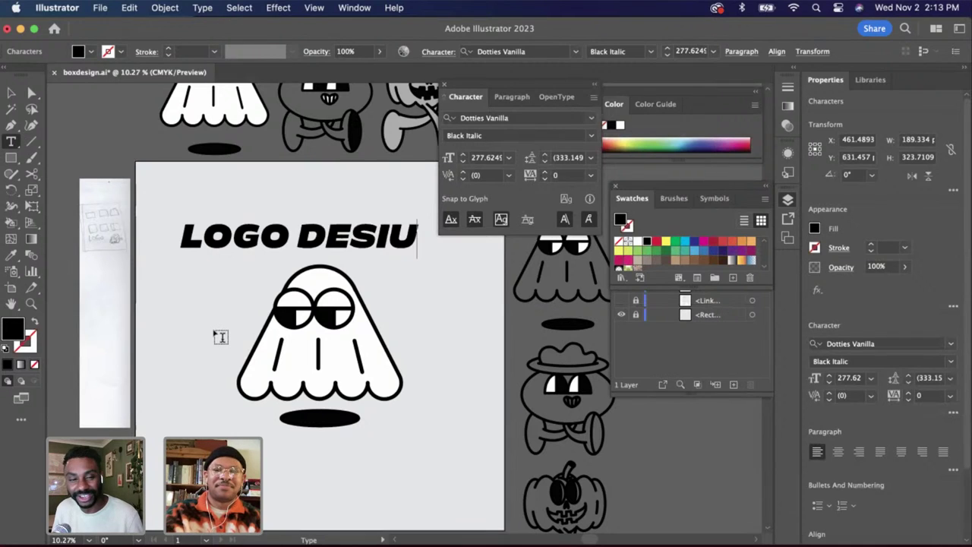
key("BackSpace")
type("GN NAME")
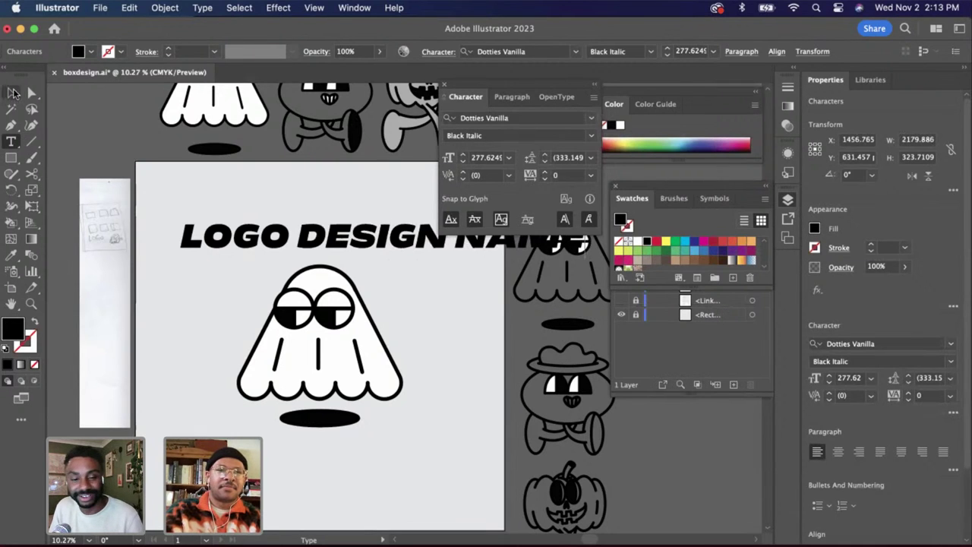
left_click(11, 93)
scroll(158, 216, "down", 2)
double_click(454, 245)
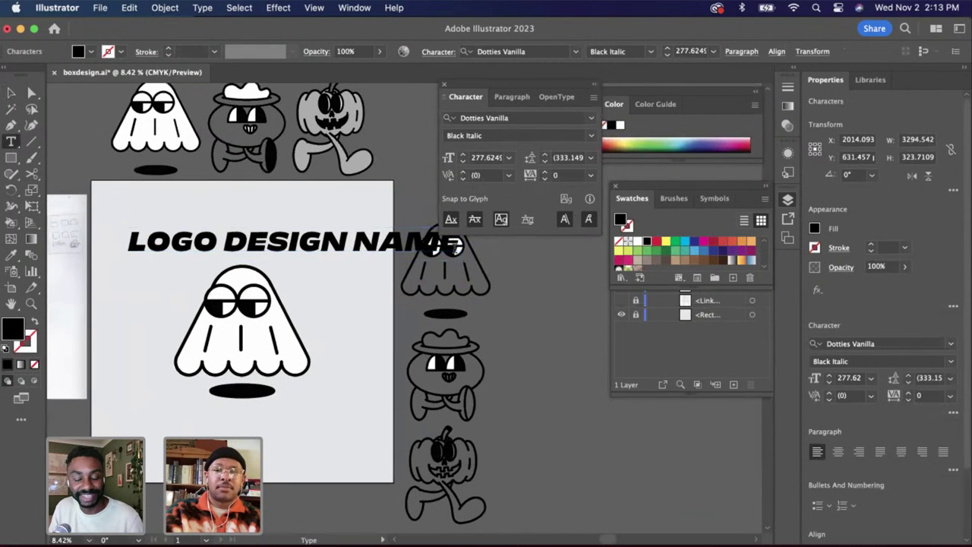
Undo the uppercase heading and replace the remaining letter with the lowercase text "logo design name"
key("super+z")
key("super+z")
key("super+z")
key("super+z")
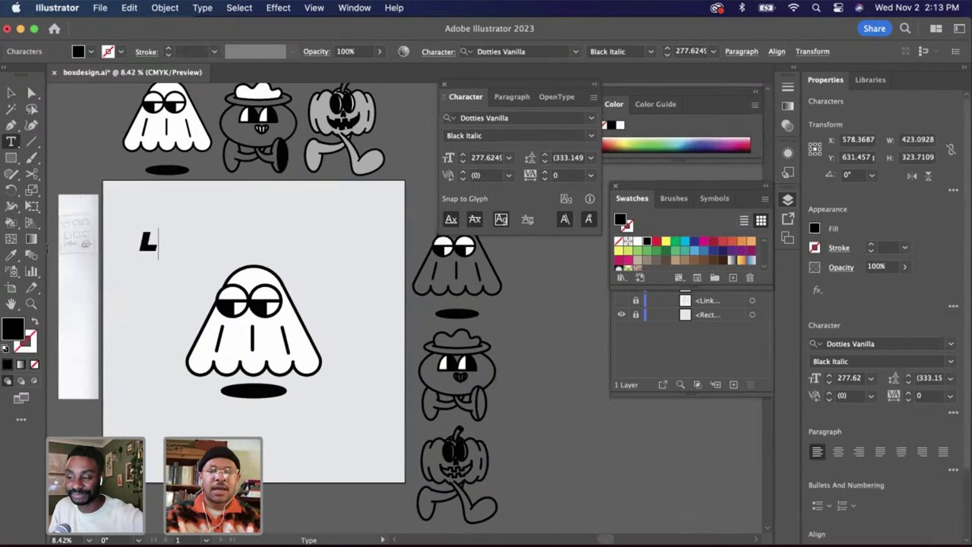
key("BackSpace")
type("logo desig")
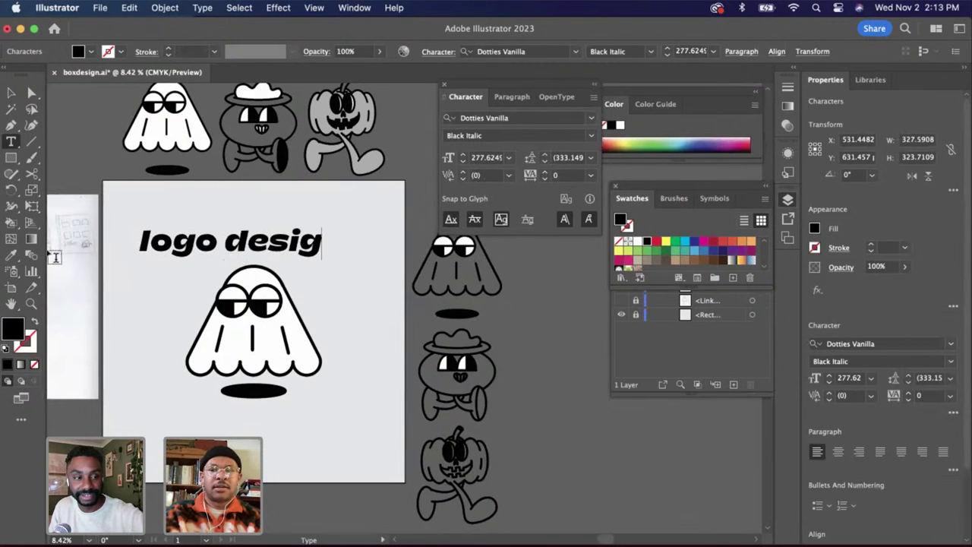
type("n name")
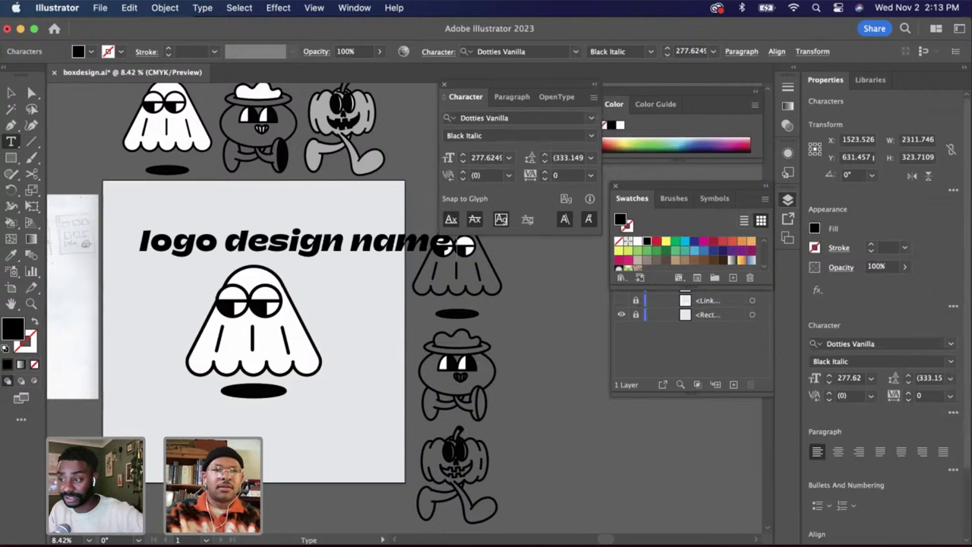
Resize the "logo design name" heading to a 260 pt font size with 320 pt leading
left_click(12, 91)
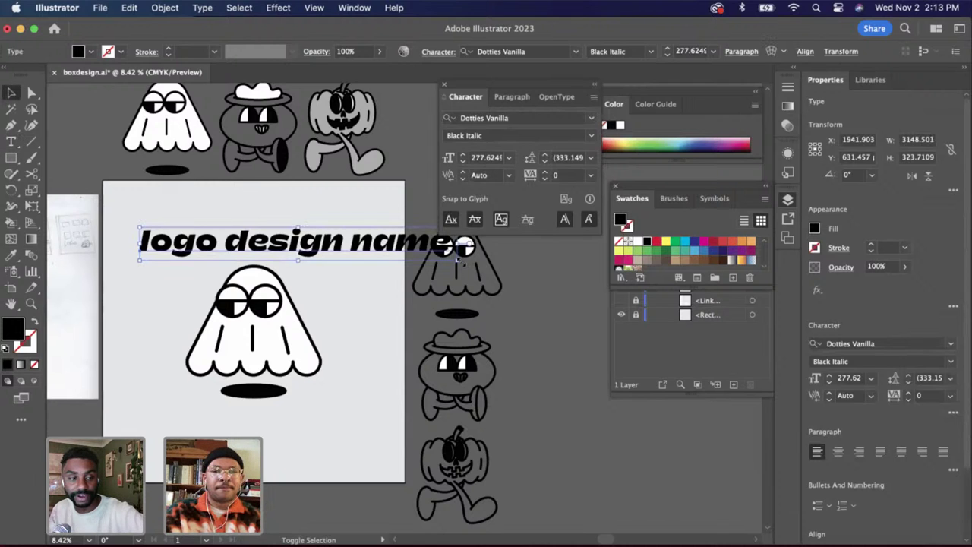
left_click_drag(459, 261, 453, 247)
scroll(422, 255, "up", 2)
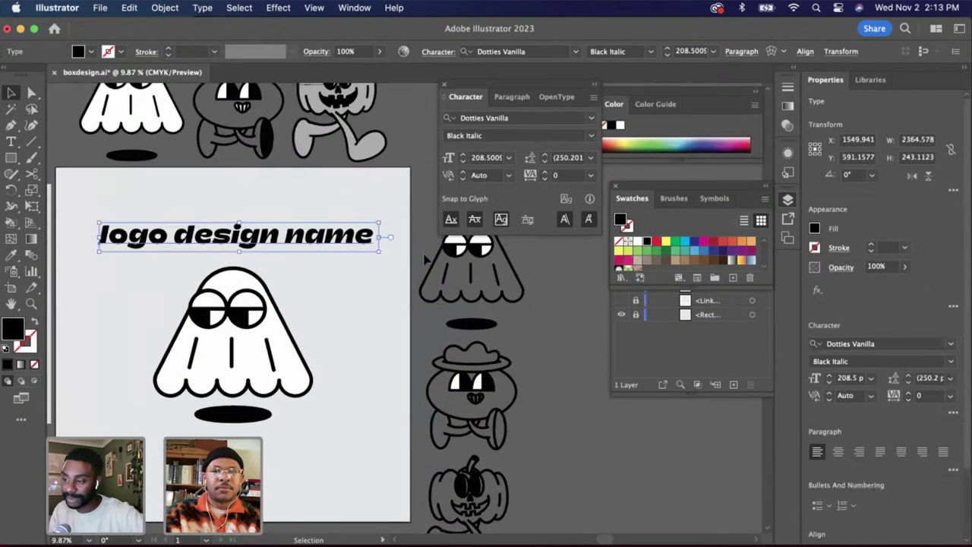
left_click(463, 154, "shift")
left_click(463, 154, "shift")
left_click(463, 154, "shift")
left_click(463, 155, "shift")
left_click(463, 154, "shift")
left_click(462, 154, "shift")
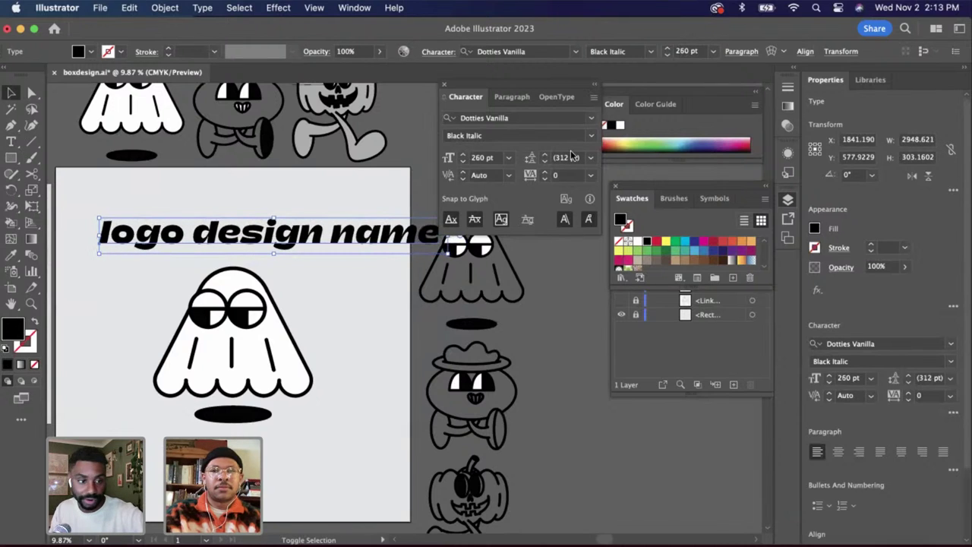
left_click(544, 156)
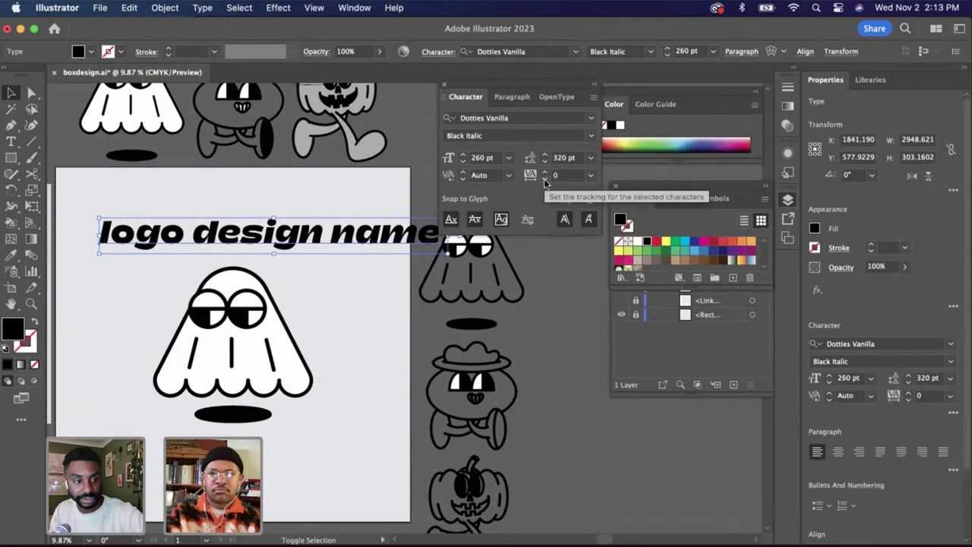
Tighten the heading's tracking to -60
left_click(544, 178)
left_click(544, 178)
left_click(543, 178)
left_click(544, 178)
left_click(543, 179)
left_click(544, 179)
scroll(476, 192, "left", 3)
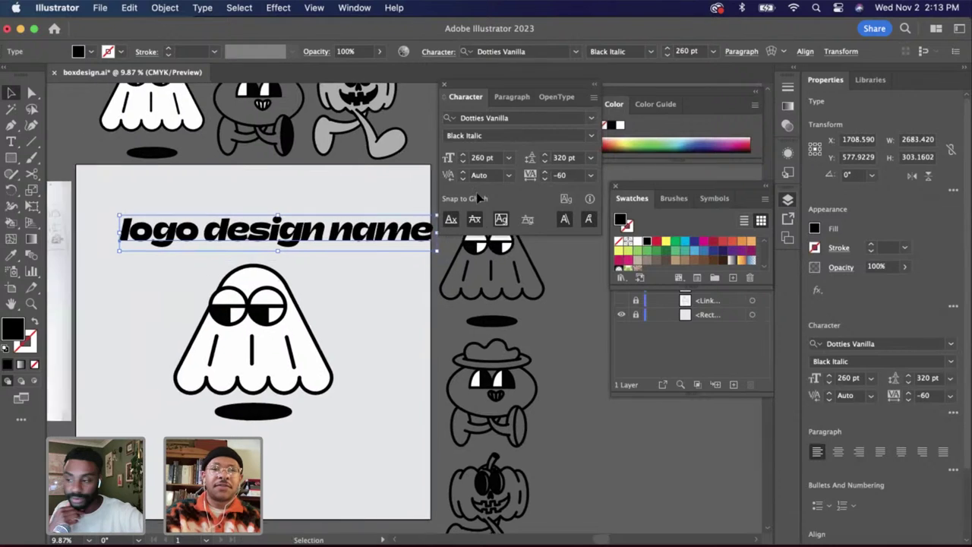
Increase the heading's font size to 290 pt and centre it horizontally on the artboard
left_click(464, 156)
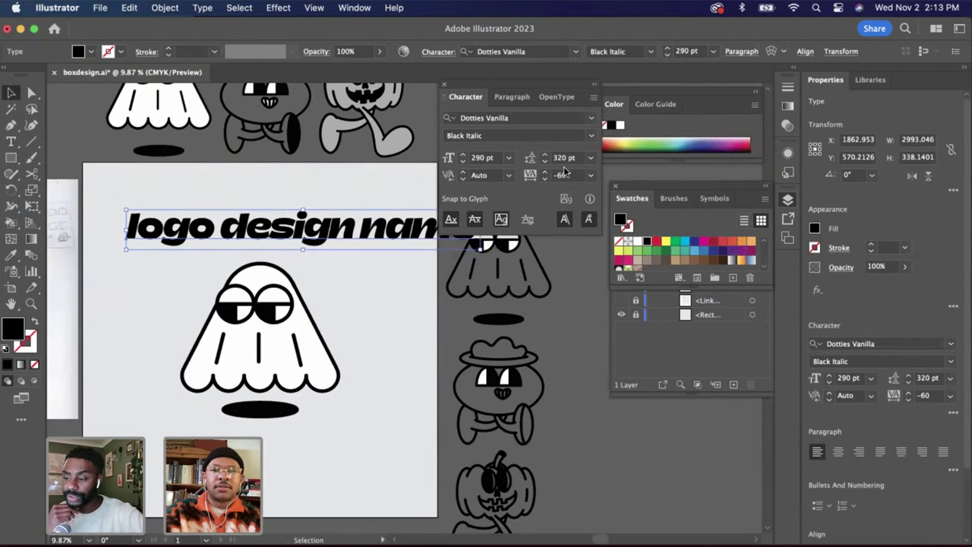
left_click(773, 52)
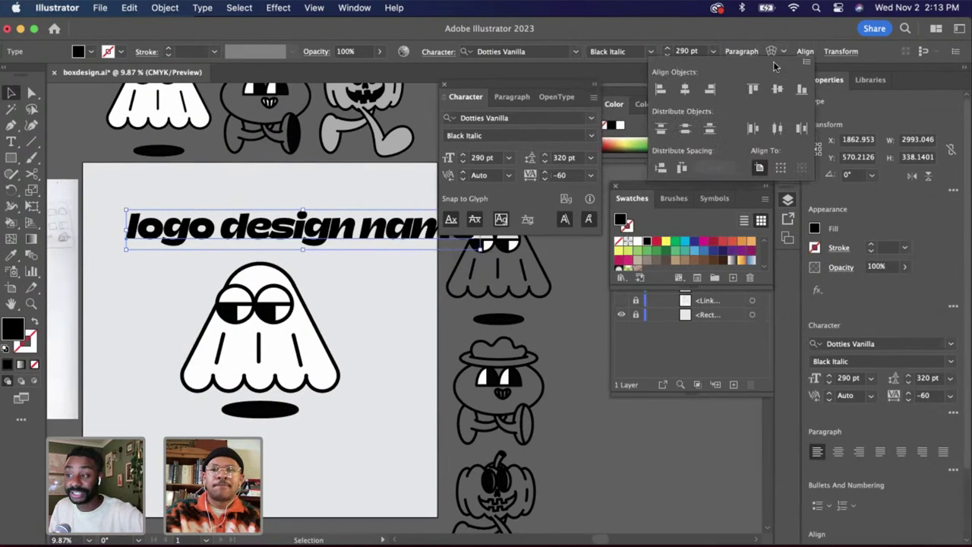
left_click(687, 89)
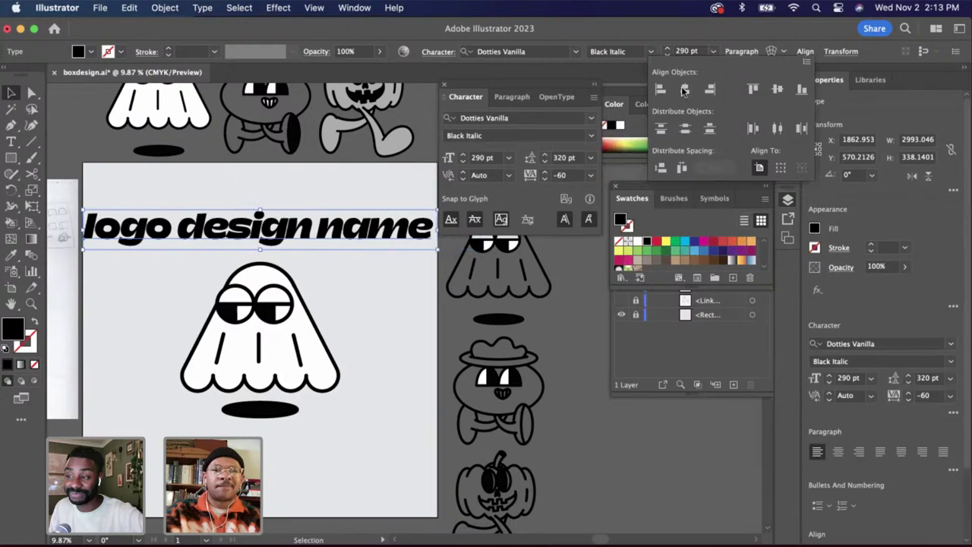
Scale the heading down to about 259 pt so it has side margins, and centre it horizontally on the artboard
left_click(409, 305)
scroll(408, 303, "up", 1)
left_click(425, 232)
left_click_drag(441, 251, 430, 249)
left_click(803, 52)
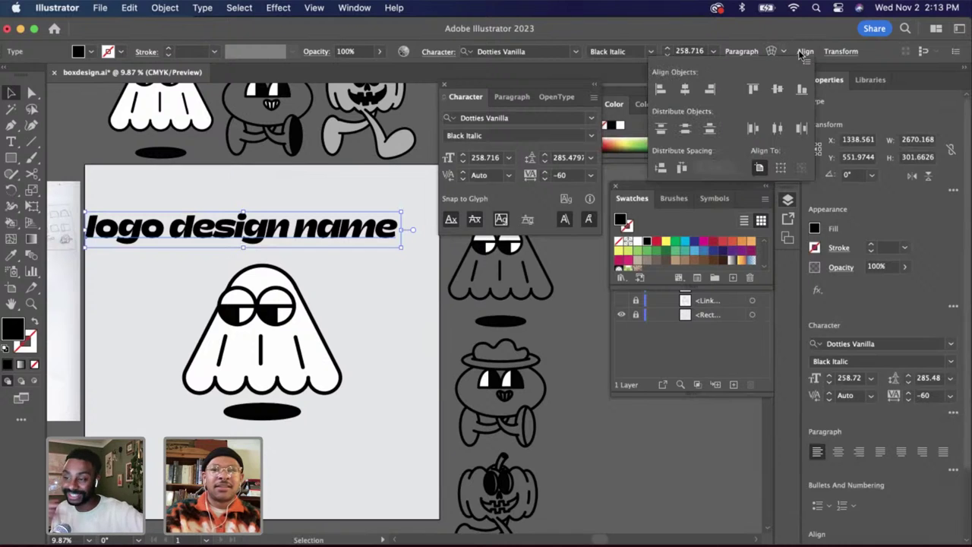
left_click(685, 89)
left_click(393, 295)
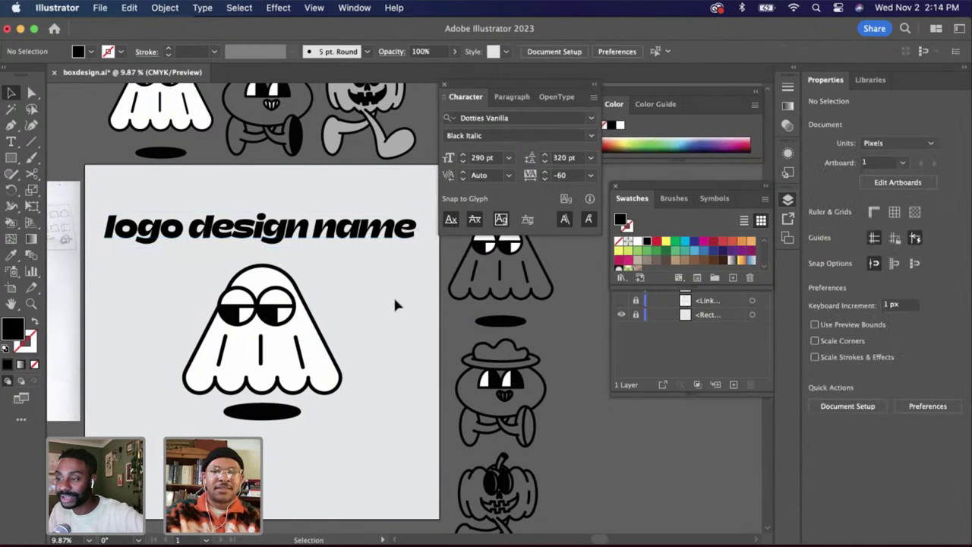
Nudge the heading 50 px down toward the ghost
left_click(358, 249)
key("shift+Down")
key("shift+Down")
key("shift+Down")
key("shift+Down")
key("shift+Down")
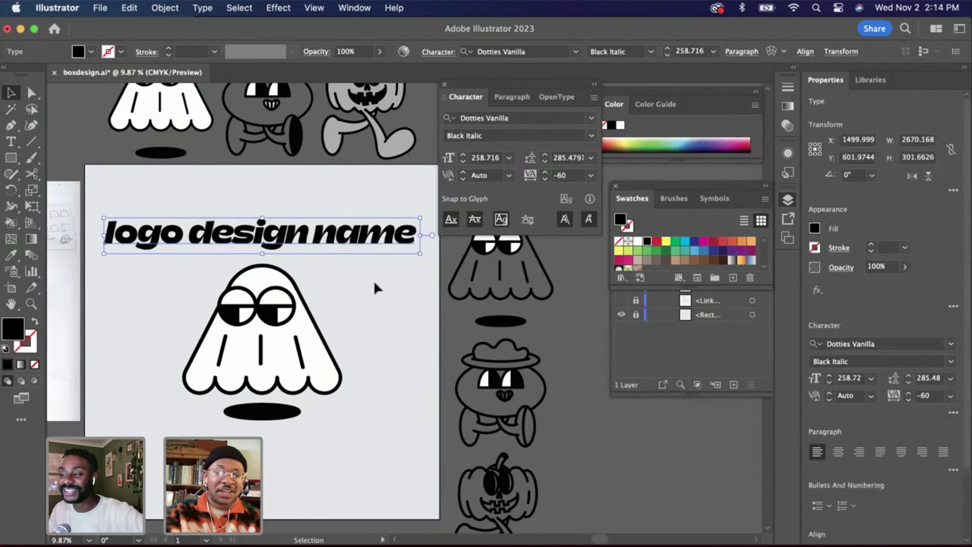
left_click(373, 280)
Start a new text line above the heading and set its font style to Dotties Vanilla Regular Italic
scroll(358, 280, "up", 3)
scroll(356, 275, "down", 4)
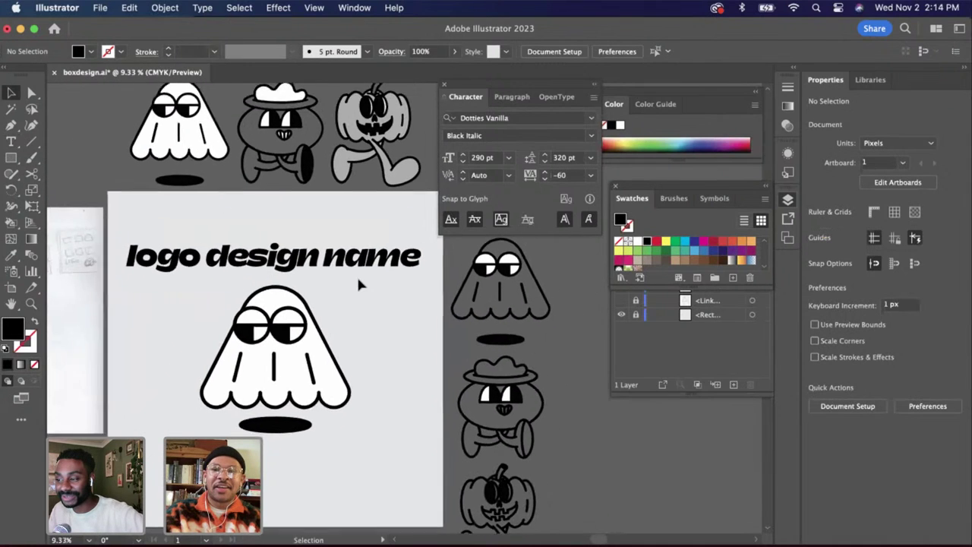
scroll(335, 266, "up", 2)
left_click(11, 141)
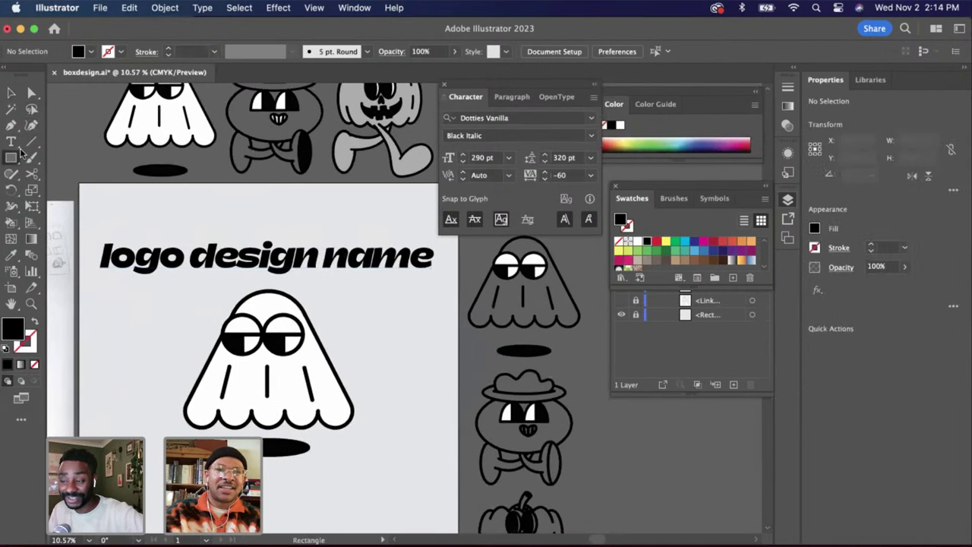
left_click(164, 203)
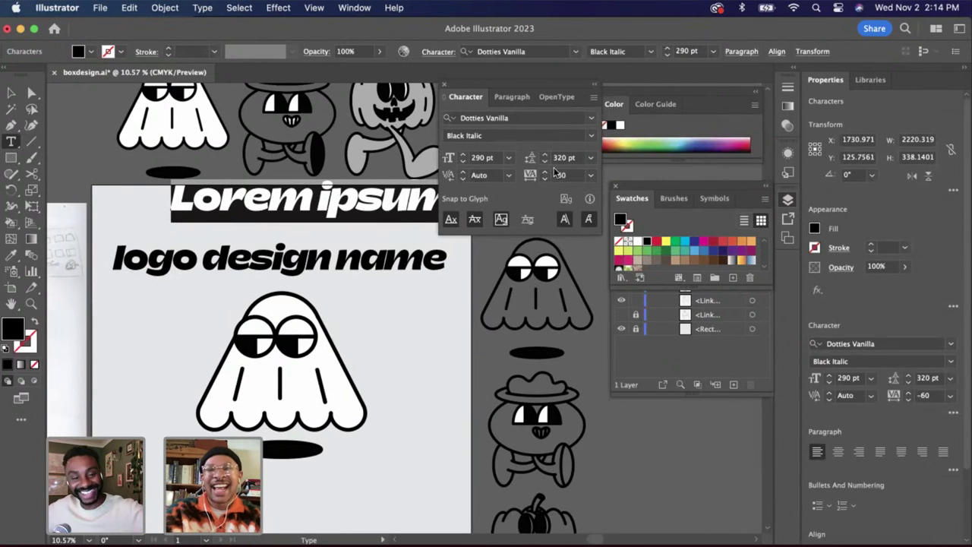
left_click(591, 118)
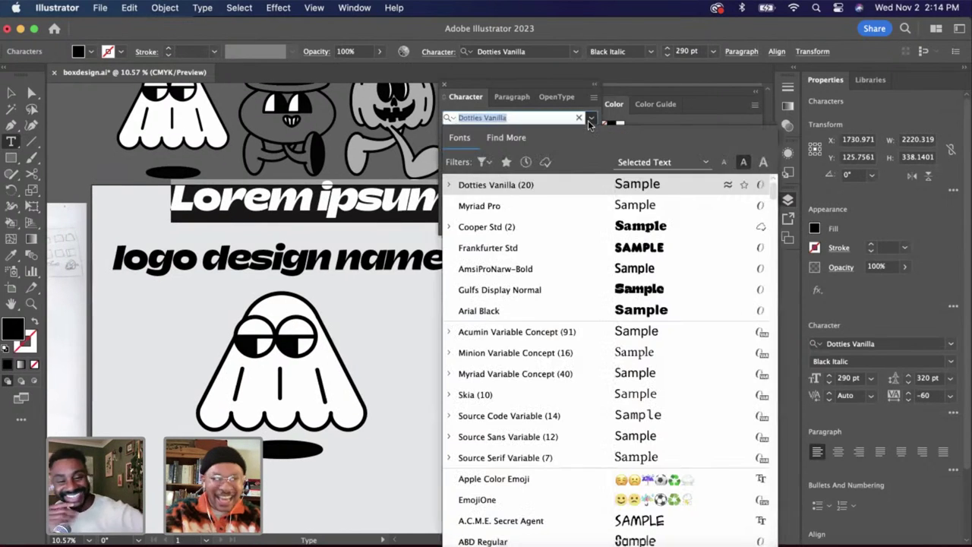
left_click(449, 184)
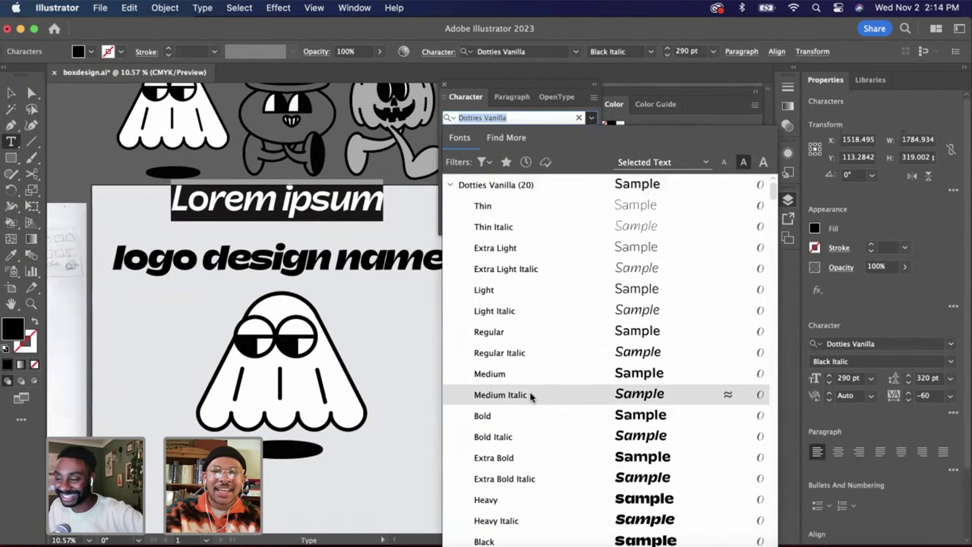
left_click(532, 353)
Replace the placeholder text with "sample sample sample"
type("S")
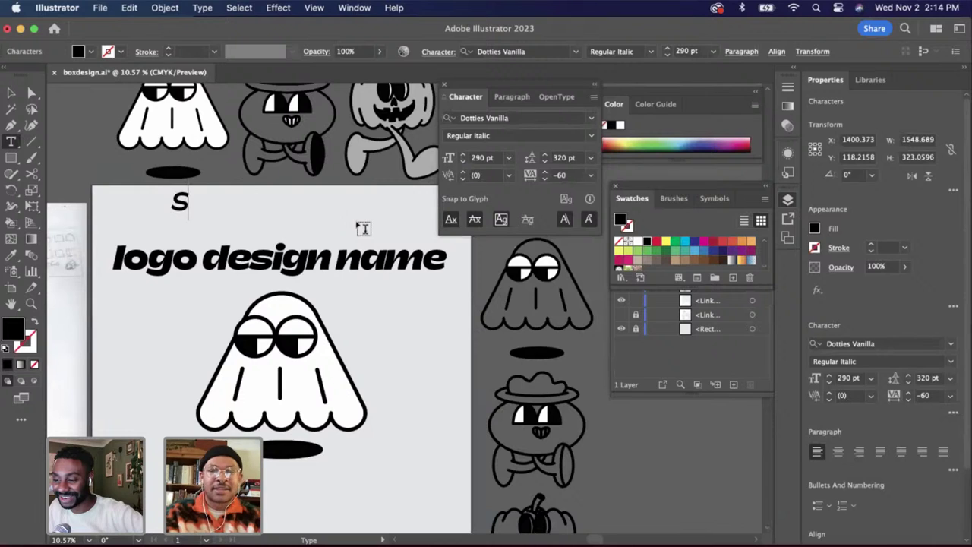
type("ample sample s")
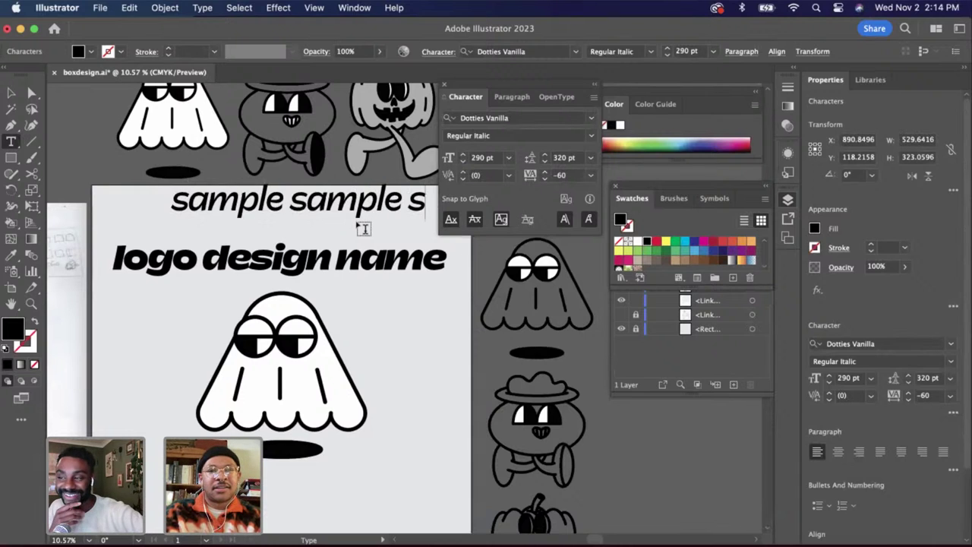
type("a")
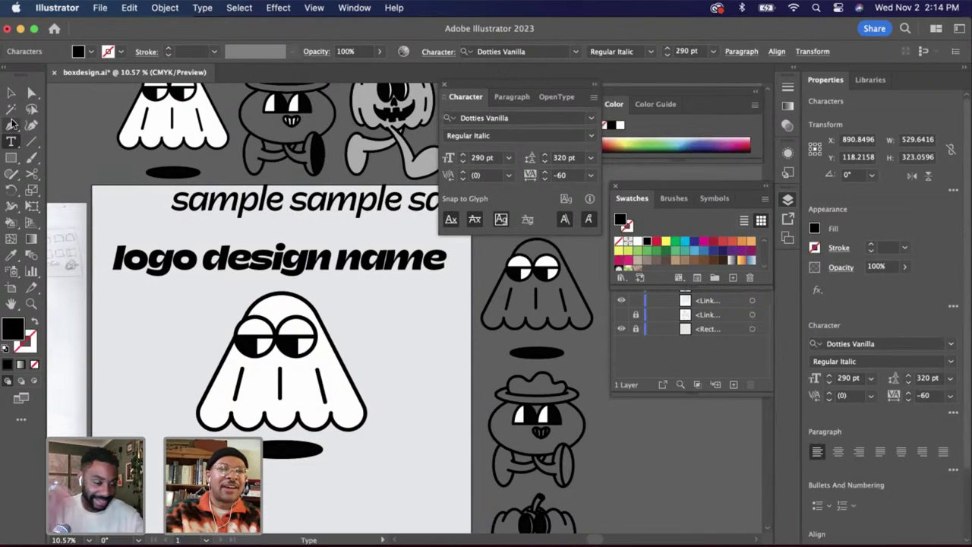
Move the sample text inside the artboard above the heading and scale it down to about 126 pt
left_click(12, 93)
scroll(257, 243, "down", 2)
left_click_drag(270, 224, 230, 240)
scroll(228, 237, "up", 2)
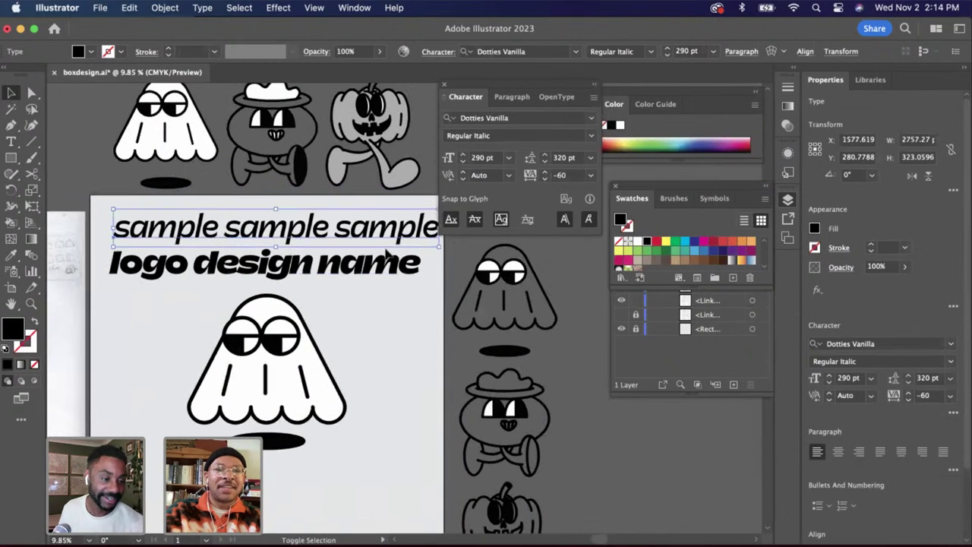
left_click_drag(440, 249, 341, 221)
Place the small sample text directly above the start of the "logo design name" heading
left_click(321, 262)
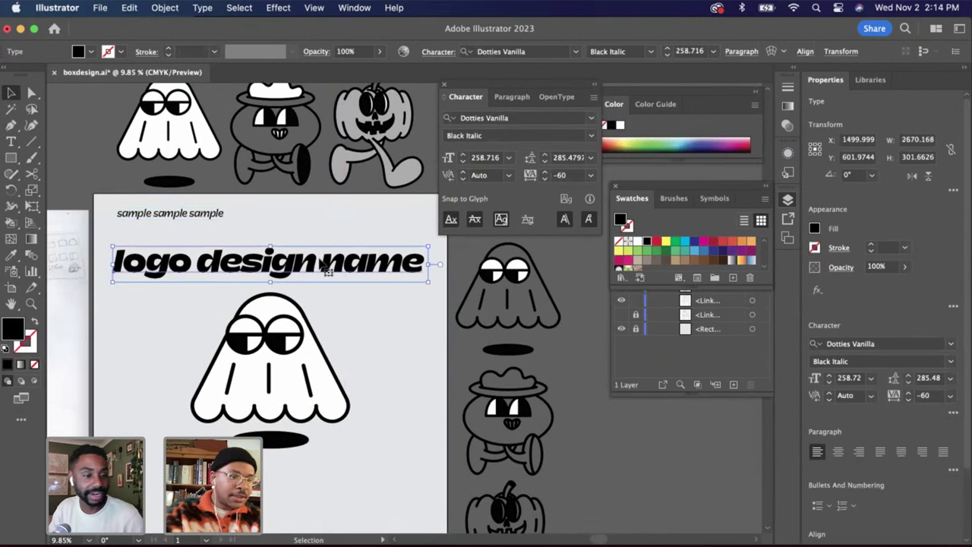
scroll(227, 247, "up", 1)
left_click_drag(219, 212, 294, 211)
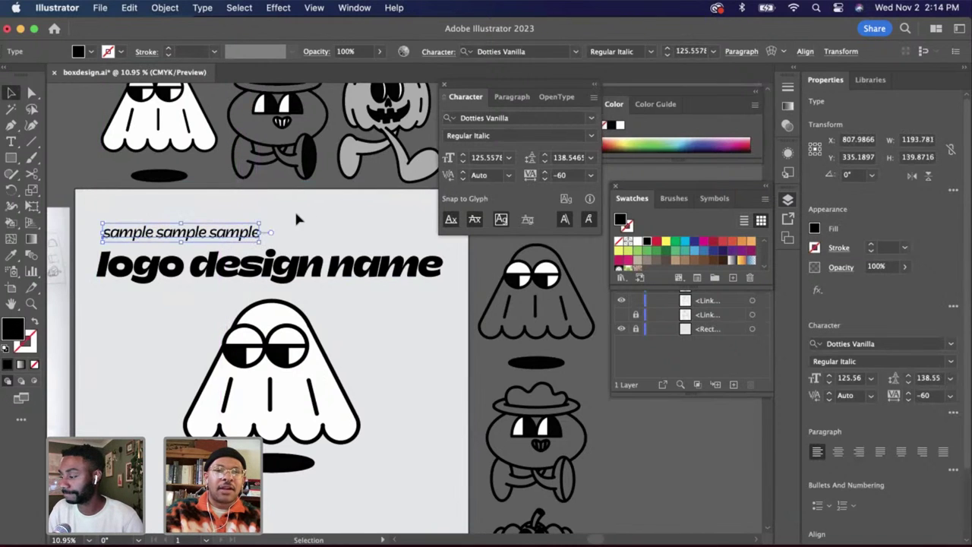
left_click(295, 214)
scroll(294, 214, "up", 2)
scroll(296, 218, "left", 1)
left_click(292, 270)
double_click(265, 234, "shift")
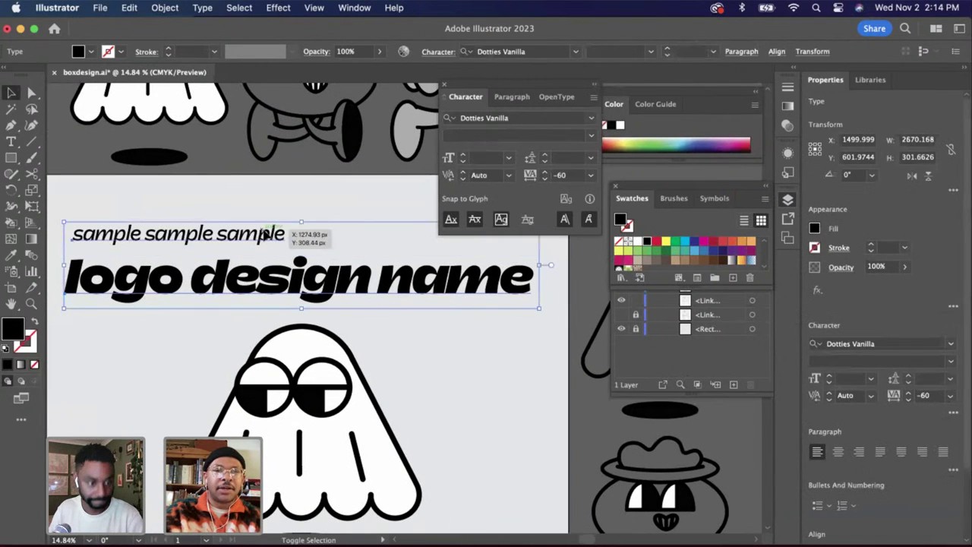
left_click(362, 235, "super")
left_click(10, 93)
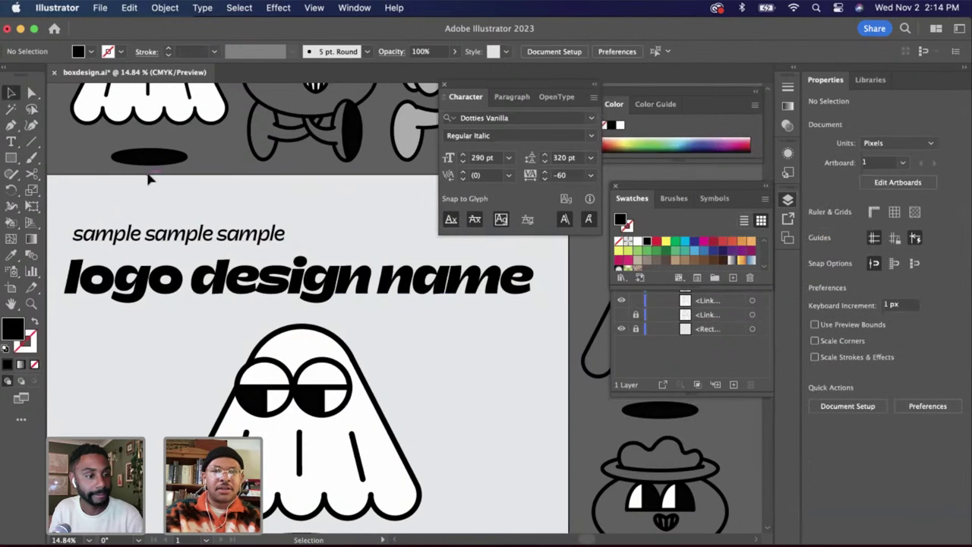
left_click_drag(275, 296, 264, 254)
key("super+z")
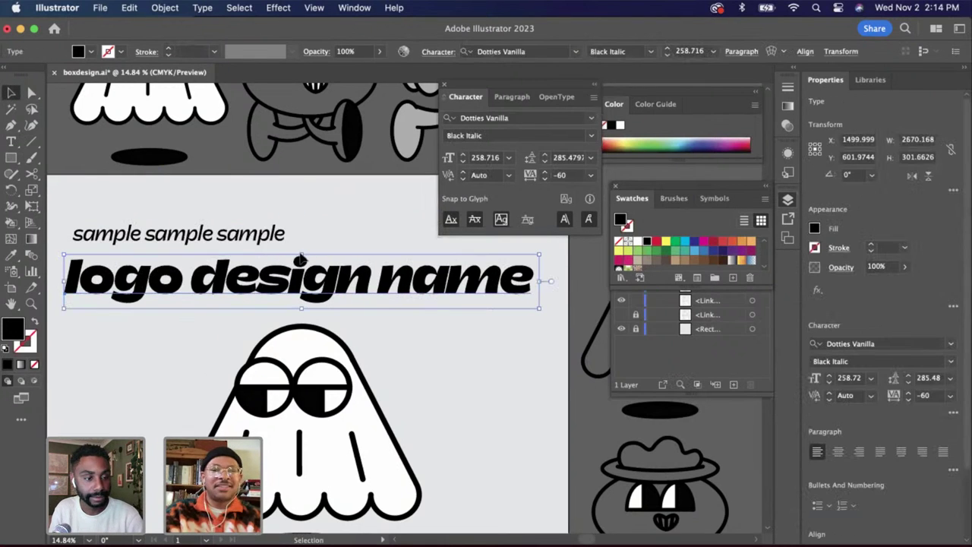
left_click(279, 184)
scroll(279, 184, "down", 3)
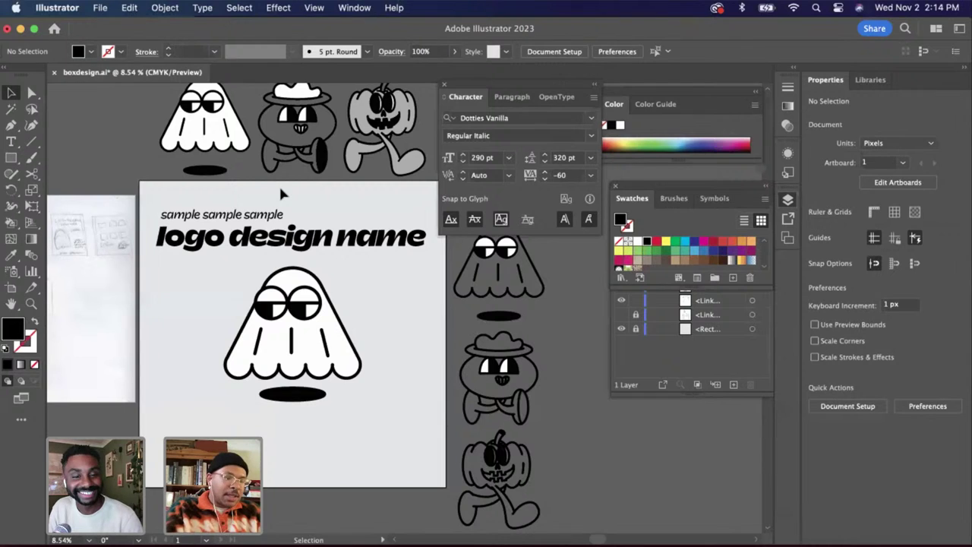
Duplicate the small "sample sample sample" text beside the ghost, level with its eyes
left_click(261, 216)
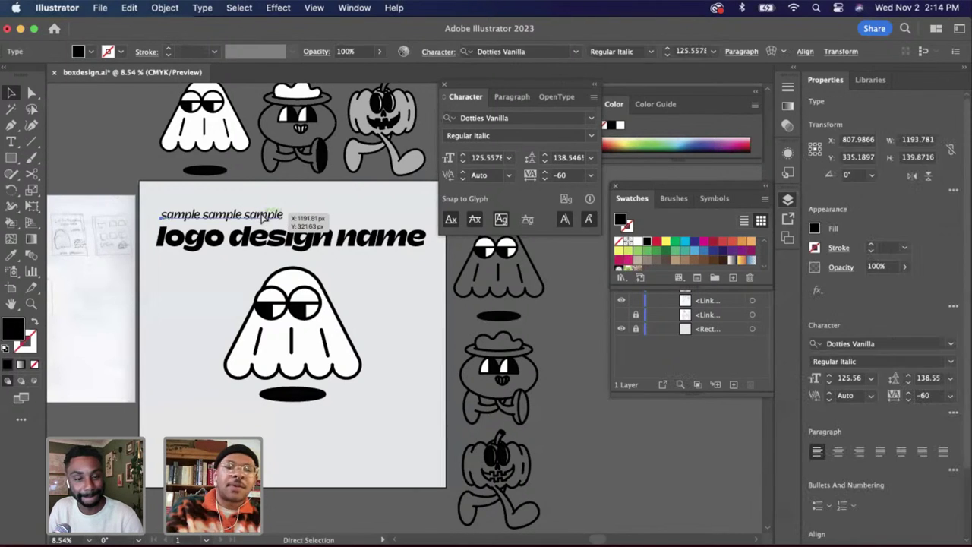
left_click(459, 309)
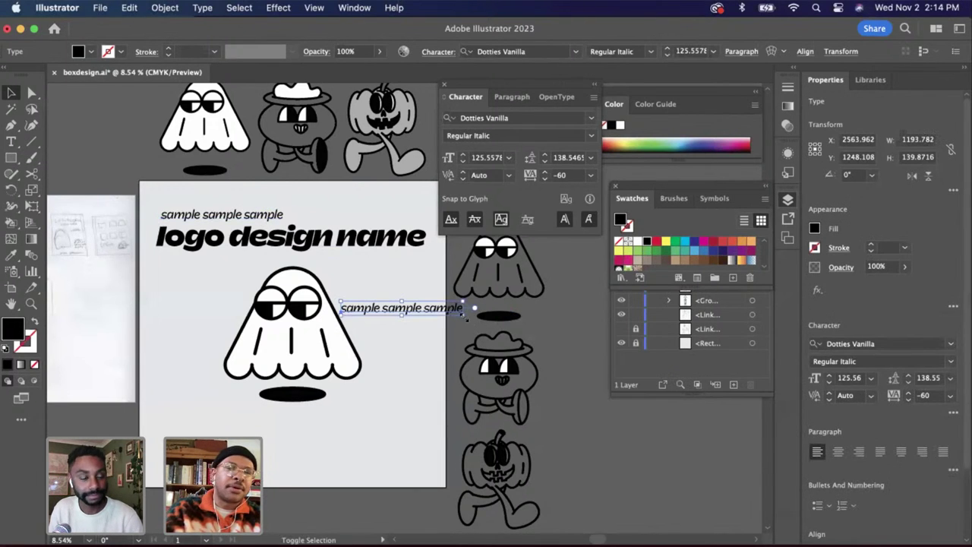
Scale the duplicated sample text down to about 86 pt and place it below the end of the "logo design name" heading
left_click_drag(465, 317, 456, 309)
scroll(429, 302, "up", 3)
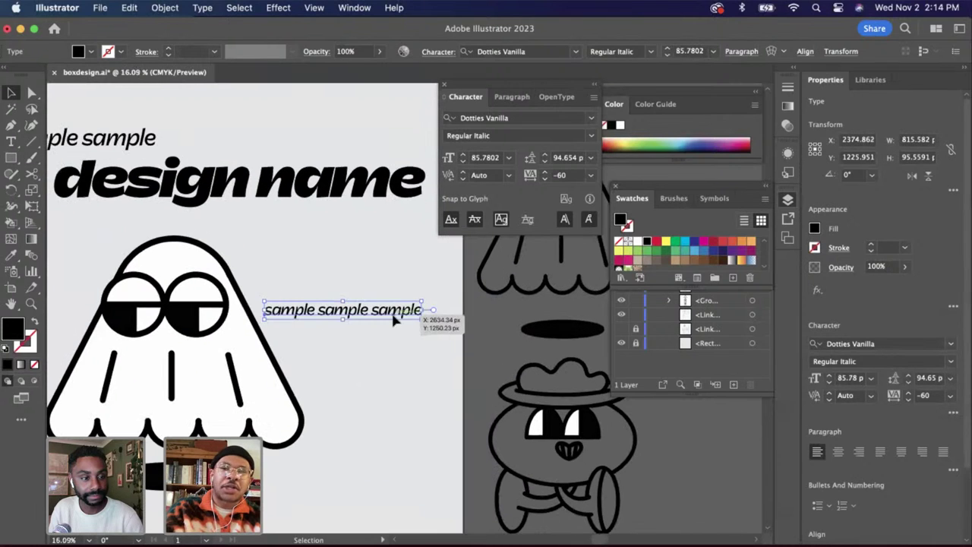
left_click_drag(392, 319, 393, 235)
left_click(437, 279)
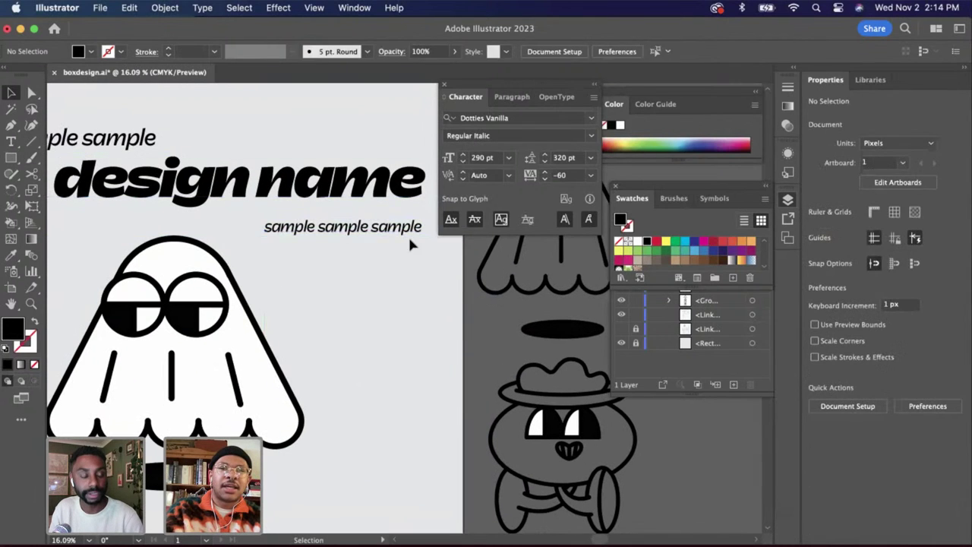
Group the small sample text below the heading with the sample text above it
left_click(408, 230)
scroll(326, 211, "down", 2)
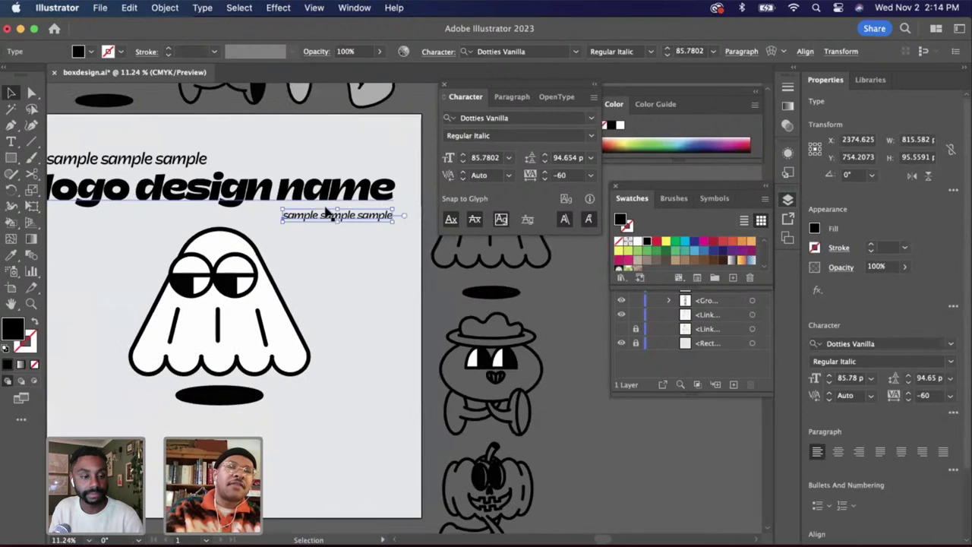
left_click(196, 159, "shift")
key("super+g")
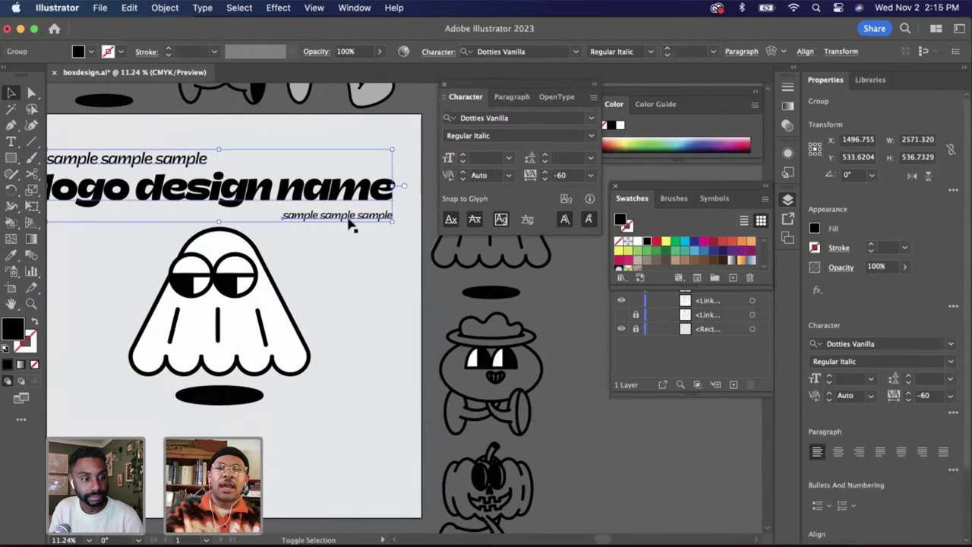
Align the sample text group vertically to the centre of the "logo design name" heading, using the heading as key object
left_click(343, 196, "shift")
left_click(349, 195)
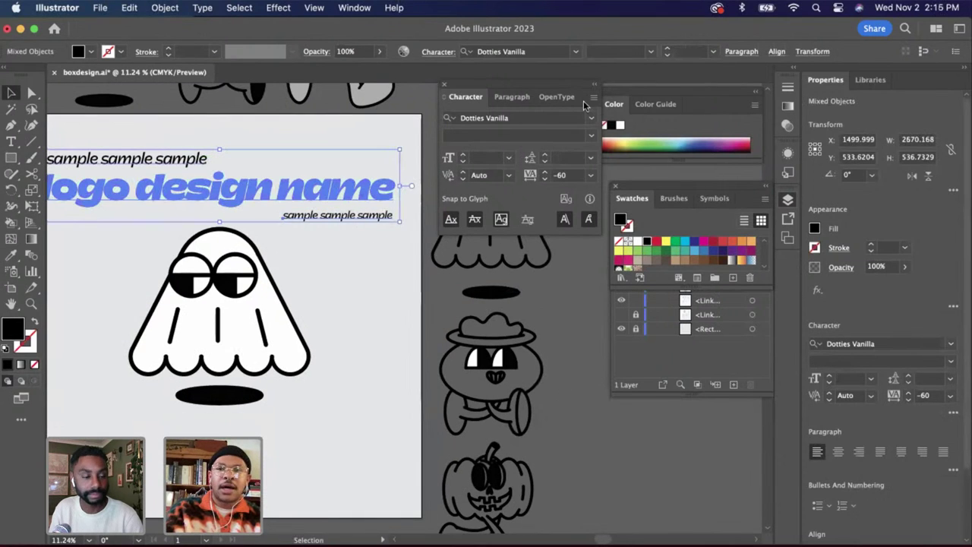
left_click(776, 52)
left_click(751, 89)
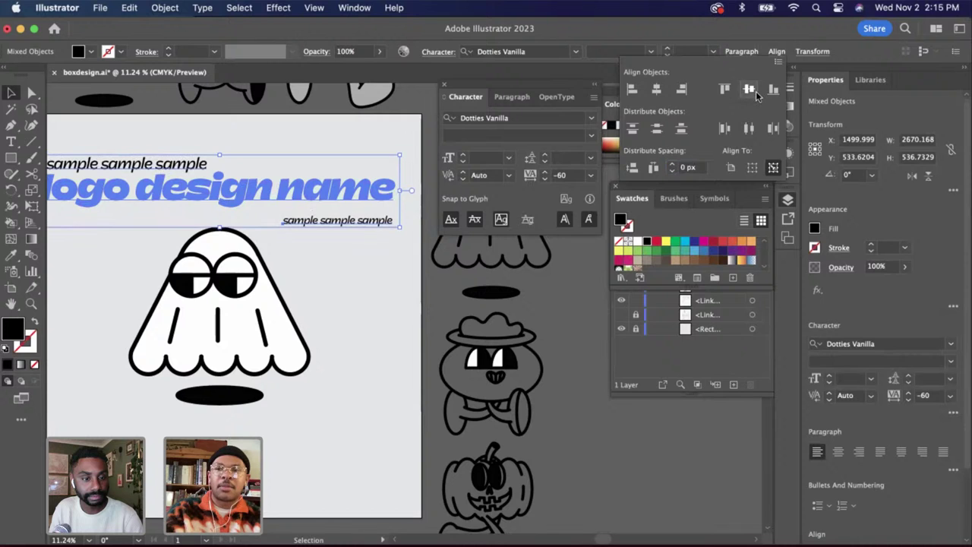
left_click(428, 384)
scroll(344, 282, "left", 2)
Move the lower sample text inside the group slightly up, closer to the heading
left_click(381, 232)
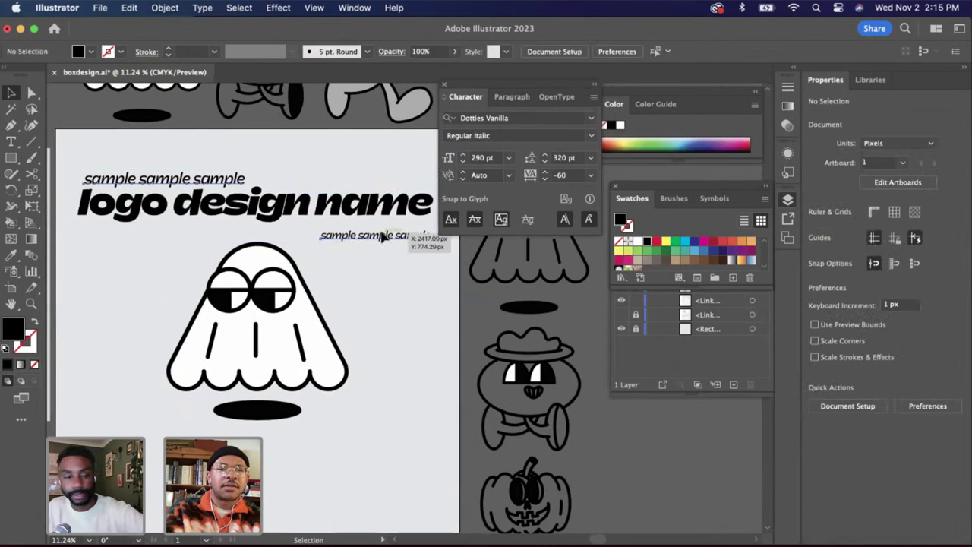
left_click_drag(384, 237, 382, 234)
left_click(378, 254)
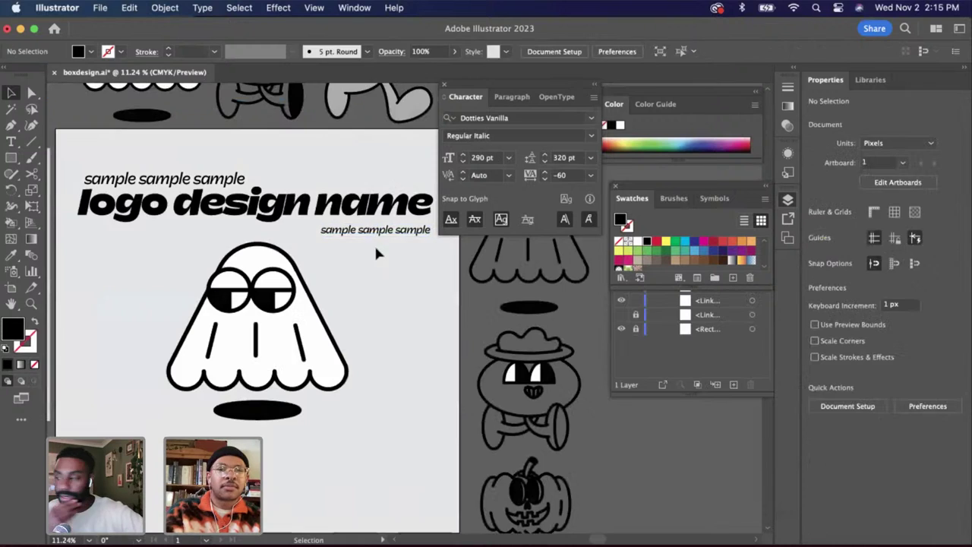
Realign the sample text group to the heading's vertical centre and nudge the group slightly upward
left_click(374, 231)
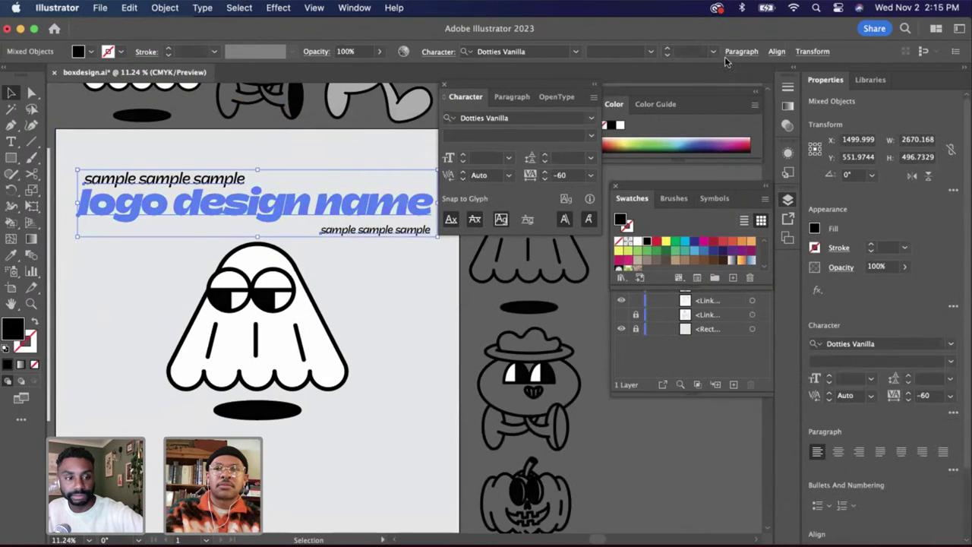
left_click(777, 53)
left_click(746, 91)
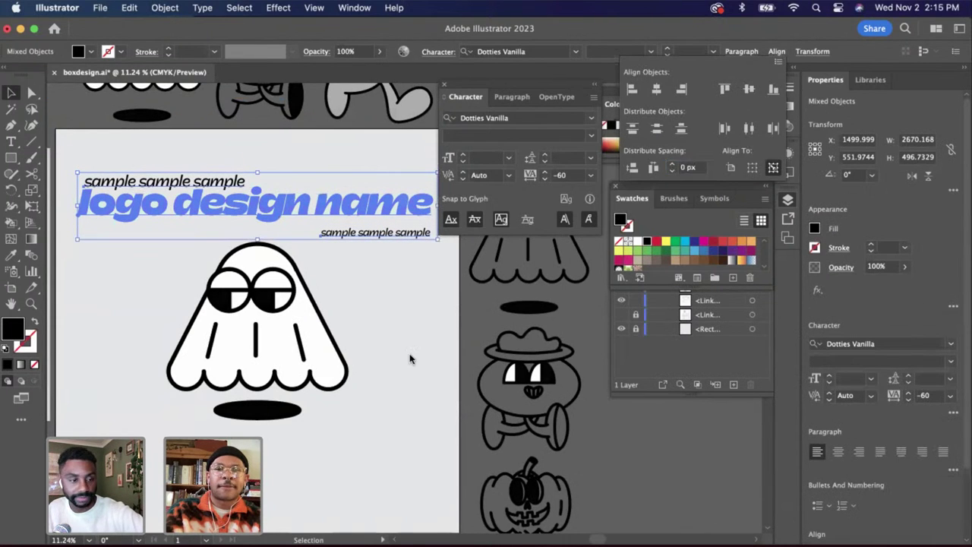
left_click(396, 267)
left_click_drag(389, 235, 386, 234)
left_click(371, 300)
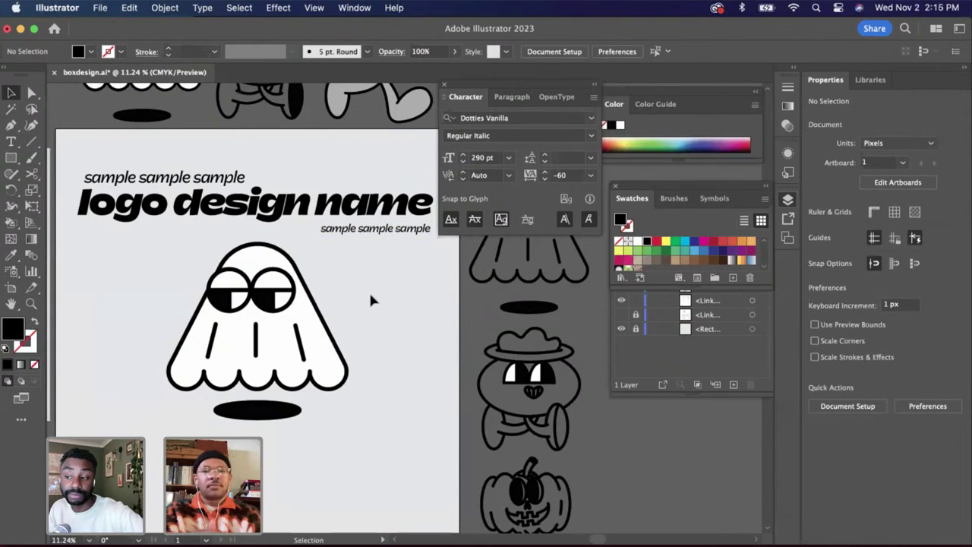
Copy the sample text above the heading and place the copy in the artboard's lower-right area, below the ghost's shadow
scroll(265, 232, "down", 1)
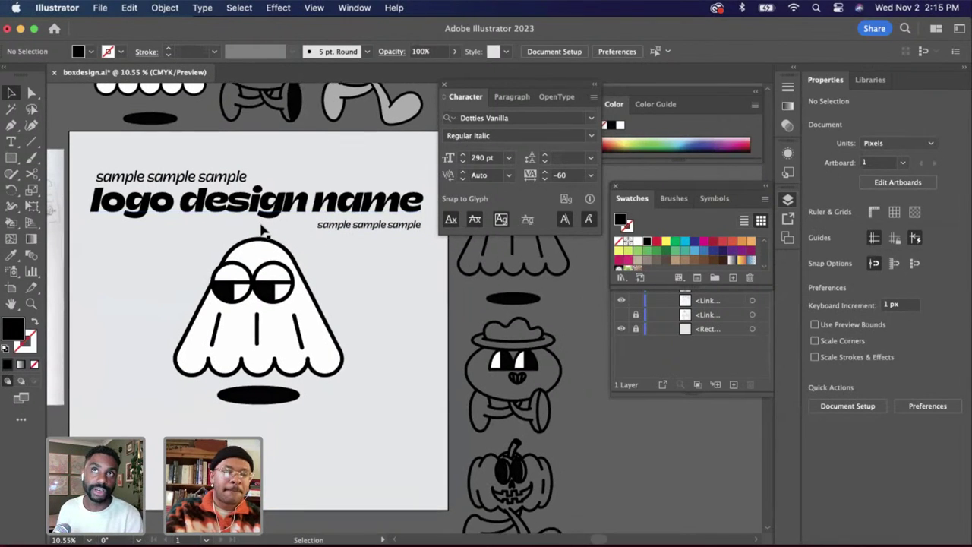
scroll(262, 232, "down", 3)
scroll(262, 232, "right", 3)
scroll(262, 232, "down", 1)
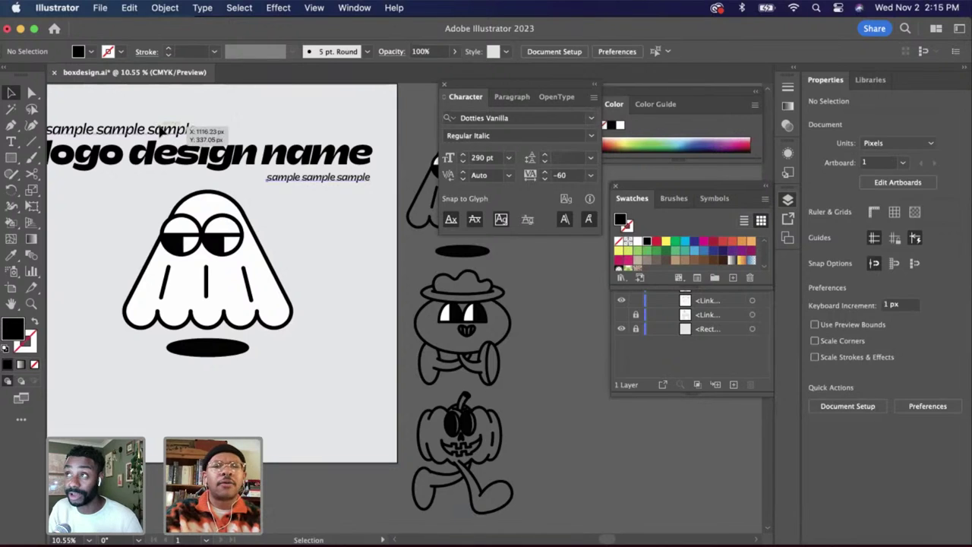
double_click(189, 131)
double_click(305, 314)
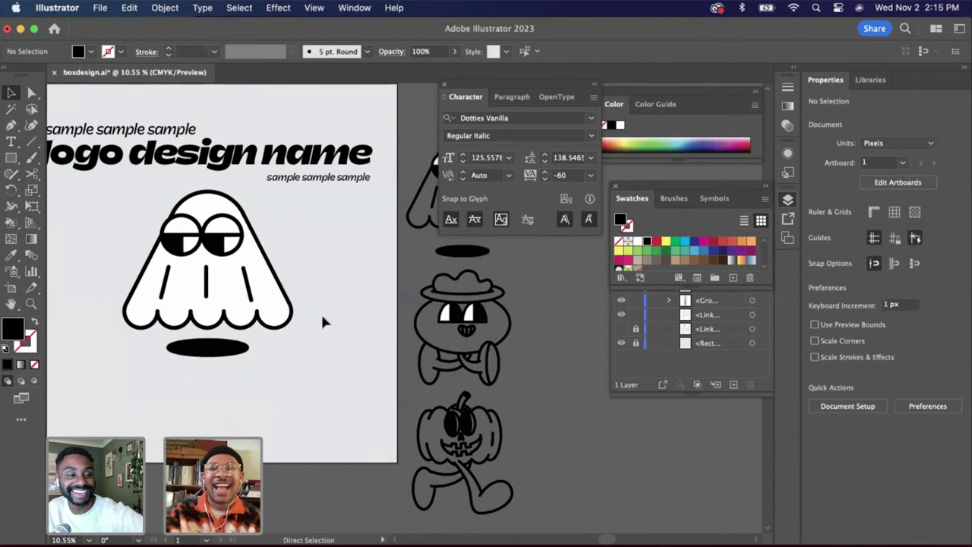
type("sample sample sample")
left_click_drag(376, 307, 273, 397)
Delete one word from the copied text so it reads "sample sample"
double_click(326, 390)
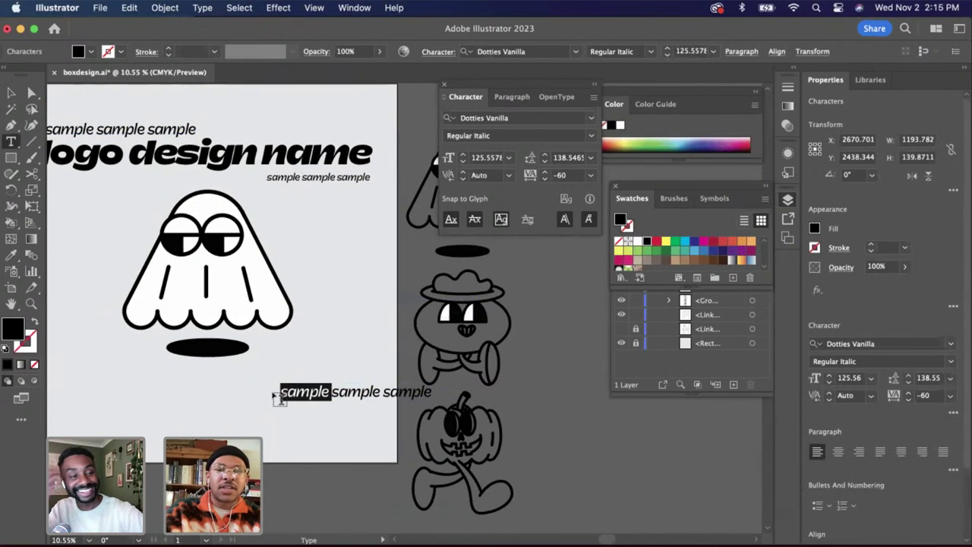
key("BackSpace")
left_click(8, 92)
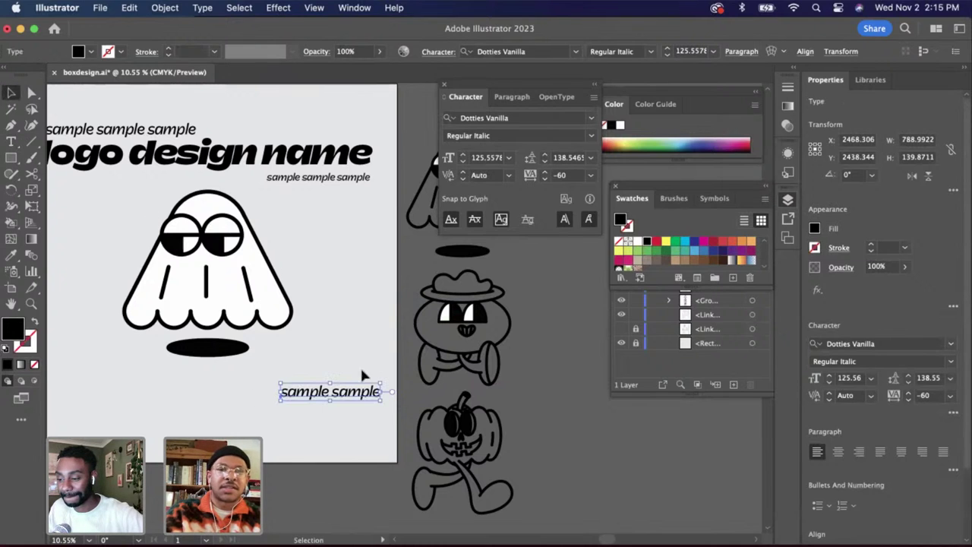
Enlarge the "sample sample" text to about 154 pt and position it in the artboard's bottom-right corner with a small margin
left_click_drag(381, 401, 357, 446)
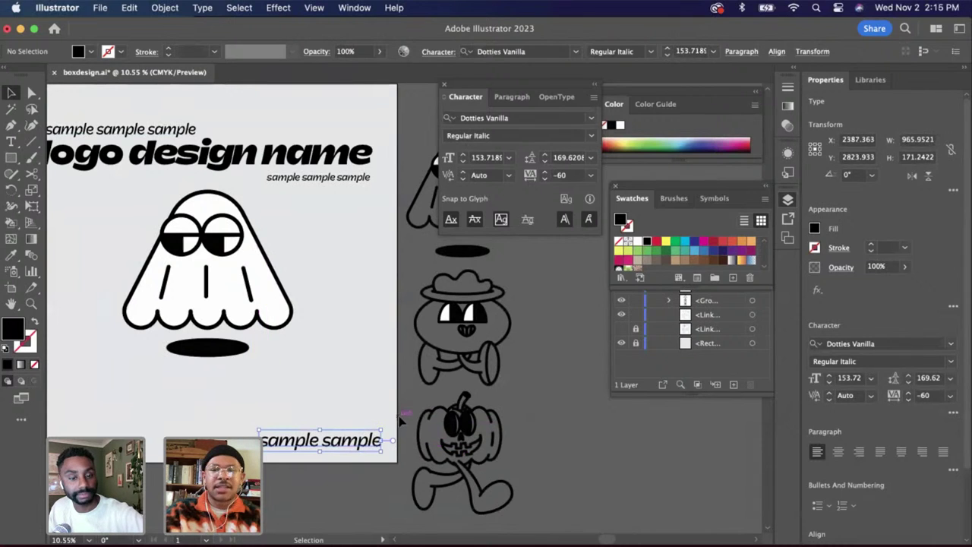
left_click(398, 418)
left_click(377, 447)
key("shift+Up")
key("shift+Up")
key("shift+Right")
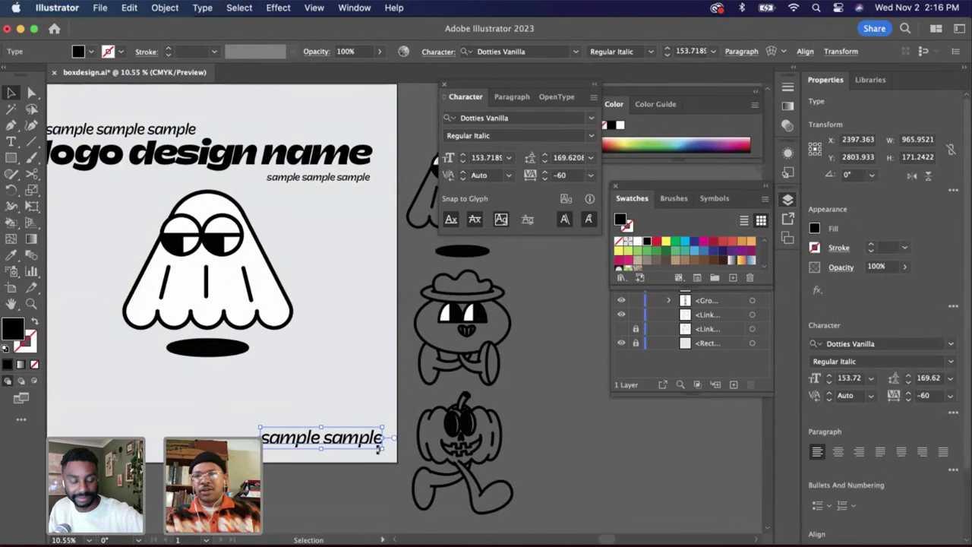
left_click(371, 355)
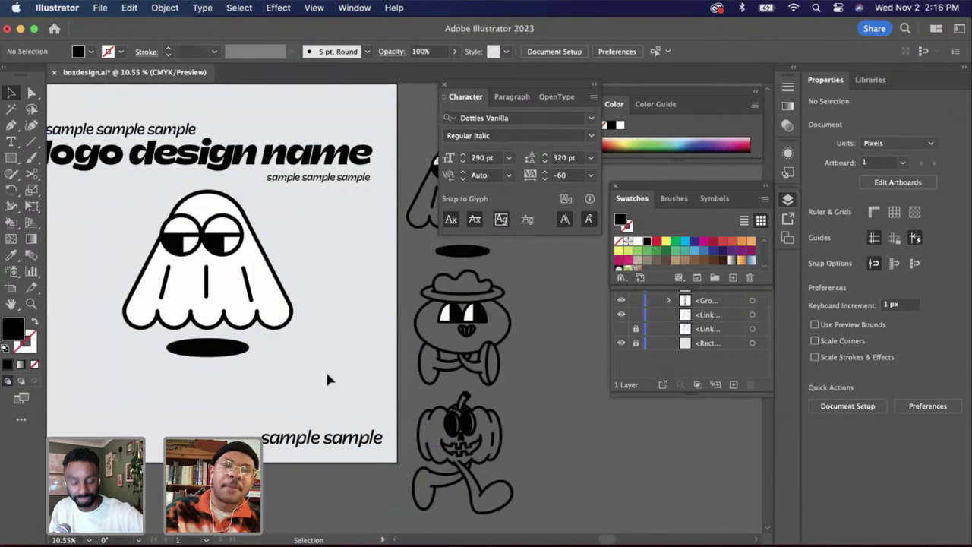
scroll(320, 387, "down", 2)
left_click_drag(319, 425, 320, 422)
left_click(282, 378)
scroll(281, 377, "up", 2)
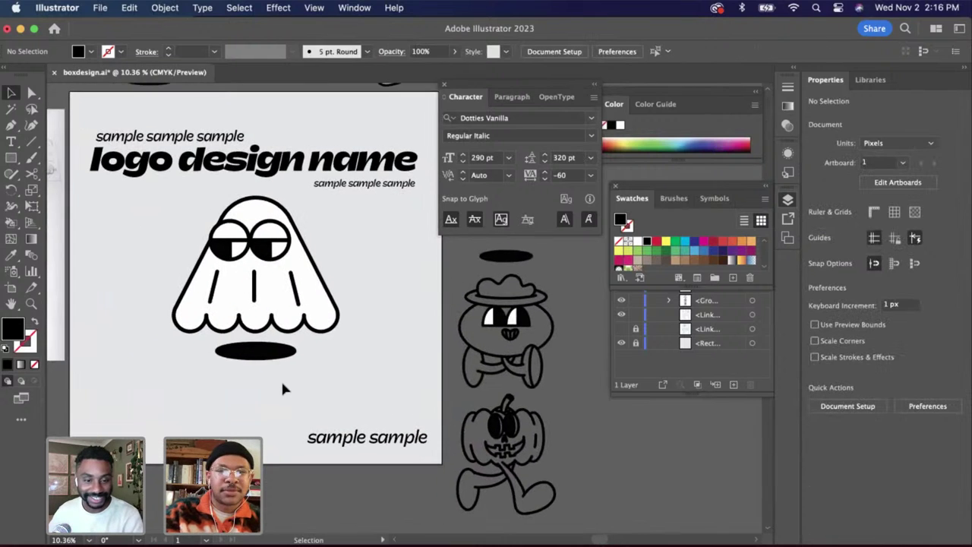
Draw a rectangle about 1123 by 200 px in the artboard's lower-left area and shift it down 50 px
scroll(281, 386, "left", 3)
left_click(11, 158)
scroll(215, 410, "up", 3)
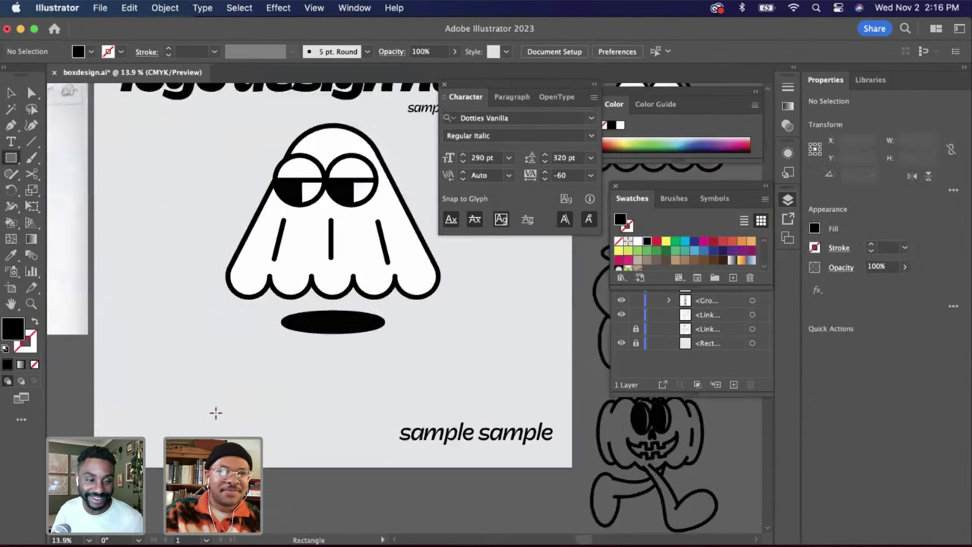
left_click_drag(79, 361, 303, 404)
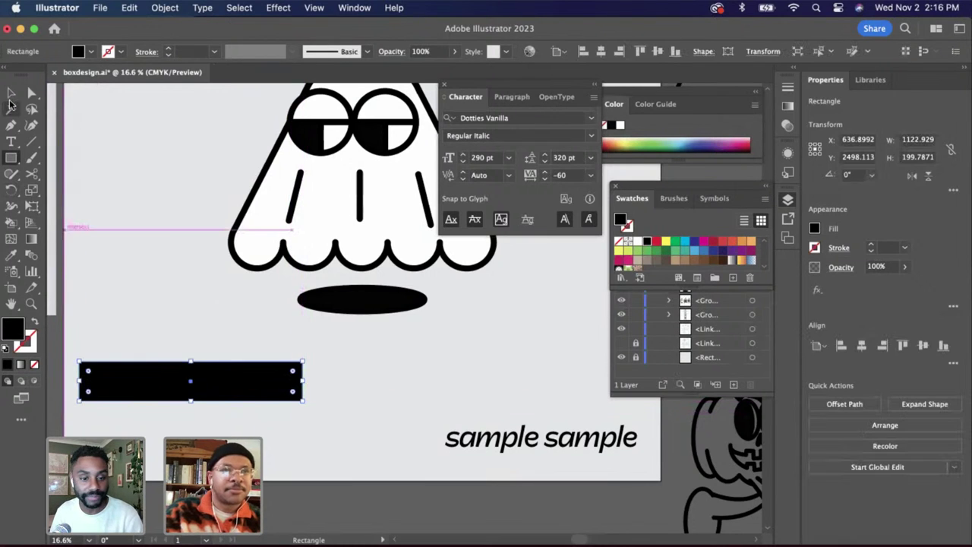
left_click(11, 93)
key("shift+Down")
key("shift+Down")
key("shift+Down")
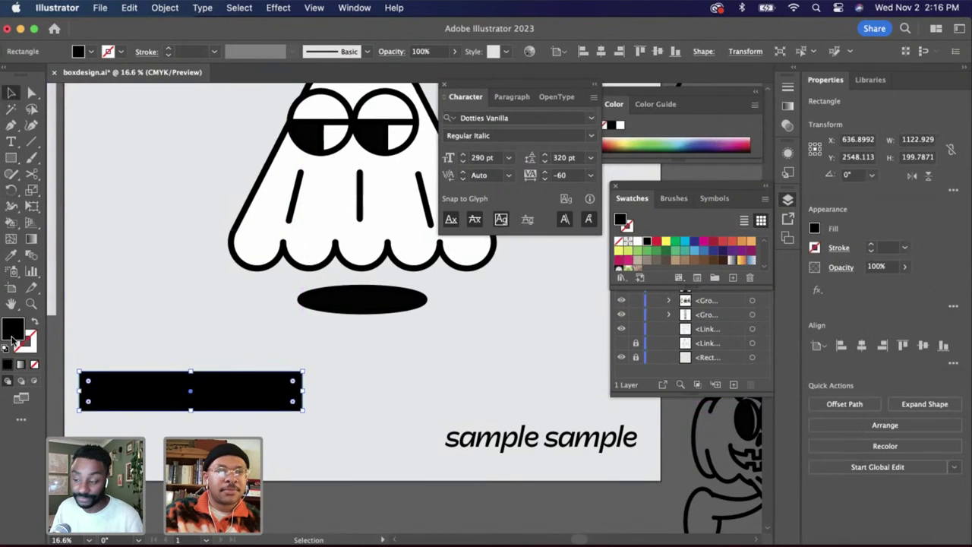
Fill the rectangle with mid grey #919191
double_click(13, 334)
left_click_drag(308, 325, 301, 285)
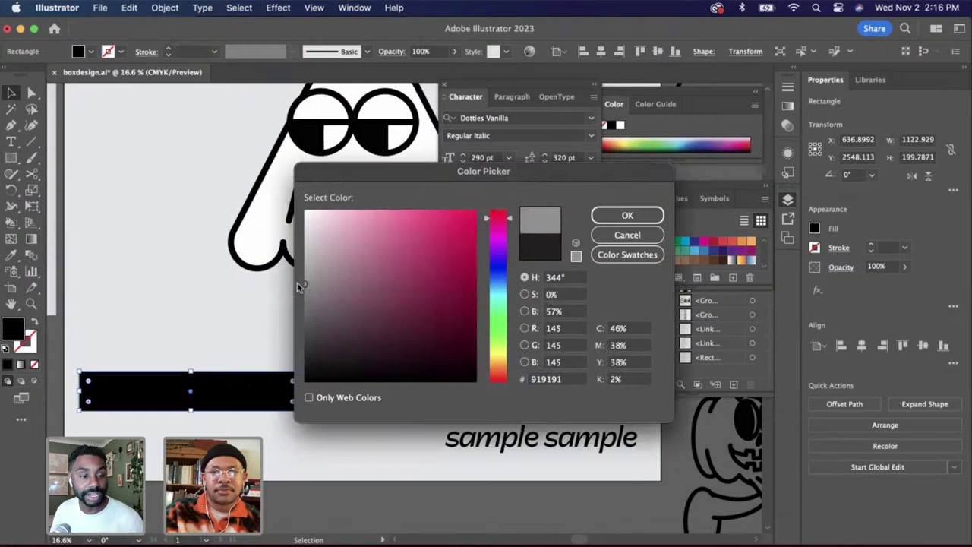
key("Return")
Sample the artboard's background colour as the rectangle's fill and darken it to a slightly deeper light grey
key("i")
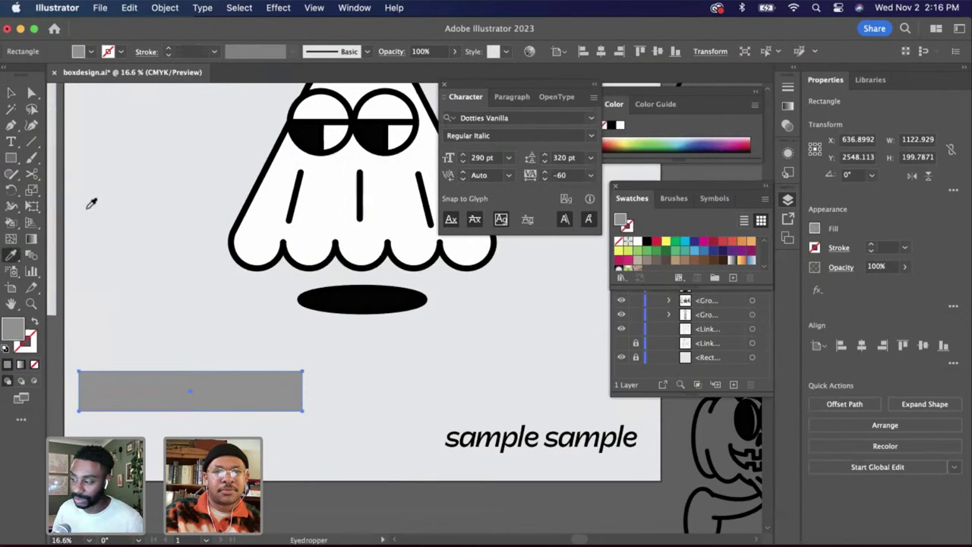
left_click(91, 202)
double_click(16, 331)
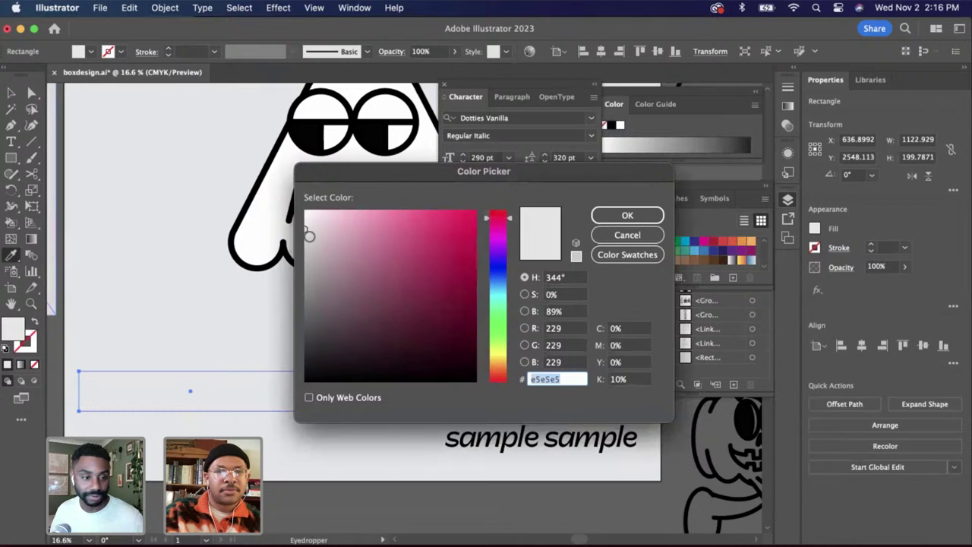
left_click_drag(310, 236, 309, 259)
key("Return")
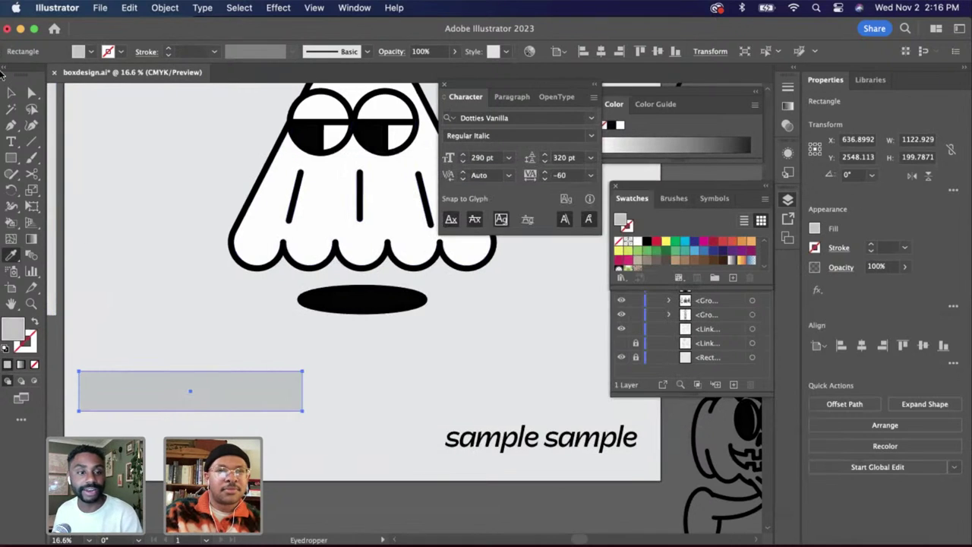
Widen the grey rectangle to about 1200 px by extending its right edge
left_click(12, 90)
left_click_drag(303, 409, 318, 411)
left_click(345, 431)
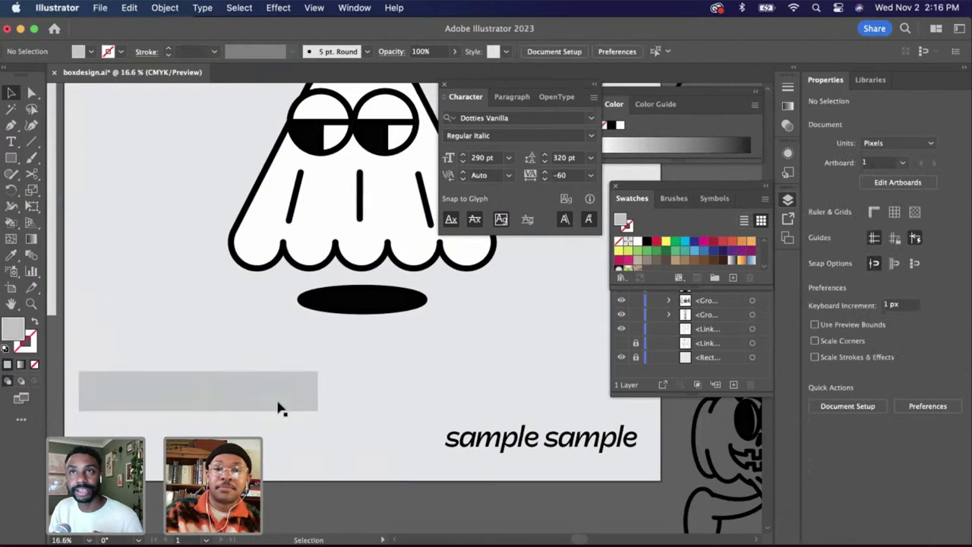
Duplicate the grey bar in place and move the copy 240 px down, leaving a small gap between the bars
left_click(276, 402)
key("super+c")
key("super+shift+v")
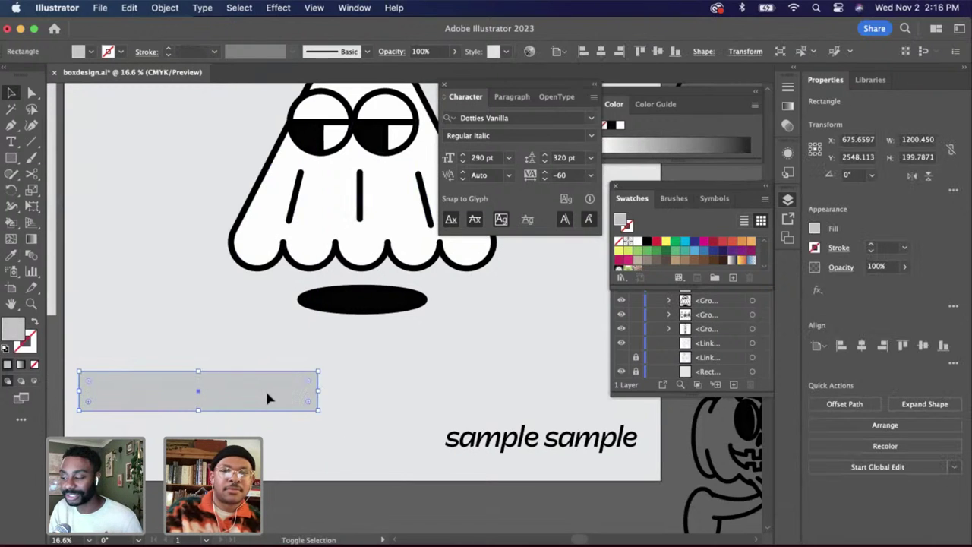
key("shift+Down")
key("shift+Down")
key("shift+Down")
key("shift+Down")
key("shift+Down")
key("shift+Down")
key("shift+Down")
key("shift+Down")
key("shift+Down")
key("shift+Down")
key("shift+Down")
key("shift+Down")
key("shift+Down")
key("shift+Down")
key("shift+Down")
key("shift+Down")
key("shift+Down")
key("shift+Down")
key("shift+Down")
key("shift+Down")
key("shift+Down")
key("shift+Down")
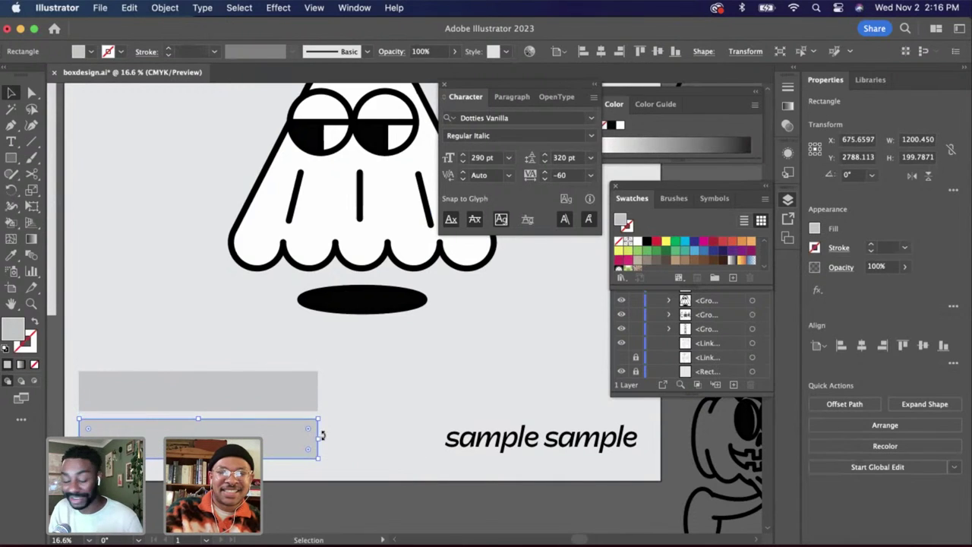
Widen the lower grey bar to about 1461 px and align it vertically with the "sample sample" text
left_click_drag(322, 434, 370, 436)
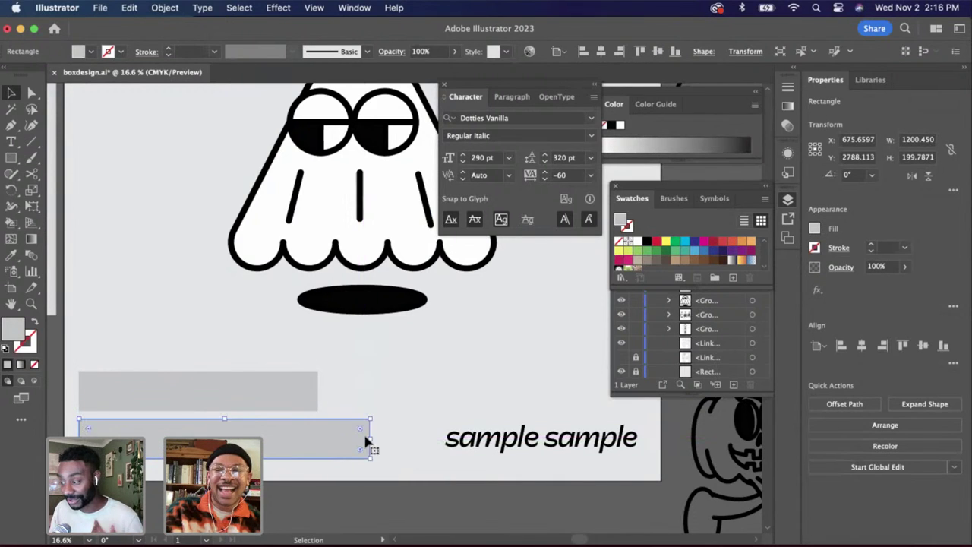
left_click(534, 452, "shift")
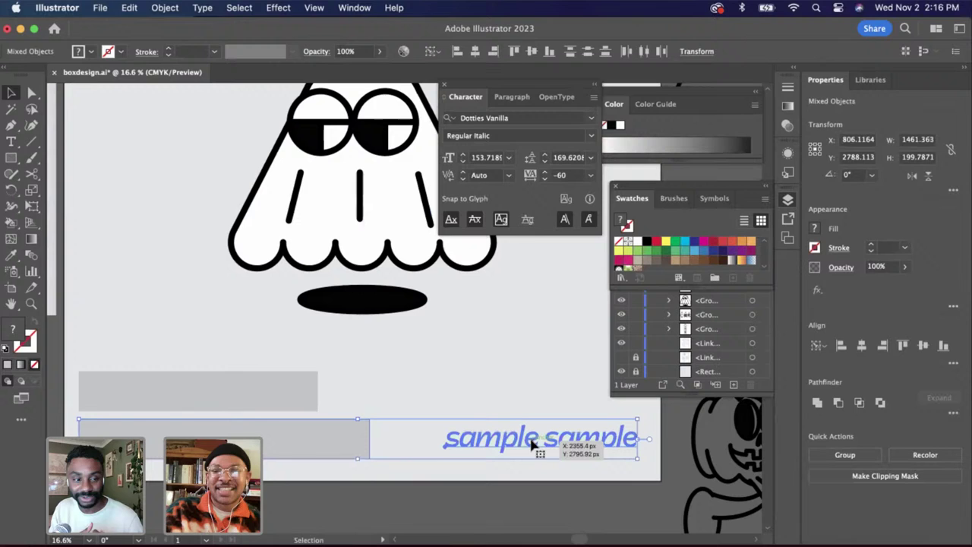
left_click(515, 51)
left_click(444, 341)
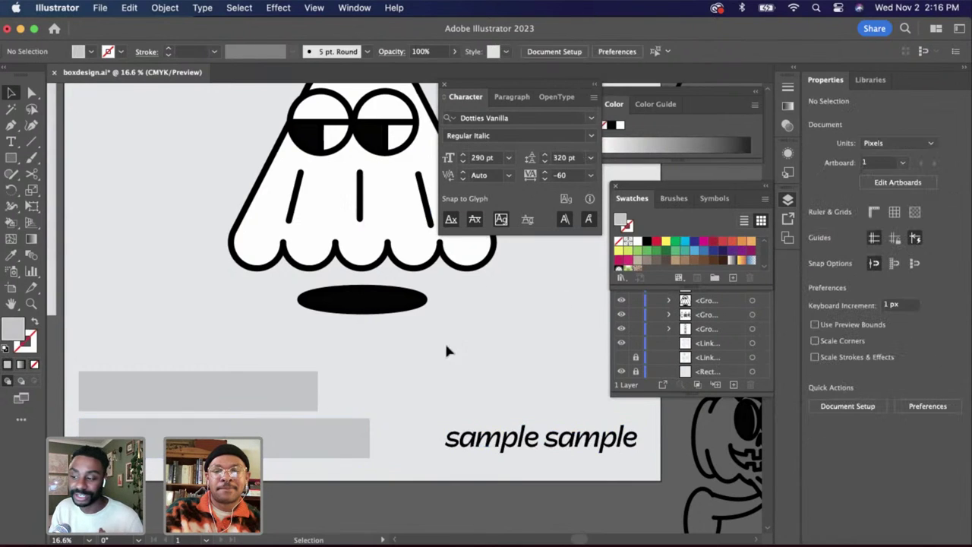
Shorten the upper grey bar and indent its start slightly from the start of the lower bar
scroll(308, 405, "down", 1)
left_click(306, 403)
left_click_drag(317, 392, 295, 392)
left_click(325, 386)
scroll(325, 386, "up", 2)
left_click(261, 389)
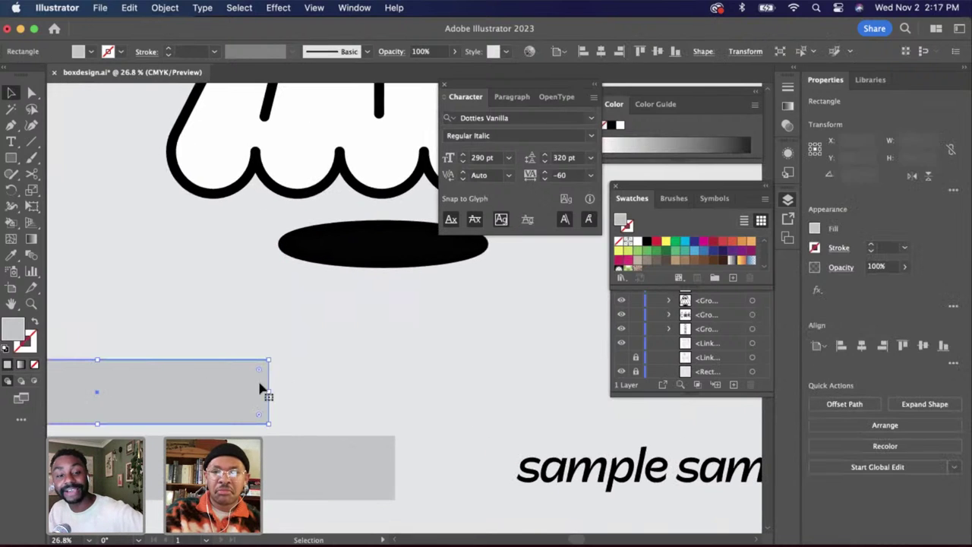
left_click(343, 389)
scroll(343, 390, "down", 3)
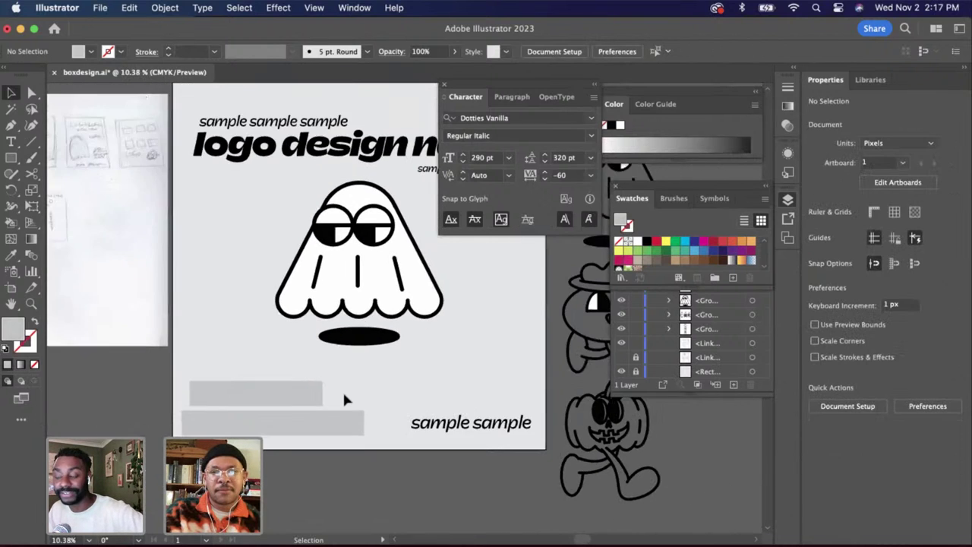
Align the start of the upper grey bar with the lower bar and widen it to about 1123 px
left_click(311, 395)
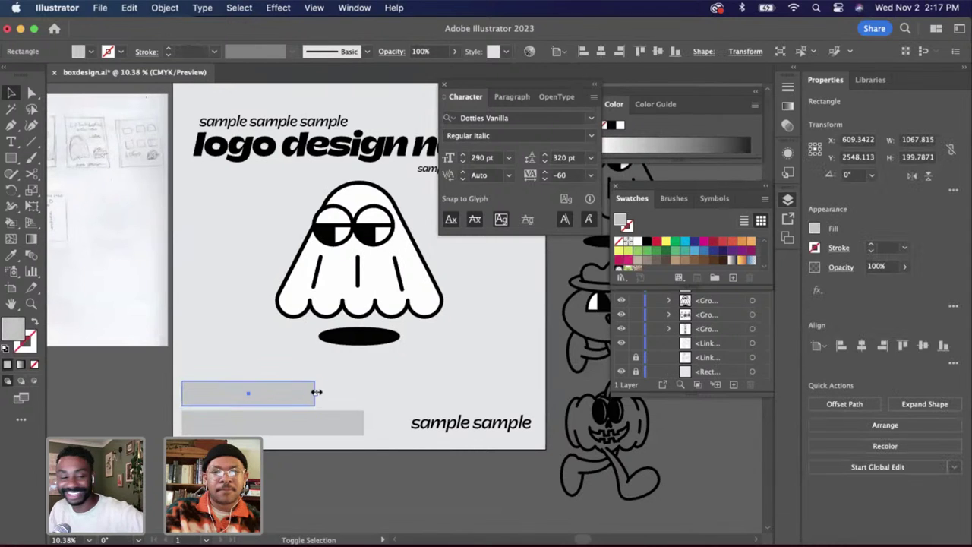
left_click_drag(316, 392, 321, 392)
left_click(347, 386)
scroll(347, 386, "up", 1)
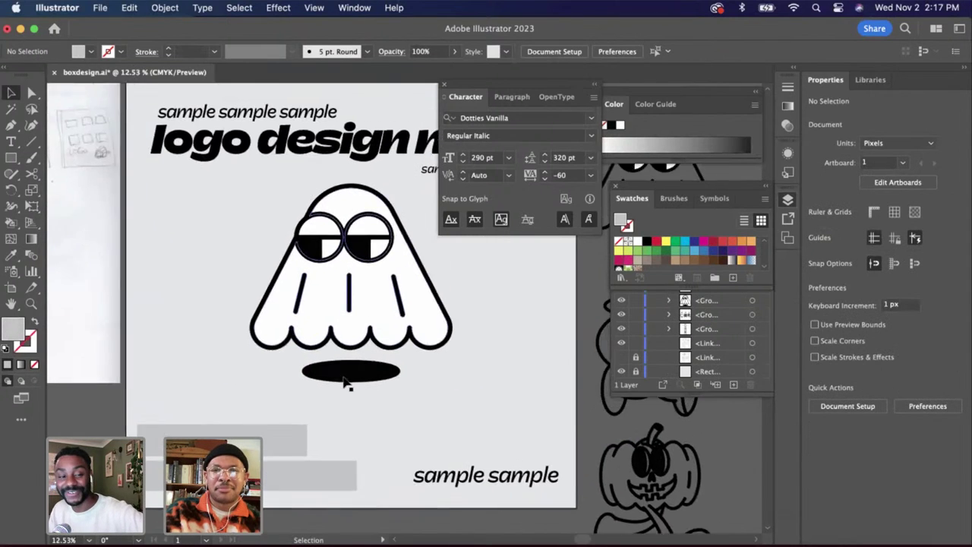
Group the "logo design name" heading with the small sample texts above and below it
scroll(346, 383, "up", 3)
scroll(345, 383, "right", 2)
left_click(390, 273)
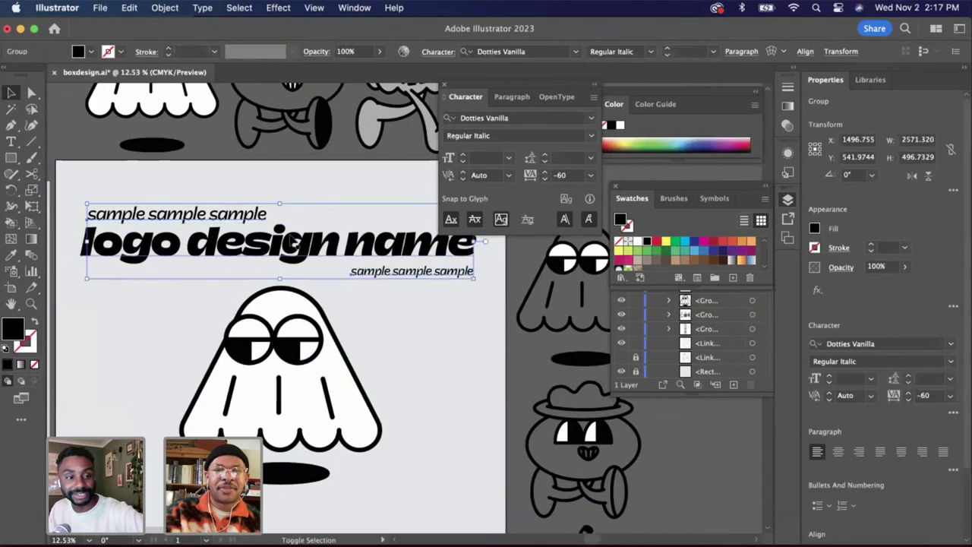
left_click(270, 227)
left_click_drag(219, 197, 400, 272)
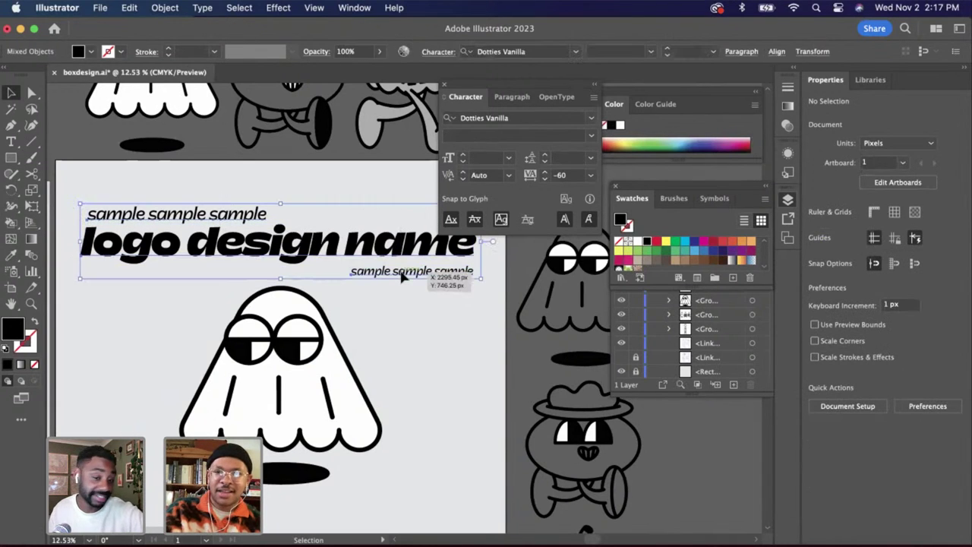
key("super+g")
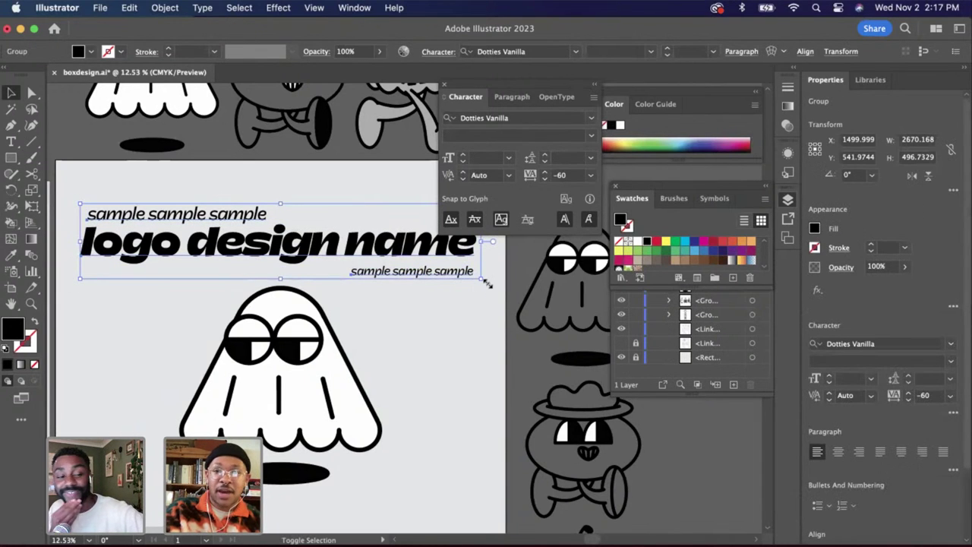
Scale the heading group down proportionally to about 2387 px wide and shift it slightly downward
left_click_drag(486, 282, 444, 274)
mouse_move(356, 241)
left_mouse_down()
mouse_move(366, 248)
mouse_move(359, 254)
left_mouse_up()
scroll(361, 277, "down", 3)
scroll(361, 277, "left", 1)
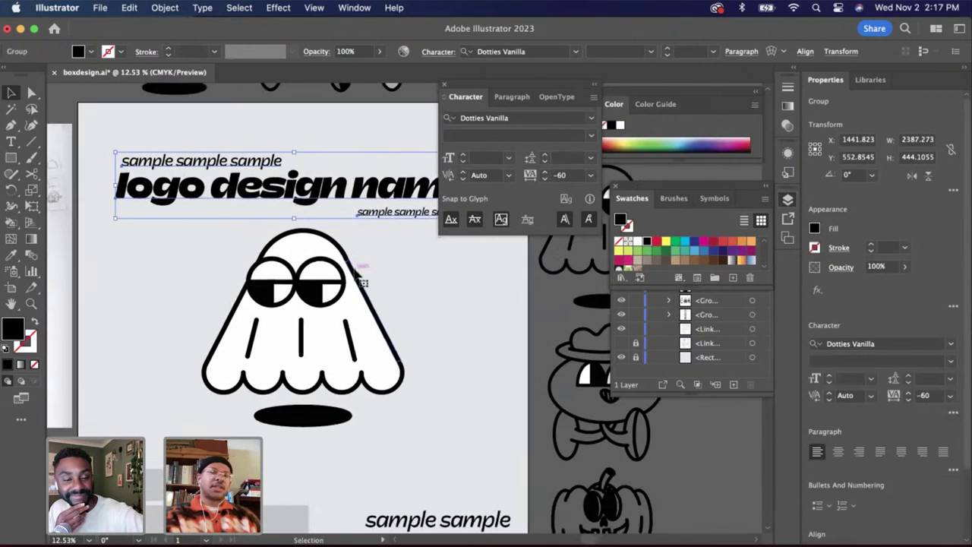
Try to align the heading group and the ghost by their vertical centres
left_click(351, 320, "shift")
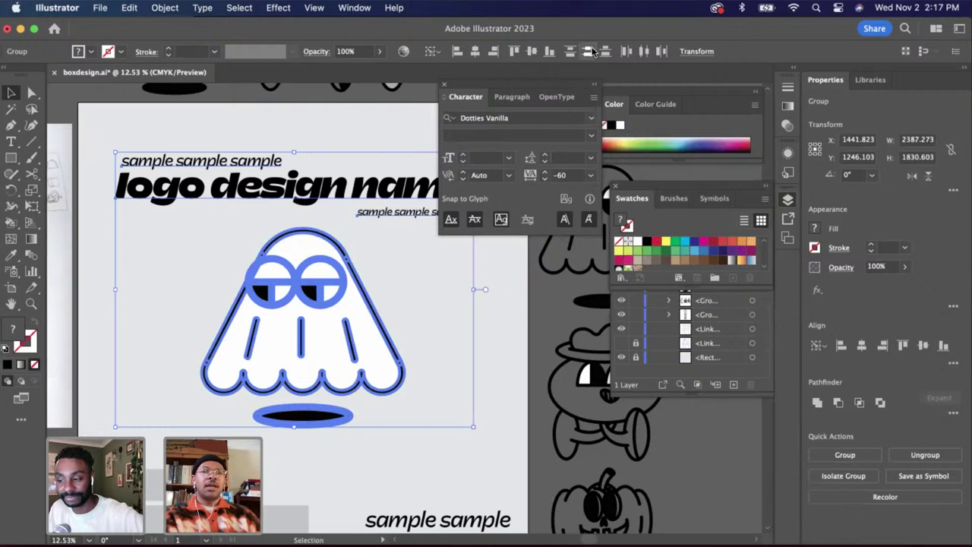
left_click(534, 50)
key("super+z")
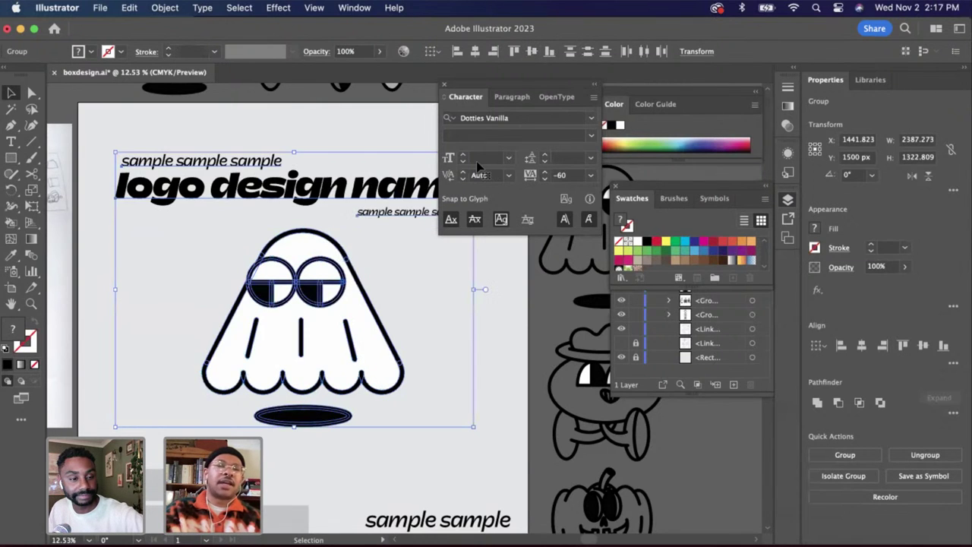
Centre the heading group horizontally on the artboard
left_click(326, 186)
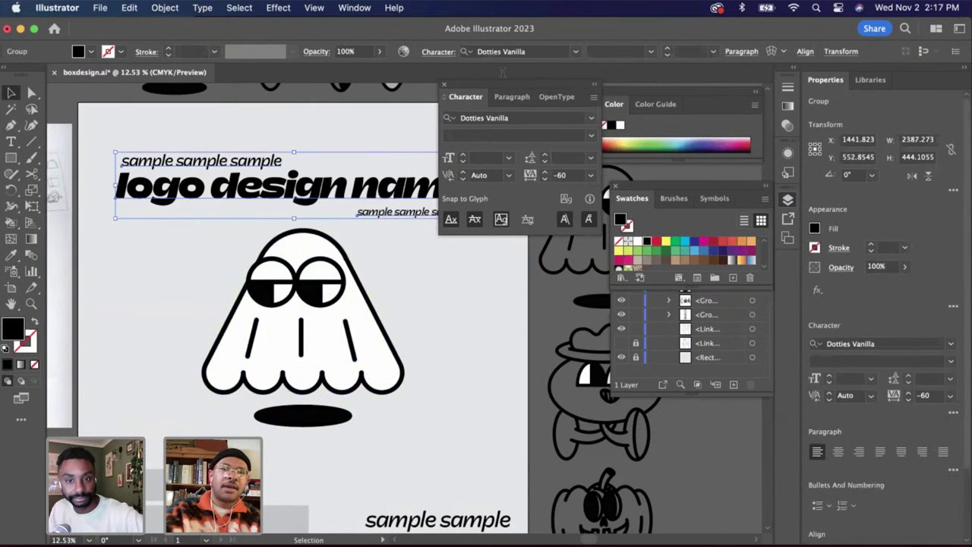
left_click(801, 53)
left_click(685, 89)
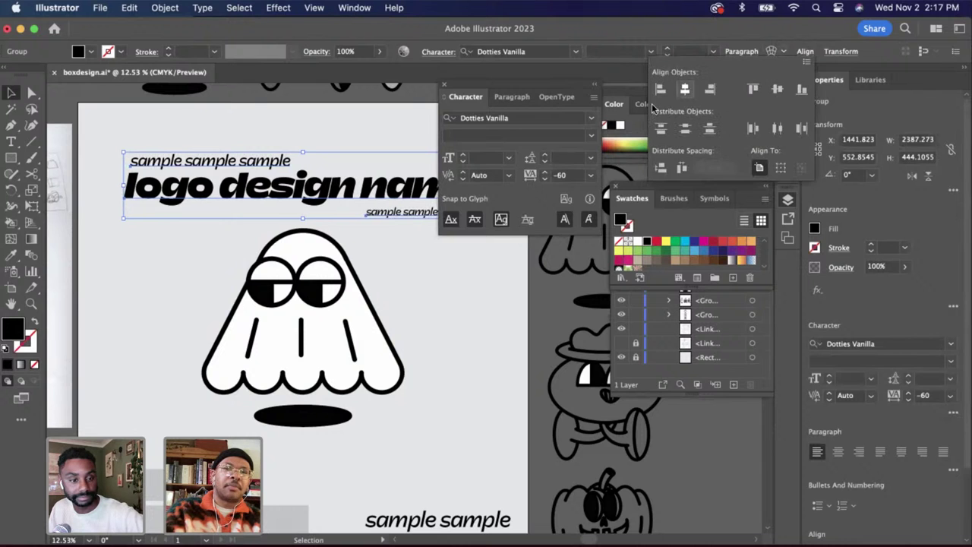
left_click(425, 228)
Delete both grey placeholder bars in the lower part of the artboard
scroll(422, 293, "down", 3)
scroll(423, 293, "right", 3)
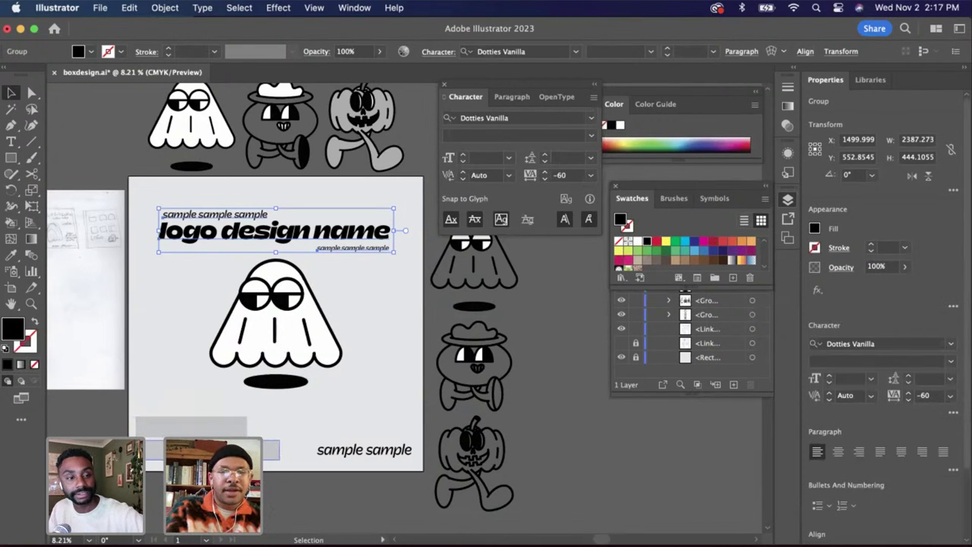
left_click(228, 449)
left_click(196, 429, "shift")
key("Delete")
scroll(233, 480, "up", 2)
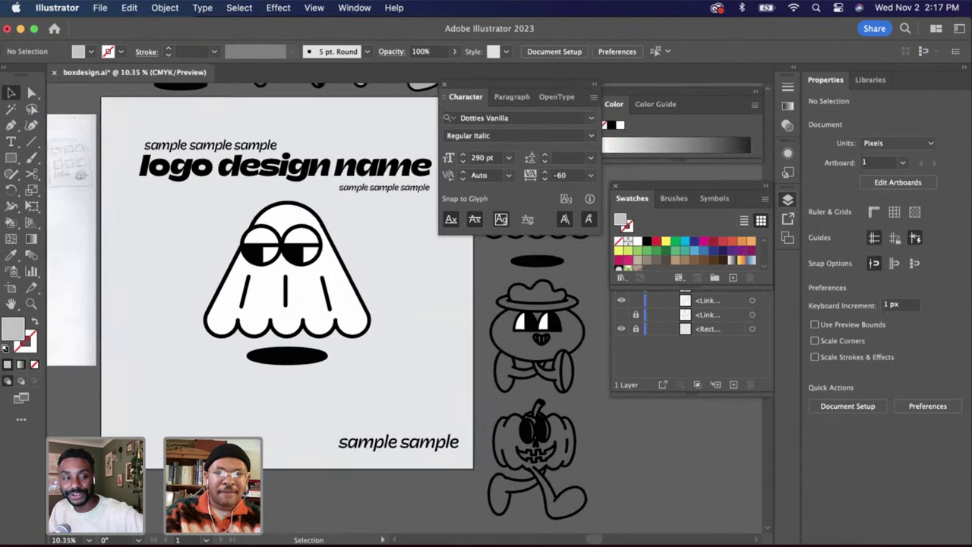
scroll(135, 359, "down", 2)
scroll(134, 359, "left", 1)
left_click(12, 158)
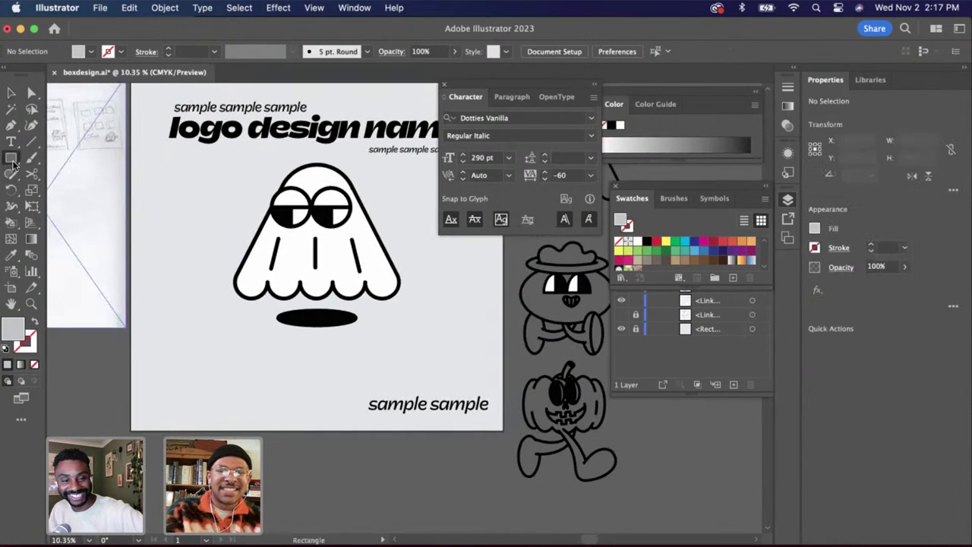
left_click_drag(12, 159, 68, 177)
left_click(69, 178)
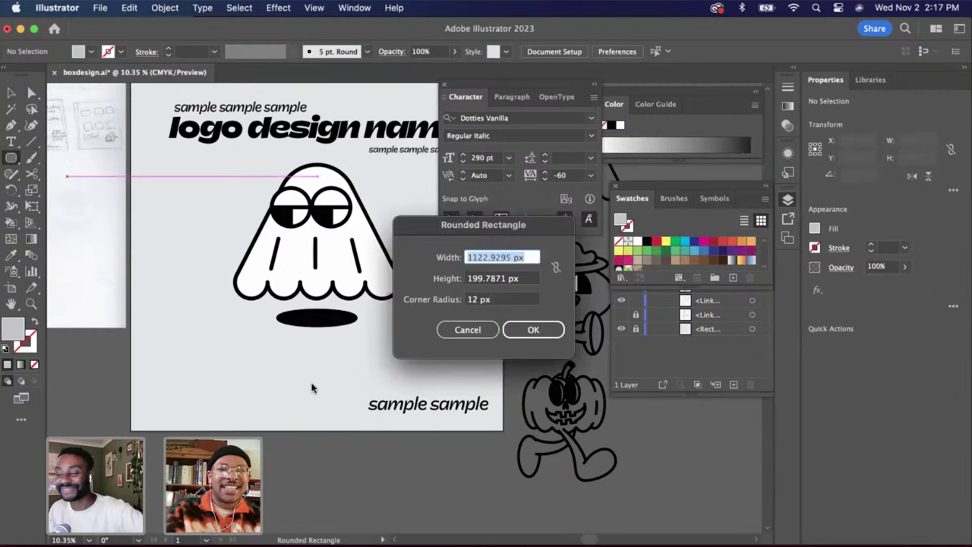
left_click(467, 329)
Draw a grey ellipse in the artboard's lower-left corner and size it to about 1052 × 368 px
left_click_drag(12, 161, 65, 191)
mouse_move(153, 388)
left_mouse_down()
mouse_move(271, 412)
mouse_move(283, 427)
left_mouse_up()
left_click(13, 93)
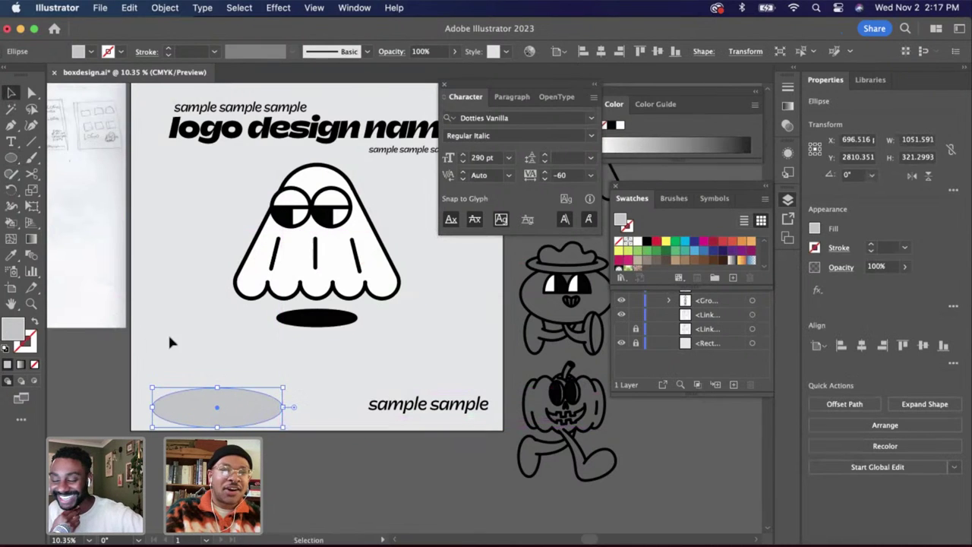
left_click_drag(215, 405, 209, 371)
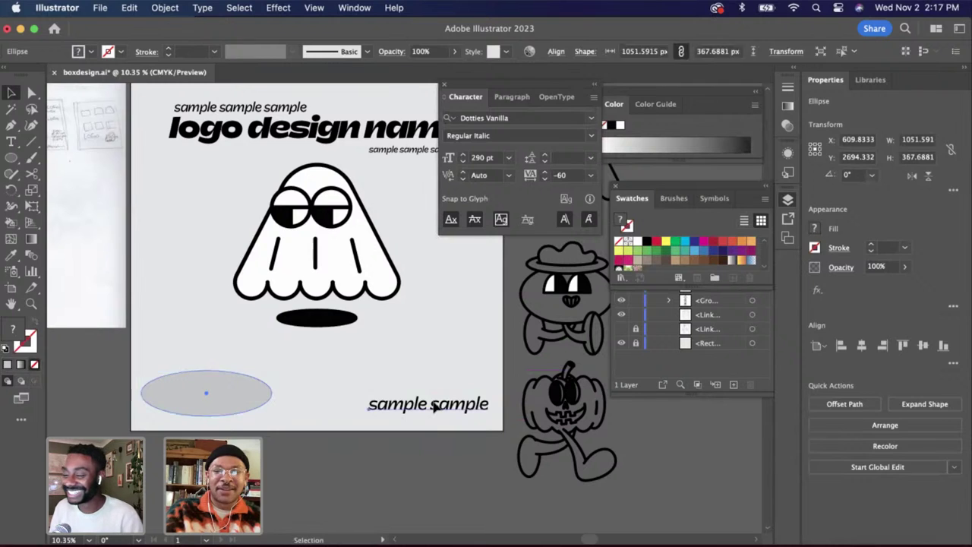
Align the grey ellipse and the "sample sample" text by their vertical centres
left_click(434, 406, "shift")
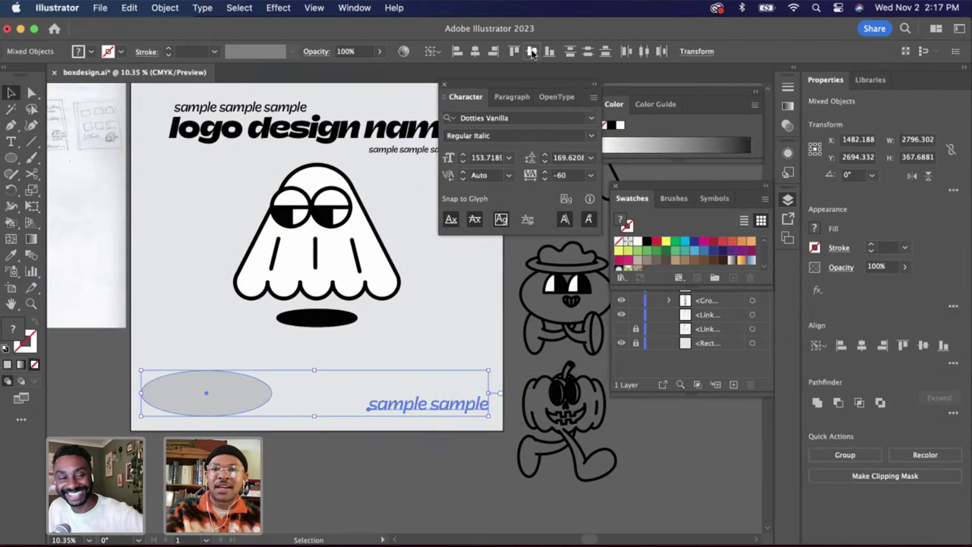
left_click(531, 51)
left_click(292, 395)
Move the grey ellipse and the "sample sample" text up together by 110 px
scroll(291, 391, "up", 4)
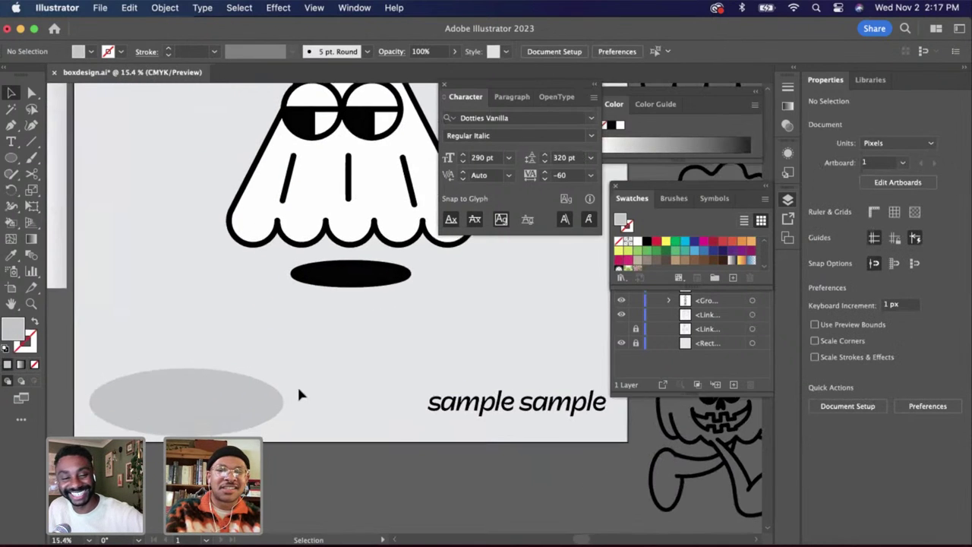
left_click(460, 410)
left_click(165, 409, "shift")
key("shift+Up")
key("shift+Up")
key("shift+Up")
key("shift+Up")
key("shift+Up")
key("shift+Up")
key("shift+Up")
key("shift+Up")
key("shift+Up")
key("shift+Up")
key("shift+Up")
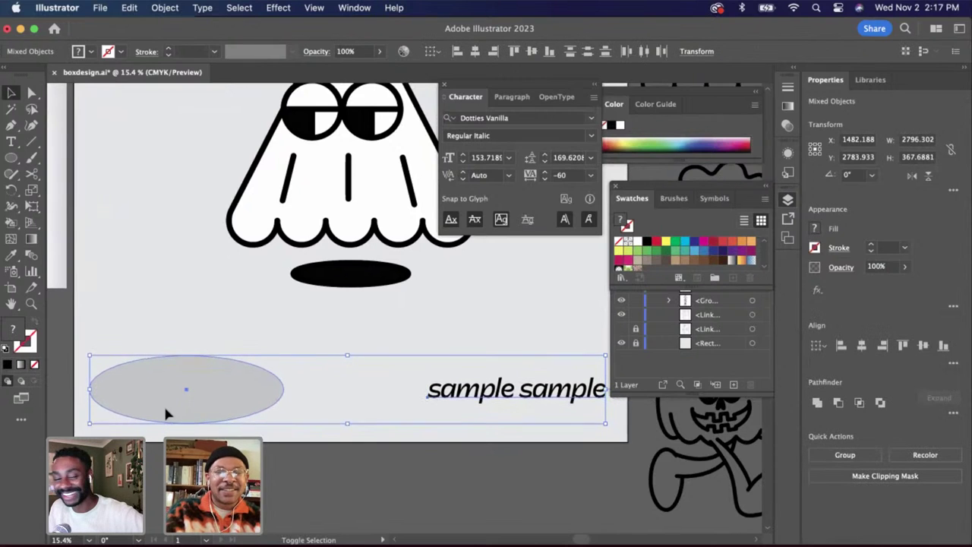
left_click(274, 452)
Narrow the grey ellipse to about 956 px wide and realign it vertically with the "sample sample" text
scroll(272, 455, "down", 5)
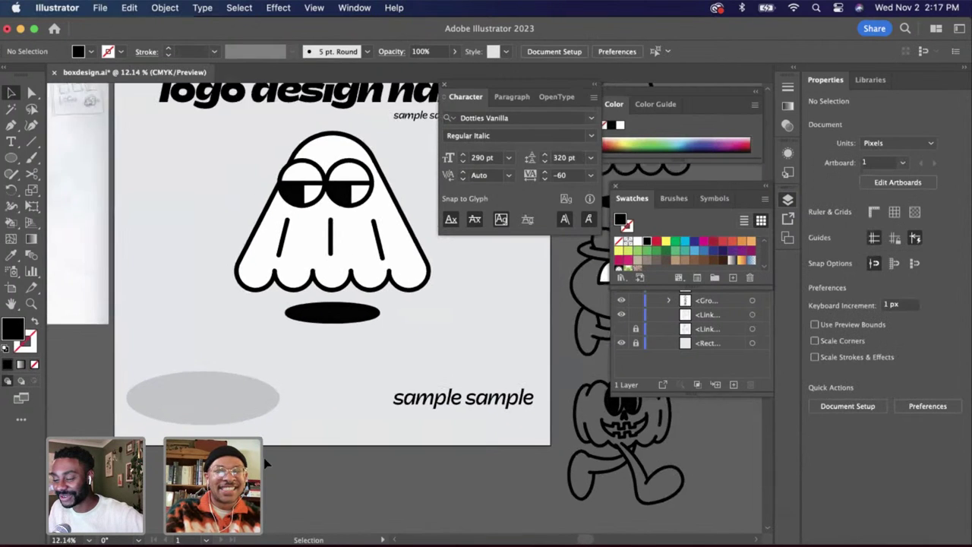
left_click(207, 411)
scroll(206, 411, "up", 5)
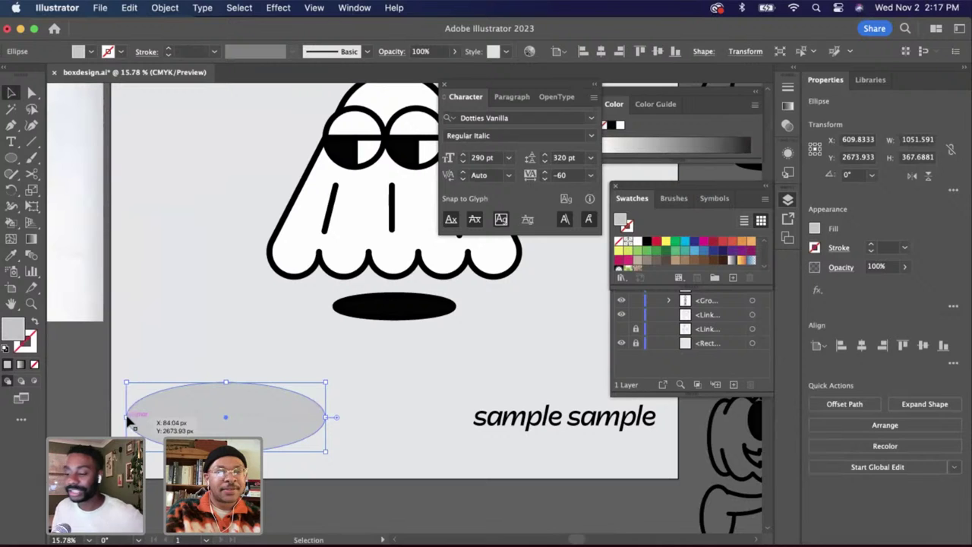
left_click_drag(126, 417, 138, 417)
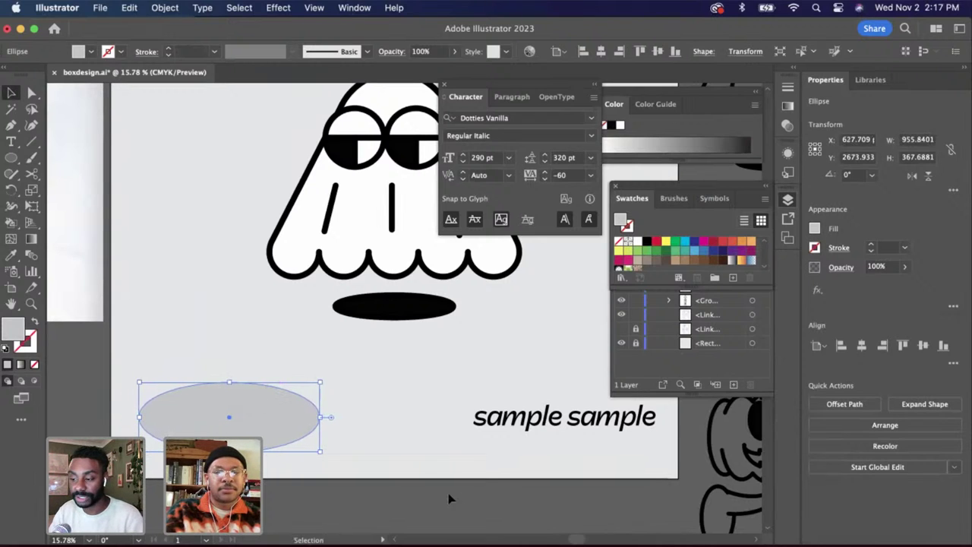
left_click(566, 419, "shift")
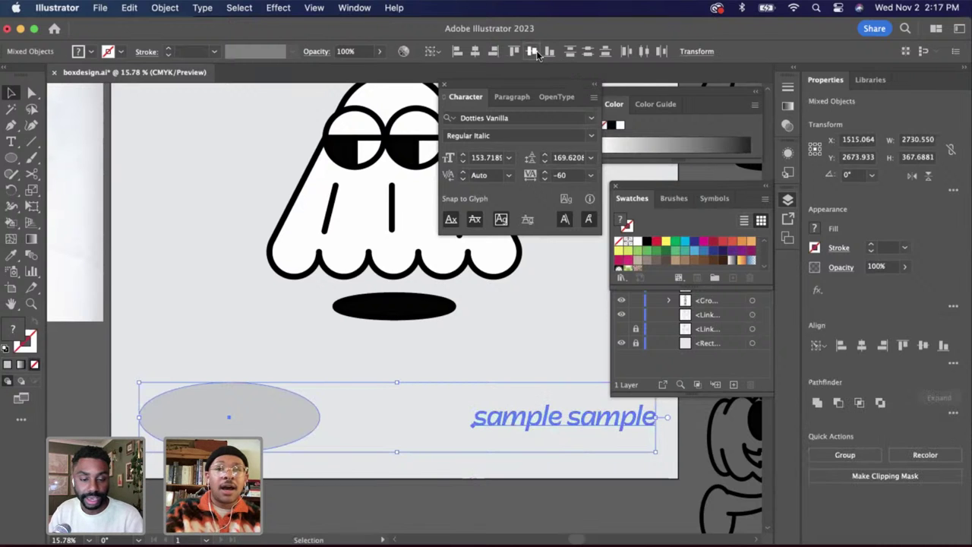
left_click(445, 376)
Scale the heading group down to about 1864 px wide and centre it horizontally over the ghost
scroll(445, 376, "down", 3)
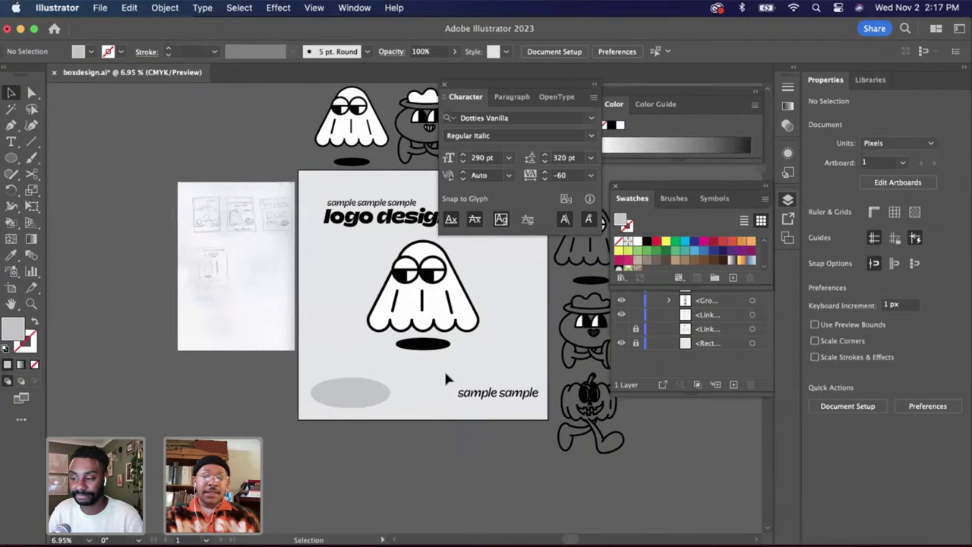
scroll(370, 258, "down", 1)
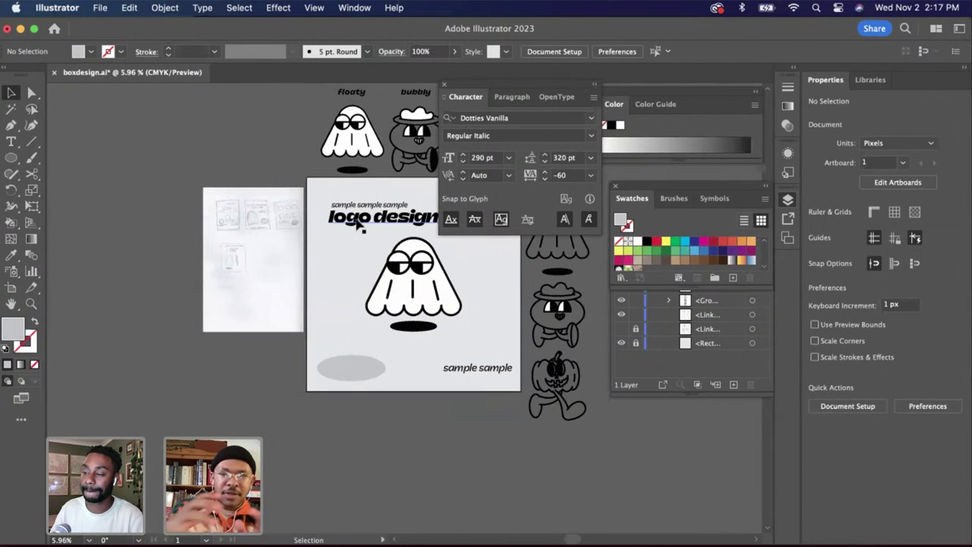
scroll(361, 220, "up", 3)
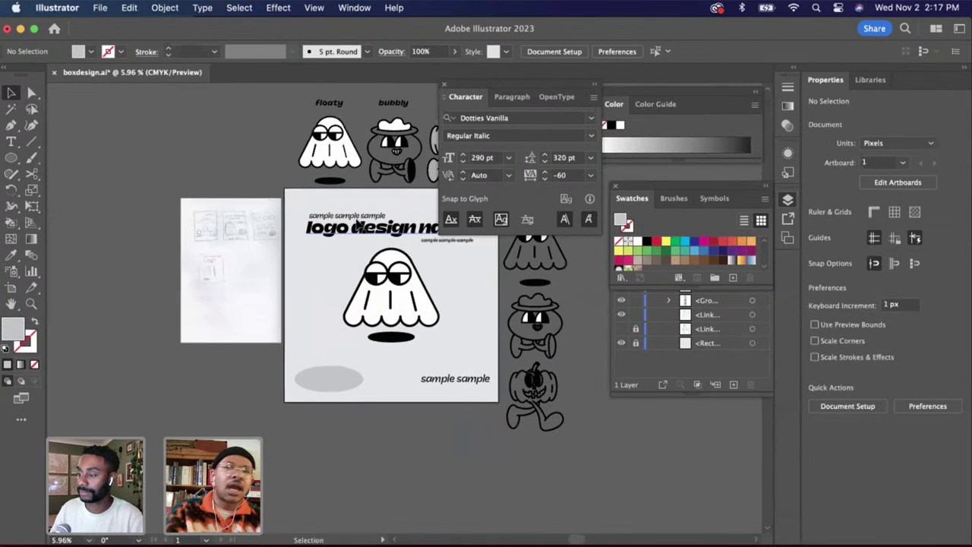
left_click(416, 283)
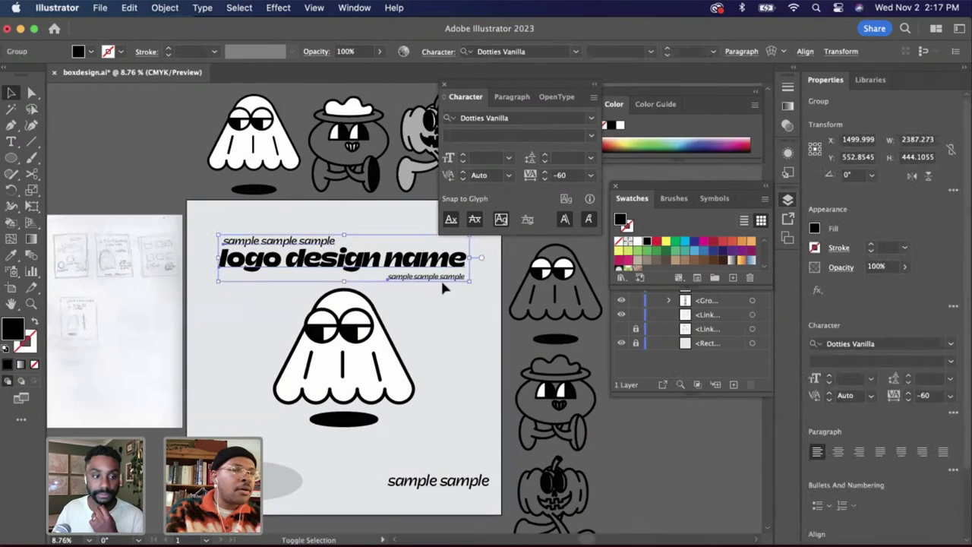
left_click_drag(469, 285, 416, 267)
scroll(408, 272, "up", 1)
scroll(408, 272, "up", 1)
left_click(353, 308, "shift")
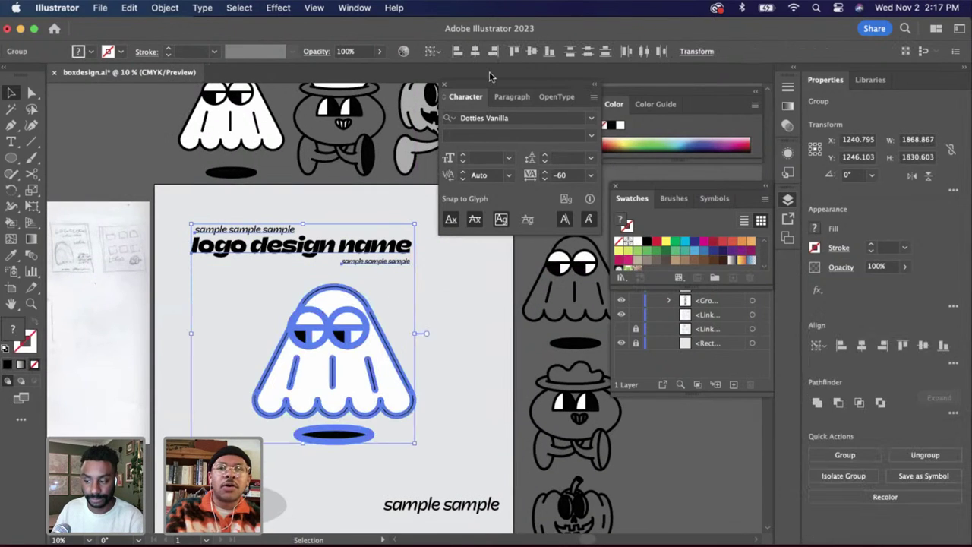
left_click(476, 50)
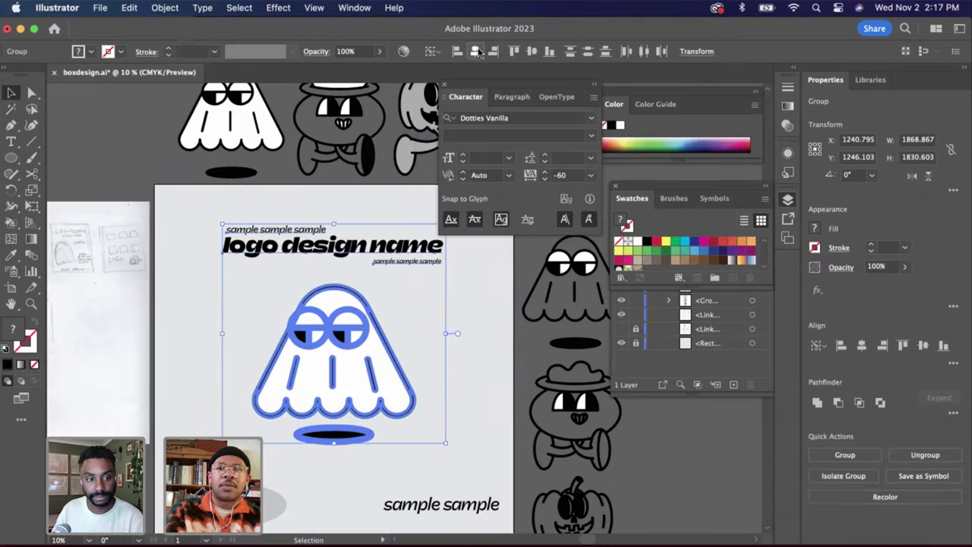
left_click(466, 292)
Move the heading group down 150 px so it sits just above the ghost's head
left_click_drag(416, 254, 416, 259)
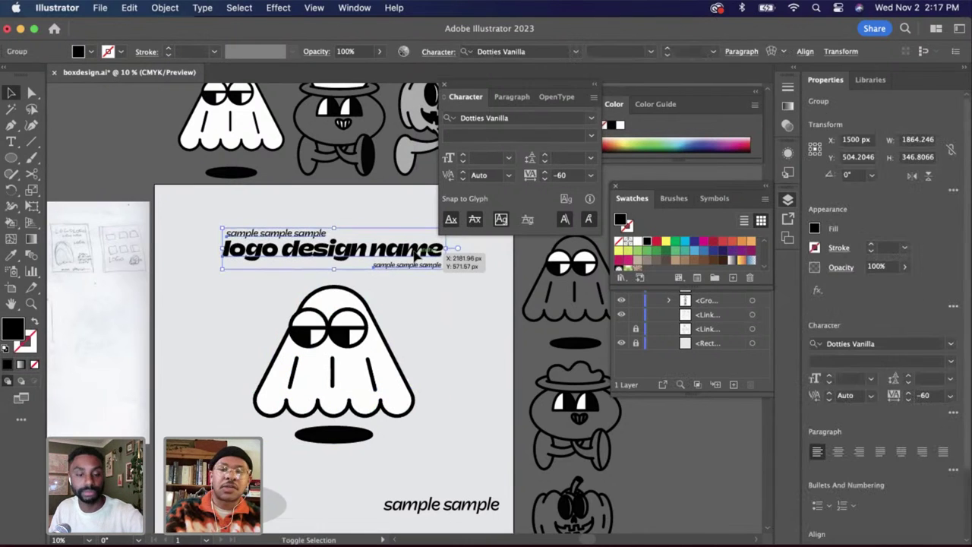
key("shift+Down")
key("shift+Down")
key("shift+Down")
key("shift+Down")
key("shift+Down")
key("shift+Down")
key("shift+Down")
key("shift+Down")
key("shift+Down")
key("shift+Down")
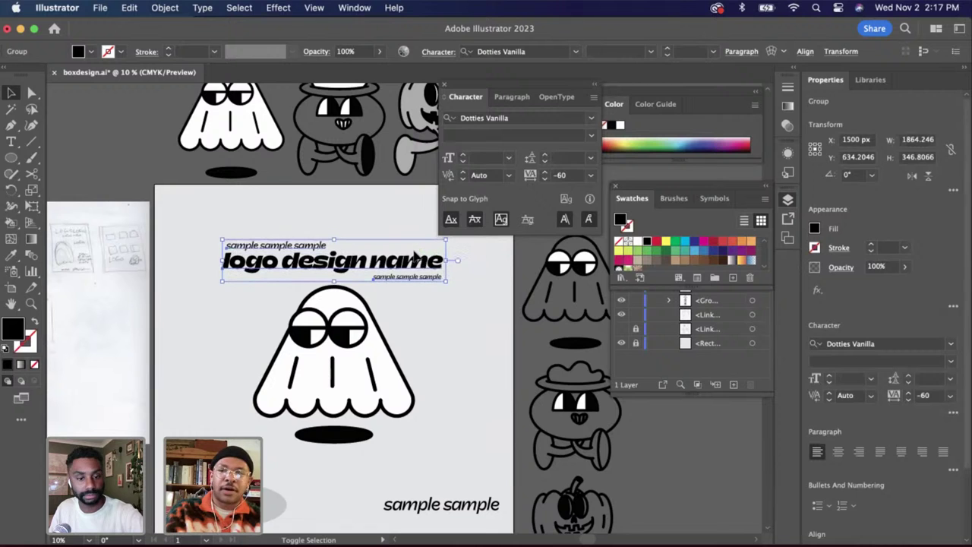
key("shift+Down")
key("shift+Down")
scroll(387, 272, "left", 3)
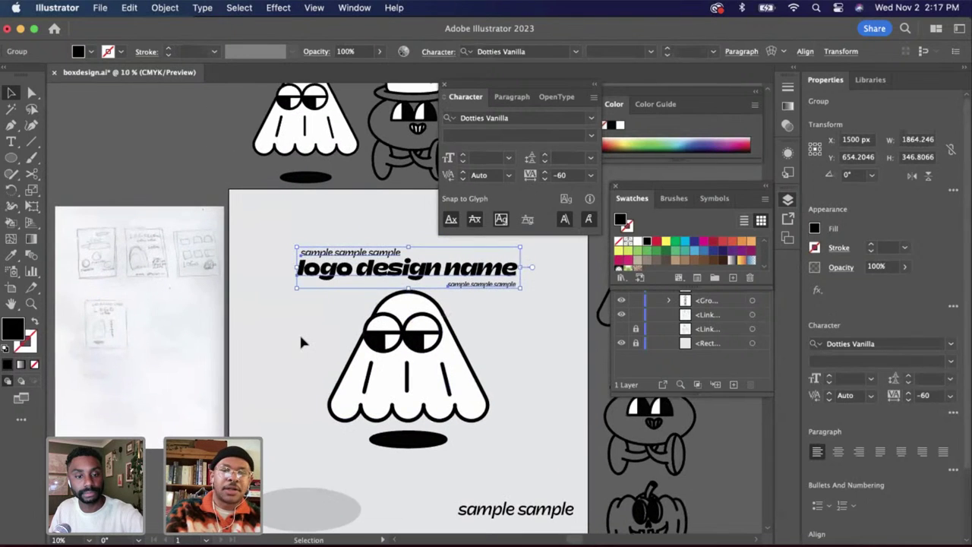
left_click(301, 339)
scroll(301, 338, "down", 3)
scroll(200, 310, "up", 4)
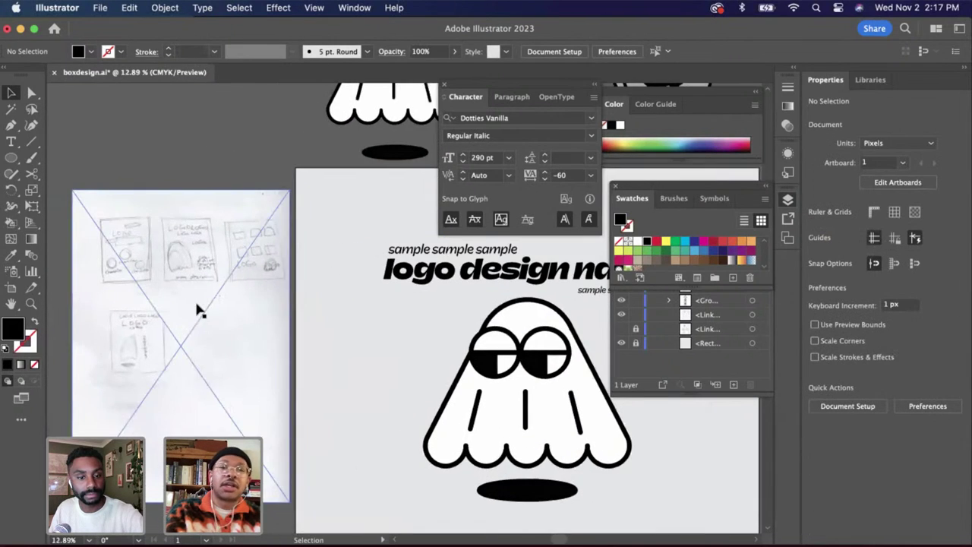
scroll(357, 342, "right", 5)
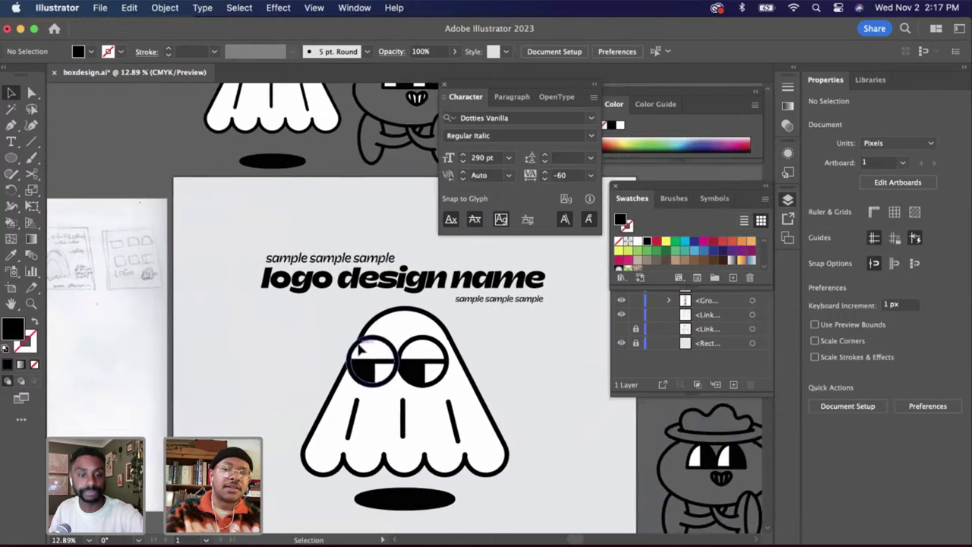
scroll(357, 347, "down", 3)
scroll(357, 348, "right", 3)
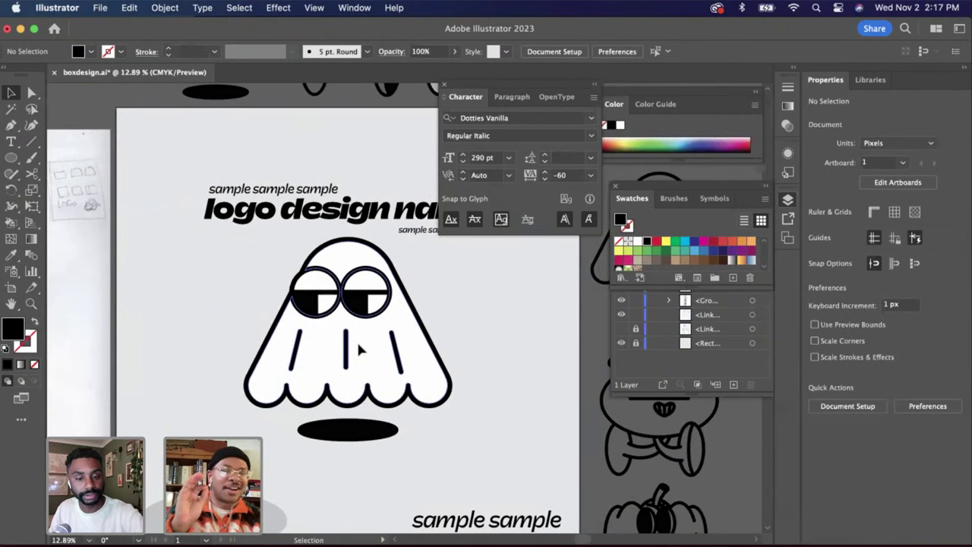
Enlarge the heading group to about 3222 px wide and centre it horizontally on the artboard
scroll(321, 270, "right", 3)
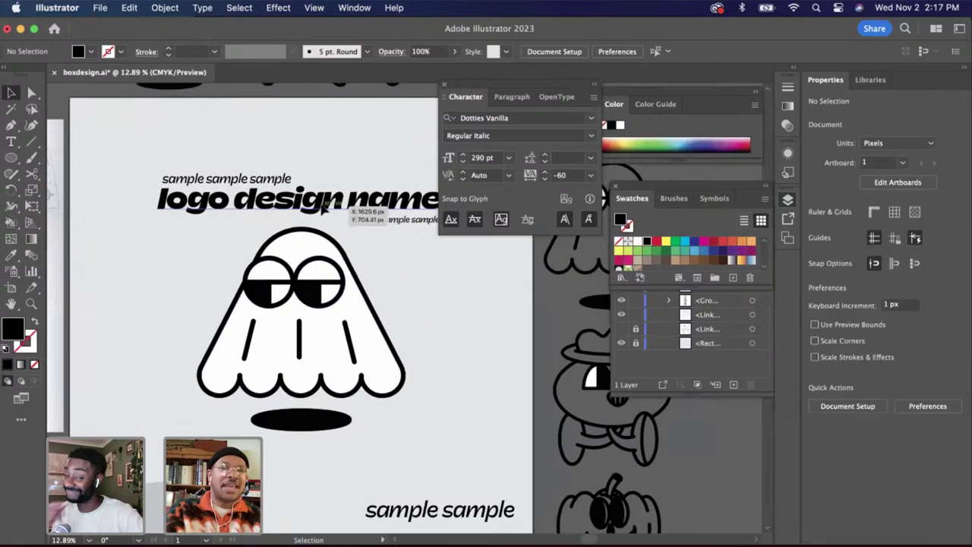
left_click(312, 206)
scroll(308, 205, "down", 3)
scroll(307, 205, "right", 3)
left_click_drag(310, 217, 436, 268)
mouse_move(390, 223)
left_mouse_down()
mouse_move(335, 199)
mouse_move(394, 232)
left_mouse_up()
scroll(392, 233, "left", 2)
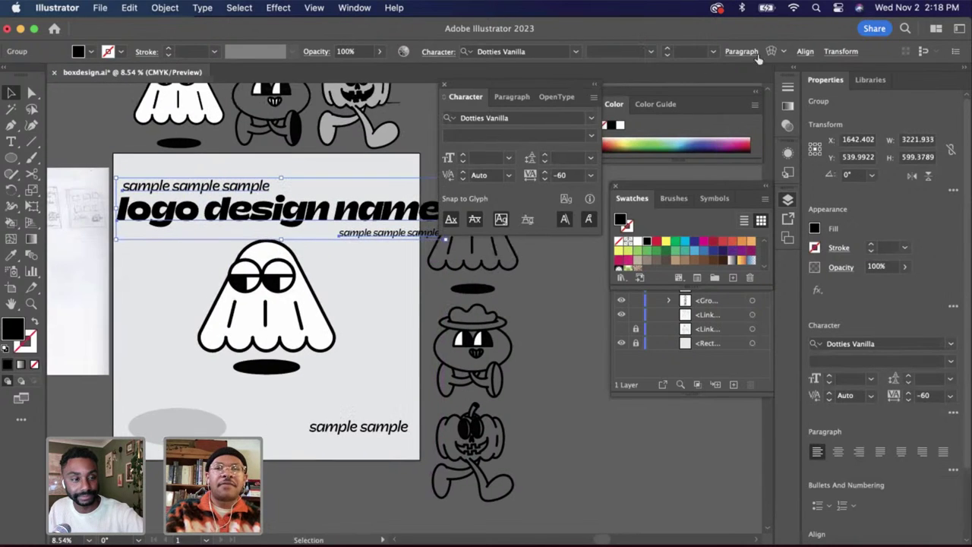
left_click(804, 53)
left_click(687, 90)
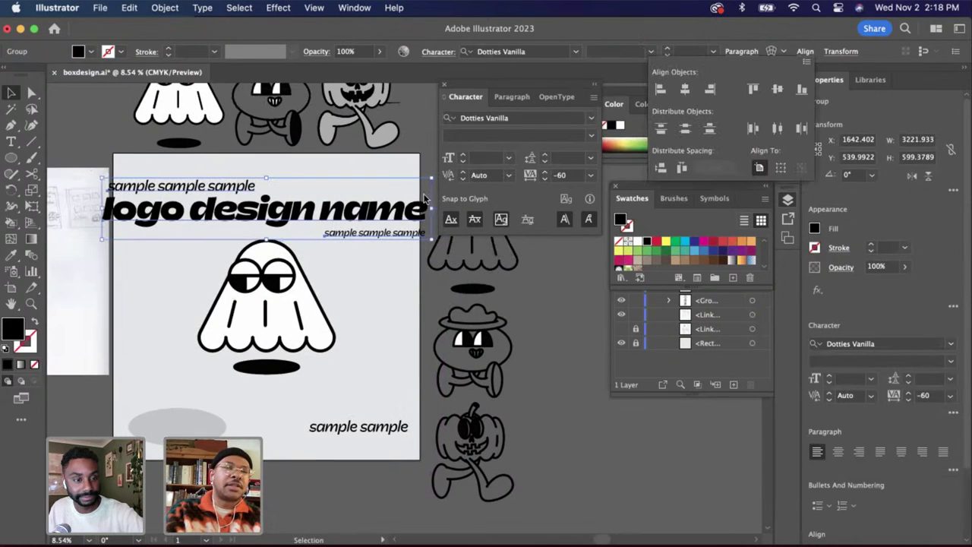
left_click(376, 145)
left_click(426, 150)
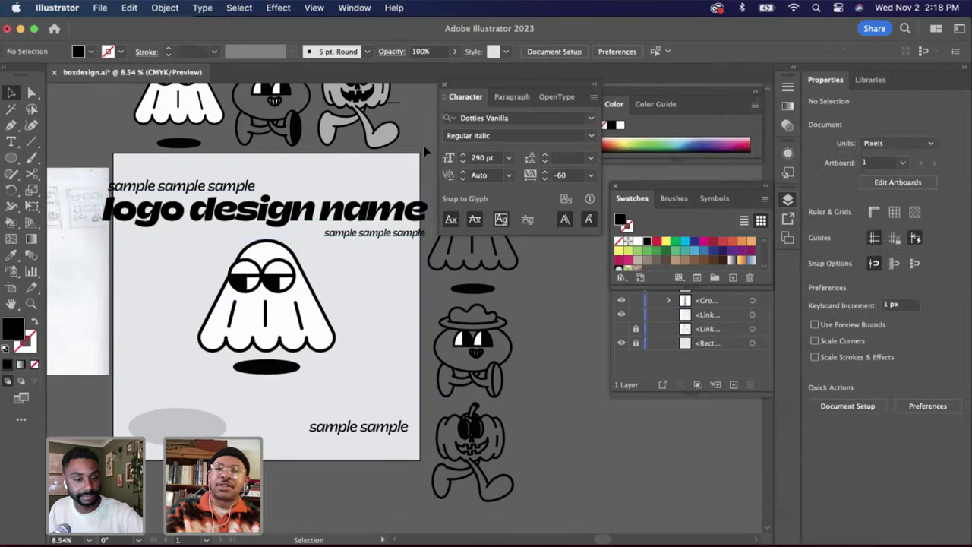
Move the heading group up by 50 px
left_click(377, 228)
key("shift+Up")
key("shift+Up")
key("shift+Up")
key("shift+Up")
key("shift+Up")
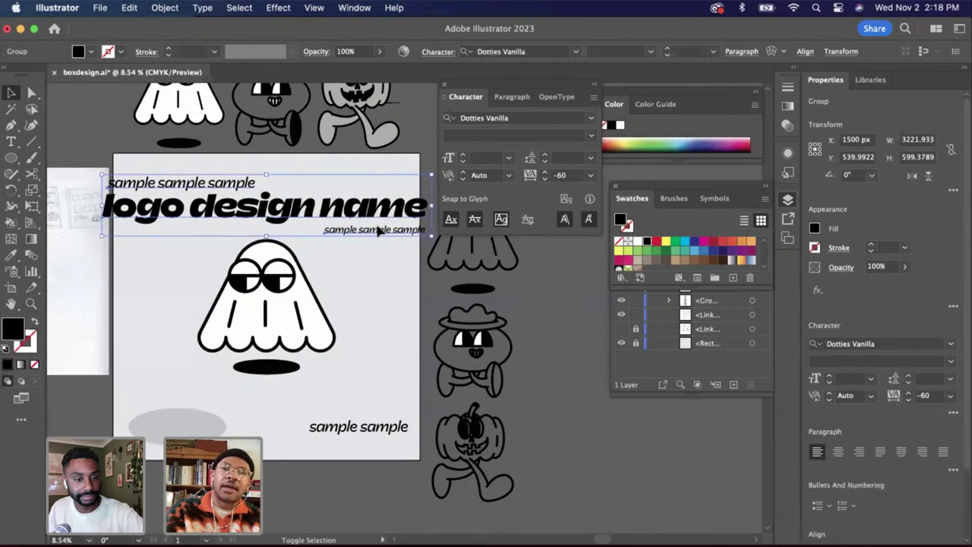
left_click(389, 334)
scroll(362, 334, "down", 1)
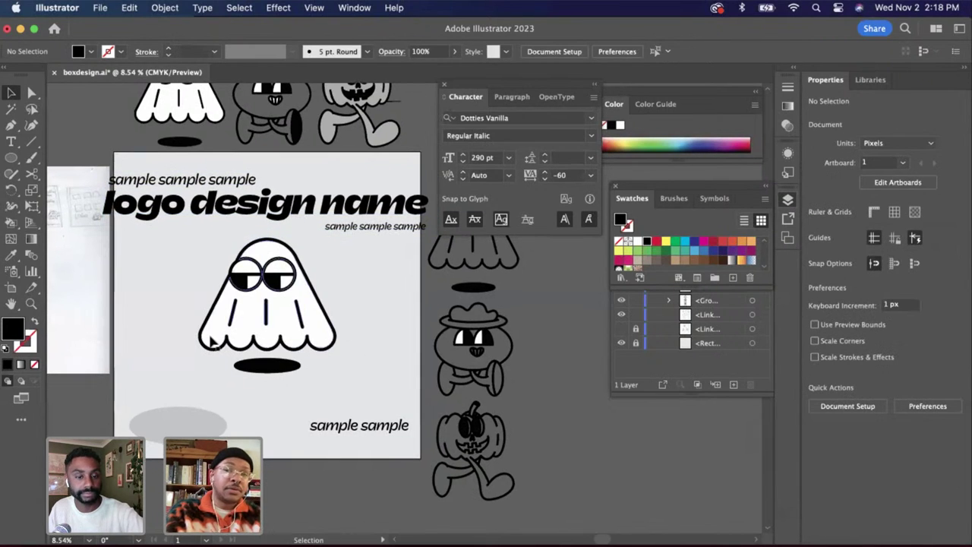
Delete the grey ellipse and draw a grey circle about 876 px in diameter in the artboard's lower-left area
left_click(179, 424)
key("Delete")
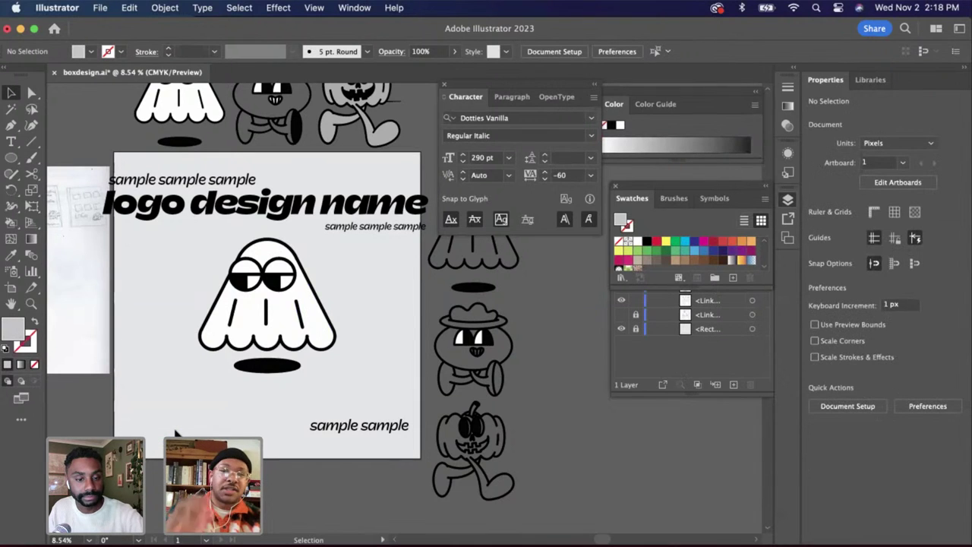
left_click(11, 157)
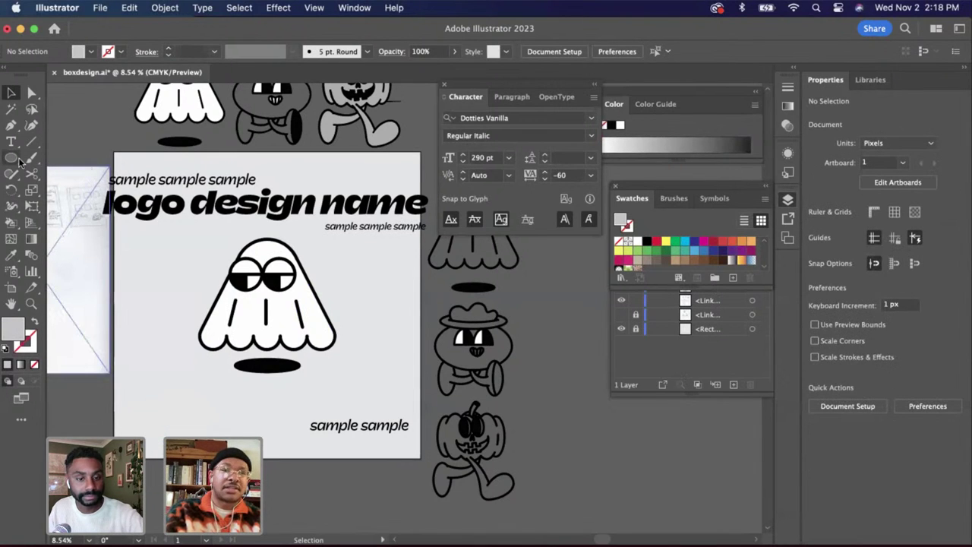
scroll(201, 454, "down", 1)
scroll(201, 454, "up", 3)
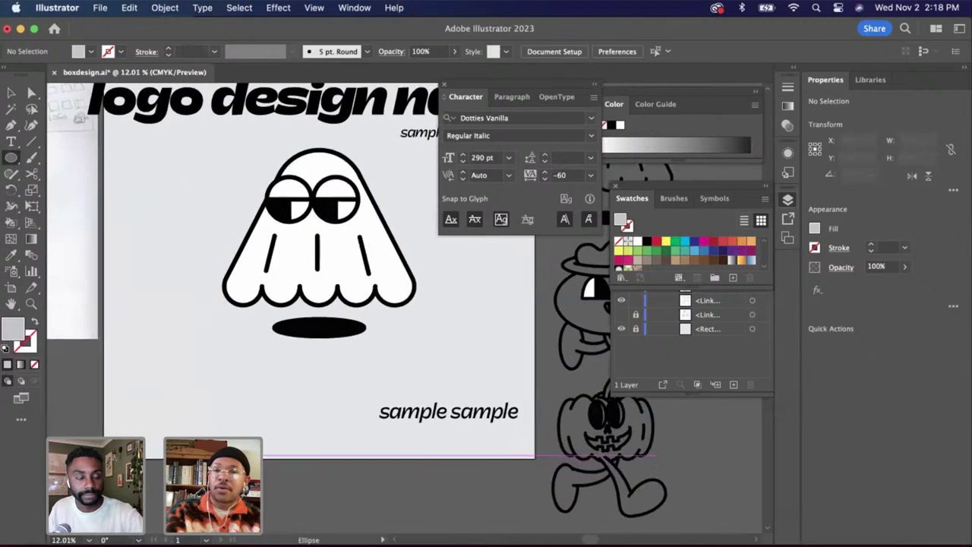
scroll(173, 410, "left", 1)
left_click_drag(157, 334, 275, 458)
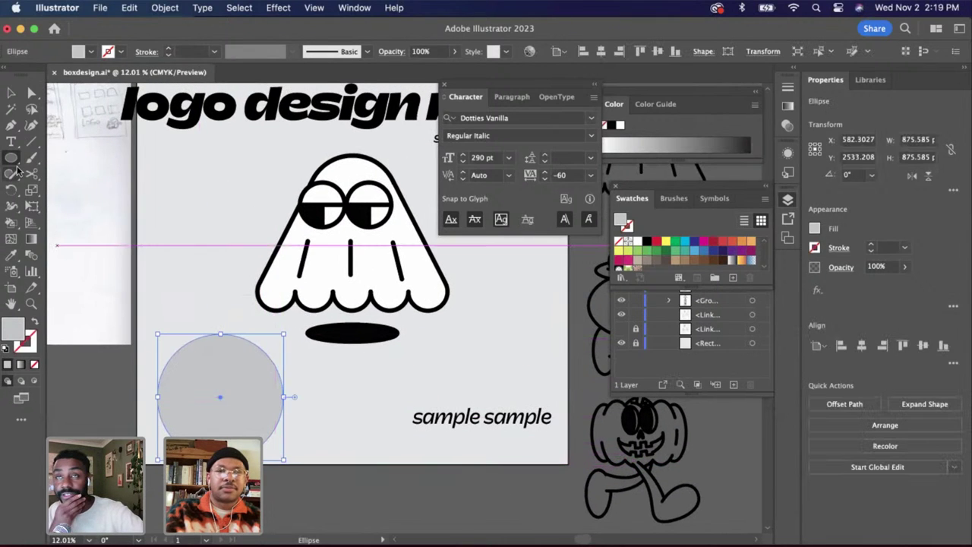
Move the grey circle up by about 113 px
left_click(8, 95)
key("shift+Up")
key("shift+Up")
key("shift+Up")
key("shift+Up")
key("shift+Up")
key("shift+Up")
key("shift+Up")
key("shift+Up")
key("shift+Up")
key("shift+Up")
key("shift+Up")
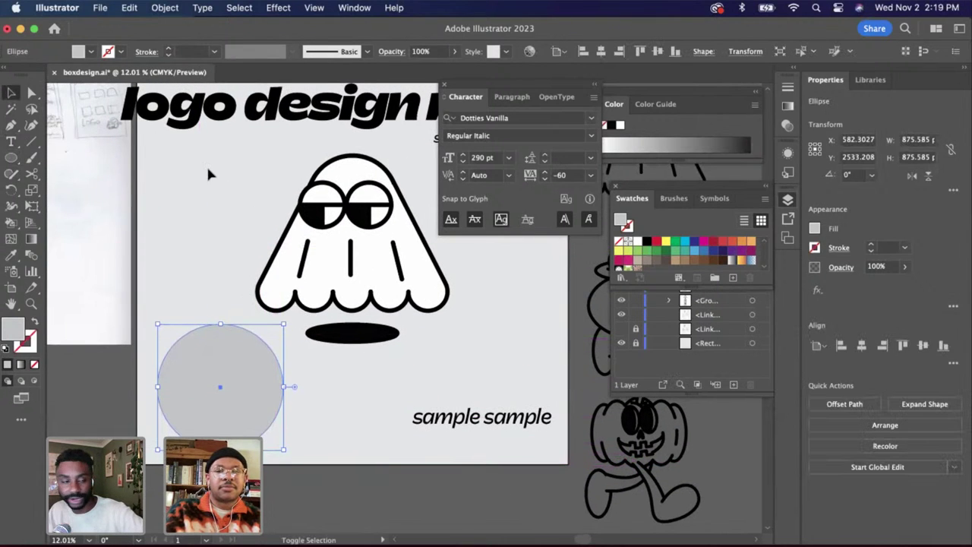
left_click_drag(246, 414, 245, 409)
left_click(334, 409)
scroll(335, 409, "down", 5)
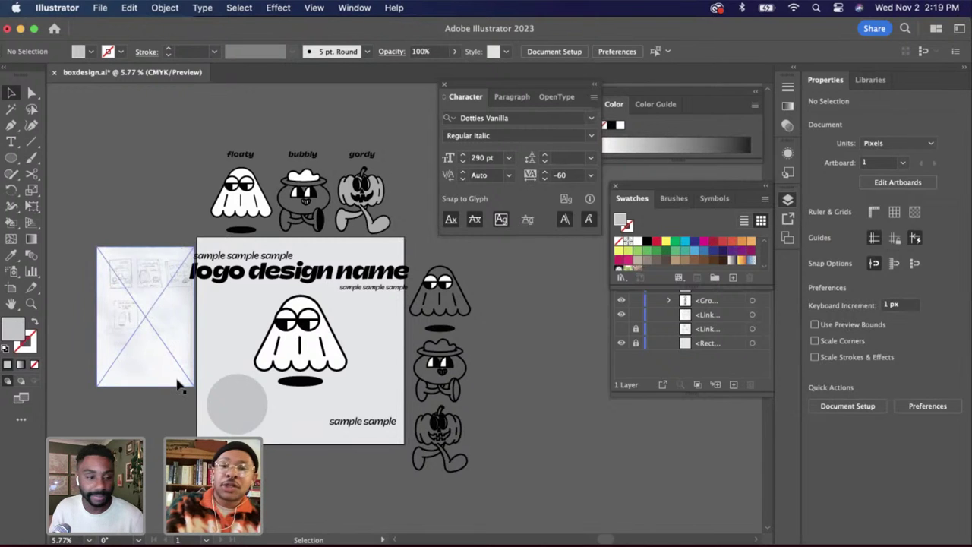
Convert the grey circle into a type path and fill it with the repeated word "sample"
scroll(190, 390, "up", 3)
scroll(202, 390, "up", 2)
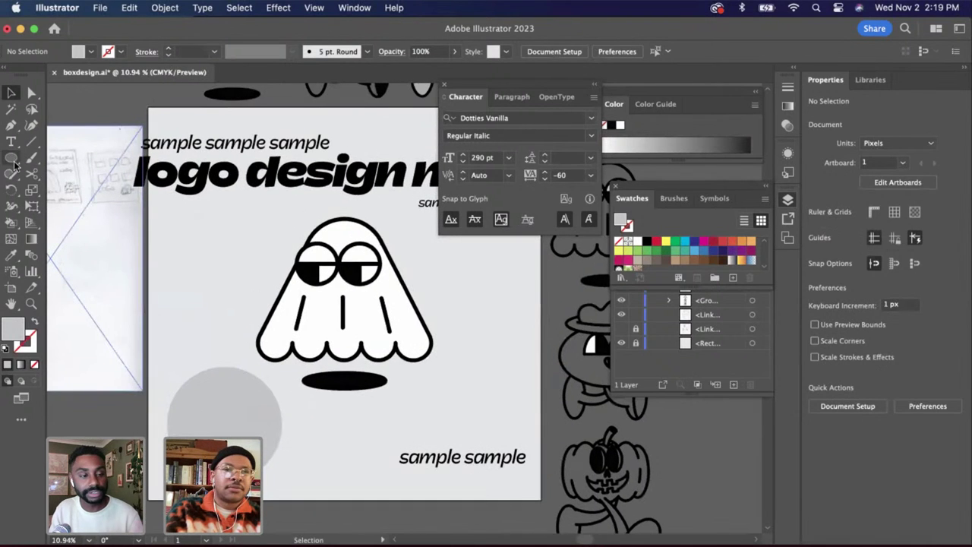
key("t")
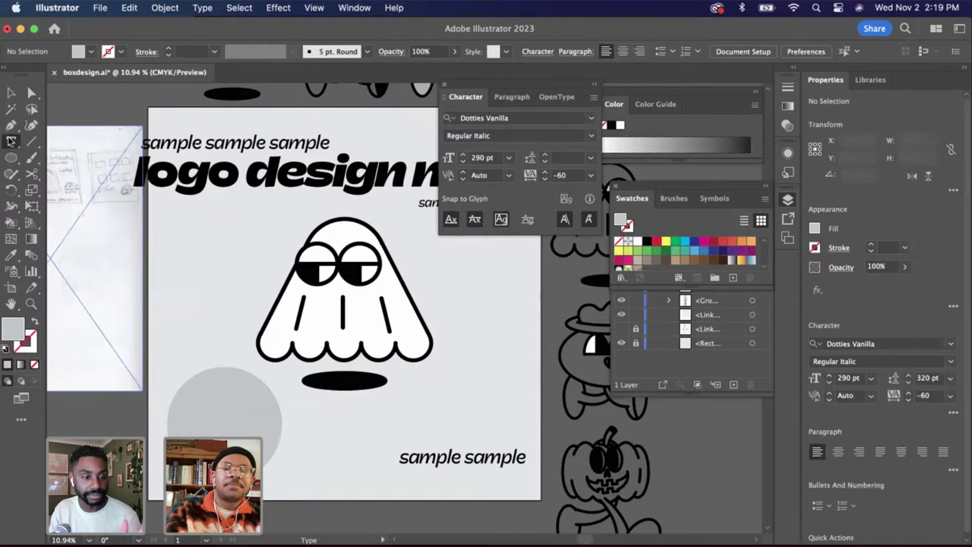
left_click_drag(11, 141, 65, 175)
left_click(220, 377)
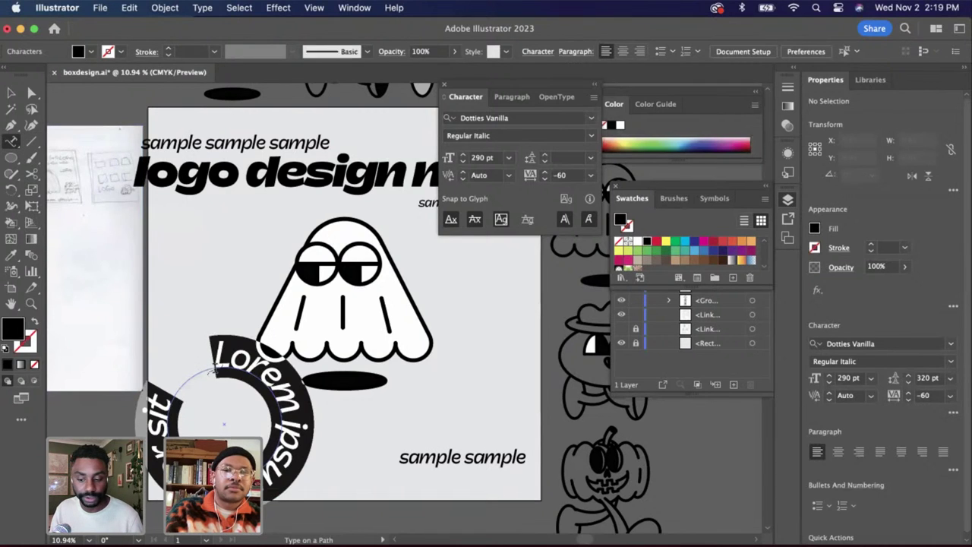
type("samples")
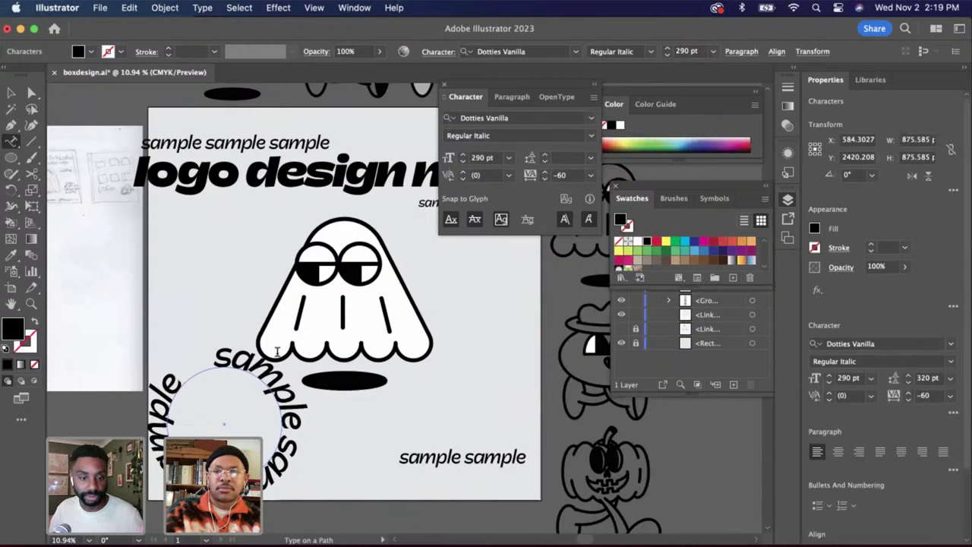
left_click(300, 401)
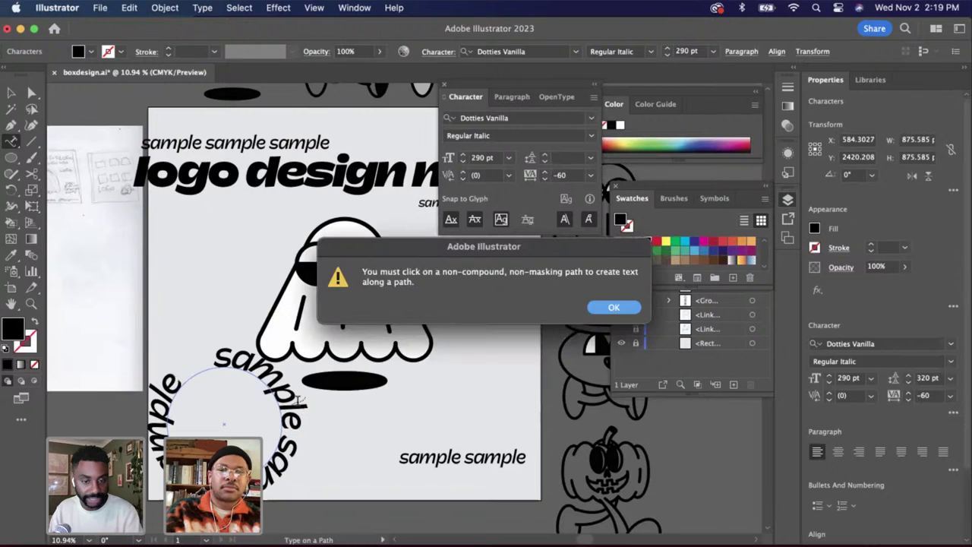
left_click(615, 307)
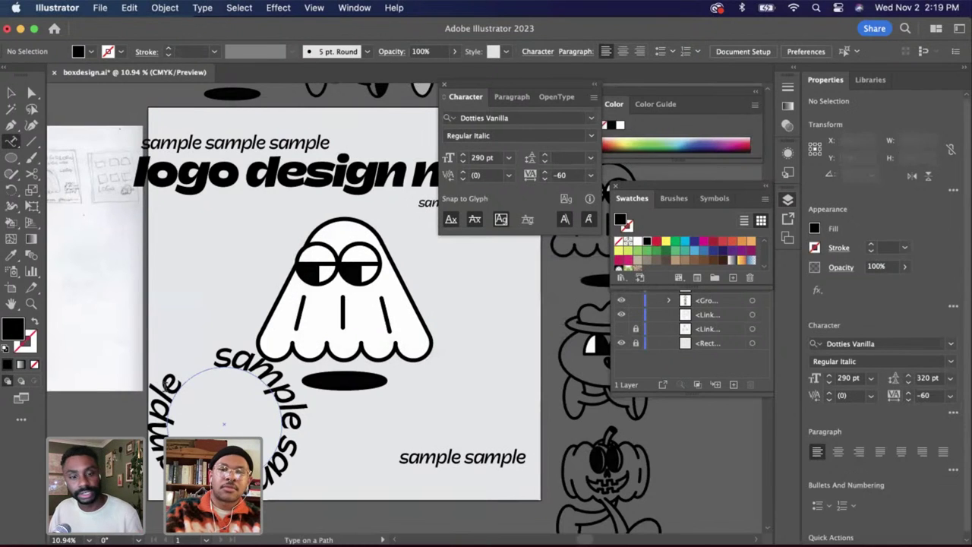
Set the font size of the circular "sample" text to 230 pt
left_click_drag(170, 382, 219, 351)
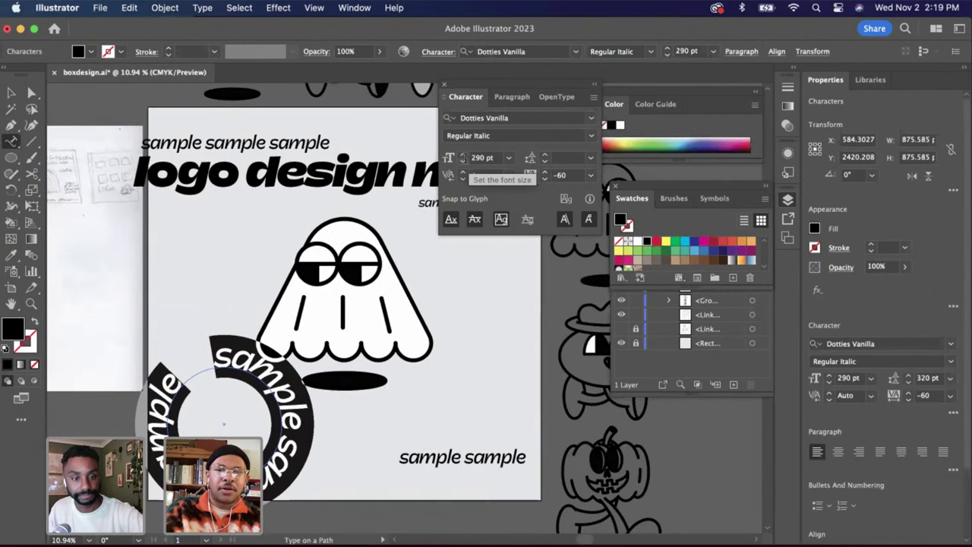
left_click(464, 161, "shift")
left_click(463, 161, "shift")
left_click(464, 161, "shift")
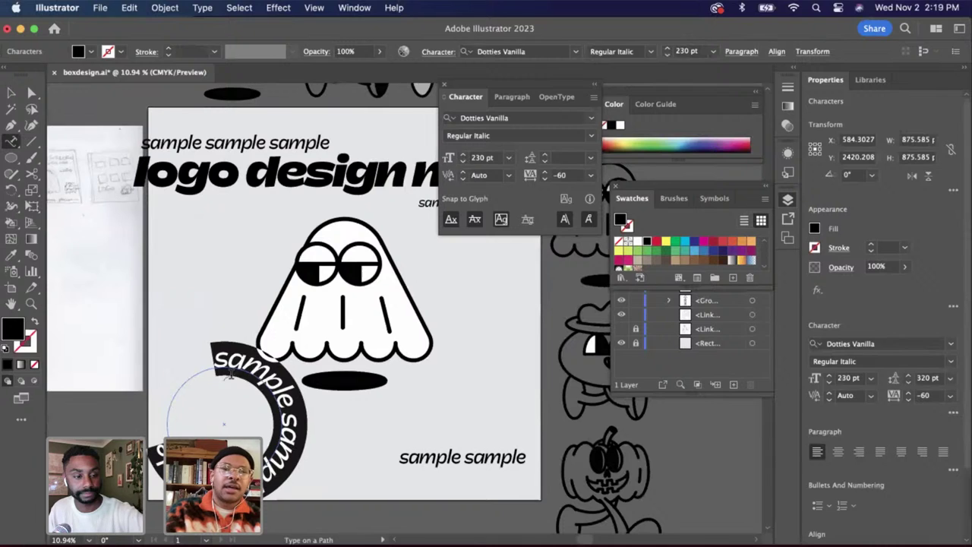
left_click(463, 162)
Add more "sample" text to close the ring and scale the circular text down to about 667 px wide
type("smaple")
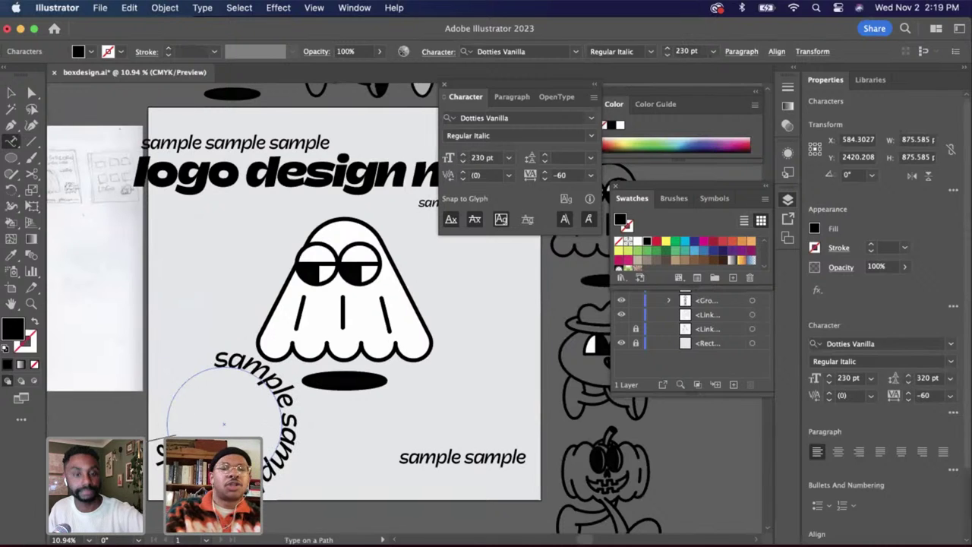
key("BackSpace")
key("BackSpace")
key("BackSpace")
key("BackSpace")
left_click_drag(156, 397, 202, 355)
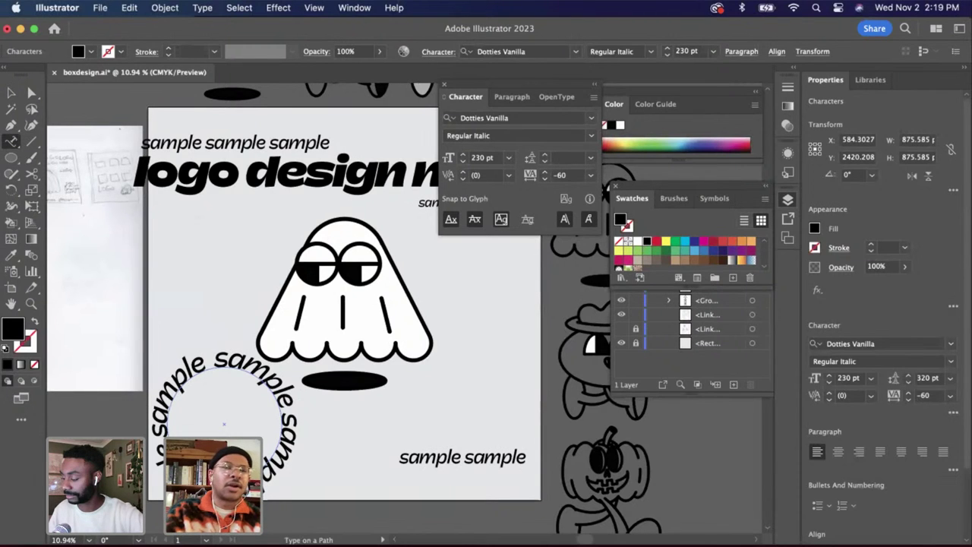
left_click(11, 92)
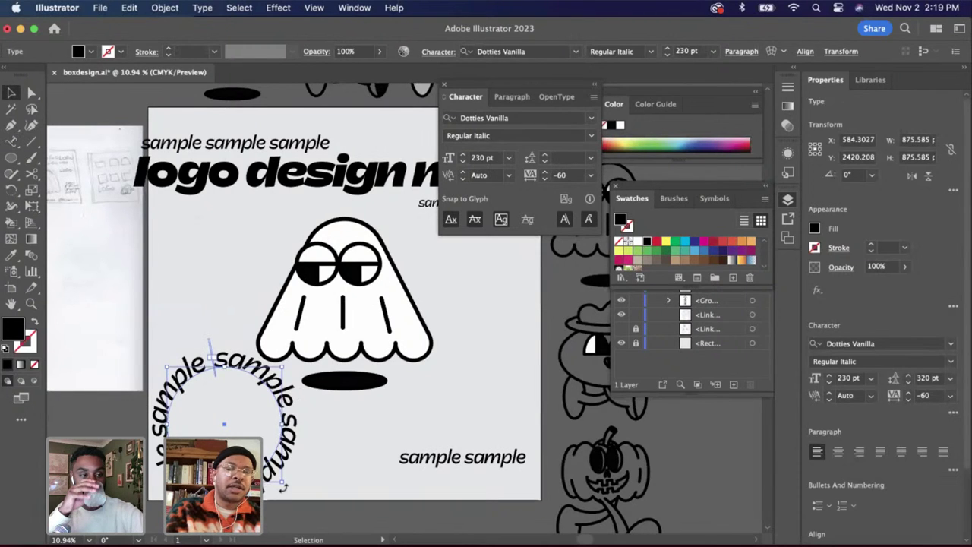
left_click_drag(282, 480, 262, 456)
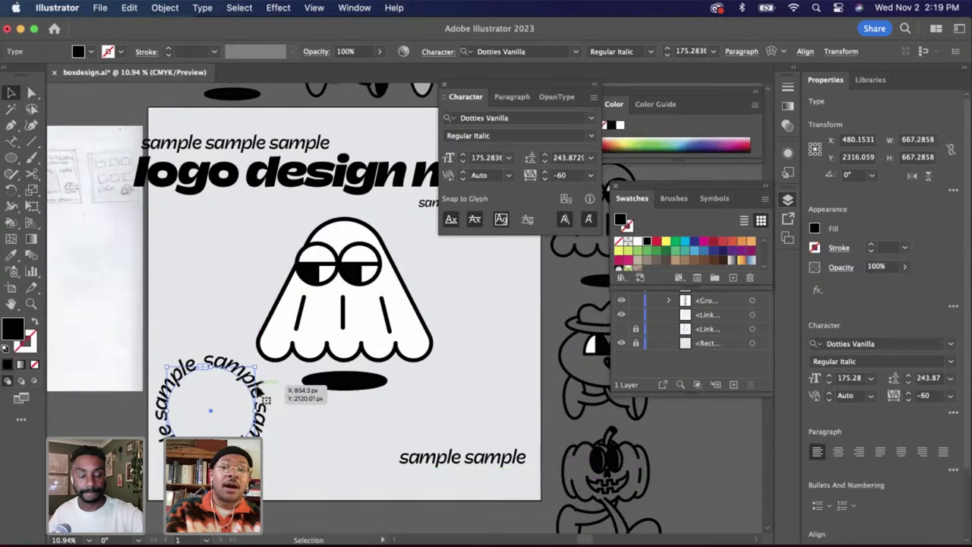
double_click(291, 184)
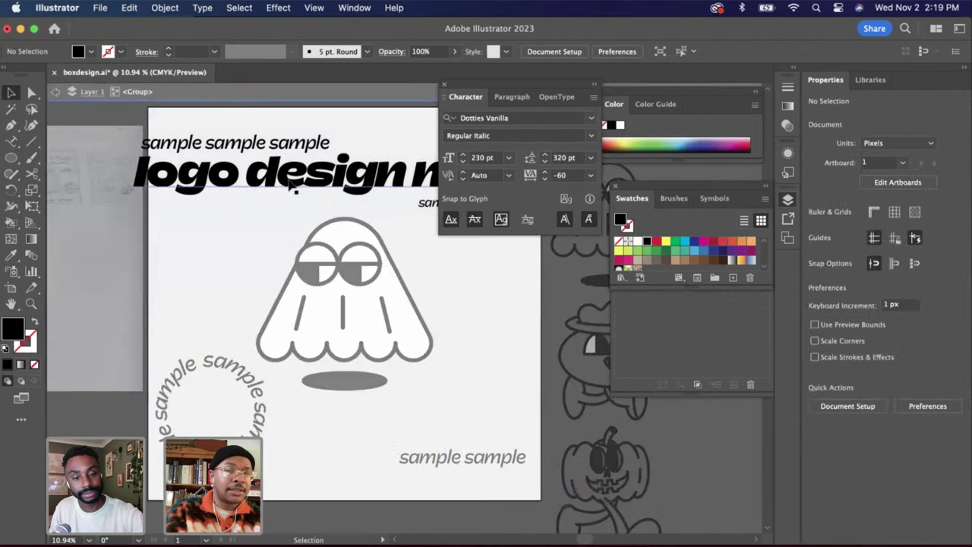
double_click(430, 290)
left_click(296, 176)
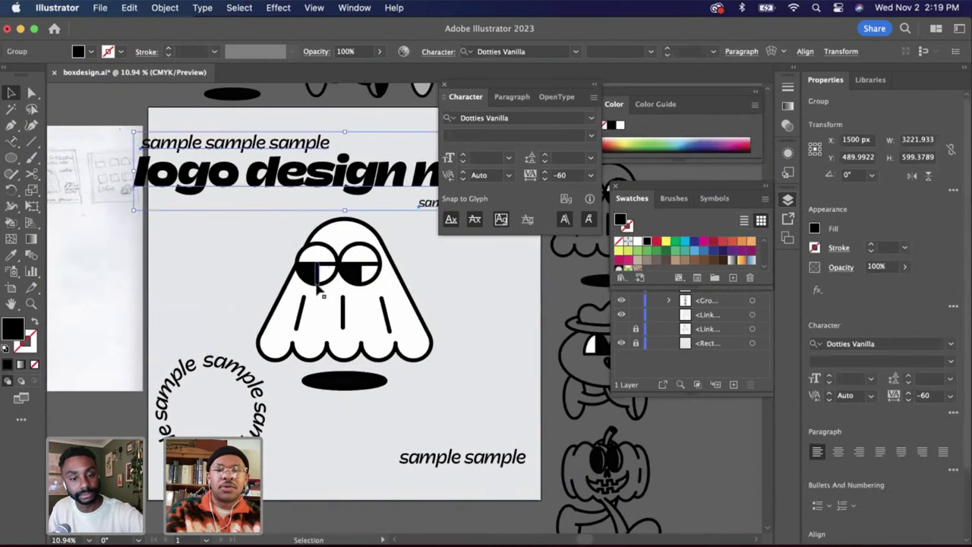
Move the circular text down about 139 px and right about 44 px within the artboard's lower-left corner
left_click(259, 432)
key("shift+Down")
key("shift+Down")
key("shift+Down")
key("shift+Down")
key("shift+Down")
key("shift+Down")
key("shift+Down")
key("shift+Down")
key("shift+Down")
key("shift+Down")
key("shift+Down")
key("shift+Down")
key("shift+Down")
key("shift+Down")
key("shift+Down")
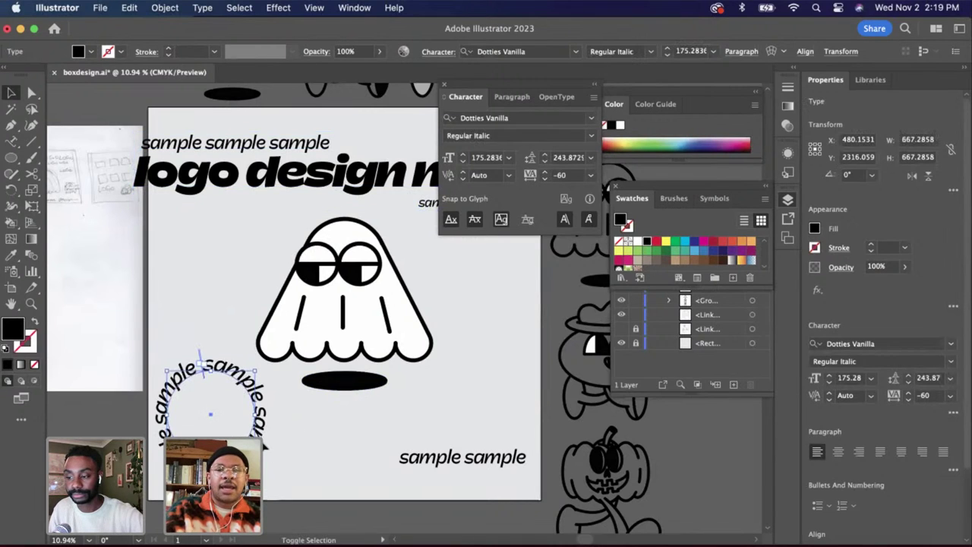
key("shift+Right")
key("shift+Right")
key("shift+Right")
key("shift+Right")
key("shift+Right")
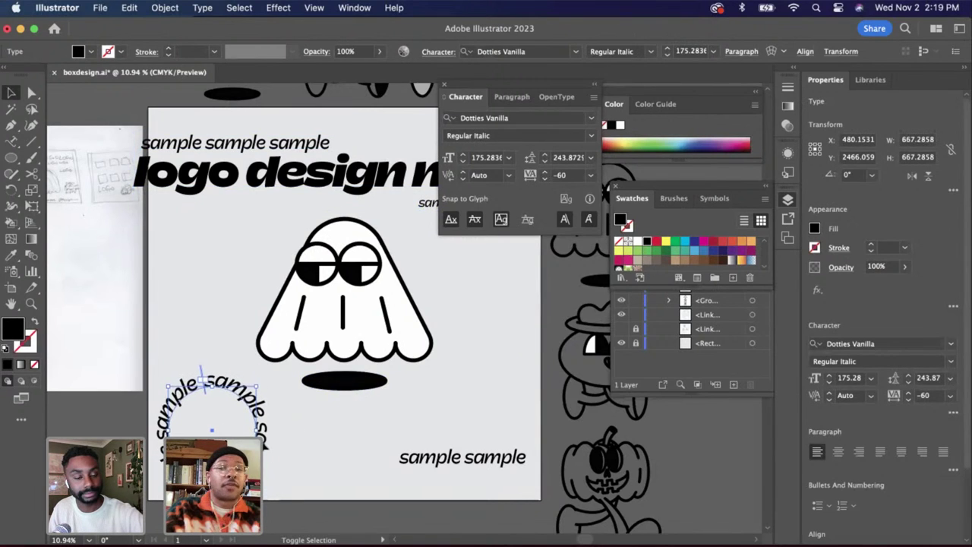
key("shift+Down")
key("shift+Down")
key("shift+Down")
key("shift+Down")
key("shift+Down")
key("shift+Down")
key("shift+Down")
key("shift+Down")
key("shift+Down")
key("shift+Down")
key("shift+Down")
key("shift+Down")
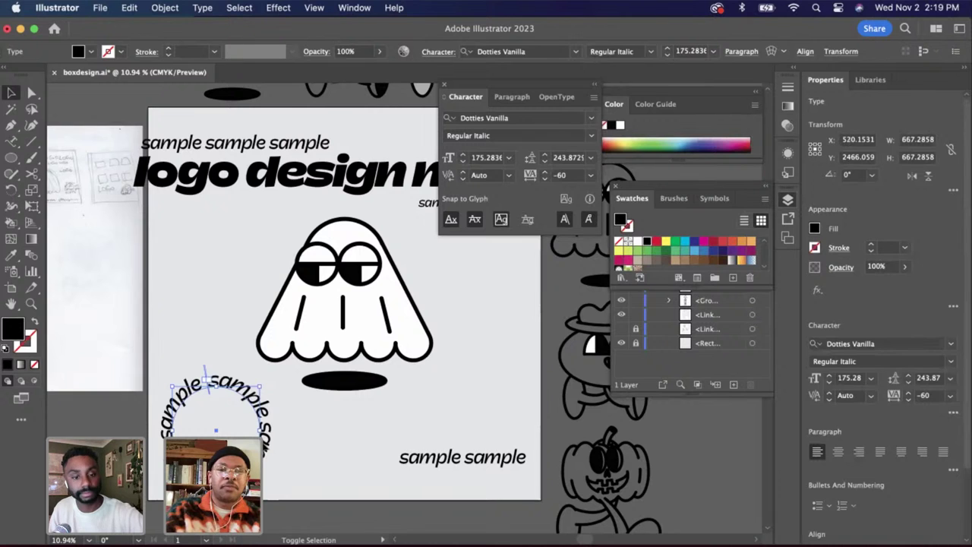
left_click(382, 480)
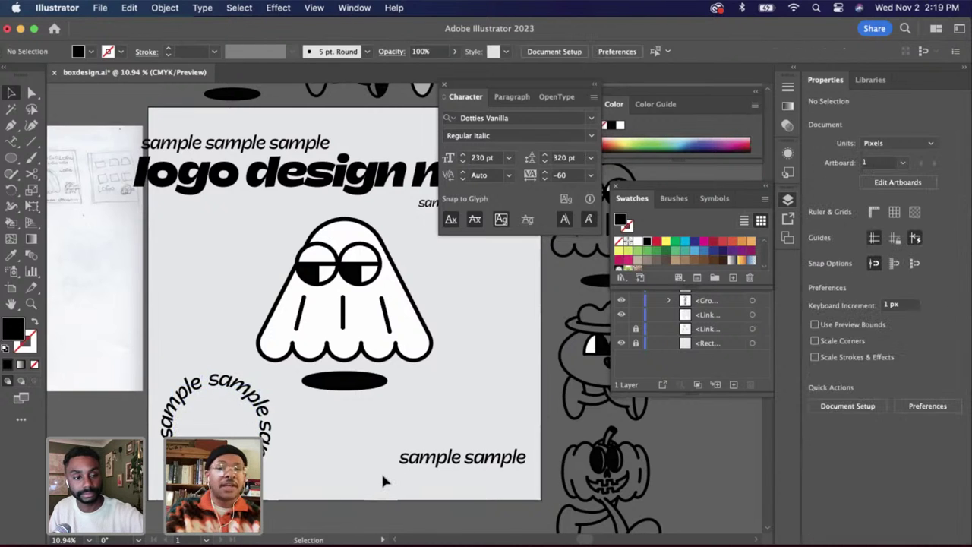
scroll(383, 480, "right", 3)
scroll(383, 480, "down", 1)
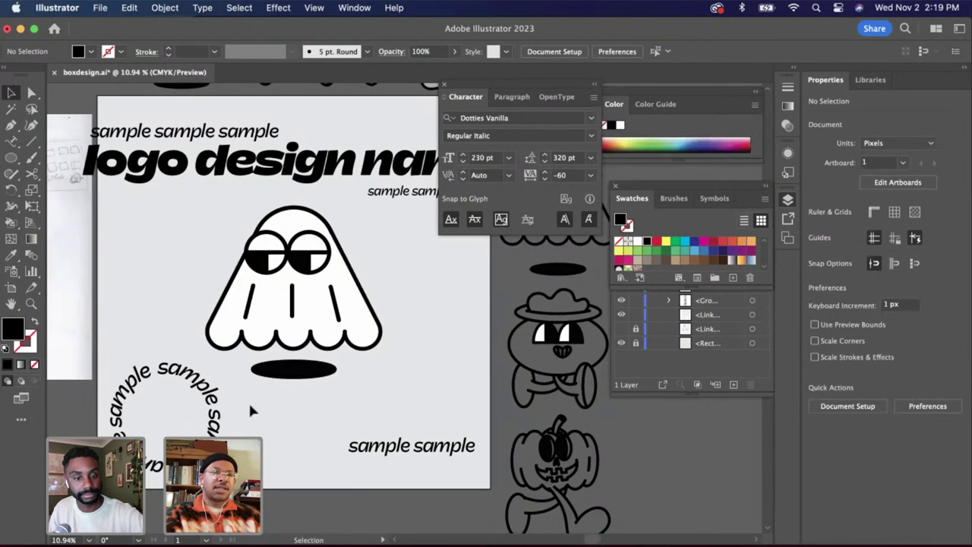
left_click(215, 412)
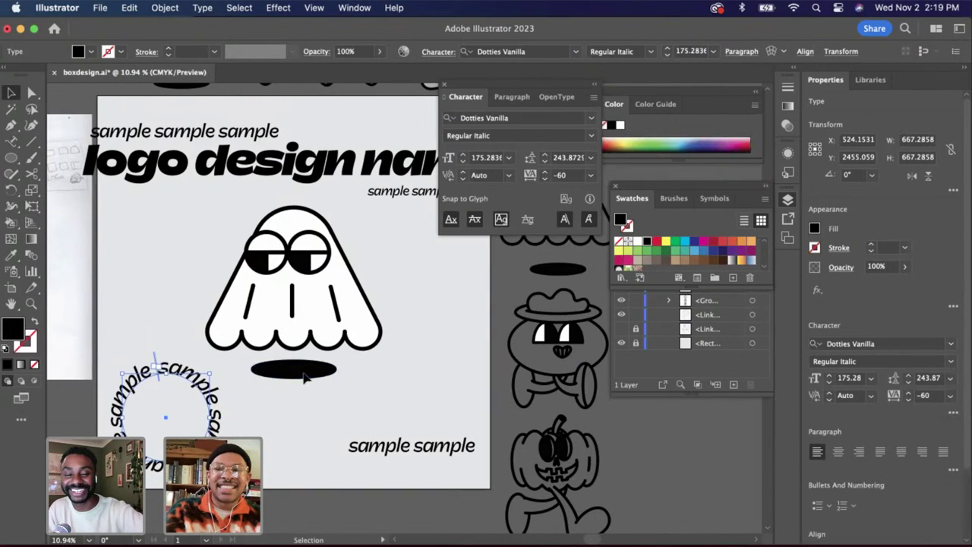
scroll(337, 388, "up", 3)
scroll(336, 389, "down", 3)
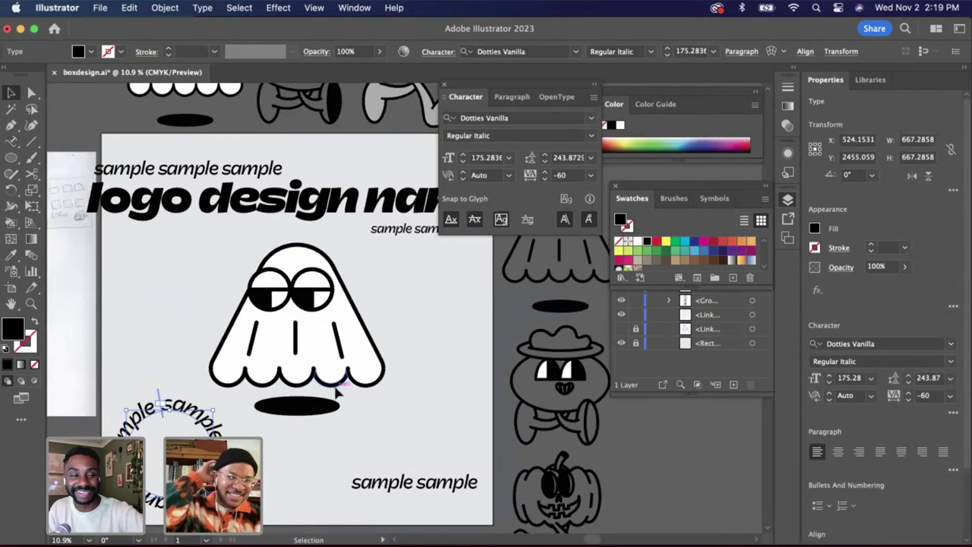
double_click(338, 391)
left_click(379, 384)
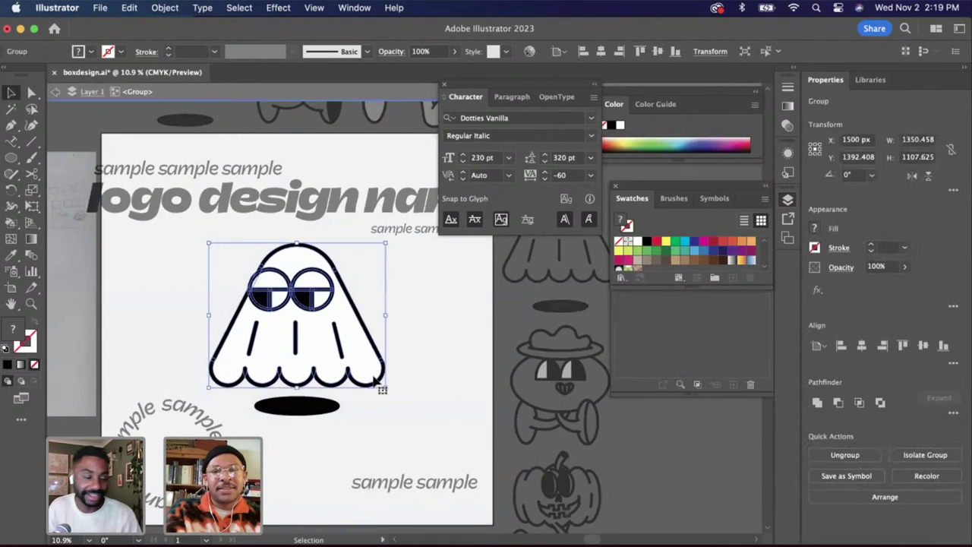
double_click(409, 377)
key("super+z")
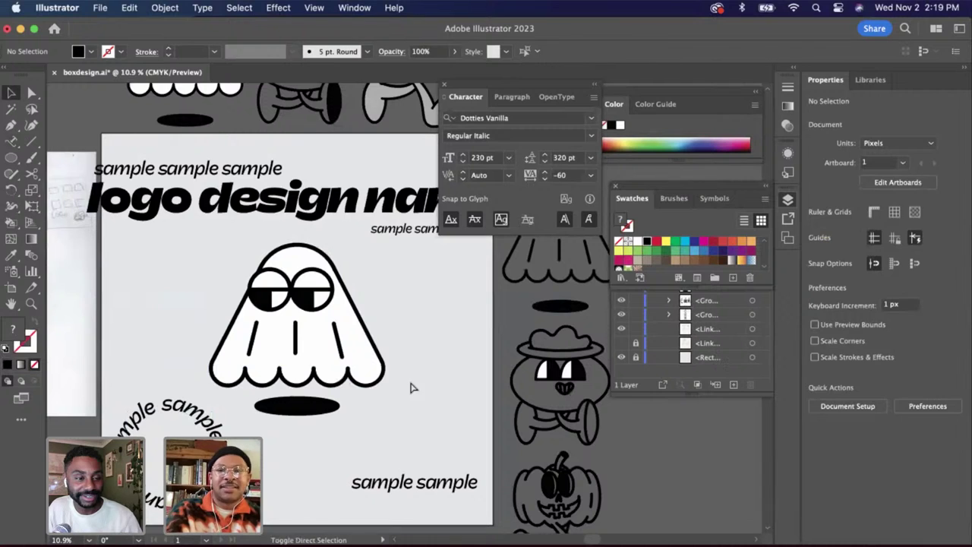
Move the selected ghost group beneath the other ghost group in the layer order and expand it
left_click(712, 319)
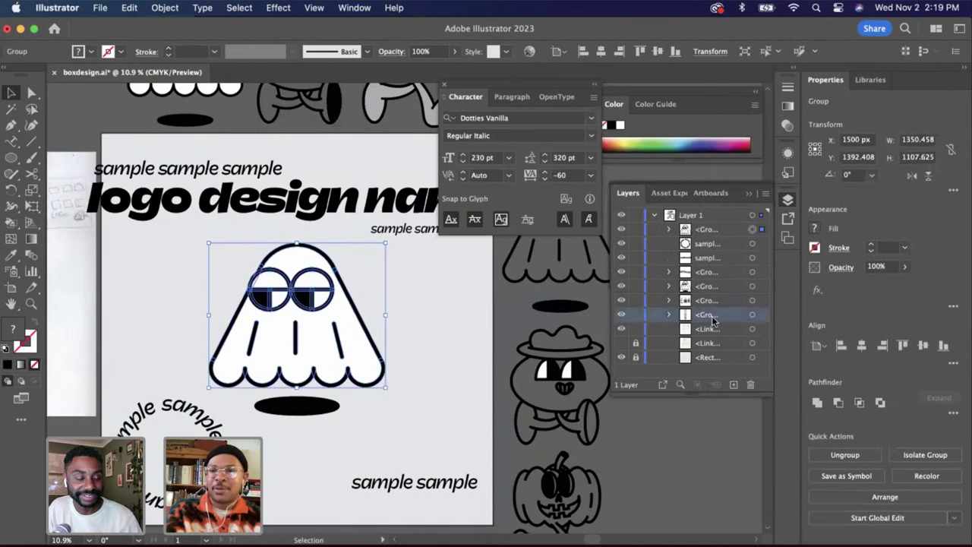
left_click(732, 218)
left_click_drag(717, 230, 706, 293)
left_click(165, 8)
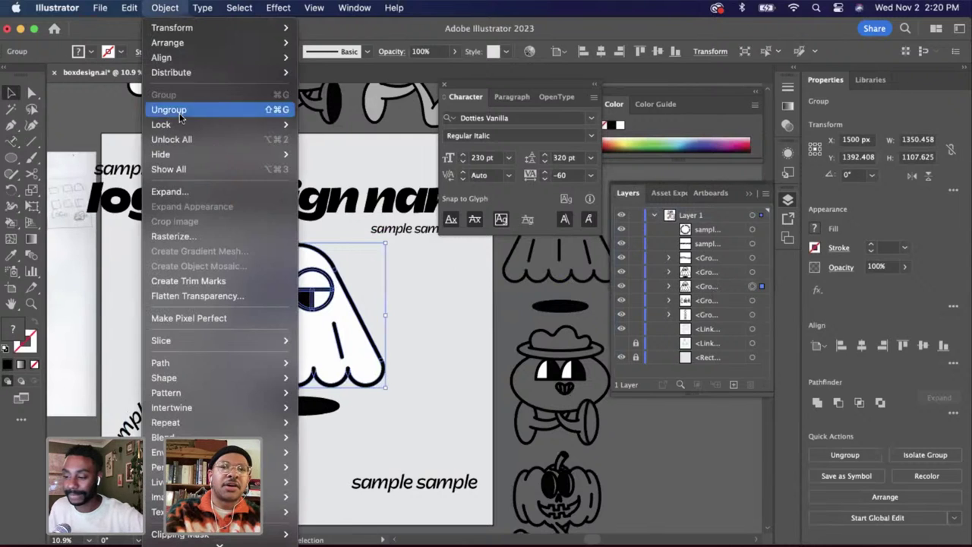
left_click(185, 193)
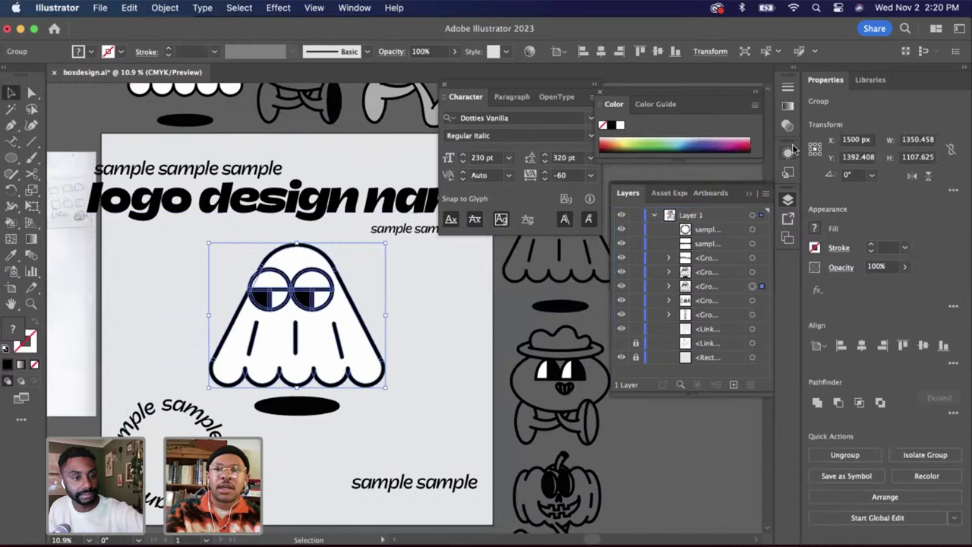
Give the rear ghost group a 40 pt stroke with round caps and round corners
left_click(789, 89)
left_click(665, 99, "shift")
left_click(665, 99, "shift")
left_click(665, 99, "shift")
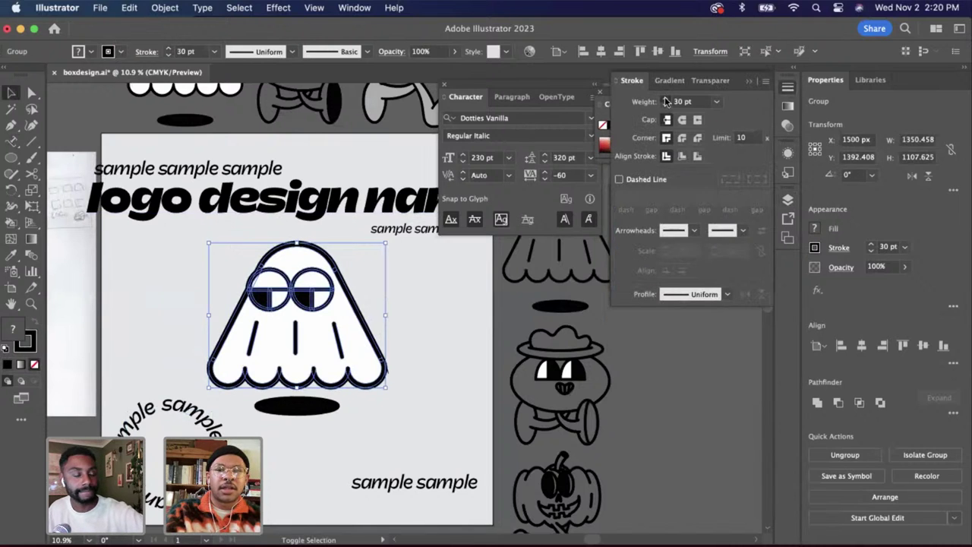
left_click(665, 98, "shift")
left_click(682, 120)
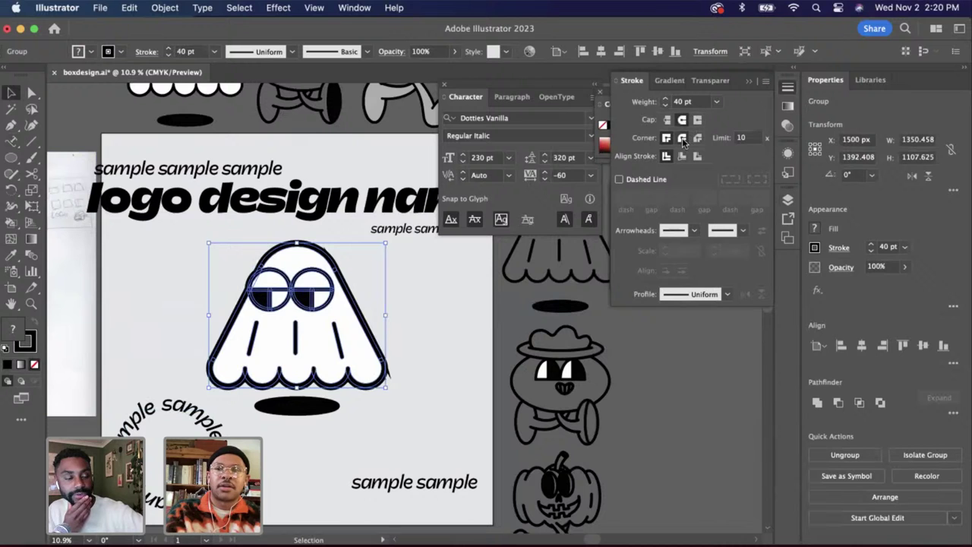
left_click(683, 137)
Set the rear ghost group's stroke colour to white and deselect it
double_click(25, 343)
left_click_drag(343, 311, 305, 212)
key("Return")
scroll(360, 319, "up", 3)
key("a")
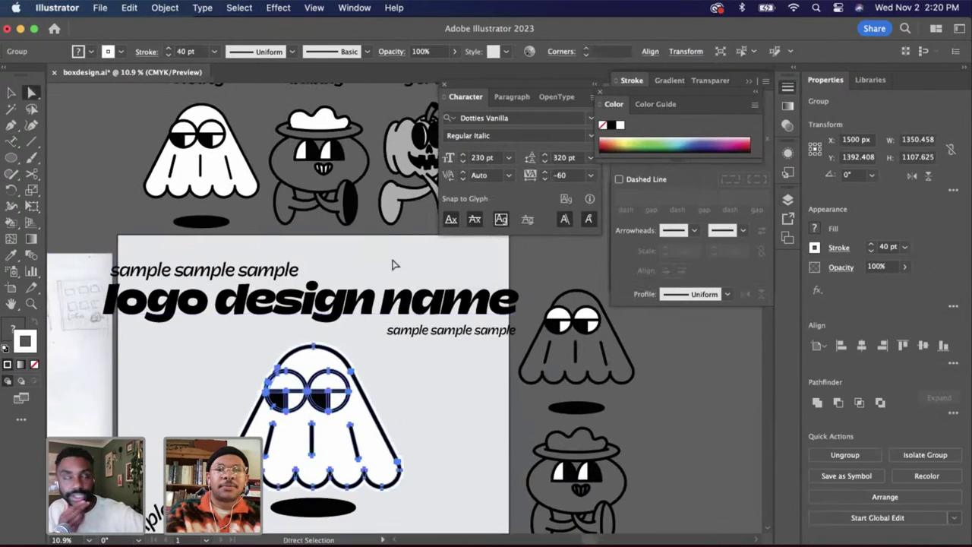
left_click(392, 265)
Add point text reading "i" near the artboard's upper-right edge, above the heading
scroll(392, 264, "down", 1)
scroll(393, 265, "down", 2)
scroll(393, 264, "up", 2)
scroll(392, 264, "down", 2)
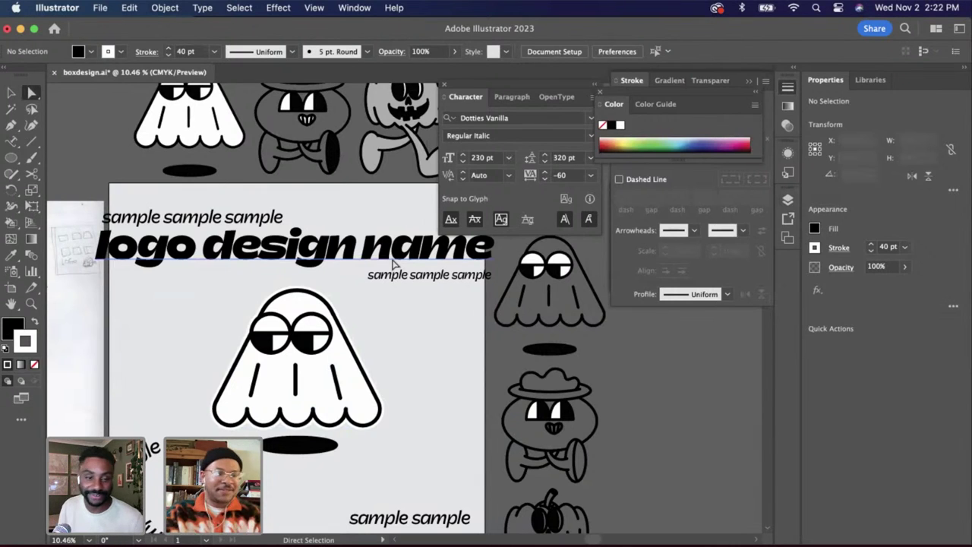
scroll(408, 404, "right", 5)
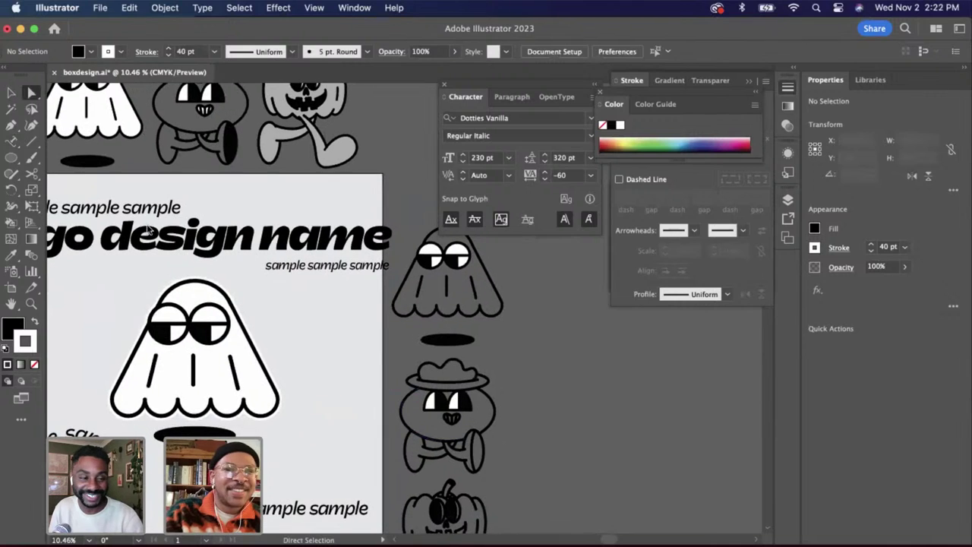
left_click(31, 157)
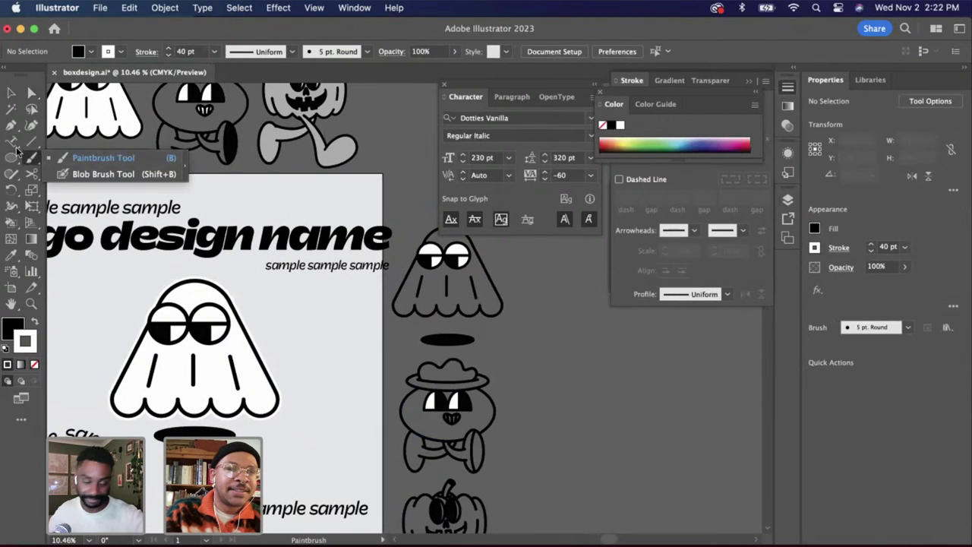
left_click(12, 141)
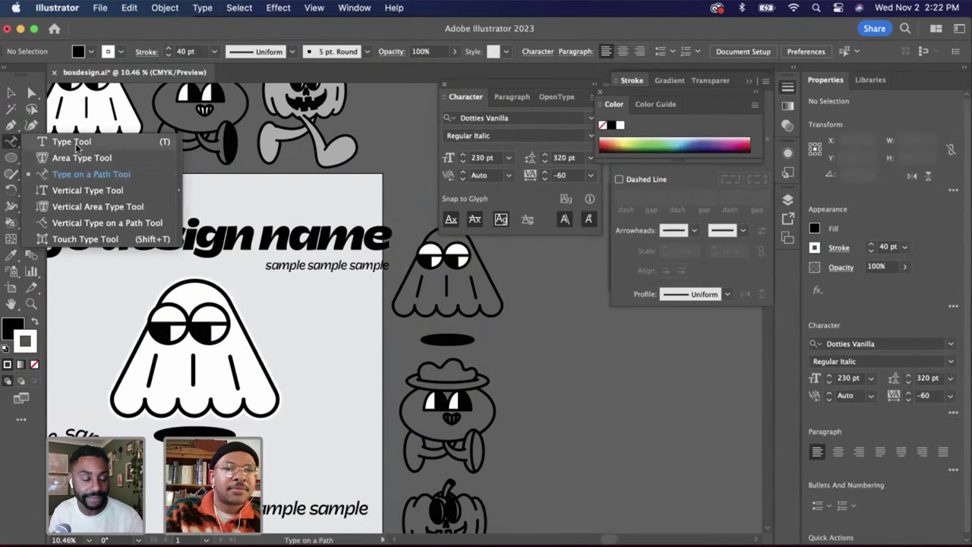
left_click(76, 143)
left_click(290, 196)
scroll(289, 190, "up", 3)
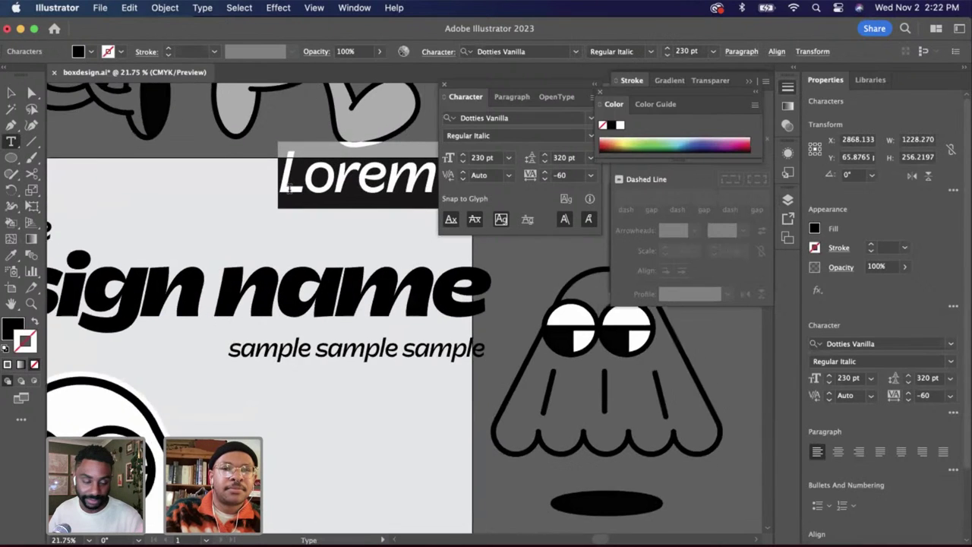
scroll(288, 187, "up", 2)
scroll(288, 188, "right", 3)
type("i")
Match the "i" to the heading's Dotties Vanilla Black Italic style with the Eyedropper and place it just above "name"
left_click(10, 93)
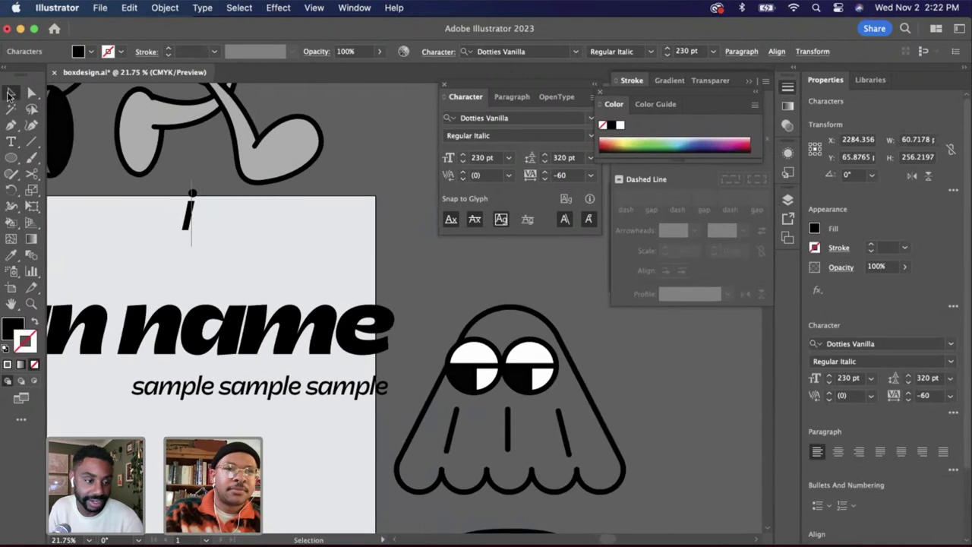
key("i")
left_click(186, 317)
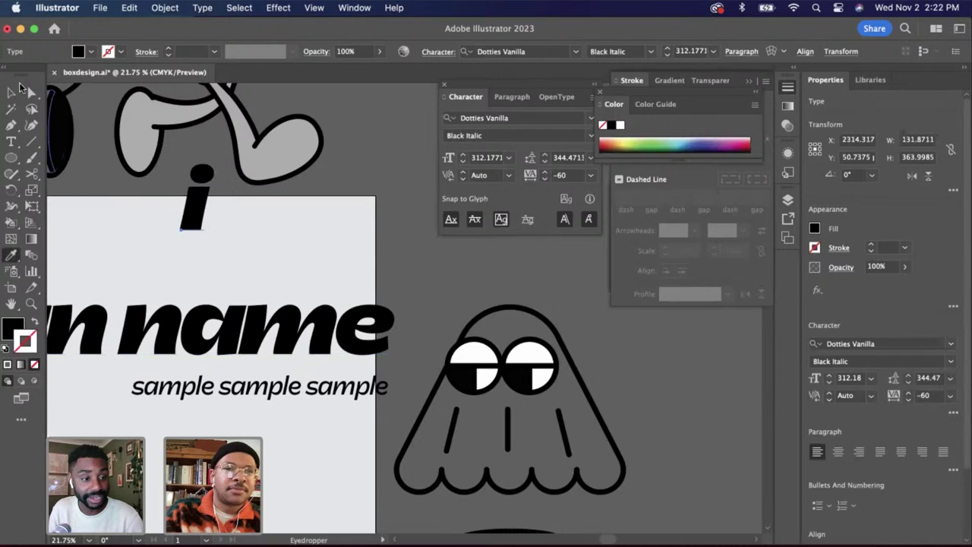
left_click(11, 92)
mouse_move(208, 217)
left_mouse_down()
mouse_move(238, 275)
mouse_move(190, 259)
left_mouse_up()
double_click(238, 276)
left_click(11, 94)
key("Delete")
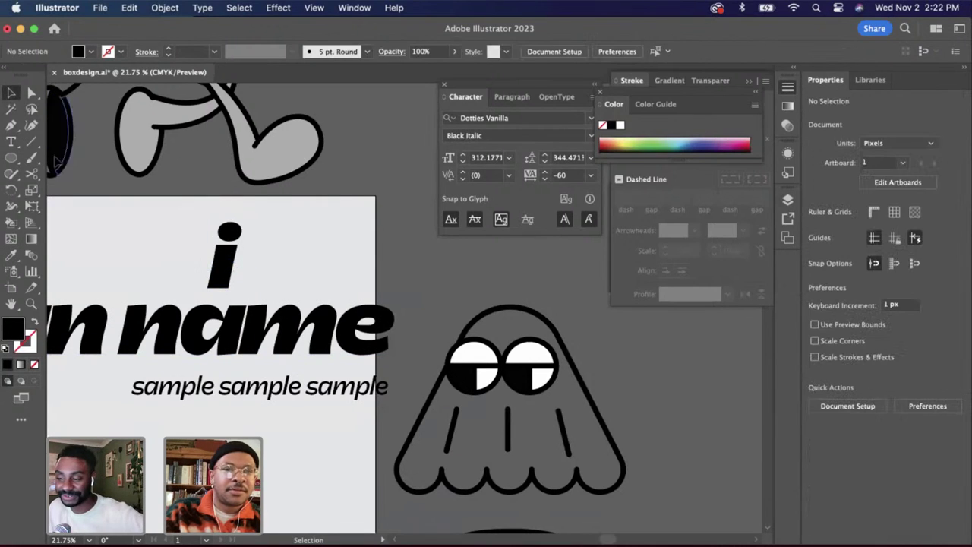
Nudge the heading group down slightly to open a gap beneath the "i"
scroll(201, 271, "down", 2)
left_click(295, 304)
scroll(295, 304, "down", 3)
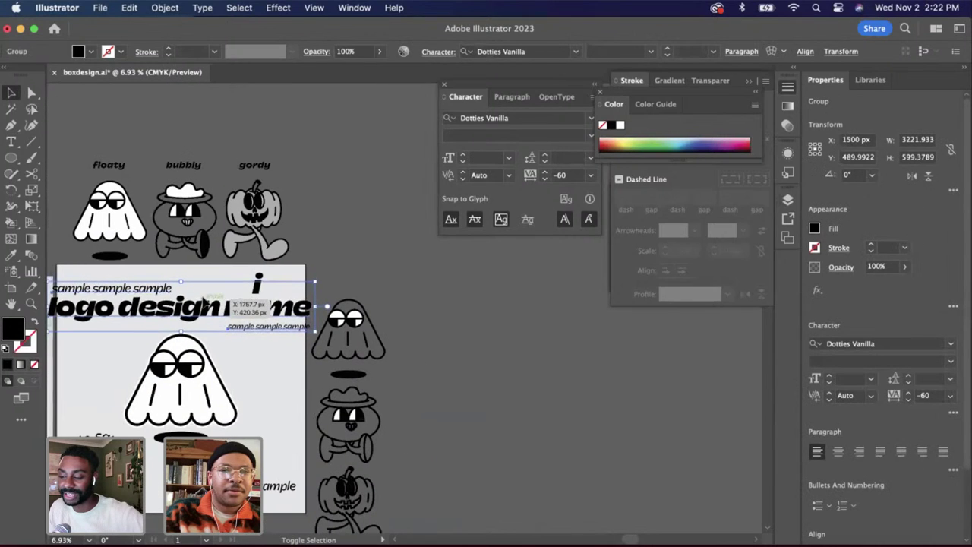
key("shift+Down")
Replace the "i" above the heading with "5+"
double_click(257, 287)
scroll(255, 286, "up", 3)
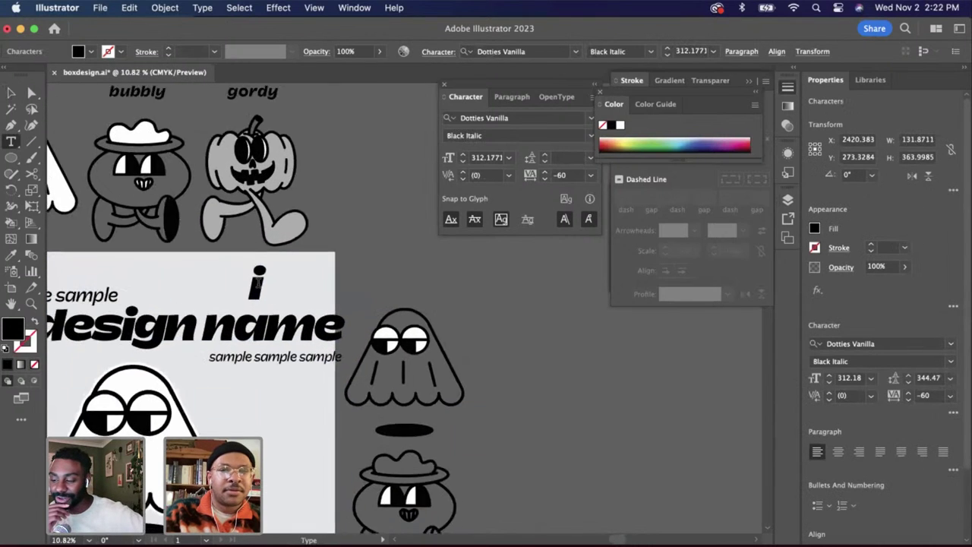
scroll(258, 282, "up", 1)
left_click_drag(258, 282, 199, 273)
type("5")
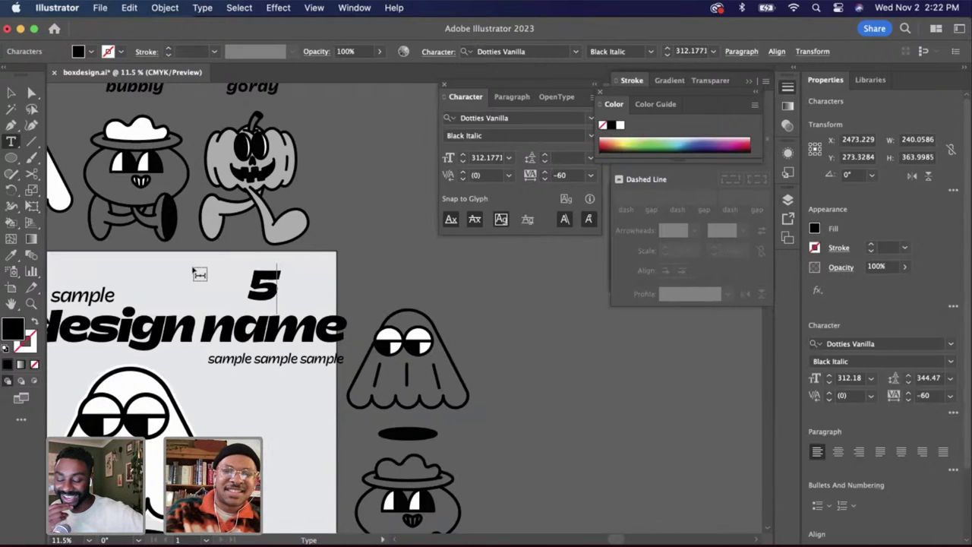
type("+")
left_click(11, 93)
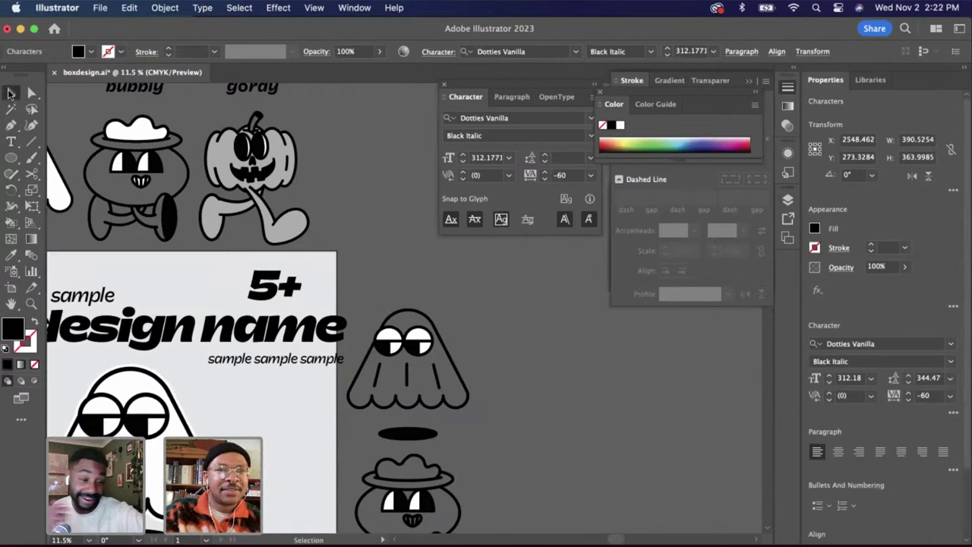
Scale the "5+" down to about 237 pt and move it into the artboard's upper-right corner
scroll(307, 305, "up", 5)
left_click_drag(285, 312, 260, 288)
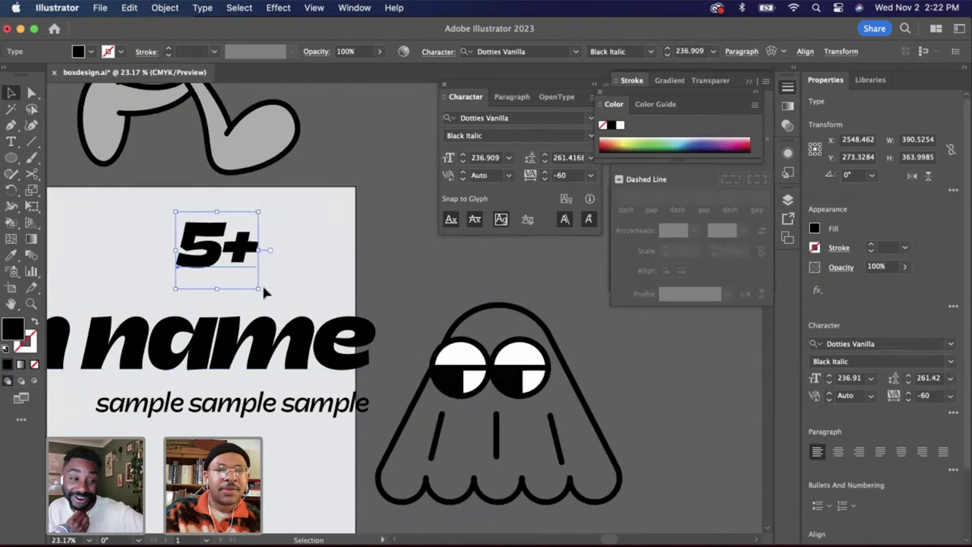
left_click_drag(249, 253, 335, 254)
left_click(393, 269)
scroll(393, 266, "down", 3)
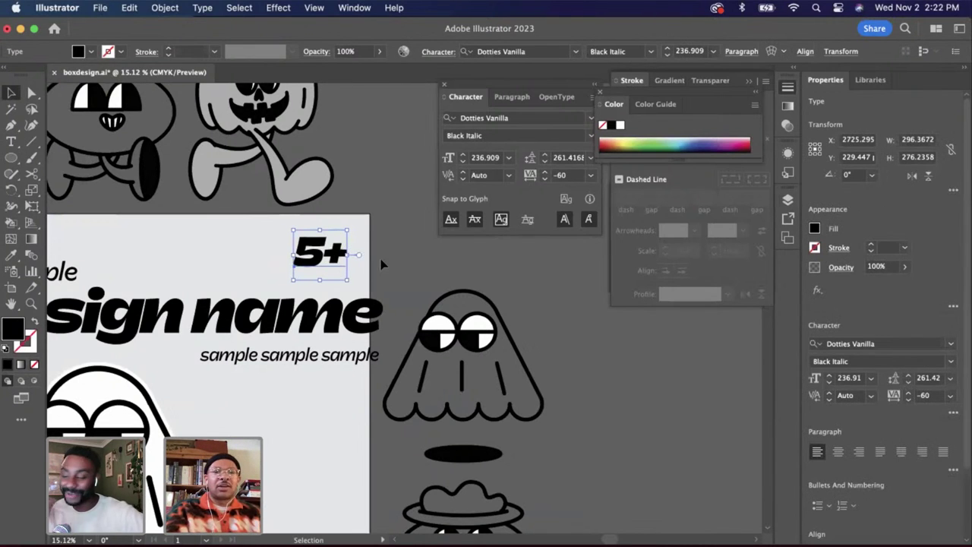
left_click(382, 265)
Move the column of outlined characters up so its pumpkin sits beside the "gordy" character above the artboard
scroll(382, 265, "down", 2)
scroll(383, 262, "left", 3)
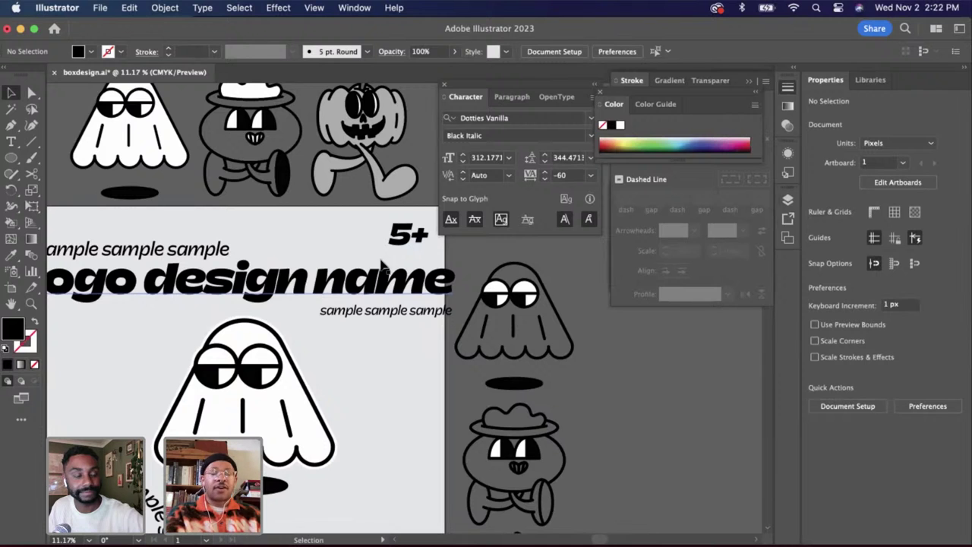
scroll(382, 264, "down", 3)
scroll(380, 265, "down", 2)
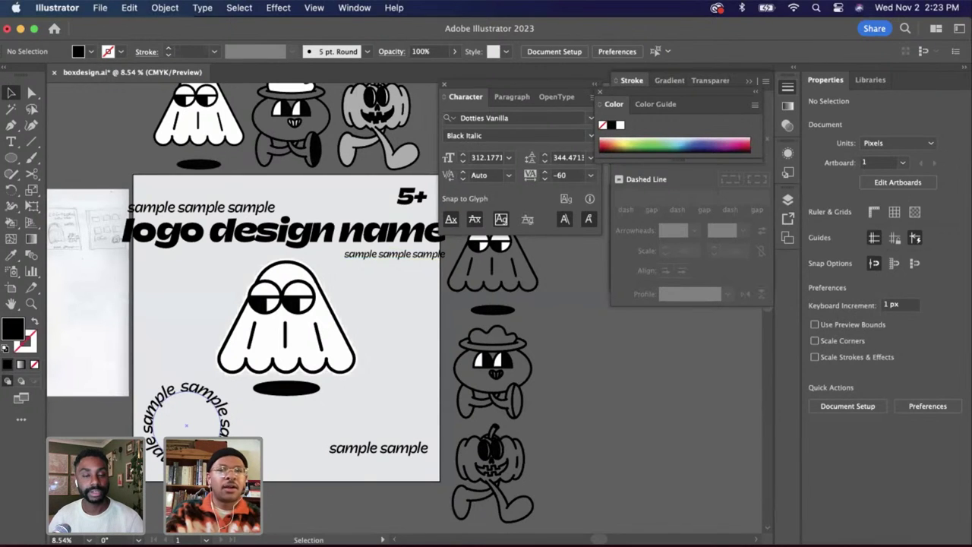
scroll(403, 466, "down", 2)
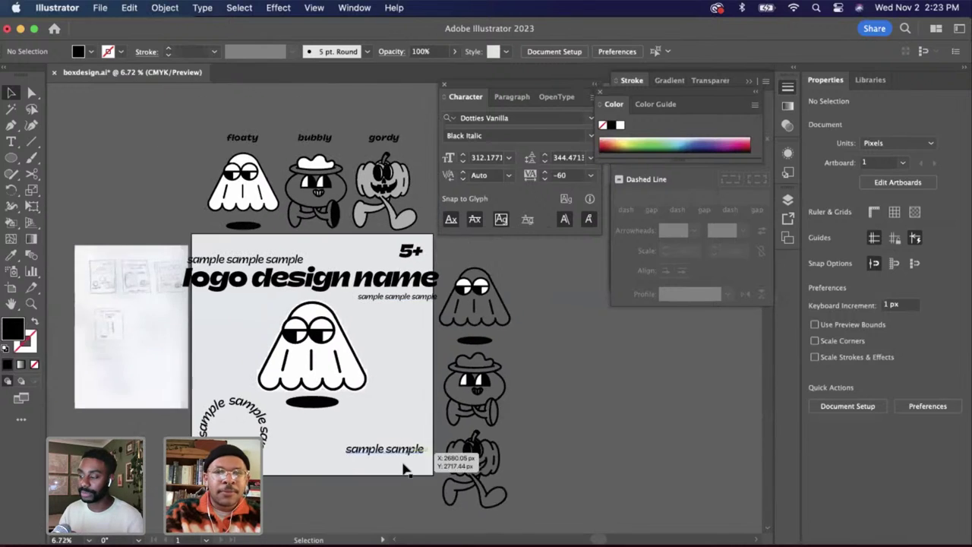
scroll(405, 426, "right", 2)
left_click_drag(408, 364, 390, 135)
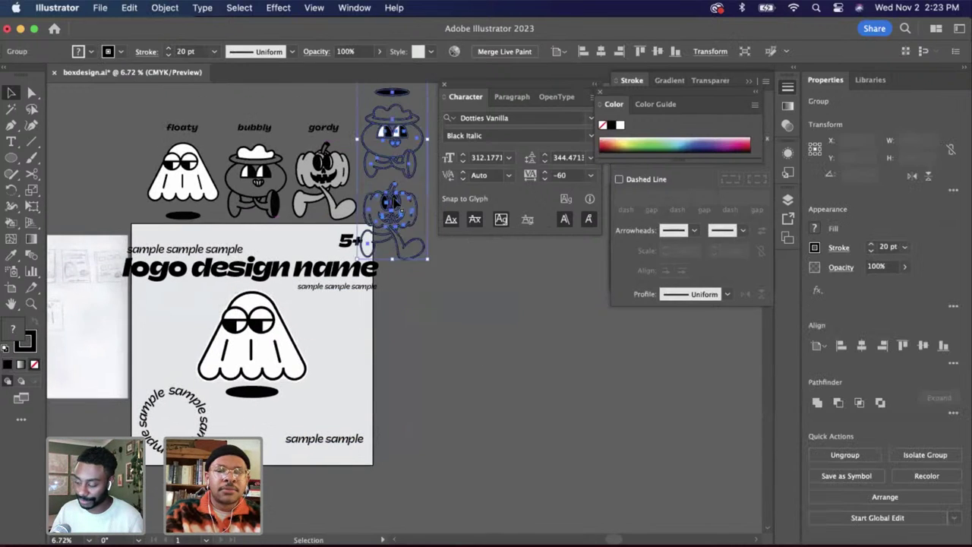
scroll(383, 223, "up", 2)
left_click_drag(371, 187, 372, 145)
left_click(386, 272)
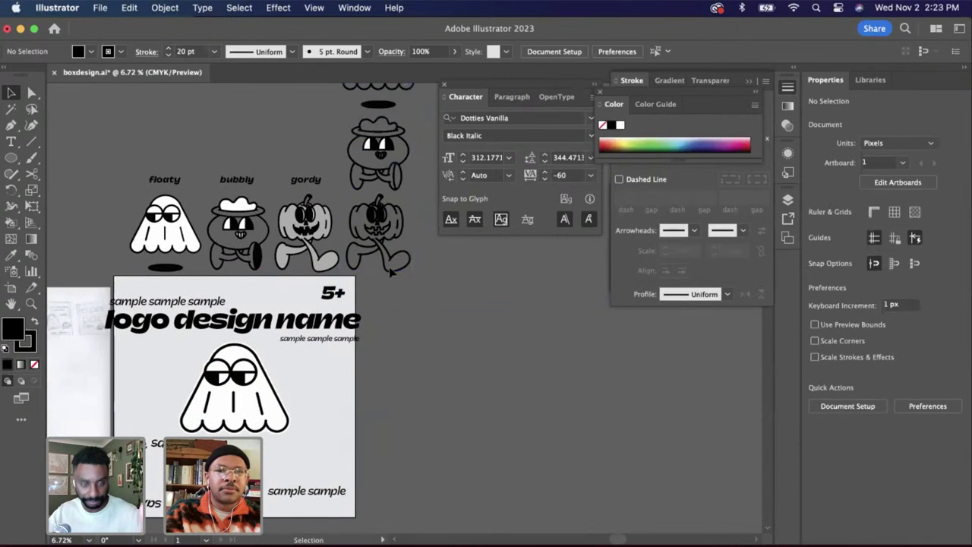
Add a second artboard beside the box front design
scroll(385, 273, "down", 2)
scroll(386, 273, "right", 2)
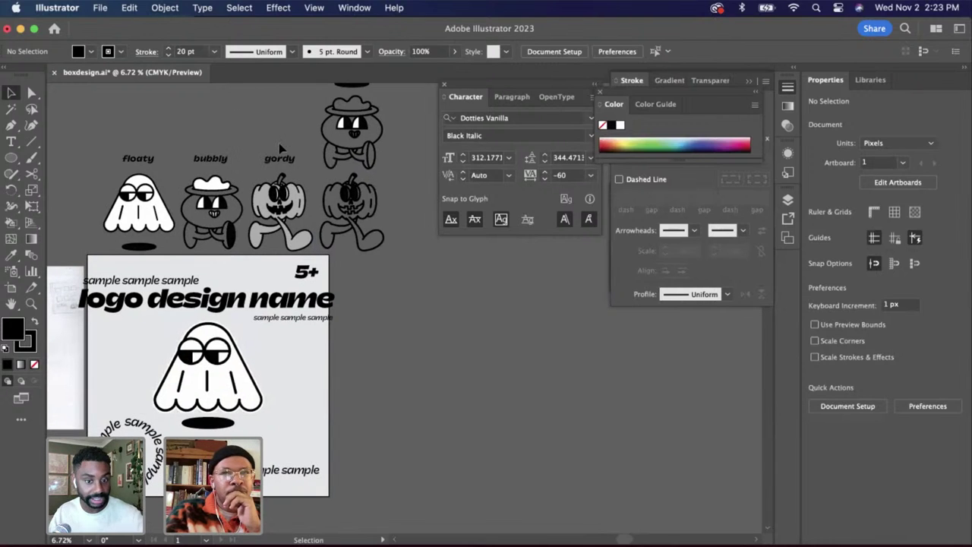
left_click(352, 8)
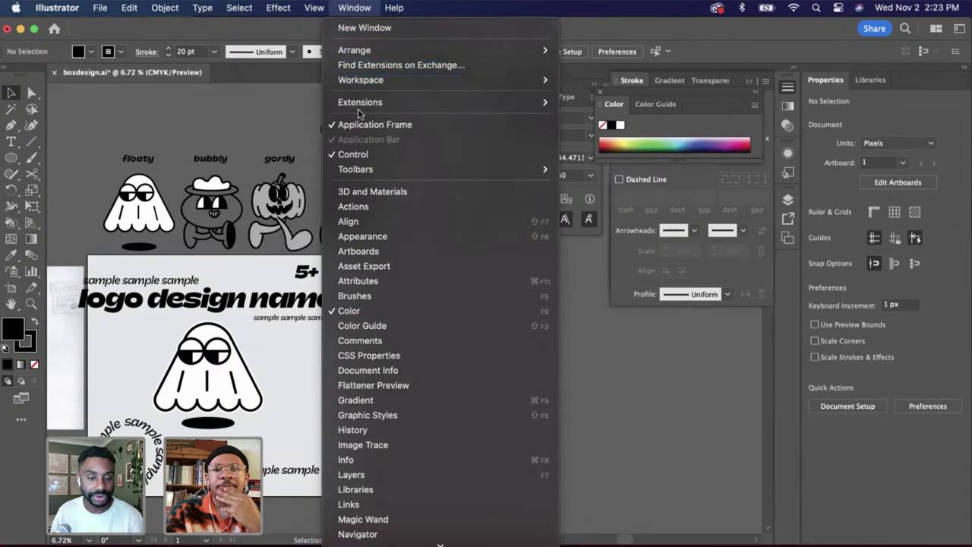
left_click(389, 254)
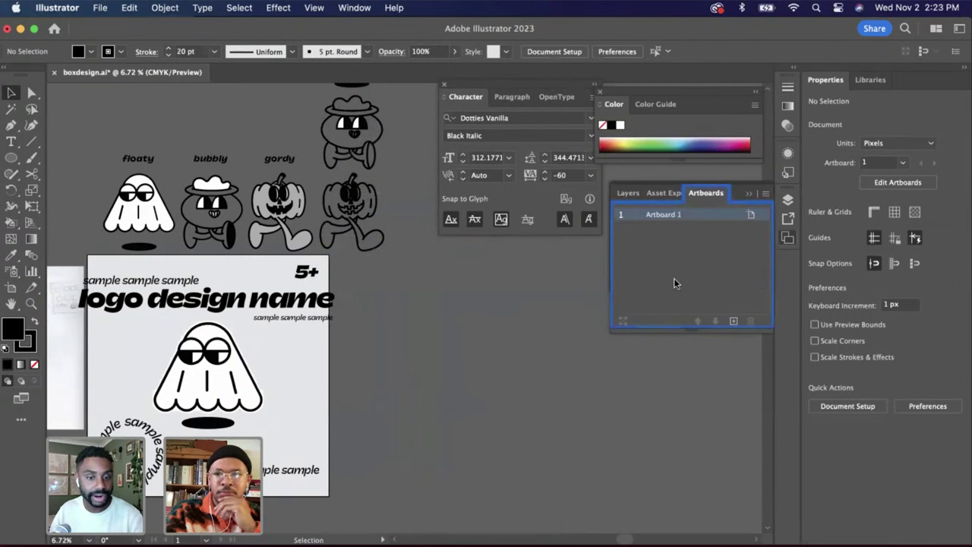
left_click(731, 320)
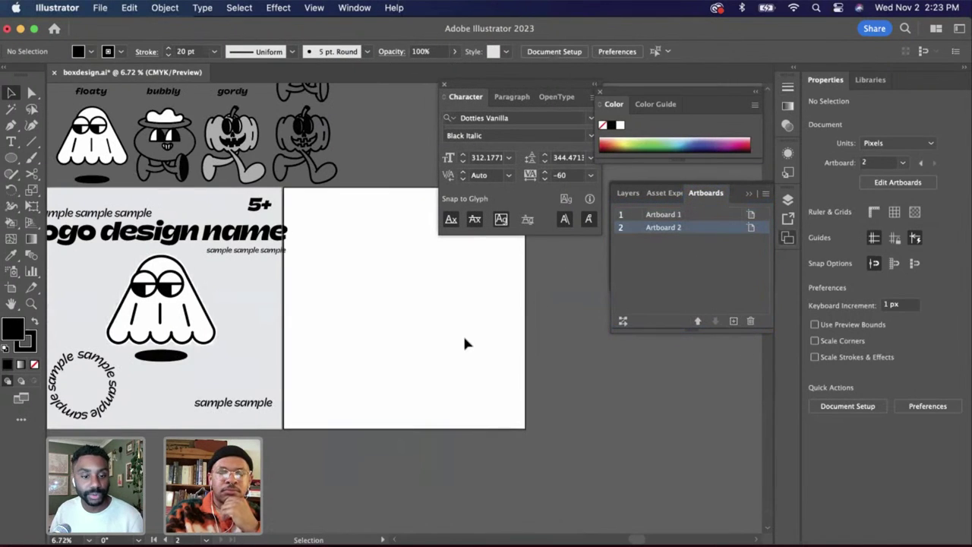
Sample the first artboard's grey background as the fill and change it to a lighter grey
scroll(463, 339, "right", 2)
scroll(321, 294, "right", 2)
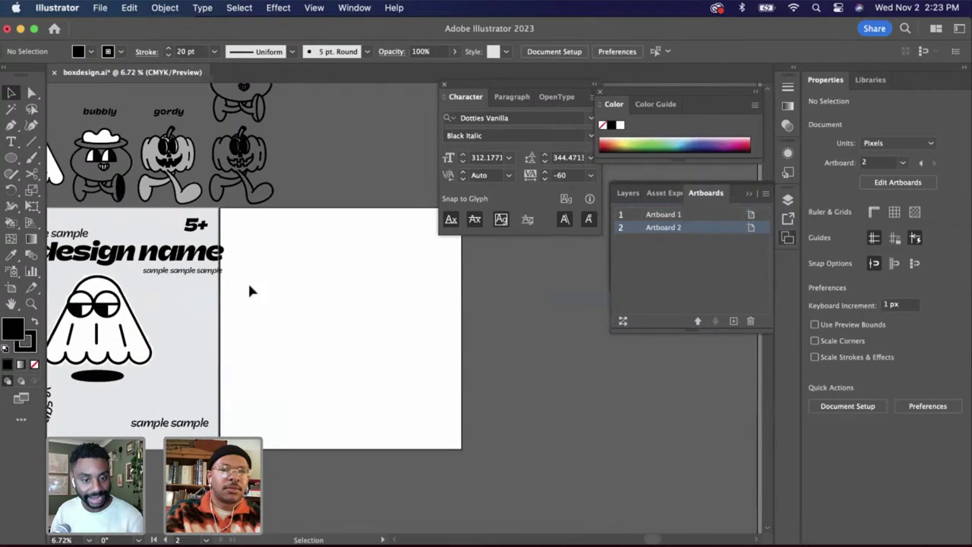
scroll(216, 274, "up", 2)
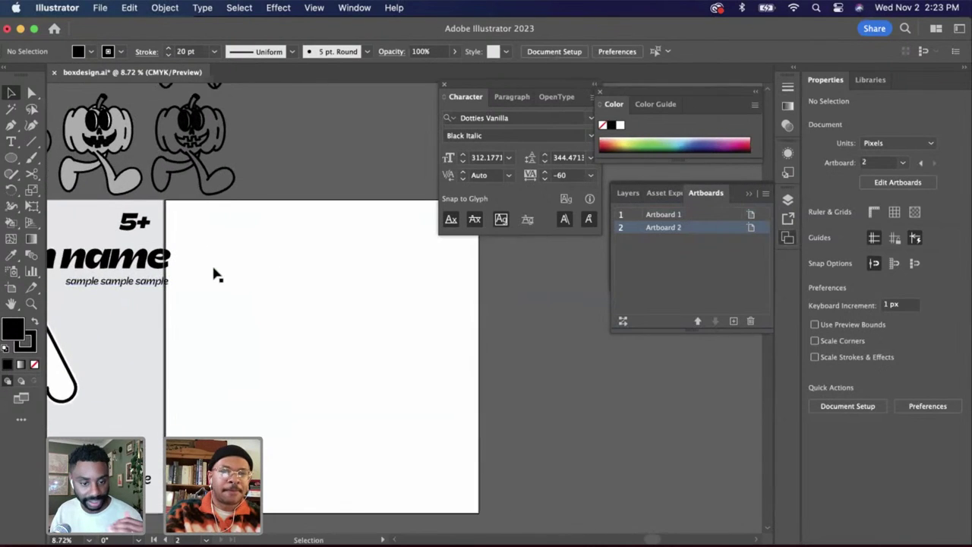
scroll(215, 274, "right", 2)
key("i")
left_click(109, 321)
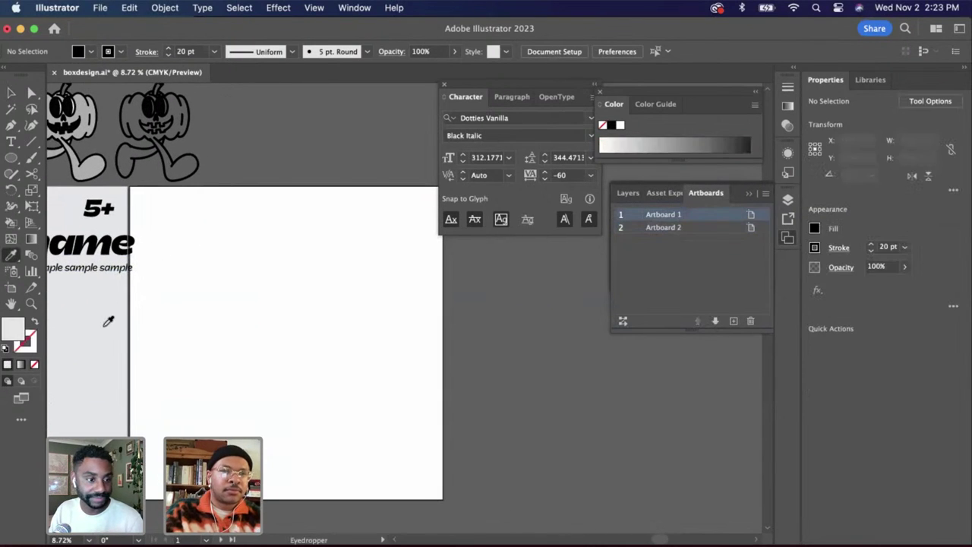
double_click(13, 328)
left_click_drag(309, 230, 303, 219)
key("Return")
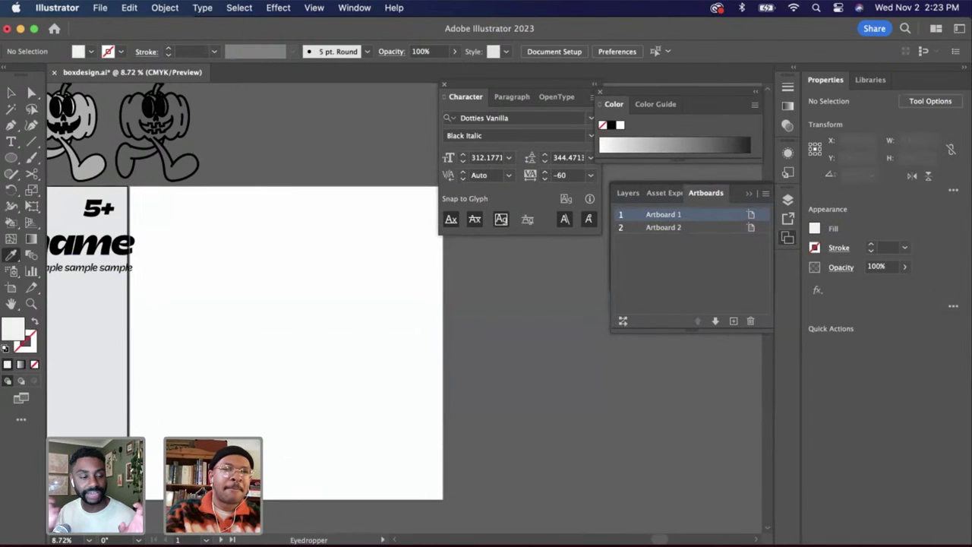
Draw a 3020 × 3020 px light grey rectangle covering the second artboard
left_click(10, 157)
left_click(84, 156)
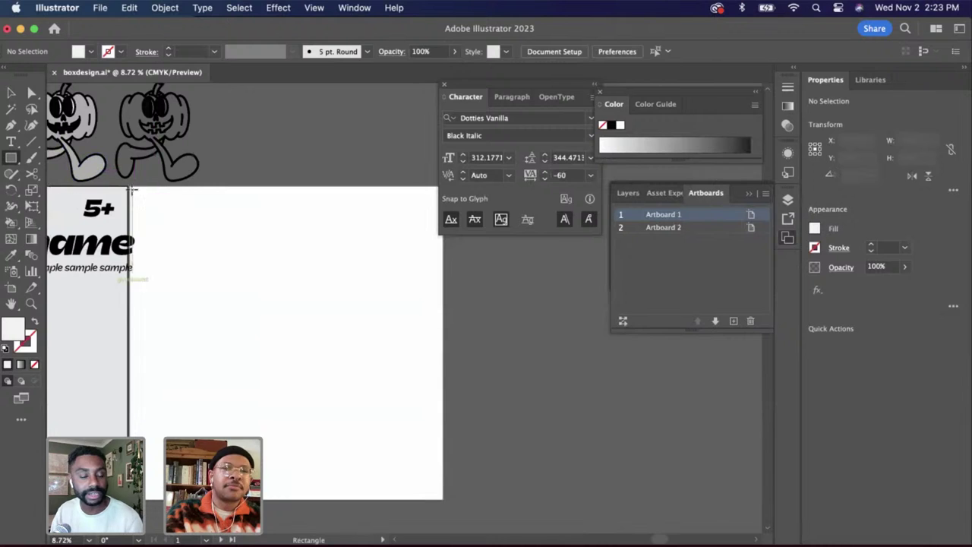
left_click_drag(130, 190, 443, 430)
scroll(158, 440, "up", 3)
scroll(158, 441, "down", 2)
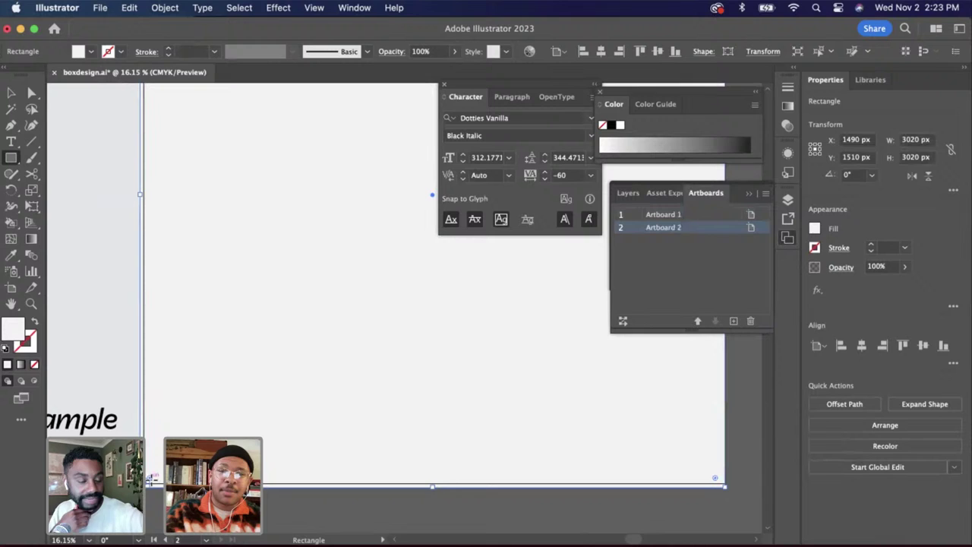
Fit the light grey rectangle's lower-left corner to the second artboard's edge and lock the rectangle in the layer list
left_click(11, 93)
mouse_move(141, 487)
left_mouse_down()
mouse_move(161, 471)
mouse_move(141, 489)
left_mouse_up()
scroll(150, 478, "up", 3)
left_click(182, 524)
scroll(146, 471, "down", 5)
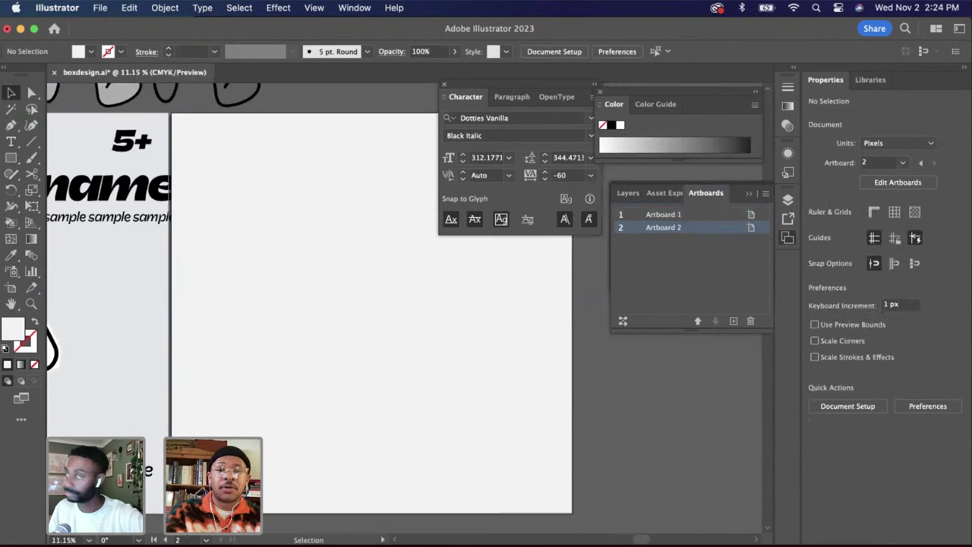
left_click(788, 200)
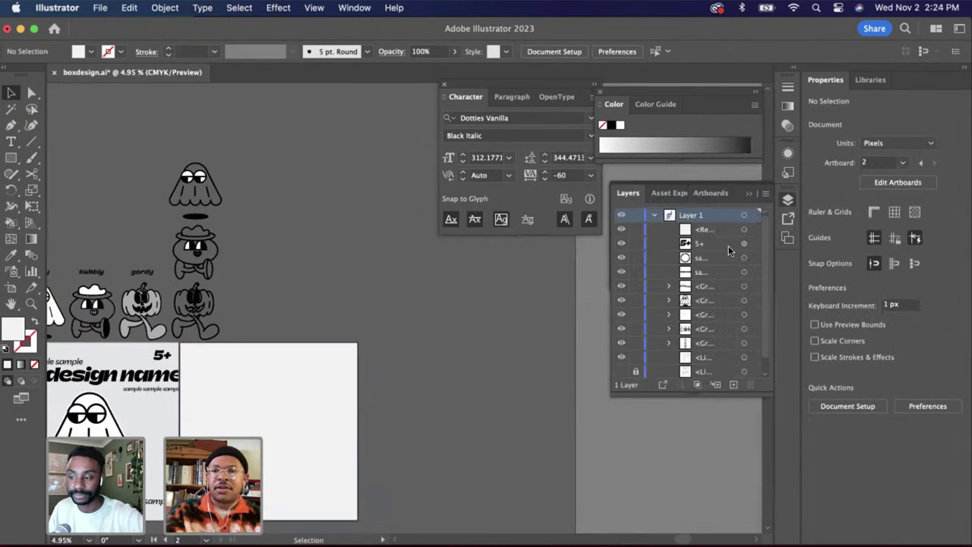
left_click(621, 229)
left_click(623, 229)
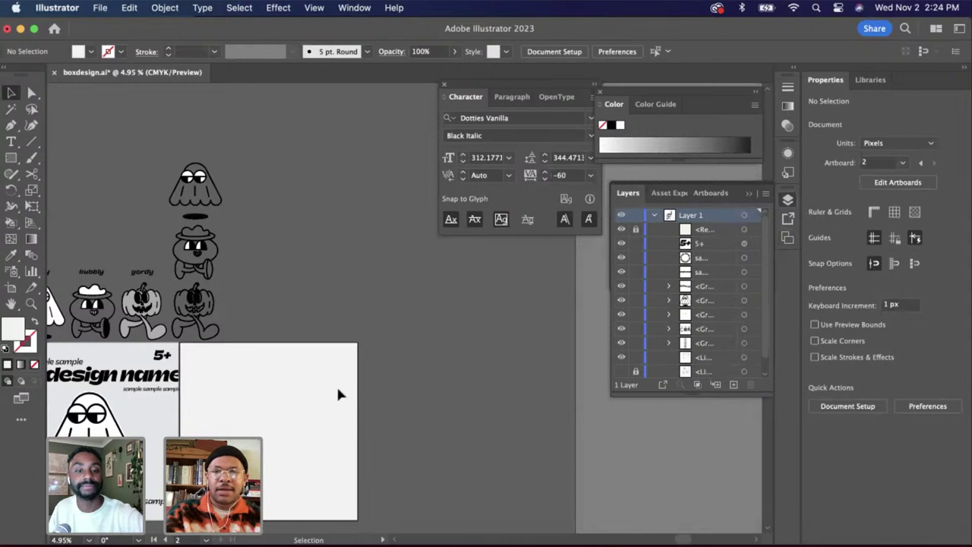
Copy the labelled floaty, bubbly and gordy group onto the second artboard and position it near the upper part
scroll(336, 384, "up", 3)
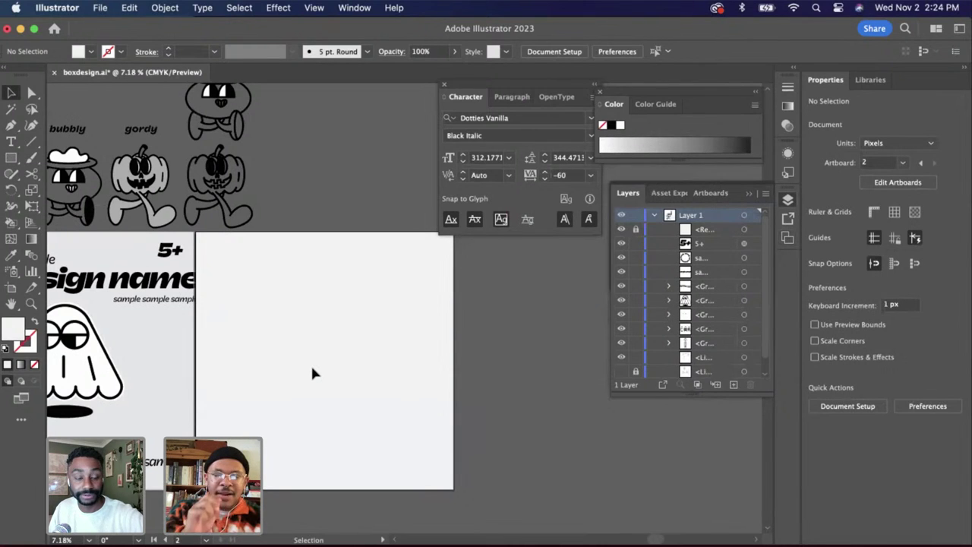
scroll(196, 251, "up", 2)
scroll(196, 250, "left", 2)
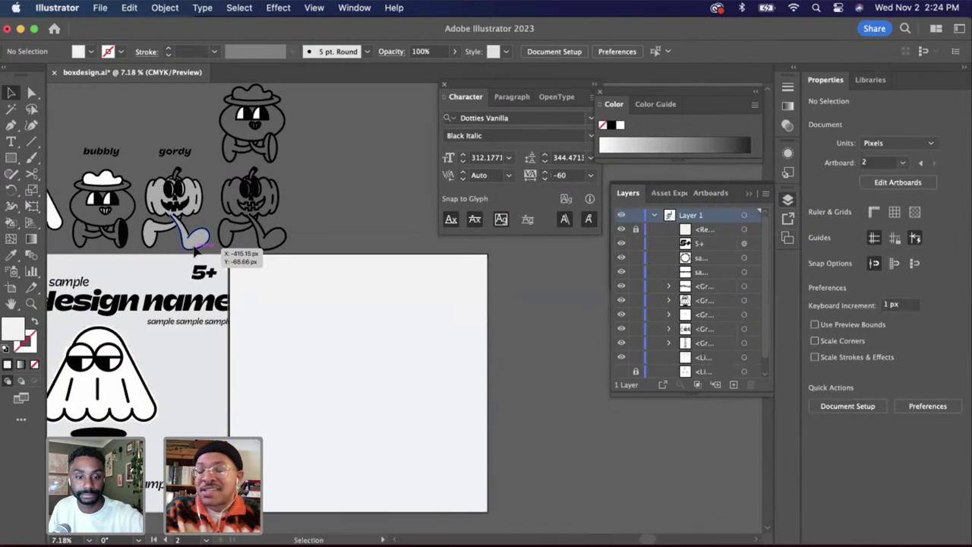
left_click(87, 224)
left_click_drag(85, 225, 166, 220)
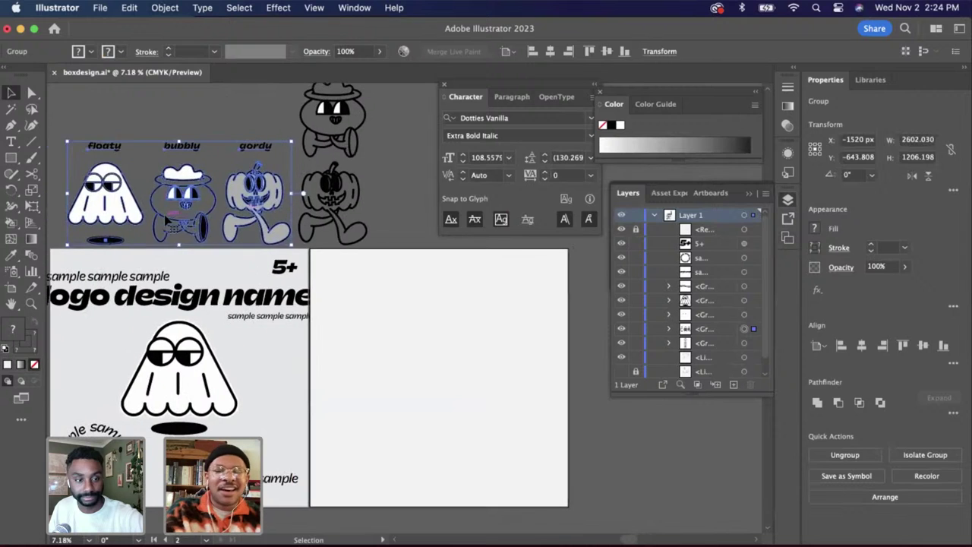
key("super+v")
scroll(269, 235, "right", 3)
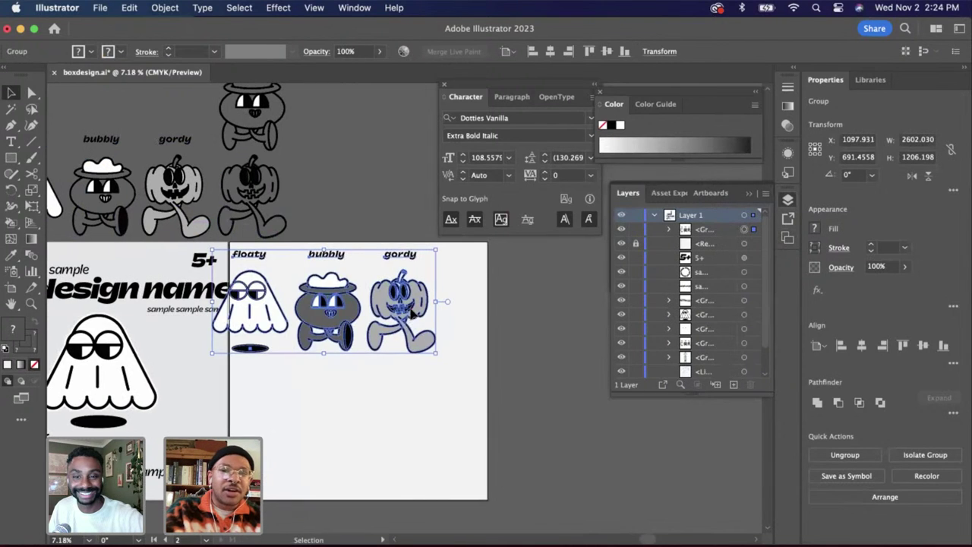
left_click_drag(410, 310, 507, 327)
scroll(512, 334, "right", 3)
left_click(507, 329)
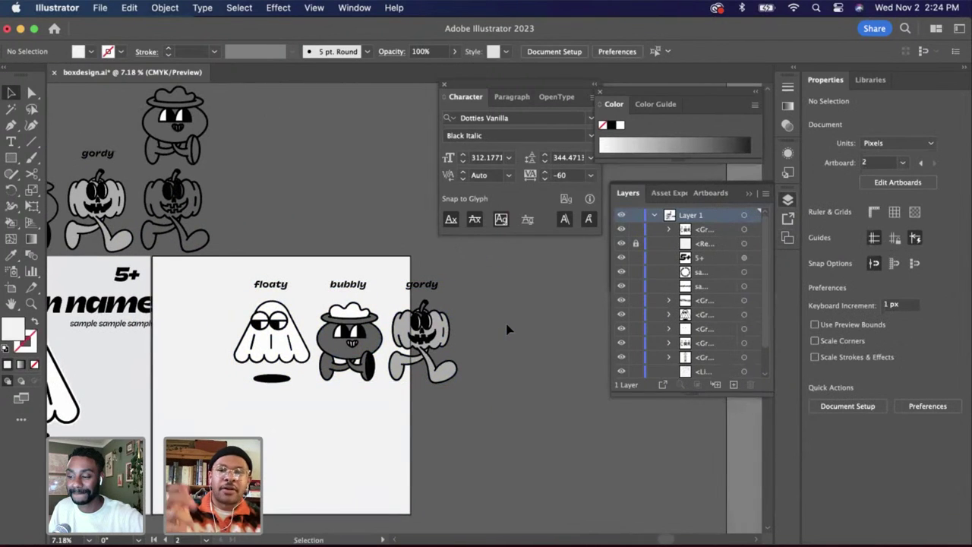
Isolate the copied group and shift the bubbly character and its label slightly lower than the neighbouring characters
scroll(380, 323, "up", 2)
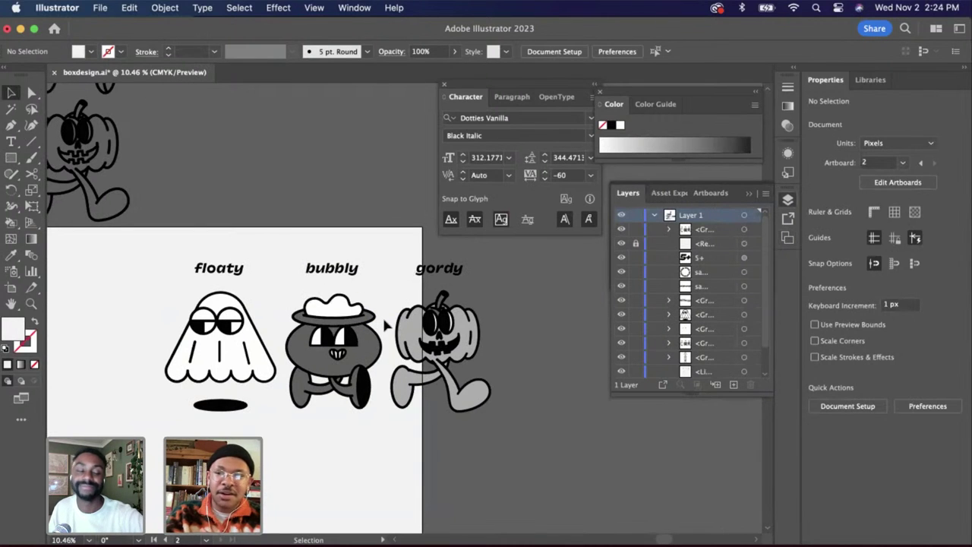
double_click(316, 329)
left_click(315, 328)
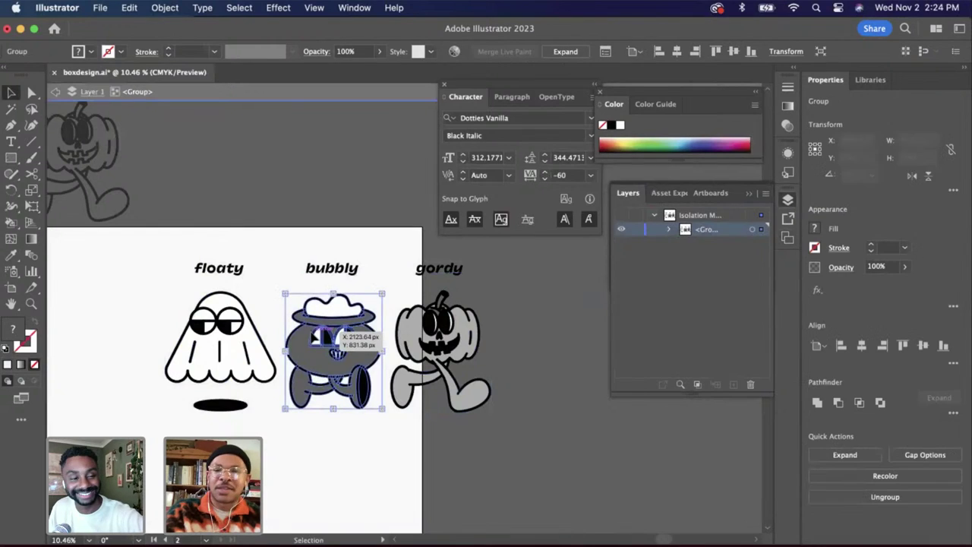
left_click(331, 274, "shift")
key("shift+Down")
key("shift+Down")
key("shift+Down")
key("shift+Down")
key("shift+Down")
key("shift+Down")
key("shift+Down")
key("shift+Down")
key("shift+Down")
key("shift+Down")
key("shift+Down")
key("shift+Down")
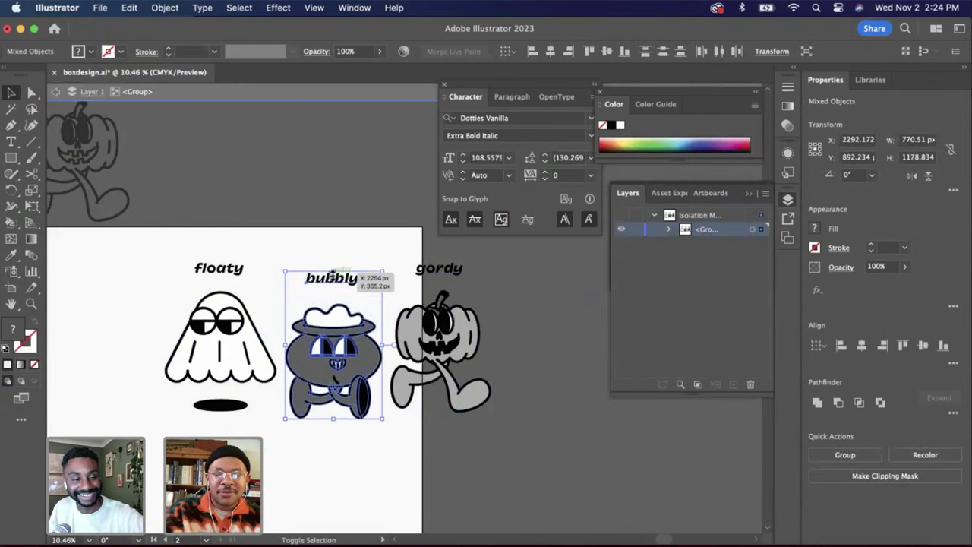
key("Up")
key("Up")
key("Up")
key("Up")
key("Up")
key("Up")
key("Up")
key("Up")
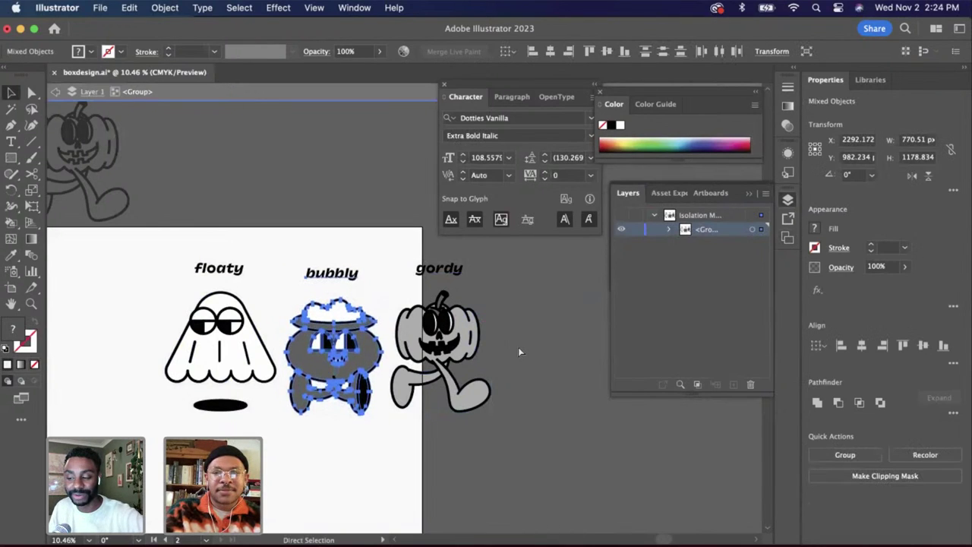
Undo the bubbly character's shift and the last move of the copied character group
key("a")
key("super+z")
key("super+z")
key("super+z")
key("super+z")
key("super+z")
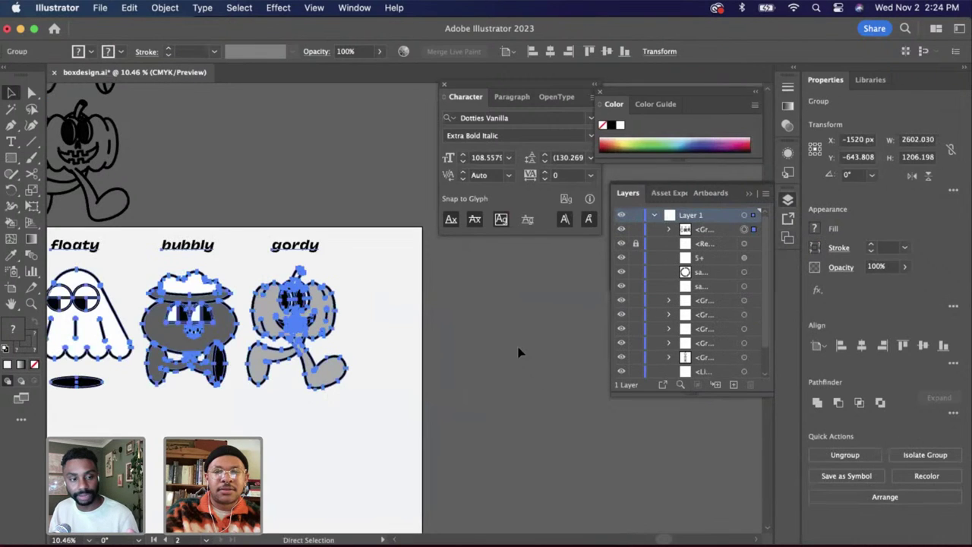
Move the copied character group further right on the second artboard, clear of the first artboard
left_click(487, 361)
scroll(487, 361, "left", 3)
left_click_drag(275, 334, 366, 344)
Isolate the copied group and lower the floaty, bubbly and gordy labels together, closer to their characters
double_click(282, 278)
left_click(266, 275)
left_click(384, 275, "shift")
left_click(486, 275, "shift")
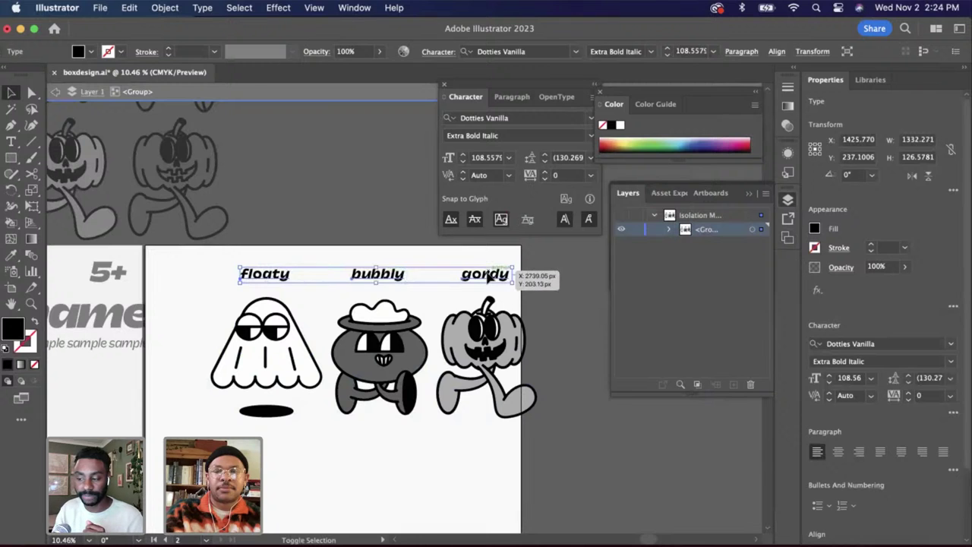
left_click_drag(487, 278, 488, 290)
left_click(575, 432)
double_click(576, 433)
Sample the copied gordy pumpkin's light grey and paint the small gaps at the base of its stem with Live Paint Bucket
scroll(521, 402, "up", 5)
right_click(482, 354)
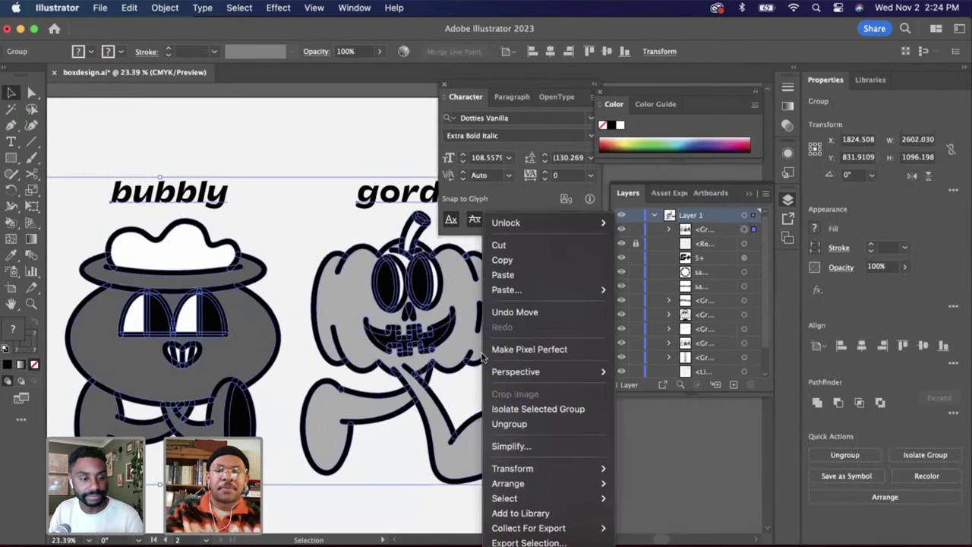
key("Escape")
scroll(451, 327, "up", 3)
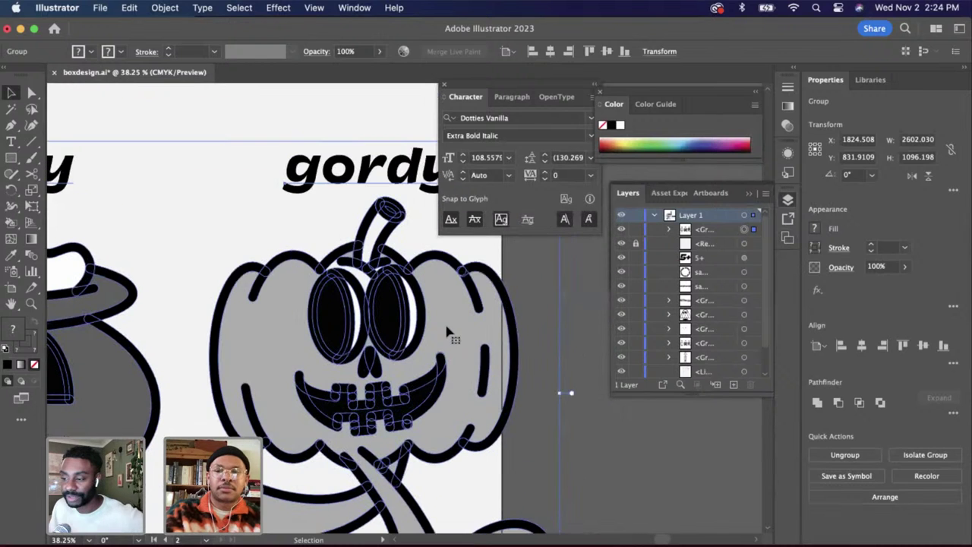
key("a")
left_click(544, 364)
key("k")
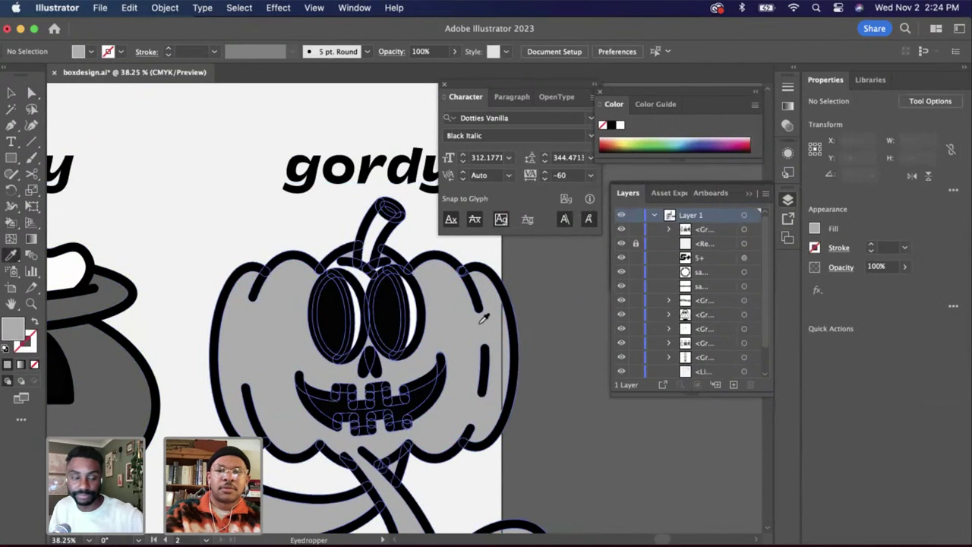
scroll(343, 316, "up", 2)
scroll(343, 316, "up", 1)
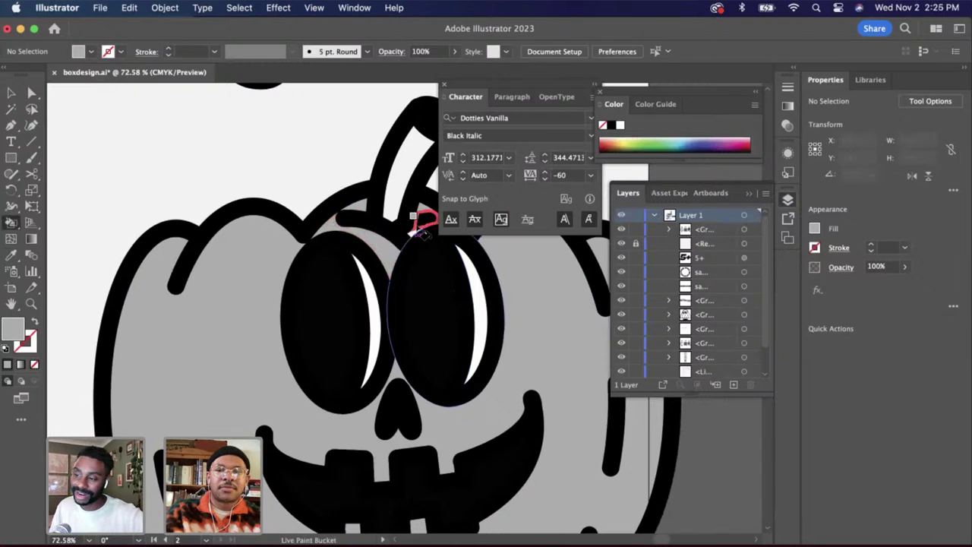
scroll(412, 237, "down", 2)
scroll(413, 238, "down", 5)
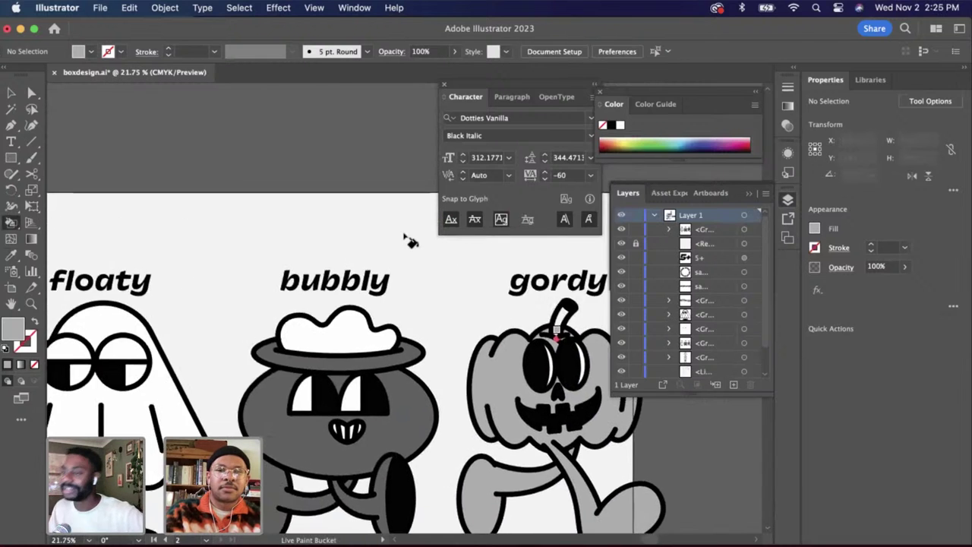
Sample the dark grey inside the original gordy's stem and fill the copied gordy's stem with it using Live Paint Bucket
key("a")
key("i")
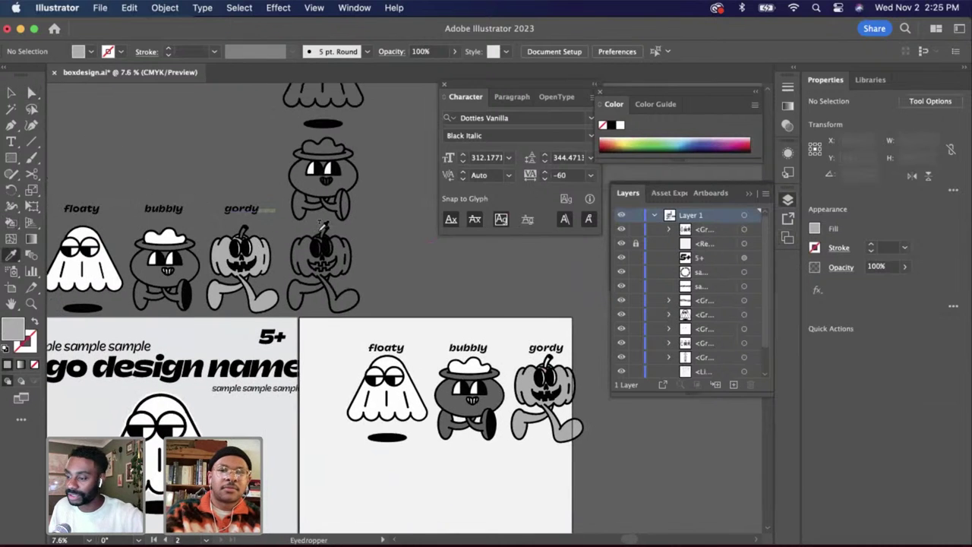
scroll(215, 190, "up", 3)
left_click(209, 262)
scroll(210, 263, "up", 3)
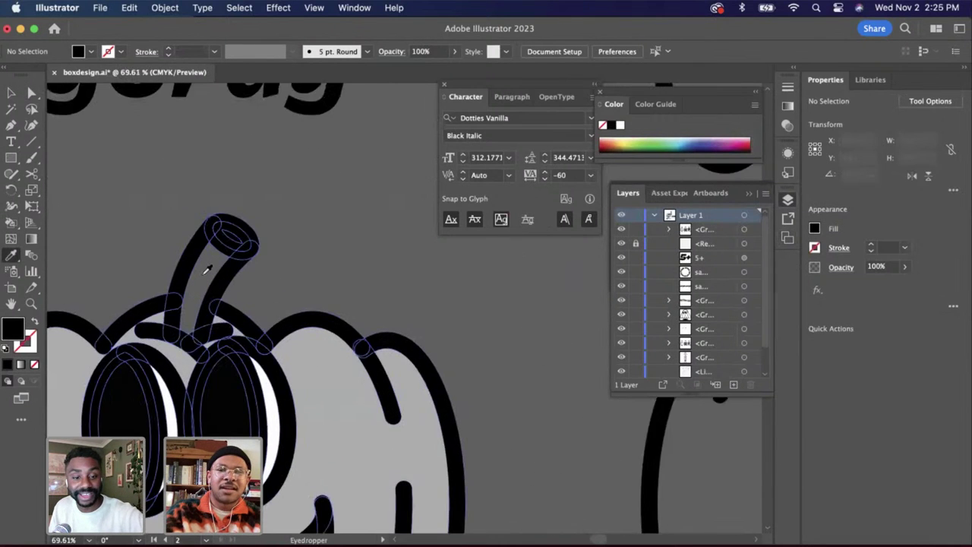
left_click(210, 260)
scroll(206, 267, "down", 5)
scroll(358, 358, "right", 3)
scroll(327, 380, "up", 4)
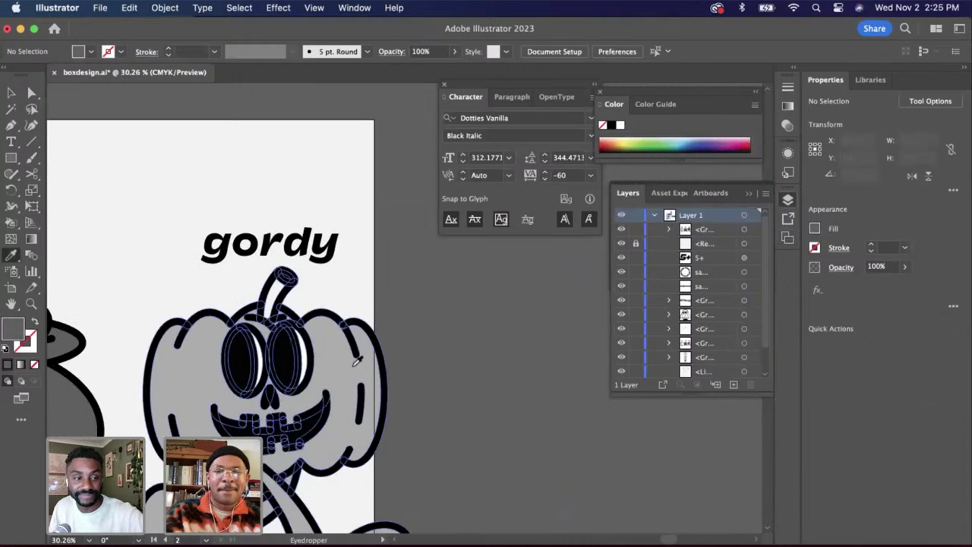
key("a")
scroll(335, 304, "up", 3)
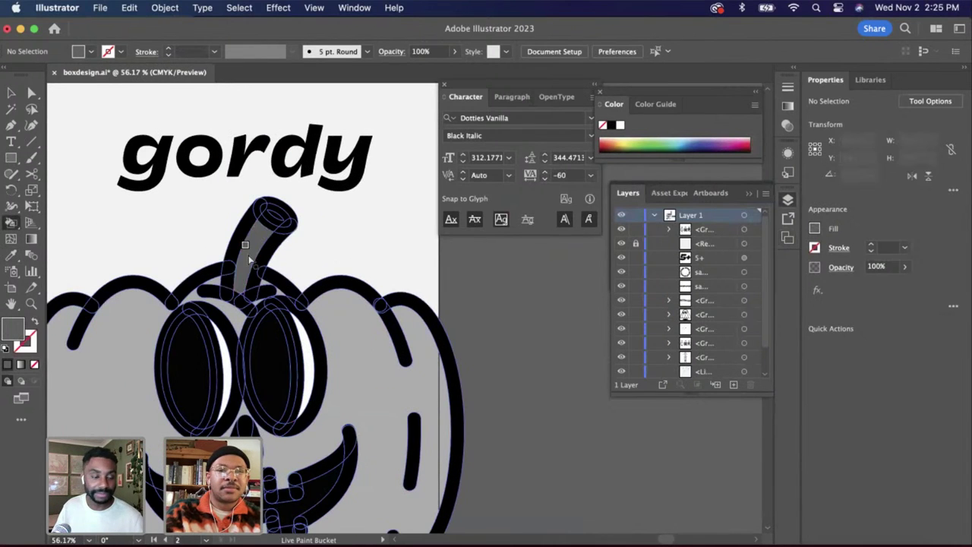
scroll(331, 266, "down", 2)
scroll(331, 266, "down", 3)
scroll(331, 266, "up", 3)
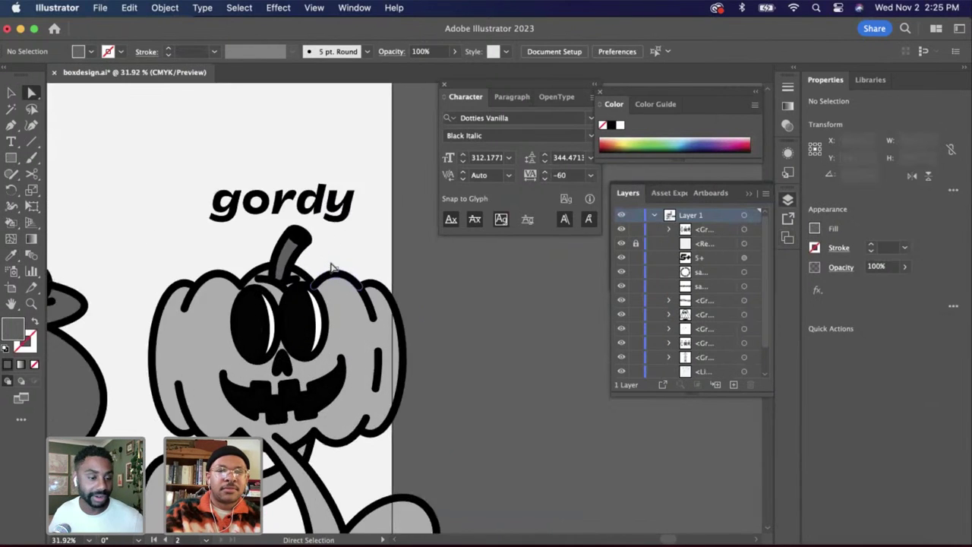
scroll(332, 266, "down", 3)
scroll(332, 266, "down", 1)
Isolate the copied character group and lower bubbly together with its label by about 870 px, below floaty and gordy
key("v")
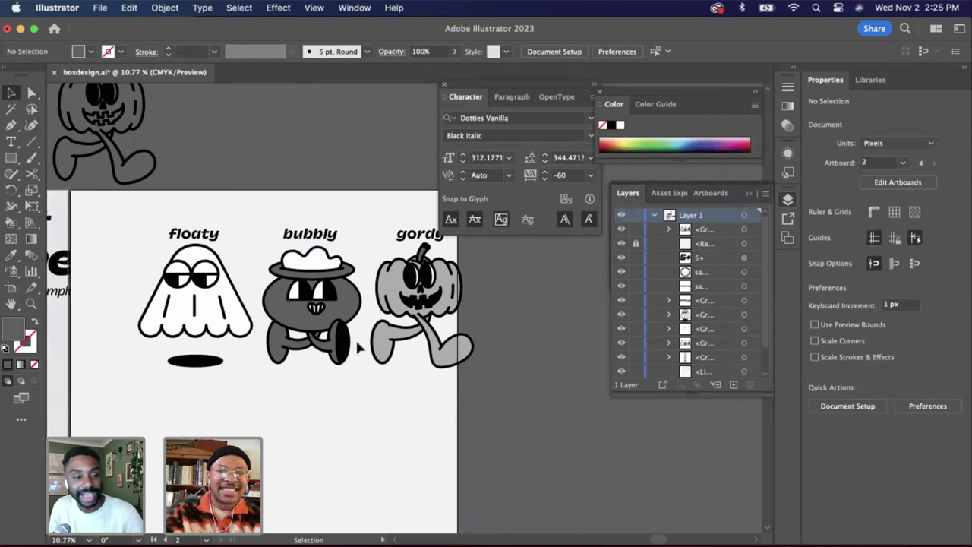
double_click(335, 312)
left_click(335, 311)
left_click(328, 238, "shift")
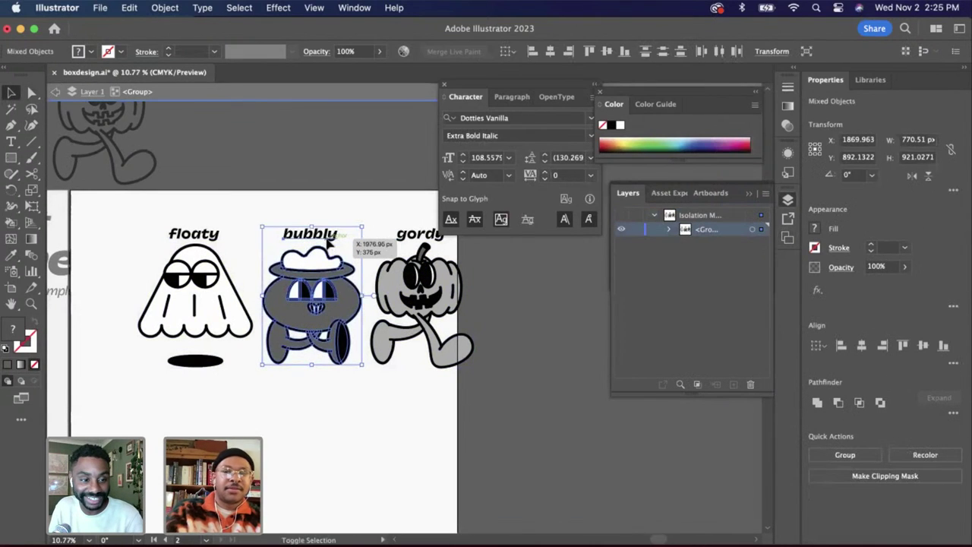
key("shift+Down")
key("shift+Down")
key("shift+Down")
key("shift+Down")
key("shift+Down")
key("shift+Down")
key("shift+Down")
key("shift+Down")
key("shift+Down")
key("shift+Down")
key("shift+Down")
key("shift+Down")
key("shift+Down")
key("shift+Down")
key("shift+Down")
key("shift+Down")
key("shift+Down")
key("shift+Down")
key("shift+Down")
key("shift+Down")
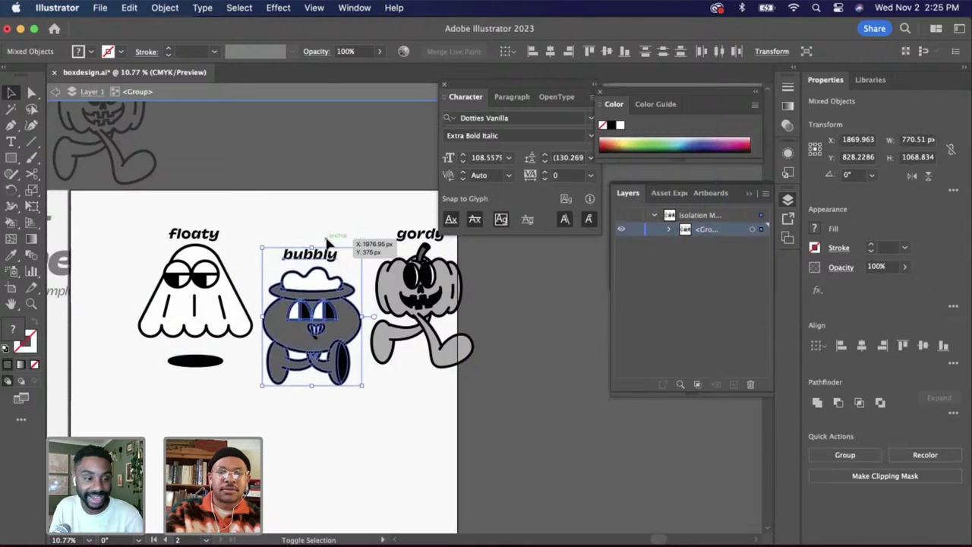
key("shift+Down")
key("shift+Down")
key("shift+Down")
key("shift+Down")
key("shift+Down")
key("shift+Down")
key("shift+Down")
key("shift+Down")
key("shift+Down")
key("shift+Down")
key("shift+Down")
key("shift+Down")
key("shift+Down")
key("shift+Down")
key("shift+Down")
key("shift+Down")
key("shift+Down")
key("shift+Down")
key("shift+Down")
key("shift+Down")
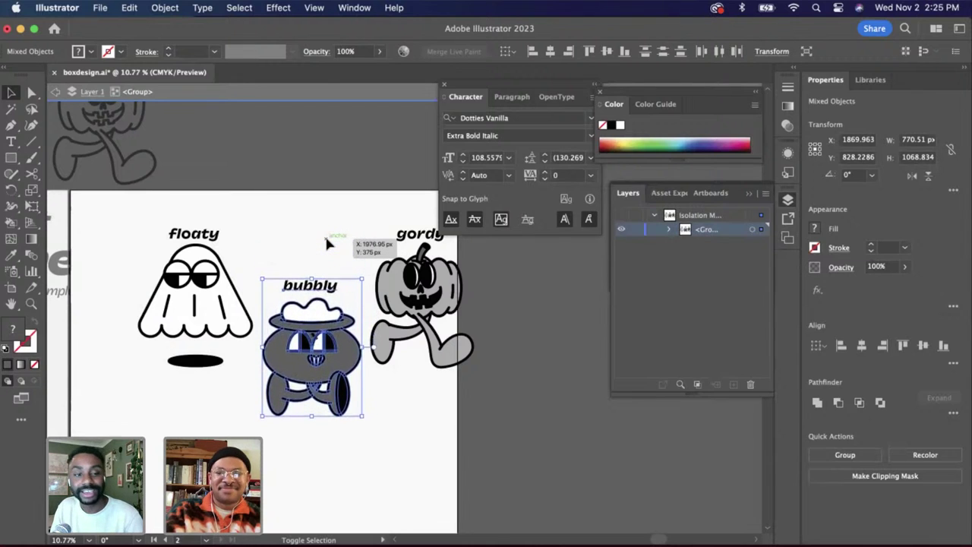
key("shift+Down")
key("shift+Down")
key("shift+Down")
key("shift+Down")
key("shift+Down")
key("shift+Down")
key("shift+Down")
key("shift+Down")
key("shift+Down")
key("shift+Down")
key("shift+Down")
key("shift+Down")
key("shift+Down")
key("shift+Down")
key("shift+Down")
key("shift+Down")
key("shift+Down")
key("shift+Down")
key("shift+Down")
key("shift+Down")
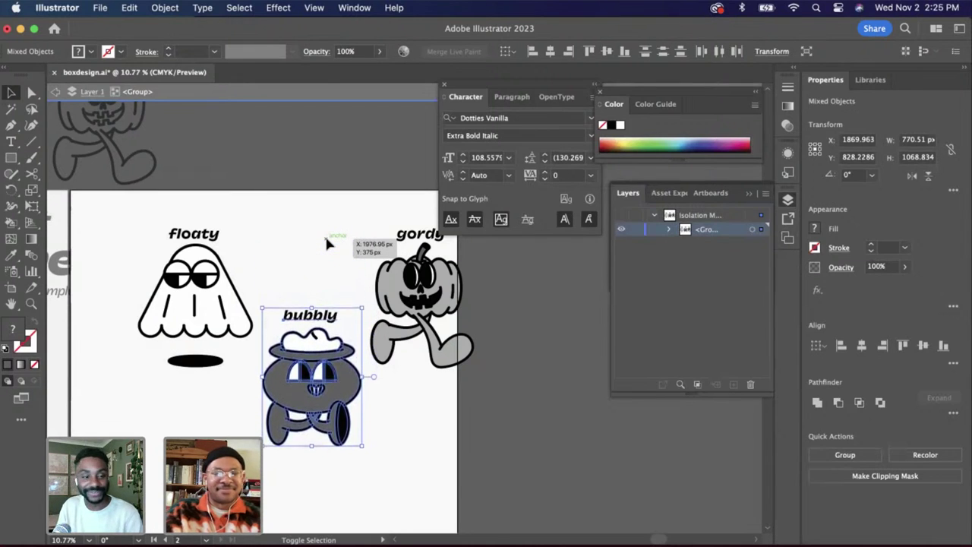
key("shift+Down")
key("shift+Down")
key("shift+Down")
key("shift+Down")
key("shift+Down")
key("shift+Down")
key("shift+Down")
key("shift+Down")
key("shift+Down")
key("shift+Down")
key("shift+Down")
key("shift+Down")
key("shift+Down")
key("shift+Down")
key("shift+Down")
key("shift+Down")
key("shift+Down")
key("shift+Down")
key("shift+Down")
key("shift+Down")
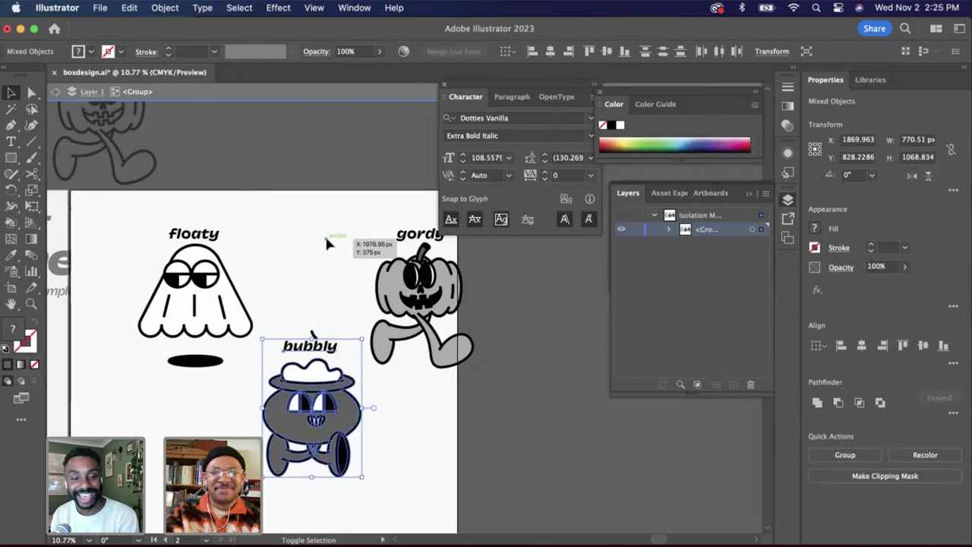
Shift bubbly and its label about 210 px left
key("shift+Left")
key("shift+Left")
key("shift+Left")
key("shift+Left")
key("shift+Left")
key("shift+Left")
key("shift+Left")
key("shift+Left")
key("shift+Left")
key("shift+Left")
key("shift+Left")
key("shift+Left")
key("shift+Left")
key("shift+Left")
key("shift+Left")
key("shift+Left")
key("shift+Left")
key("shift+Left")
key("shift+Left")
key("shift+Left")
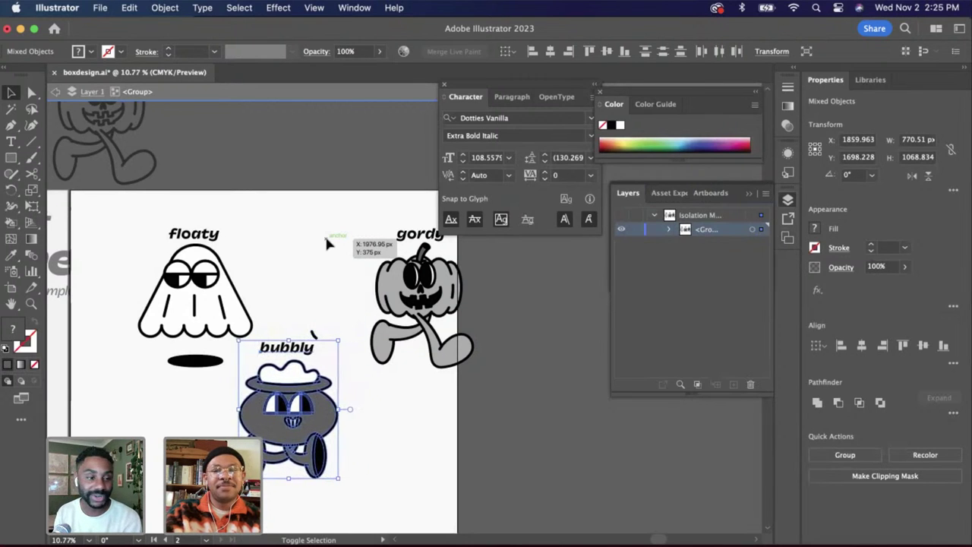
Move gordy and its label together 200 px left so they sit inside the second artboard
left_click(416, 300)
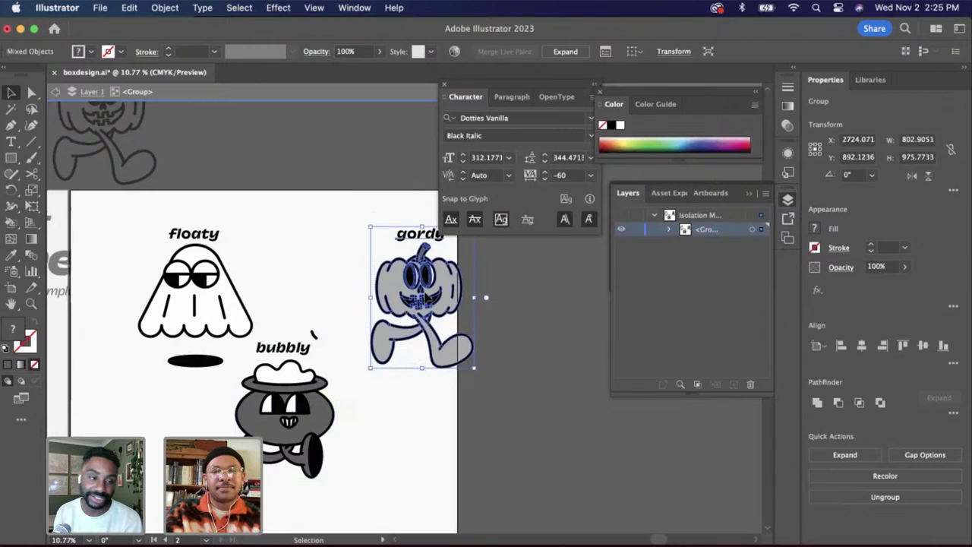
key("shift+Left")
key("shift+Left")
key("shift+Left")
key("shift+Left")
key("shift+Left")
key("shift+Left")
key("shift+Left")
key("shift+Left")
key("shift+Left")
key("shift+Left")
key("shift+Left")
key("shift+Left")
key("shift+Left")
key("shift+Left")
key("shift+Left")
key("shift+Left")
key("shift+Left")
key("shift+Left")
key("shift+Left")
key("shift+Left")
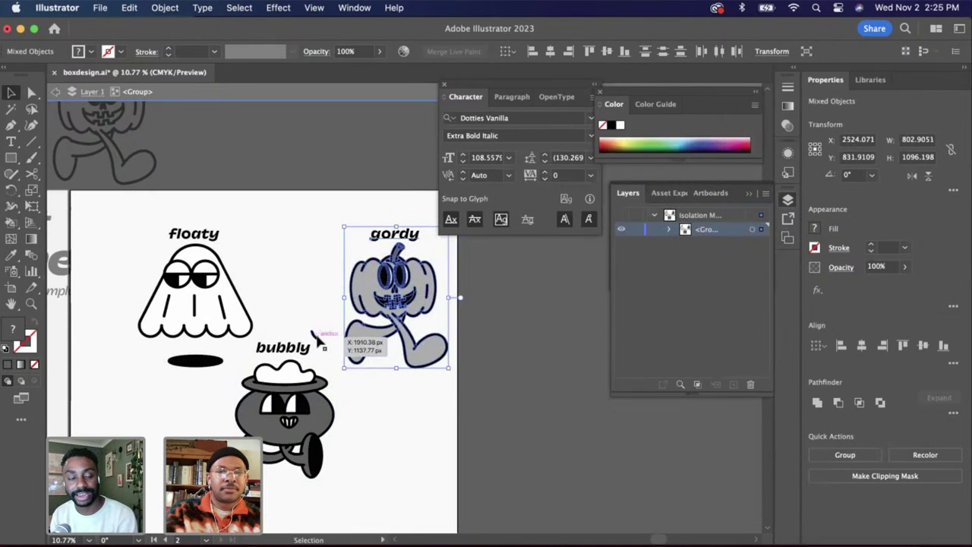
Move the stray black leg stroke left behind above the bubbly label back to where bubbly's legs cross beneath its body
scroll(317, 336, "up", 3)
scroll(324, 342, "down", 3)
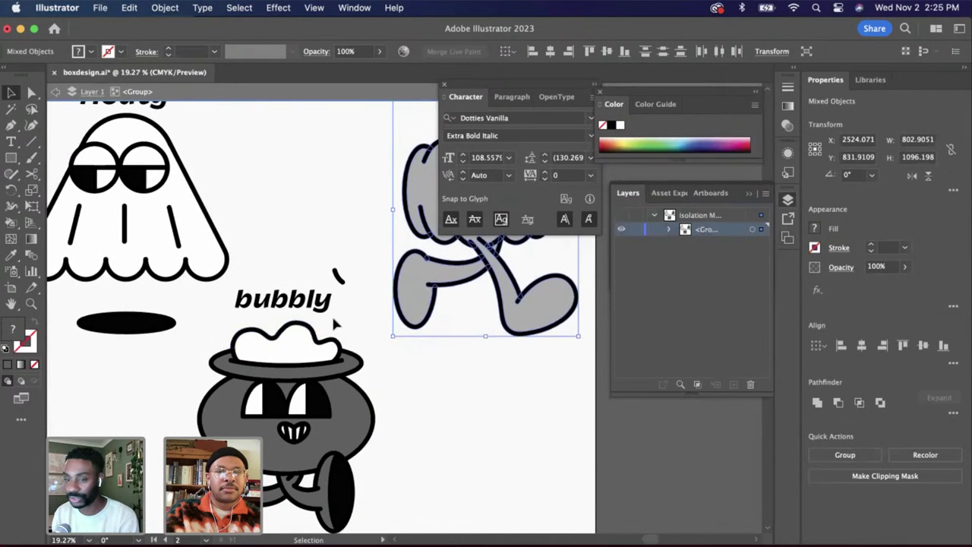
left_click(340, 279)
scroll(340, 281, "up", 3)
left_click_drag(340, 281, 277, 501)
scroll(283, 460, "down", 3)
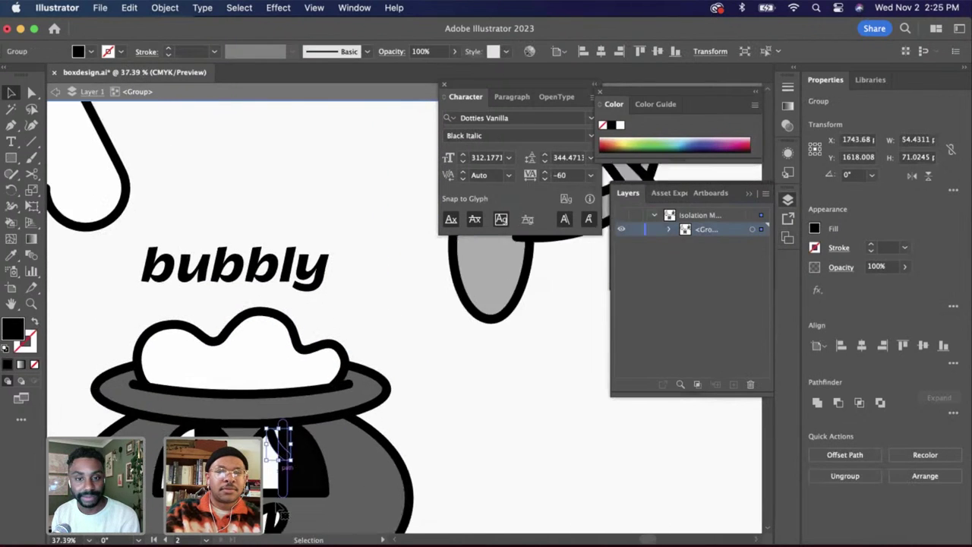
left_click_drag(302, 330, 293, 495)
scroll(293, 494, "down", 2)
scroll(293, 486, "up", 4)
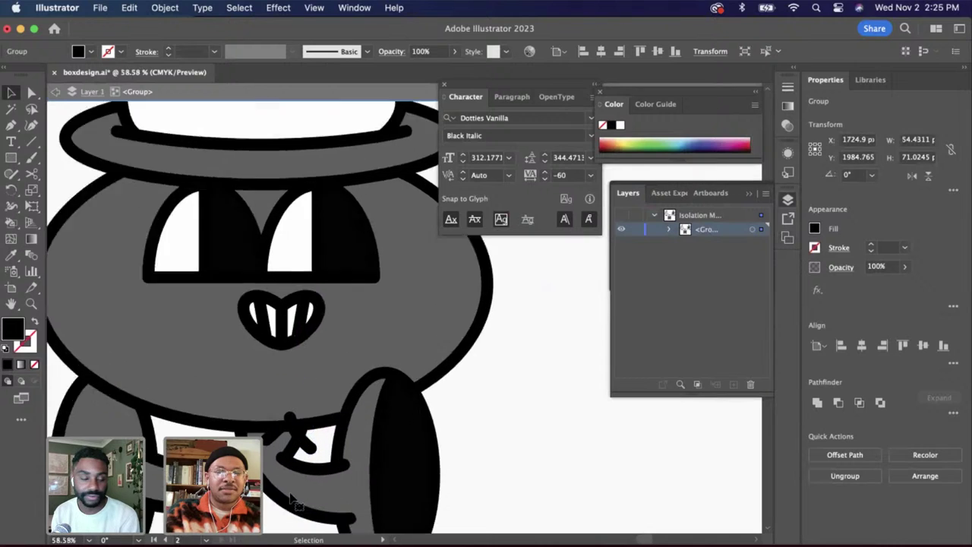
left_click_drag(313, 389, 295, 424)
scroll(257, 406, "up", 5)
scroll(463, 469, "down", 10)
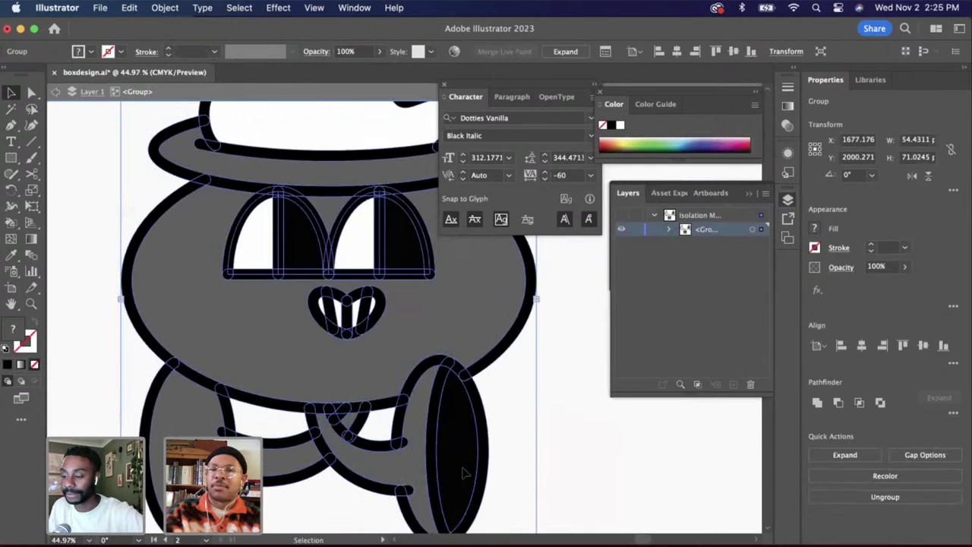
left_click(529, 480)
left_click(207, 326)
scroll(206, 327, "down", 6)
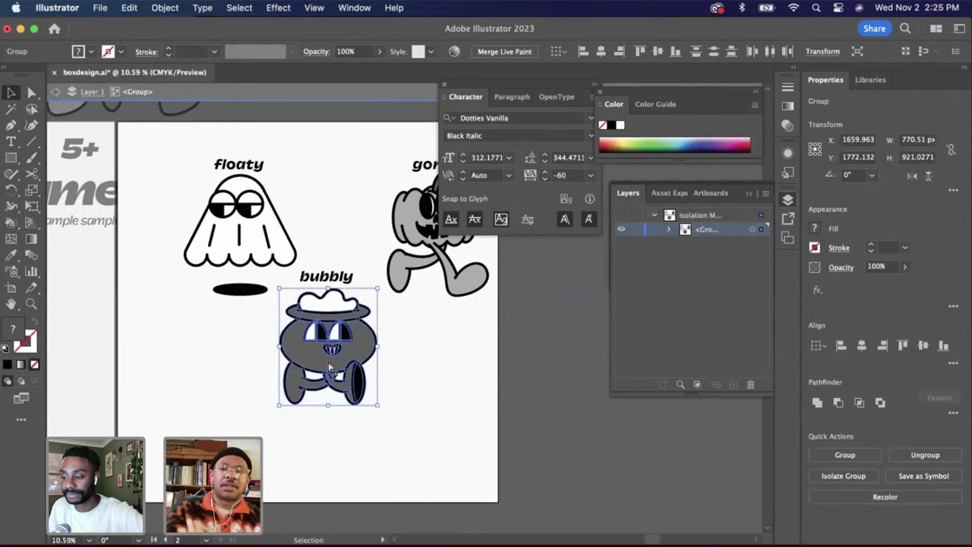
left_click(551, 443)
scroll(456, 342, "right", 3)
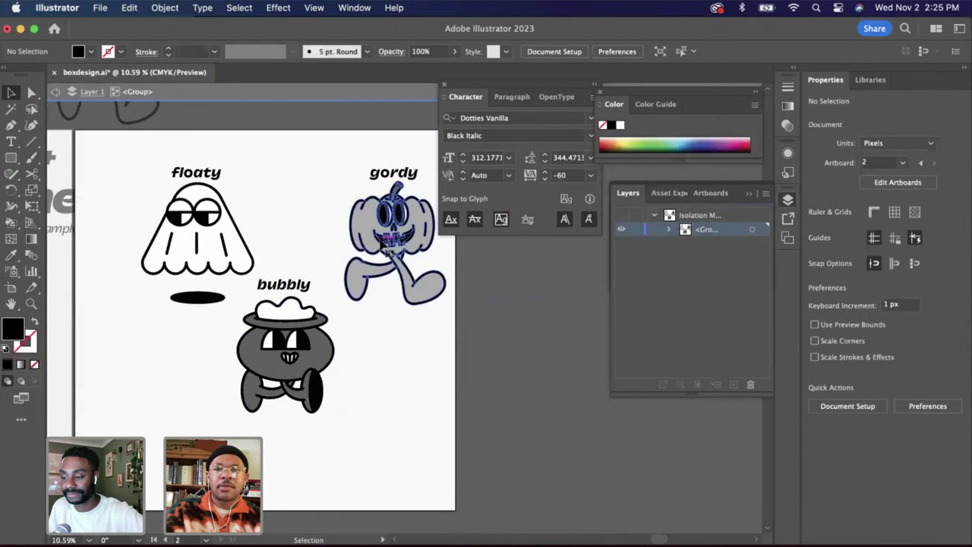
left_click(384, 241)
key("shift+Left")
key("super+z")
key("super+z")
key("super+z")
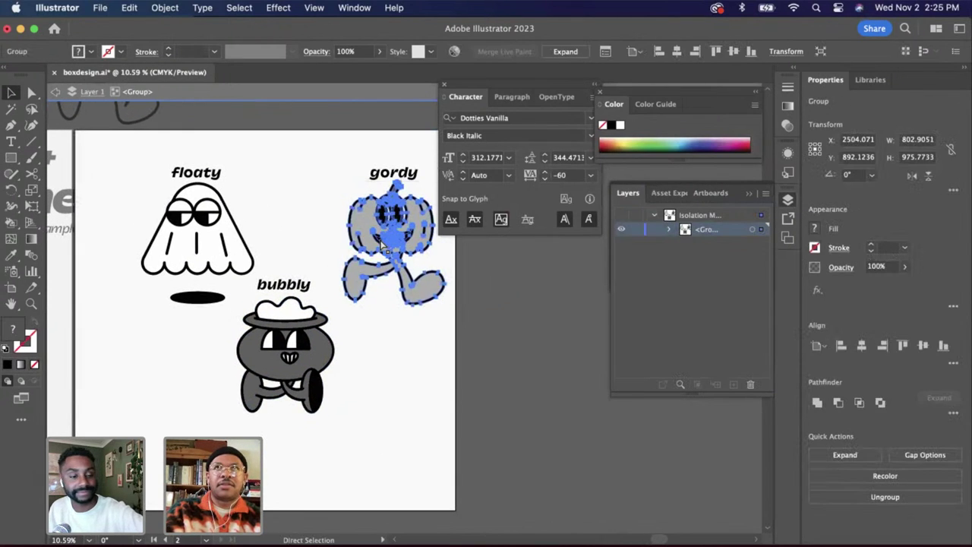
key("super+z")
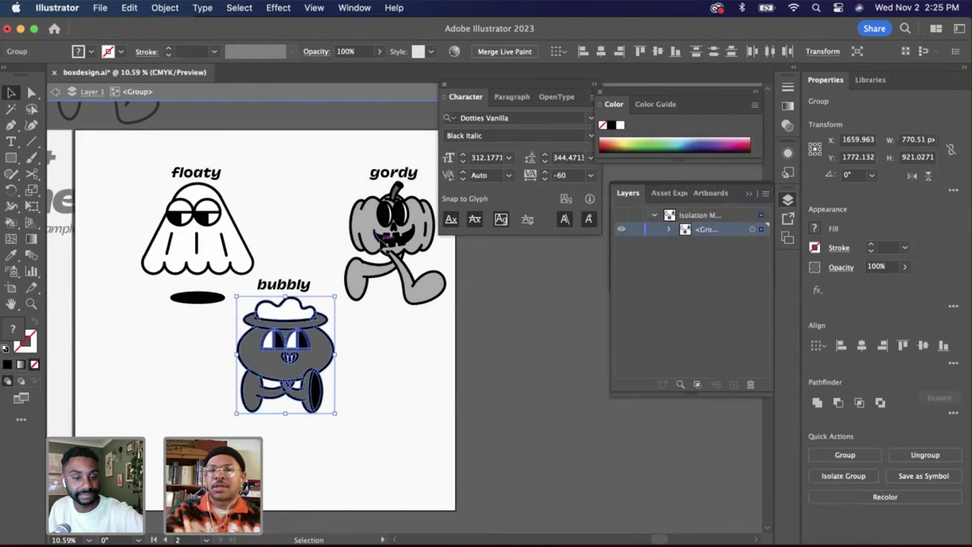
Move gordy and its label together about 200 px left, closer to bubbly
left_click_drag(337, 156, 415, 242)
key("shift+Left")
key("shift+Left")
key("shift+Left")
key("shift+Left")
key("shift+Left")
key("shift+Left")
key("shift+Left")
key("shift+Left")
key("shift+Left")
key("shift+Left")
key("shift+Left")
key("shift+Right")
key("shift+Right")
key("shift+Right")
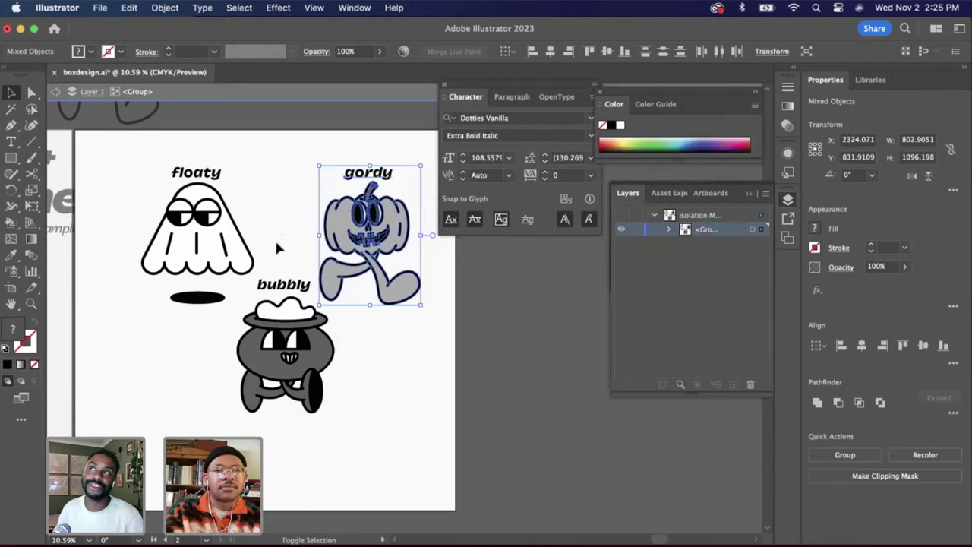
Group floaty and gordy with their labels and centre that group horizontally on bubbly
left_click(188, 188, "shift")
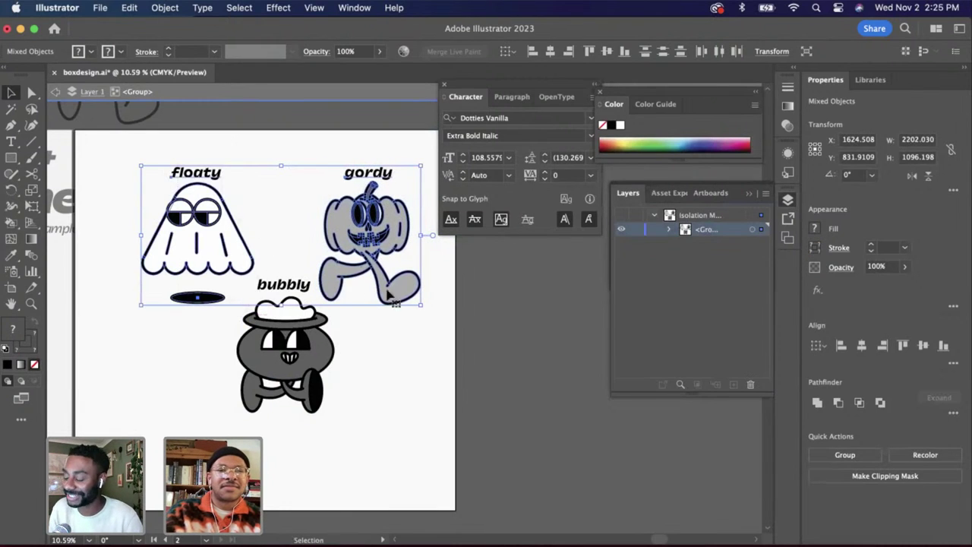
key("super+g")
left_click(293, 358, "shift")
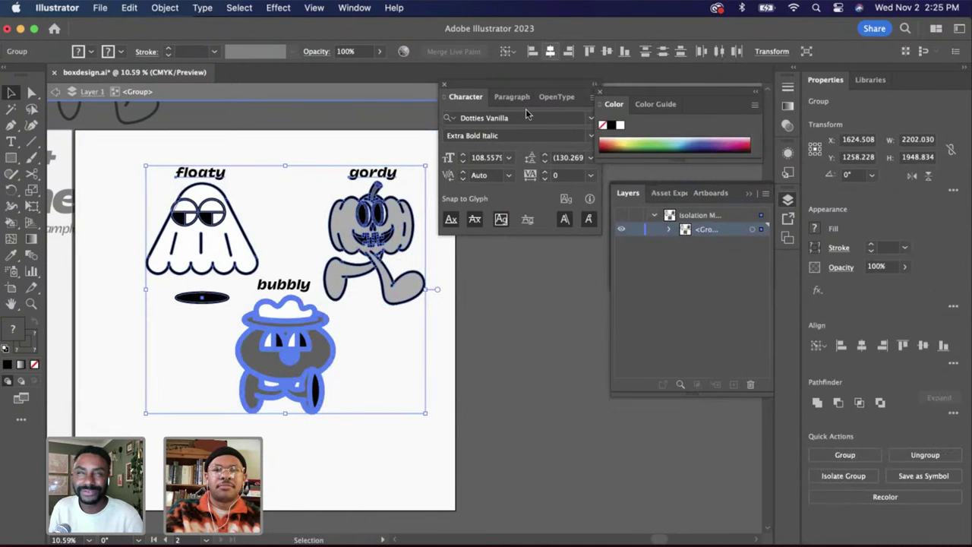
left_click(400, 341)
Capitalise the pumpkin's label so it reads "Gordy"
scroll(401, 341, "up", 2)
scroll(387, 344, "up", 1)
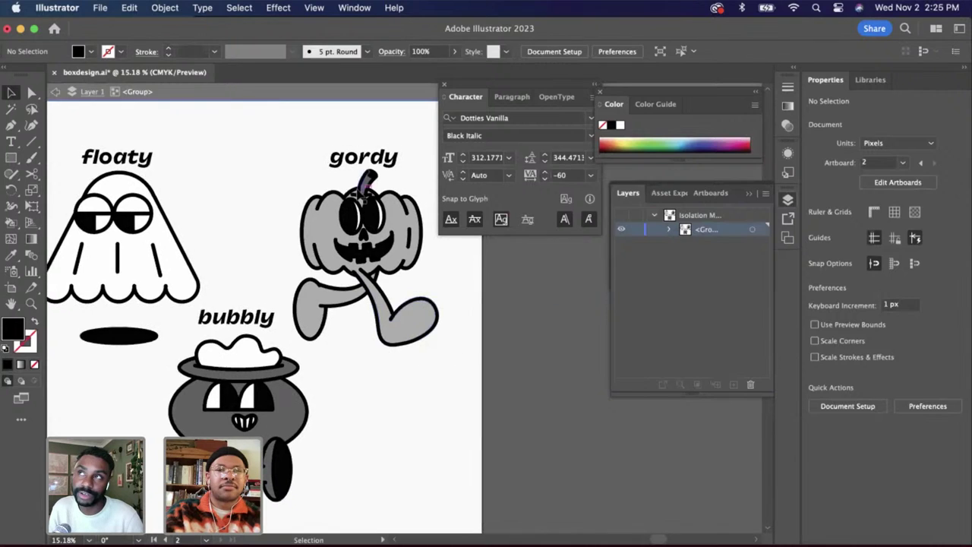
double_click(341, 165)
double_click(345, 163)
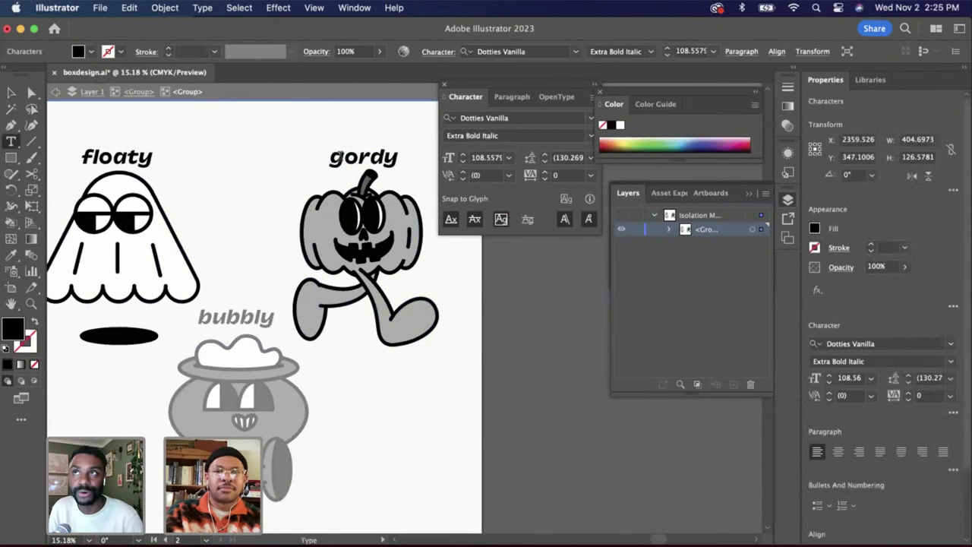
key("BackSpace")
type("G")
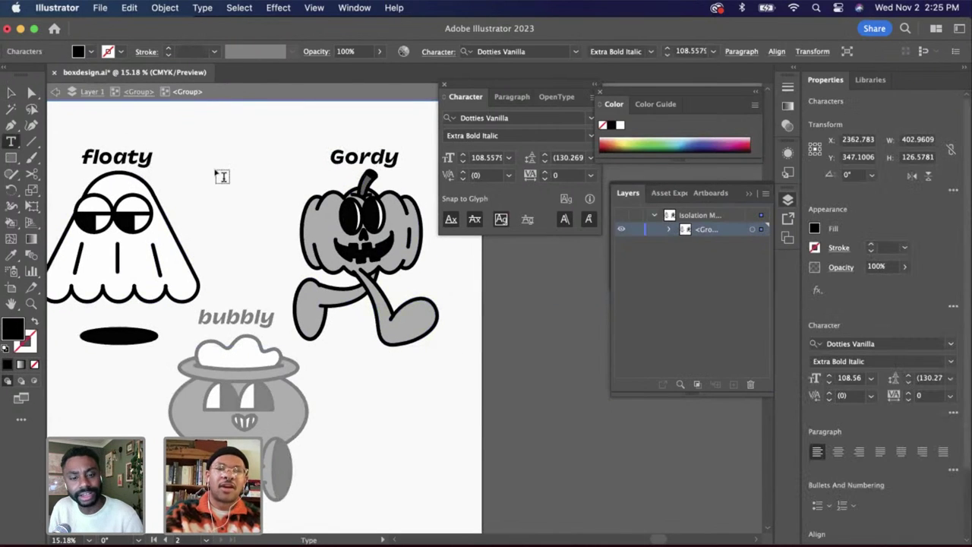
Capitalise the ghost's label so it reads "Floaty" and leave the isolated group
left_click(119, 157)
left_click(11, 92)
double_click(152, 132)
scroll(152, 131, "up", 1)
left_click(137, 176)
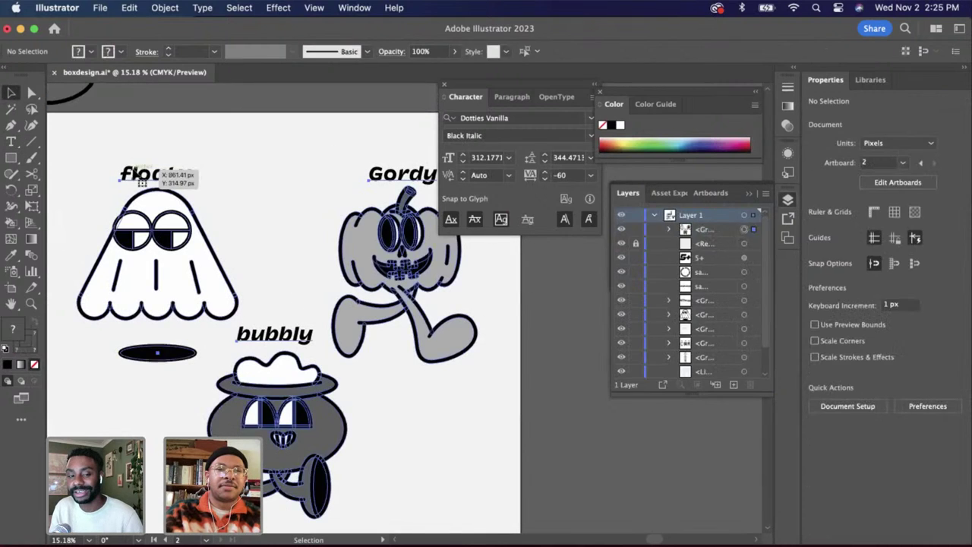
double_click(142, 180)
double_click(131, 177)
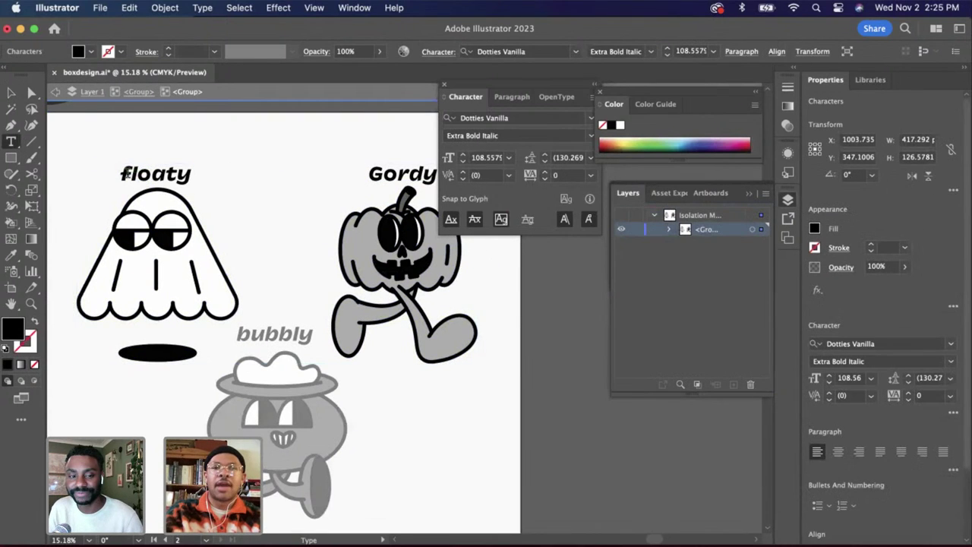
type("F")
key("Delete")
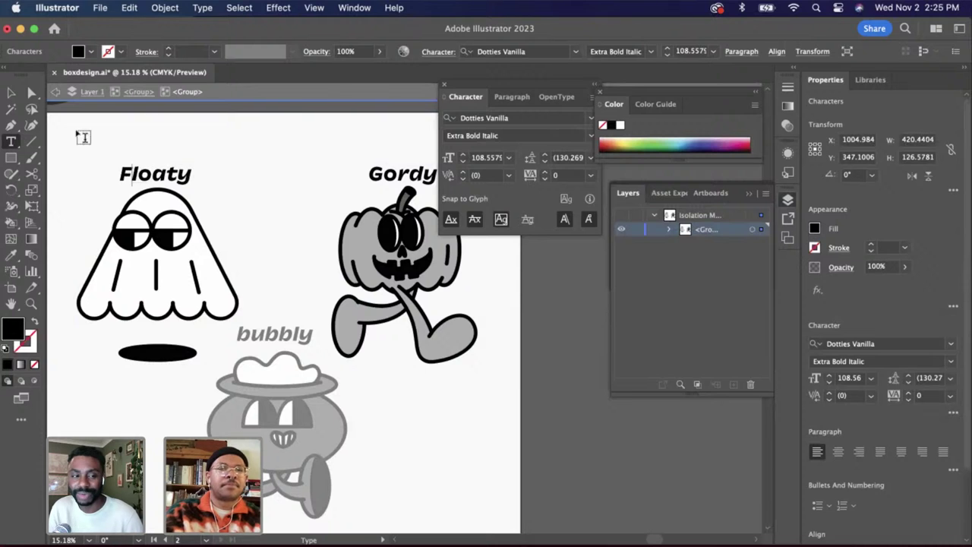
key("Escape")
double_click(262, 279)
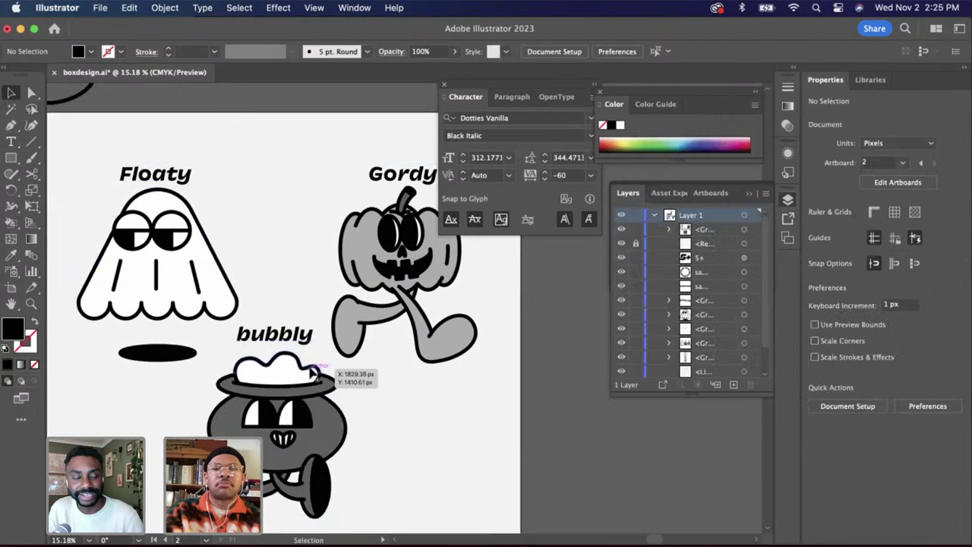
Capitalise the cauldron's label so it reads "Bubbly"
scroll(275, 340, "up", 2)
double_click(275, 335)
scroll(271, 328, "up", 4)
double_click(220, 331)
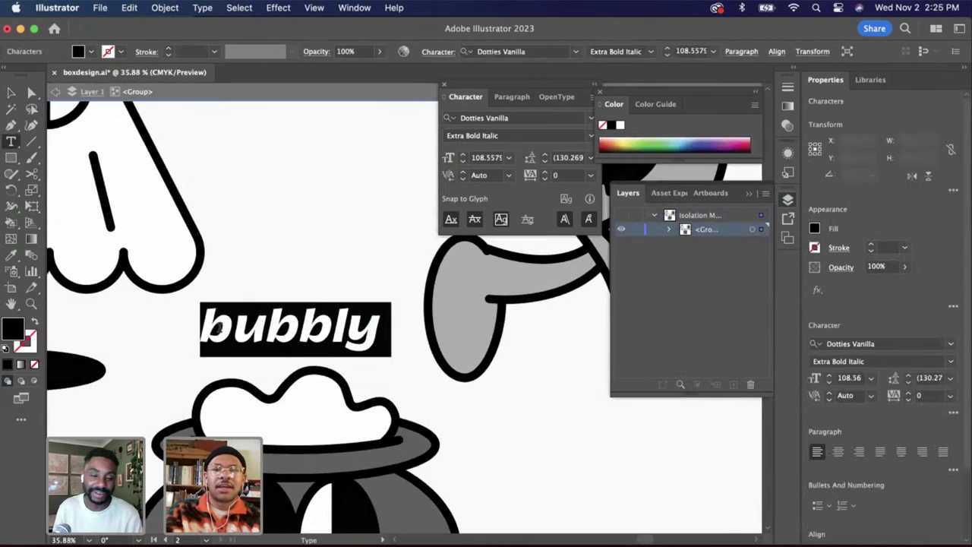
left_click(234, 326)
key("BackSpace")
type("B")
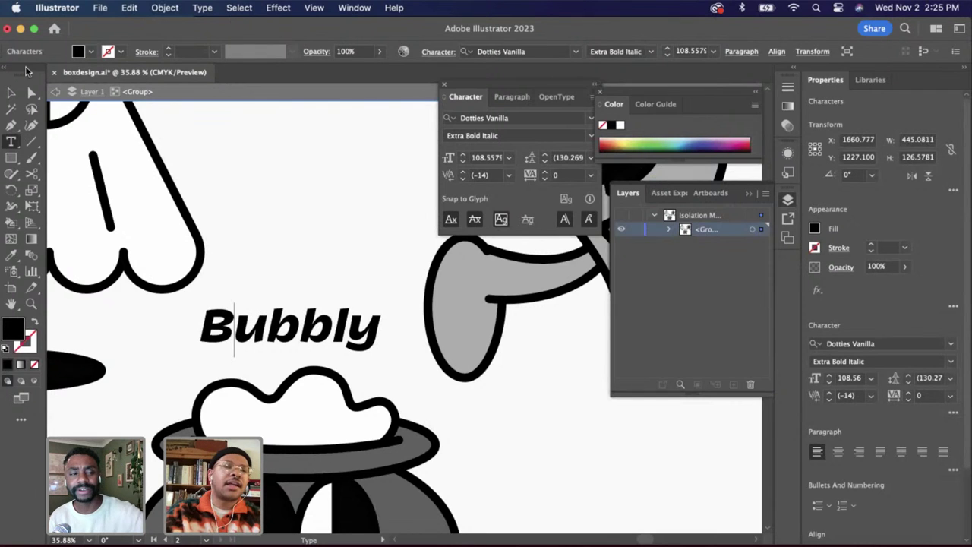
left_click(11, 92)
left_click(307, 213)
scroll(307, 212, "down", 5)
scroll(307, 212, "down", 4)
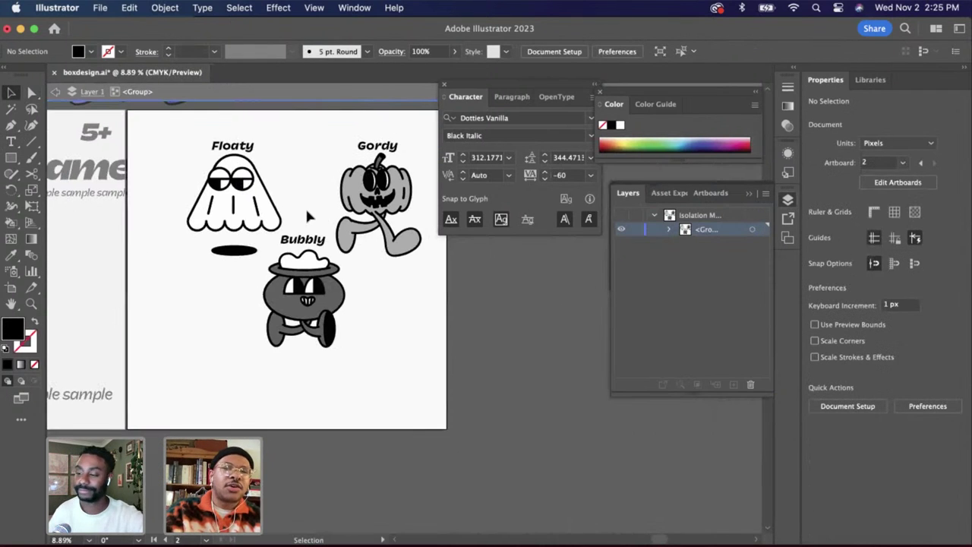
Nudge the Bubbly label down about 20 px towards the cauldron and exit the isolated group
scroll(308, 228, "up", 1)
scroll(310, 257, "up", 4)
double_click(312, 263)
left_click(309, 259)
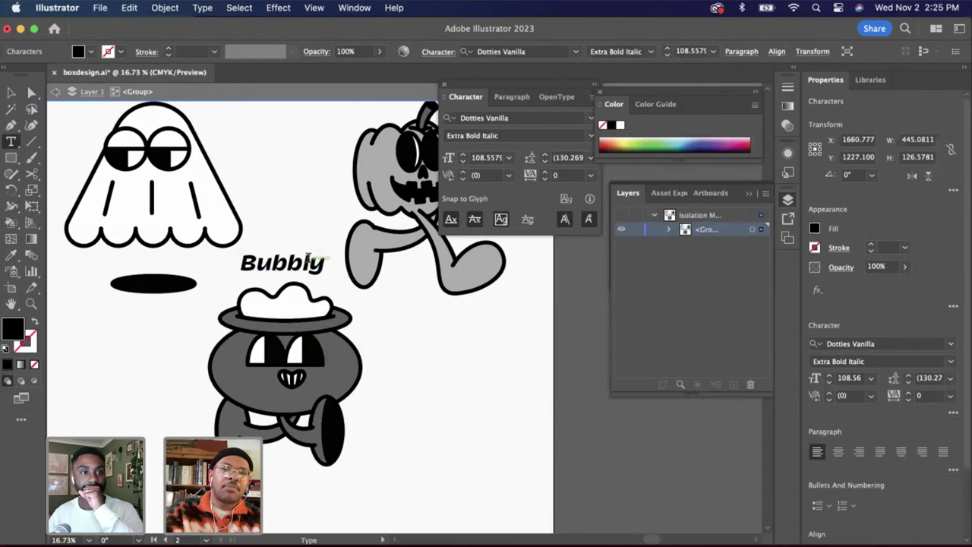
left_click(13, 92)
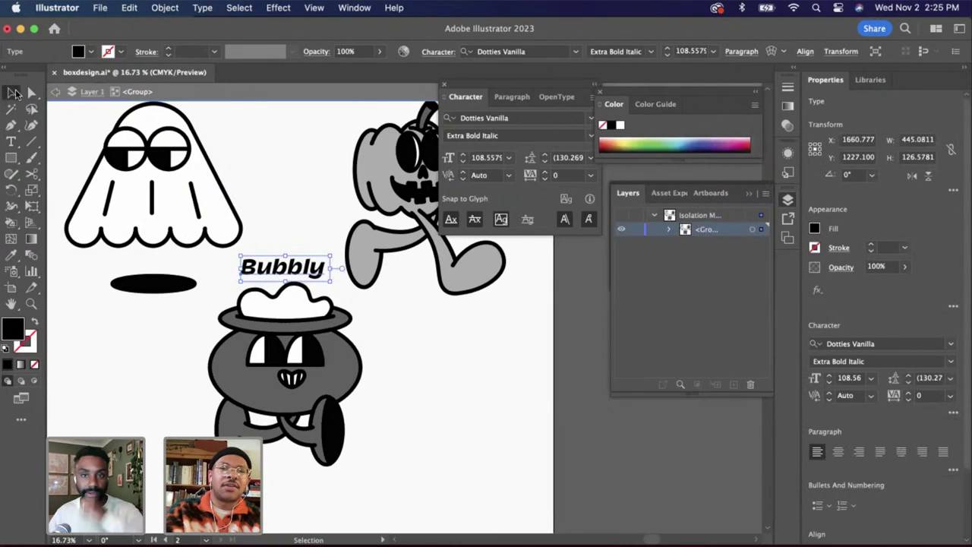
scroll(311, 360, "down", 2, "alt")
left_click(364, 378)
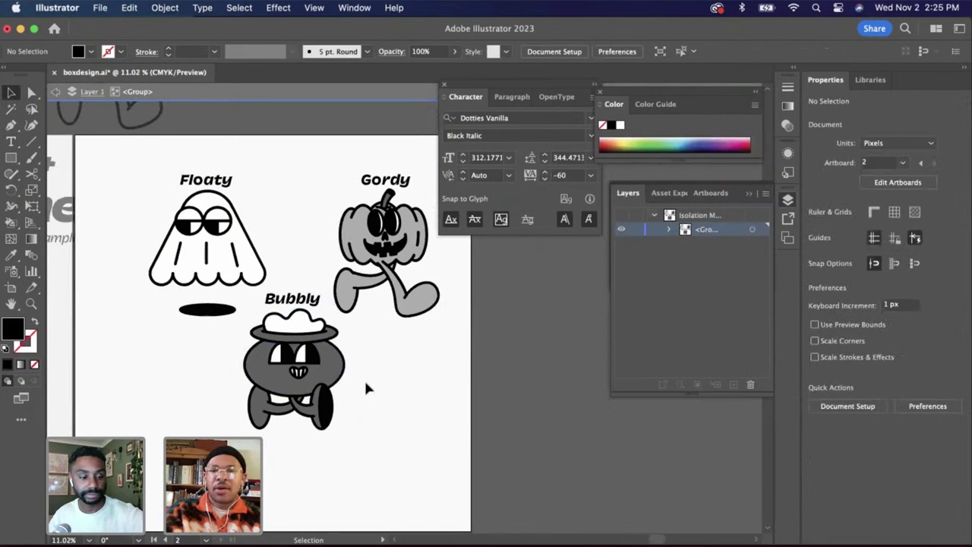
double_click(365, 388)
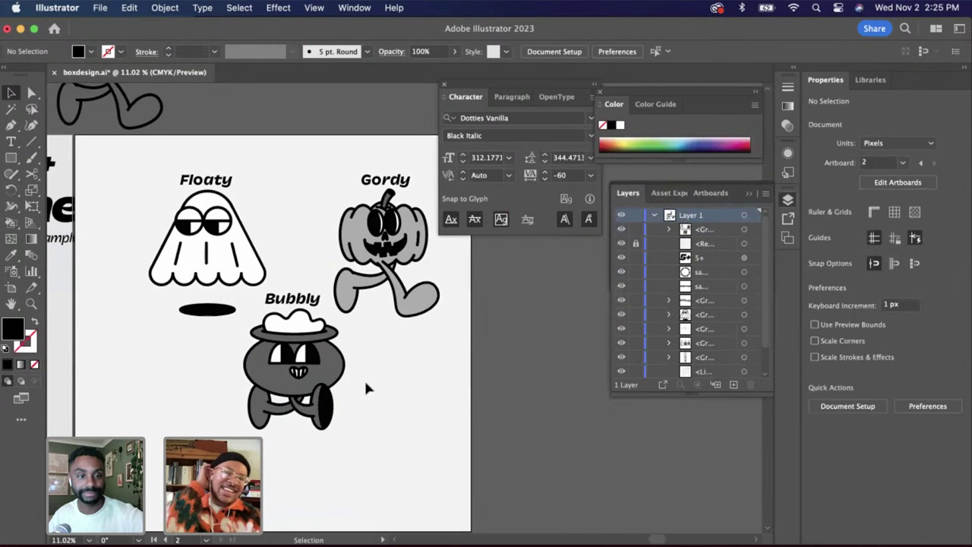
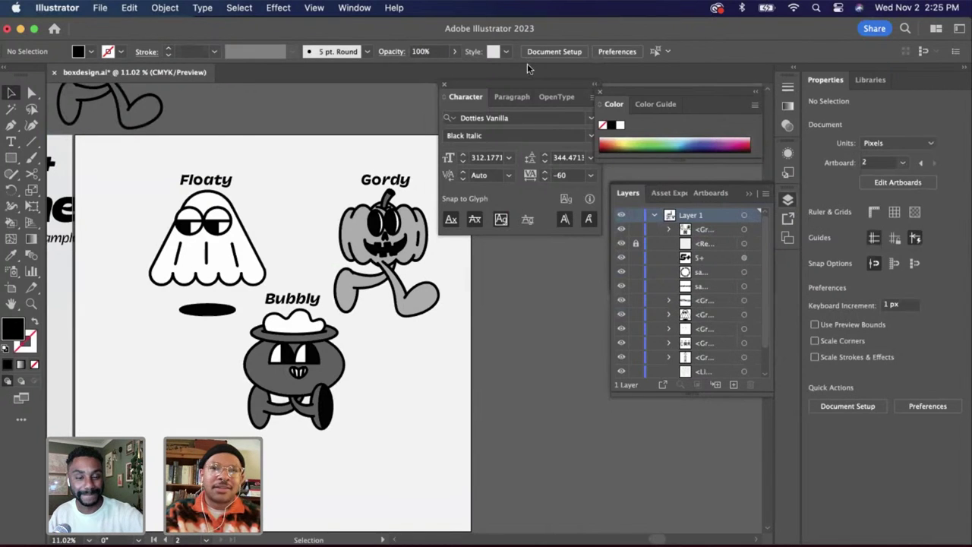
Centre the whole character group horizontally and vertically on the second artboard
left_click(398, 228)
left_click(522, 424)
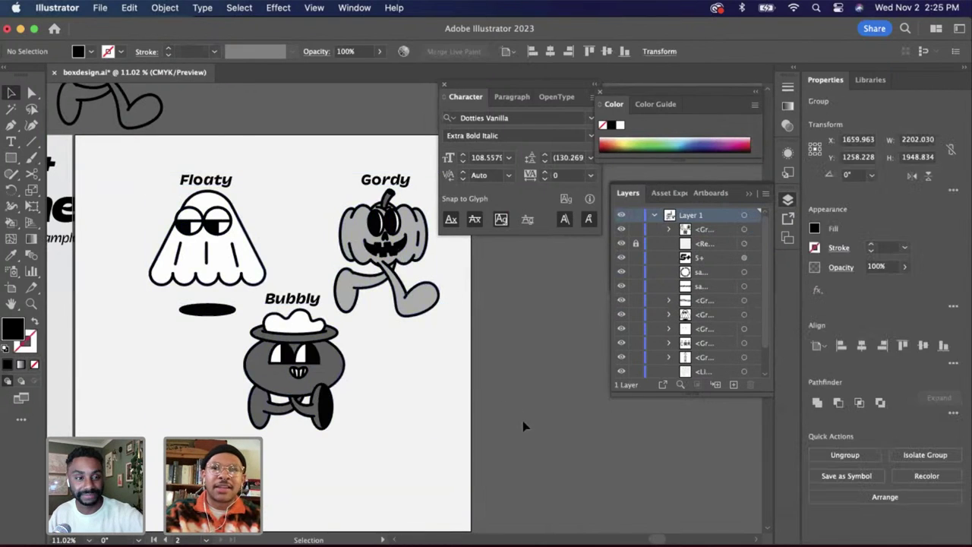
left_click(405, 262)
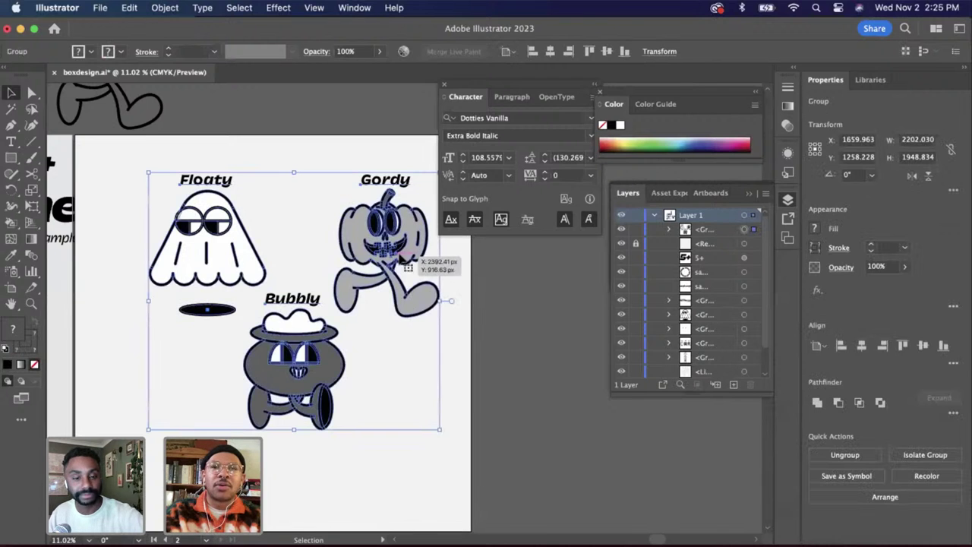
left_click(550, 51)
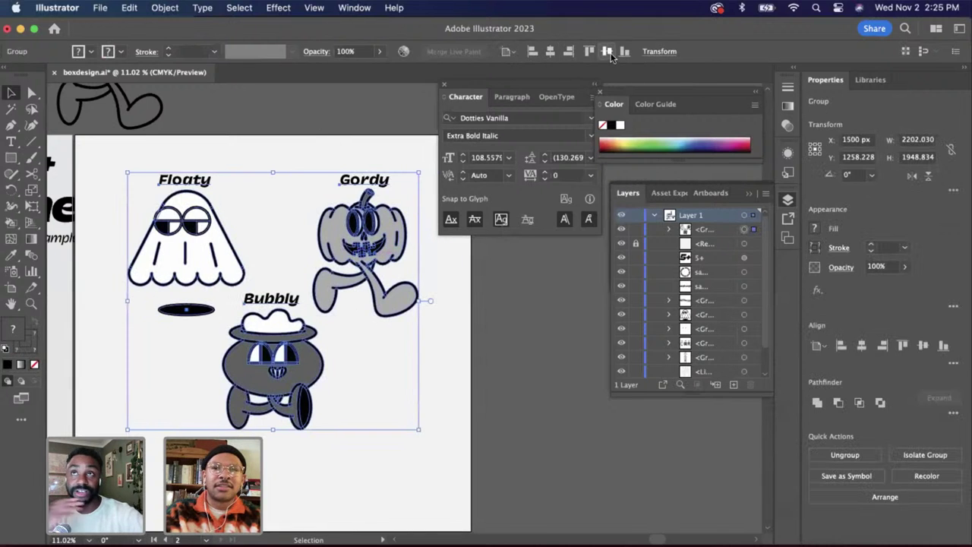
left_click(606, 51)
left_click(471, 401)
Isolate the black shadow ellipse beneath Floaty, move it up 90 px closer to the ghost, and exit isolation
scroll(472, 401, "up", 2)
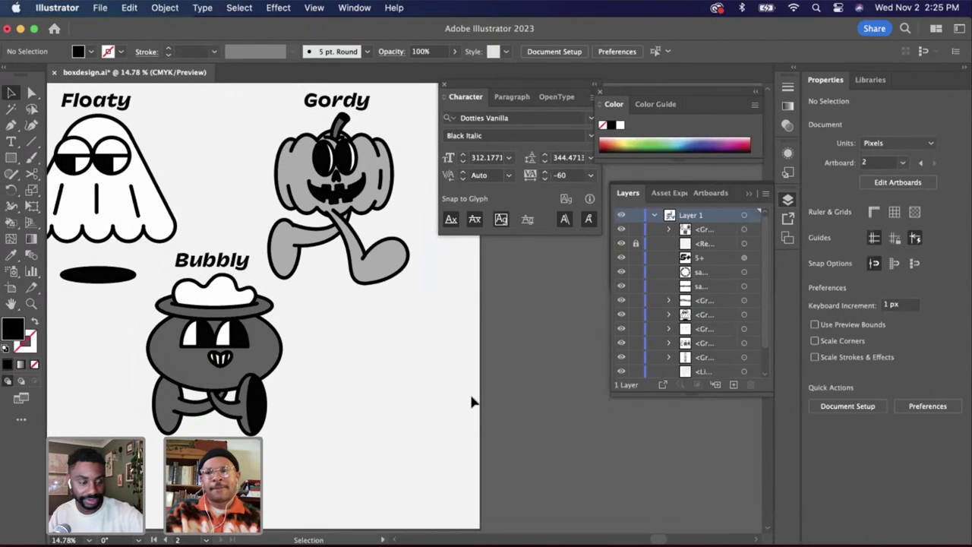
scroll(401, 365, "up", 3)
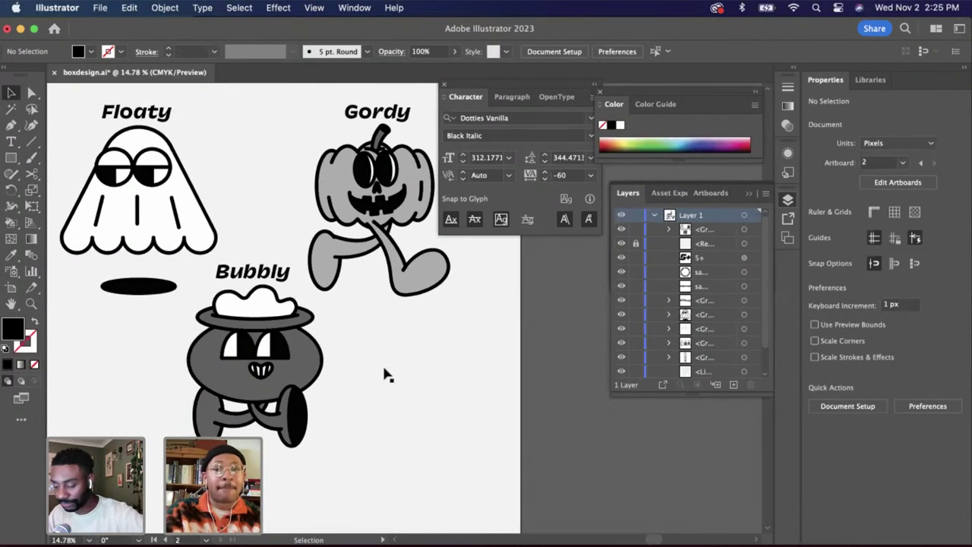
scroll(306, 337, "down", 4)
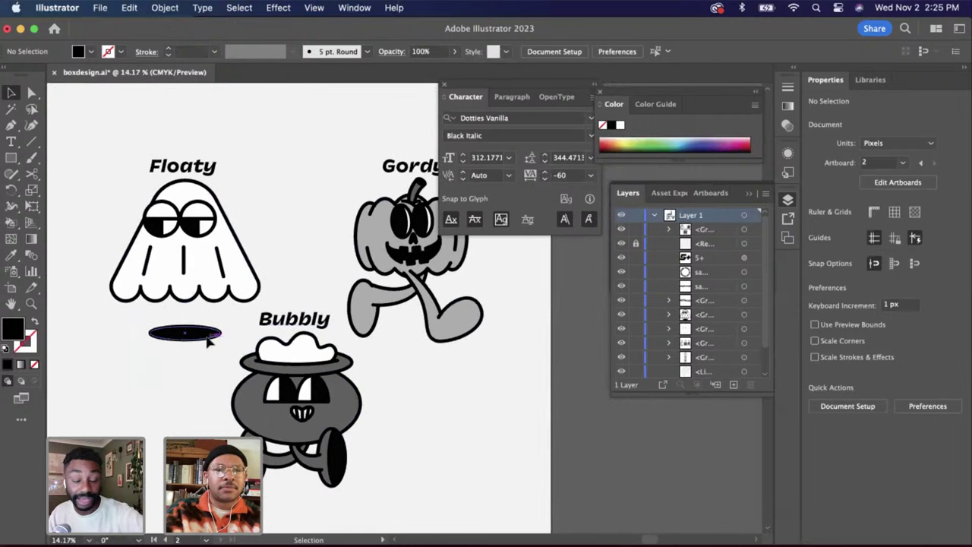
double_click(207, 338)
scroll(208, 338, "up", 3)
double_click(209, 339)
left_click(207, 340)
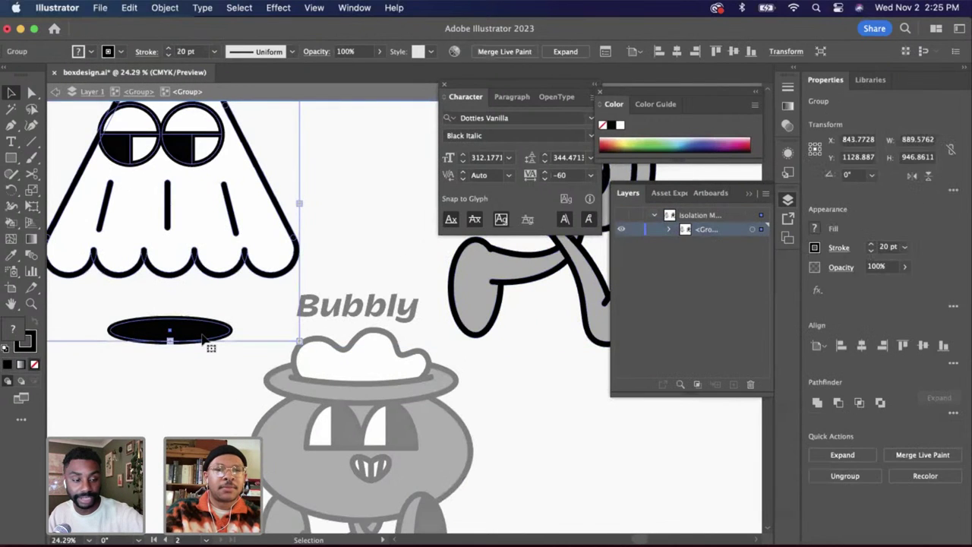
double_click(206, 340)
left_click(202, 339)
key("shift+Up")
key("shift+Up")
key("shift+Up")
key("shift+Up")
key("shift+Up")
key("shift+Up")
key("shift+Up")
key("shift+Up")
key("shift+Up")
key("shift+Up")
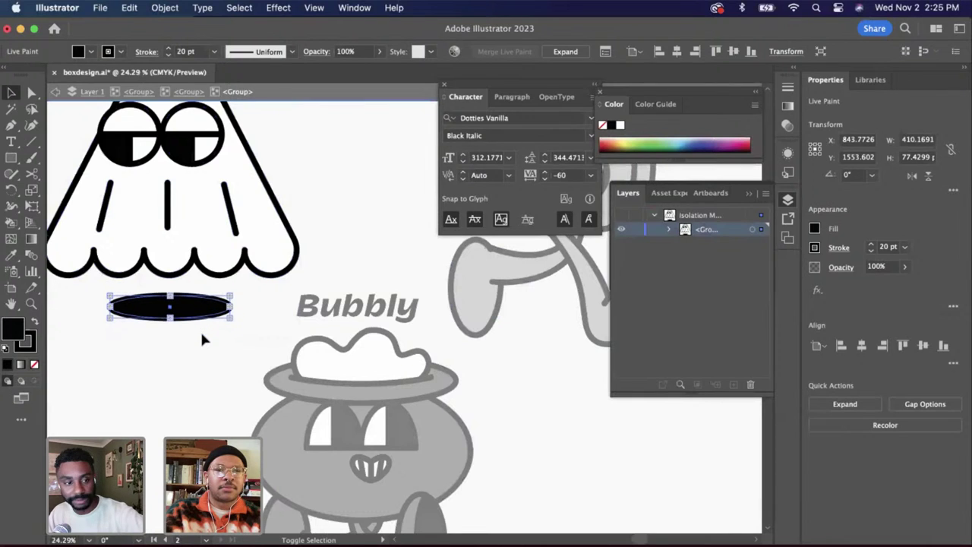
key("shift+Down")
double_click(153, 387)
scroll(153, 388, "down", 4)
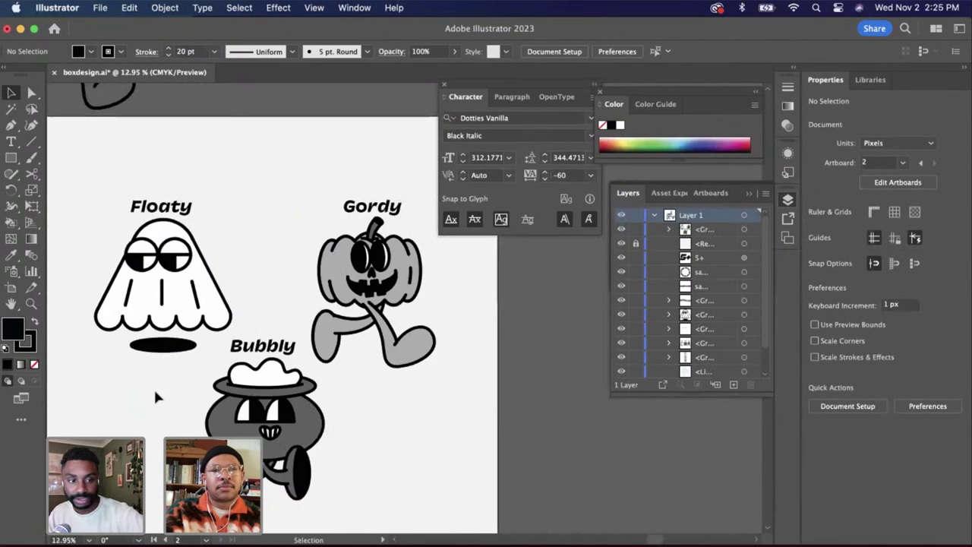
Isolate Floaty's shadow ellipse again, nudge it down about 10 px, and exit isolation
scroll(193, 394, "down", 2)
scroll(193, 394, "left", 4)
scroll(503, 351, "up", 2)
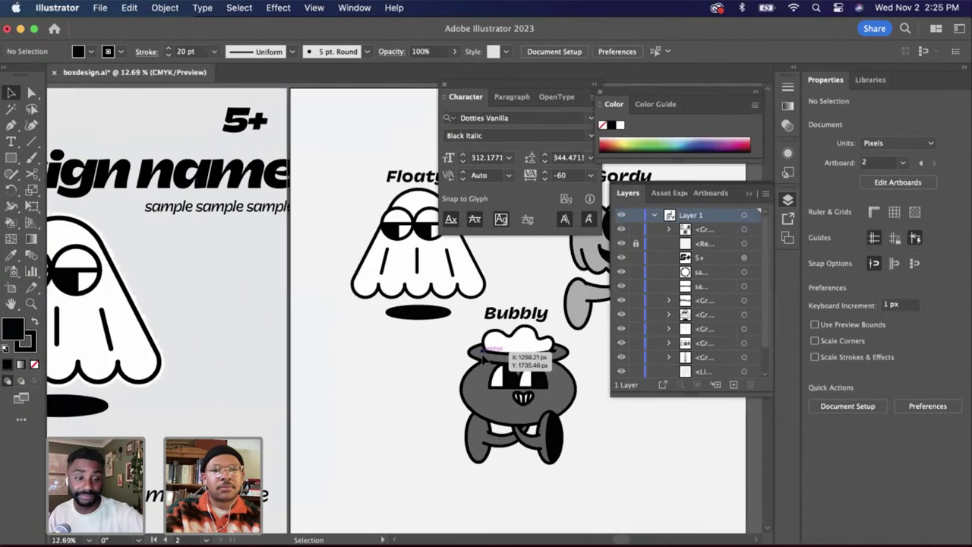
double_click(405, 325)
scroll(414, 315, "up", 3)
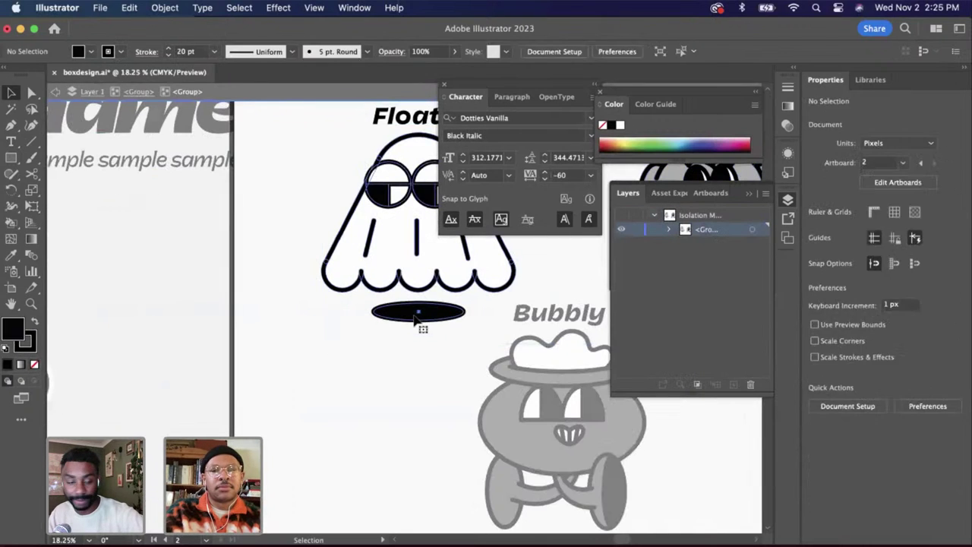
left_click(416, 319)
double_click(416, 319)
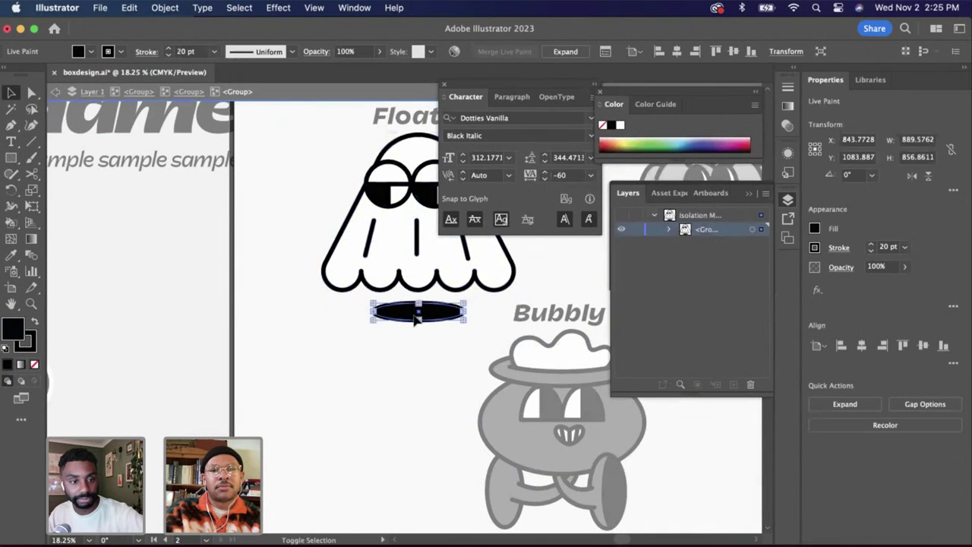
double_click(417, 338)
Ungroup the overall character group on the second artboard and select the Bubbly character separately
scroll(417, 337, "right", 5)
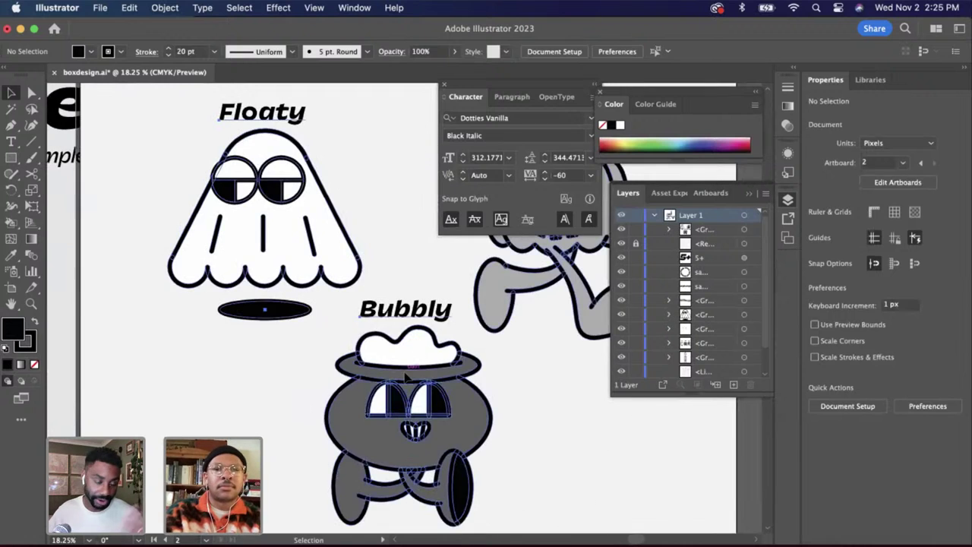
scroll(407, 376, "right", 2)
right_click(406, 376)
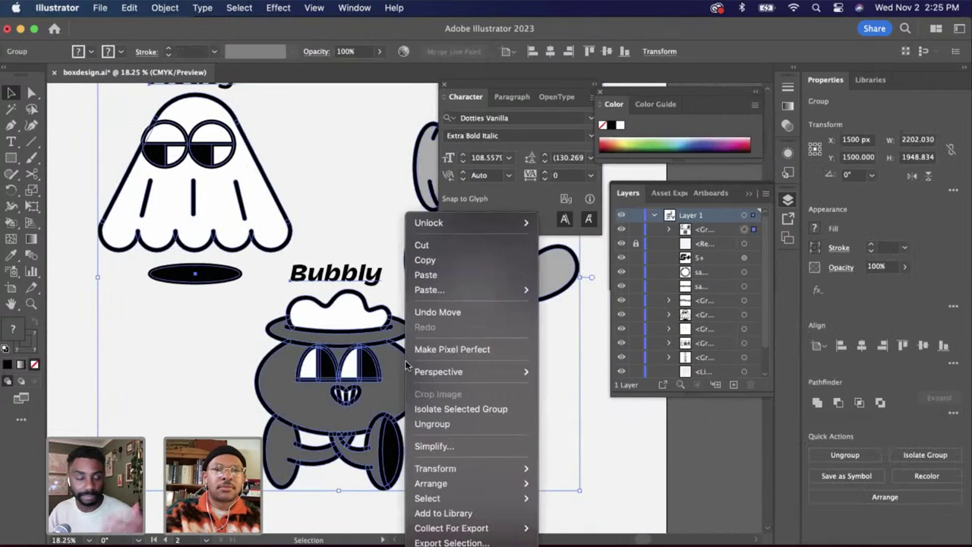
left_click(437, 424)
left_click(226, 392)
scroll(226, 392, "down", 3)
left_click(278, 401)
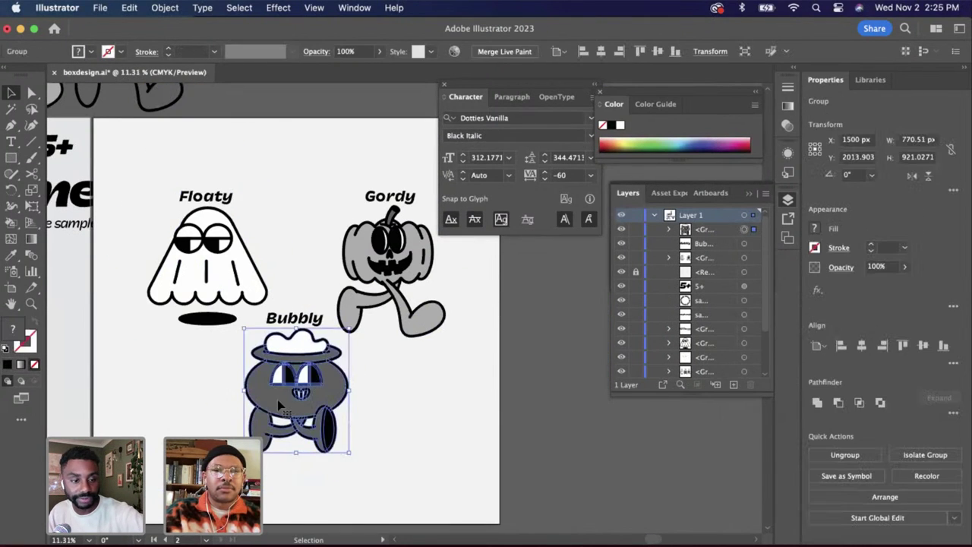
Ungroup the combined Floaty and Gordy group with its labels and select the Floaty character alone
scroll(278, 402, "down", 2)
left_click(240, 323)
scroll(240, 325, "up", 3)
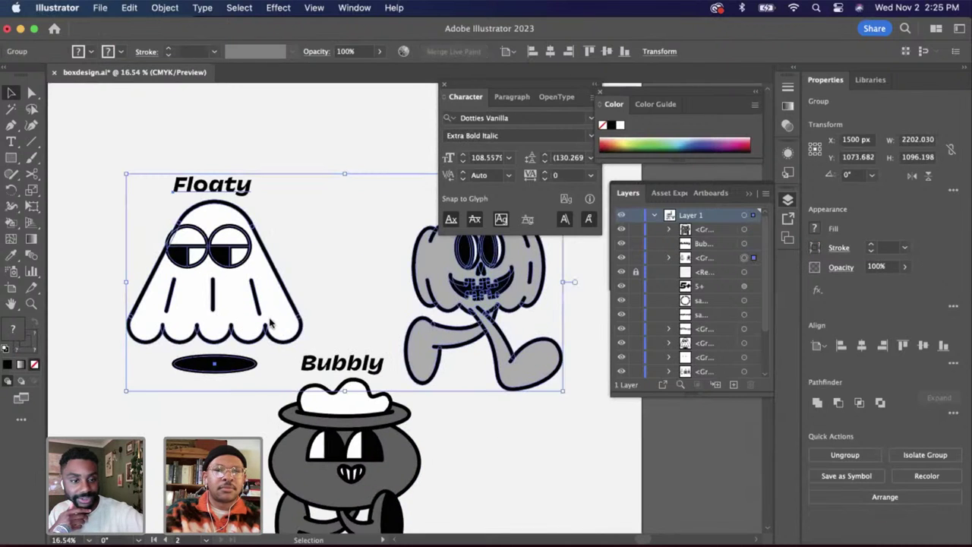
right_click(272, 323)
left_click(300, 423)
left_click(274, 289)
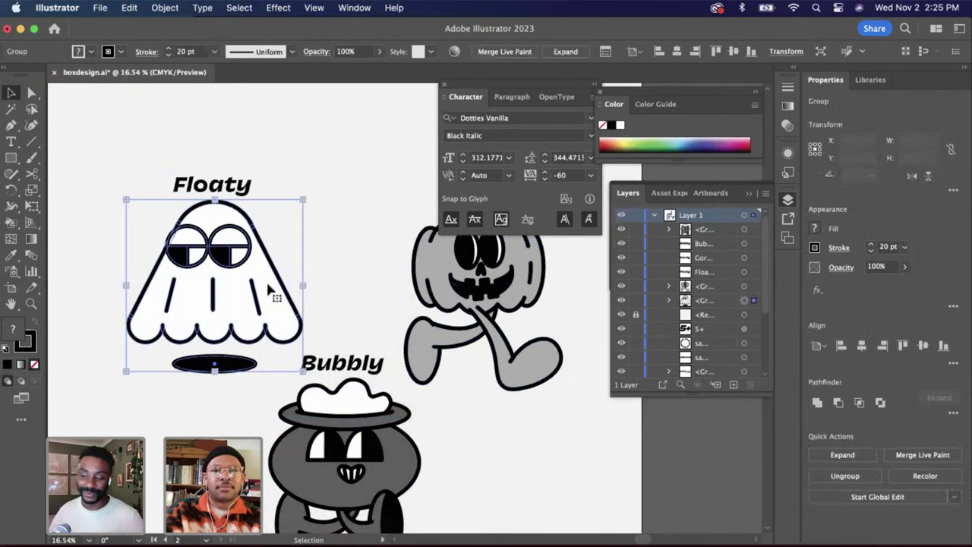
Ungroup Floaty from its shadow, paste a copy of the ghost in place, and move the copy behind the original
right_click(296, 305)
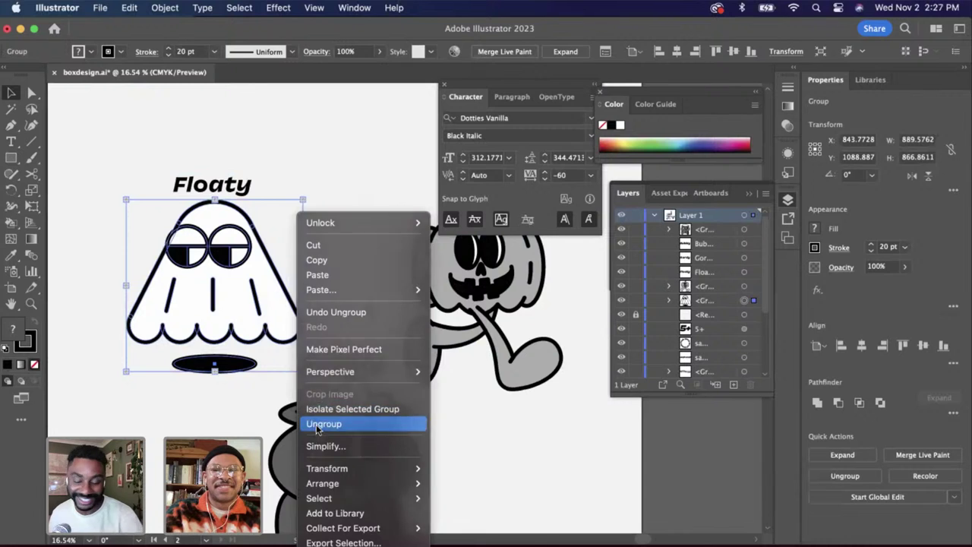
left_click(323, 423)
left_click(310, 304)
key("super+z")
key("super+c")
key("super+shift+v")
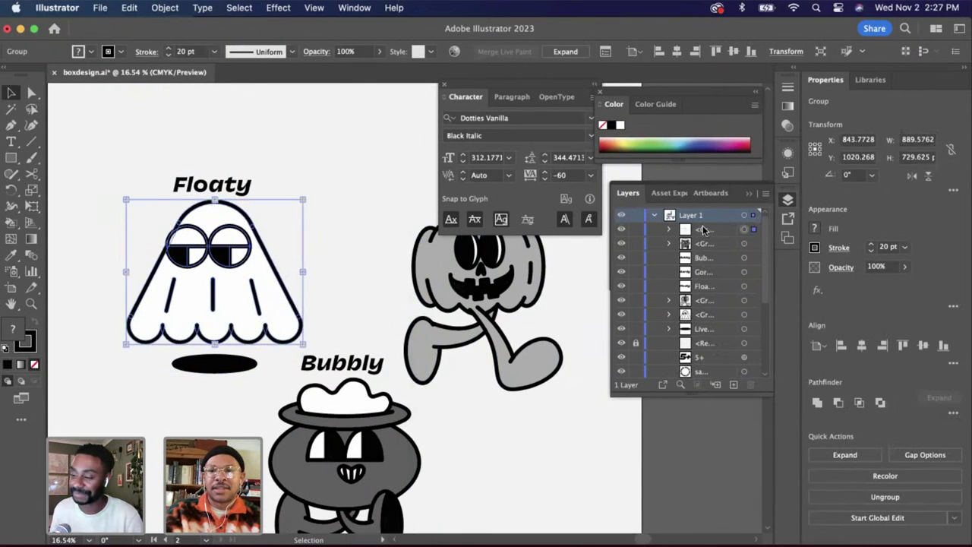
left_click_drag(704, 228, 700, 321)
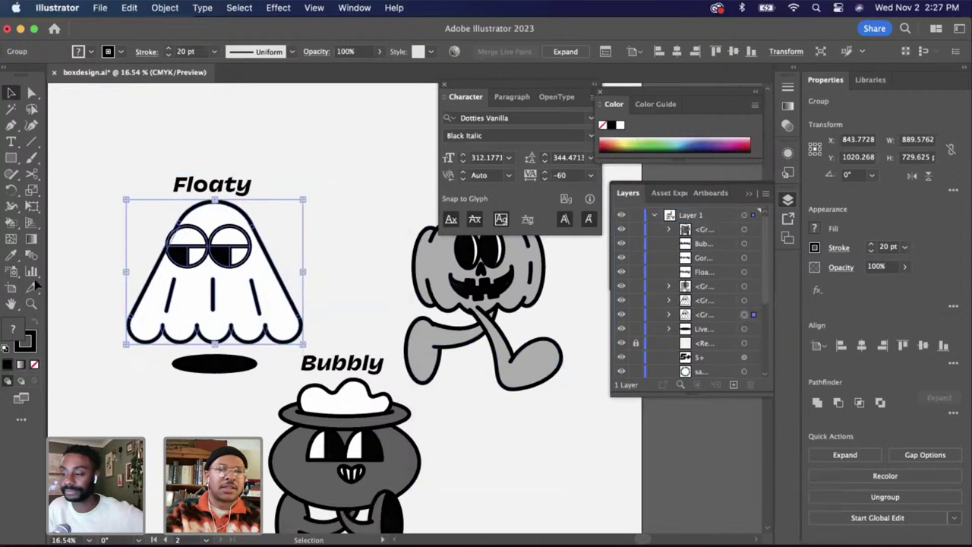
Set the stroke colour of the rear Floaty copy to white and open its stroke settings
double_click(29, 348)
mouse_move(460, 239)
left_mouse_down()
mouse_move(322, 362)
mouse_move(292, 195)
left_mouse_up()
key("Return")
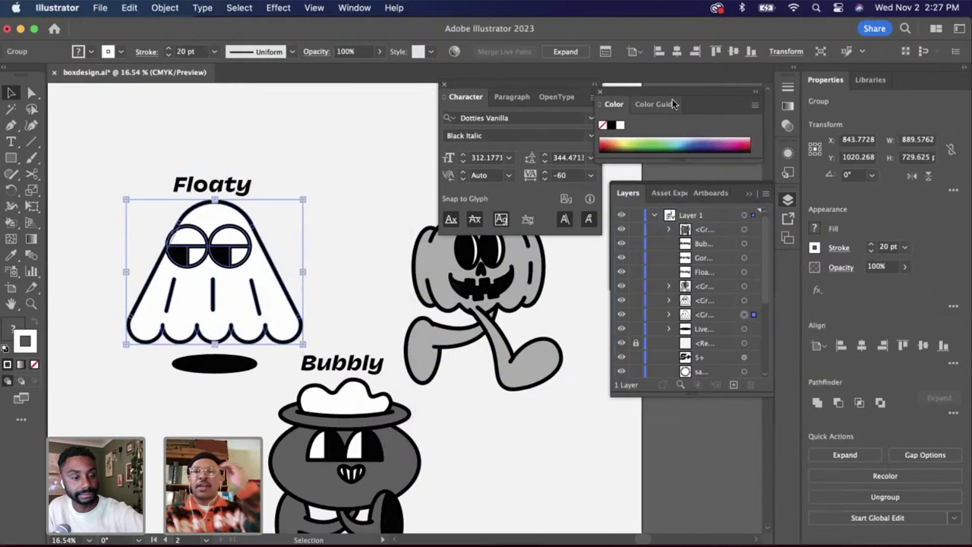
left_click(788, 88)
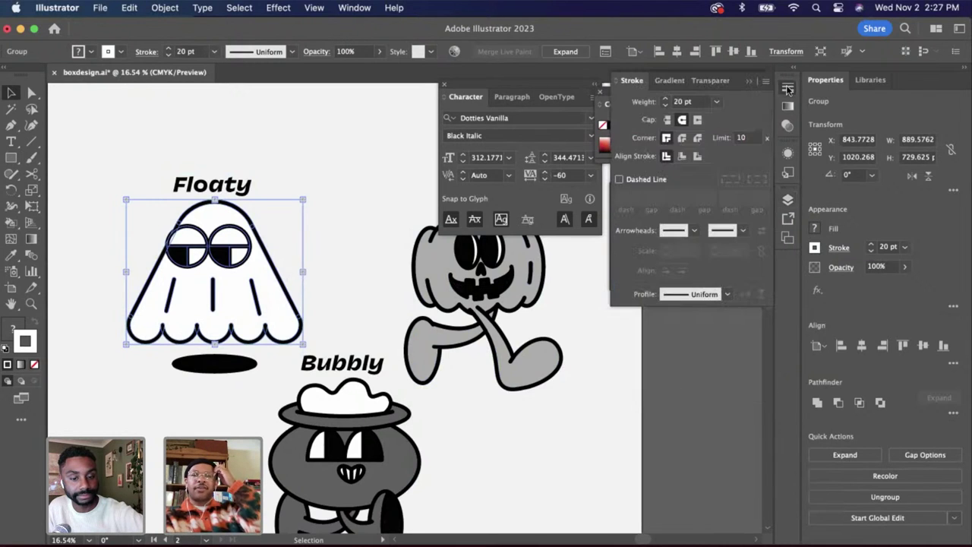
left_click(666, 107)
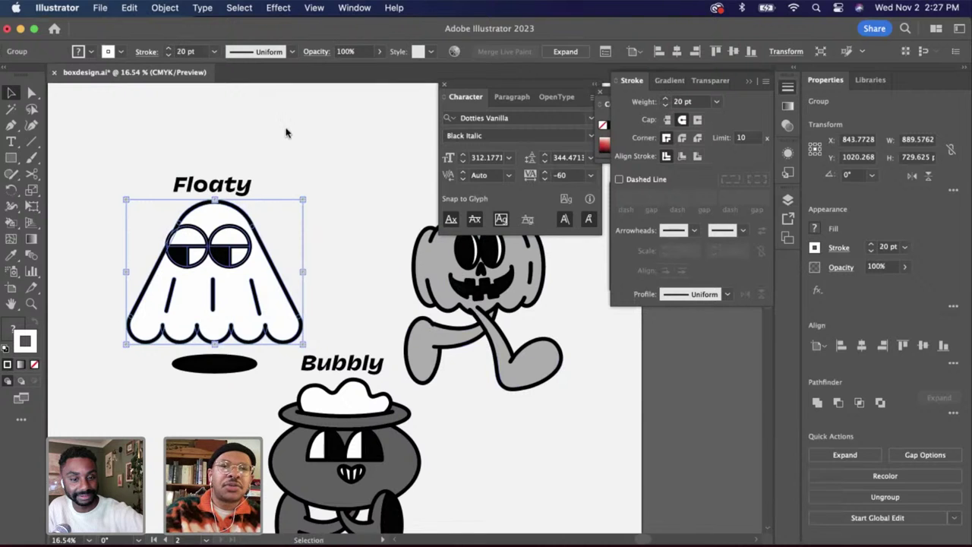
Expand the rear Floaty copy, including its object, fill and stroke
left_click(163, 7)
left_click(198, 191)
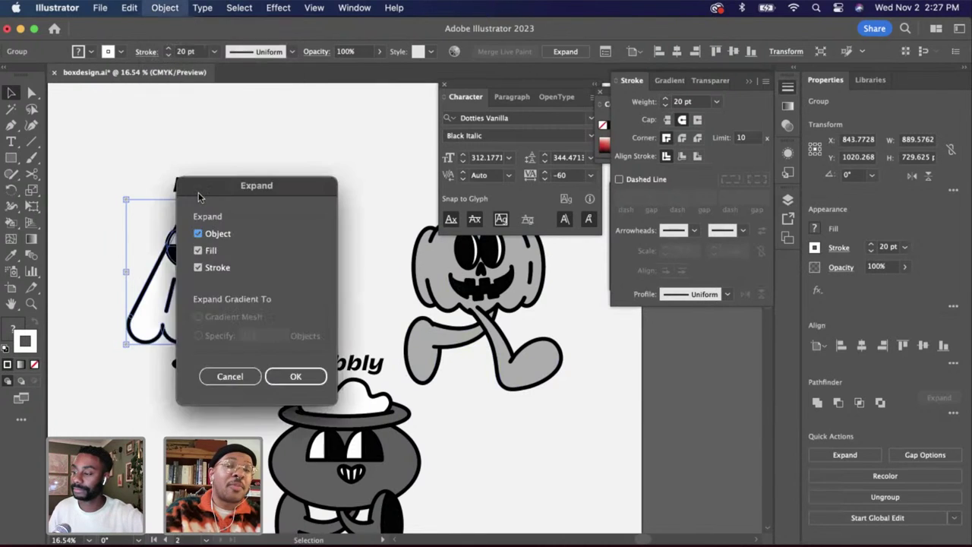
key("Return")
left_click(168, 9)
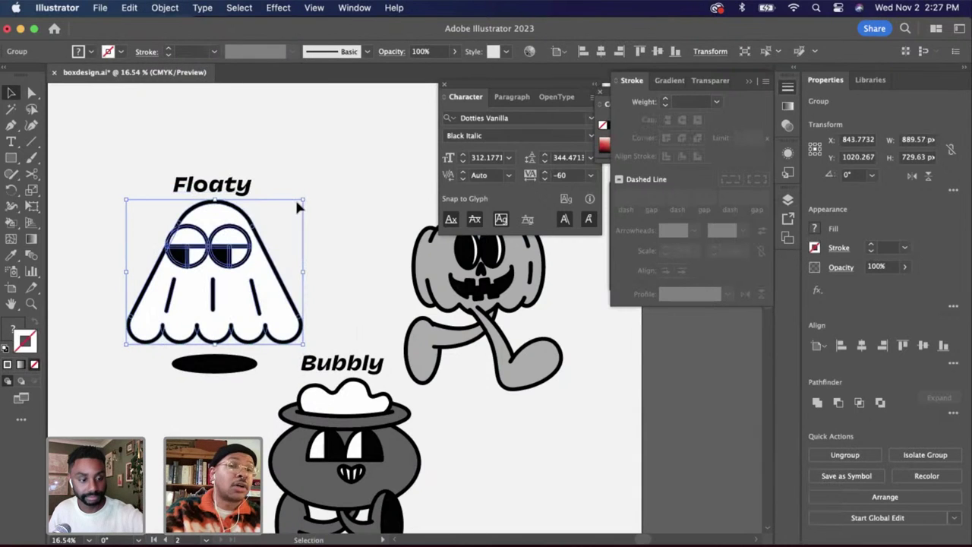
Give the expanded Floaty copy a white 40 pt stroke with round caps and round corners
left_click(666, 101)
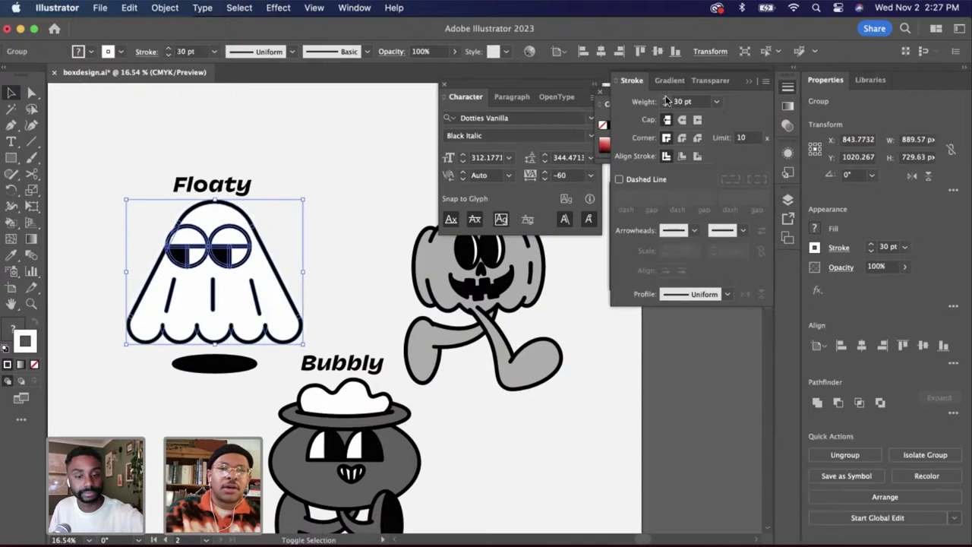
left_click(681, 120)
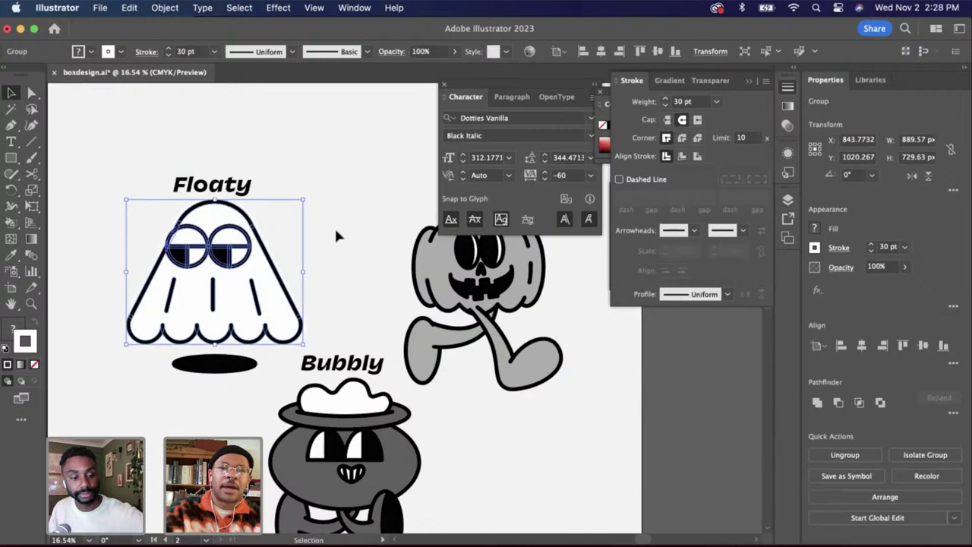
scroll(343, 225, "up", 5)
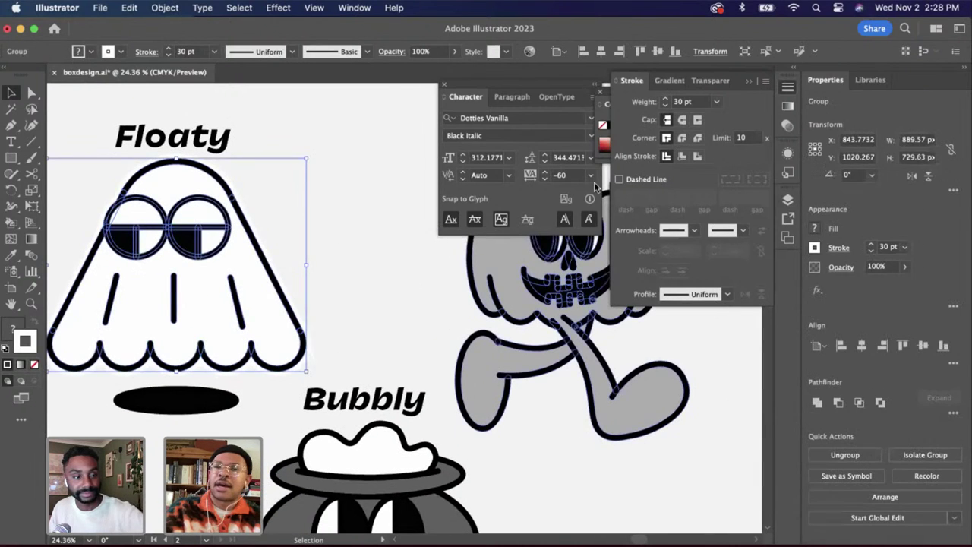
left_click(682, 138)
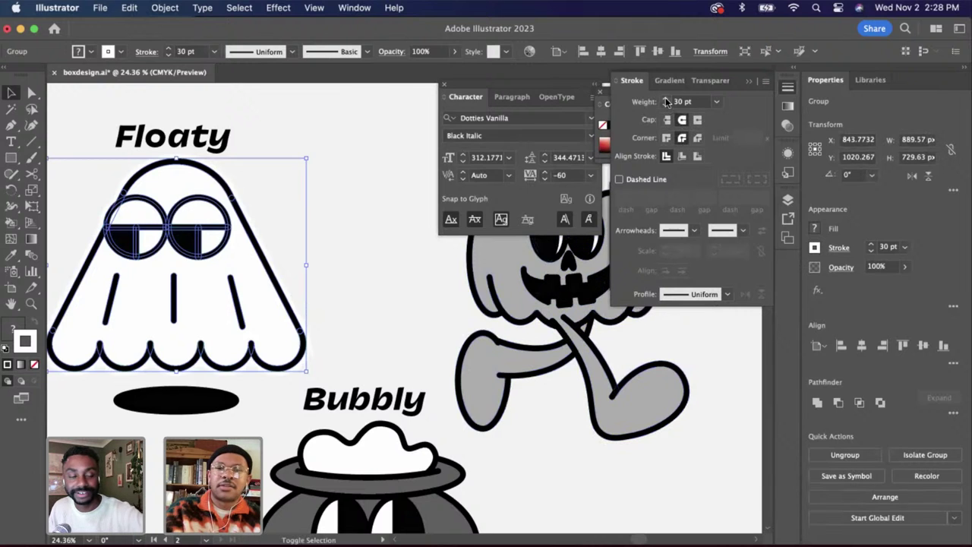
key("super+shift+a")
scroll(480, 258, "up", 6)
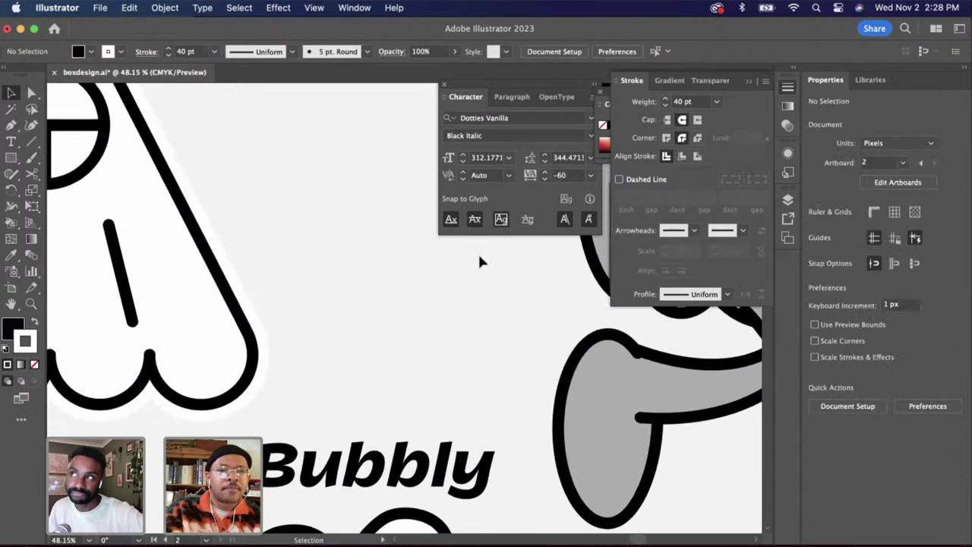
Group Gordy with its name label and align the group with the Floaty ghost by their vertical centres
scroll(480, 258, "down", 8)
scroll(477, 252, "down", 3)
left_click(408, 332)
scroll(408, 332, "up", 2)
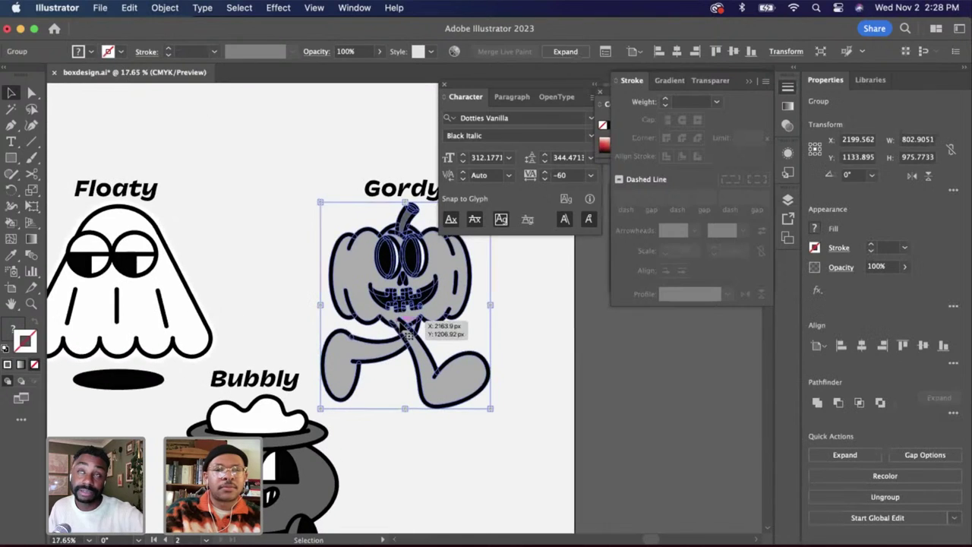
scroll(408, 332, "down", 3)
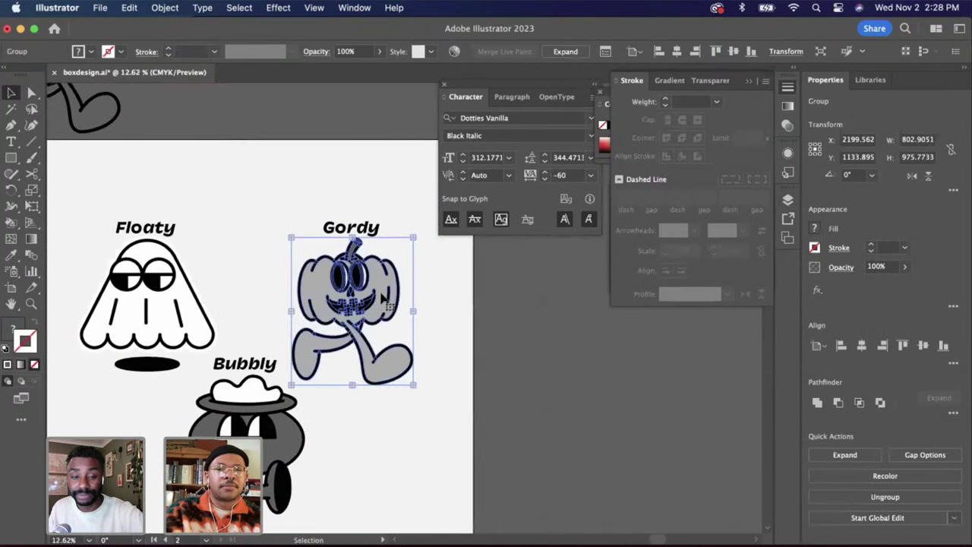
key("a")
left_click(372, 230, "shift")
key("v")
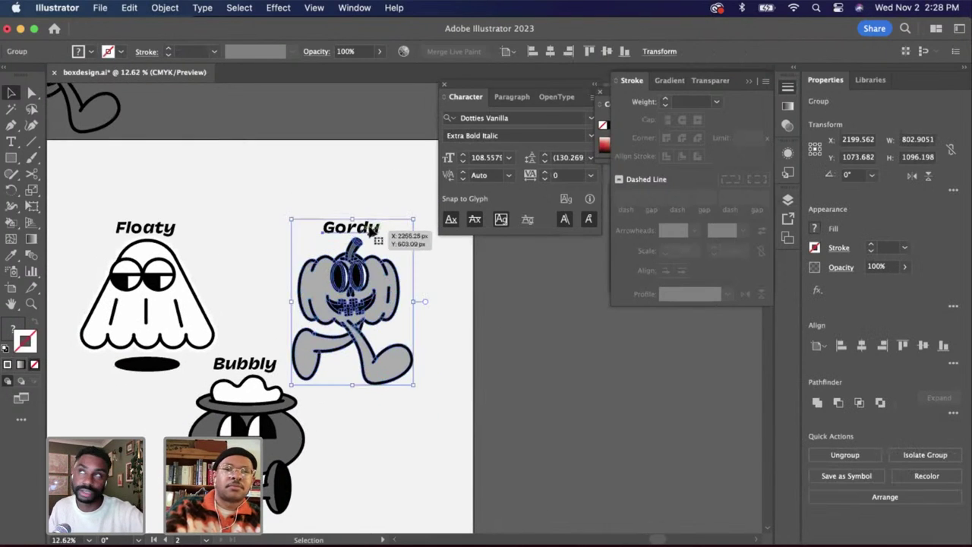
left_click(211, 285, "shift")
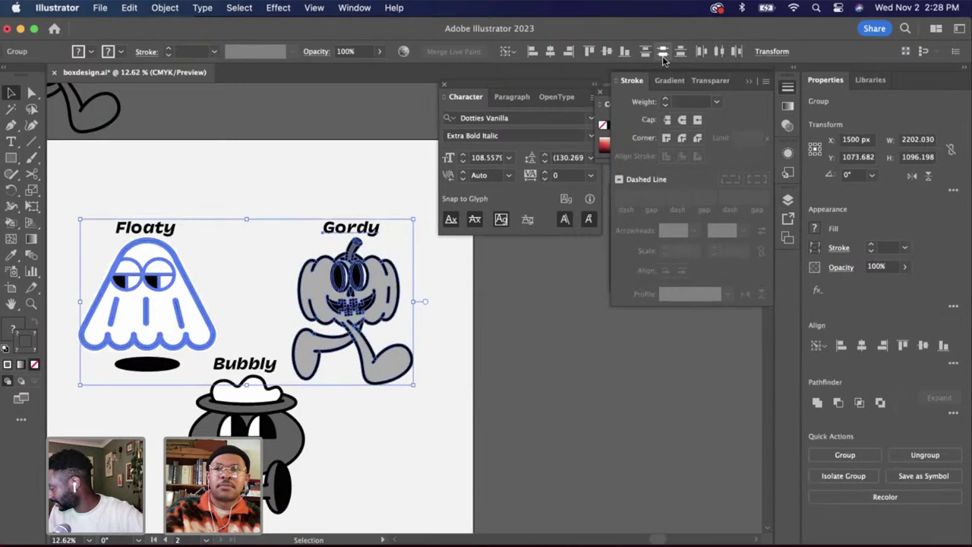
left_click(606, 51)
left_click(484, 333)
Ungroup Gordy from its label, paste a copy of the pumpkin character in place, and move the copy behind the original
scroll(483, 333, "down", 3)
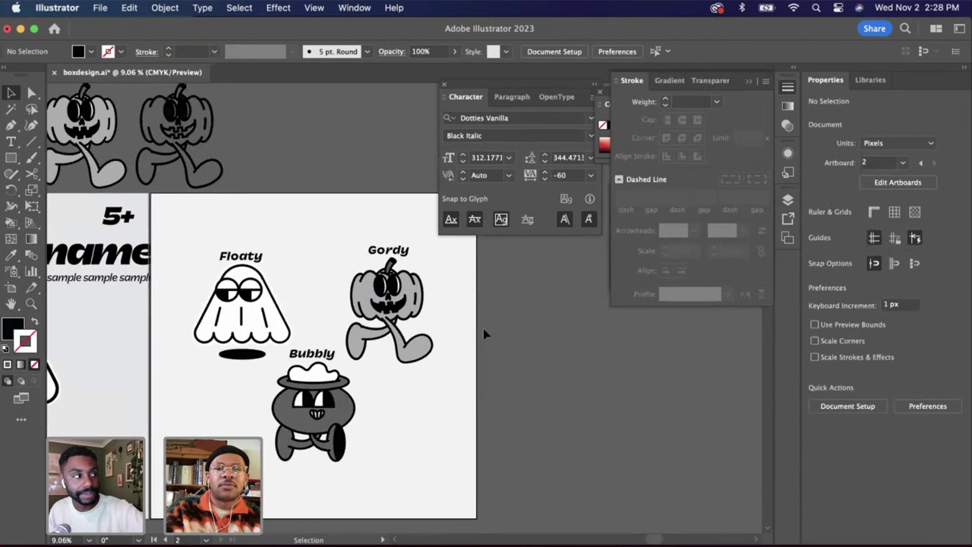
scroll(483, 333, "up", 6)
scroll(483, 333, "down", 4)
scroll(483, 329, "down", 1)
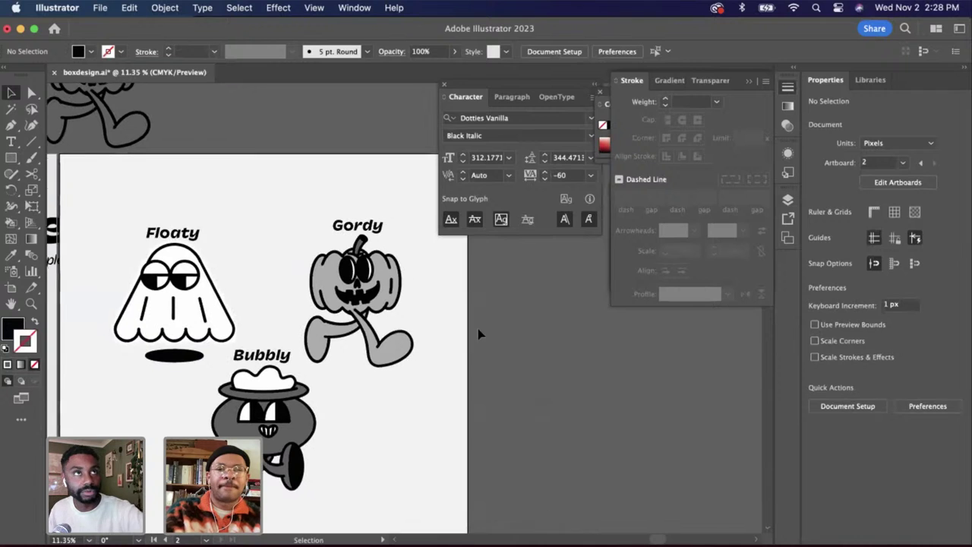
scroll(338, 281, "up", 4)
right_click(334, 215)
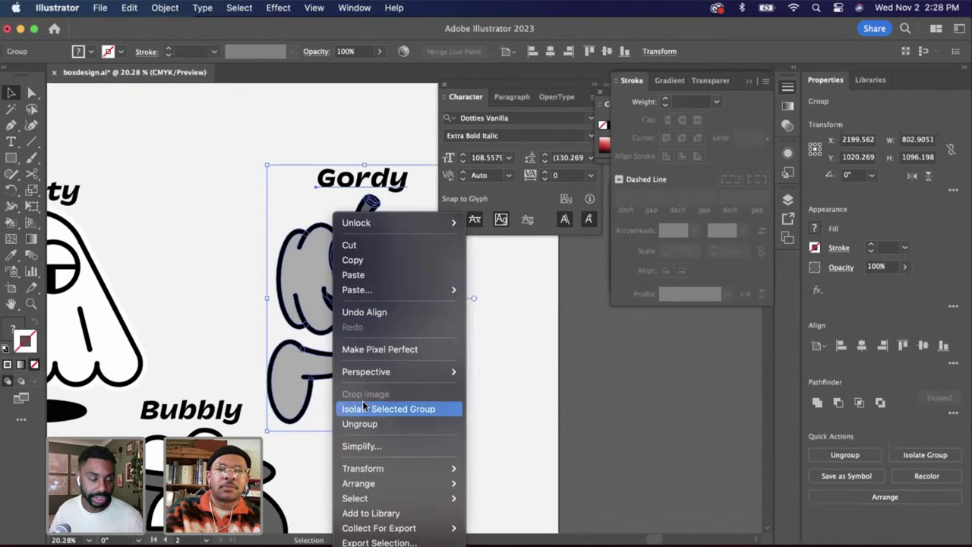
left_click(508, 403)
left_click(414, 302)
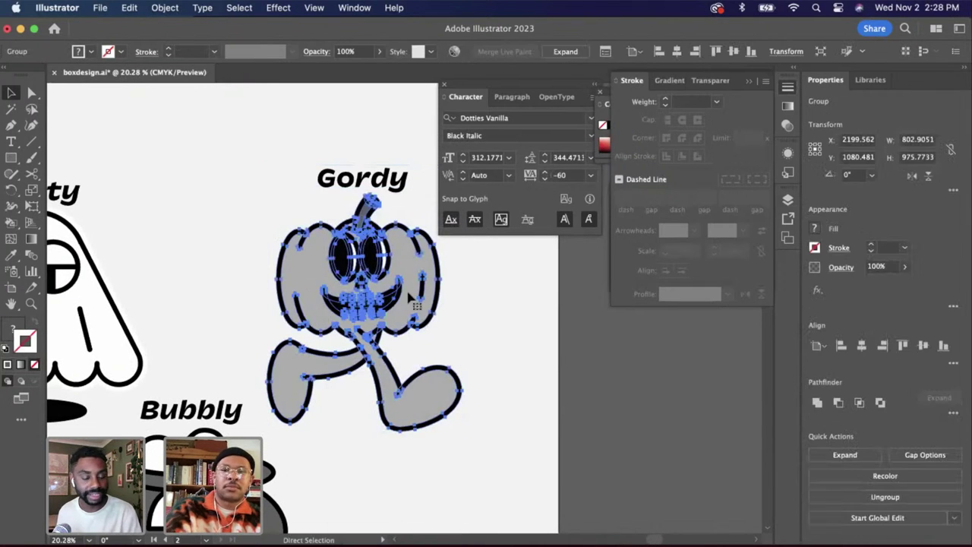
left_click(789, 199)
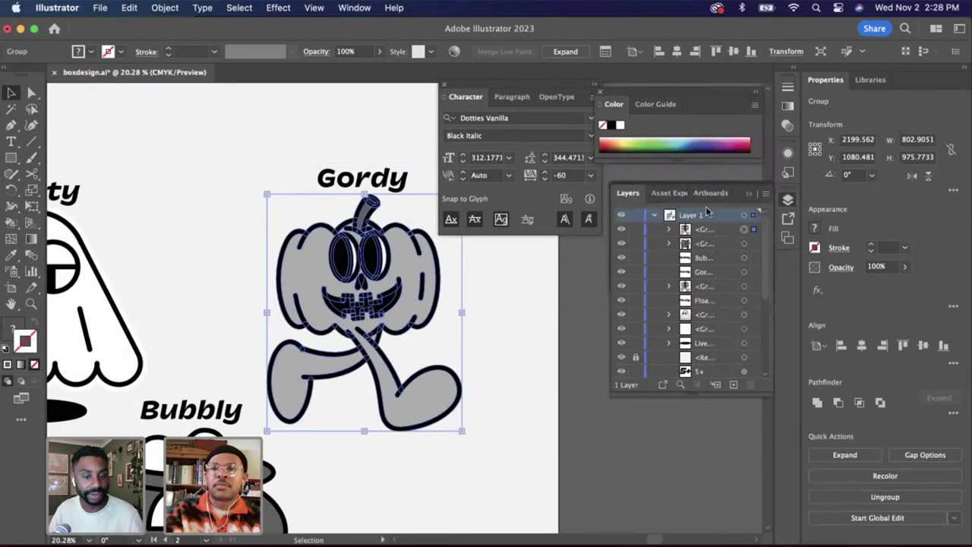
left_click_drag(705, 230, 700, 322)
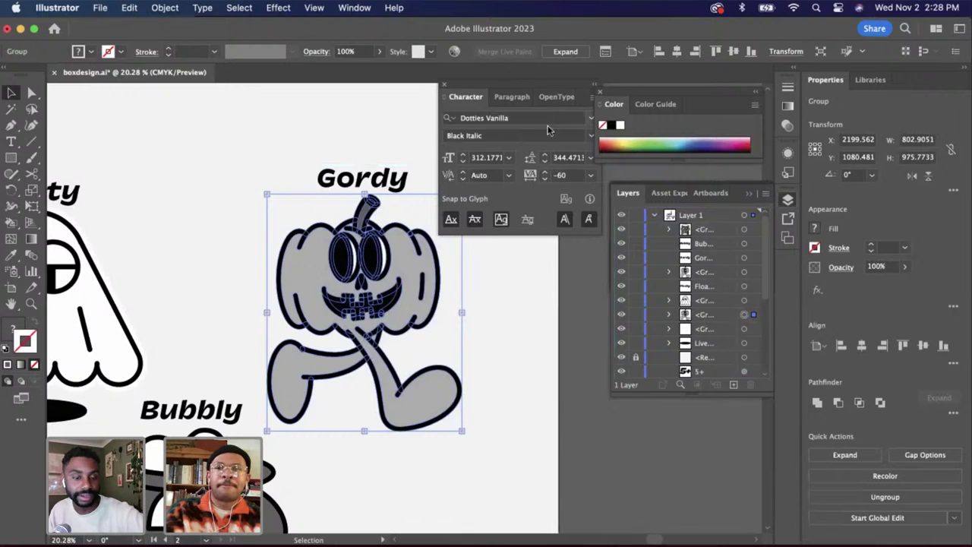
Give the rear Gordy copy a white 30 pt stroke as an outline around the character
double_click(27, 340)
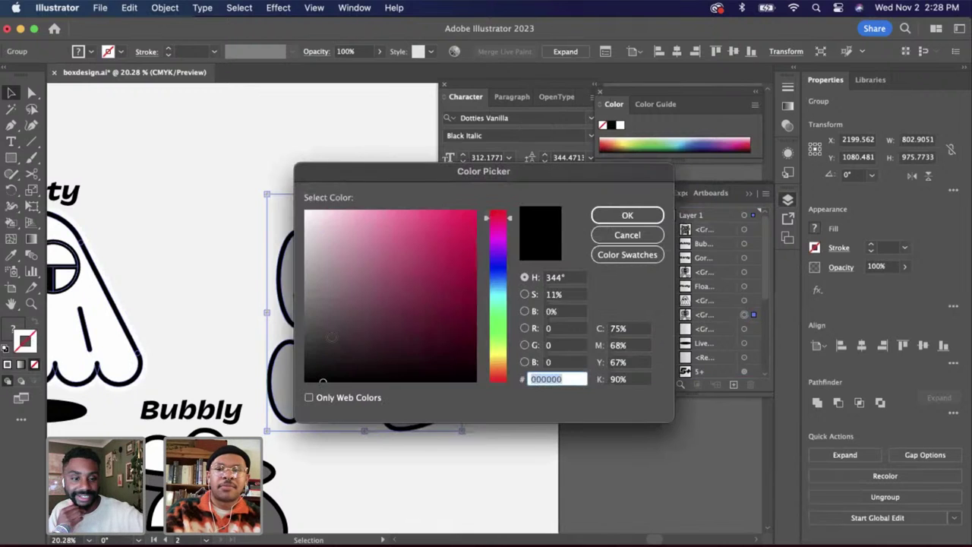
key("Return")
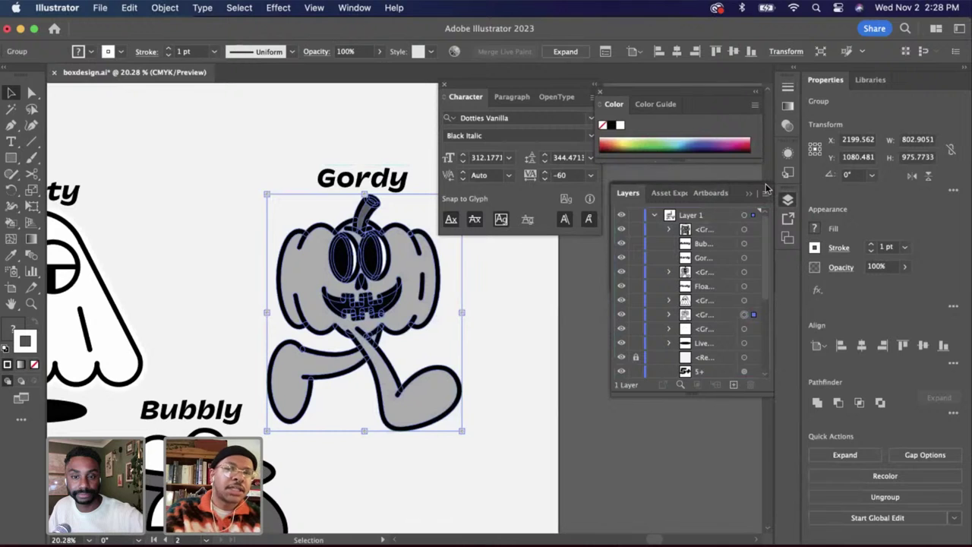
left_click(788, 89)
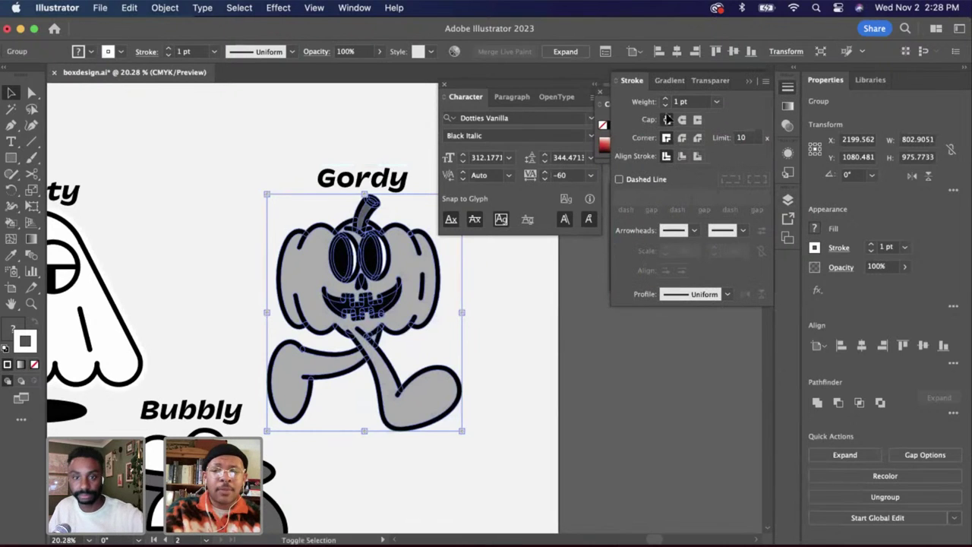
left_click(665, 100)
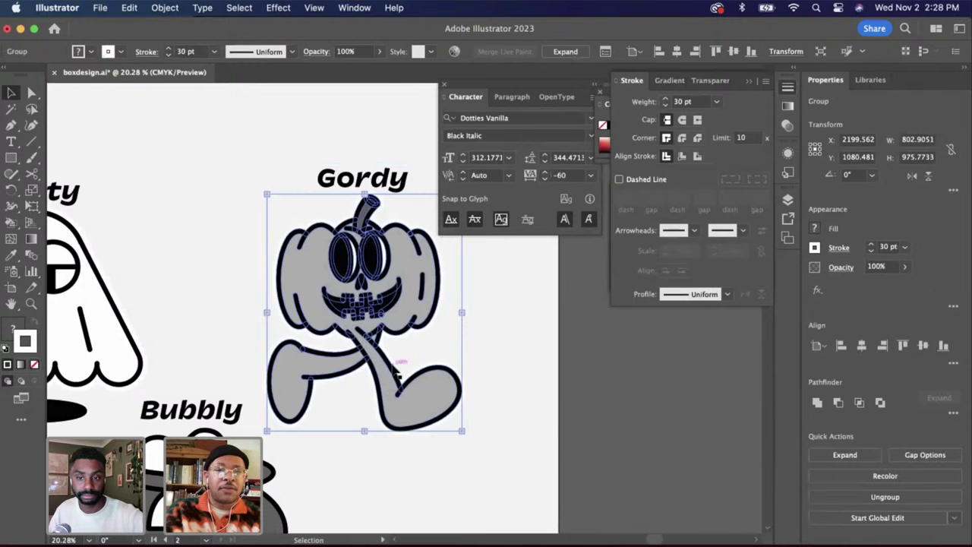
scroll(396, 376, "up", 3)
left_click(443, 343)
scroll(448, 343, "down", 2)
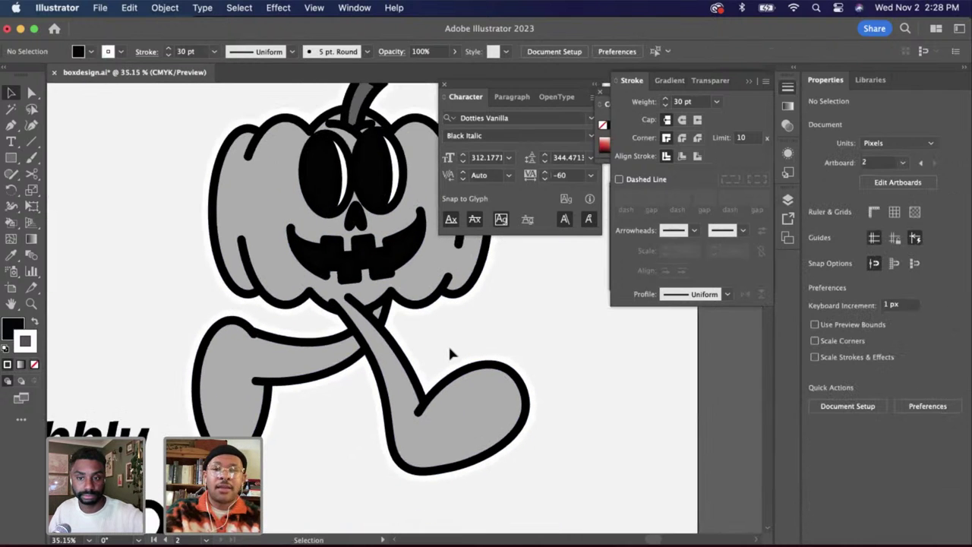
scroll(448, 344, "down", 1)
scroll(451, 352, "down", 1)
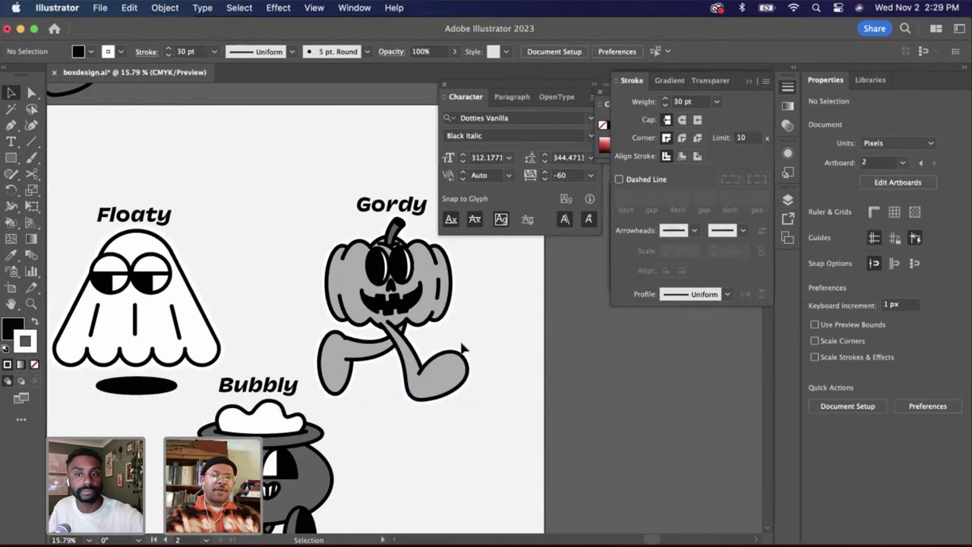
Try moving the isolated front Gordy character over Floaty, undo the move, and exit isolation
scroll(476, 348, "down", 3)
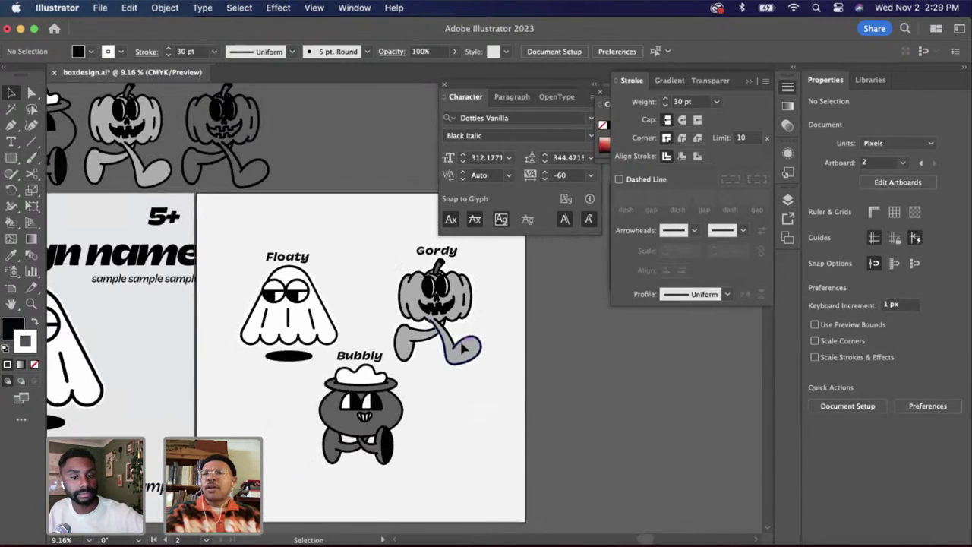
left_click_drag(456, 326, 294, 310)
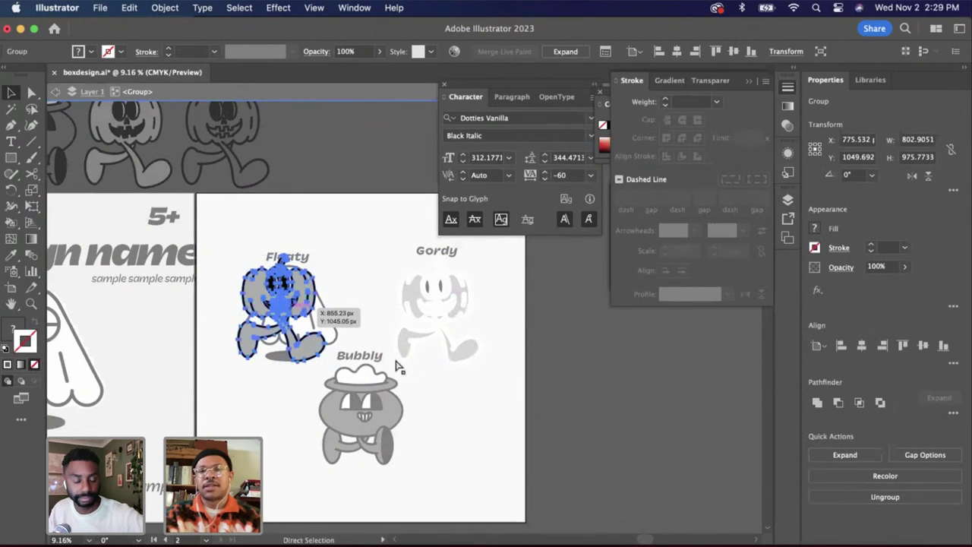
key("super+z")
double_click(517, 466)
scroll(432, 406, "left", 1)
scroll(432, 406, "up", 5)
left_click(413, 398)
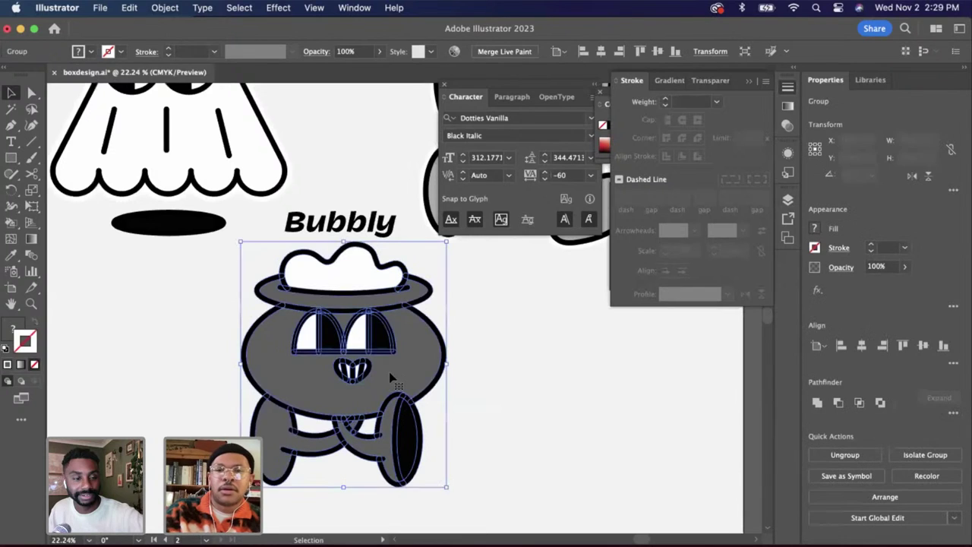
left_click(541, 424)
Isolate Gordy again, try shifting the front character off its outlined copy towards Floaty, undo the move, and exit isolation
scroll(541, 425, "up", 5)
scroll(541, 424, "right", 6)
double_click(291, 228)
scroll(291, 227, "down", 3)
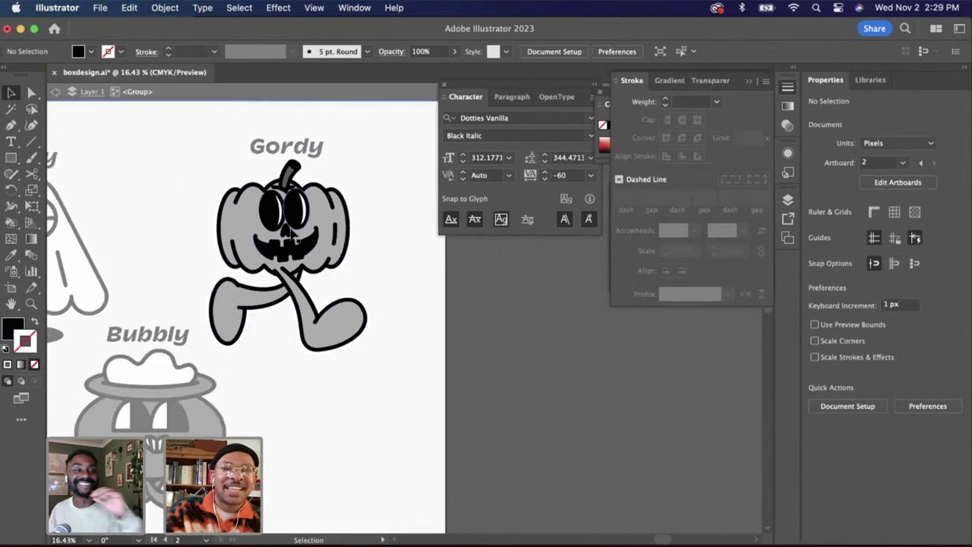
left_click_drag(332, 235, 196, 230)
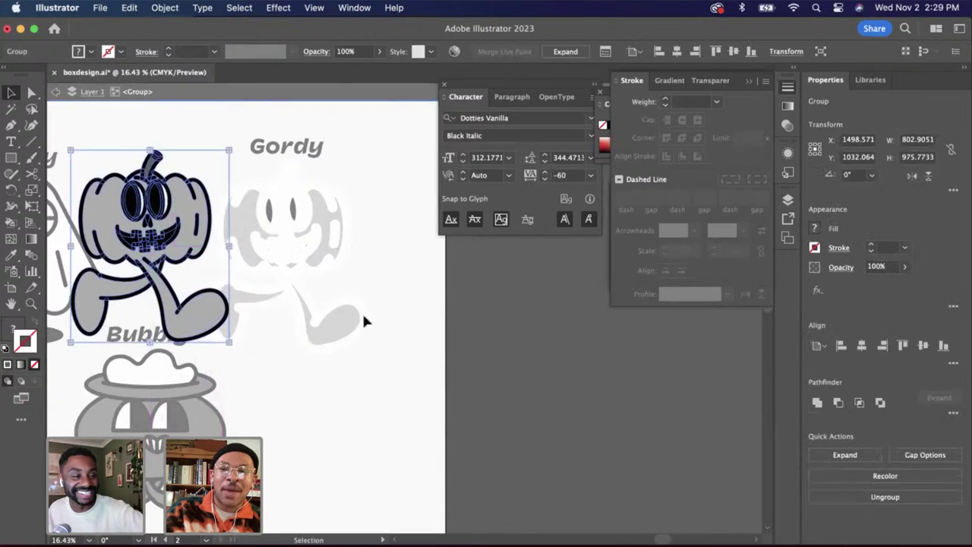
key("super+z")
double_click(434, 404)
scroll(342, 380, "down", 3)
scroll(342, 380, "left", 3)
scroll(316, 374, "up", 4)
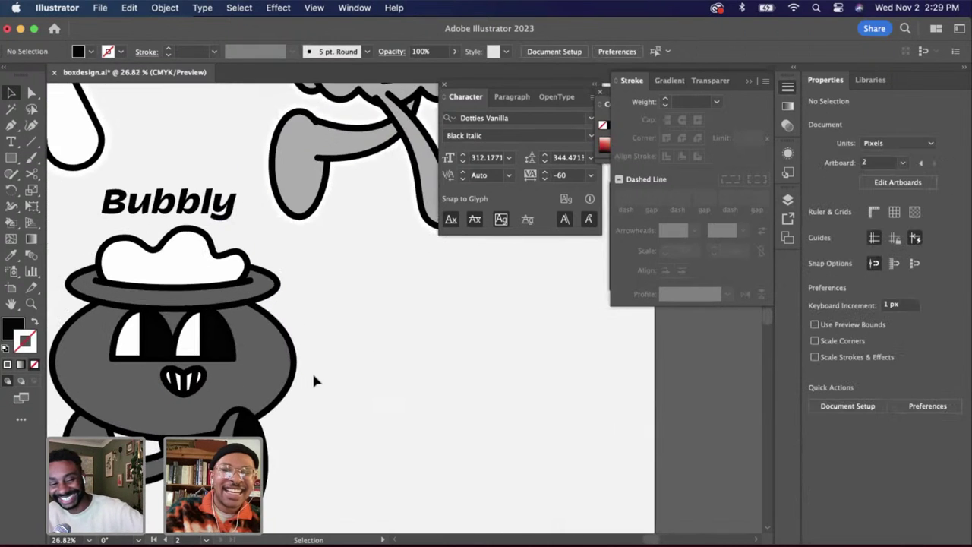
Duplicate the front Bubbly character in place and move the copy behind the original in the layer order
left_click(249, 363)
scroll(250, 366, "left", 4)
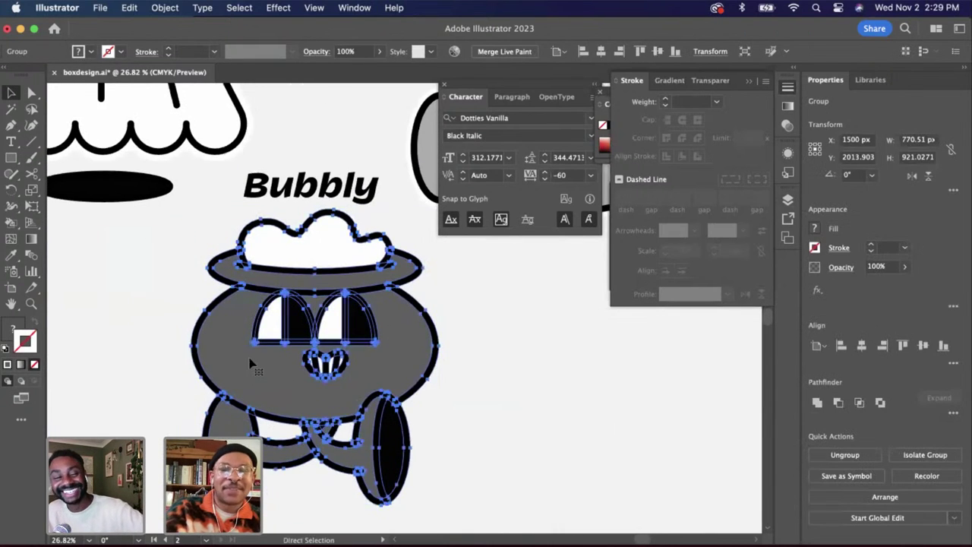
left_click(787, 201)
left_click_drag(690, 230, 703, 334)
scroll(447, 294, "down", 3)
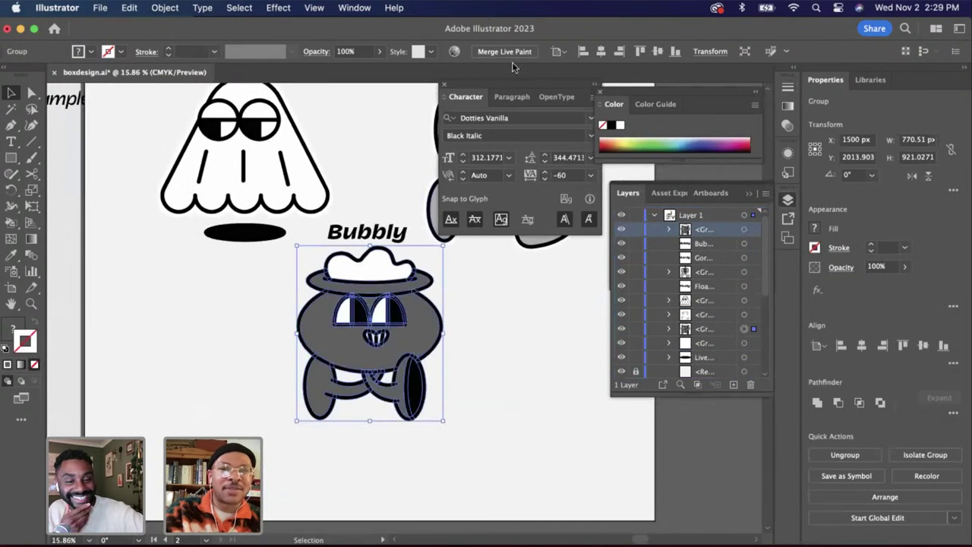
Give the rear Bubbly copy a white (ffffff) 30 pt stroke as an outline around the character
double_click(30, 346)
type("ffffff")
key("Return")
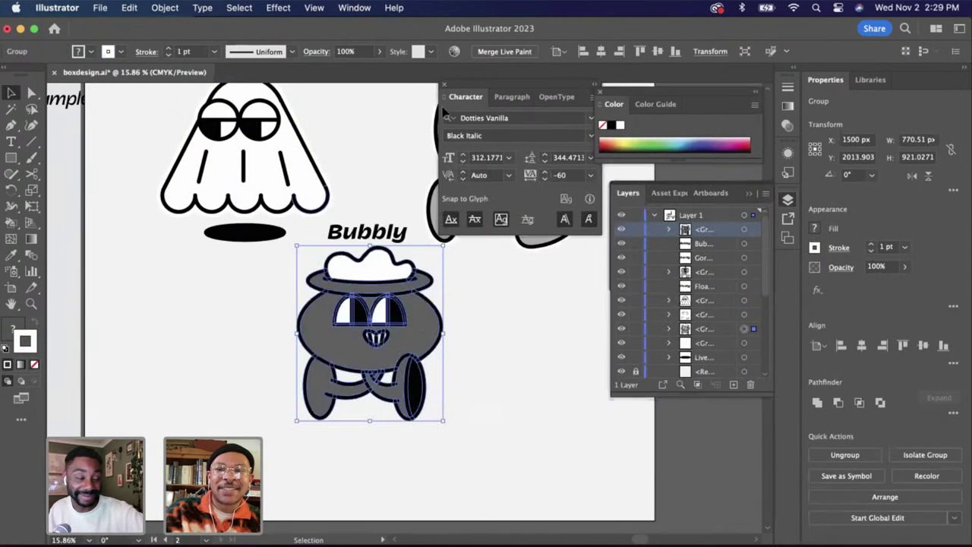
left_click(792, 107)
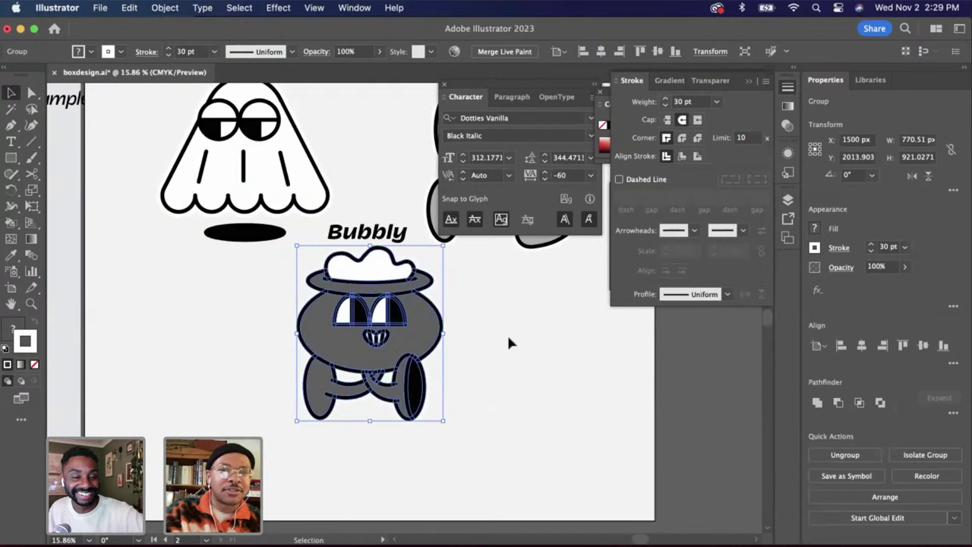
left_click(445, 387)
scroll(445, 386, "up", 3)
scroll(445, 387, "down", 5)
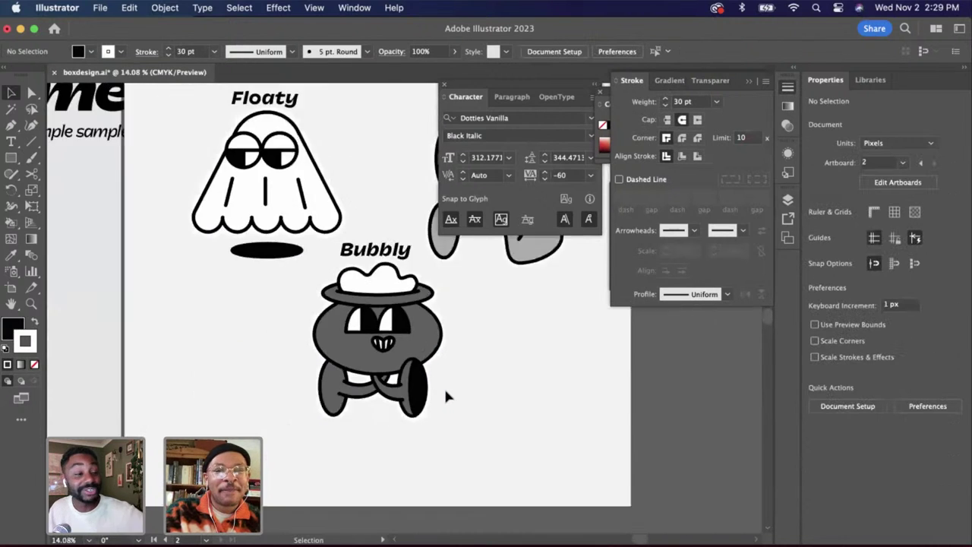
scroll(205, 388, "right", 2)
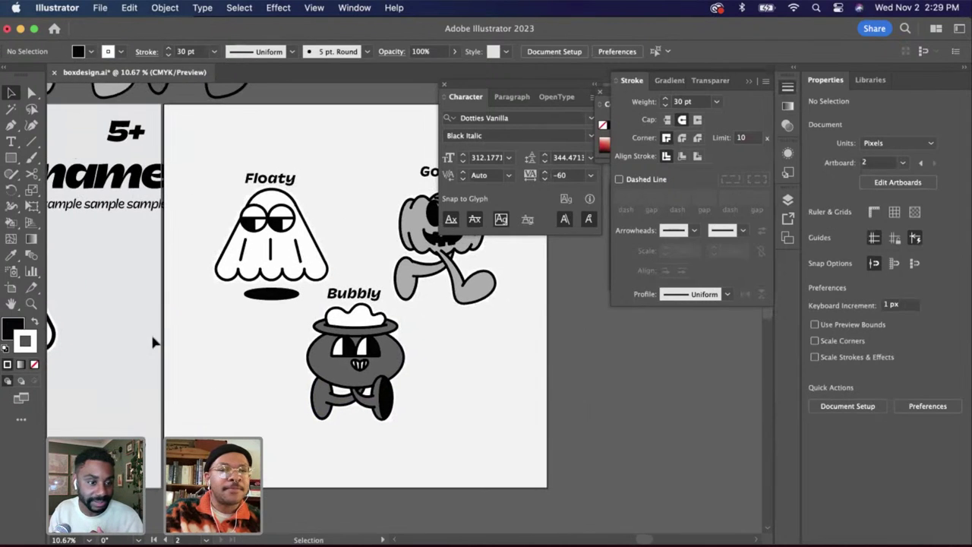
Unlock the second artboard's background rectangle and fill it with grey b2b2b2
left_click(788, 200)
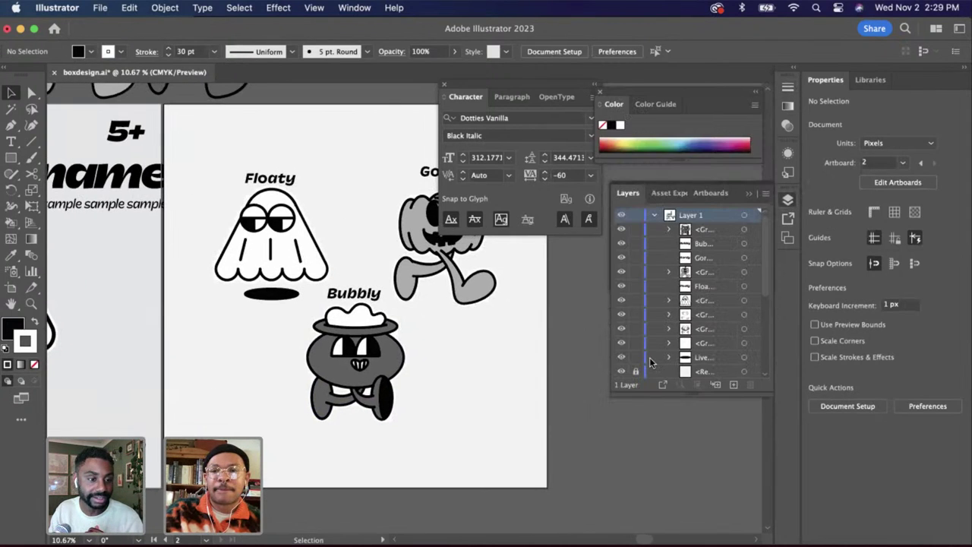
left_click(505, 371)
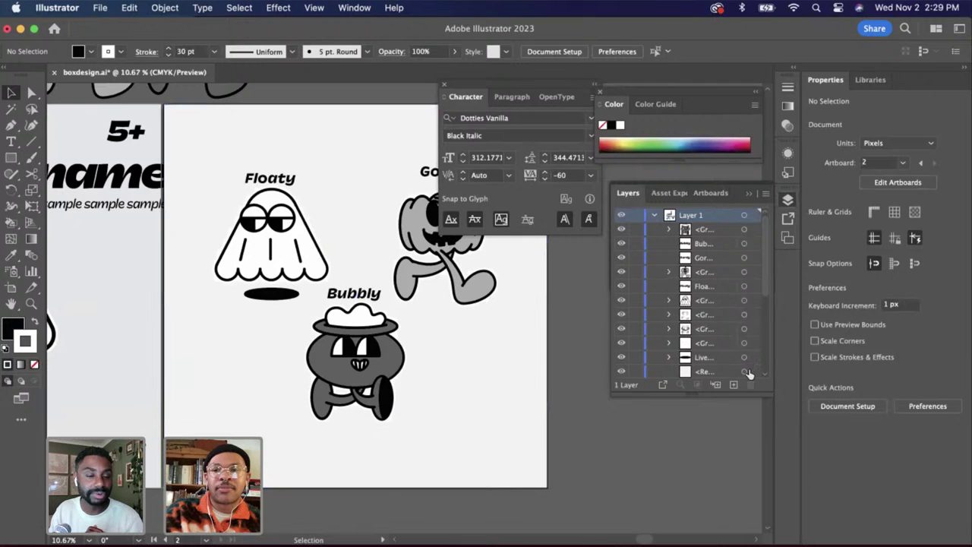
scroll(536, 370, "up", 3)
scroll(418, 384, "up", 1)
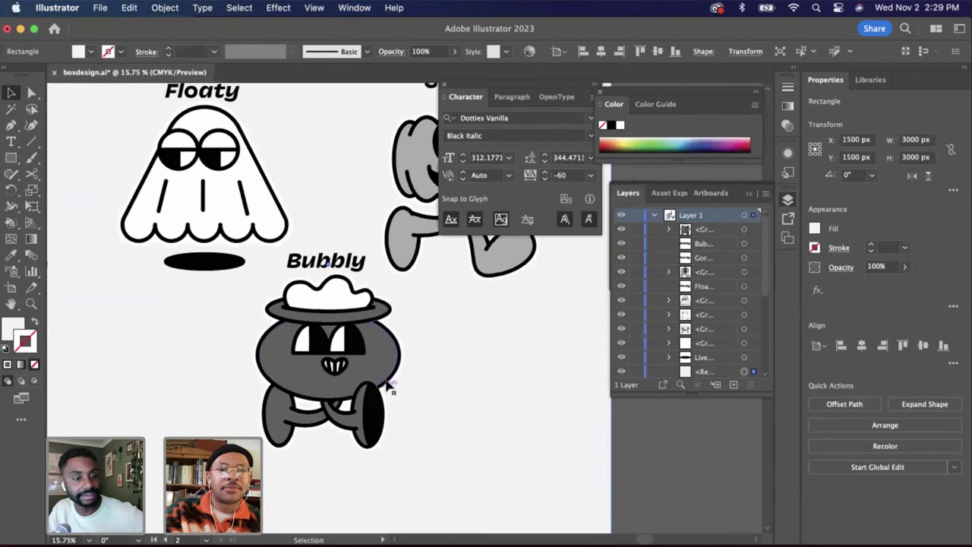
double_click(8, 328)
left_click_drag(305, 230, 304, 260)
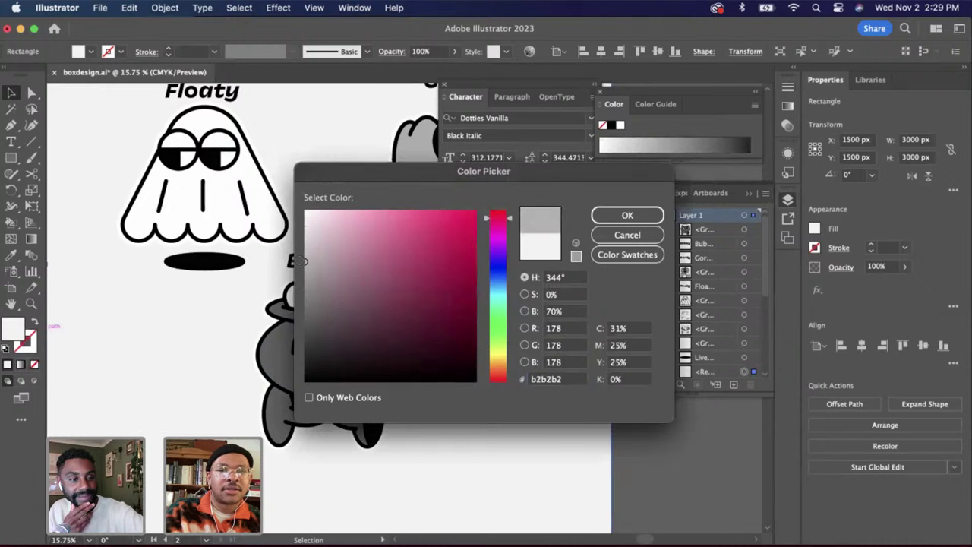
key("Return")
scroll(327, 281, "down", 2)
scroll(374, 334, "up", 1)
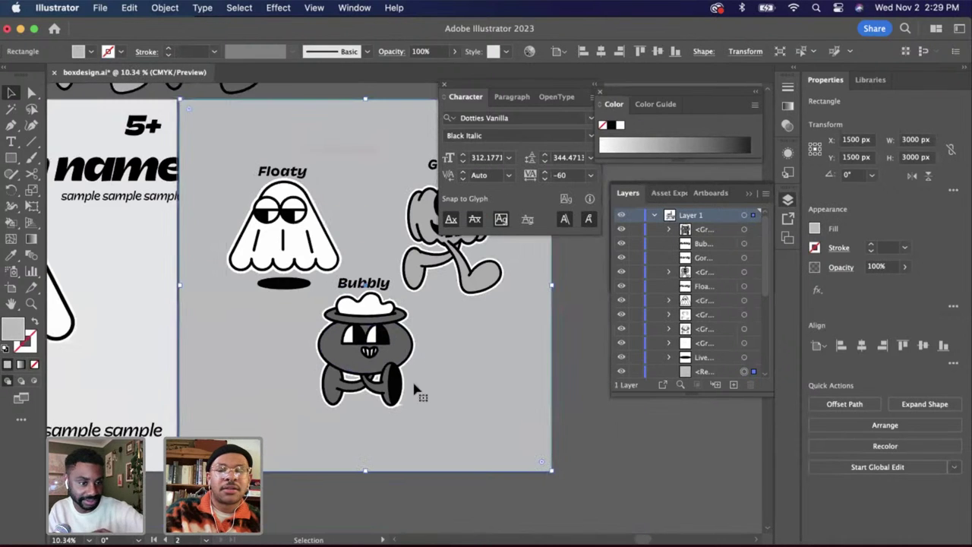
scroll(417, 389, "up", 1)
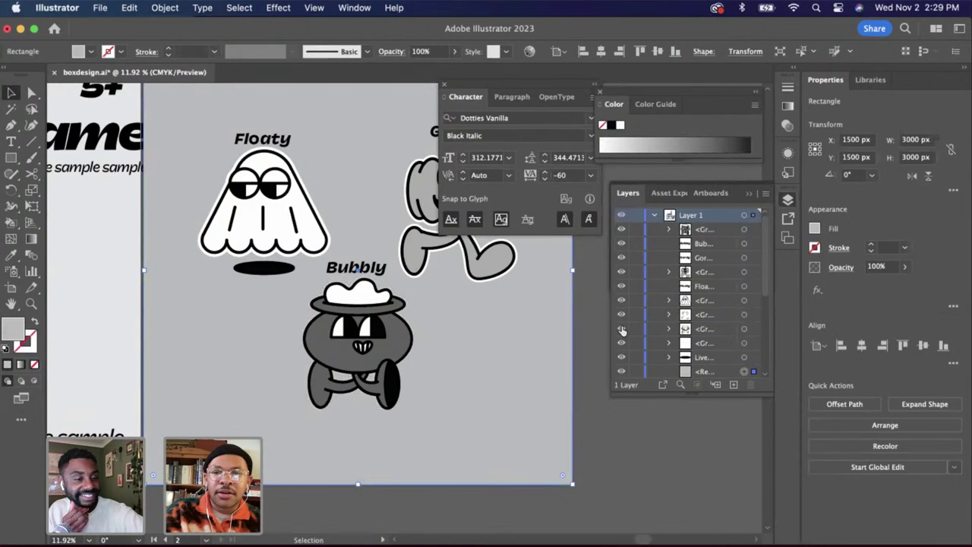
Examine the rear Bubbly copy's stroke settings and the characters' white outlines against the grey background
left_click(753, 330)
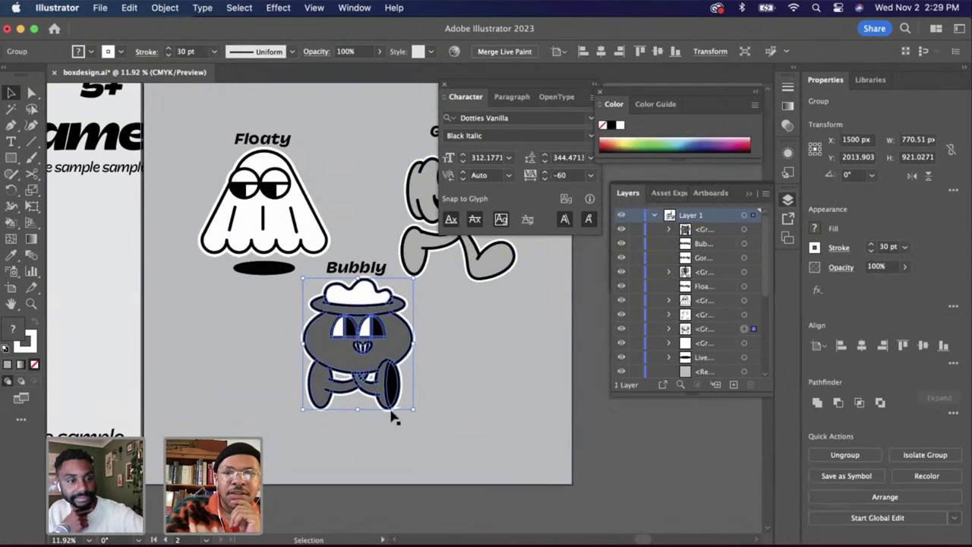
left_click(789, 86)
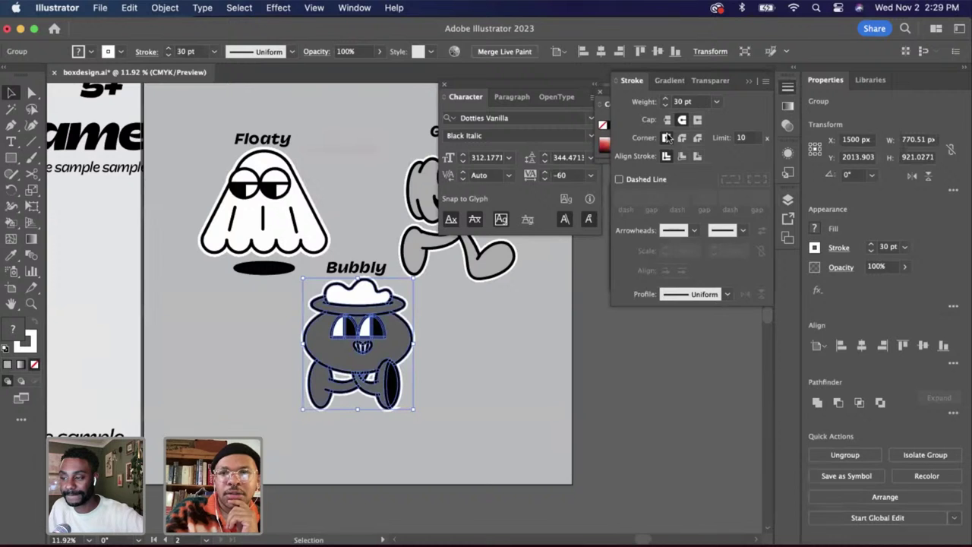
left_click(553, 363)
scroll(562, 372, "right", 2)
scroll(562, 372, "up", 1)
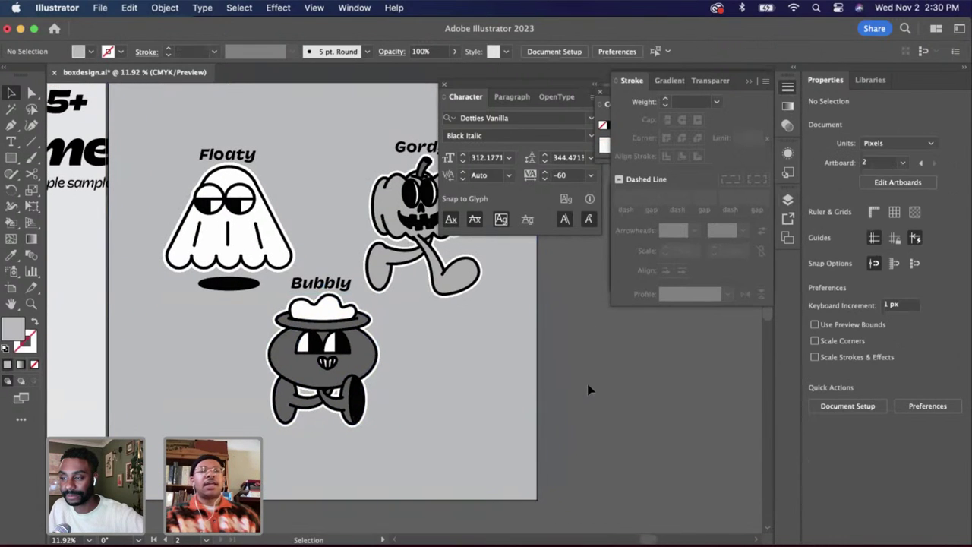
scroll(589, 390, "right", 3)
scroll(588, 390, "up", 2)
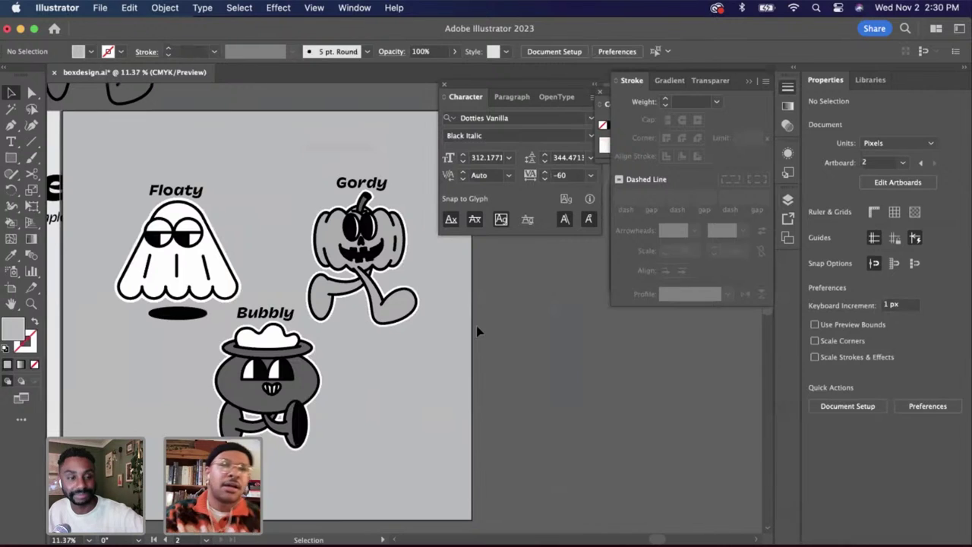
Align the Floaty and Gordy name labels with each other by their vertical centres
left_click(195, 197)
key("t")
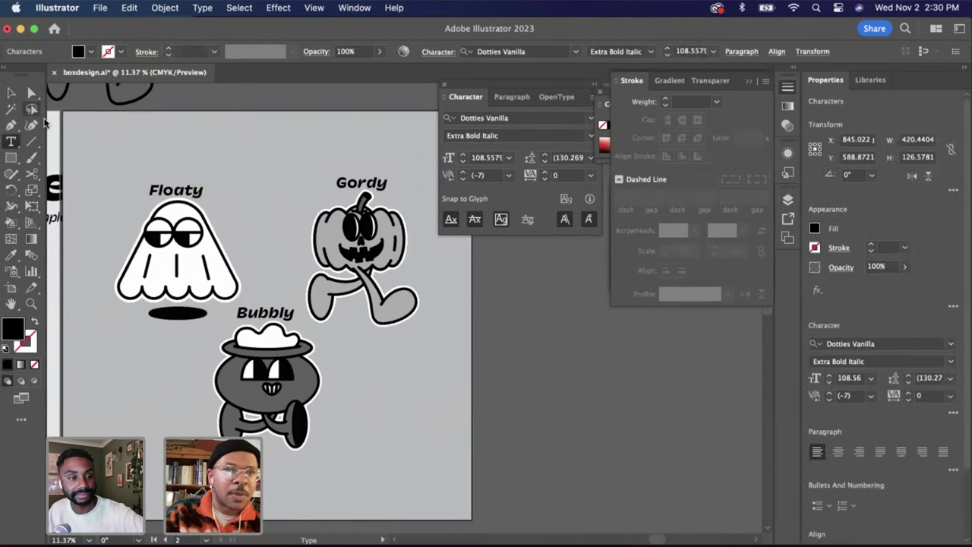
key("v")
left_click(354, 183, "shift")
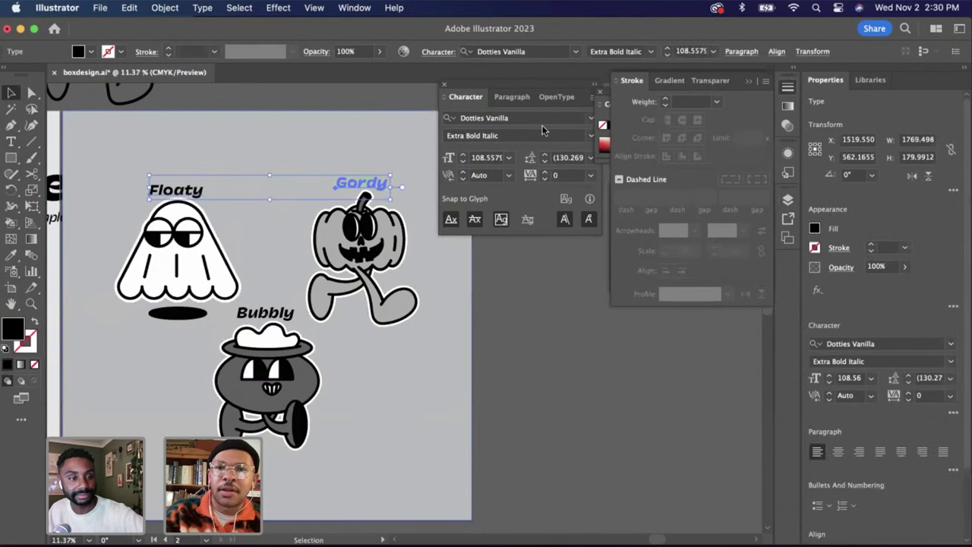
left_click(777, 51)
left_click(749, 89)
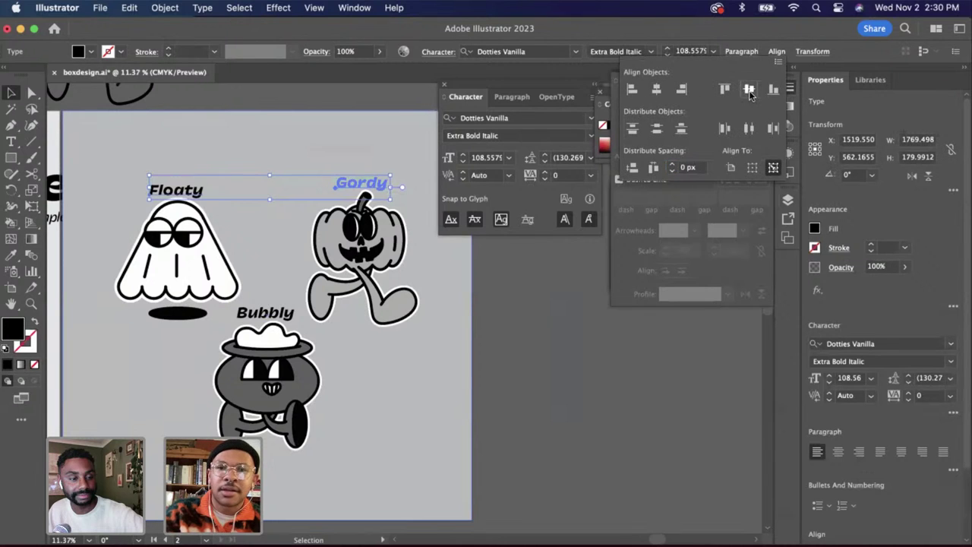
left_click(565, 304)
Try to group the Bubbly label with the front character
left_click(297, 332)
left_click(275, 316)
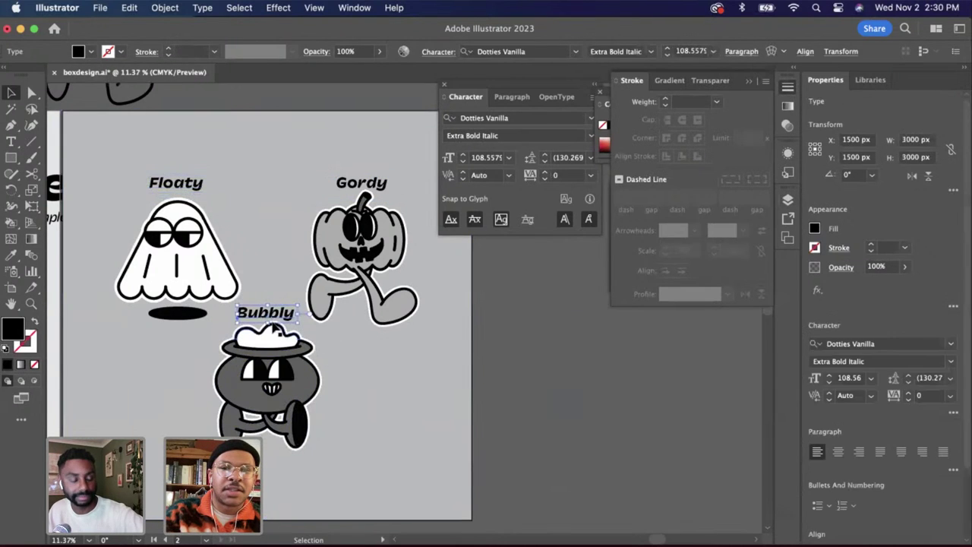
left_click(291, 366, "shift")
key("super+g")
Lock the grey background rectangle on the second artboard
double_click(339, 449)
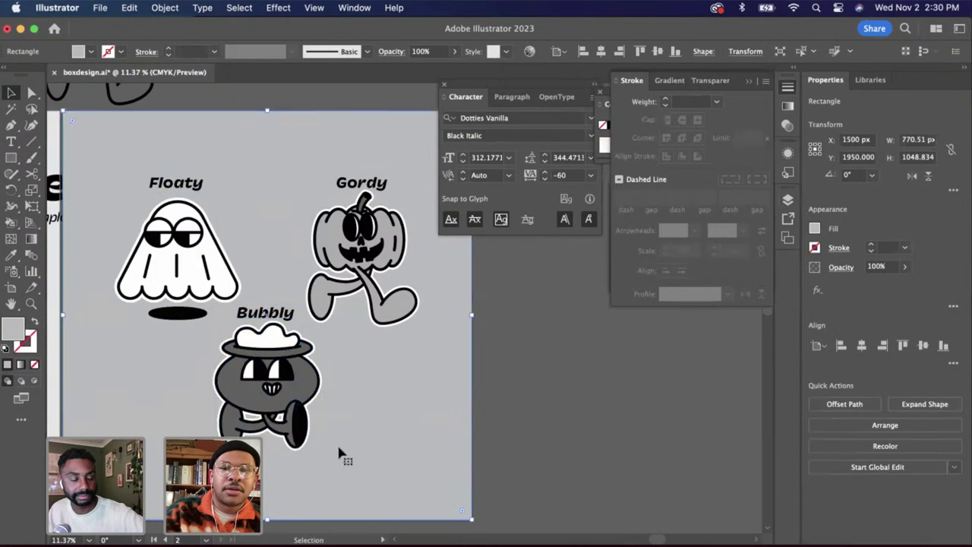
double_click(484, 428)
left_click(434, 437)
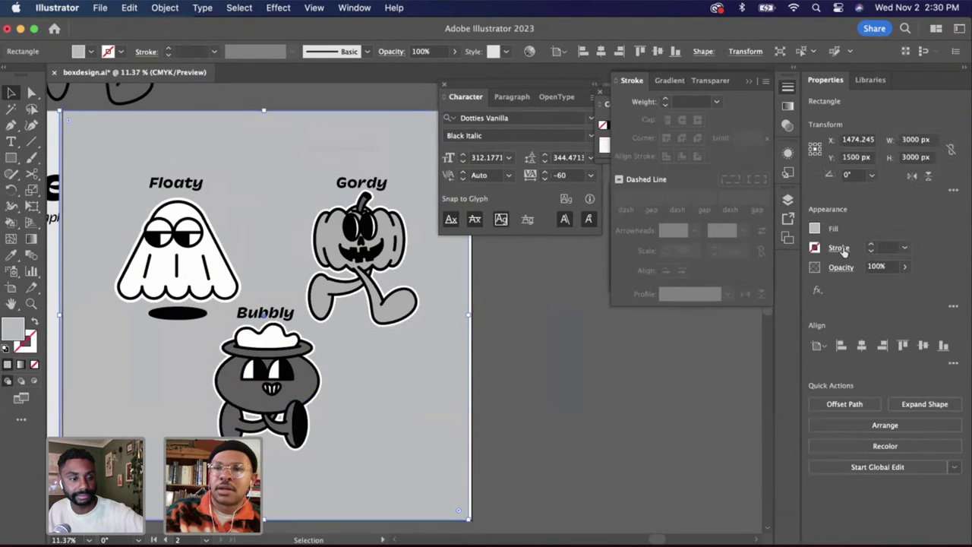
left_click(788, 199)
left_click(636, 370)
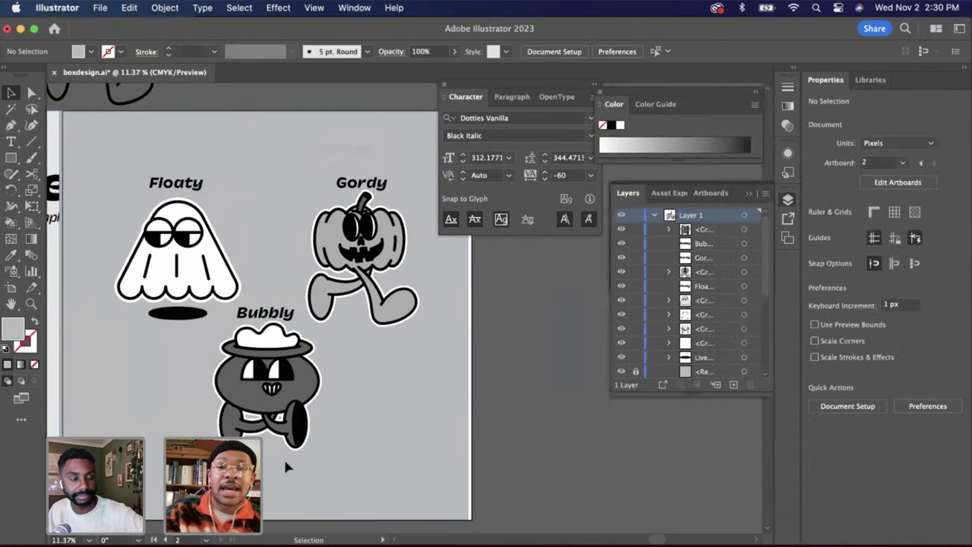
Group the Bubbly label, character and white outline copy together
left_click_drag(284, 457, 280, 310)
key("ctrl+g")
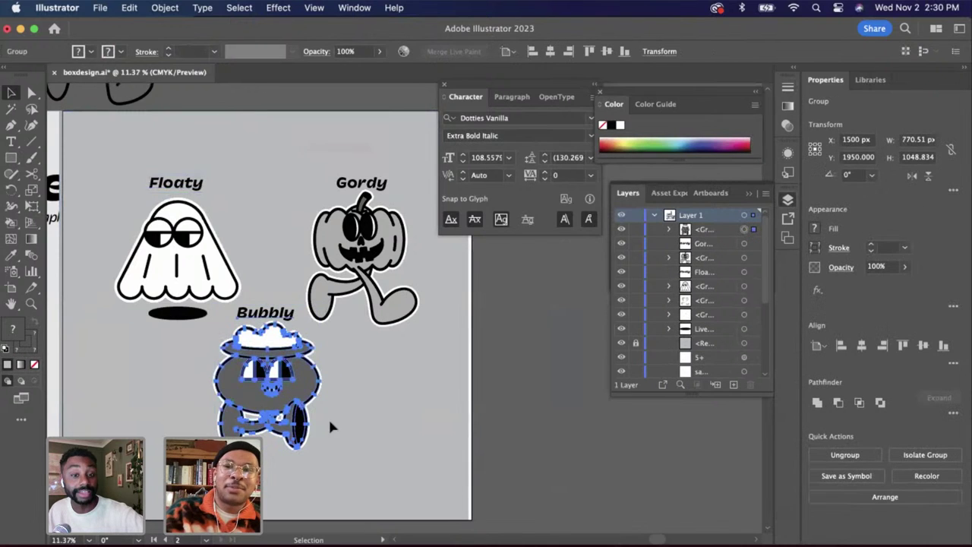
left_click(465, 410)
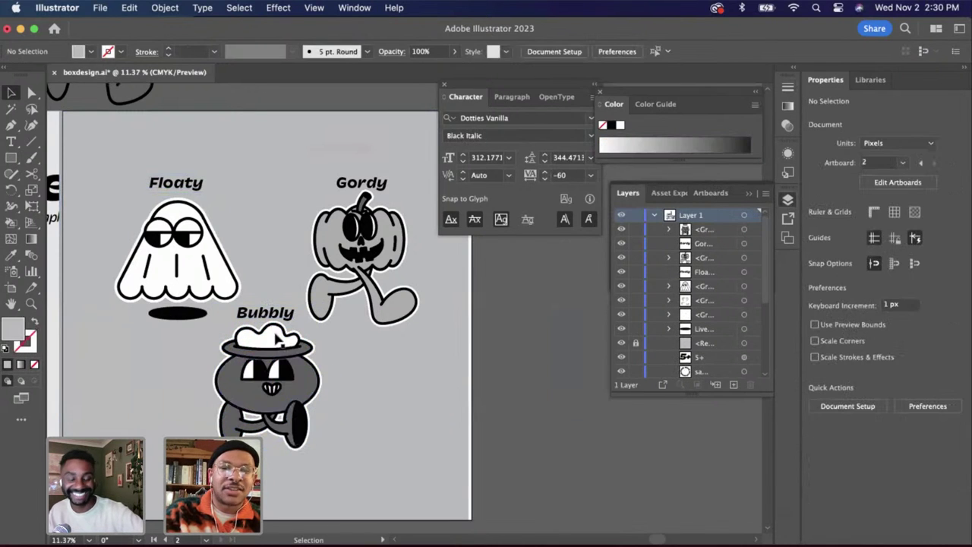
Group the Floaty and Gordy characters with their labels and outline copies into one group
left_click(357, 293)
left_click_drag(101, 140, 371, 270)
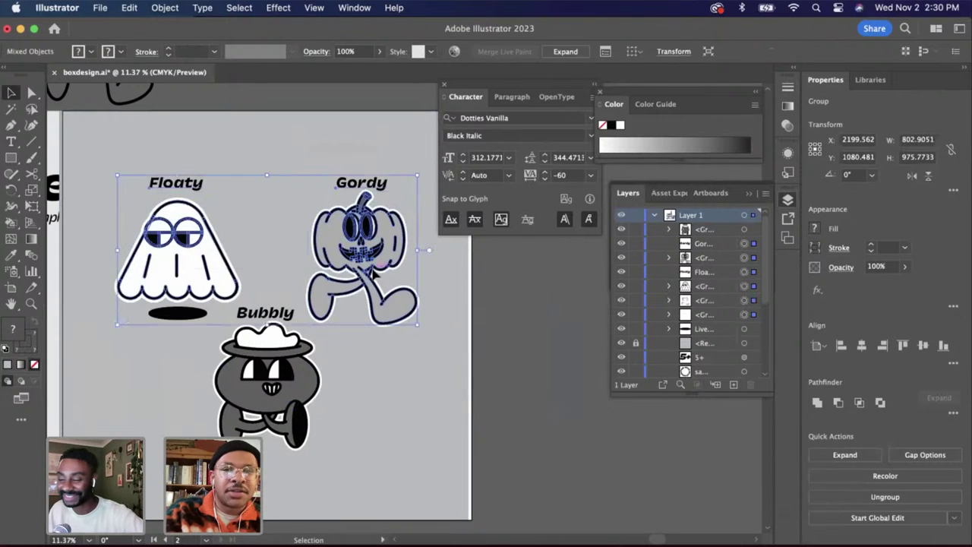
key("super+g")
Try selecting the Floaty and Gordy group together with the Bubbly group, leaving Bubbly's isolation on the way
left_click(276, 378, "shift")
double_click(277, 380)
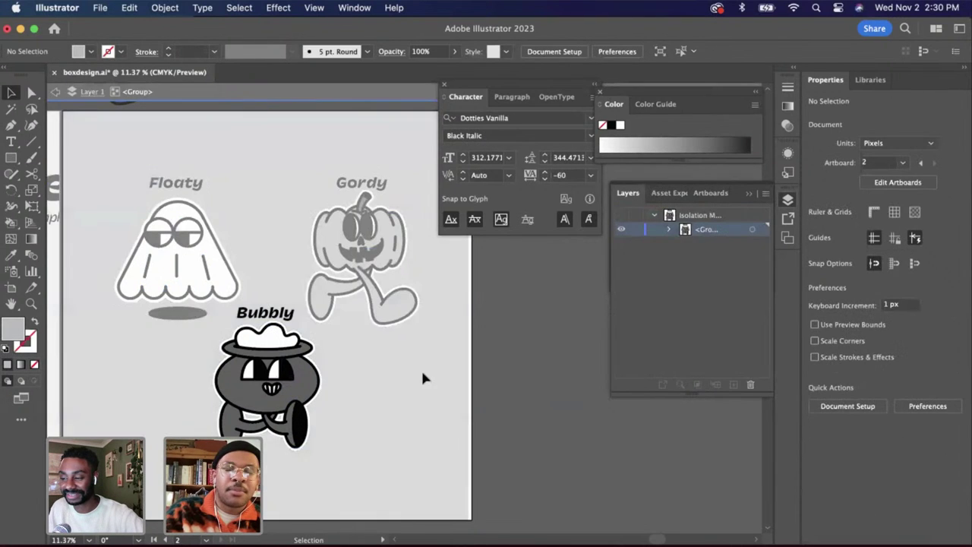
double_click(421, 367)
left_click(384, 303)
left_click(267, 406, "shift")
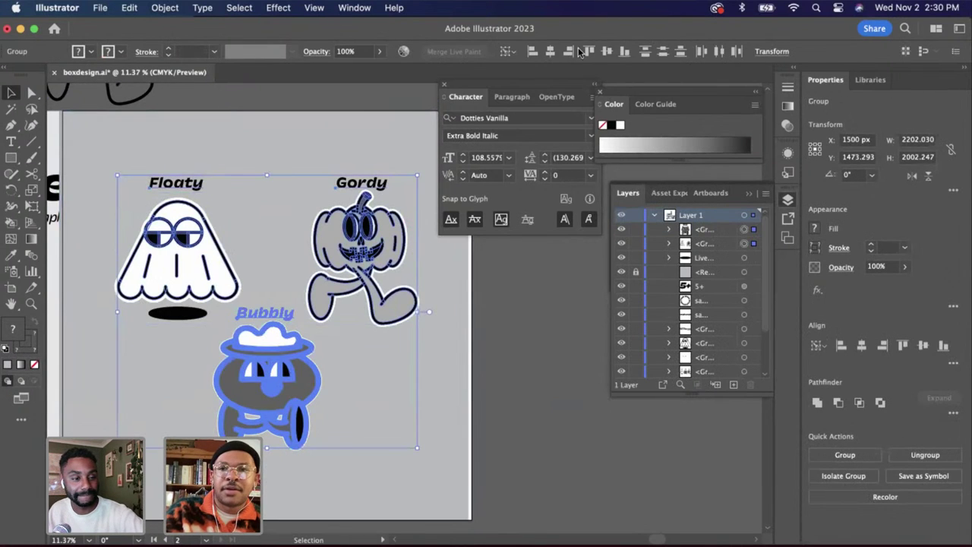
left_click(433, 370)
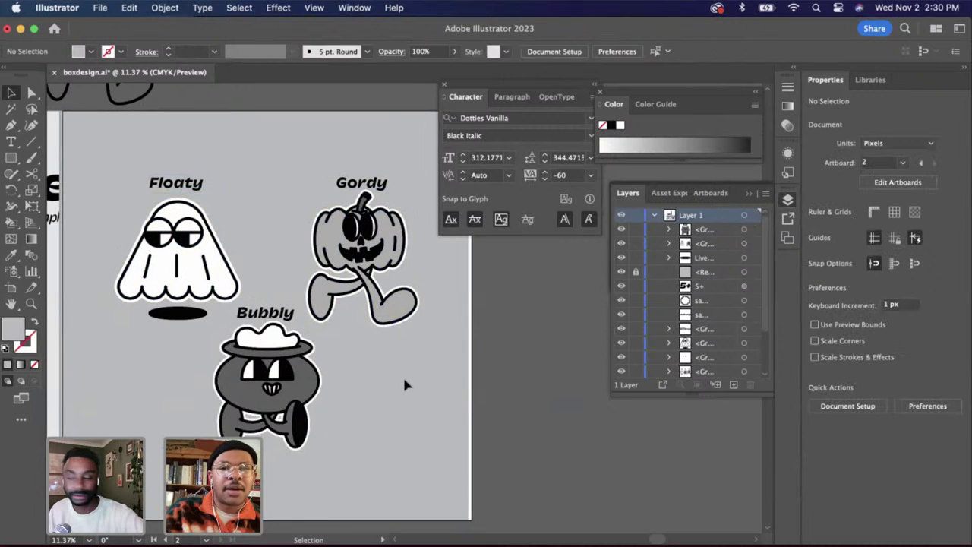
scroll(363, 321, "right", 1)
scroll(363, 321, "up", 1)
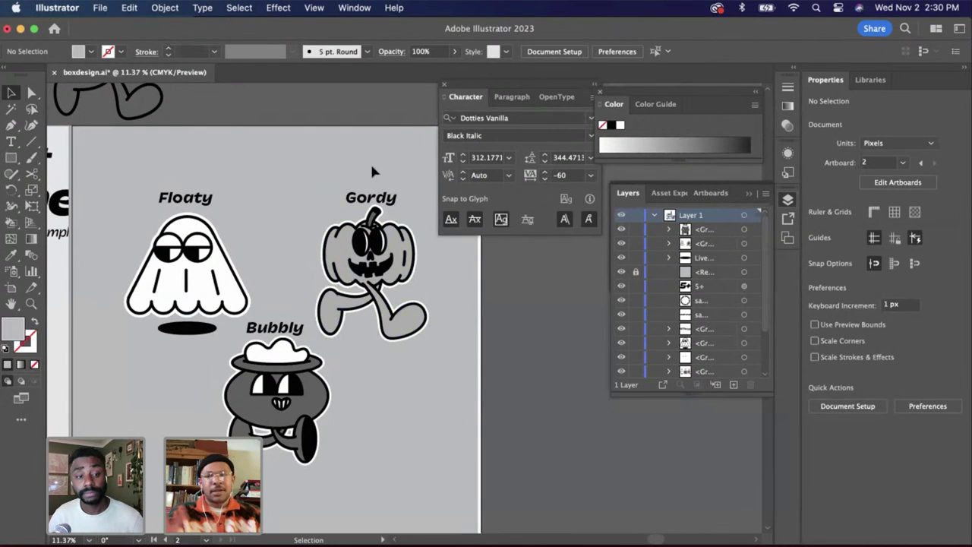
scroll(371, 166, "up", 2)
scroll(371, 166, "down", 1)
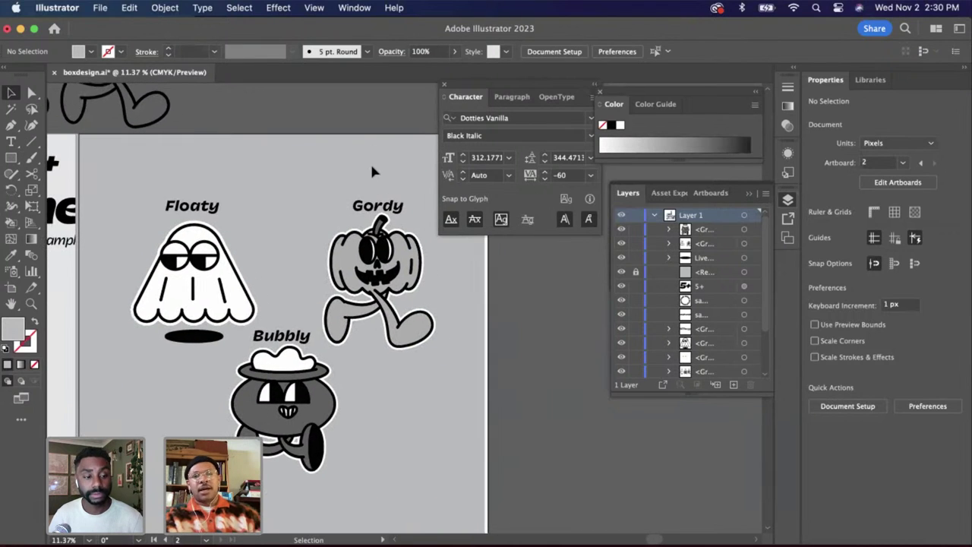
Unlock and select the grey background rectangle on the second artboard
scroll(679, 332, "down", 3)
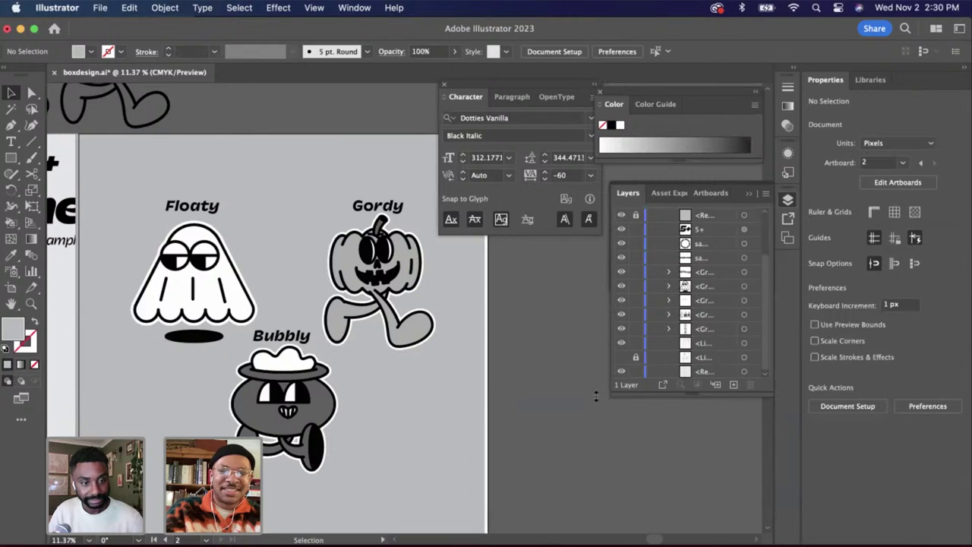
scroll(439, 413, "down", 3)
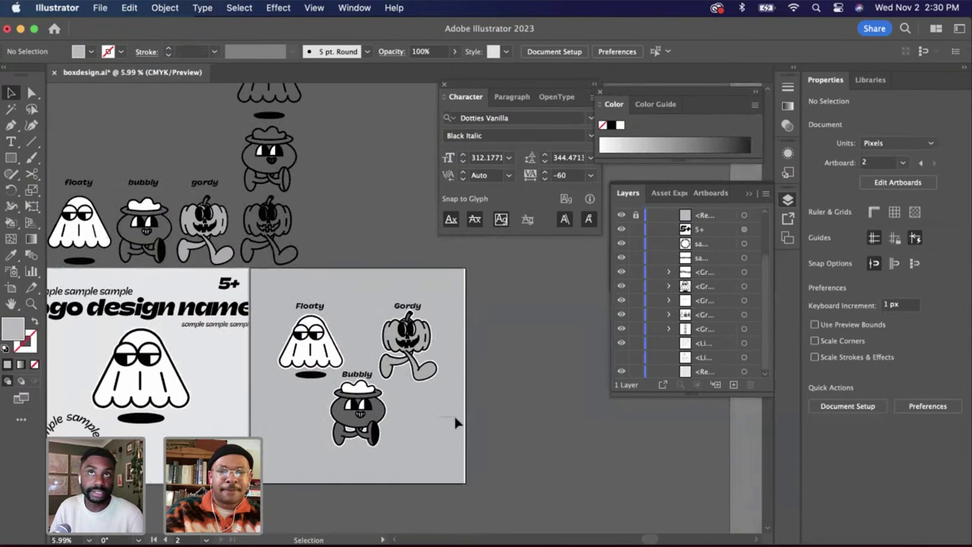
scroll(671, 335, "up", 2)
scroll(671, 334, "up", 2)
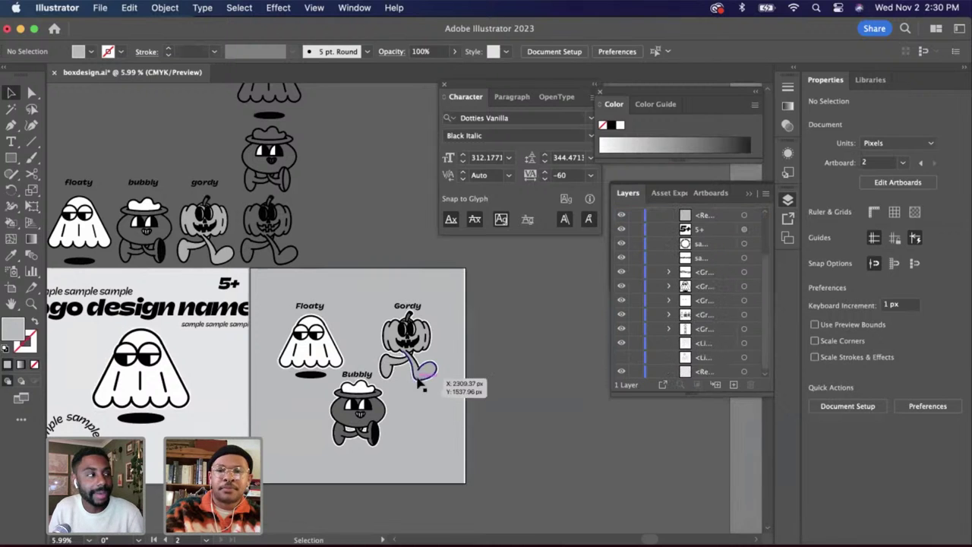
left_click(425, 404)
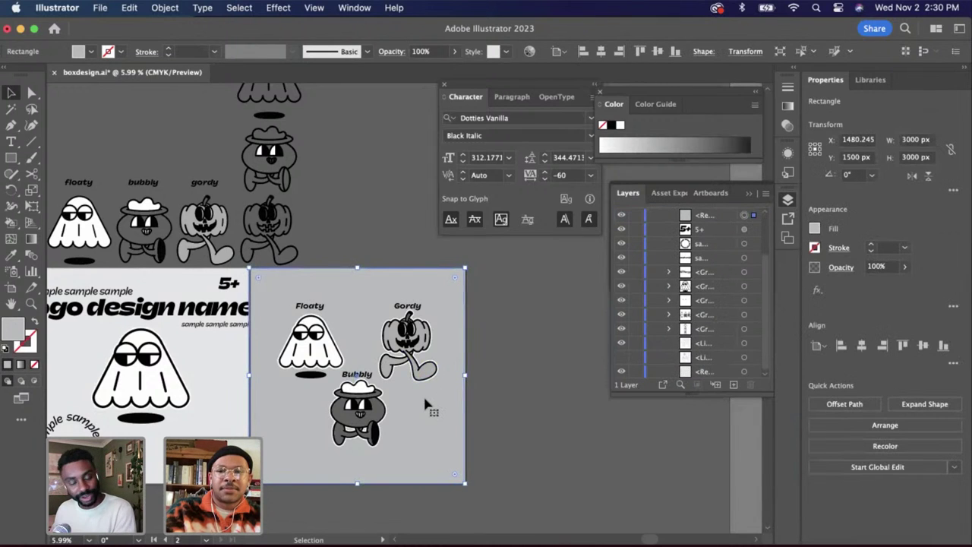
Nudge the grey background rectangle right to close the white gap at the second artboard's right edge, and lock it again
scroll(525, 426, "up", 3)
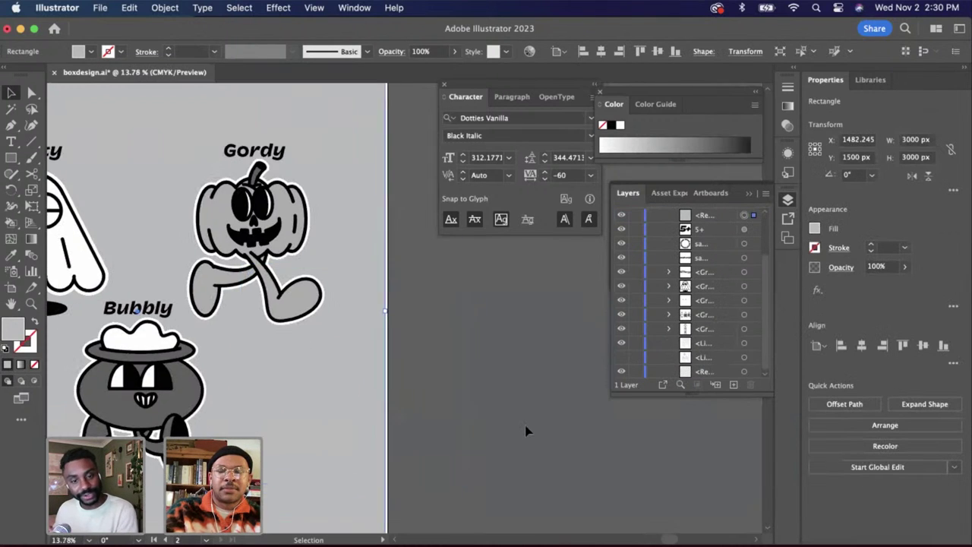
left_click(438, 418)
scroll(438, 420, "down", 2)
left_click(384, 412)
scroll(385, 412, "up", 5)
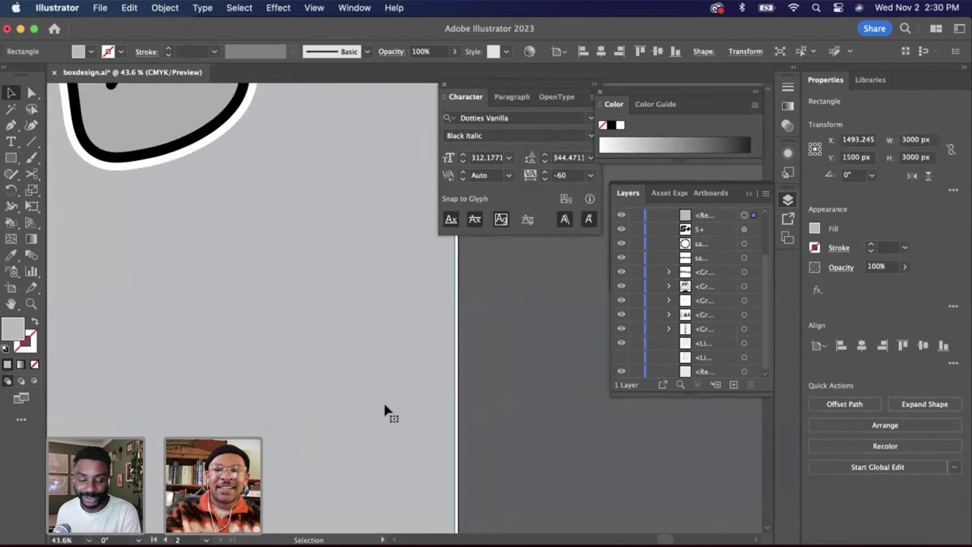
left_click(467, 416)
scroll(467, 416, "down", 5)
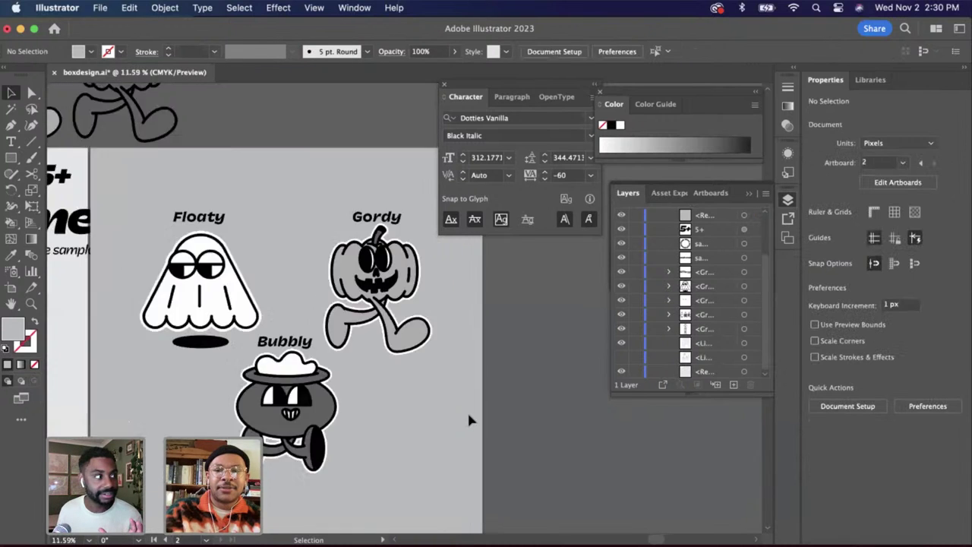
scroll(581, 370, "up", 2)
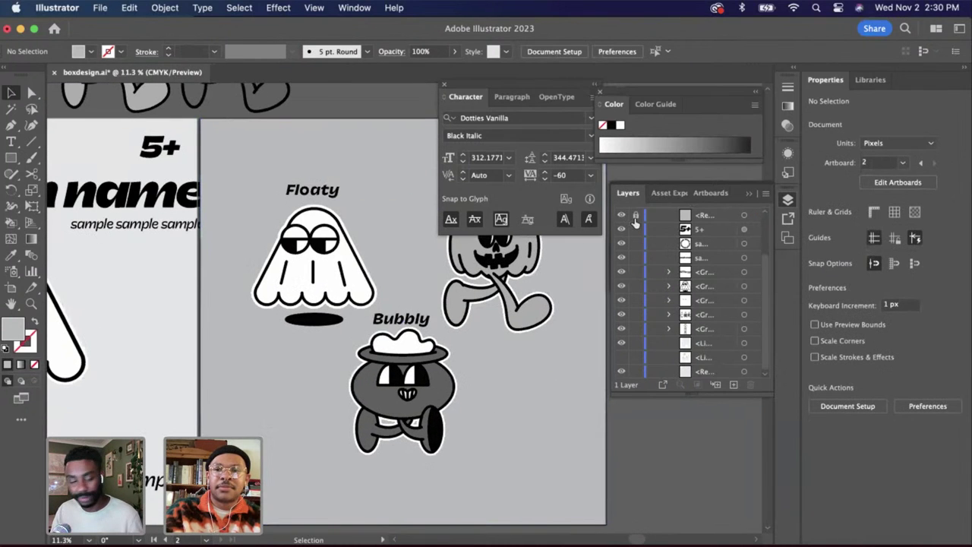
Copy the Bubbly label from inside its group and paste it as a separate text outside the group
scroll(493, 430, "down", 3)
scroll(493, 430, "right", 3)
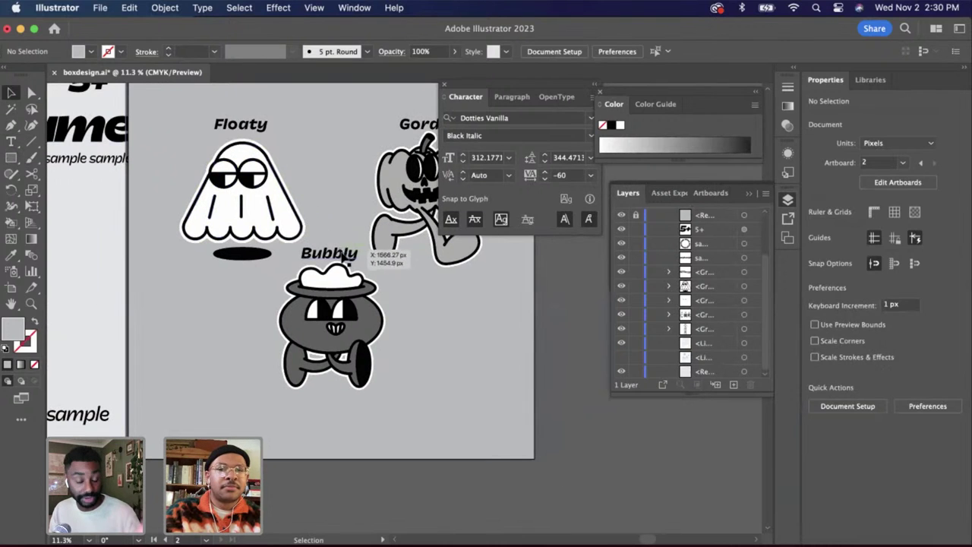
left_click(362, 264)
double_click(357, 261)
left_click(351, 257)
key("super+c")
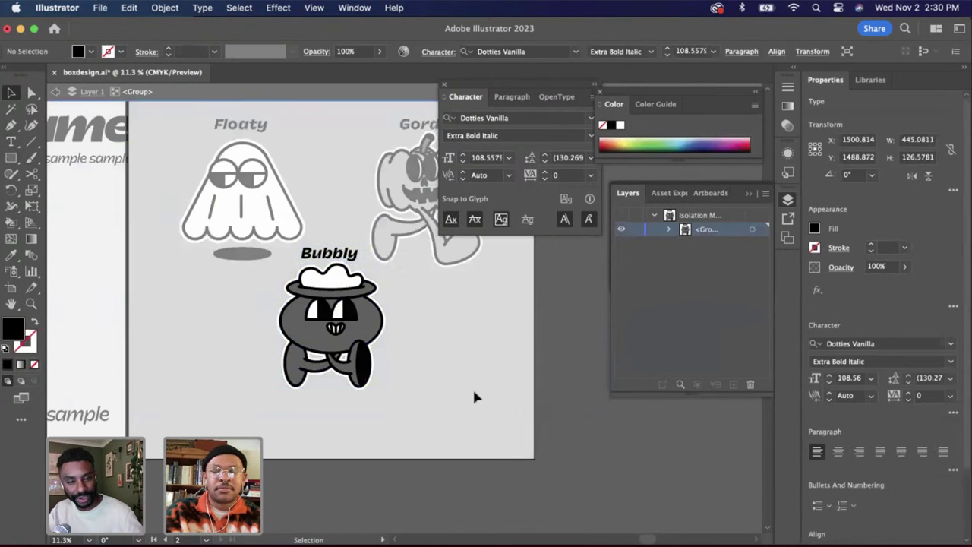
double_click(473, 392)
key("super+v")
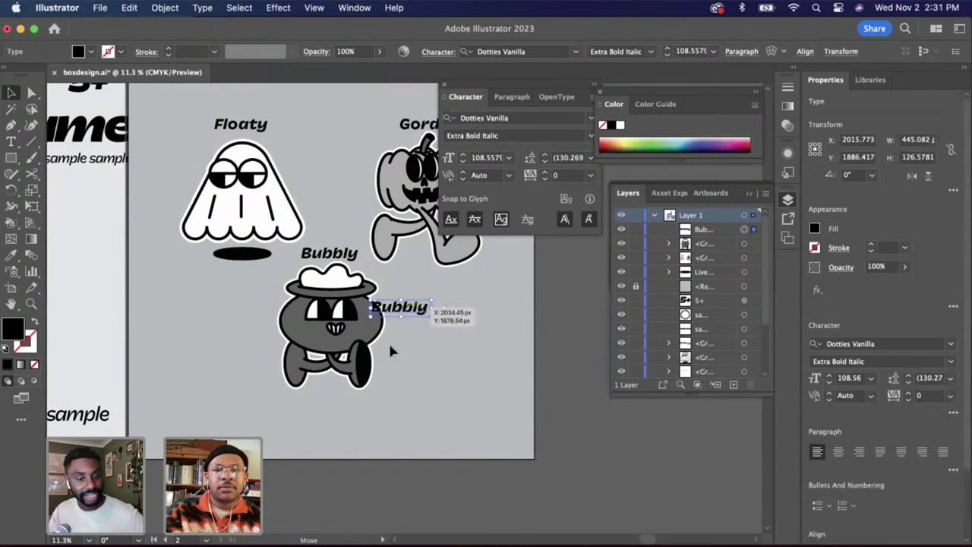
Place the pasted label below Bubbly's feet and change its text to 1/25
left_click_drag(390, 346, 362, 394)
double_click(362, 394)
key("super+a")
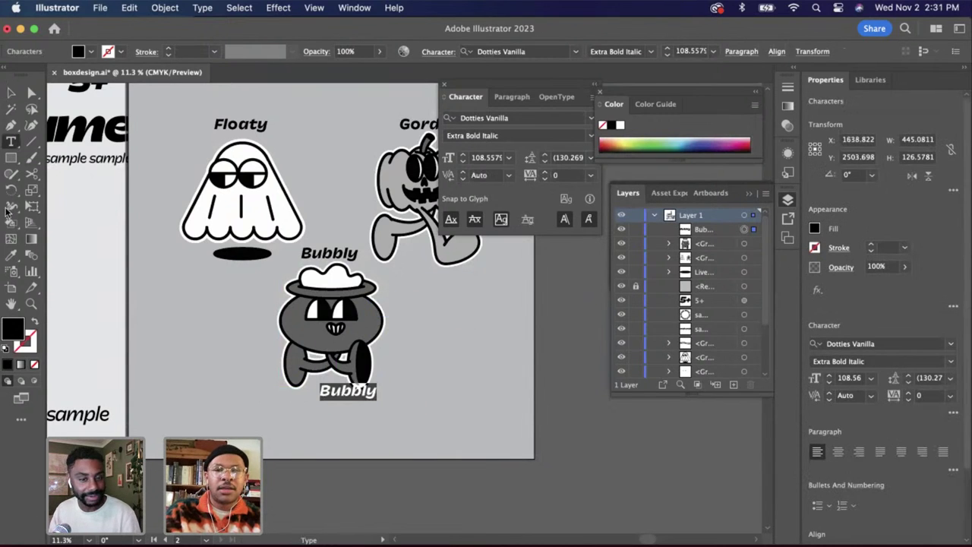
type("1/2")
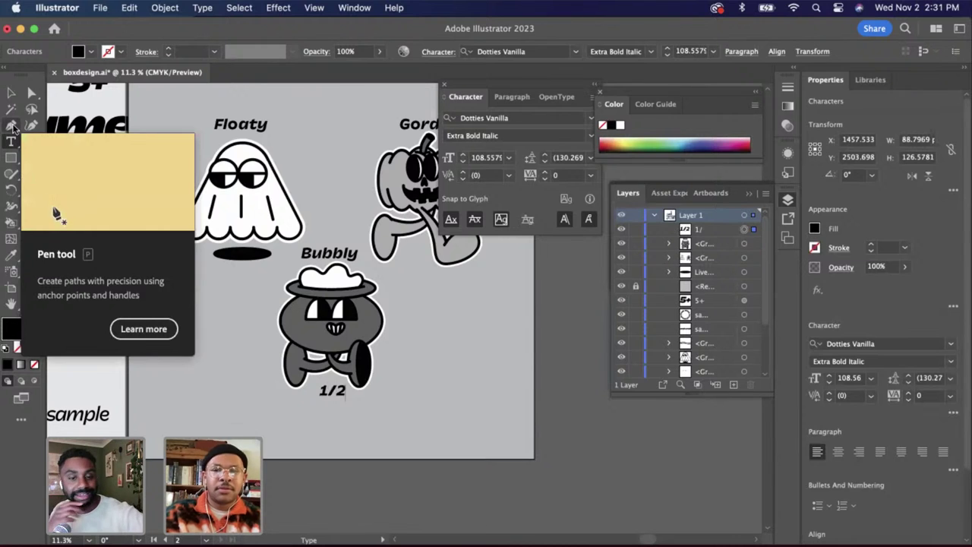
type("5")
key("Escape")
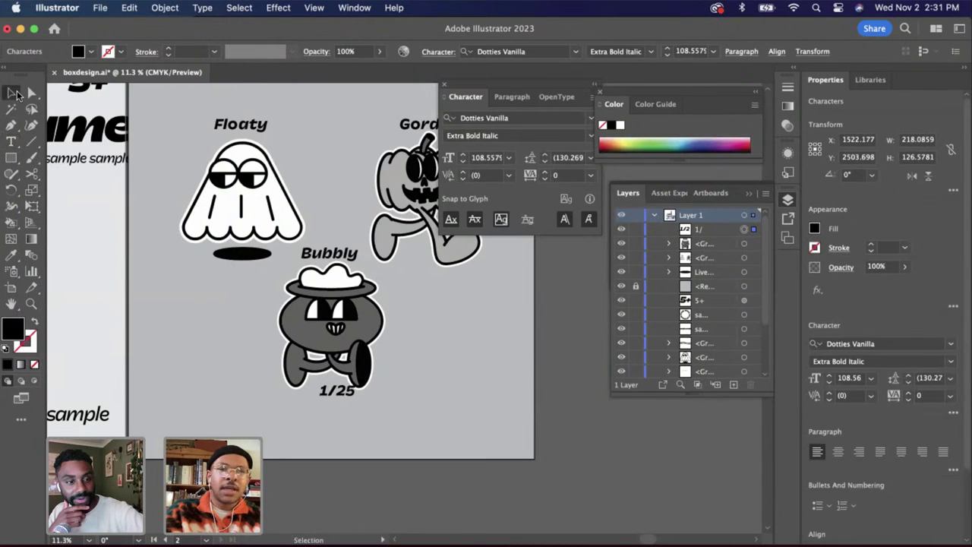
Centre the 1/25 label horizontally on the Bubbly group and place it just beneath the character's feet
scroll(263, 273, "up", 2)
scroll(262, 272, "up", 3)
left_click_drag(316, 425, 314, 440)
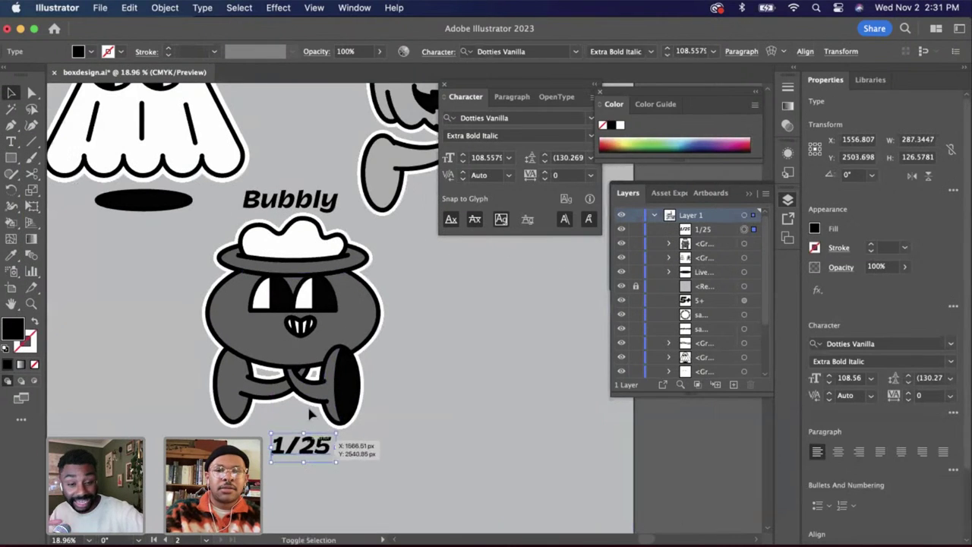
left_click(309, 317, "shift")
left_click(550, 50)
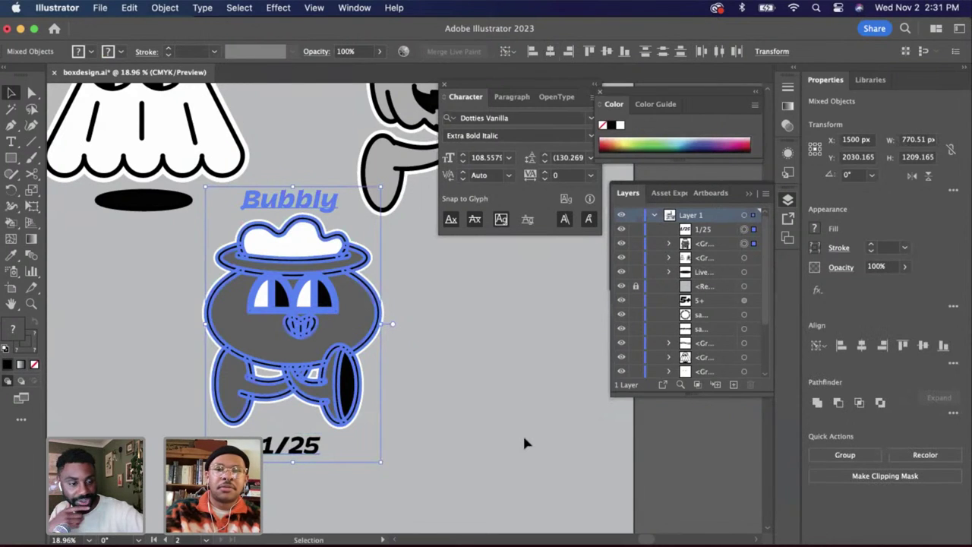
left_click(523, 437)
mouse_move(304, 458)
left_mouse_down()
mouse_move(304, 445)
mouse_move(303, 453)
left_mouse_up()
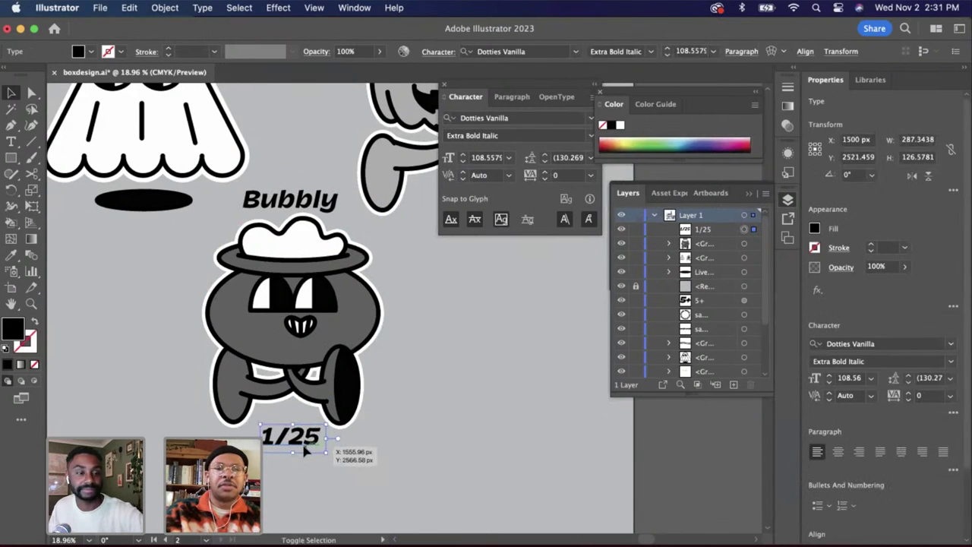
left_click(312, 201, "shift")
left_click(550, 51)
left_click(495, 440)
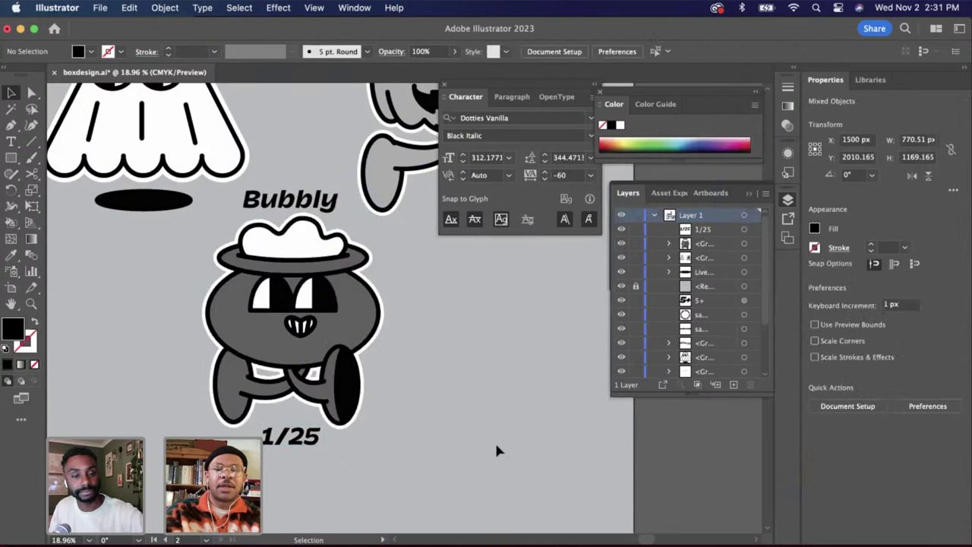
Paste another copy of the label below Gordy and change its text to 1/10
key("super+minus")
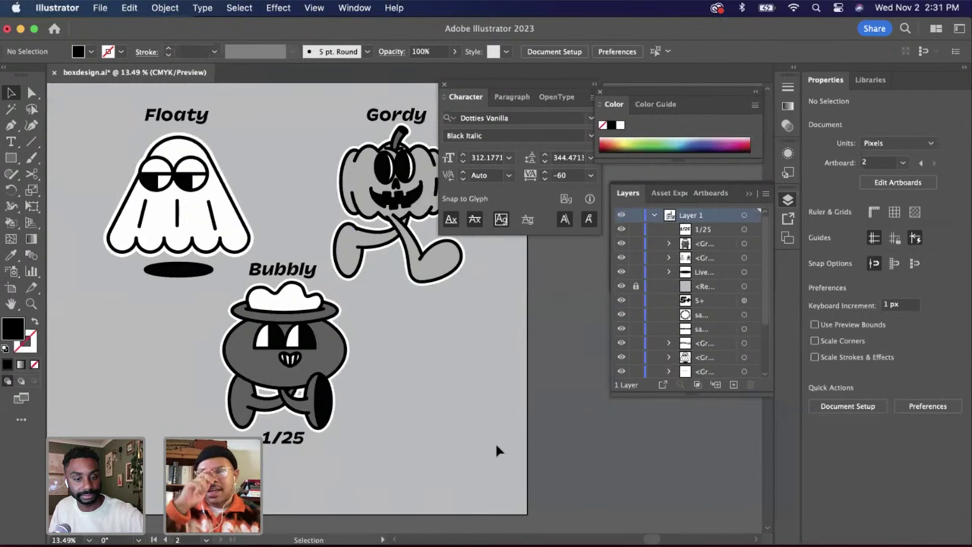
key("super+v")
key("super+plus")
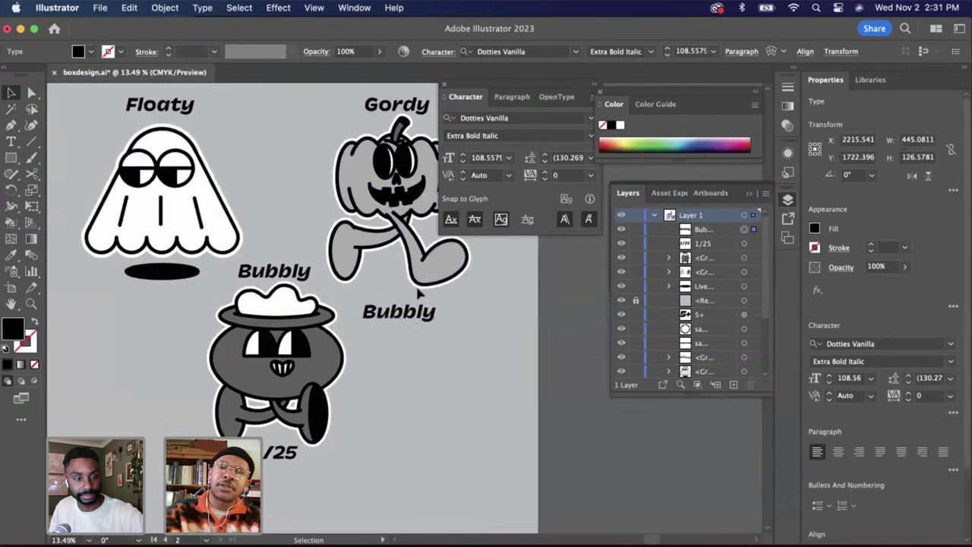
scroll(417, 288, "up", 3)
double_click(455, 326)
type("1/1")
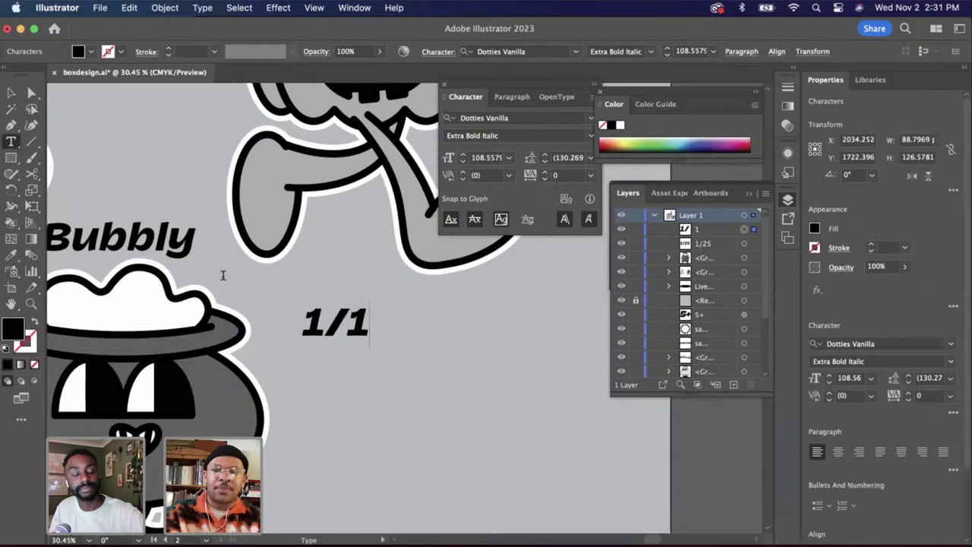
type("0")
key("Escape")
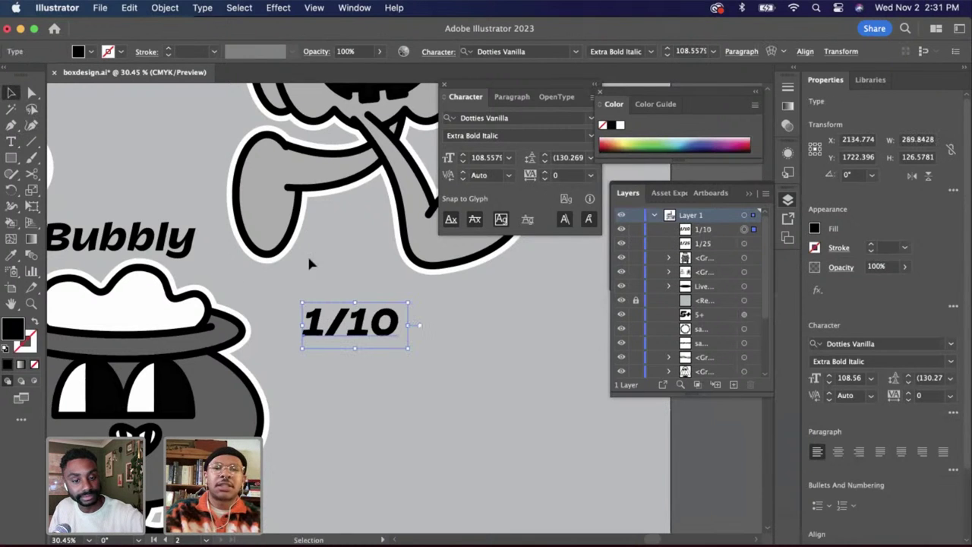
Select the combined Floaty and Gordy group to ungroup its characters
scroll(375, 178, "down", 2)
left_click(352, 220)
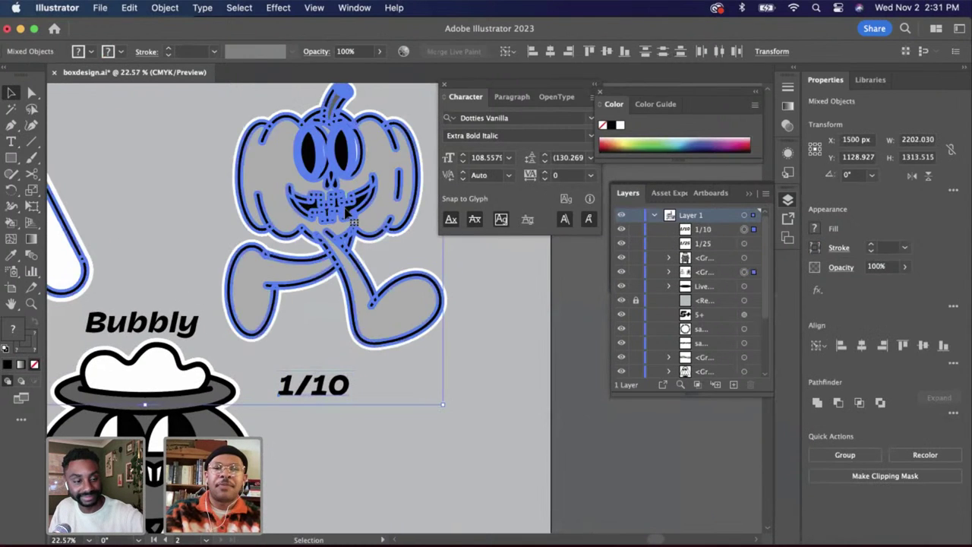
left_click(406, 346)
left_click(328, 281)
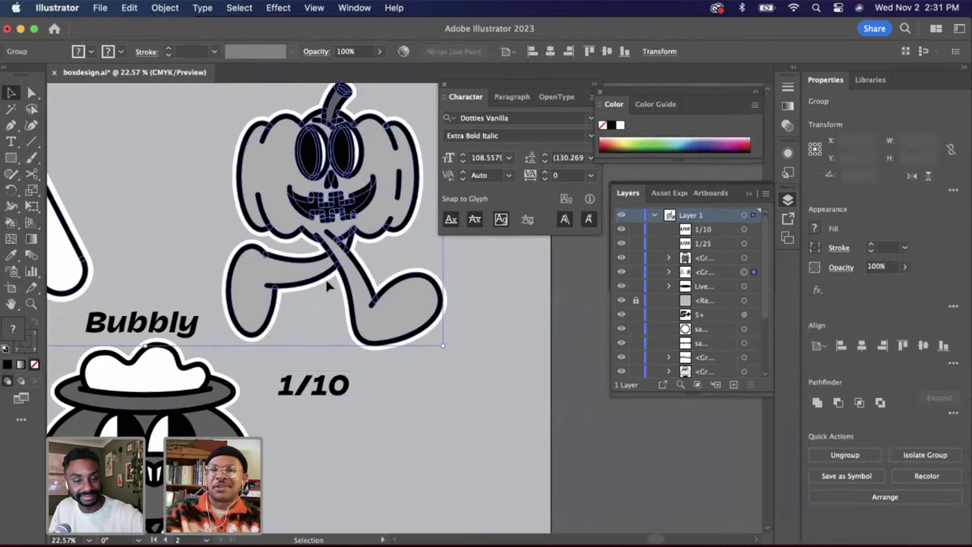
right_click(328, 282)
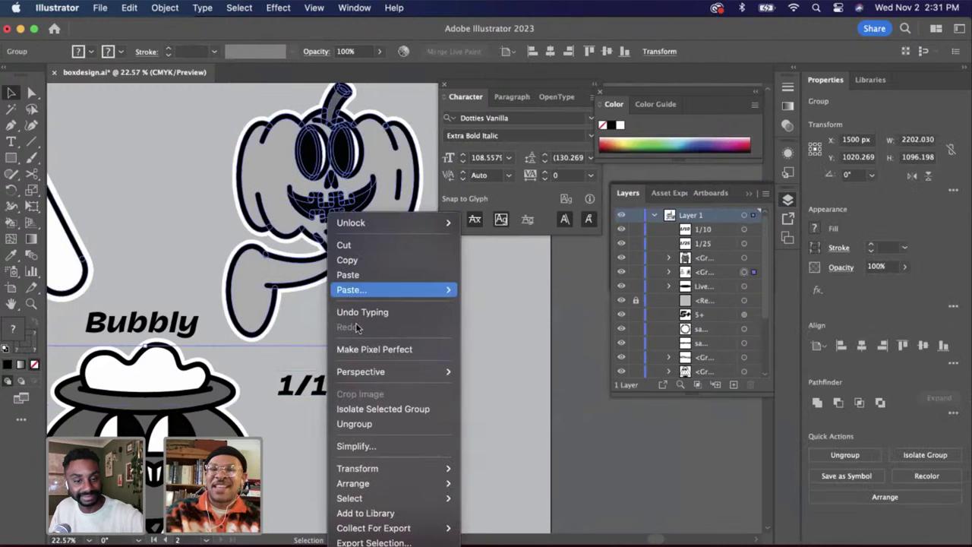
Ungroup the selected character artwork and centre the 1/10 label horizontally beneath the pumpkin character
left_click(382, 423)
left_click(383, 393)
left_click(349, 385)
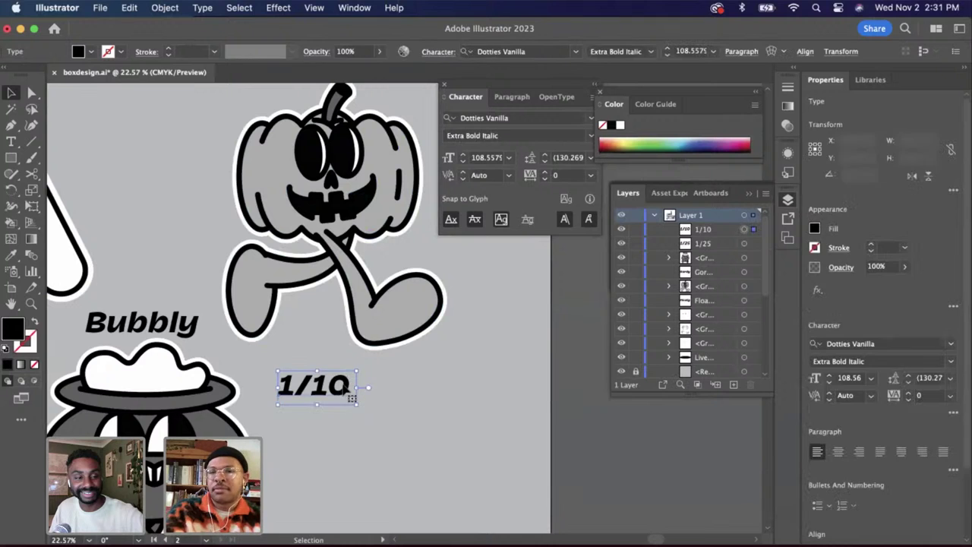
left_click_drag(348, 386, 365, 365)
left_click(350, 256, "shift")
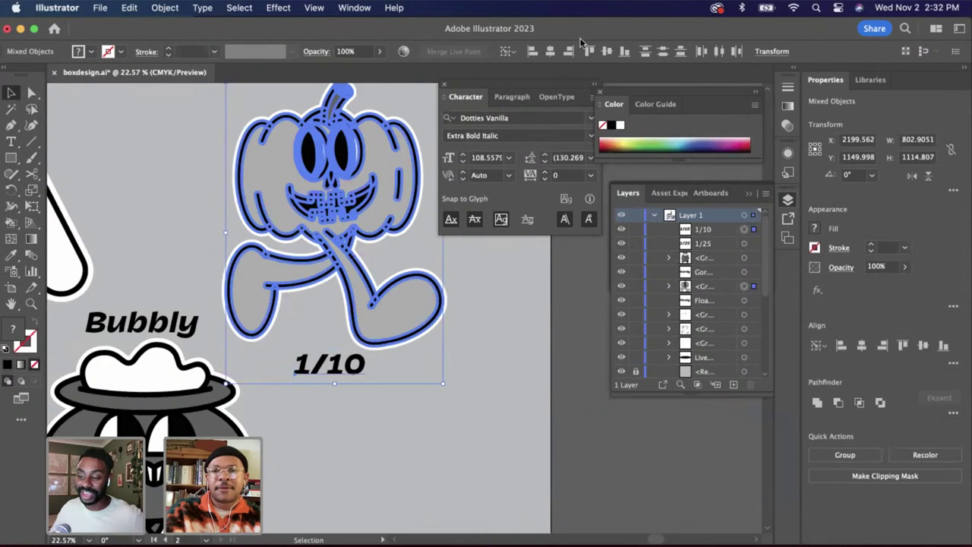
left_click(551, 50)
left_click(493, 357)
Nudge the 1/10 label slightly farther down from the pumpkin's feet
scroll(493, 357, "down", 4)
scroll(492, 357, "up", 2)
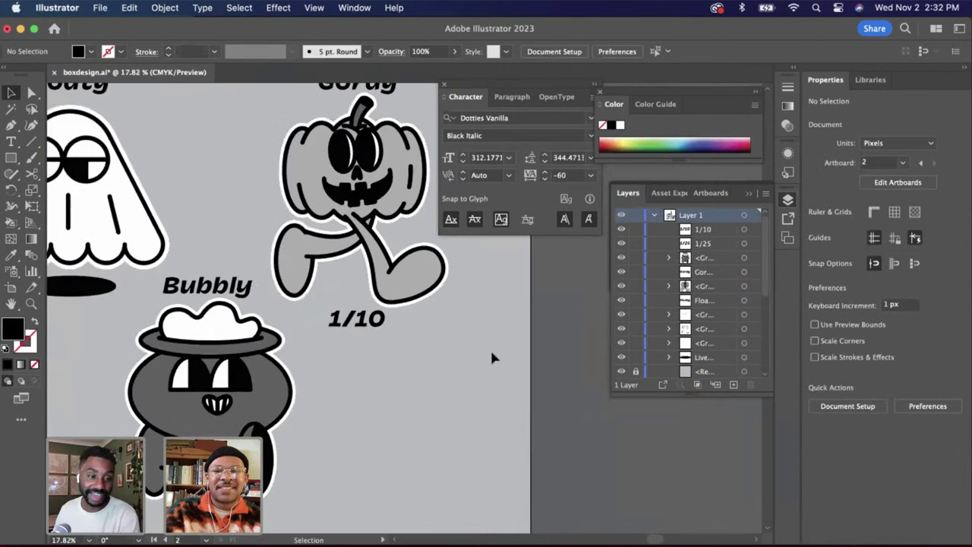
left_click(379, 329)
key("shift+Down")
scroll(380, 329, "left", 2)
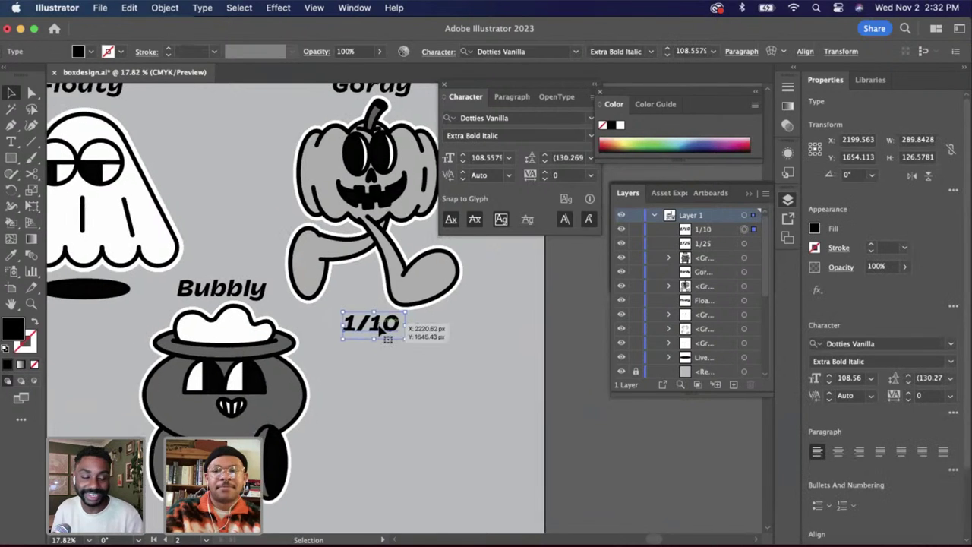
Duplicate the 1/10 label, place the copy below the ghost's shadow, and change its text to 1/5
key("super+c")
key("super+v")
left_click_drag(419, 317, 149, 338)
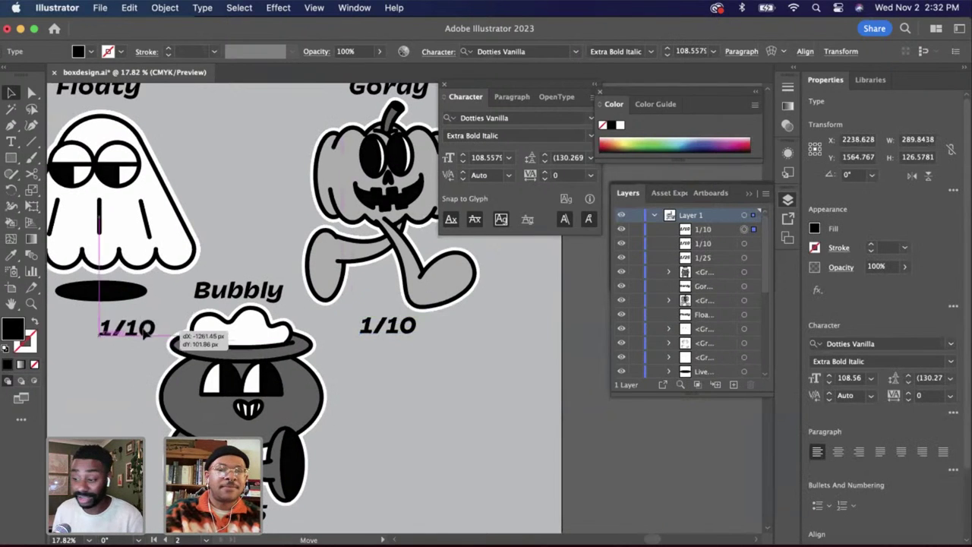
double_click(169, 336)
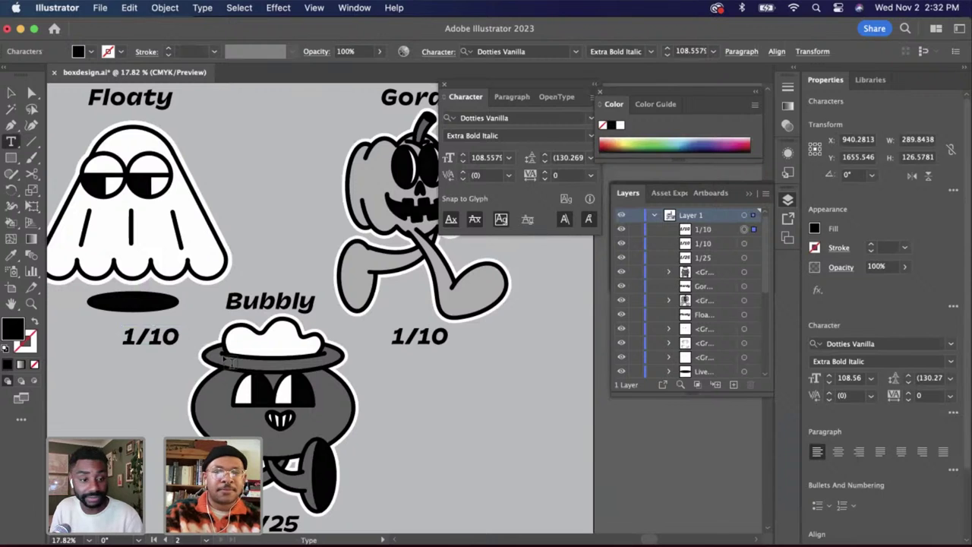
key("BackSpace")
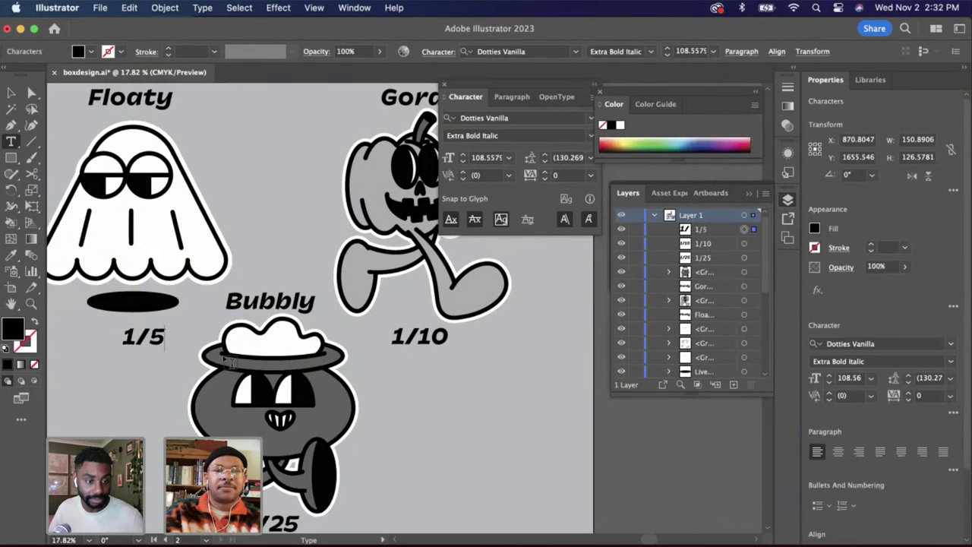
Centre the 1/5 label horizontally with the ghost character
left_click(12, 92)
left_click(157, 264, "shift")
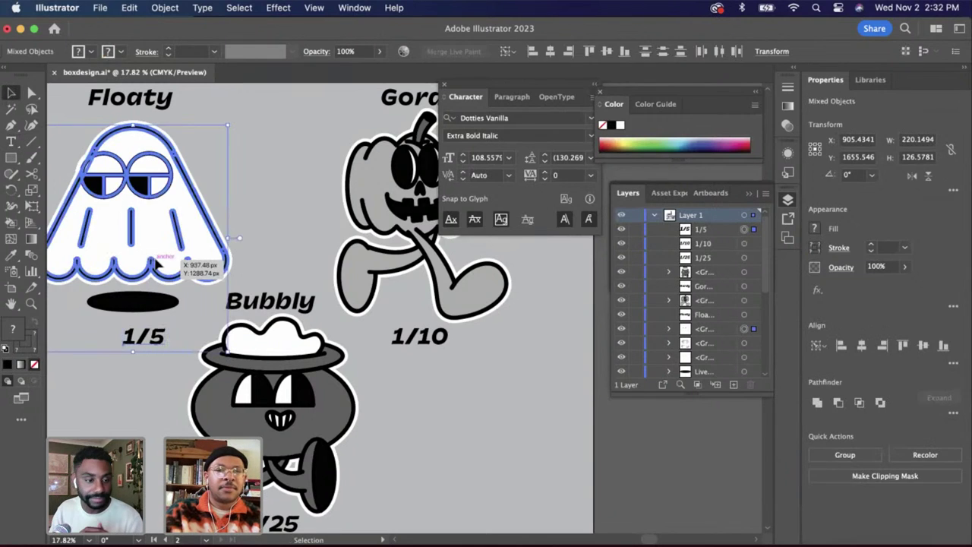
left_click(402, 178, "shift")
left_click(550, 51)
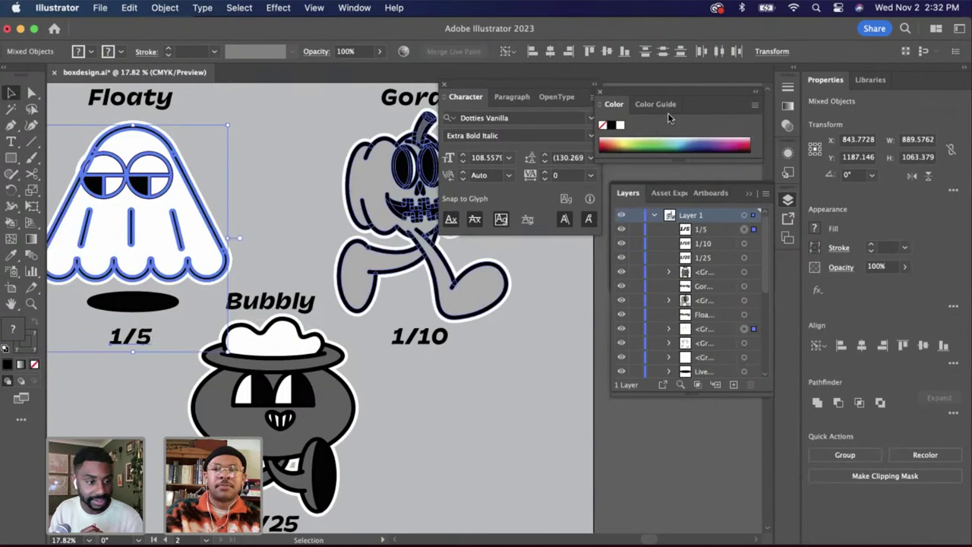
left_click(402, 429)
Align the top edges of the 1/5 and 1/10 labels
left_click(138, 337)
left_click(425, 338, "shift")
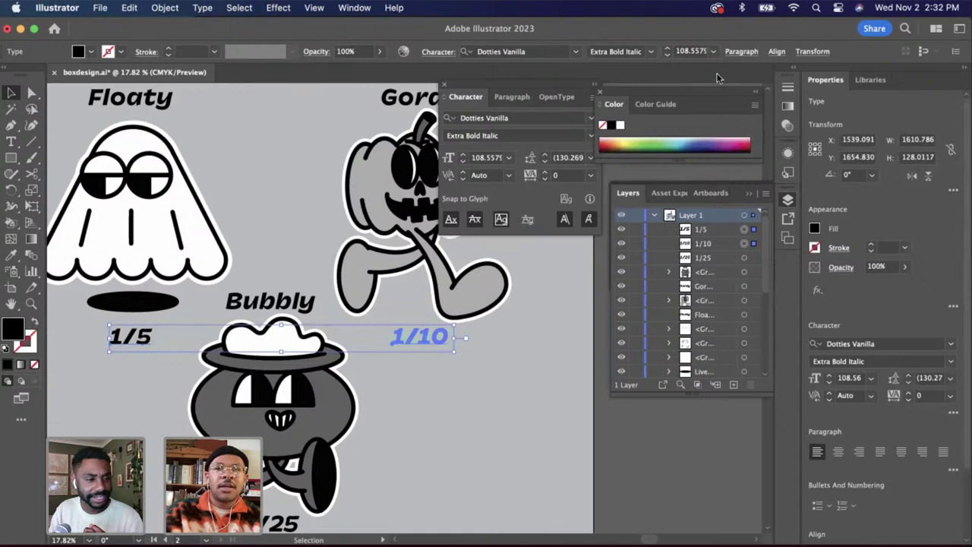
left_click(777, 51)
left_click(726, 89)
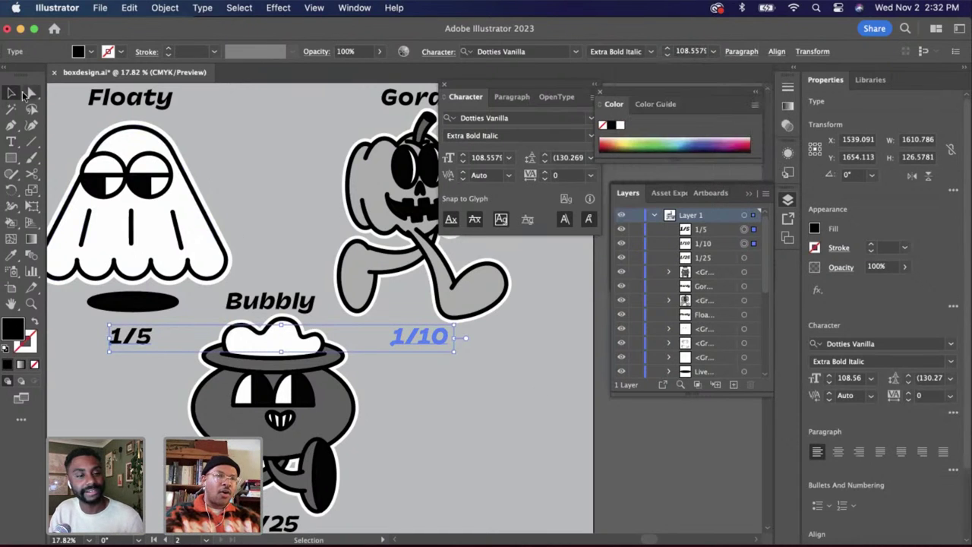
left_click(31, 93)
left_click(330, 263)
scroll(332, 263, "down", 5)
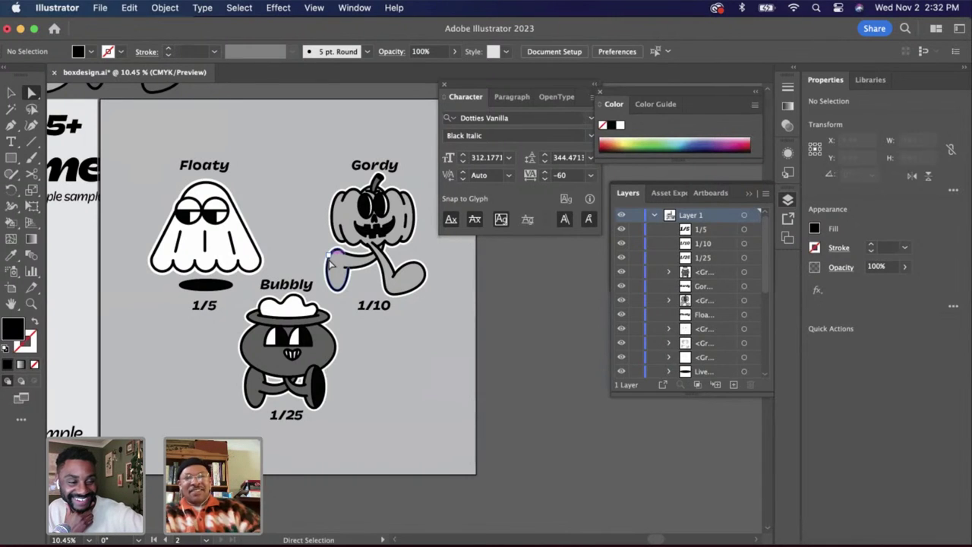
left_click(362, 303)
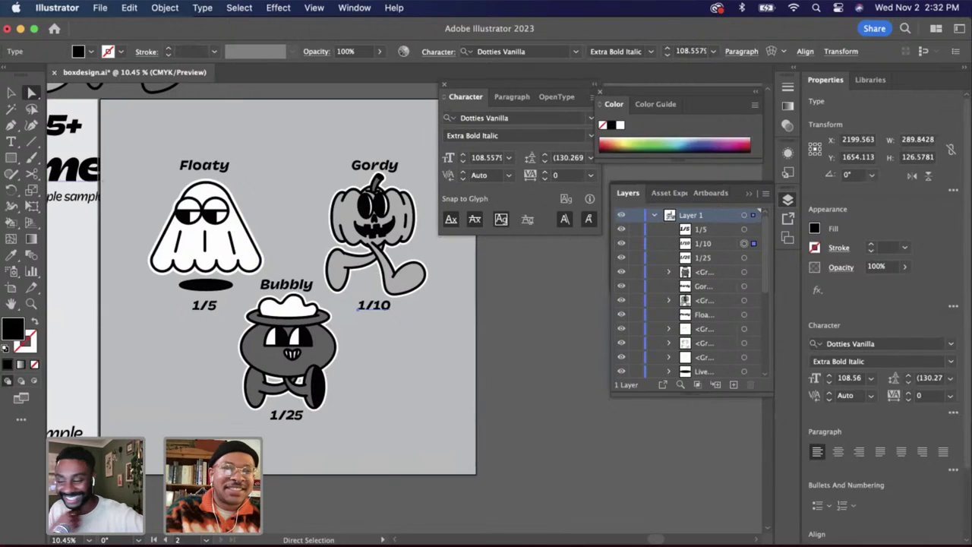
key("v")
left_click(288, 184)
left_click(221, 166)
left_click(372, 165, "shift")
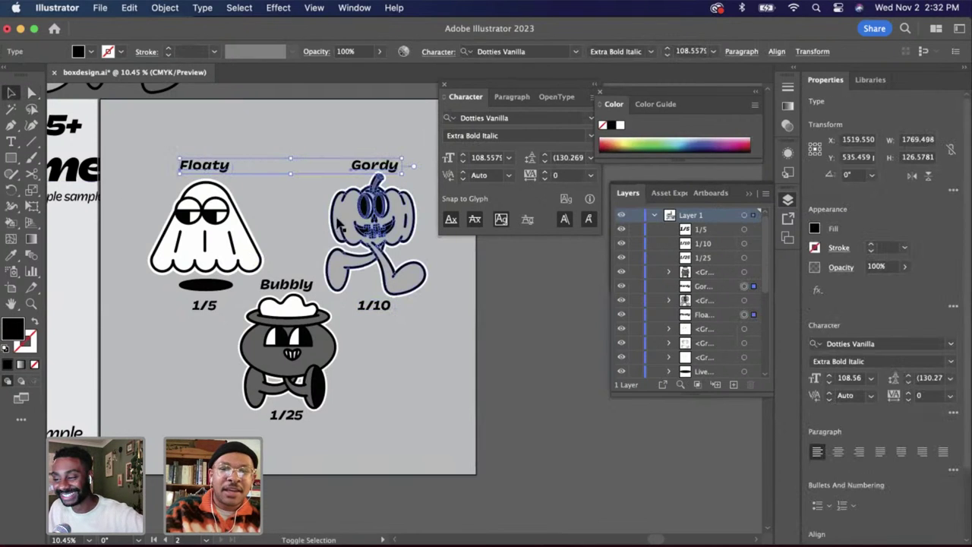
Set the fill of the Bubbly name text inside its group to white and leave isolation mode
left_click(313, 290)
double_click(307, 292)
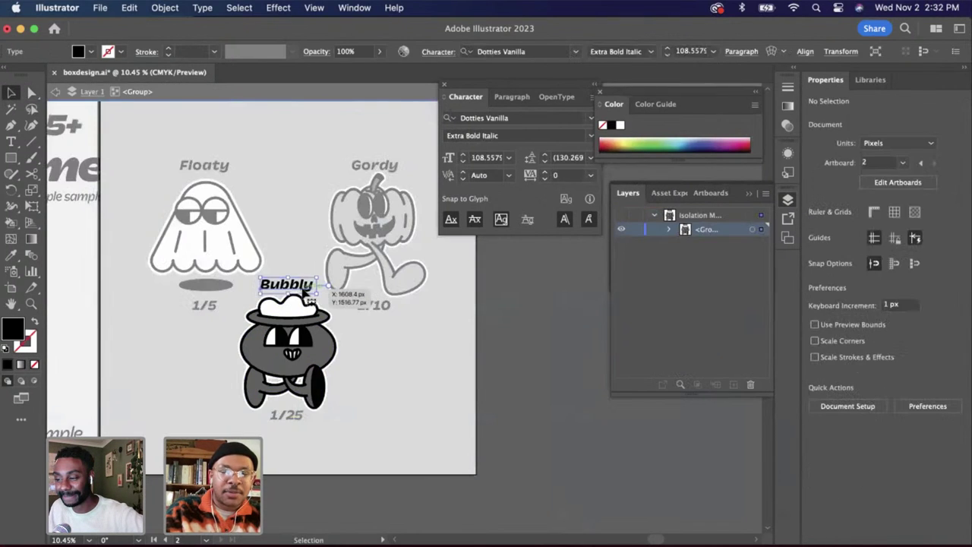
left_click(307, 292)
double_click(11, 335)
left_click_drag(322, 359, 284, 188)
key("Return")
left_click(294, 182)
double_click(294, 188)
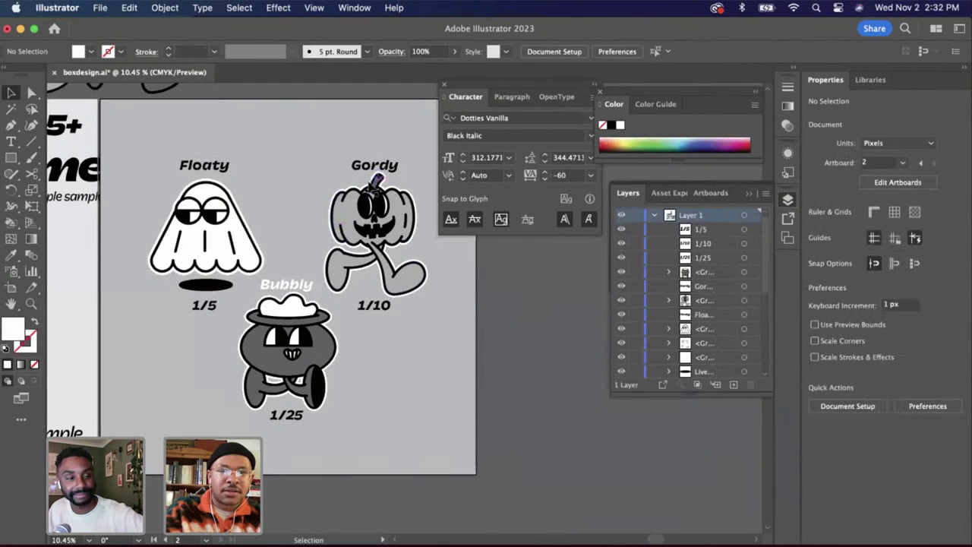
left_click(376, 167)
left_click(197, 305, "shift")
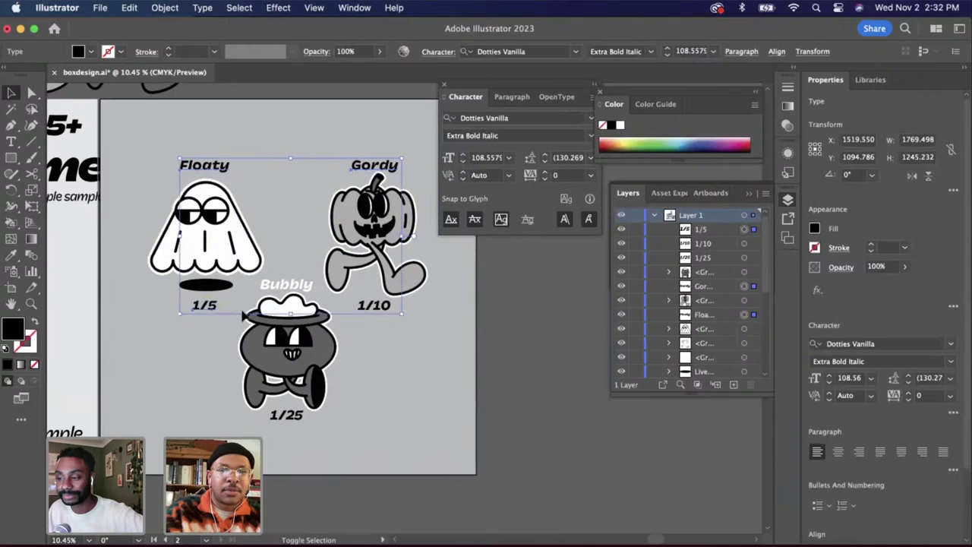
left_click(375, 307)
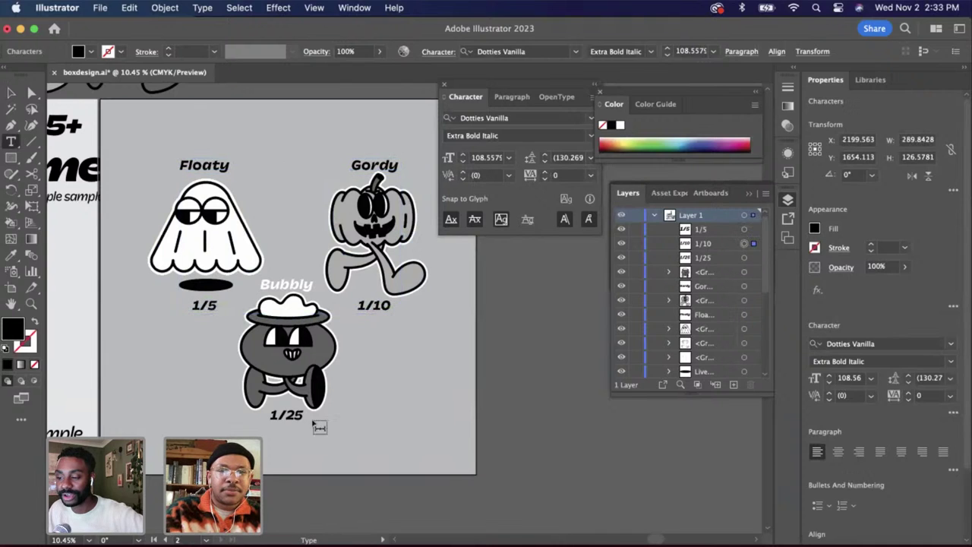
left_click(170, 118)
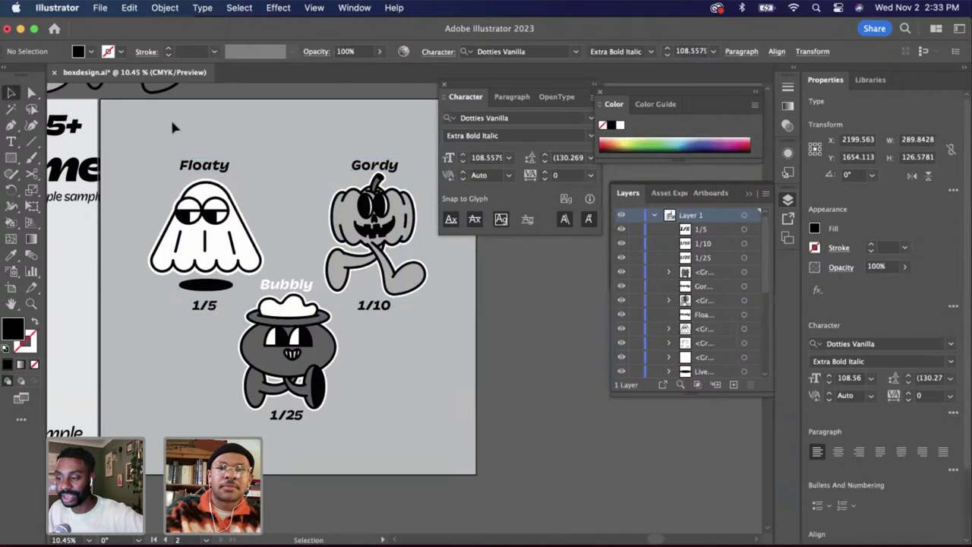
Set the fill of the Floaty and Gordy names and the 1/5, 1/10 and 1/25 labels to white (ffffff)
left_click(210, 166)
left_click(372, 166, "shift")
left_click(372, 306, "shift")
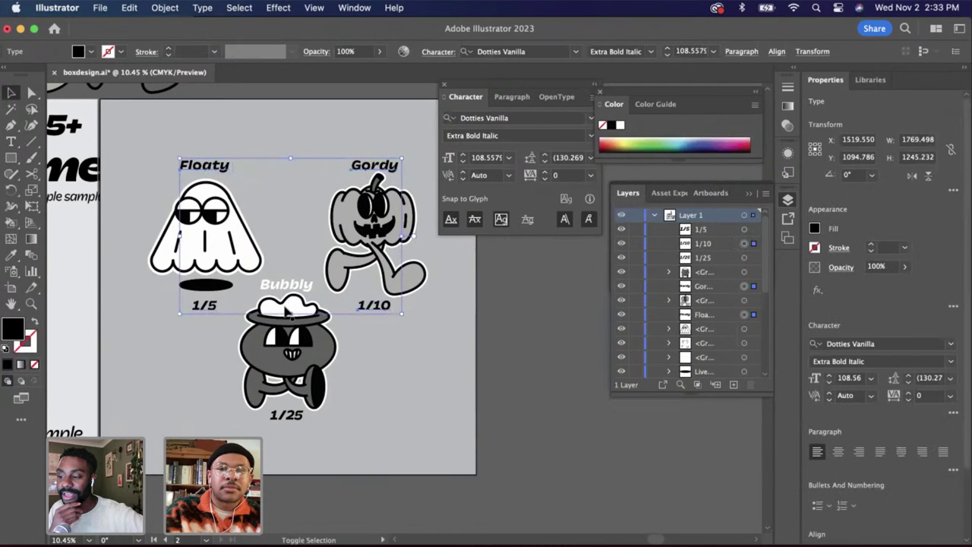
left_click(207, 307, "shift")
left_click(286, 418, "shift")
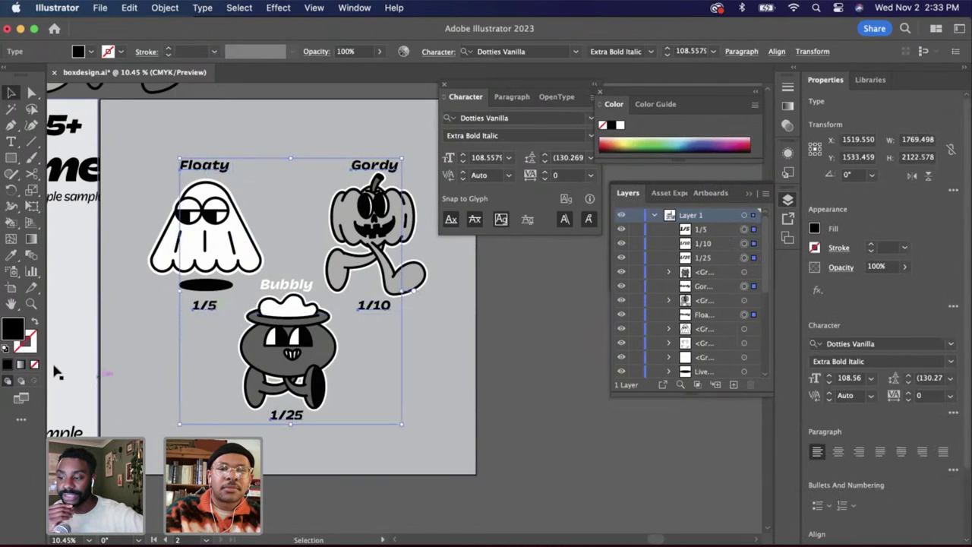
double_click(13, 327)
left_click_drag(327, 285, 303, 209)
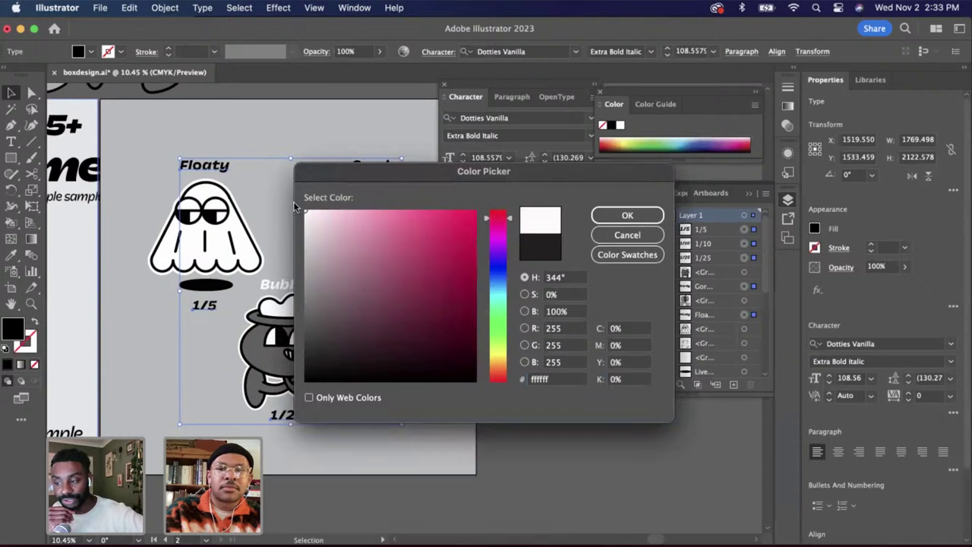
left_click(627, 215)
left_click(411, 398)
scroll(413, 408, "down", 1)
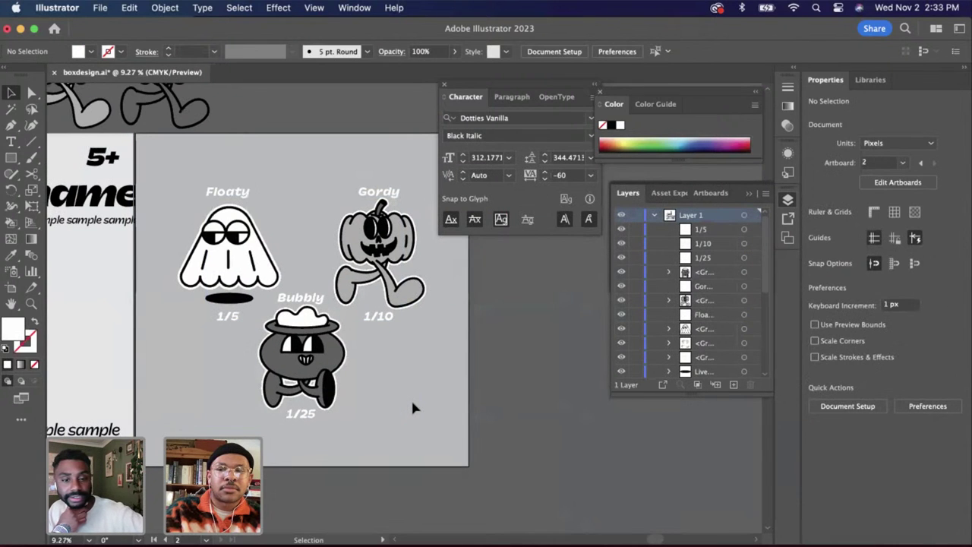
scroll(412, 408, "down", 2)
scroll(374, 386, "down", 1)
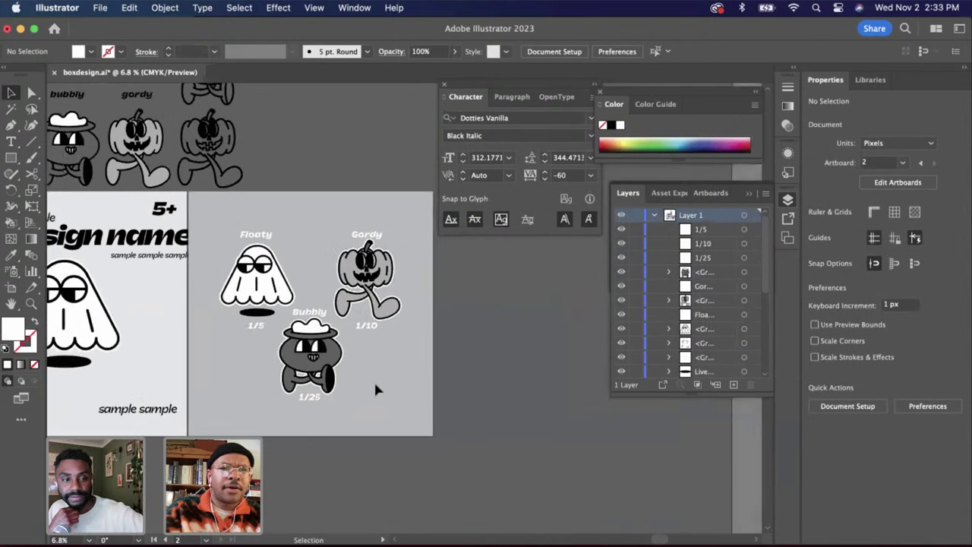
scroll(498, 276, "up", 1)
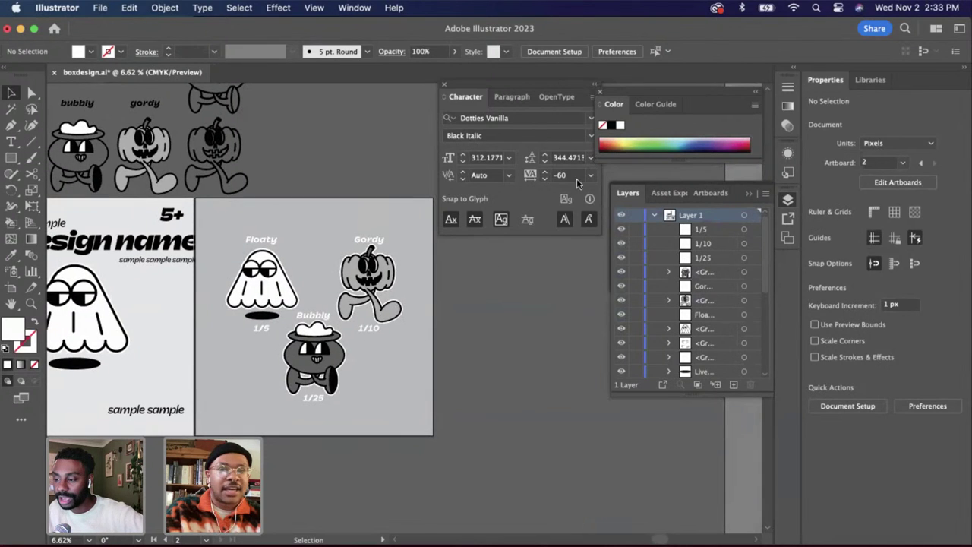
scroll(465, 279, "up", 1)
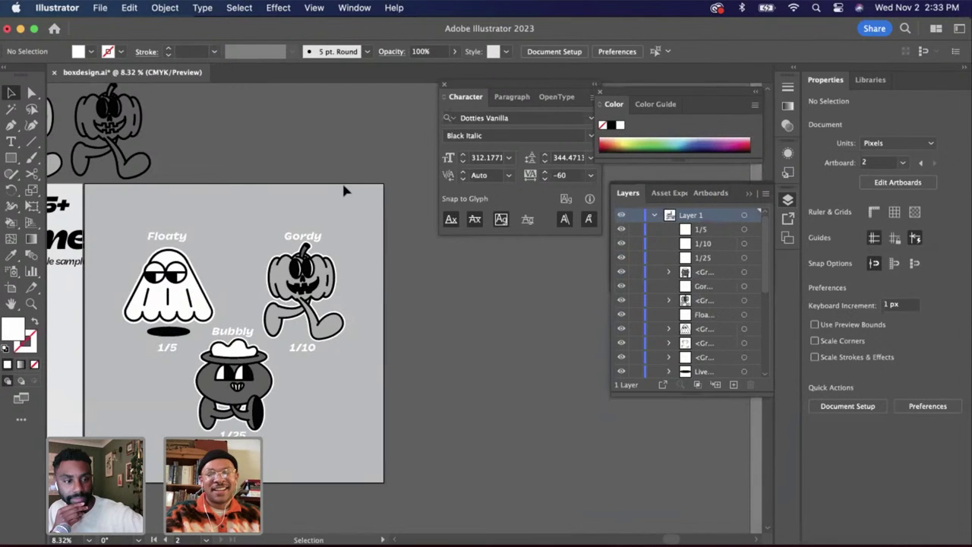
scroll(343, 190, "right", 1)
scroll(343, 190, "down", 1)
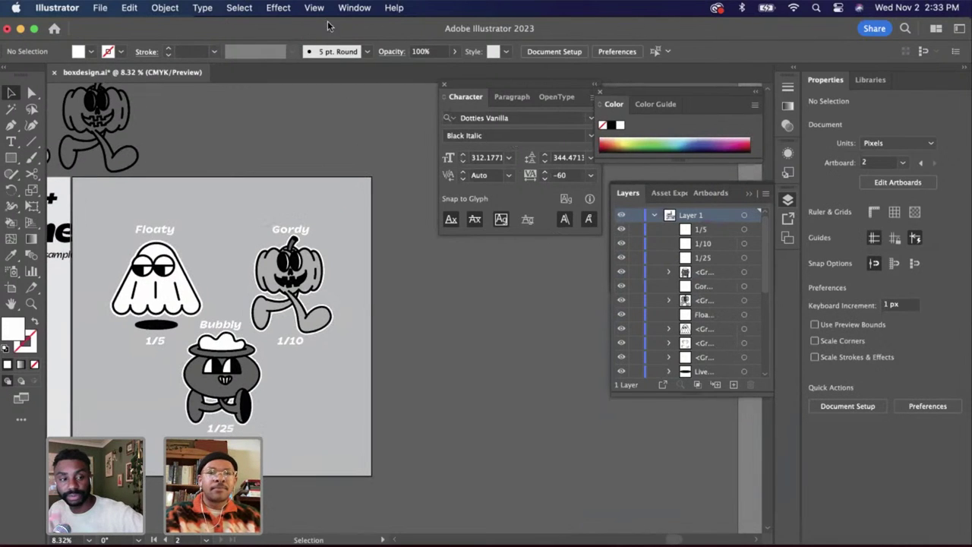
Show the list of artboards and add a third artboard beside the character artboard
left_click(351, 9)
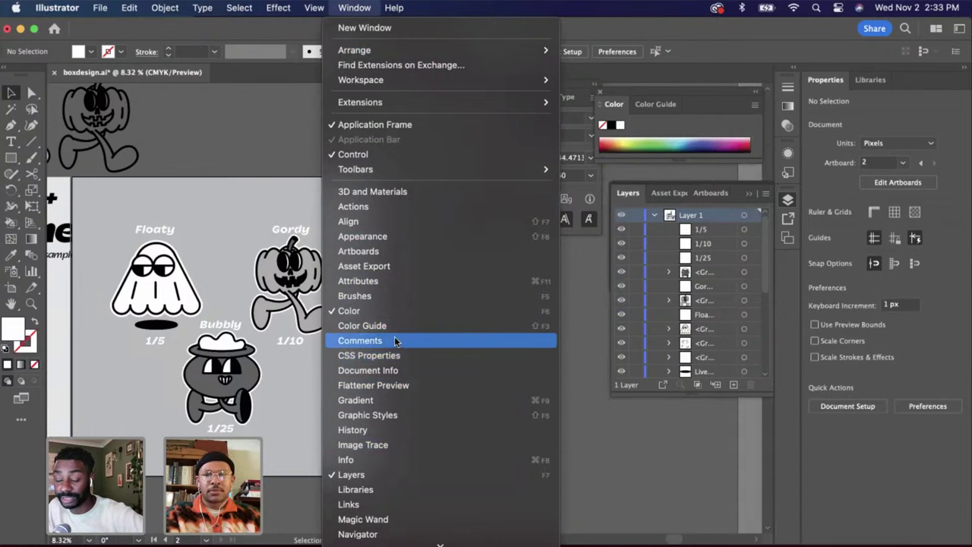
left_click(381, 251)
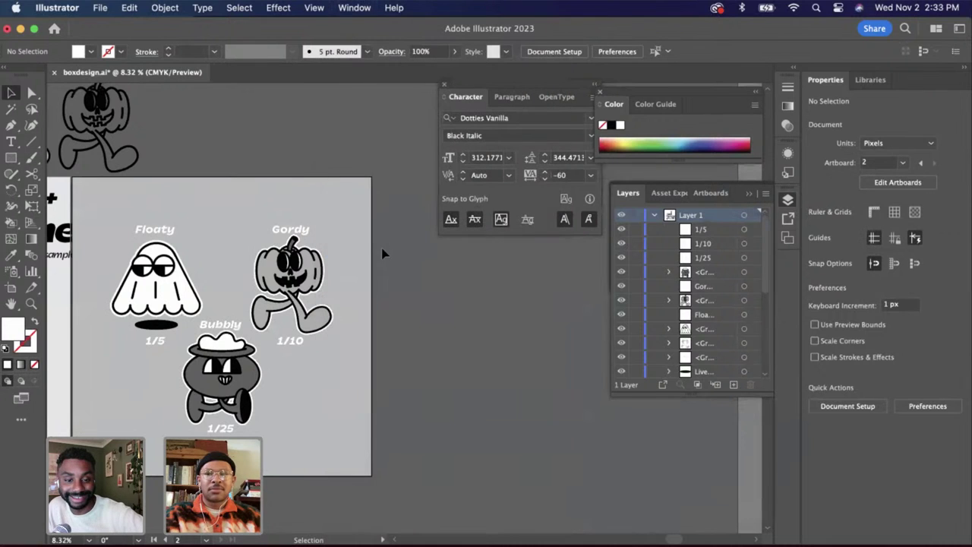
left_click(734, 385)
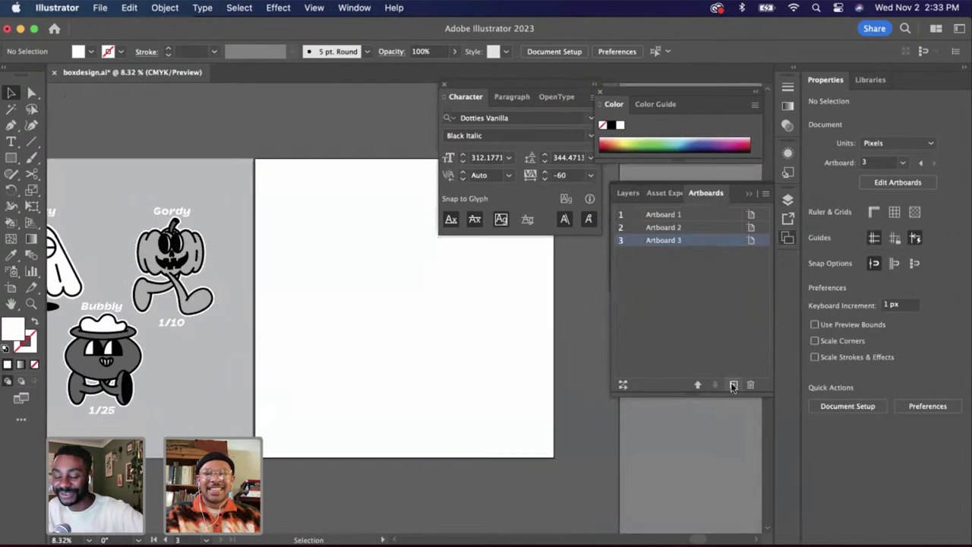
Copy the light grey background rectangle from the first artboard and fit the copy over the new third artboard
scroll(471, 390, "down", 2)
scroll(471, 390, "up", 2)
scroll(471, 389, "left", 1)
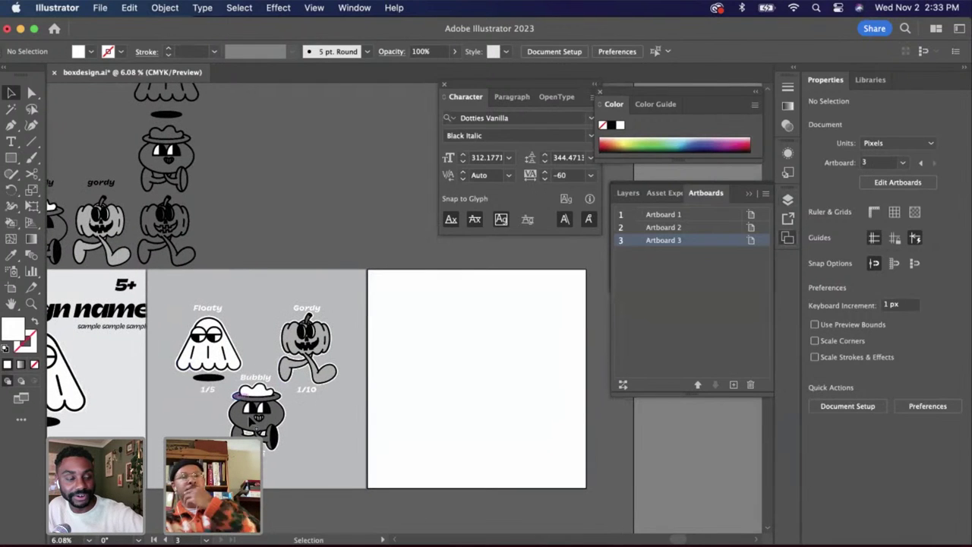
left_click(137, 429)
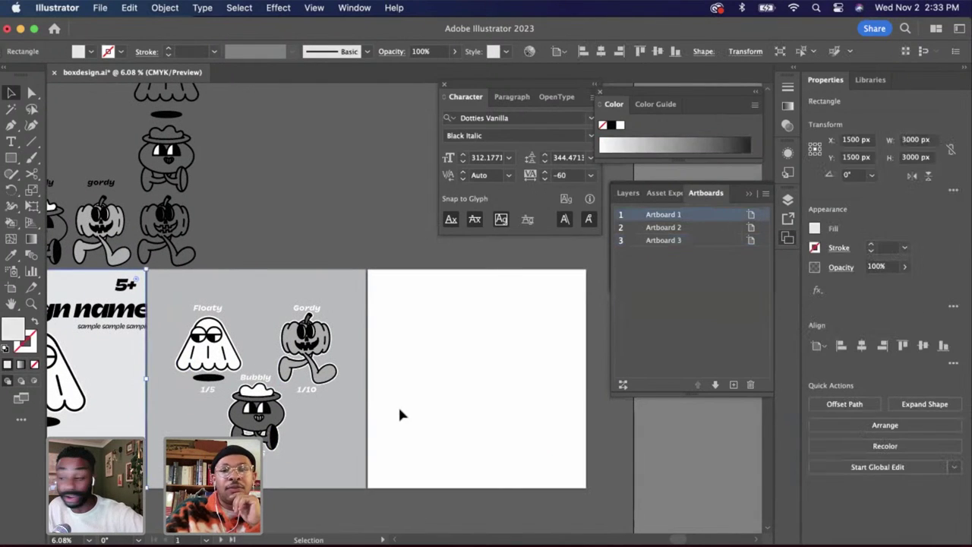
key("super+c")
key("super+v")
left_click_drag(415, 335, 467, 393)
left_click(342, 242)
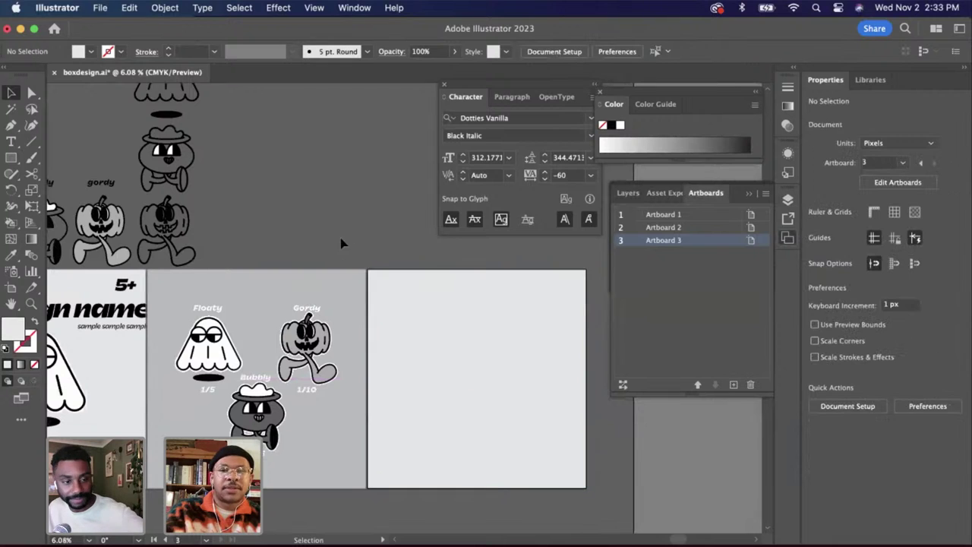
scroll(341, 240, "down", 3)
scroll(341, 243, "down", 3)
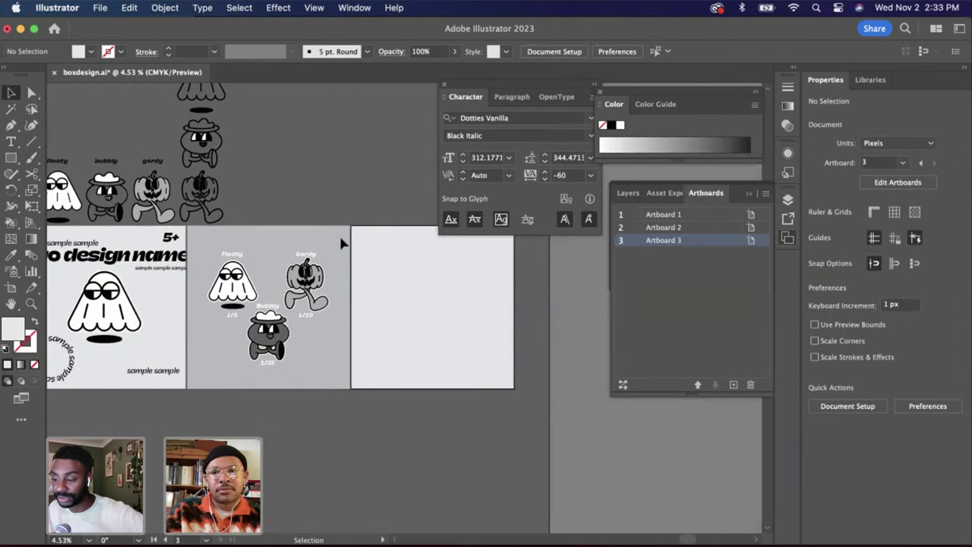
left_click(698, 384)
left_click(711, 386)
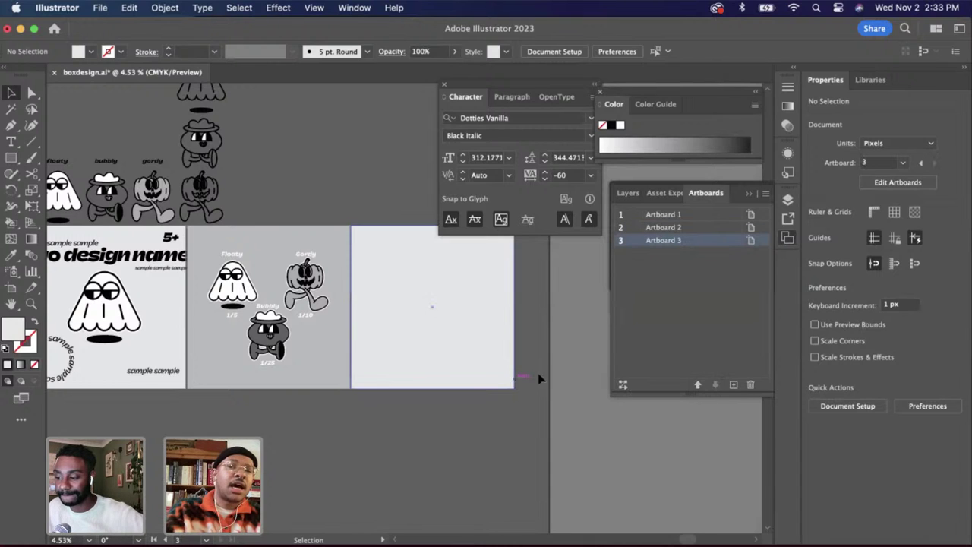
Lock the light grey background rectangle of the third artboard in the layer list
left_click(627, 194)
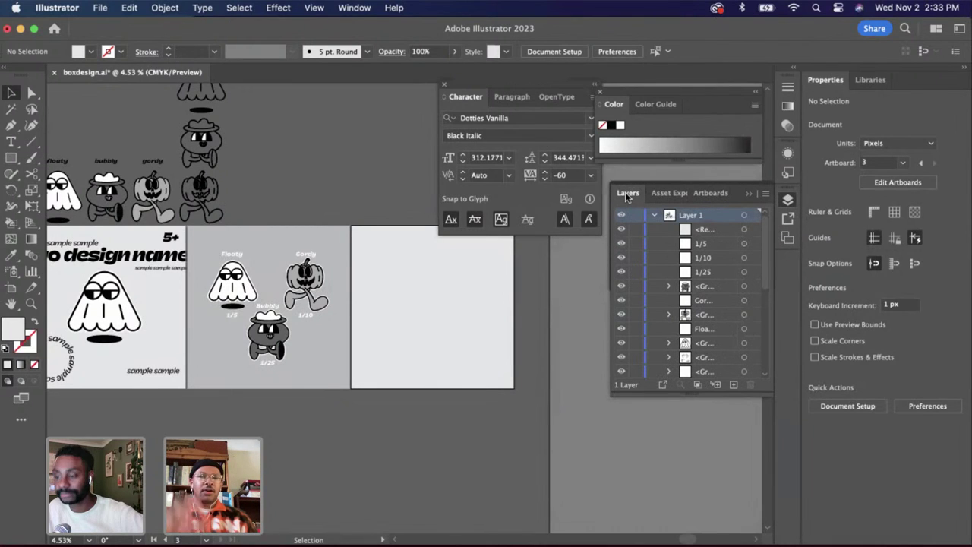
left_click(488, 309)
left_click(637, 230)
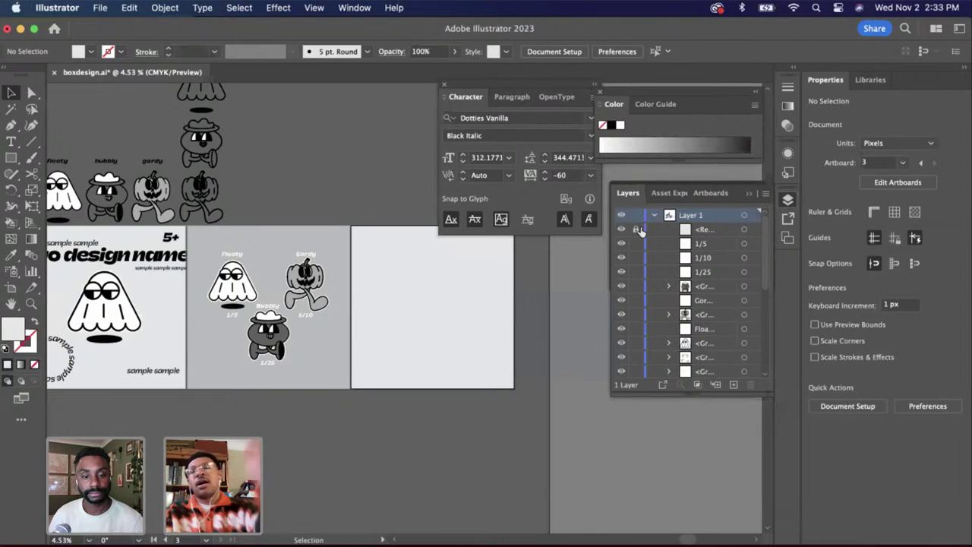
left_click(637, 229)
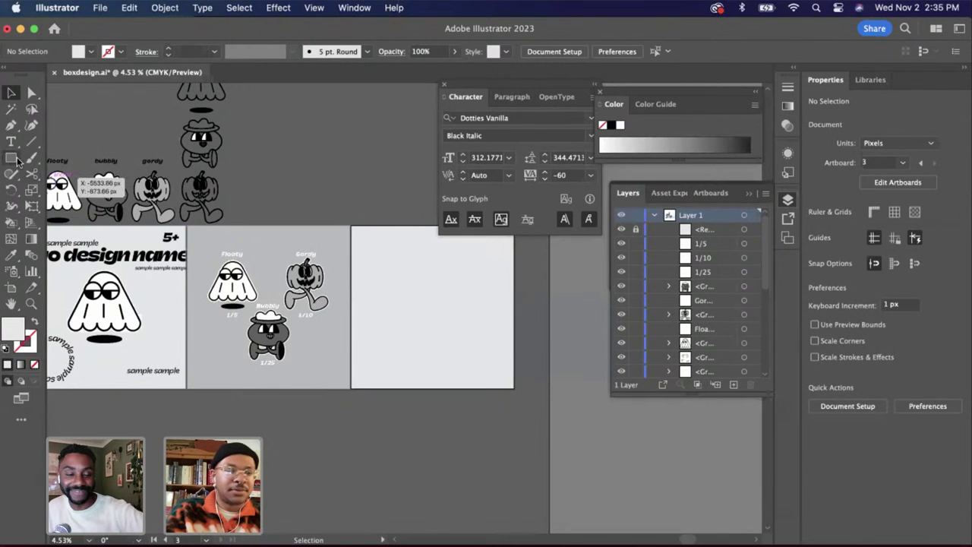
Copy the grey Gordy pumpkin from the character row above the artboards and paste it over the ghost on the first artboard
scroll(246, 220, "left", 2)
scroll(248, 215, "up", 3)
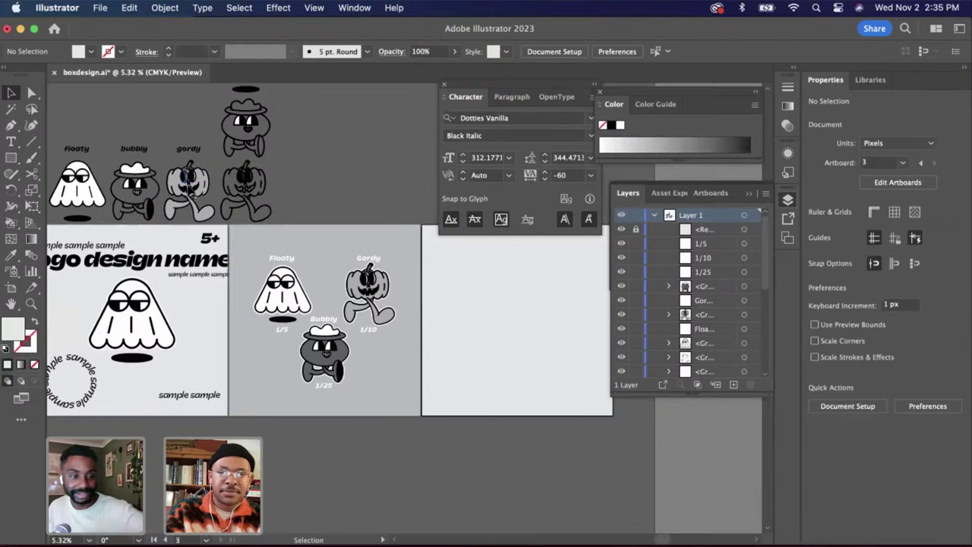
double_click(193, 203)
left_click(194, 204)
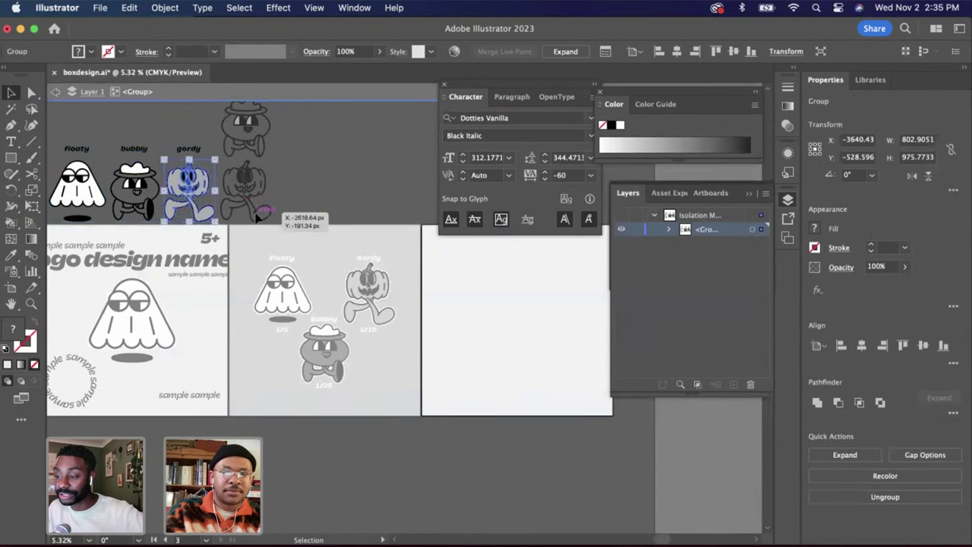
left_click(343, 216)
double_click(343, 217)
scroll(343, 217, "right", 3)
scroll(342, 215, "left", 4)
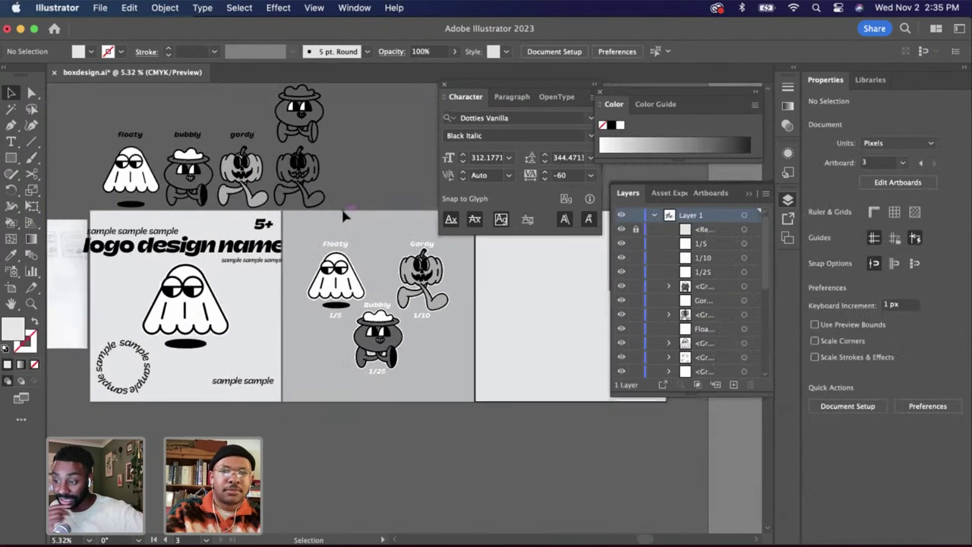
key("super+v")
left_click_drag(418, 324, 212, 327)
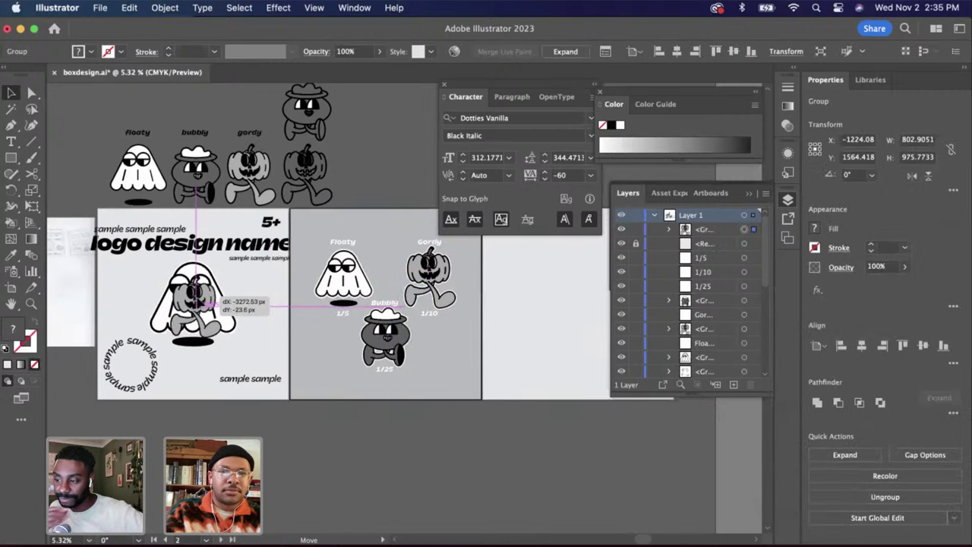
Enlarge the pasted pumpkin over the first artboard's ghost to about 1232 by 1497 px, using the ghost as the size reference
scroll(212, 326, "up", 3)
left_click_drag(255, 395, 329, 485)
left_click_drag(220, 347, 204, 313)
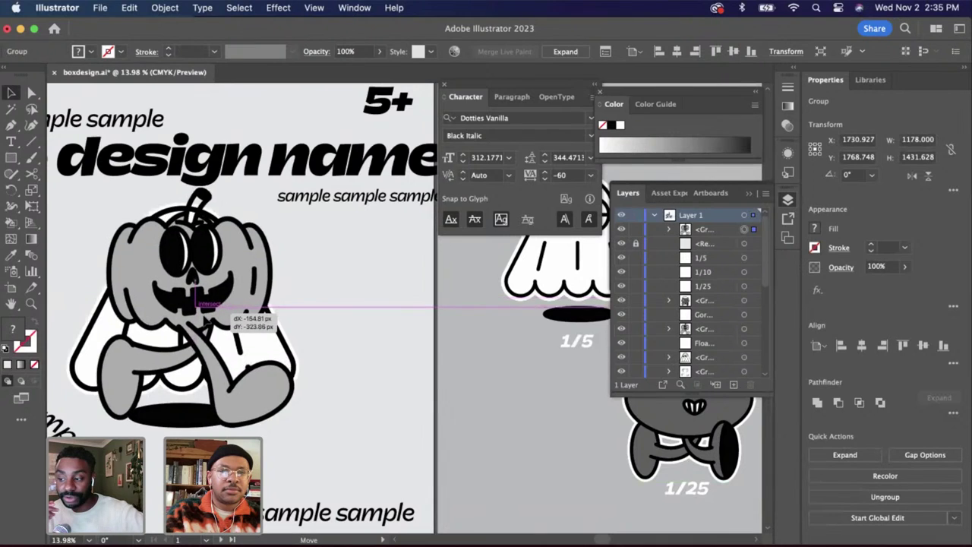
scroll(204, 313, "down", 3)
left_click_drag(267, 383, 272, 392)
scroll(272, 395, "down", 2)
left_click(521, 365)
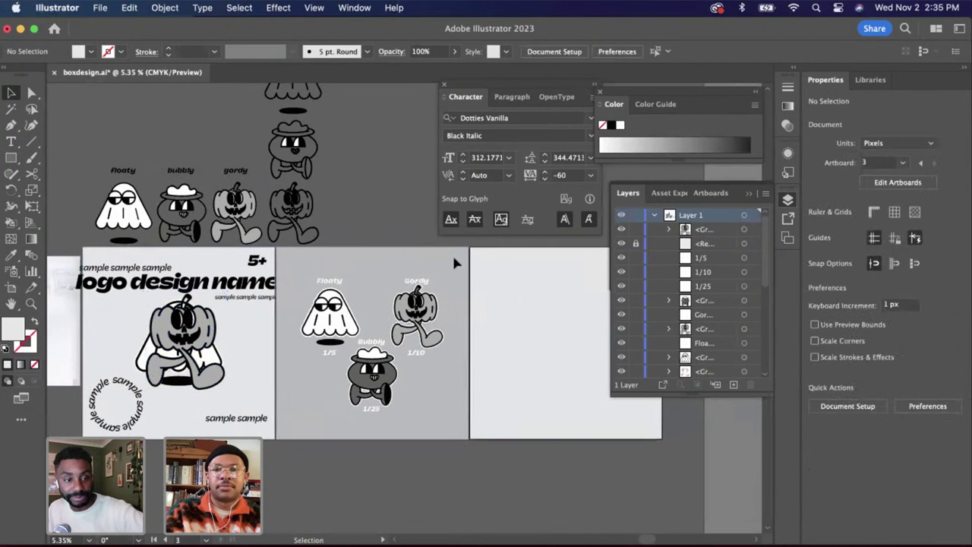
Move the enlarged pumpkin onto the third artboard and centre it there horizontally and vertically
left_click(209, 340)
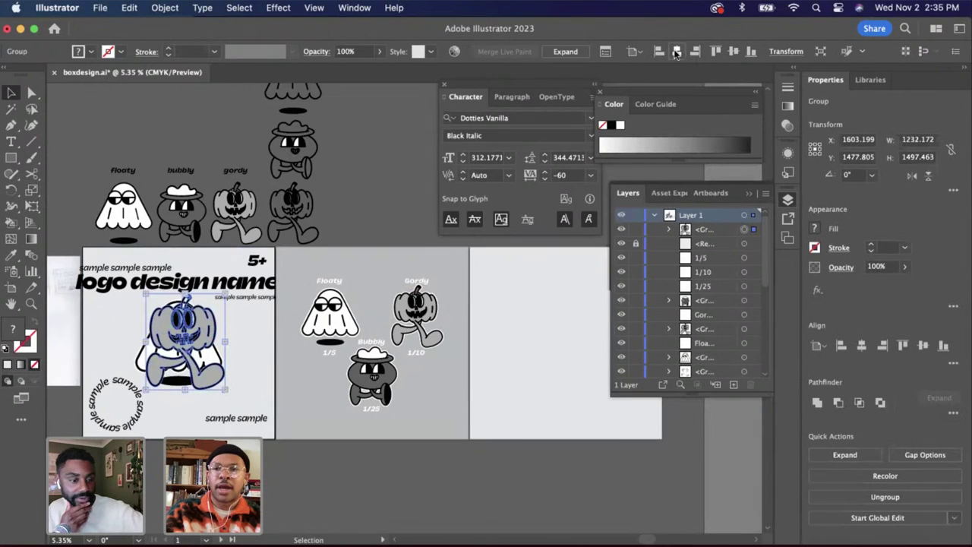
left_click(676, 51)
left_click_drag(176, 342, 525, 333)
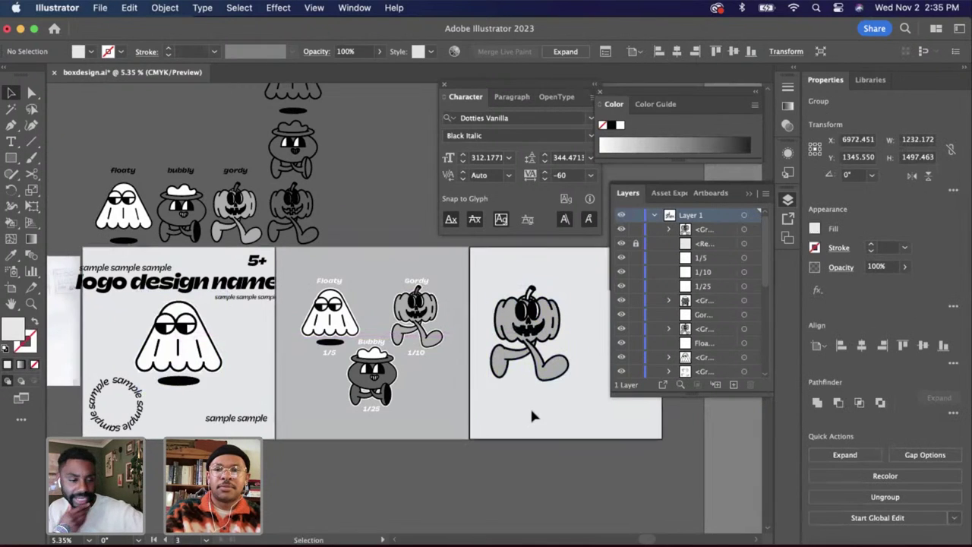
left_click(530, 407)
scroll(511, 407, "right", 3)
left_click(419, 335)
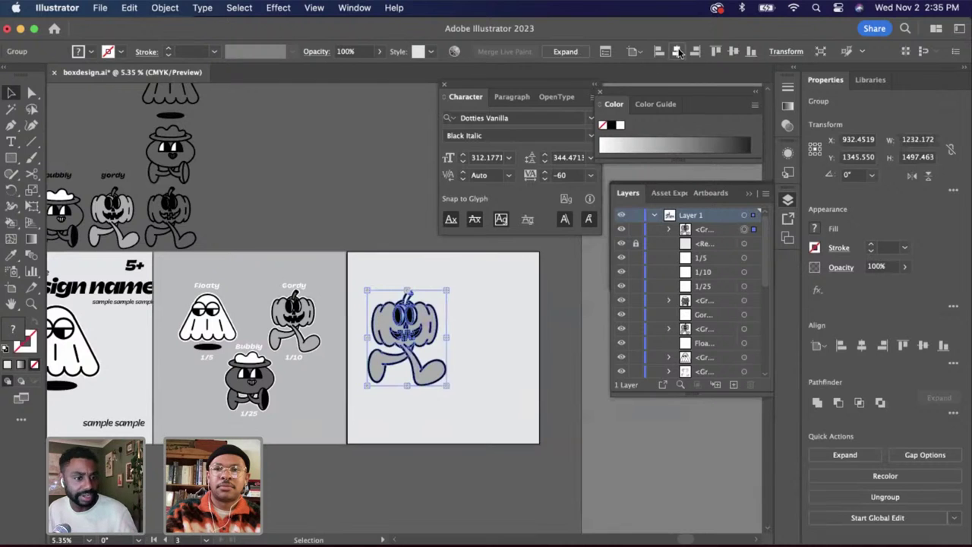
left_click(676, 51)
left_click(734, 51)
left_click(506, 334)
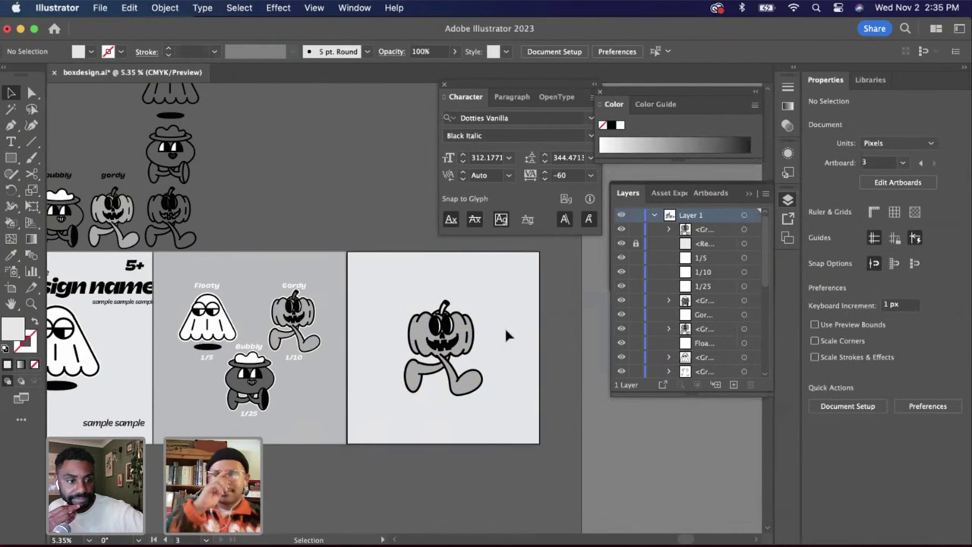
Draw a square about 713 px wide in the third artboard's upper-left corner and round its corners to about 287 px
scroll(499, 326, "up", 2)
scroll(489, 338, "up", 2)
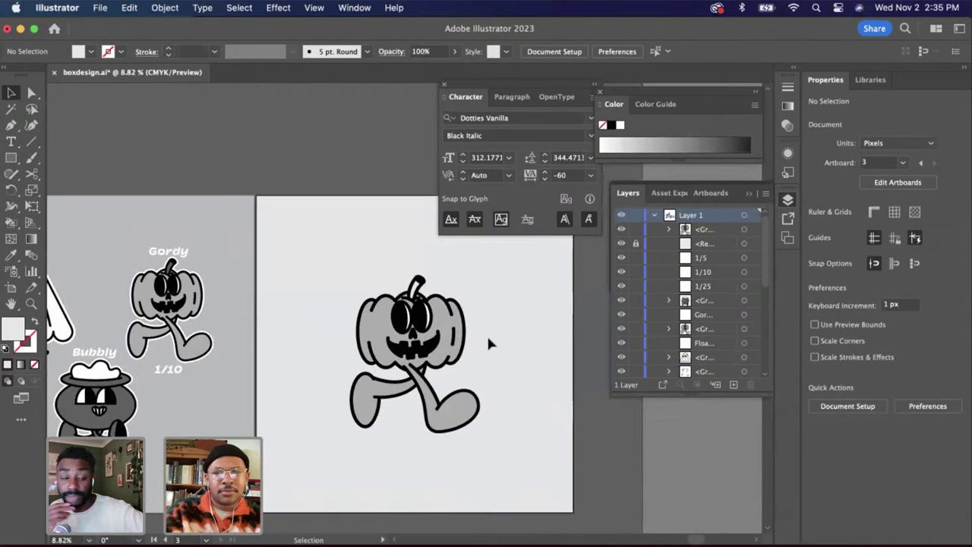
scroll(488, 338, "down", 1)
scroll(488, 338, "down", 2)
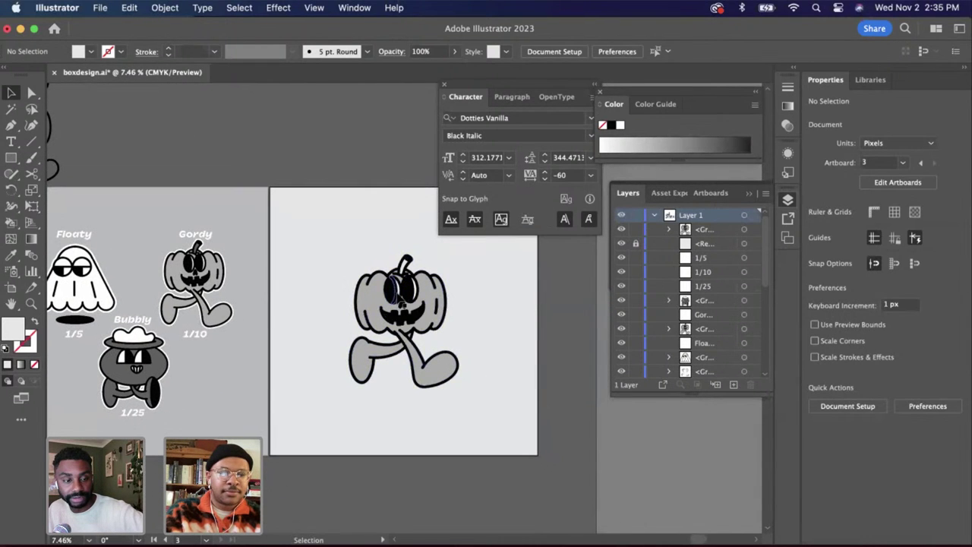
scroll(423, 293, "up", 1)
left_click(11, 157)
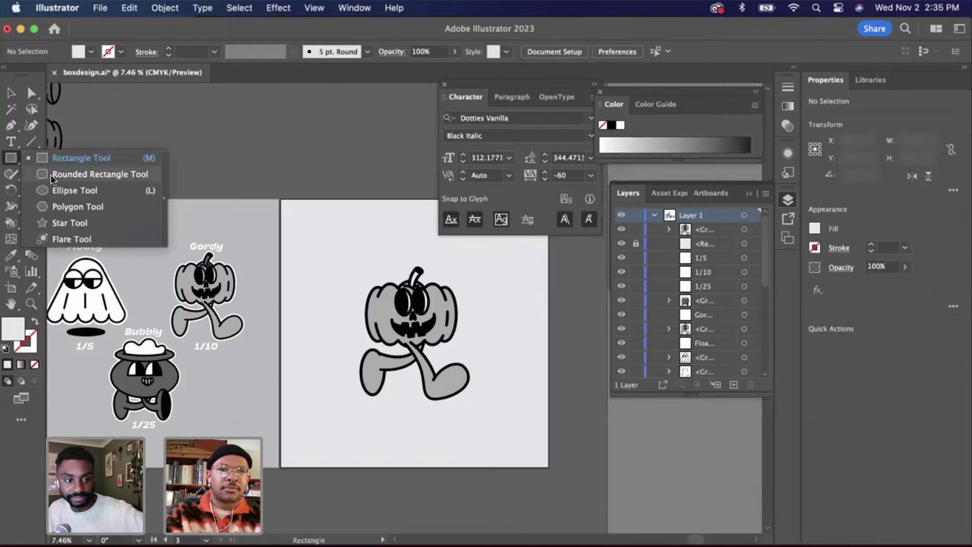
left_click(50, 175)
scroll(223, 134, "up", 3)
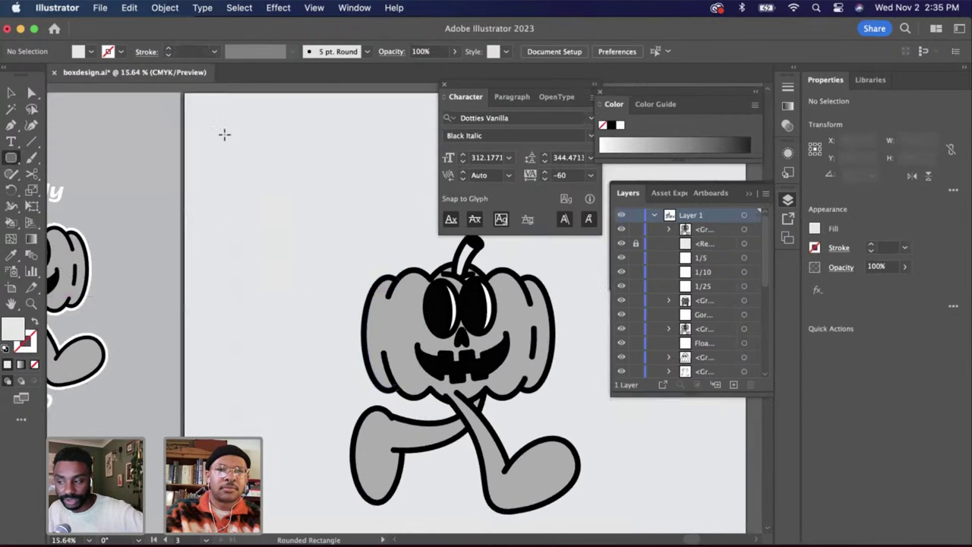
left_click_drag(211, 154, 342, 287)
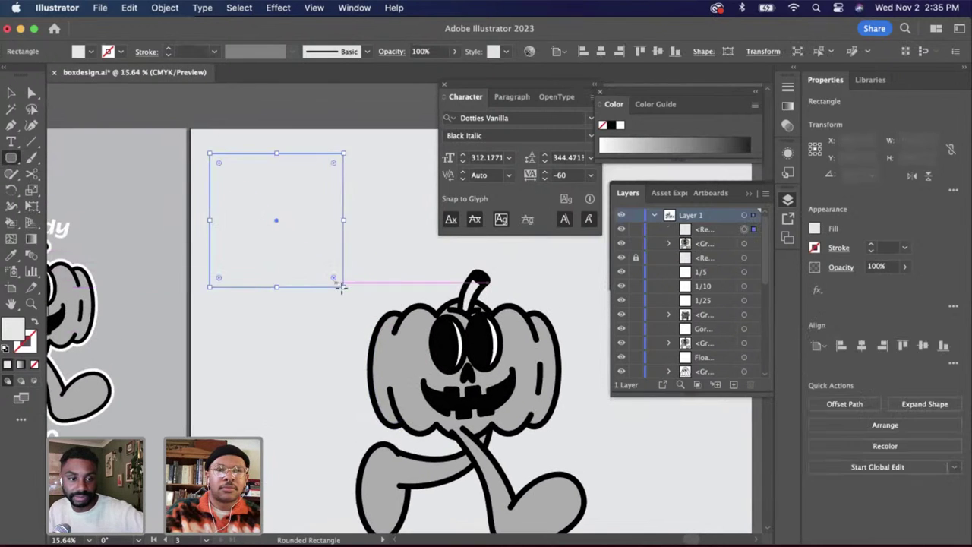
key("a")
left_click_drag(214, 159, 260, 217)
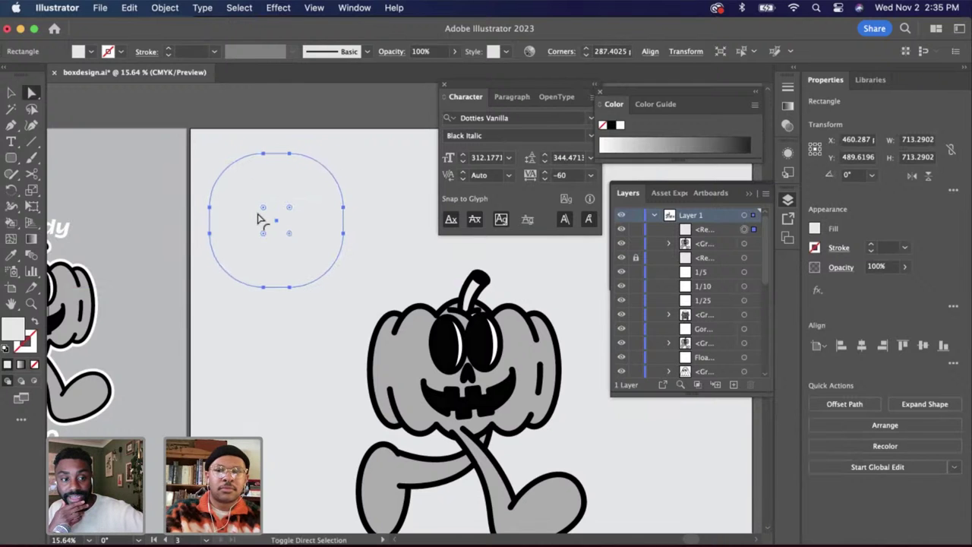
Fill the rounded square with the mid grey sampled from the second artboard's background and deselect it
key("i")
left_click(154, 205)
key("a")
left_click(351, 139)
scroll(342, 143, "down", 5)
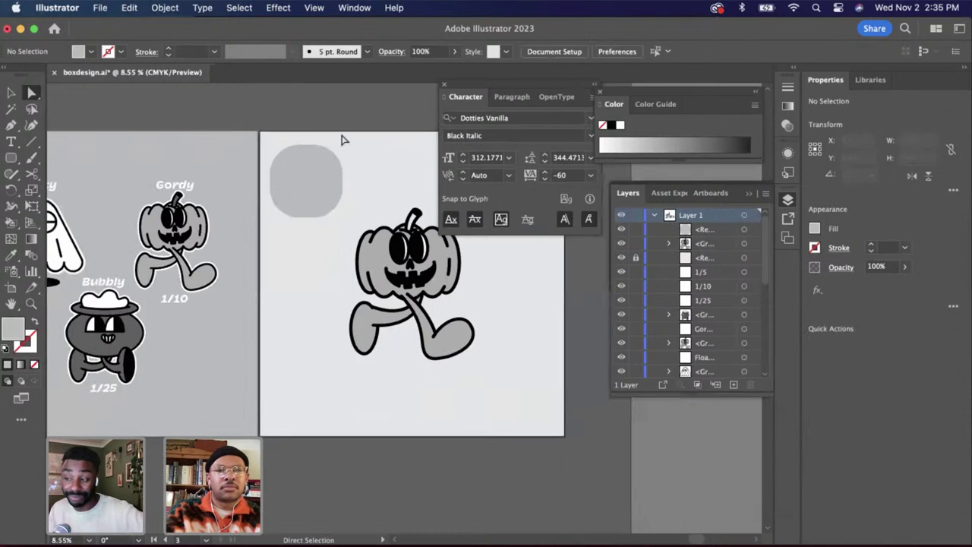
scroll(338, 151, "up", 3)
scroll(227, 140, "down", 3)
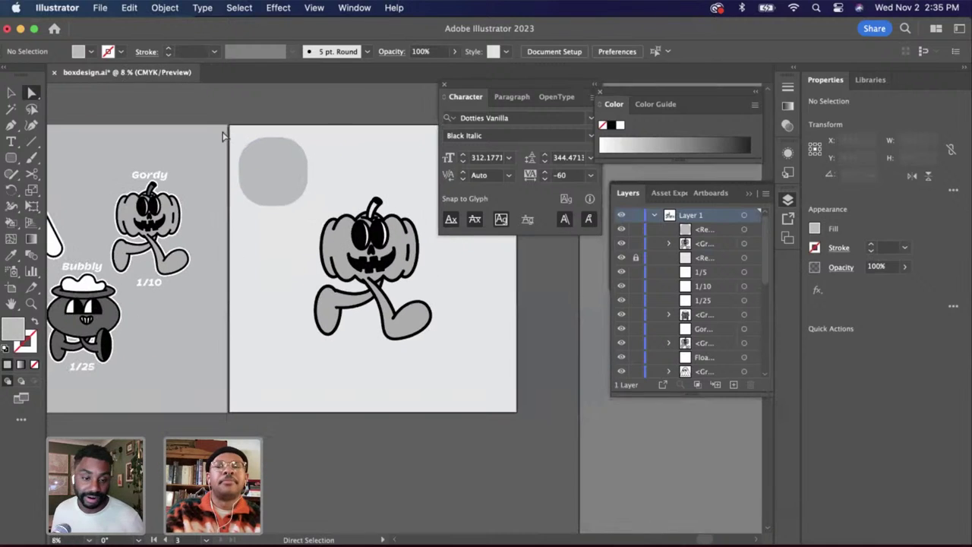
Set the rounded square's corner radius to about 249.56 px and nudge the shape 10 px up and 10 px left
left_click(256, 179)
scroll(256, 168, "up", 1)
scroll(256, 167, "up", 2)
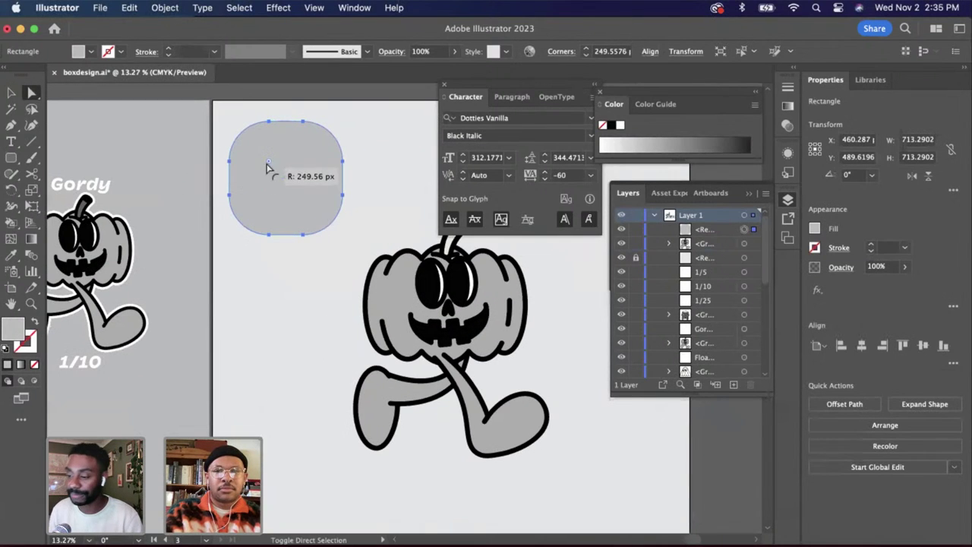
key("v")
key("shift+Up")
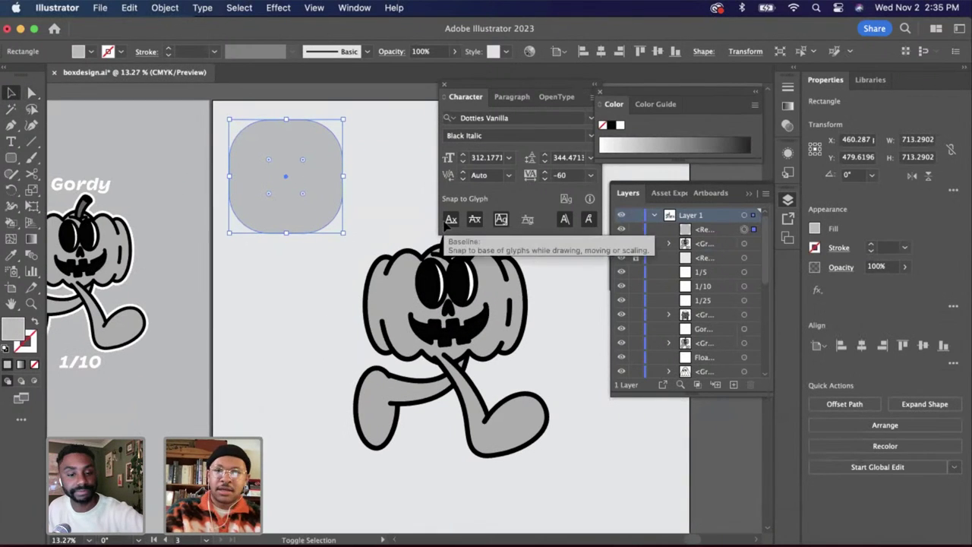
key("shift+Left")
left_click(341, 268)
scroll(346, 268, "down", 6)
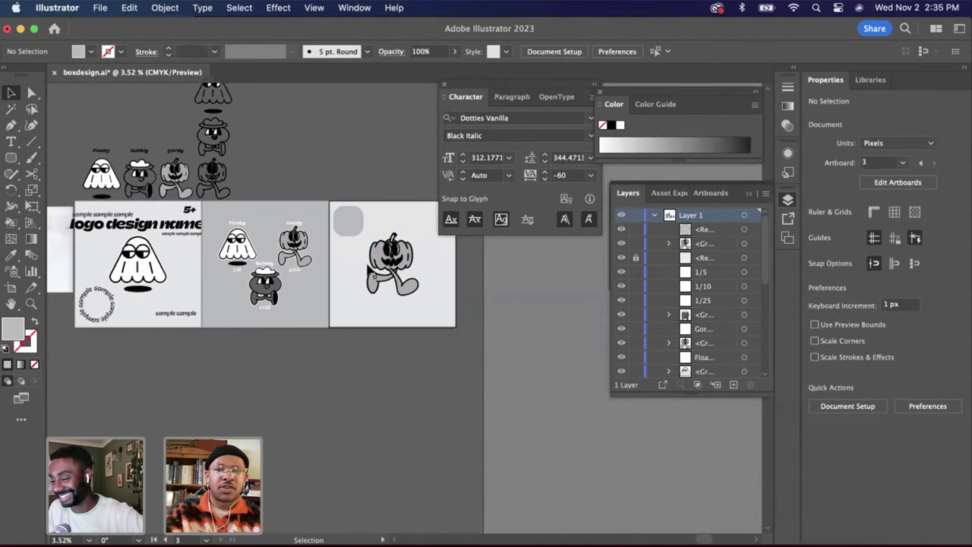
scroll(402, 319, "up", 1)
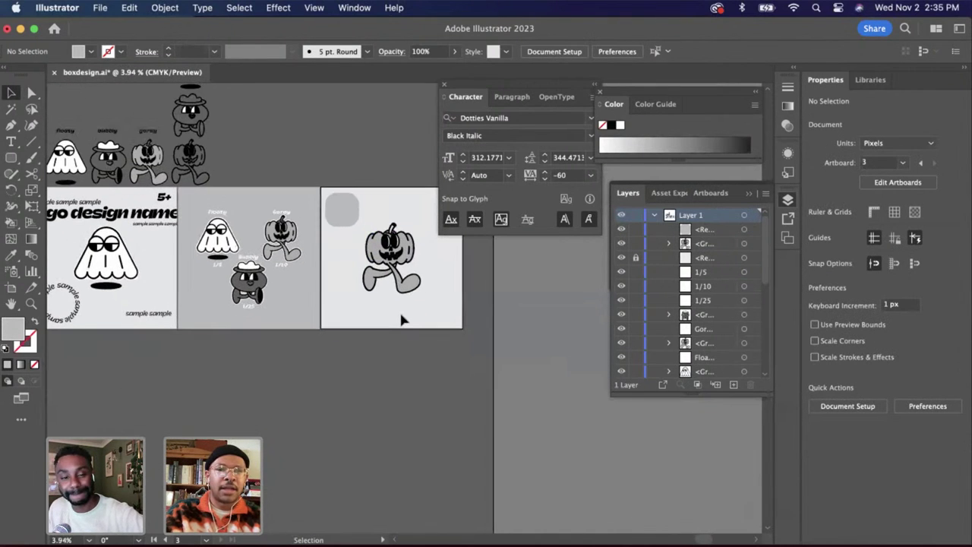
left_click(345, 204)
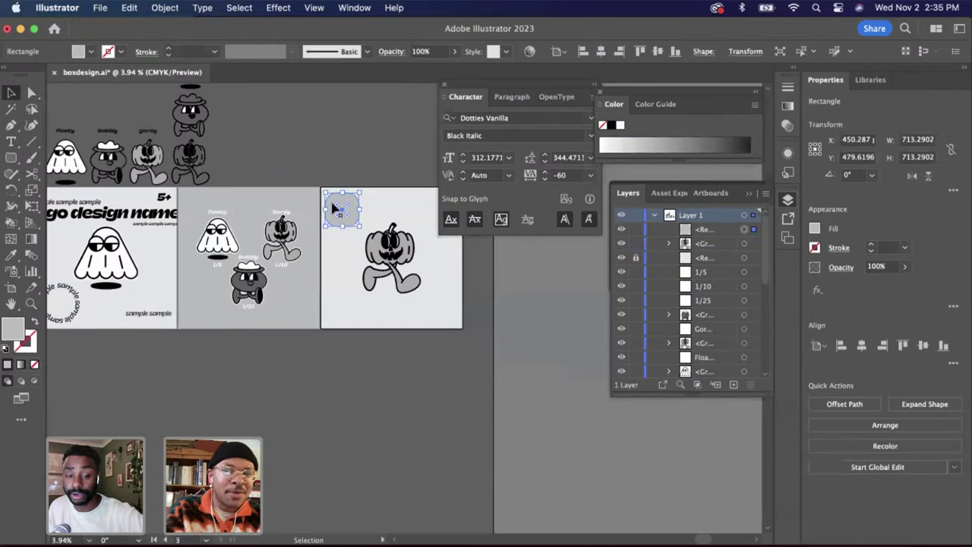
left_click(427, 344)
scroll(427, 343, "up", 4)
scroll(426, 341, "right", 3)
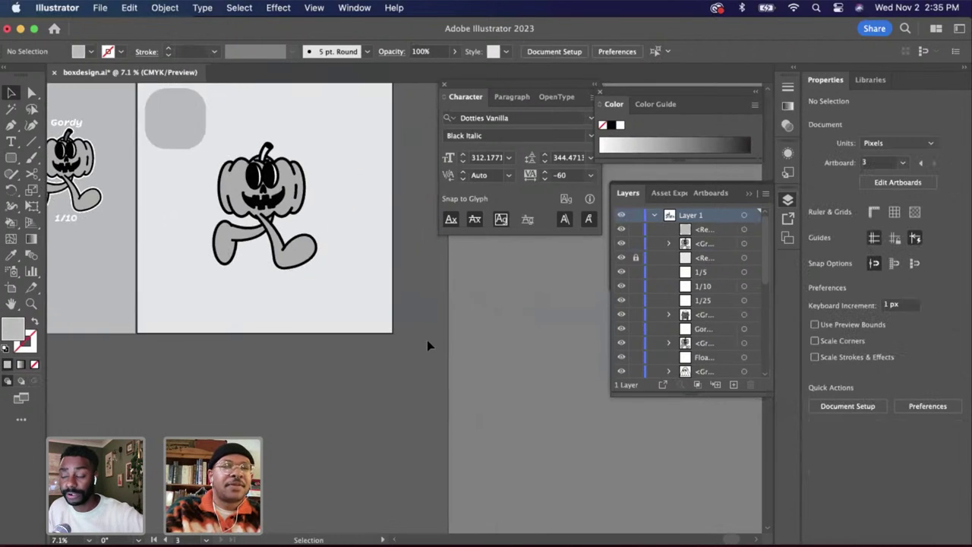
scroll(426, 339, "down", 4)
scroll(427, 340, "left", 3)
Copy the white Floaty name text from the second artboard and place the copy in the third artboard's lower-right corner
scroll(302, 336, "up", 4)
scroll(246, 375, "right", 3)
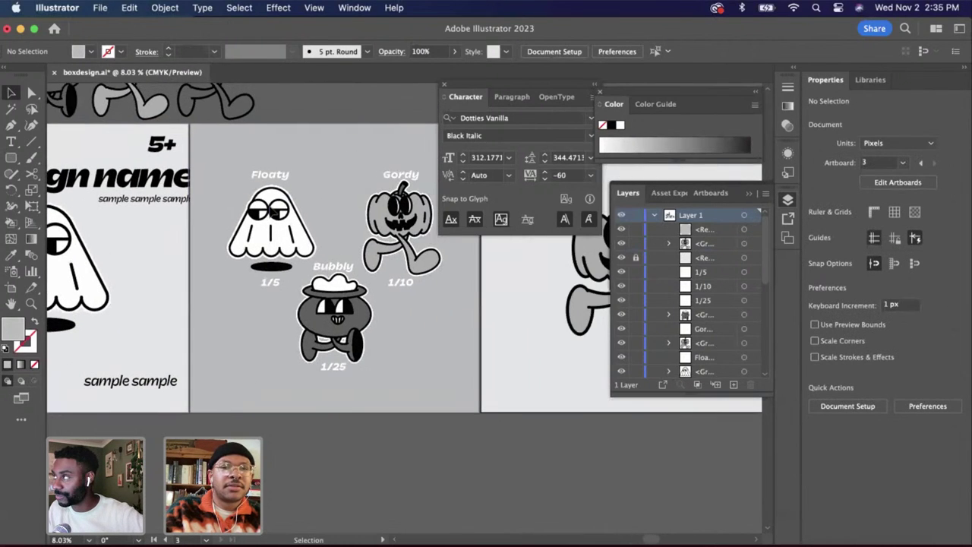
left_click(270, 175)
scroll(428, 341, "right", 5)
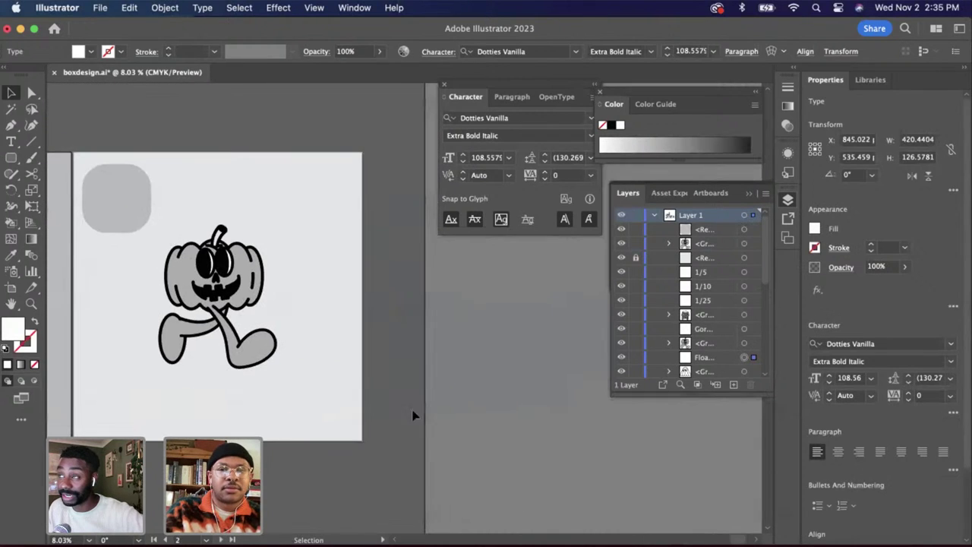
scroll(381, 416, "left", 1)
left_click(381, 416)
scroll(381, 416, "left", 1)
key("super+v")
left_click_drag(410, 307, 347, 409)
Replace the copied Floaty text on the third artboard with "Collect Them All!" and finish text editing
double_click(346, 408)
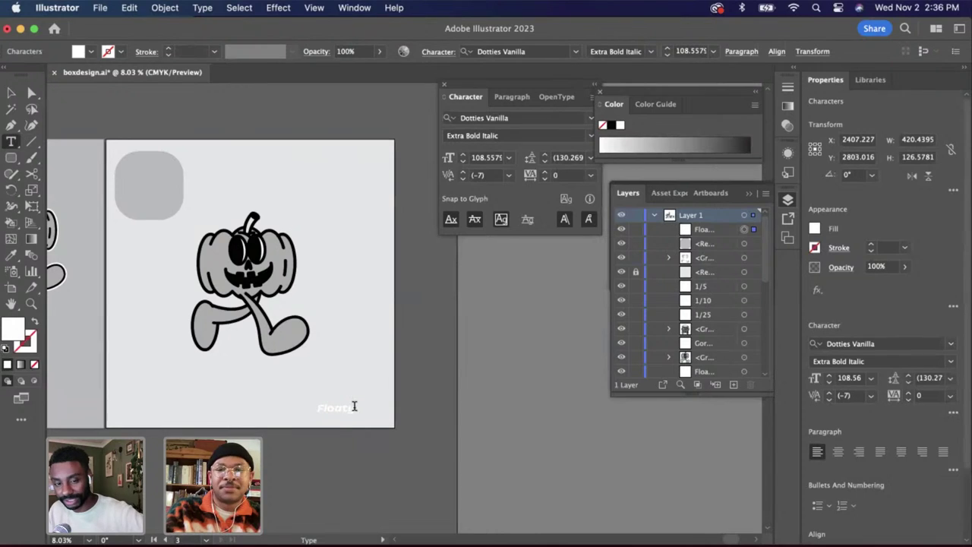
double_click(353, 407)
type("Co")
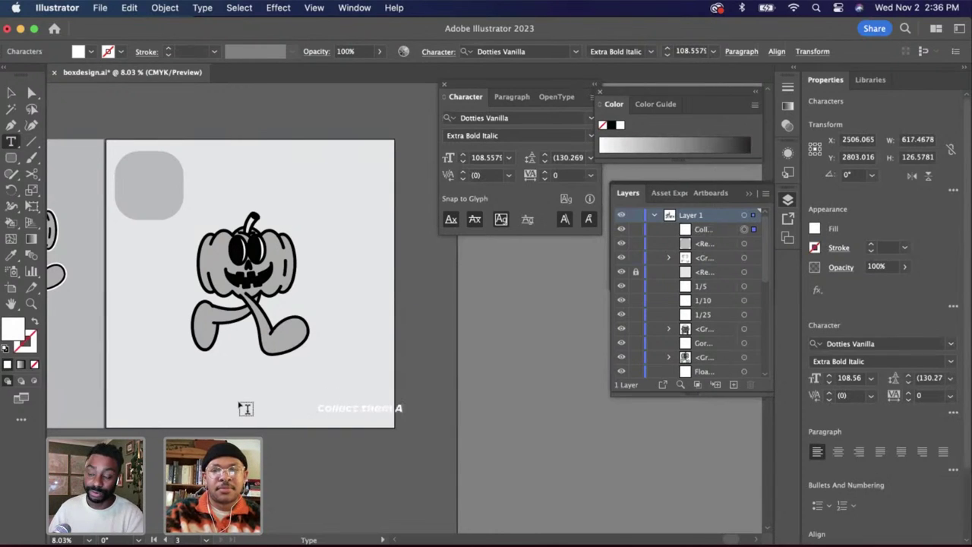
type("llect Thee")
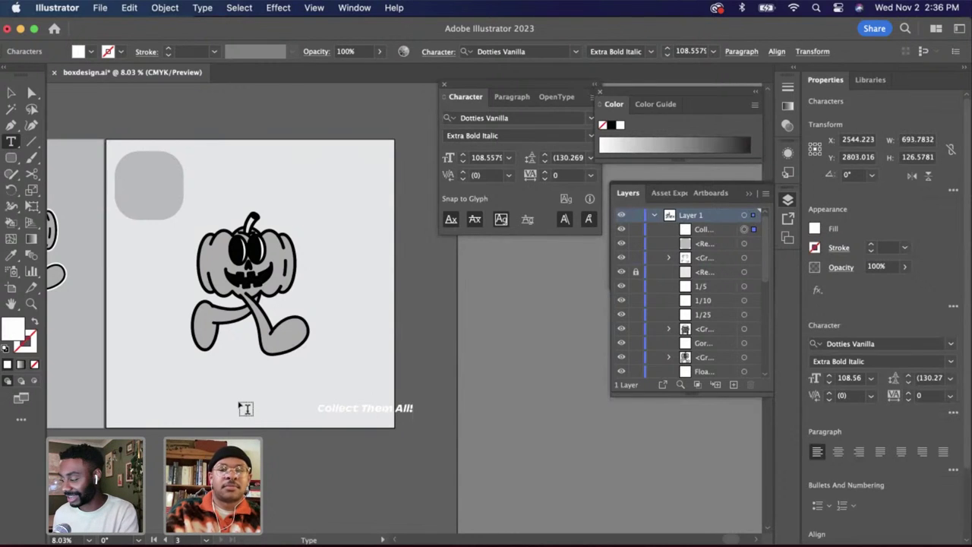
left_click(11, 92)
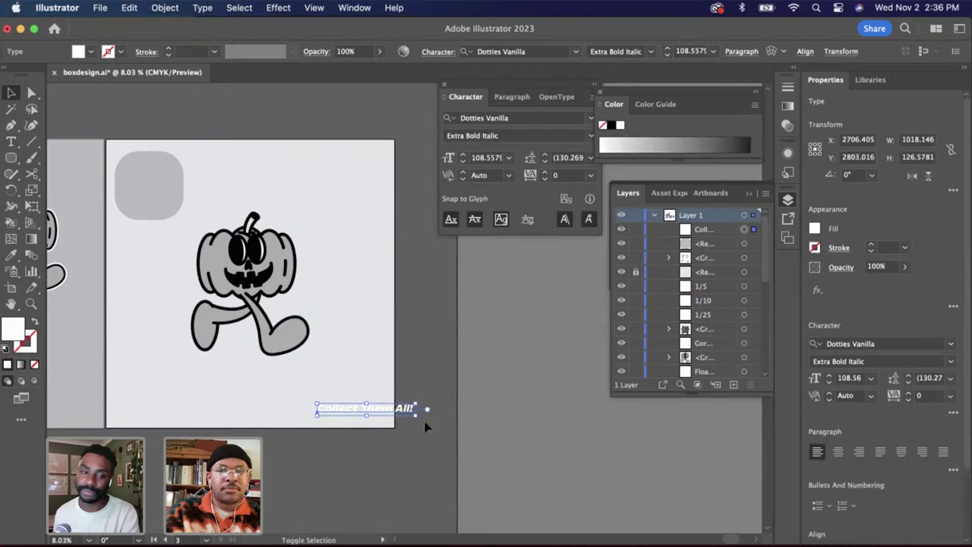
Enlarge the "Collect Them All!" text and position it just inside the third artboard's lower-right corner
left_click_drag(415, 416, 319, 414)
left_click(400, 436)
scroll(395, 425, "left", 3)
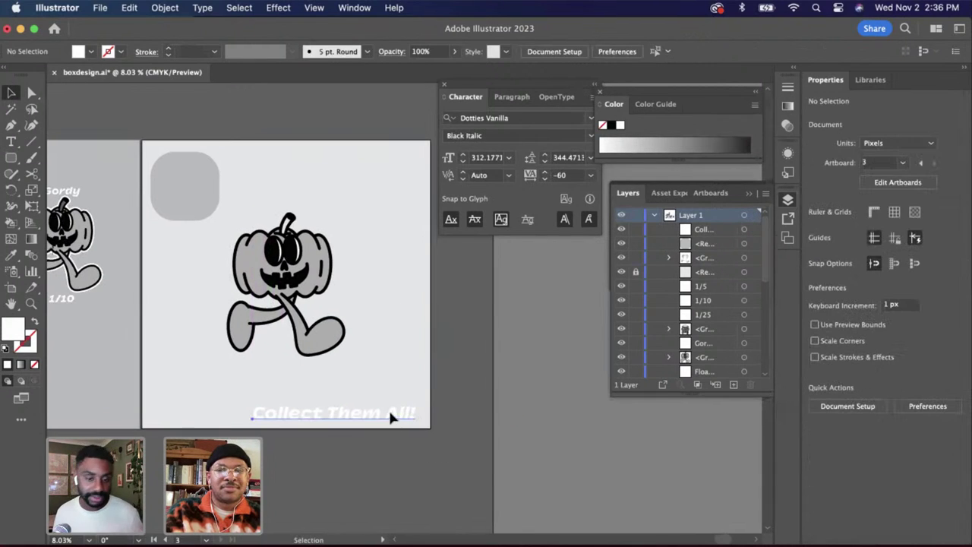
left_click_drag(391, 412, 396, 408)
left_click(439, 465)
scroll(528, 504, "left", 2)
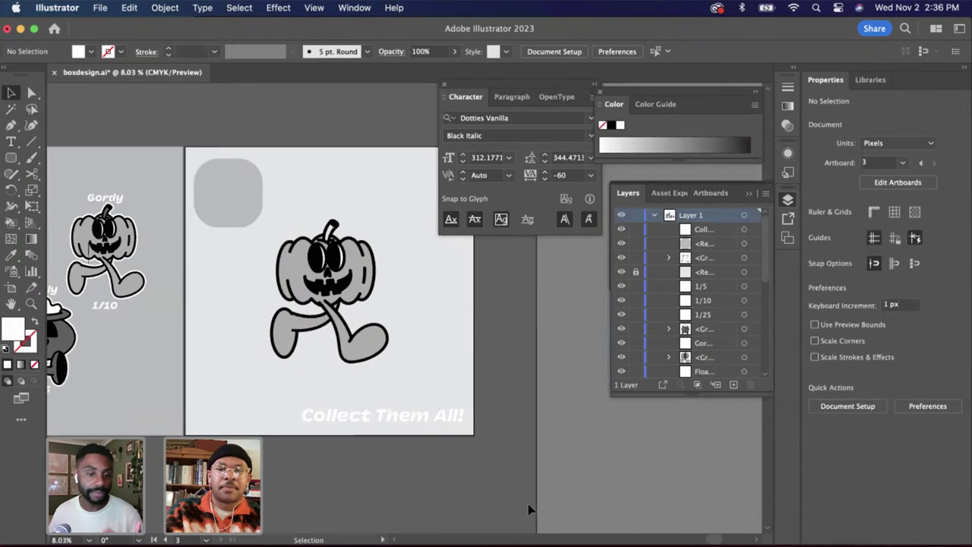
Recolour the white "Collect Them All!" text with the black sampled from the pumpkin character on the third artboard
scroll(370, 428, "left", 3)
left_click(408, 430)
key("i")
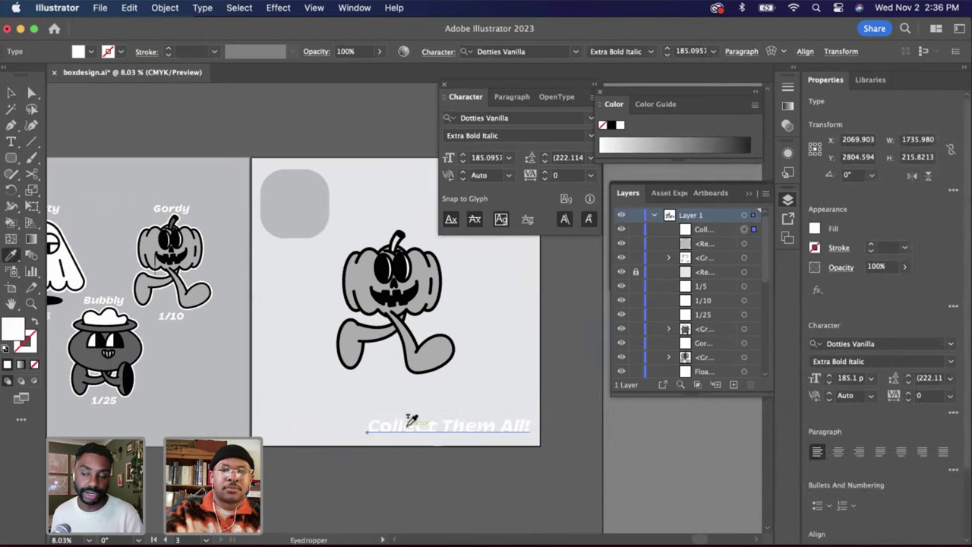
left_click(381, 278)
key("a")
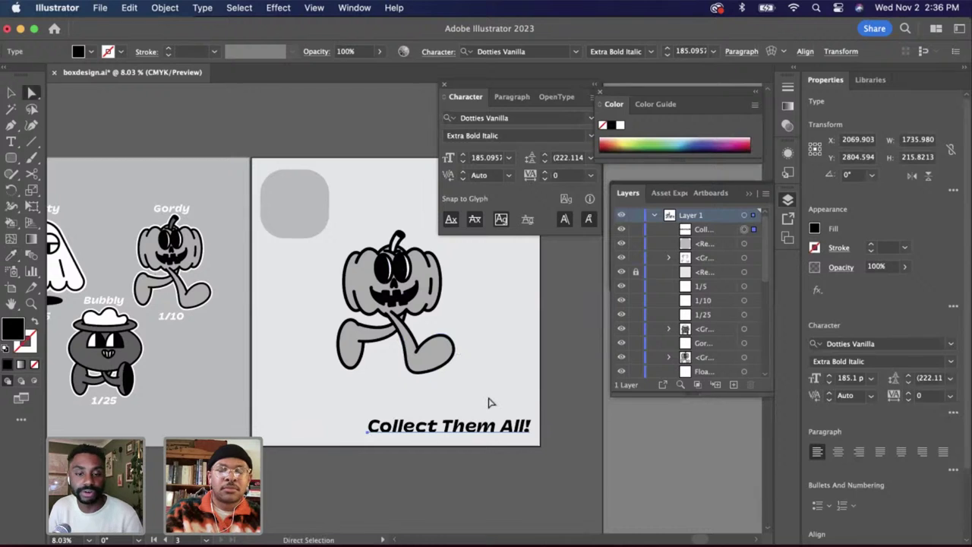
Align the "Collect Them All!" text to the right and bottom edges of the third artboard
scroll(490, 403, "up", 3)
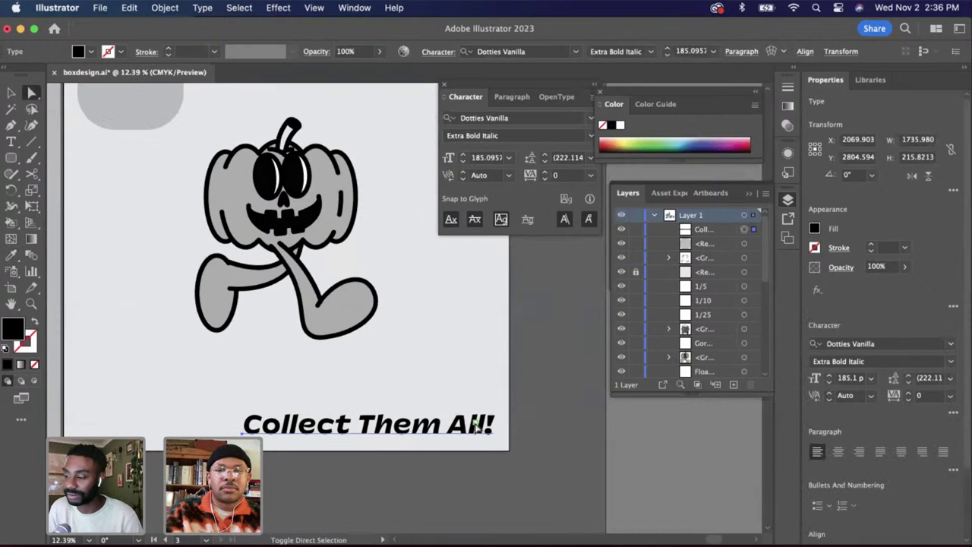
left_click_drag(477, 427, 477, 429)
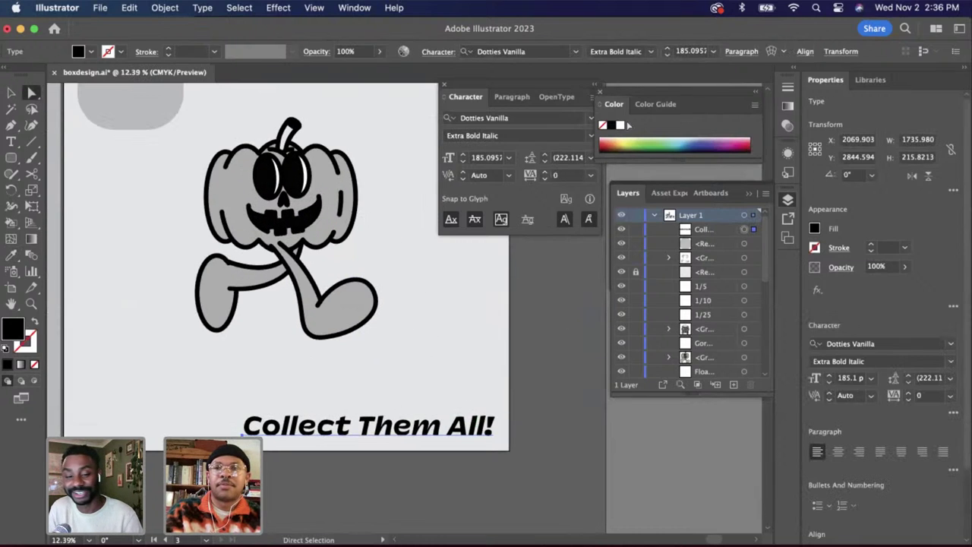
left_click(804, 51)
left_click(710, 88)
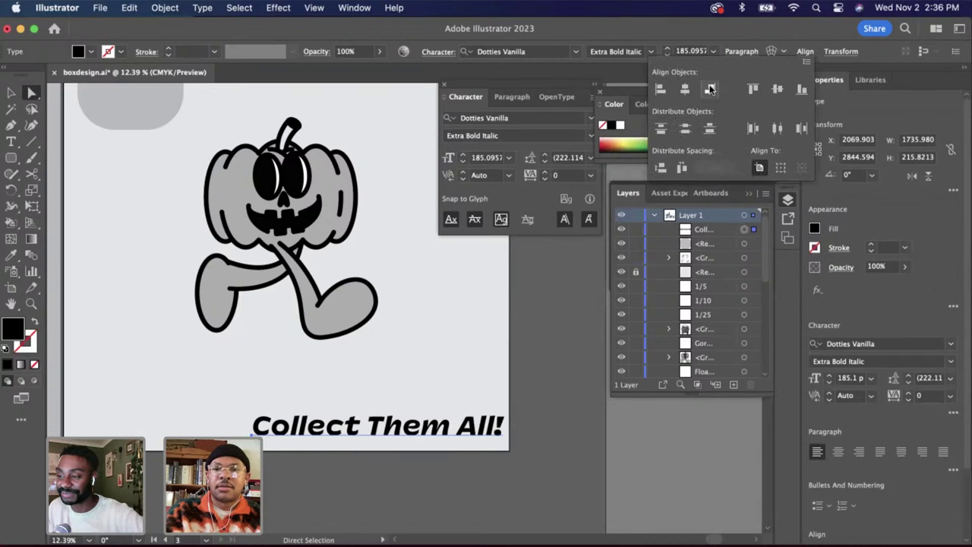
left_click(802, 89)
left_click(563, 349)
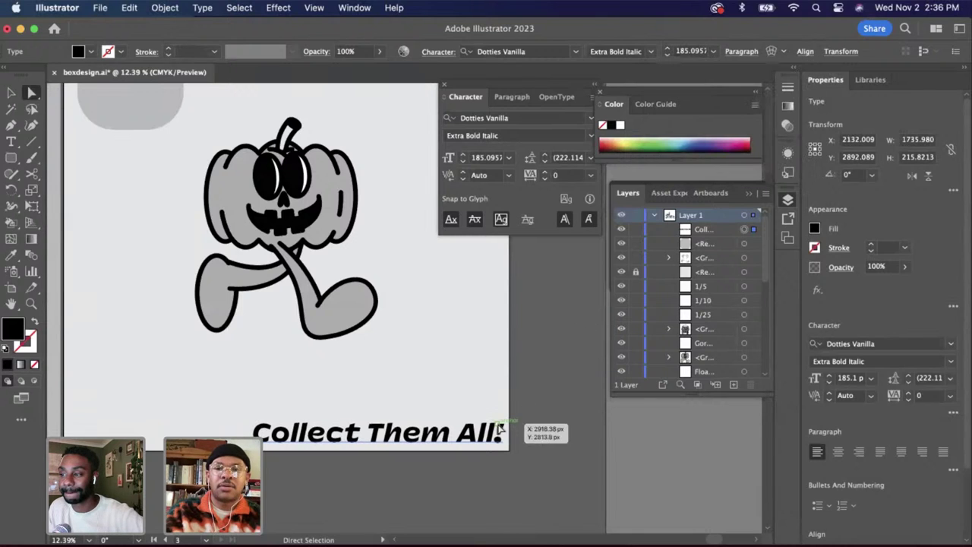
Nudge the "Collect Them All!" text up and left to leave a margin at the artboard's lower-right corner, and deselect it
key("shift+Up")
key("shift+Up")
key("shift+Up")
key("shift+Up")
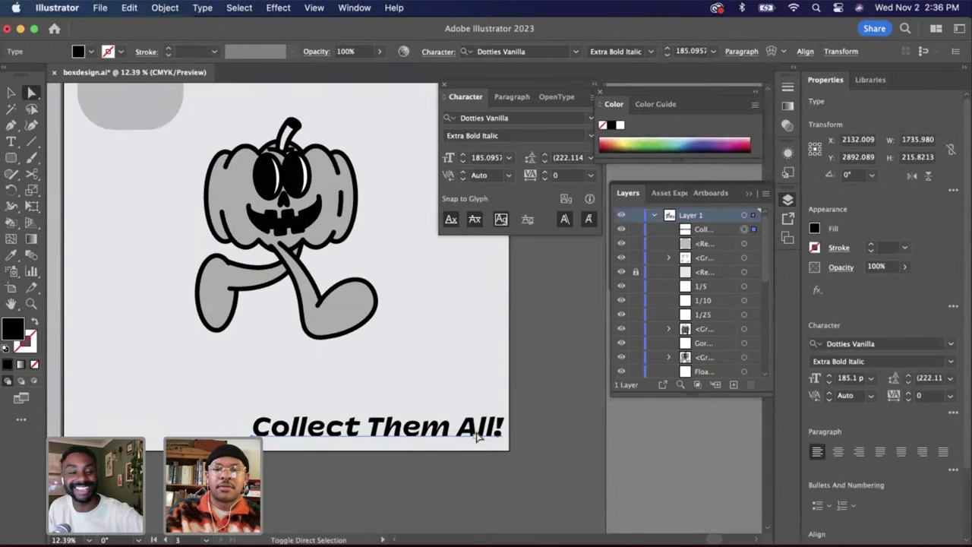
key("shift+Left")
key("shift+Left")
key("shift+Left")
key("shift+Left")
key("Up")
key("Up")
key("Up")
key("Up")
key("Left")
key("Left")
key("Left")
key("Left")
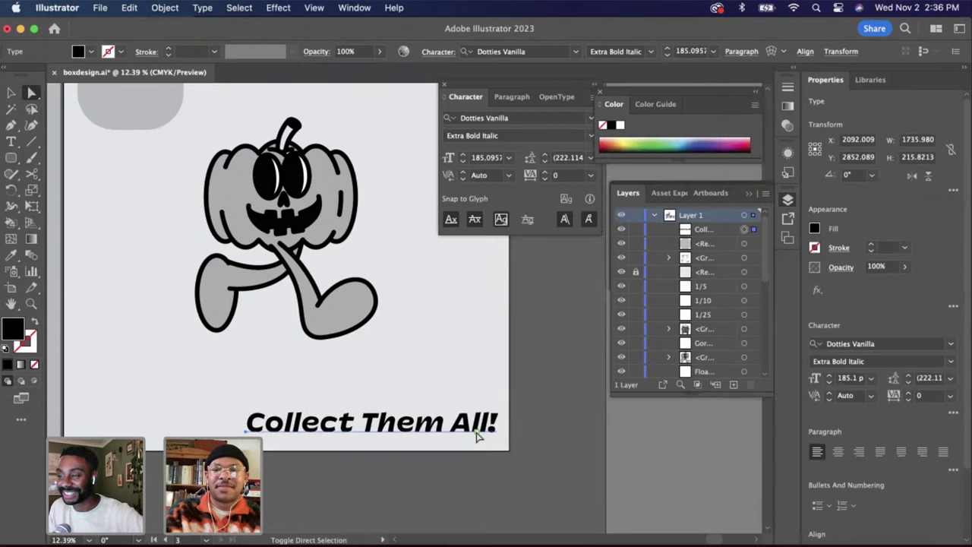
key("shift+Left")
key("shift+Left")
left_click(551, 415)
scroll(543, 413, "down", 3)
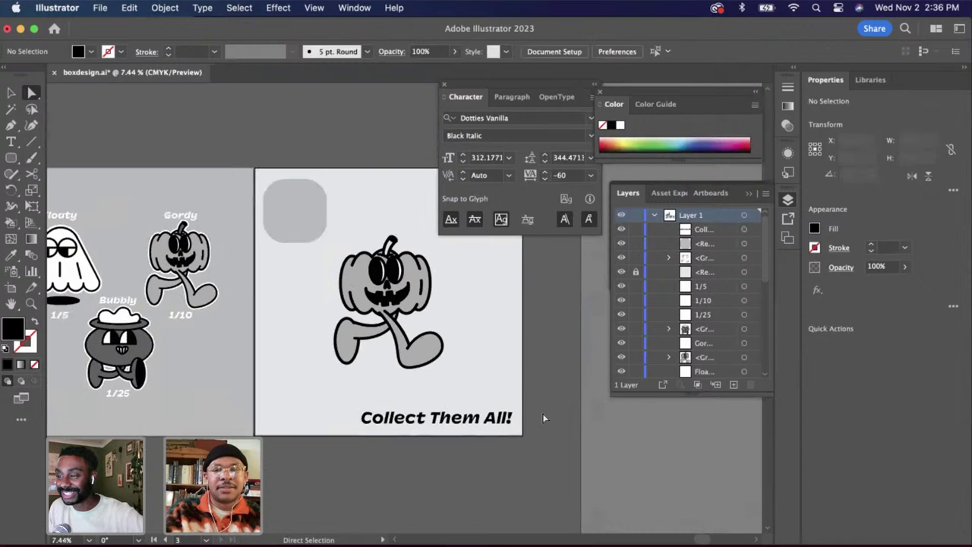
Reduce the corner rounding of the grey square badge on the third artboard and deselect it
scroll(543, 413, "up", 2)
scroll(308, 307, "down", 2)
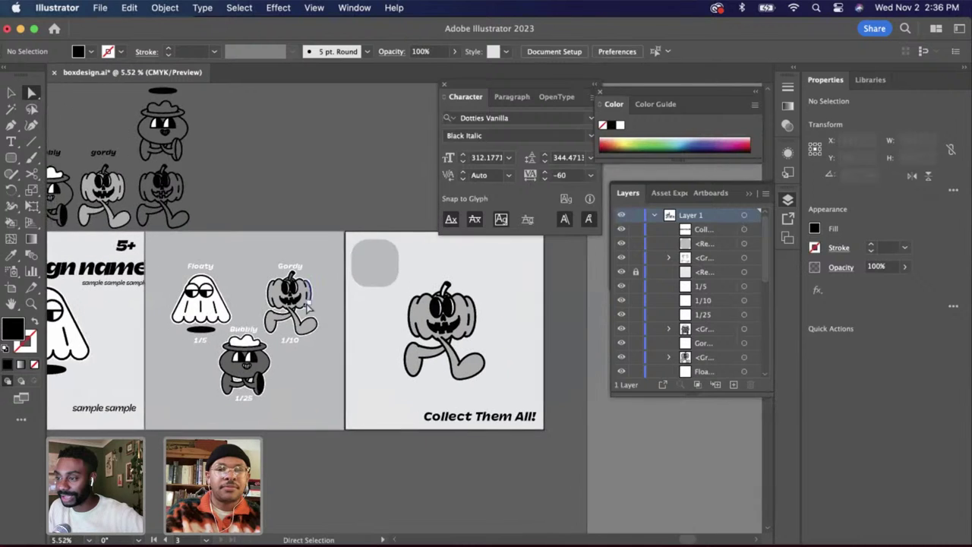
scroll(308, 308, "left", 3)
left_click(448, 281)
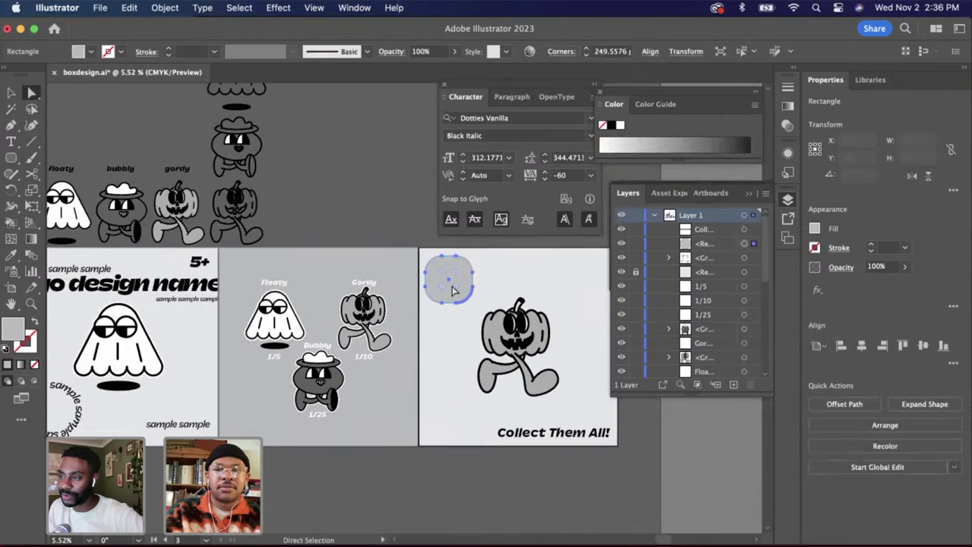
scroll(442, 282, "up", 5)
left_click_drag(379, 282, 355, 266)
left_click(363, 174)
scroll(361, 174, "down", 2)
scroll(362, 174, "down", 2)
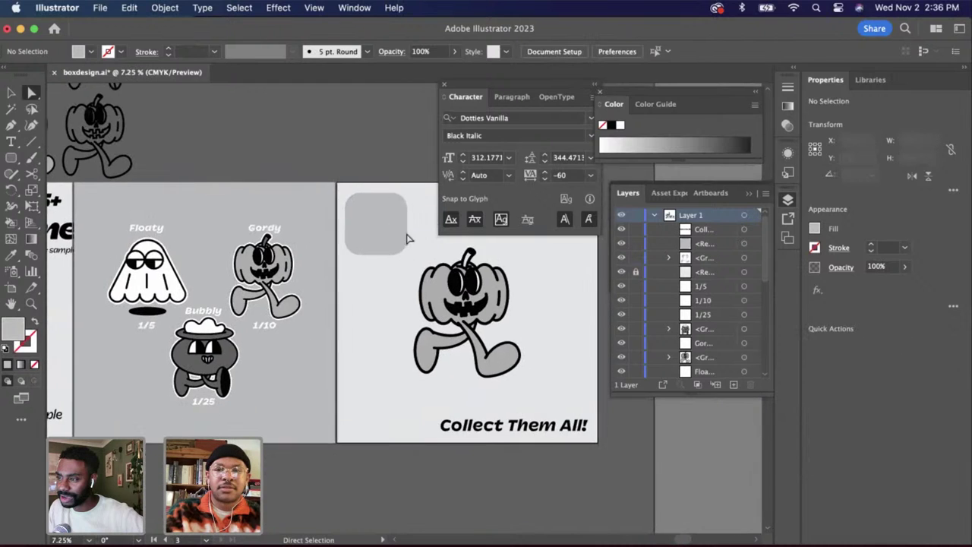
scroll(425, 250, "left", 3)
scroll(453, 268, "left", 5)
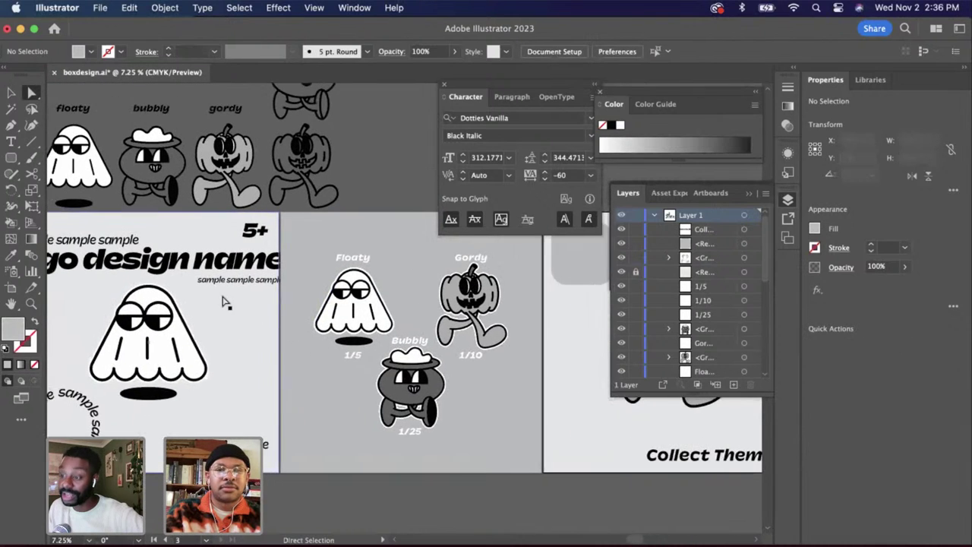
left_click(183, 262)
double_click(182, 262)
scroll(182, 263, "up", 4)
scroll(326, 269, "down", 2)
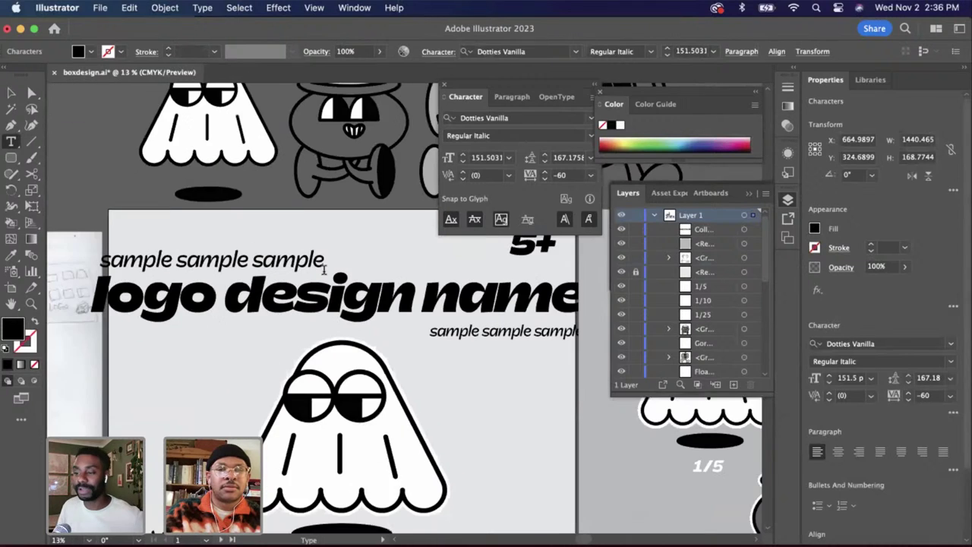
key("v")
left_click(241, 386)
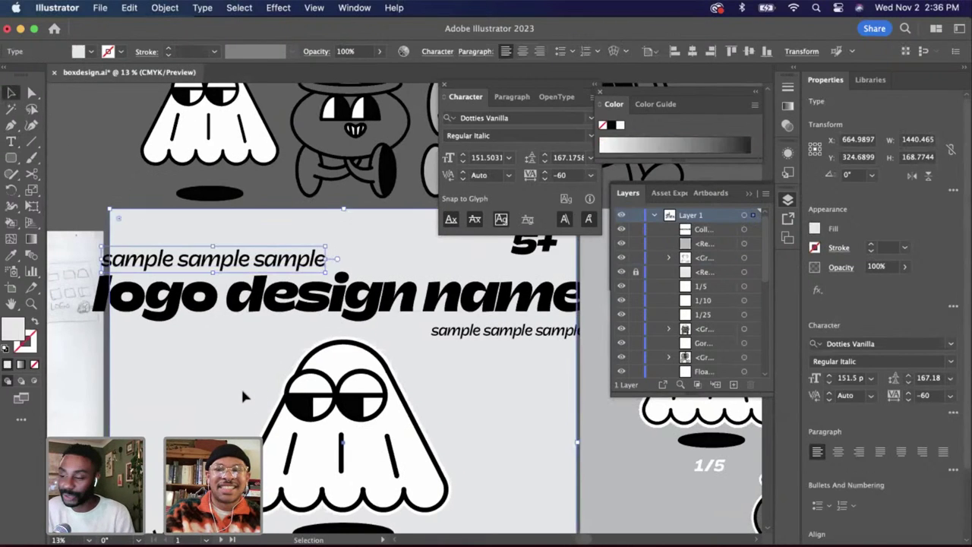
scroll(241, 387, "down", 2)
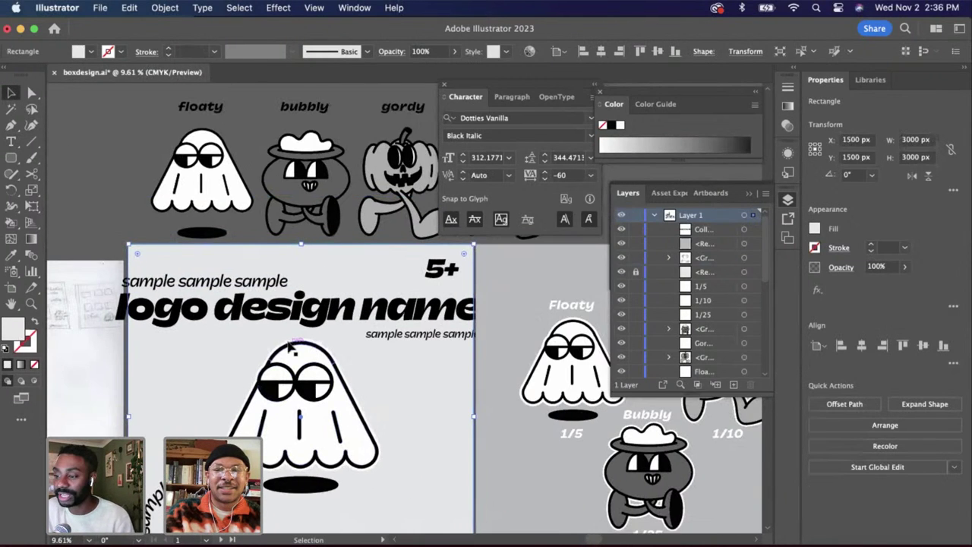
left_click(240, 238)
Replace the "logo design name" text inside its group on the first artboard with "EXPECTO" and finish text editing
scroll(354, 294, "down", 3)
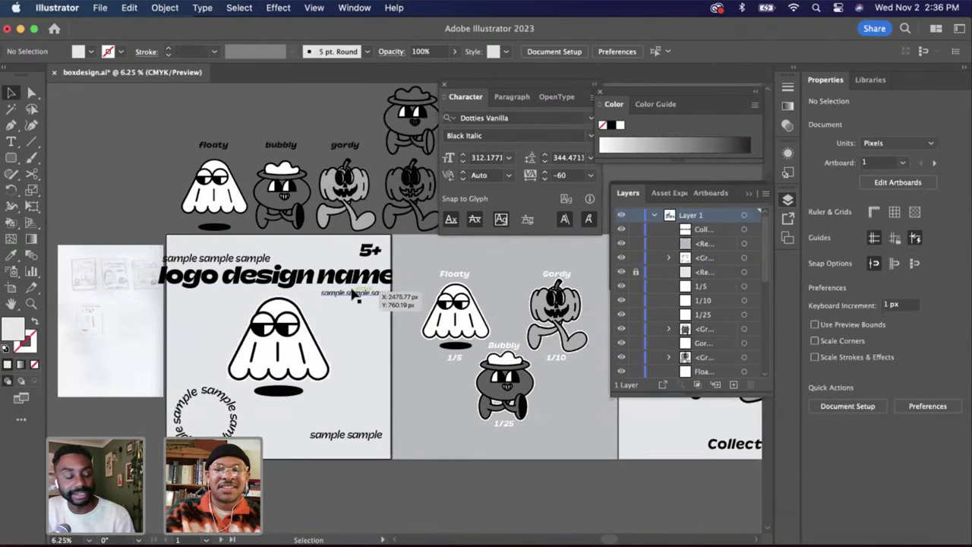
scroll(348, 294, "up", 3)
scroll(342, 292, "down", 2)
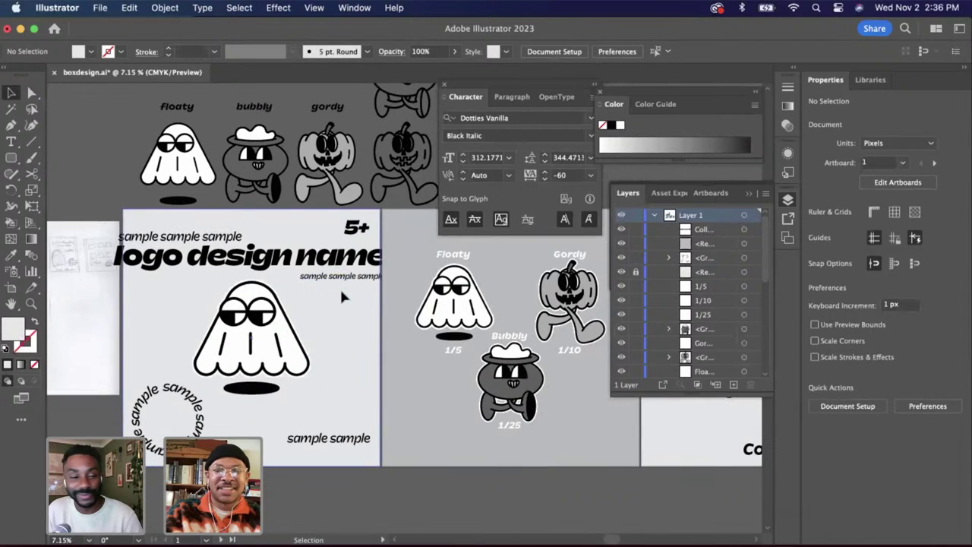
scroll(422, 386, "down", 1)
scroll(421, 386, "right", 1)
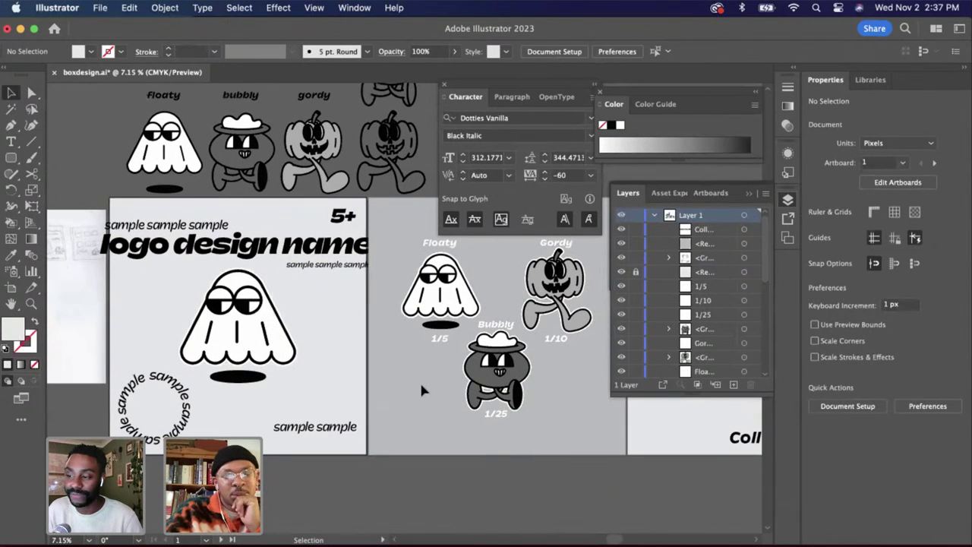
scroll(421, 387, "right", 1)
scroll(421, 388, "up", 1)
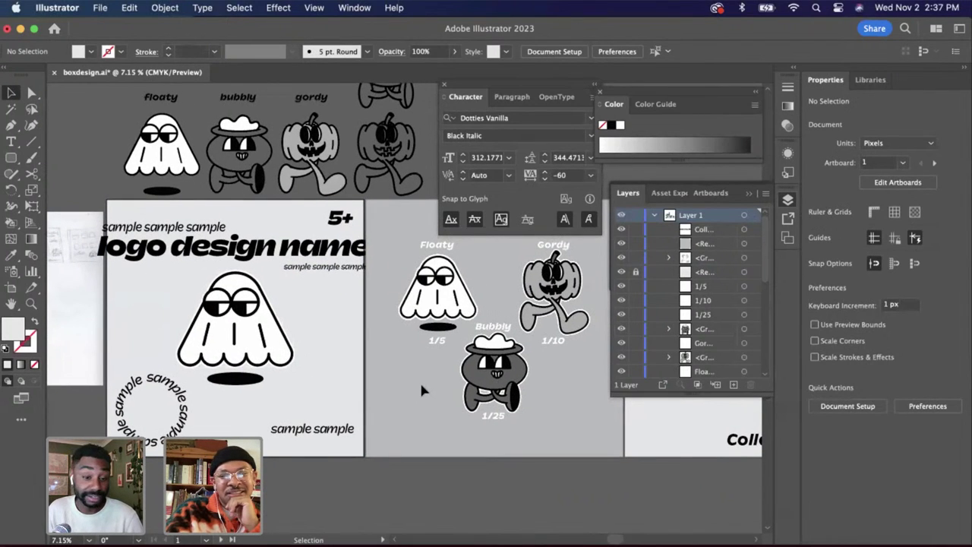
double_click(362, 250)
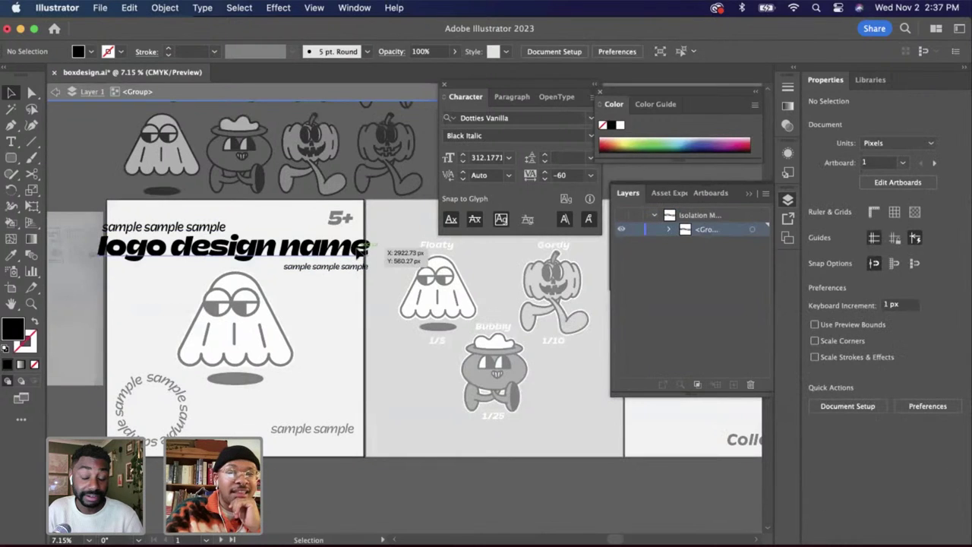
double_click(362, 251)
left_click_drag(368, 247, 100, 248)
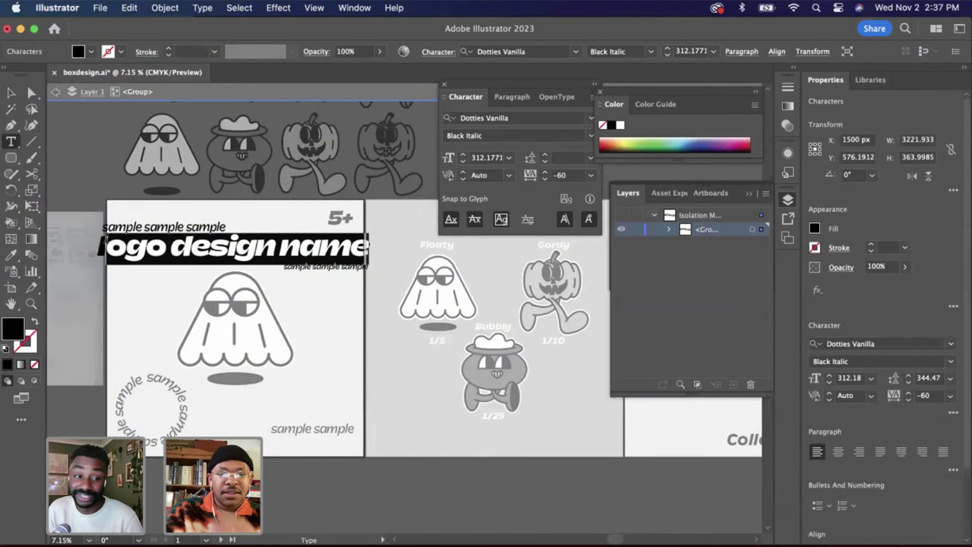
key("BackSpace")
type("EX")
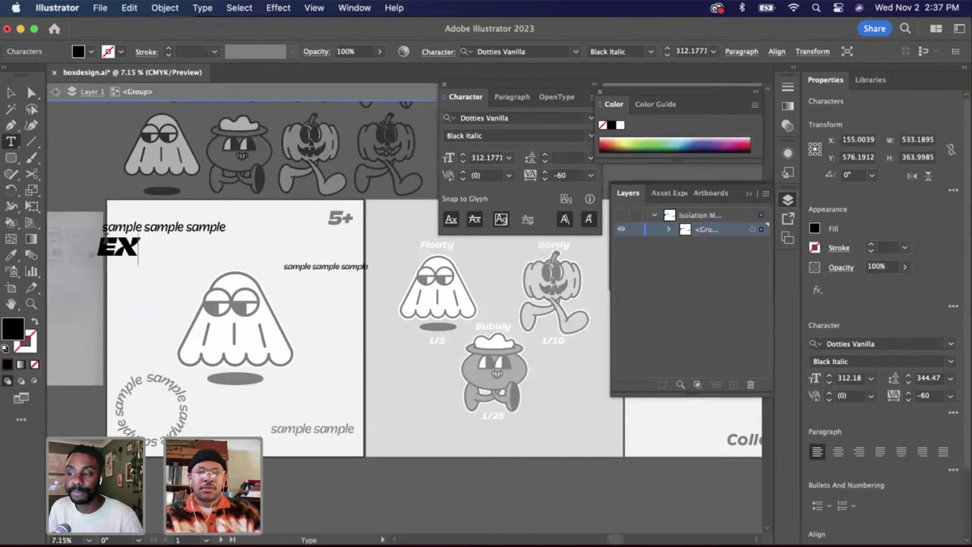
type("Pe")
key("BackSpace")
type("ECTO")
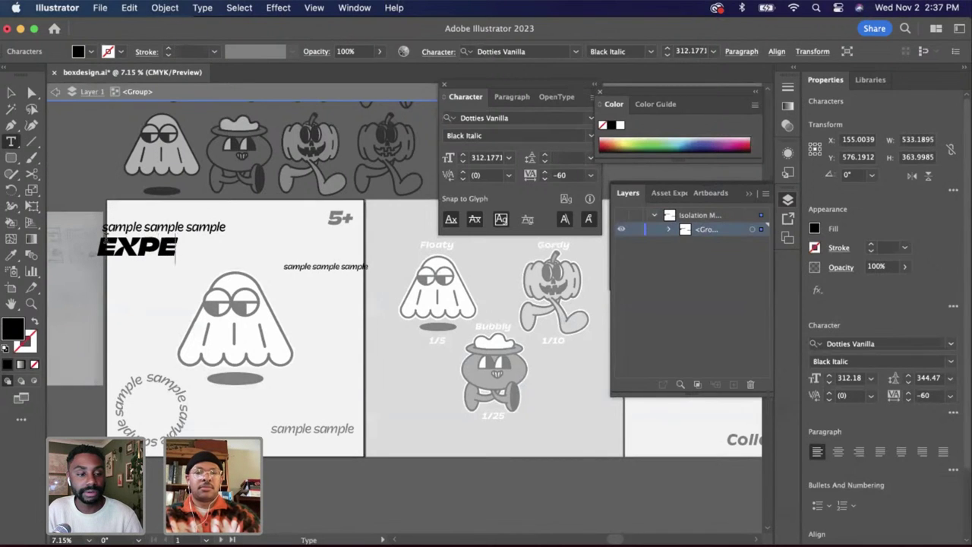
left_click(11, 91)
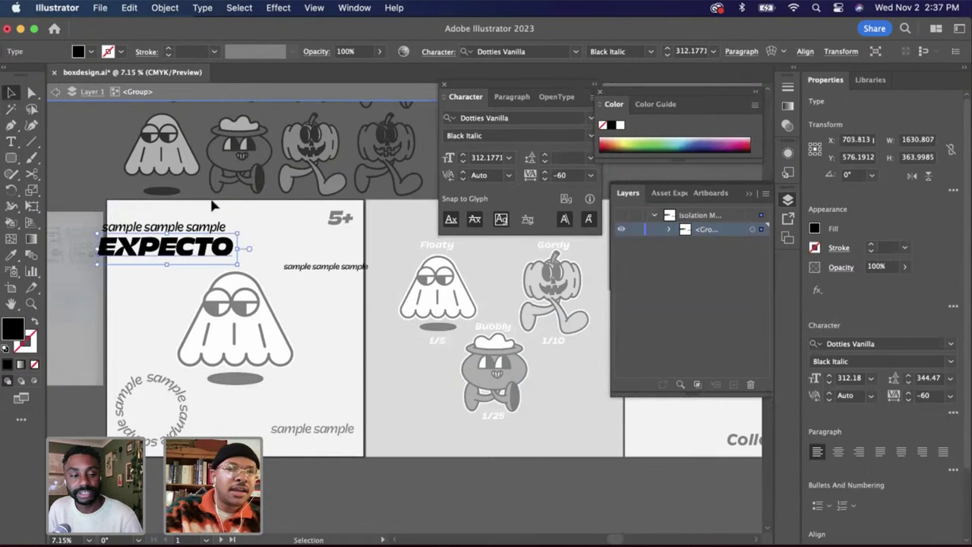
Enlarge the EXPECTO text inside the first artboard's title group to a font size of 640 pt
double_click(307, 233)
left_click(220, 242)
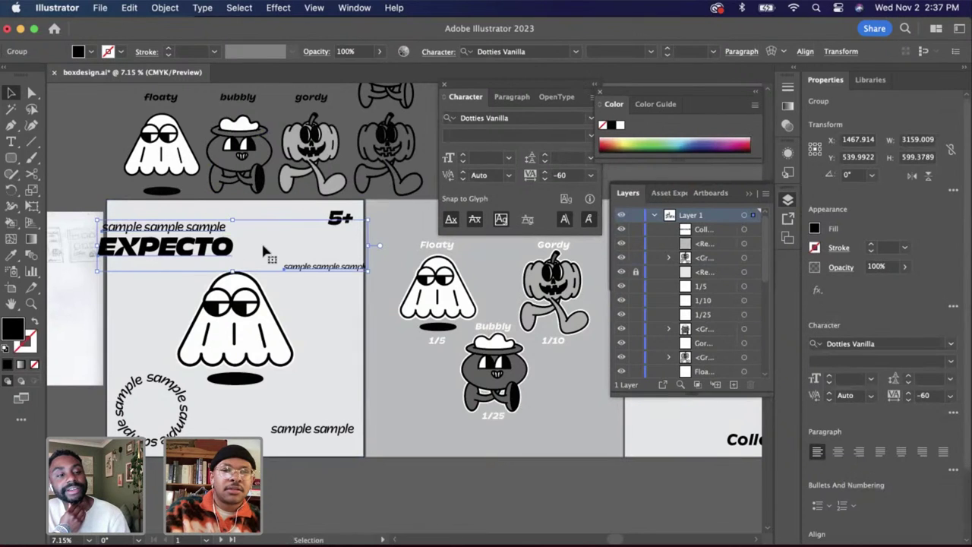
double_click(232, 252)
left_click(226, 253)
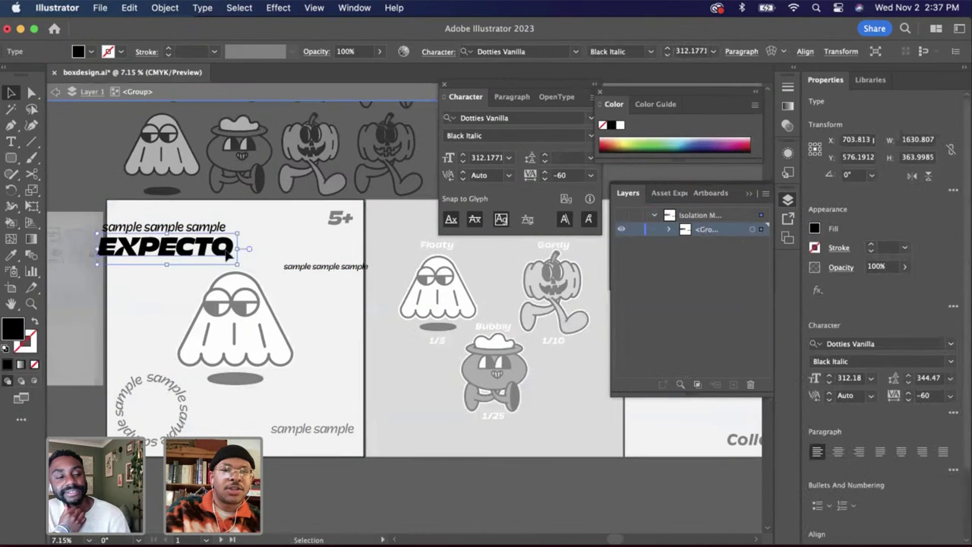
double_click(227, 253)
key("ctrl+a")
left_click(464, 155, "shift")
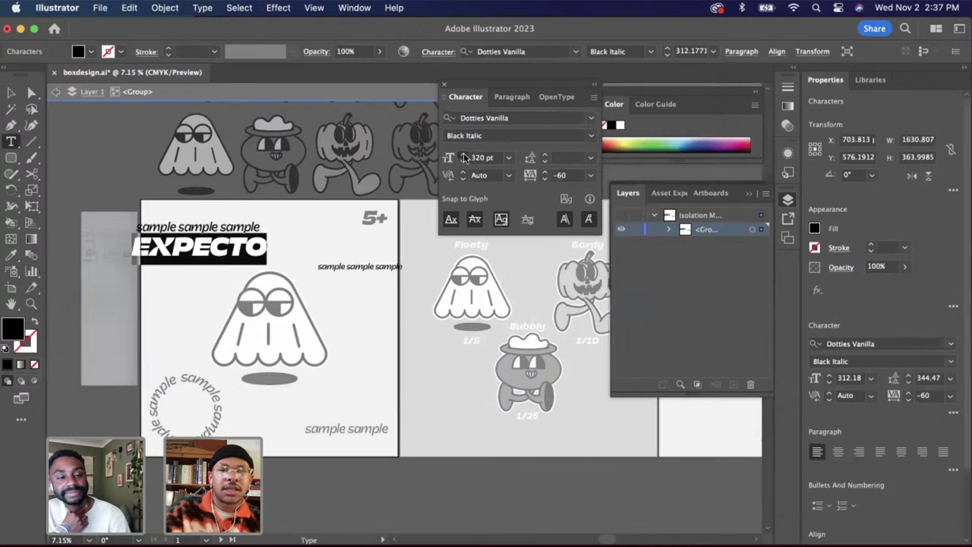
scroll(465, 157, "up", 5)
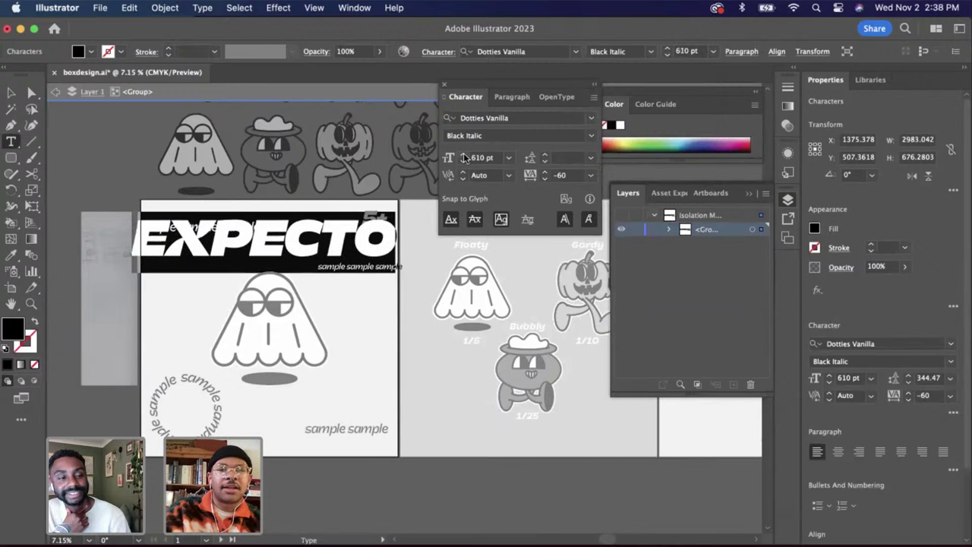
key("Right")
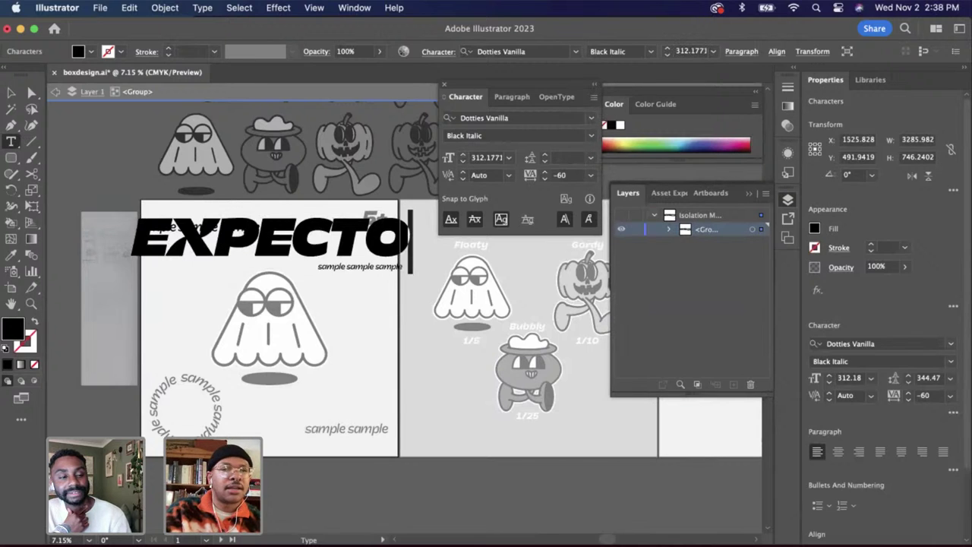
Move the enlarged EXPECTO text down about 190 px, below the upper sample text line
left_click(12, 92)
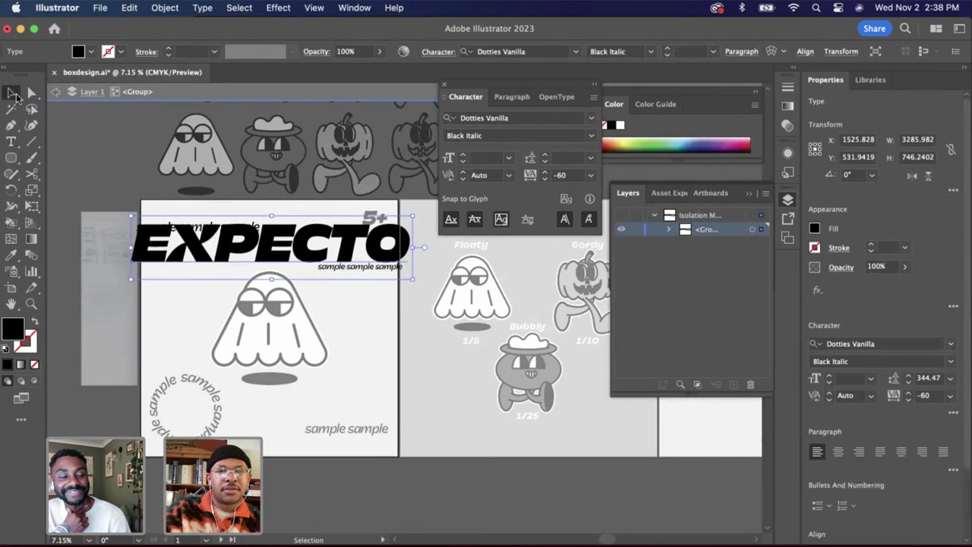
key("shift+Down")
key("shift+Down")
key("shift+Down")
key("shift+Down")
key("shift+Down")
key("shift+Down")
key("shift+Down")
key("shift+Down")
key("shift+Down")
key("shift+Down")
key("shift+Down")
key("shift+Down")
key("shift+Down")
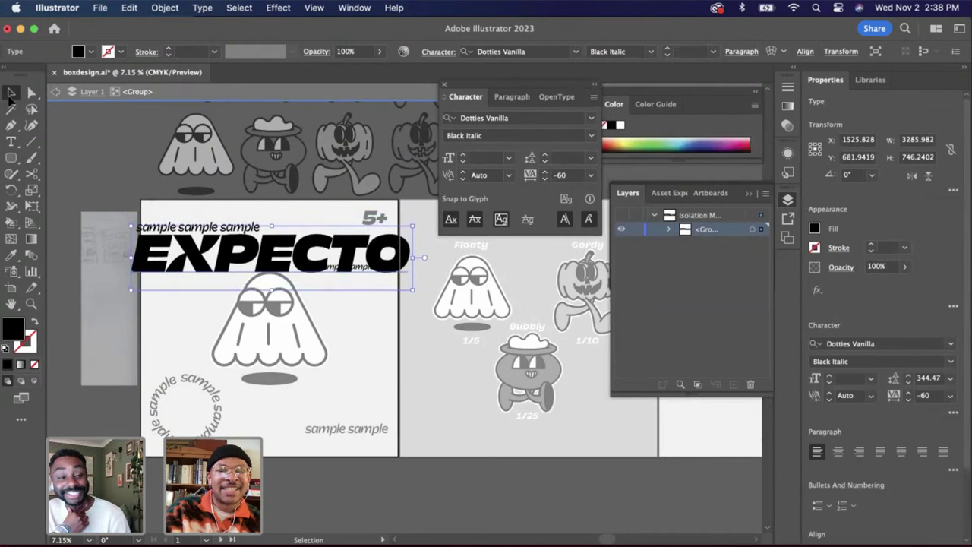
Leave isolation mode of the title text group on the first artboard with nothing selected
scroll(342, 285, "up", 3)
scroll(463, 298, "down", 3)
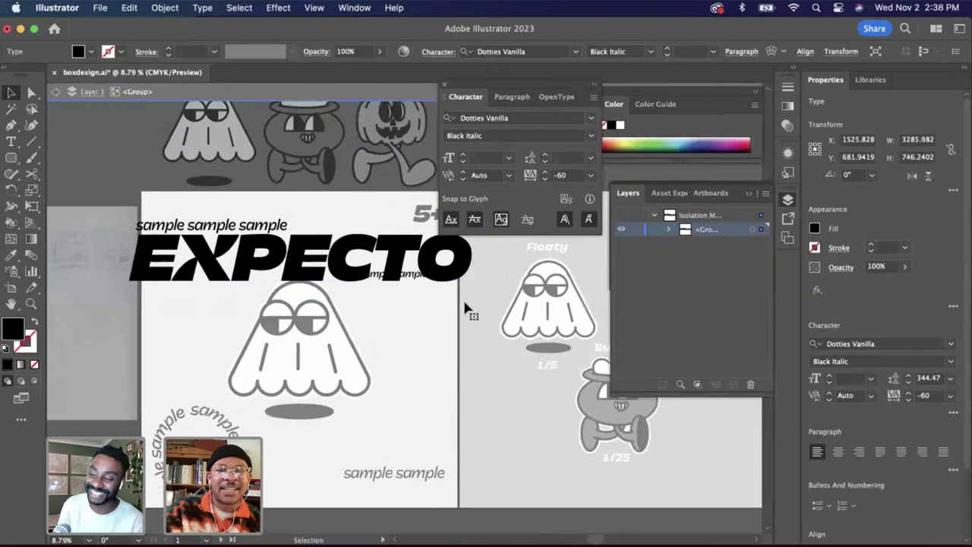
left_click_drag(479, 304, 484, 290)
key("super+z")
scroll(370, 233, "up", 3)
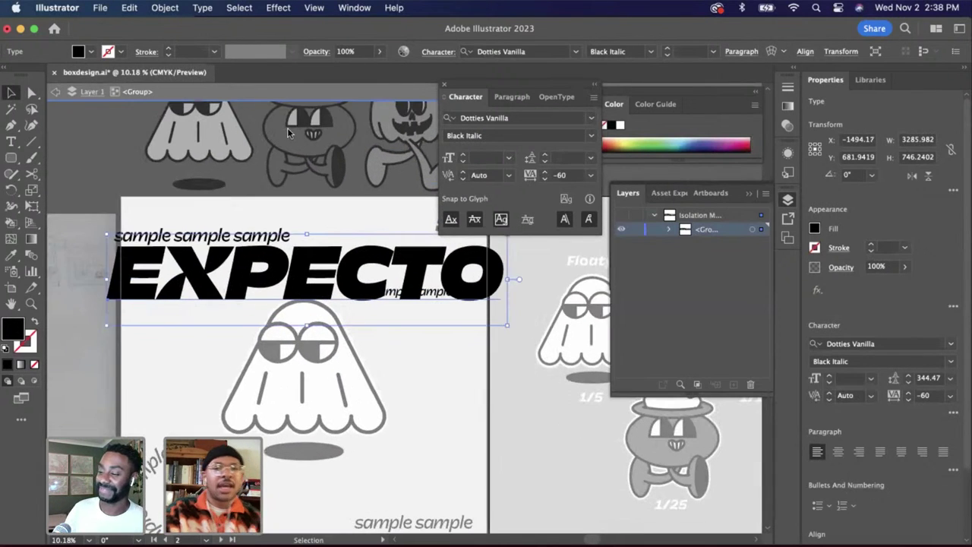
double_click(236, 201)
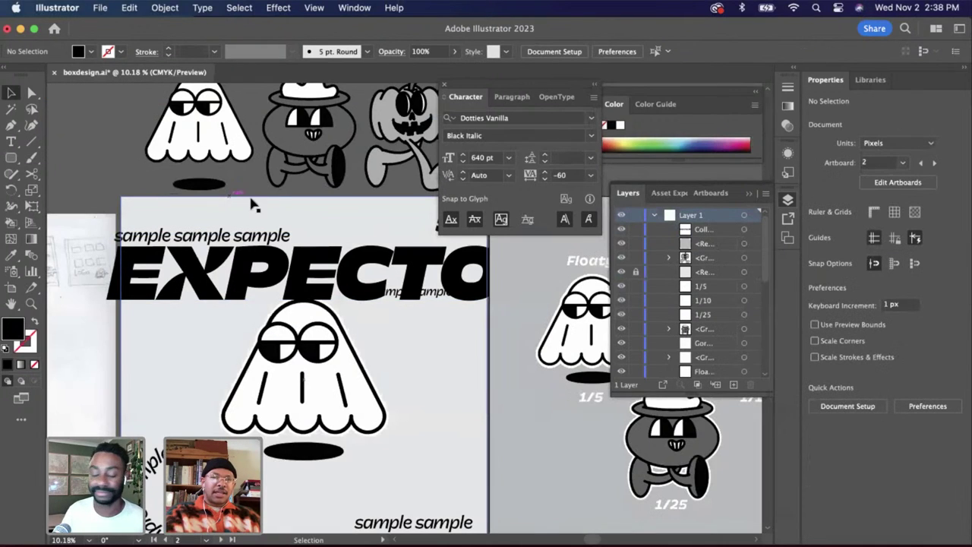
Move the small sample text in the first artboard's title group just below EXPECTO and raise the upper sample line slightly
scroll(281, 219, "right", 2)
double_click(404, 293)
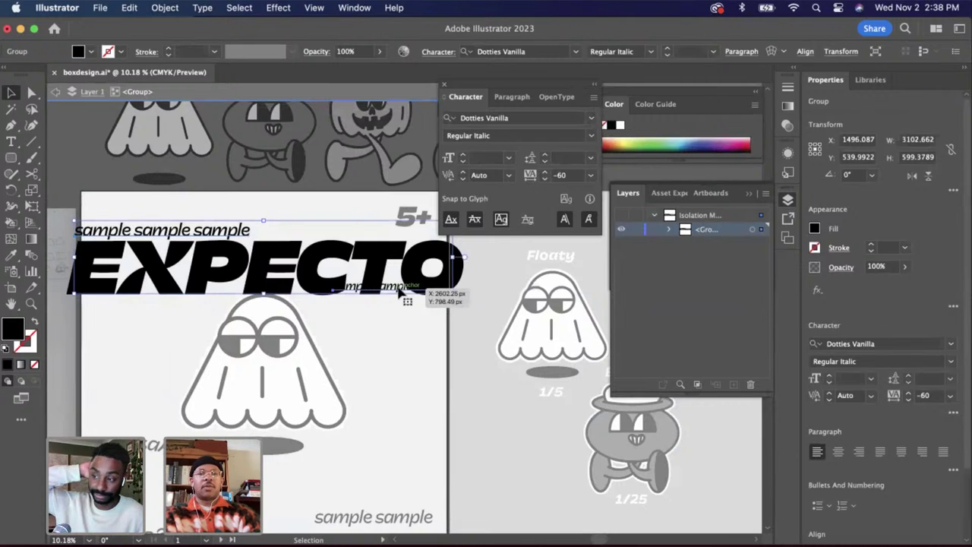
double_click(398, 293)
left_click_drag(398, 293, 392, 313)
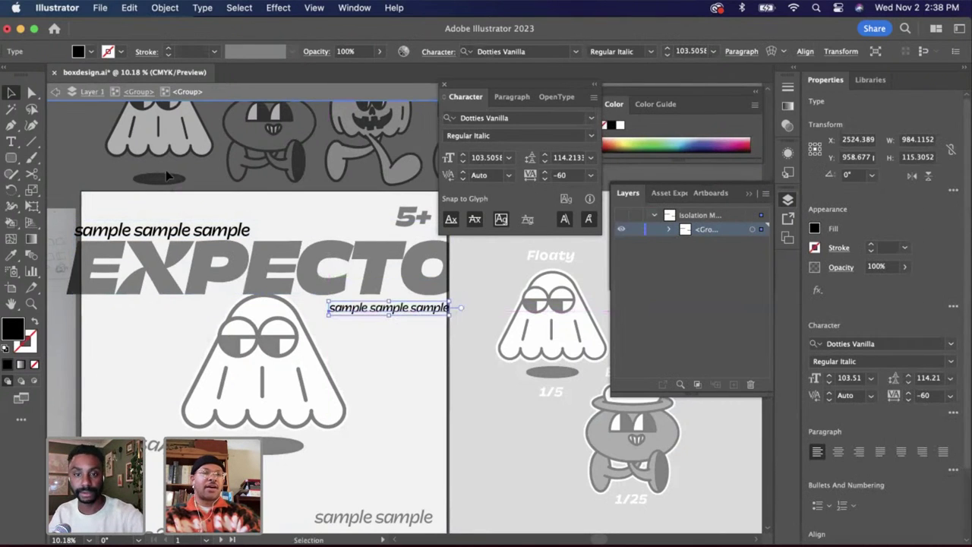
left_click_drag(189, 227, 187, 221)
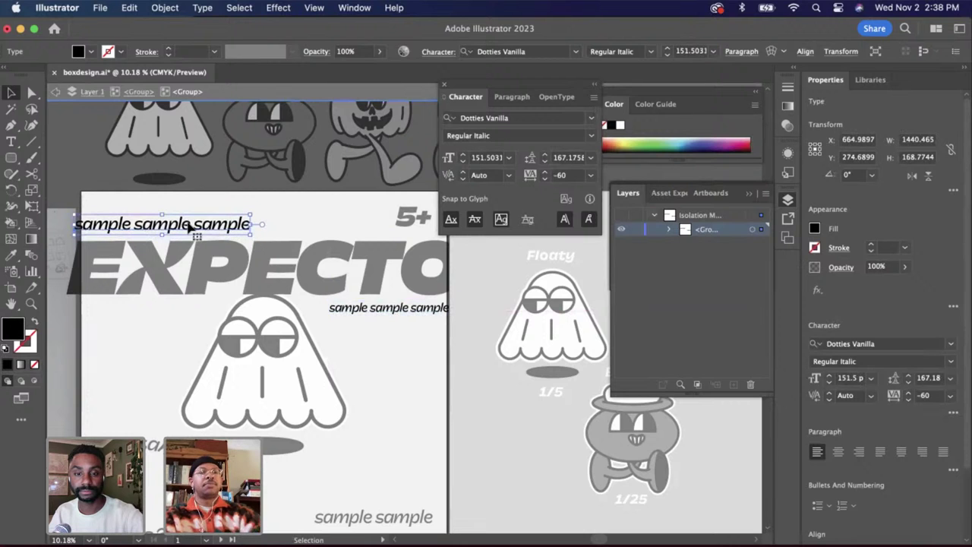
double_click(353, 368)
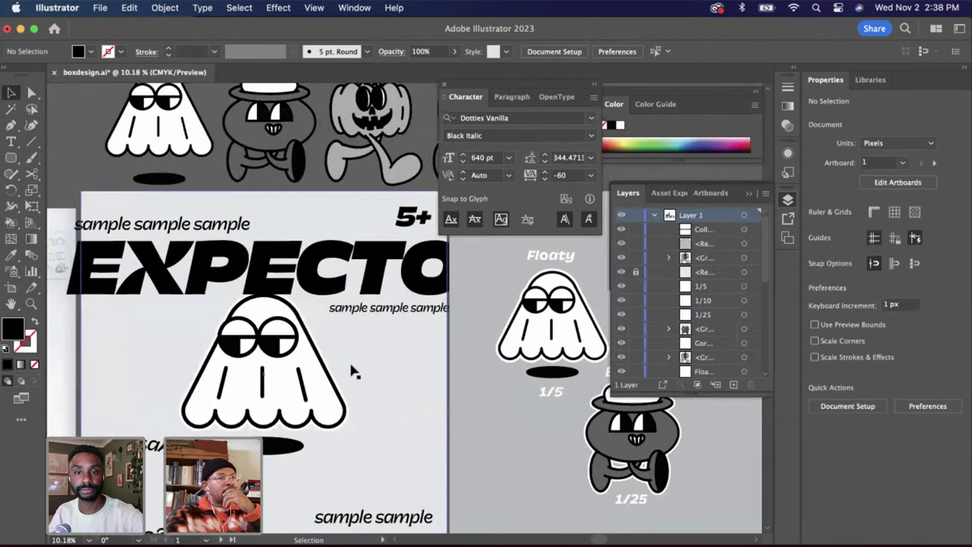
Nudge the small sample text below EXPECTO down 30 px and leave isolation mode of the title group
double_click(369, 312)
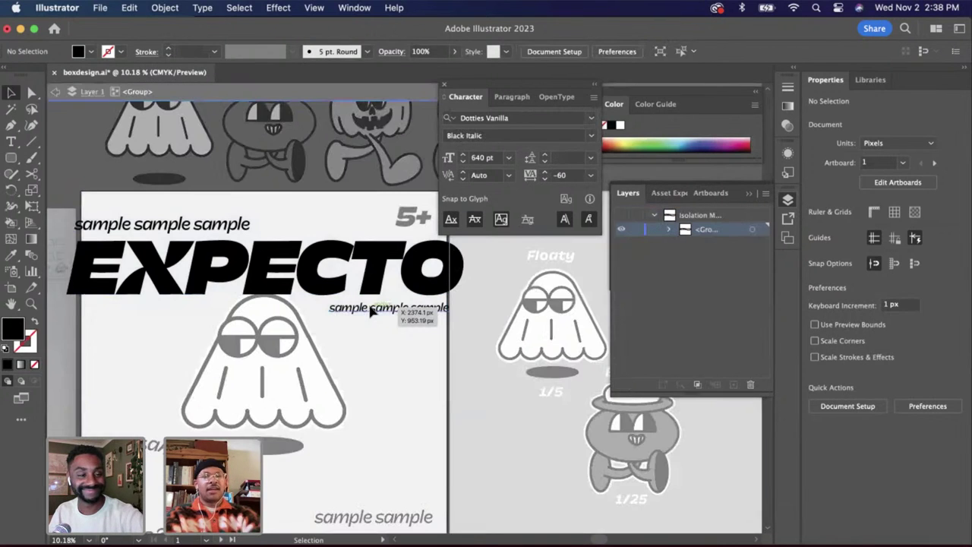
double_click(370, 308)
key("shift+Down")
key("shift+Down")
key("shift+Down")
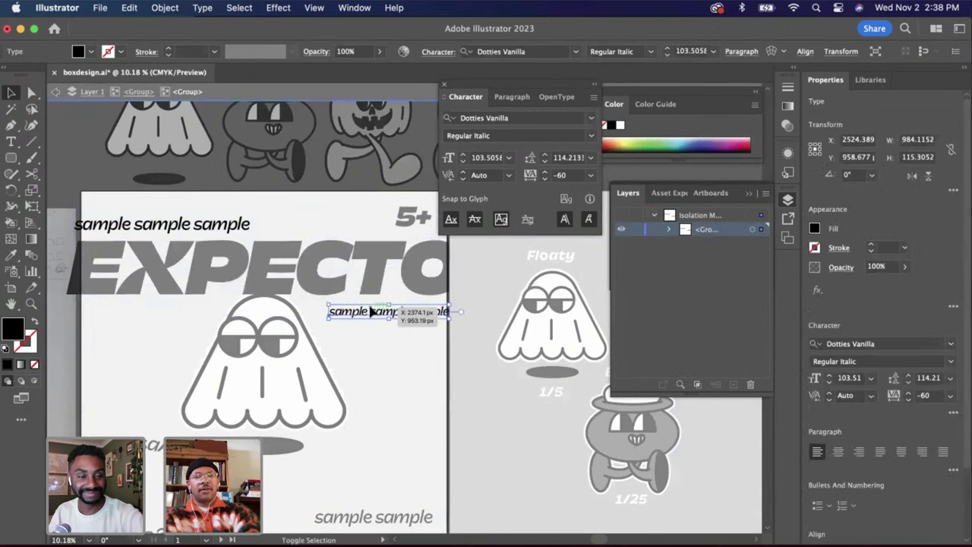
double_click(378, 413)
scroll(378, 412, "down", 2)
scroll(382, 419, "down", 2)
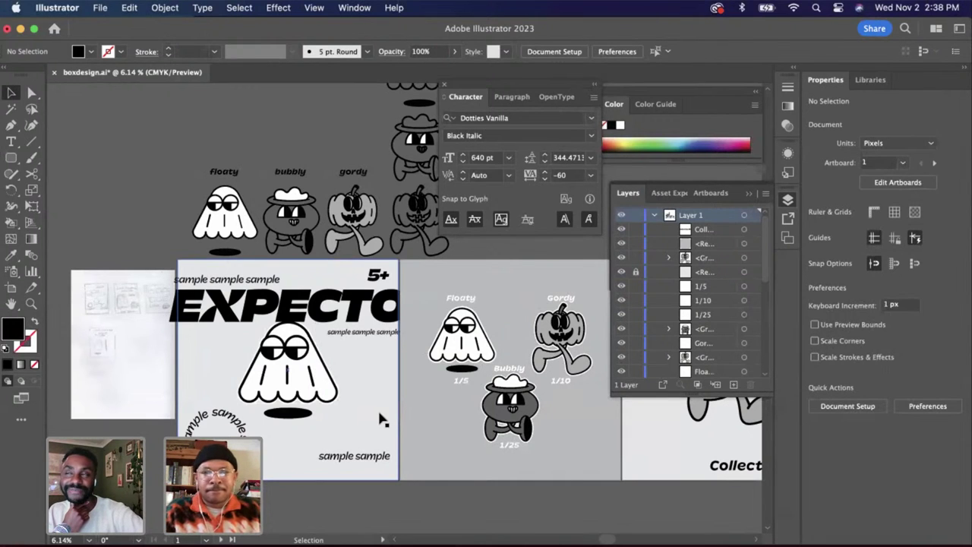
Try to nudge the ghost on the first artboard down 60 px
scroll(382, 420, "up", 3)
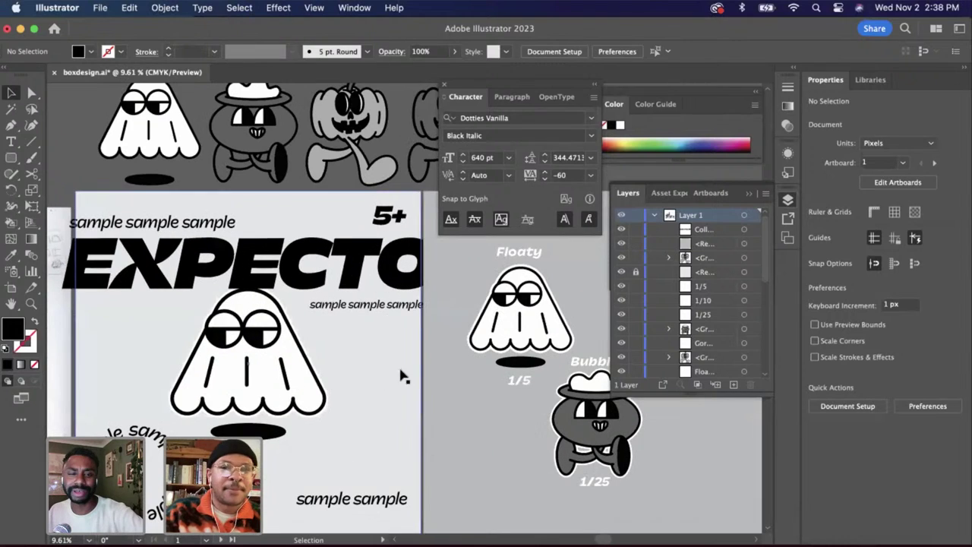
left_click(279, 362)
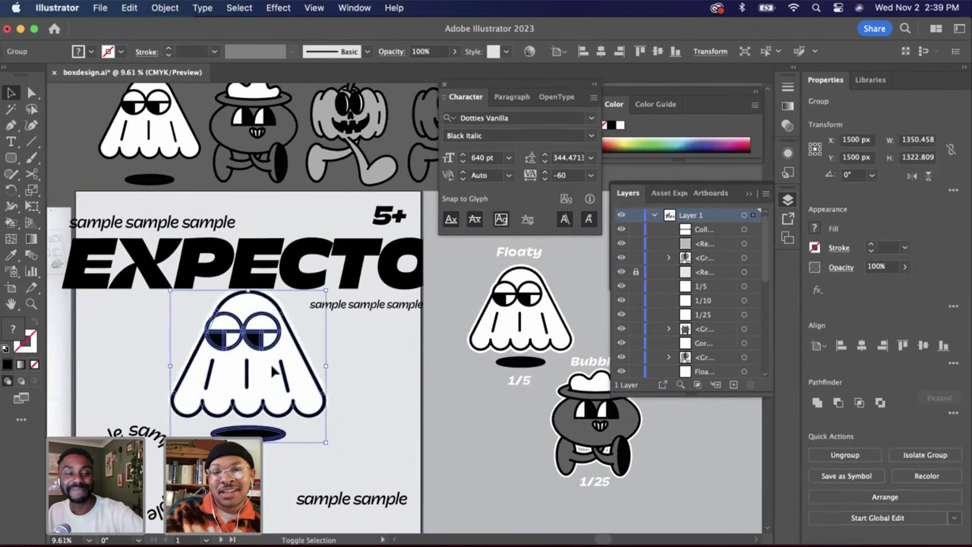
key("shift+Up")
key("shift+Up")
key("shift+Up")
key("shift+Up")
key("shift+Up")
key("shift+Up")
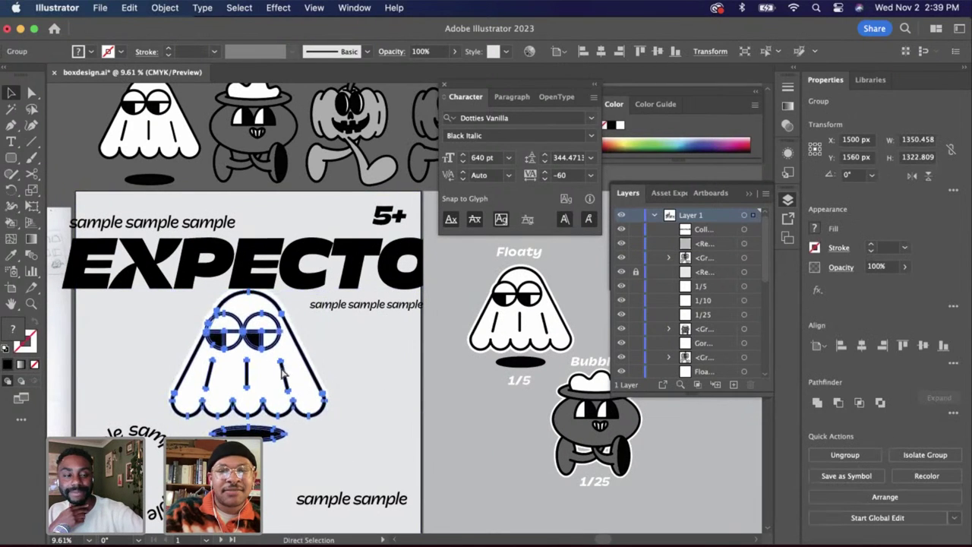
left_click_drag(347, 429, 211, 342)
key("super+z")
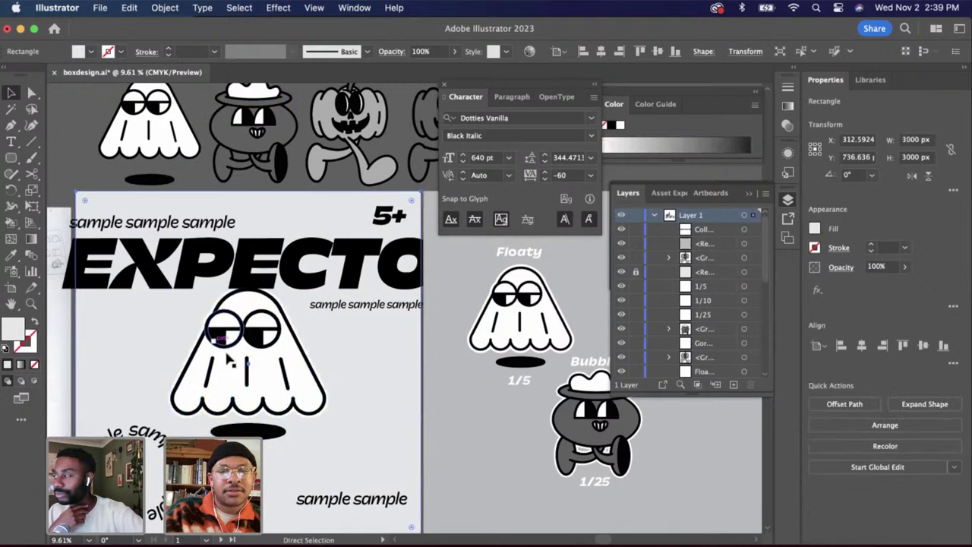
Lock the first artboard's background rectangle and select only the ghost together with its white backing shape
left_click(277, 395)
left_click(391, 427)
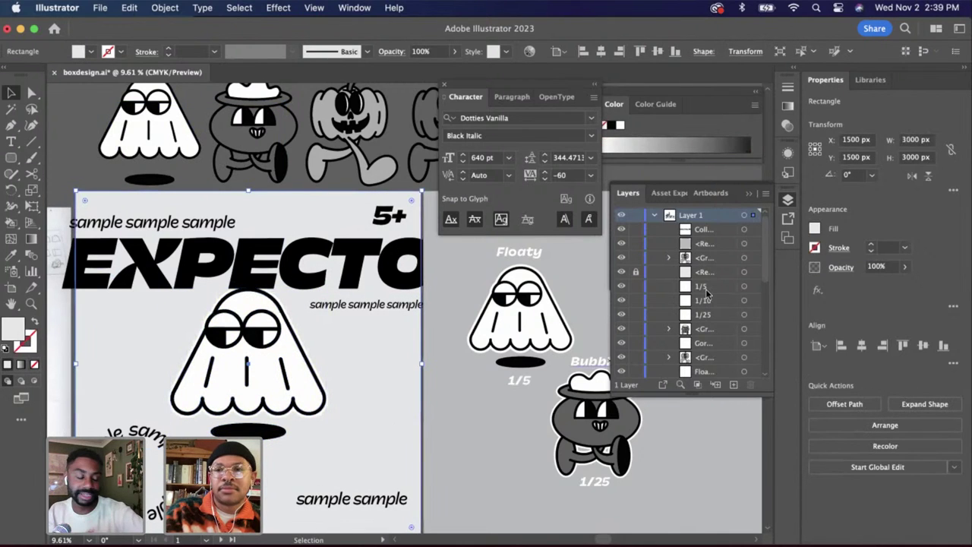
scroll(706, 288, "down", 3)
left_click(635, 371)
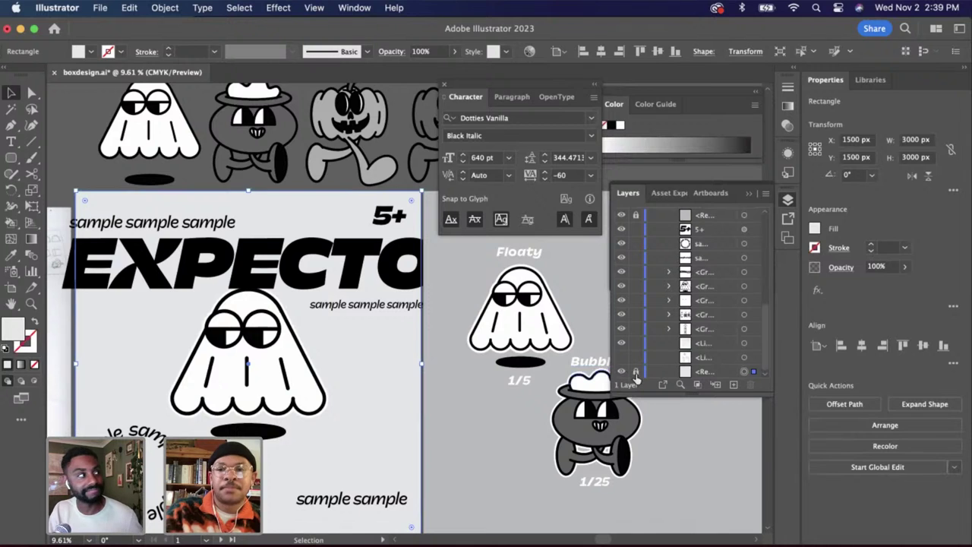
left_click_drag(185, 309, 191, 322)
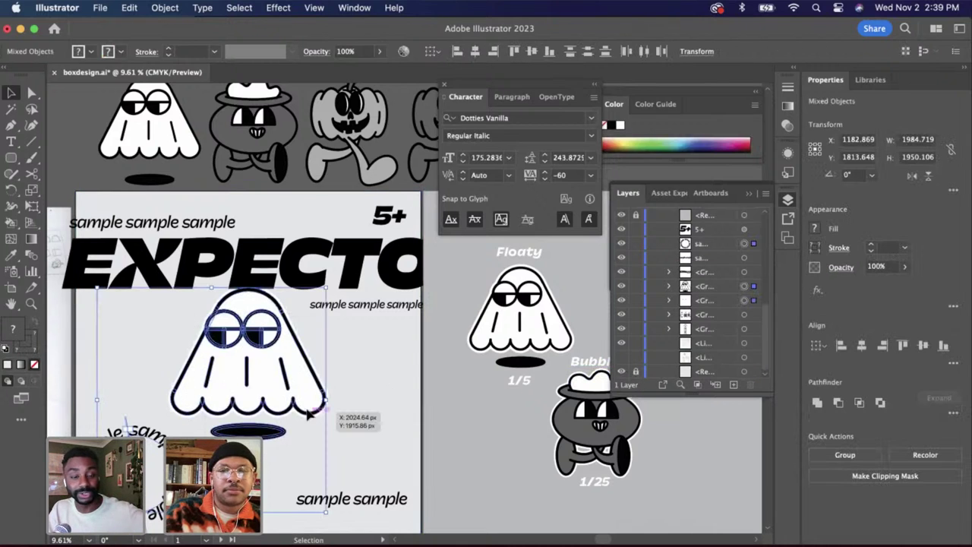
left_click_drag(338, 457, 269, 383)
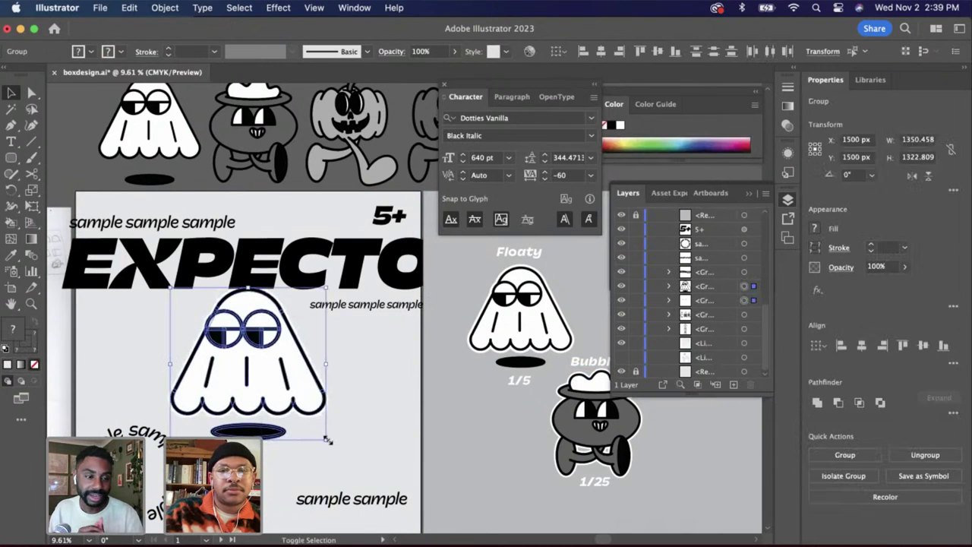
Try to scale the ungrouped ghost and backing down to about 1212 px wide and centre them vertically
left_click_drag(328, 441, 313, 426)
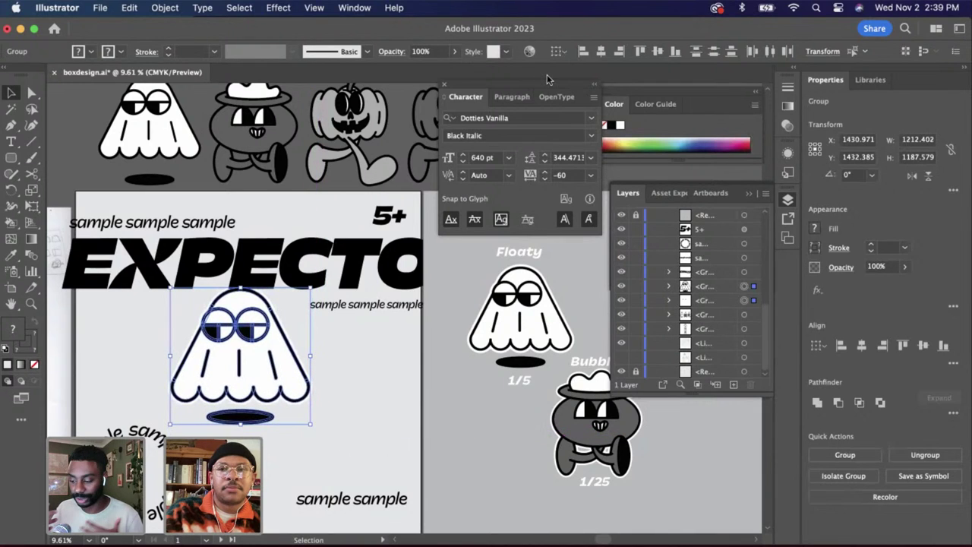
left_click(658, 52)
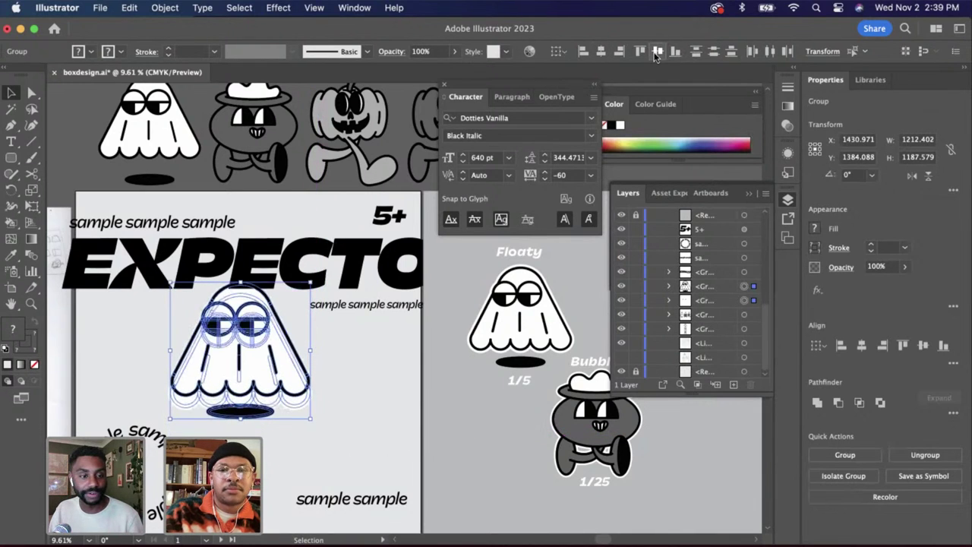
key("super+z")
key("super+z")
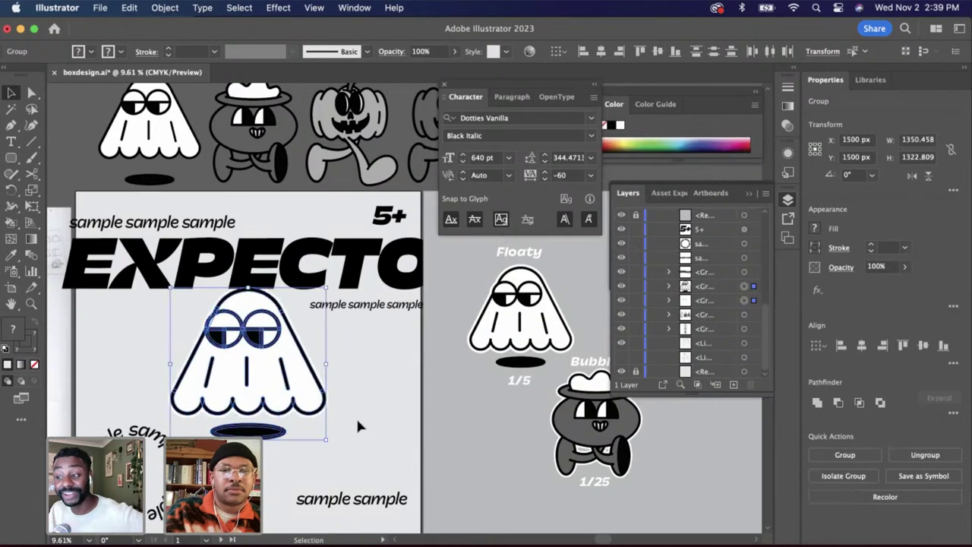
Group the ghost with its white backing and scale the group down proportionally to clear the title text
key("super+g")
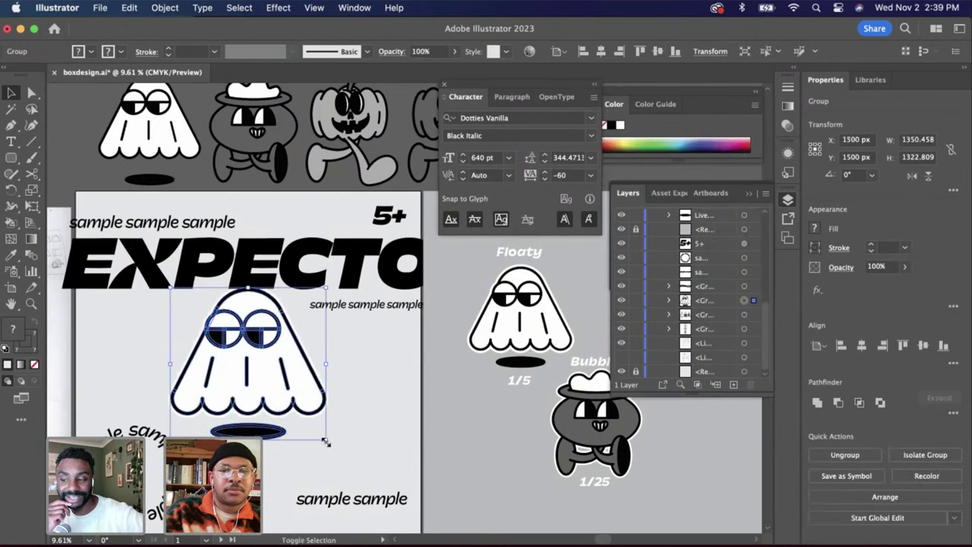
left_click_drag(326, 441, 302, 415)
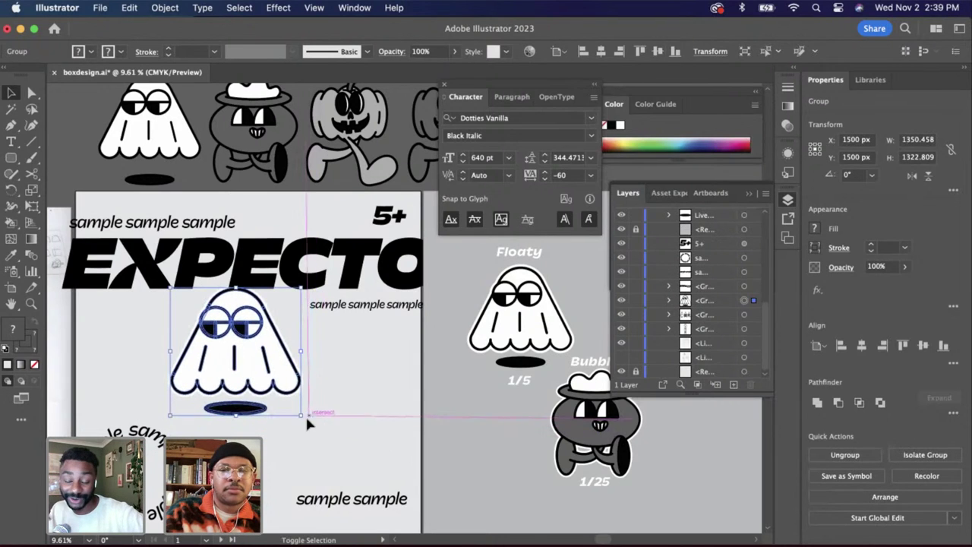
Centre the ghost group horizontally and vertically on the first artboard, move it down slightly and deselect it
left_click(600, 51)
left_click(658, 51)
left_click(401, 355)
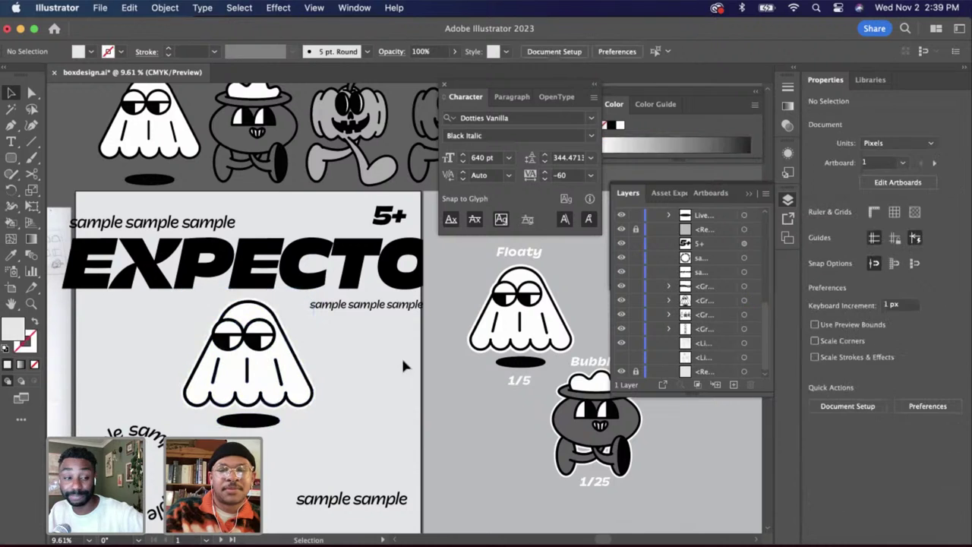
left_click(292, 385)
left_click(368, 388)
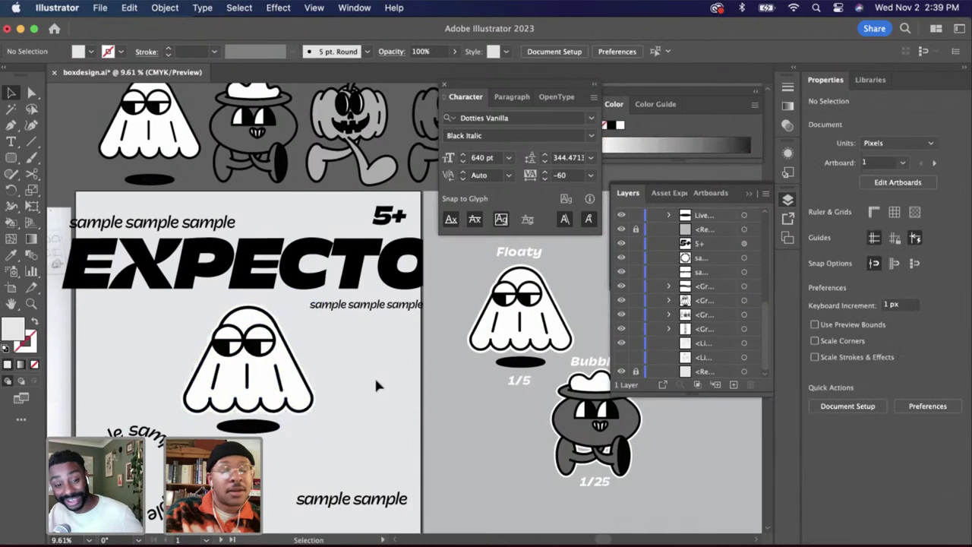
Append "Y" to the title on the first artboard to make it EXPECTOY, and finish text editing
double_click(412, 274)
double_click(412, 273)
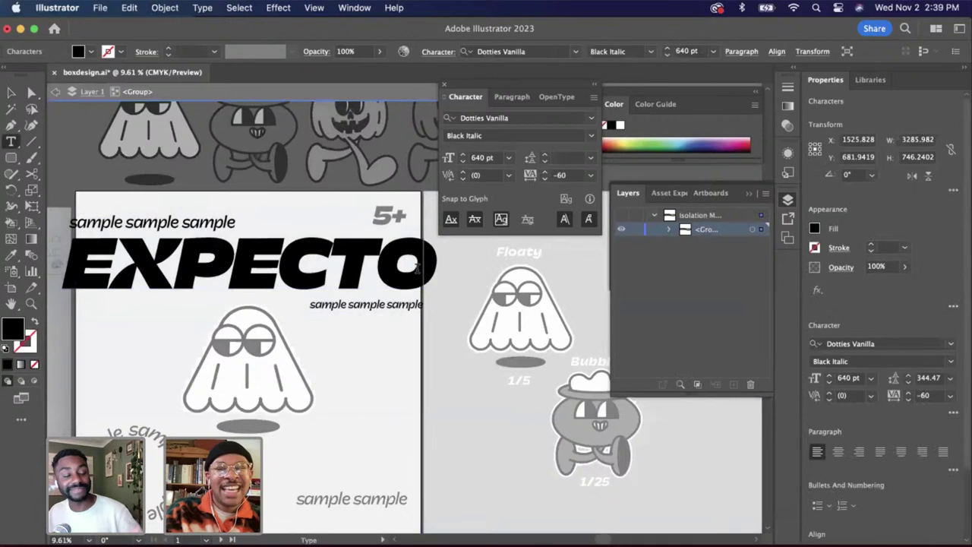
type("Y")
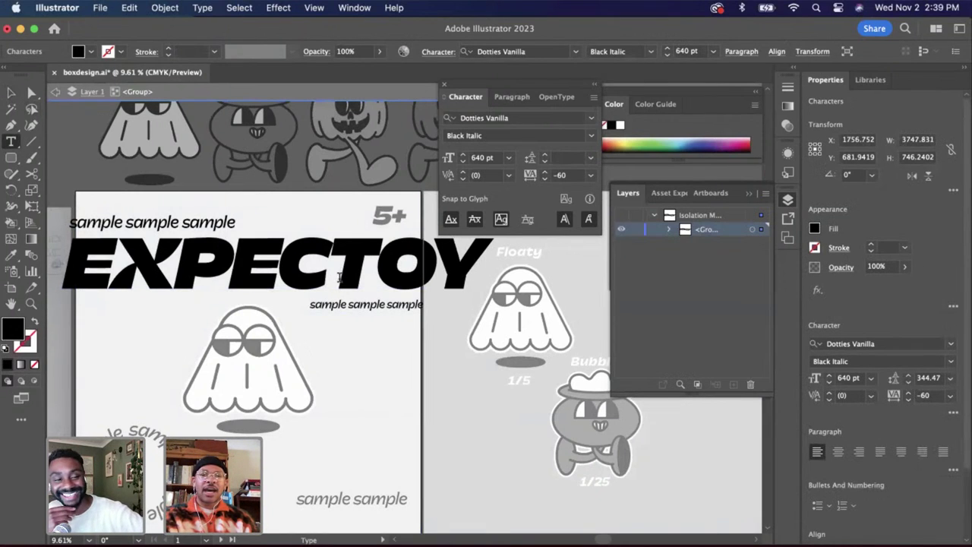
left_click_drag(339, 278, 457, 278)
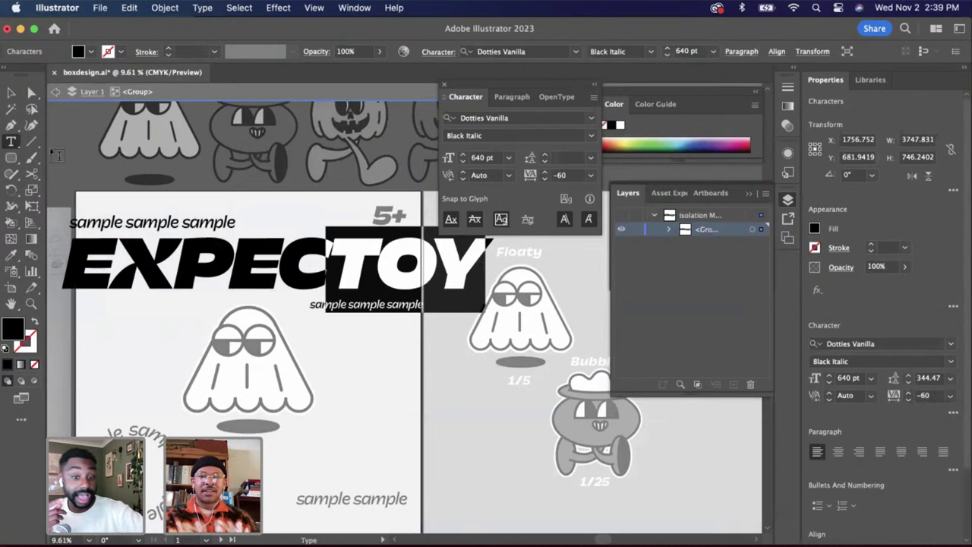
left_click(12, 92)
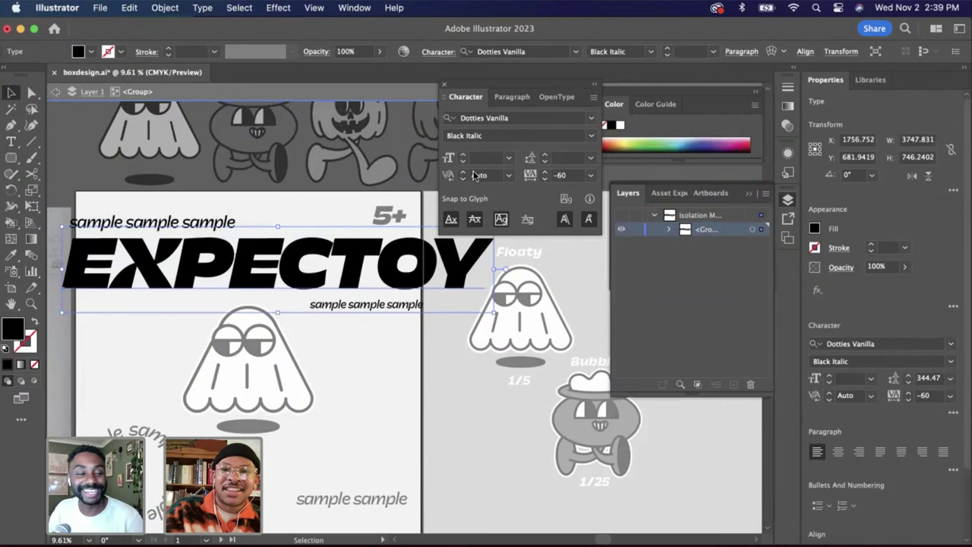
Reduce the whole EXPECTOY title to a font size of 560 pt and finish text editing
double_click(361, 269)
left_click_drag(466, 263, 50, 251)
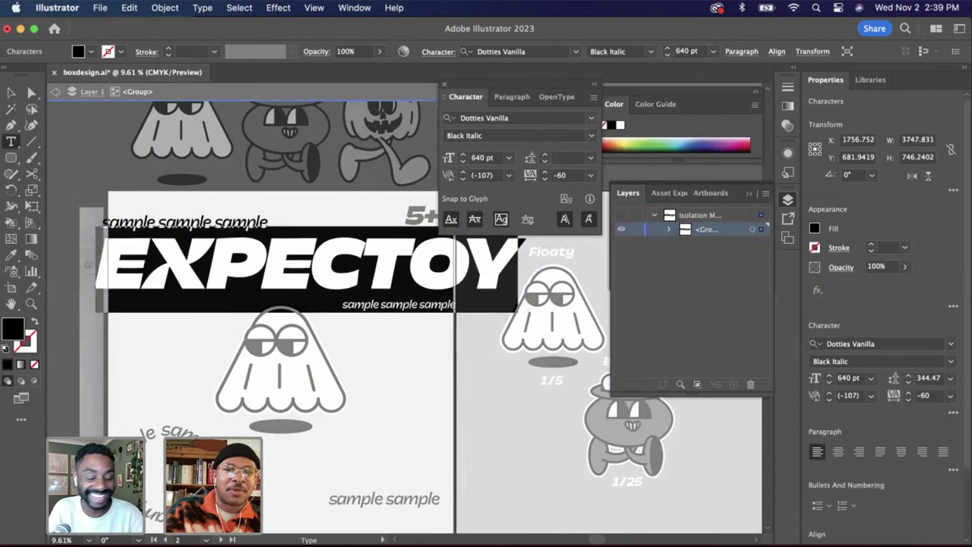
left_click(463, 162)
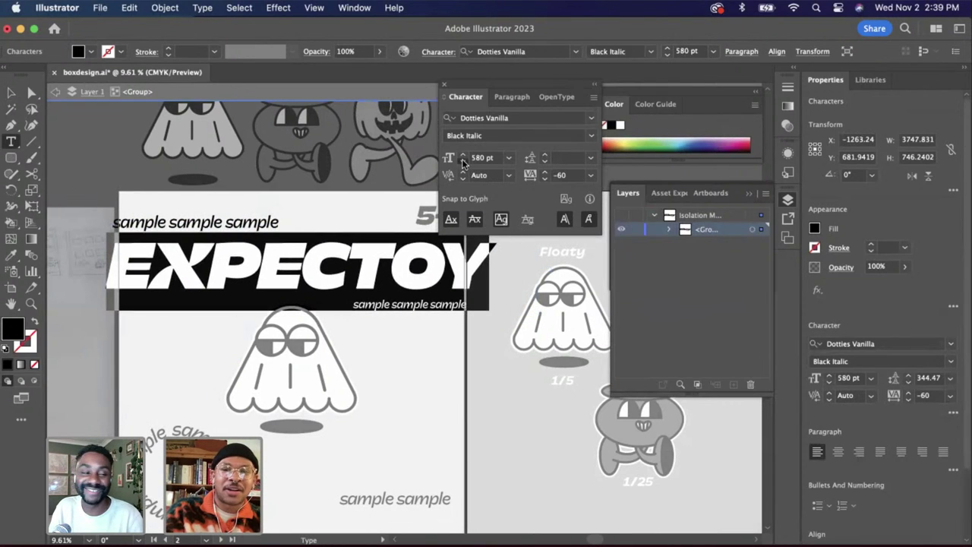
left_click(16, 93)
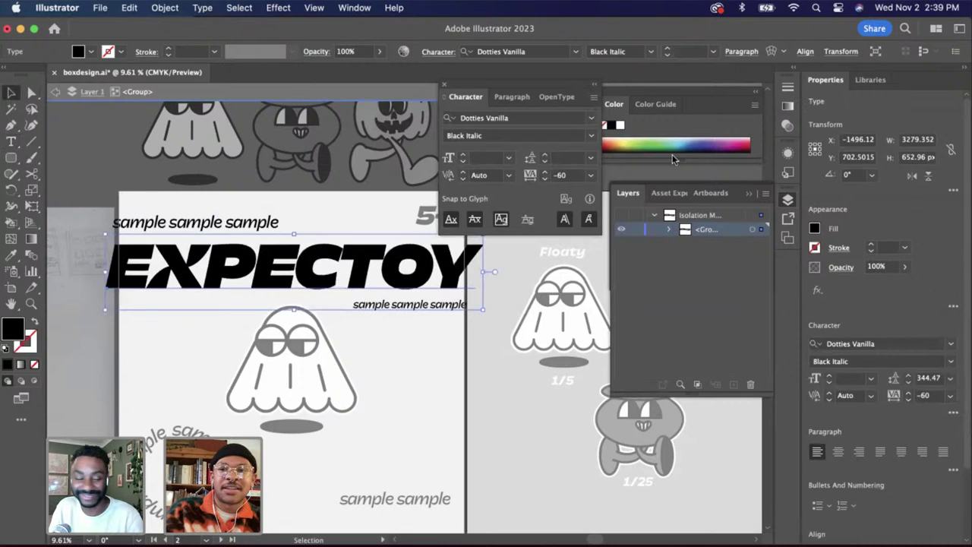
Try to centre the EXPECTOY text horizontally on the artboard
left_click(804, 53)
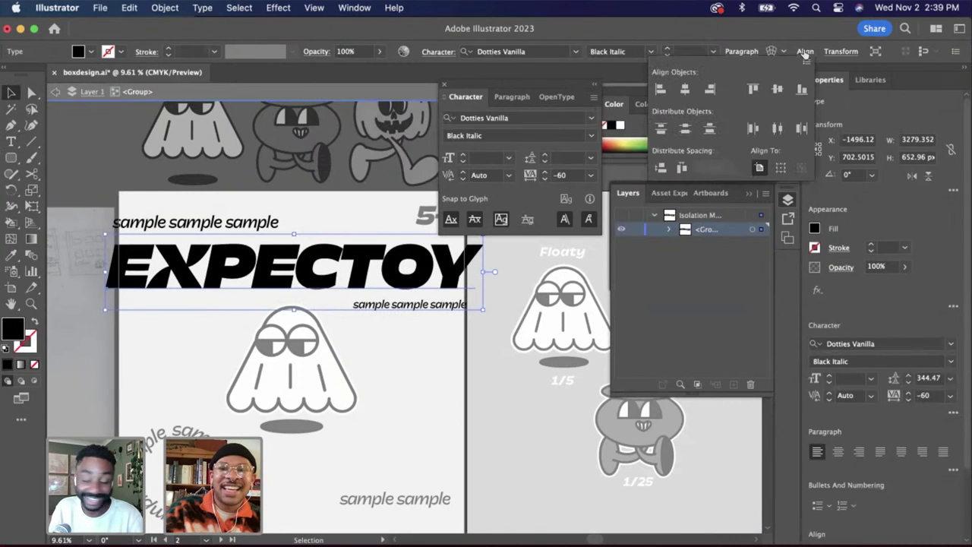
left_click(676, 91)
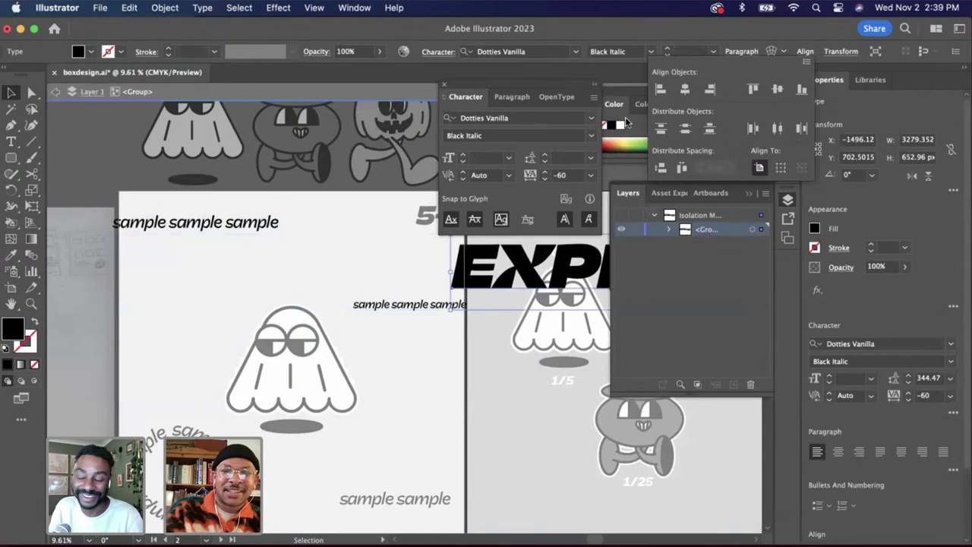
left_click(396, 365)
key("super+z")
left_click(394, 362)
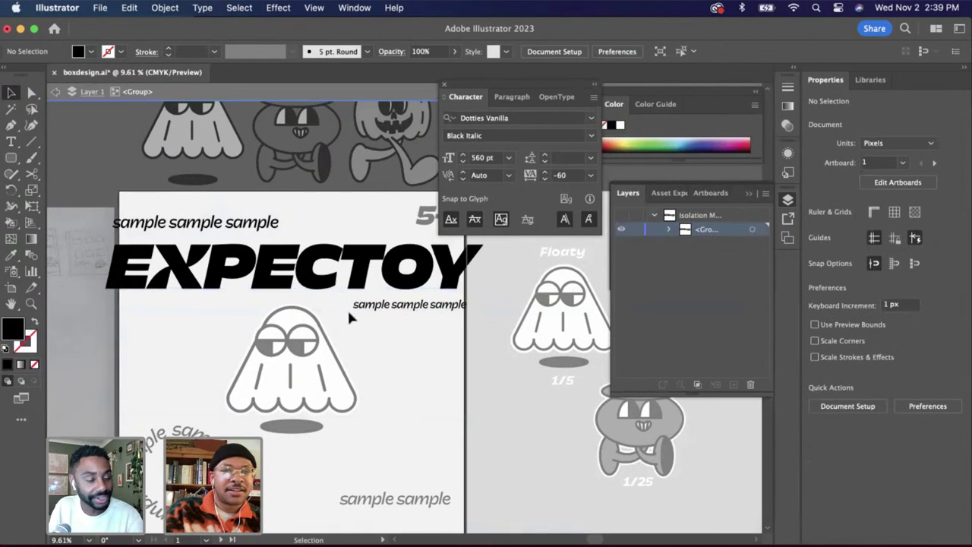
Leave isolation mode of the title group and move the linked sketch image about 300 px left, away from the first artboard
left_click(359, 287)
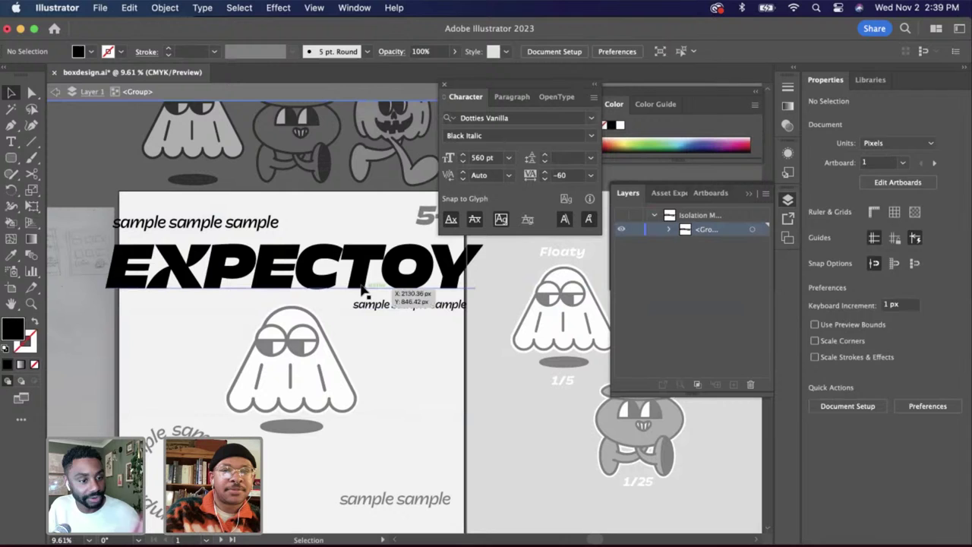
double_click(423, 372)
scroll(404, 365, "down", 2)
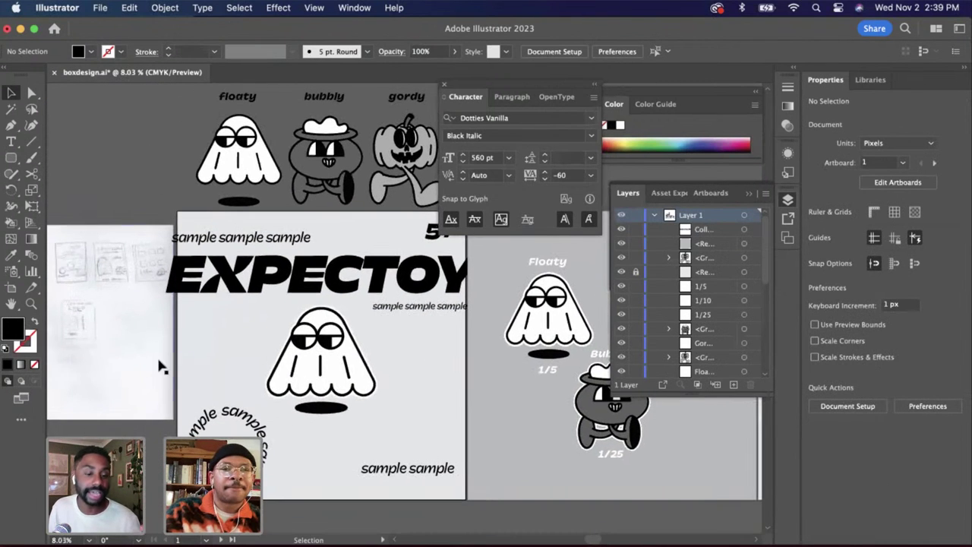
left_click_drag(162, 367, 127, 355)
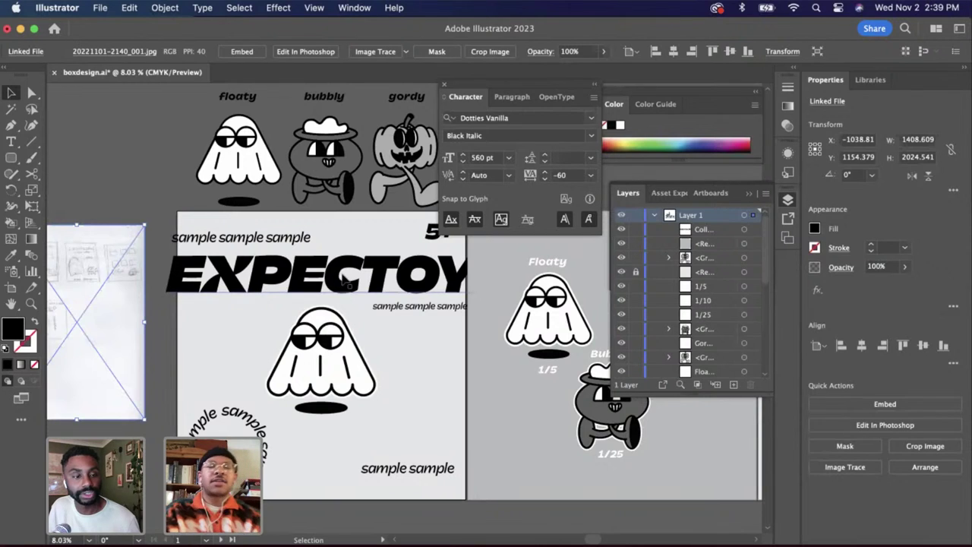
Move the EXPECTOY title group up about 20 px and isolate the group for editing
left_click(282, 241)
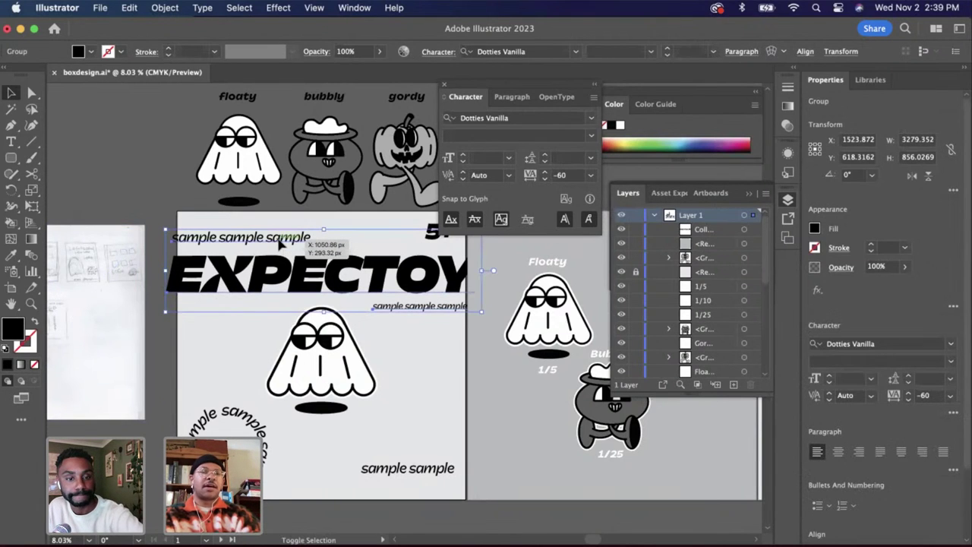
left_click_drag(282, 240, 283, 239)
double_click(429, 308)
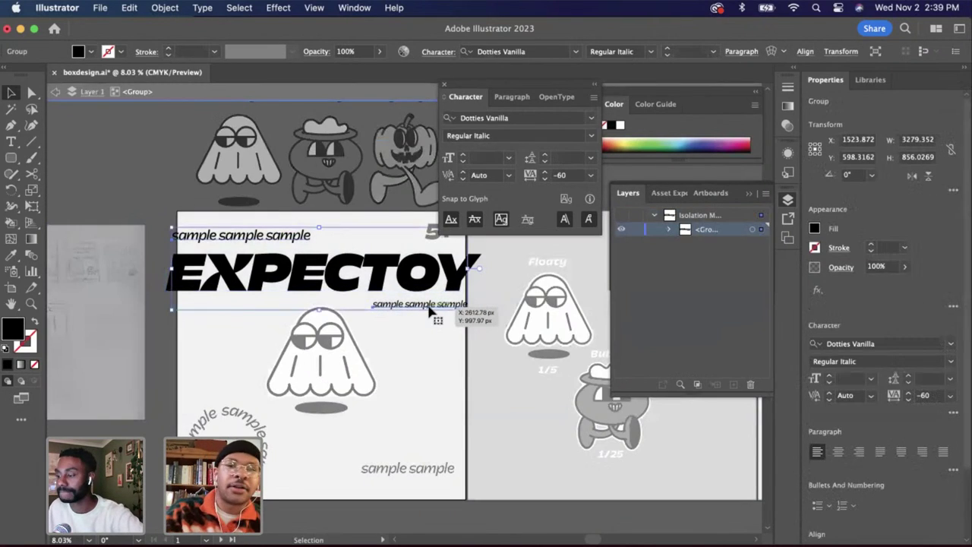
Replace the sample text line below the EXPECTOY title with "Premium Vinyl Figures" and finish text editing
double_click(430, 309)
scroll(431, 312, "up", 1)
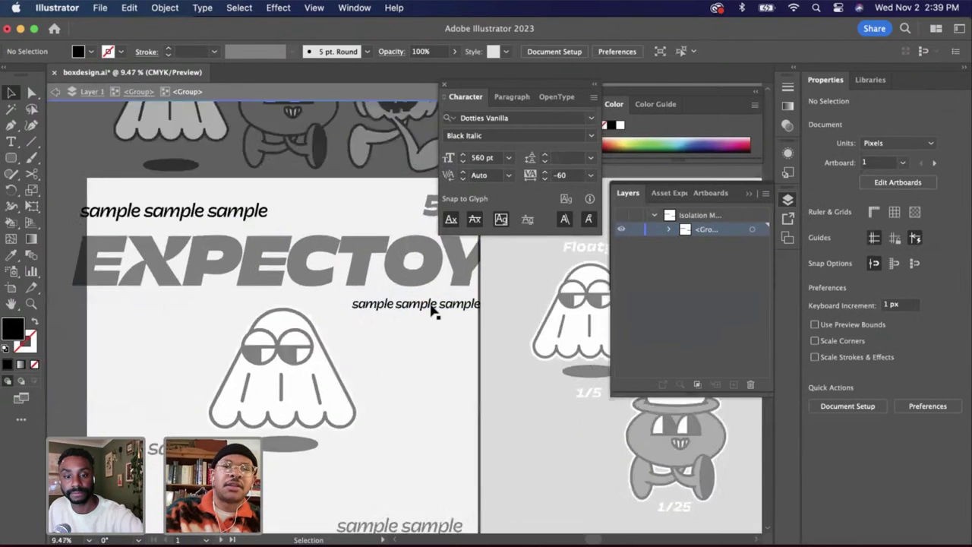
scroll(431, 312, "up", 3)
double_click(471, 307)
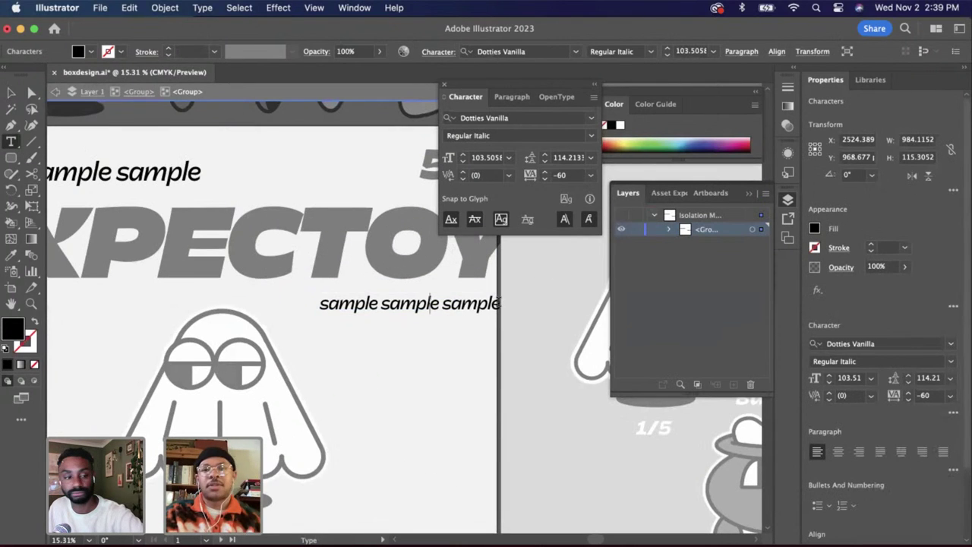
left_click_drag(499, 303, 321, 291)
type("pe")
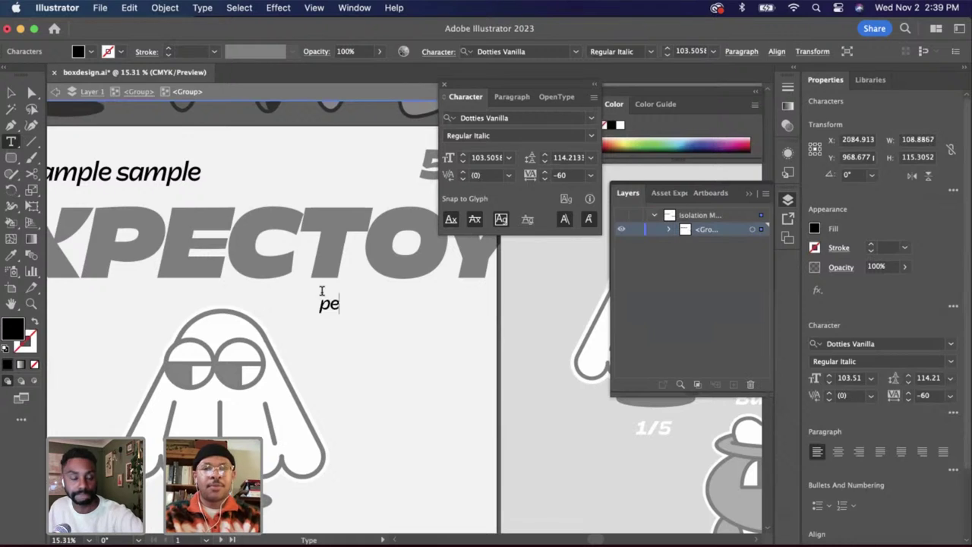
key("BackSpace")
key("BackSpace")
type("Prmei")
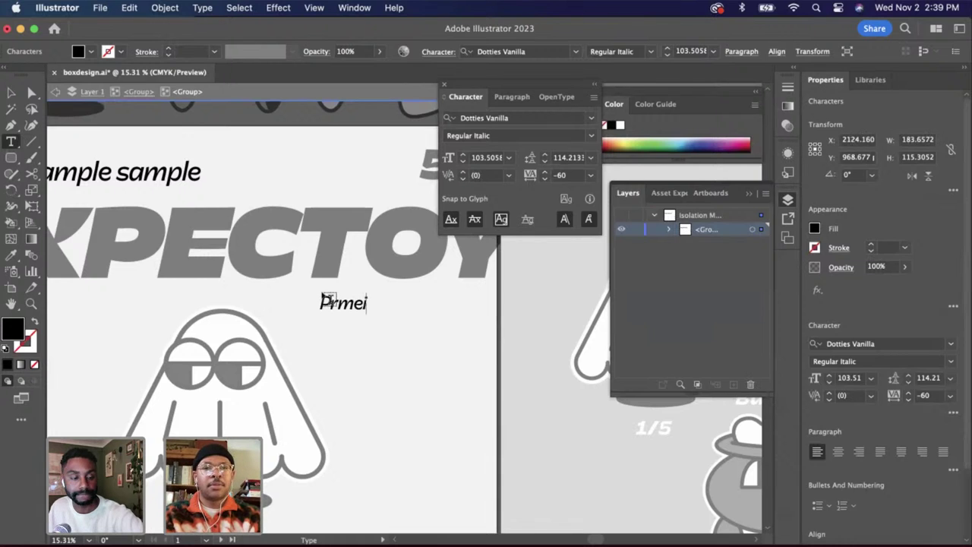
key("BackSpace")
key("BackSpace")
key("BackSpace")
type("emium Vinyl Figut")
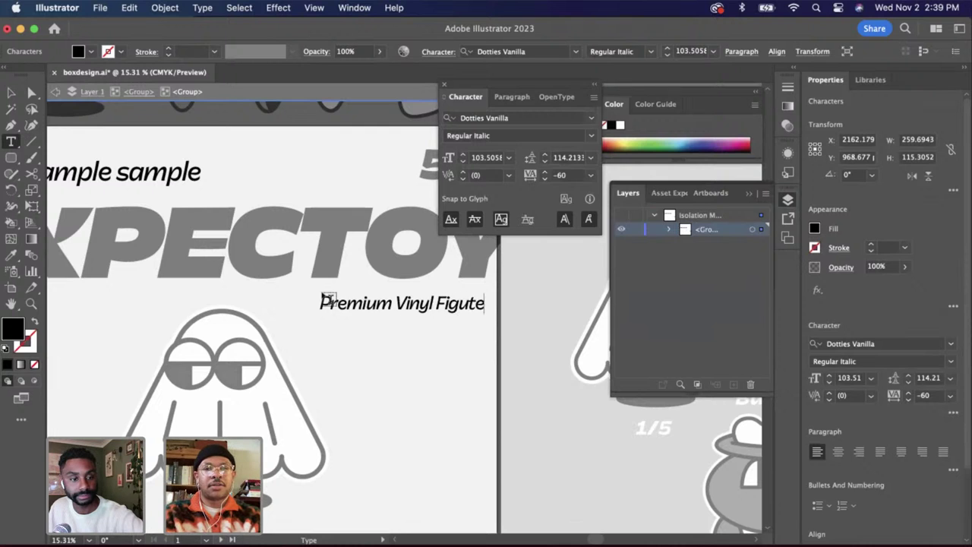
type("es")
key("Escape")
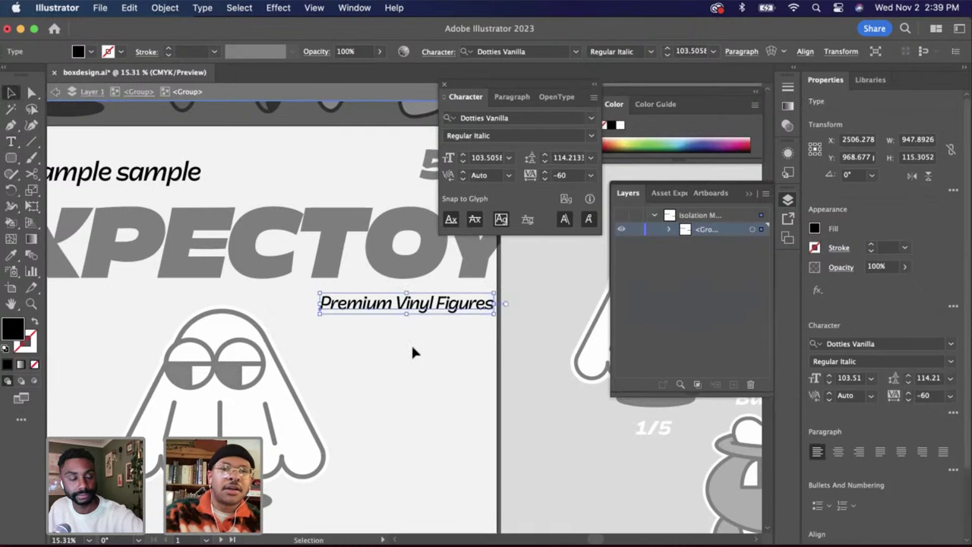
Set the "Premium Vinyl Figures" line to Bold Italic after trying Medium Italic
double_click(411, 343)
scroll(458, 395, "down", 2)
double_click(445, 358)
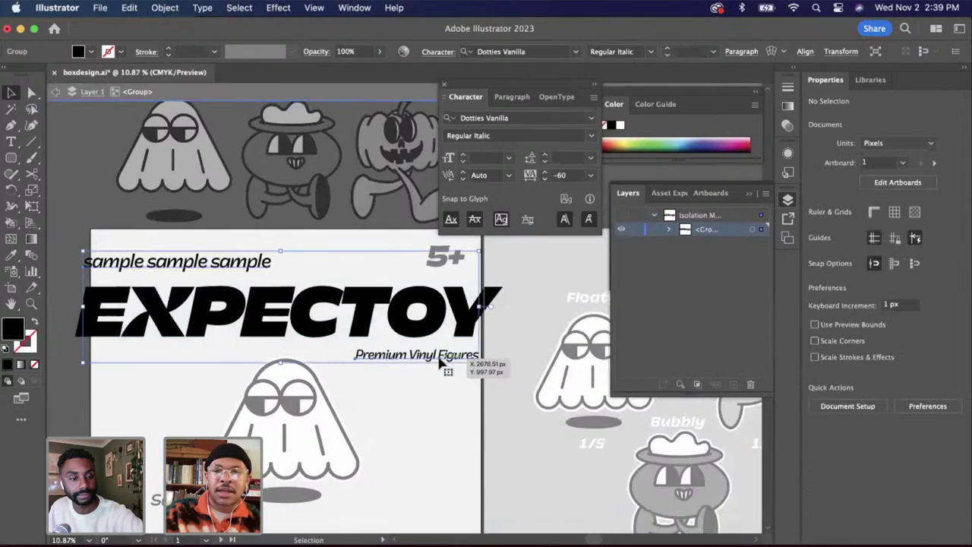
double_click(445, 361)
left_click(445, 362)
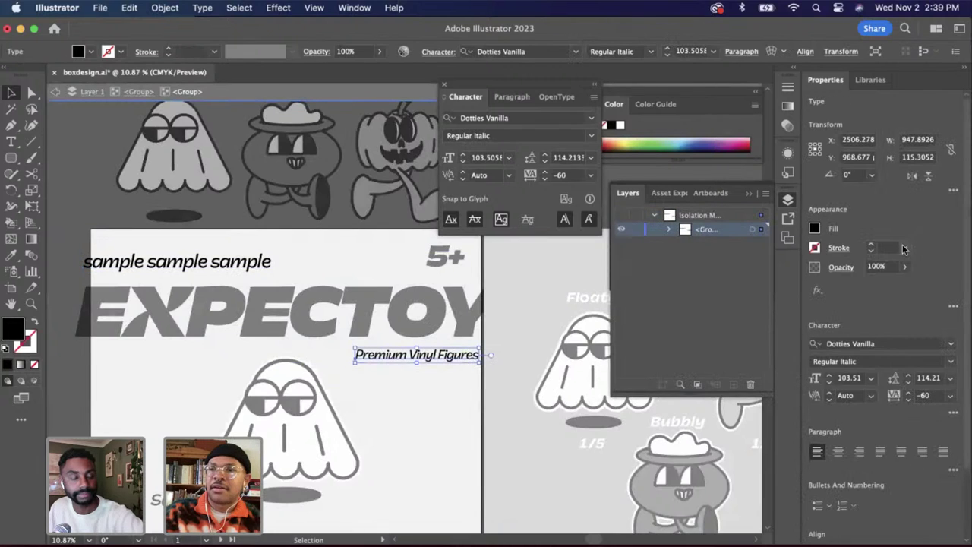
left_click(790, 88)
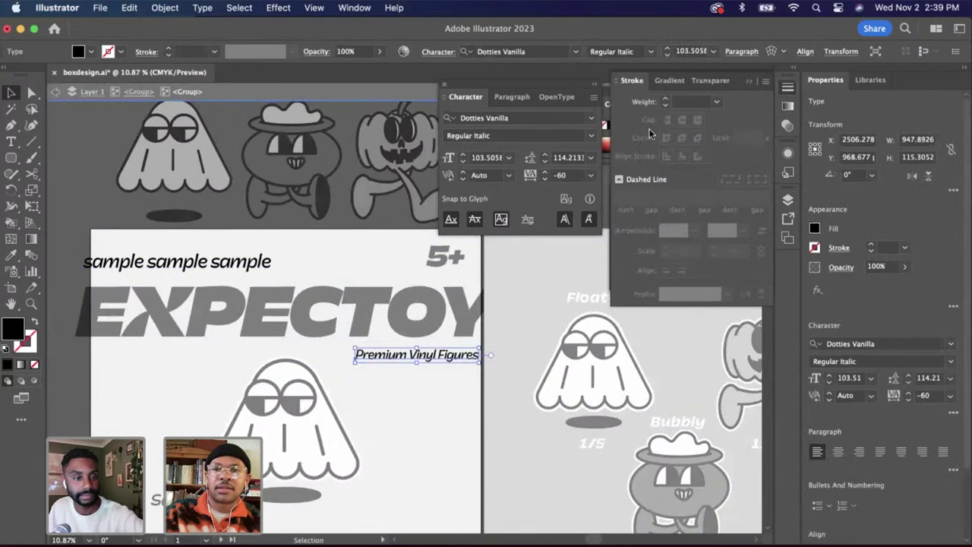
left_click(589, 135)
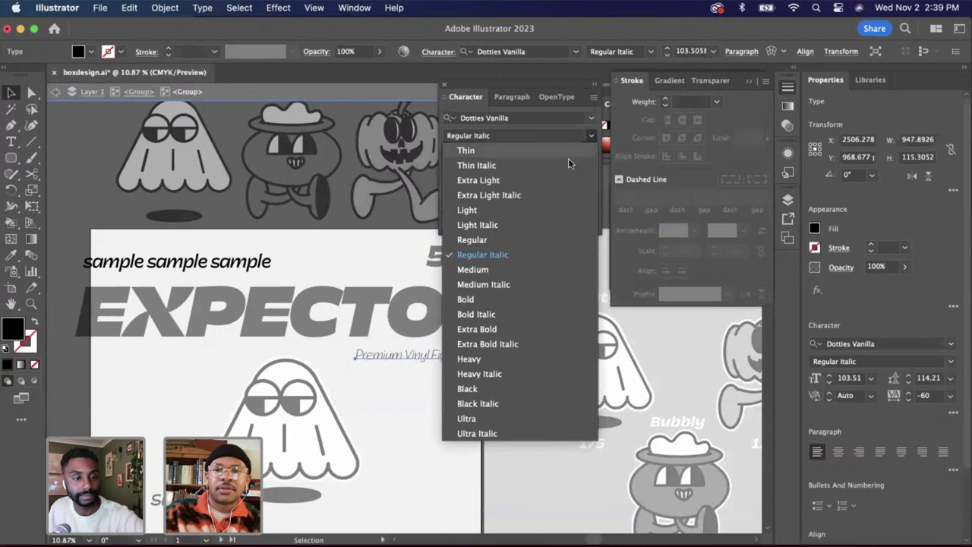
left_click(498, 287)
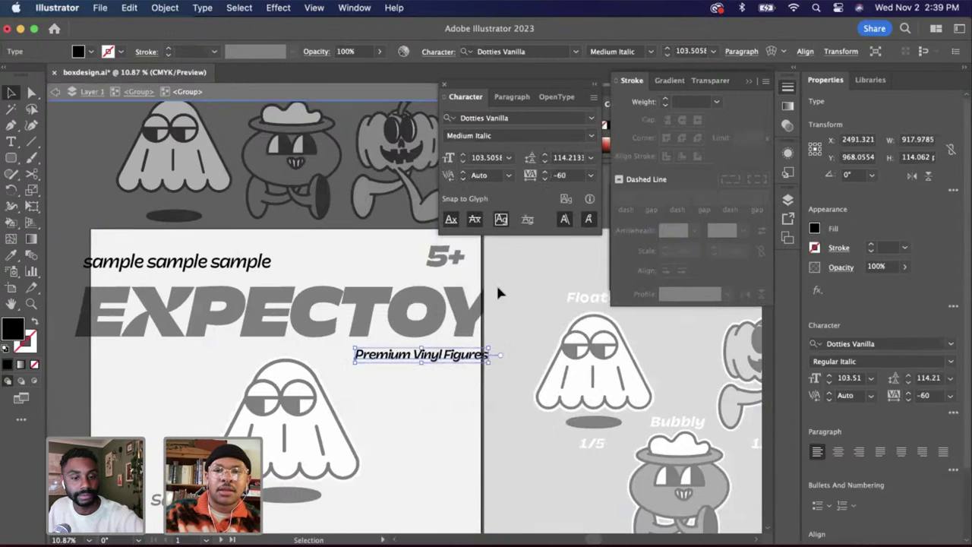
scroll(561, 172, "up", 3)
scroll(562, 175, "down", 2)
left_click(590, 137)
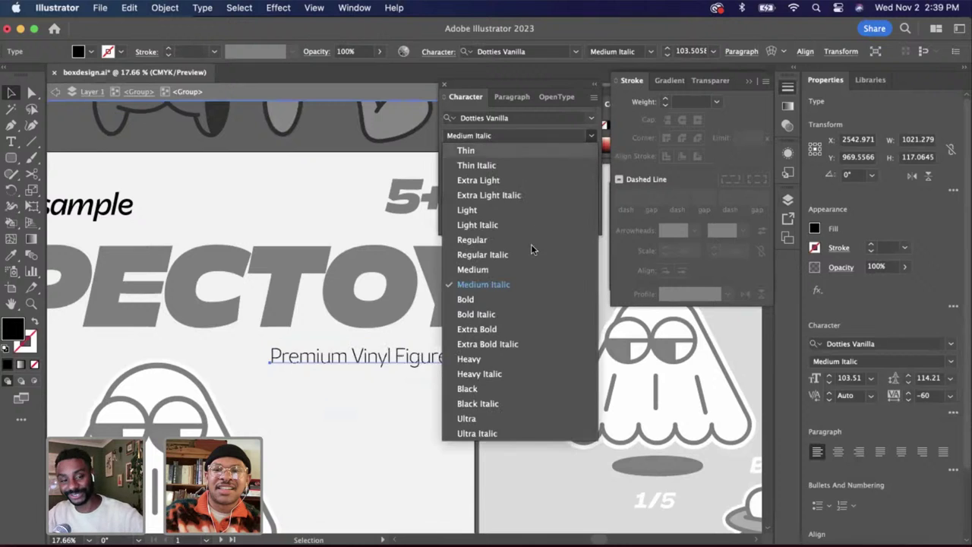
left_click(503, 314)
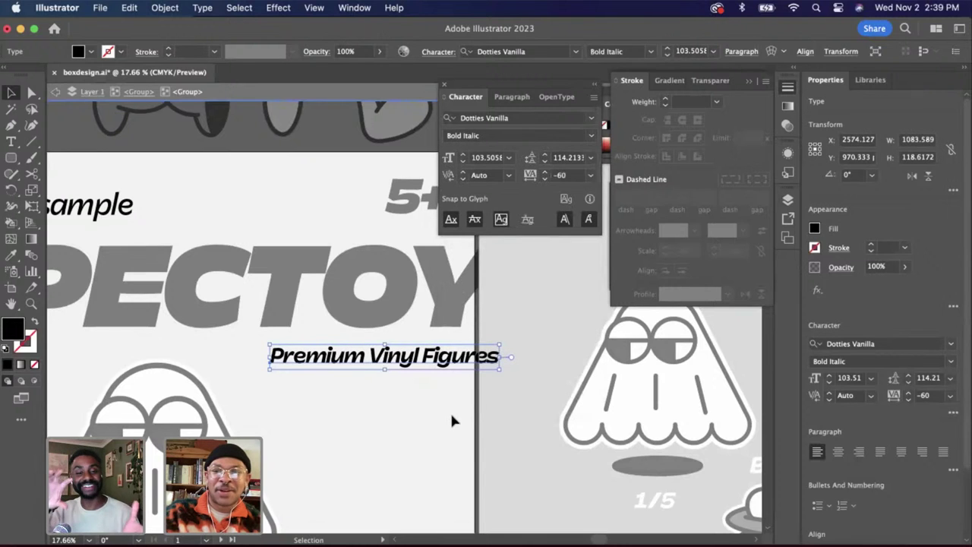
Scale the "Premium Vinyl Figures" line down to about 88 pt and deselect it
left_click_drag(499, 370, 466, 372)
scroll(454, 366, "up", 2)
left_click(432, 396)
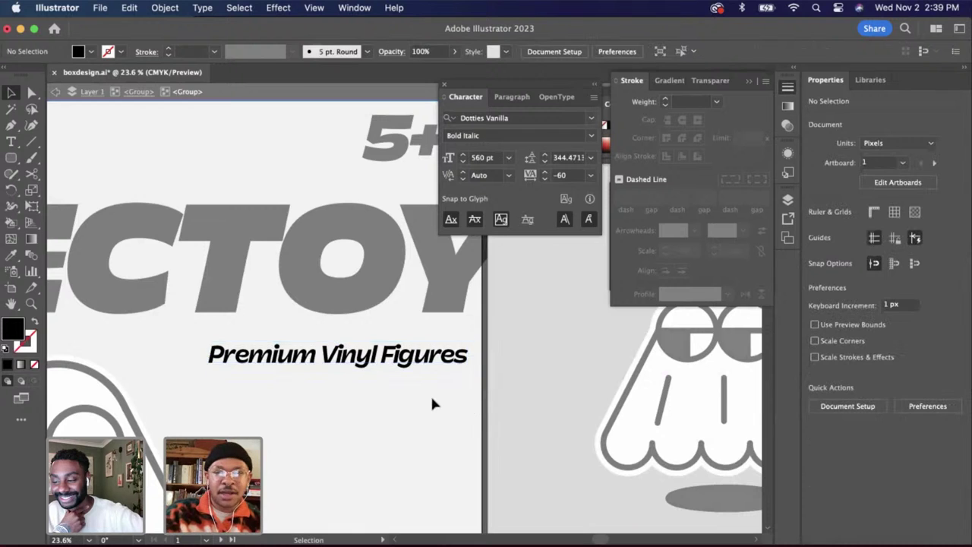
scroll(430, 393, "down", 3)
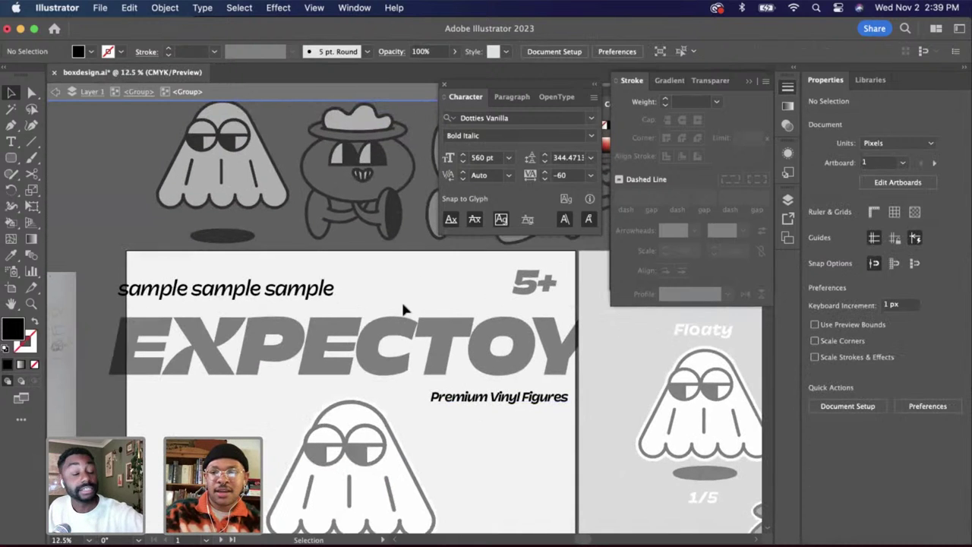
scroll(514, 382, "up", 4)
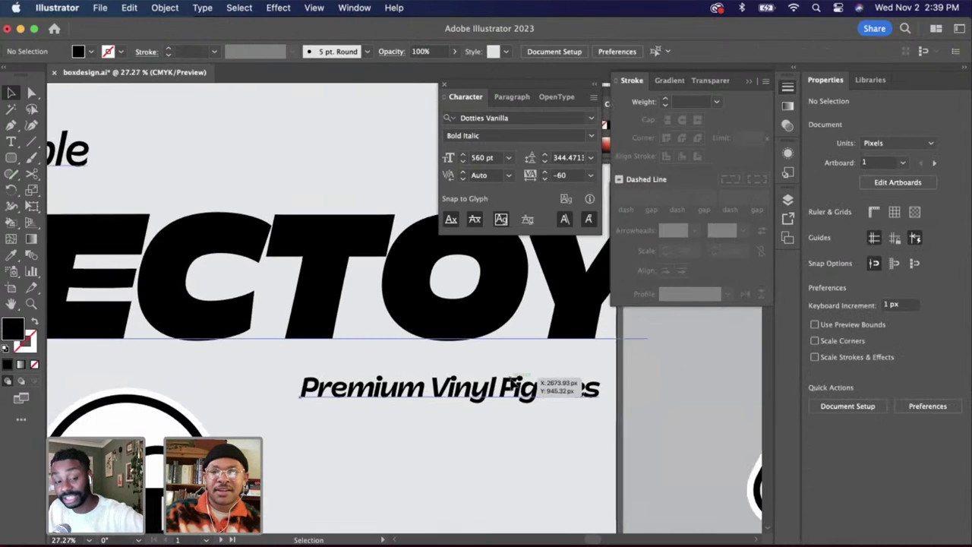
Isolate the "Premium Vinyl Figures" line within the title group and enlarge it proportionally to about 110 pt
left_click(546, 389)
scroll(534, 396, "down", 2)
double_click(536, 394)
left_click(555, 392)
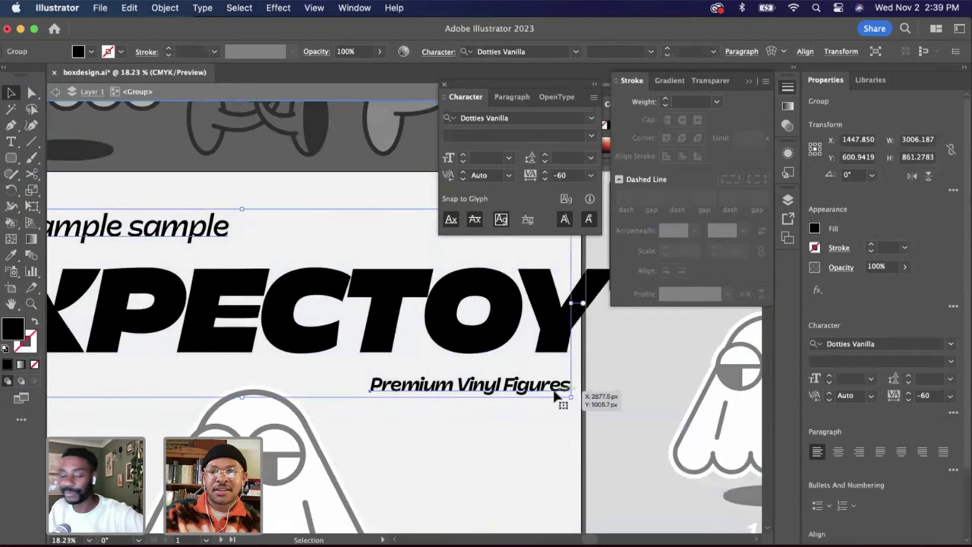
double_click(555, 392)
left_click(554, 392)
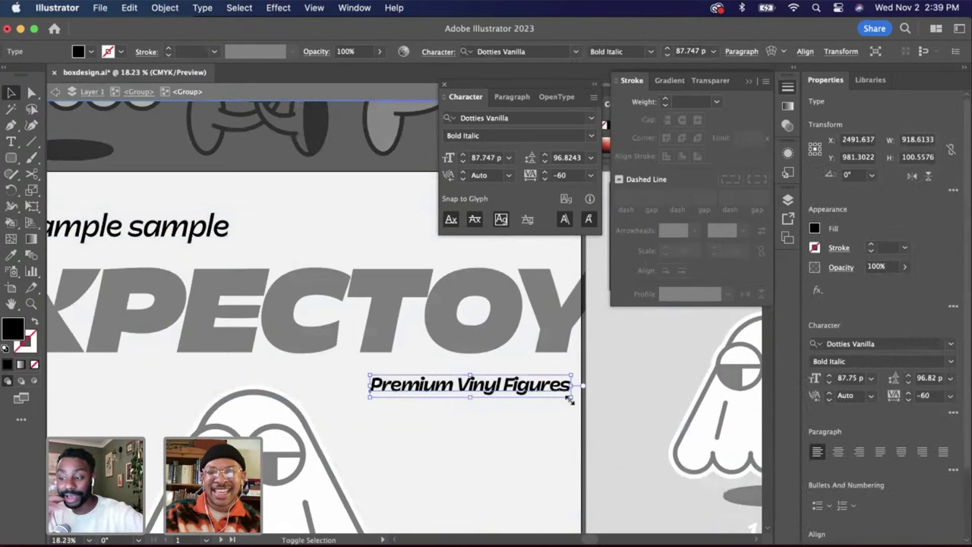
left_click_drag(571, 397, 622, 428)
Nudge the "Premium Vinyl Figures" line 230 px left to keep it inside the artboard, and leave isolation mode
key("shift+Left")
key("shift+Left")
key("shift+Left")
key("shift+Left")
key("shift+Left")
key("shift+Left")
key("shift+Left")
key("shift+Left")
key("shift+Left")
key("shift+Left")
key("shift+Left")
key("shift+Left")
key("shift+Left")
key("shift+Left")
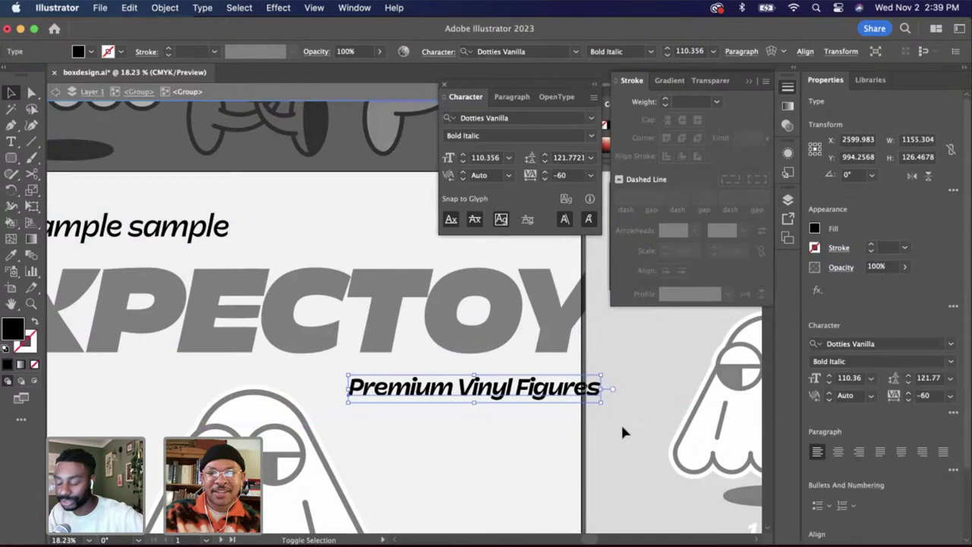
key("shift+Left")
key("shift+Left")
key("shift+Left")
key("shift+Left")
key("shift+Left")
key("shift+Left")
key("shift+Left")
key("shift+Left")
key("shift+Left")
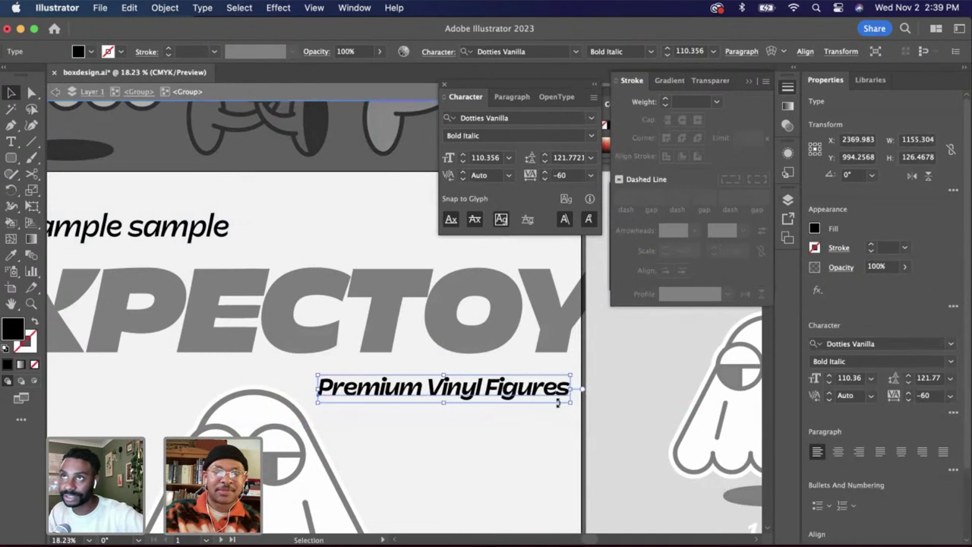
scroll(578, 409, "up", 2)
double_click(576, 460)
scroll(576, 460, "down", 3)
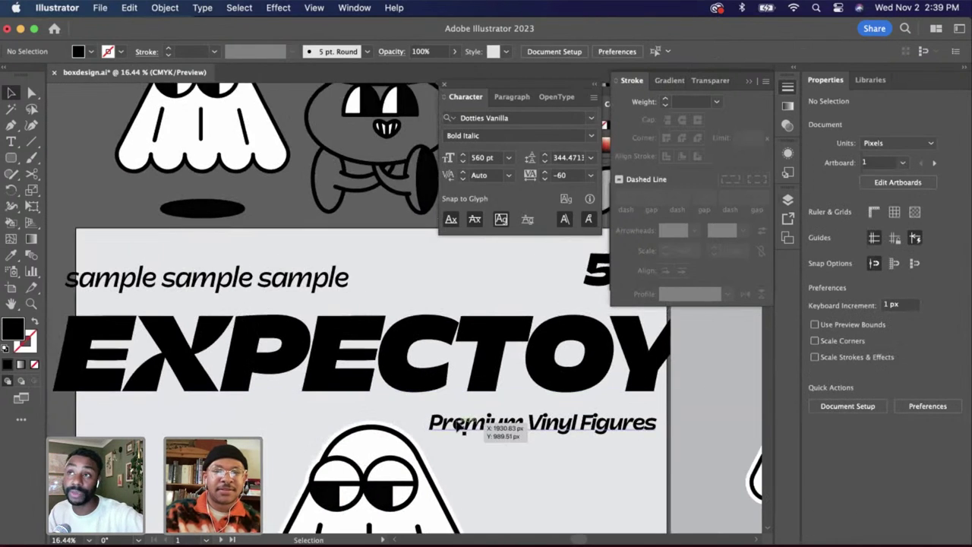
Match the sample line above EXPECTOY to the character style of "Premium Vinyl Figures" with the Eyedropper, and deselect it
left_click(458, 426)
double_click(282, 277)
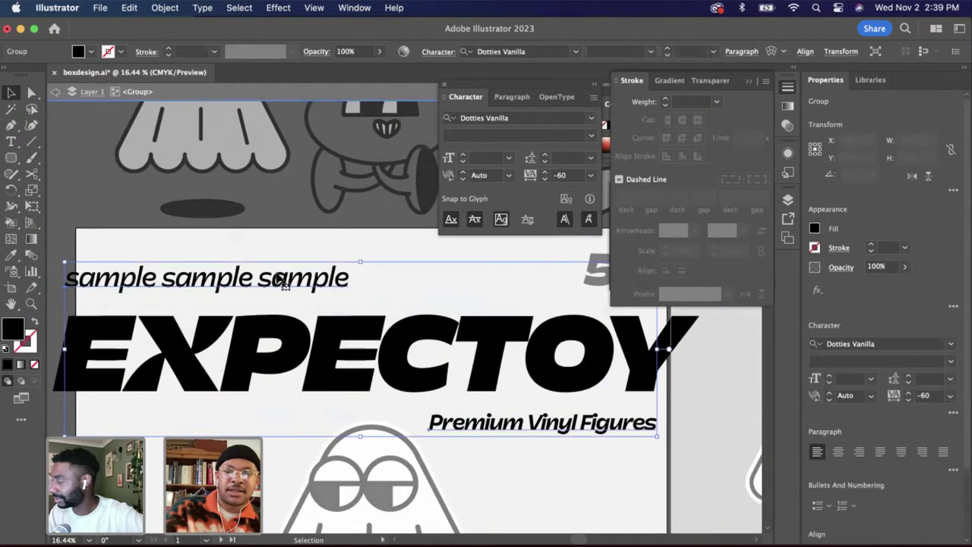
double_click(308, 283)
left_click(308, 283)
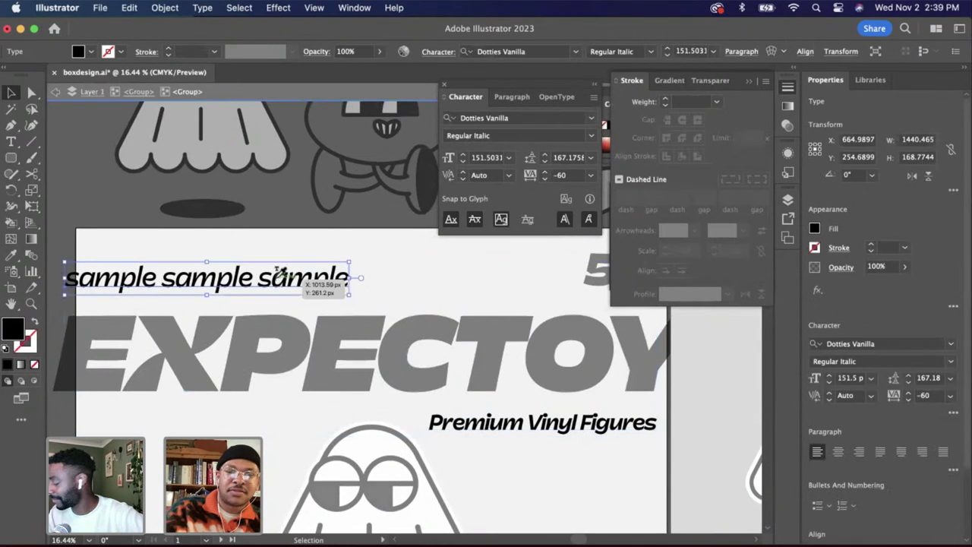
key("i")
left_click(471, 423)
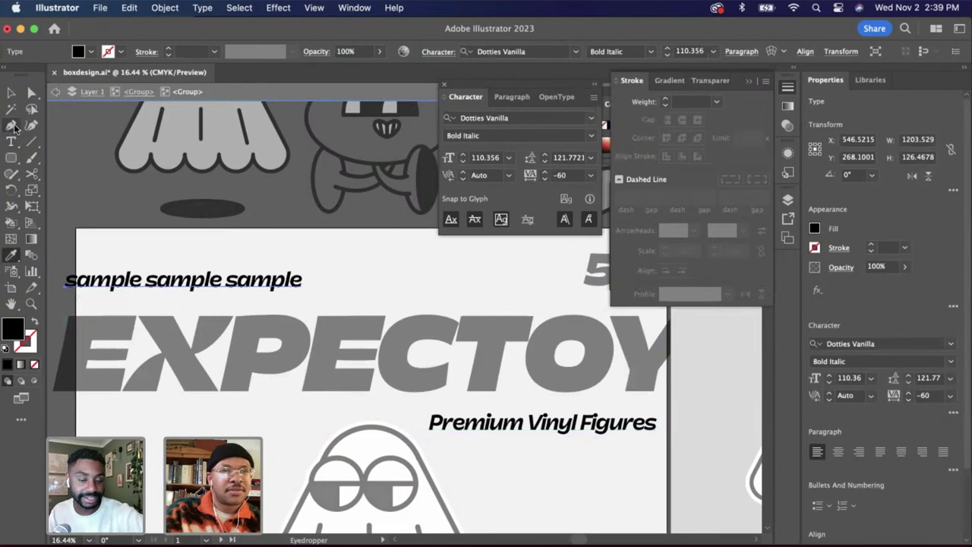
left_click(11, 92)
scroll(278, 302, "down", 2)
left_click(316, 291)
left_click(290, 287)
double_click(309, 286)
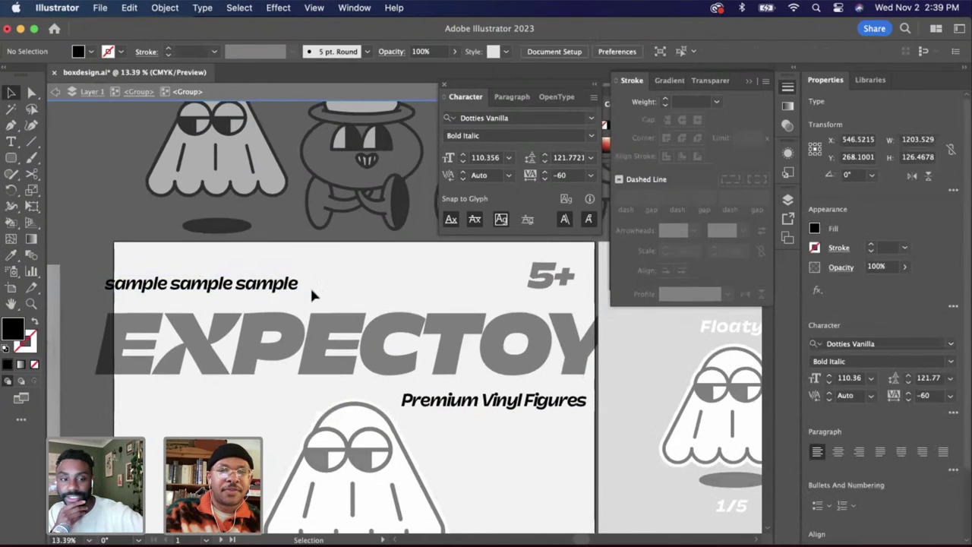
Enlarge the sample line above EXPECTOY proportionally to about 126 pt and leave isolation mode
scroll(298, 292, "left", 1)
double_click(300, 297)
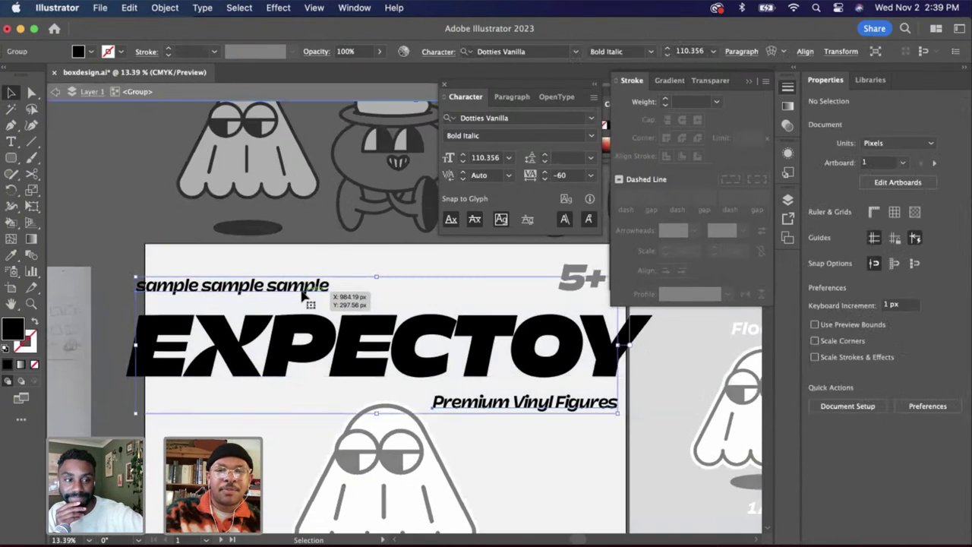
double_click(318, 287)
left_click(315, 288)
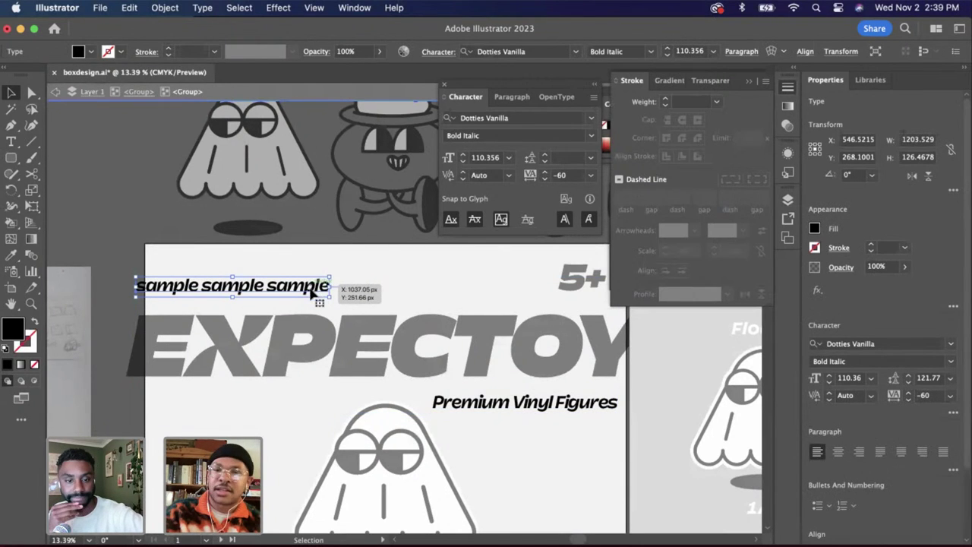
left_click_drag(329, 297, 357, 299)
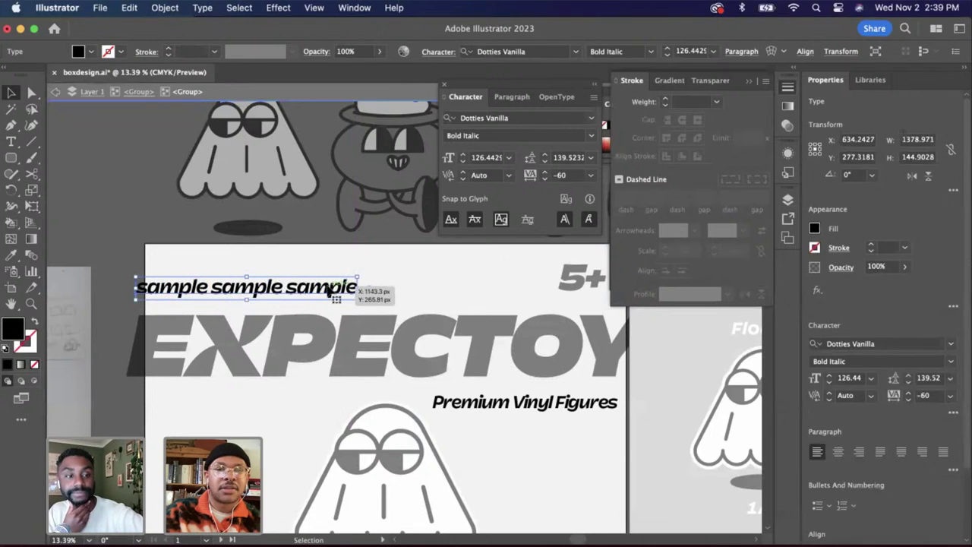
key("super+shift+a")
double_click(398, 302)
scroll(398, 302, "down", 4)
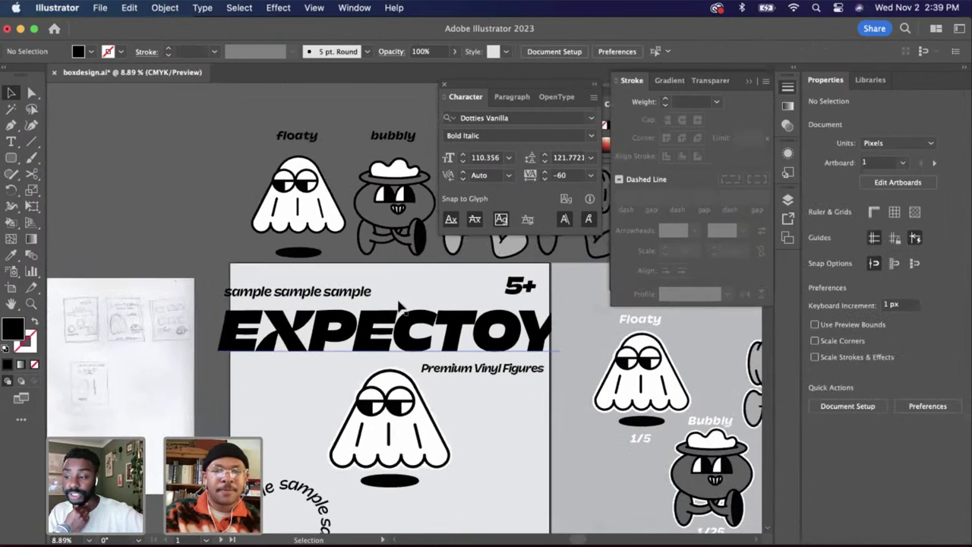
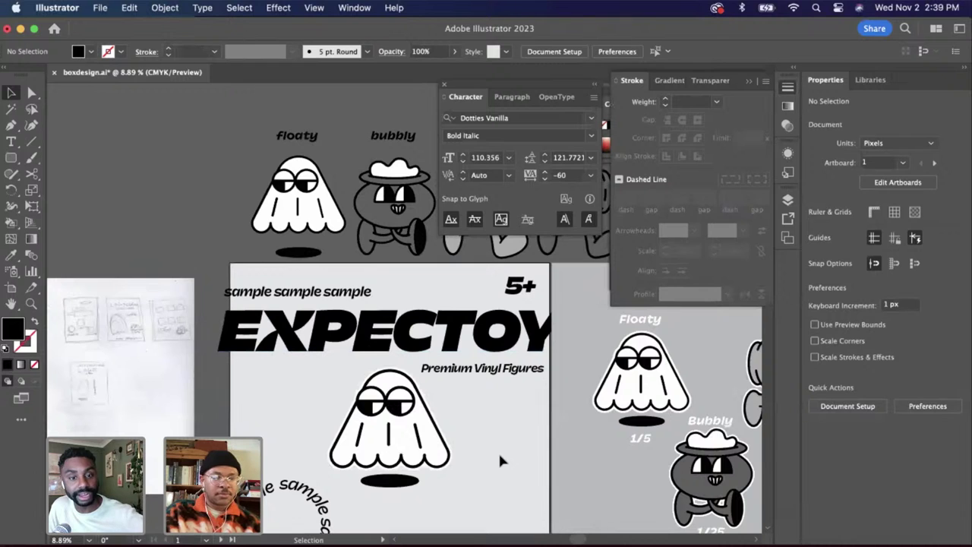
Replace the sample line above EXPECTOY with "Series 1" and leave isolation mode
double_click(370, 296)
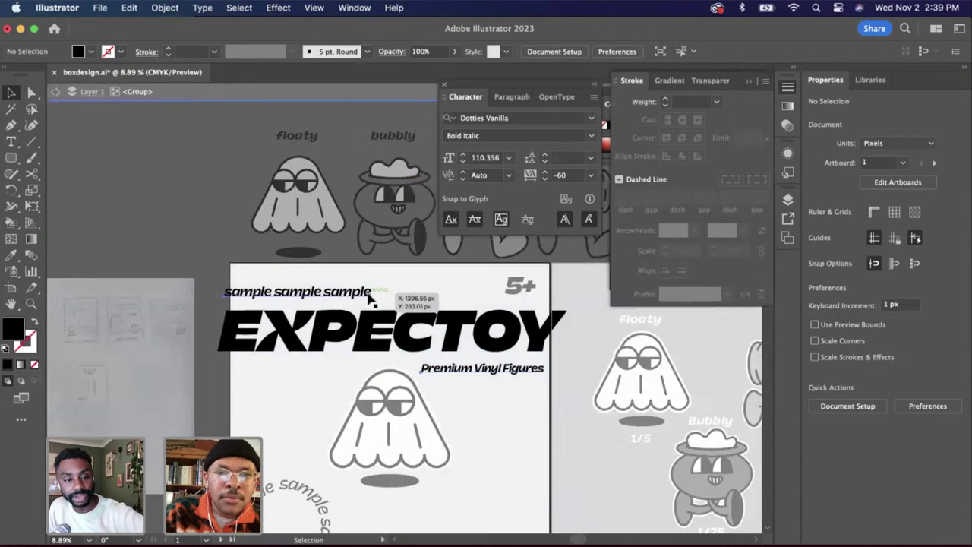
double_click(369, 297)
double_click(370, 293)
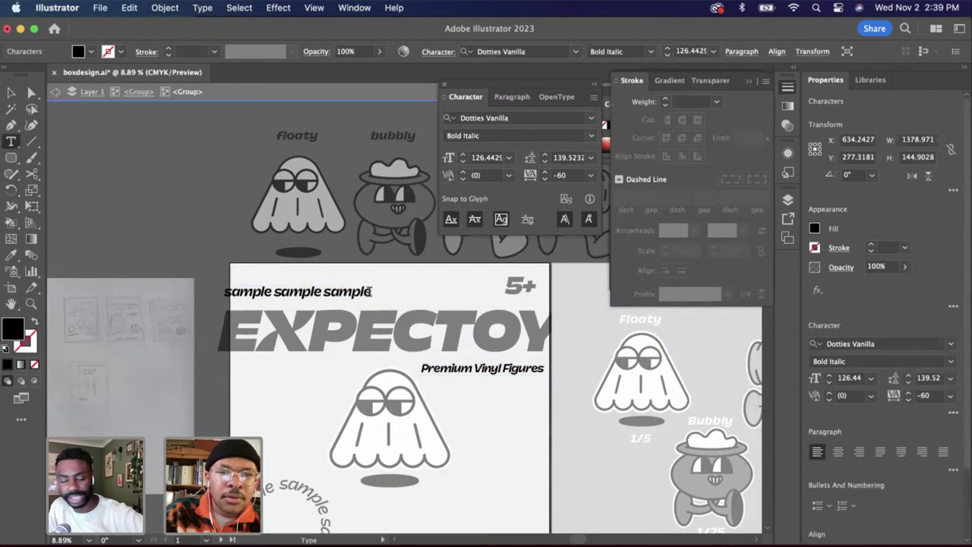
left_click_drag(370, 292, 156, 282)
key("BackSpace")
type("SERi")
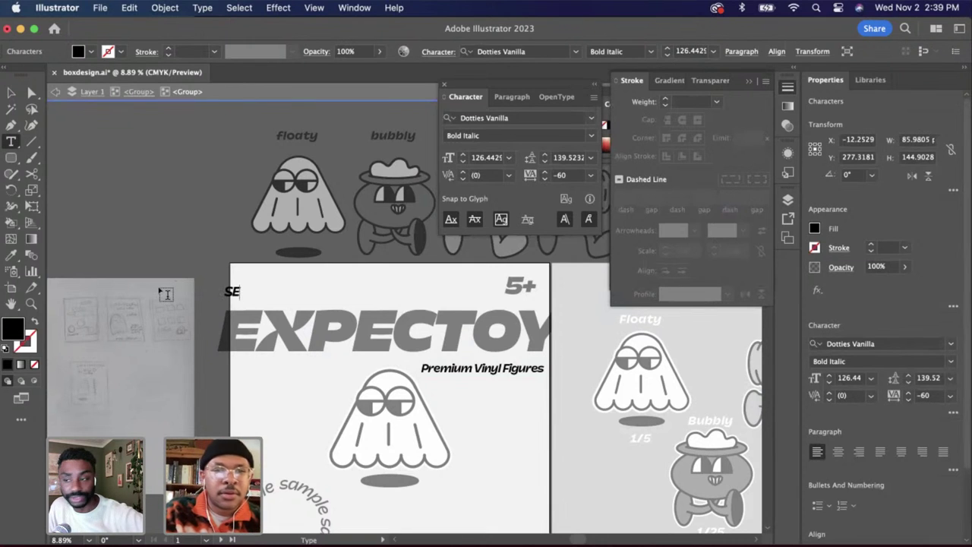
key("BackSpace")
type("eries 1")
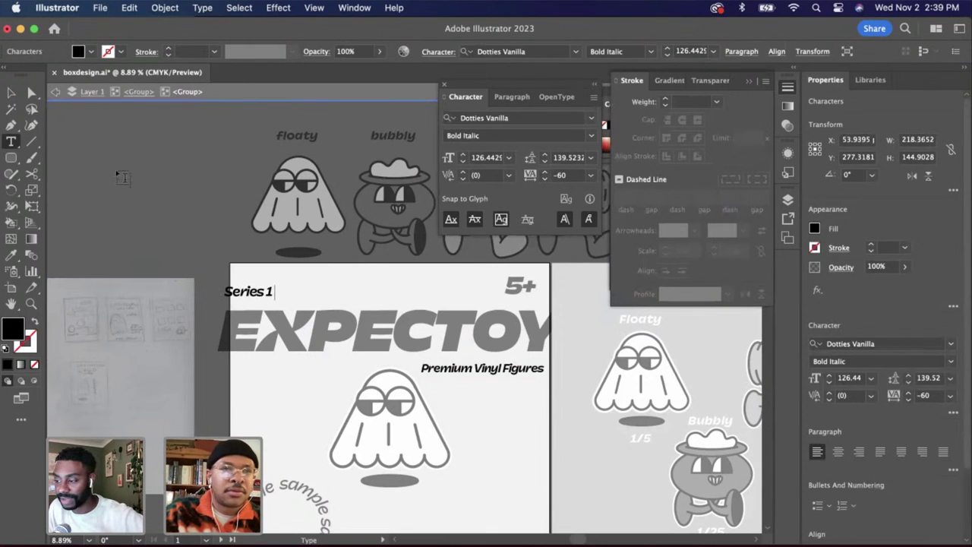
key("Escape")
scroll(316, 319, "up", 3)
double_click(306, 284)
Isolate the "Series 1" line within the title group, shift it slightly right above EXPECTOY, and leave isolation mode
left_click(238, 293)
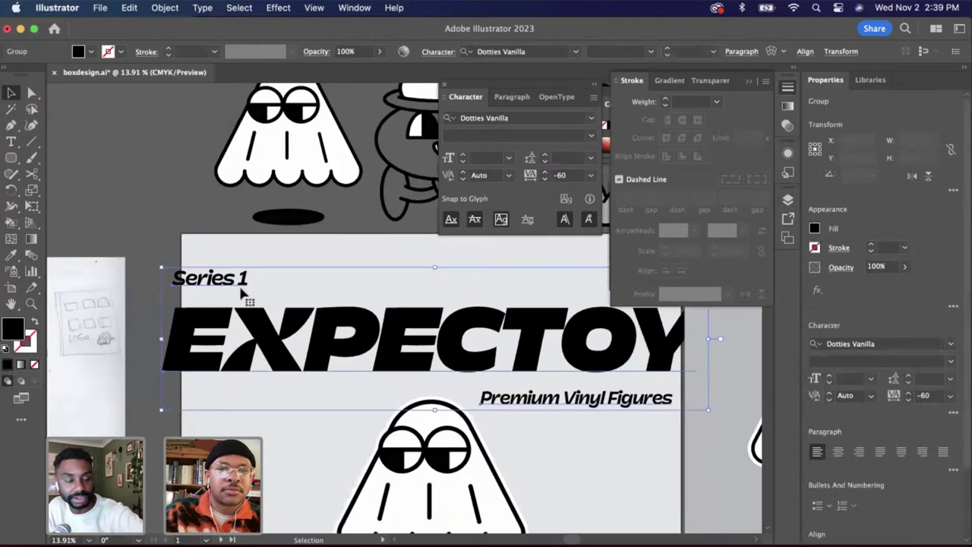
double_click(253, 300)
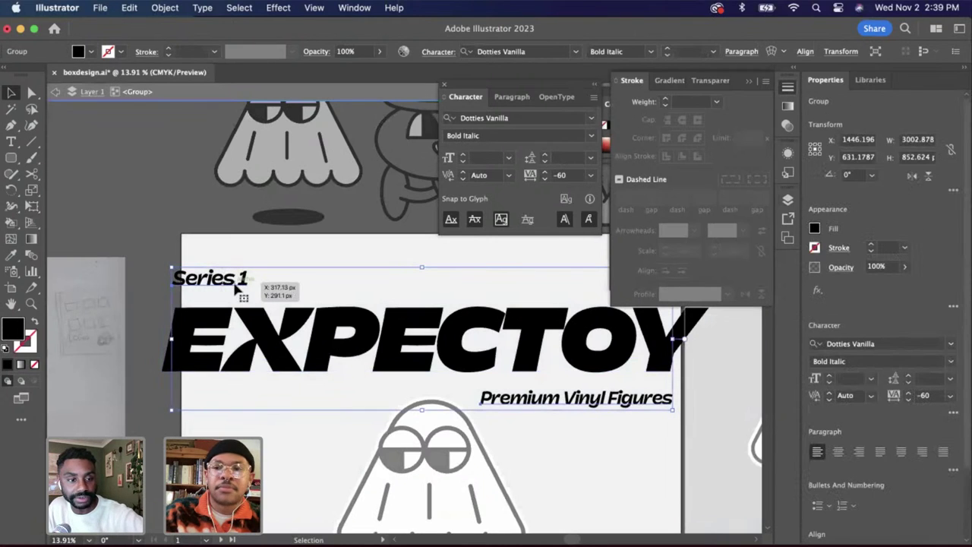
double_click(237, 281)
left_click(237, 282)
left_click_drag(237, 283, 254, 283)
double_click(351, 286)
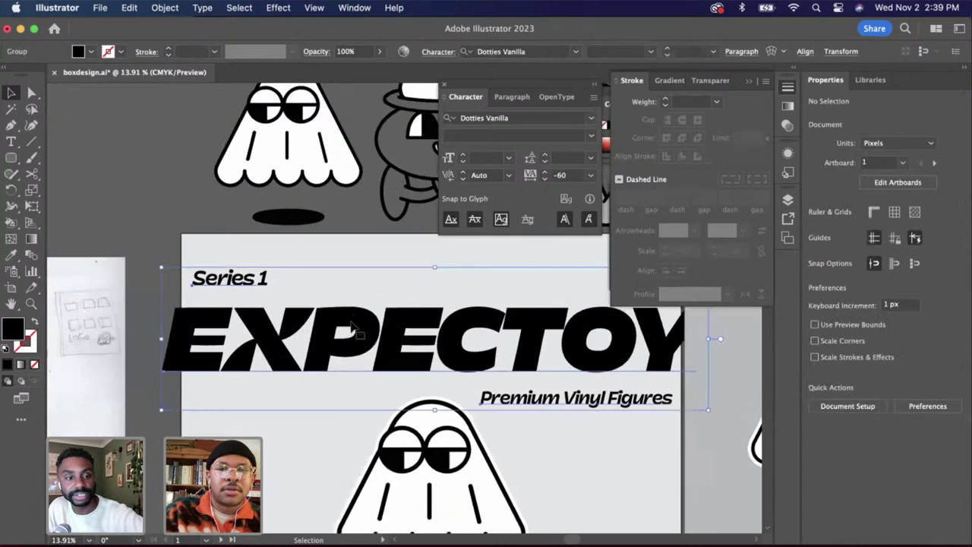
Ungroup the title block to separate EXPECTOY from the "Series 1" and "Premium Vinyl Figures" lines
right_click(351, 286)
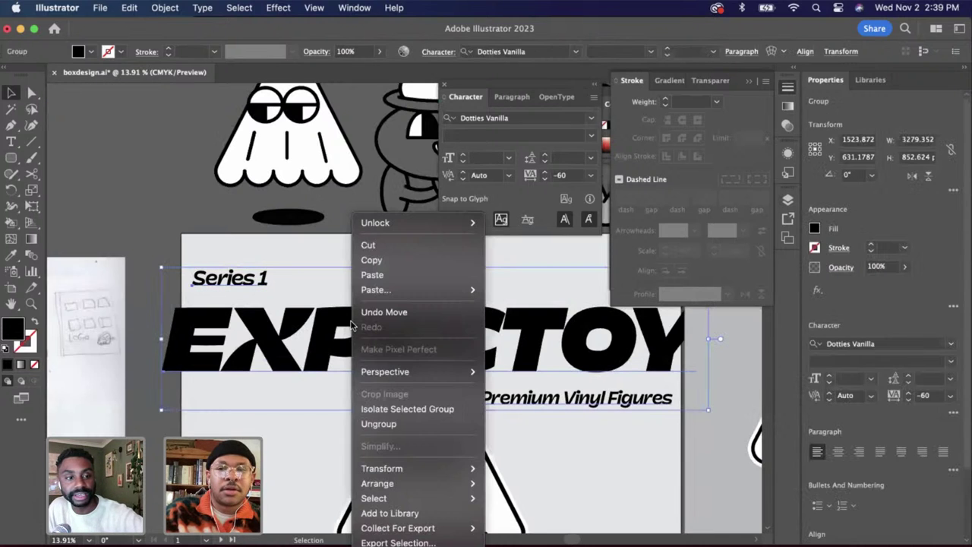
left_click(392, 423)
left_click(369, 282)
left_click(566, 401)
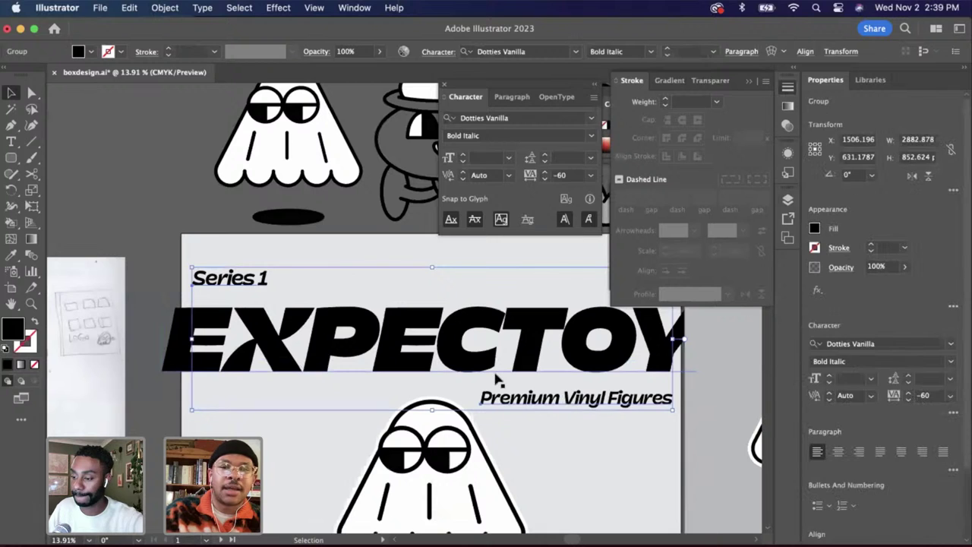
right_click(492, 350)
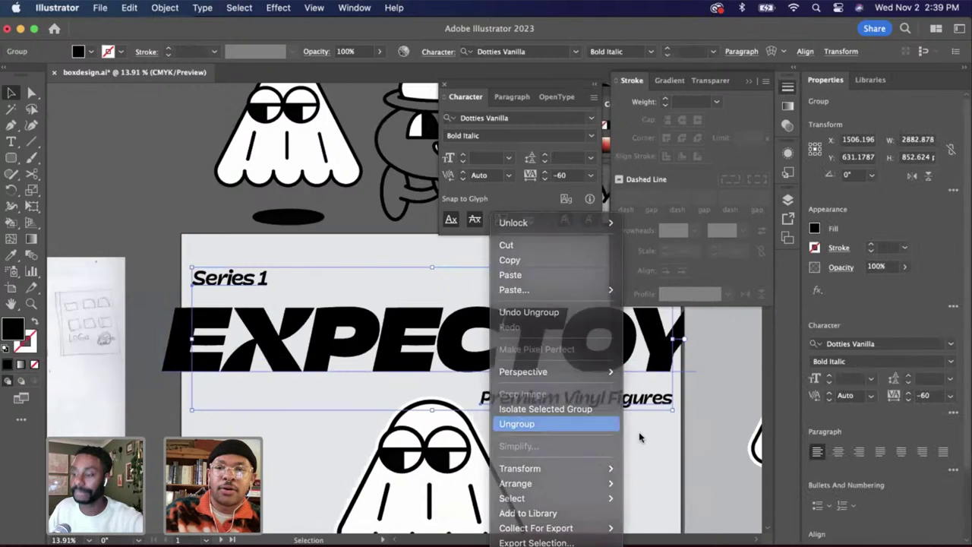
left_click(525, 424)
Align the centres of the tagline group and EXPECTOY vertically, and deselect them
left_click(654, 398)
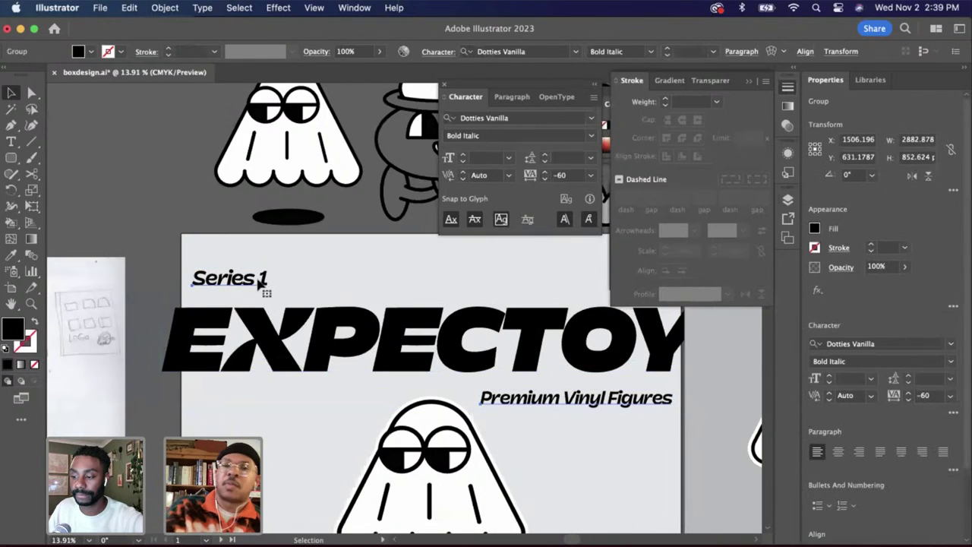
left_click(428, 336, "shift")
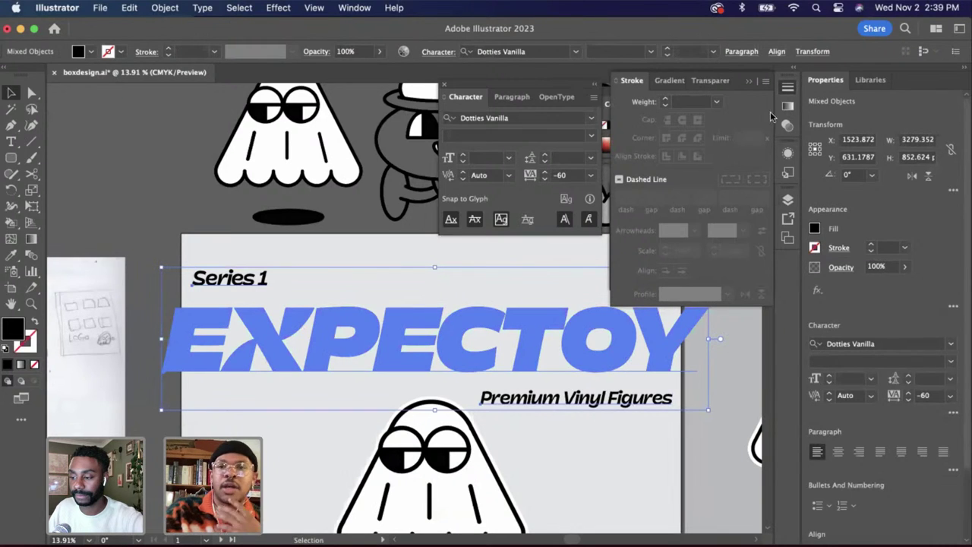
left_click(783, 57)
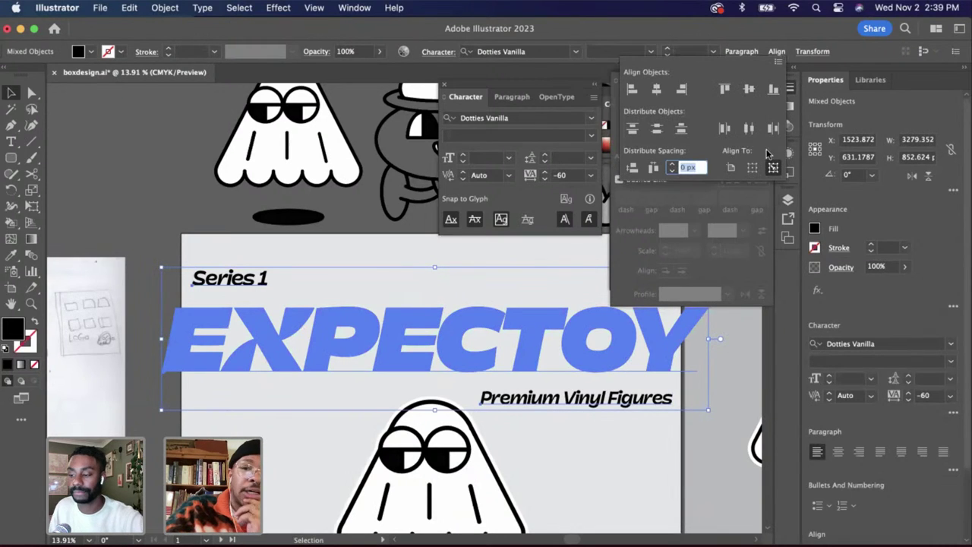
left_click(750, 89)
left_click(564, 282)
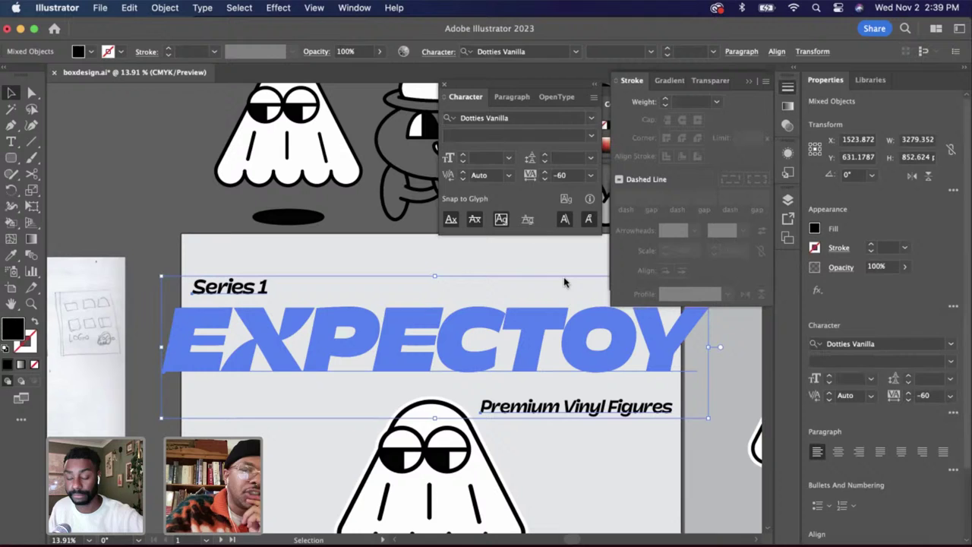
left_click(461, 279)
Nudge the tagline group slightly left, move its "Premium Vinyl Figures" line up closer to EXPECTOY, and leave isolation mode
left_click(258, 300)
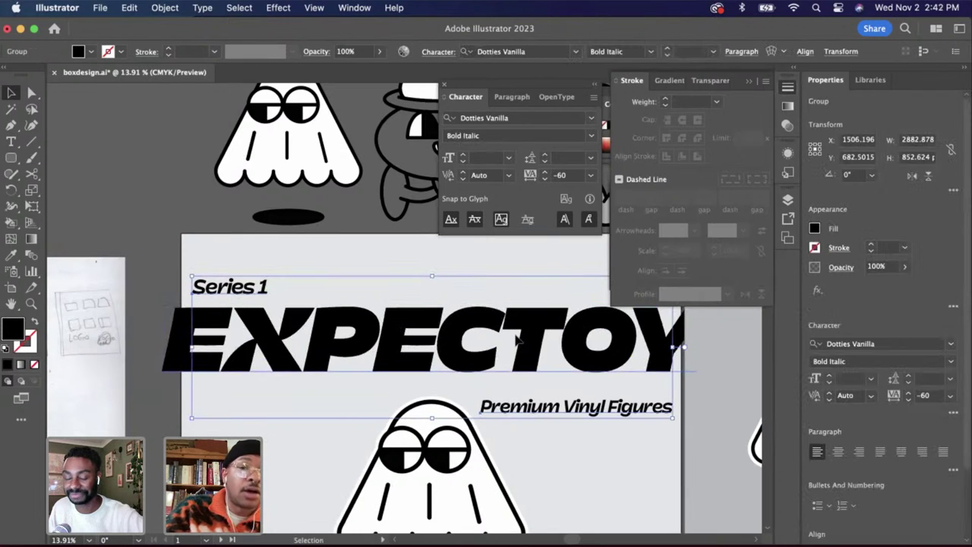
left_click(804, 52)
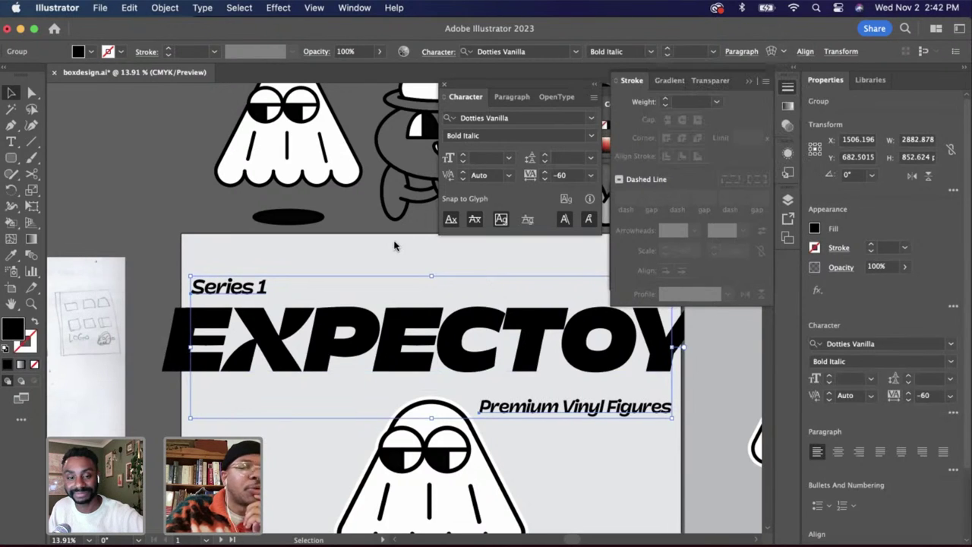
double_click(570, 406)
left_click(560, 407)
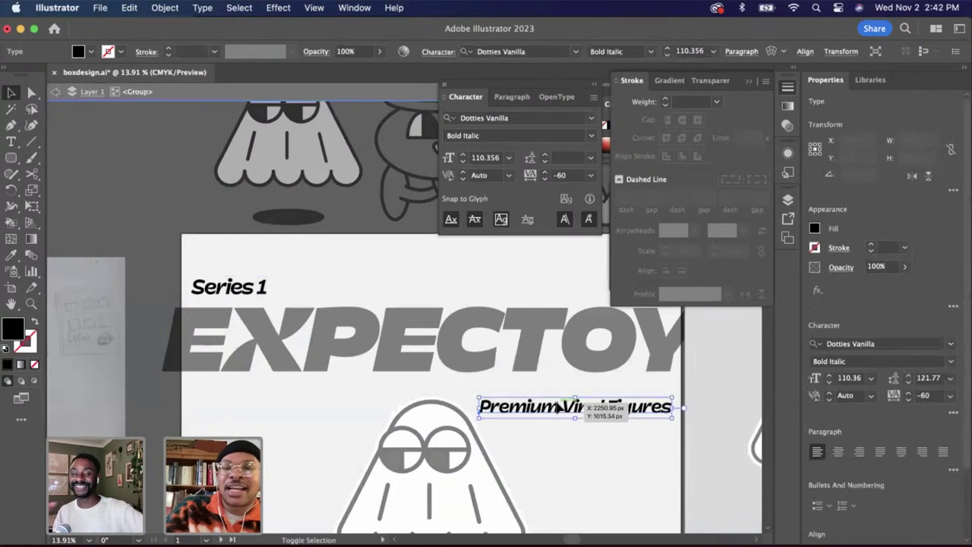
double_click(612, 482)
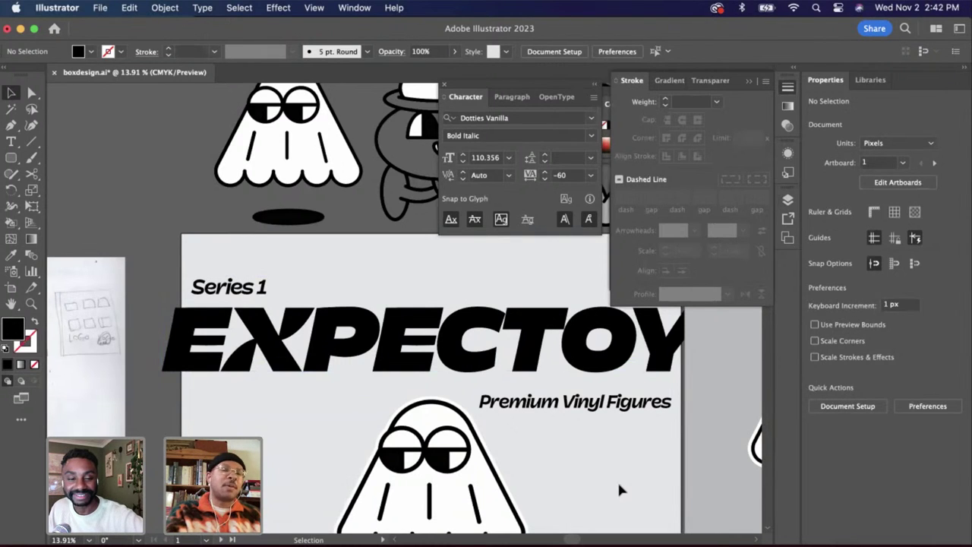
Start an Arc Lower warp effect on the EXPECTOY title with a horizontal bend of 17%
scroll(619, 485, "down", 3)
scroll(619, 485, "right", 2)
left_click(516, 360)
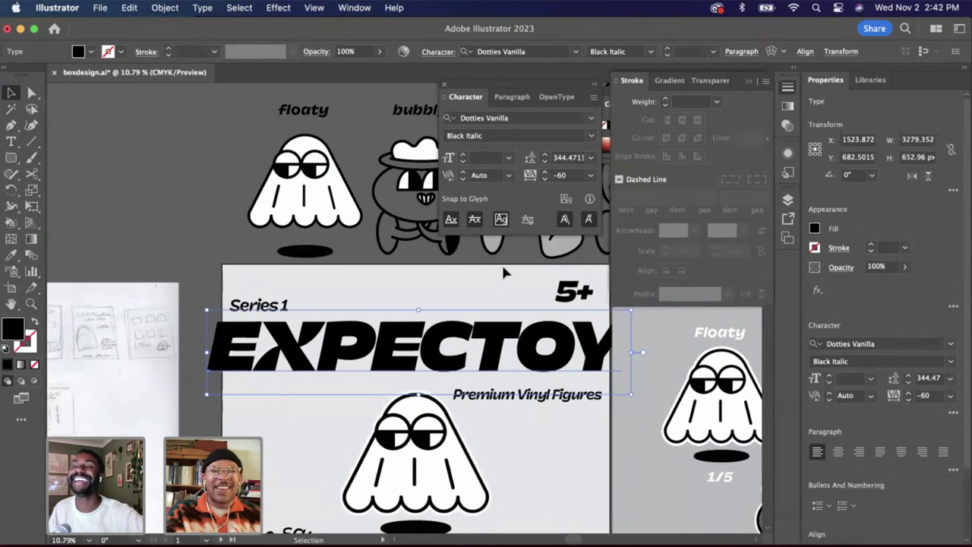
left_click(287, 8)
mouse_move(309, 7)
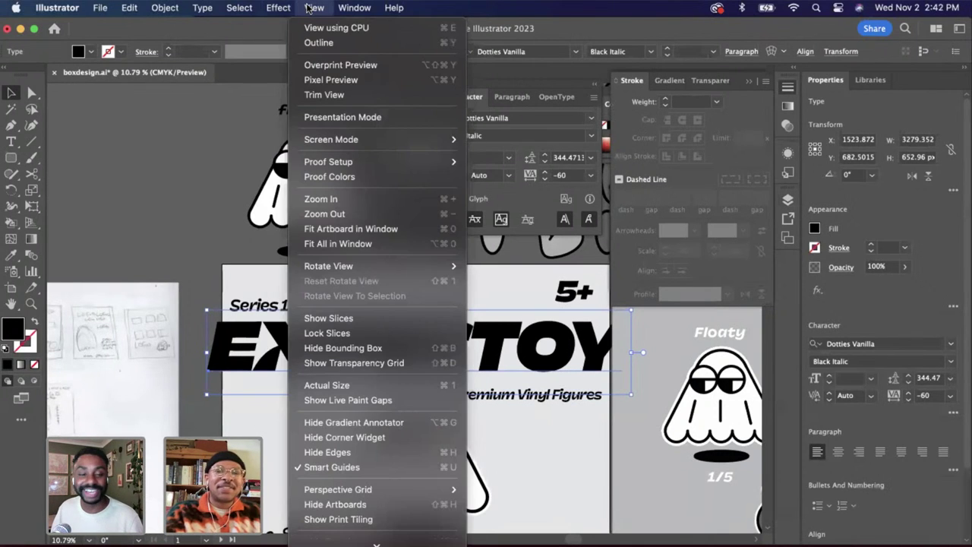
mouse_move(199, 11)
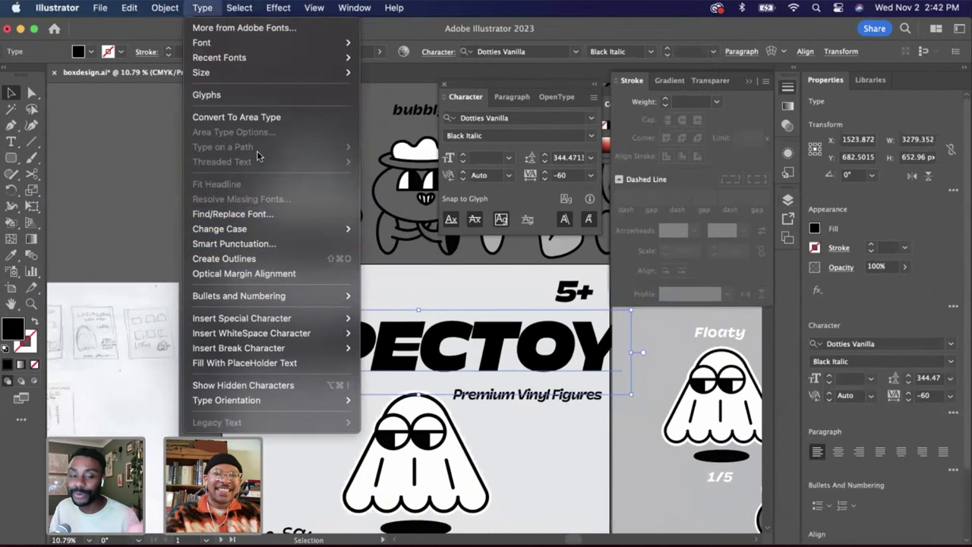
mouse_move(278, 8)
mouse_move(304, 236)
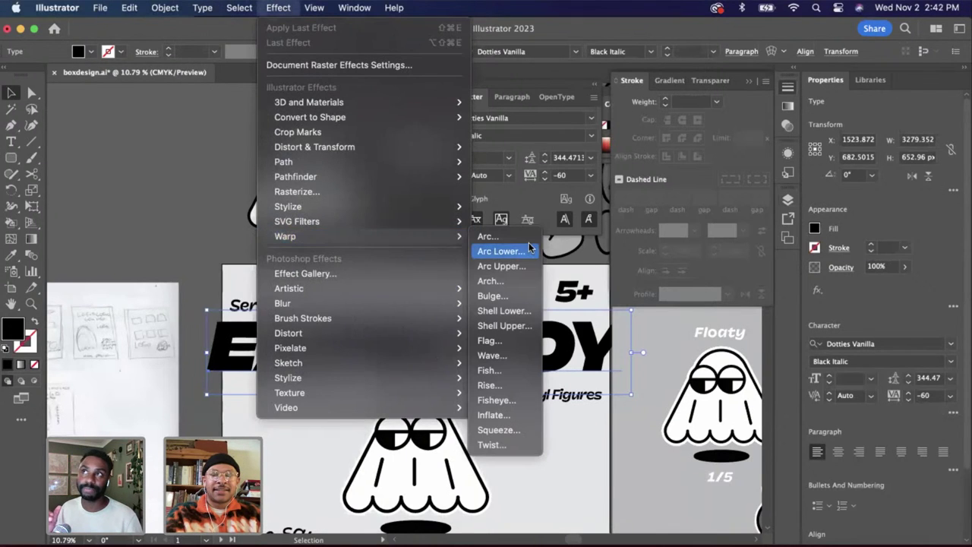
left_click(501, 251)
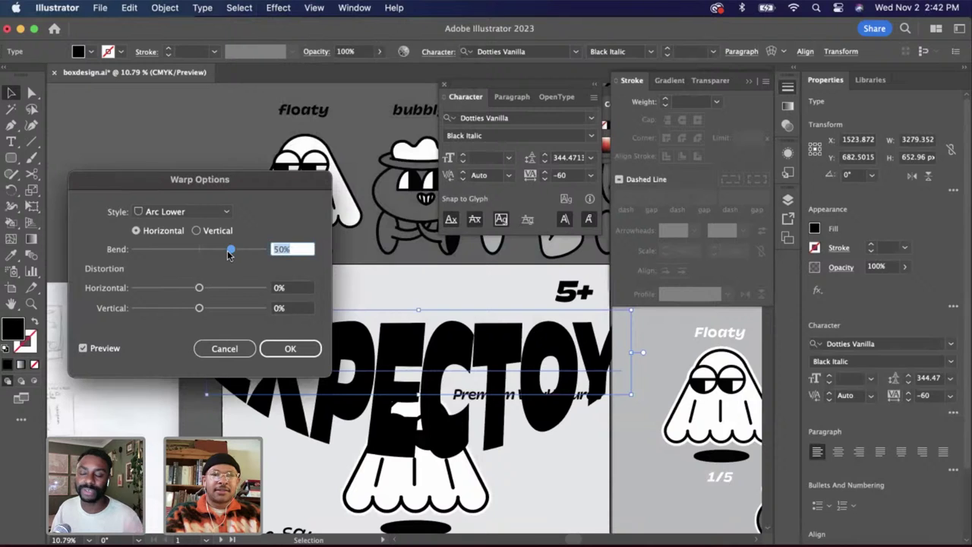
left_click_drag(230, 254, 206, 256)
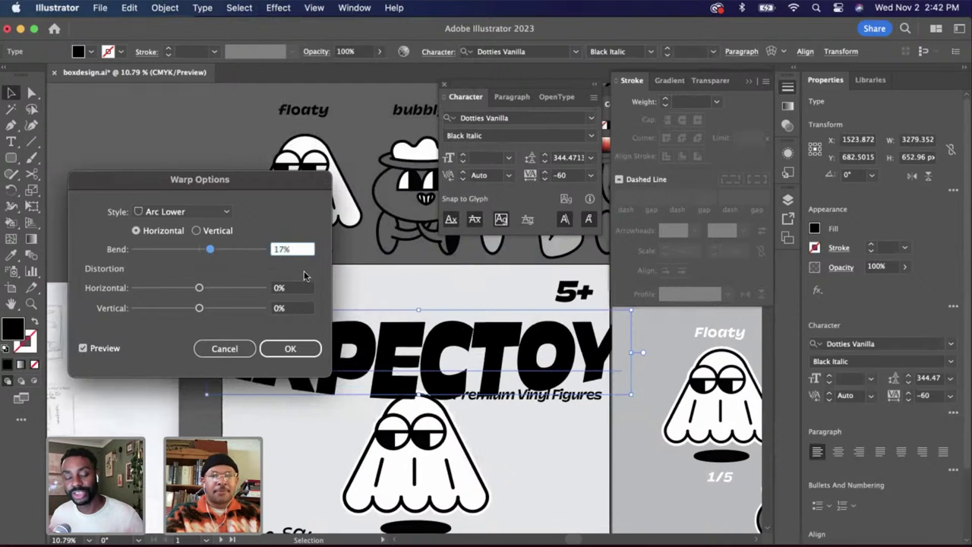
Move the warp settings clear of the title and try the Wave, Flag and Bulge styles on EXPECTOY
left_click(211, 211)
left_click_drag(212, 179, 741, 150)
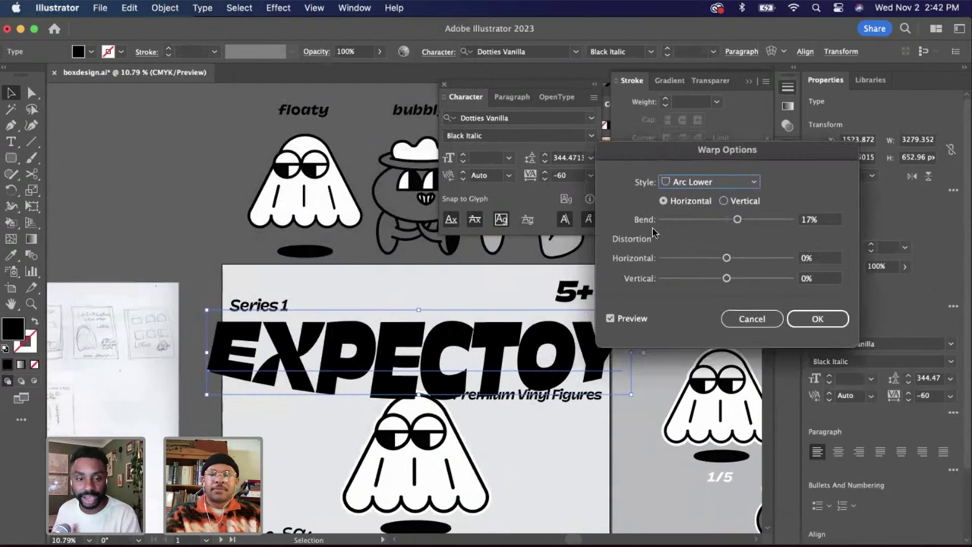
left_click(697, 184)
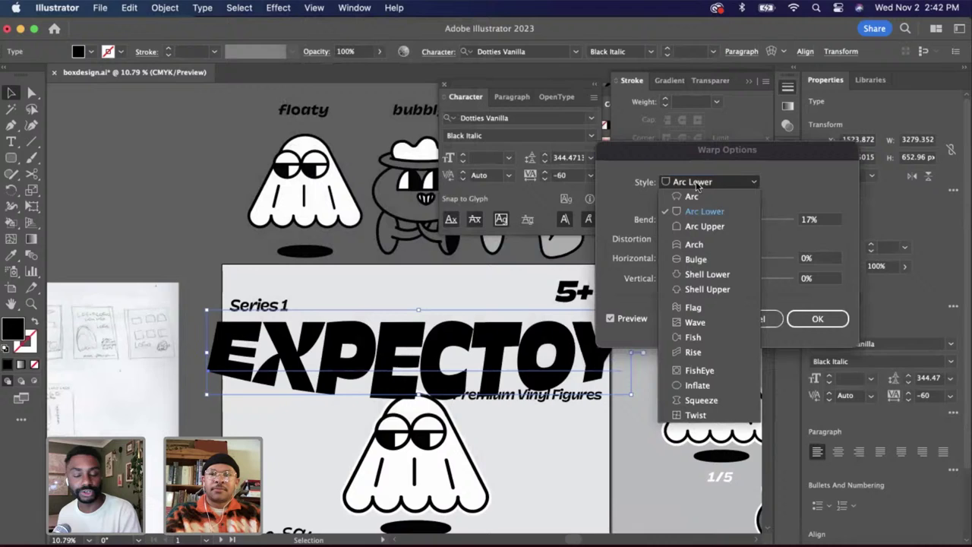
left_click(697, 324)
left_click(734, 183)
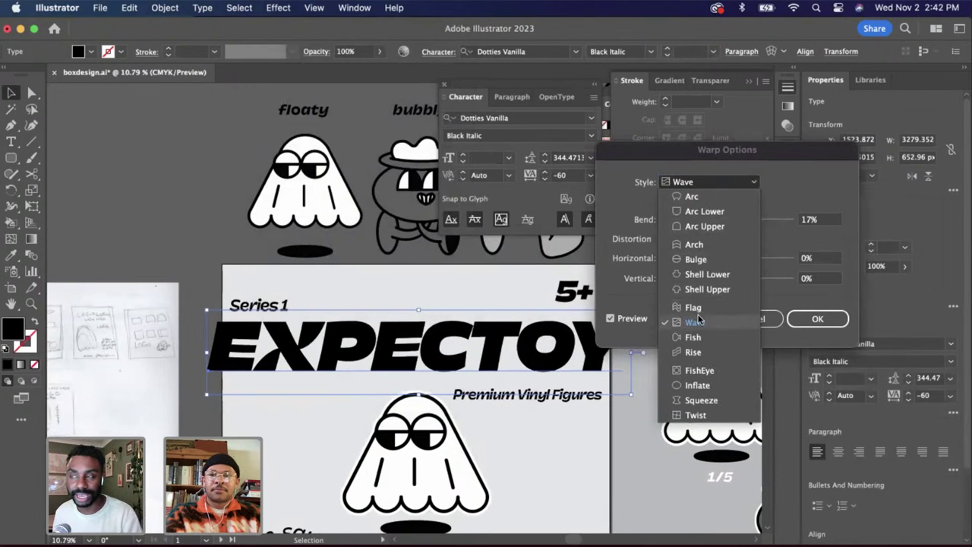
left_click(699, 308)
left_click(736, 184)
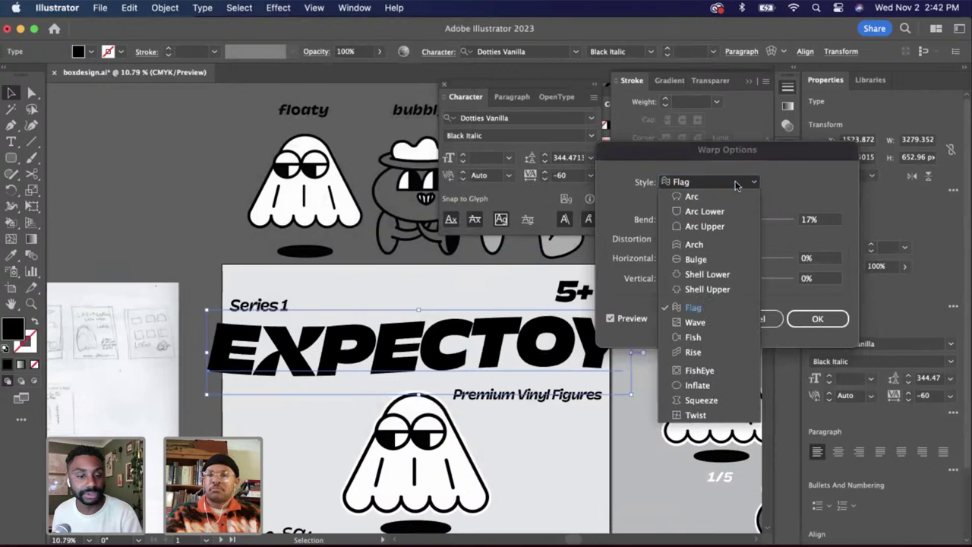
left_click(702, 260)
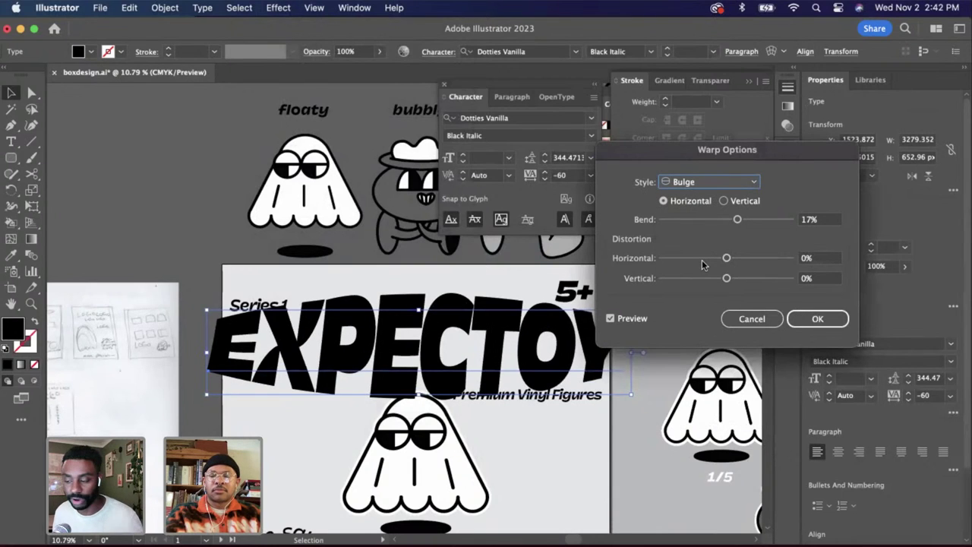
Try the Rise warp style on EXPECTOY with a horizontal distortion of 47%
left_click(731, 182)
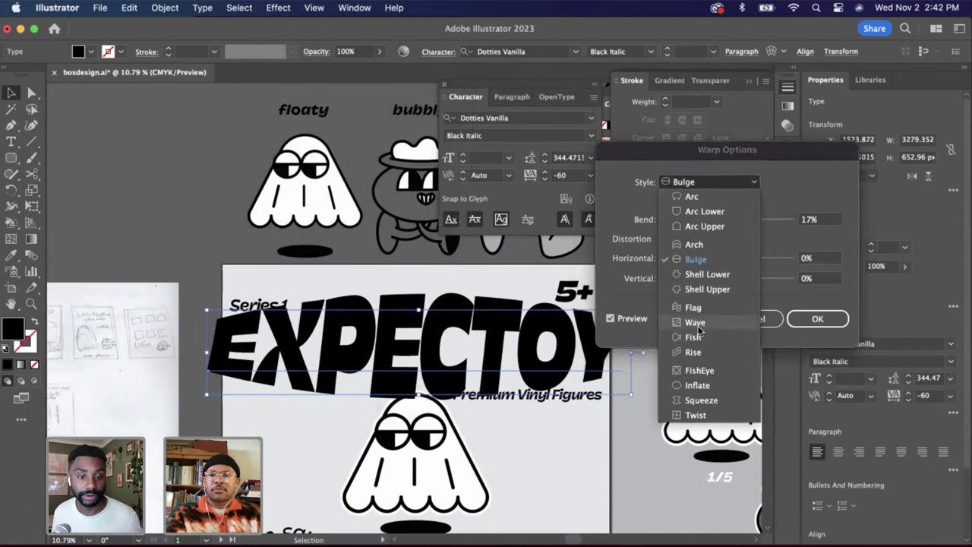
left_click(699, 352)
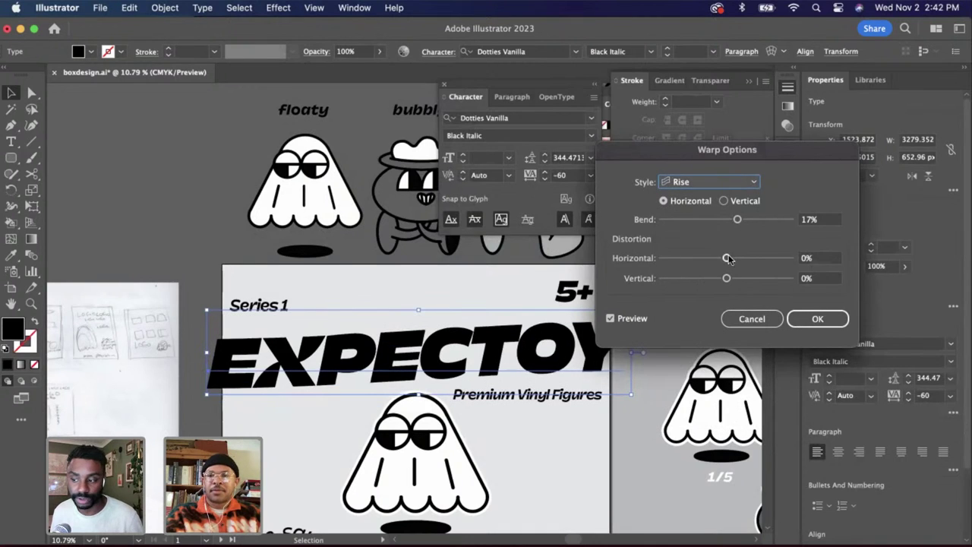
left_click_drag(727, 258, 749, 259)
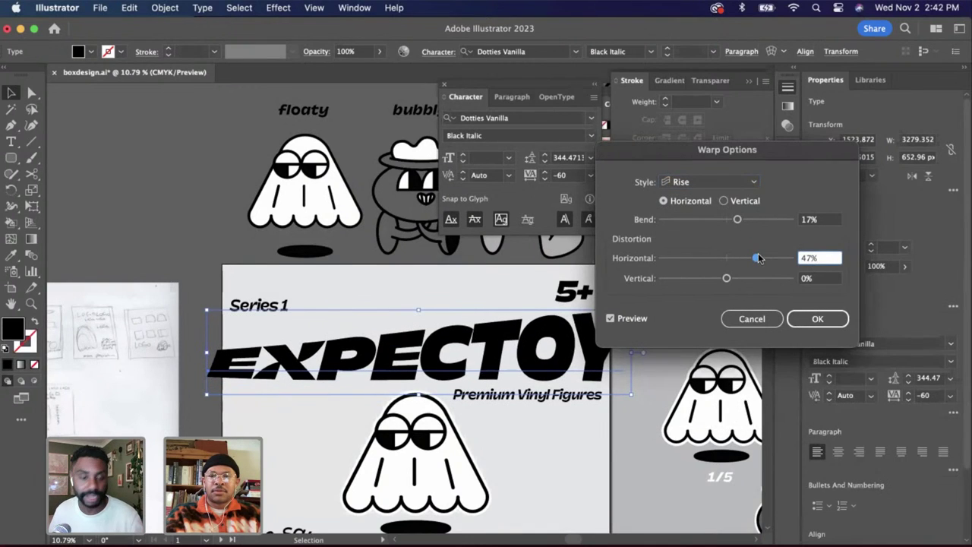
Change the EXPECTOY warp style to Shell Upper and set the horizontal distortion to 0%
left_click(706, 182)
left_click(698, 289)
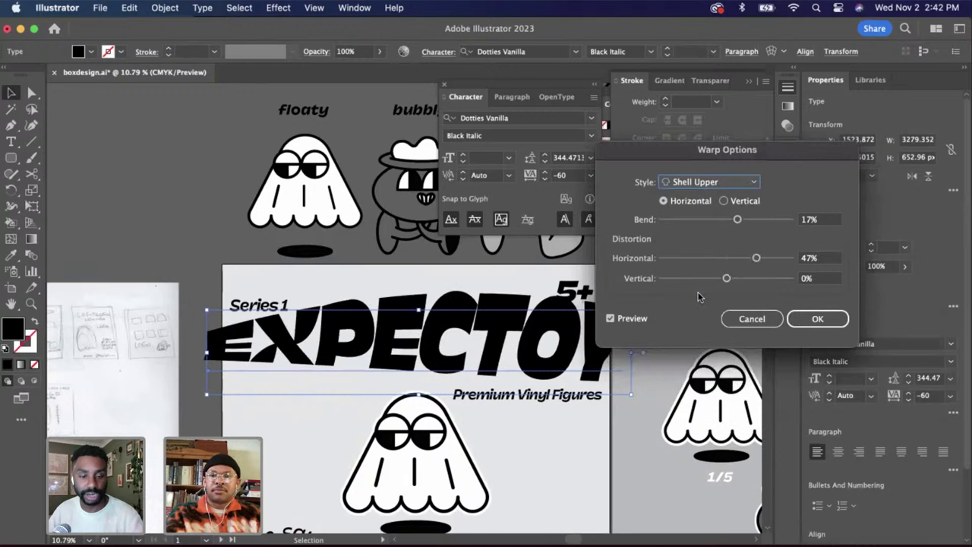
left_click(707, 182)
left_click(763, 255)
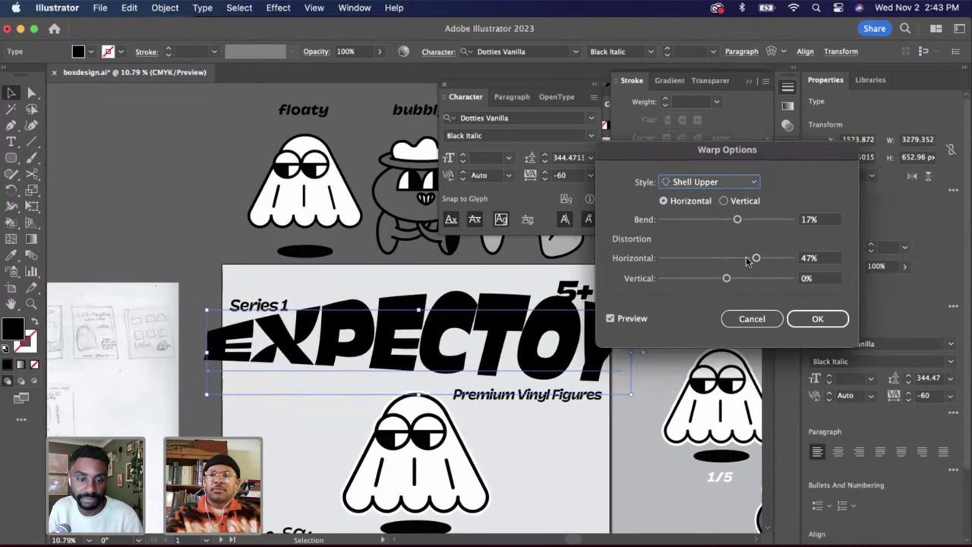
left_click_drag(751, 258, 723, 257)
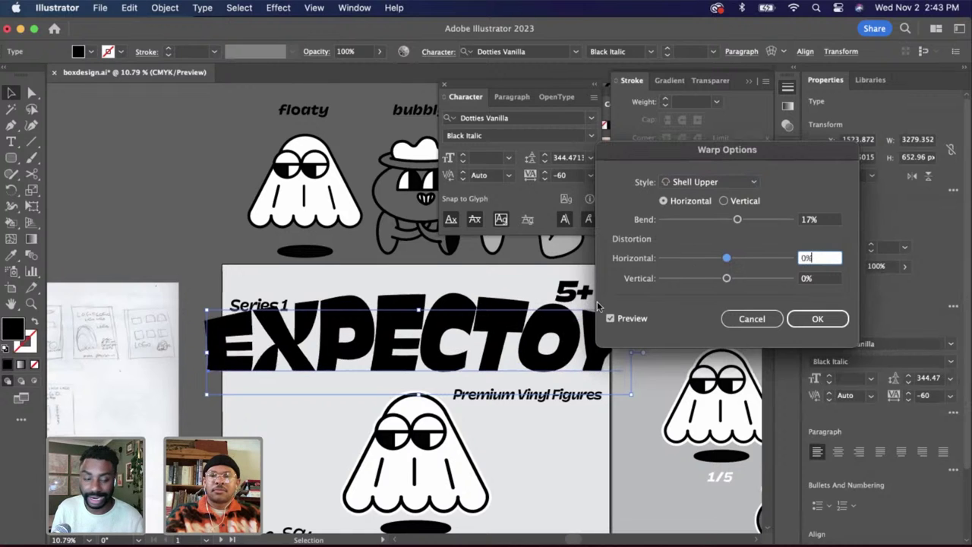
Try the Shell Lower and Inflate warp styles on the EXPECTOY title
left_click(665, 180)
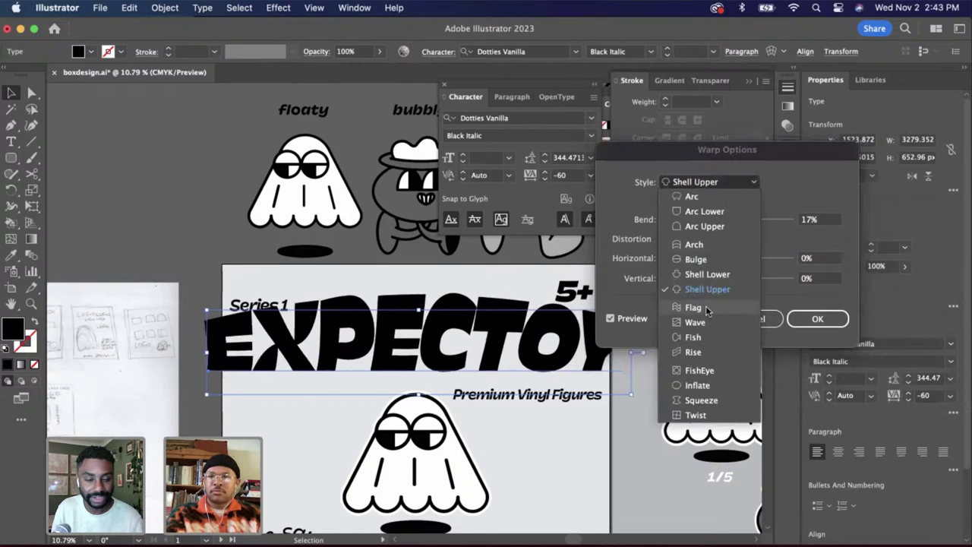
left_click(707, 286)
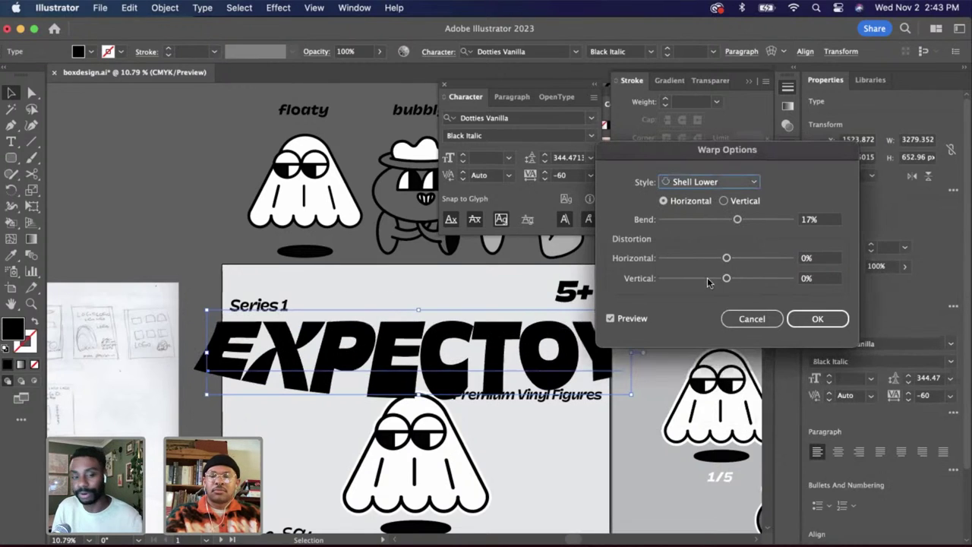
left_click(736, 180)
left_click(702, 384)
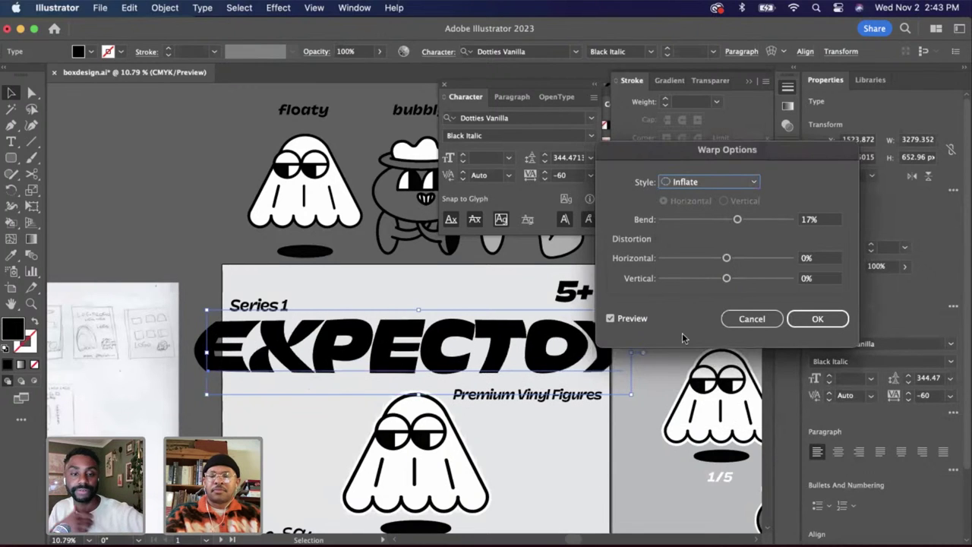
Apply an Arc Upper warp to the EXPECTOY title with a horizontal bend of 32%
left_click(694, 183)
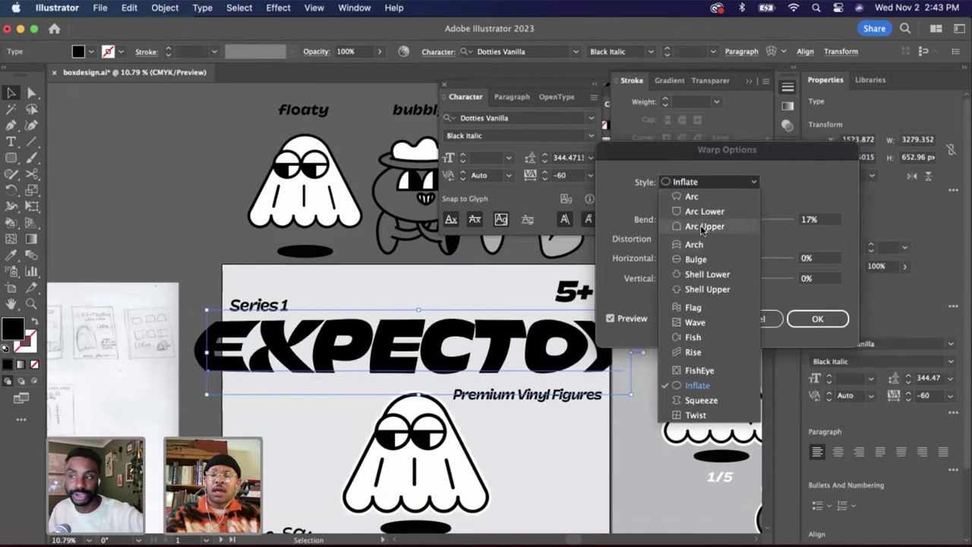
left_click(700, 224)
left_click_drag(737, 219, 748, 220)
left_click(810, 321)
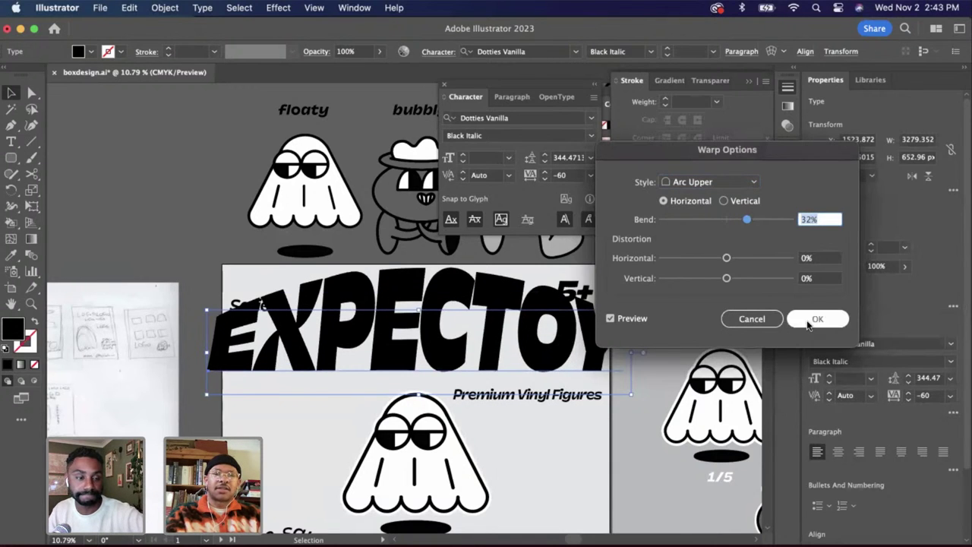
Scale the warped EXPECTOY title down proportionally to about 2943 px wide so it fits the first panel
scroll(701, 330, "right", 3)
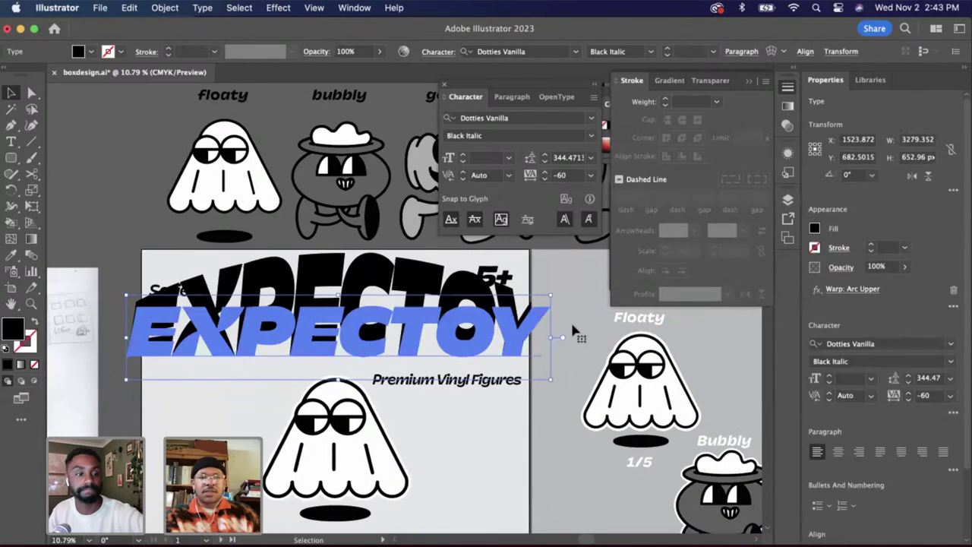
double_click(490, 360)
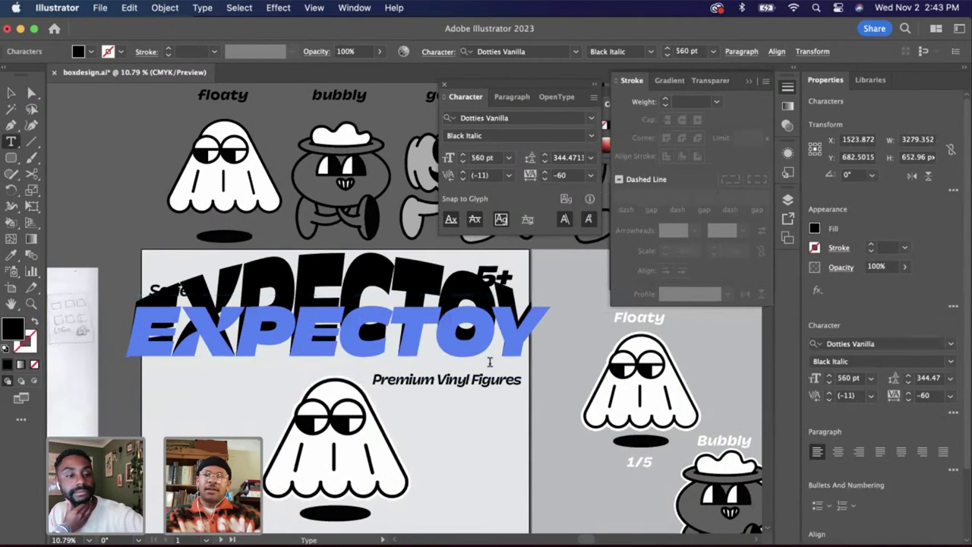
key("Escape")
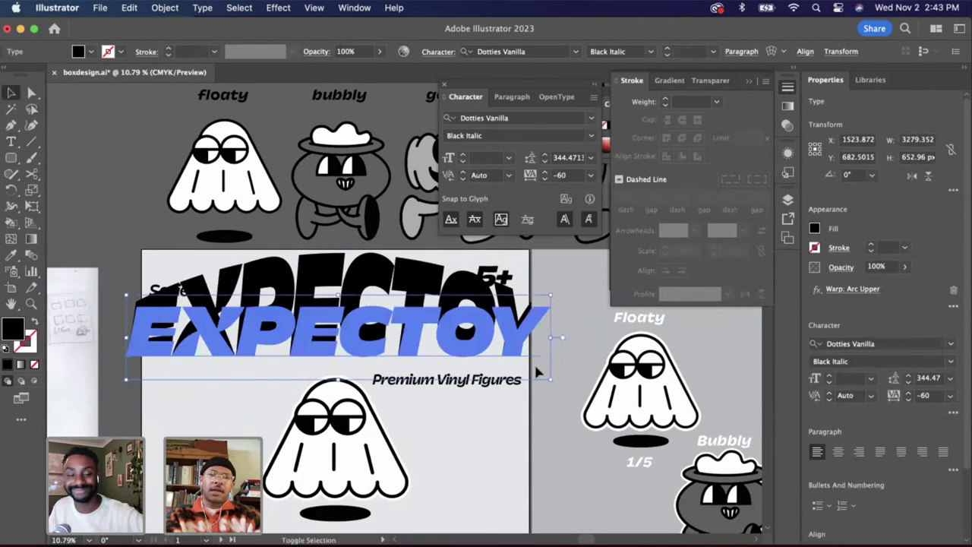
left_click_drag(555, 380, 507, 371)
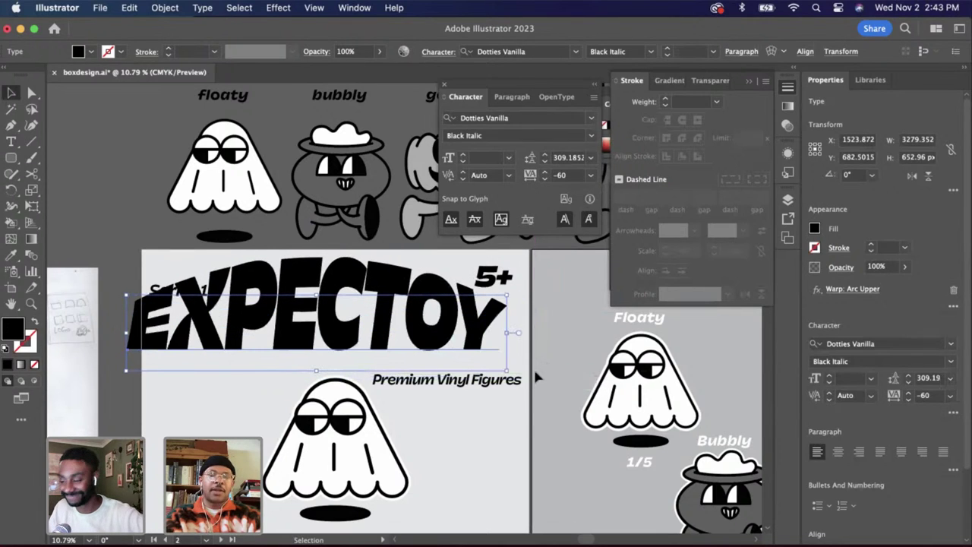
Try to center the EXPECTOY title horizontally on its artboard
left_click(806, 51)
left_click(685, 89)
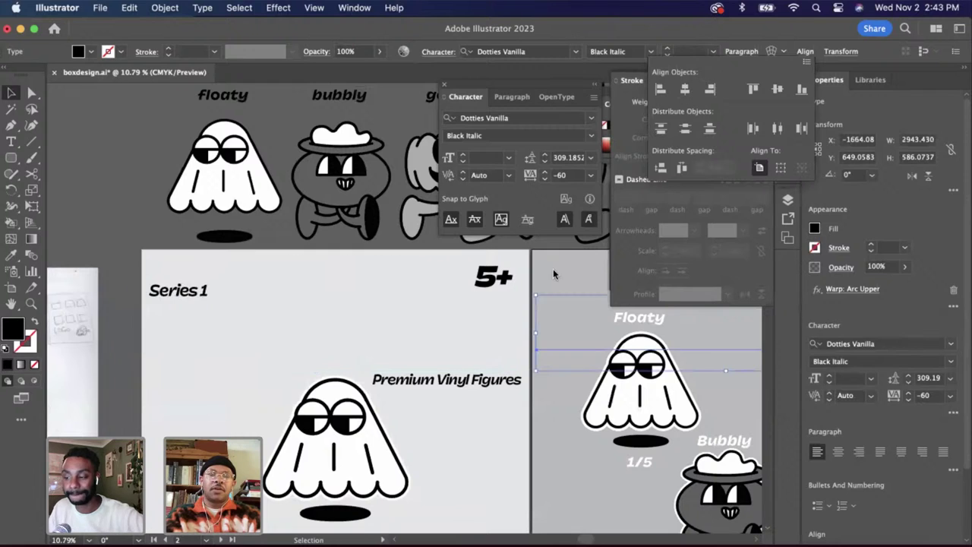
left_click(433, 438)
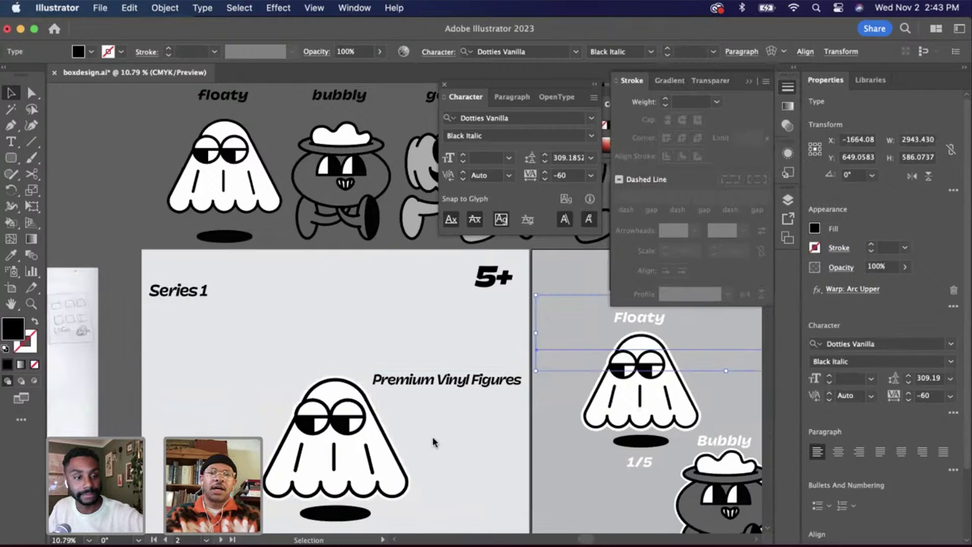
Move the EXPECTOY title from the second panel back onto the first panel, above the ghost
scroll(316, 296, "down", 5)
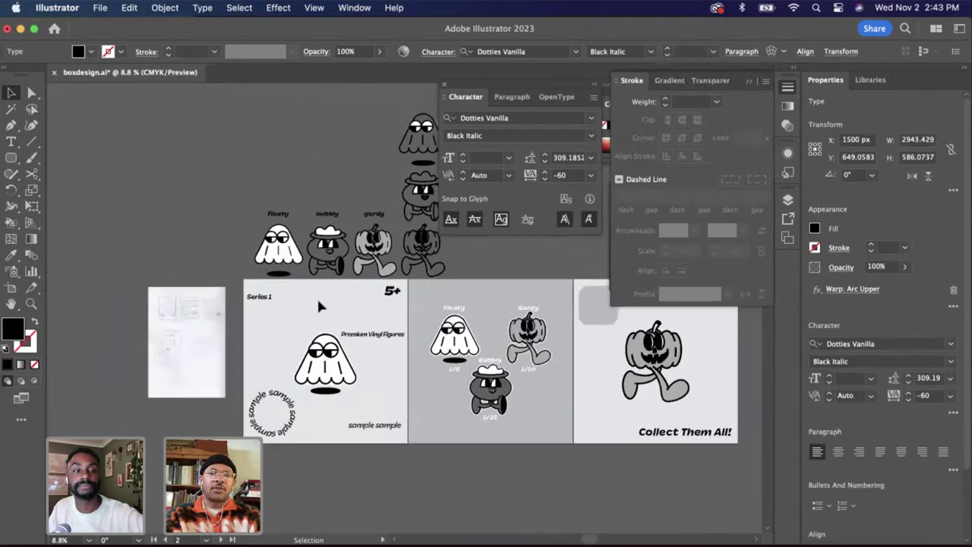
left_click_drag(418, 319, 289, 329)
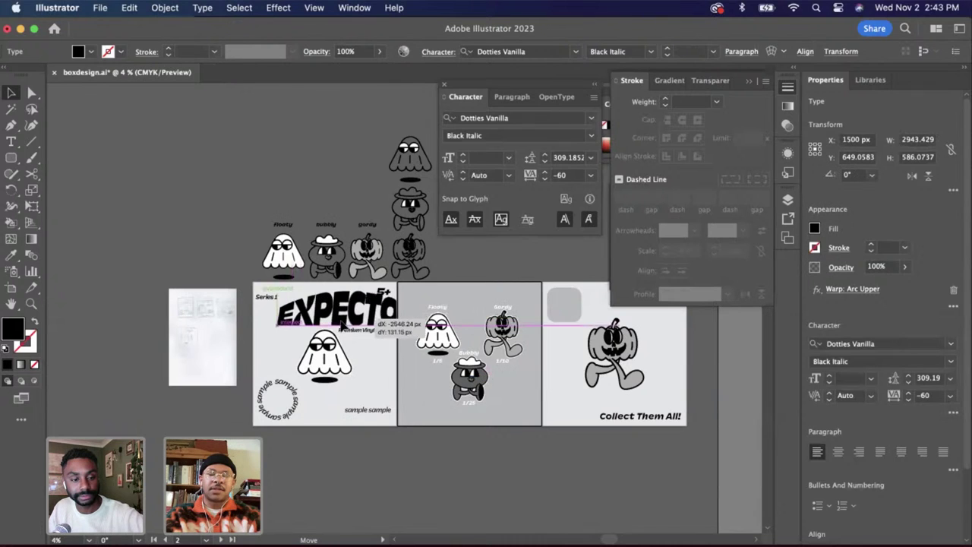
scroll(324, 311, "up", 5)
scroll(453, 333, "left", 1)
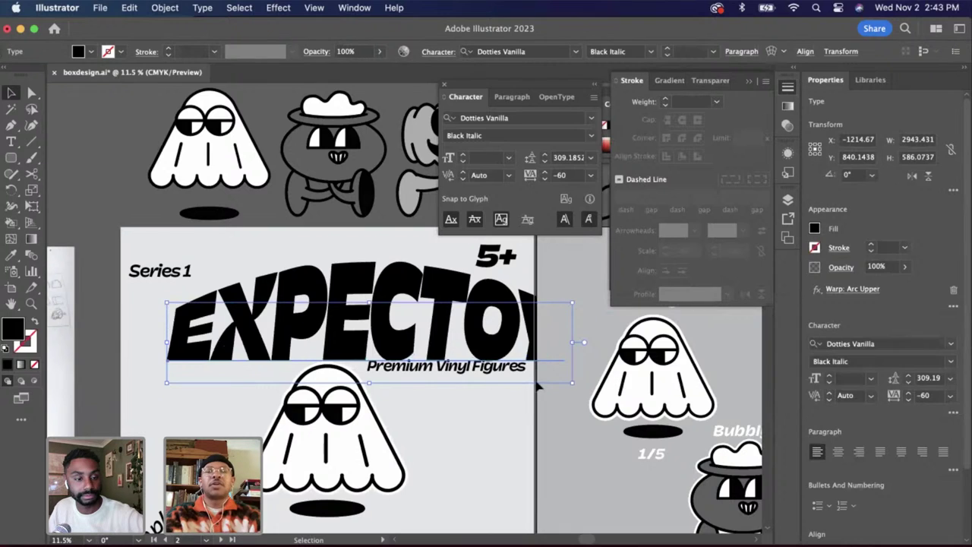
Center the EXPECTOY title horizontally on the first artboard and move it up 60 px
left_click(500, 419)
left_click(494, 334)
left_click(805, 52)
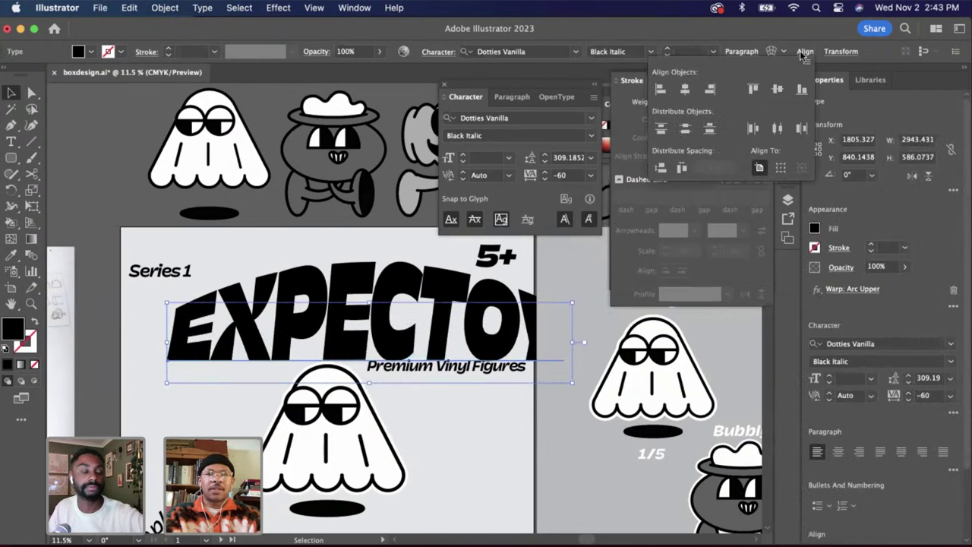
left_click(685, 89)
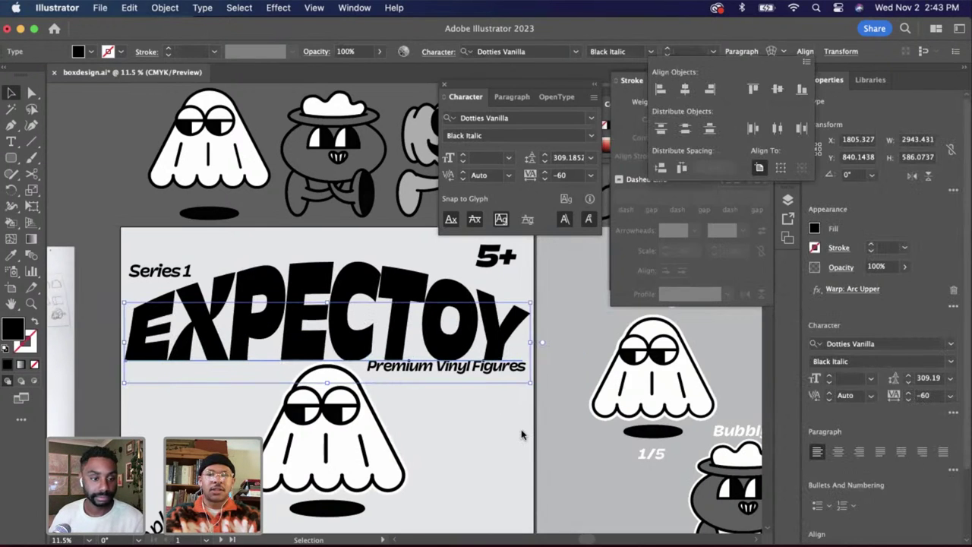
key("shift+Up")
key("shift+Up")
key("shift+Up")
key("shift+Up")
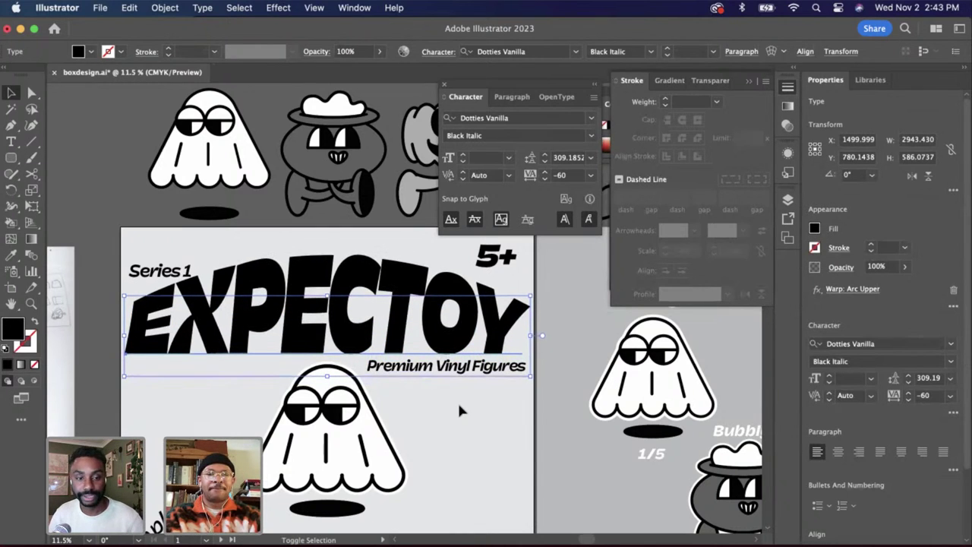
left_click(180, 274)
left_click_drag(180, 272, 180, 278)
double_click(180, 278)
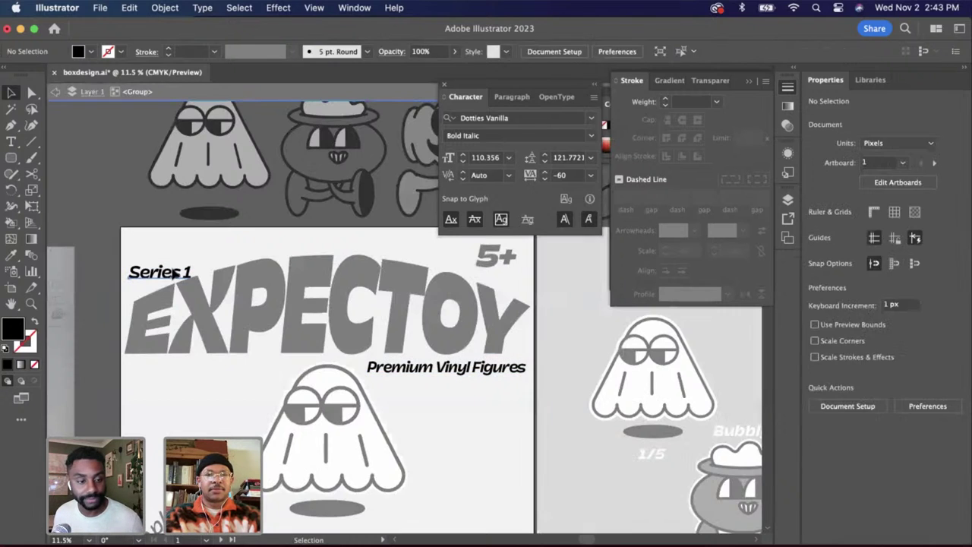
left_click(174, 273)
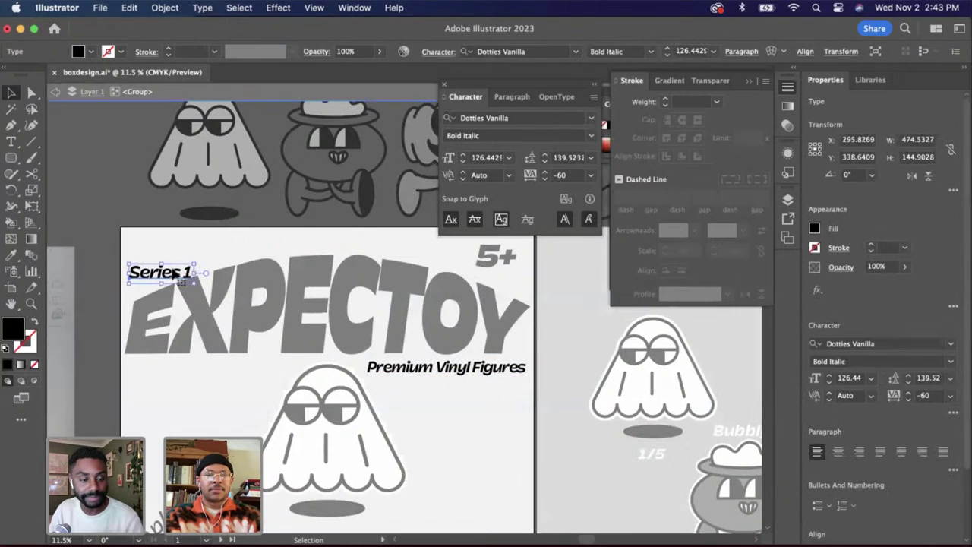
left_click(191, 229)
scroll(191, 238, "up", 3)
double_click(131, 228)
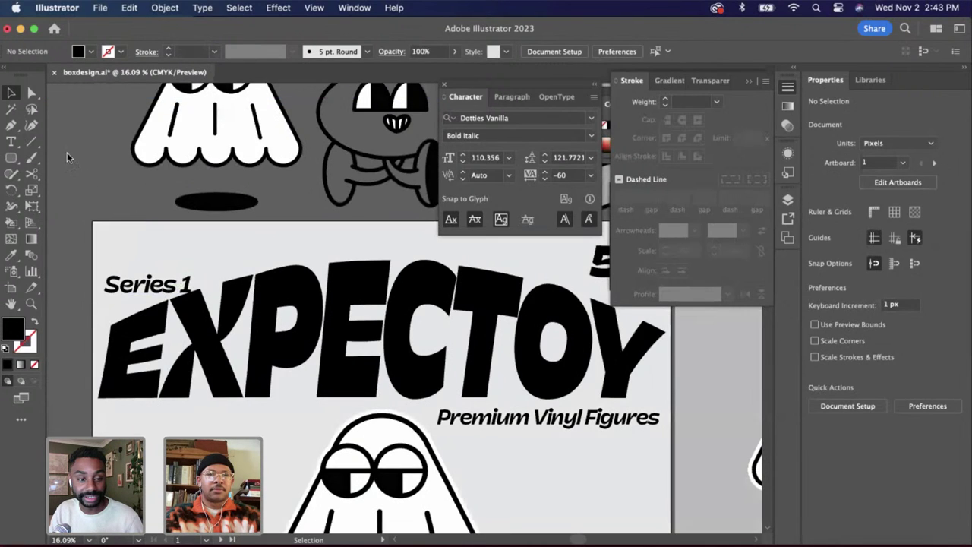
Isolate the tagline group and move the Series 1 text up 80 px, clear of the EXPECTOY title
left_click(152, 286)
double_click(152, 286)
left_click(152, 285)
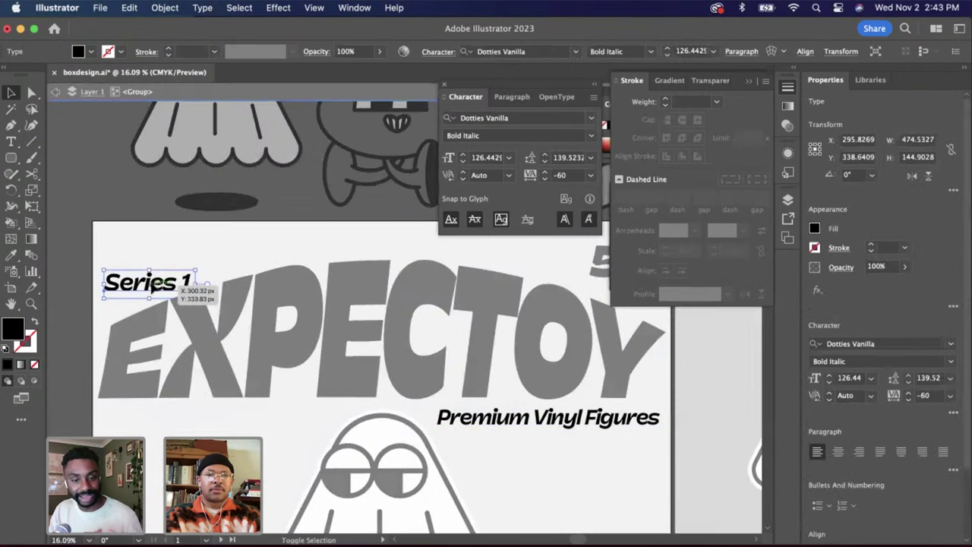
key("shift+Up")
key("shift+Up")
key("shift+Up")
key("shift+Up")
key("shift+Up")
key("shift+Up")
key("shift+Up")
double_click(246, 332)
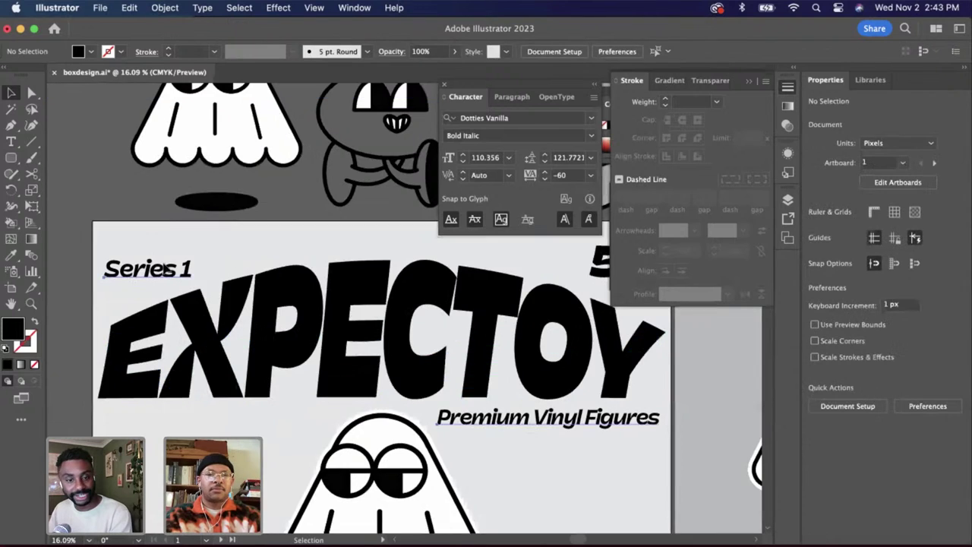
Ungroup the Series 1 and Premium Vinyl Figures texts
double_click(181, 275)
key("Escape")
left_click(205, 281)
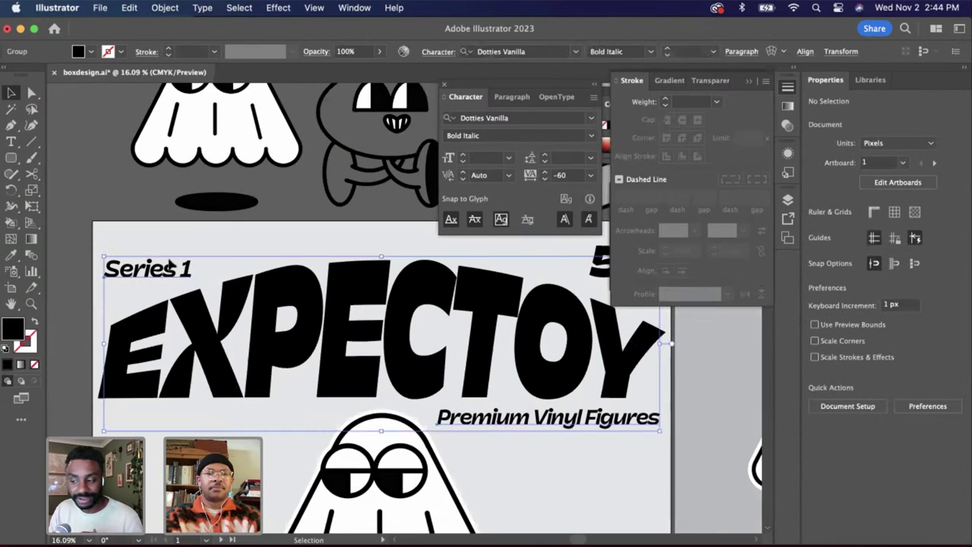
right_click(187, 283)
left_click(203, 424)
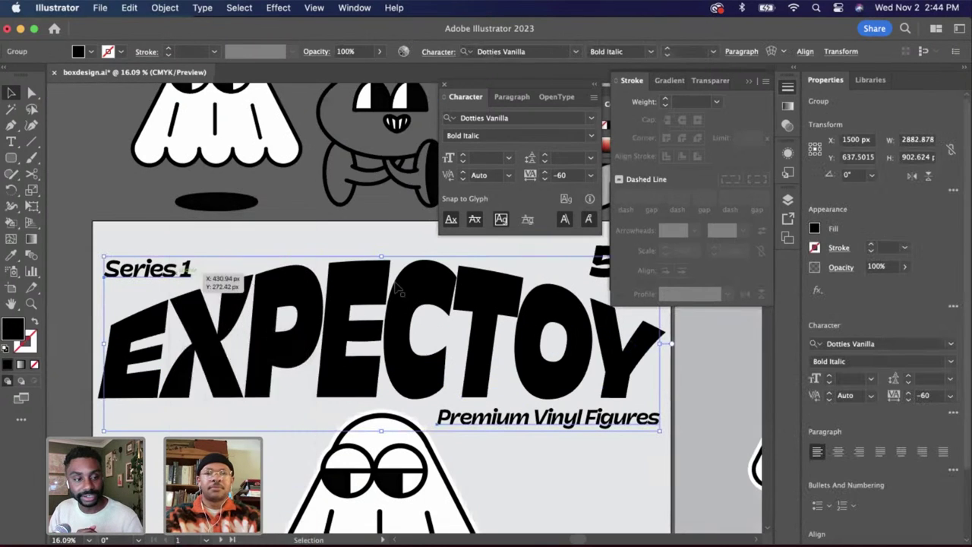
left_click(385, 228)
Align the Series 1 text and the 5+ label to each other by their vertical centers
scroll(385, 228, "right", 5)
scroll(240, 272, "left", 1)
left_click(114, 286)
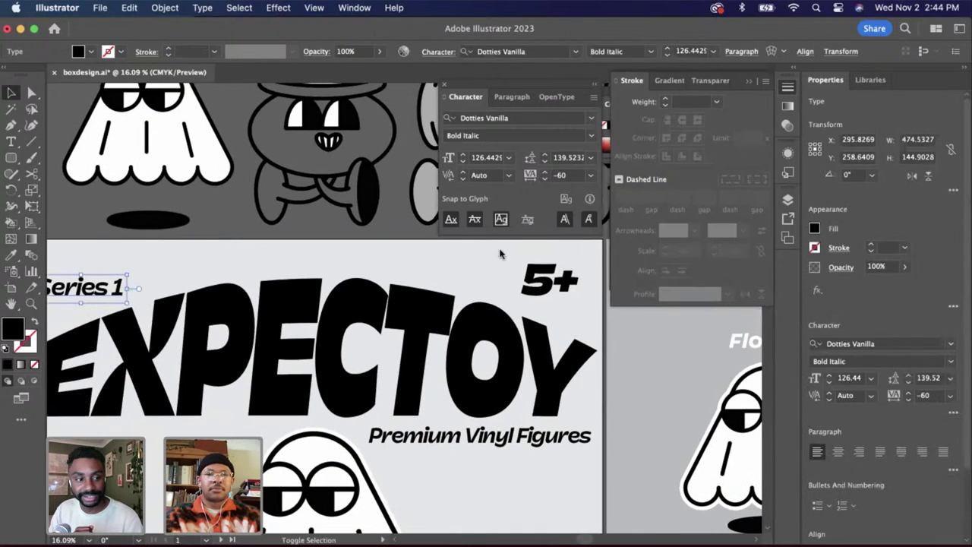
left_click(551, 280, "shift")
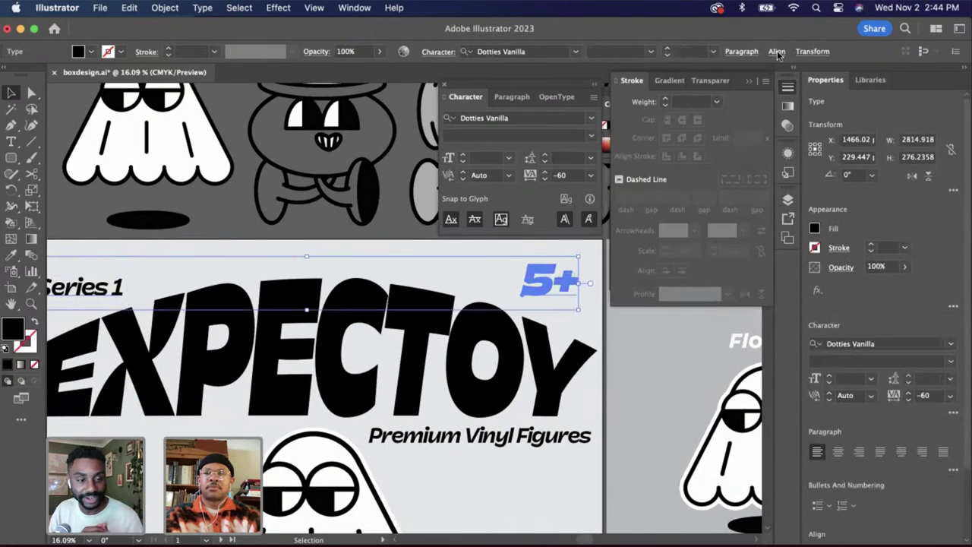
left_click(776, 51)
left_click(386, 247)
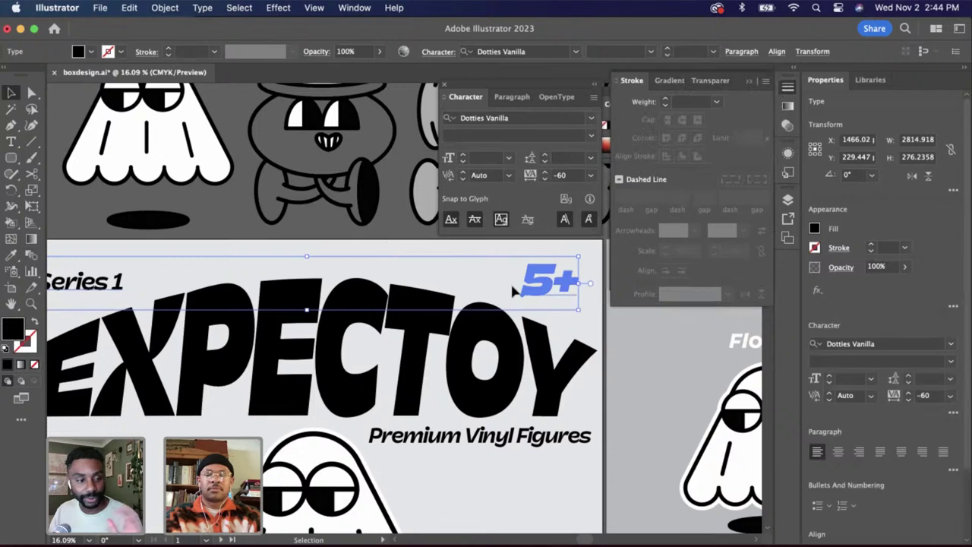
Copy the Series 1 text style onto the 5+ label with the Eyedropper and enlarge the label to about 242 pt
left_click(514, 290)
triple_click(553, 285)
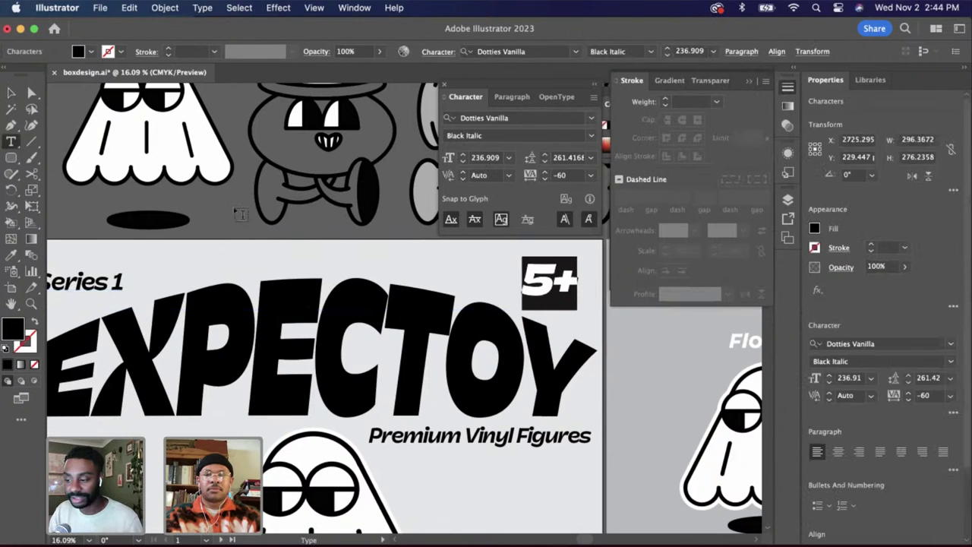
left_click(16, 94)
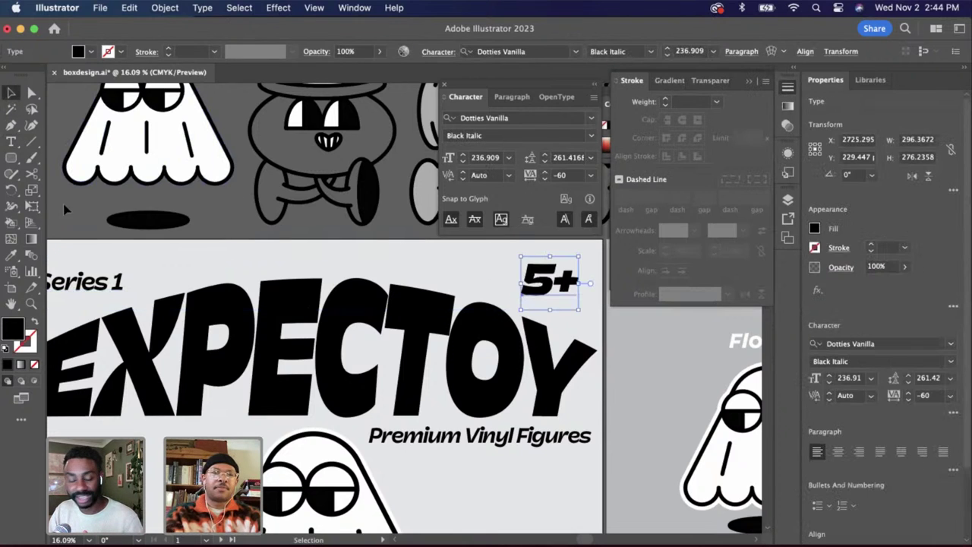
left_click(11, 254)
left_click(114, 276)
left_click(11, 92)
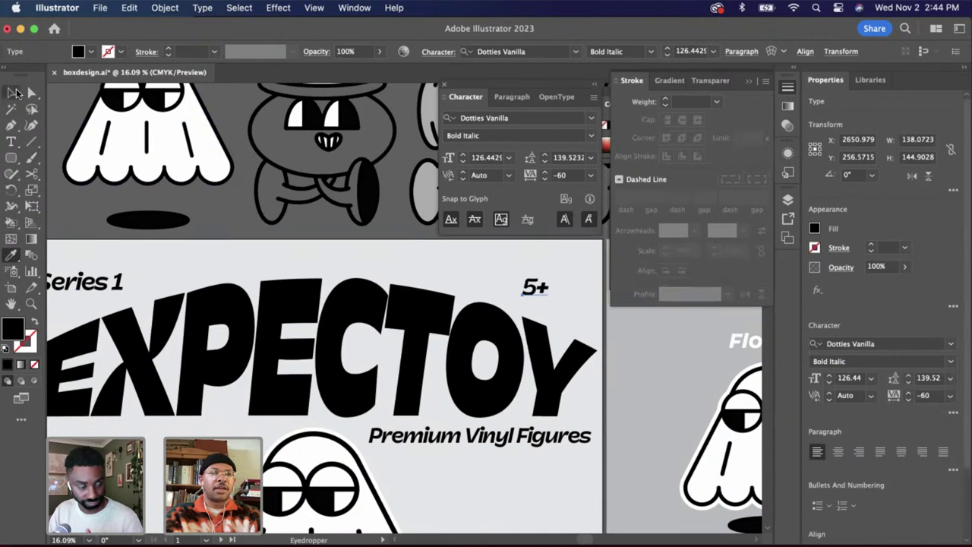
left_click_drag(550, 272, 578, 244)
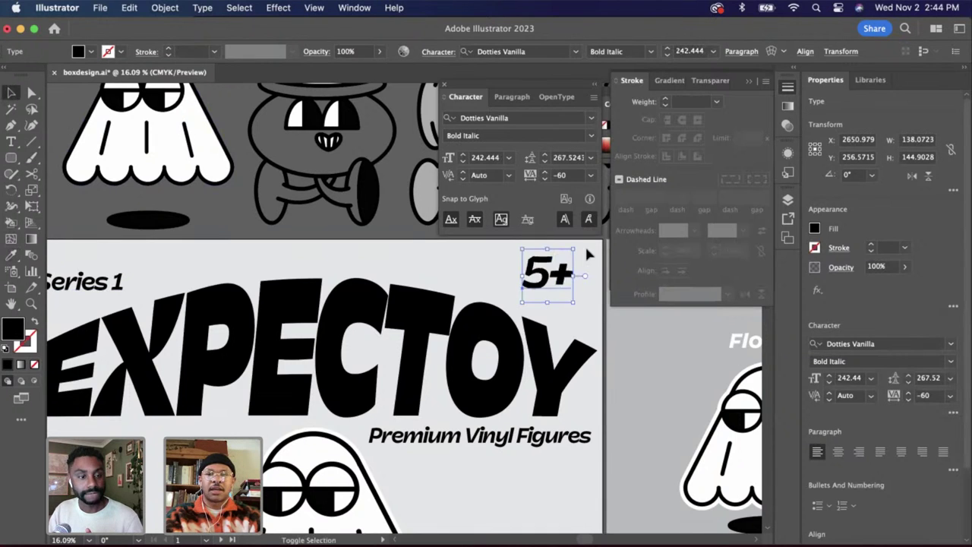
Align the restyled 5+ label with Series 1 by vertical centers and select only the 5+ label
scroll(504, 313, "down", 2)
left_click(228, 296, "shift")
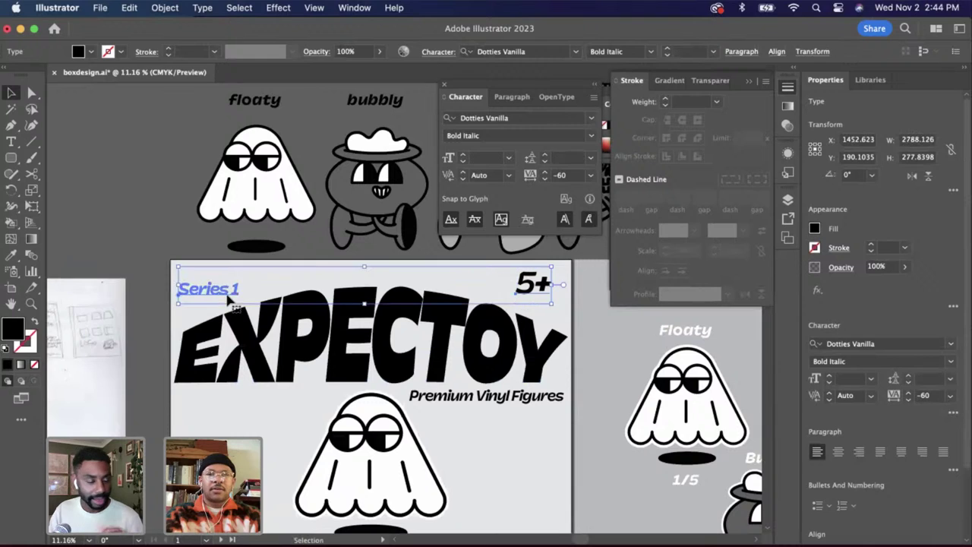
left_click(775, 52)
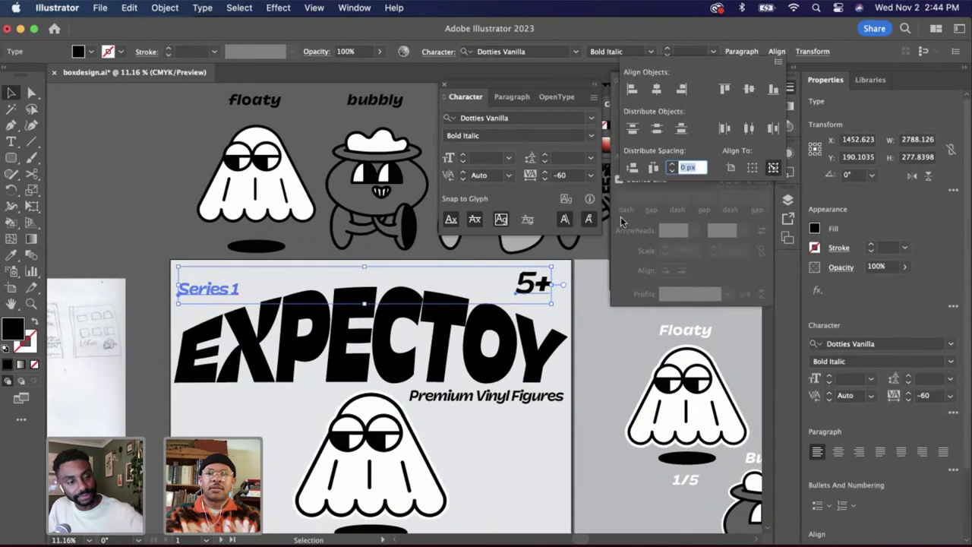
left_click(749, 89)
left_click(581, 308)
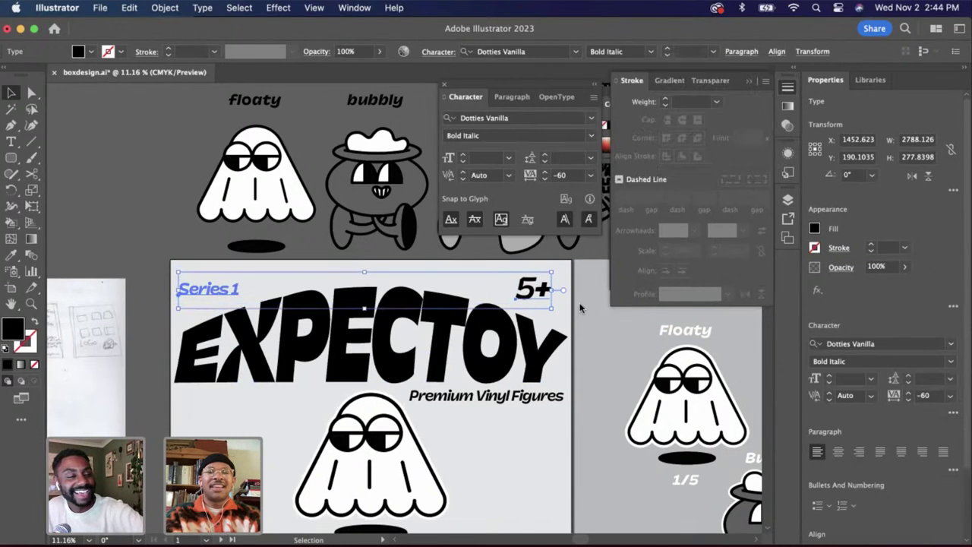
left_click(538, 292)
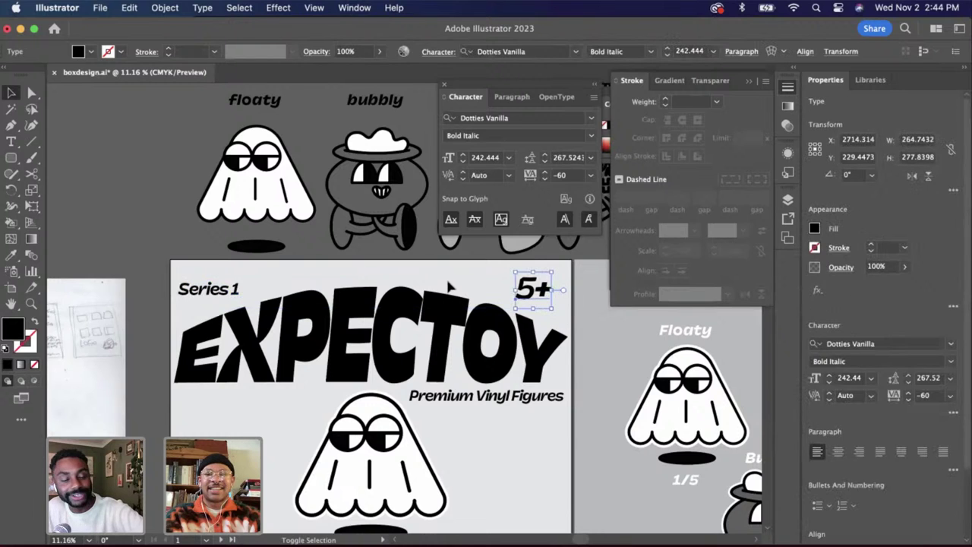
Move the 5+ label 50 px to the right
key("shift+Right")
key("shift+Right")
key("shift+Right")
key("shift+Right")
key("shift+Right")
Group the Series 1 text with the 5+ label and center the group horizontally on the front panel artboard
left_click(231, 292, "shift")
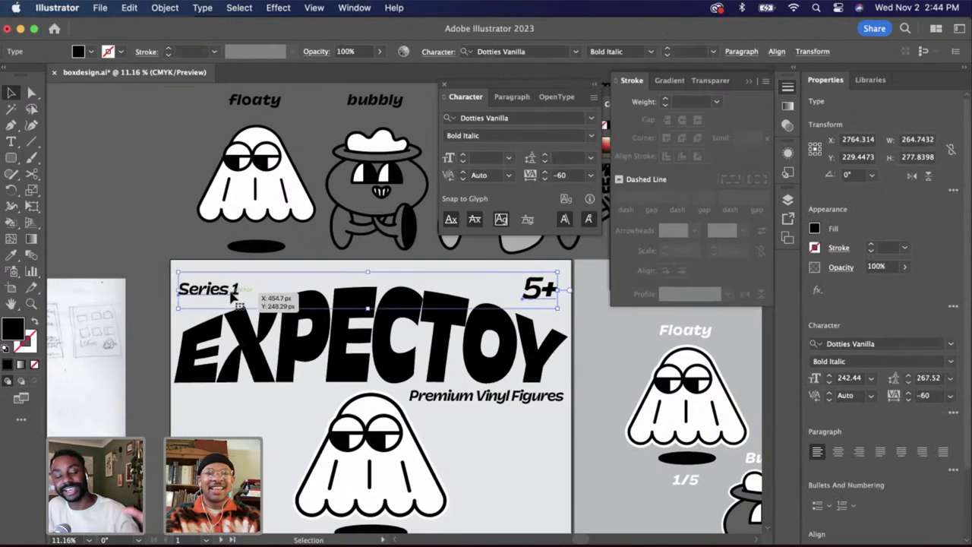
left_click(785, 52)
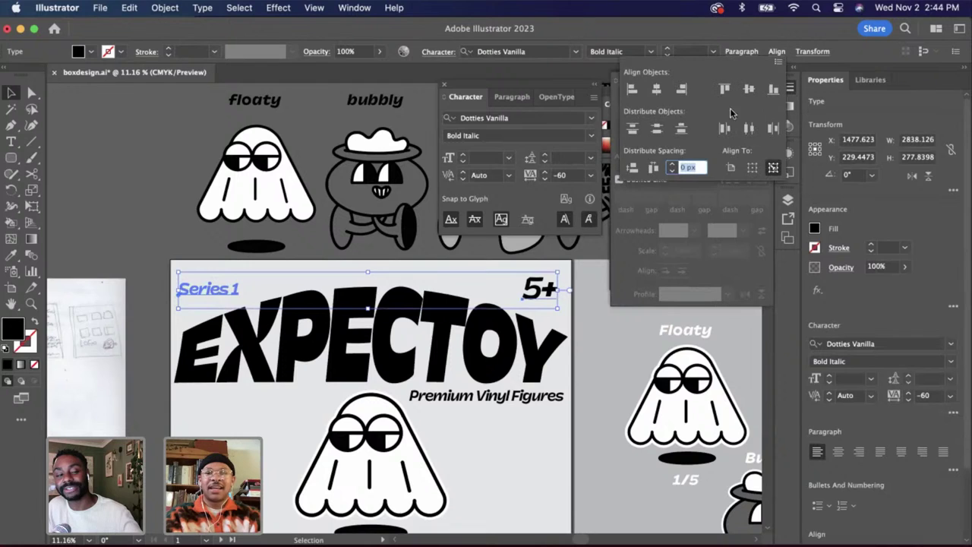
left_click(563, 318)
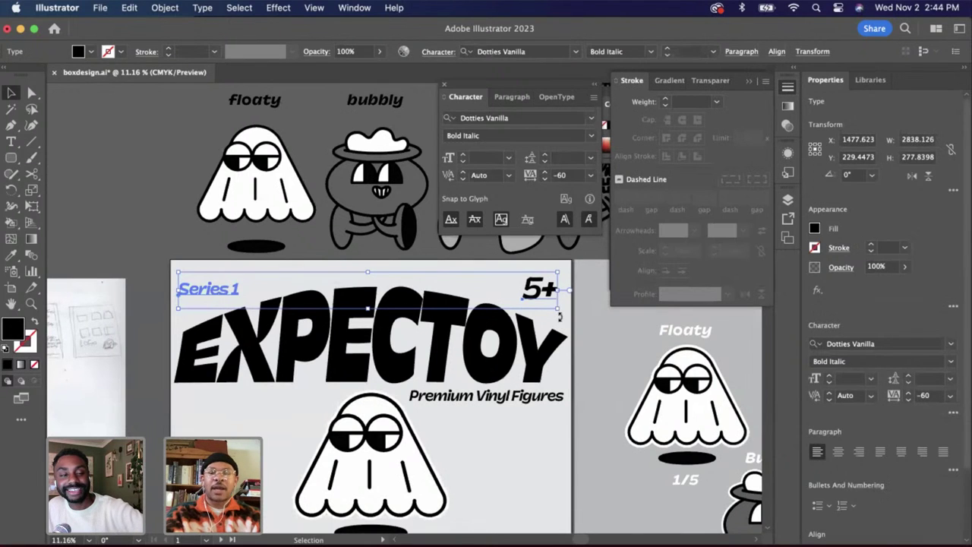
key("super+g")
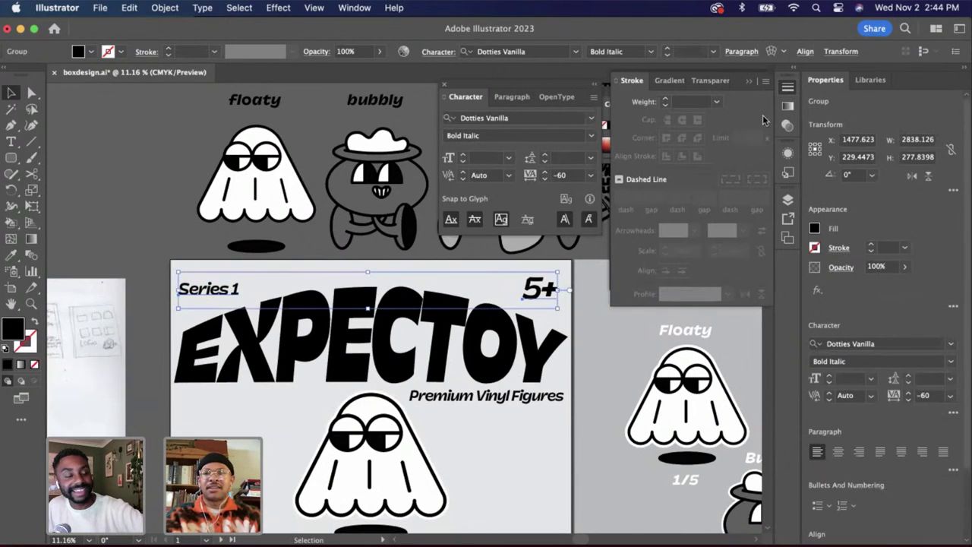
left_click(803, 60)
left_click(687, 91)
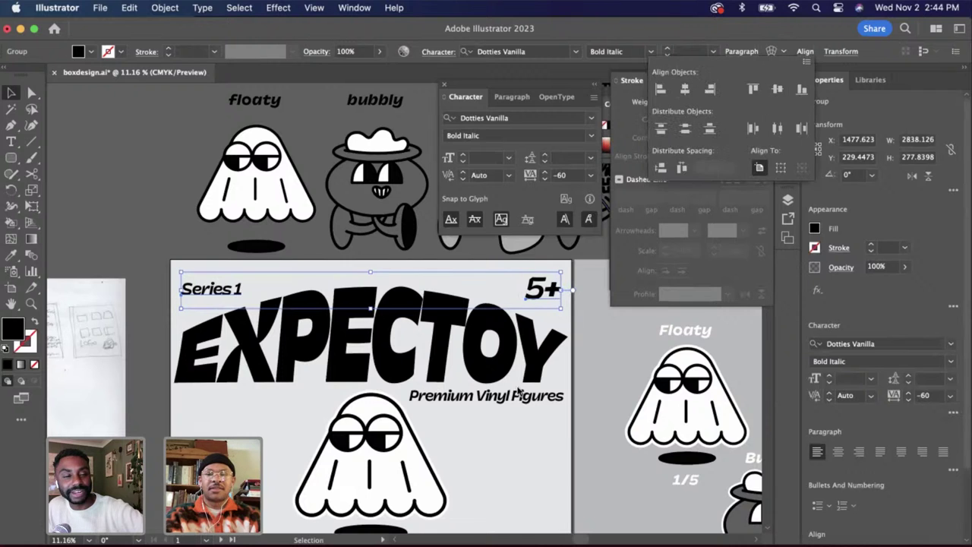
scroll(516, 436, "down", 1)
left_click(513, 428)
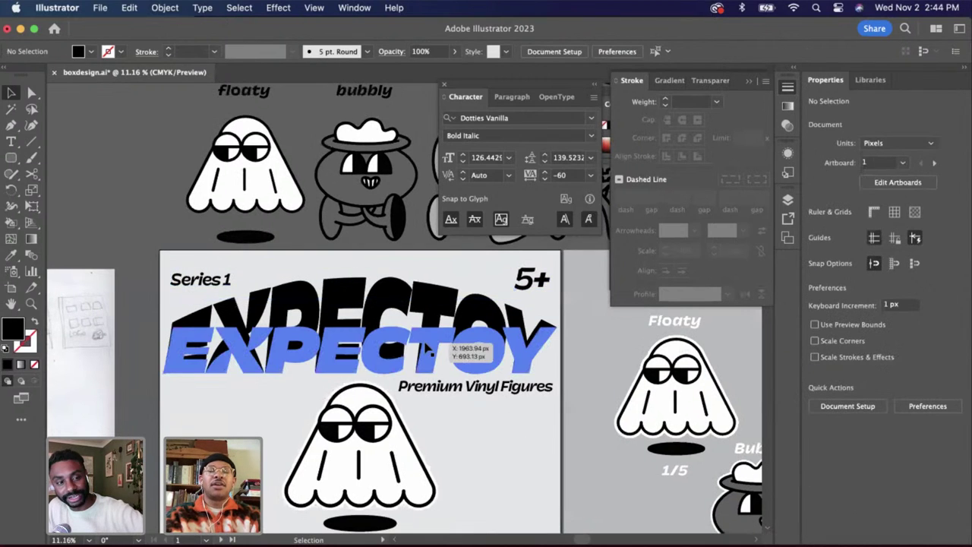
Insert a hyphen into the title to read EXPEC-TOY and scale it down to about 2972 px wide to fit the panel
double_click(420, 337)
type("-")
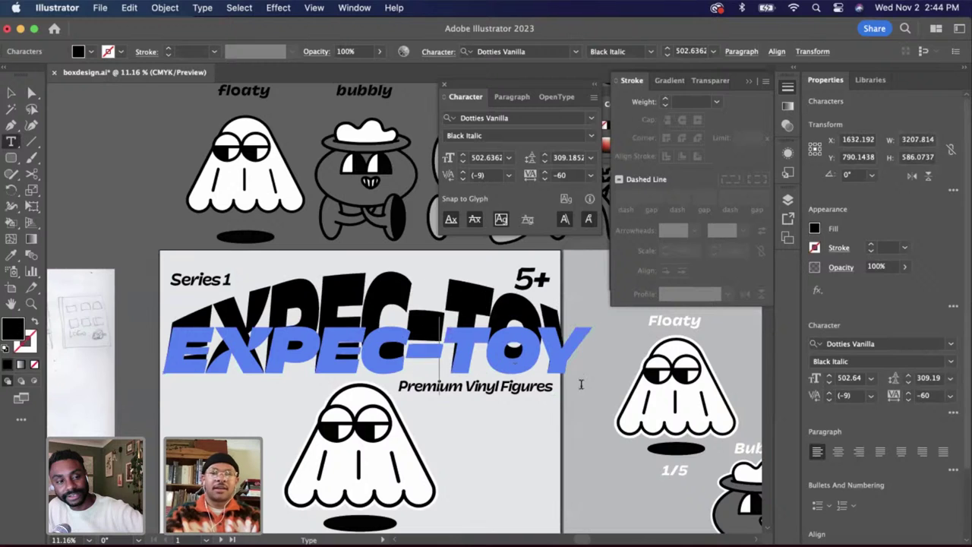
left_click(10, 94)
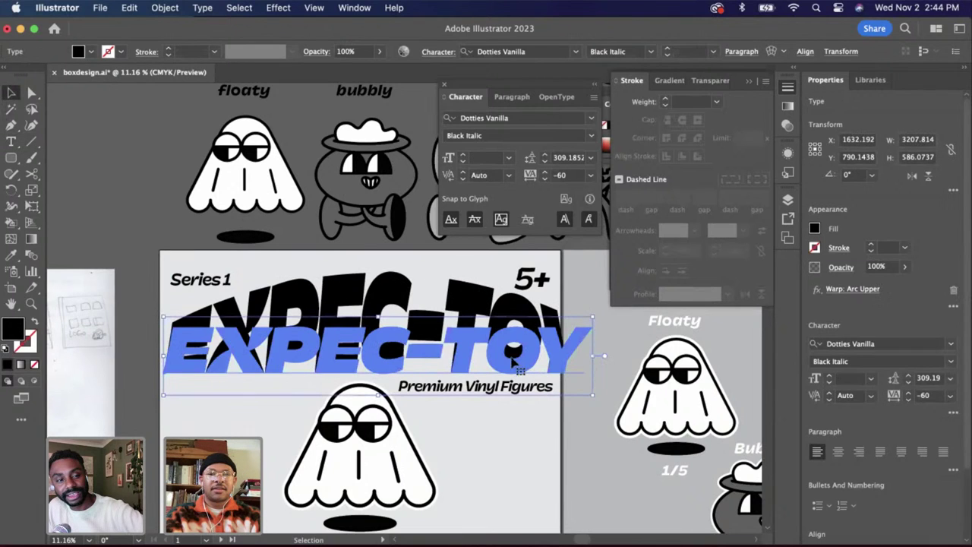
mouse_move(592, 395)
left_mouse_down()
mouse_move(577, 386)
mouse_move(587, 390)
left_mouse_up()
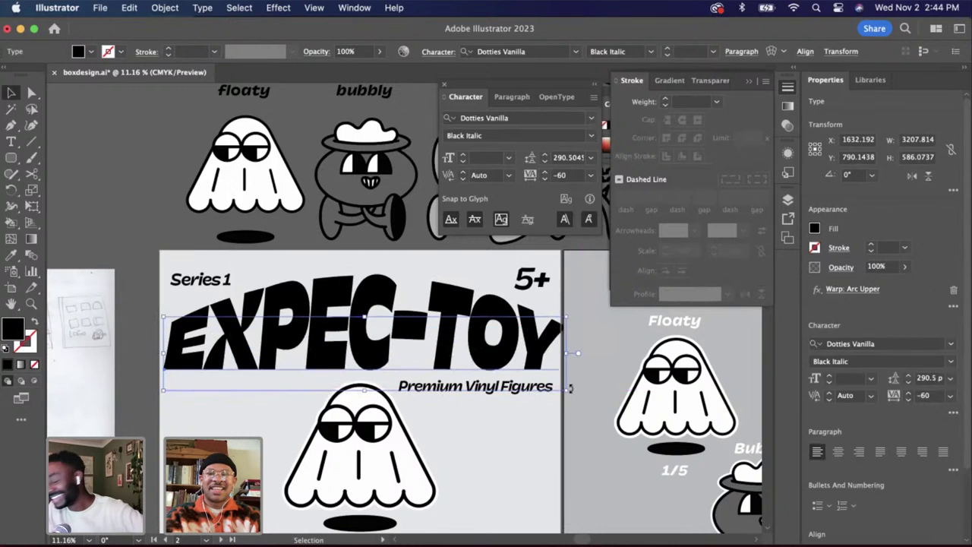
scroll(569, 385, "up", 3)
scroll(569, 385, "left", 1)
left_click_drag(607, 353, 597, 347)
Try to center the EXPEC-TOY title horizontally on the artboard, and undo the alignment
left_click(805, 50)
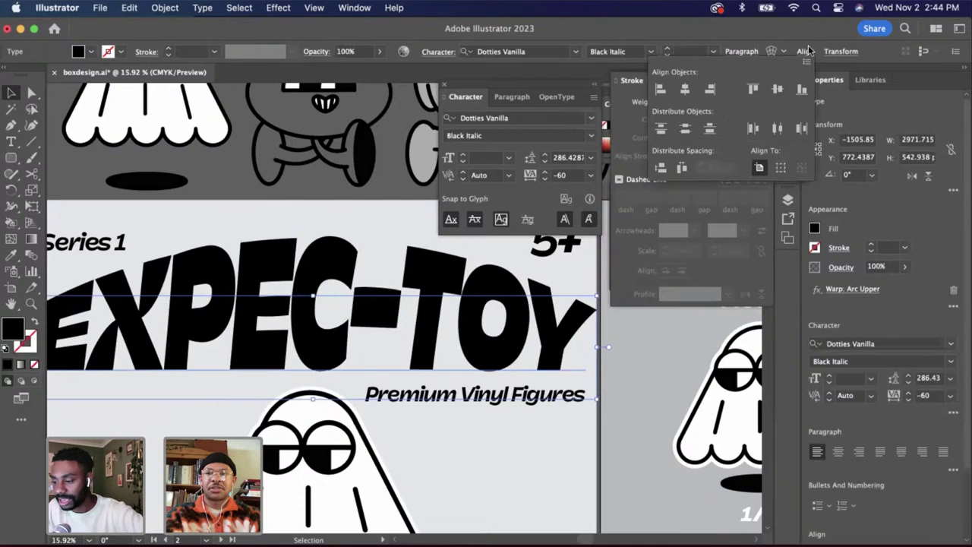
left_click(686, 89)
left_click(479, 449)
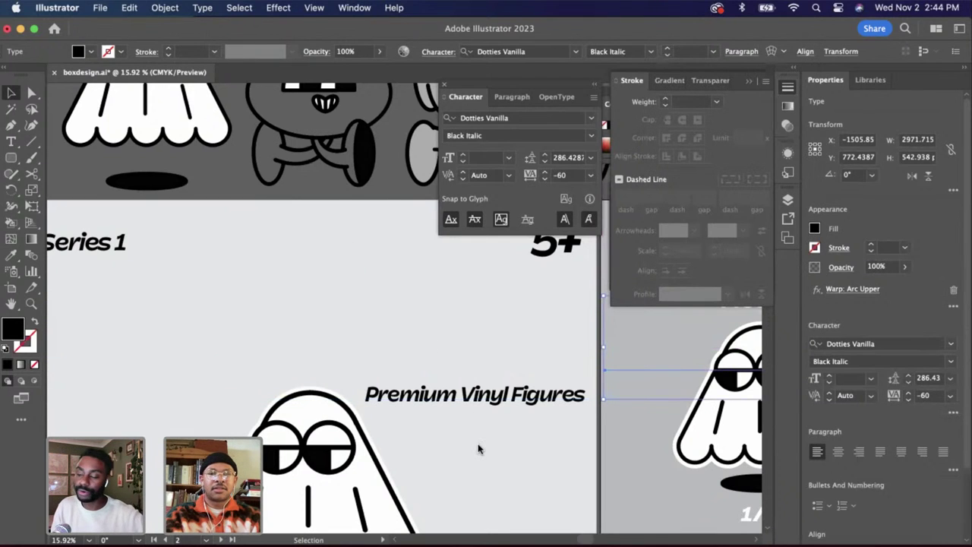
scroll(372, 338, "down", 3)
left_click(184, 226)
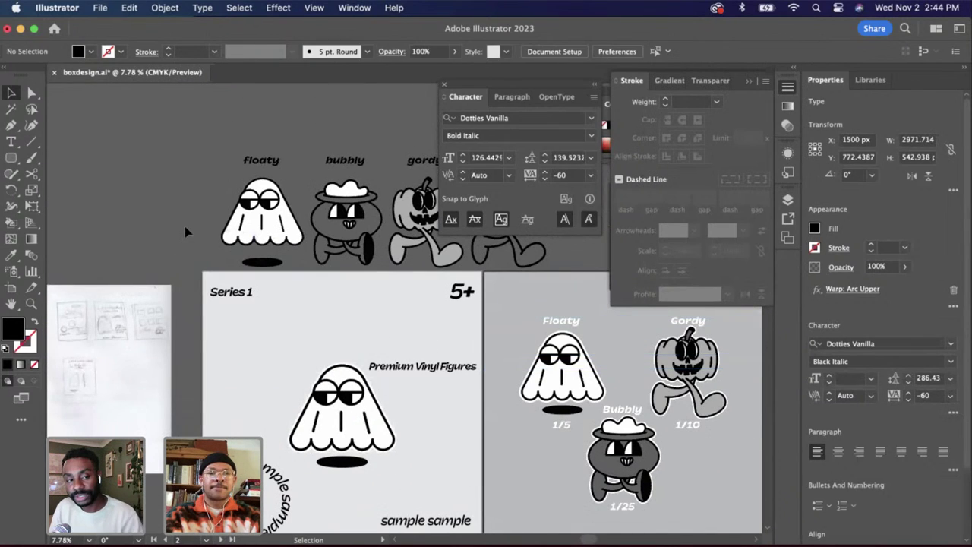
key("super+z")
Center the EXPEC-TOY title horizontally on the front panel artboard
left_click(414, 384)
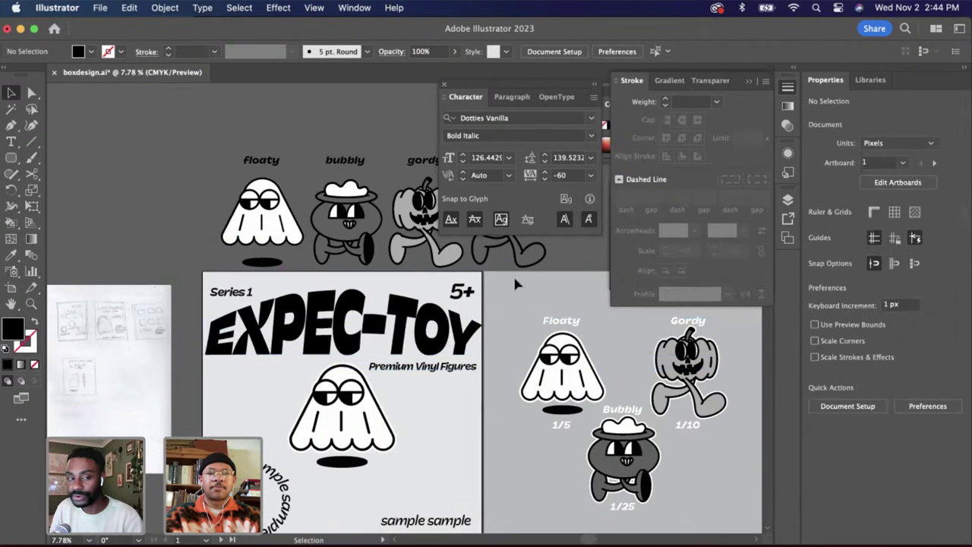
left_click(436, 305)
left_click_drag(439, 312, 439, 313)
left_click(805, 51)
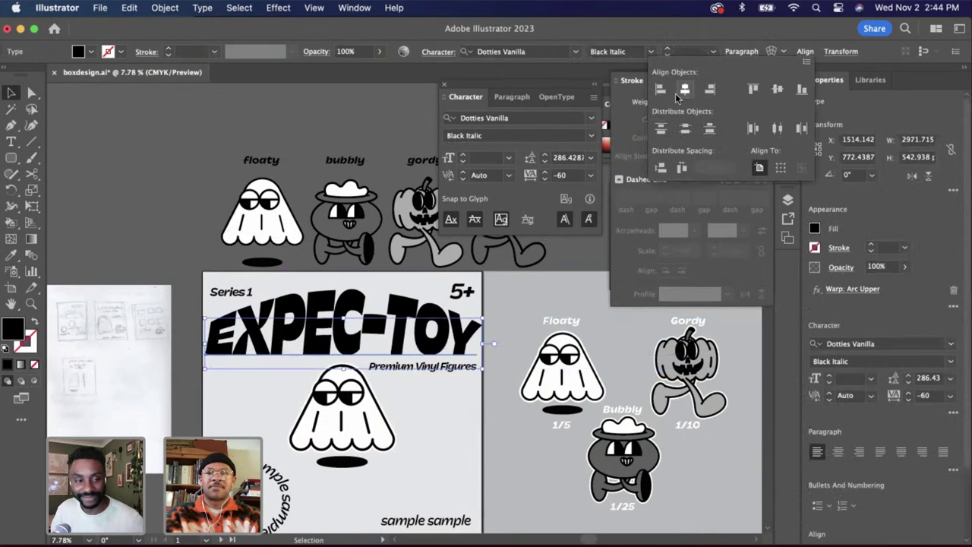
scroll(470, 436, "up", 2)
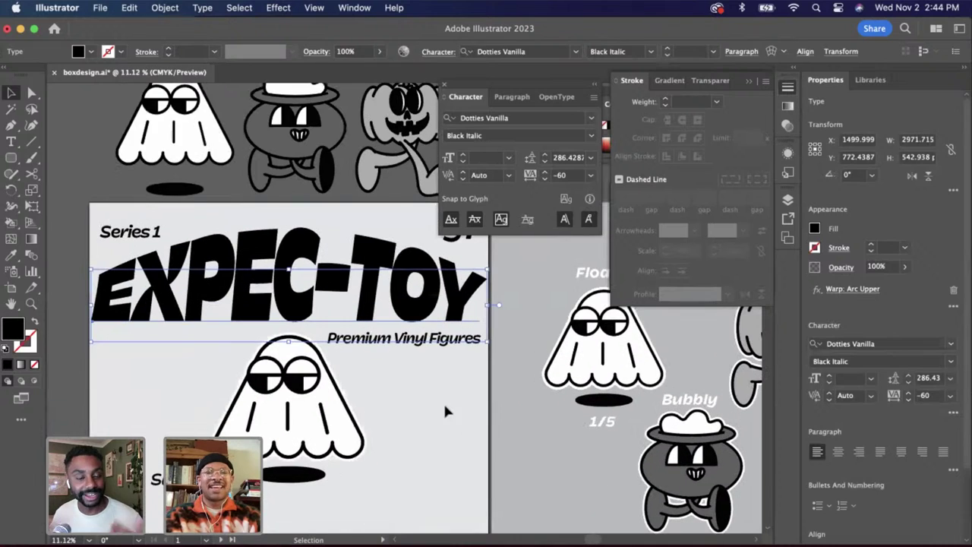
left_click(443, 401)
Copy the Series 1 text style onto the Premium Vinyl Figures tagline with the Eyedropper and scale it down to about 108 pt
left_click(441, 348)
scroll(440, 347, "up", 2)
scroll(437, 345, "down", 1)
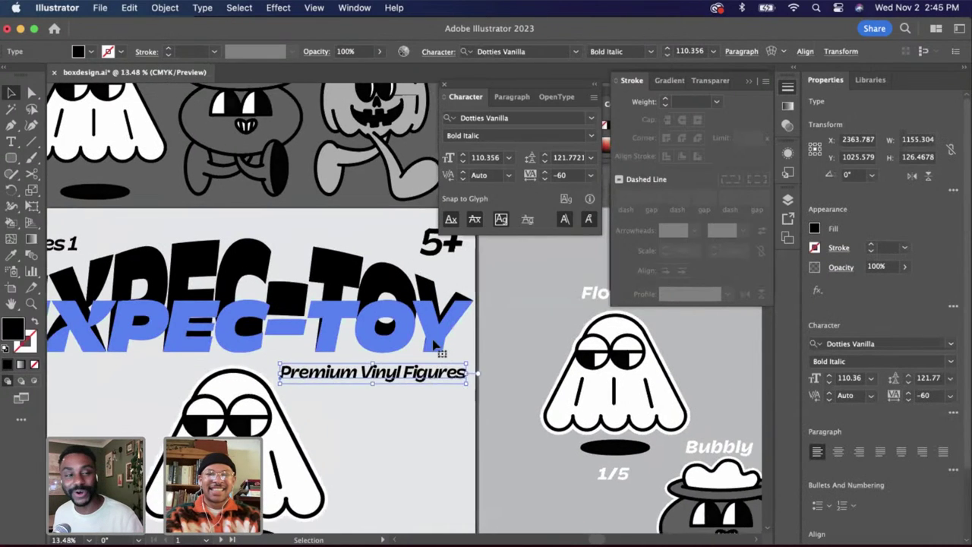
key("i")
left_click(125, 249)
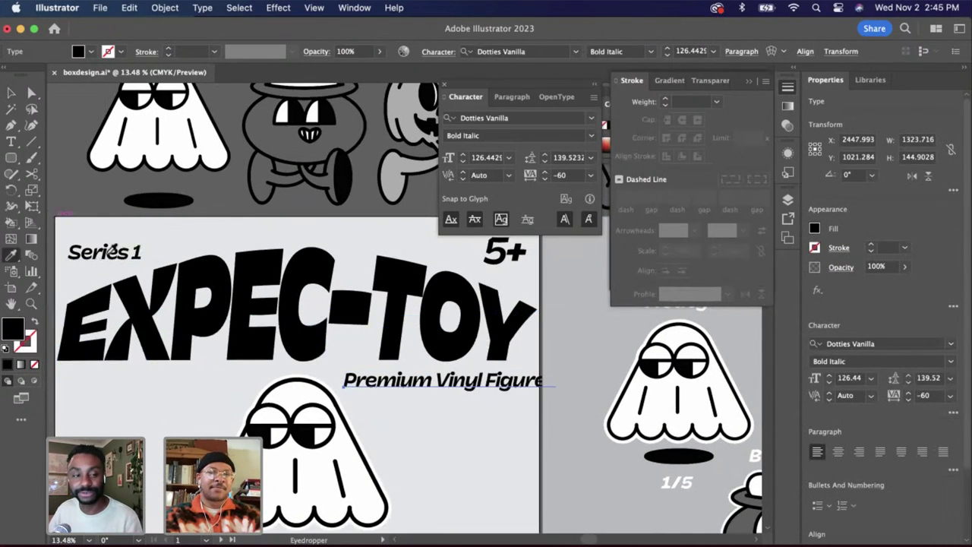
left_click(12, 93)
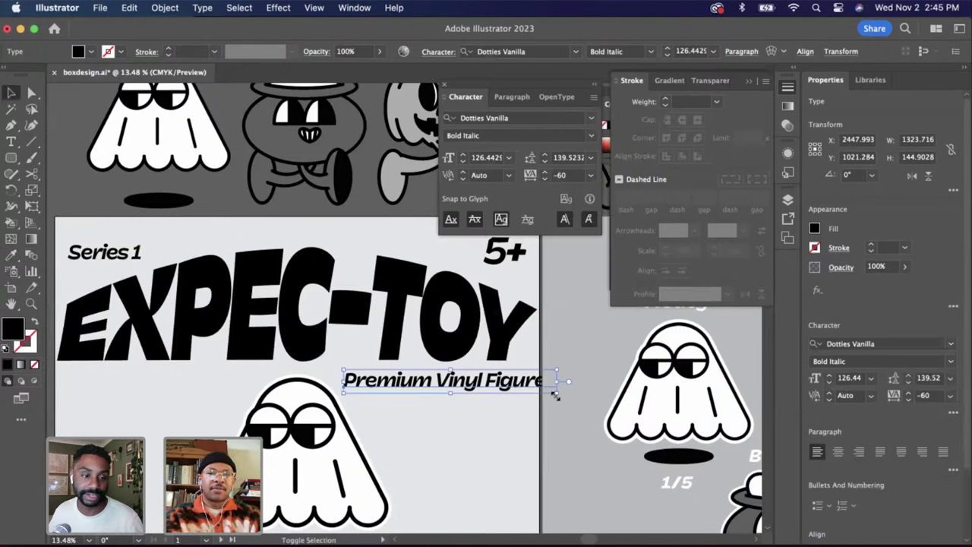
left_click_drag(554, 395, 522, 391)
scroll(549, 393, "up", 1)
left_click(496, 458)
scroll(496, 458, "down", 3)
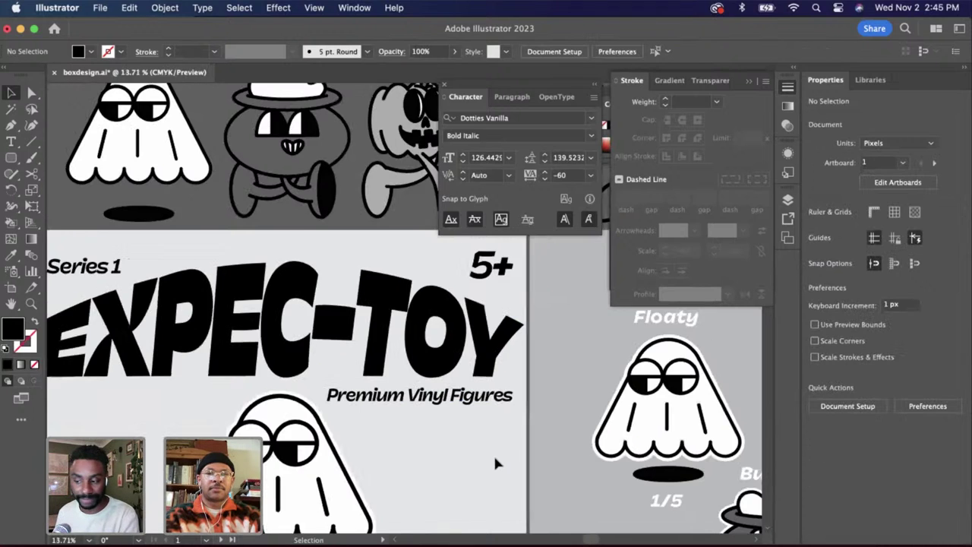
Move the Premium Vinyl Figures tagline down to widen its gap below the title, and nudge it back up 20 px
left_click(503, 391)
left_click_drag(504, 394, 507, 395)
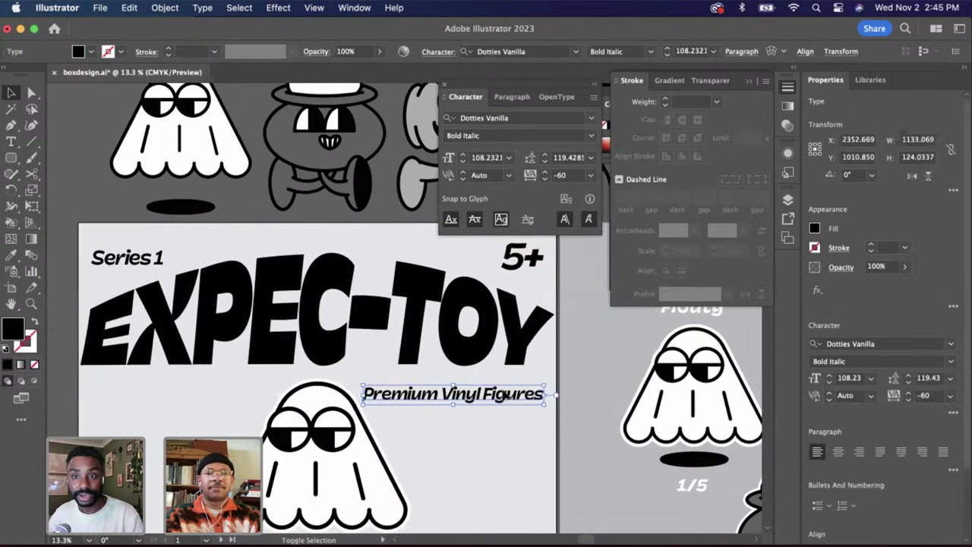
left_click(530, 434)
scroll(529, 435, "down", 1)
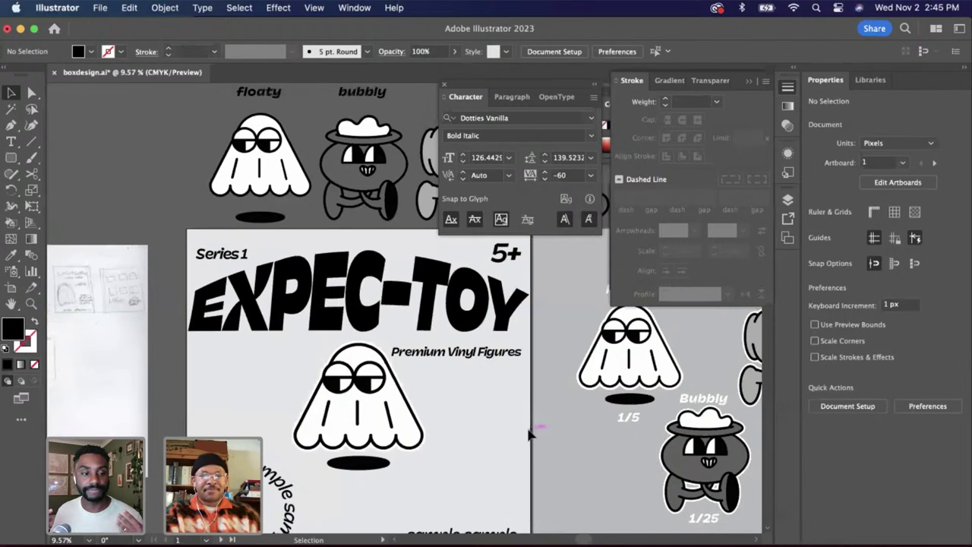
scroll(529, 434, "down", 1)
left_click_drag(492, 351, 490, 346)
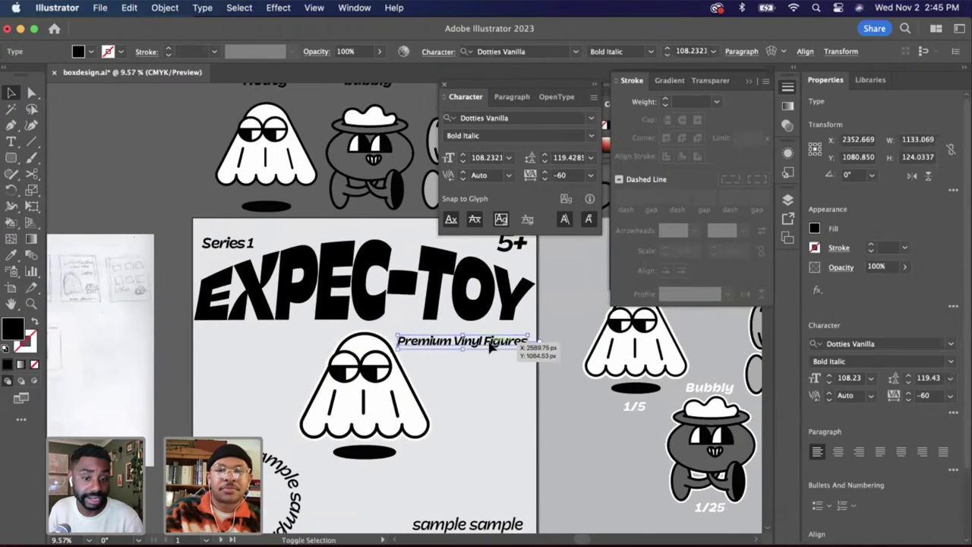
key("shift+Up")
key("shift+Up")
left_click(482, 386)
scroll(481, 385, "down", 2)
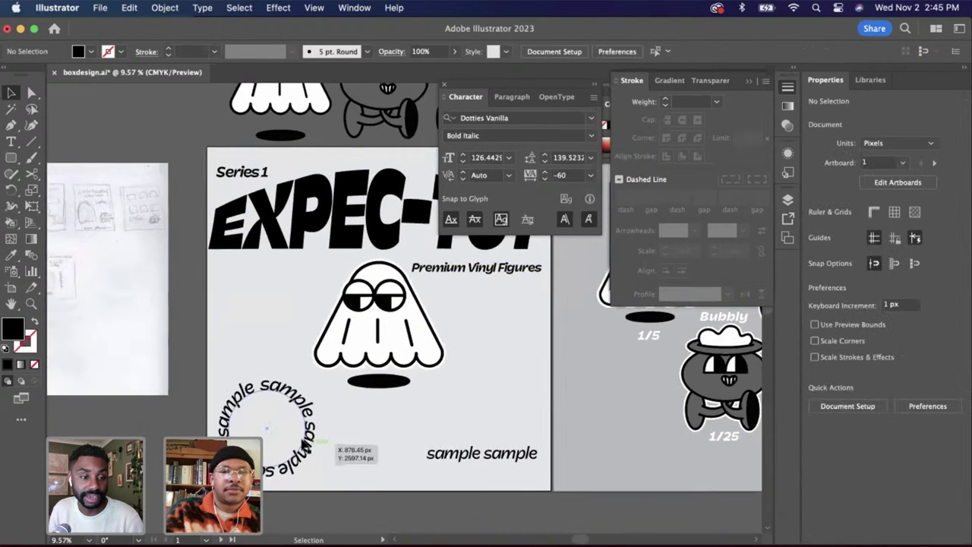
Replace the circular sample text on the front panel with the repeated phrase "Collect Them All"
left_click(302, 443)
double_click(276, 385)
scroll(277, 387, "right", 1)
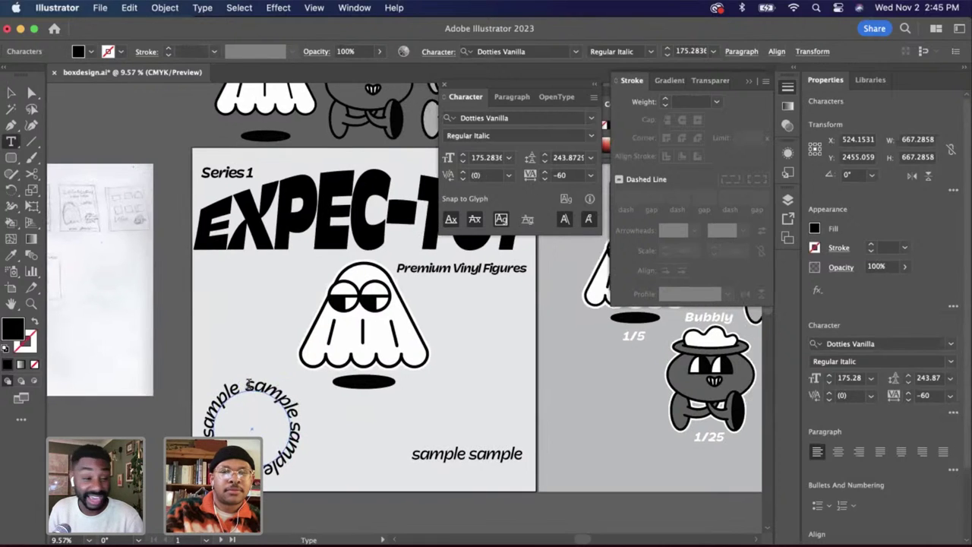
mouse_move(249, 386)
left_mouse_down()
mouse_move(227, 382)
mouse_move(295, 425)
mouse_move(262, 386)
left_mouse_up()
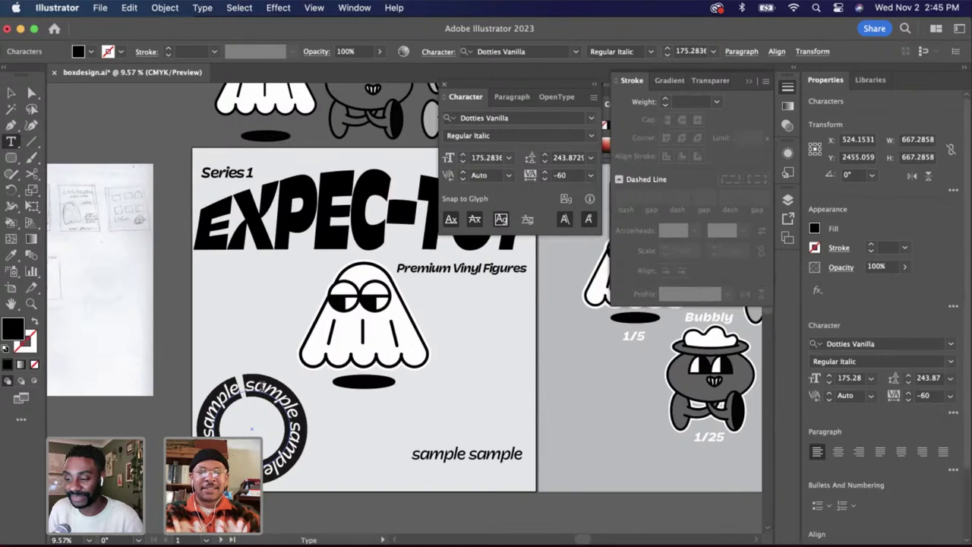
type("coll")
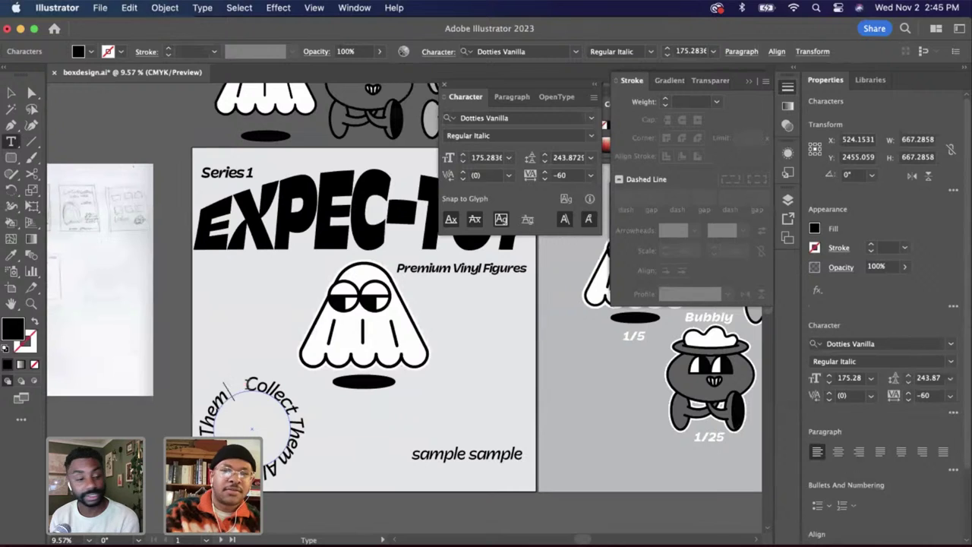
Step back and forth through the recent text edits with Undo and Redo, with the cursor placed in the title
triple_click(429, 173)
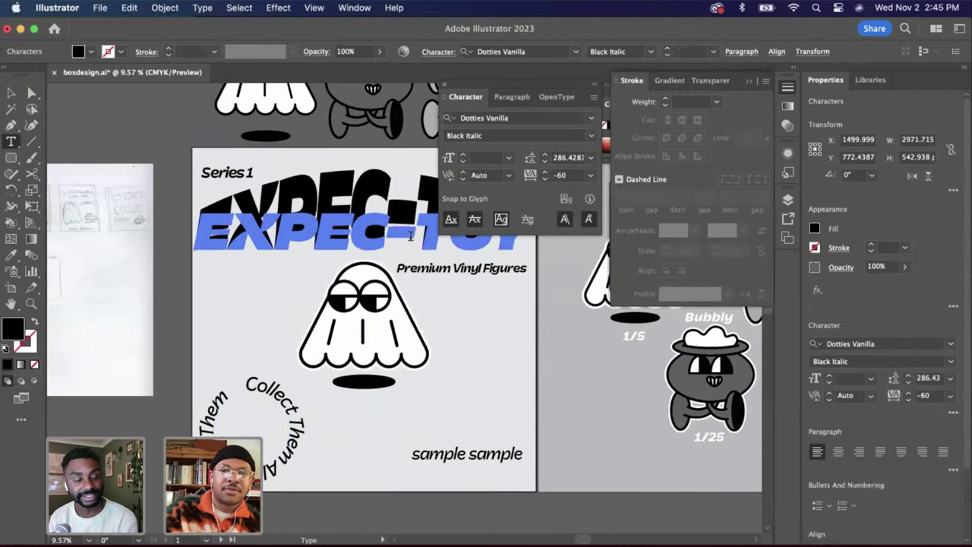
key("super+z")
key("super+z")
key("super+z")
key("super+z")
key("super+z")
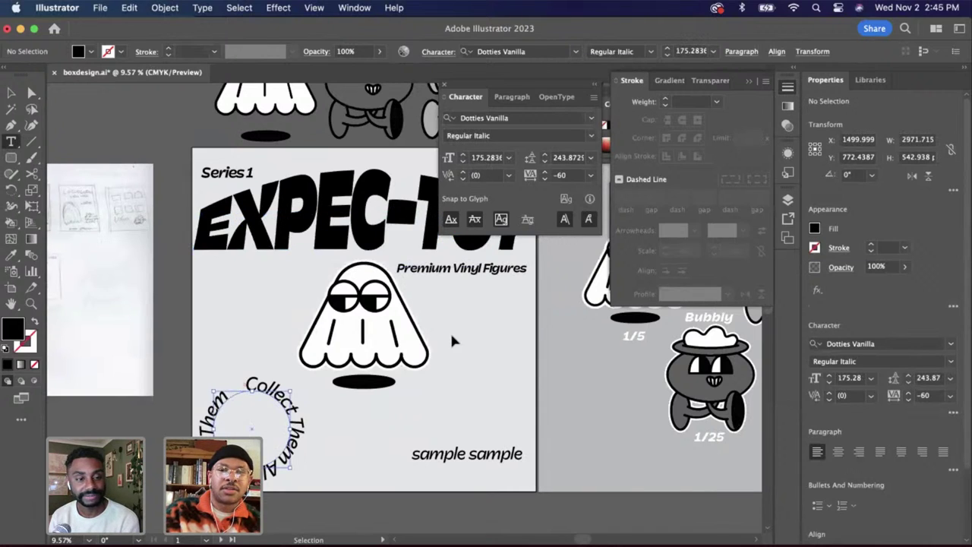
key("super+shift+z")
key("super+shift+z")
key("super+shift+z")
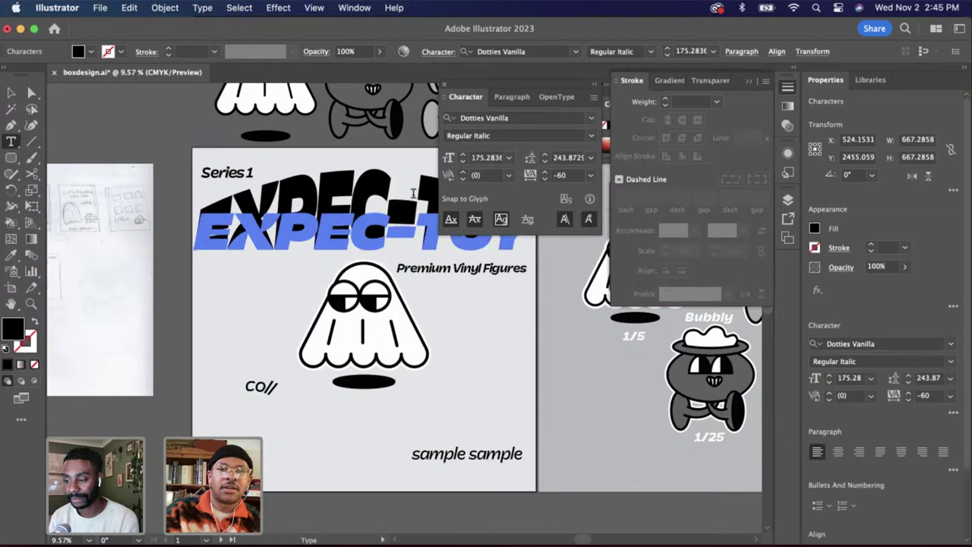
Delete the hyphen so the title reads EXPECTOY and enlarge it to about 2975 px wide
key("BackSpace")
scroll(183, 278, "down", 3)
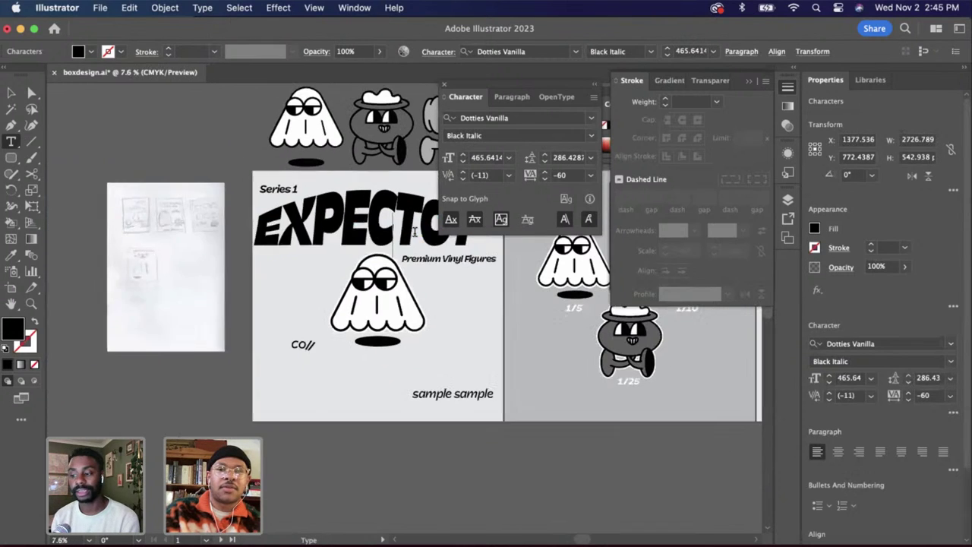
left_click(12, 92)
scroll(452, 327, "up", 3)
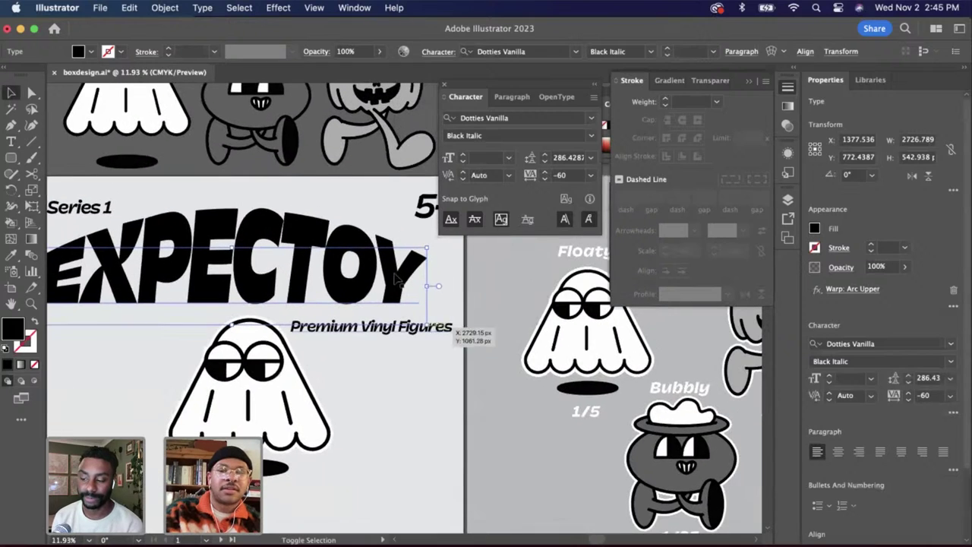
left_click_drag(453, 326, 487, 336)
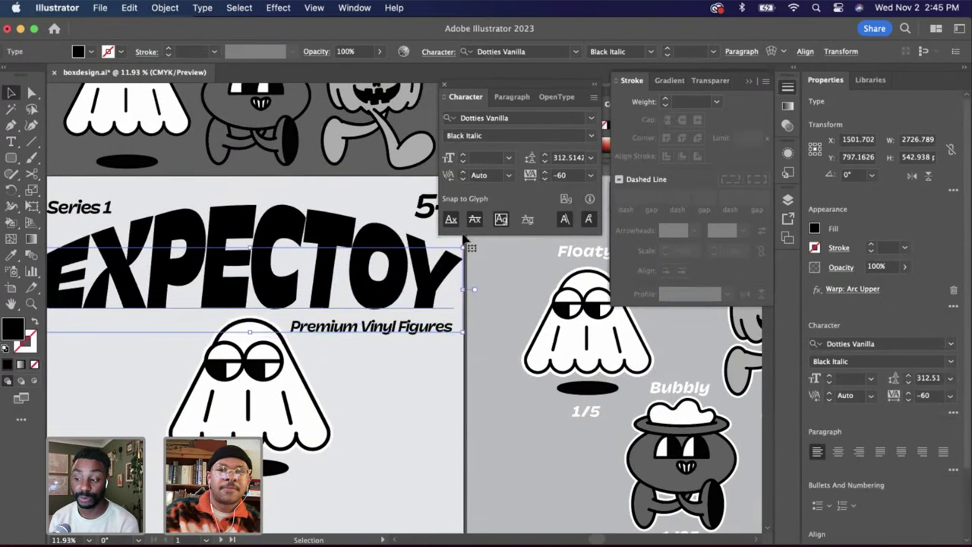
Center the enlarged EXPECTOY title horizontally on the front panel artboard and select it again
left_click(804, 52)
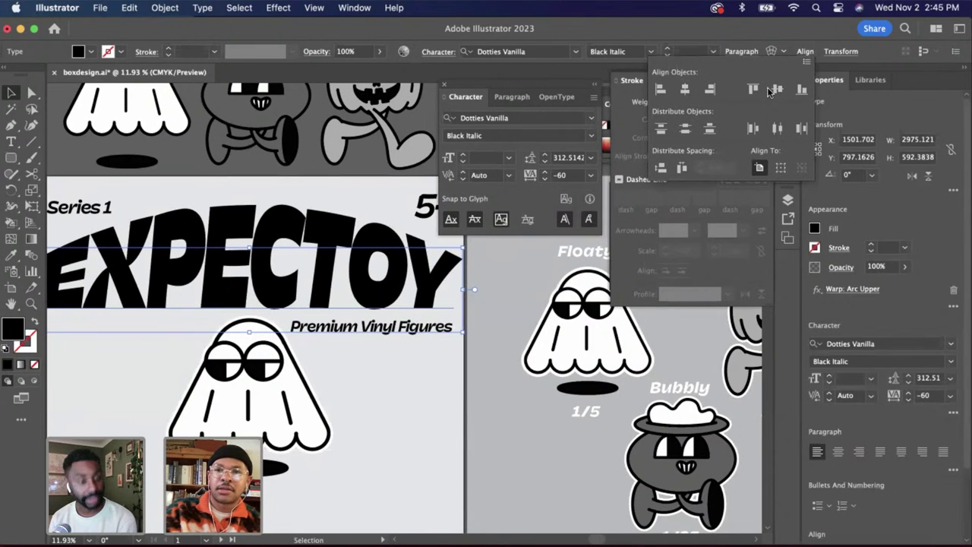
left_click(353, 484)
scroll(359, 458, "down", 3)
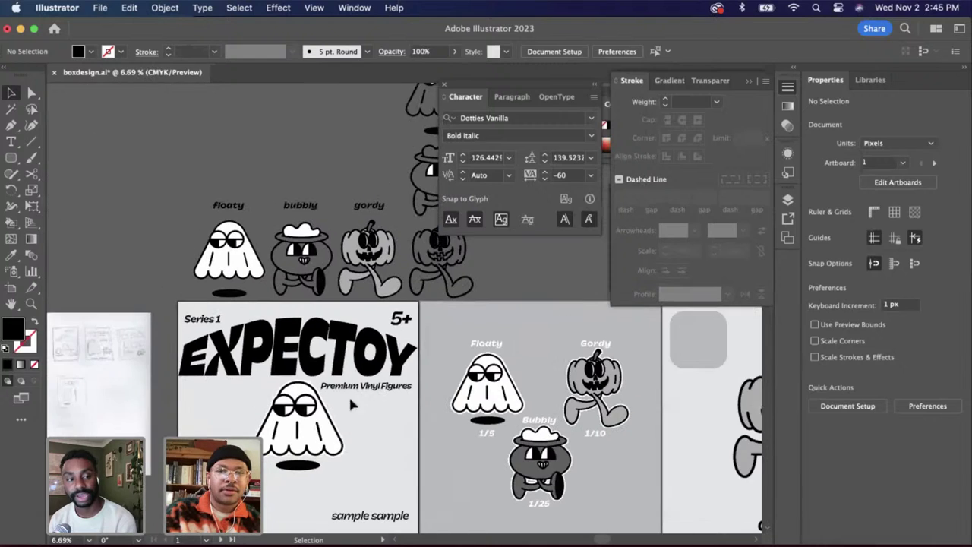
left_click(342, 329)
left_click_drag(344, 334, 347, 363)
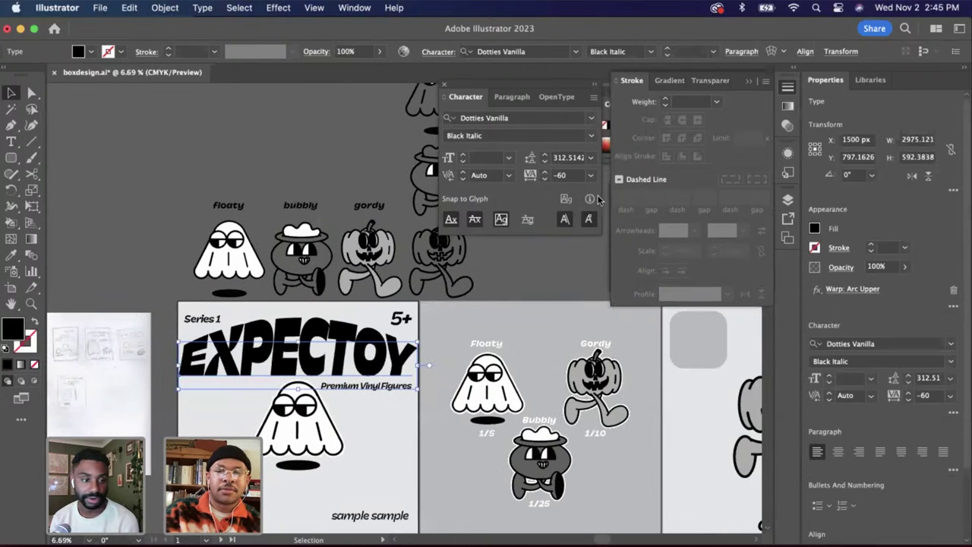
left_click(811, 53)
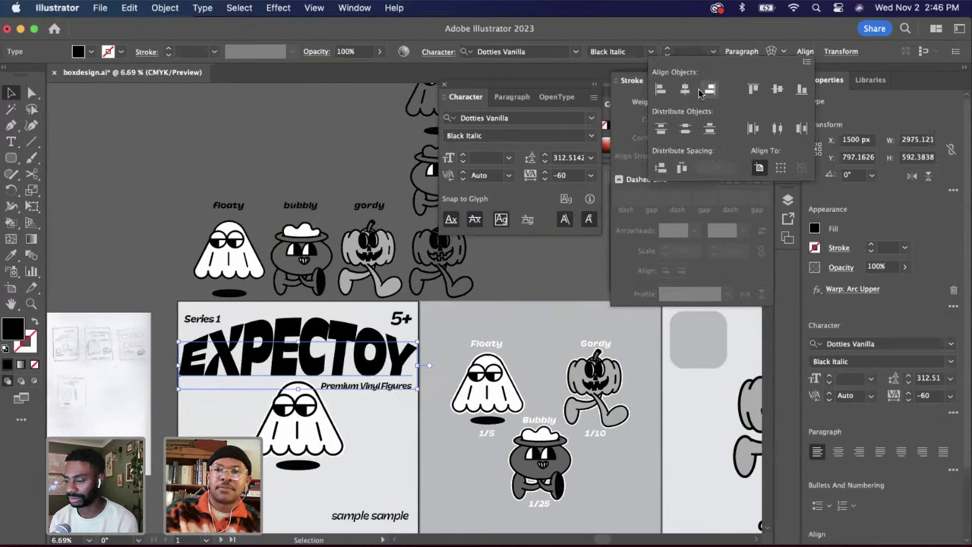
left_click(375, 426)
Recolor only the letters TOY in the EXPECTOY title on the front panel to dark gray
scroll(366, 375, "up", 3)
left_click(364, 373)
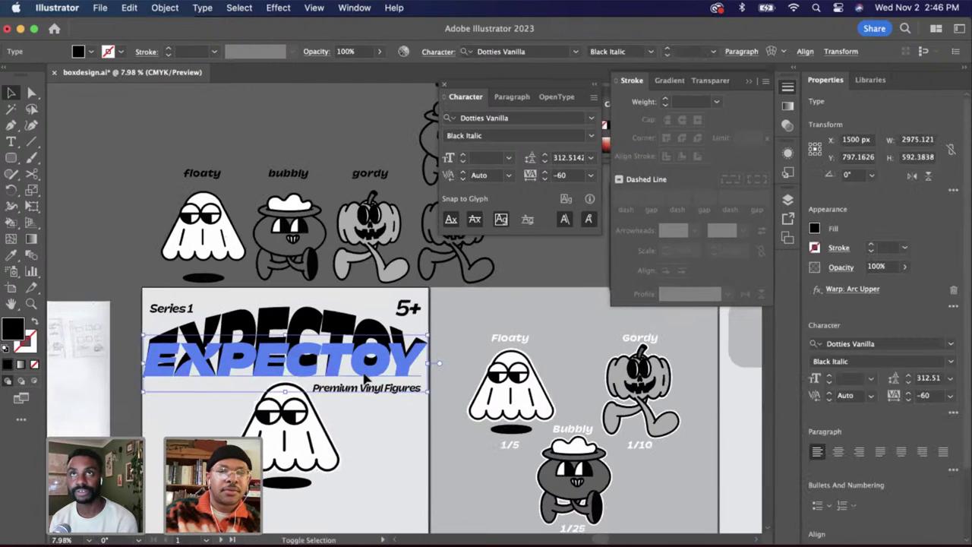
double_click(336, 352)
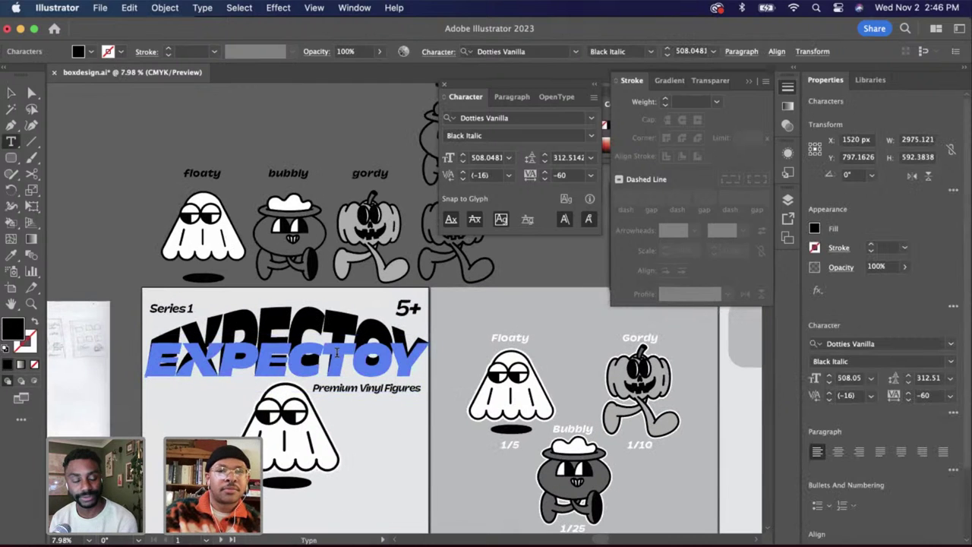
left_click_drag(336, 352, 417, 345)
double_click(11, 334)
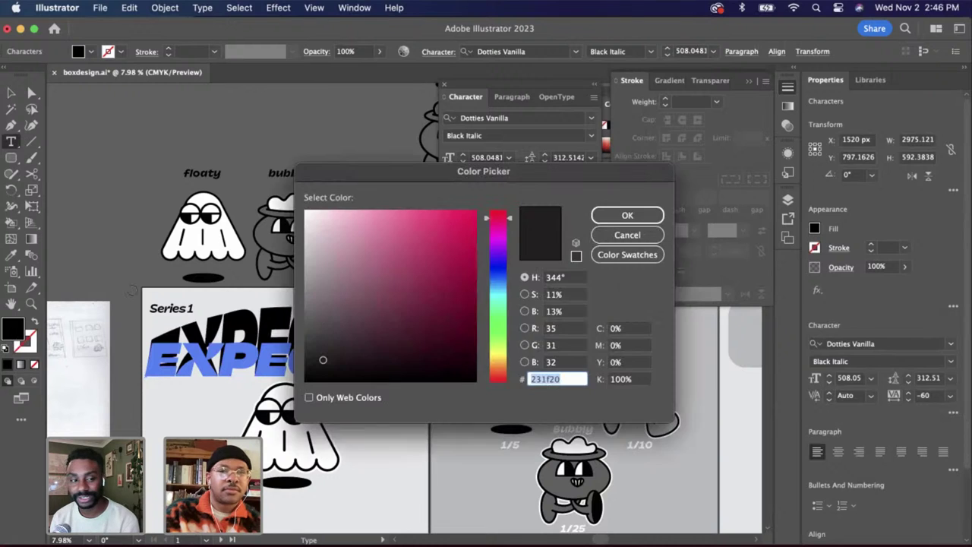
left_click_drag(310, 310, 304, 343)
key("Return")
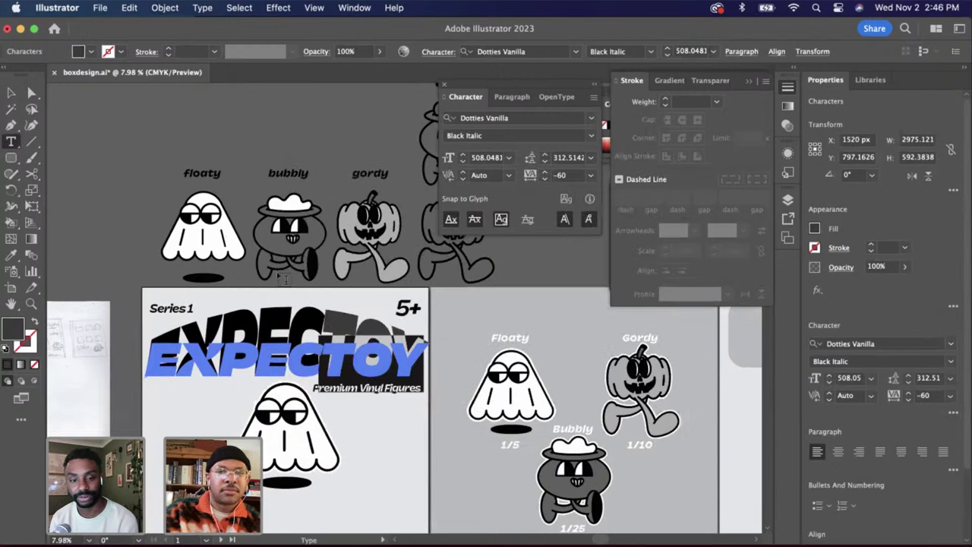
left_click(11, 92)
left_click(455, 390)
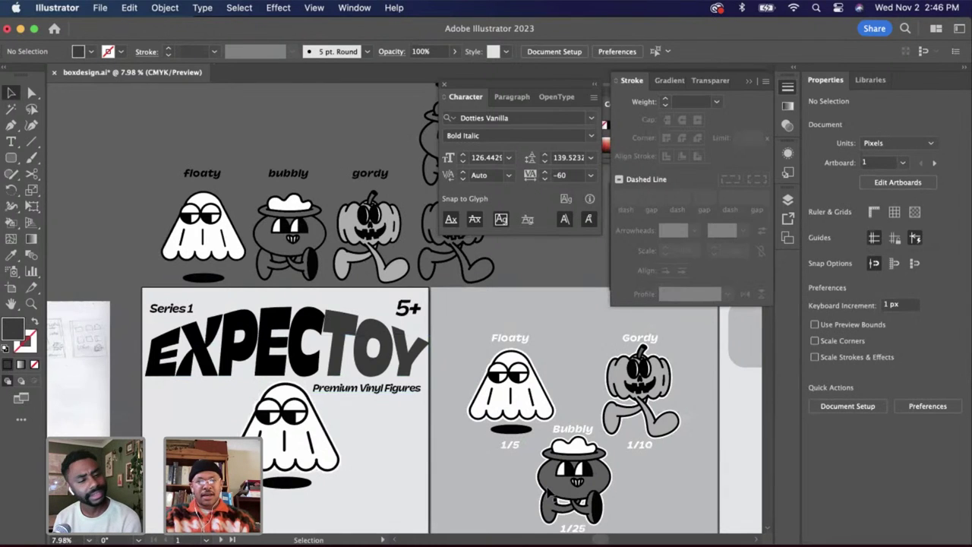
left_click(223, 346)
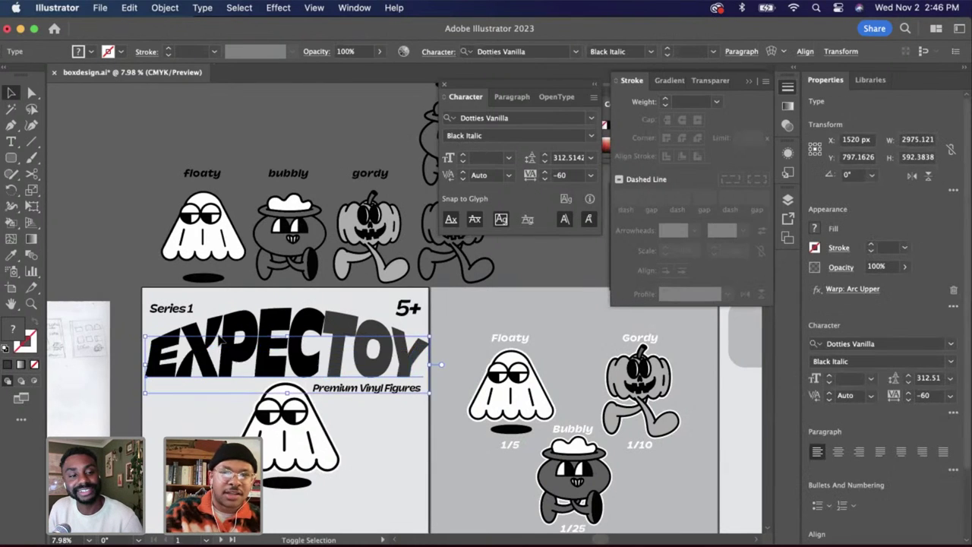
scroll(123, 240, "down", 3)
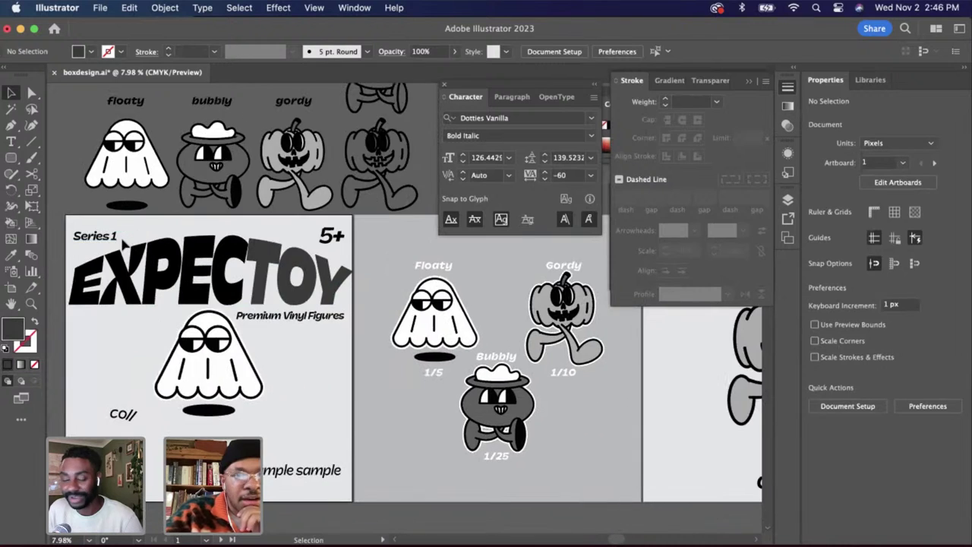
scroll(122, 240, "down", 4)
scroll(122, 241, "up", 2)
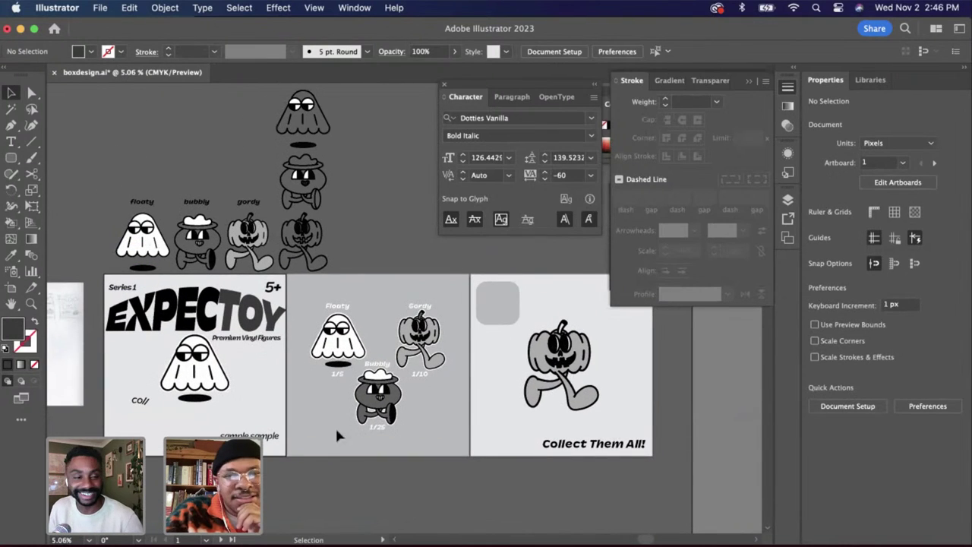
scroll(237, 411, "left", 1)
Set the circular "coll" text on the front panel to the Medium style at 150 pt
left_click(158, 406)
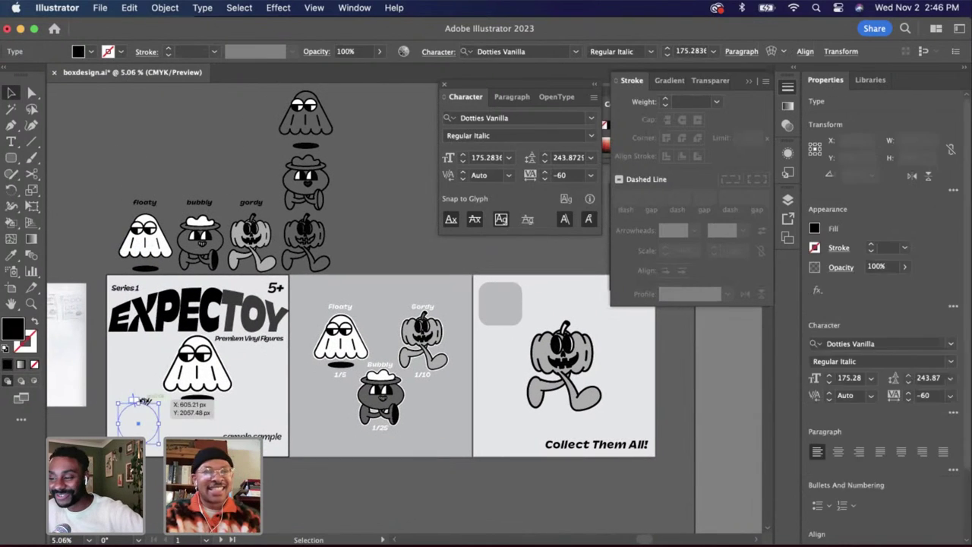
scroll(155, 408, "up", 3)
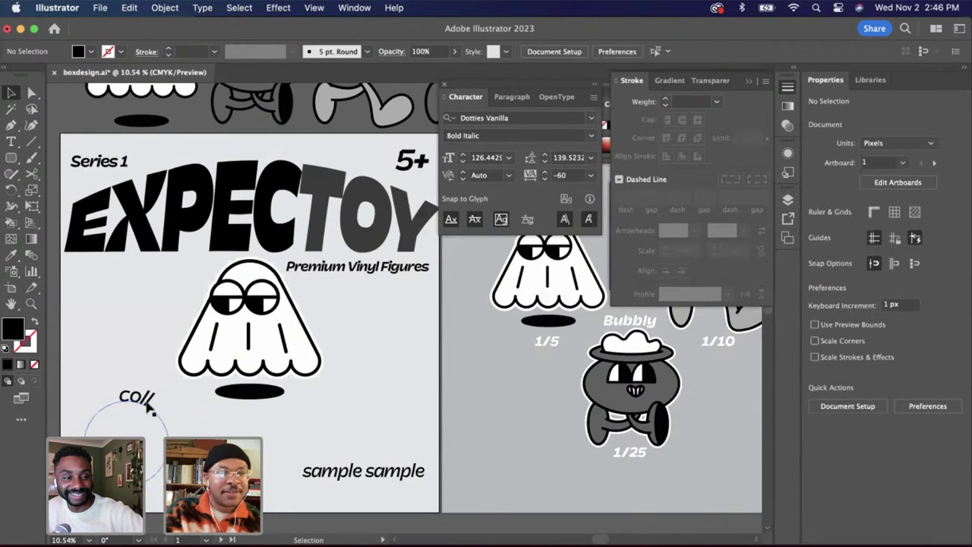
double_click(146, 400)
left_click(149, 407)
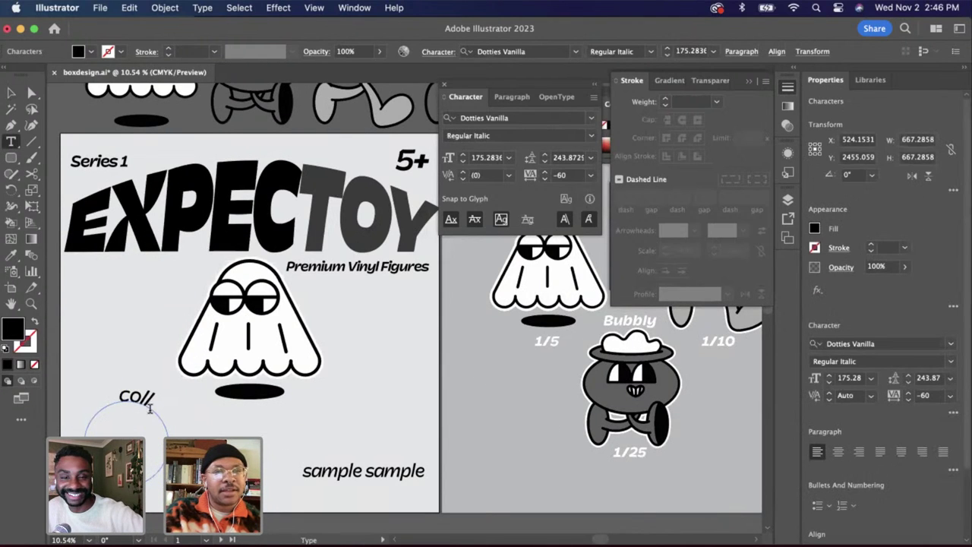
left_click_drag(156, 398, 117, 396)
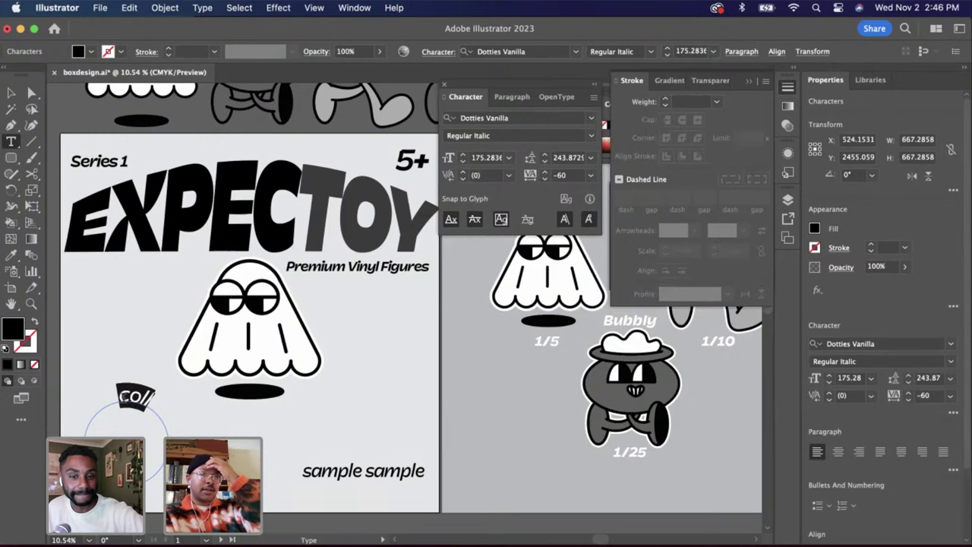
left_click(591, 135)
left_click(511, 268)
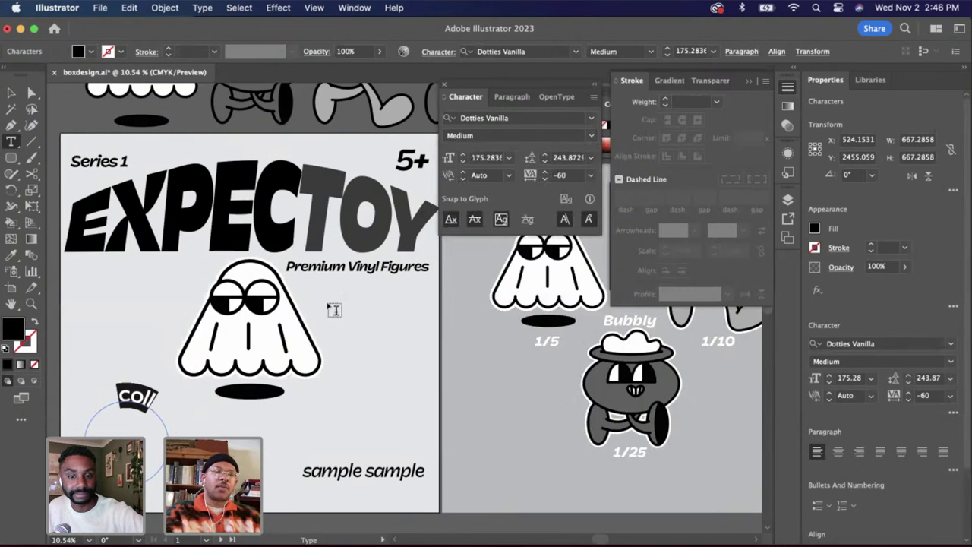
left_click(461, 163, "shift")
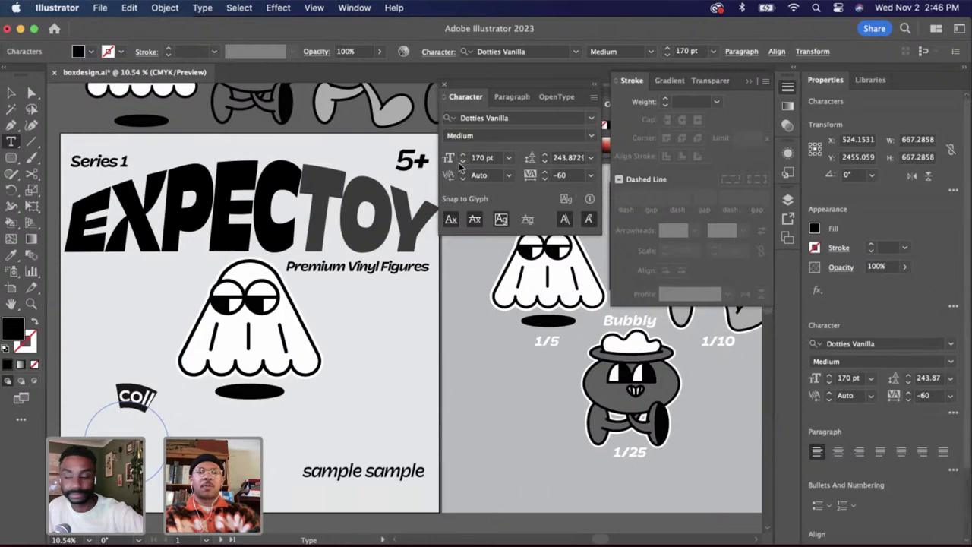
left_click(461, 163, "shift")
left_click(461, 163, "shift")
Complete the circular text so the phrase "collect them all" repeats around the whole circle
key("Right")
type("ect th")
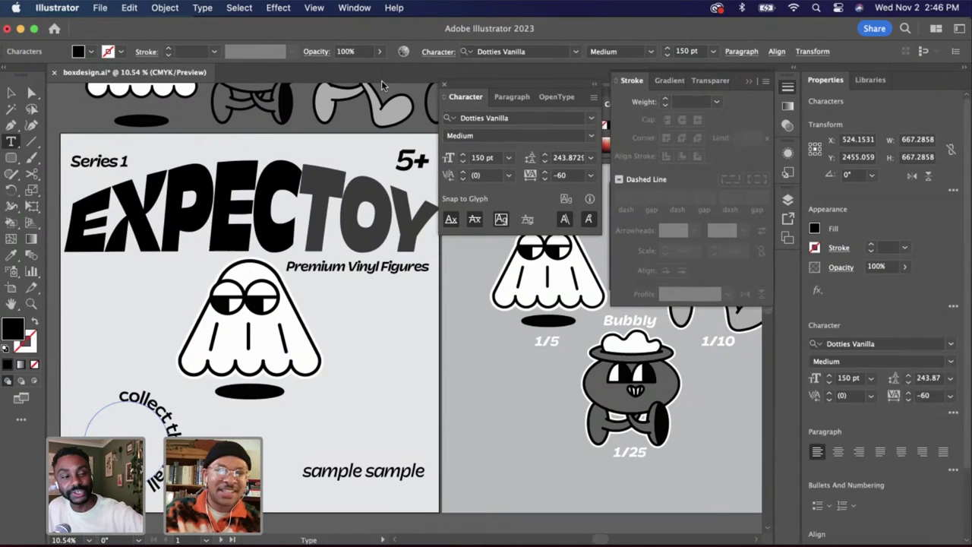
type("m all")
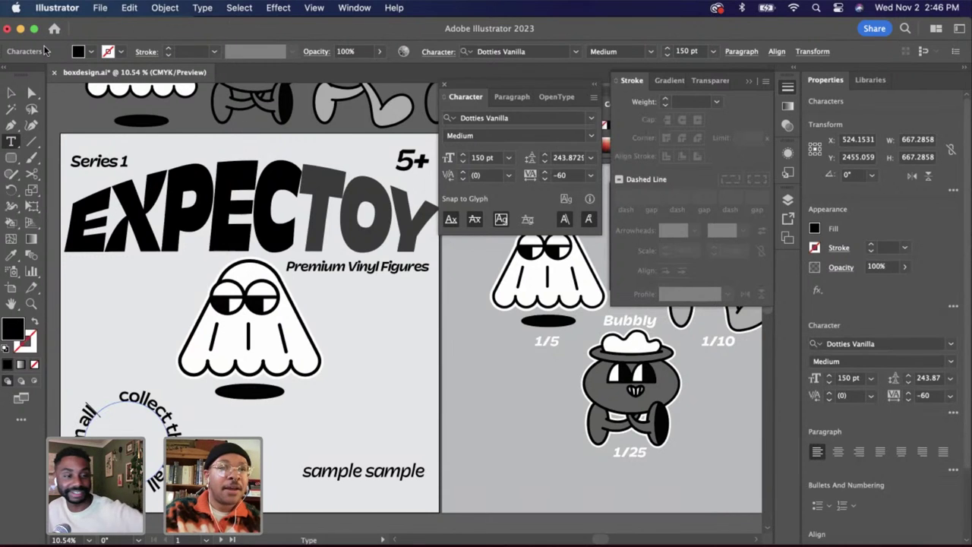
left_click(11, 94)
Set the size of the circular "collect them all" text to 164 pt so it fills the ring
left_click(463, 156)
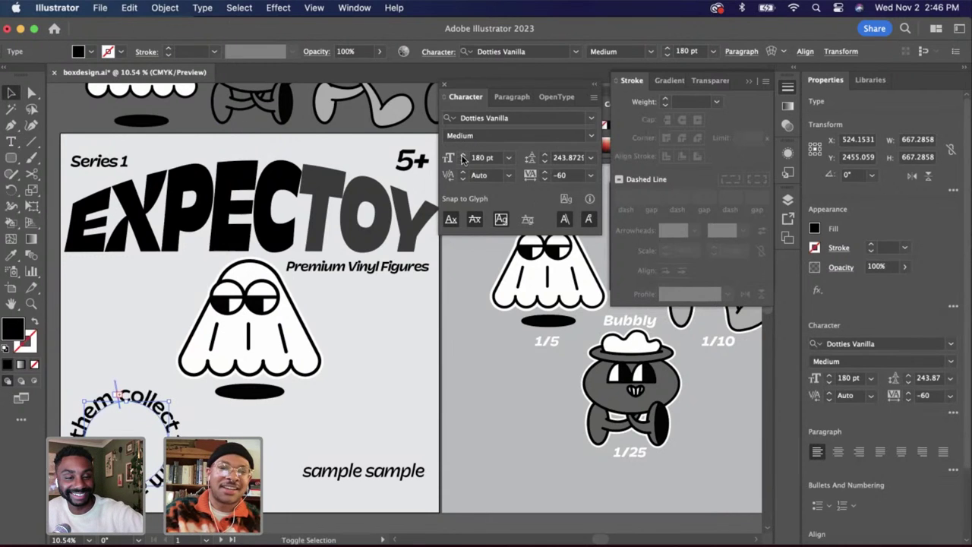
left_click(462, 162)
left_click(463, 162)
left_click(463, 162)
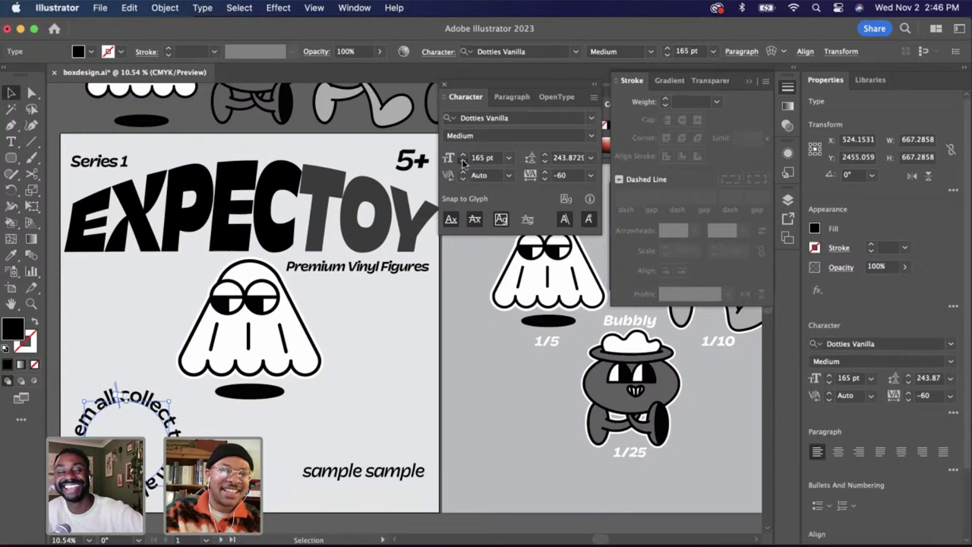
left_click(463, 162)
left_click(155, 456)
left_click(152, 483)
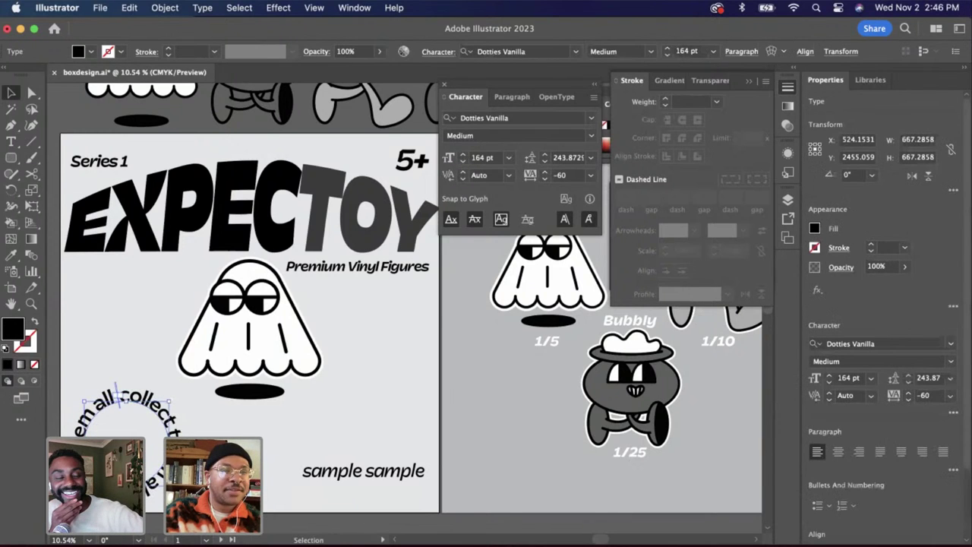
Rotate the circular "collect them all" text by 90° and deselect it
left_click_drag(117, 391, 161, 388)
left_click(157, 380)
left_click(155, 408)
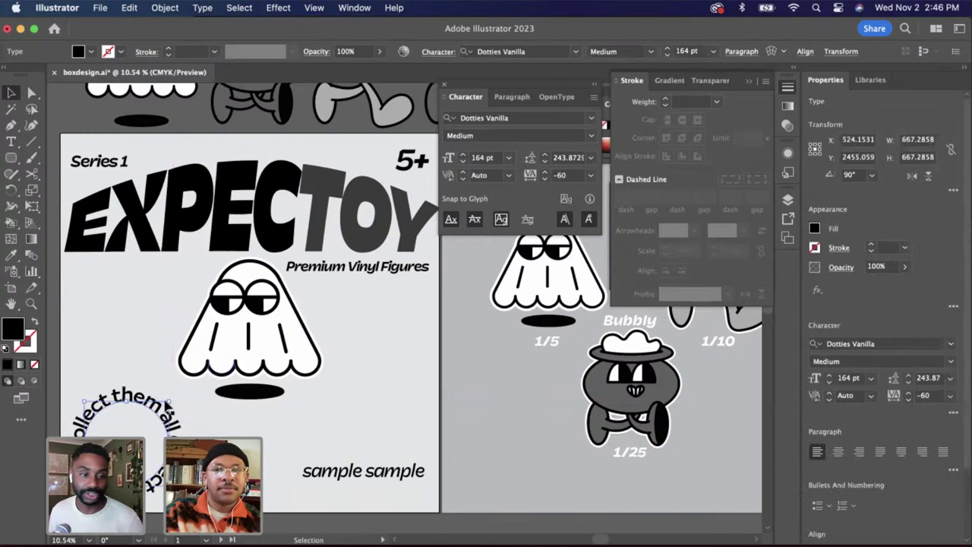
left_click(356, 451)
Scale the circular "collect them all" text down proportionally to about 530 px wide
scroll(356, 452, "down", 1)
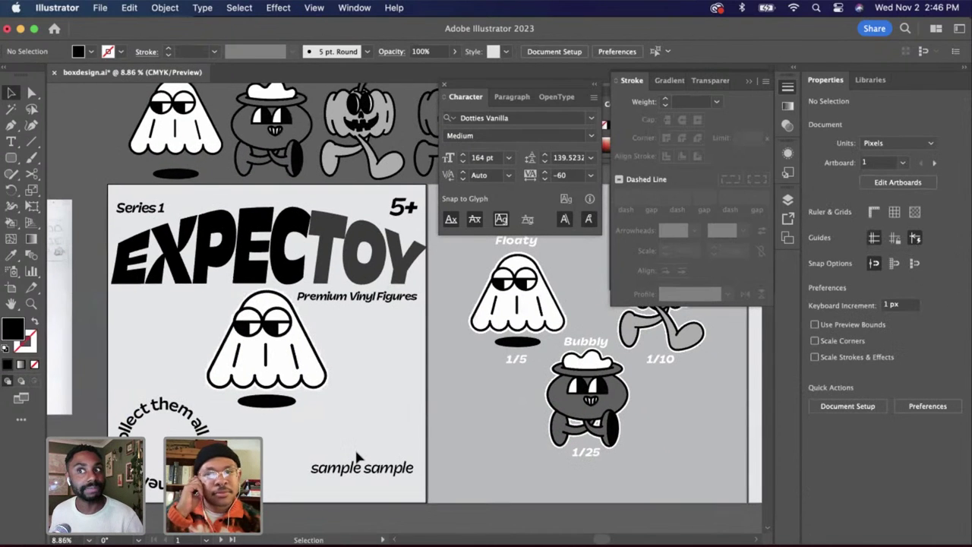
scroll(346, 460, "up", 3)
left_click(173, 418)
scroll(237, 445, "down", 2)
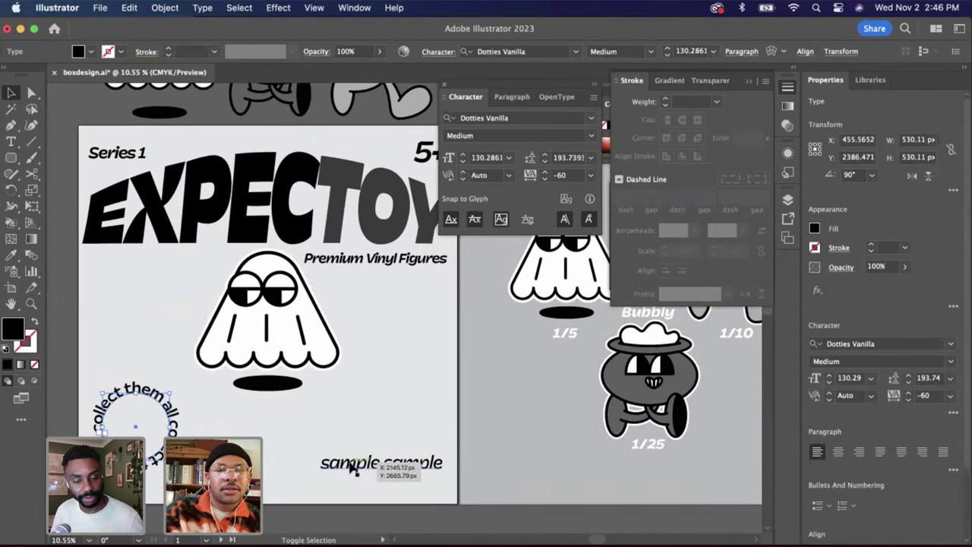
Align the circular text and the "sample sample" text by their vertical centers, and clear the selection
left_click(352, 469, "shift")
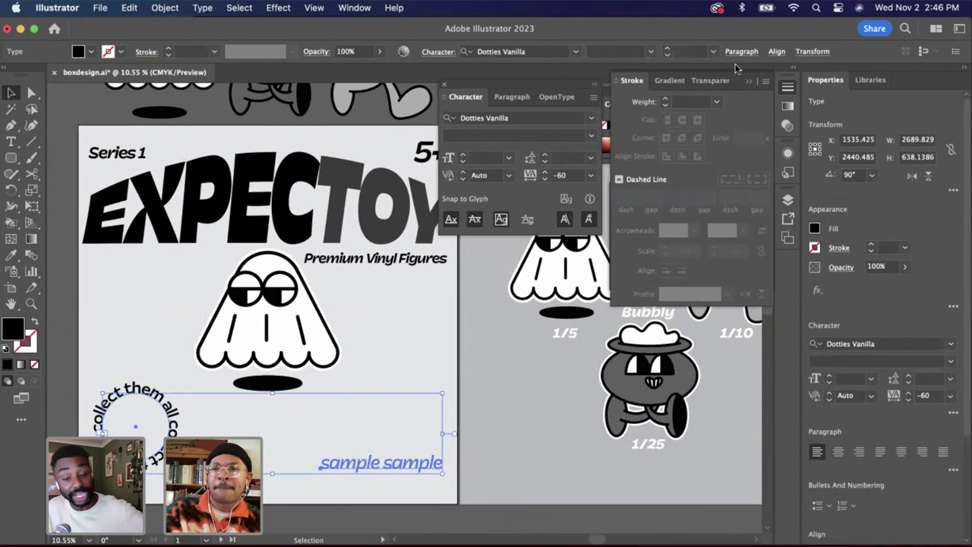
left_click(776, 51)
left_click(749, 88)
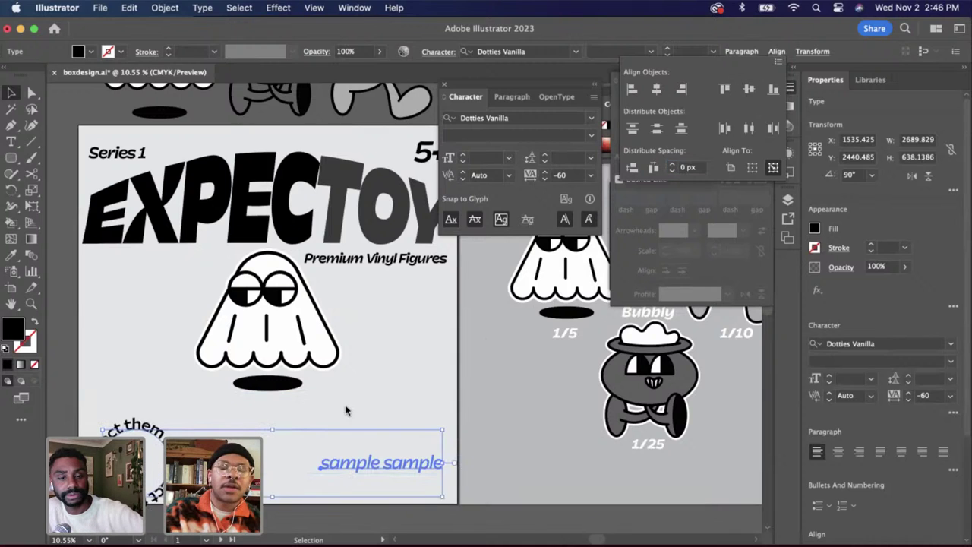
key("super+shift+a")
Nudge the circular "collect them all" text up 130 px and left 10 px on the front panel
left_click(134, 422)
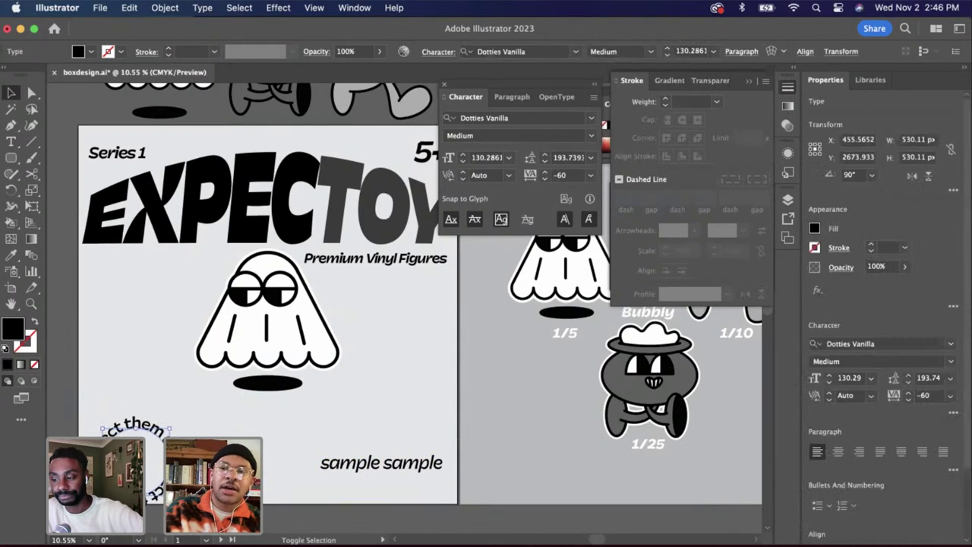
key("shift+Up")
key("shift+Up")
key("shift+Up")
key("shift+Up")
key("shift+Up")
key("shift+Up")
key("shift+Up")
key("shift+Up")
key("shift+Up")
key("shift+Up")
key("shift+Up")
key("shift+Up")
key("shift+Up")
key("shift+Up")
key("shift+Up")
key("shift+Up")
key("shift+Up")
key("shift+Up")
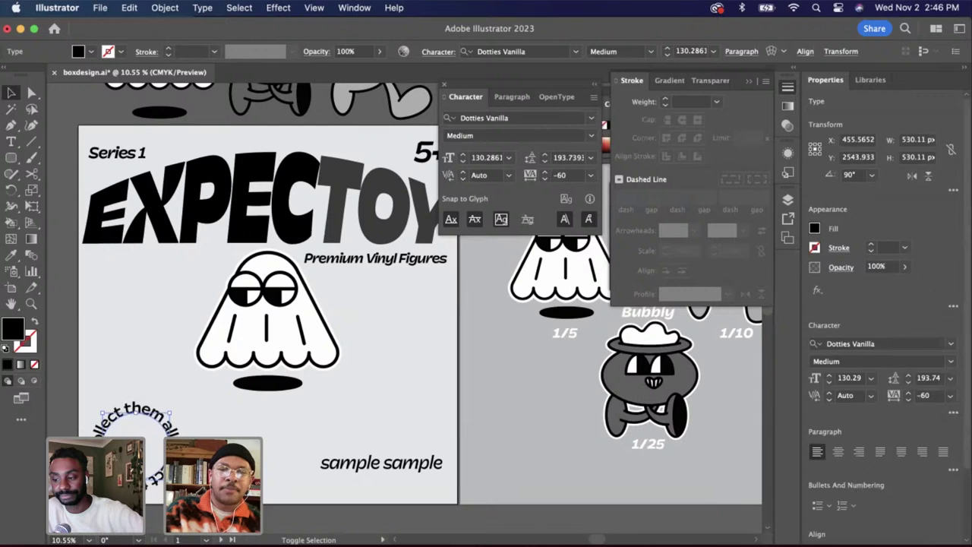
key("shift+Left")
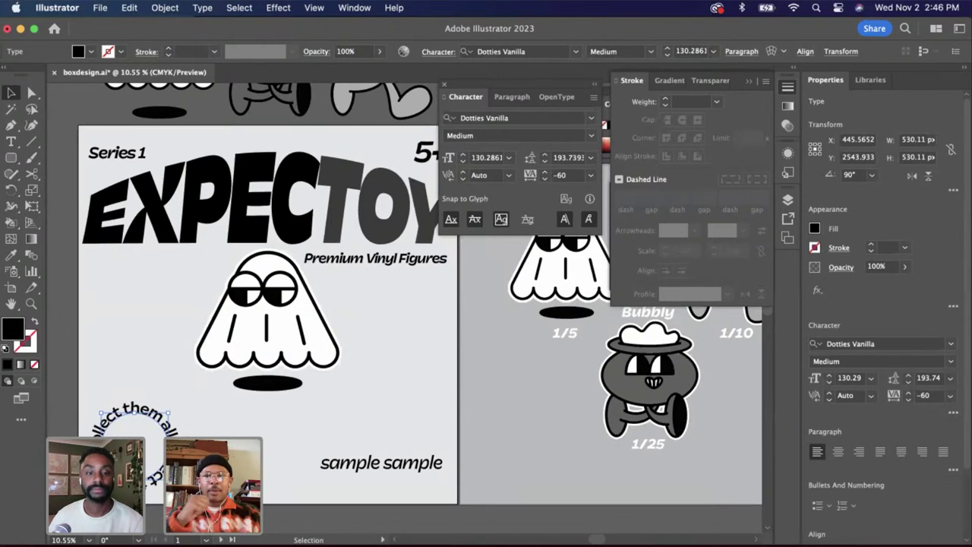
Try to align the "sample sample" text with the circular text by their vertical centers
left_click(286, 447)
scroll(285, 448, "down", 2)
left_click(351, 459)
left_click(152, 414, "shift")
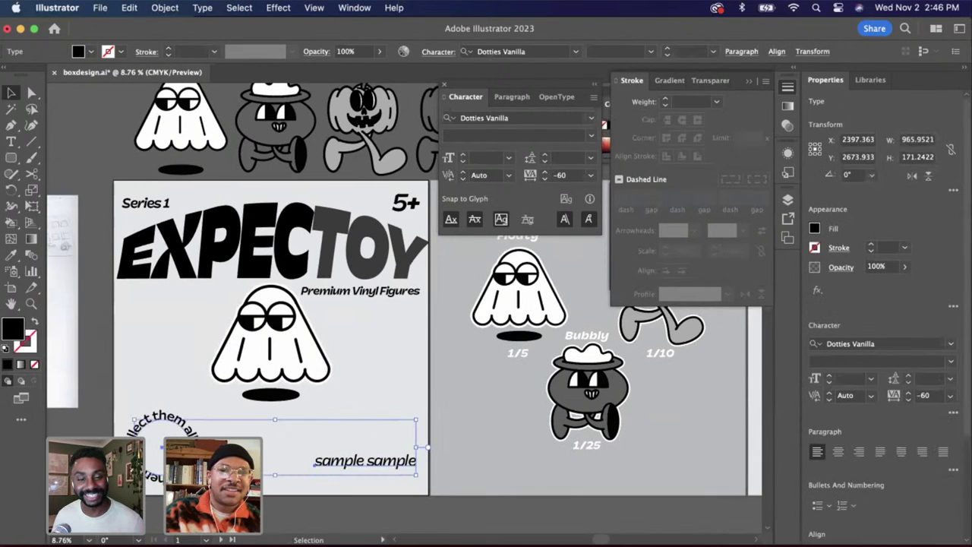
left_click(776, 50)
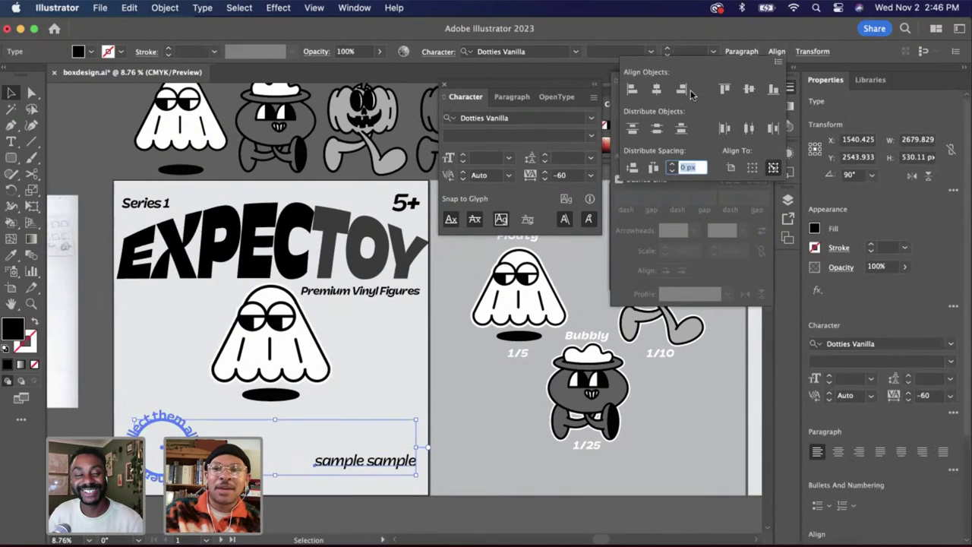
left_click(749, 90)
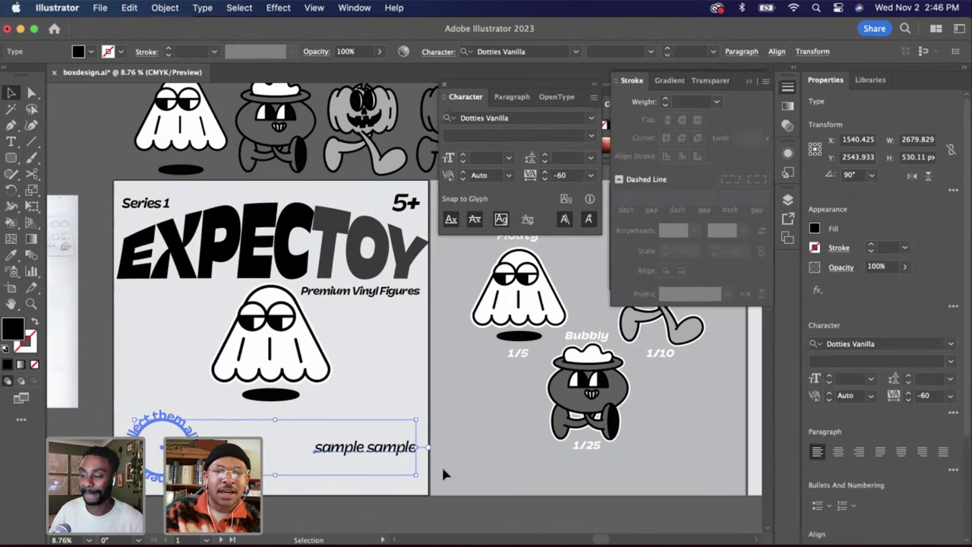
left_click(452, 485)
Align the bottom edges of the "sample sample" text and the circular "collect them all" text
scroll(409, 471, "up", 3)
left_click(315, 456)
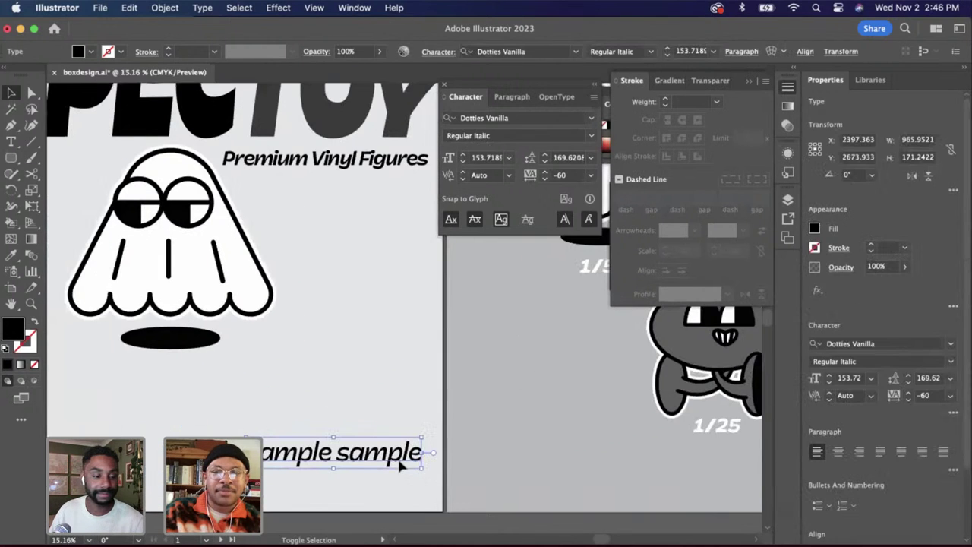
scroll(311, 455, "down", 3)
scroll(311, 455, "left", 3)
left_click(205, 417, "shift")
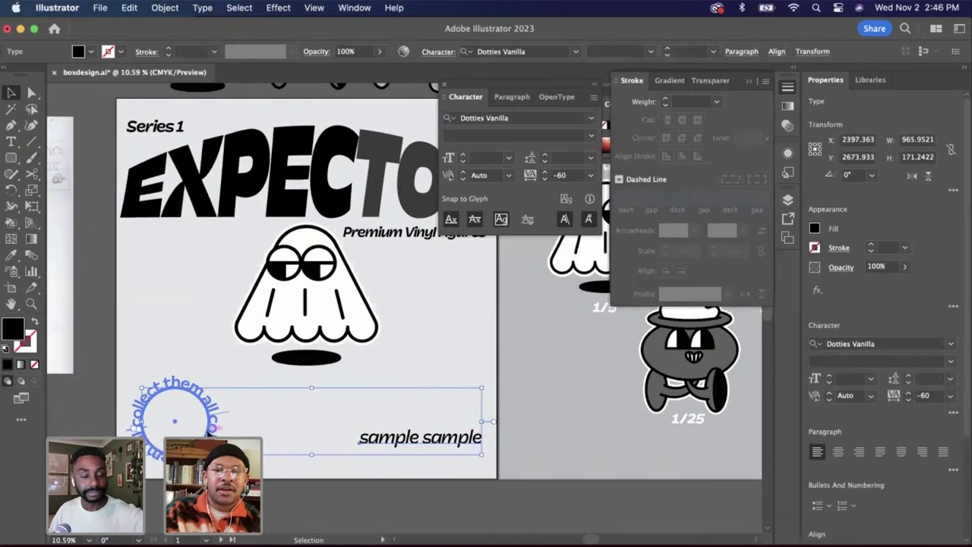
left_click(778, 53)
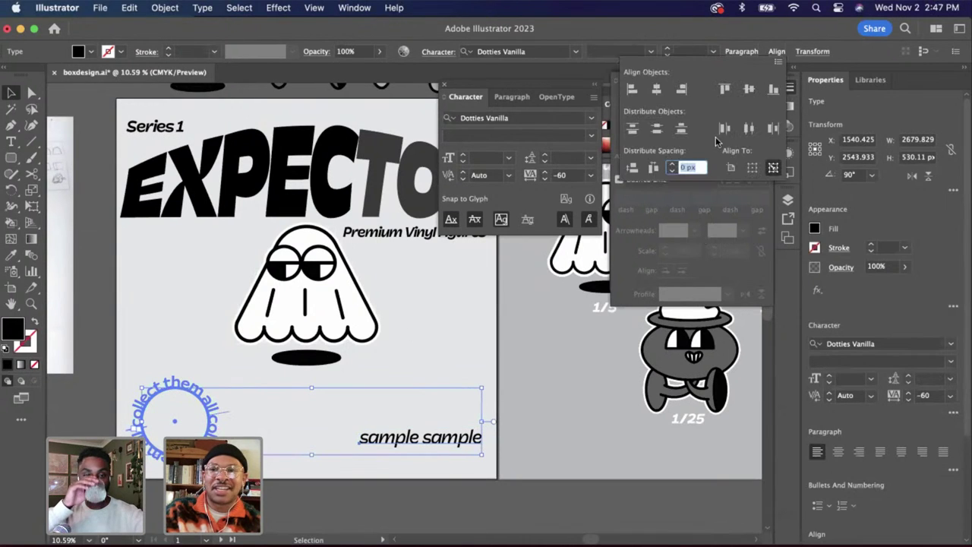
left_click(774, 89)
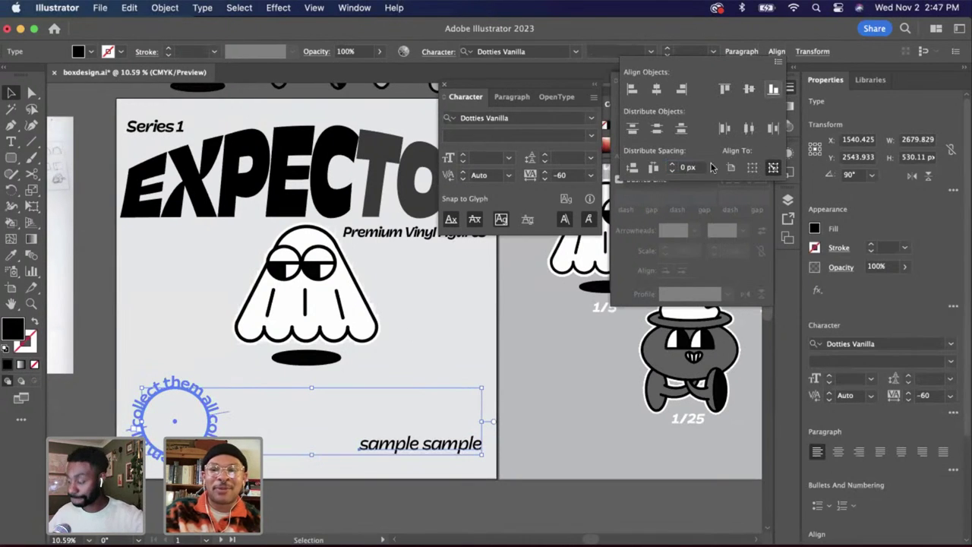
Align the right edges of the "sample sample" text and the "Premium Vinyl Figures" tagline, and clear the selection
left_click(523, 407)
left_click(522, 407)
left_click(474, 446)
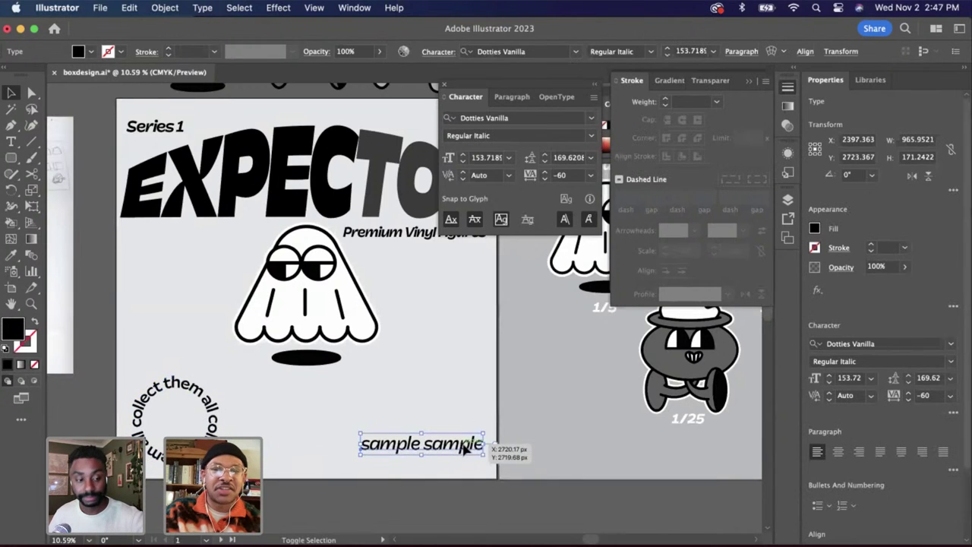
scroll(425, 384, "up", 2)
scroll(425, 385, "right", 2)
left_click(410, 280, "shift")
left_click(409, 281)
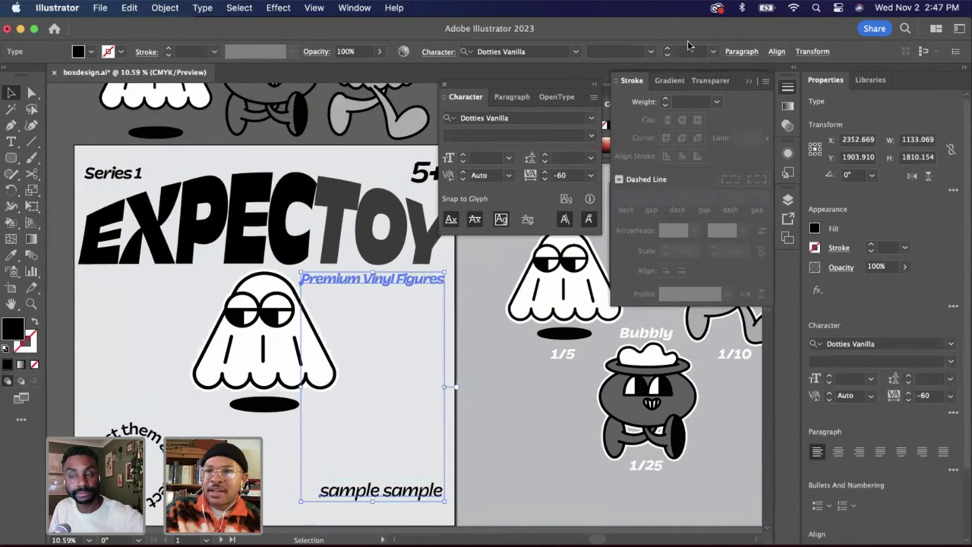
left_click(778, 53)
left_click(697, 96)
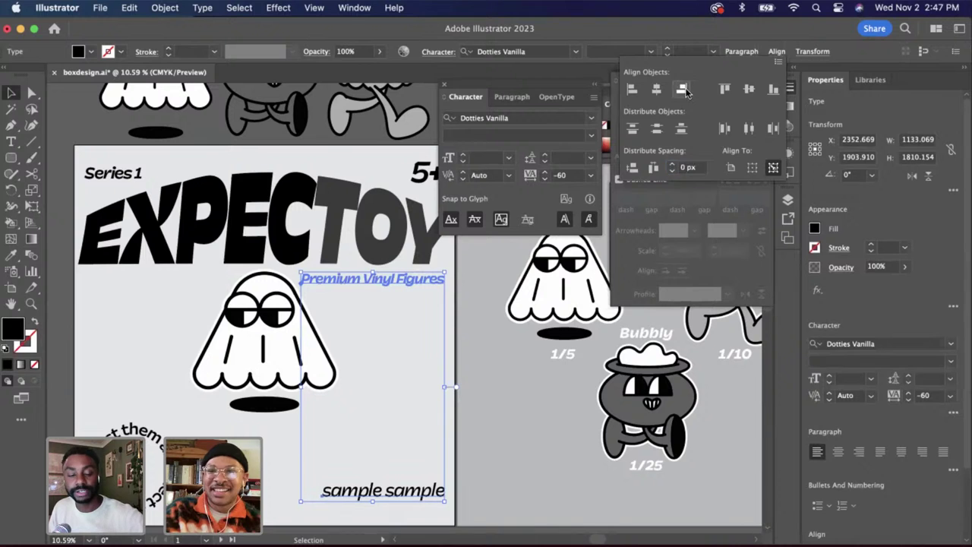
left_click(532, 453)
scroll(532, 454, "down", 1)
left_click(525, 454)
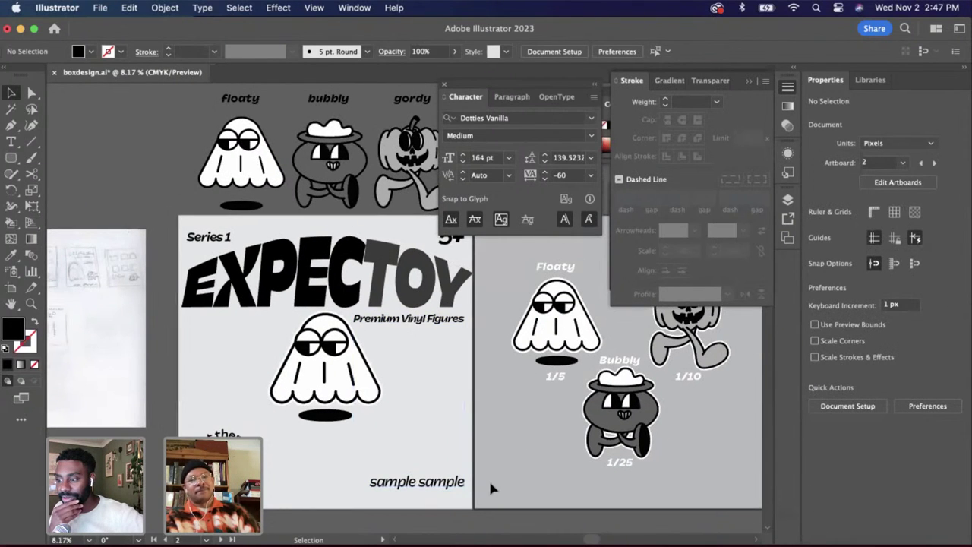
Review the three box panels side by side, from the EXPECTOY front to the "Collect Them All!" pumpkin panel
scroll(490, 486, "right", 3)
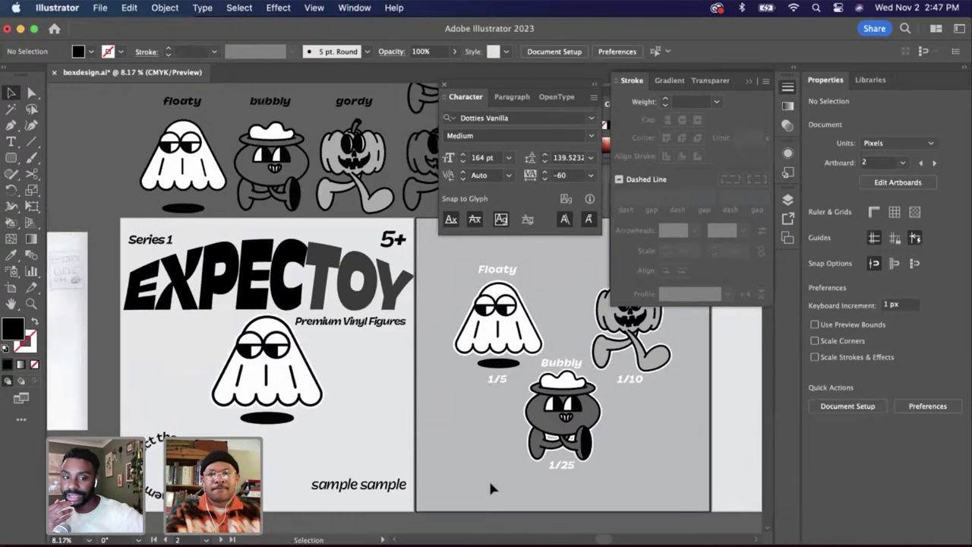
scroll(489, 487, "right", 3)
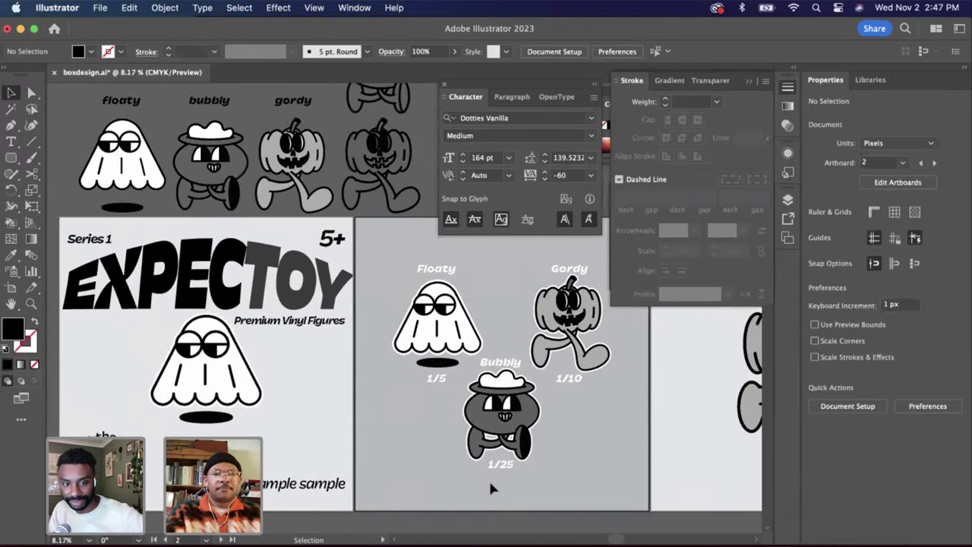
scroll(490, 487, "right", 7)
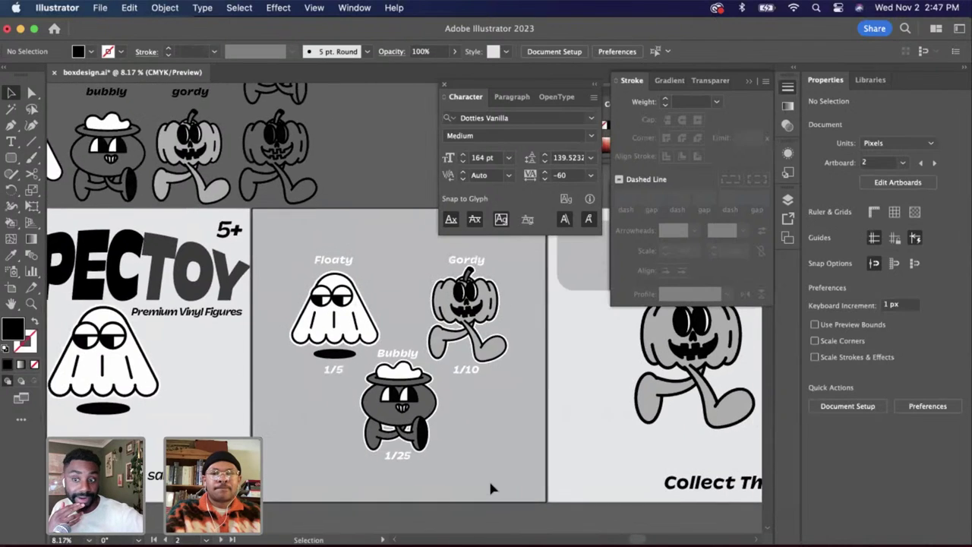
scroll(488, 490, "down", 2)
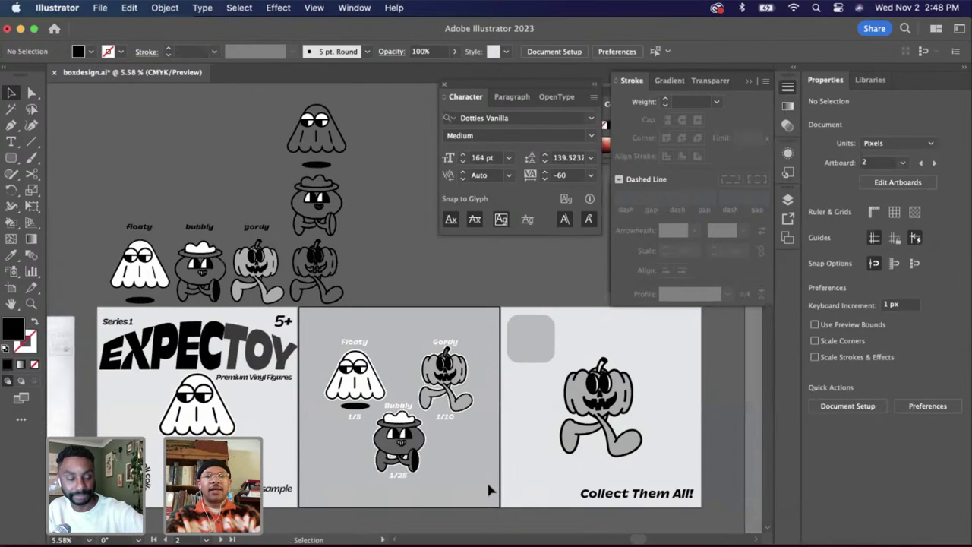
scroll(490, 490, "down", 1)
scroll(490, 490, "right", 1)
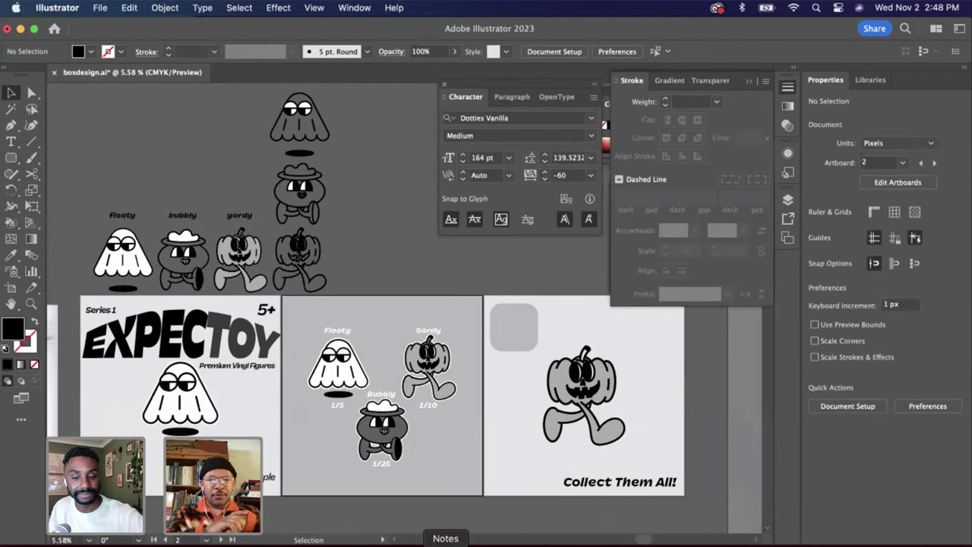
scroll(576, 310, "right", 2)
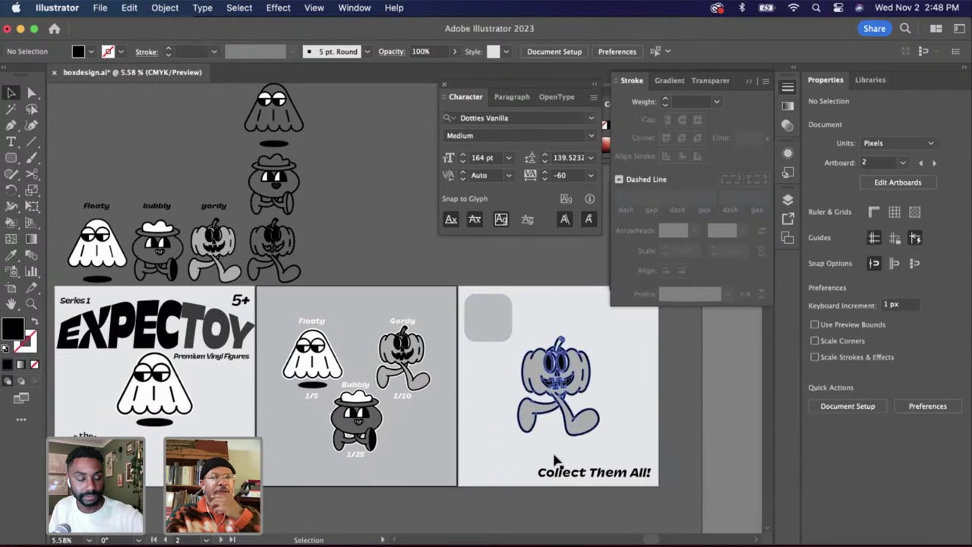
scroll(566, 465, "right", 2)
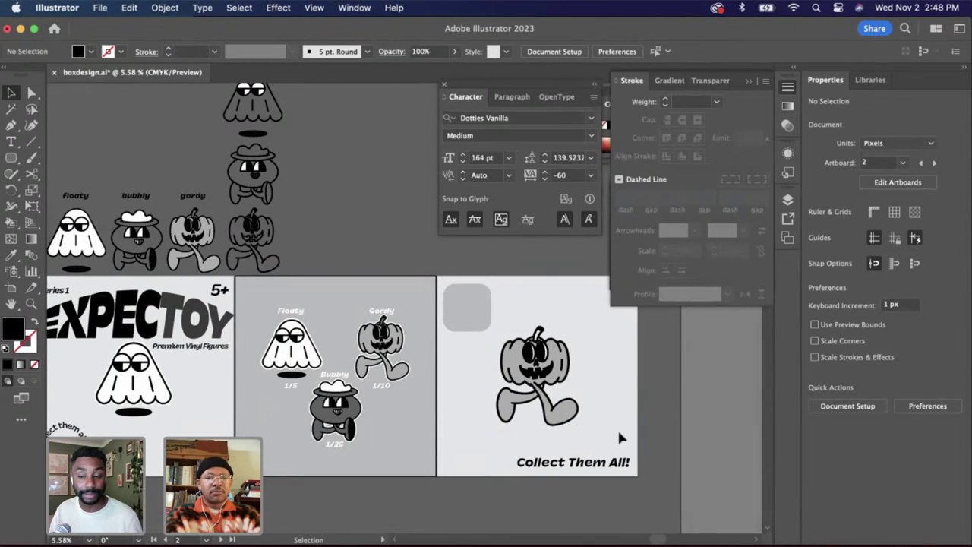
Save boxdesign.ai and make the pumpkin panel's artboard active
key("super")
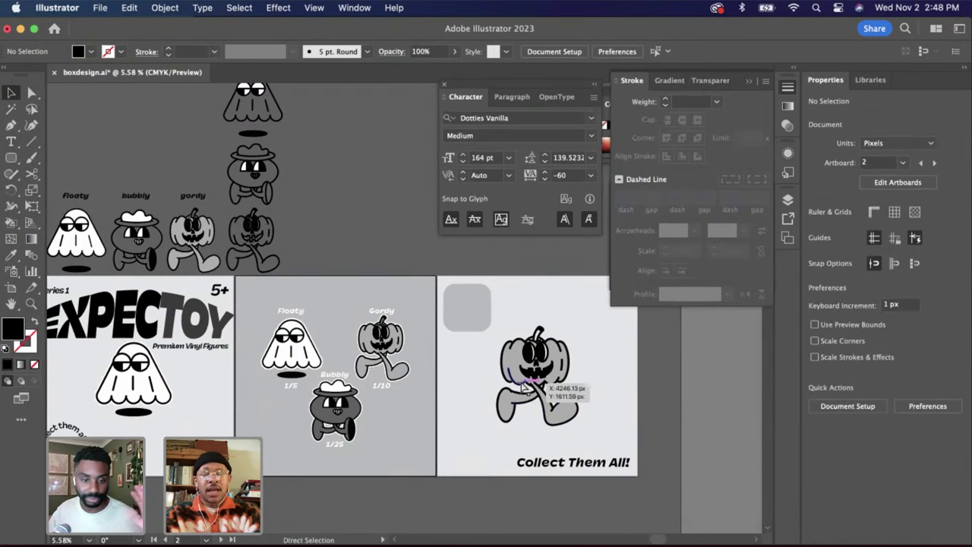
key("super+s")
left_click(536, 283)
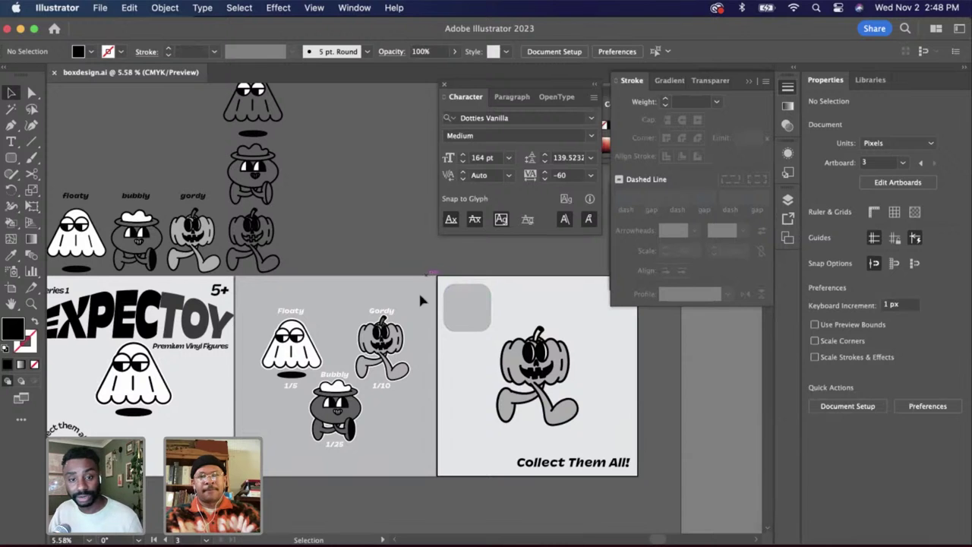
Examine the layout of the front, the three-character lineup and the pumpkin panel up close and as a whole set
scroll(422, 301, "left", 2)
scroll(422, 301, "down", 1)
scroll(414, 333, "down", 2)
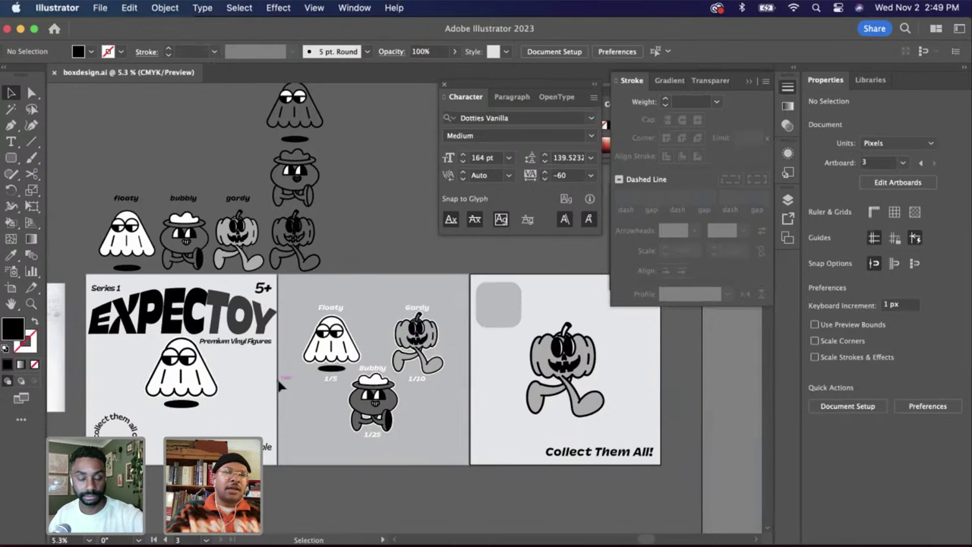
scroll(278, 418, "up", 3)
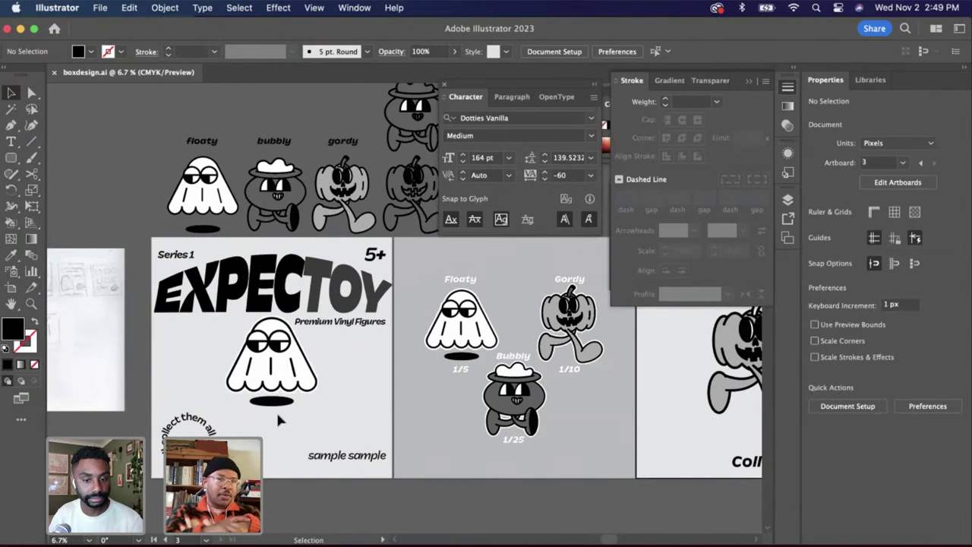
scroll(278, 417, "down", 2)
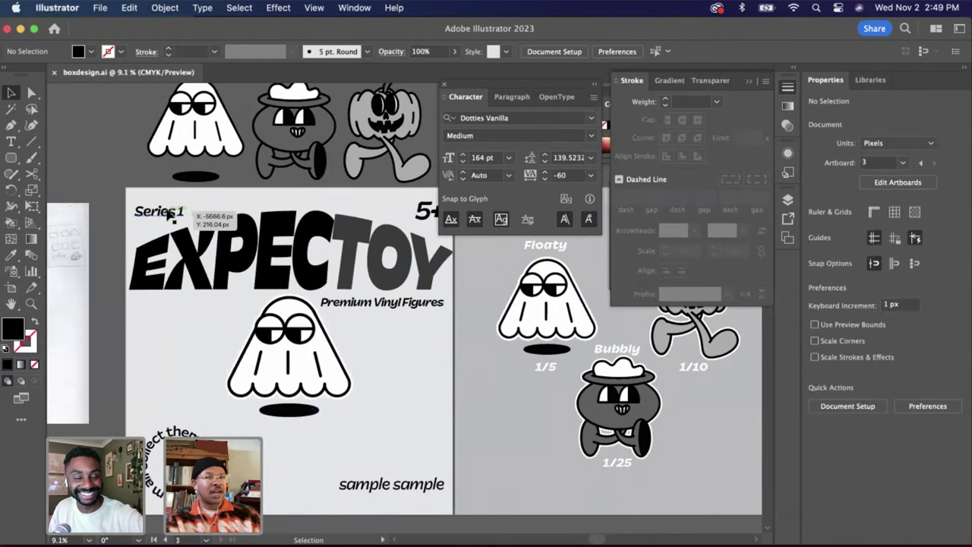
scroll(228, 219, "right", 3)
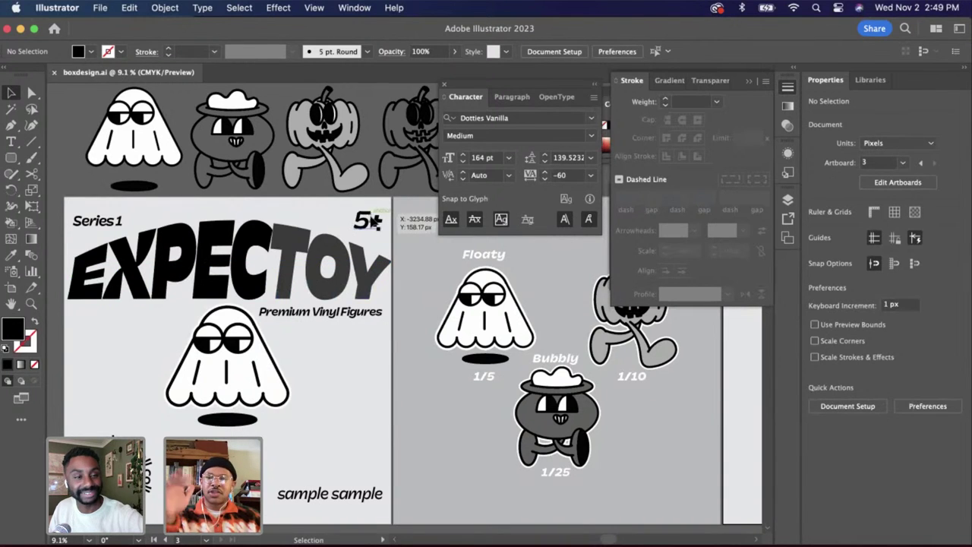
scroll(373, 220, "right", 10)
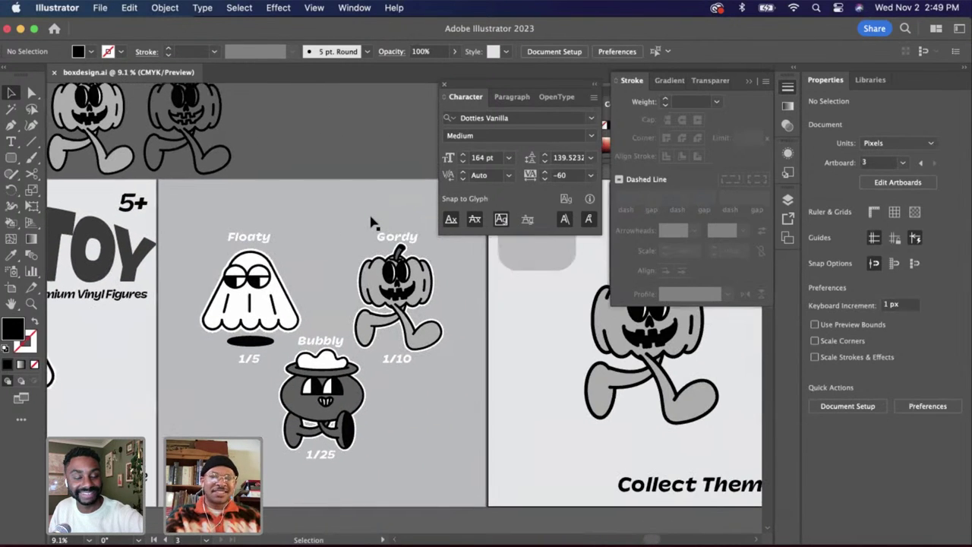
scroll(372, 222, "right", 1)
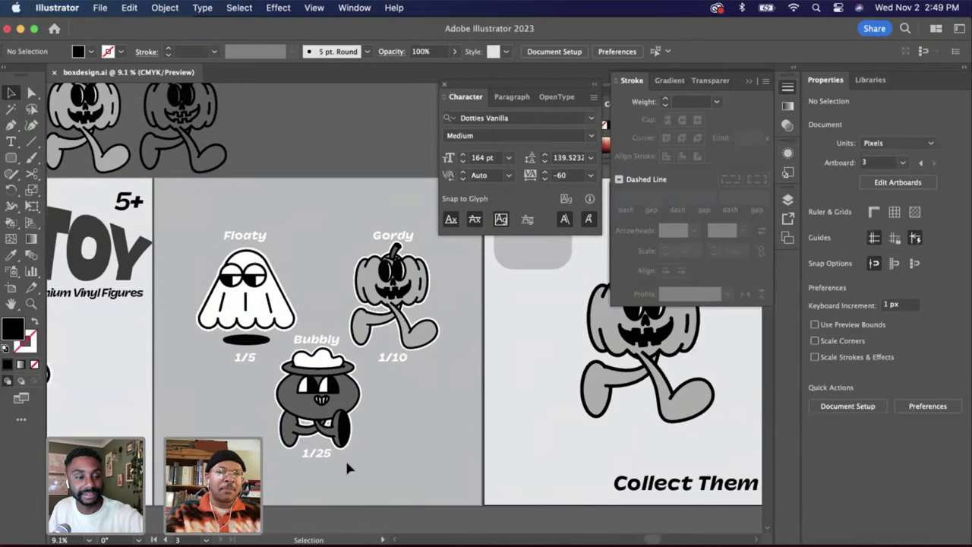
scroll(356, 460, "right", 10)
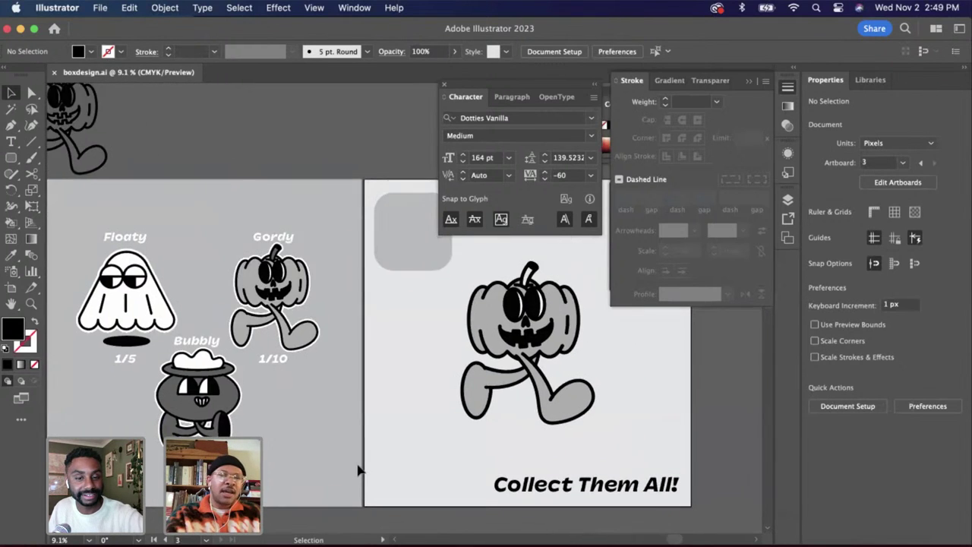
scroll(357, 469, "right", 1)
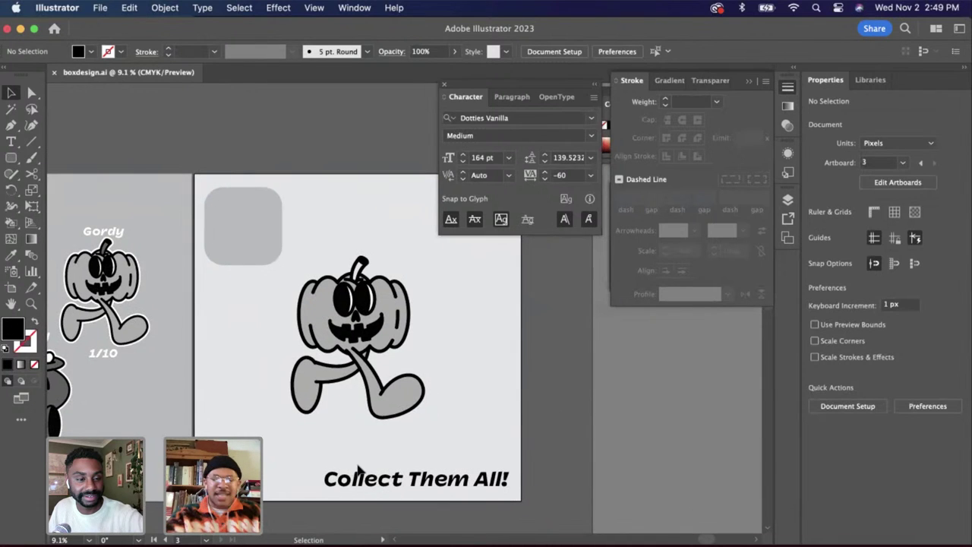
scroll(359, 469, "down", 1)
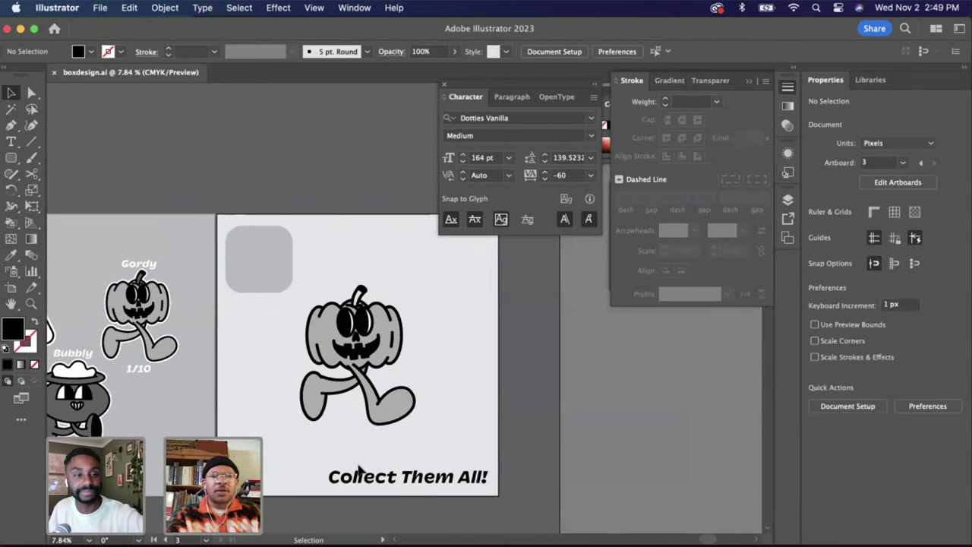
scroll(373, 482, "down", 1)
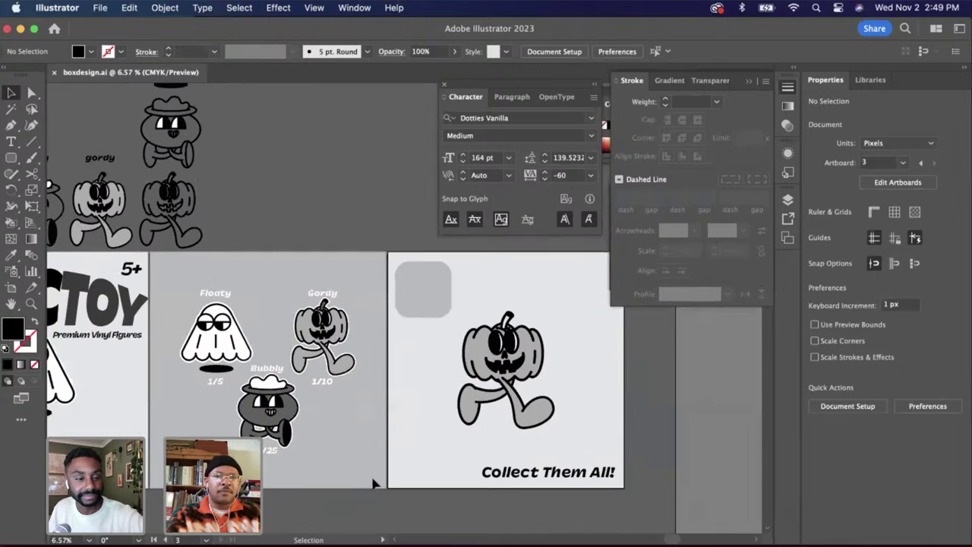
scroll(373, 483, "left", 4)
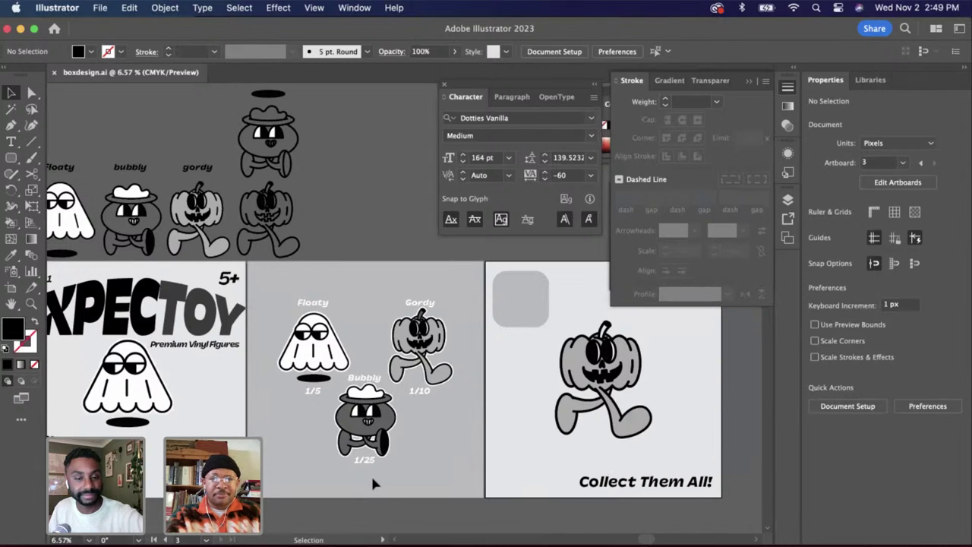
scroll(372, 484, "left", 4)
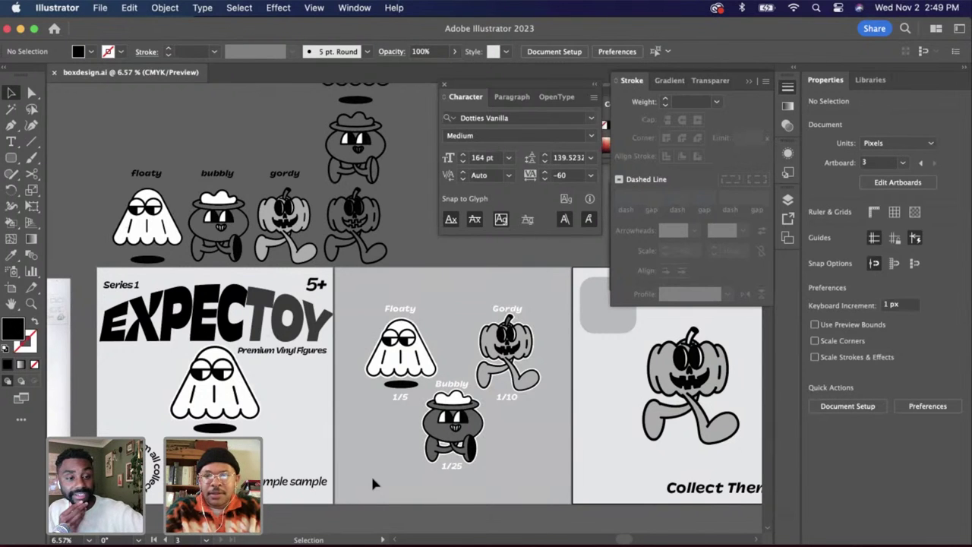
scroll(371, 474, "down", 2)
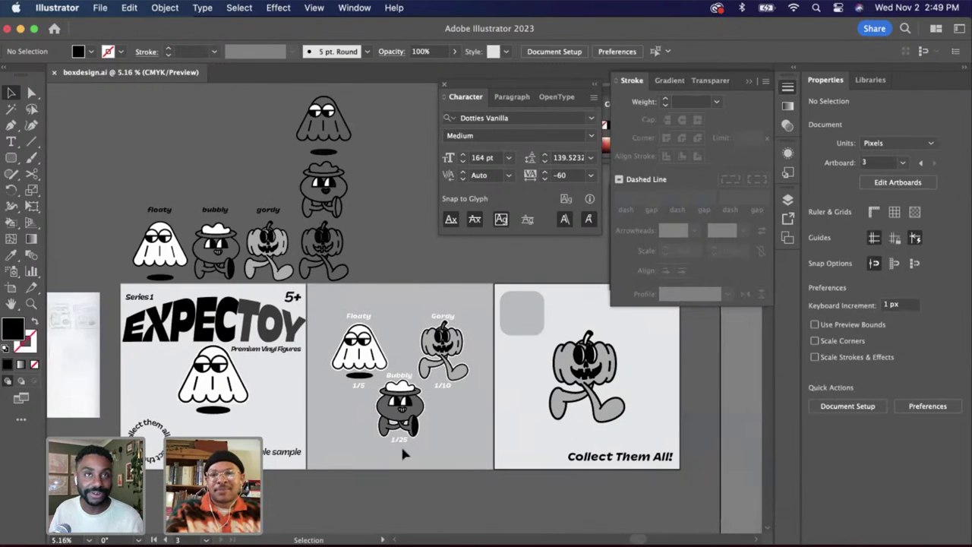
Collapse the floating Stroke, Swatches, Color and Character panels, and move the Character group beside the collapsed Color group
left_click(749, 81)
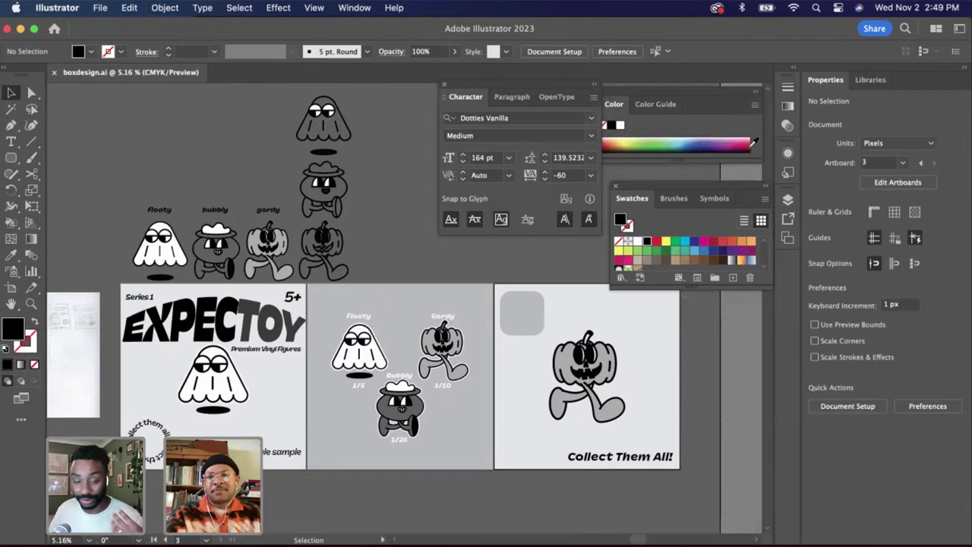
left_click(764, 186)
left_click(759, 91)
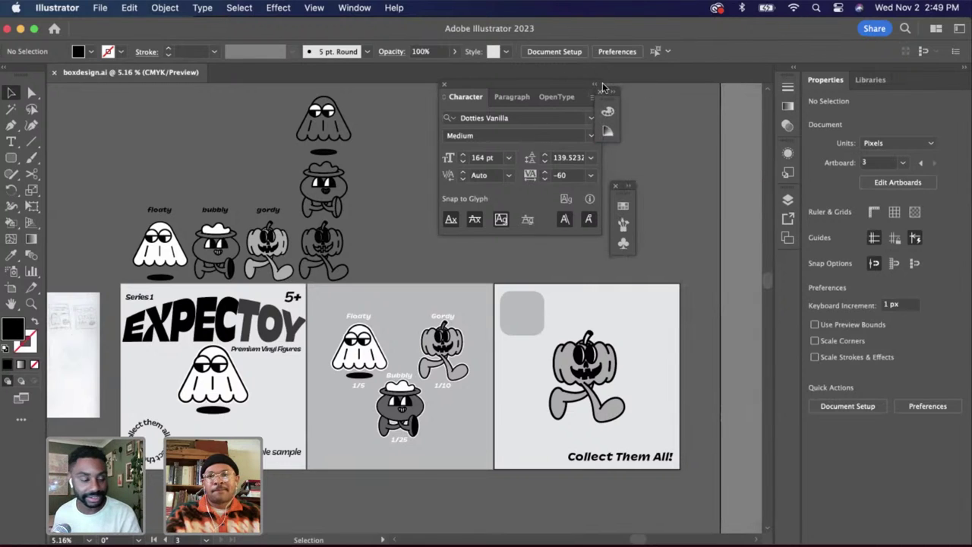
left_click(595, 84)
left_click_drag(486, 83, 696, 81)
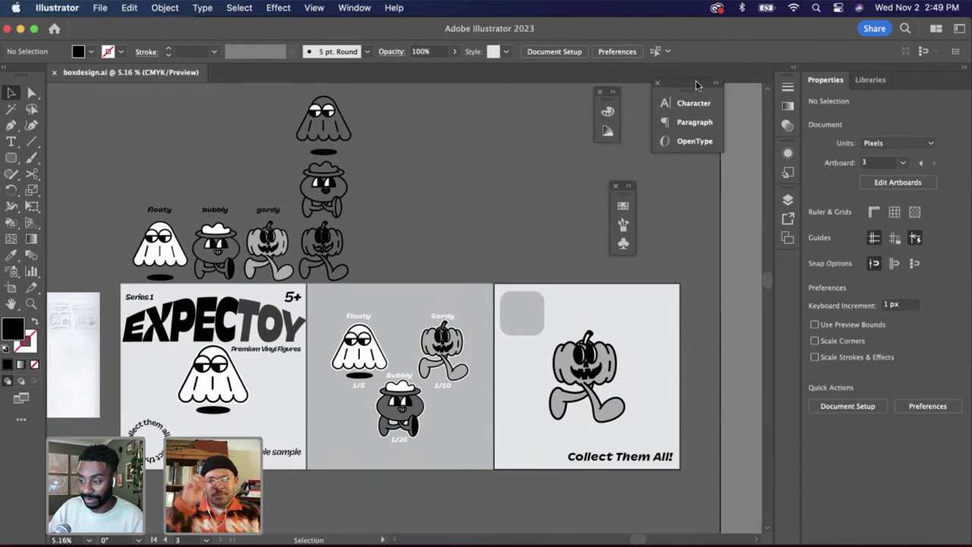